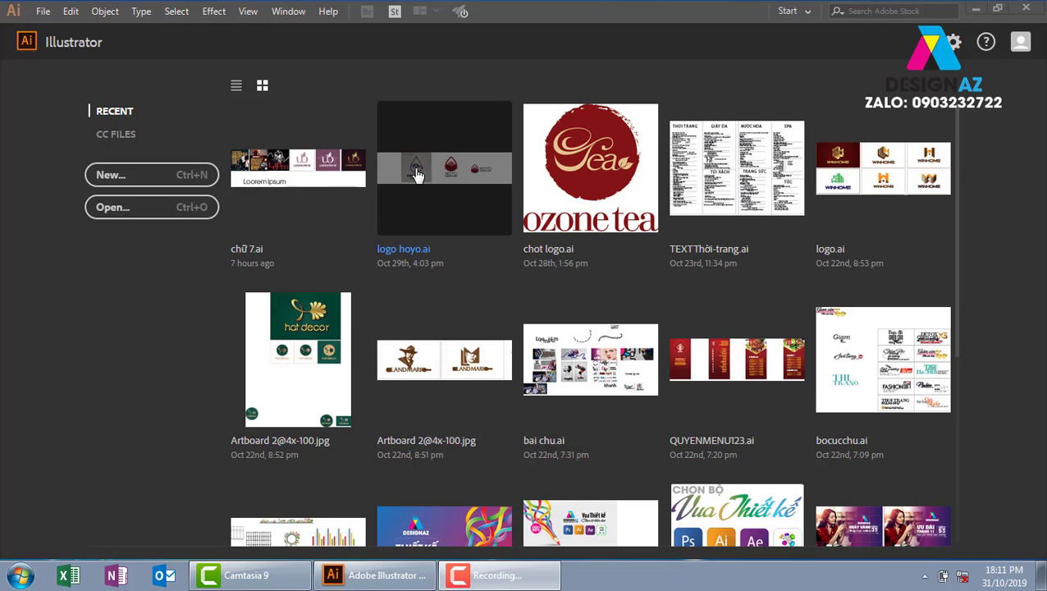
Create a new blank document from the start screen using the A4 preset
click(204, 179)
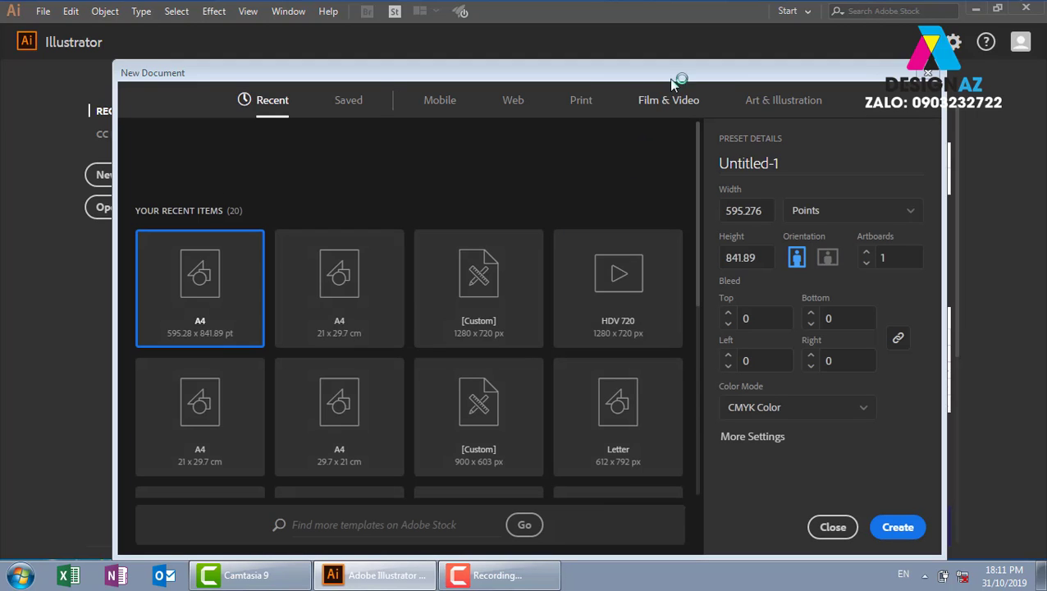
drag(677, 74, 664, 66)
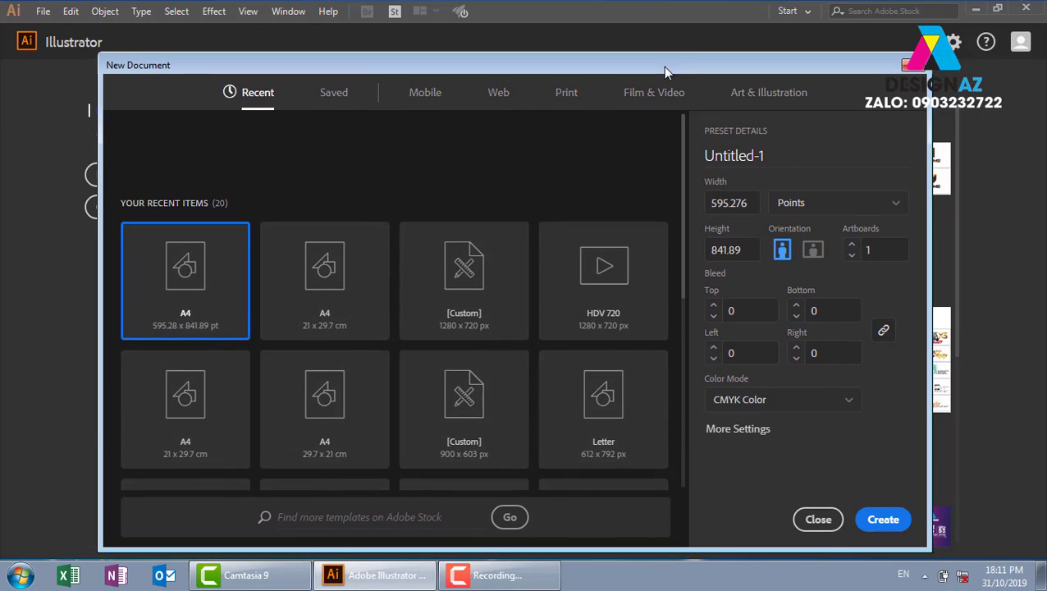
click(886, 522)
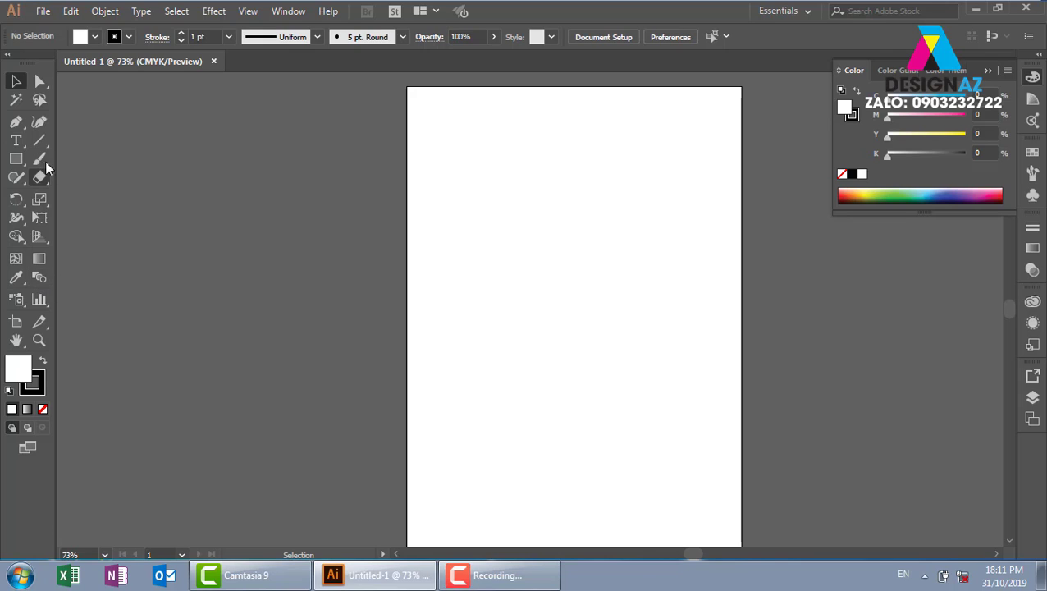
Draw a small square near the top-left and fill it dark blue from Swatches
click(17, 158)
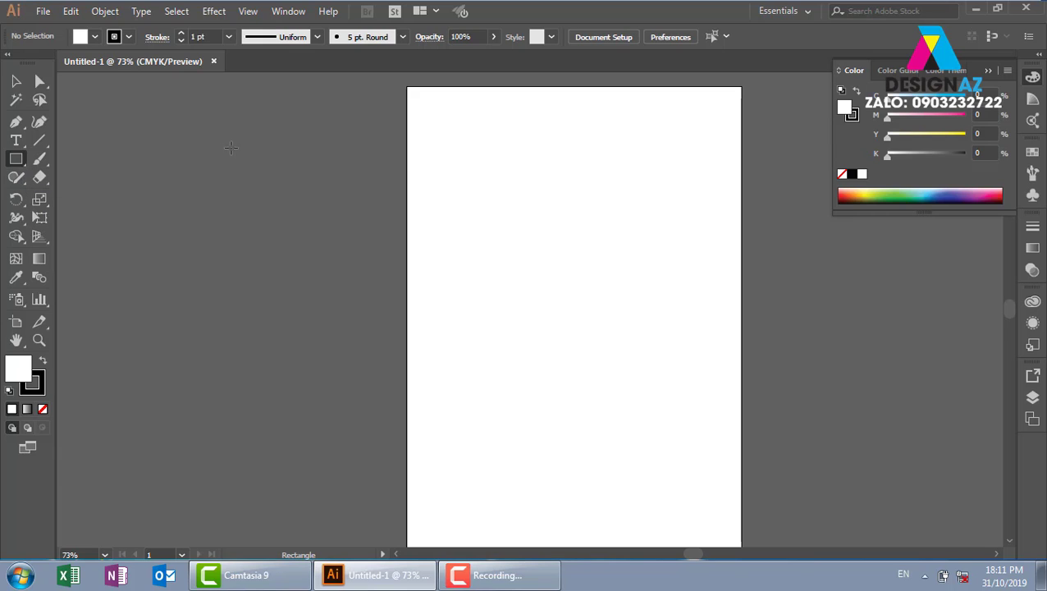
drag(530, 167, 403, 185)
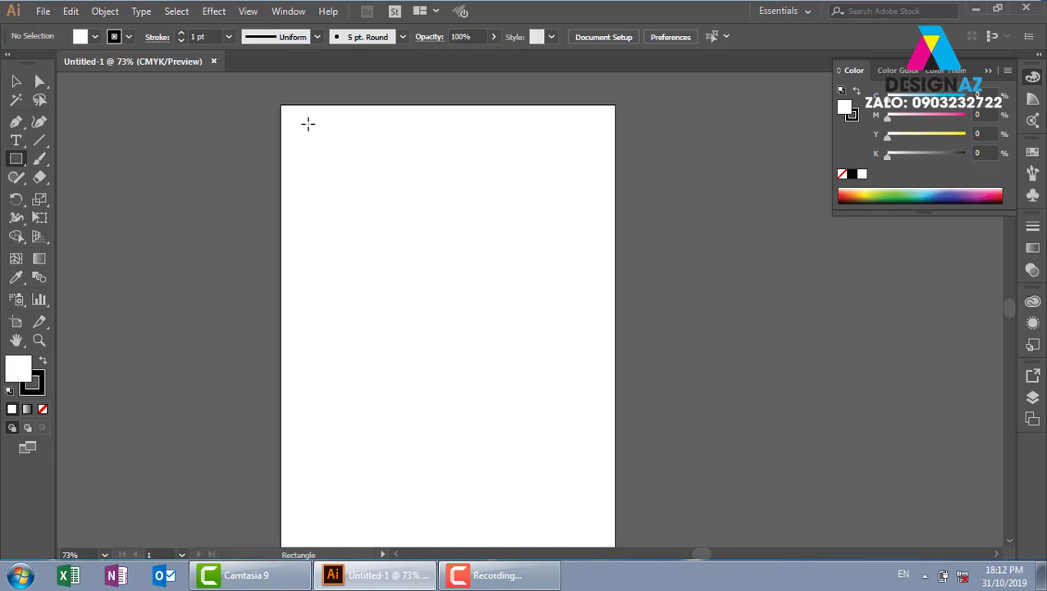
drag(308, 124, 331, 144)
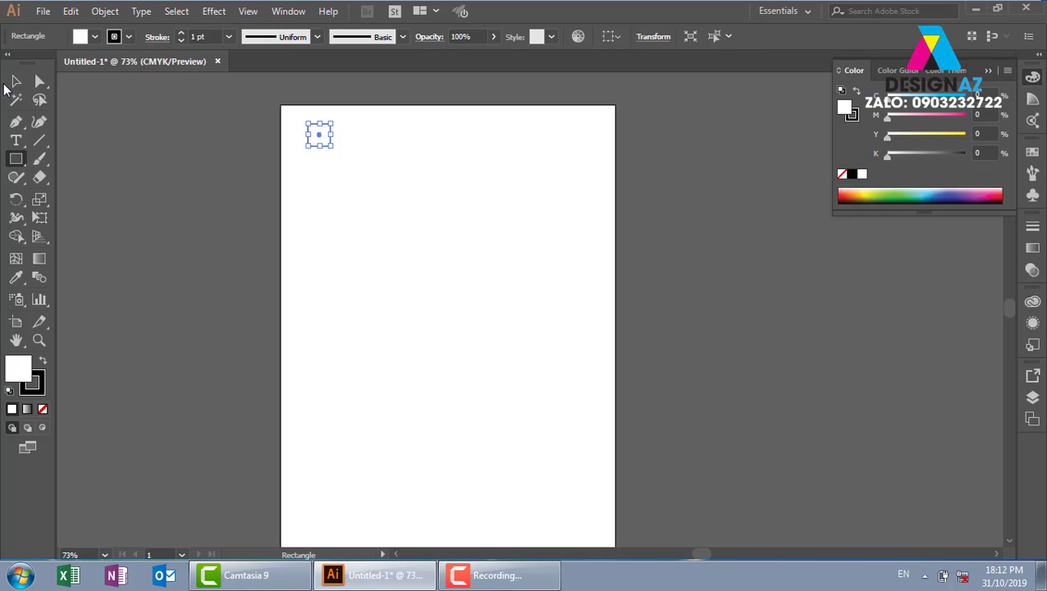
click(16, 81)
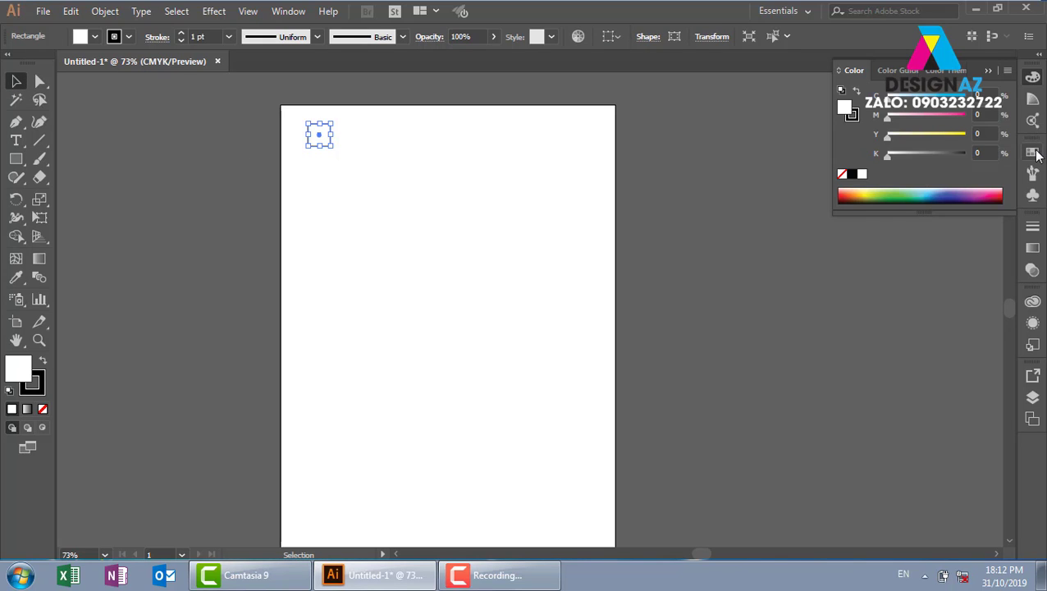
click(1032, 150)
click(949, 203)
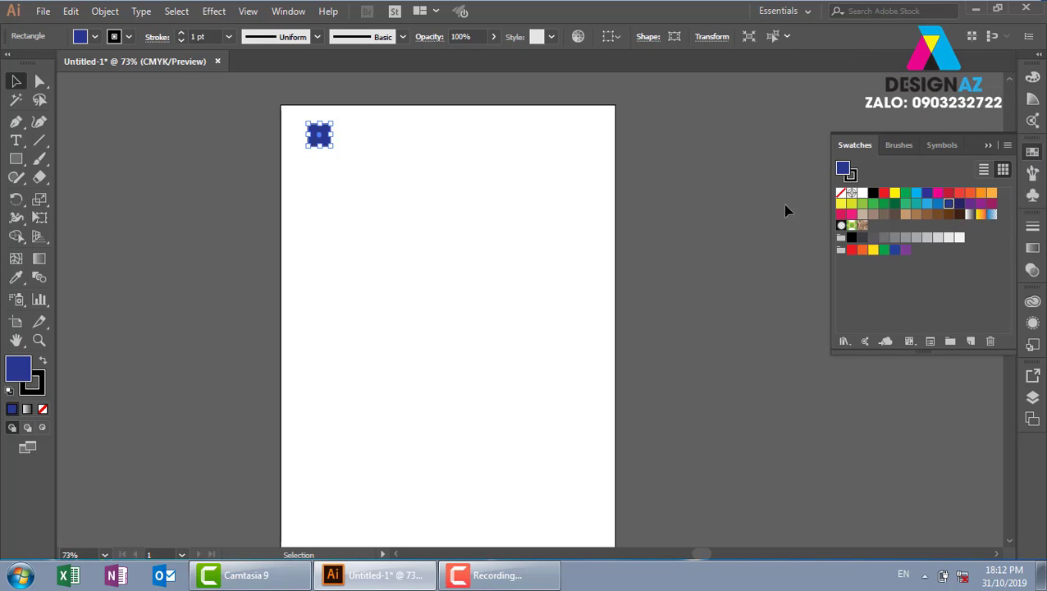
click(498, 172)
Set the square's stroke to None and copy it across to the page's right side
click(329, 146)
double_click(33, 387)
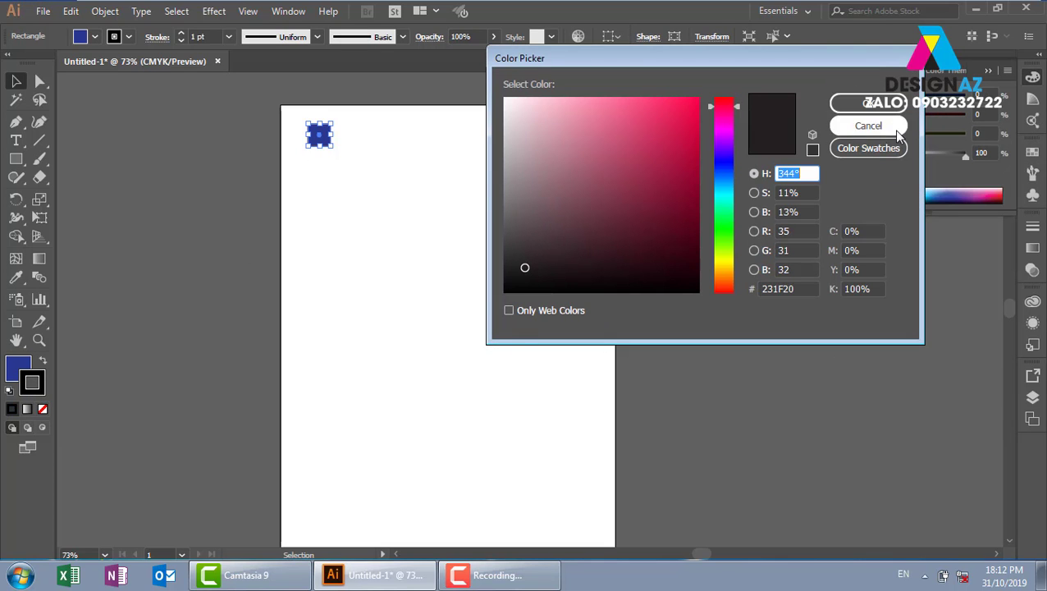
click(868, 126)
click(42, 409)
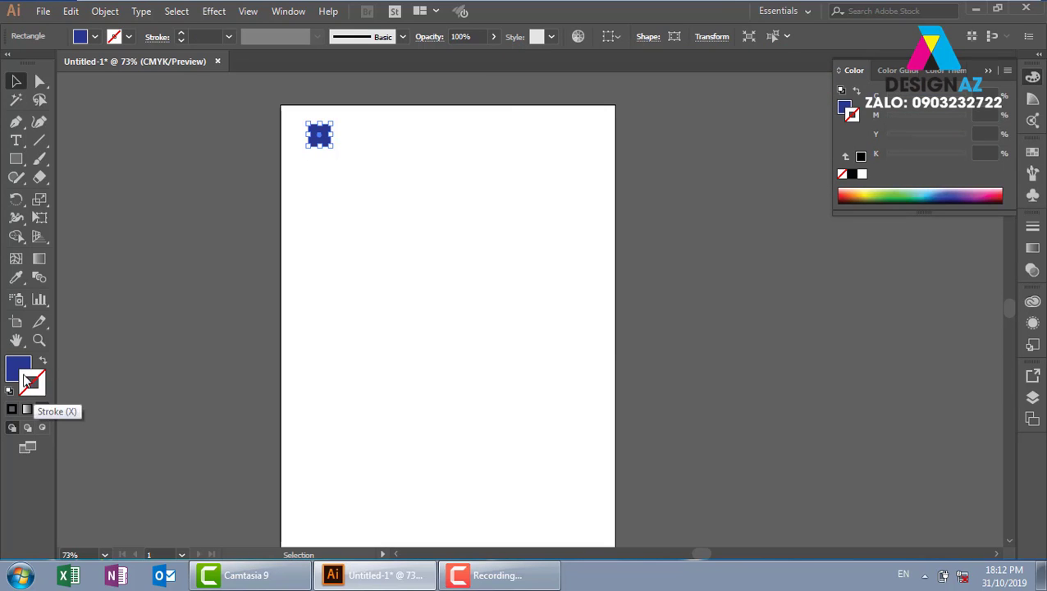
click(435, 217)
mouse_move(329, 141)
mouse_down()
mouse_move(541, 142)
mouse_move(532, 132)
mouse_up()
Shrink the right copy, duplicate the pair into a second row, and give its small square 0% opacity
click(631, 133)
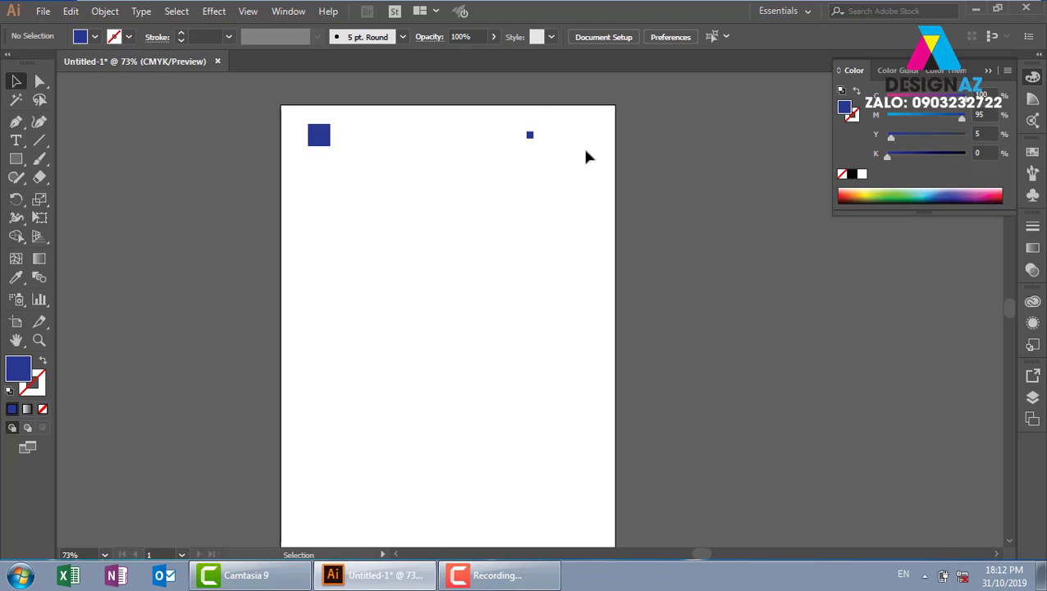
key(ctrl+a)
drag(326, 141, 326, 186)
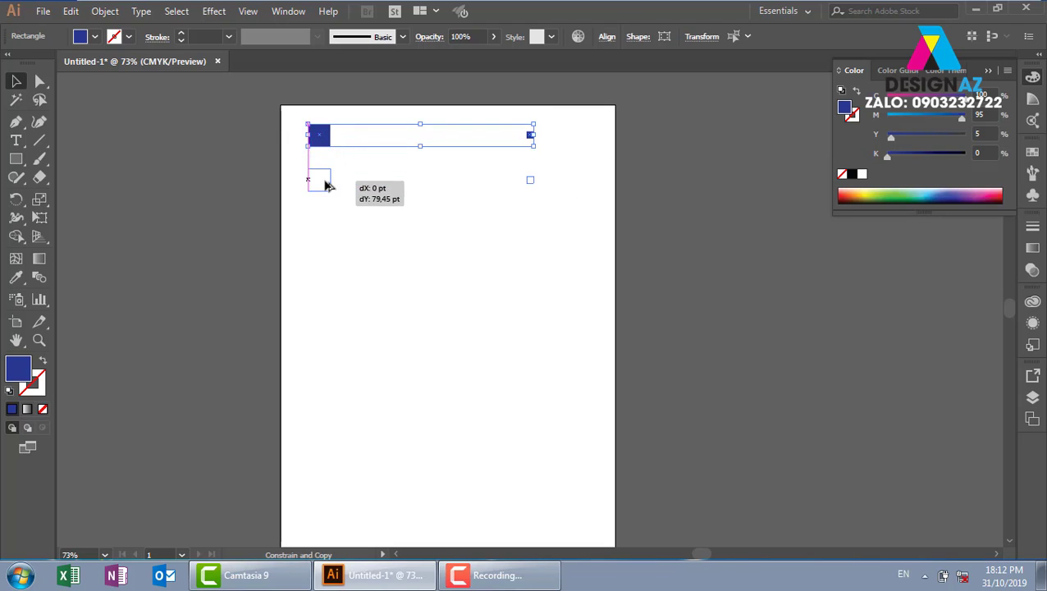
click(322, 200)
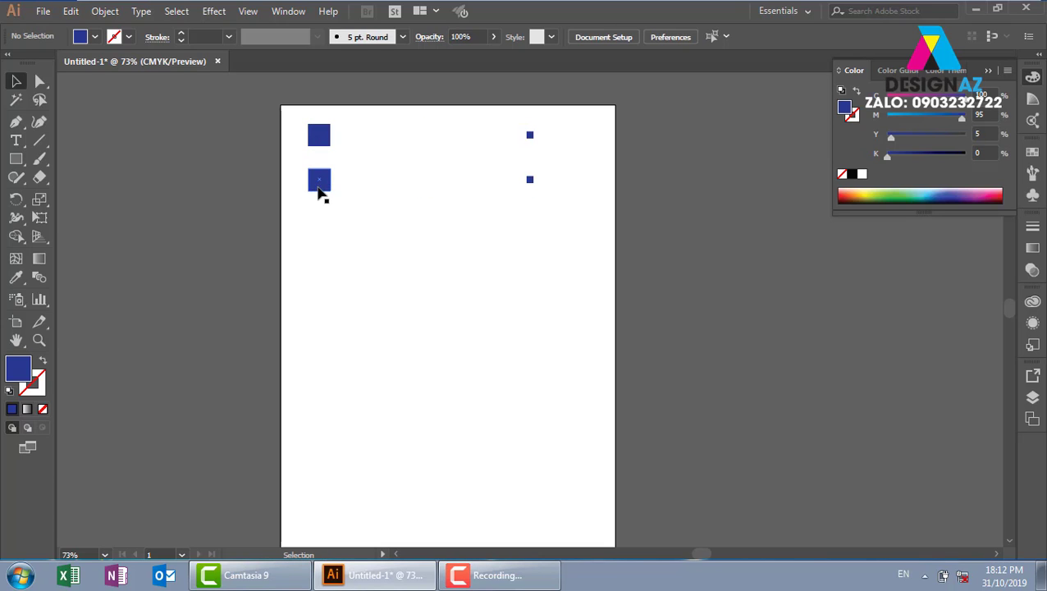
click(530, 179)
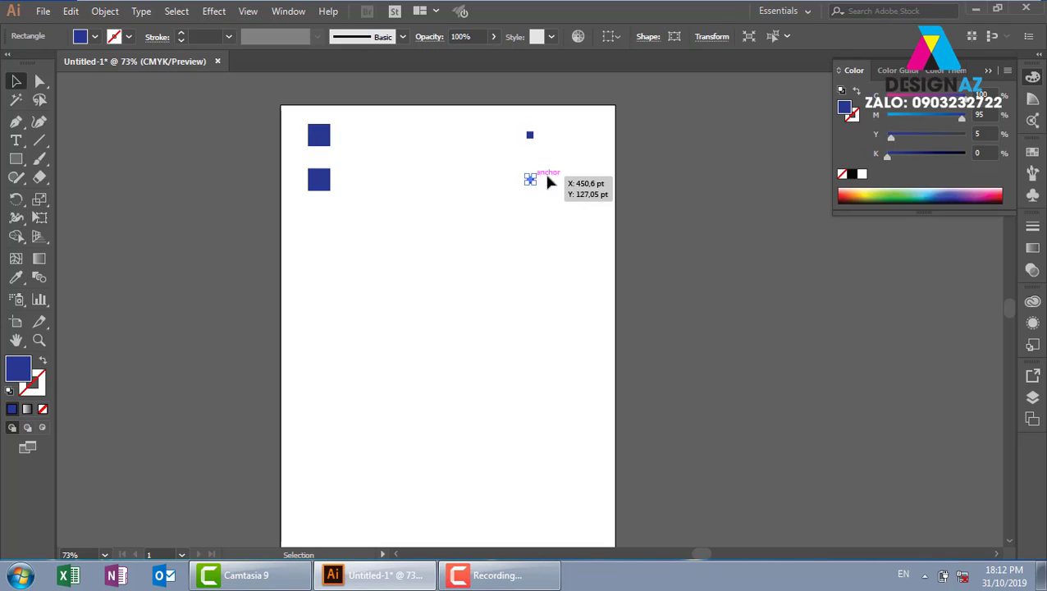
click(460, 36)
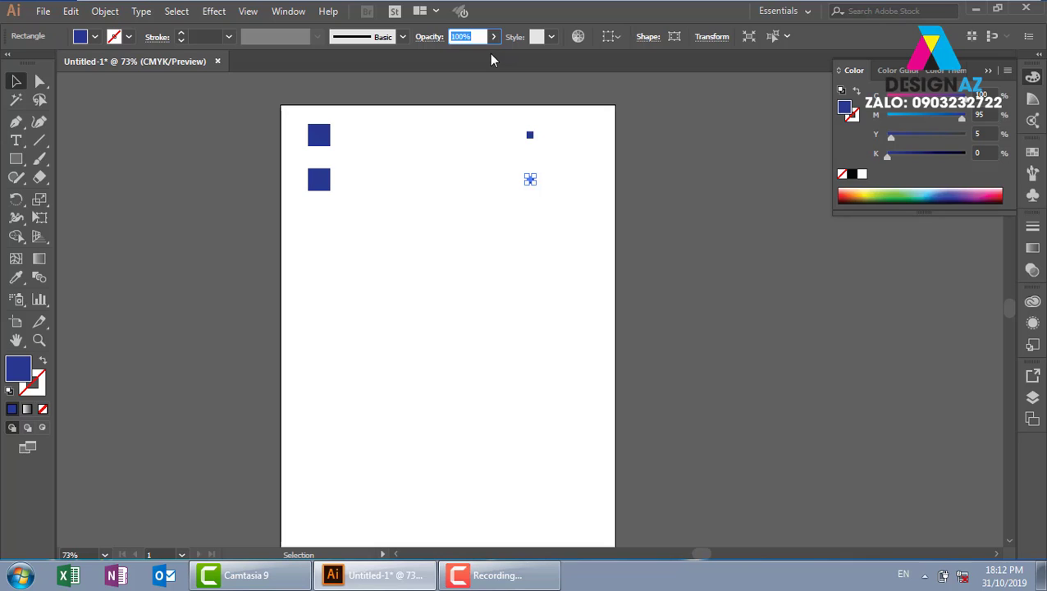
text(0)
key(Return)
click(769, 211)
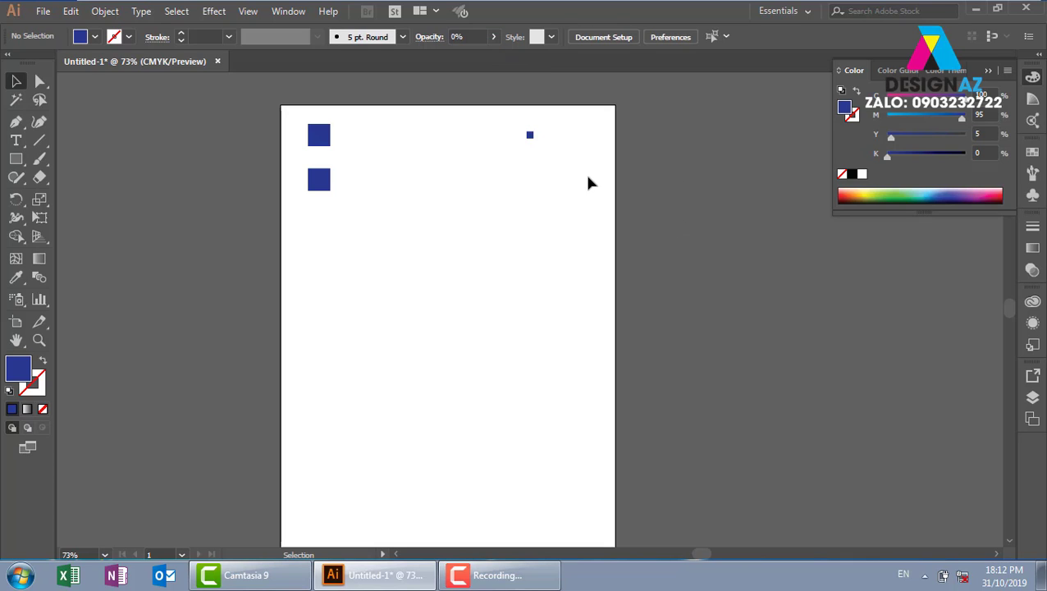
Copy the top row's pair of squares down into a third row
click(324, 185)
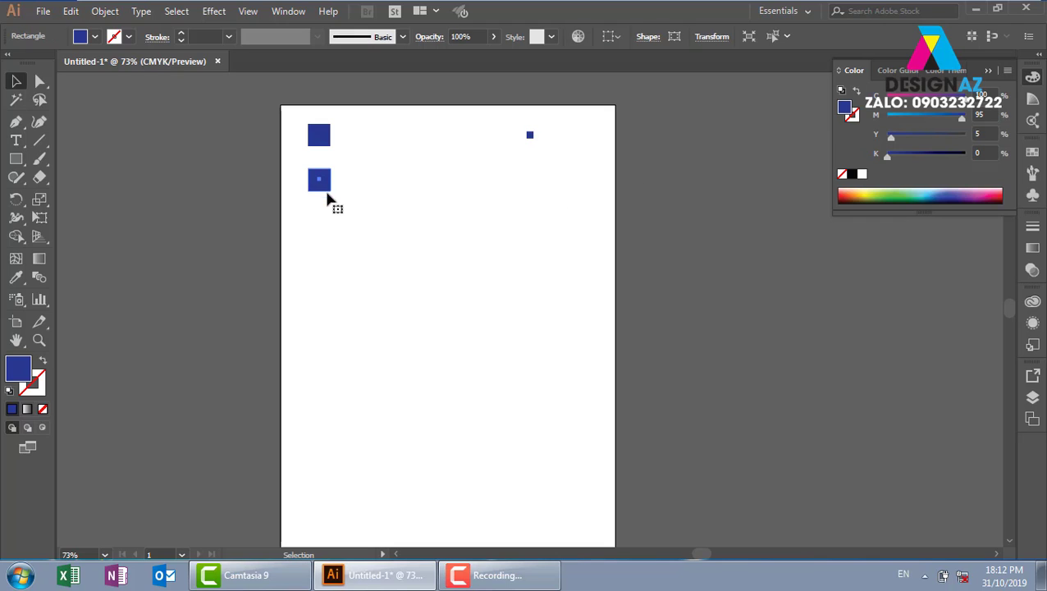
drag(327, 189, 328, 190)
drag(293, 115, 565, 149)
drag(323, 141, 322, 232)
click(314, 245)
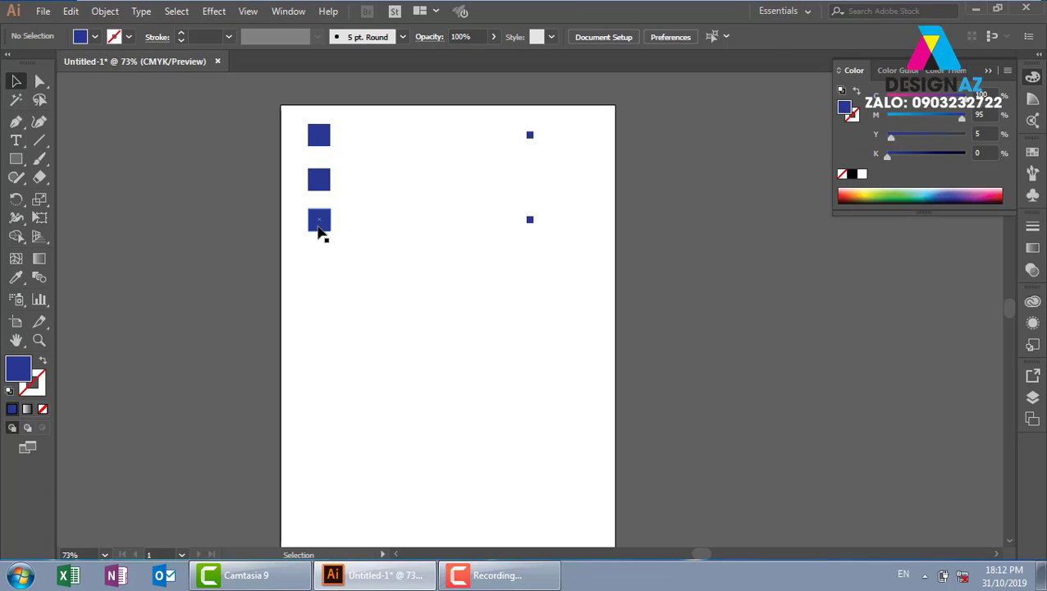
click(320, 225)
click(531, 219)
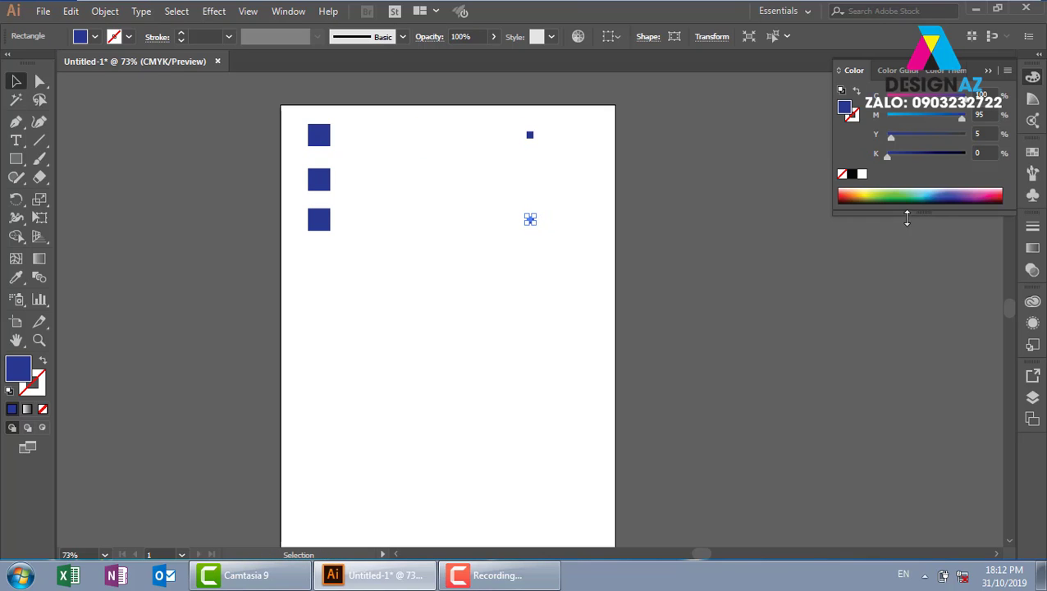
Color the third row's small square green and duplicate that pair into a fourth row
click(876, 190)
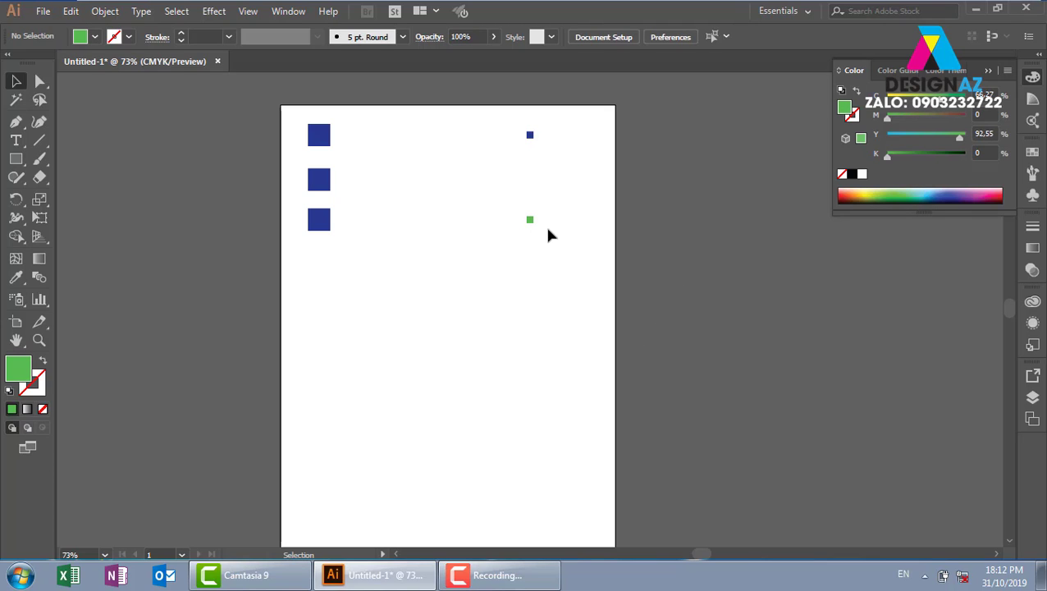
scroll(493, 279, down, 1)
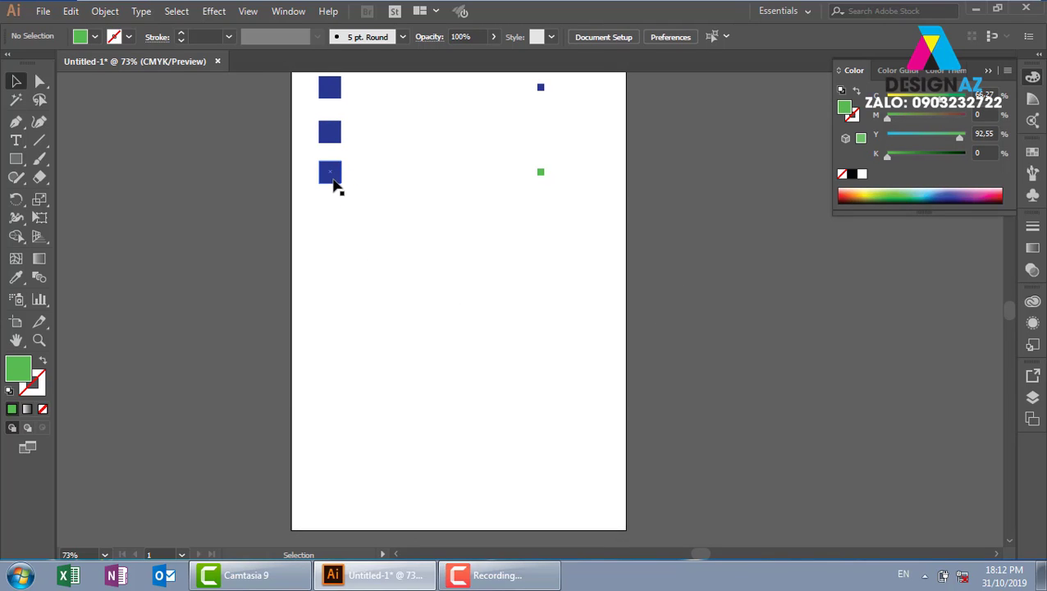
drag(292, 217, 566, 150)
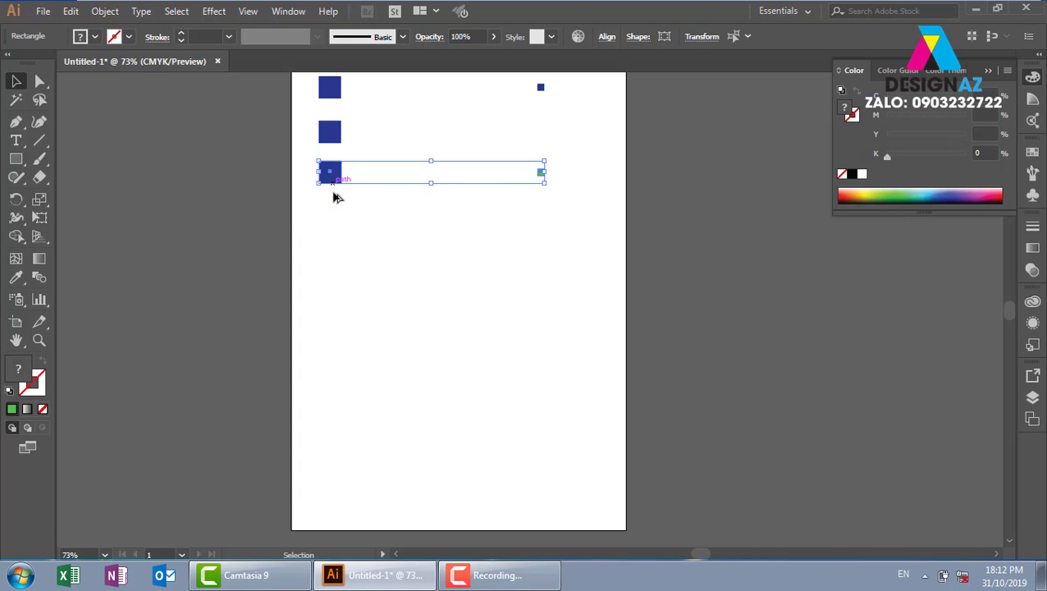
drag(336, 197, 336, 250)
click(540, 224)
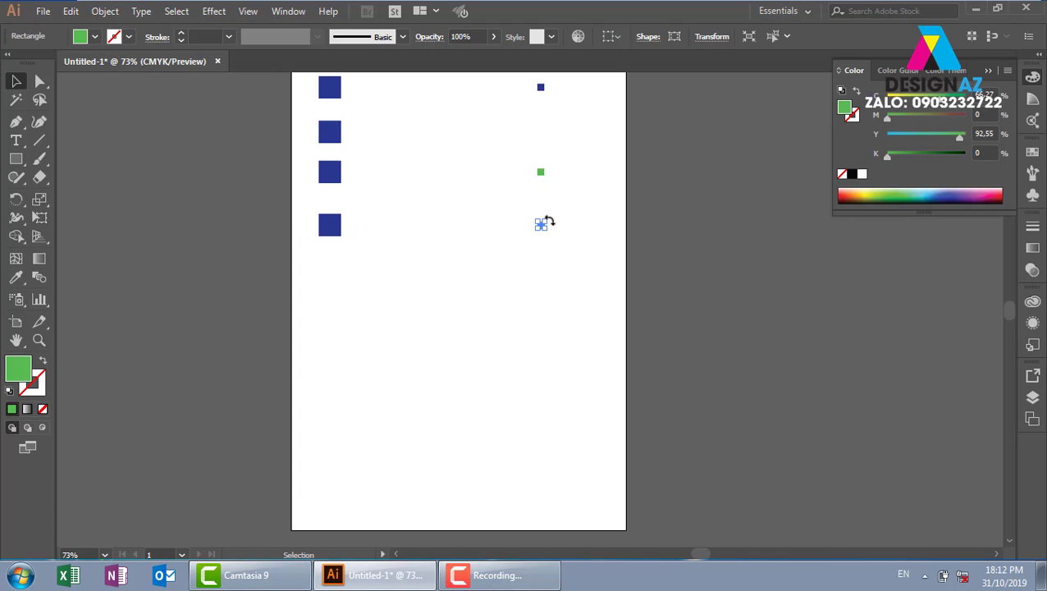
Enlarge the fourth-row green square, rotate it 45°, and round its corners into a circle
mouse_move(546, 219)
mouse_down()
mouse_move(565, 202)
mouse_move(689, 240)
mouse_up()
key(Escape)
click(647, 310)
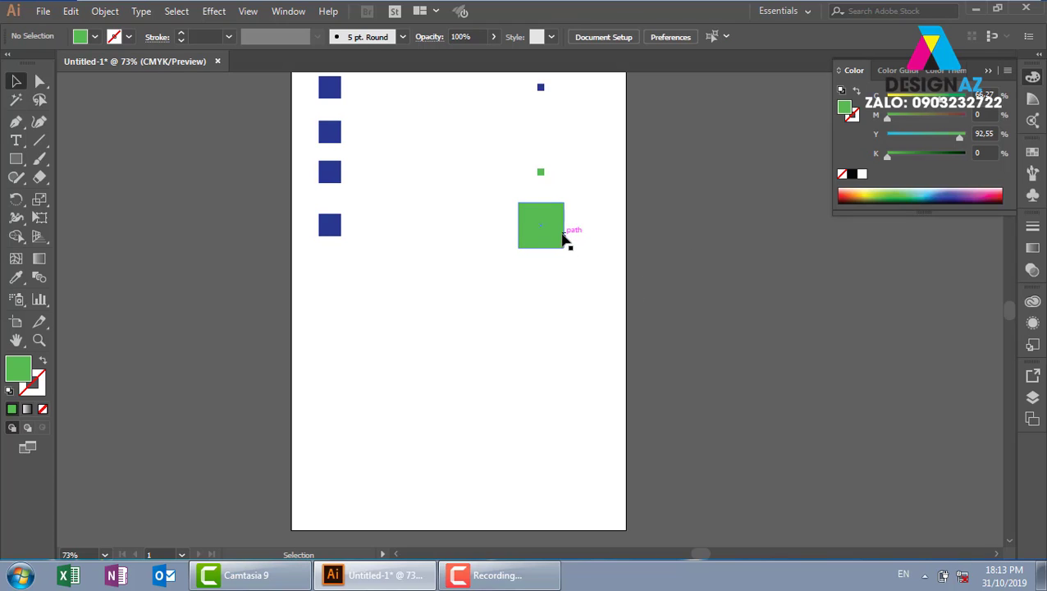
click(563, 237)
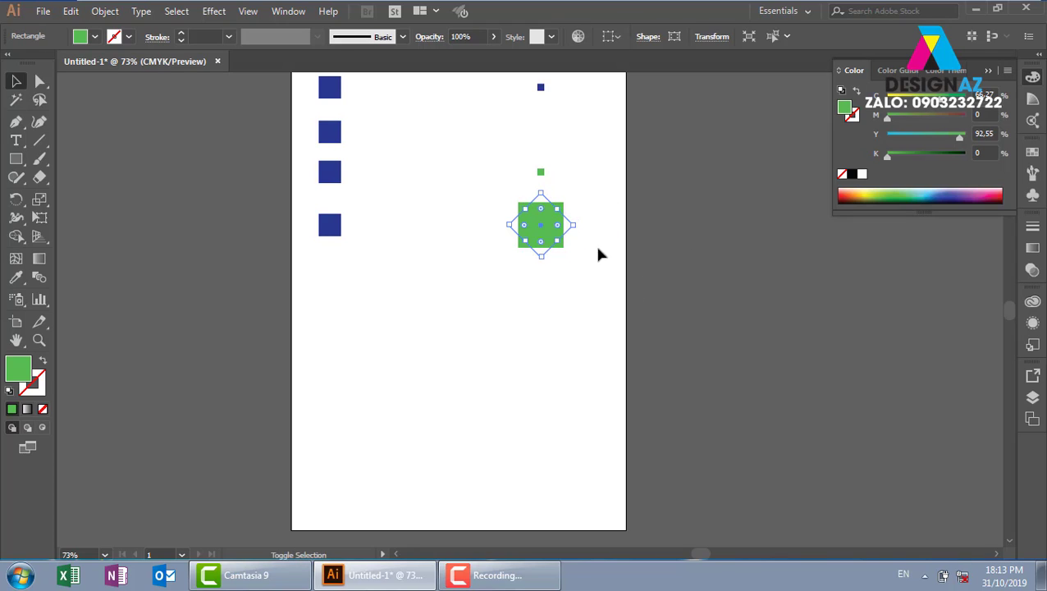
mouse_move(569, 199)
mouse_down()
mouse_move(595, 243)
mouse_move(535, 231)
mouse_up()
click(559, 231)
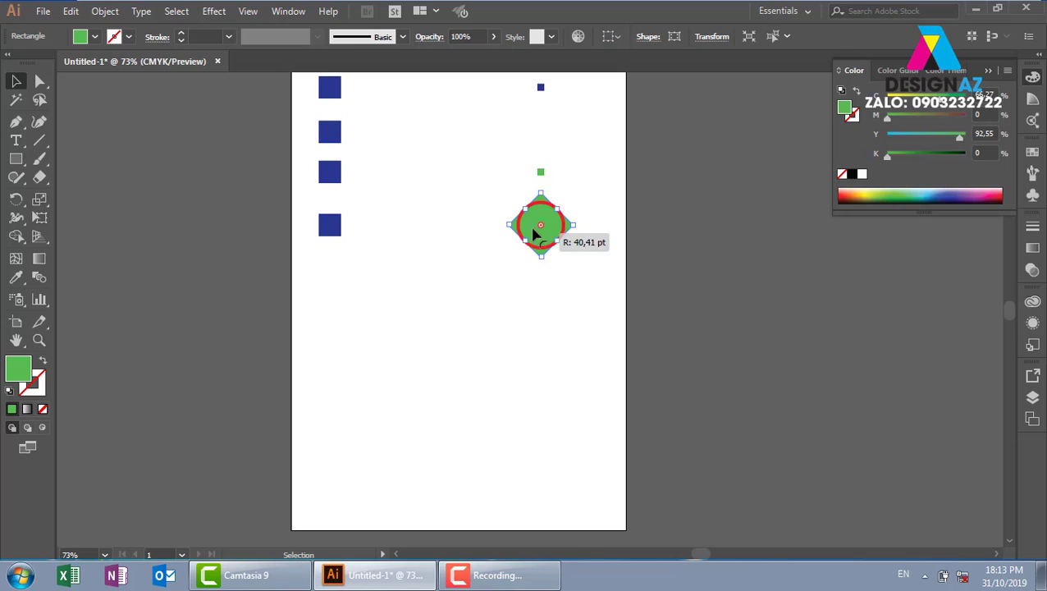
click(567, 309)
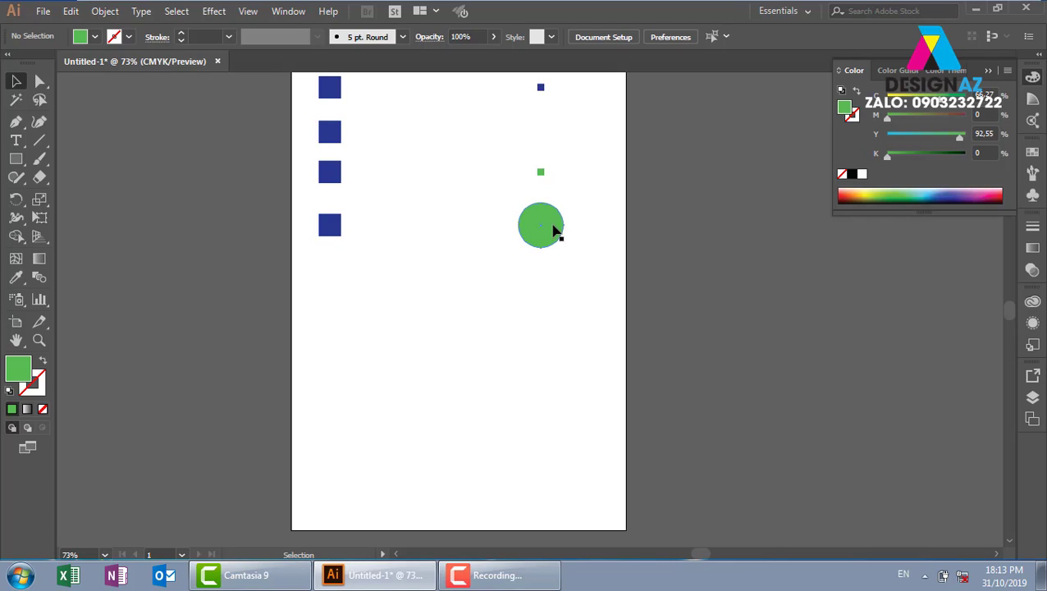
scroll(496, 194, up, 2)
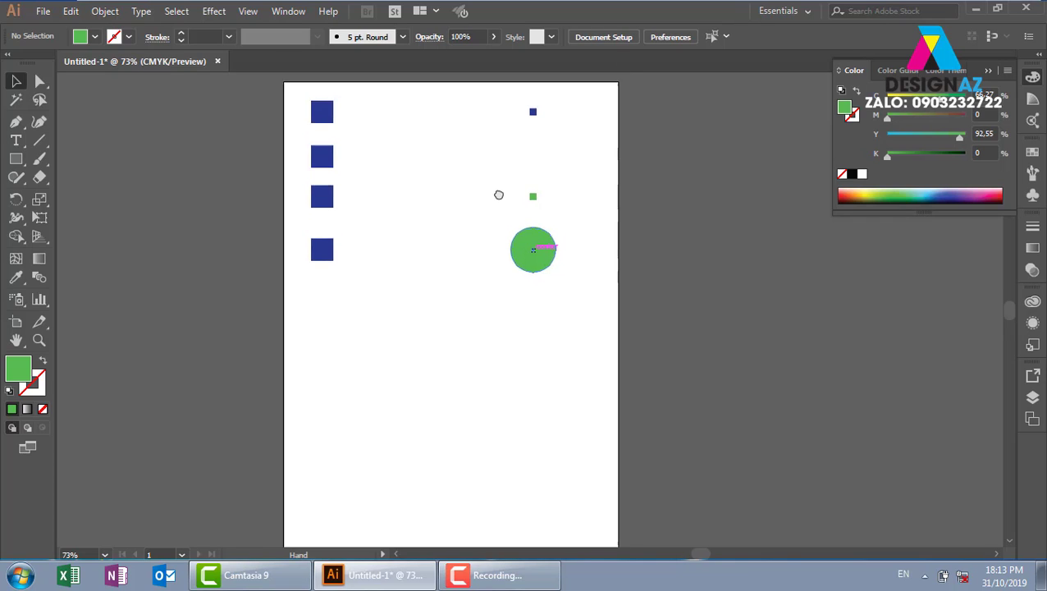
Blend the top-row large and small blue squares via Object > Blend > Make, viewing at 100%
drag(279, 113, 533, 160)
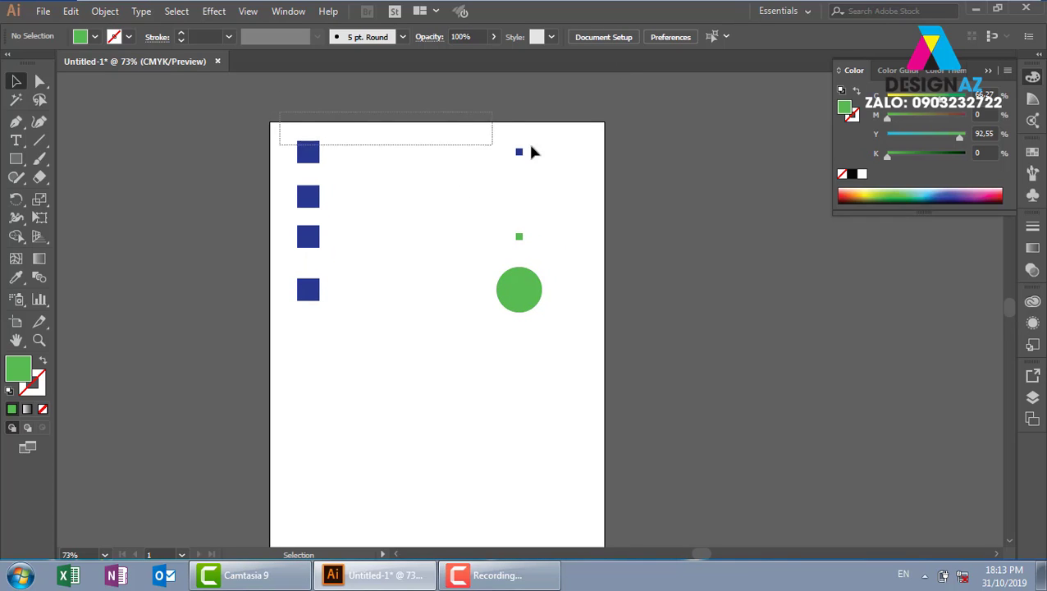
click(105, 12)
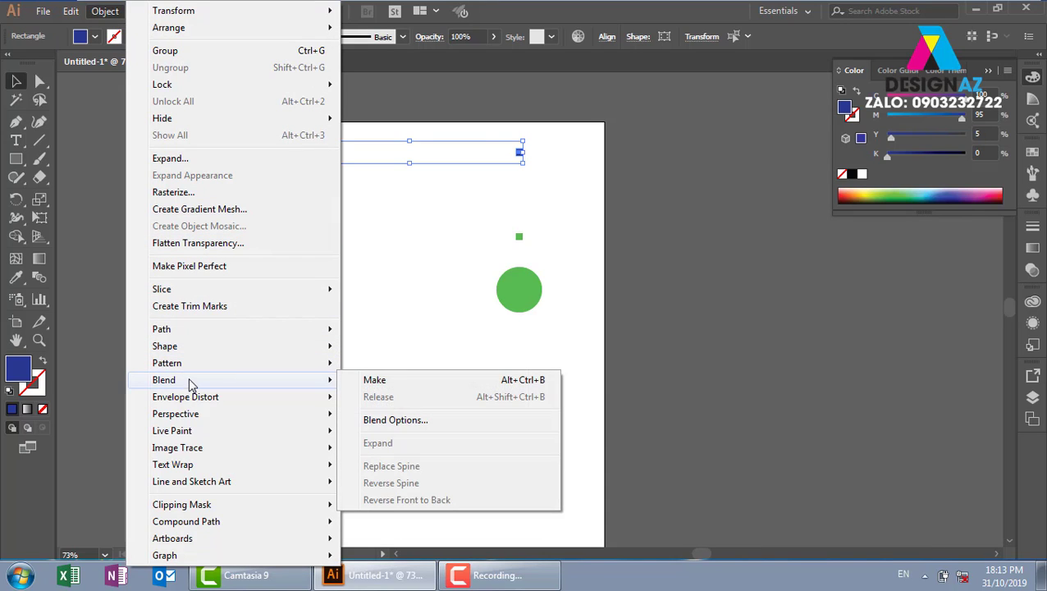
mouse_move(164, 380)
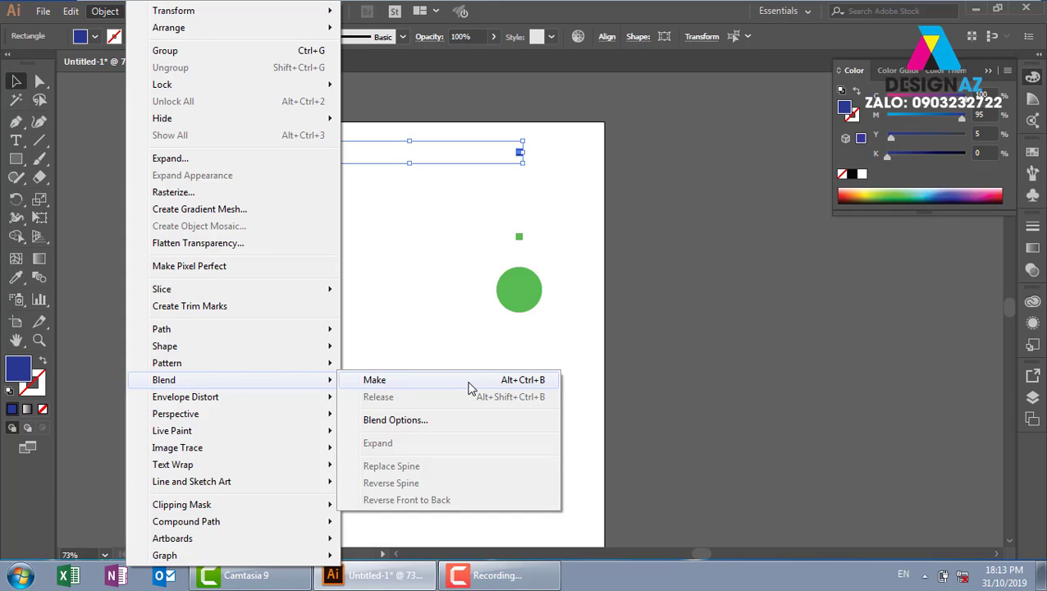
click(471, 381)
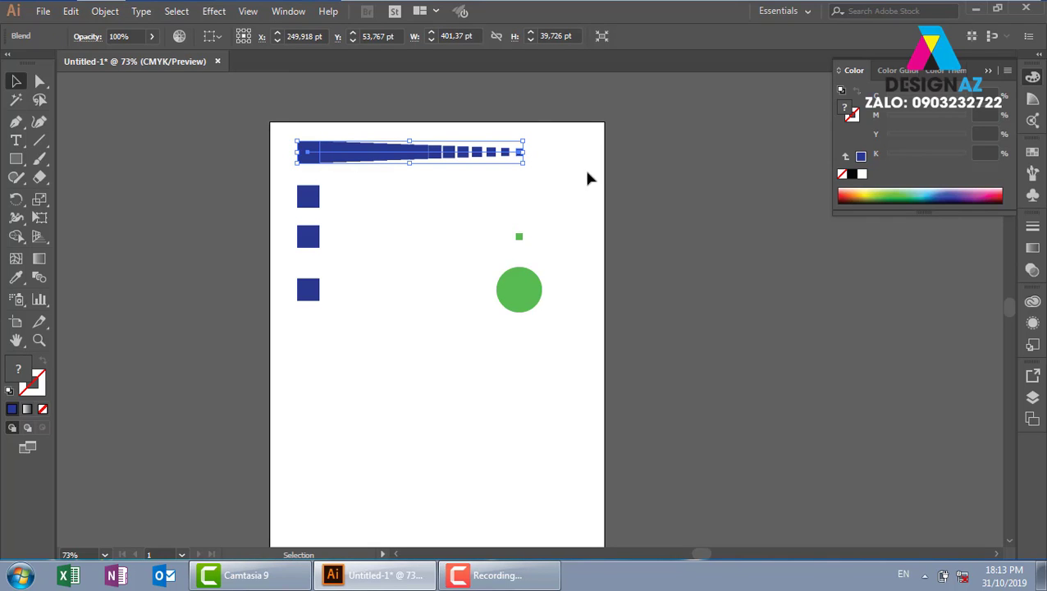
click(638, 172)
key(ctrl+1)
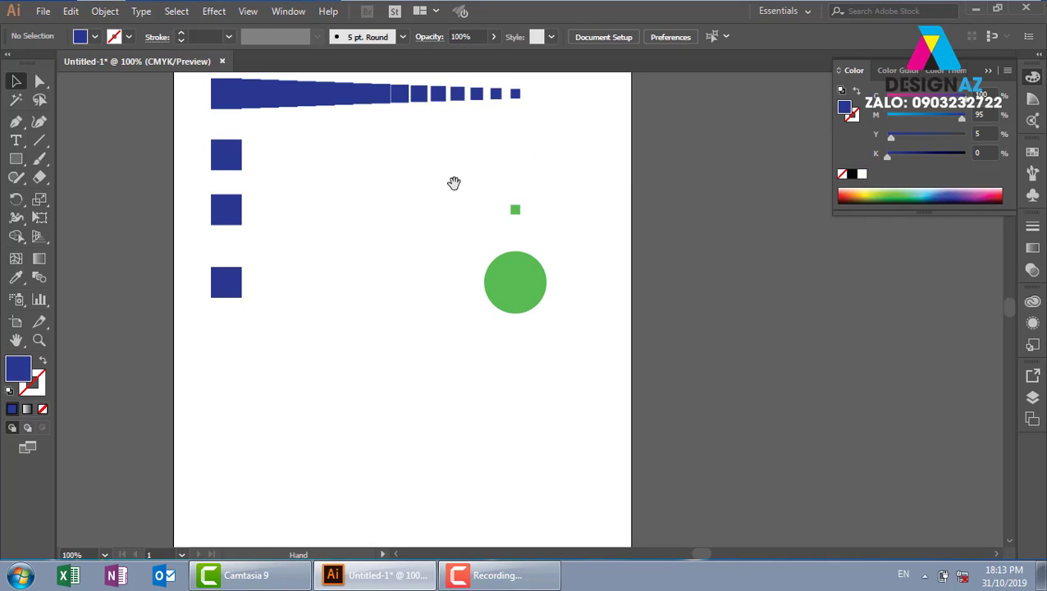
drag(454, 183, 448, 244)
click(380, 174)
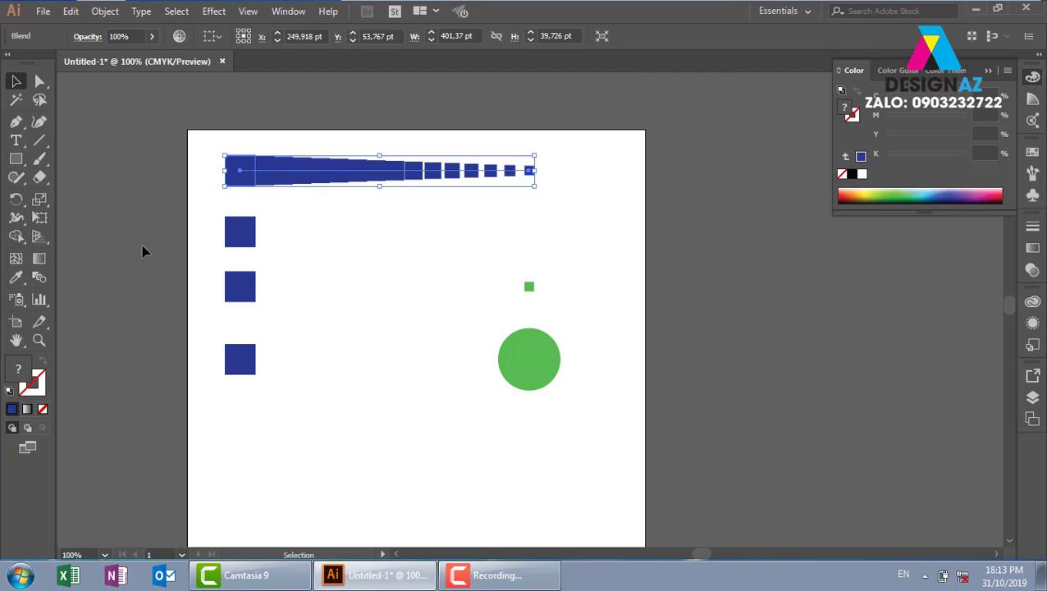
Set the top-row blend's Spacing to Specified Steps with 8 steps, using Preview
click(103, 13)
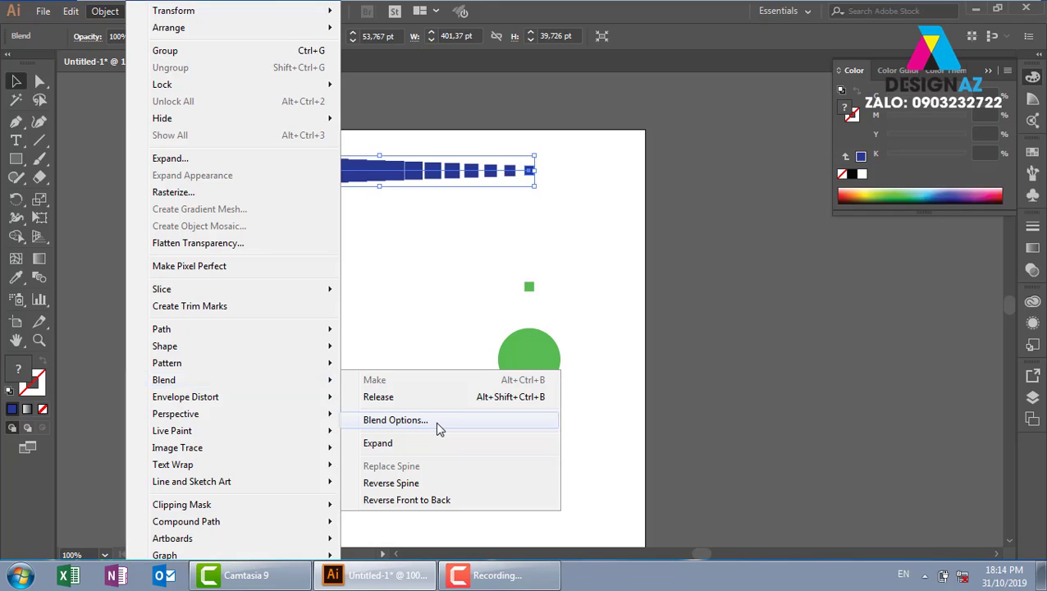
click(437, 427)
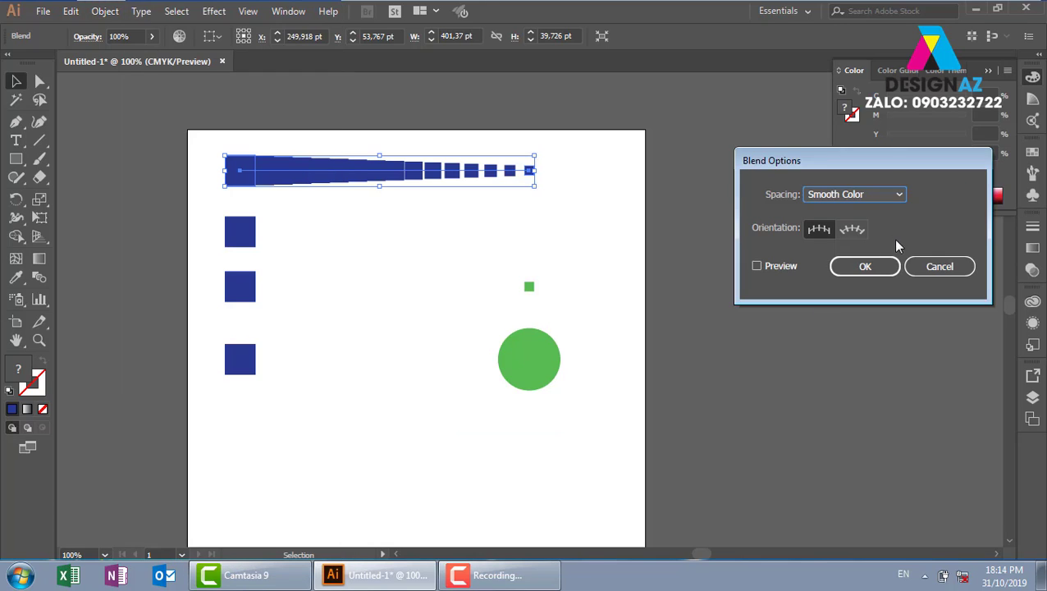
click(938, 266)
double_click(38, 277)
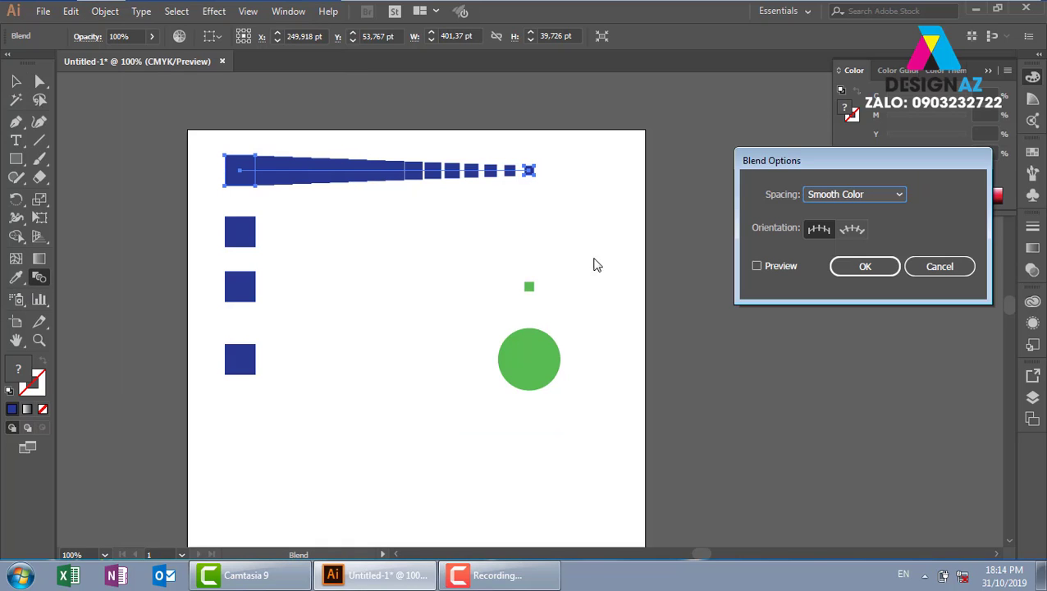
click(757, 266)
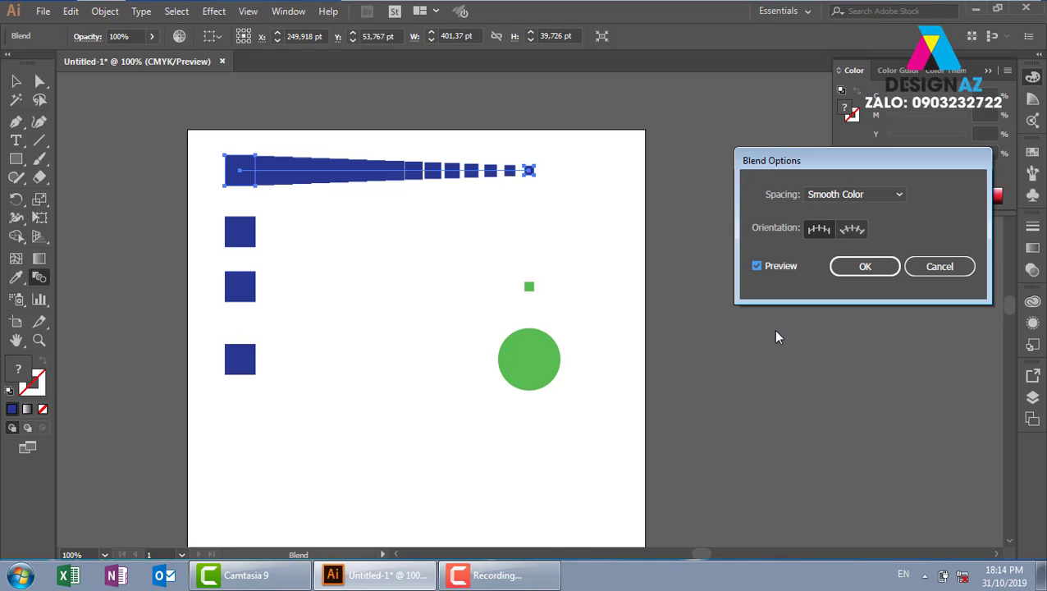
click(499, 575)
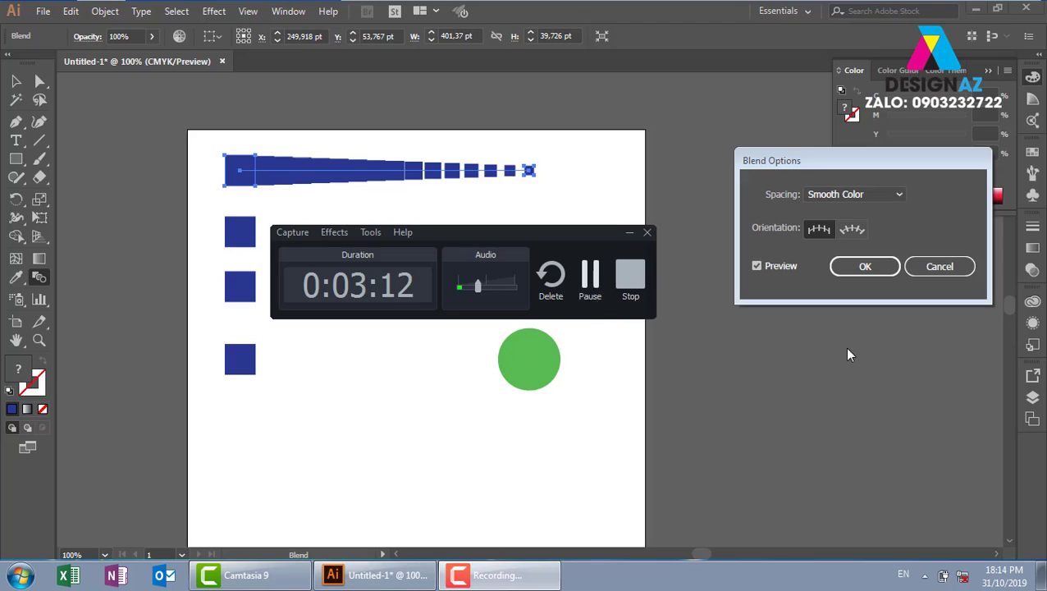
click(874, 322)
click(893, 199)
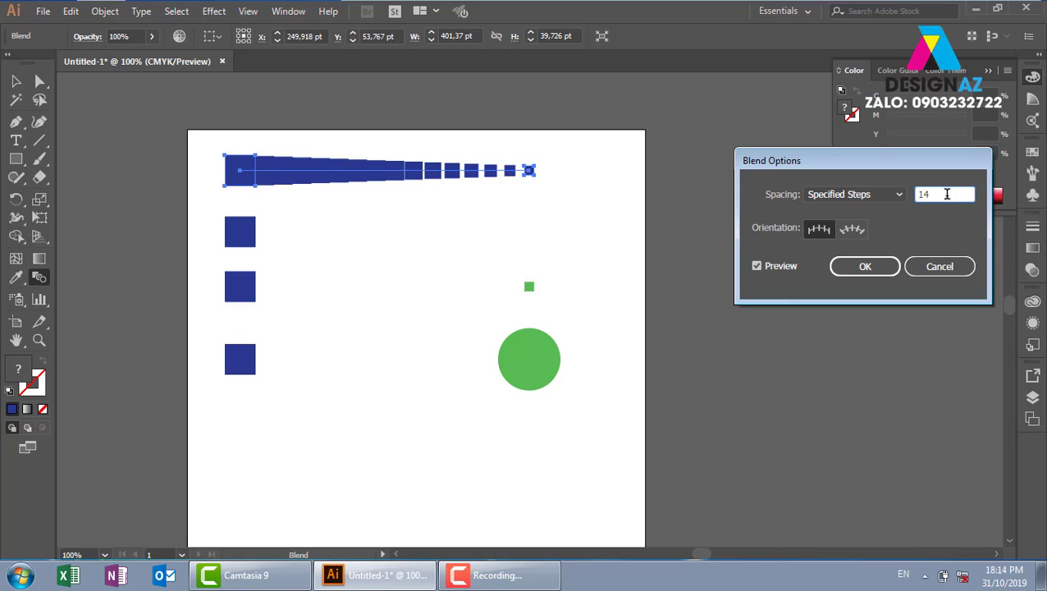
key(Down)
key(Down)
key(Down)
key(Down)
key(Down)
key(Down)
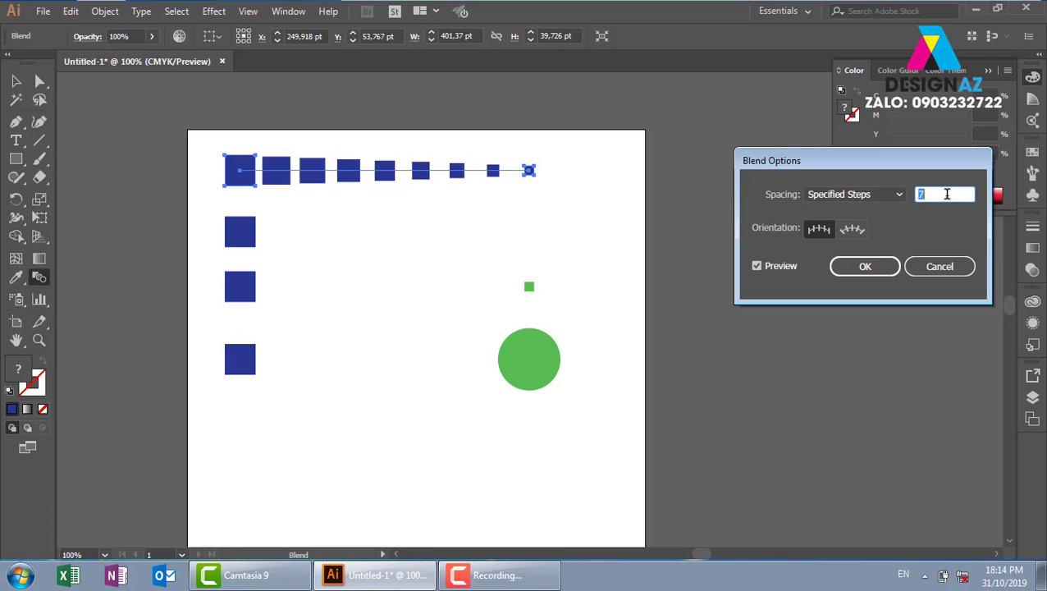
key(Down)
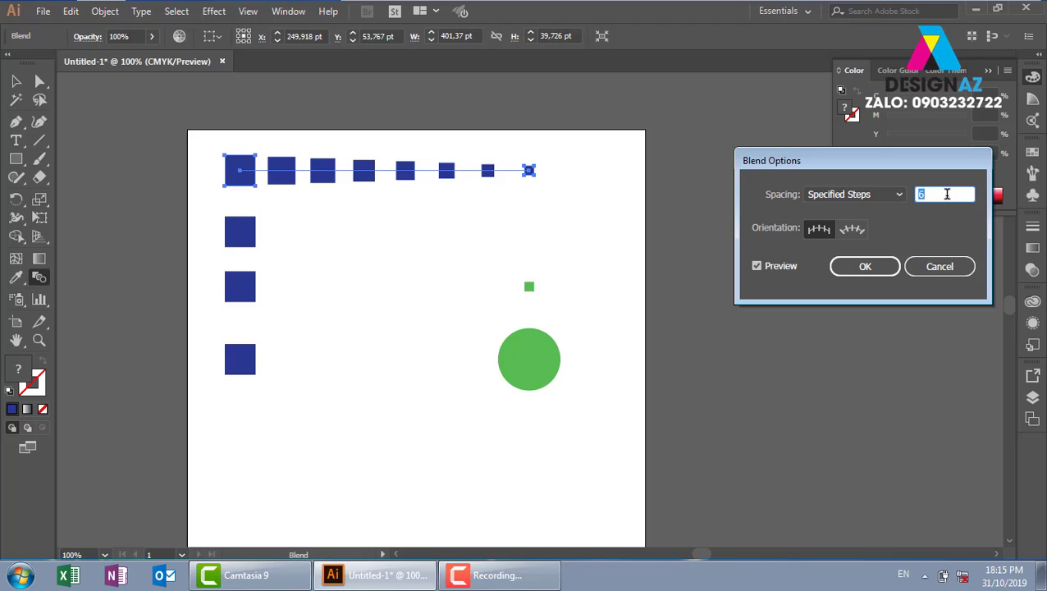
key(Up)
key(Up)
key(Up)
key(Up)
key(Up)
key(Up)
key(Down)
key(Down)
key(Down)
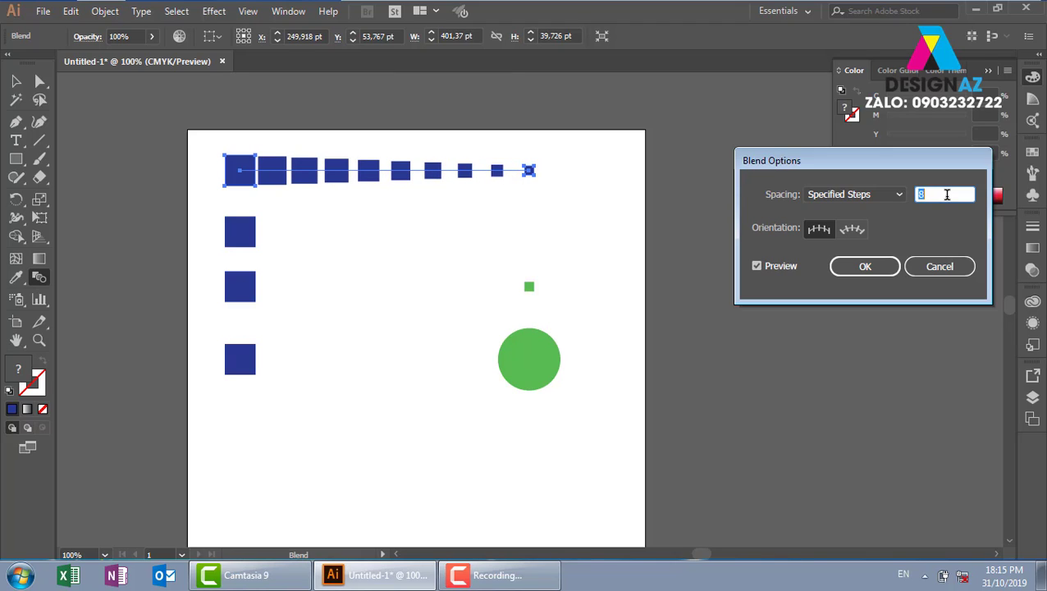
click(867, 269)
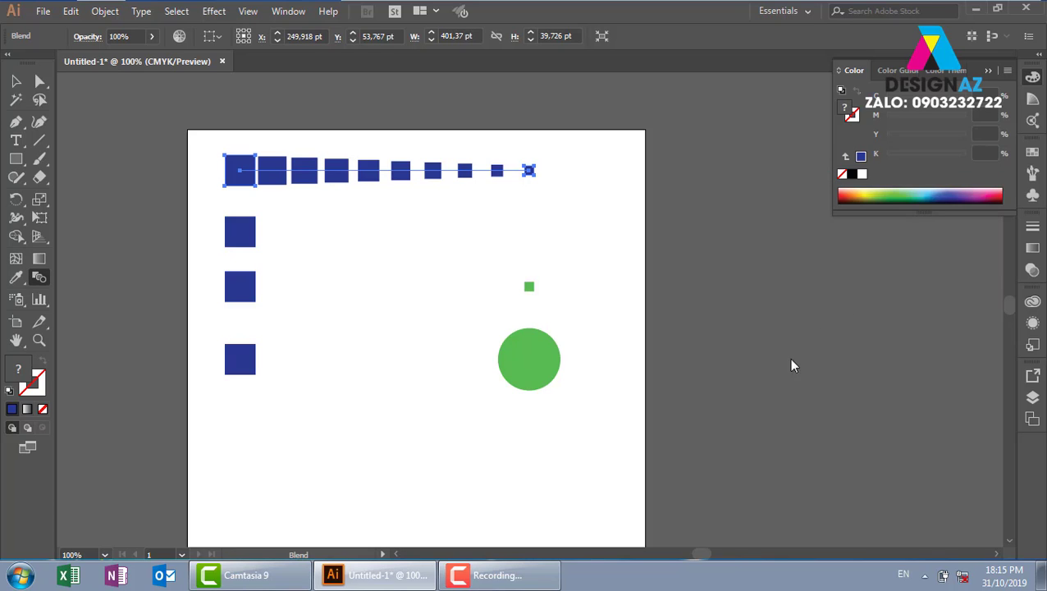
Blend the second-row squares with 8 Specified Steps so they fade from blue to transparent
key(v)
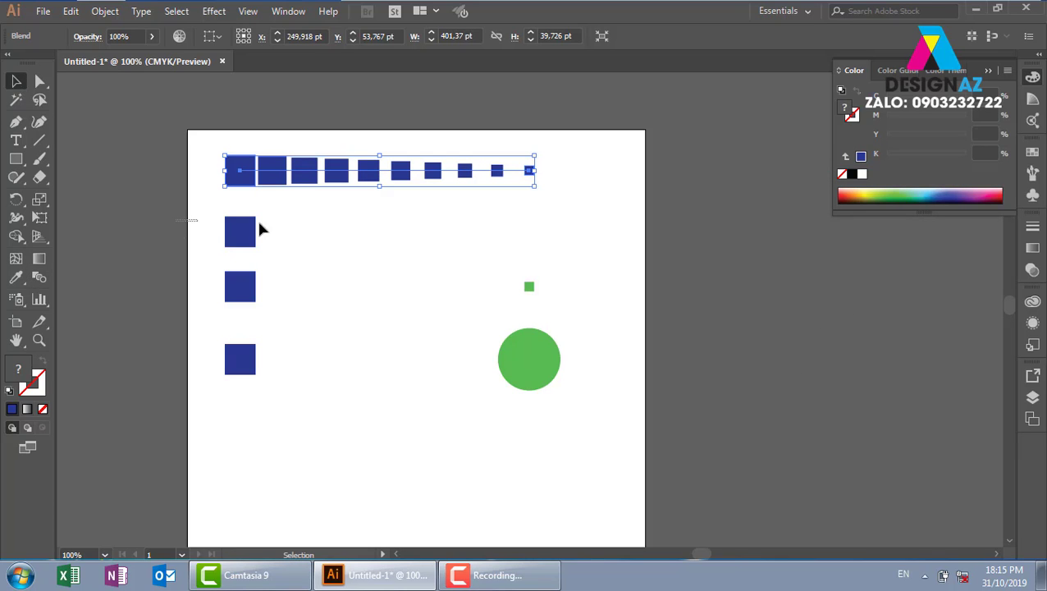
drag(185, 217, 585, 245)
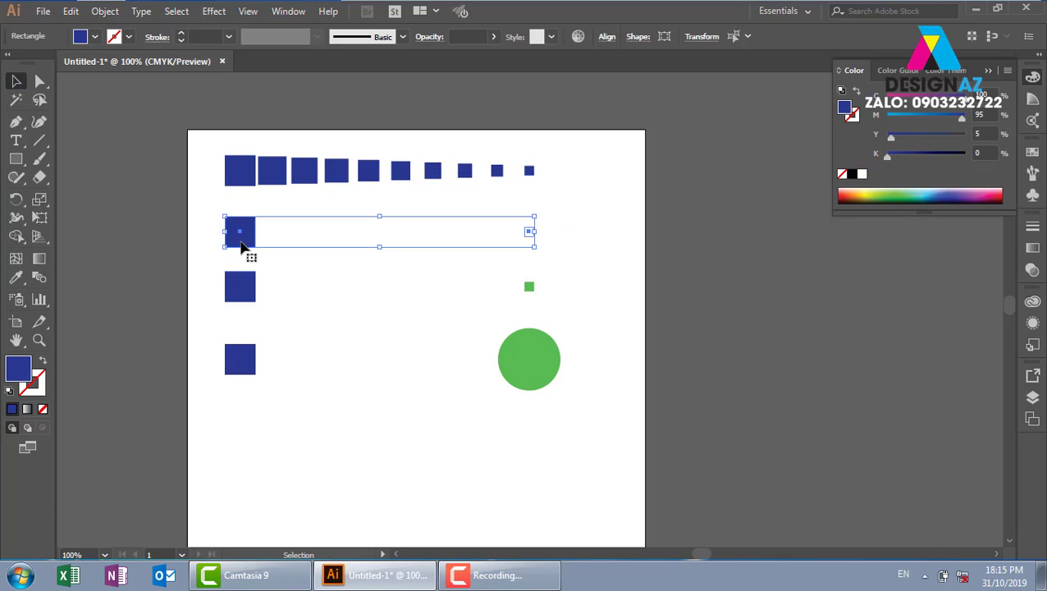
drag(529, 237, 527, 236)
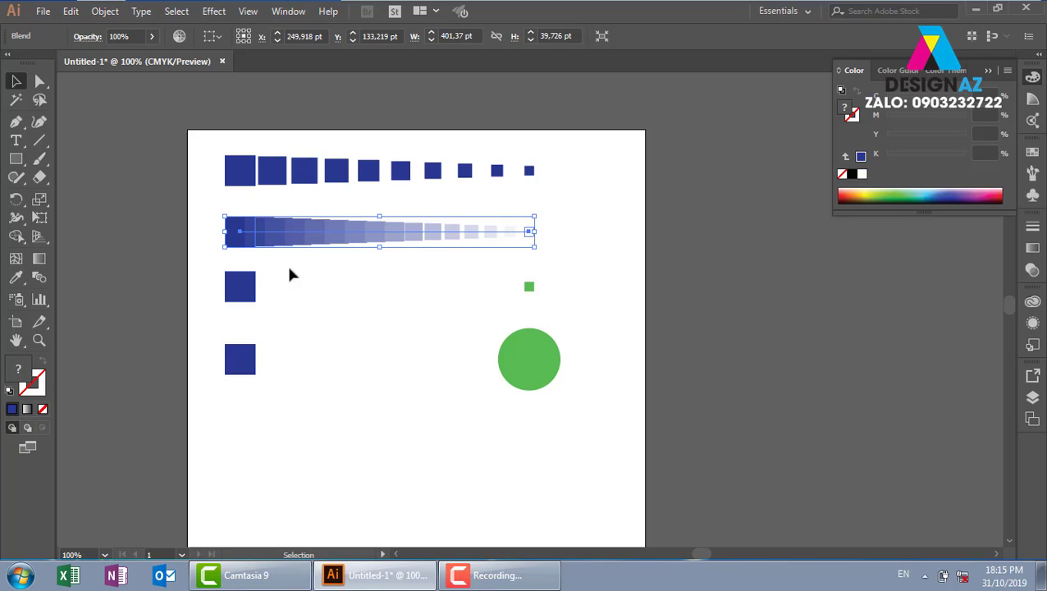
double_click(43, 278)
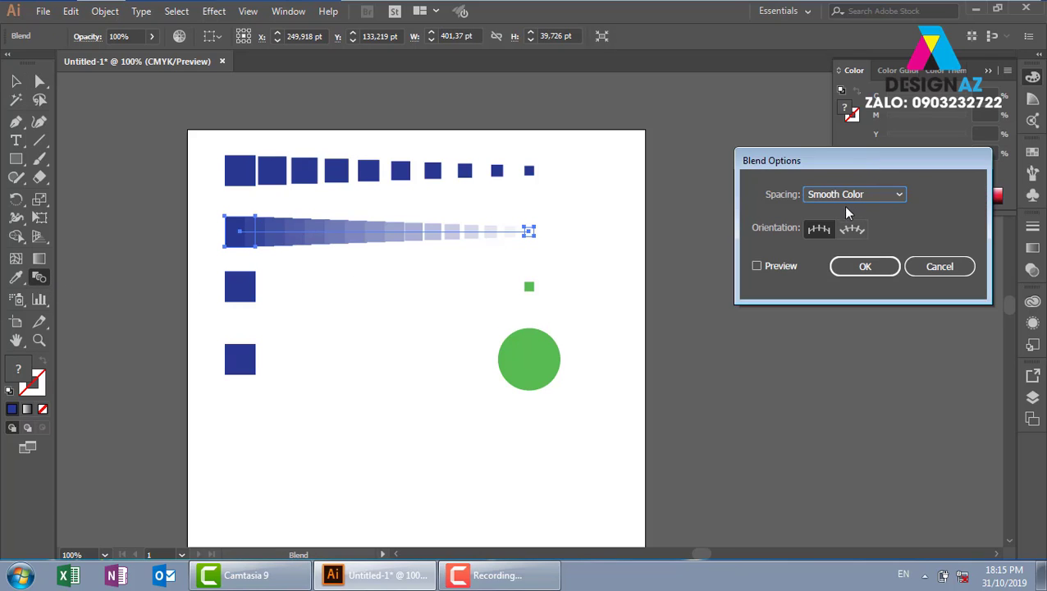
click(757, 265)
click(899, 194)
click(853, 227)
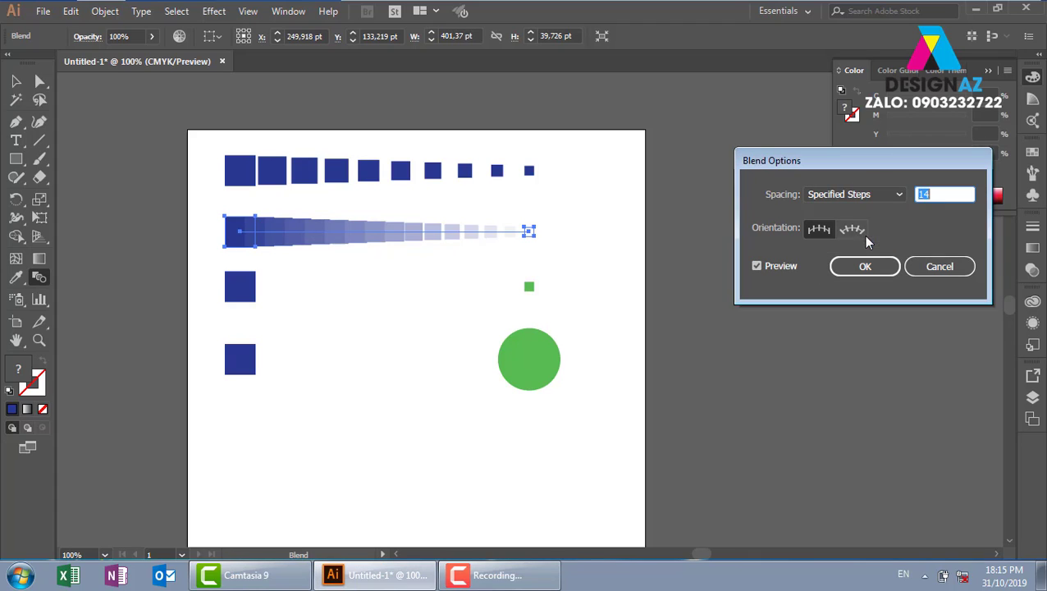
text(14)
double_click(942, 195)
text(8)
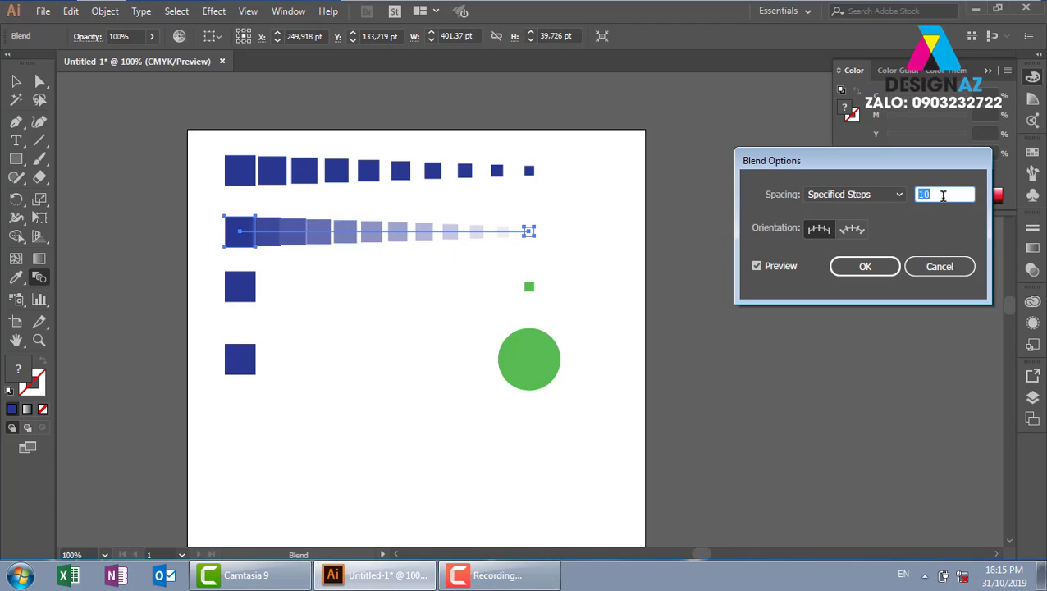
click(860, 267)
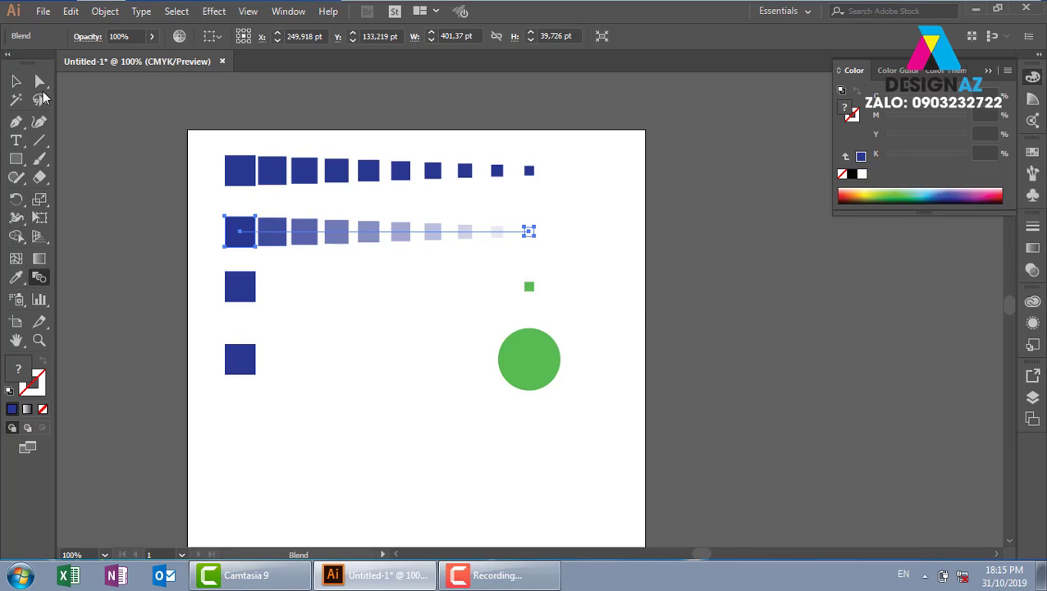
click(16, 80)
click(241, 285)
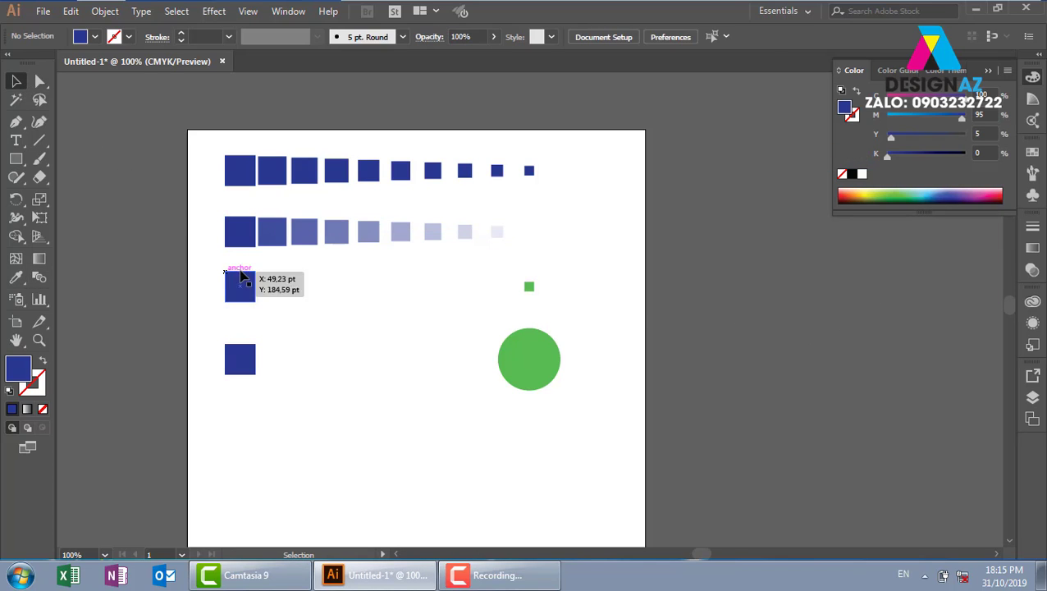
Blend the third-row blue square into the small green square using Specified Steps
shift+click(529, 287)
key(ctrl+alt+b)
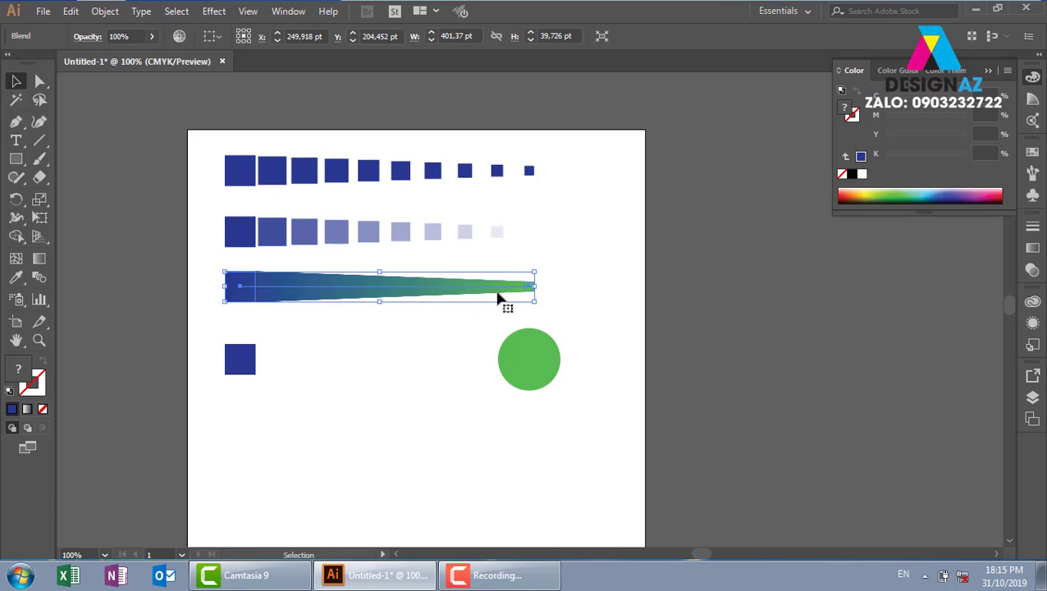
double_click(39, 278)
click(847, 195)
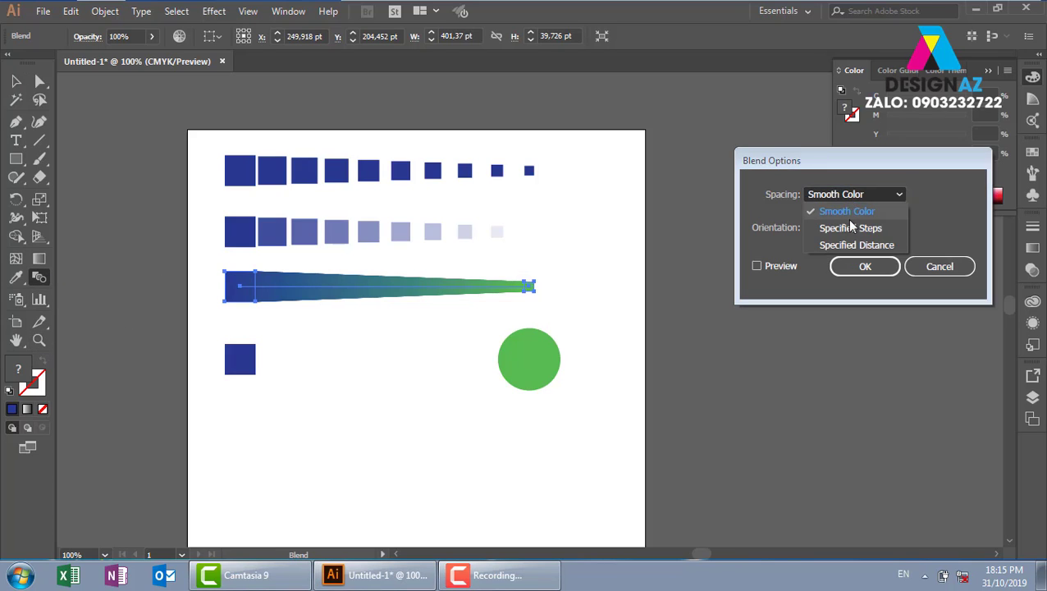
click(854, 220)
click(948, 194)
double_click(947, 193)
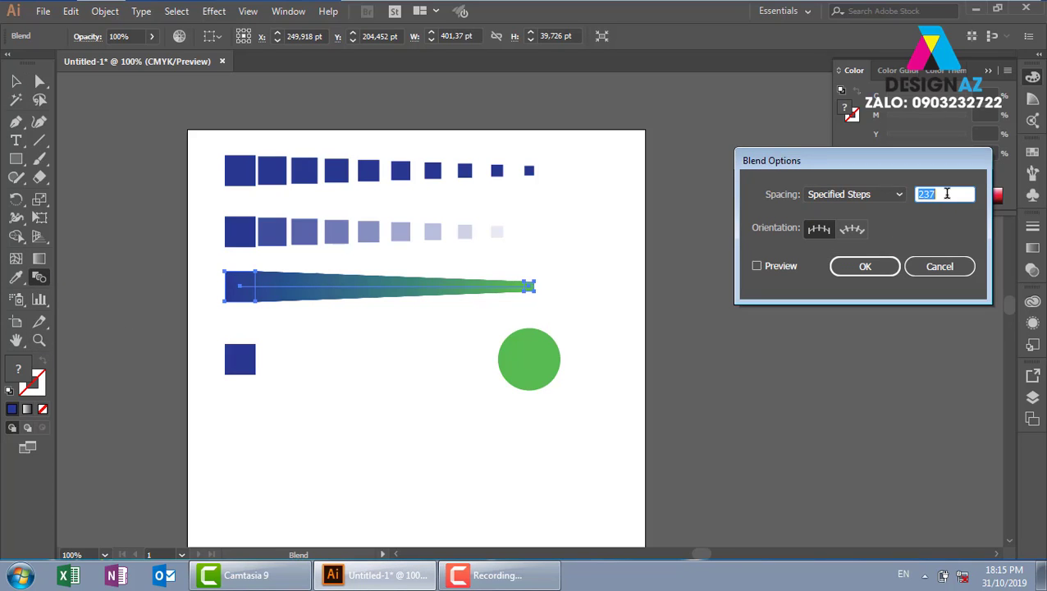
click(757, 266)
click(944, 194)
key(Down)
key(Down)
key(Down)
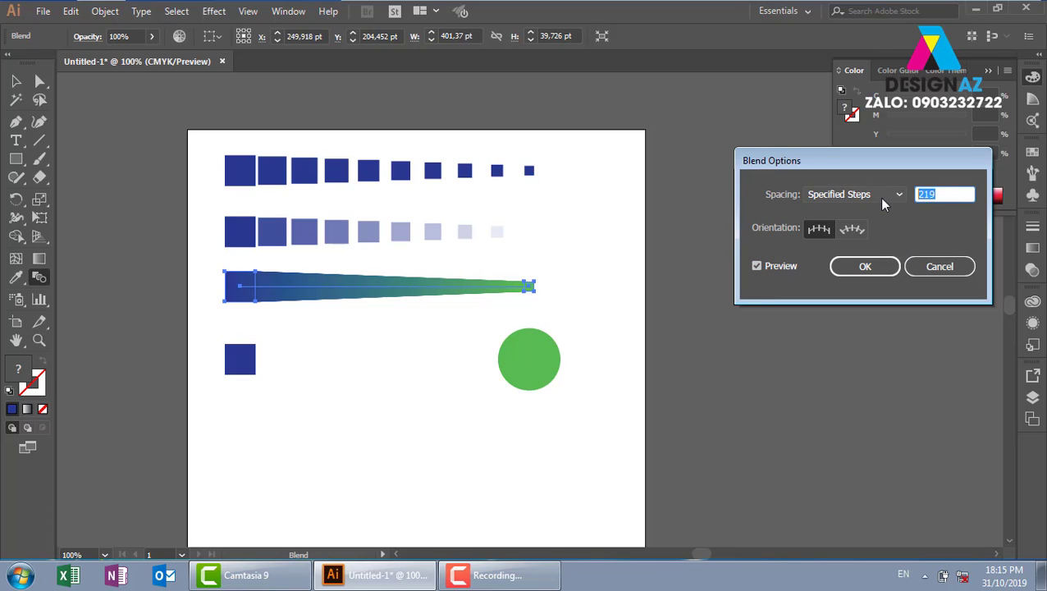
text(10)
key(Return)
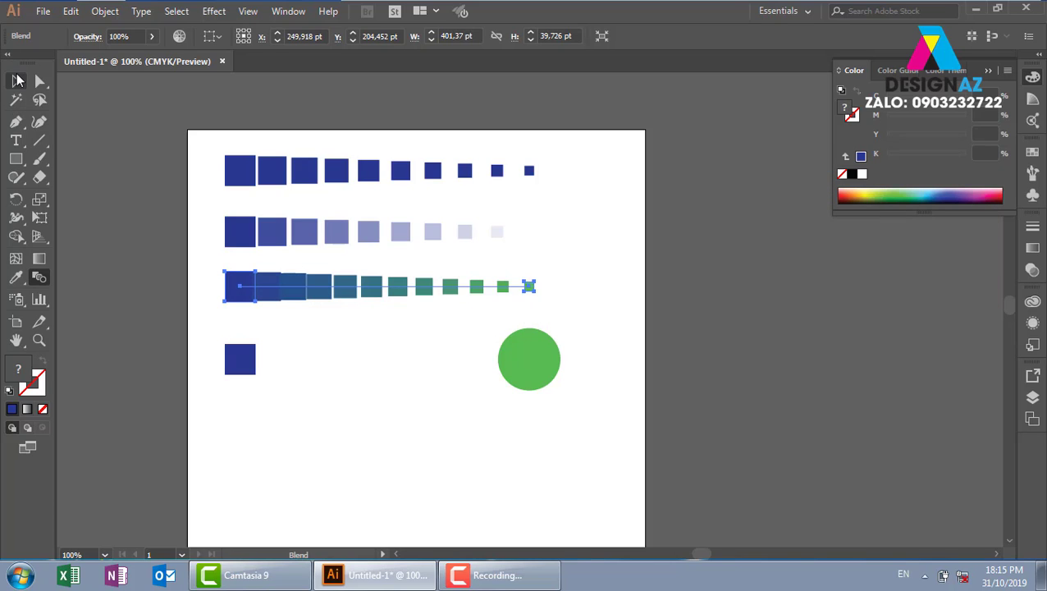
Select the bottom-row blue square together with the green circle
click(18, 79)
click(242, 361)
shift+click(534, 360)
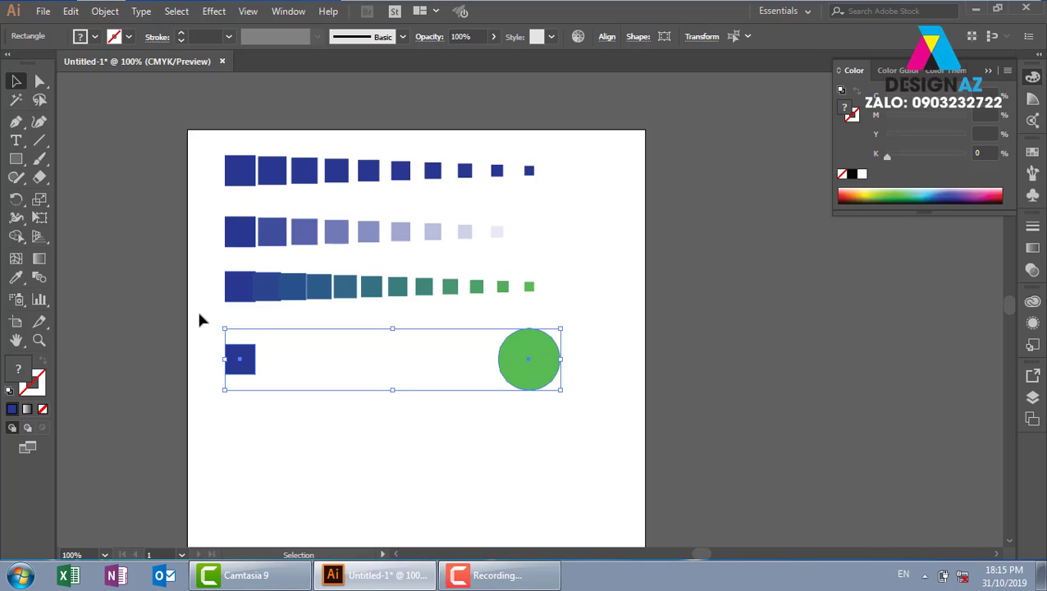
Blend the blue square into the green circle with 10 Specified Steps, then select all four blends
key(ctrl+alt+b)
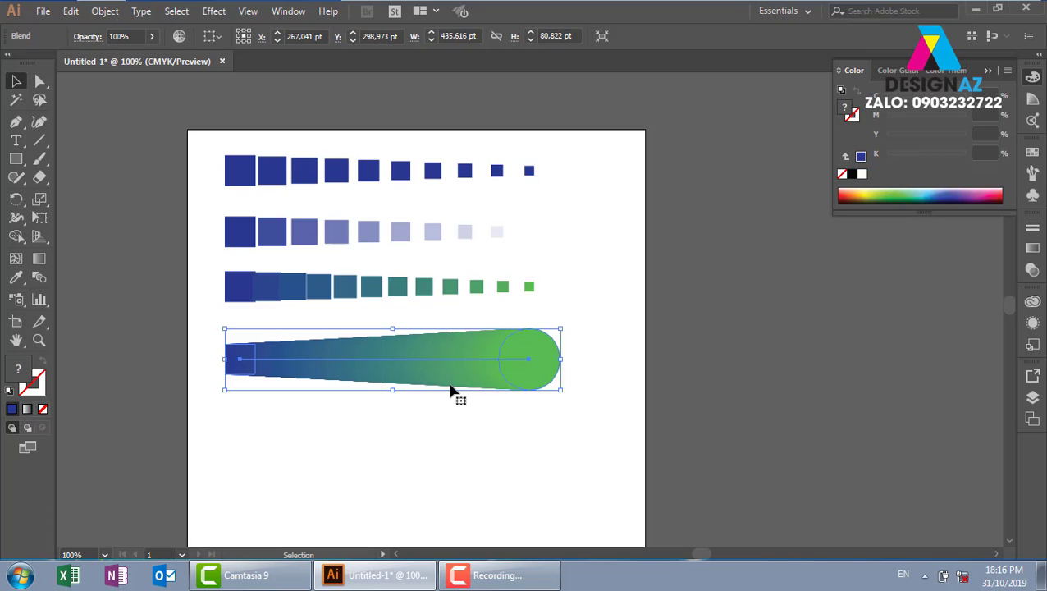
double_click(38, 276)
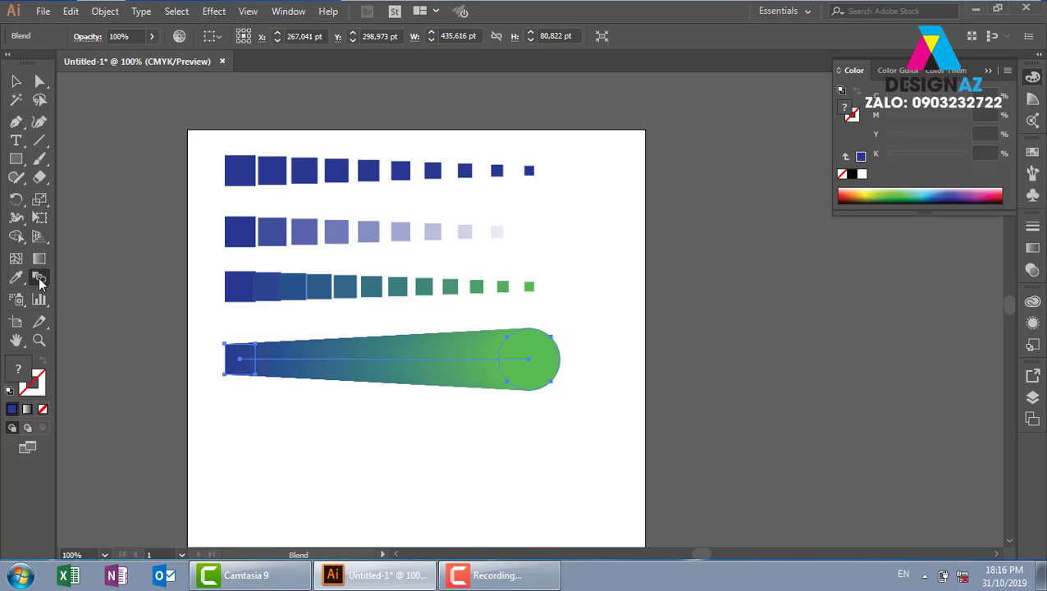
click(881, 201)
click(854, 226)
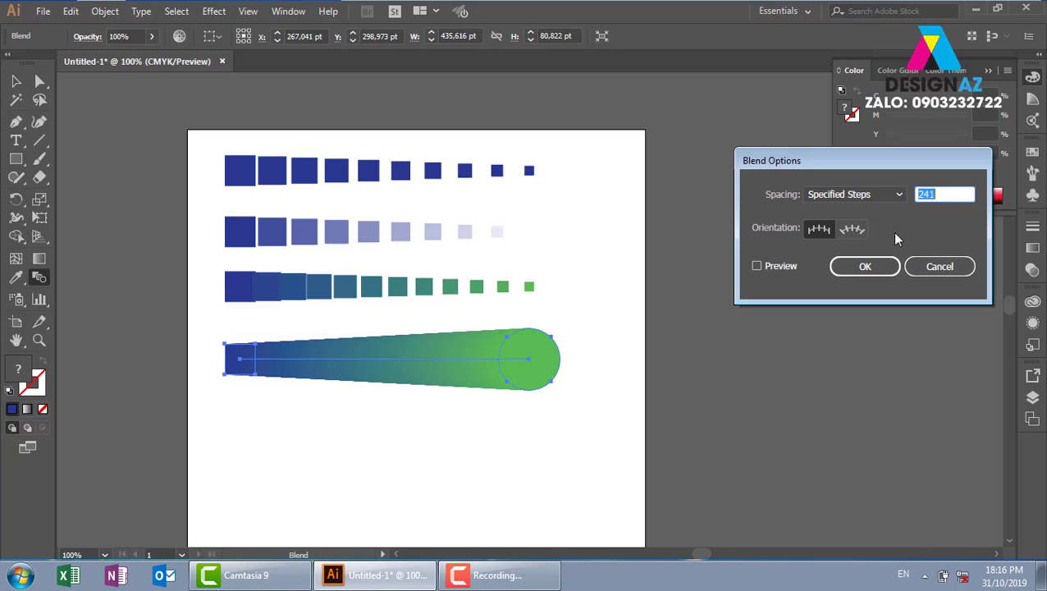
click(937, 195)
double_click(942, 193)
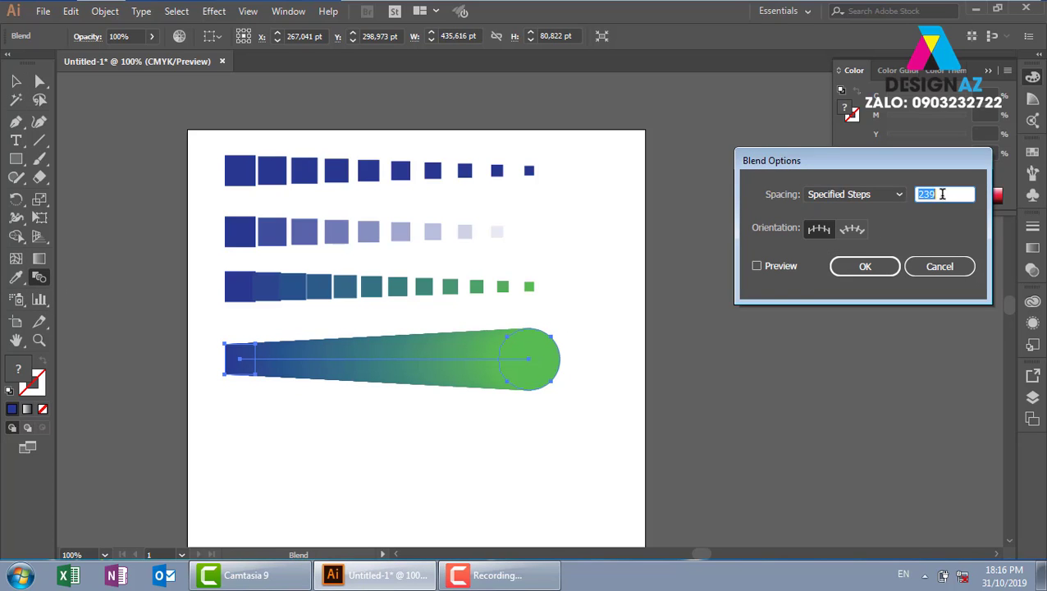
click(756, 266)
text(1)
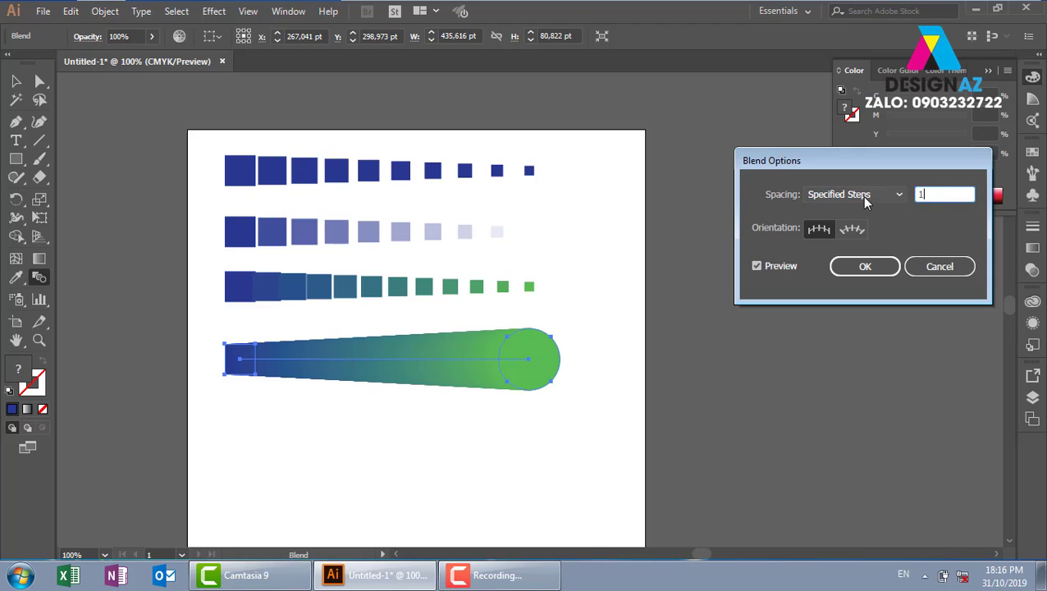
text(0)
key(Return)
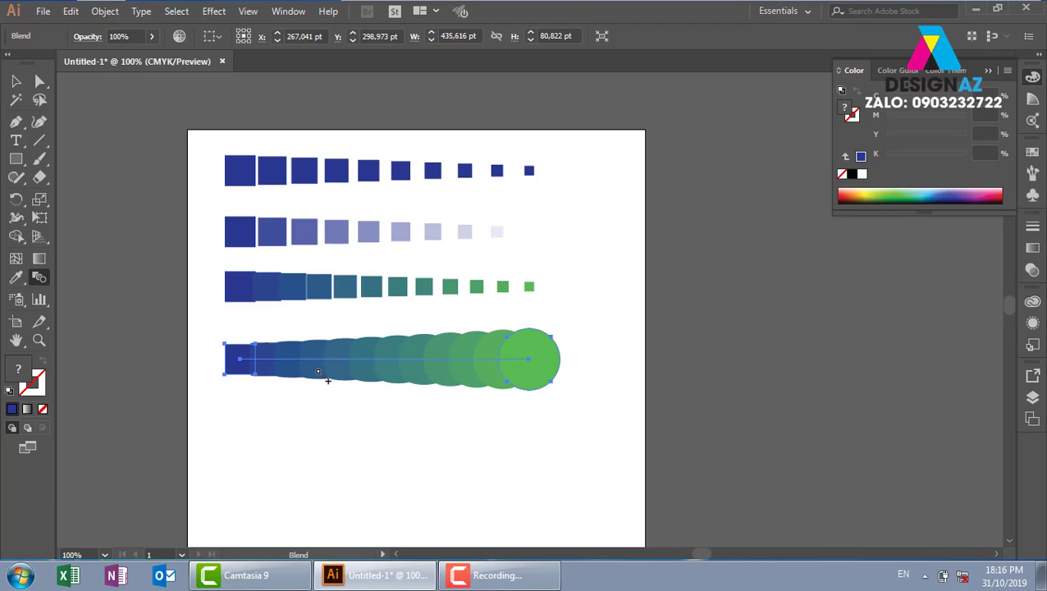
key(v)
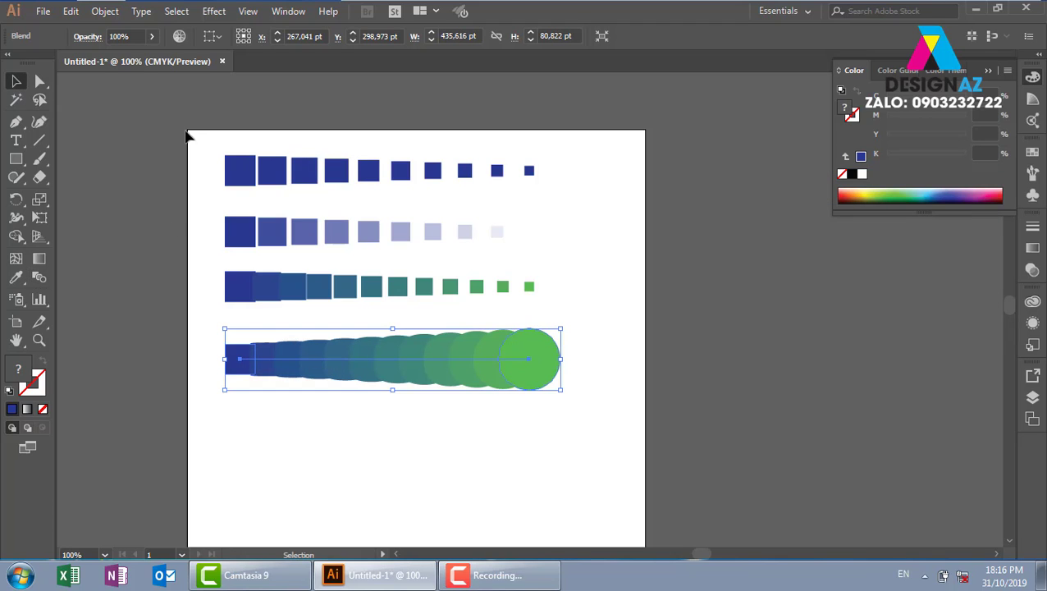
drag(182, 130, 654, 457)
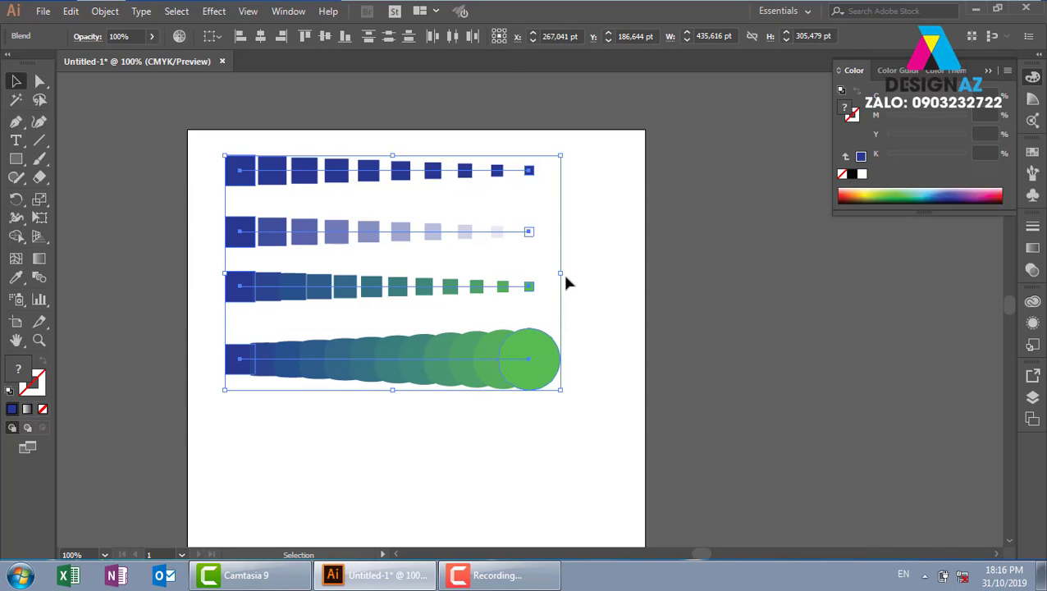
Draw a large blue rectangle, about 620 by 320 pt, in empty space beside the blends
key(space)
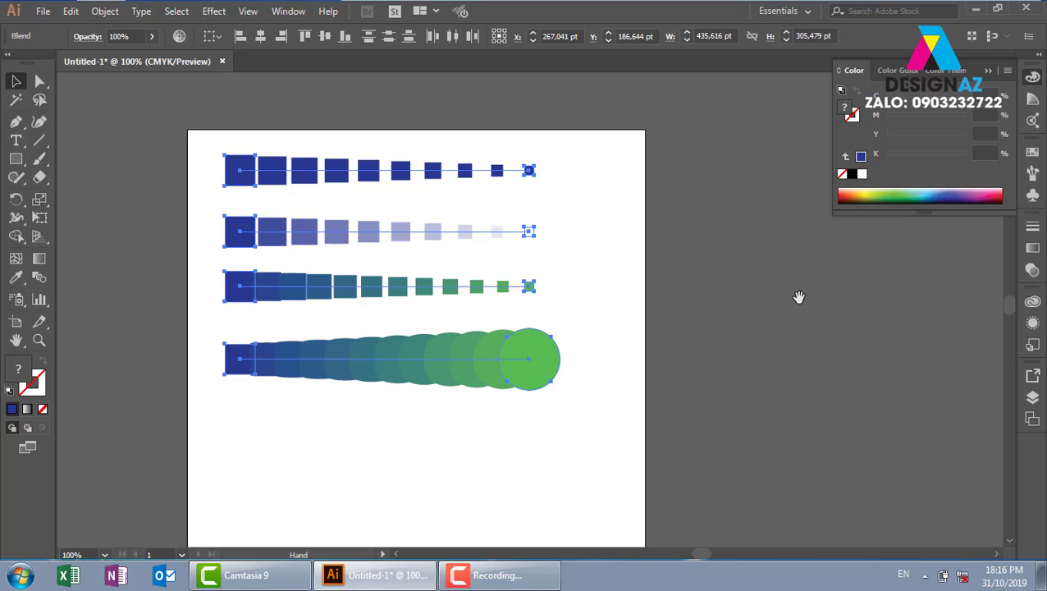
drag(834, 322, 561, 332)
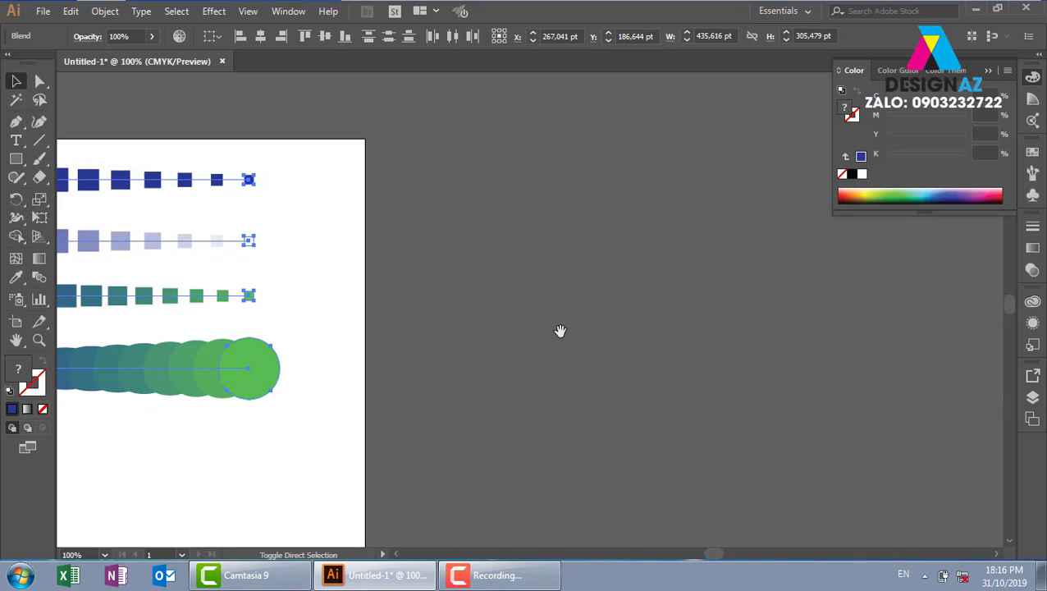
key(ctrl+shift+h)
click(516, 337)
key(space)
drag(625, 296, 519, 305)
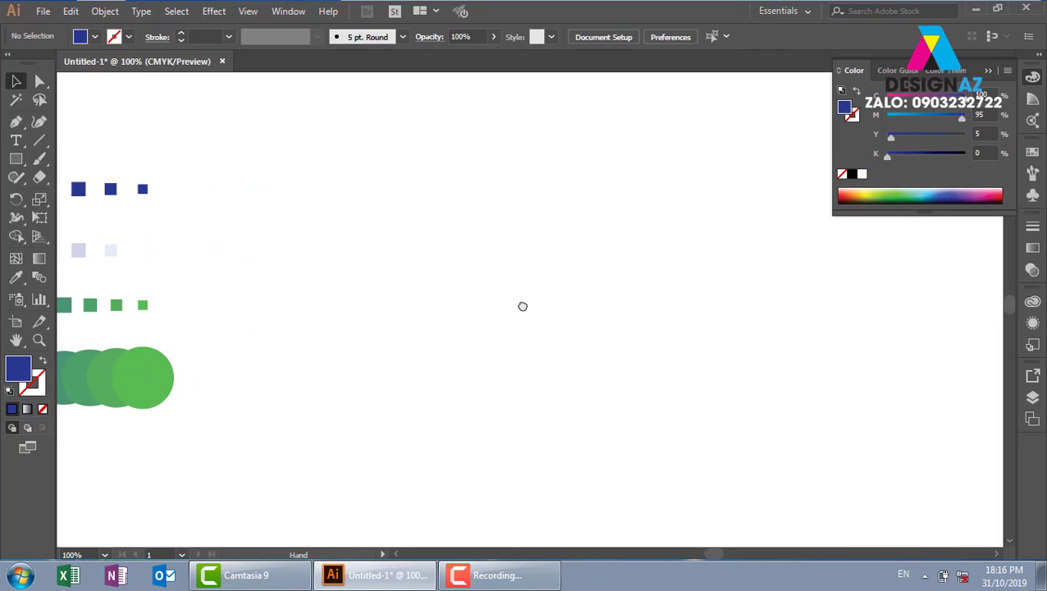
click(12, 157)
mouse_move(349, 161)
mouse_down()
mouse_move(835, 404)
mouse_move(855, 401)
mouse_up()
click(15, 81)
mouse_move(554, 212)
mouse_down()
mouse_move(423, 207)
mouse_move(419, 229)
mouse_up()
click(574, 114)
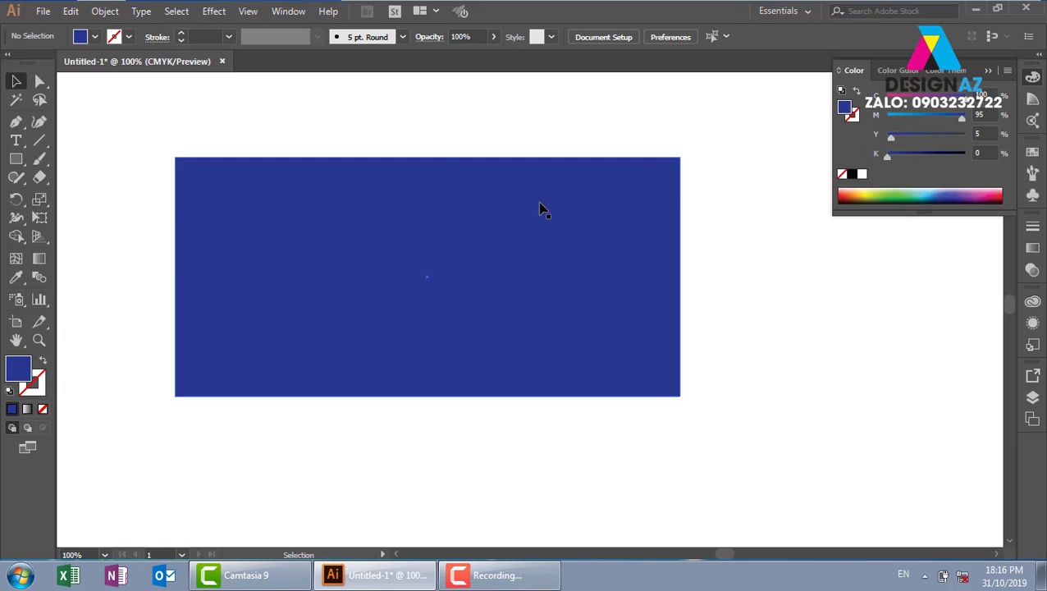
click(543, 215)
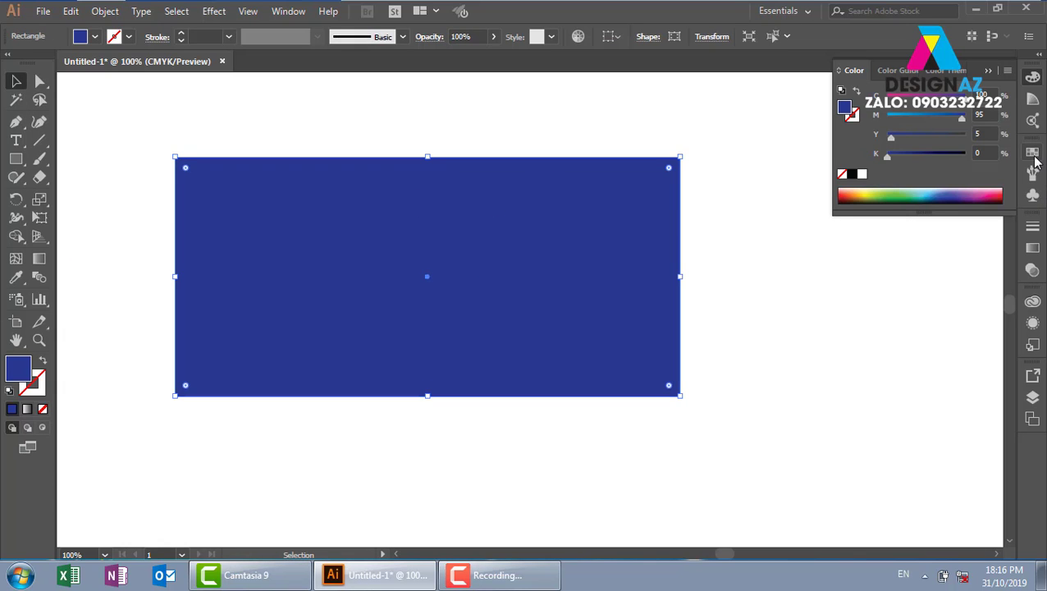
Fill the rectangle with a linear gradient running from pink on the left to dark navy on the right
click(1033, 152)
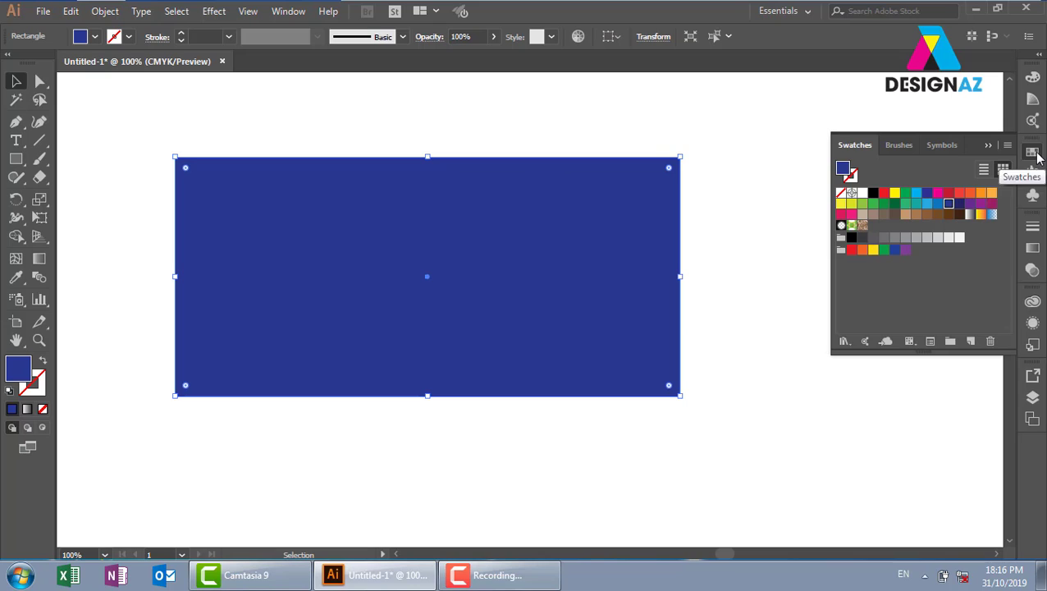
click(1032, 249)
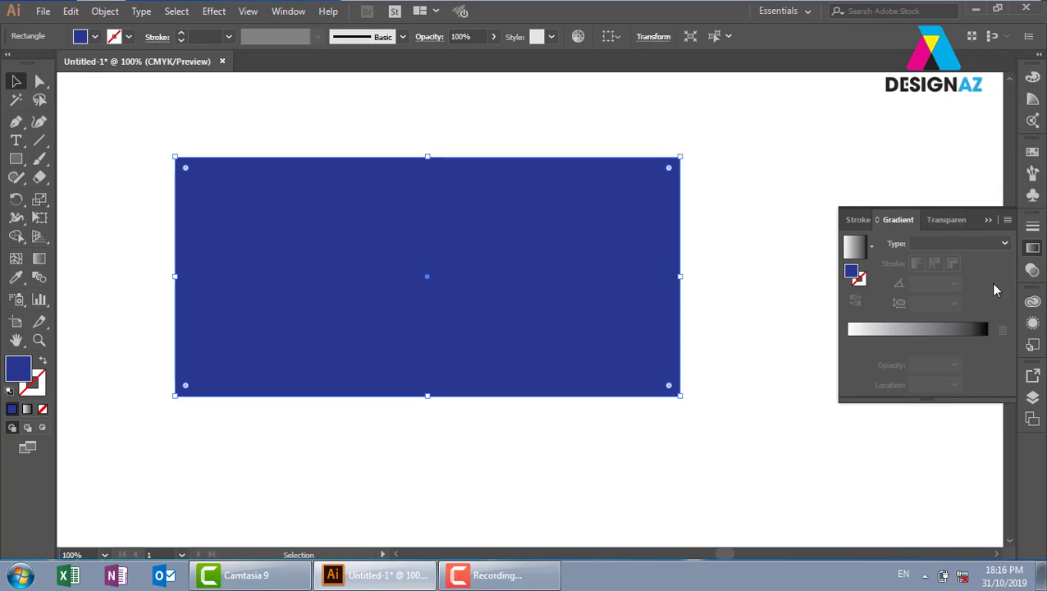
click(956, 330)
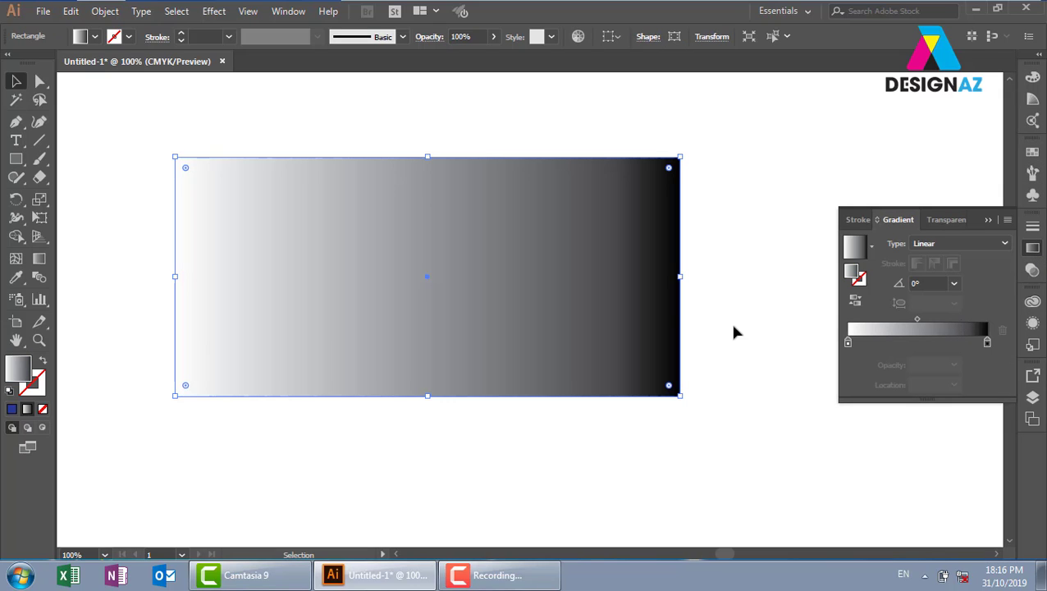
double_click(987, 343)
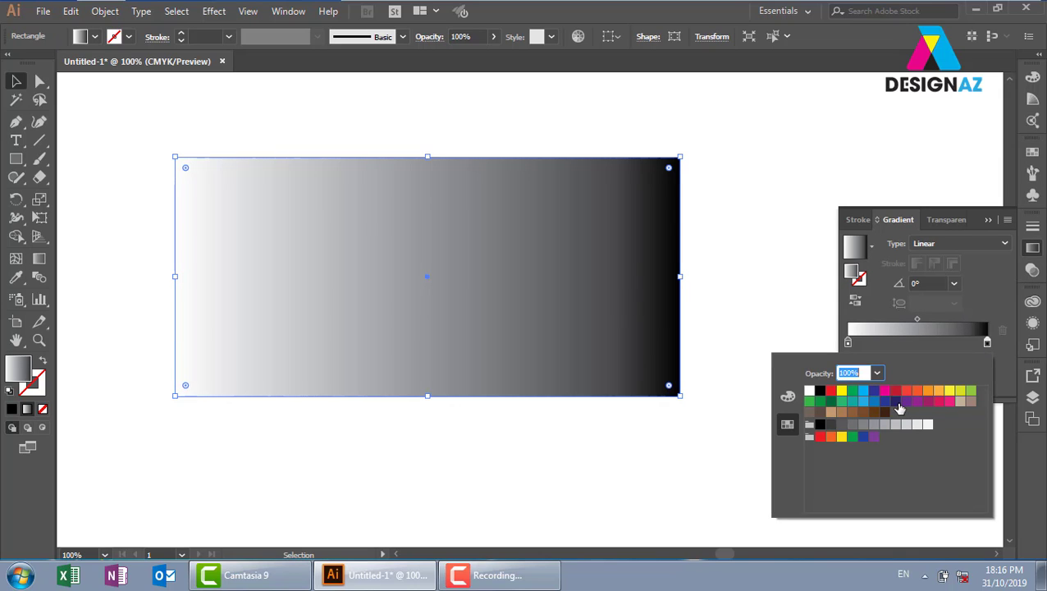
click(896, 401)
click(848, 344)
double_click(848, 344)
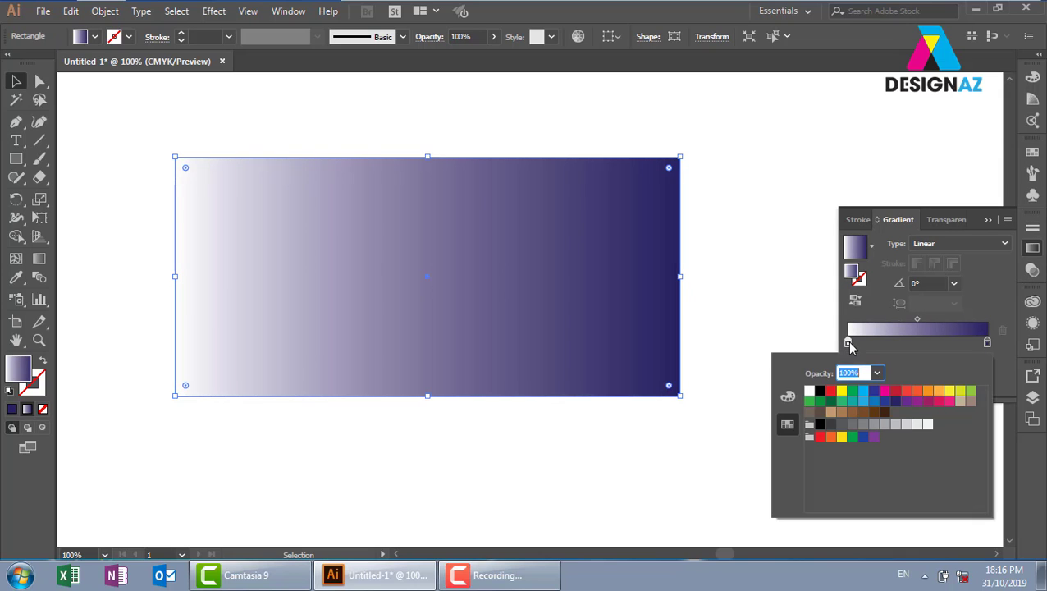
click(950, 402)
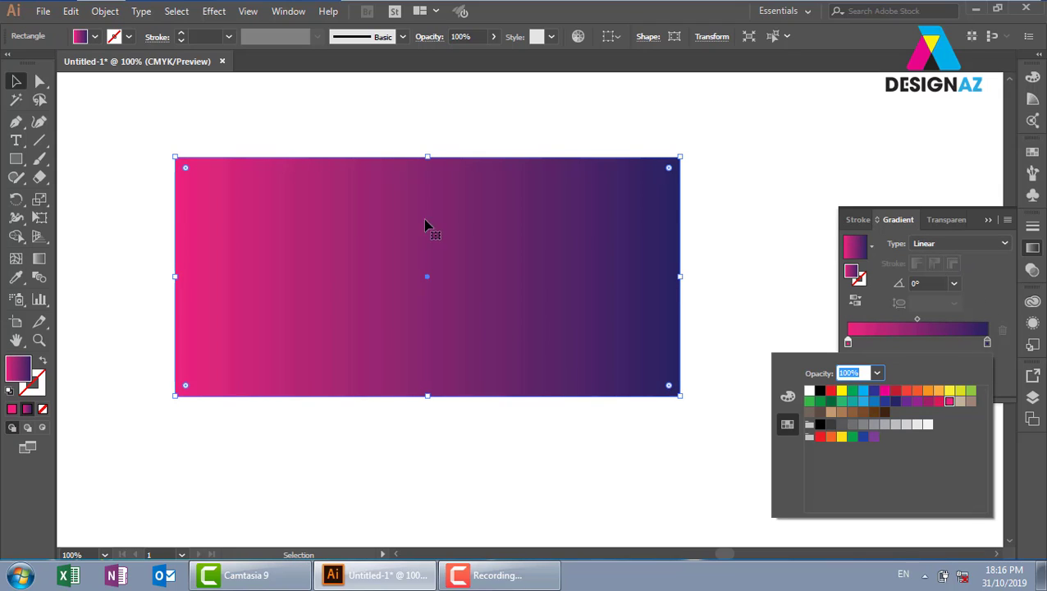
click(422, 176)
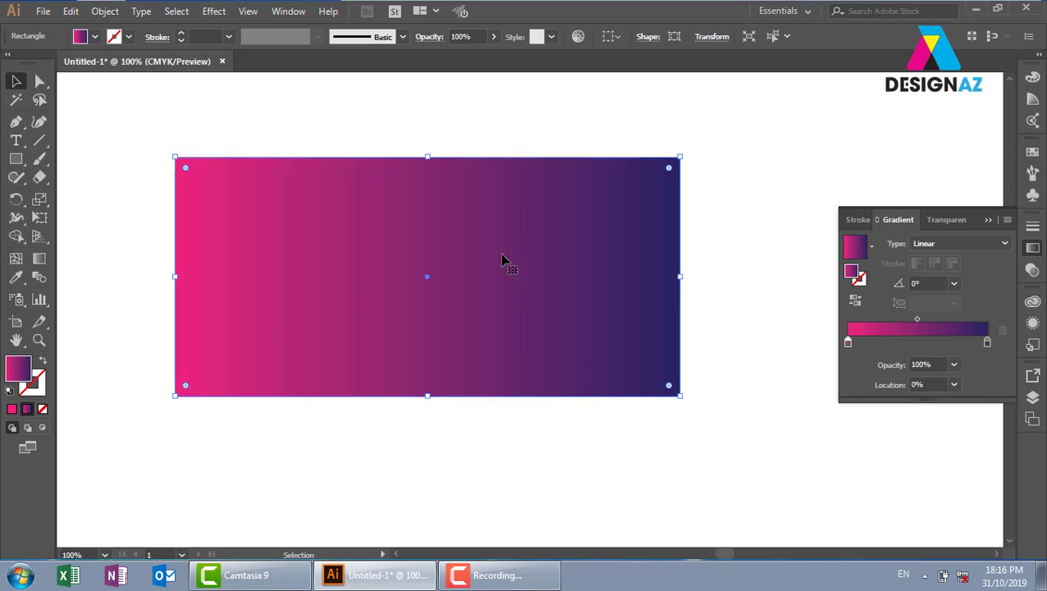
Angle the gradient diagonally from top-left to bottom-right, then zoom into the rectangle's top-left corner
key(g)
drag(179, 162, 681, 402)
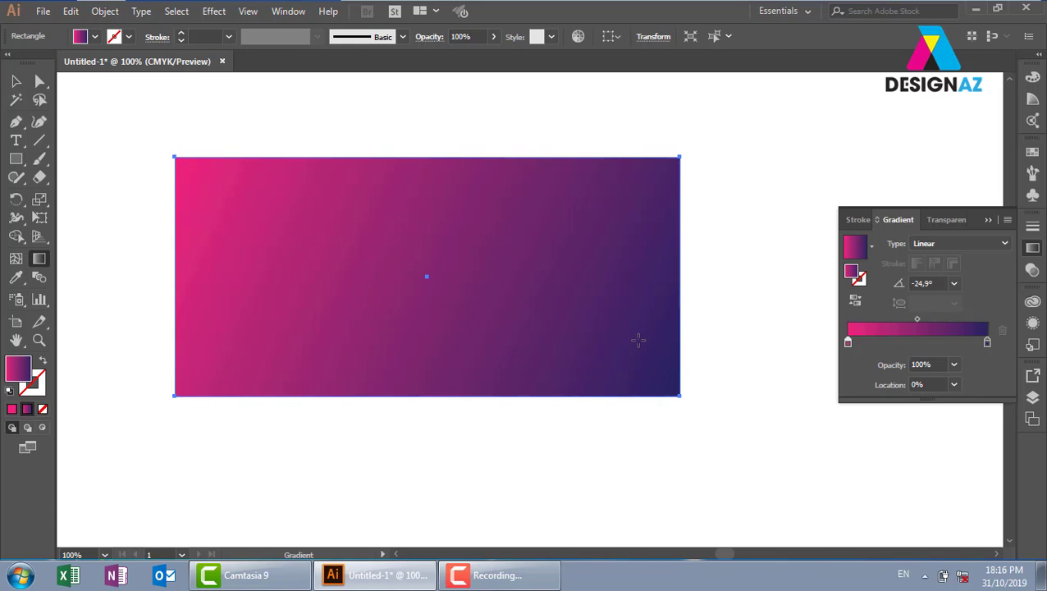
click(14, 80)
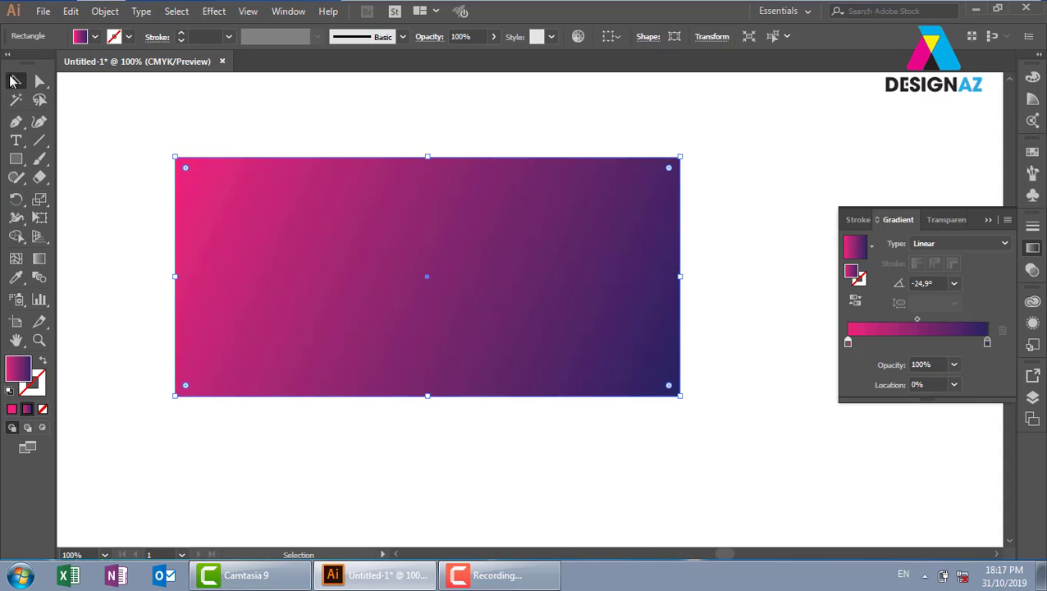
click(270, 133)
key(z)
drag(124, 130, 572, 299)
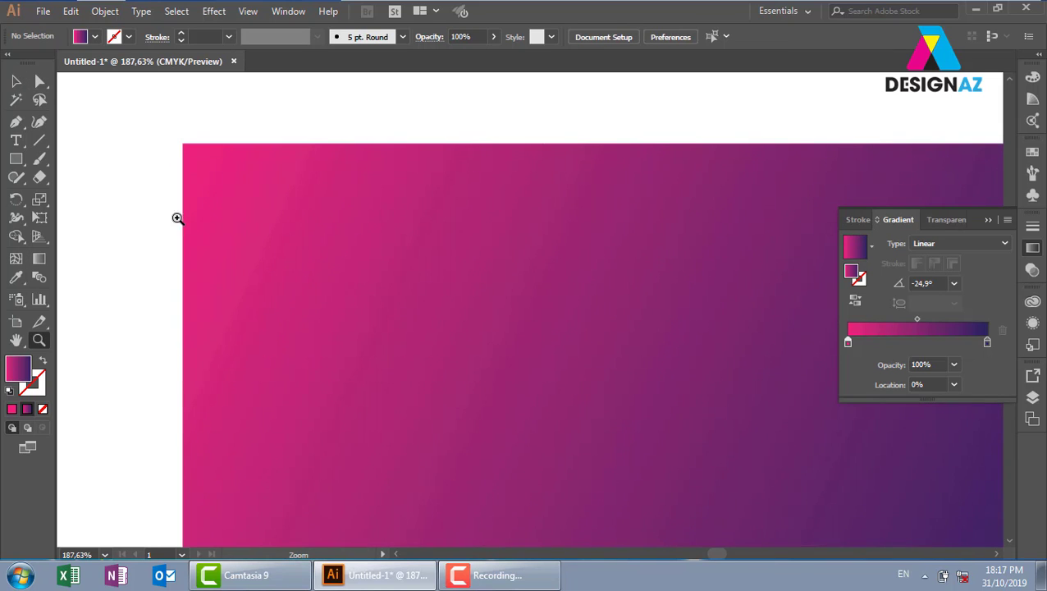
Draw a small white-filled square at the gradient panel's top-left corner
click(15, 159)
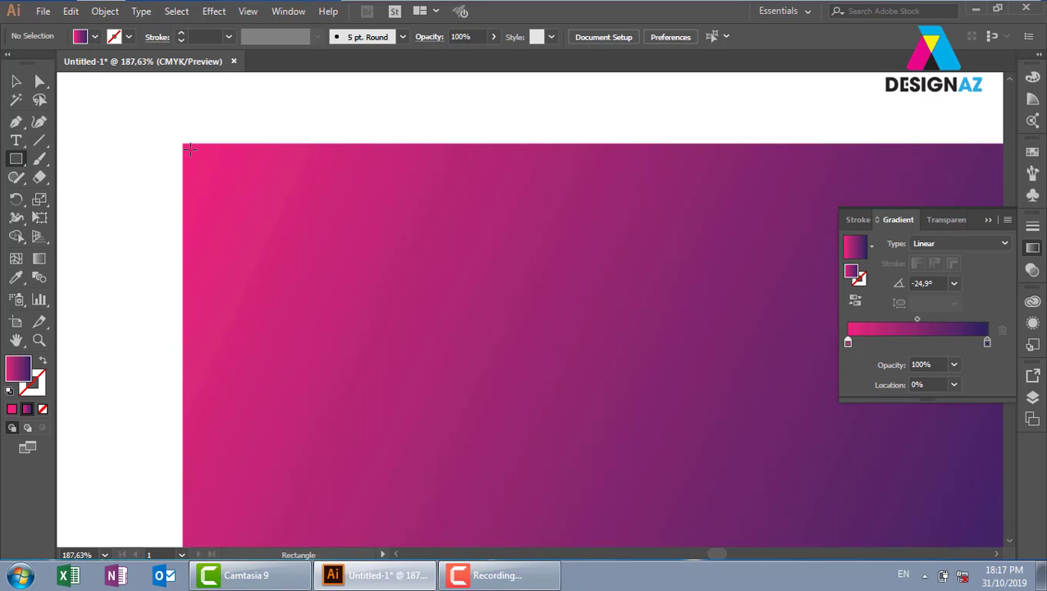
drag(189, 148, 213, 170)
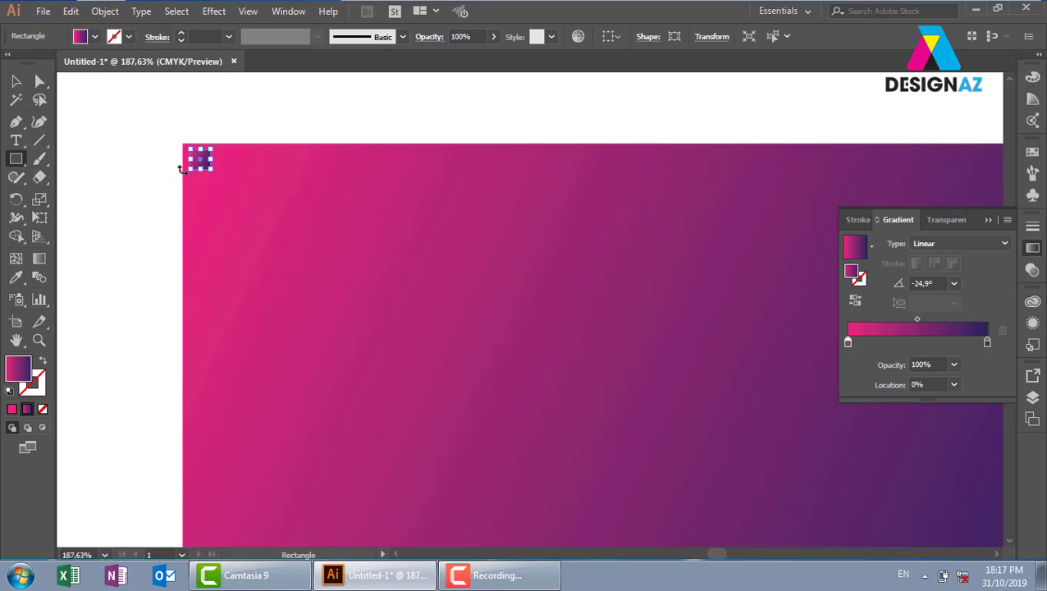
click(15, 81)
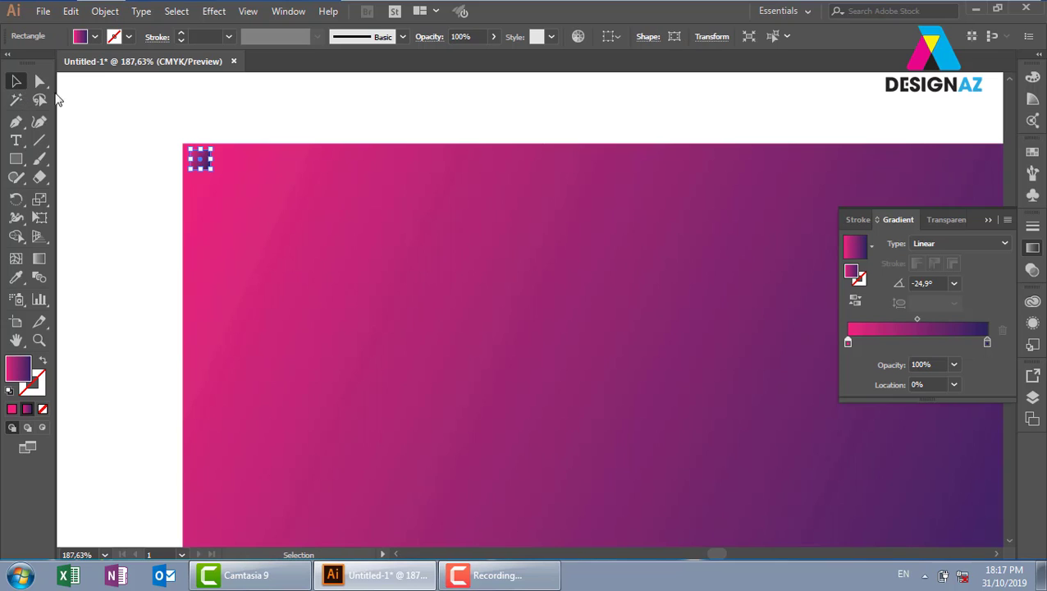
click(250, 131)
click(209, 161)
click(1032, 151)
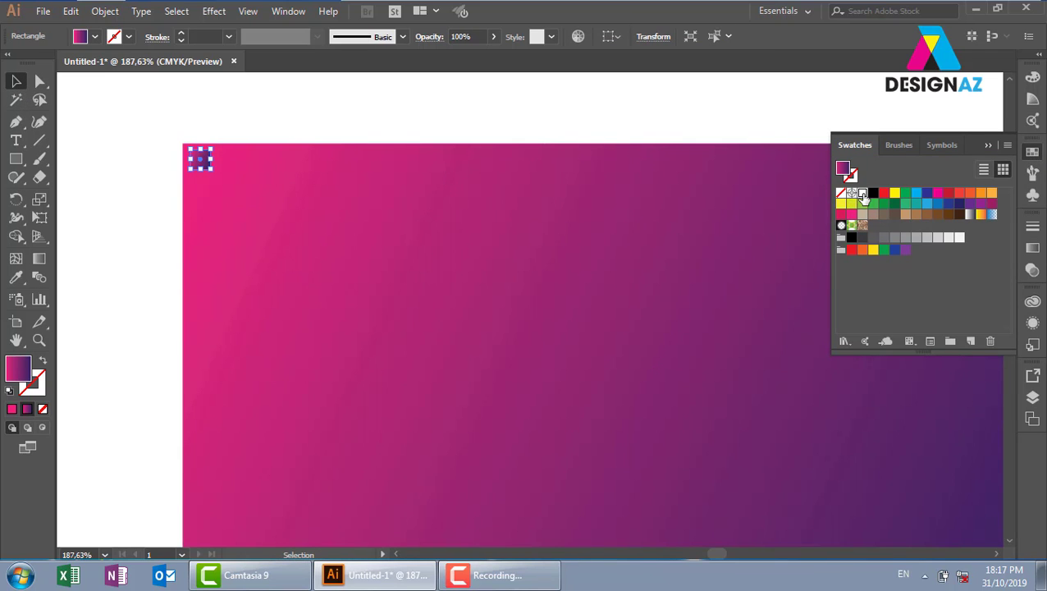
click(861, 192)
click(333, 120)
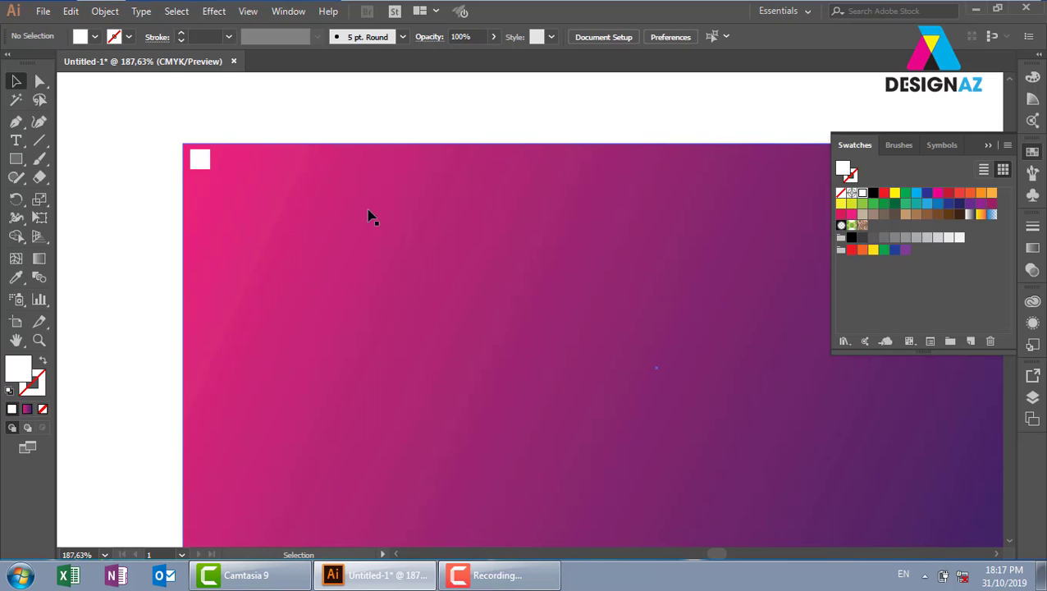
Copy the square to the right, shrink it to a tiny 0.01 pt strip, and set it to 0% opacity
drag(202, 162, 623, 176)
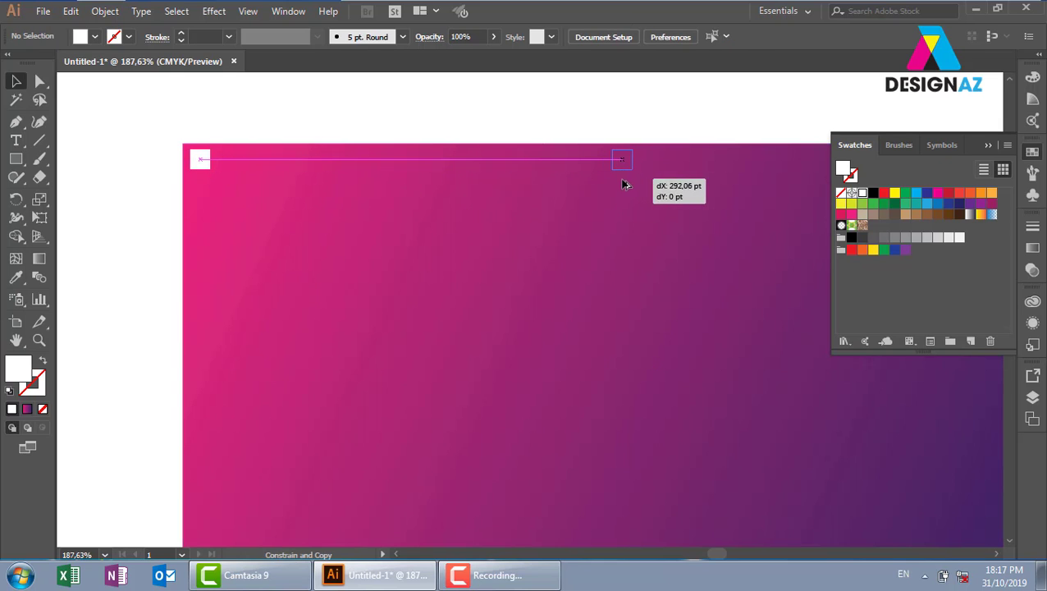
mouse_move(632, 151)
mouse_down()
mouse_move(623, 159)
mouse_move(659, 213)
mouse_up()
key(z)
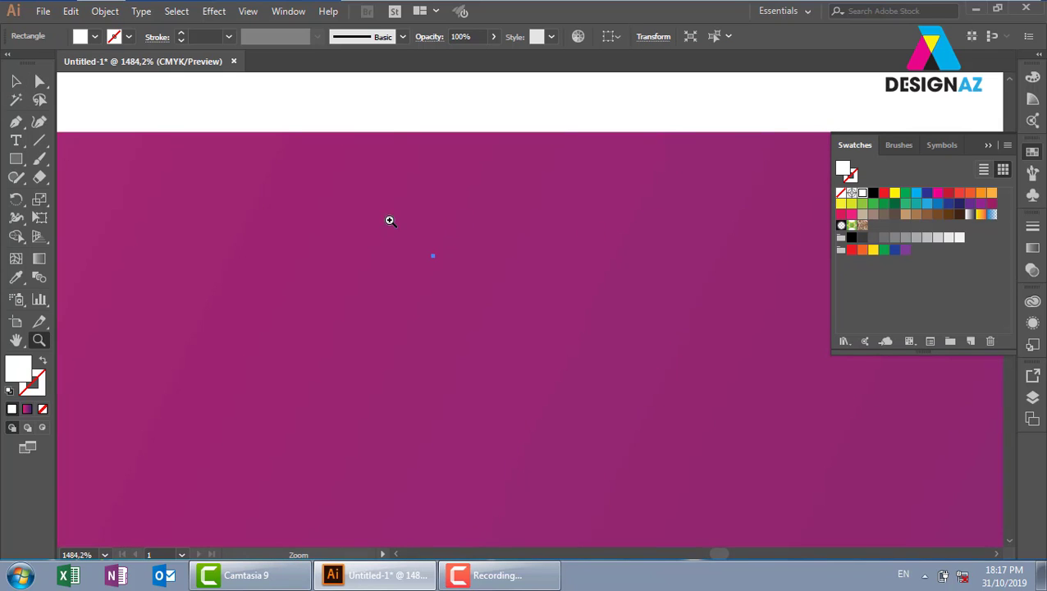
drag(390, 220, 498, 299)
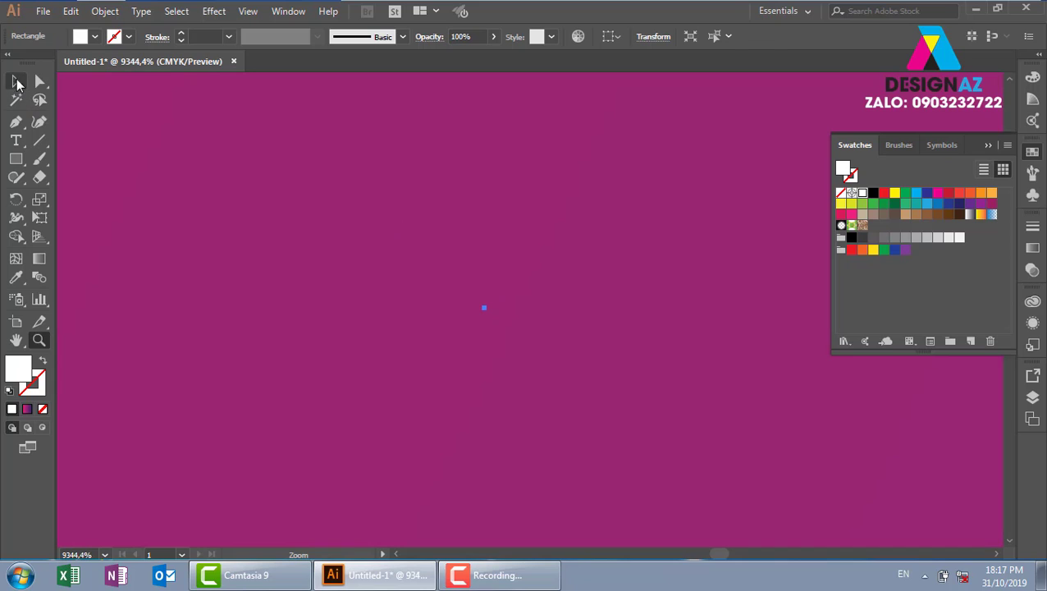
click(15, 81)
click(468, 36)
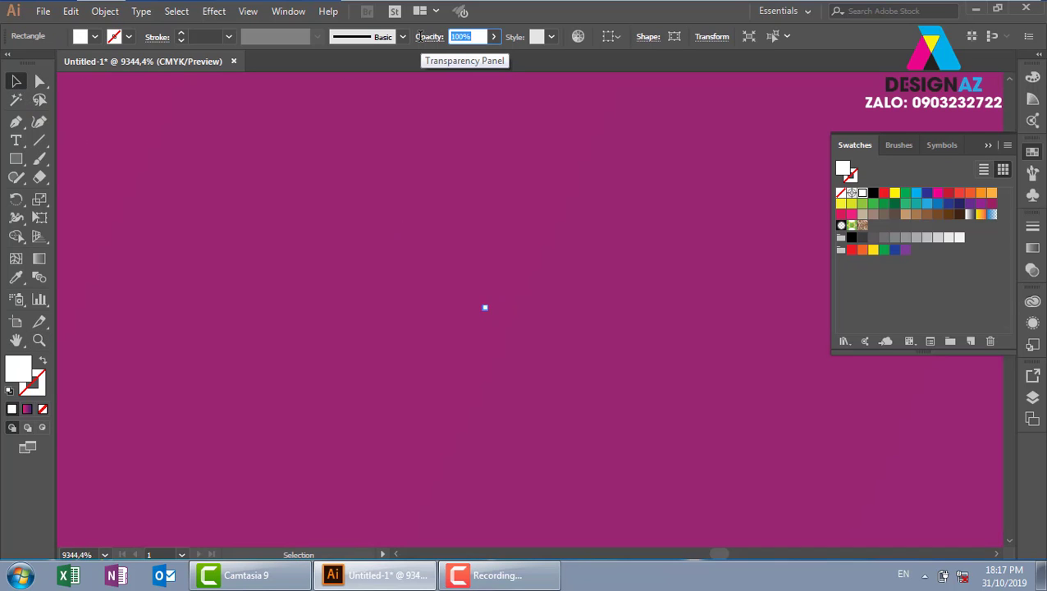
text(0)
key(Return)
Select the white square and transparent strip together and blend them with Ctrl+Alt+B
key(ctrl+minus)
key(ctrl+minus)
key(ctrl+minus)
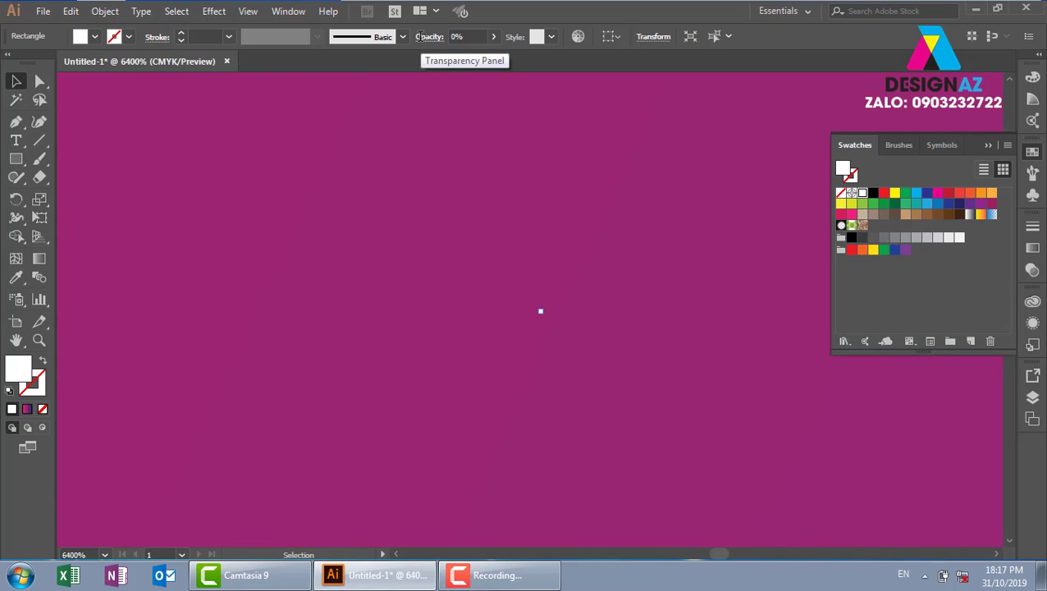
key(ctrl+minus)
key(ctrl+minus)
key(ctrl+minus)
key(ctrl+minus)
key(ctrl+minus)
key(ctrl+minus)
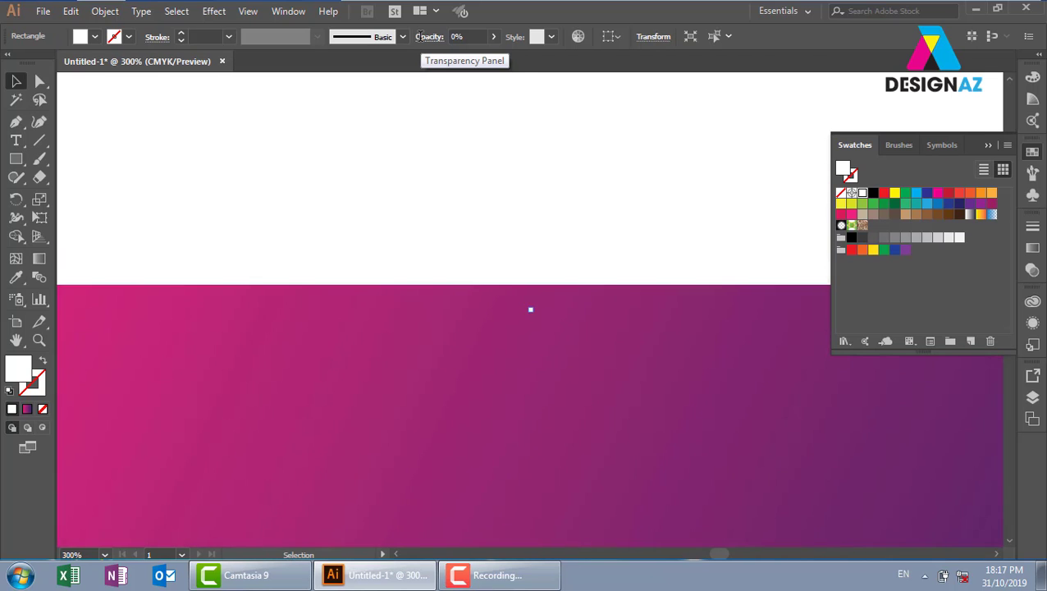
key(ctrl+minus)
key(ctrl+minus)
click(622, 242)
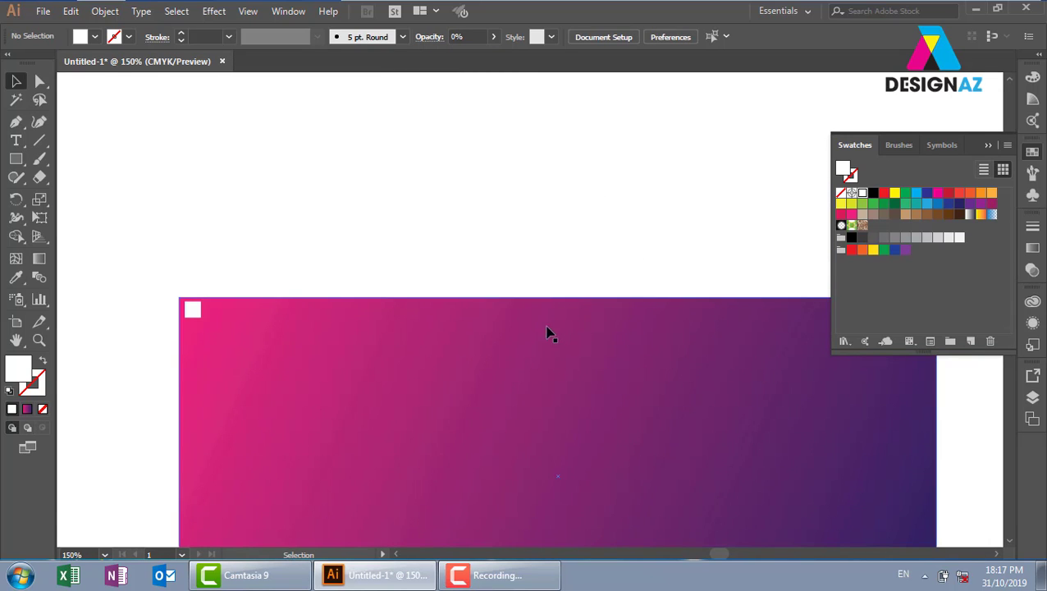
drag(495, 264, 574, 363)
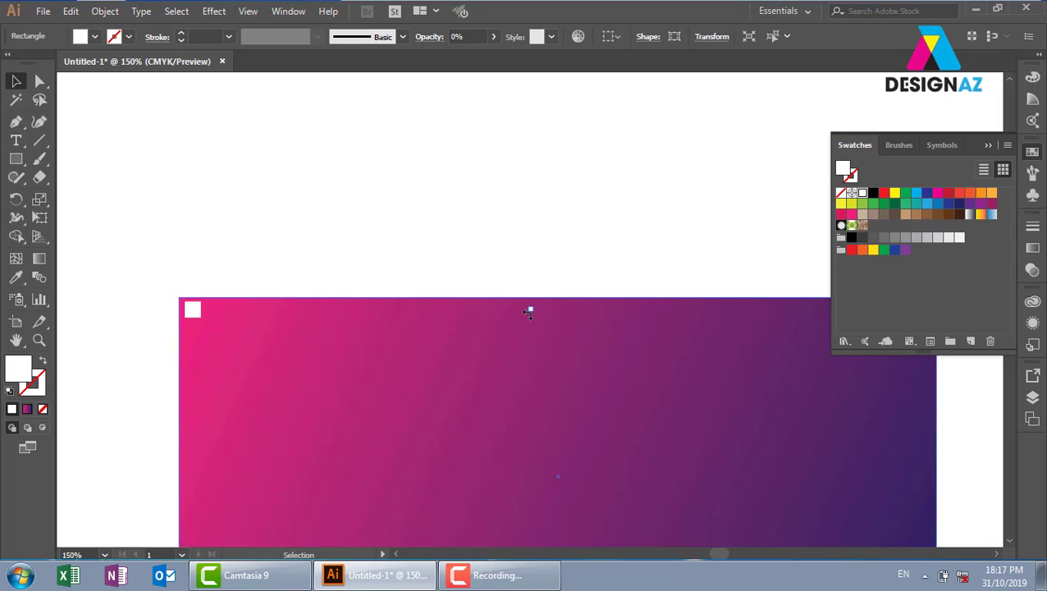
click(556, 285)
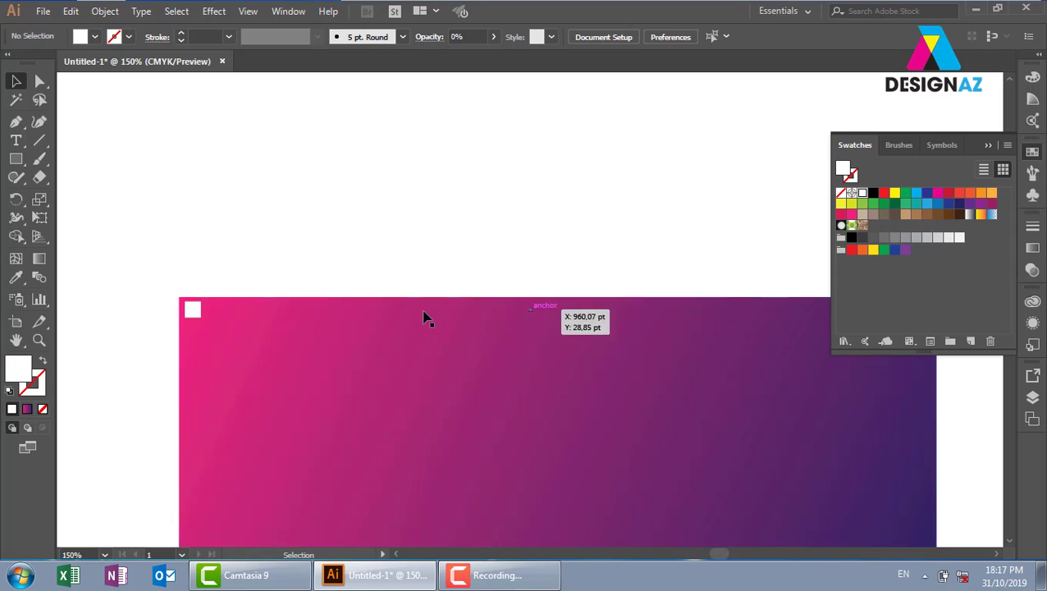
drag(148, 271, 594, 361)
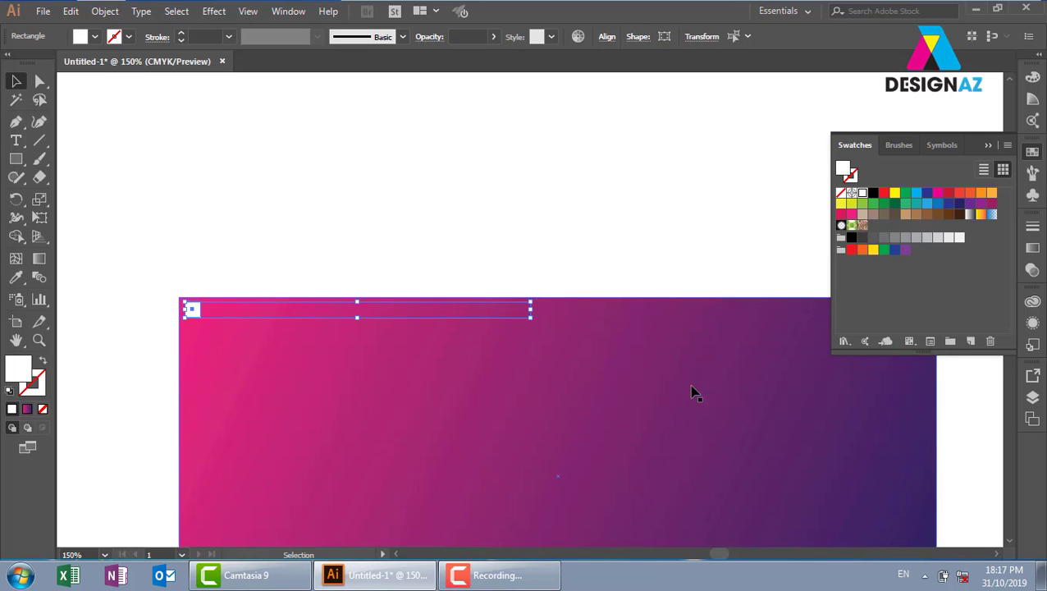
drag(615, 396, 612, 250)
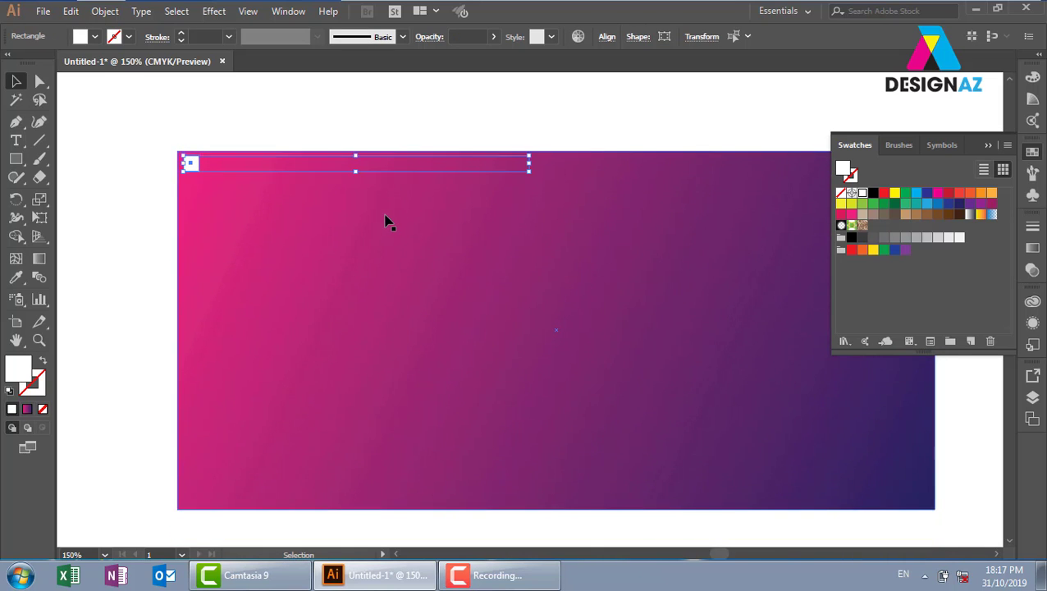
key(ctrl+alt+b)
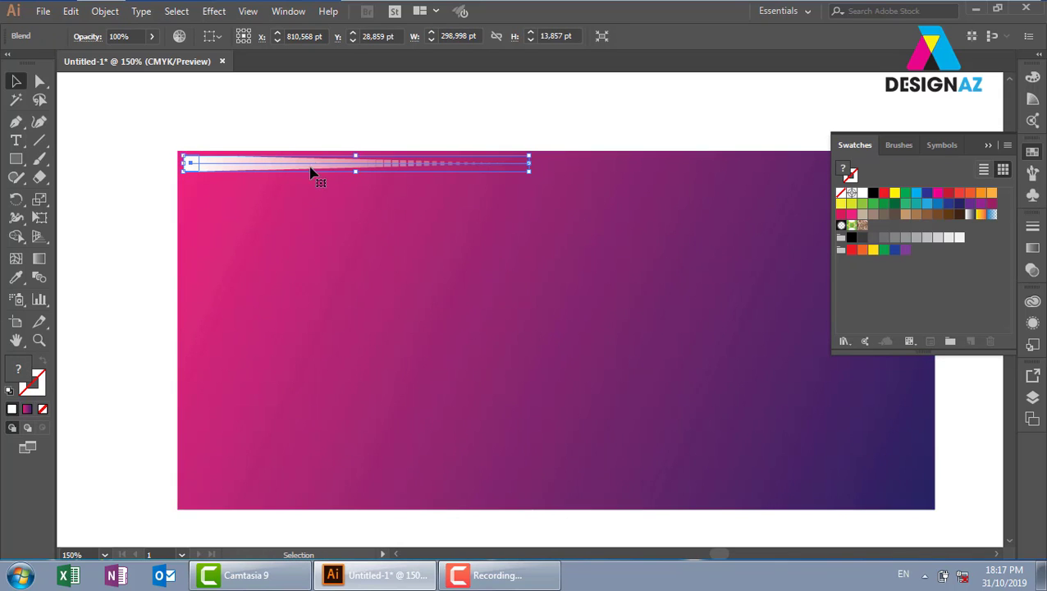
Set the blend's spacing to 16 Specified Steps, with Preview on, so it becomes separate fading squares
double_click(39, 278)
click(756, 265)
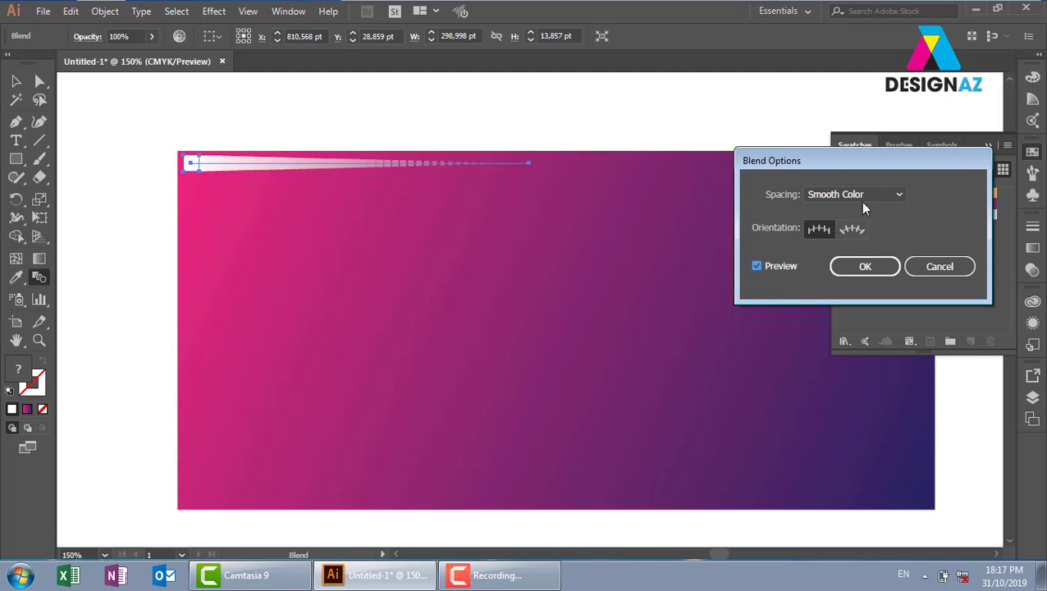
click(859, 194)
click(863, 226)
drag(919, 193, 940, 192)
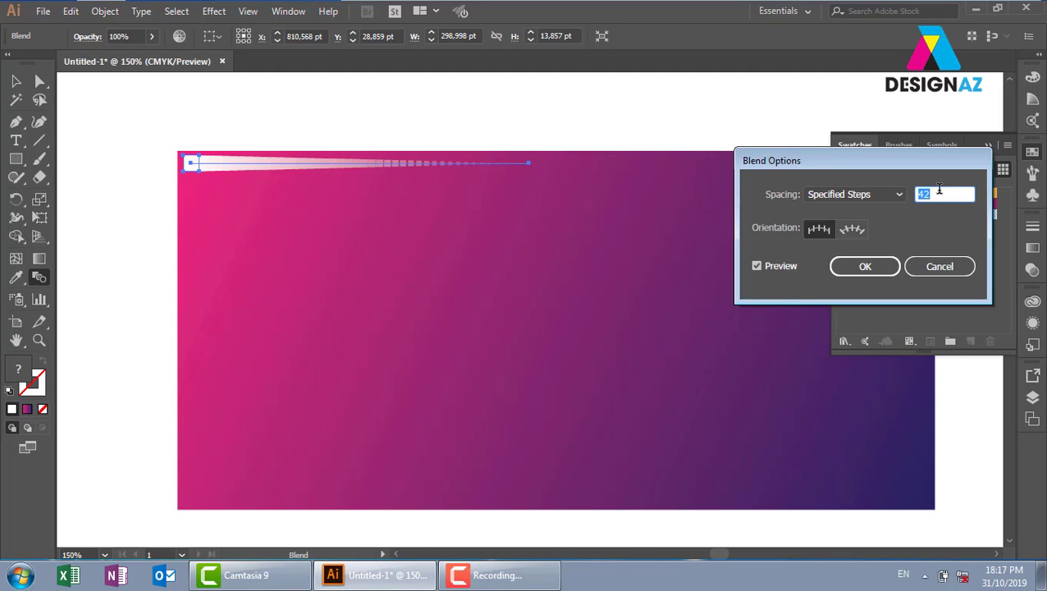
scroll(936, 195, down, 5)
scroll(928, 200, down, 7)
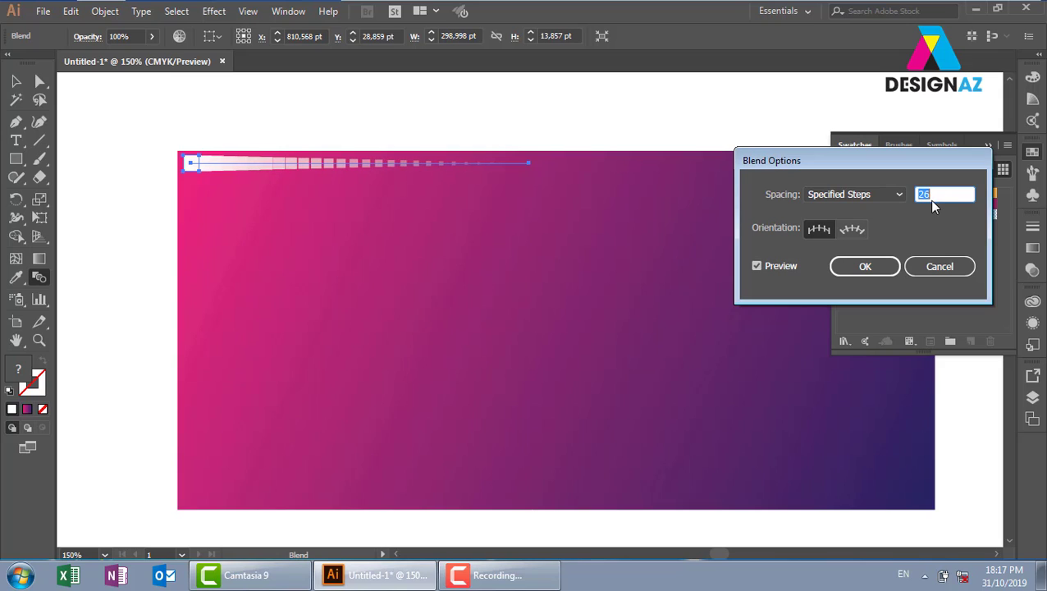
scroll(927, 200, down, 7)
scroll(927, 200, down, 7)
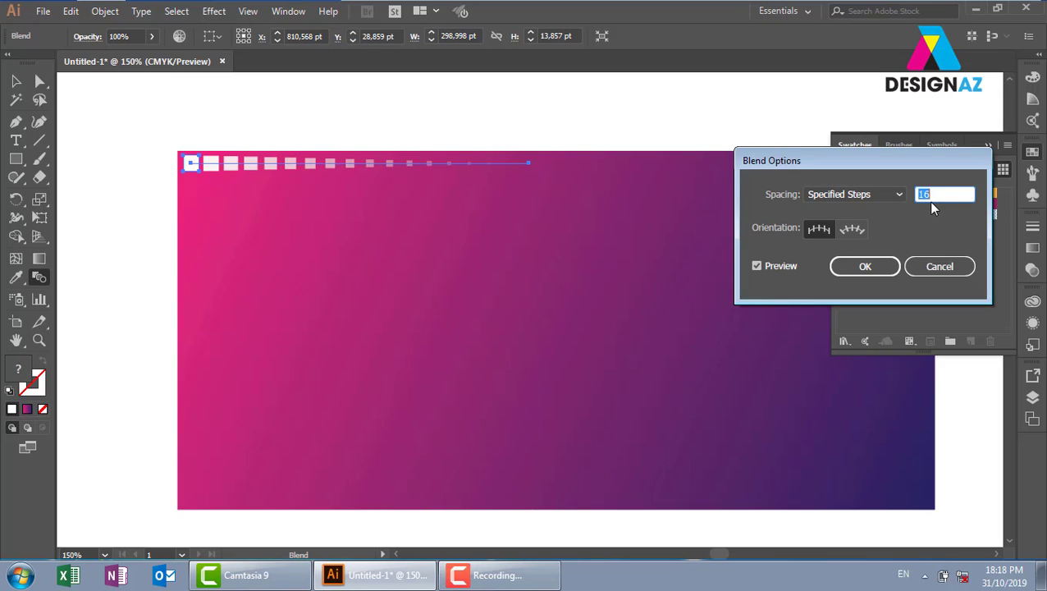
click(881, 266)
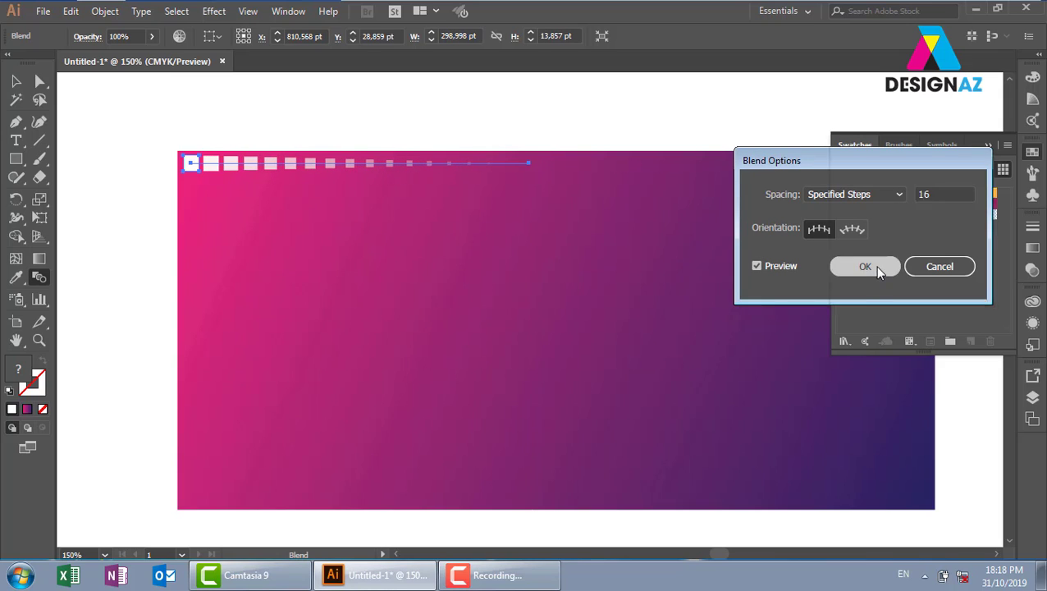
click(15, 82)
Copy the fading square row straight down and repeat it with Ctrl+D to fill the panel
drag(311, 167, 311, 190)
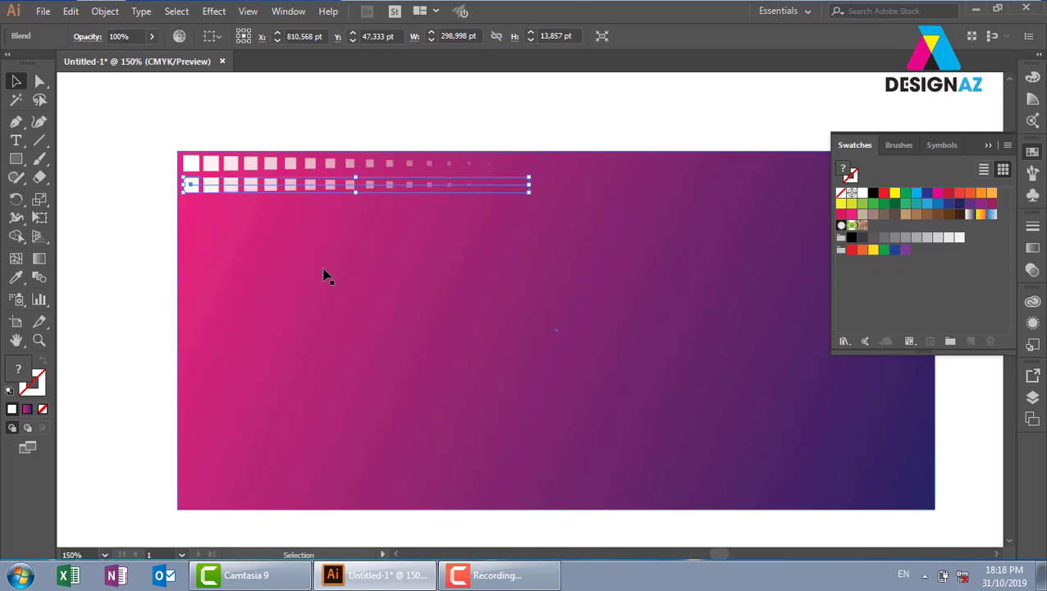
key(ctrl+d)
key(ctrl+d)
key(ctrl+d)
key(ctrl+d)
key(ctrl+d)
key(ctrl+d)
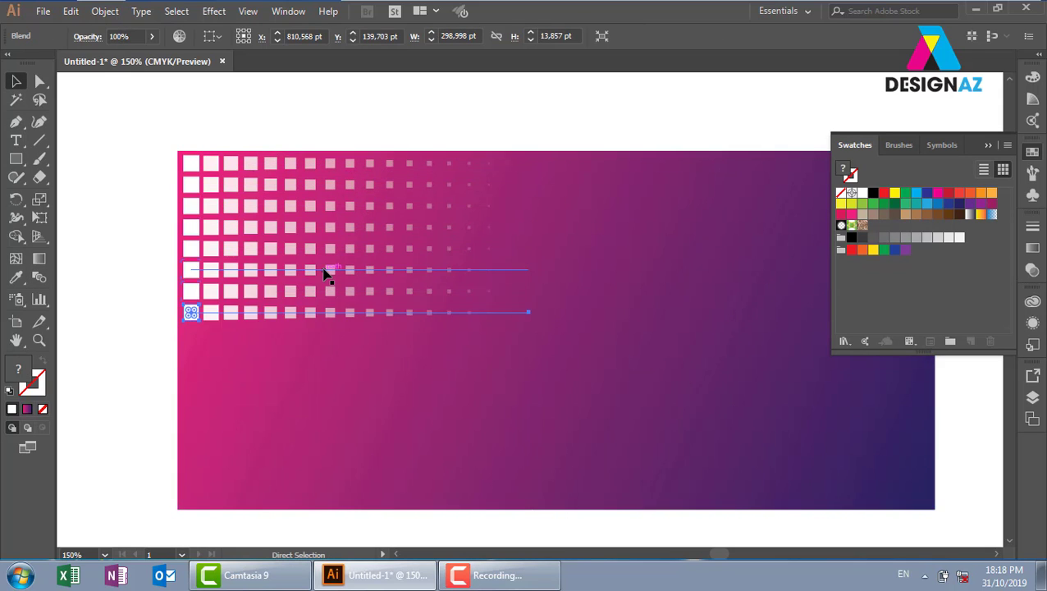
key(ctrl+d)
key(ctrl+d)
key(ctrl+d)
key(ctrl+d)
key(ctrl+d)
key(ctrl+d)
key(ctrl+d)
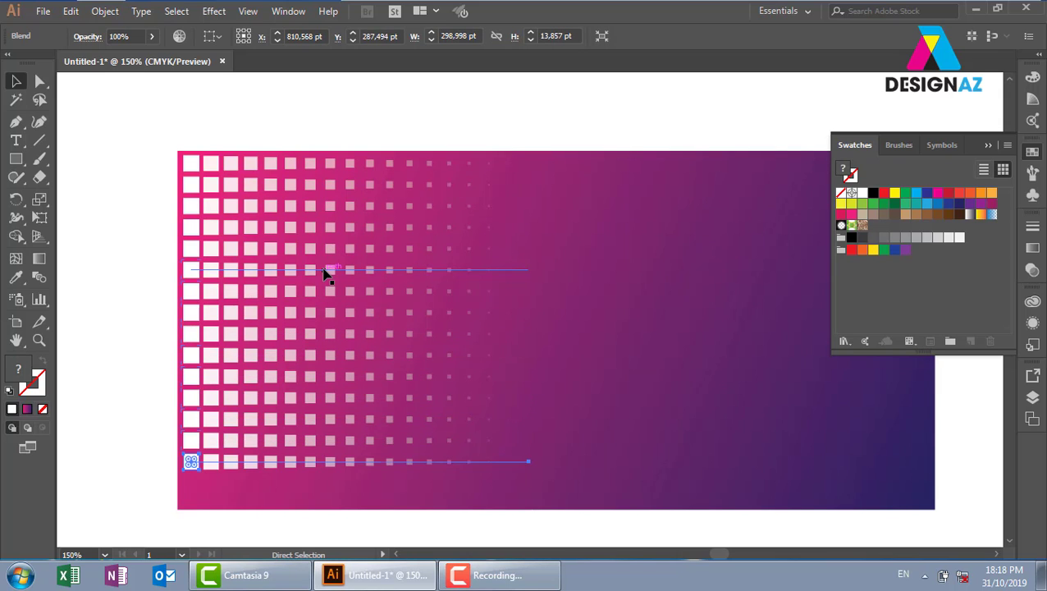
key(ctrl+d)
key(ctrl+d)
Select all the blend rows without the background and scale them to about 292.6 by 302.8 pt
click(191, 119)
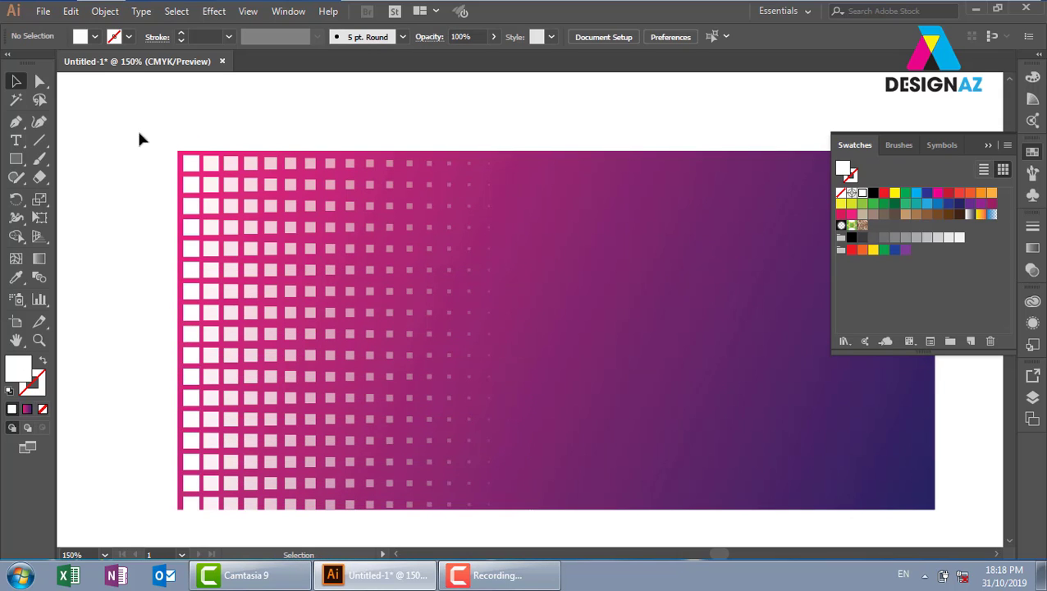
drag(134, 126, 637, 519)
drag(645, 528, 645, 530)
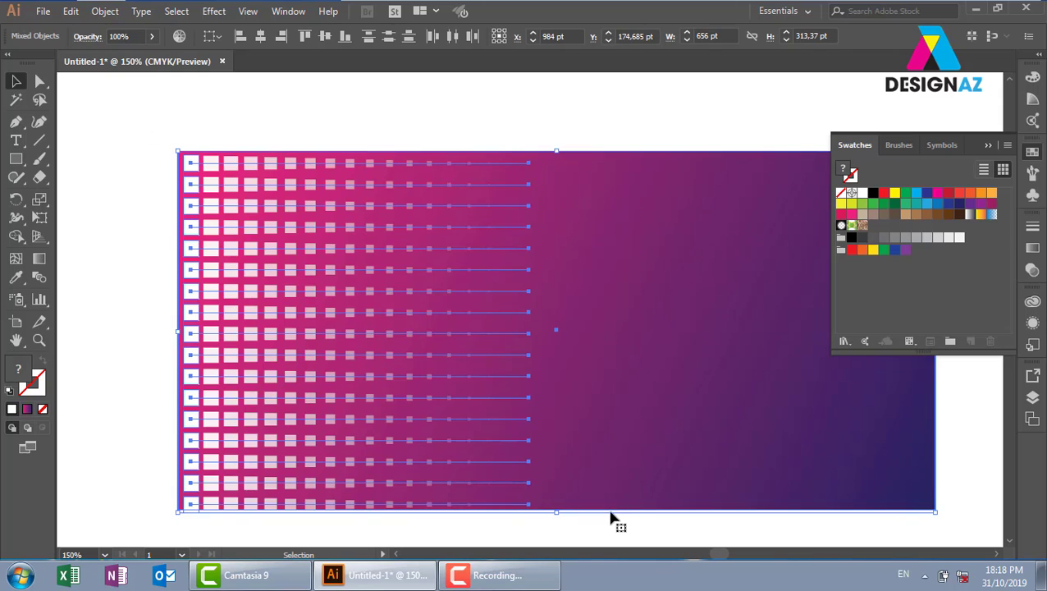
shift+click(784, 477)
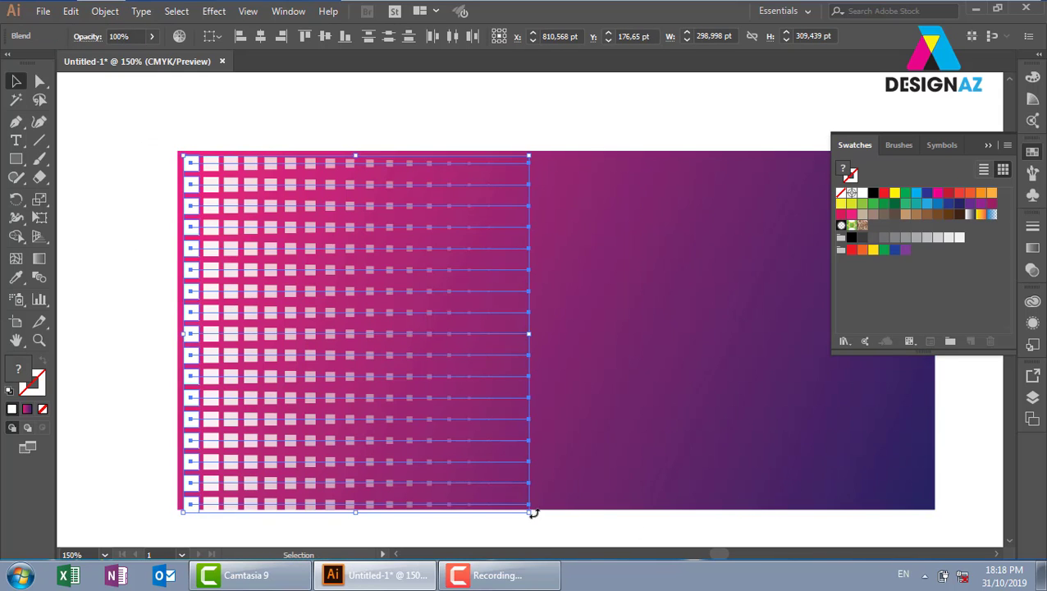
drag(531, 515, 523, 510)
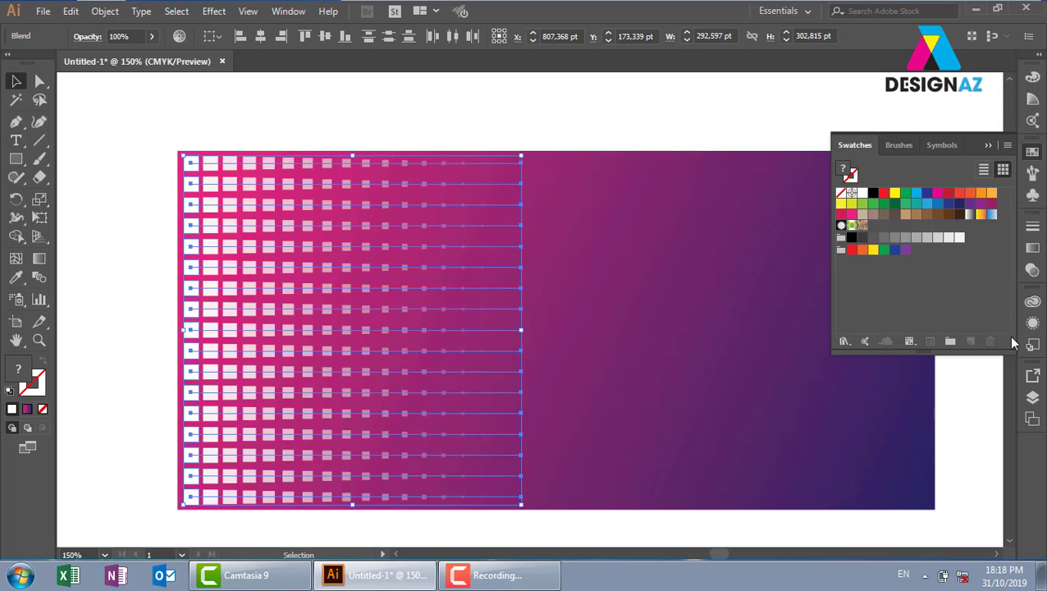
Set the selected square grid's blending mode to Overlay in the Transparency panel
click(1032, 270)
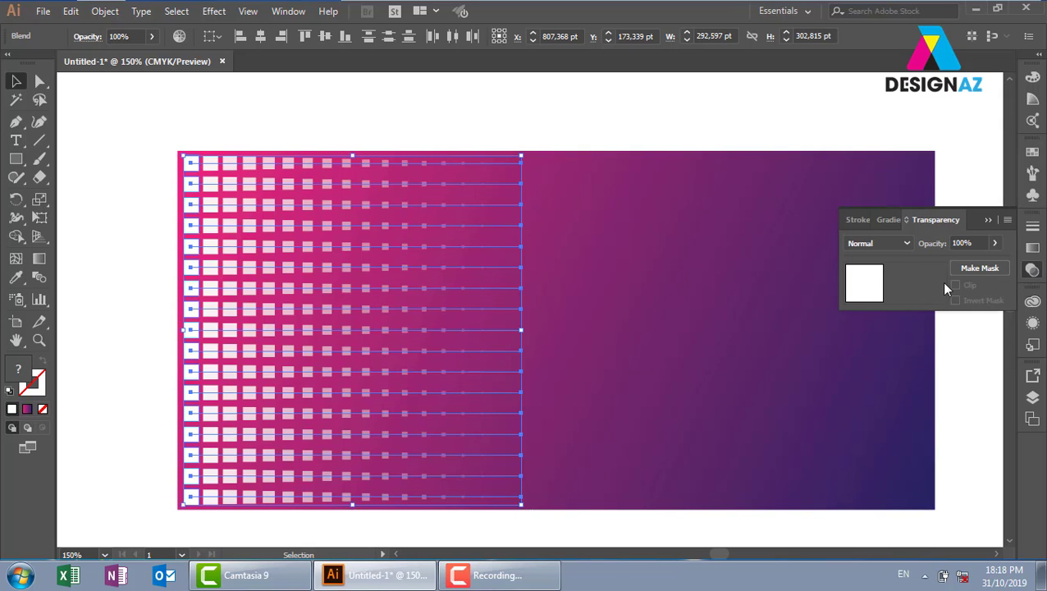
click(896, 245)
click(873, 388)
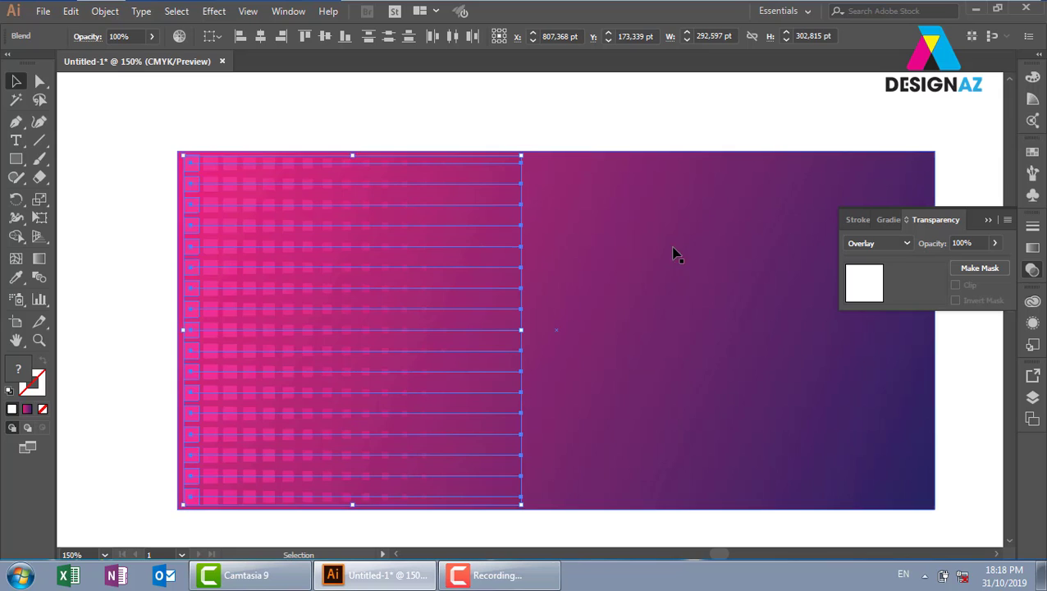
click(582, 126)
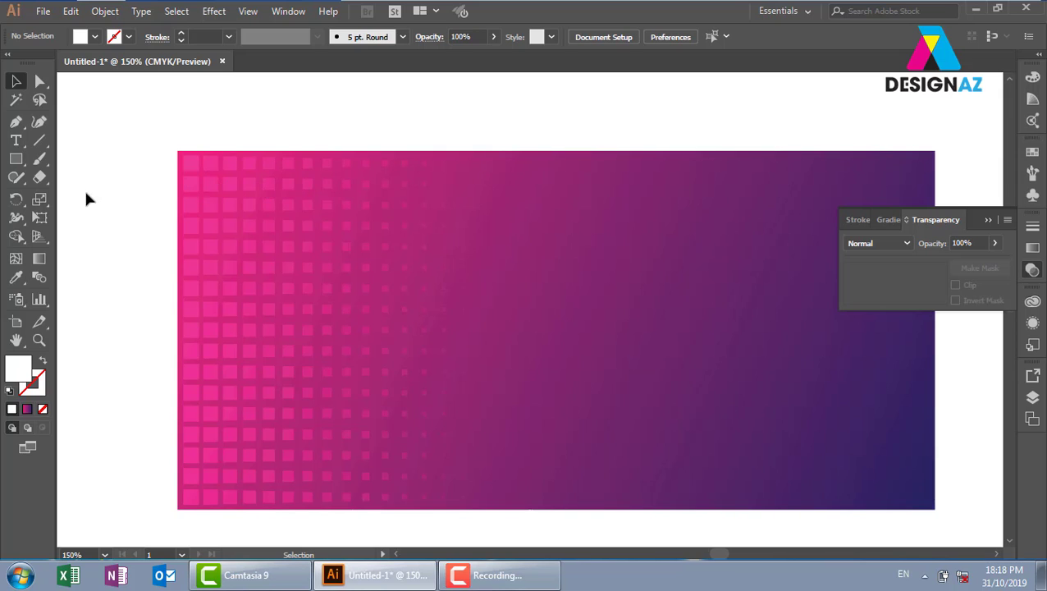
Add a text object reading 'Giấy mời' at the top of the artboard
click(16, 140)
click(490, 116)
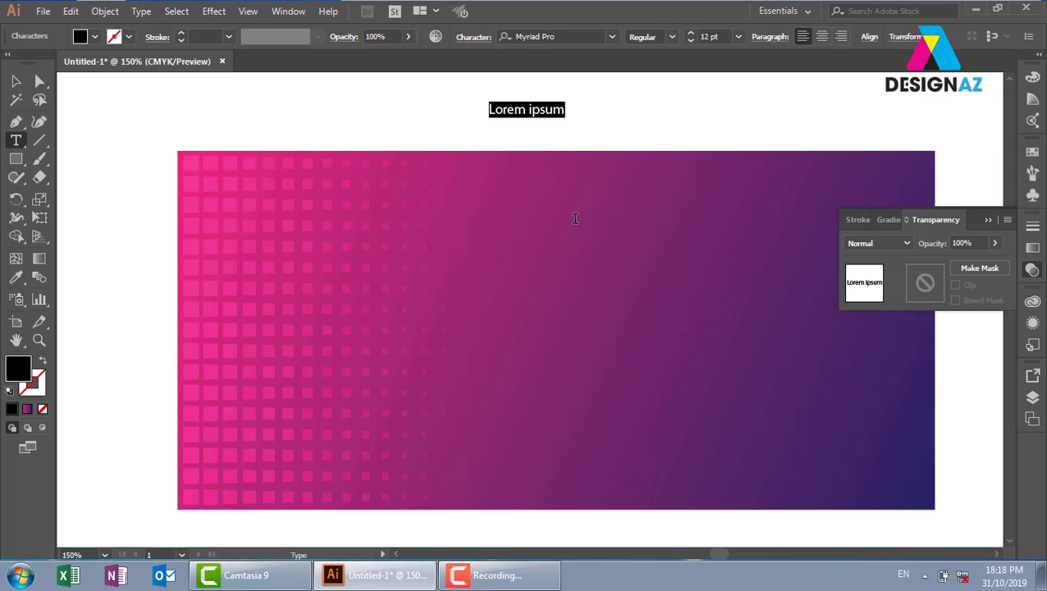
key(BackSpace)
text(G)
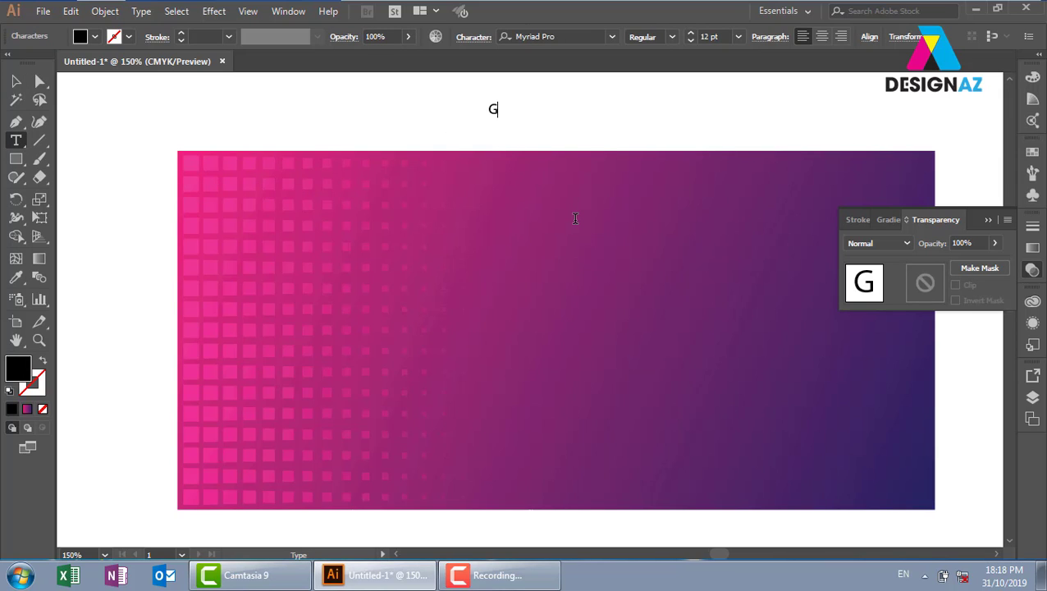
text(iây)
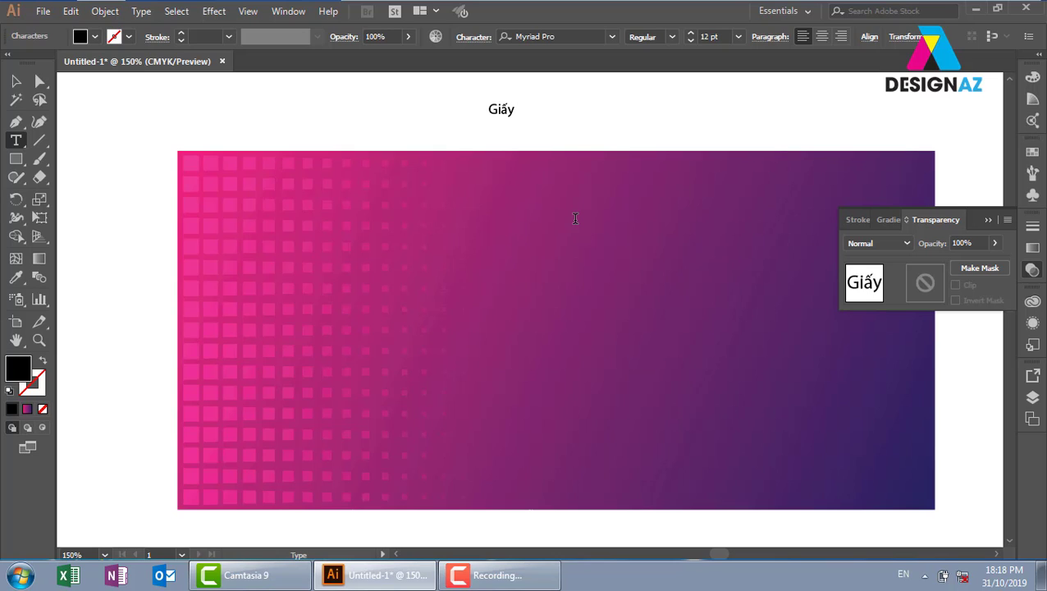
text(ới)
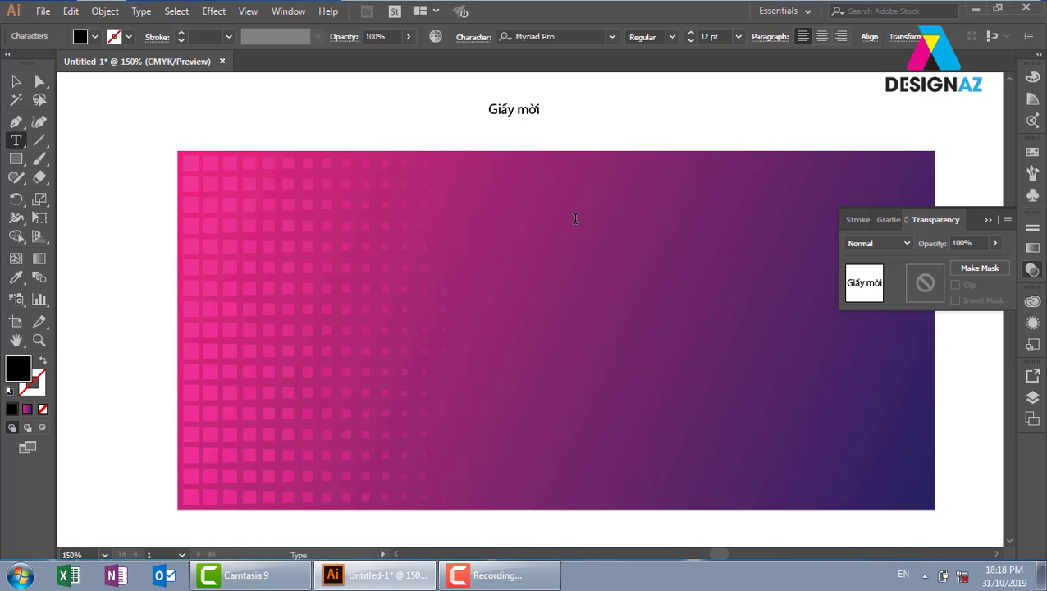
click(16, 81)
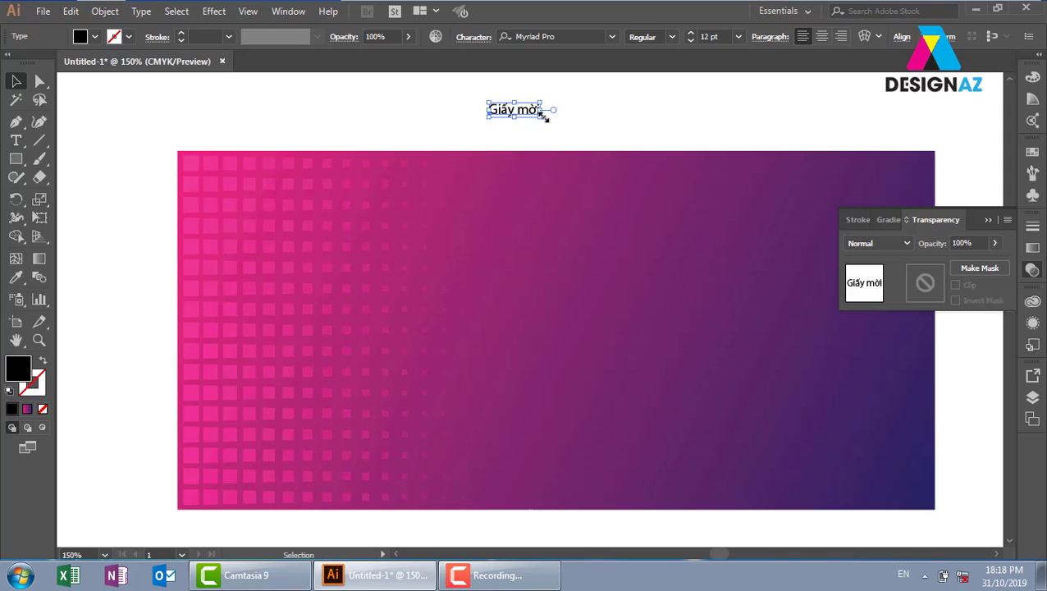
Enlarge 'Giấy mời' to about 58 pt, move it to the banner's lower right, and colour it light pink
drag(544, 116, 733, 174)
drag(632, 129, 776, 443)
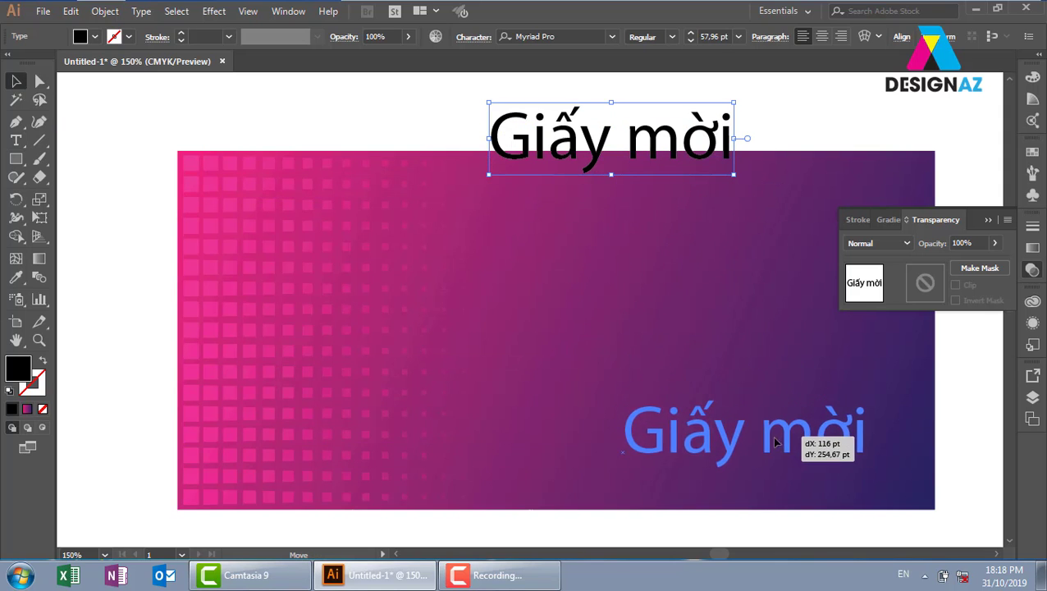
click(1033, 152)
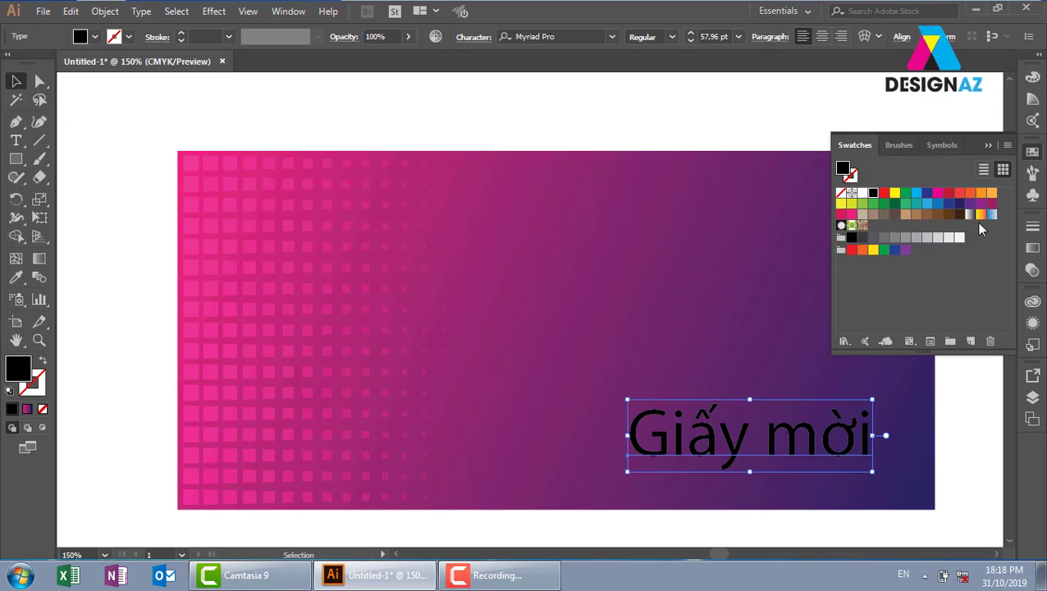
click(850, 216)
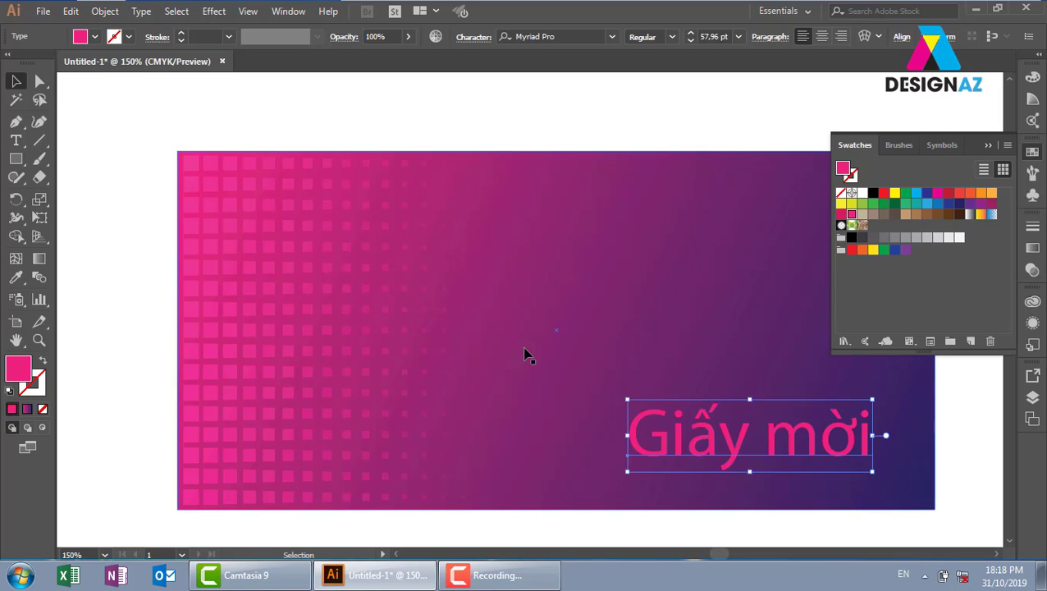
double_click(18, 369)
drag(575, 101, 572, 97)
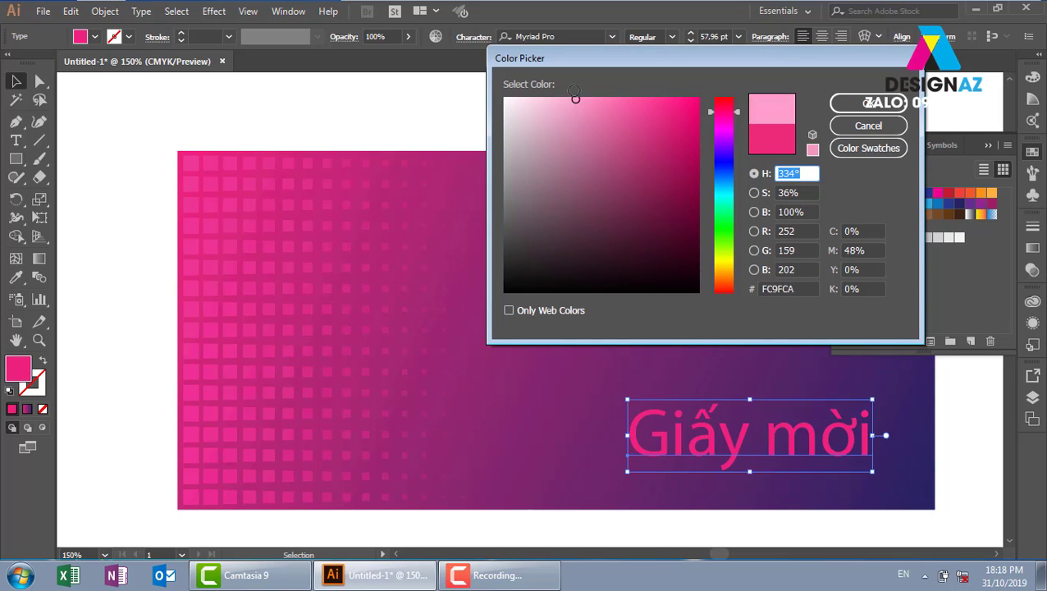
click(848, 105)
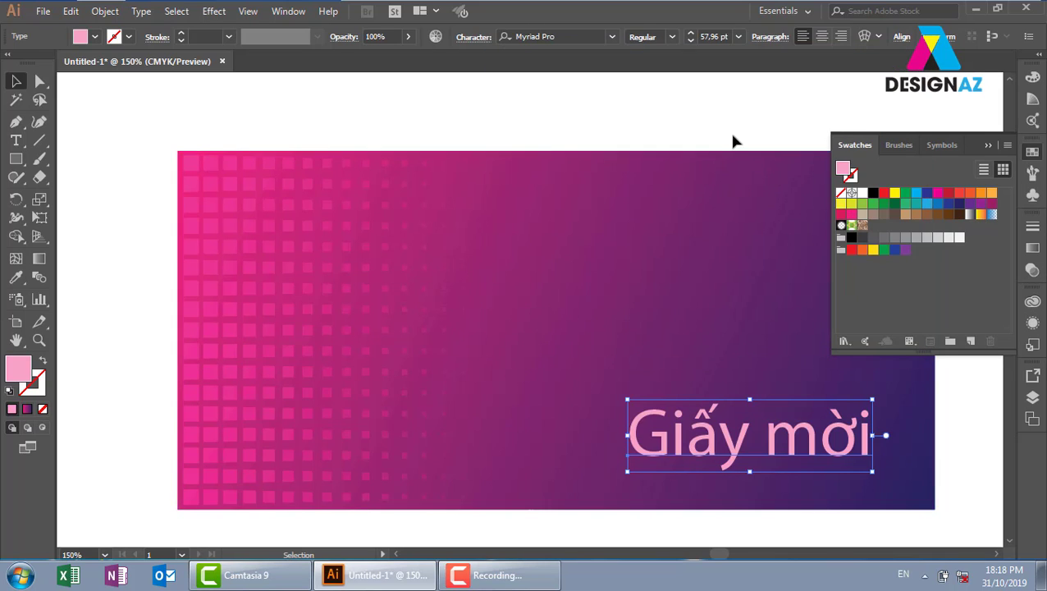
click(759, 362)
drag(710, 371, 589, 354)
Change the title to uppercase 'GIẤY MỜI' and shrink it to about 44.75 pt
click(619, 439)
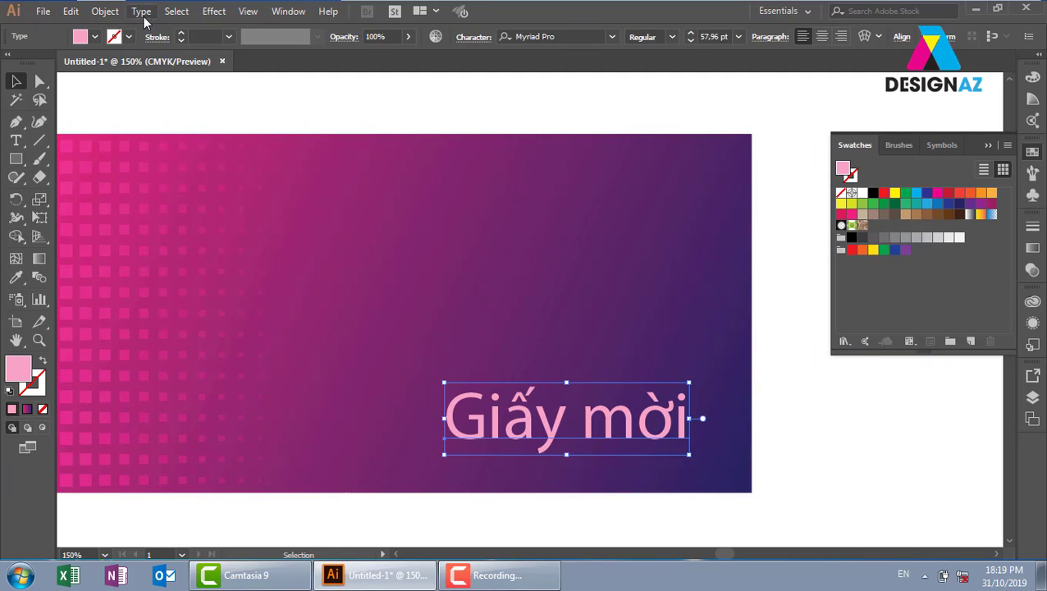
click(110, 13)
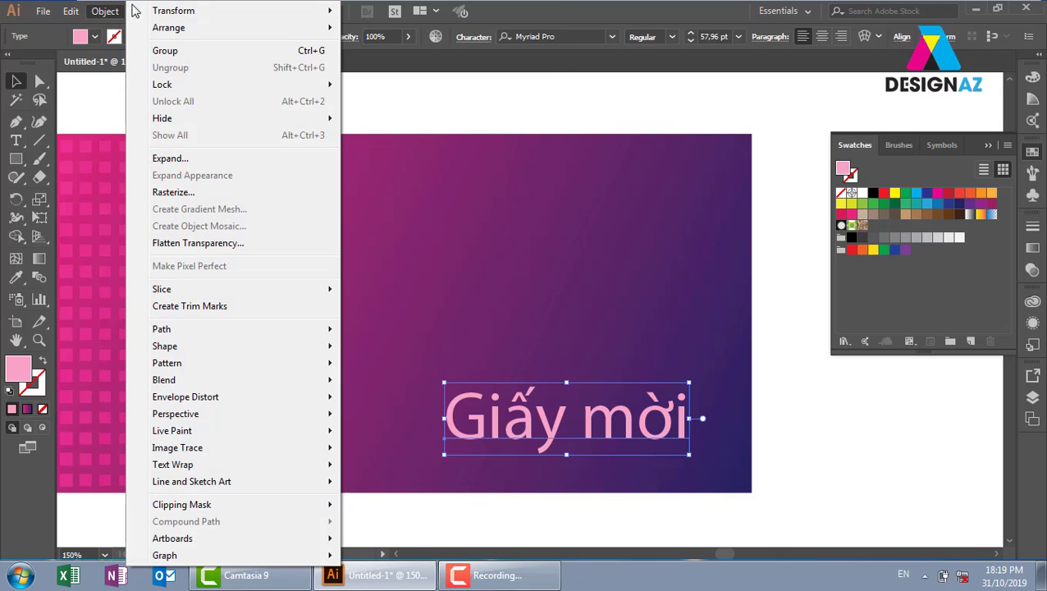
click(731, 118)
click(656, 417)
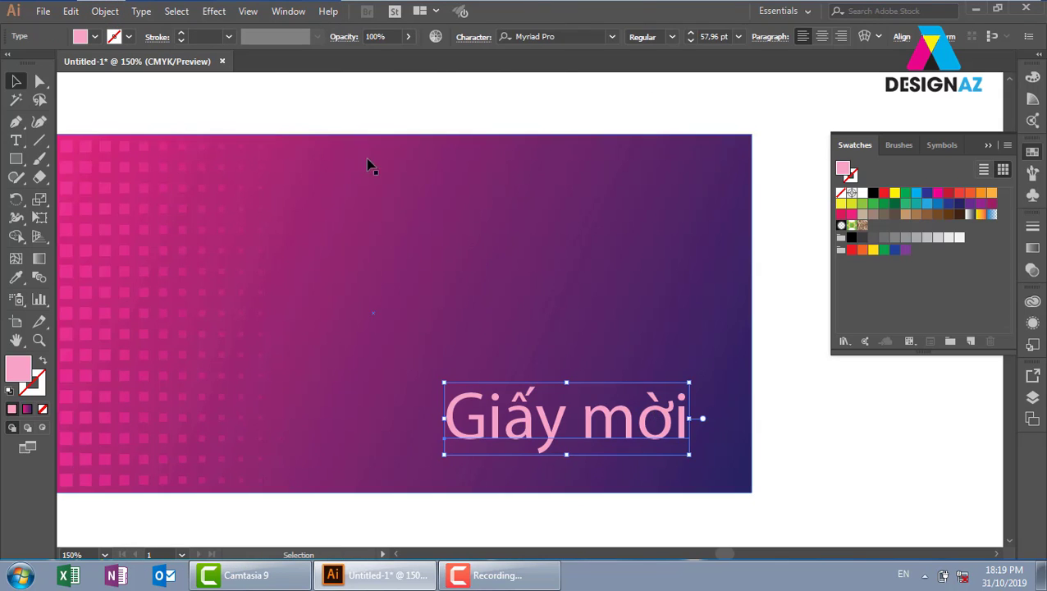
click(142, 12)
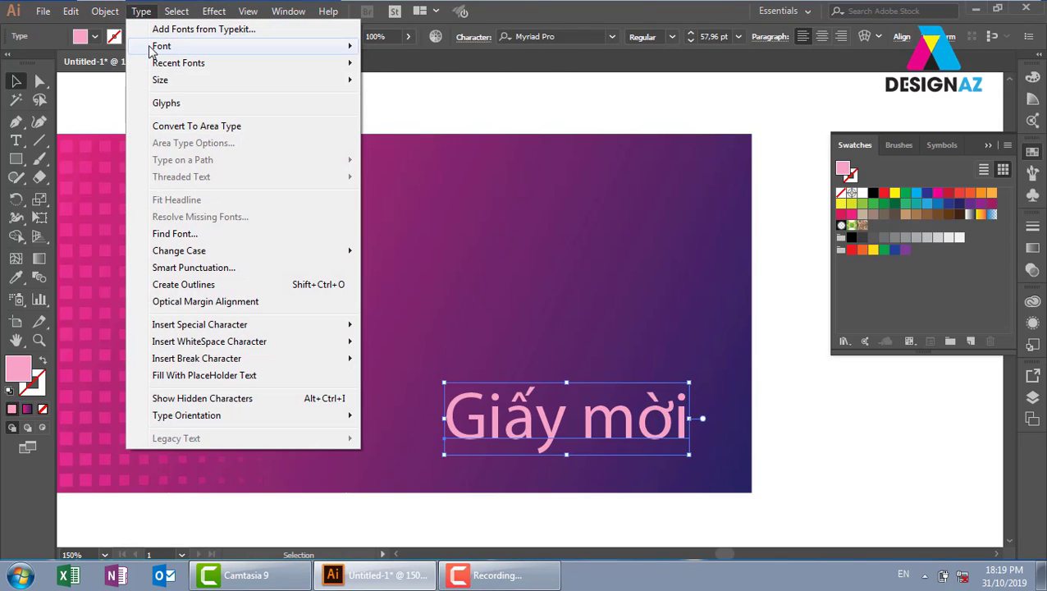
mouse_move(179, 250)
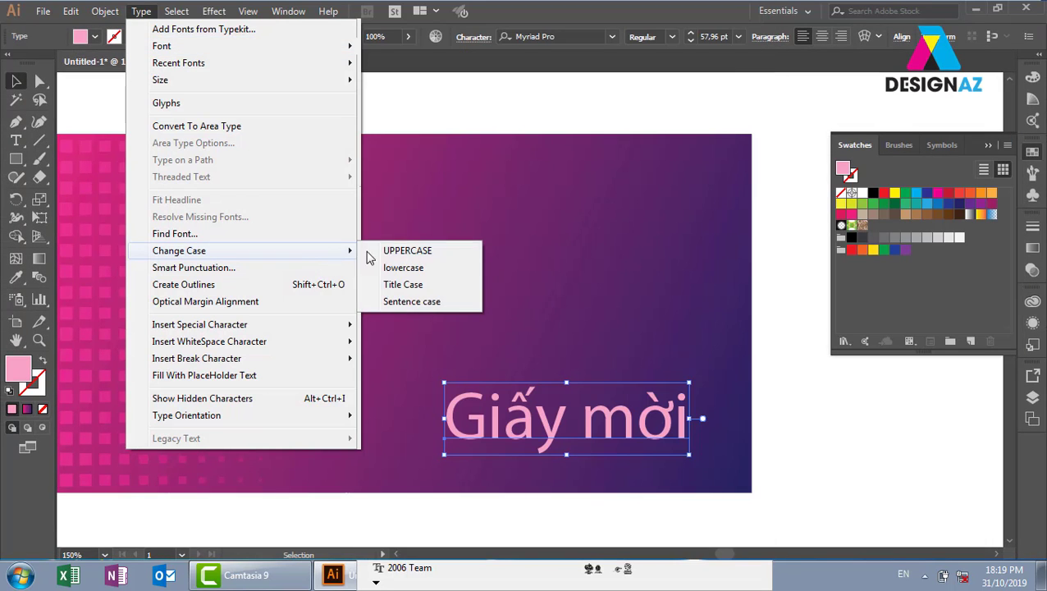
click(407, 252)
mouse_move(708, 377)
mouse_down()
mouse_move(647, 396)
mouse_move(662, 411)
mouse_up()
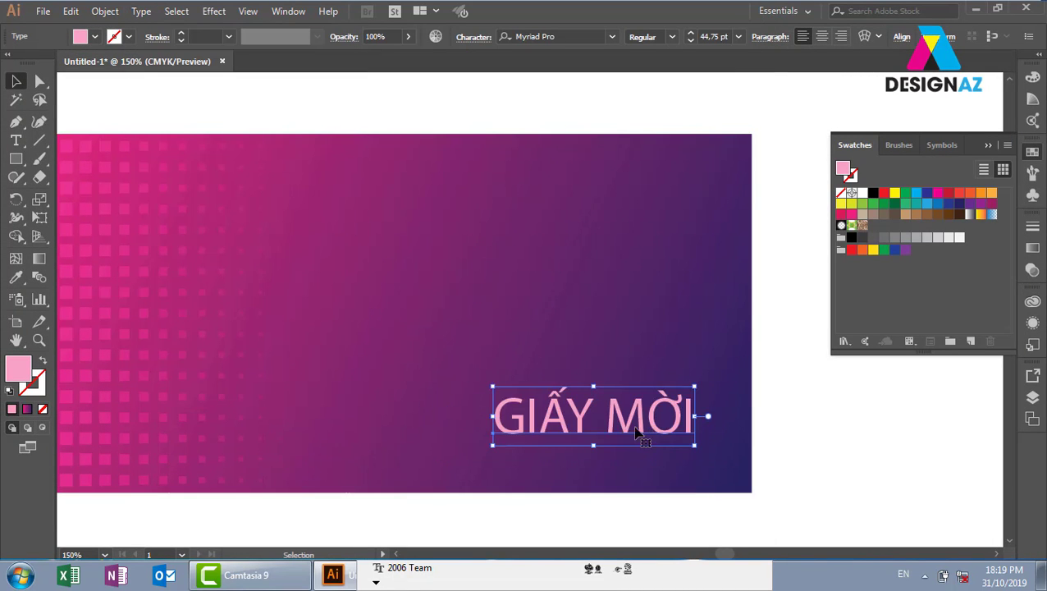
Set GIẤY MỜI in the UTM Aptima font, searching with 'ut', and shrink it to 38.85 pt
click(569, 36)
text(u)
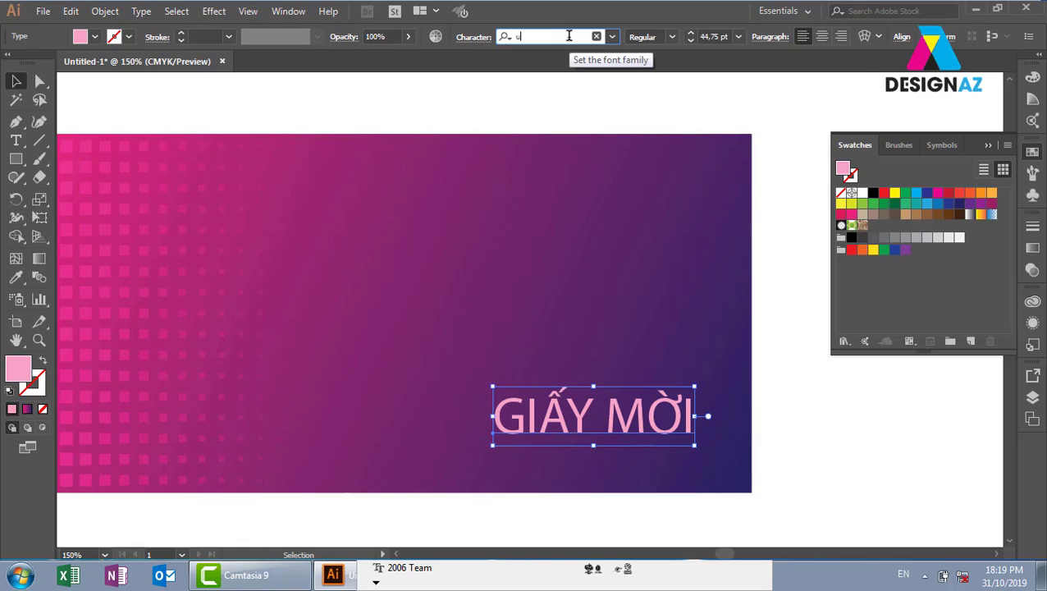
text(tm)
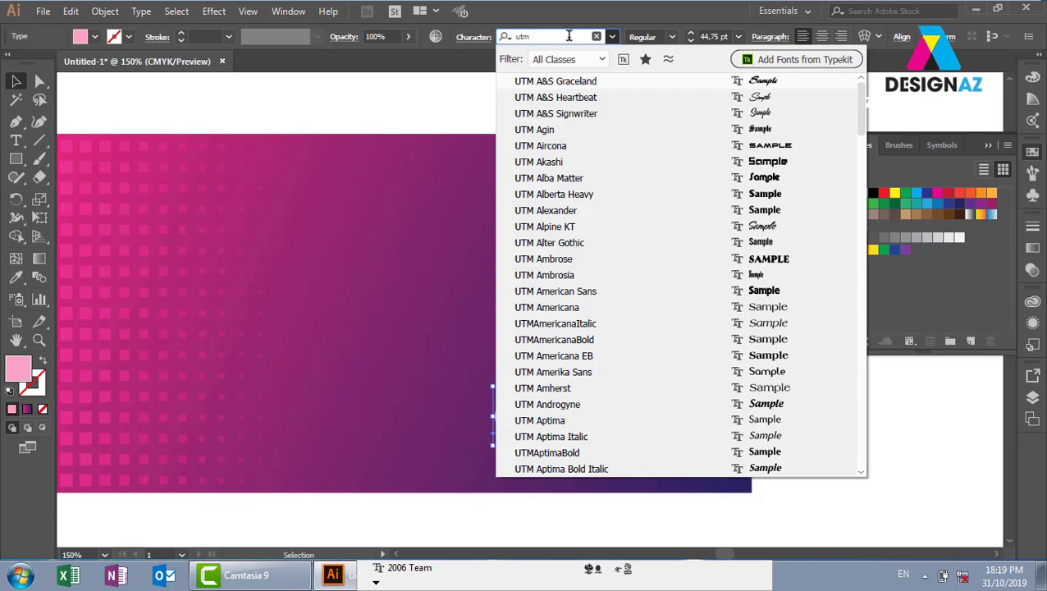
key(Return)
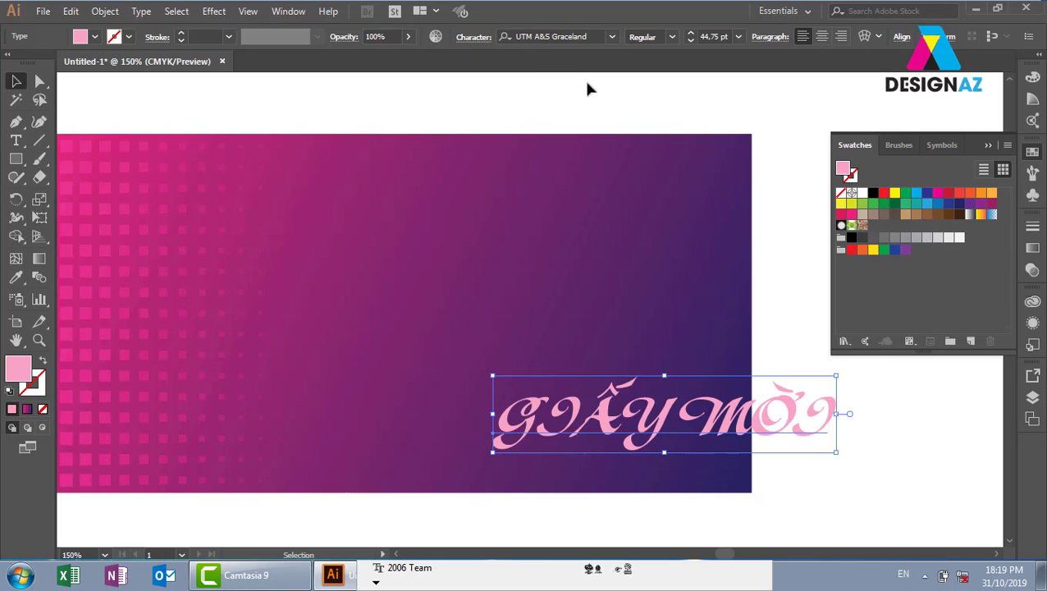
click(589, 37)
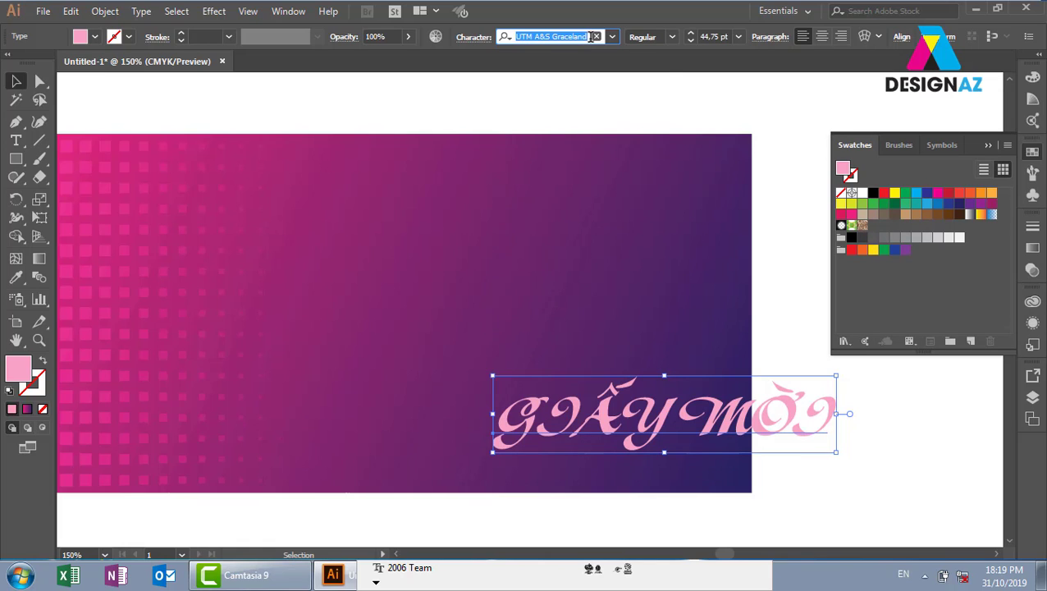
key(Down)
key(Down)
key(Down)
key(Down)
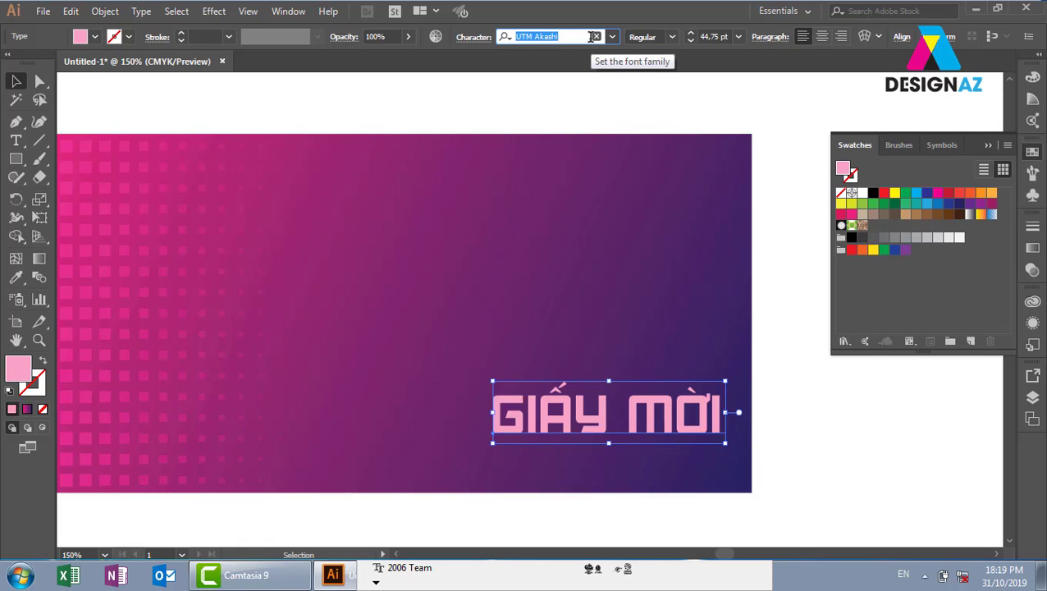
key(Down)
key(Down)
key(Down)
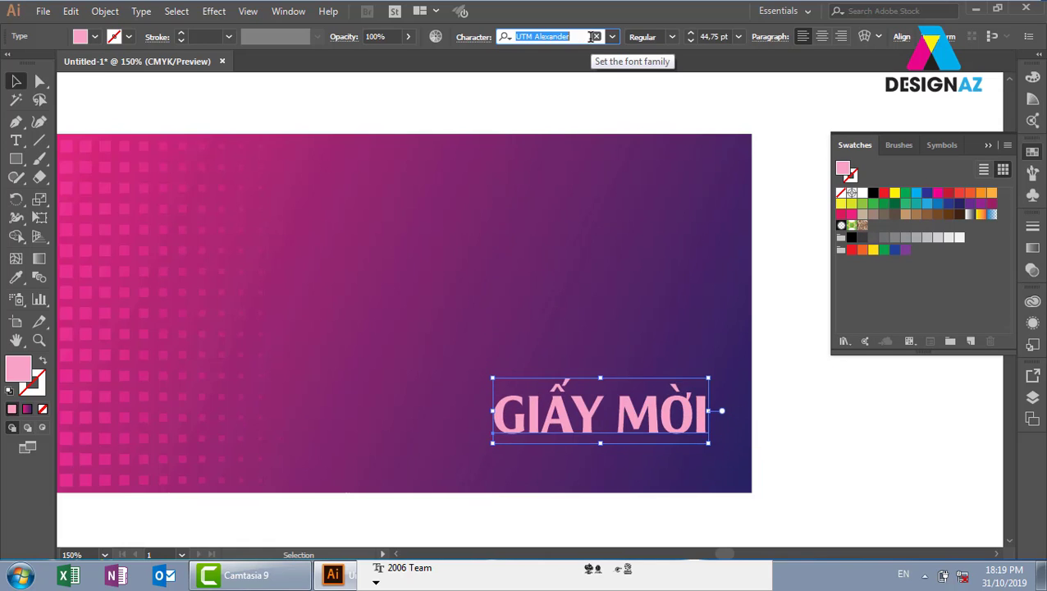
key(Down)
key(Down)
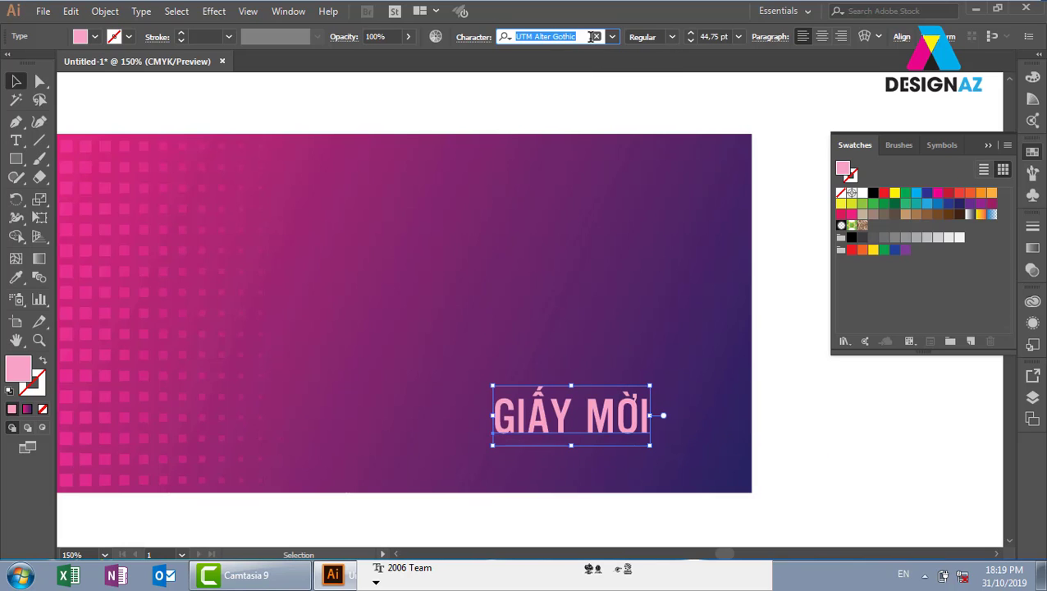
key(Down)
key(Down)
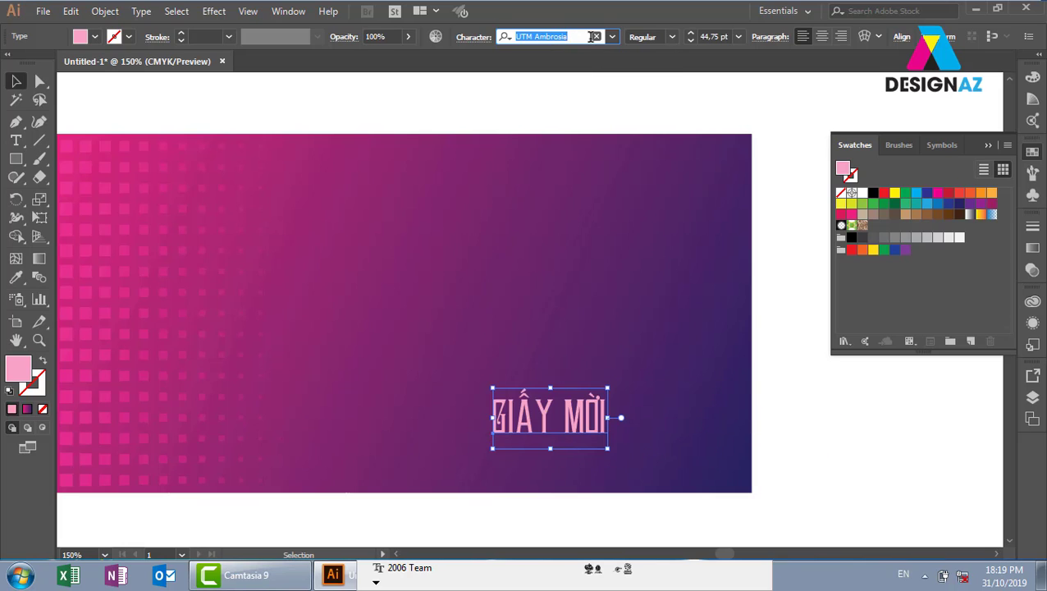
key(Down)
key(Down)
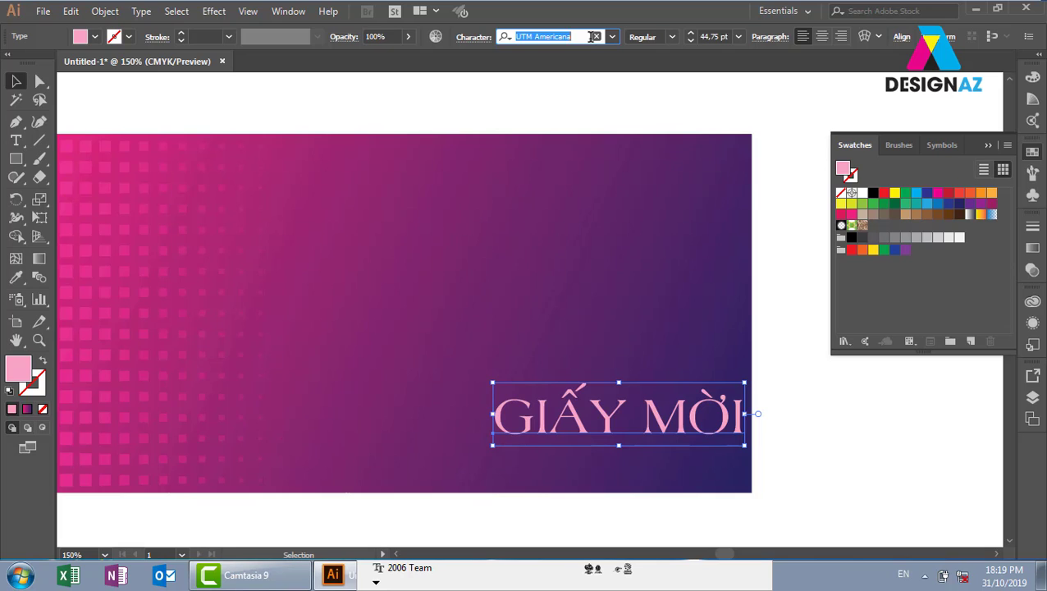
key(Down)
key(Down)
key(Down)
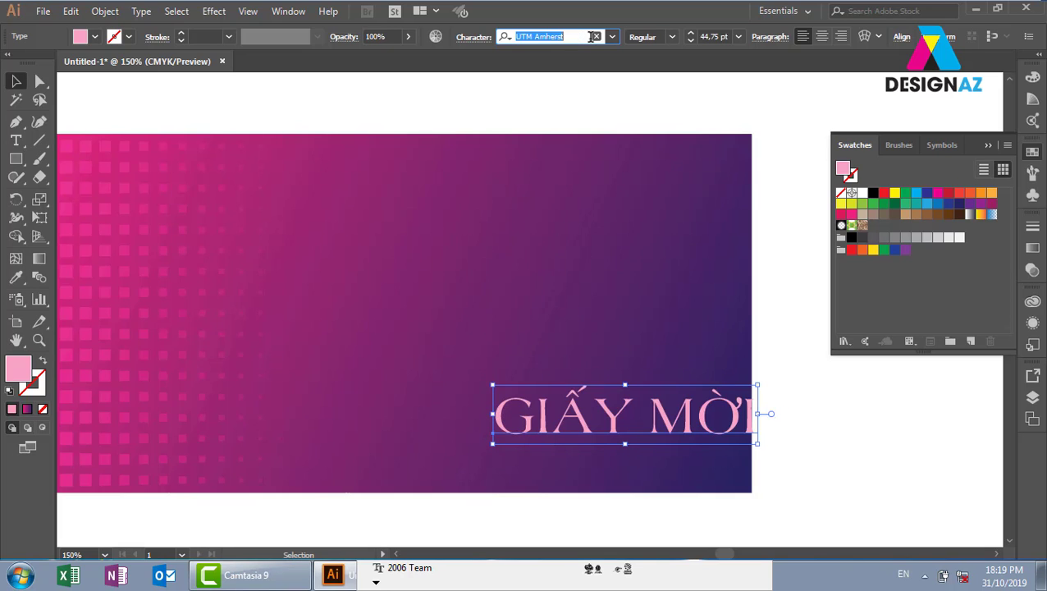
key(Down)
key(Down)
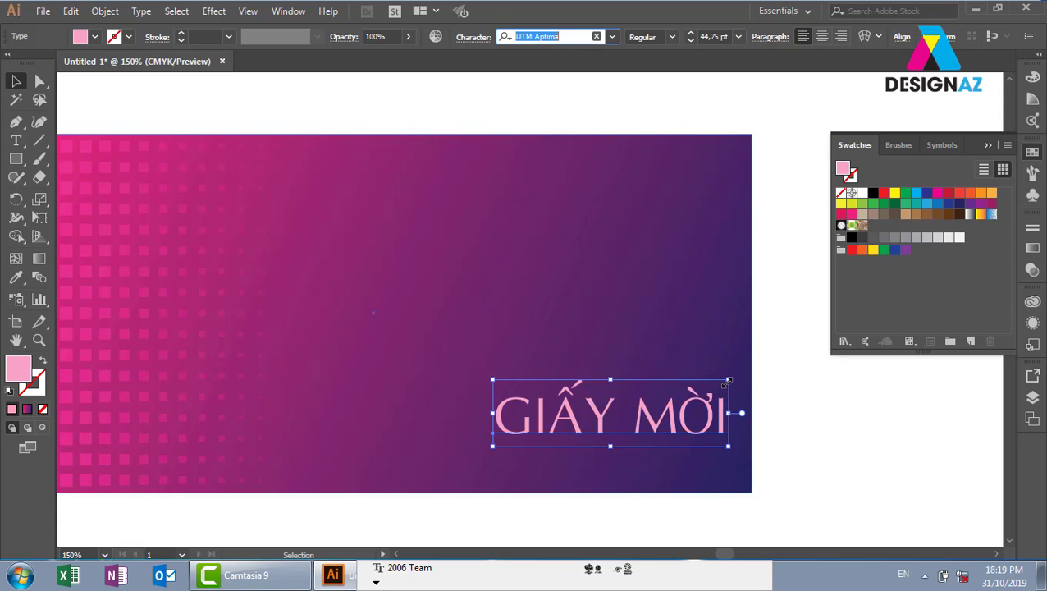
drag(728, 380, 697, 387)
click(810, 425)
Zoom in on GIẤY MỜI and tighten the kerning between G and I with Alt+Left
key(z)
drag(418, 358, 807, 495)
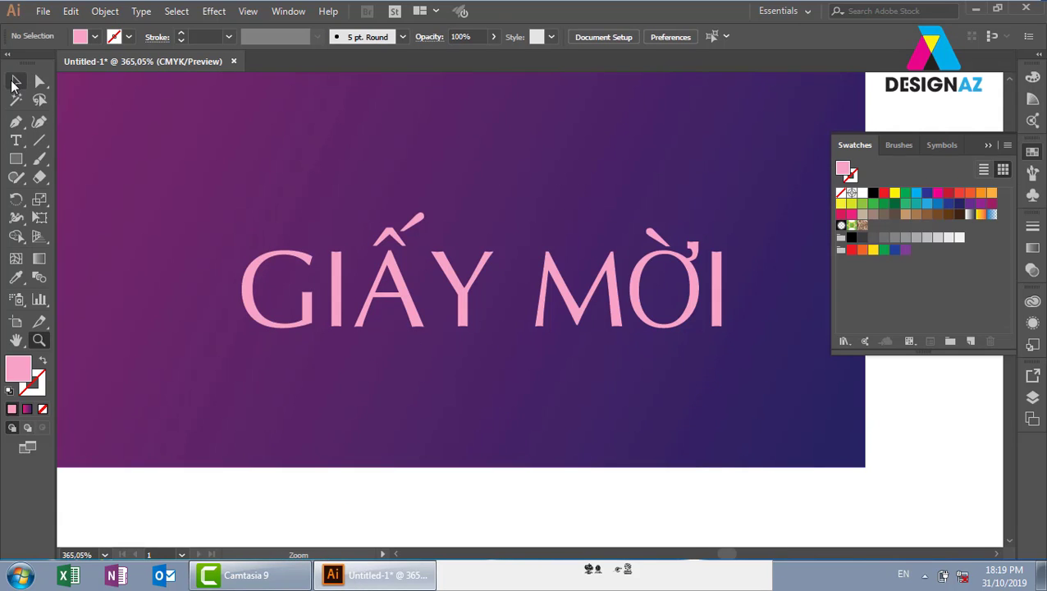
click(16, 80)
click(17, 141)
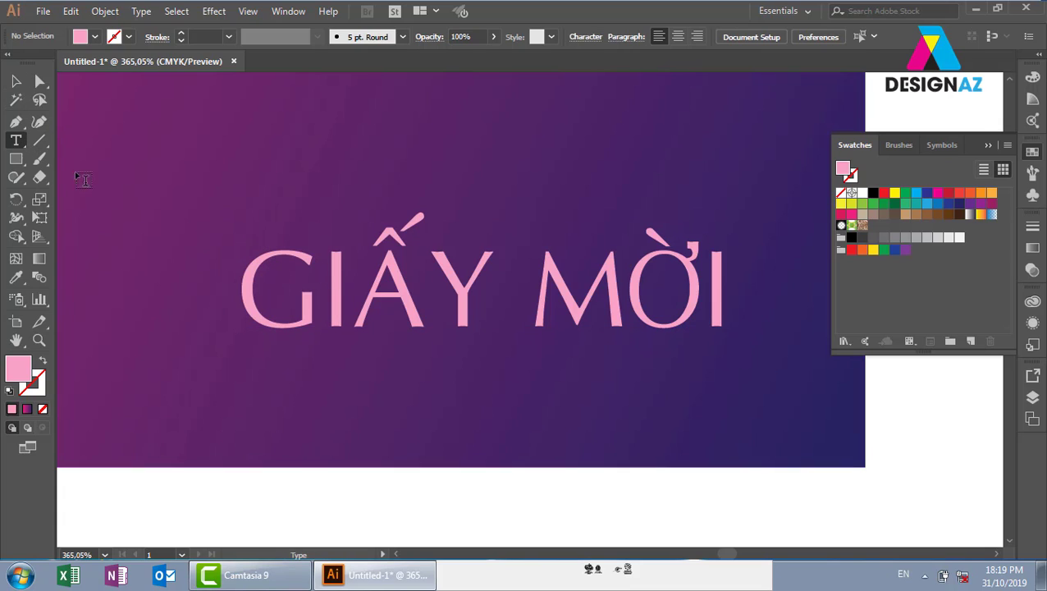
click(325, 286)
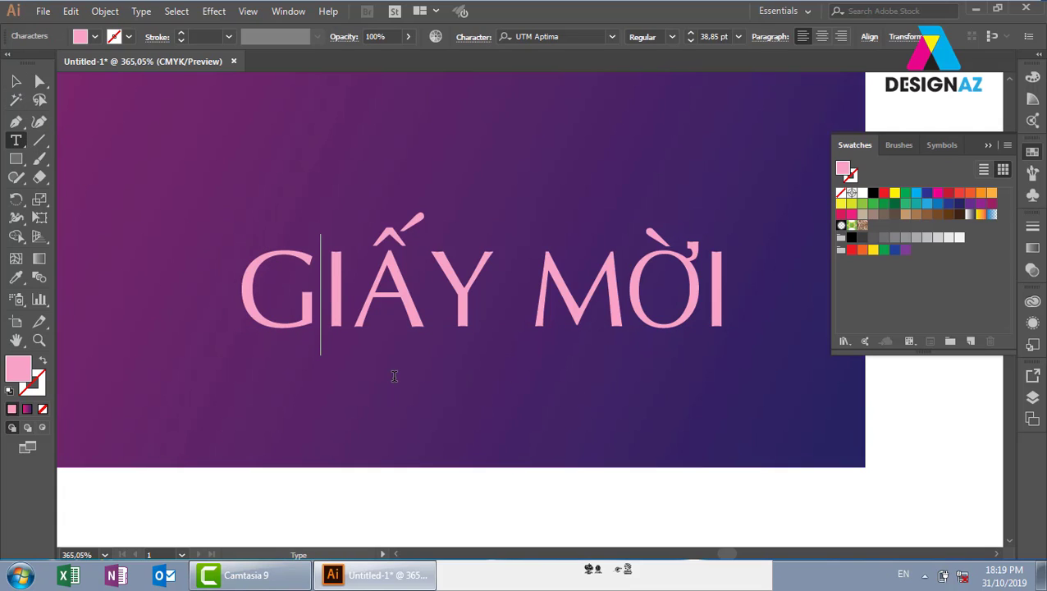
key(alt+Left)
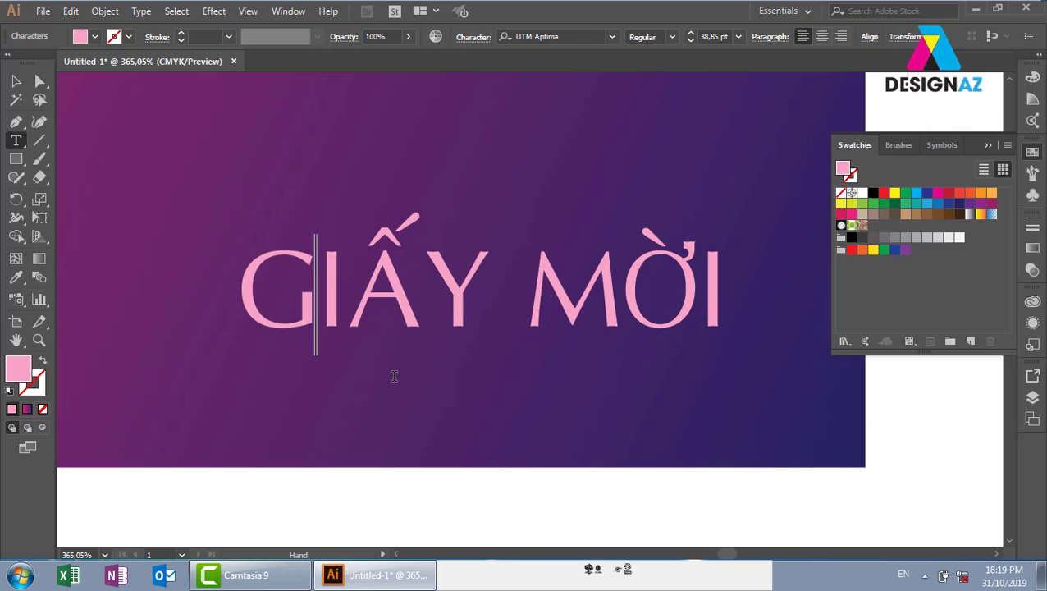
key(alt+Left)
key(alt+Left)
key(alt+Left)
key(Right)
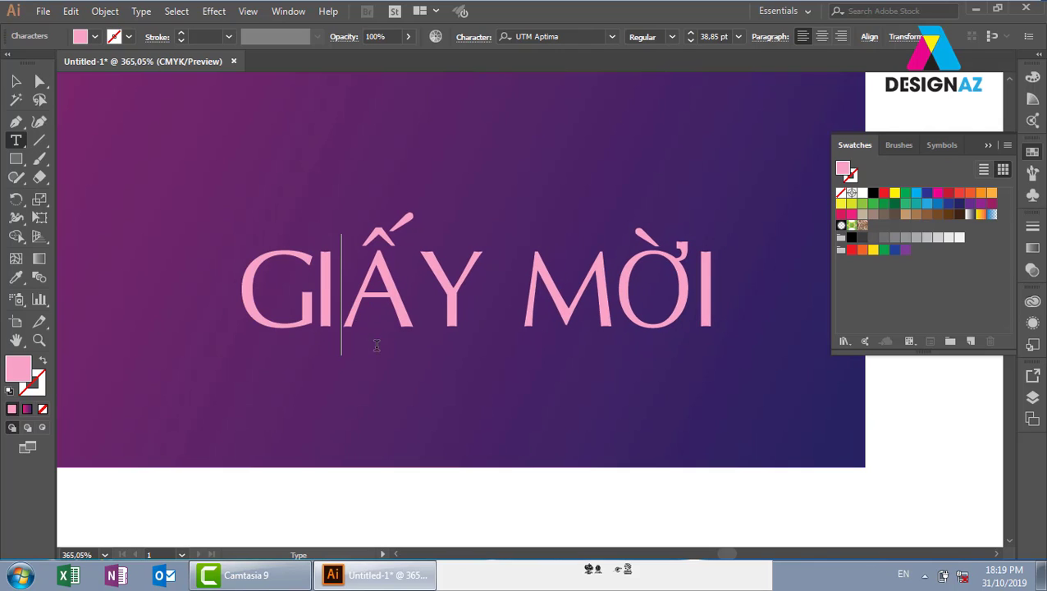
Tighten the kerning between the remaining letters of GIẤY and MỜI
key(alt+Left)
key(alt+Left)
key(alt+Left)
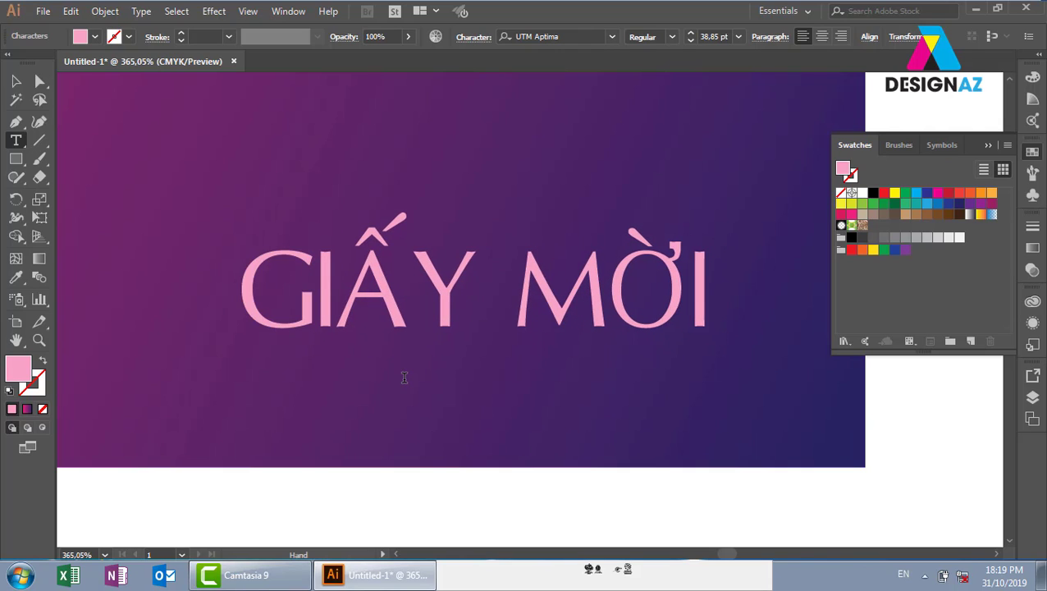
key(Right)
key(alt+Left)
key(alt+Left)
key(alt+Left)
key(alt+Left)
key(alt+Left)
key(alt+Left)
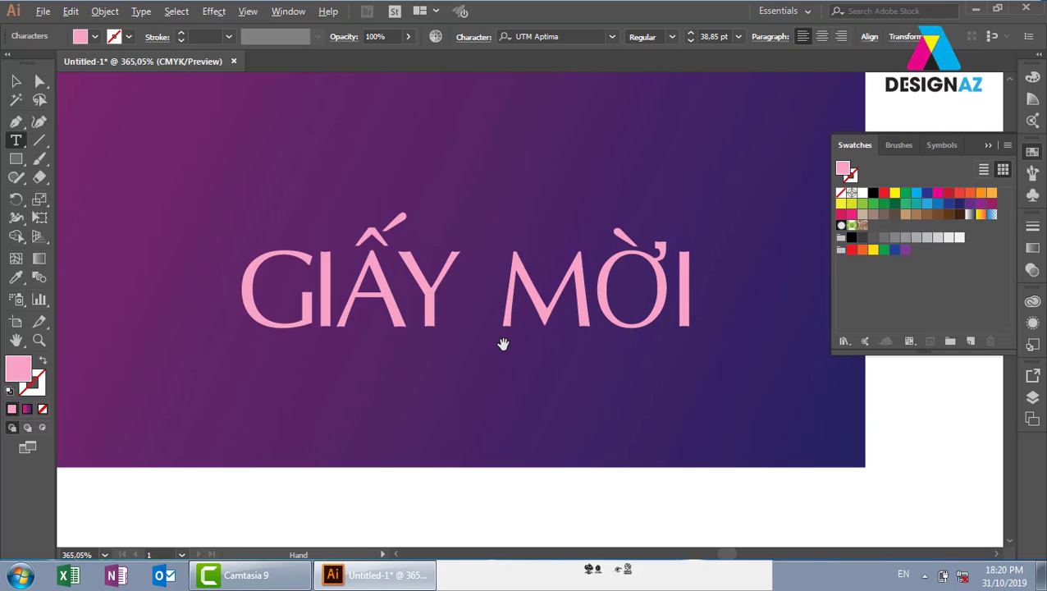
key(alt+Left)
key(alt+Left)
key(alt+Left)
key(alt+Left)
key(alt+Left)
key(alt+Left)
key(alt+Left)
key(alt+Left)
key(alt+Left)
key(alt+Left)
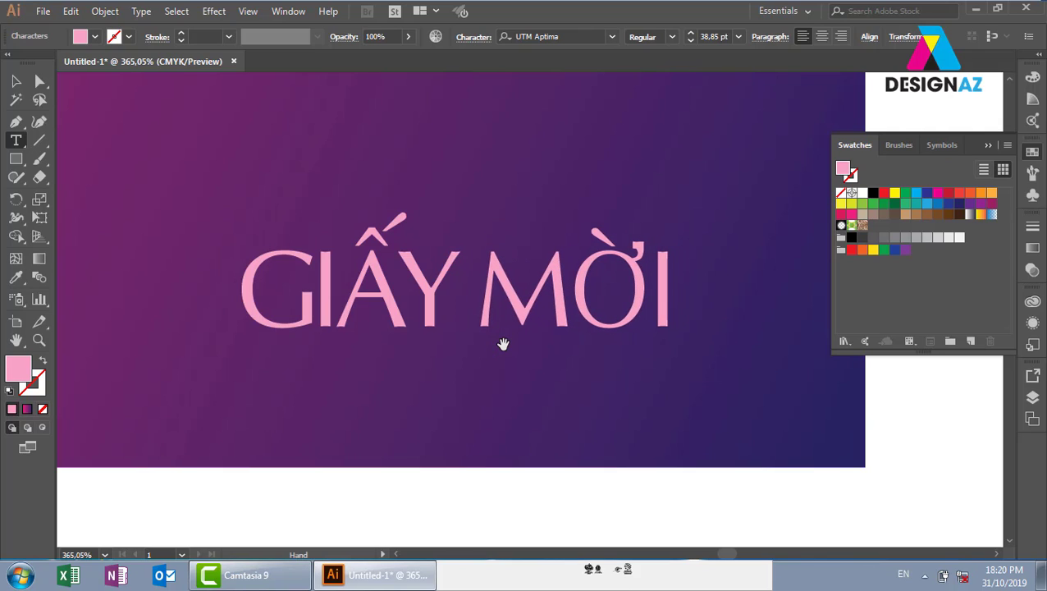
click(571, 298)
key(alt+Left)
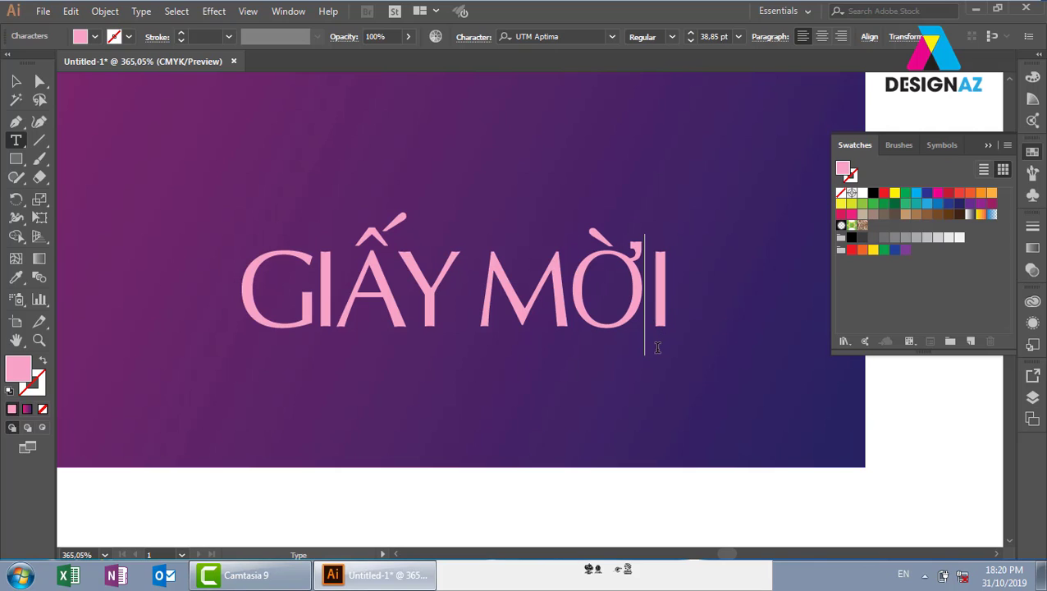
click(645, 294)
key(alt+Left)
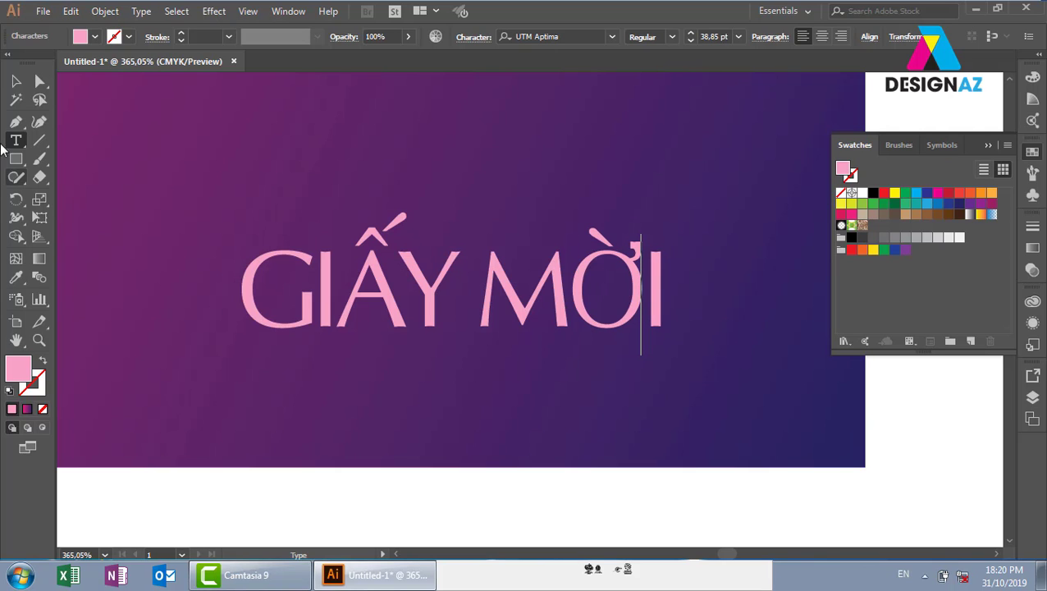
key(Escape)
Enlarge GIẤY MỜI to about 47.35 pt and move it slightly higher on the banner
drag(672, 354, 767, 386)
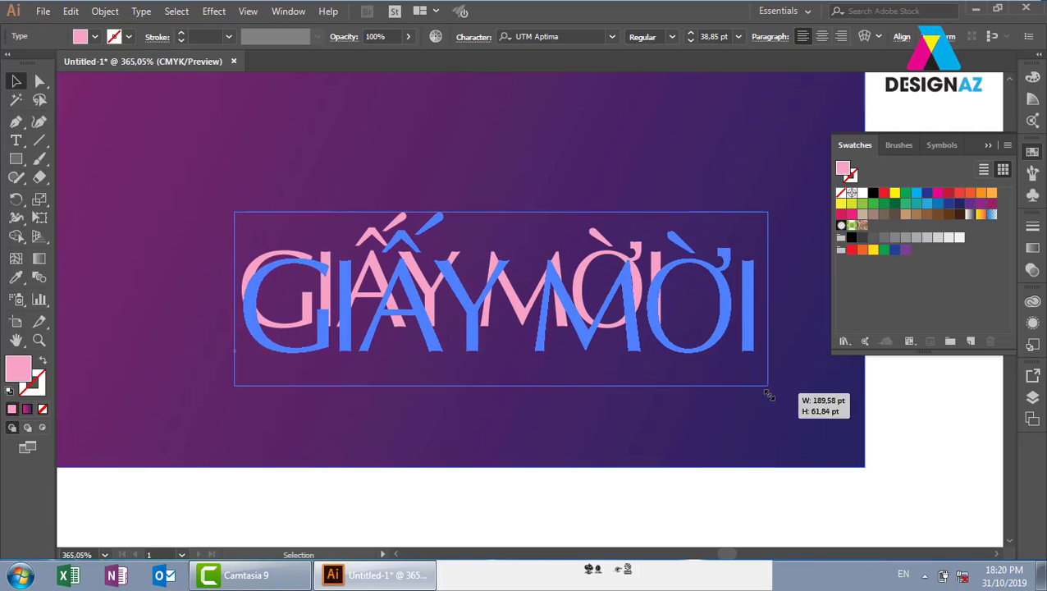
drag(710, 350, 713, 305)
click(16, 141)
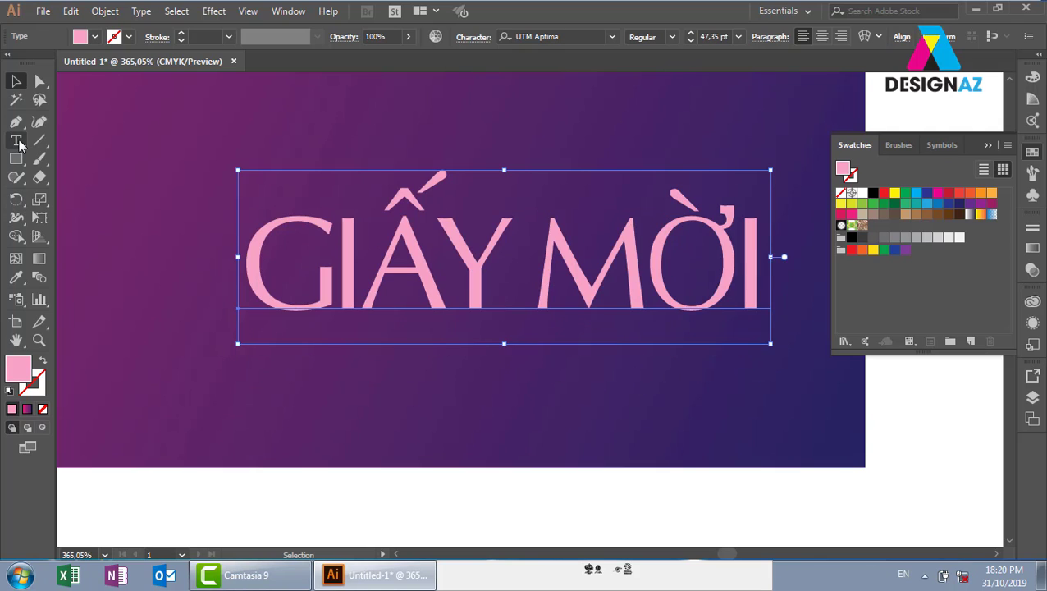
click(234, 386)
Add the text '2020', enlarge it, and centre it beneath GIẤY MỜI
text(2020)
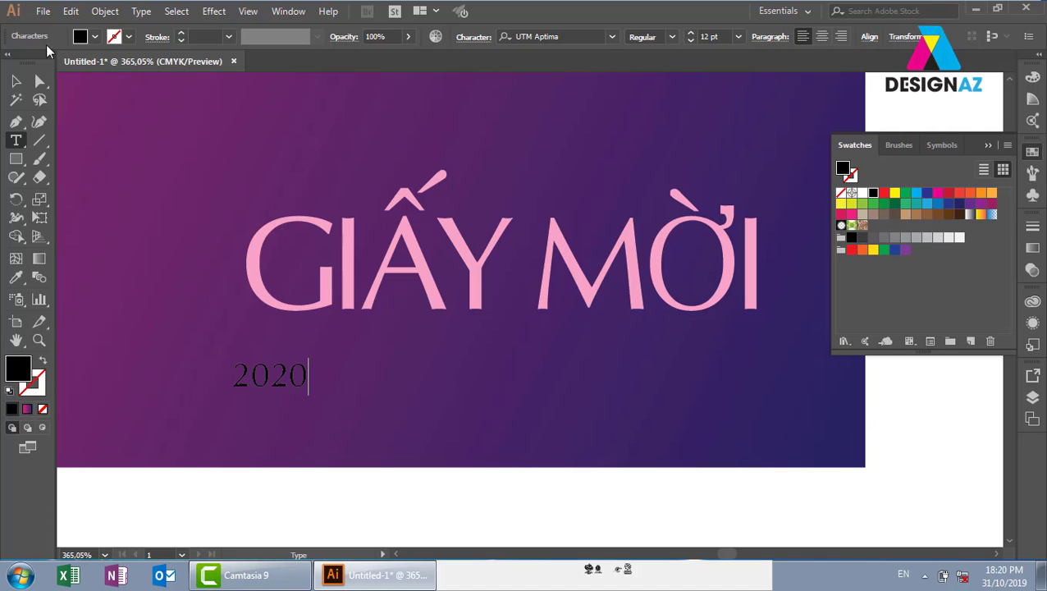
click(15, 80)
drag(310, 391, 474, 484)
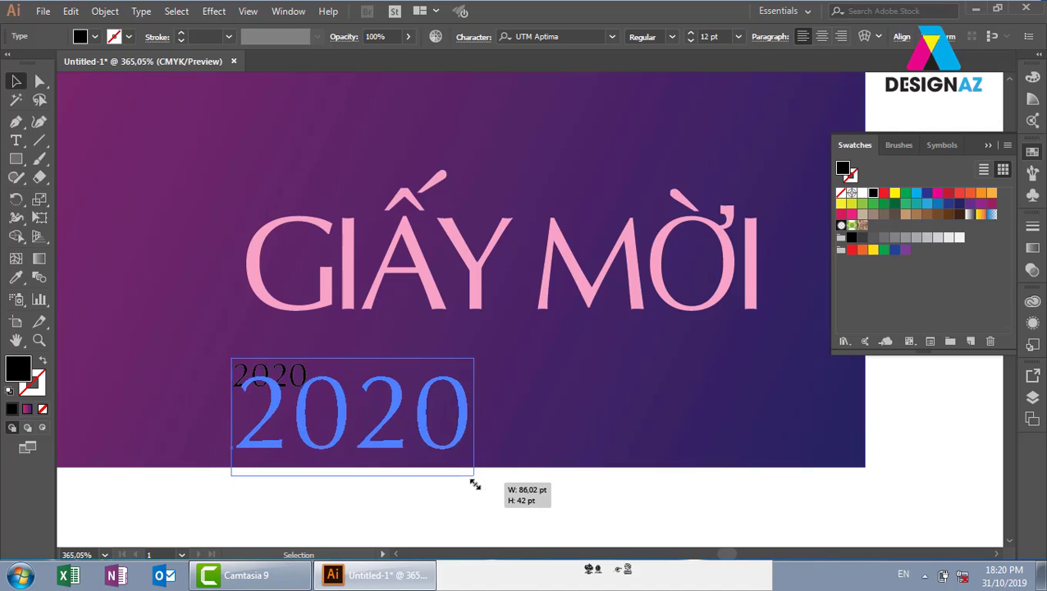
drag(312, 385, 434, 348)
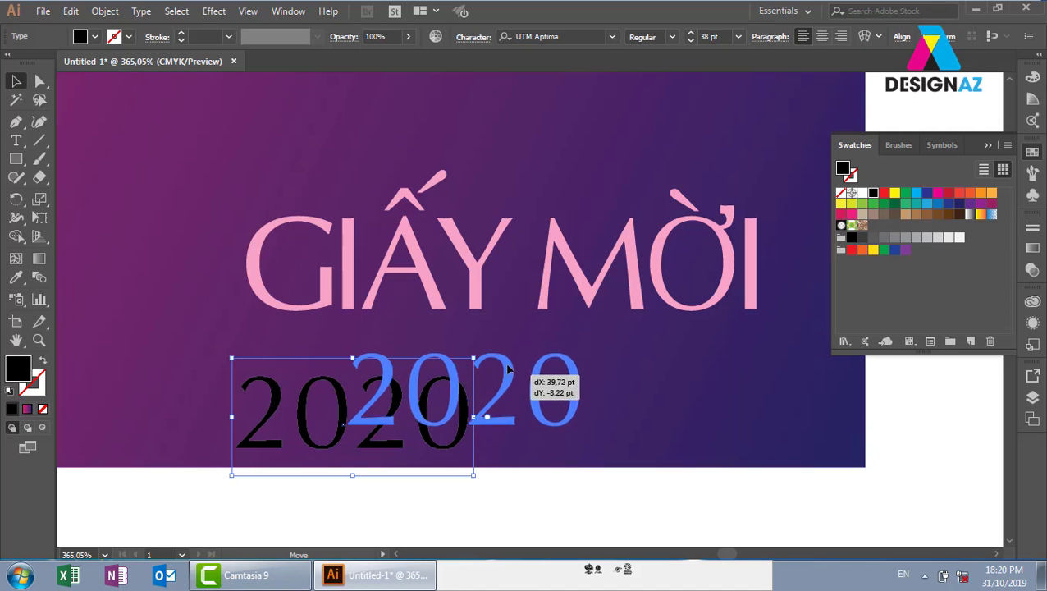
Set '2020' in the UTM Avo font with the Bold style
click(571, 37)
text(u)
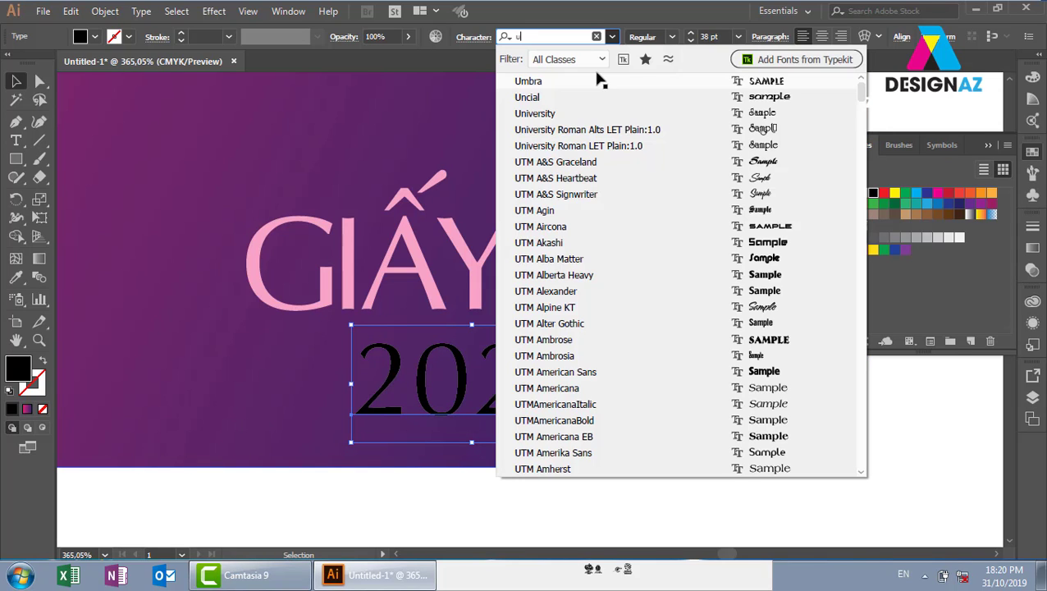
key(BackSpace)
text(u)
text(tm av)
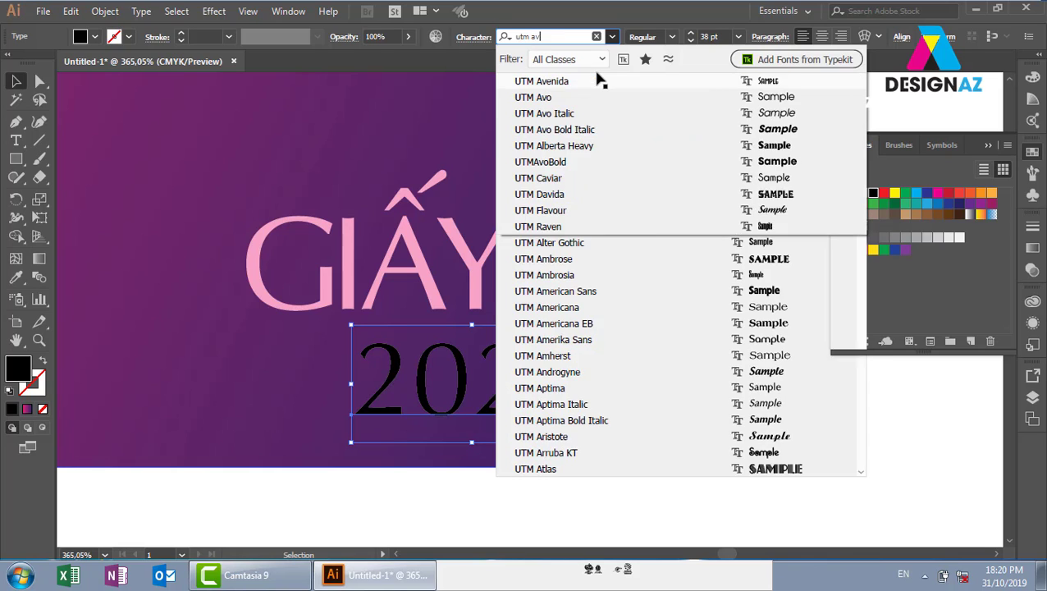
text(o)
key(Return)
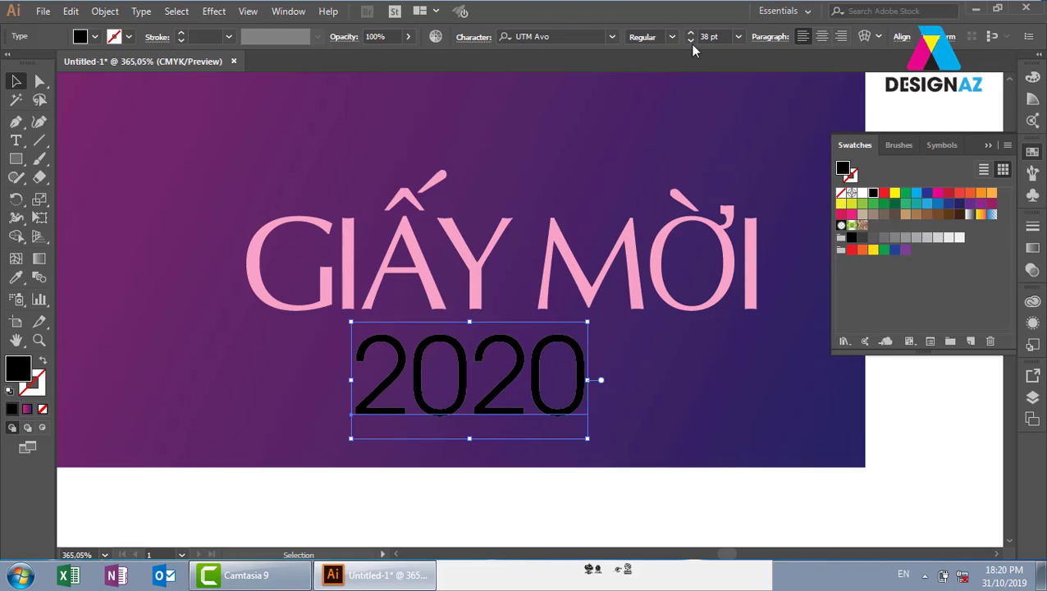
click(673, 37)
click(649, 87)
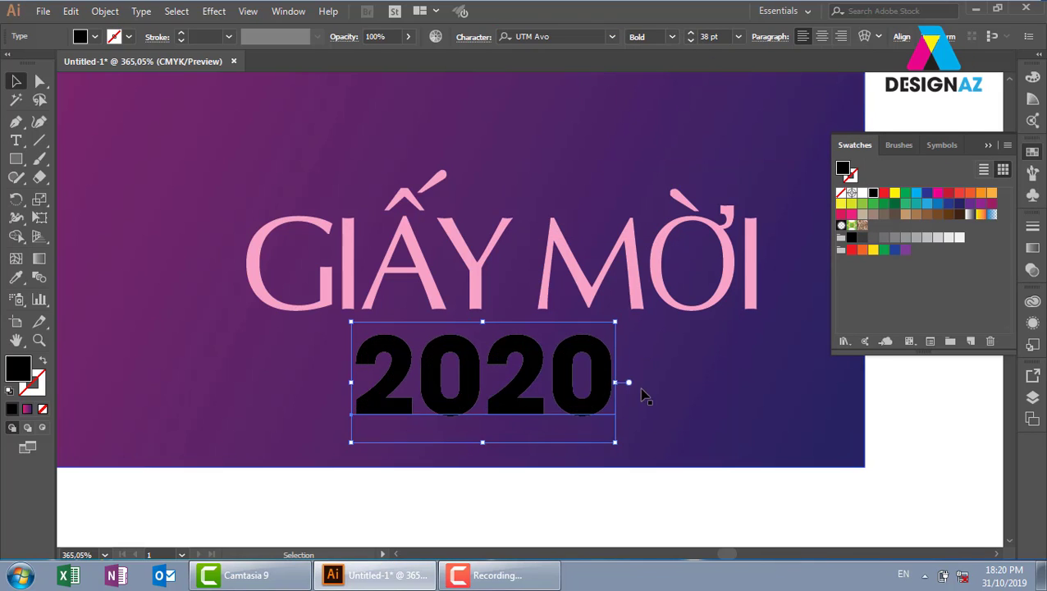
Enlarge the 2020 text, make it white and fit it under the heading
key(ctrl+minus)
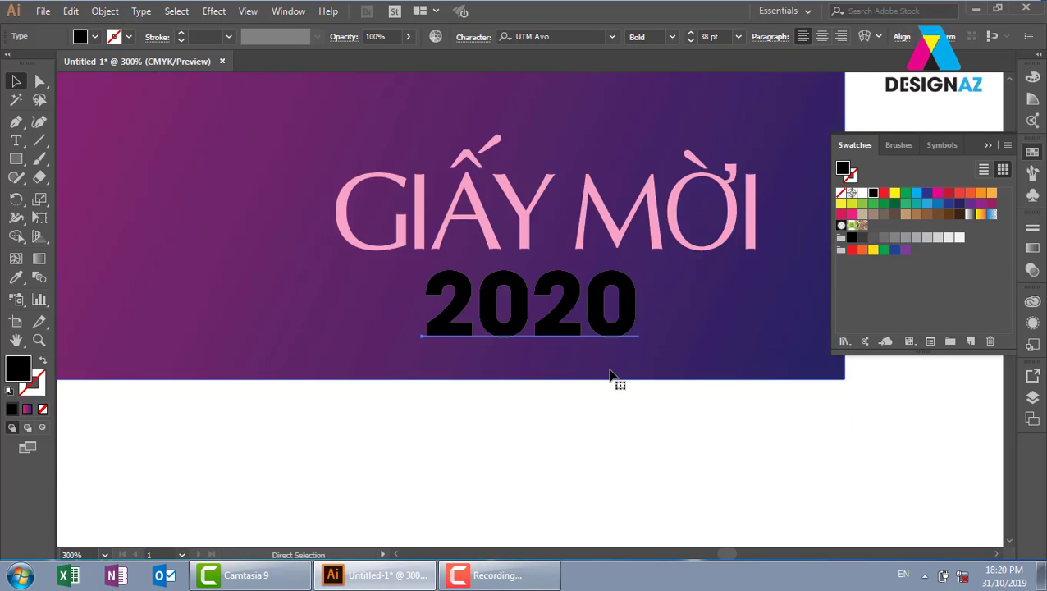
key(ctrl+minus)
drag(602, 278, 672, 246)
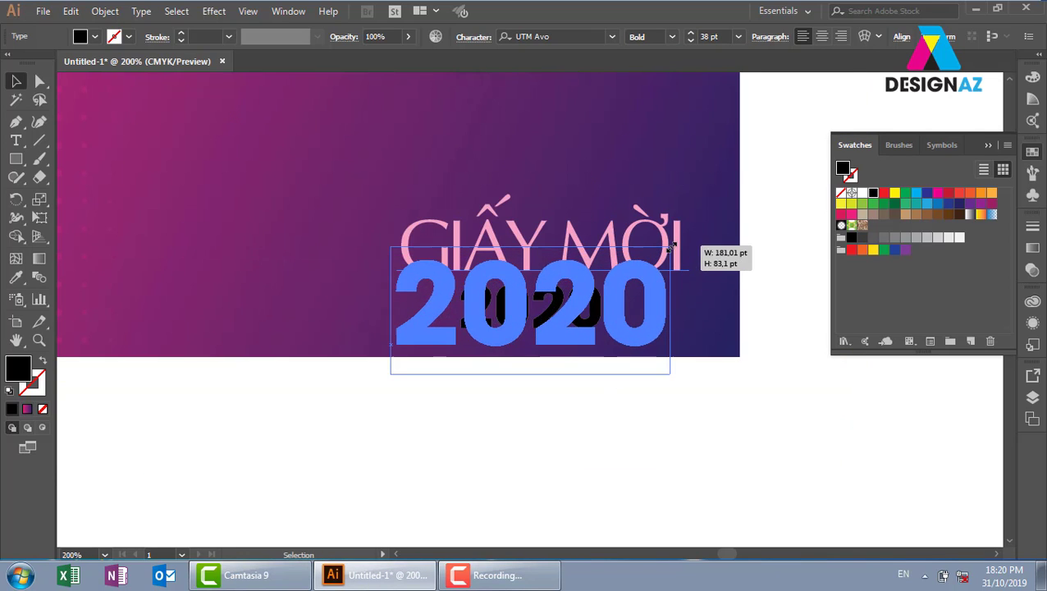
drag(647, 292, 648, 294)
mouse_move(567, 299)
mouse_down()
mouse_move(572, 310)
mouse_move(575, 303)
mouse_up()
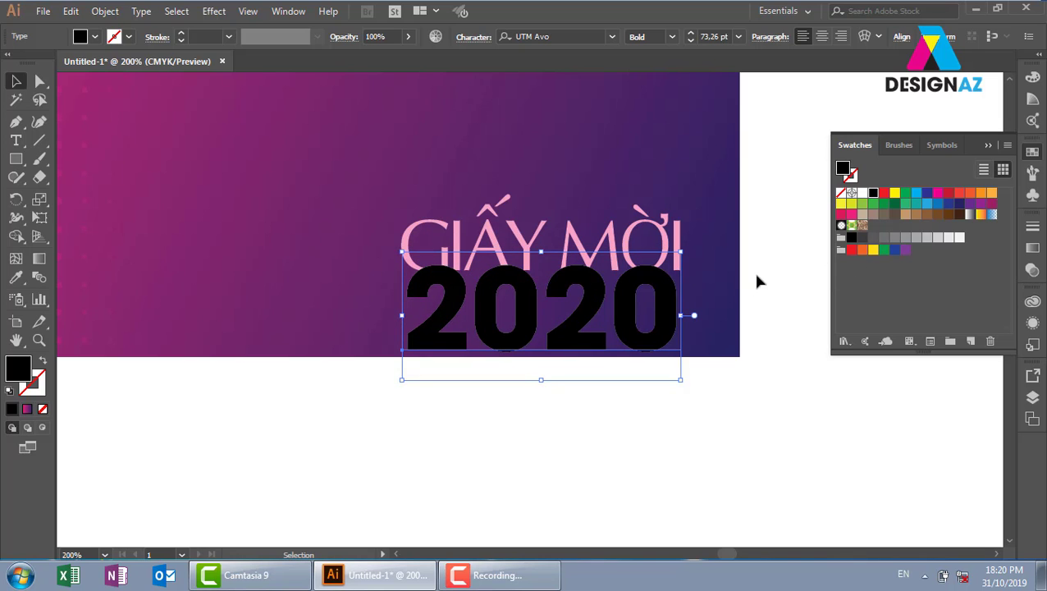
click(862, 194)
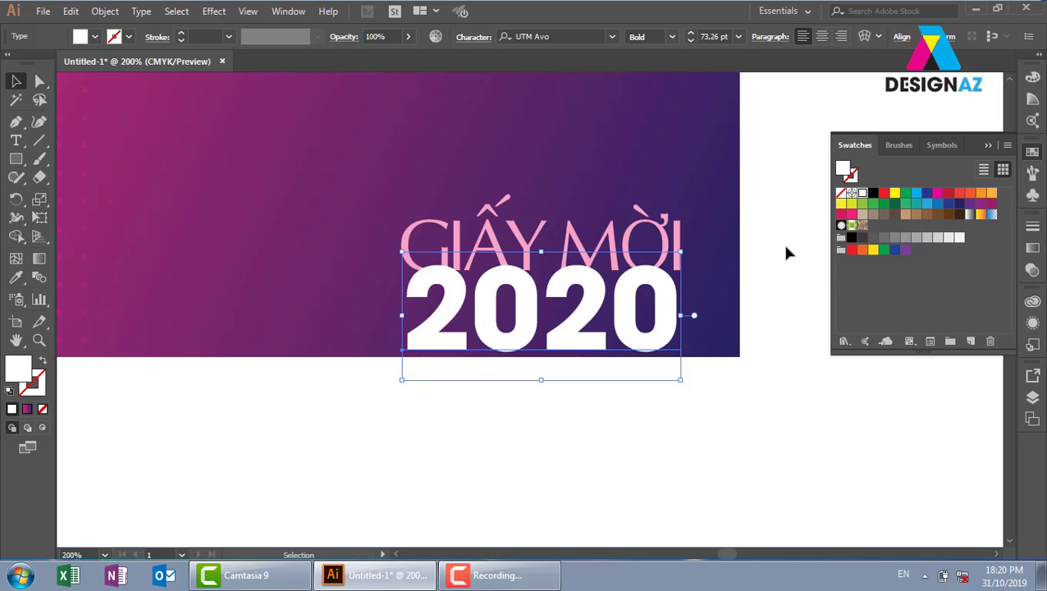
mouse_move(680, 252)
mouse_down()
mouse_move(665, 235)
mouse_move(636, 231)
mouse_up()
Nudge GIẤY MỜI into line, then move both titles up together
key(Up)
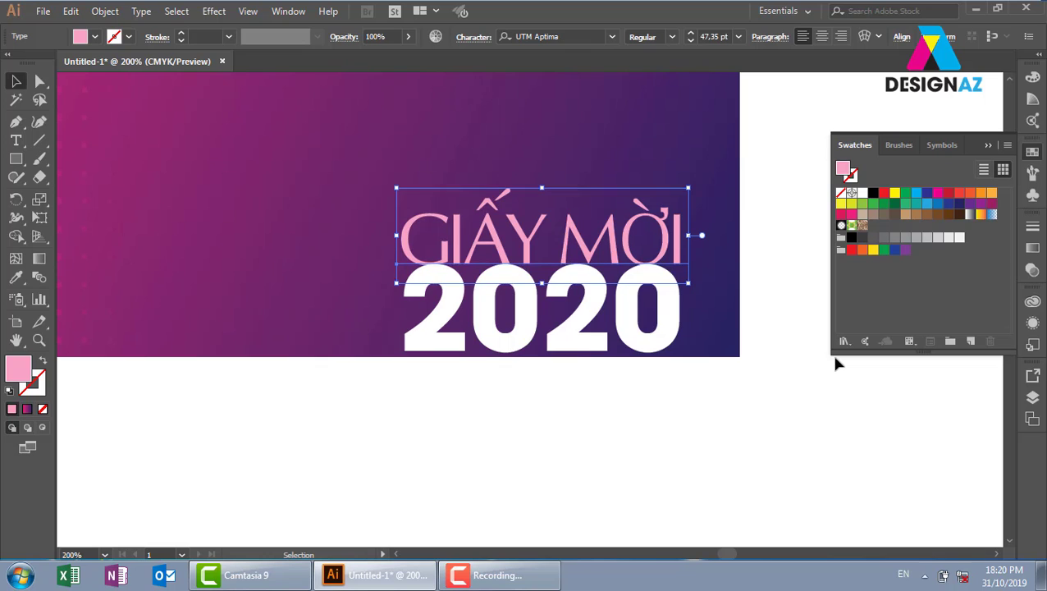
key(Up)
key(Up)
key(Down)
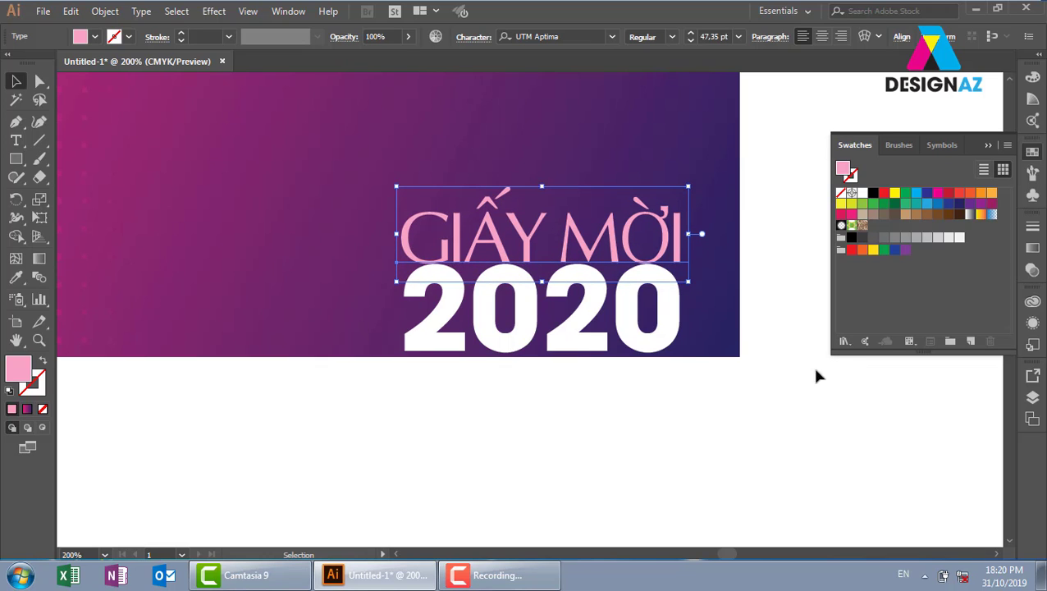
shift+click(663, 345)
mouse_move(663, 344)
mouse_down()
mouse_move(661, 261)
mouse_move(626, 279)
mouse_up()
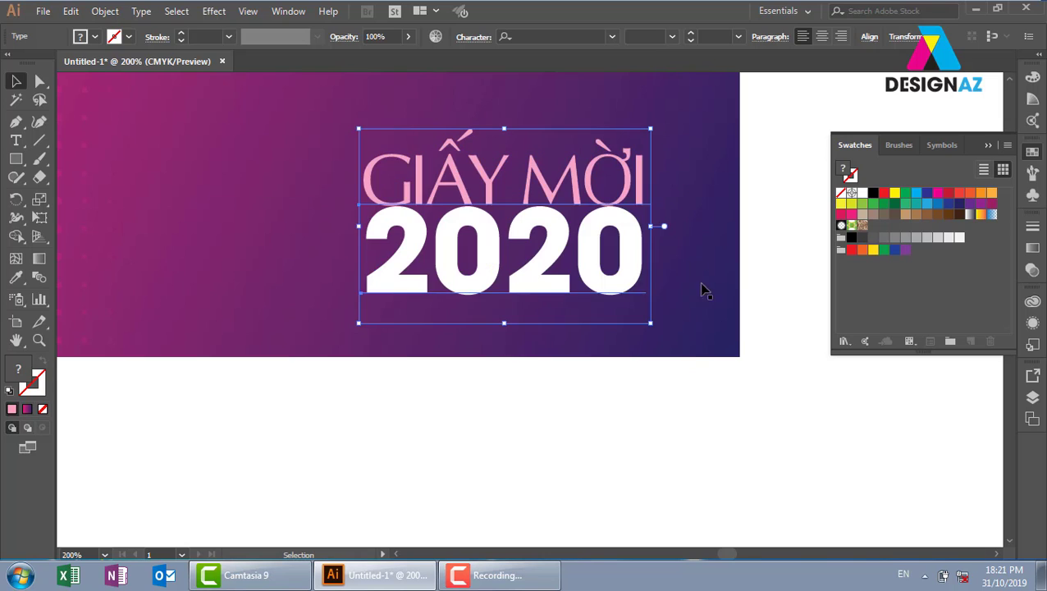
click(765, 237)
Zoom in on the banner and check the 2020 and GIẤY MỜI placement
key(ctrl+minus)
key(ctrl+minus)
key(ctrl+minus)
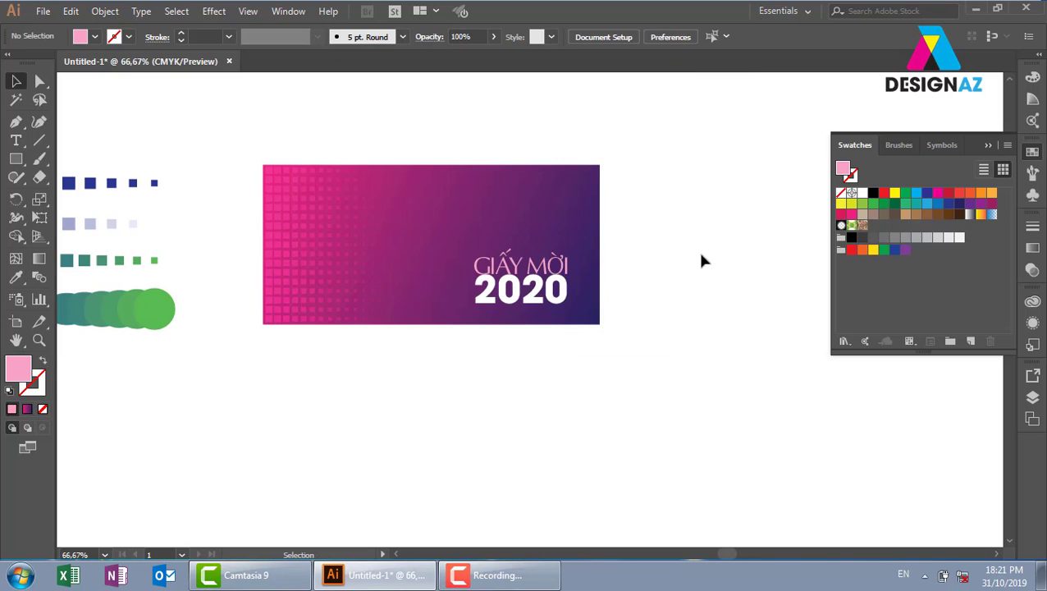
key(z)
drag(234, 133, 631, 337)
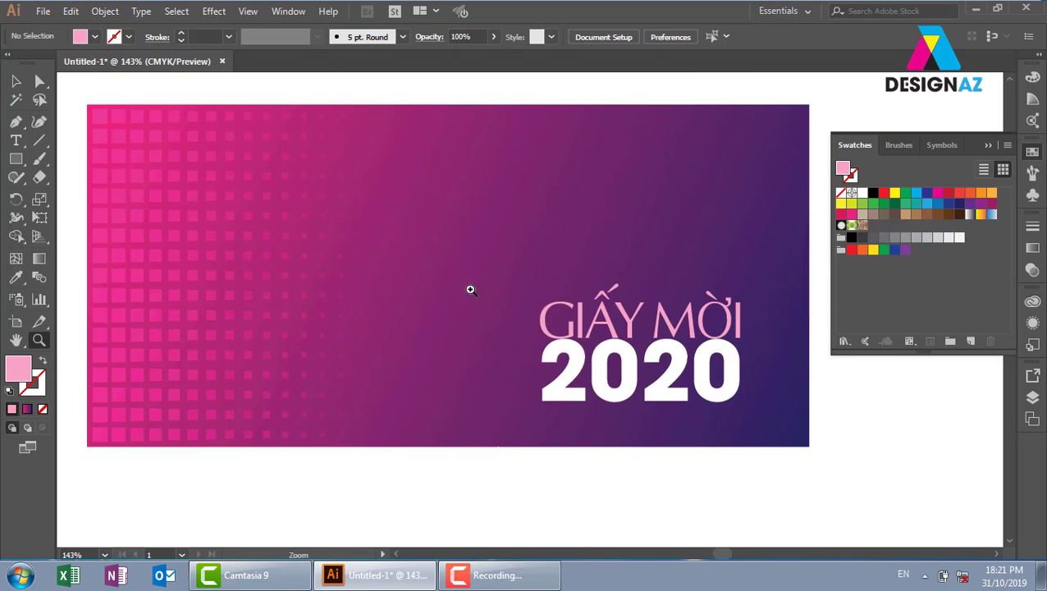
key(v)
click(680, 381)
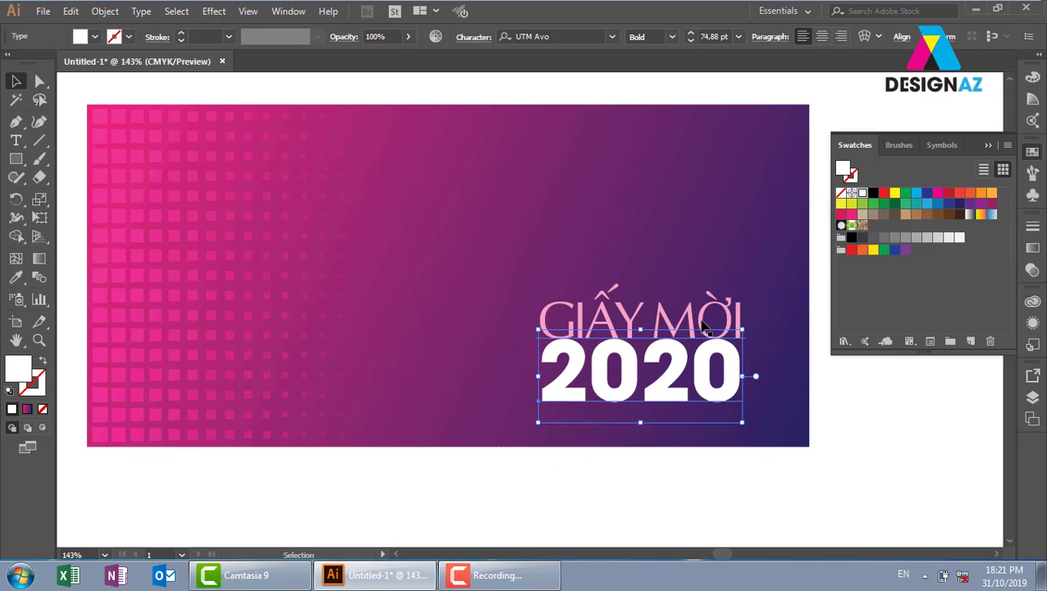
click(703, 325)
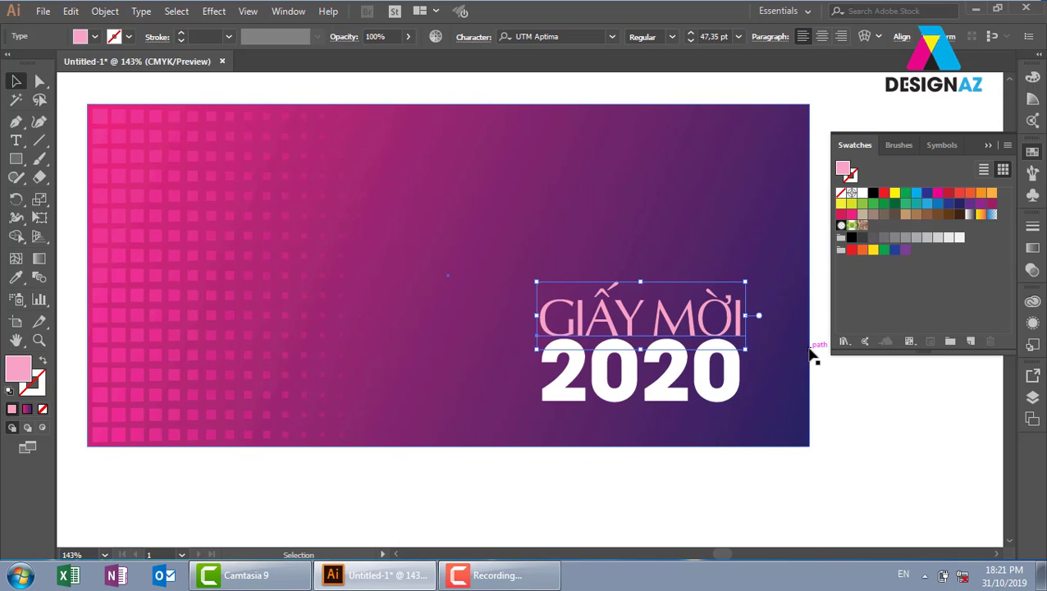
click(851, 435)
drag(743, 425, 757, 405)
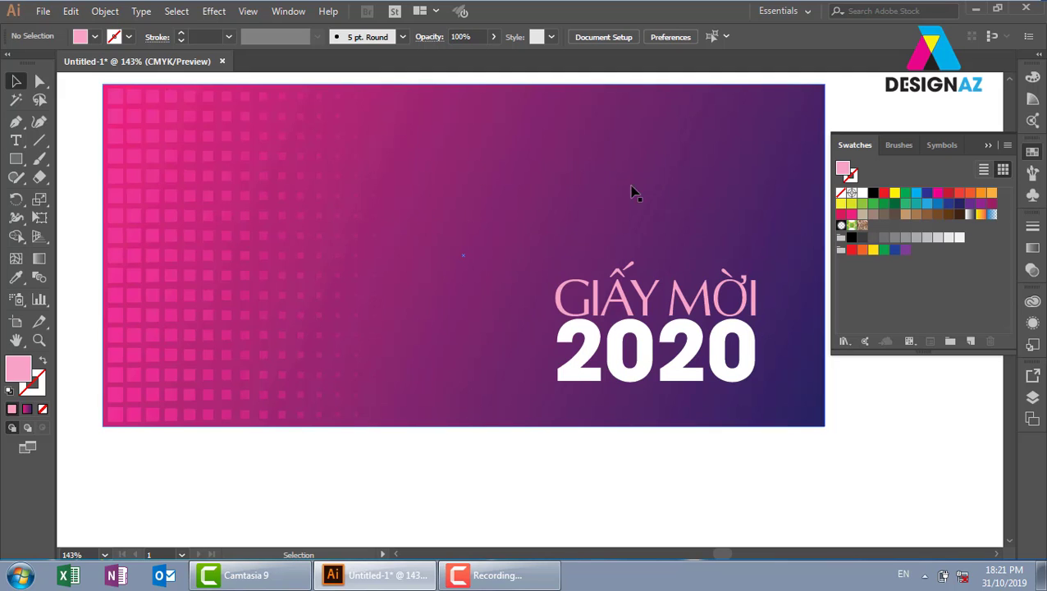
Start File > Place and browse to the Đao tao powerpoint folder on Local Disk (E:)
click(43, 12)
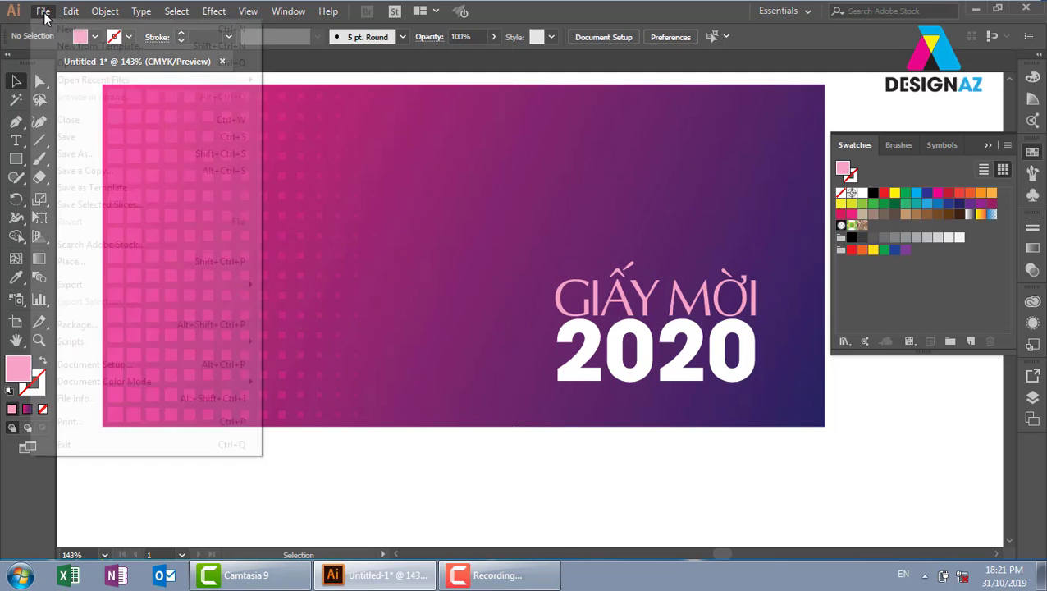
click(71, 261)
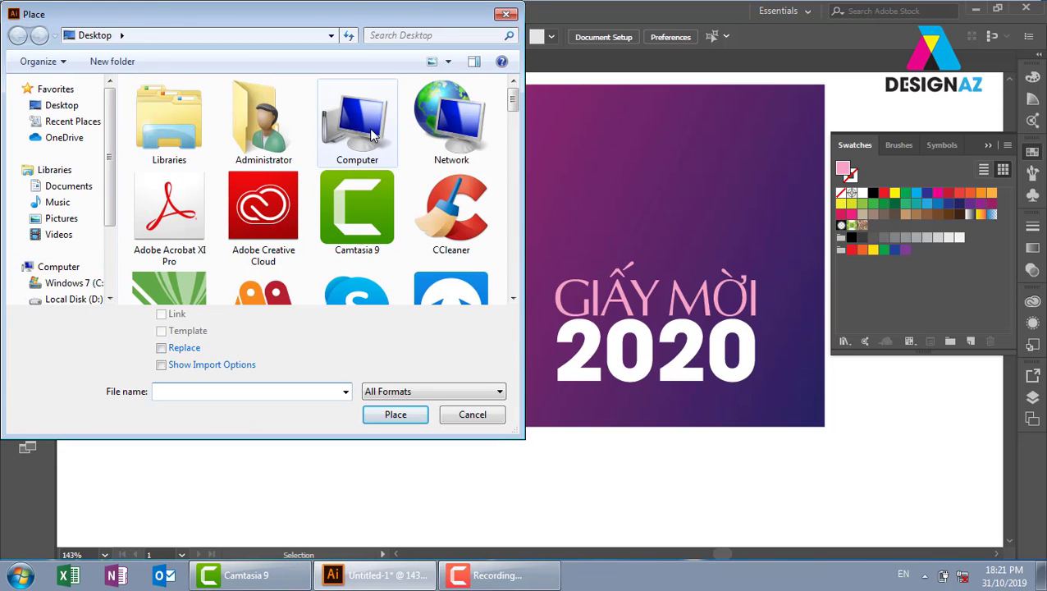
double_click(372, 133)
click(252, 215)
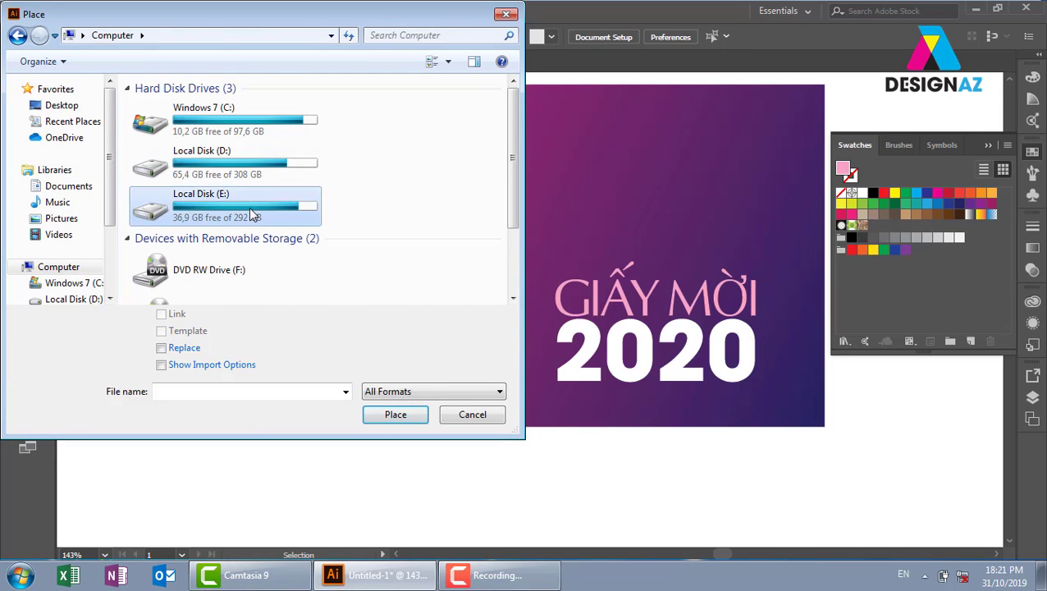
double_click(253, 215)
scroll(378, 215, down, 1)
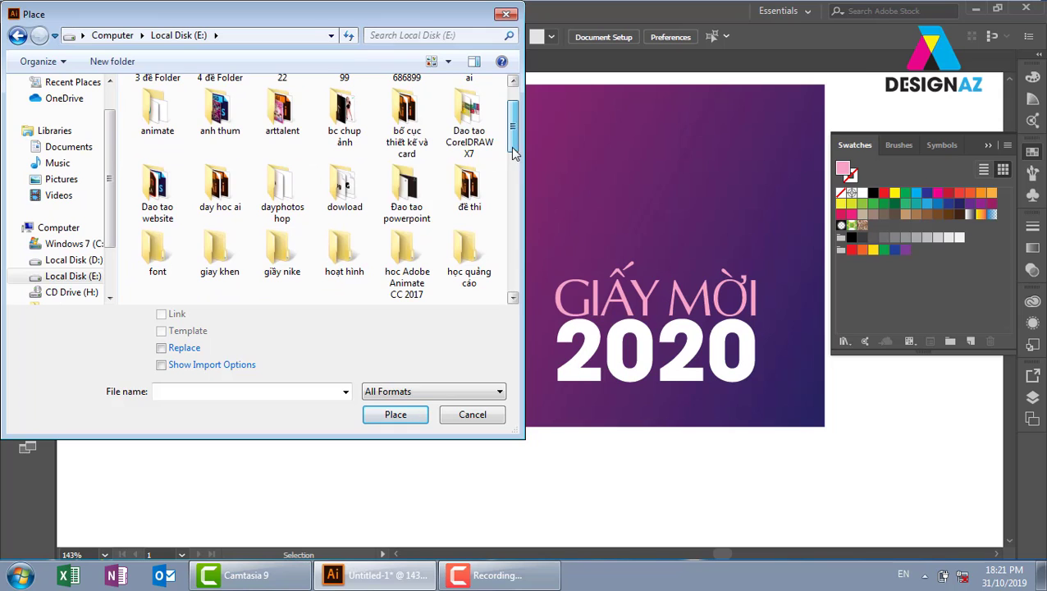
double_click(403, 215)
Choose the flower image from the người png folder and drag it onto the banner
double_click(187, 226)
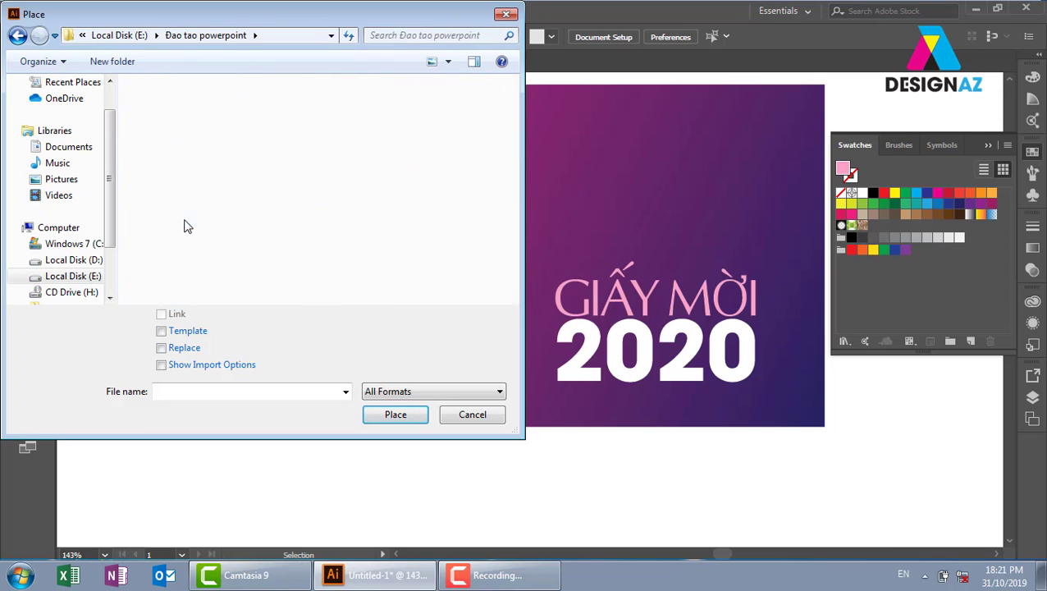
double_click(179, 123)
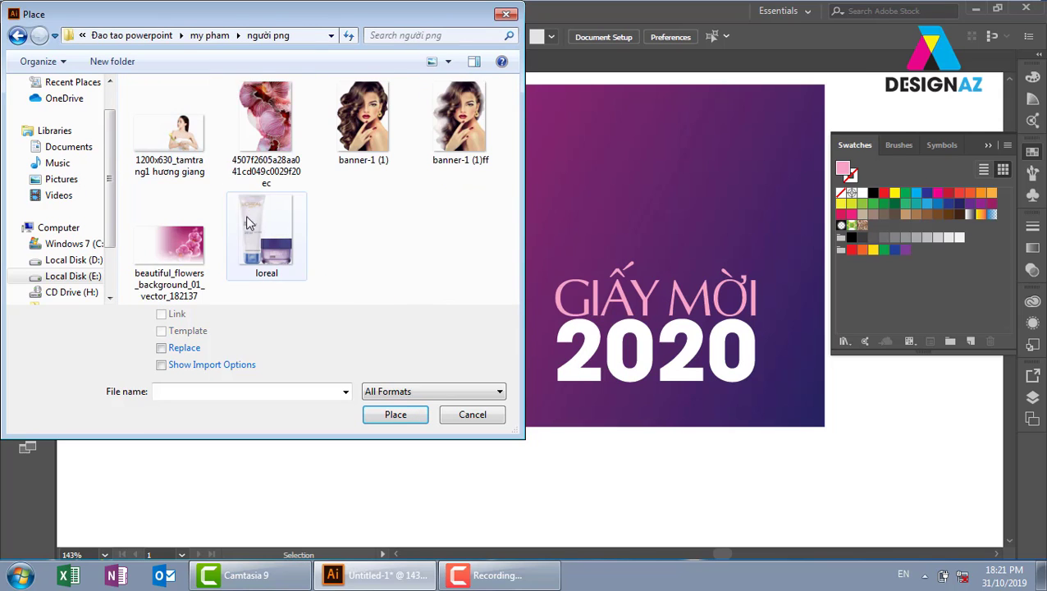
click(279, 123)
click(394, 415)
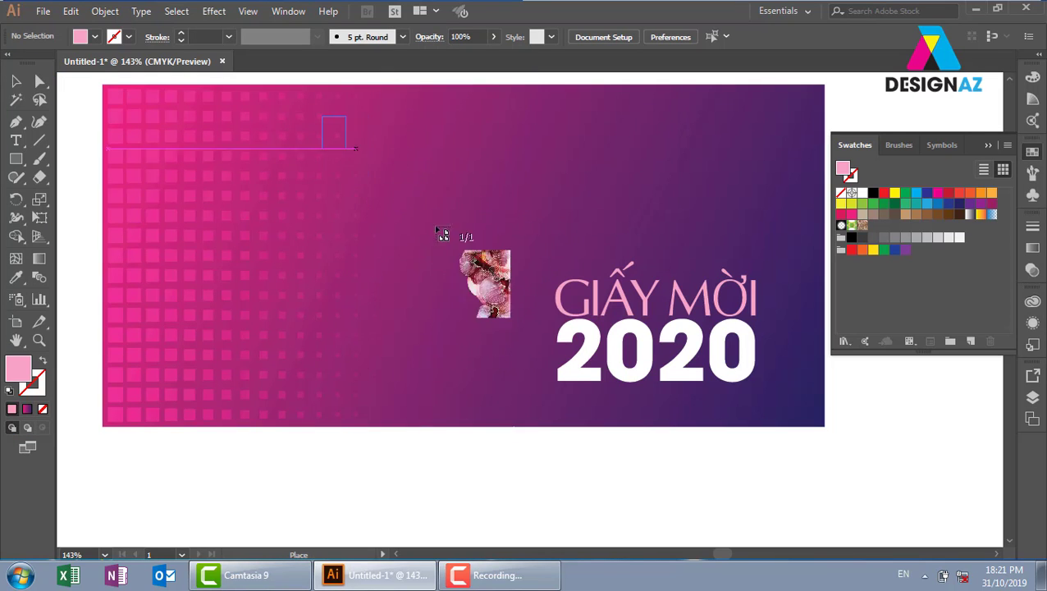
drag(320, 117, 638, 425)
Enlarge the flower image and move it over the banner's right side
drag(552, 116, 585, 85)
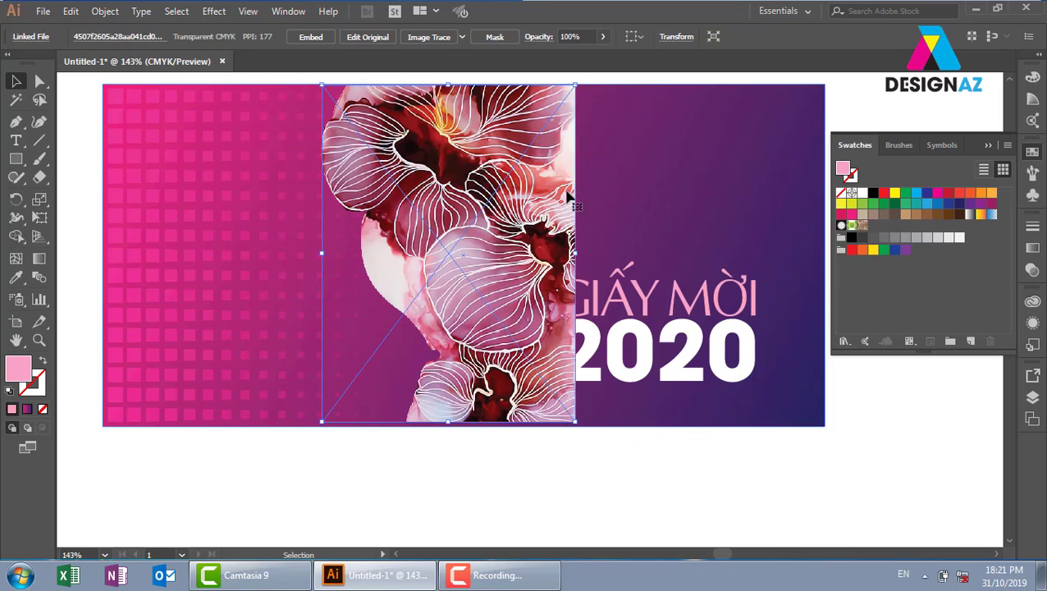
drag(443, 236, 697, 242)
drag(570, 423, 561, 428)
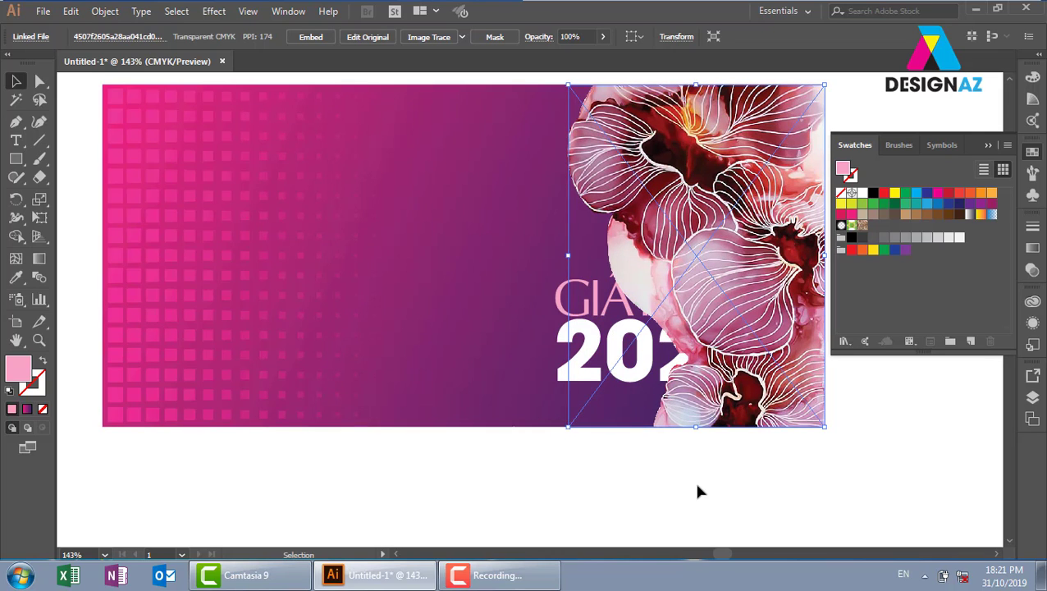
click(696, 490)
Set the flower image's Transparency blend mode to Overlay
click(753, 258)
click(1032, 269)
click(895, 244)
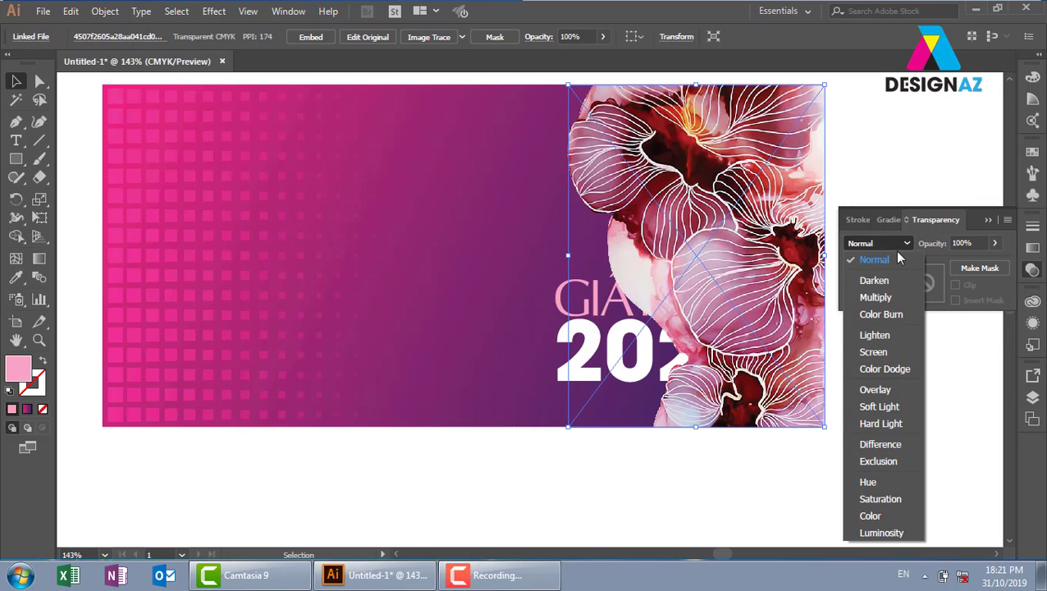
click(878, 390)
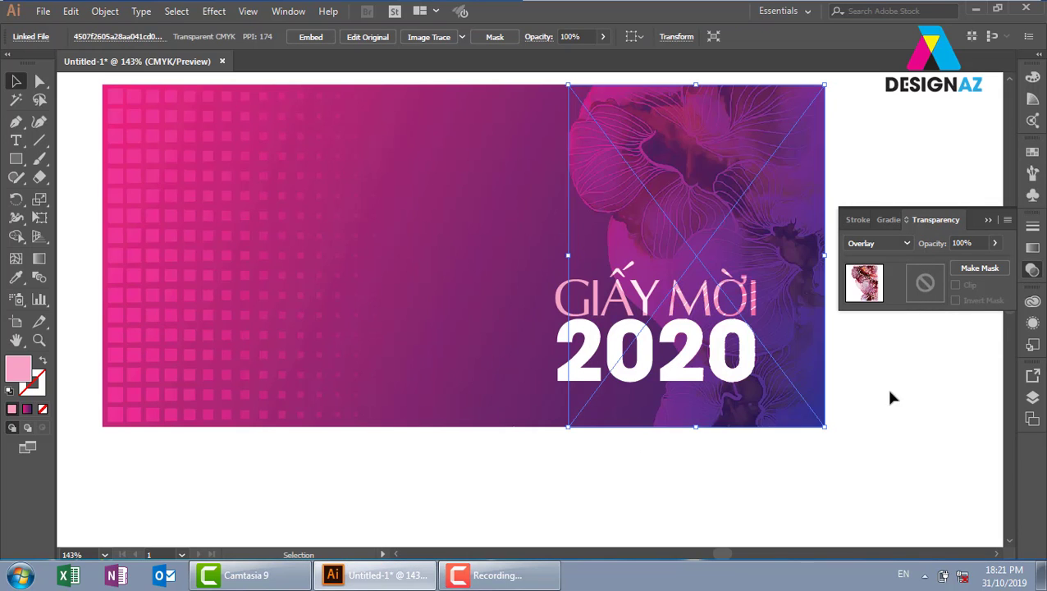
click(893, 165)
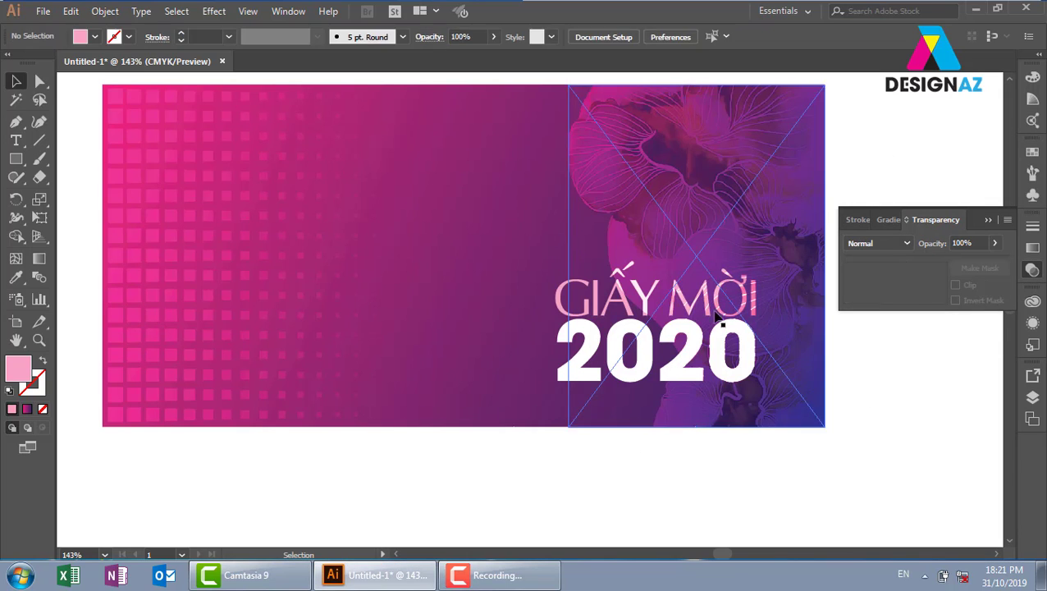
Select the GIẤY MỜI and 2020 lines and shift them slightly left
drag(523, 466, 780, 265)
shift+click(514, 246)
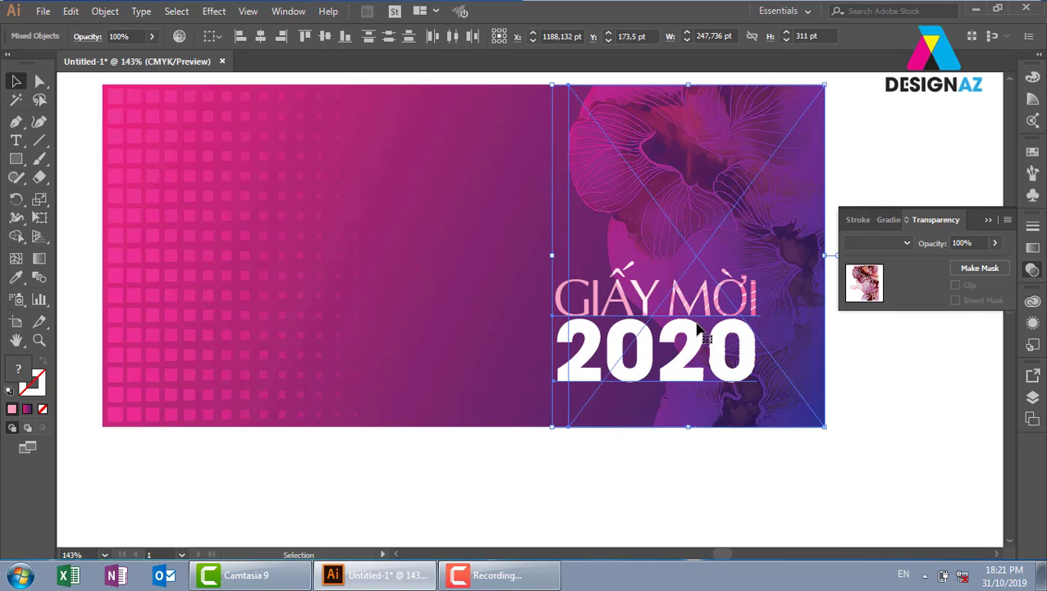
click(516, 474)
mouse_move(516, 472)
mouse_down()
mouse_move(818, 253)
mouse_move(861, 136)
mouse_up()
click(713, 308)
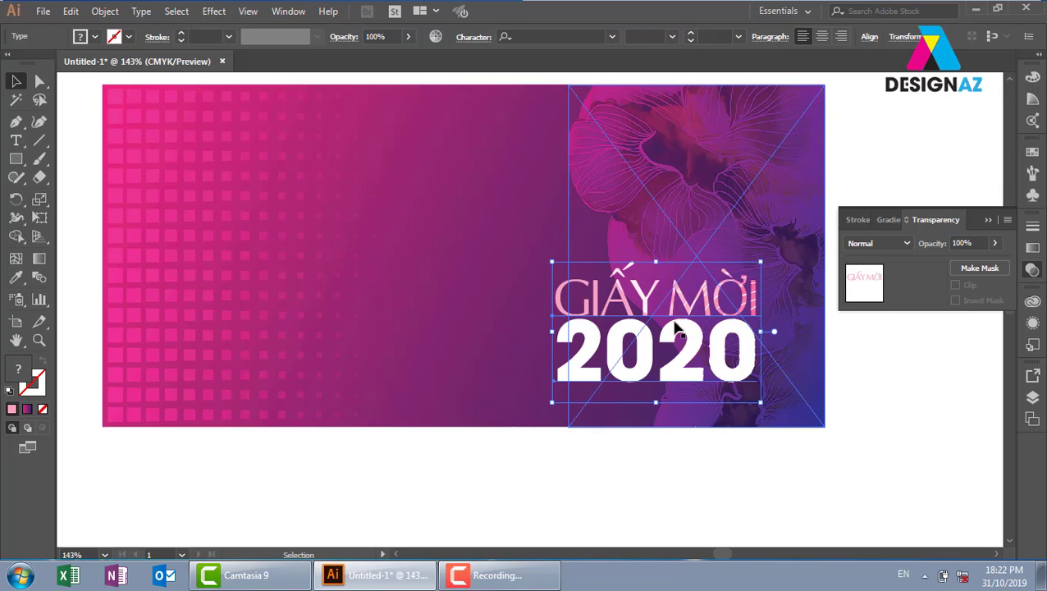
click(717, 307)
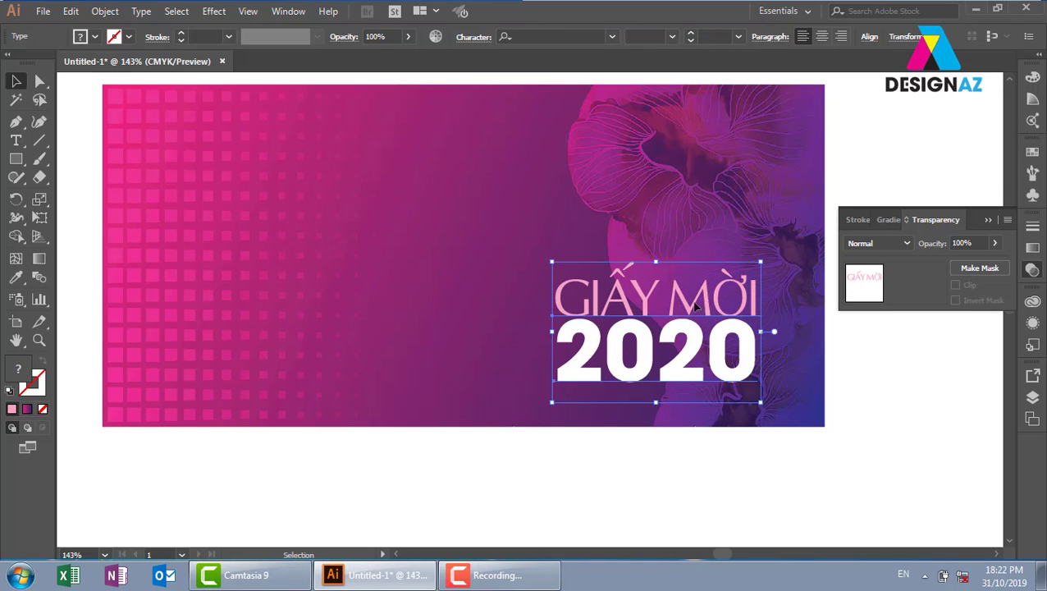
drag(711, 305, 690, 306)
click(892, 420)
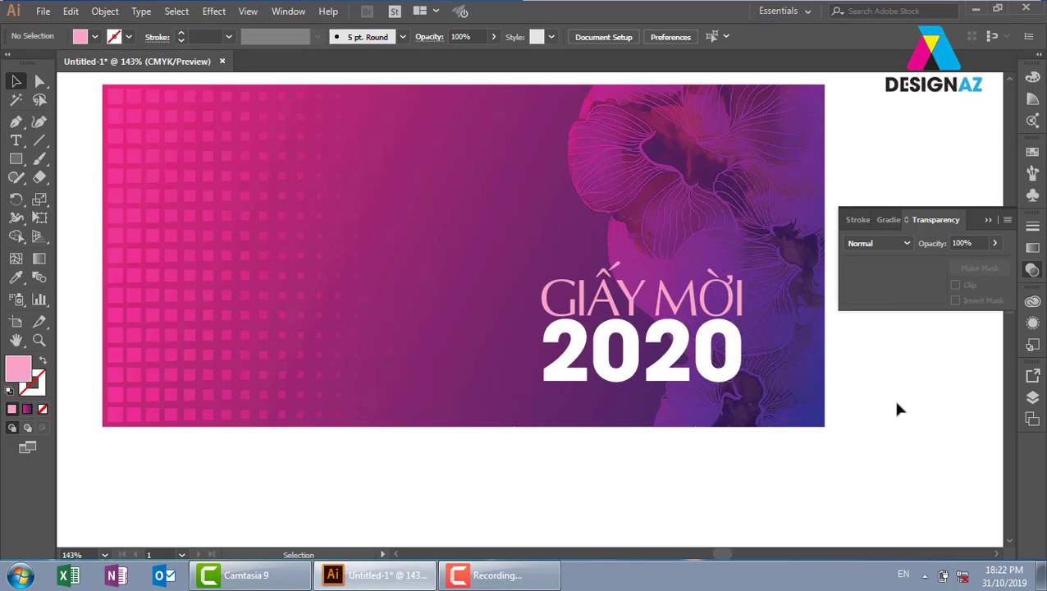
Group the GIẤY MỜI and 2020 lines with Ctrl+G
click(694, 302)
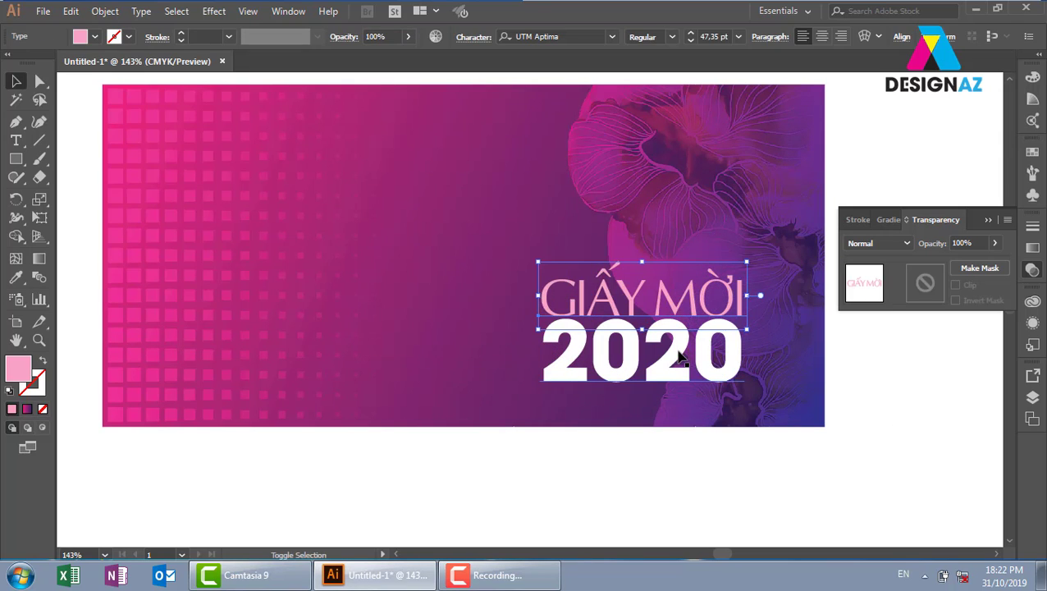
shift+click(689, 354)
key(ctrl+g)
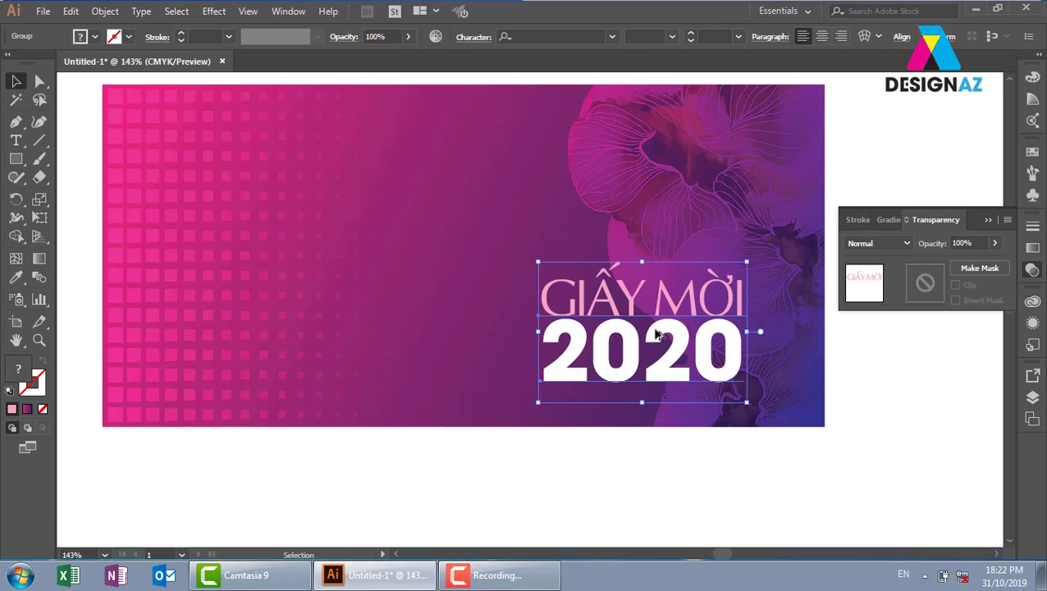
Duplicate the title up-left and fill the copy black
drag(690, 354, 536, 257)
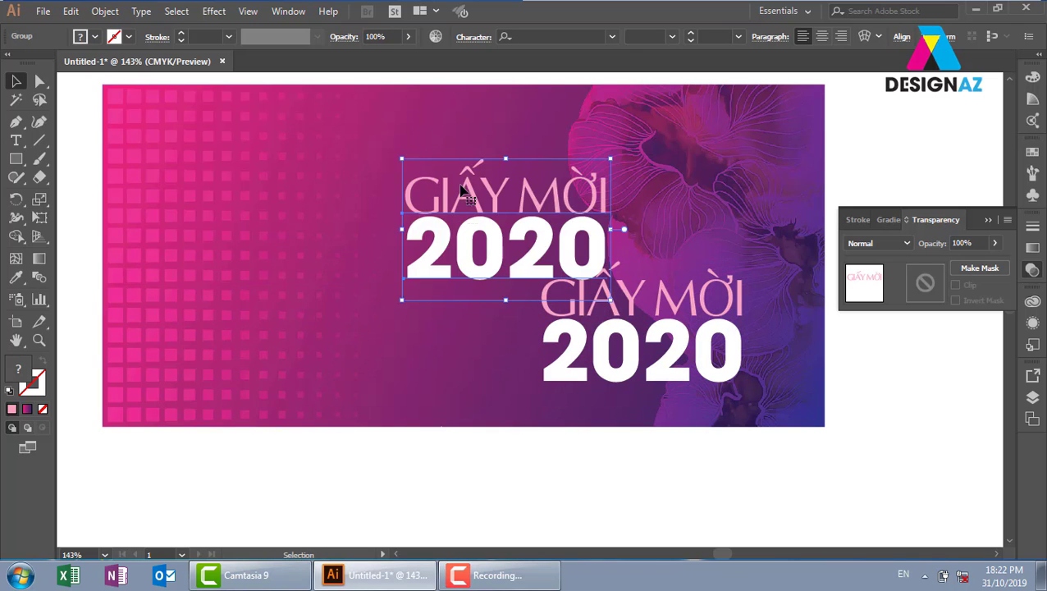
drag(496, 220, 402, 191)
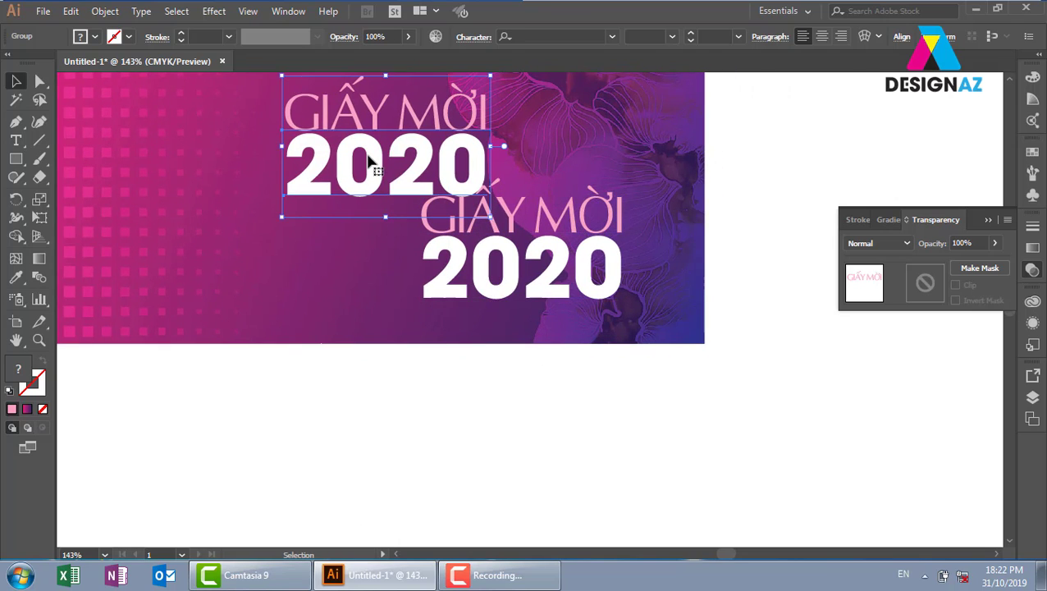
key(ctrl+z)
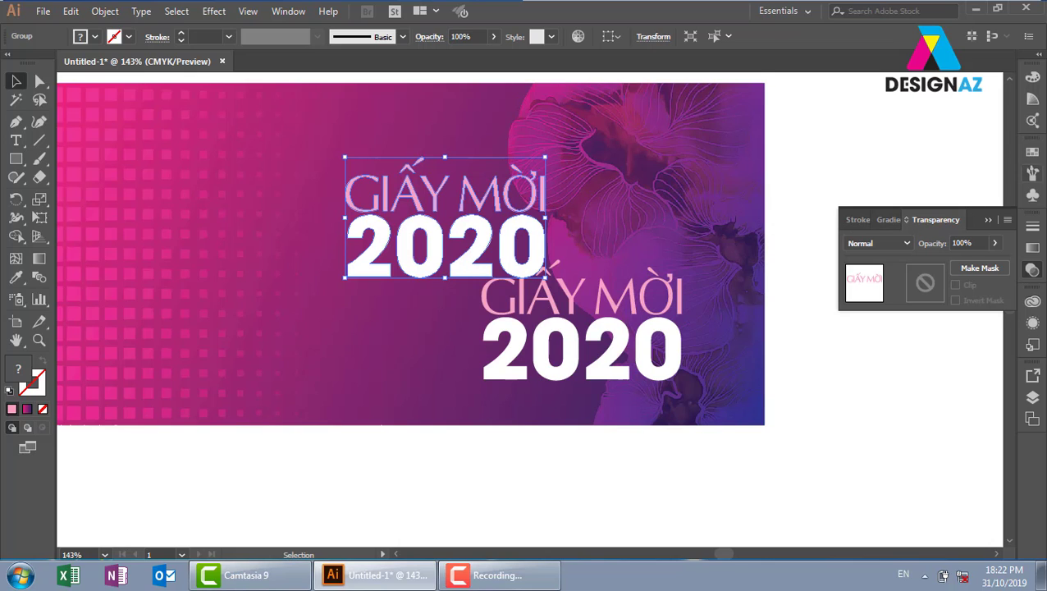
click(1032, 152)
click(873, 194)
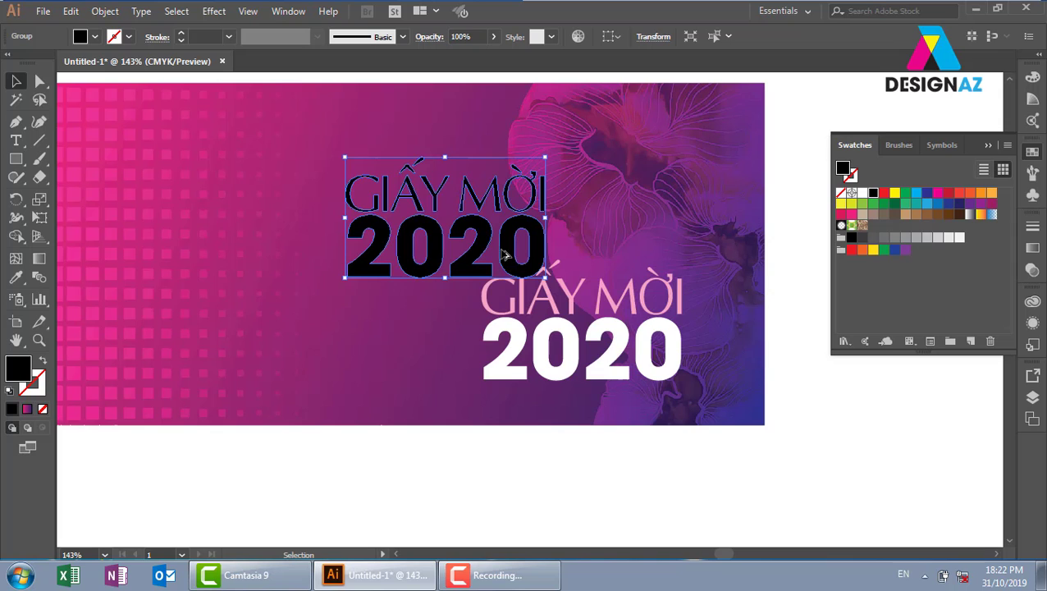
Make a second offset black copy at 0% opacity and blend both copies with Ctrl+Alt+B
drag(504, 254, 479, 239)
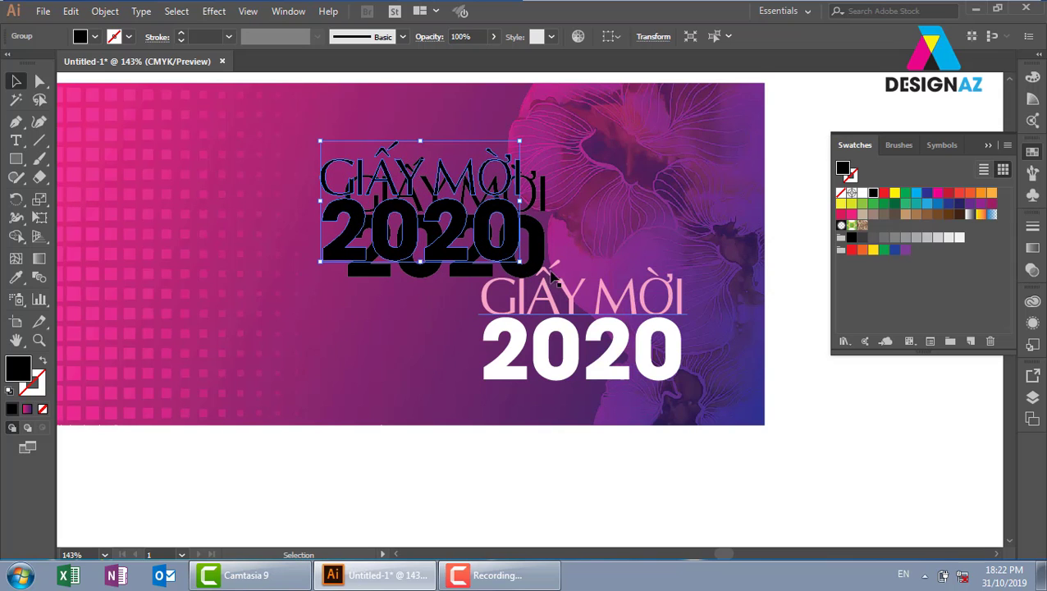
drag(474, 168, 500, 183)
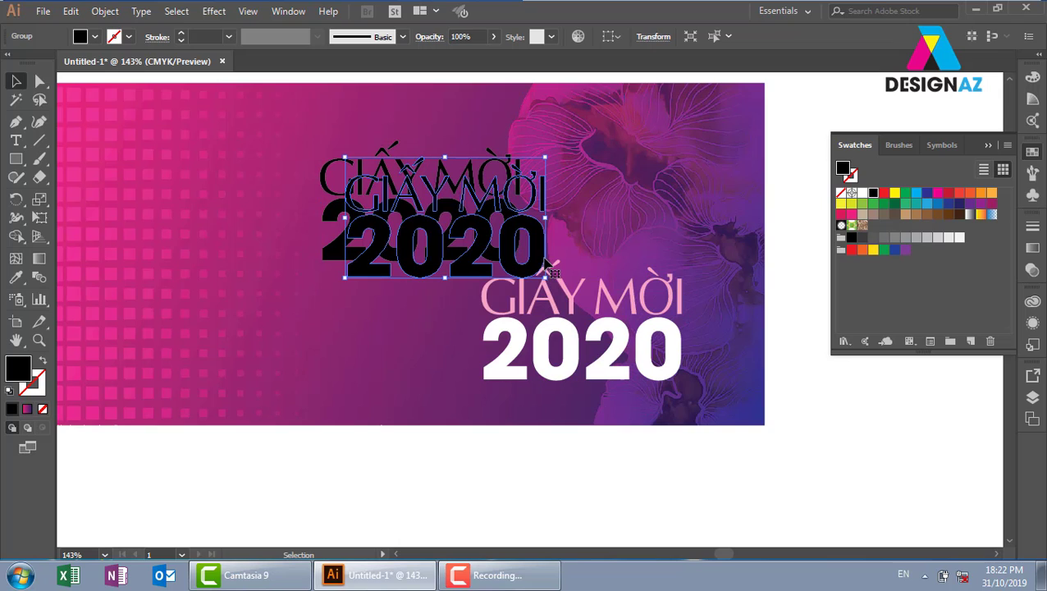
click(476, 36)
text(0)
key(Return)
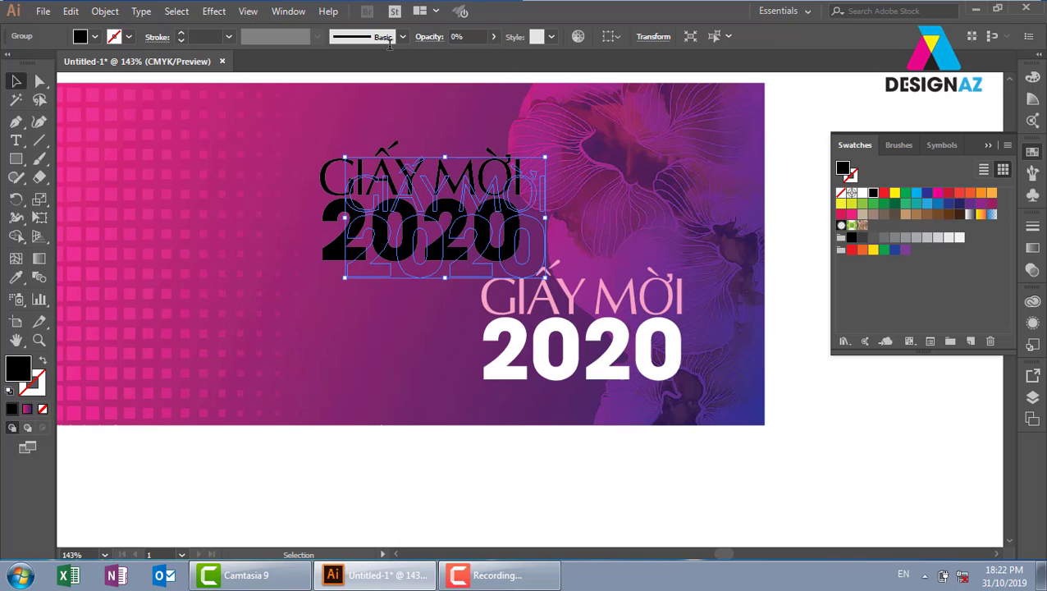
shift+click(397, 249)
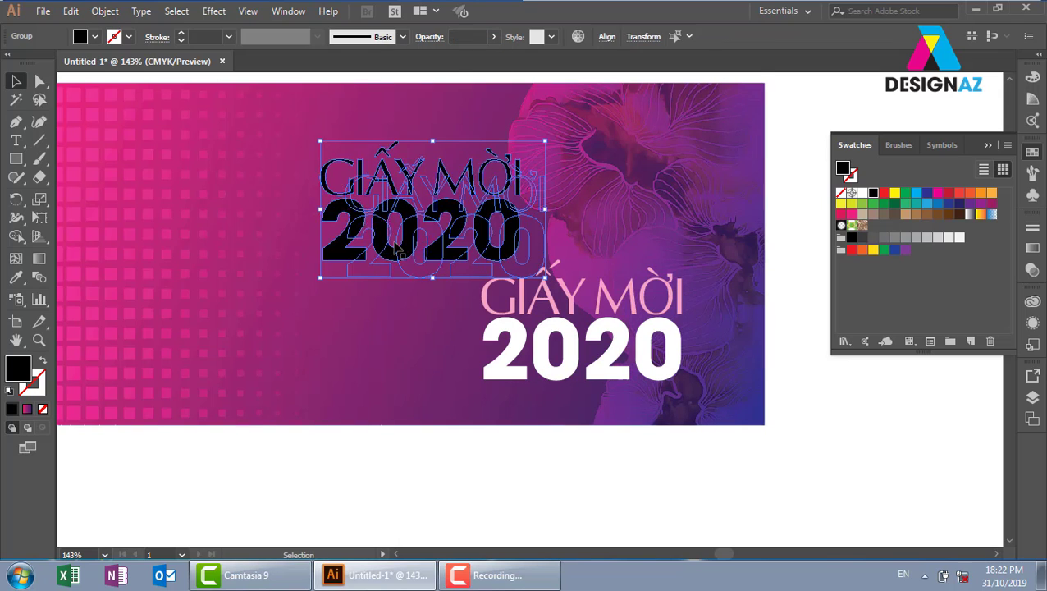
key(ctrl+alt+b)
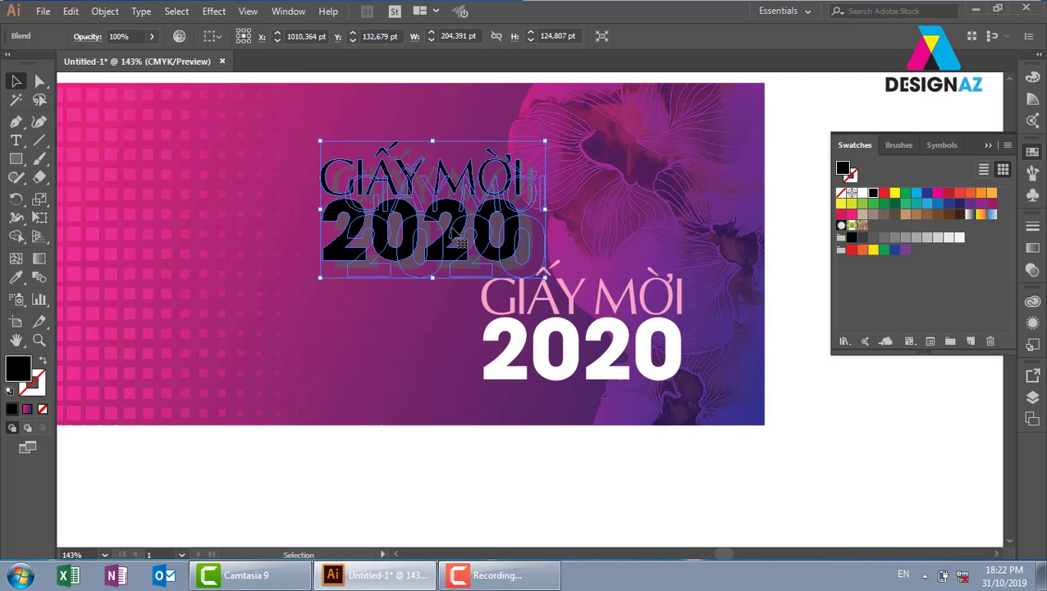
Move the title blend onto empty canvas, zoom in and select it
mouse_move(453, 236)
mouse_down()
mouse_move(458, 374)
mouse_move(538, 507)
mouse_up()
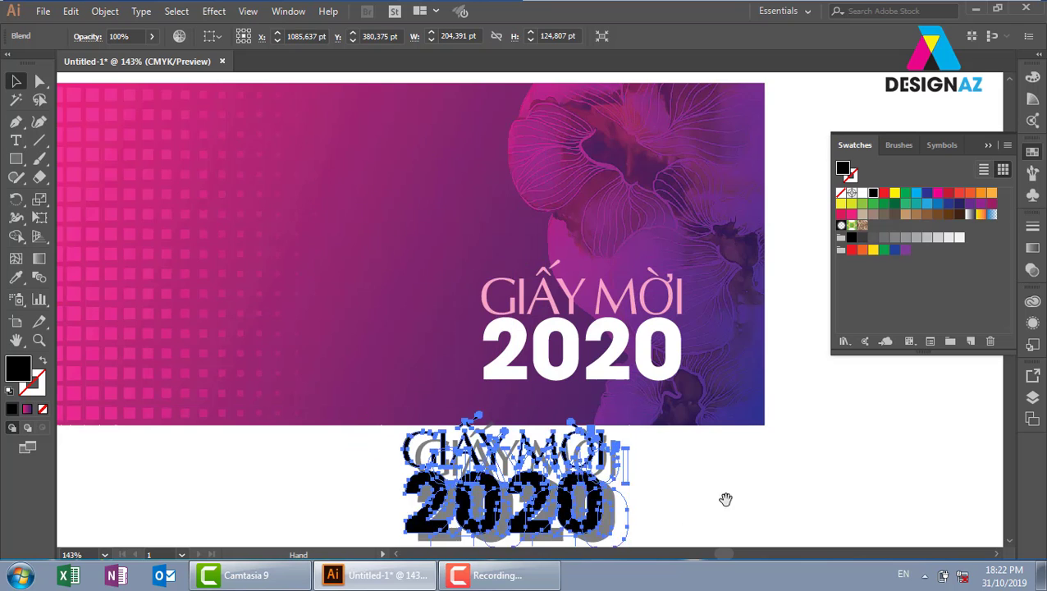
drag(725, 497, 605, 251)
drag(452, 282, 550, 320)
click(659, 346)
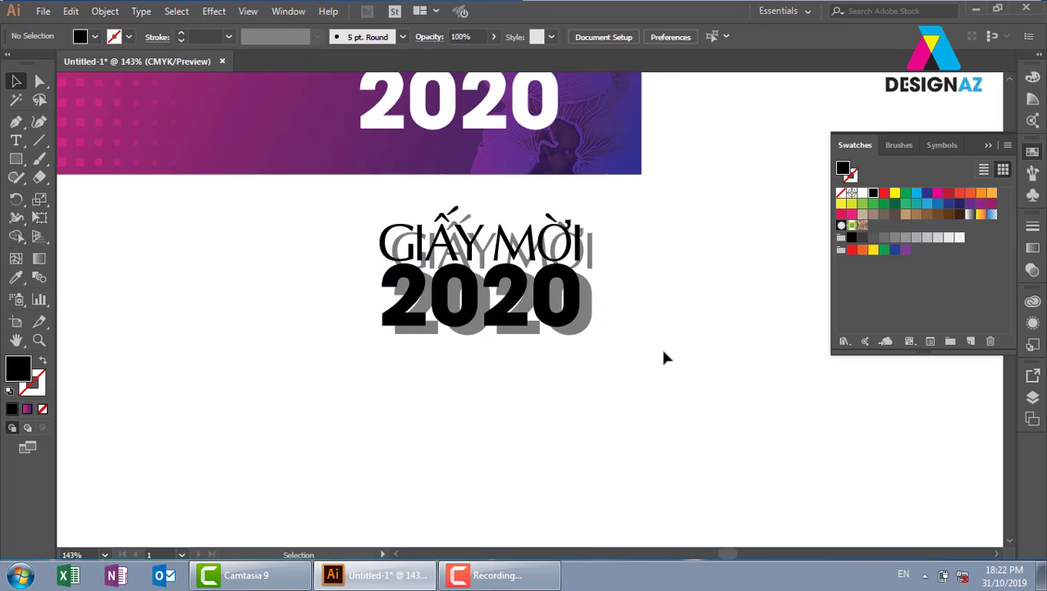
key(z)
drag(320, 197, 750, 402)
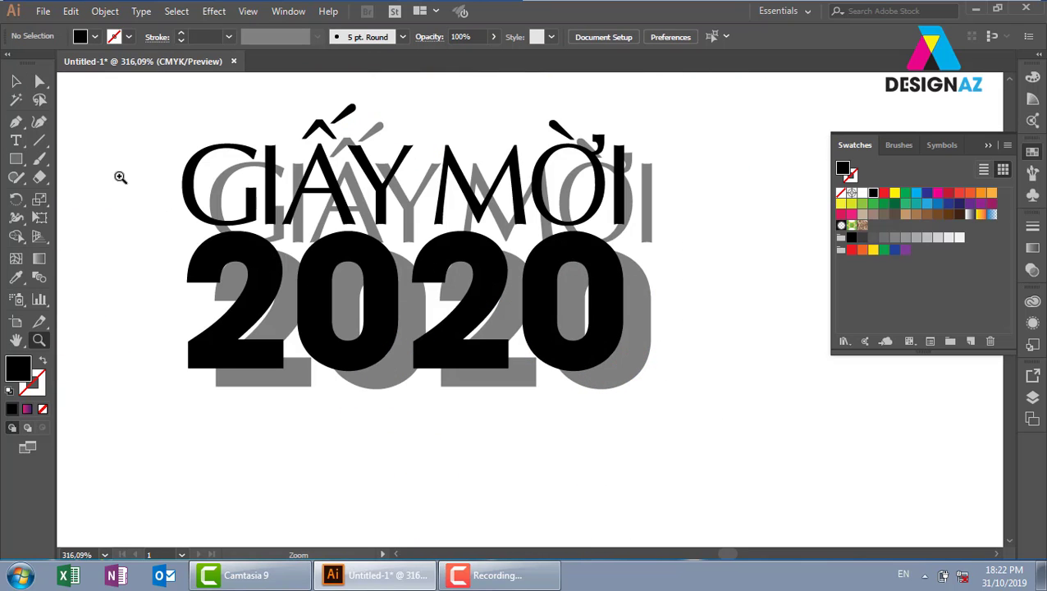
key(v)
click(415, 218)
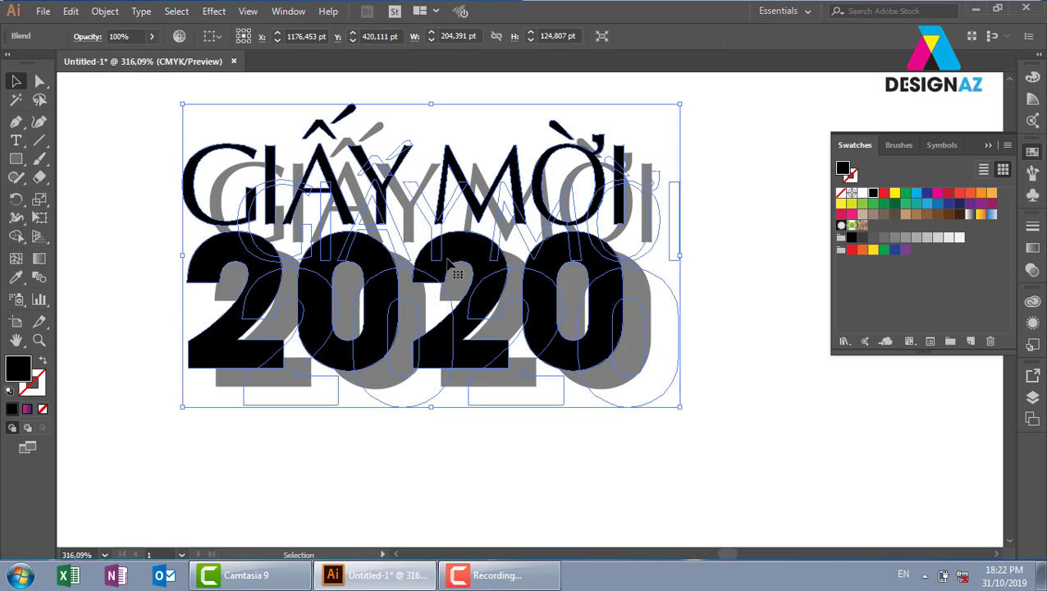
Set the blend options to Specified Steps 28 with preview, then deselect
double_click(41, 280)
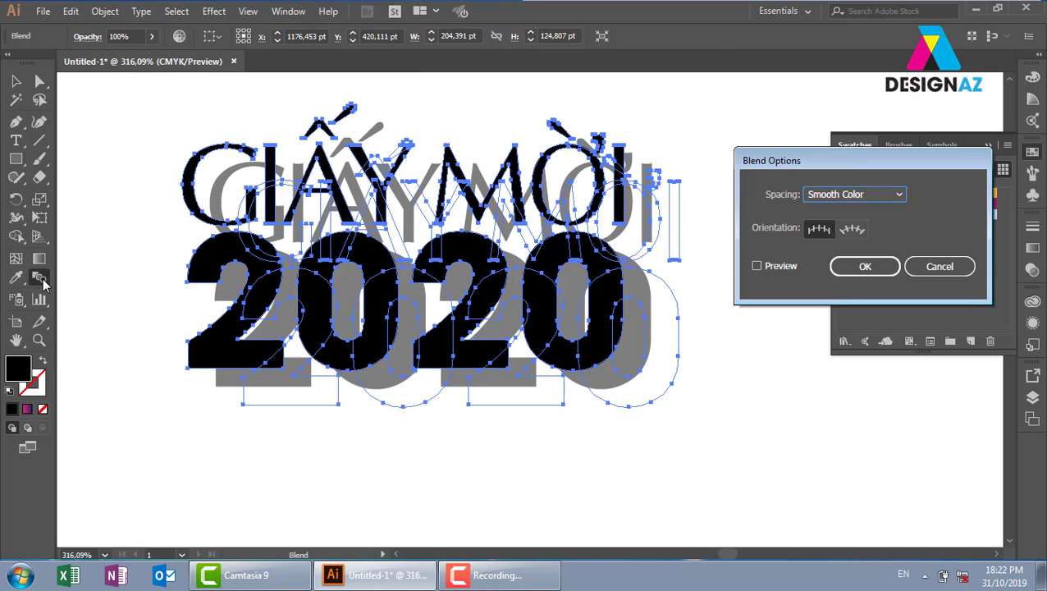
click(756, 267)
click(878, 195)
click(872, 227)
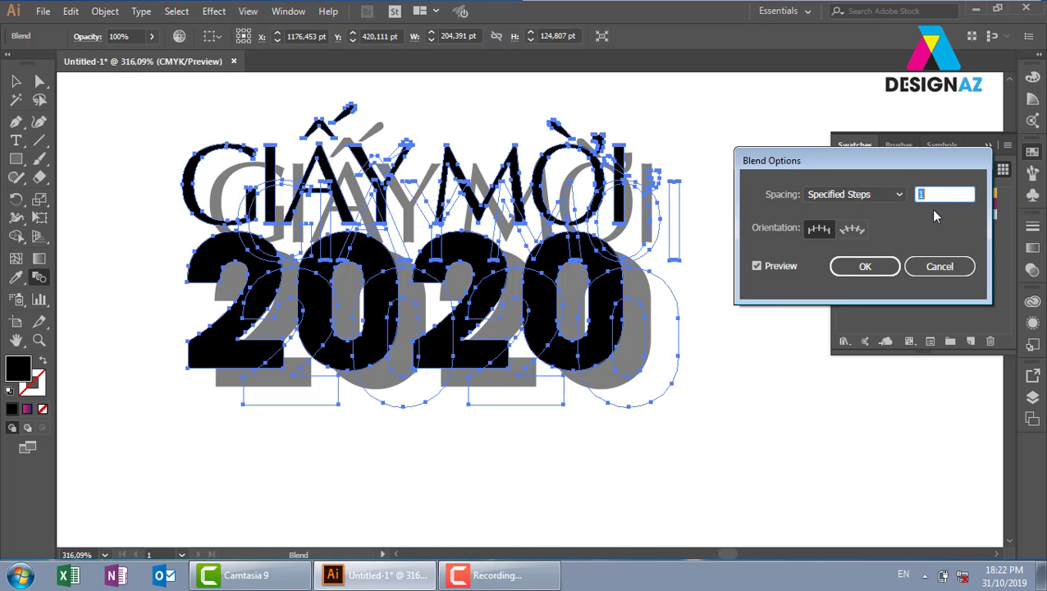
key(Up)
key(Up)
key(Up)
key(Up)
key(Up)
key(Up)
key(Up)
key(Up)
key(Up)
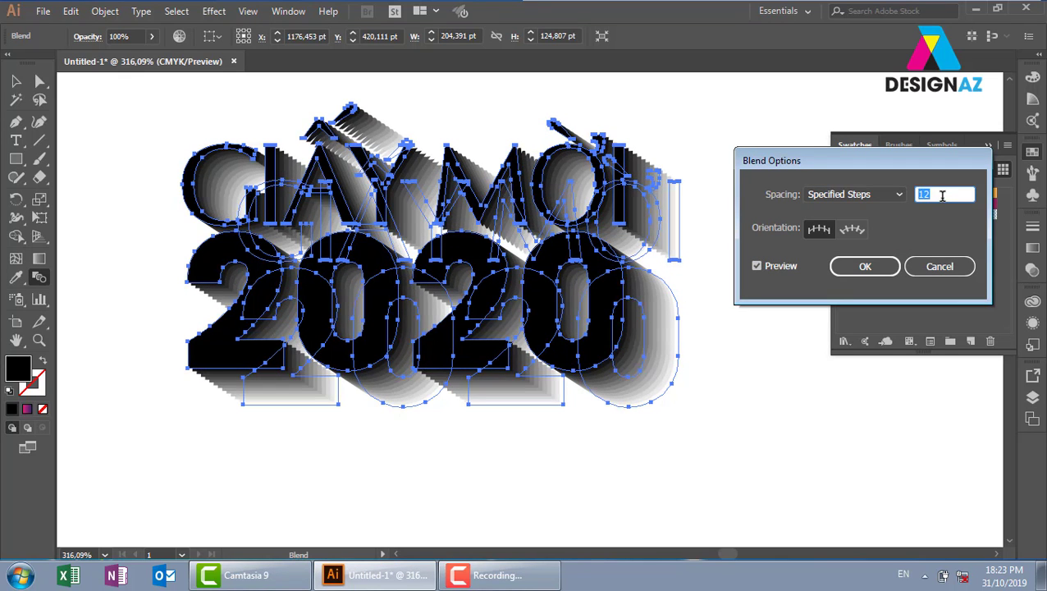
key(Up)
key(Up)
key(Up)
key(Up)
key(Up)
key(Up)
key(Up)
key(Up)
key(Up)
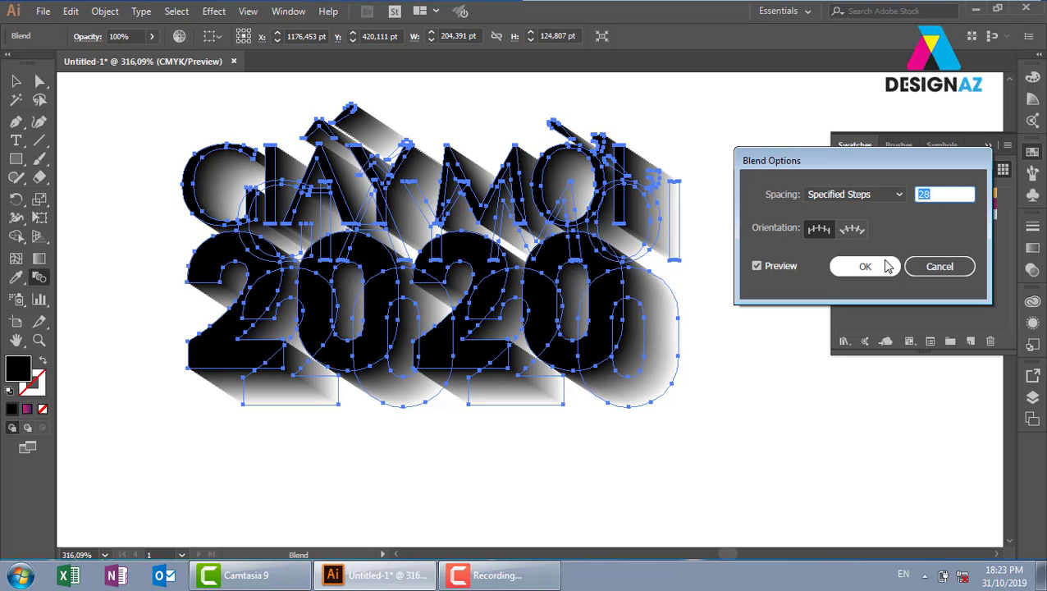
click(885, 269)
click(16, 81)
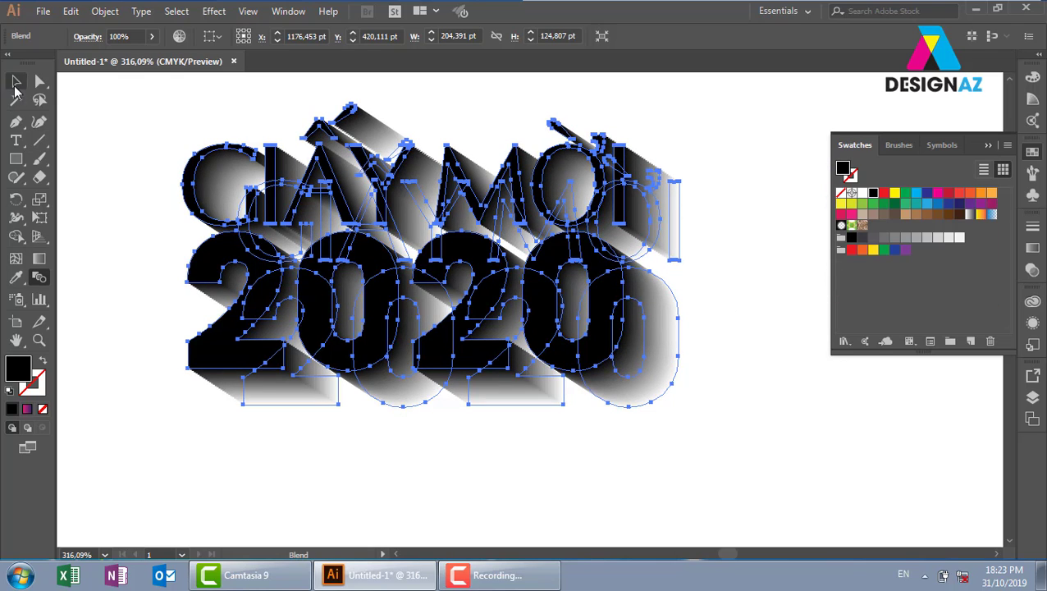
click(120, 161)
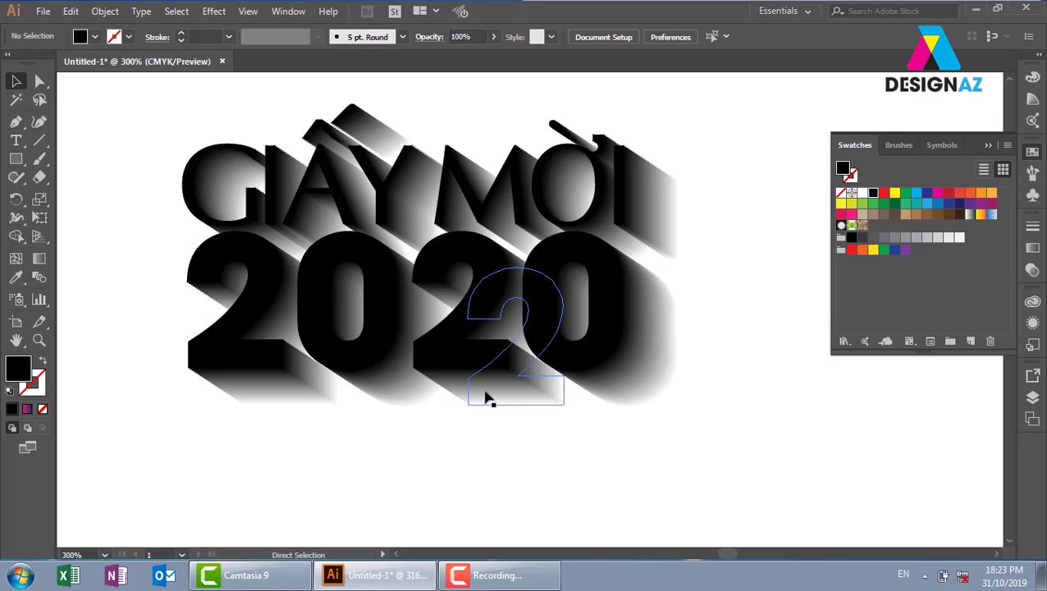
Drag the black extruded title blend onto the banner
scroll(486, 397, down, 2)
drag(535, 336, 601, 460)
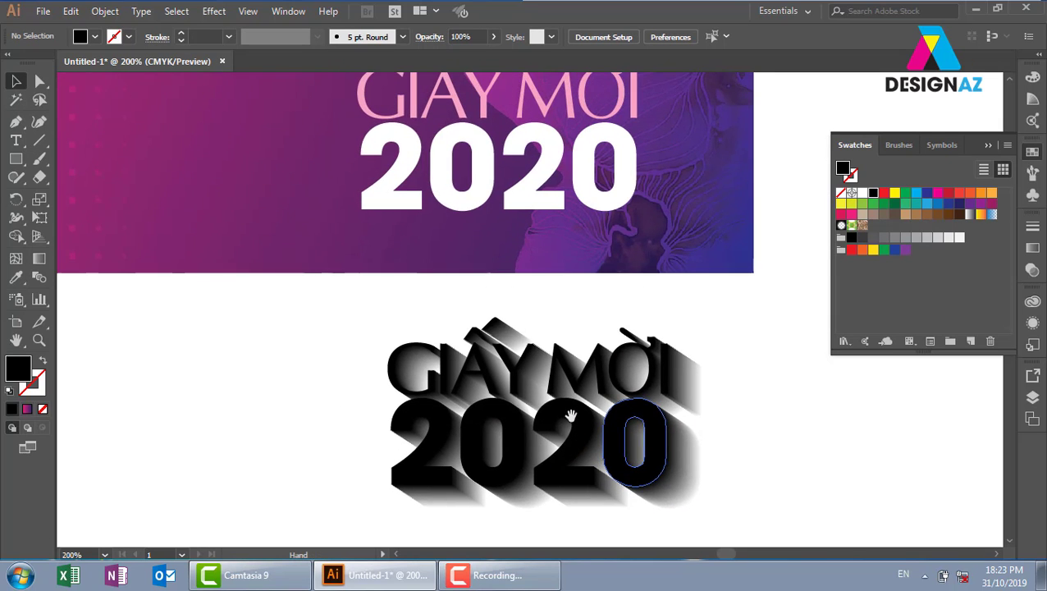
drag(566, 411, 251, 191)
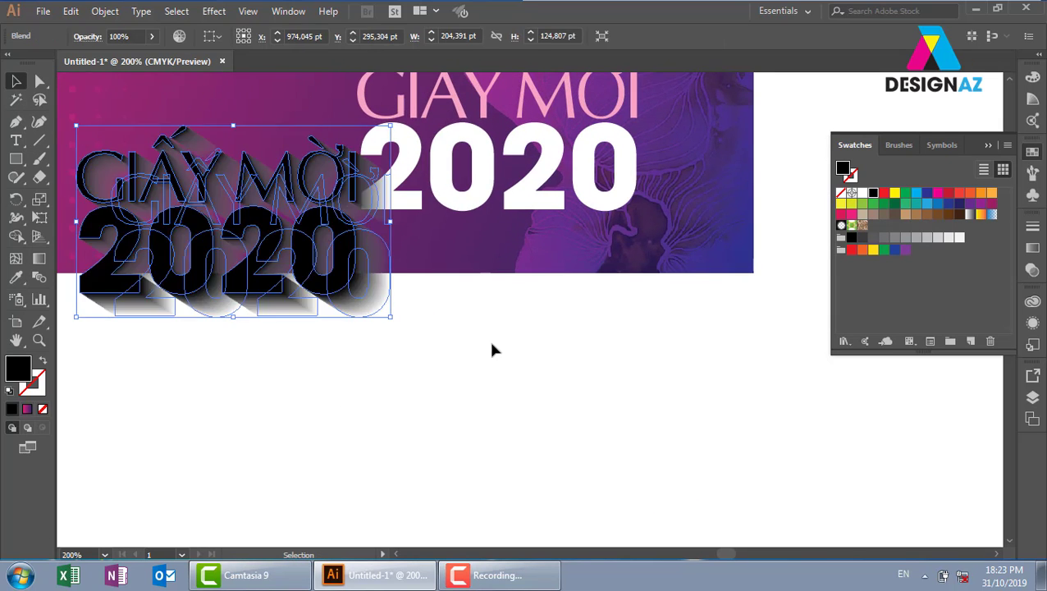
drag(405, 349, 670, 402)
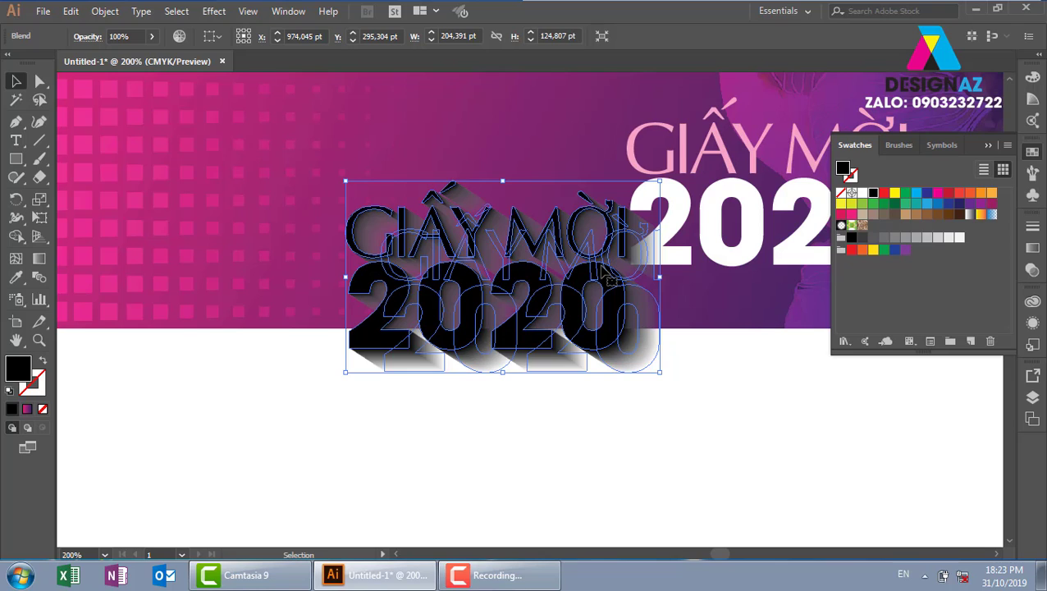
Set the extruded title's Transparency blend mode to Multiply
click(1031, 271)
click(900, 244)
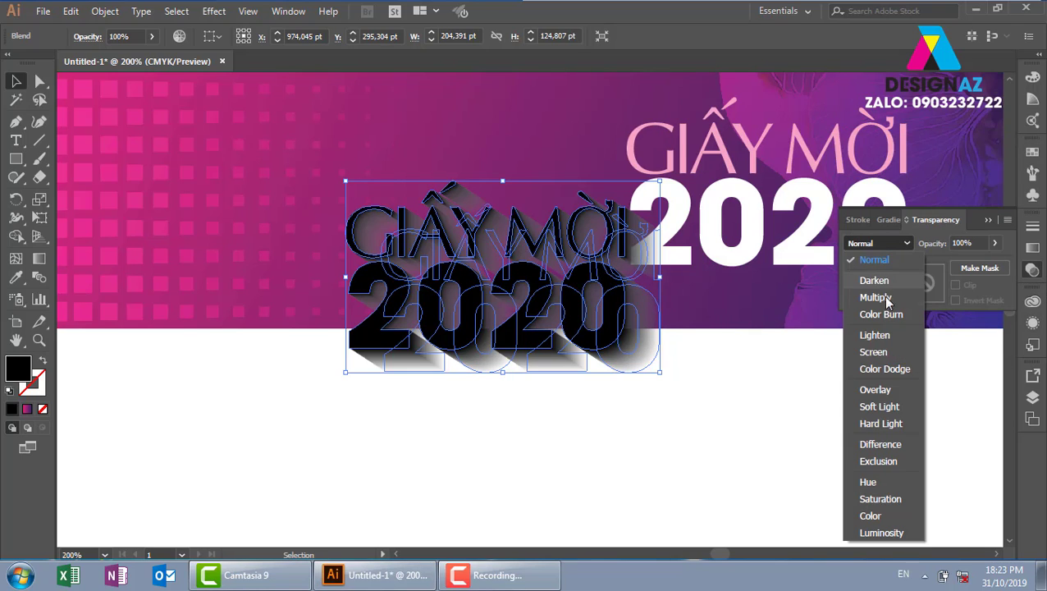
click(886, 296)
click(681, 386)
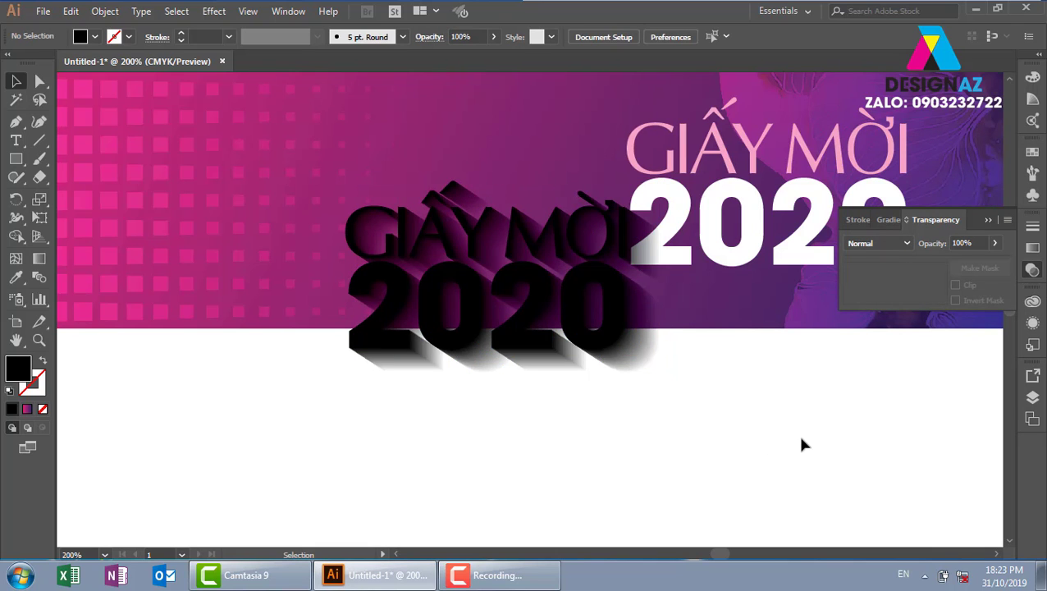
drag(851, 430, 684, 406)
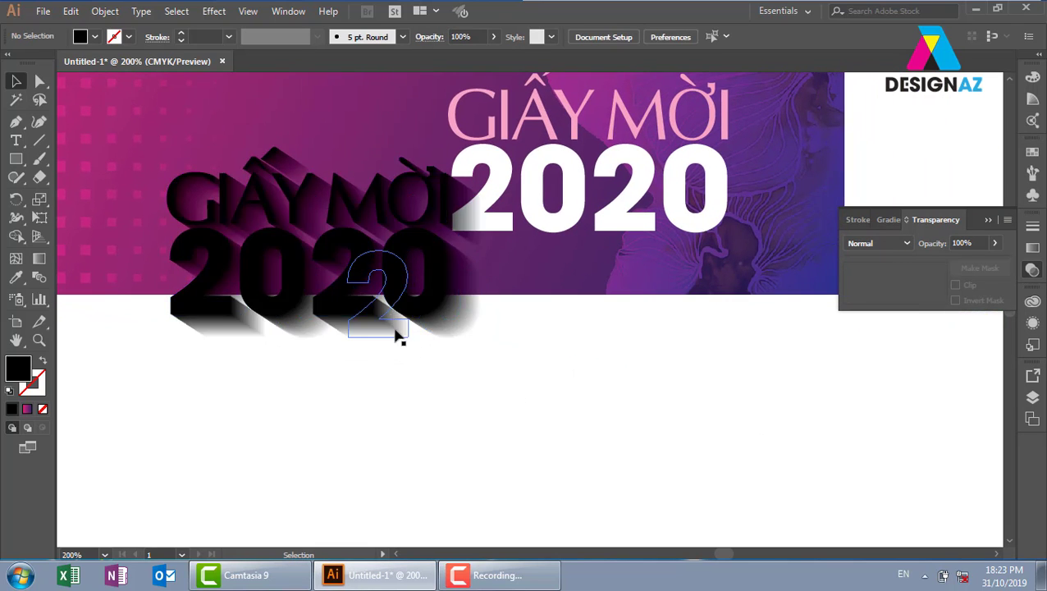
Move the shadow blend over the white title, send it backward with Ctrl+[ and nudge it into alignment
drag(351, 320, 402, 333)
drag(393, 295, 658, 191)
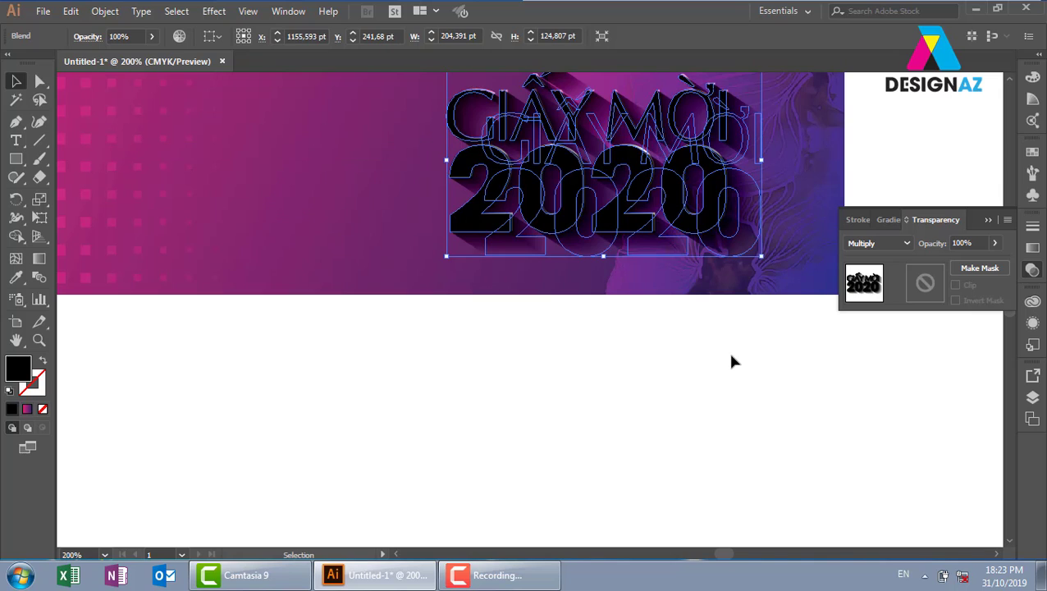
key(ctrl+[)
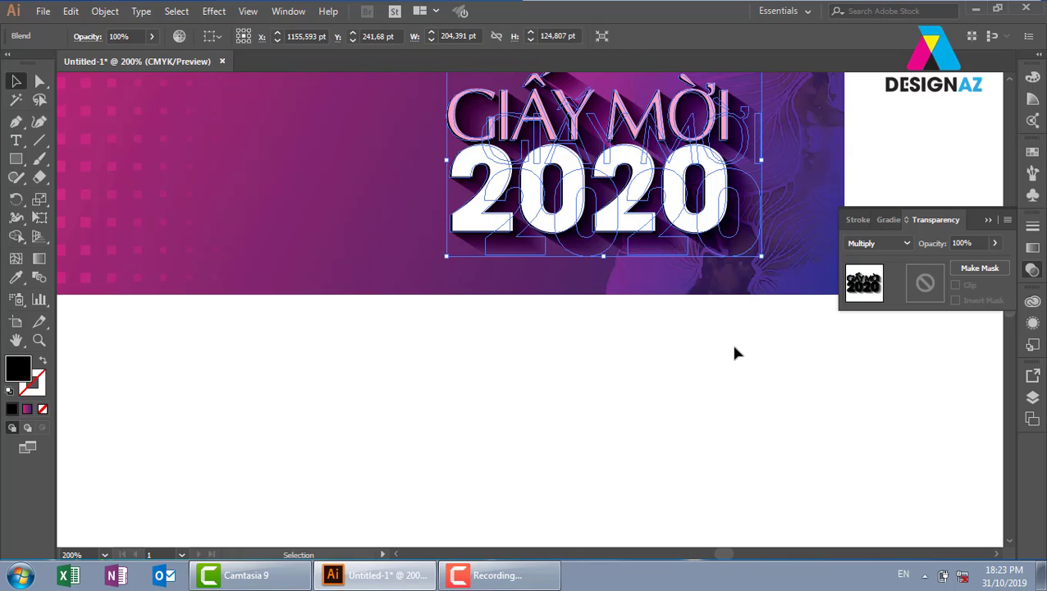
key(Right)
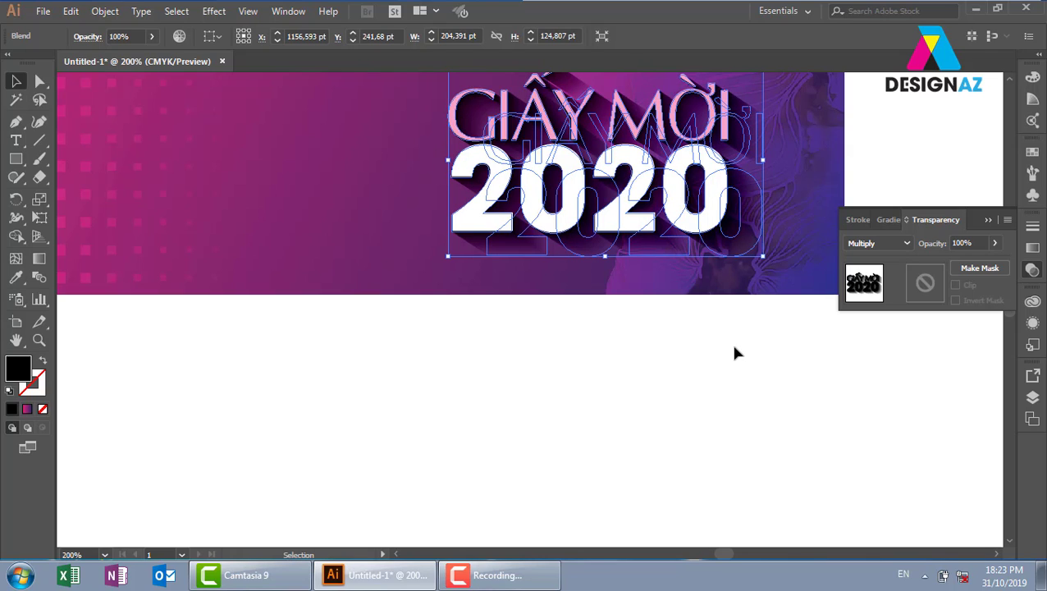
key(Right)
key(Right)
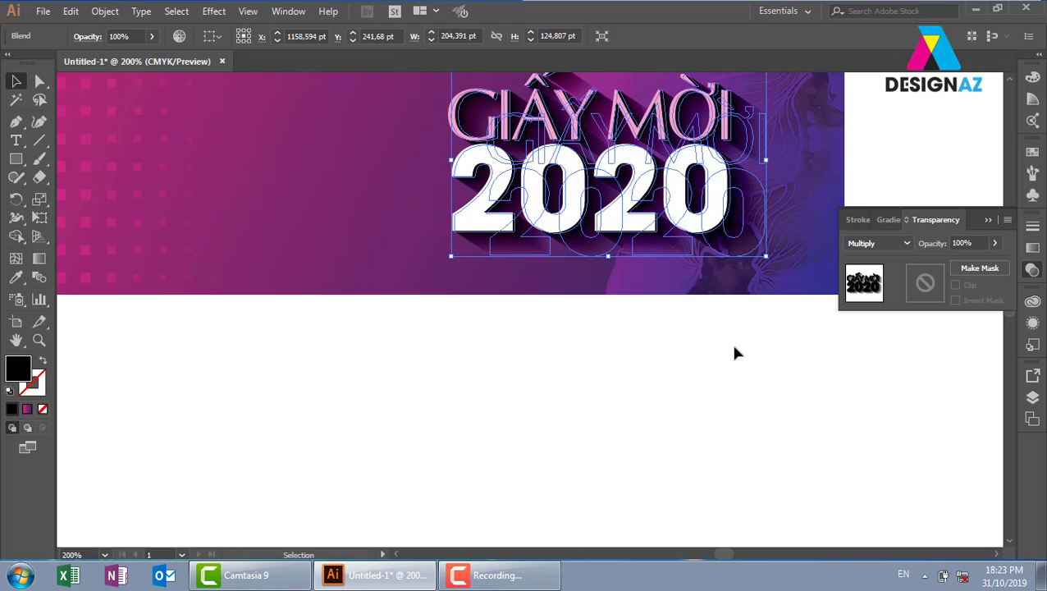
key(Right)
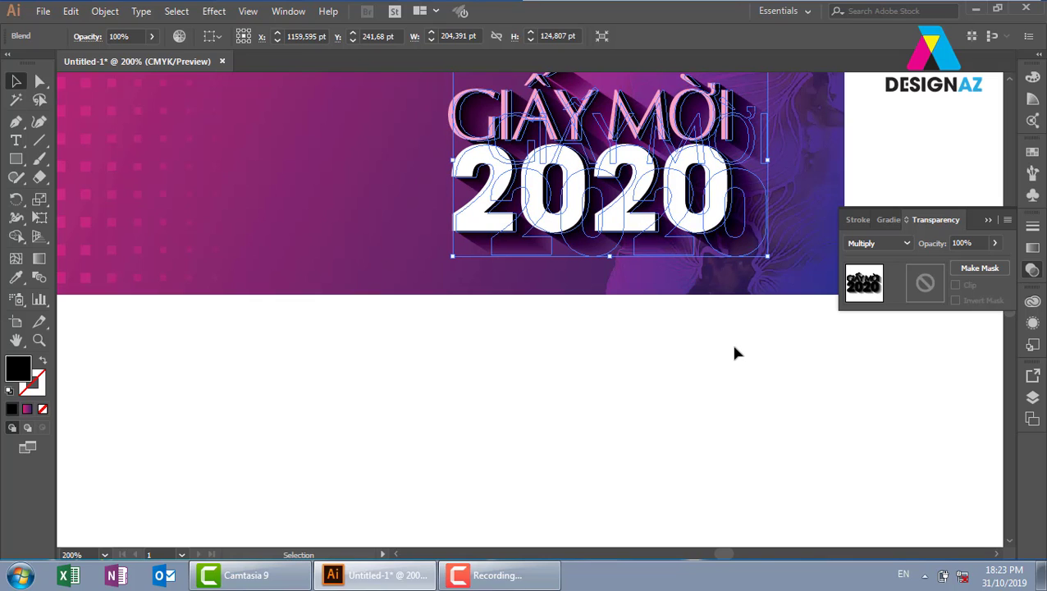
key(Left)
key(Left)
key(Up)
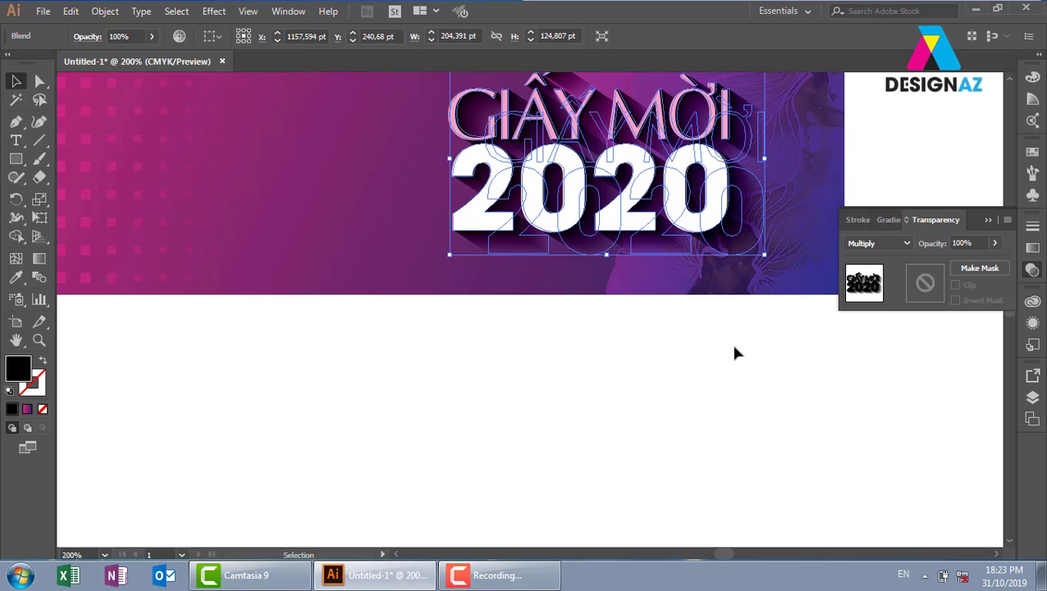
Enter isolation mode on the text blend and select its text group
click(697, 365)
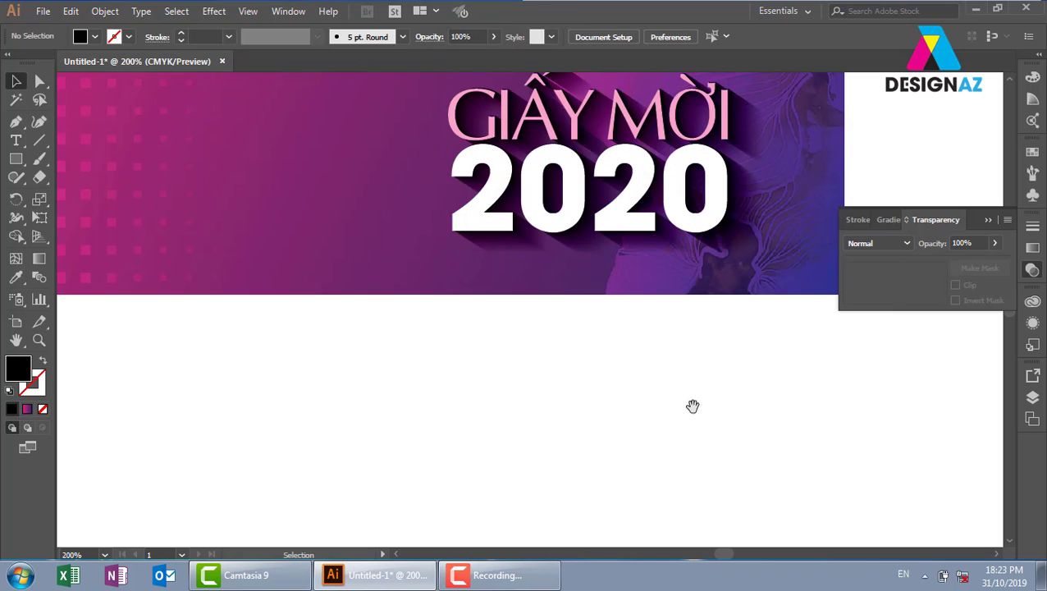
drag(690, 404, 664, 466)
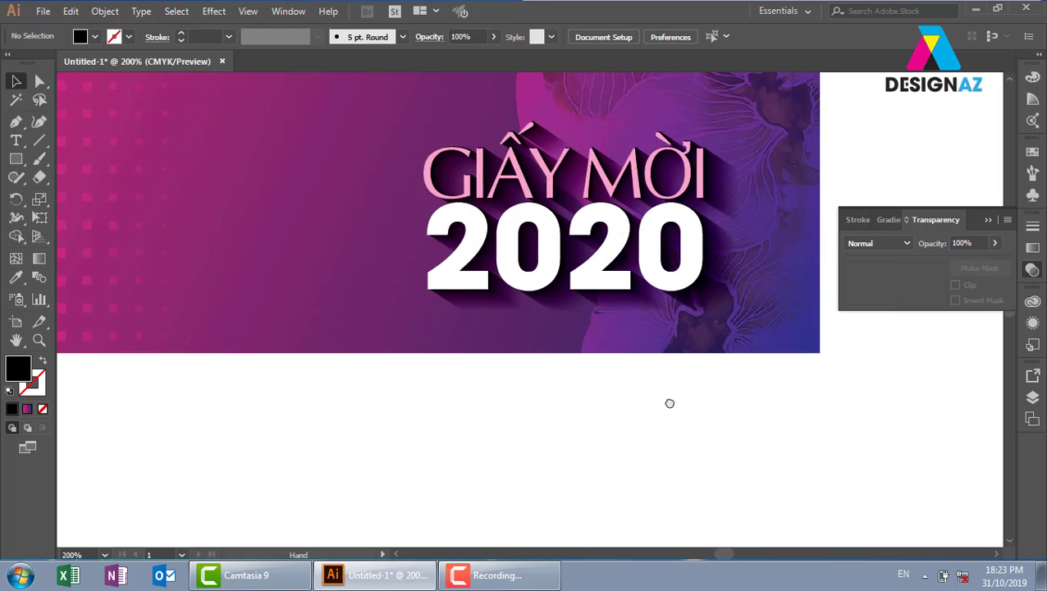
double_click(713, 305)
click(718, 312)
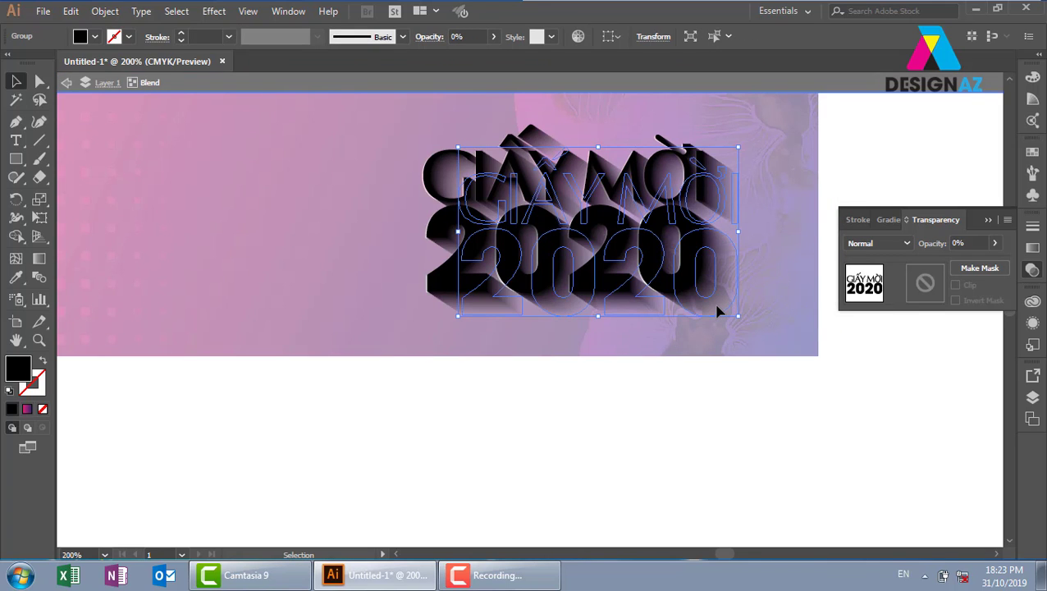
Exit isolation mode and pan over to the square blend examples
click(678, 409)
drag(306, 287, 644, 376)
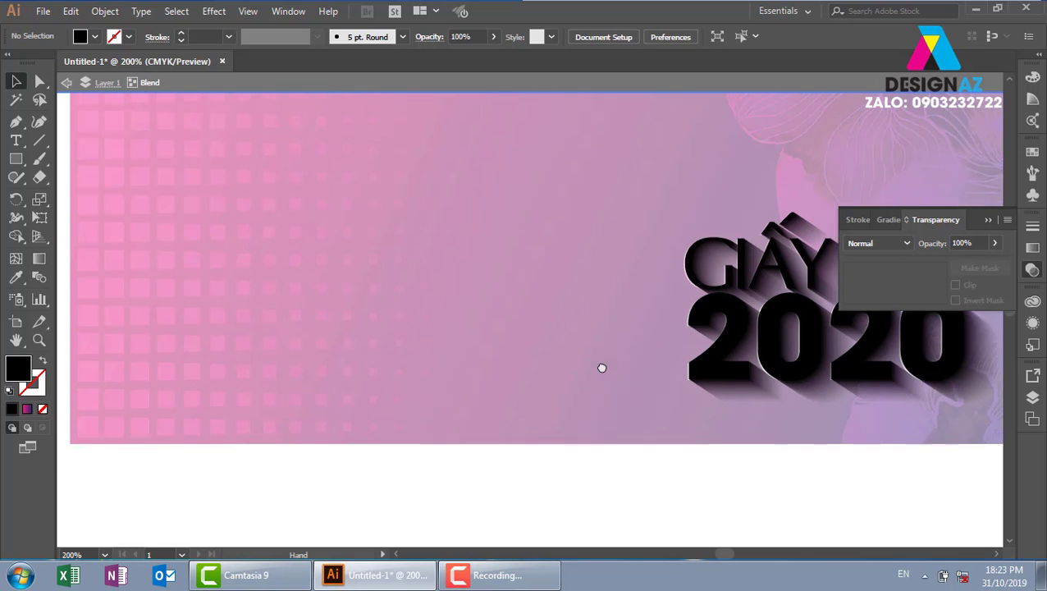
double_click(568, 495)
drag(271, 276, 647, 384)
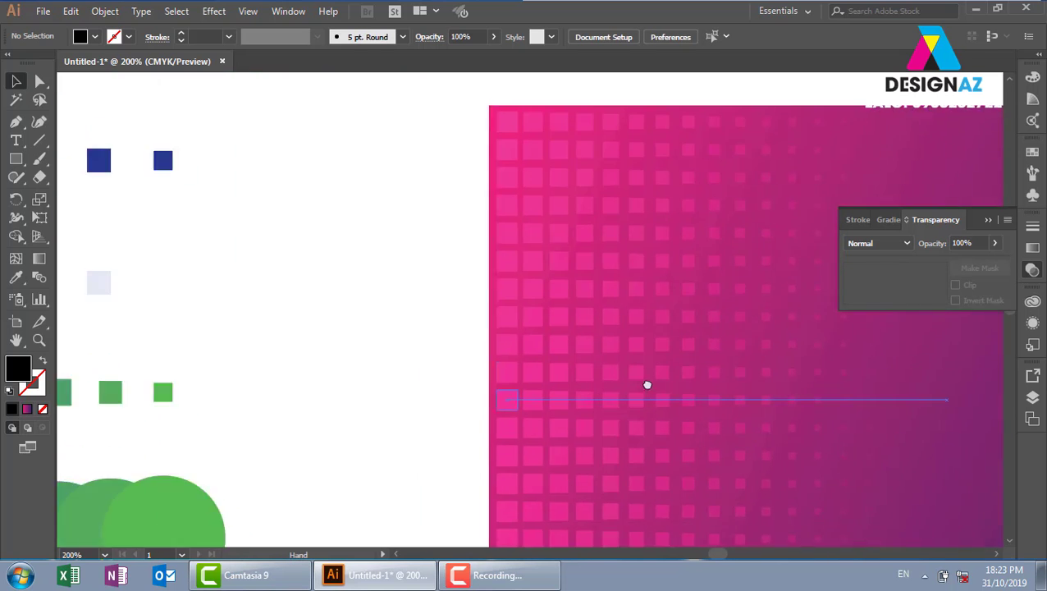
drag(253, 189, 348, 239)
Inside the blue square blend, move the largest square, then undo the move
click(472, 198)
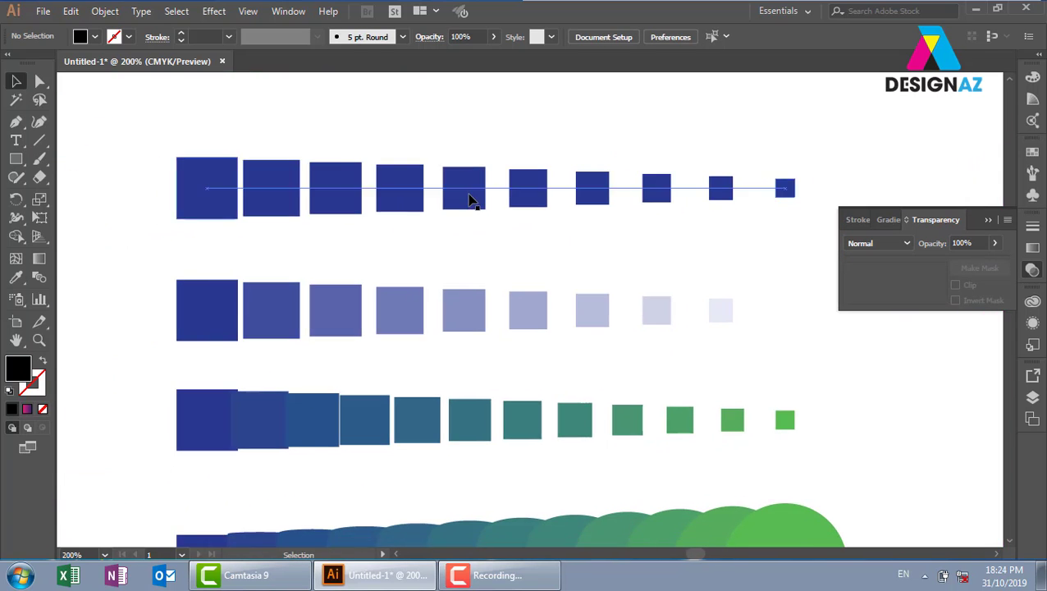
double_click(222, 211)
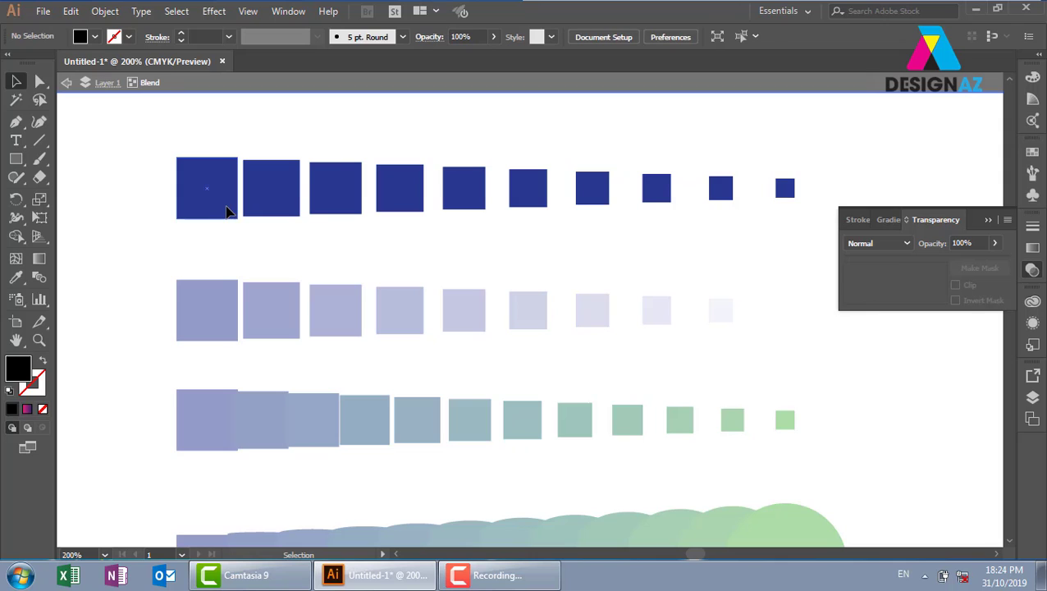
click(228, 211)
click(788, 194)
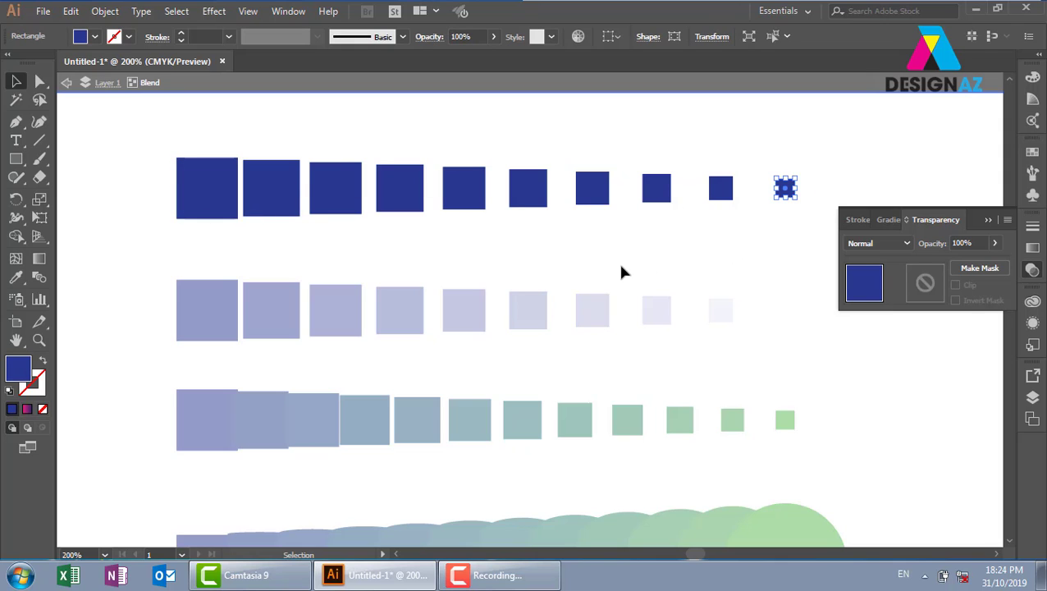
drag(218, 218, 156, 248)
key(ctrl+z)
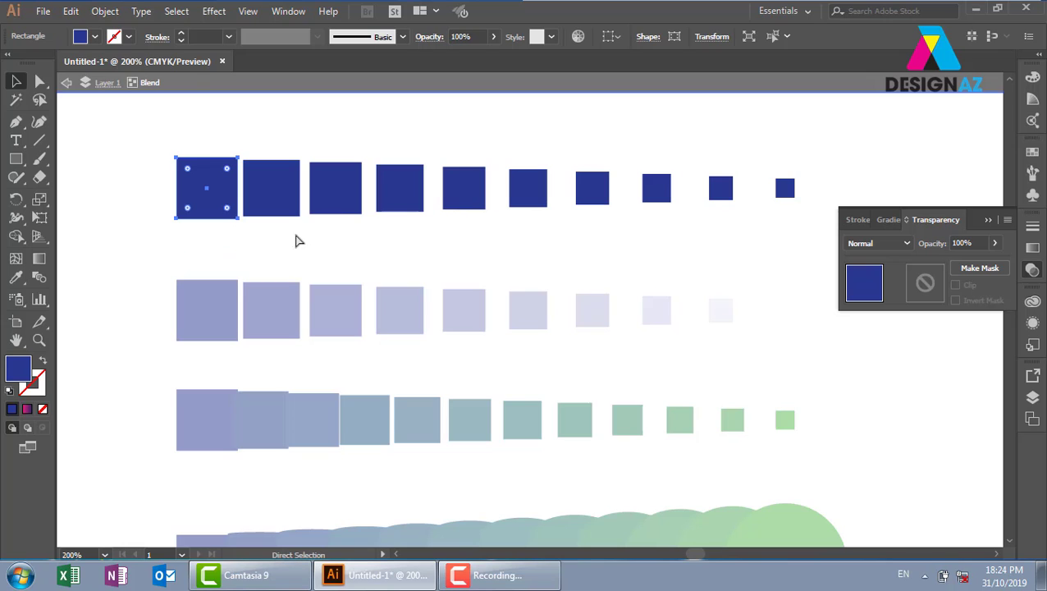
Leave the square blend and pan back to the GIẤY MỜI 2020 banner
double_click(466, 137)
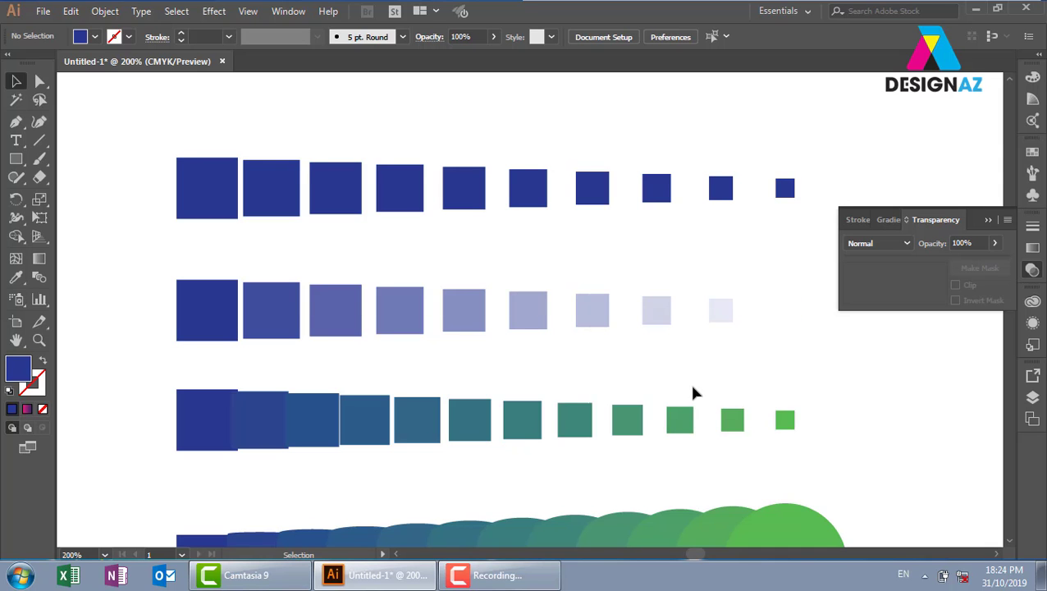
drag(928, 450, 290, 357)
drag(993, 444, 468, 356)
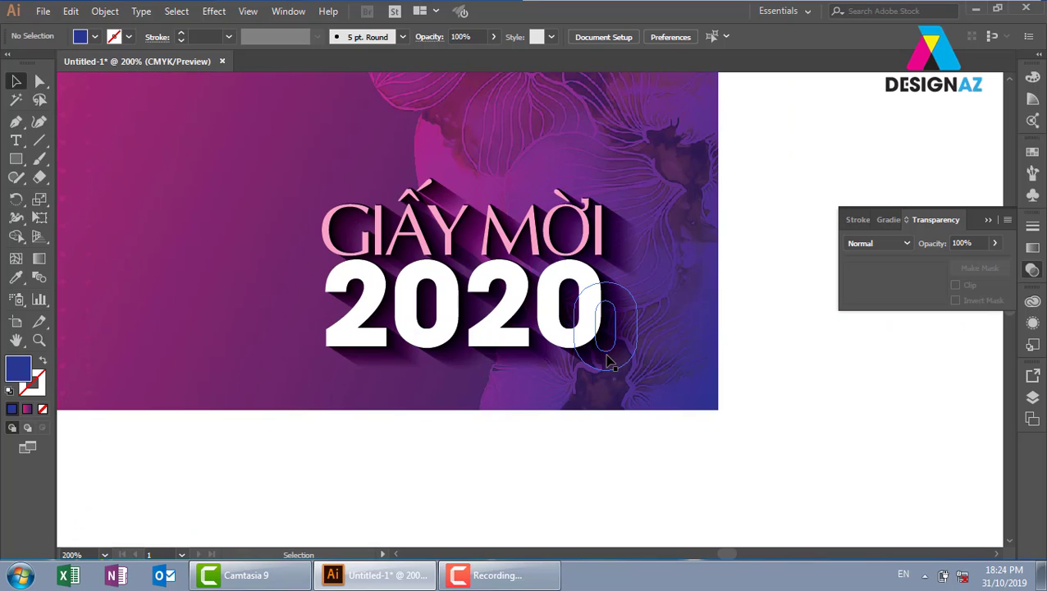
Shift the text inside the shadow blend down-right, then exit and zoom to 100%
double_click(611, 366)
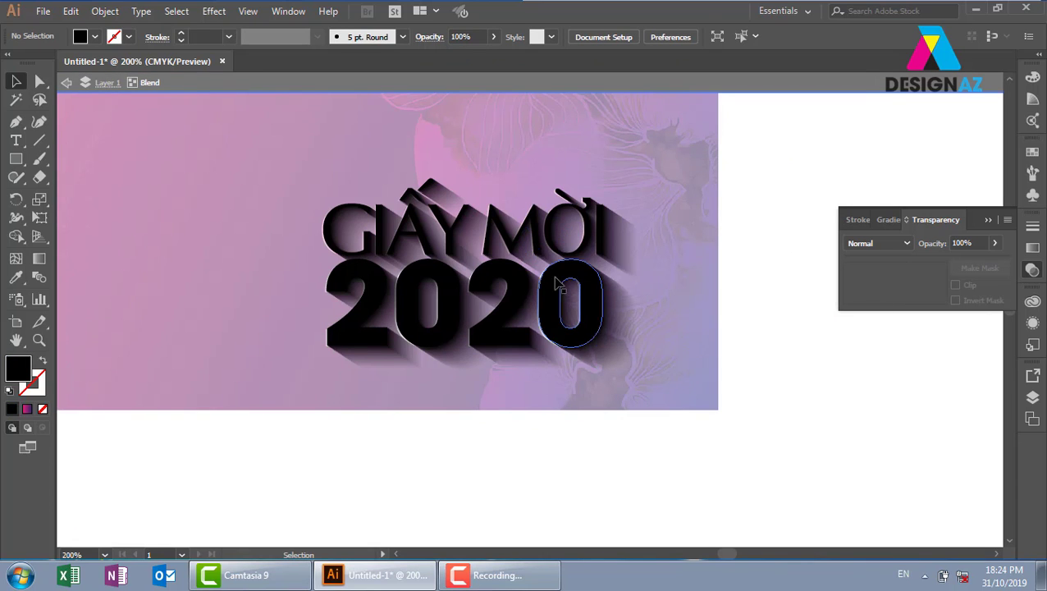
click(625, 366)
drag(636, 373, 654, 406)
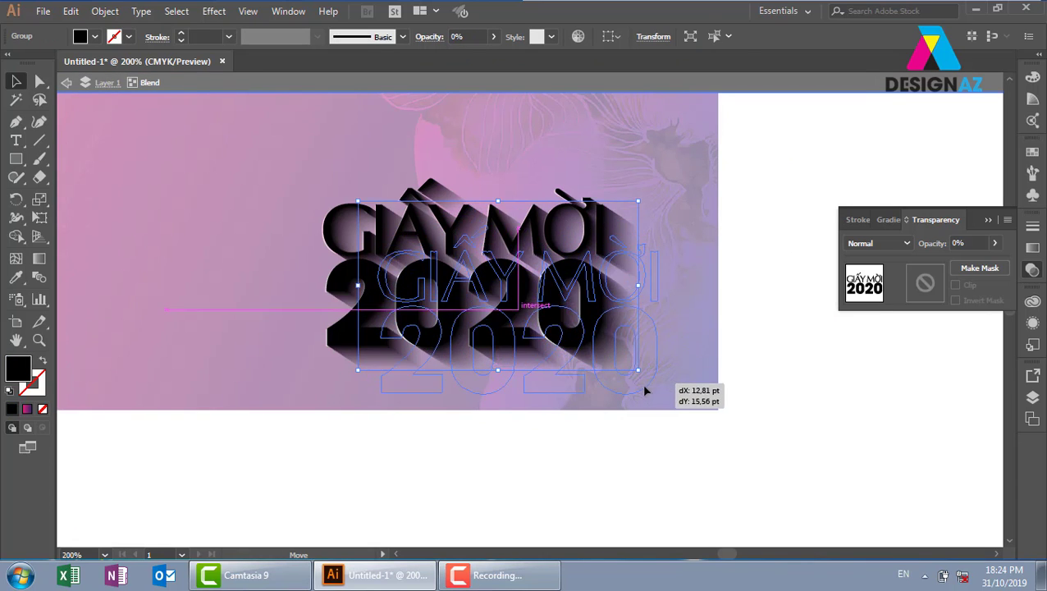
double_click(771, 398)
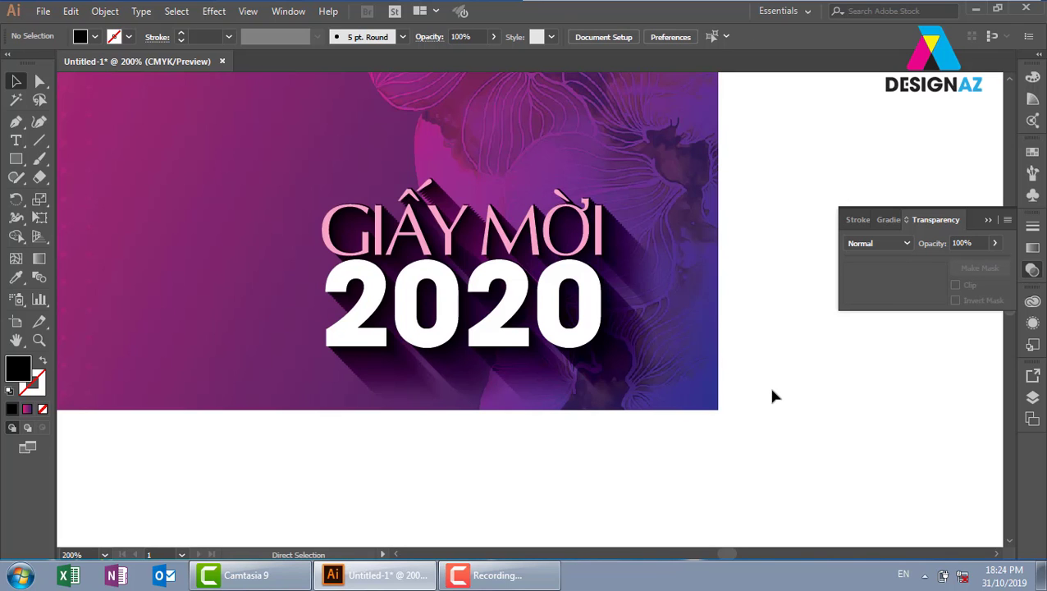
key(ctrl+1)
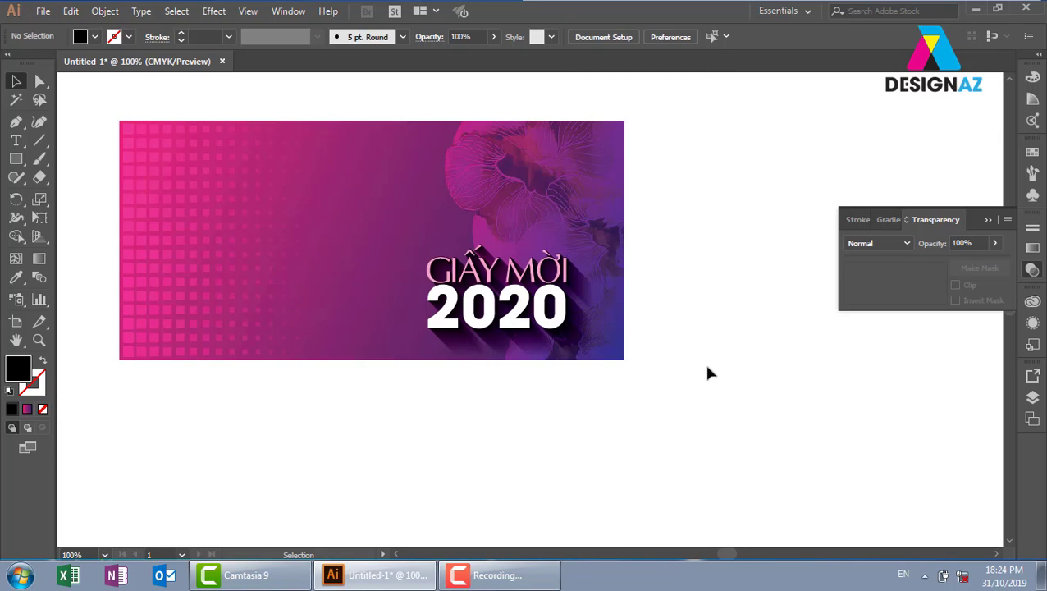
Select the 2020 shadow blend and set its opacity to 68%
drag(443, 115, 615, 355)
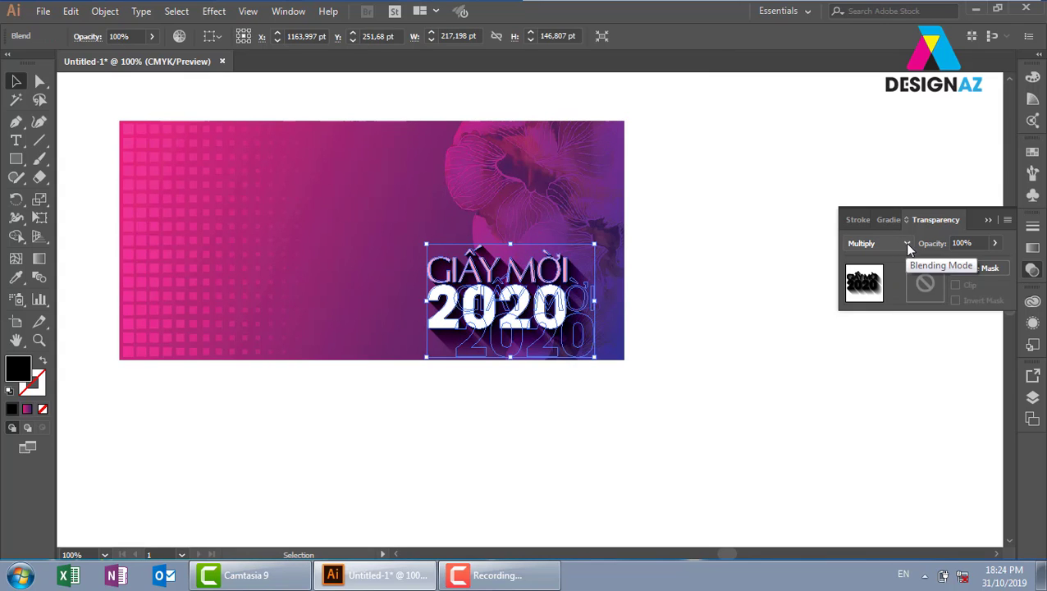
key(Tab)
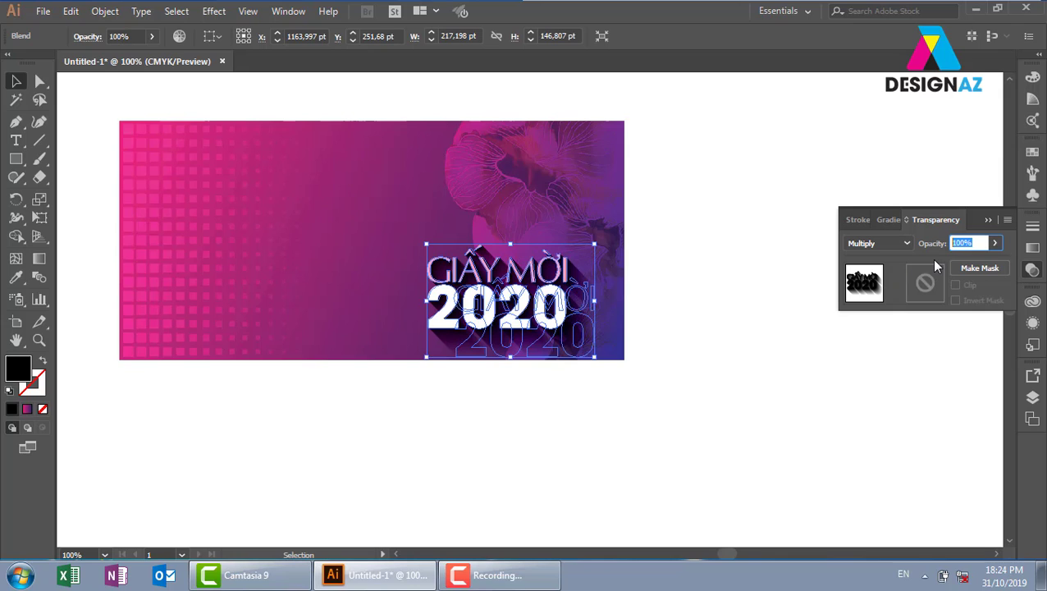
text(68)
key(Return)
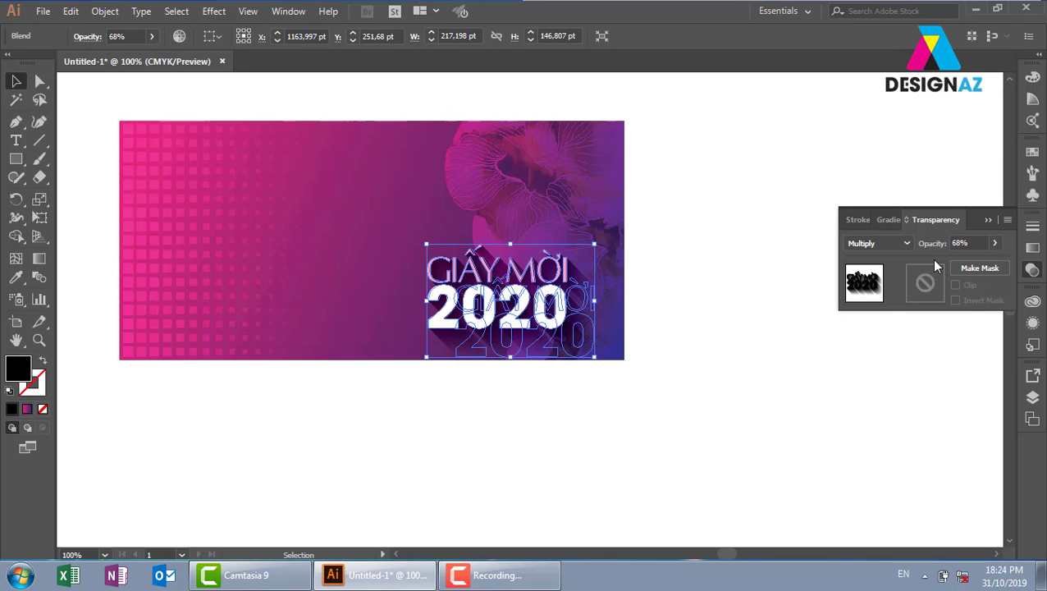
click(671, 343)
key(z)
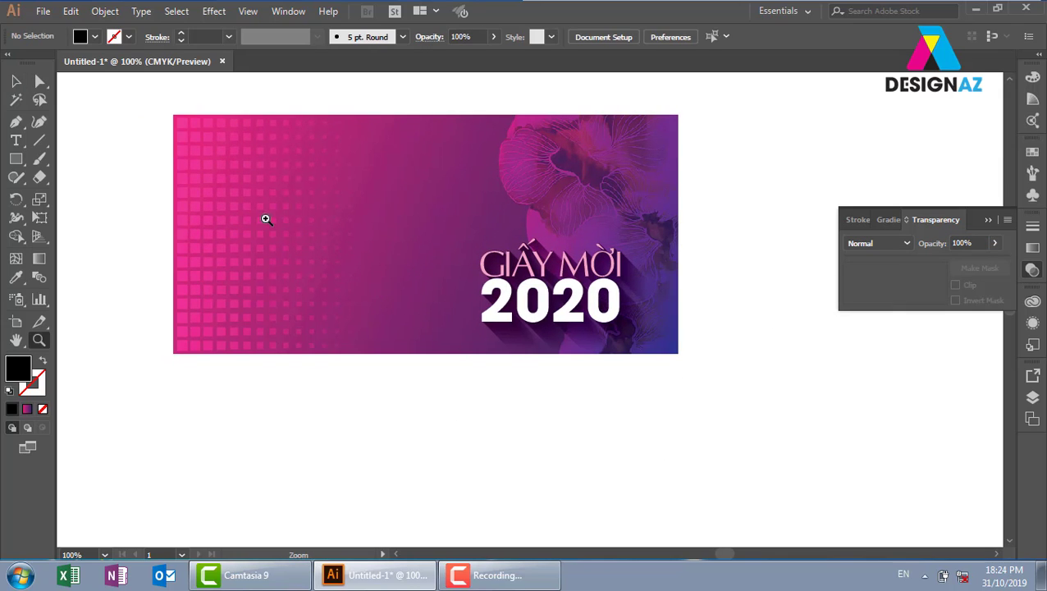
drag(137, 98, 774, 435)
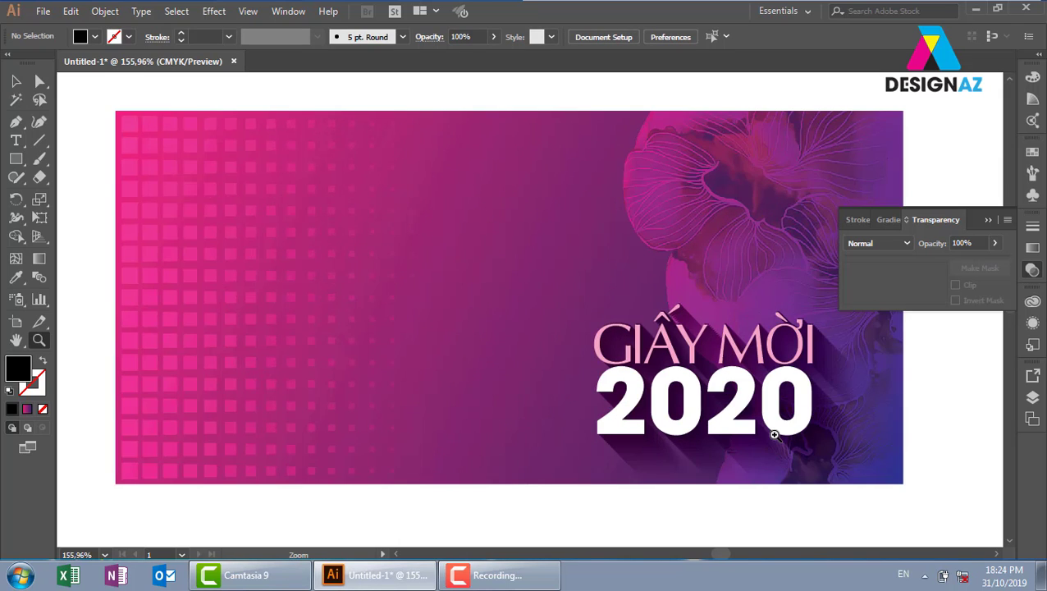
click(987, 222)
key(ctrl+minus)
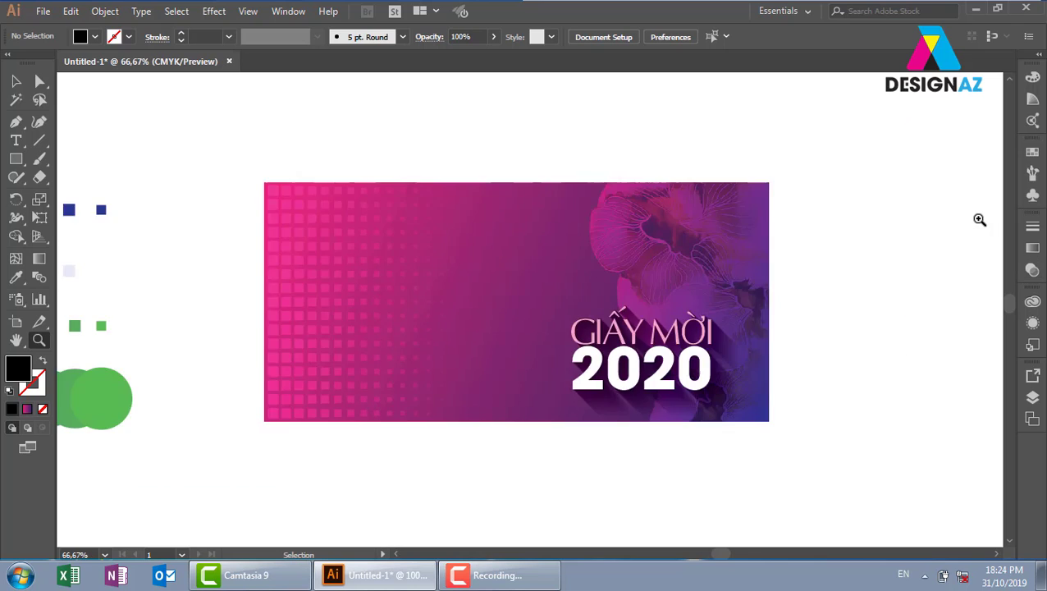
key(ctrl+minus)
drag(499, 381, 483, 341)
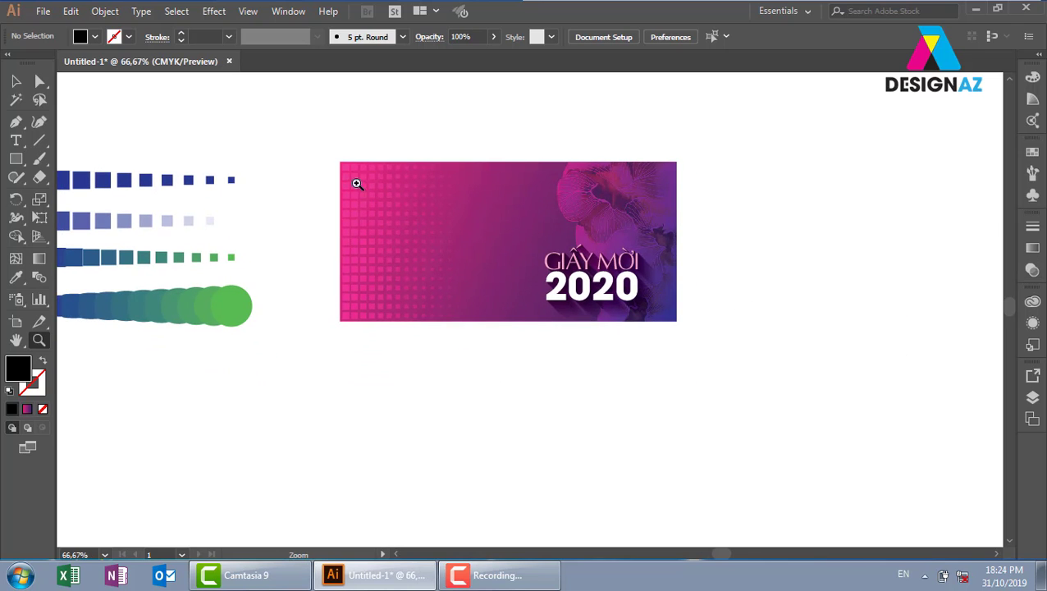
drag(313, 140, 785, 373)
drag(694, 365, 699, 375)
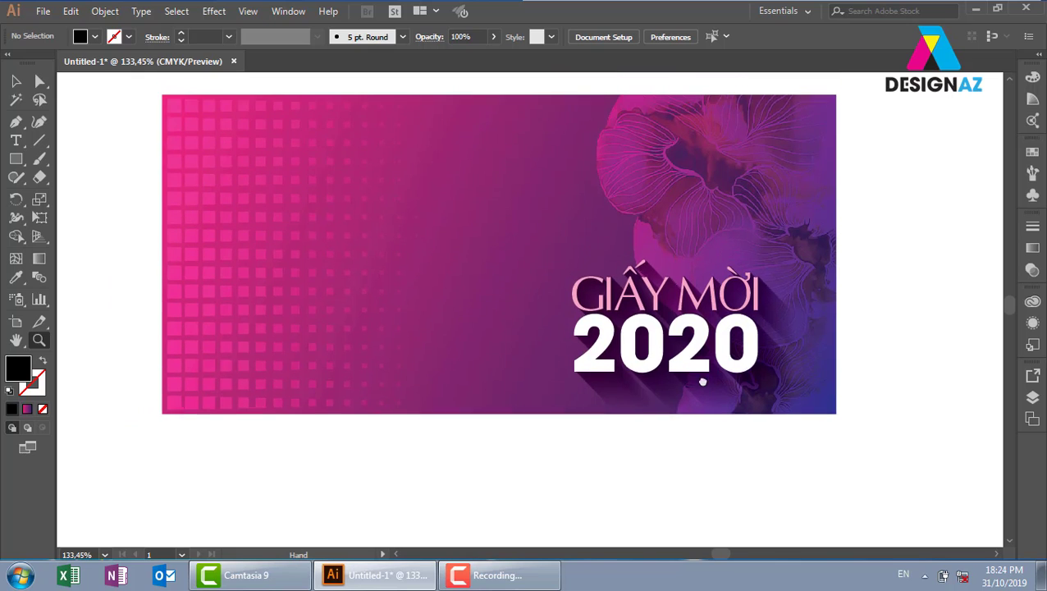
click(16, 81)
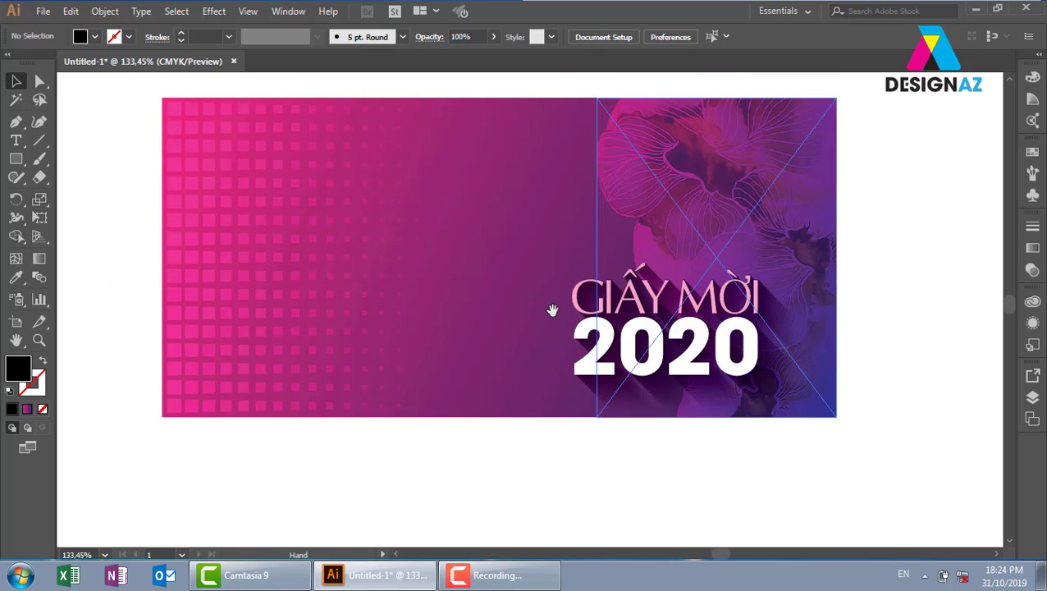
scroll(558, 305, down, 1)
Copy the pink-purple gradient background rectangle straight down below the banner
click(535, 234)
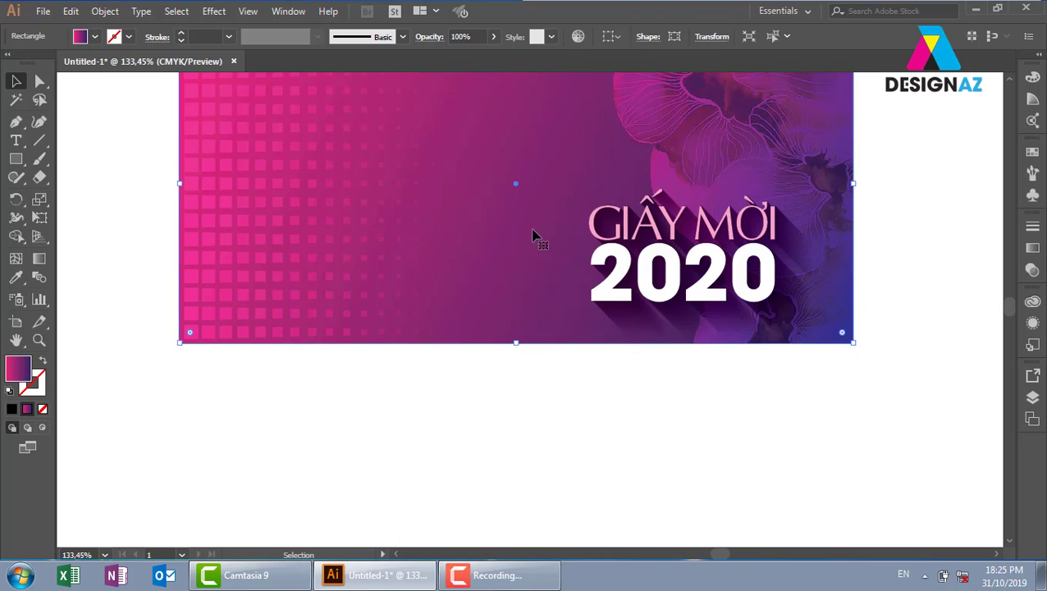
drag(516, 184, 516, 493)
drag(615, 451, 611, 265)
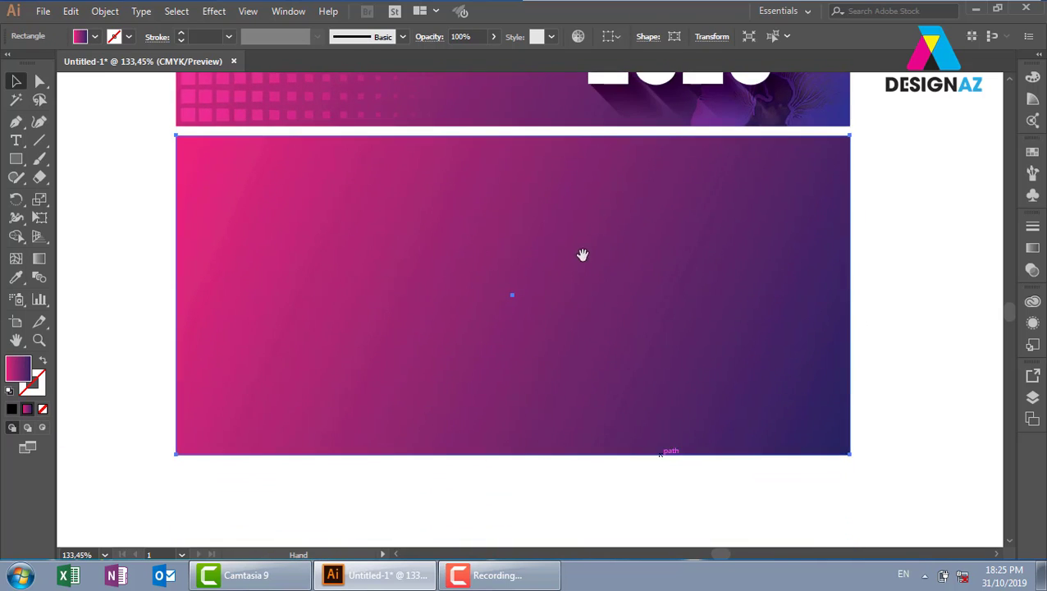
click(940, 234)
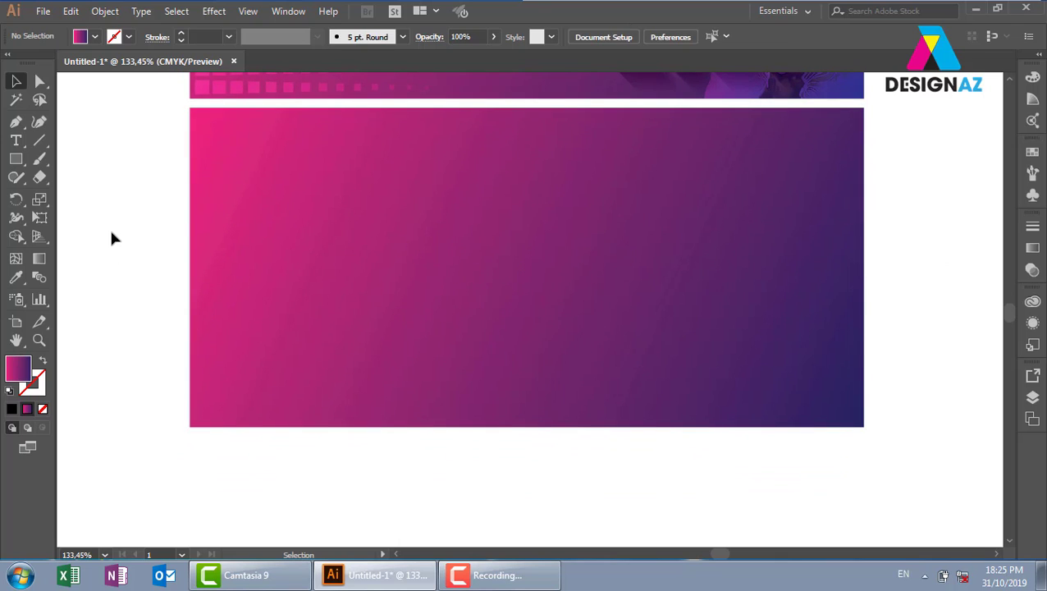
Draw a small 10.865 pt circle near the copied panel's lower left with the Ellipse tool
click(17, 161)
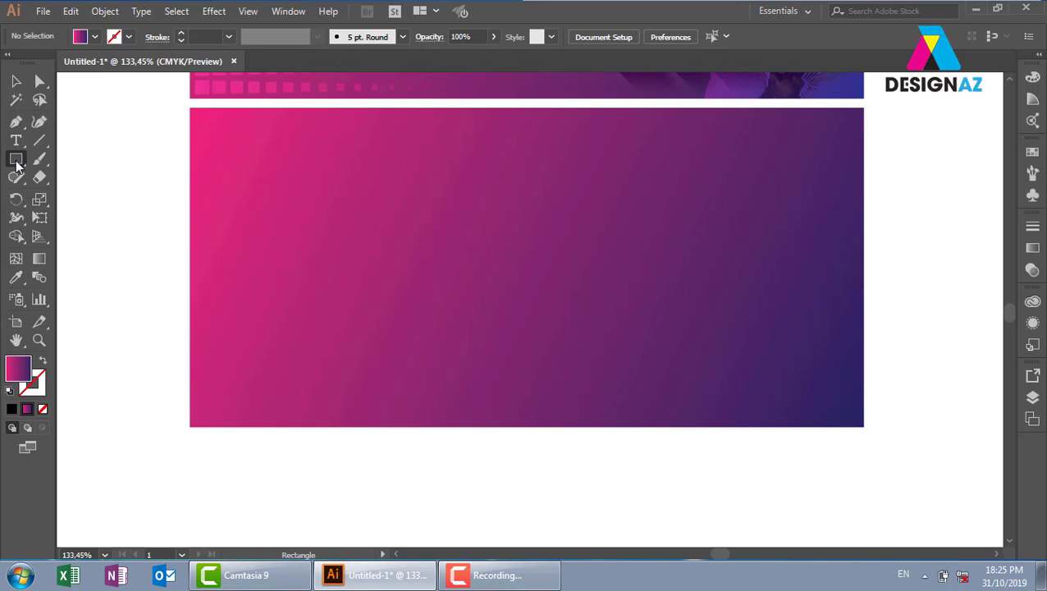
click(16, 161)
drag(17, 162, 65, 196)
drag(257, 380, 269, 392)
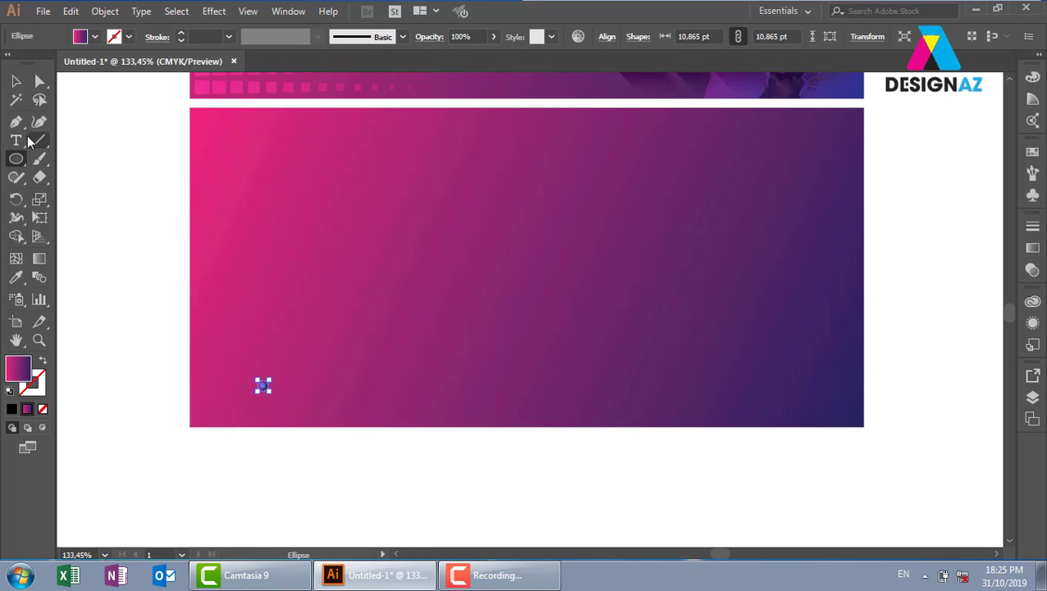
Fill the circle with white and drag a copy straight upward
click(17, 82)
click(1032, 152)
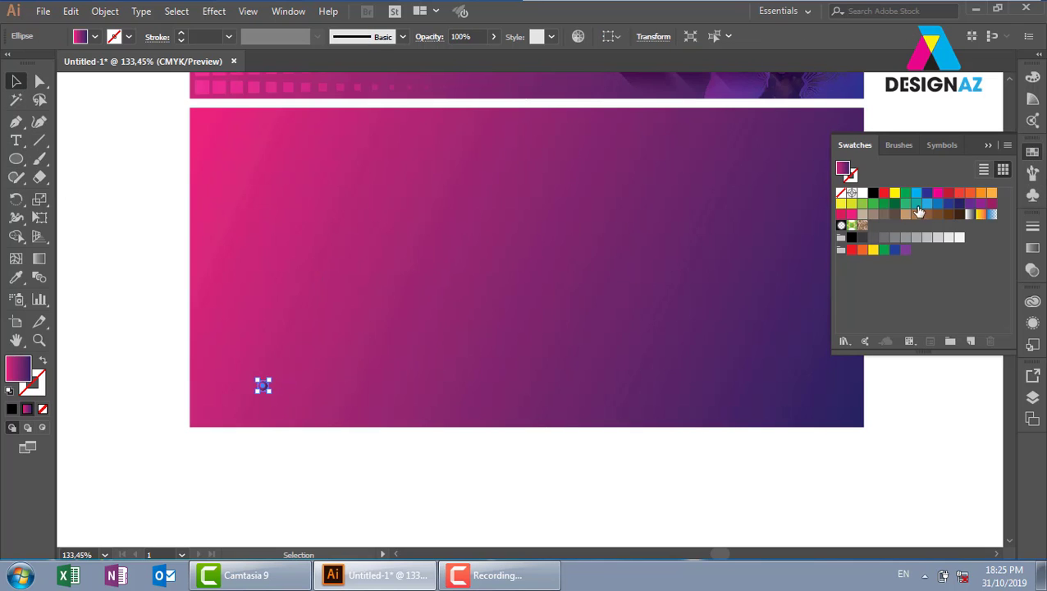
click(862, 193)
click(298, 436)
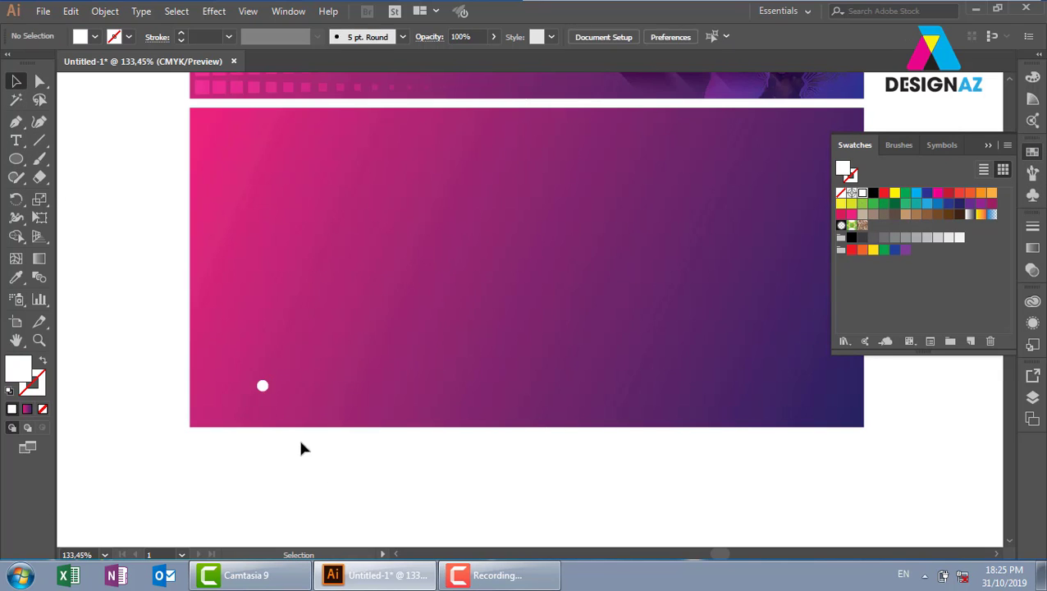
drag(271, 389, 289, 197)
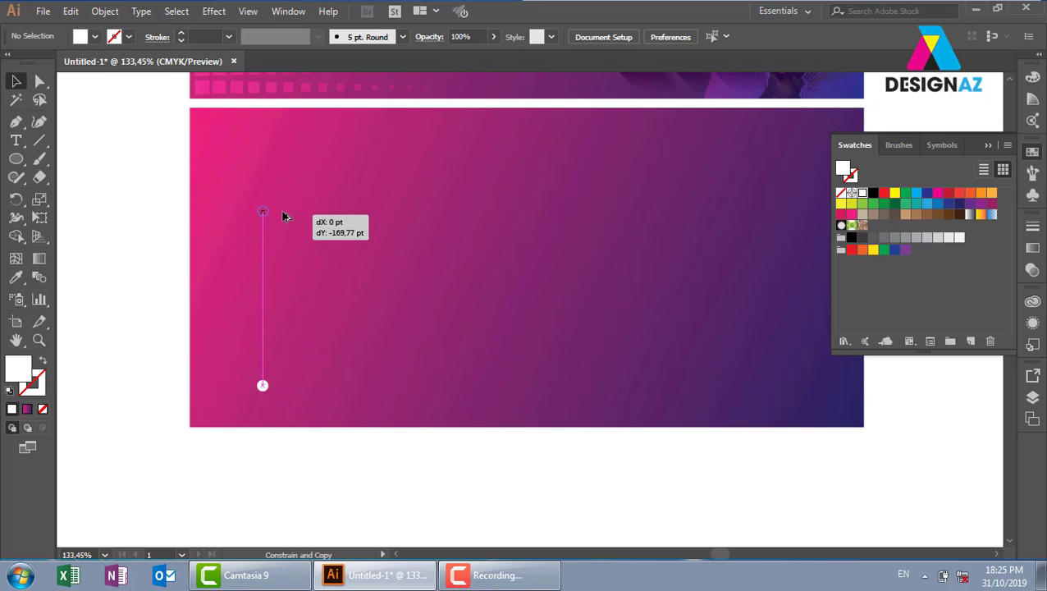
Zoom in and shrink the upper white circle to a 0.01 pt dot
key(z)
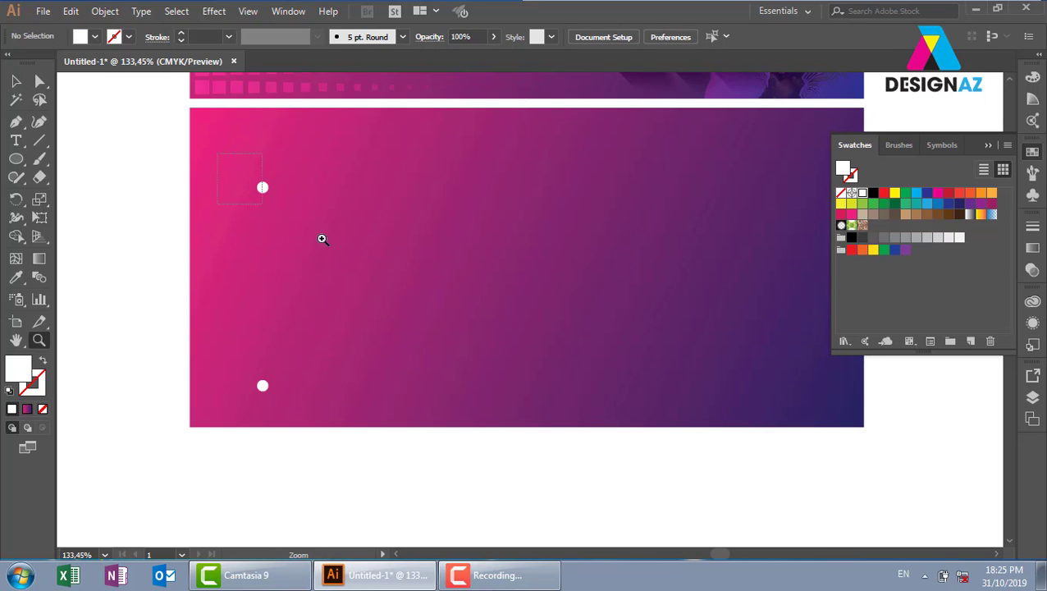
drag(323, 237, 541, 299)
click(16, 80)
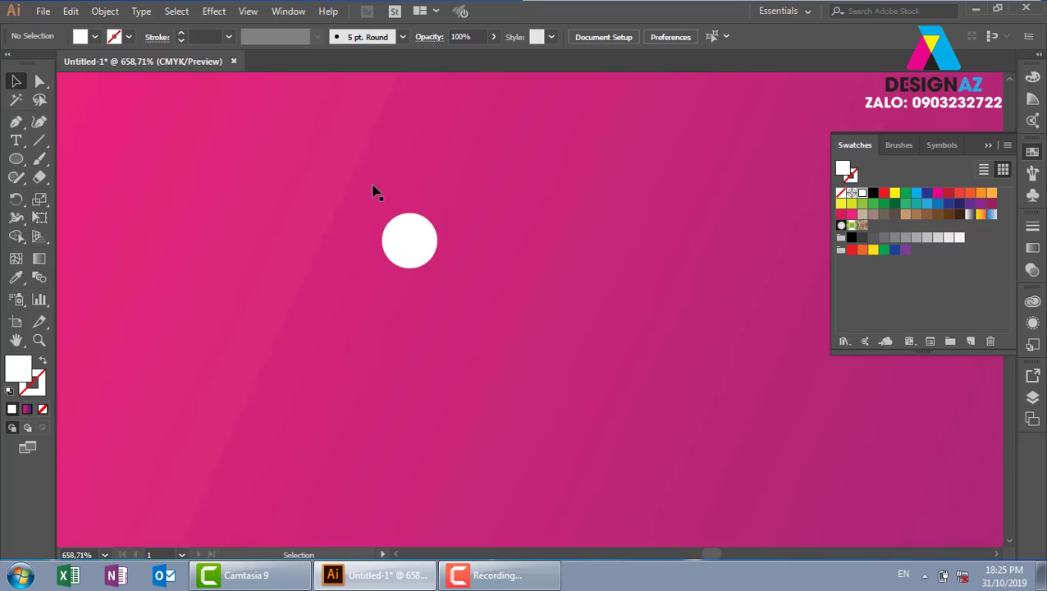
click(421, 239)
drag(432, 215, 416, 226)
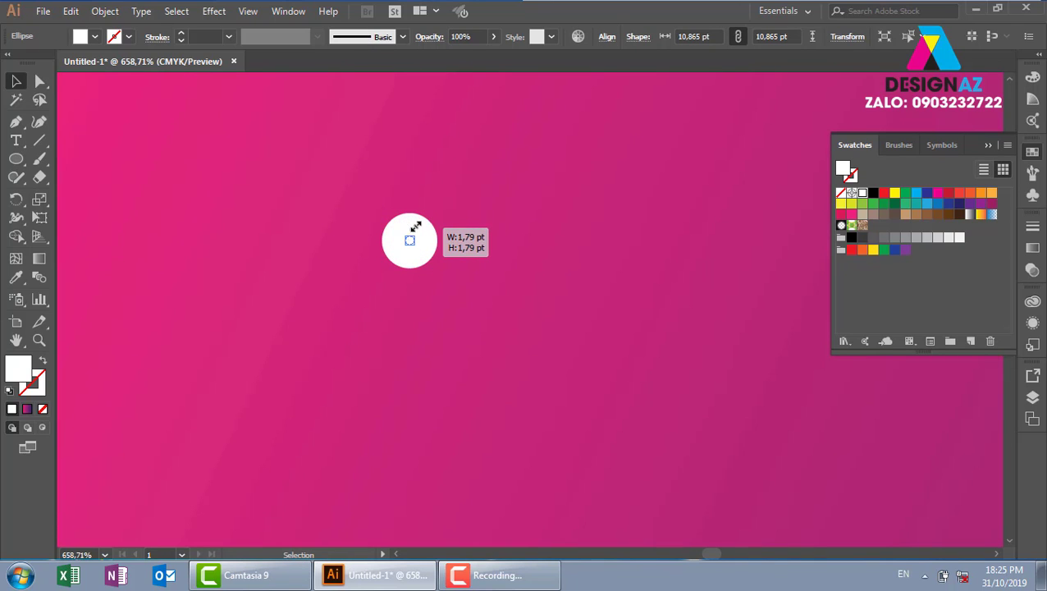
drag(416, 226, 409, 239)
Set the dot's opacity to 0% and zoom back out to the whole design
click(474, 36)
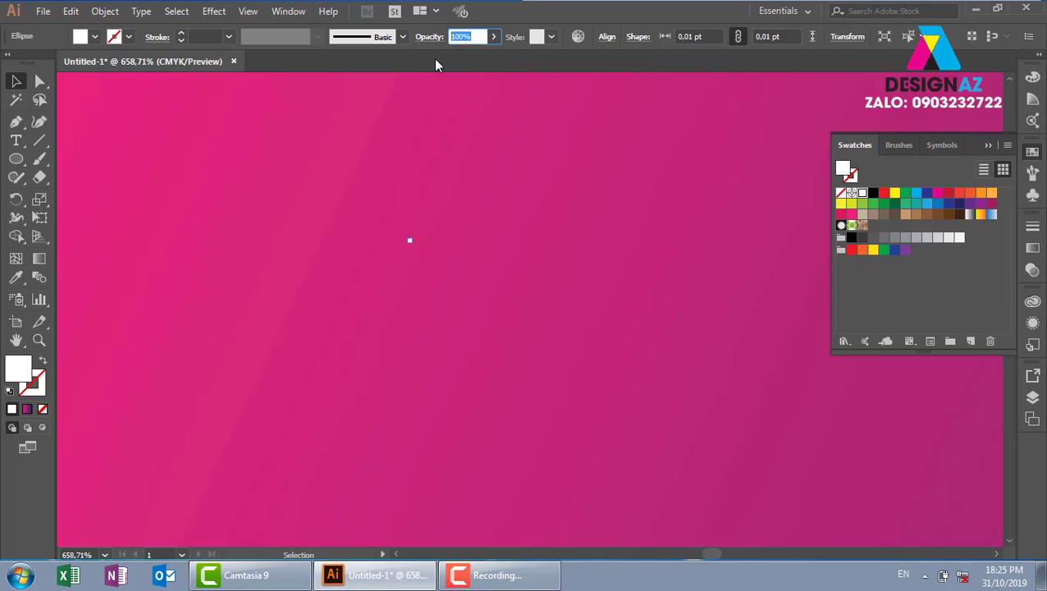
text(0)
key(Return)
key(ctrl+minus)
key(ctrl+minus)
key(ctrl+minus)
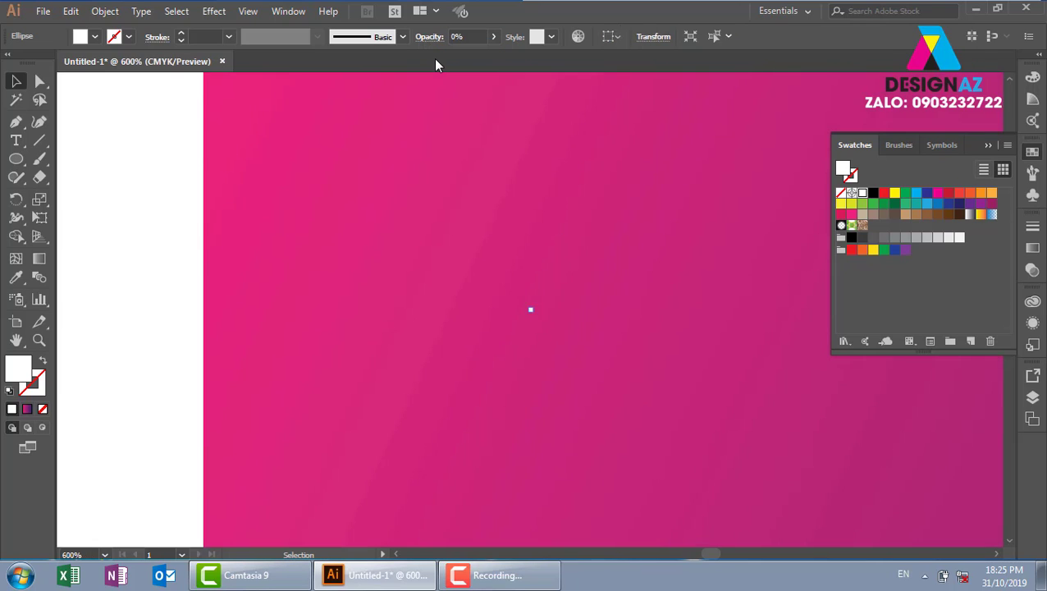
key(ctrl+minus)
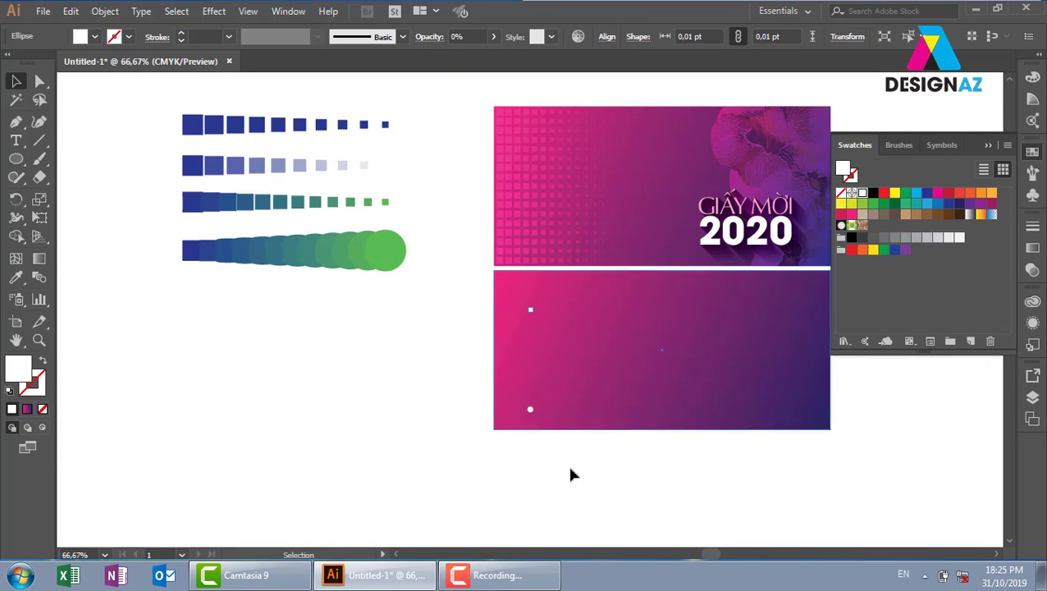
Select only the white circle and the transparent dot, then blend them with Ctrl+Alt+B
drag(502, 460, 605, 354)
shift+click(603, 354)
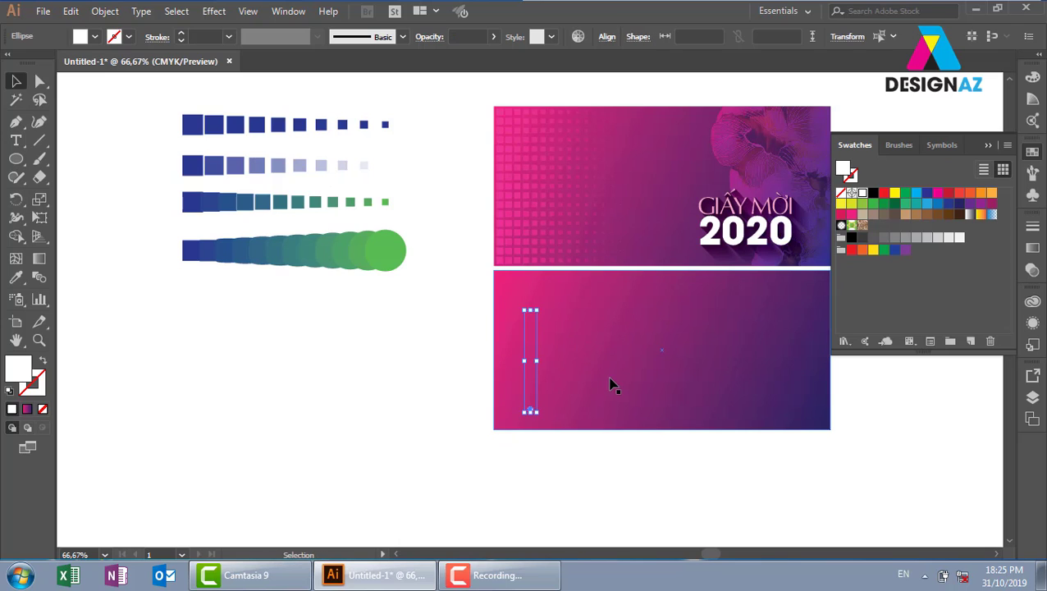
key(ctrl+plus)
key(ctrl+plus)
drag(703, 407, 626, 370)
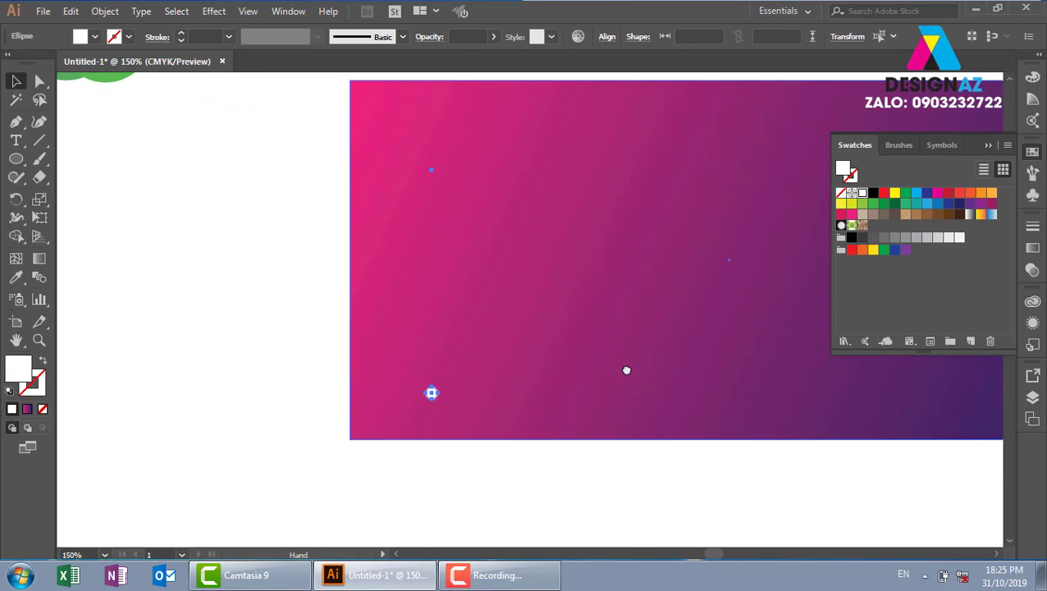
key(ctrl+alt+b)
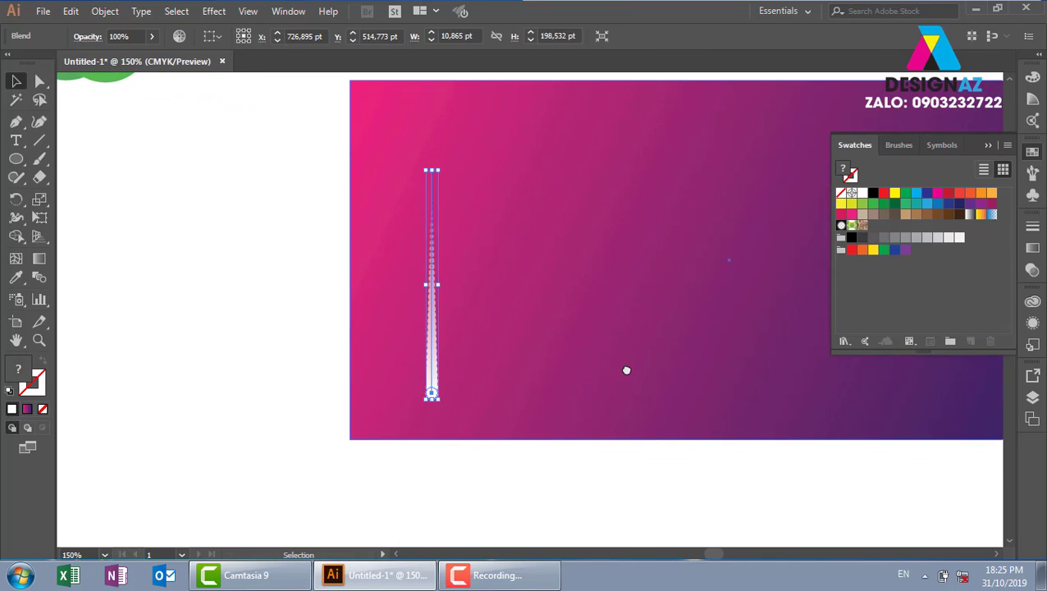
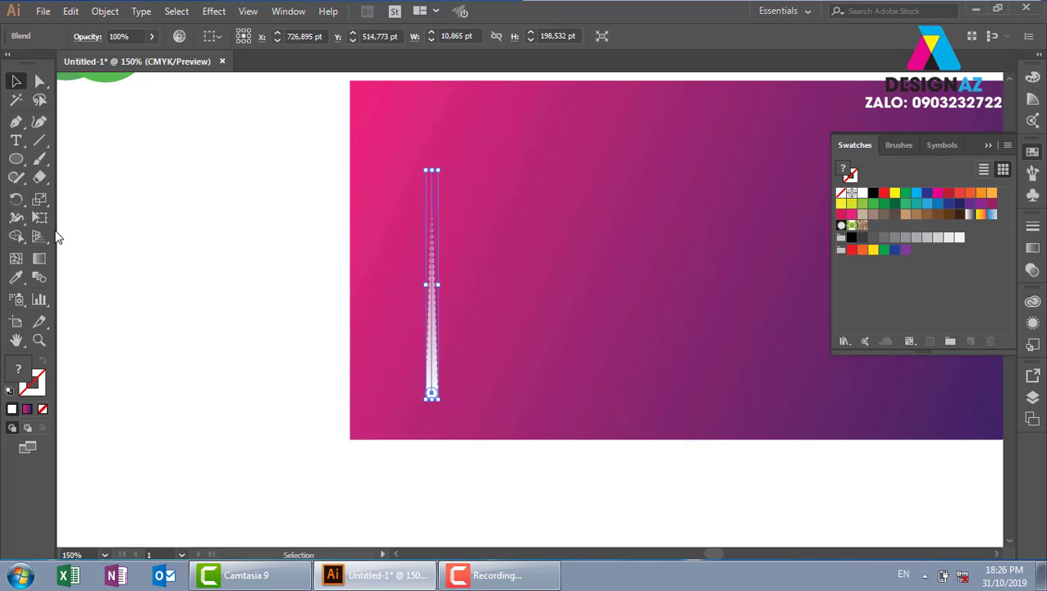
Set the dot blend to Specified Steps with 17 steps, checking it with Preview
double_click(40, 278)
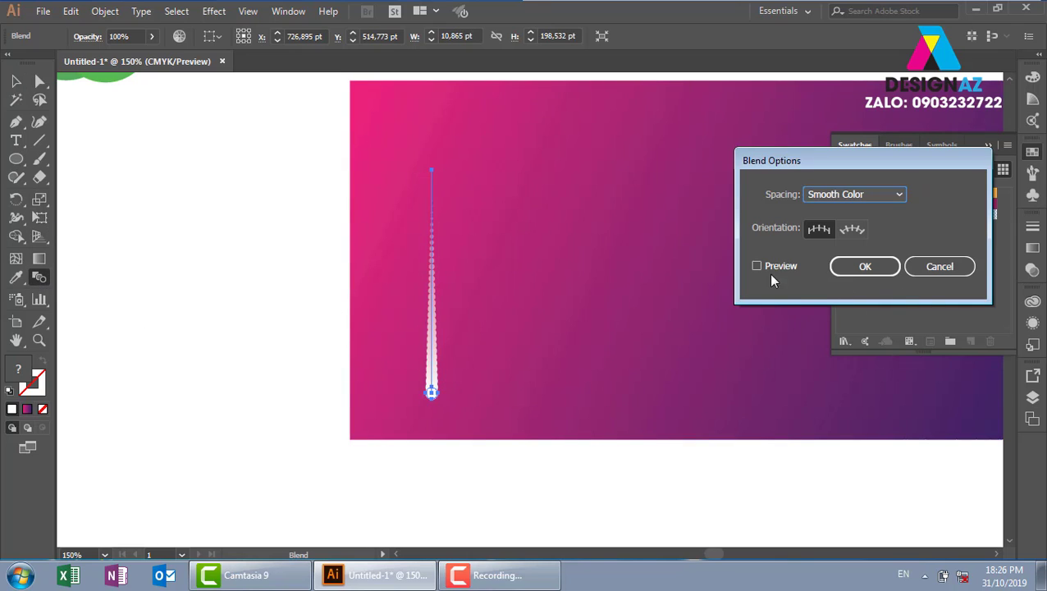
click(756, 266)
click(877, 197)
click(872, 225)
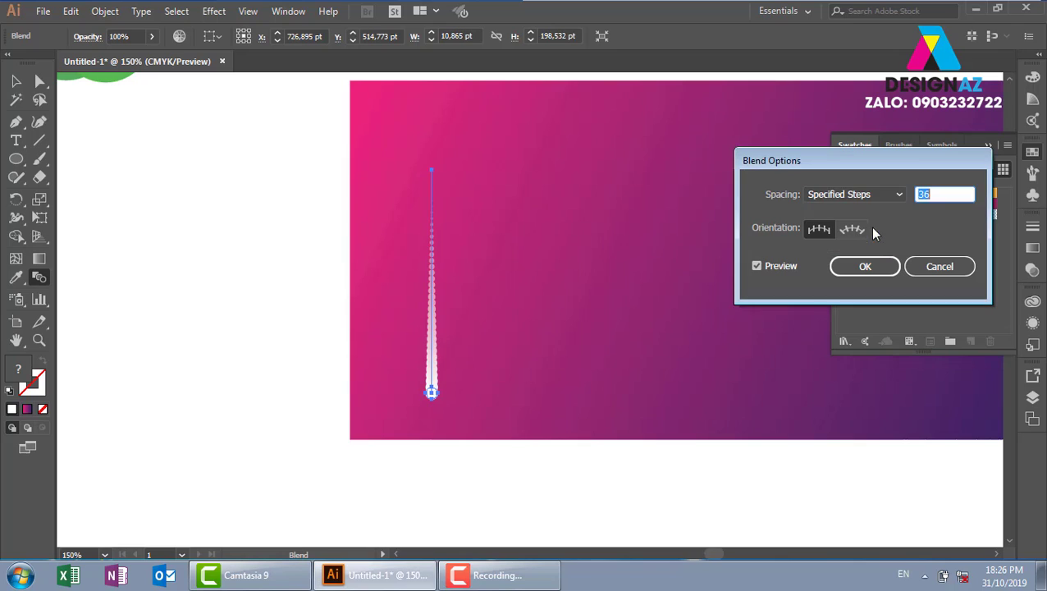
text(26)
key(Tab)
key(Down)
key(Down)
key(Down)
key(Down)
key(Down)
key(Down)
key(Down)
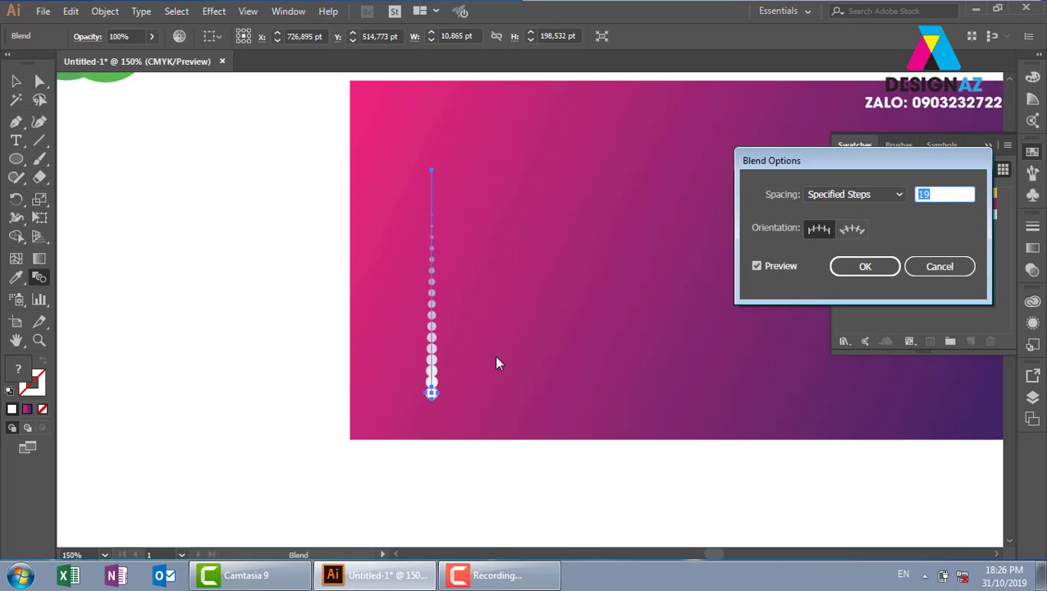
click(942, 194)
key(Down)
key(Down)
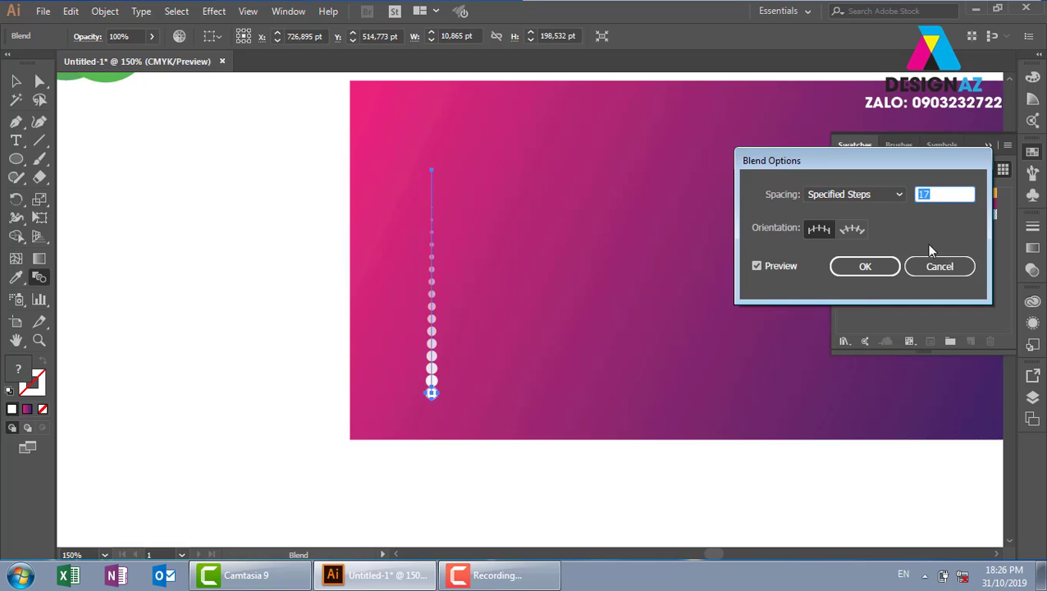
click(886, 266)
Test alt-drag and Ctrl+D copies of the dot column, then delete the extra columns
click(16, 84)
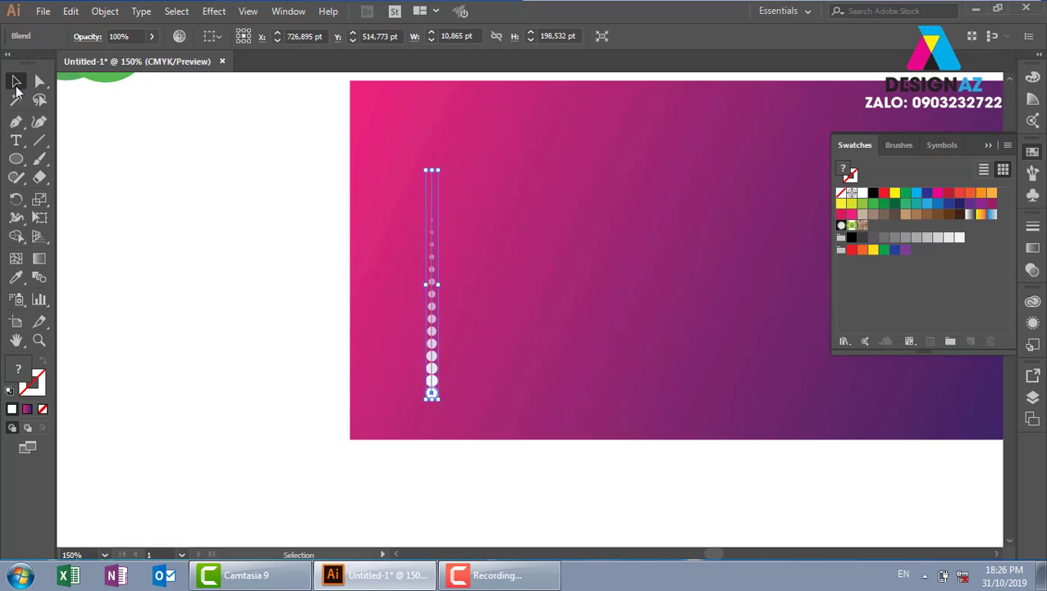
click(242, 300)
click(432, 397)
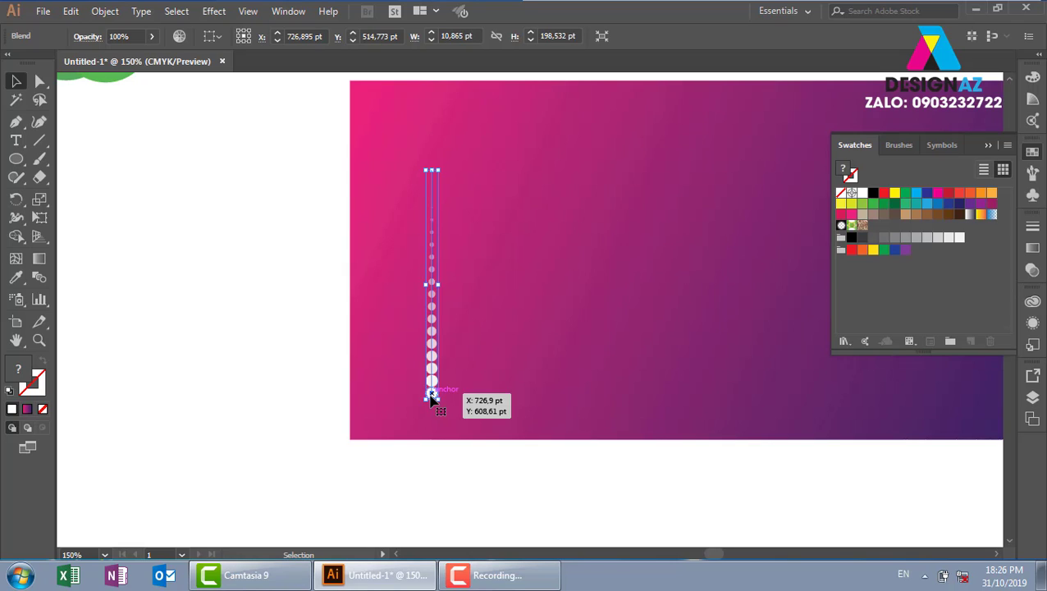
drag(433, 397, 451, 371)
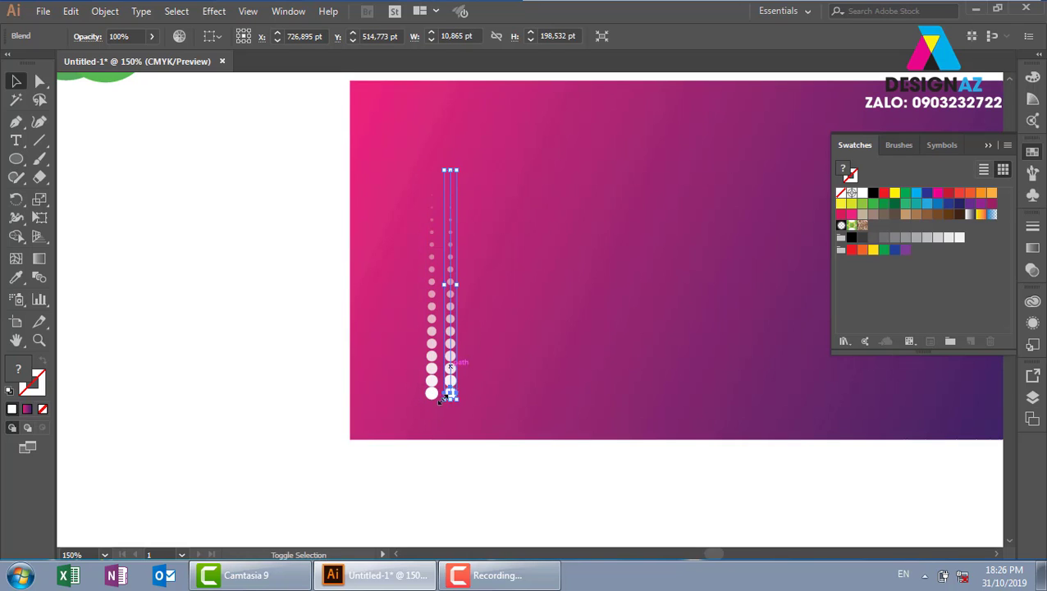
key(ctrl+d)
key(ctrl+d)
key(ctrl+d)
key(ctrl+d)
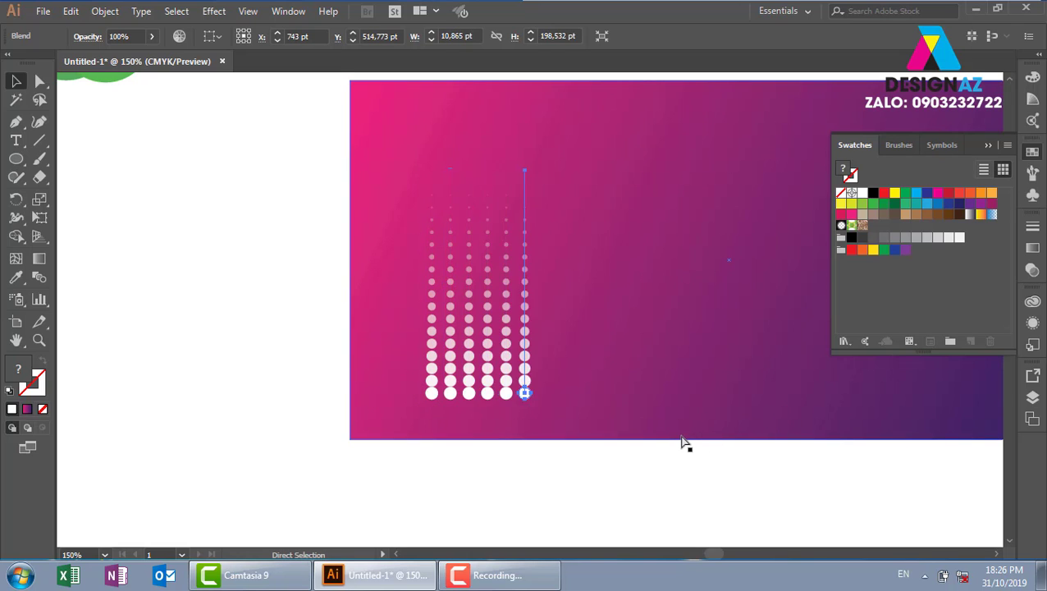
key(ctrl+d)
key(ctrl+d)
key(ctrl+d)
key(ctrl+d)
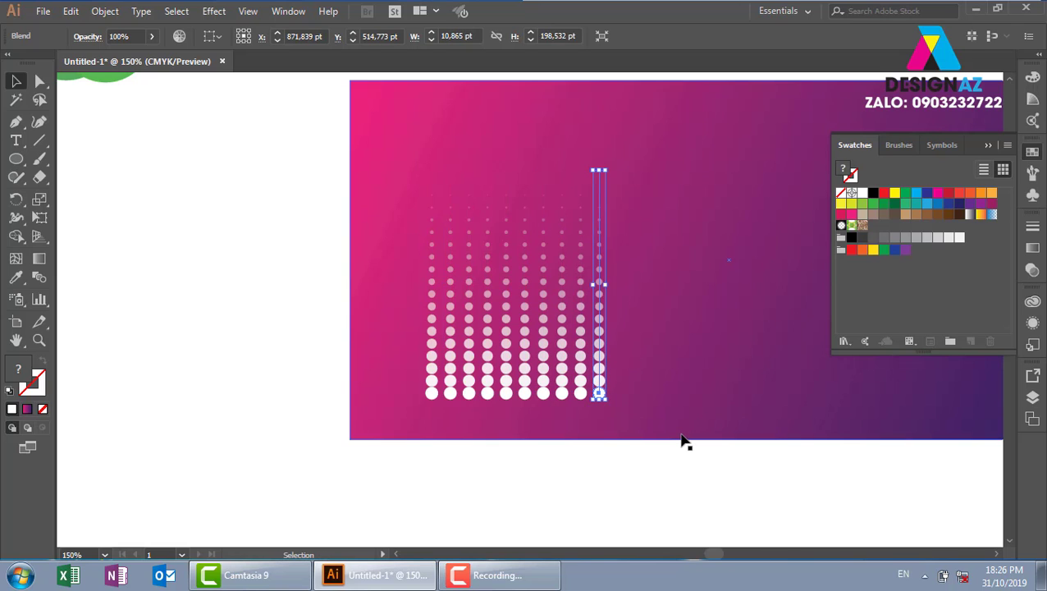
key(ctrl+z)
drag(439, 474, 672, 148)
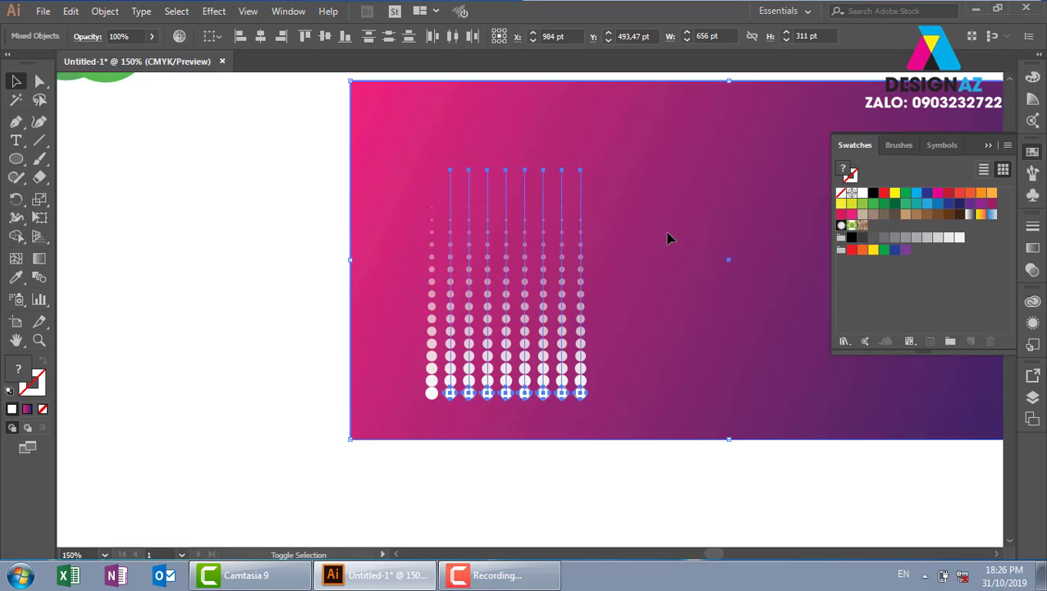
shift+click(670, 237)
key(Delete)
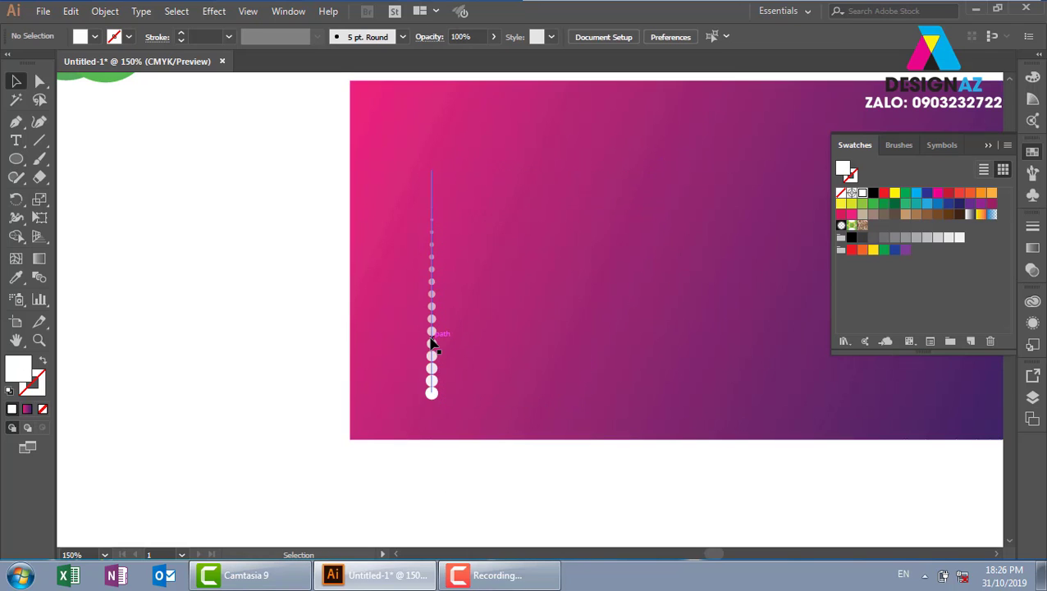
Select the dot column blend with the Brushes panel showing
click(432, 343)
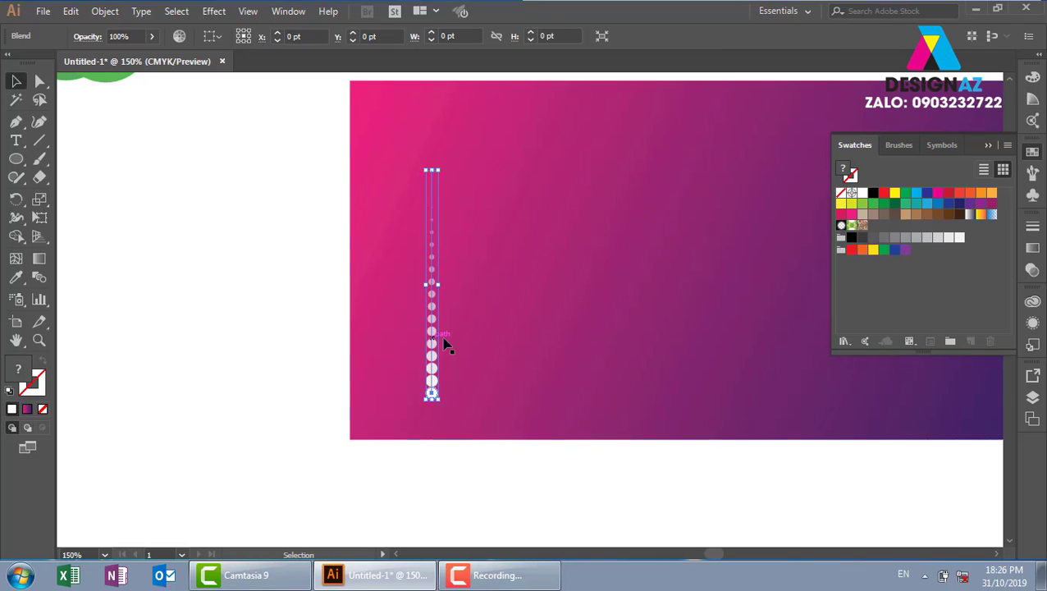
click(899, 146)
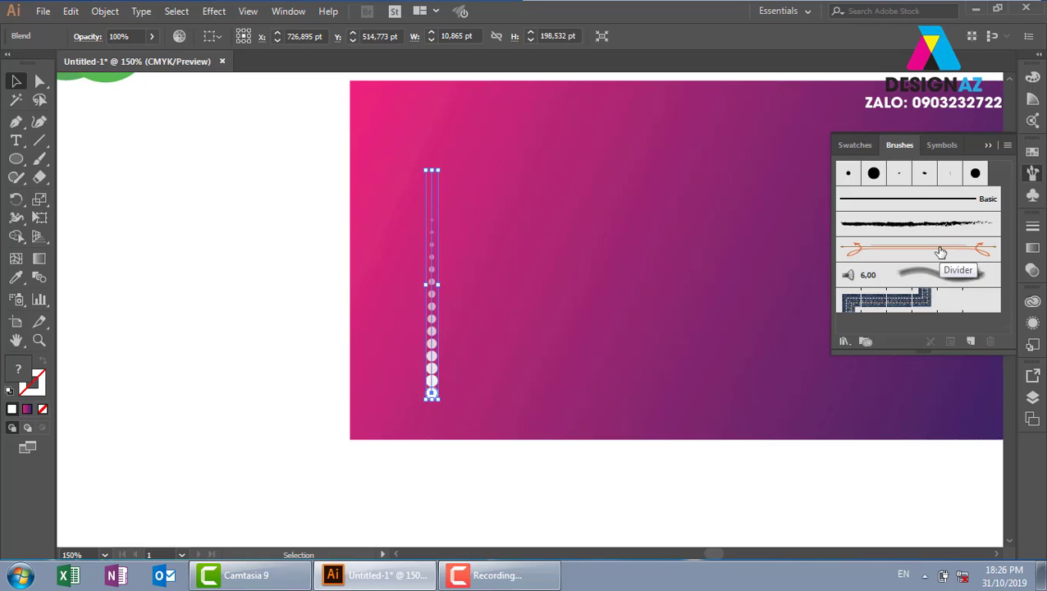
click(540, 575)
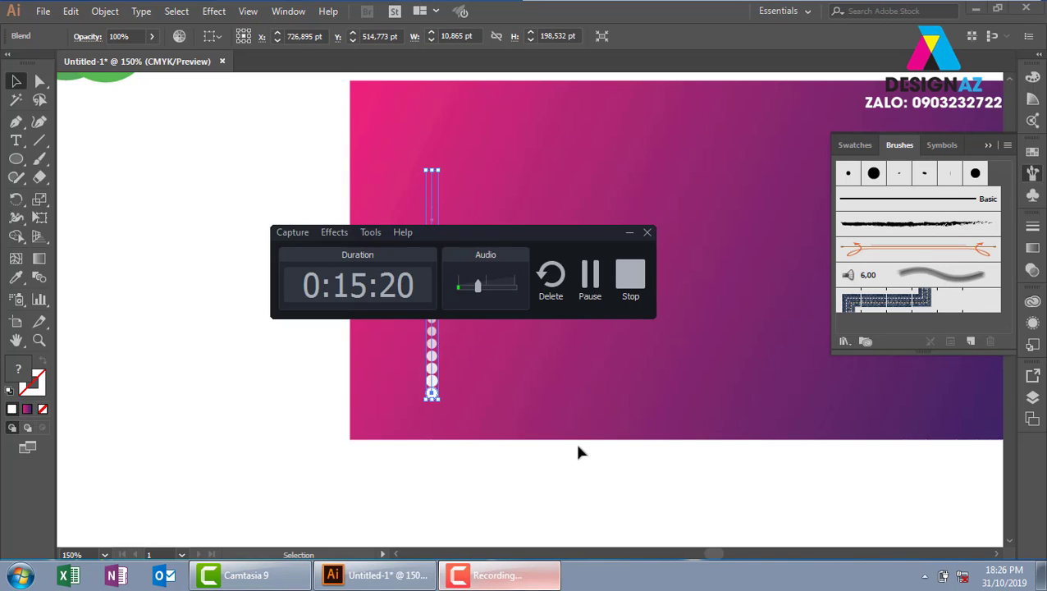
click(597, 298)
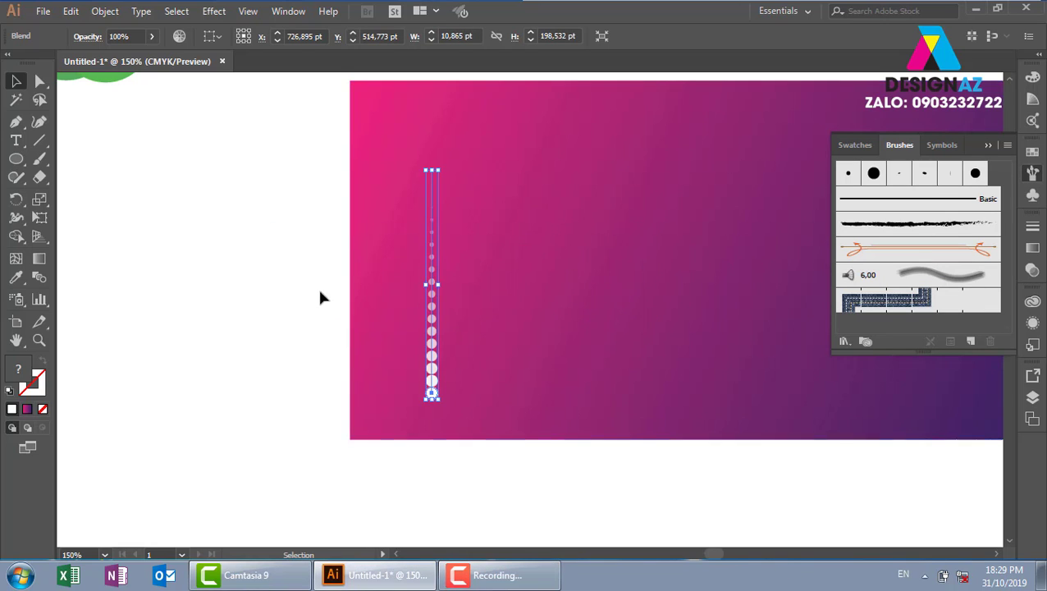
click(294, 262)
click(433, 370)
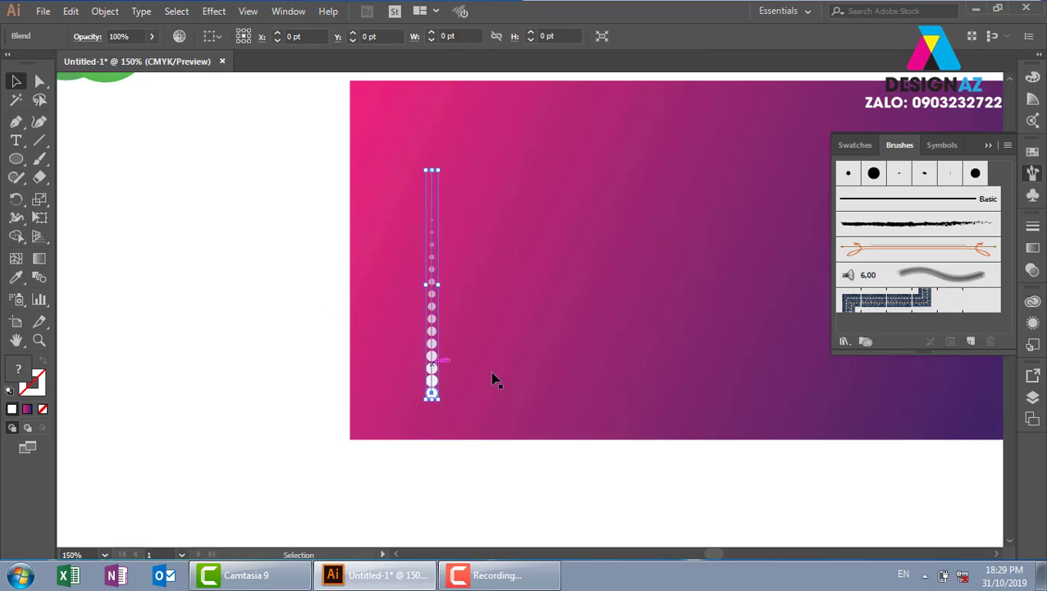
Create Pattern Brush 1 from the dot column and delete the original blend
click(970, 342)
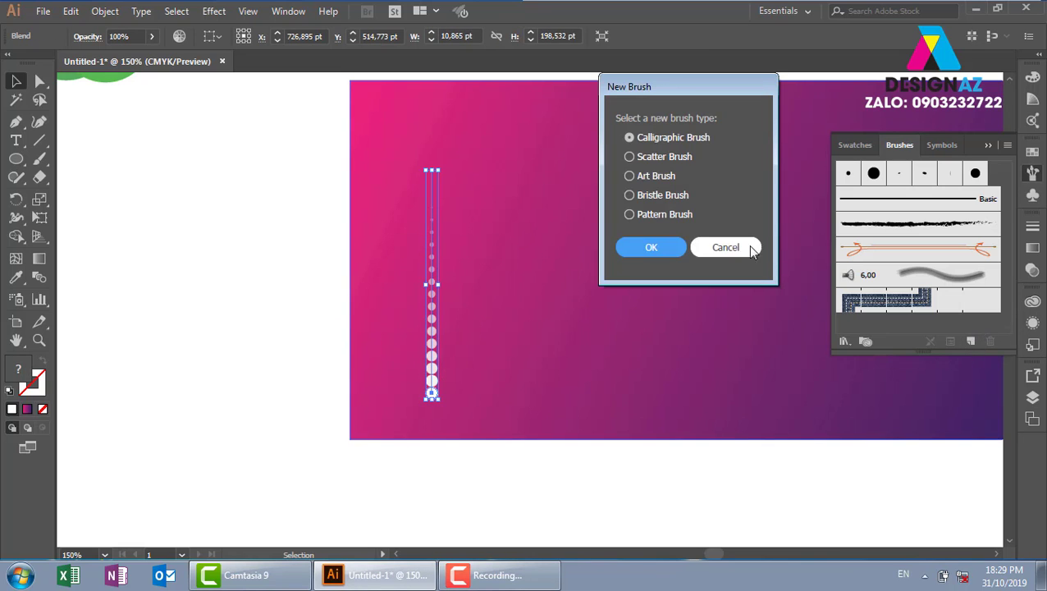
click(662, 217)
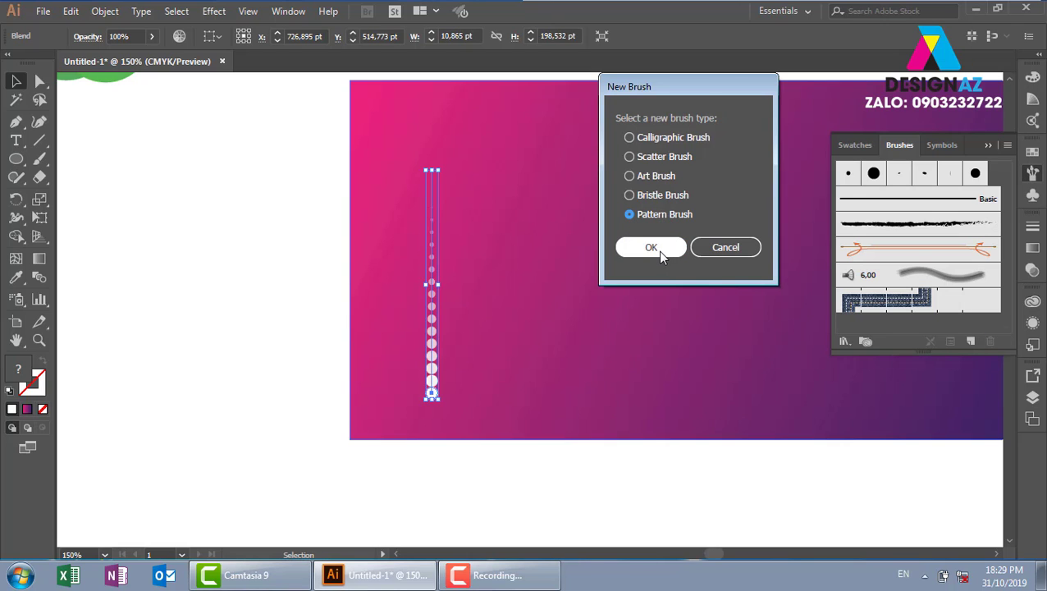
click(657, 250)
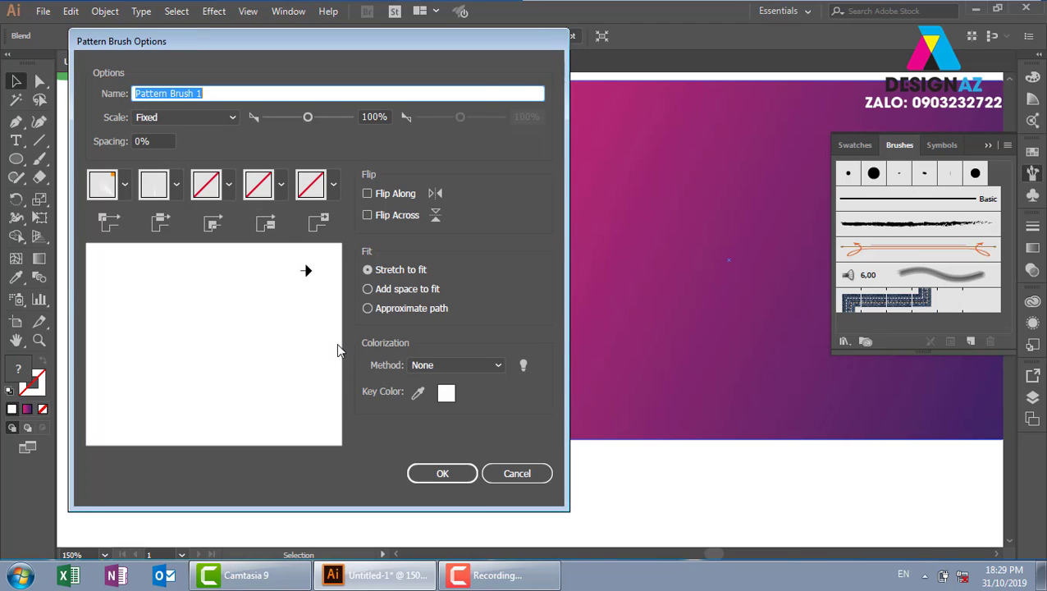
click(454, 476)
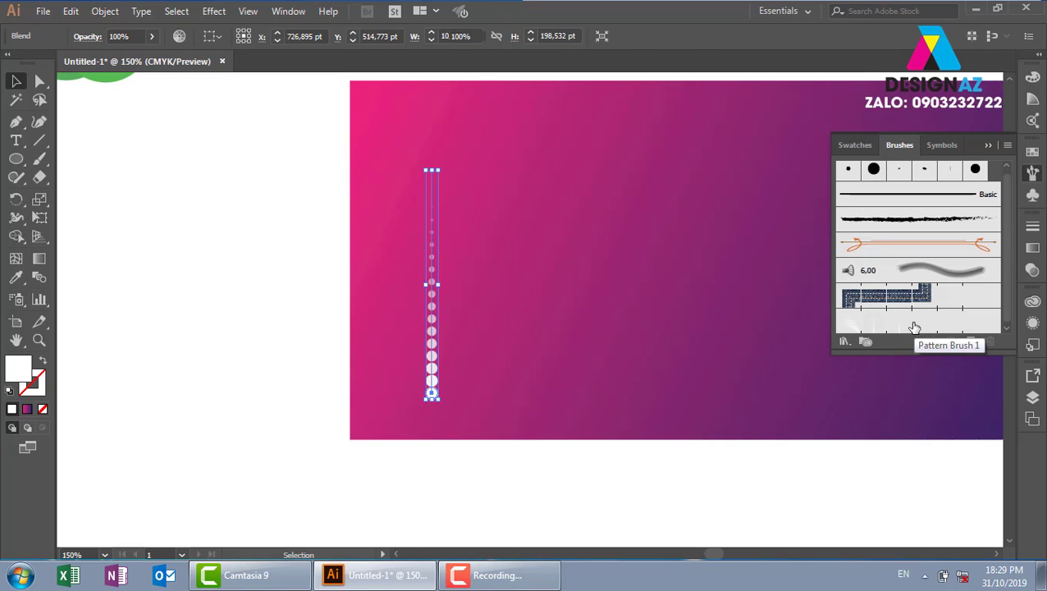
key(Delete)
Draw a vertical line along the banner's left edge with a #9E4D72 stroke
drag(477, 215, 384, 246)
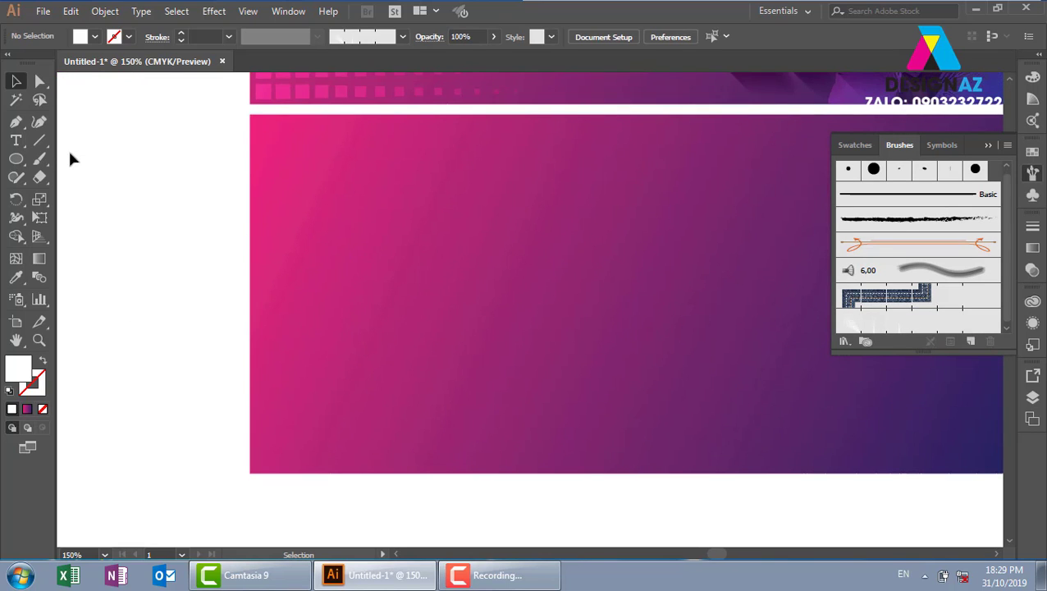
click(39, 140)
drag(250, 114, 253, 473)
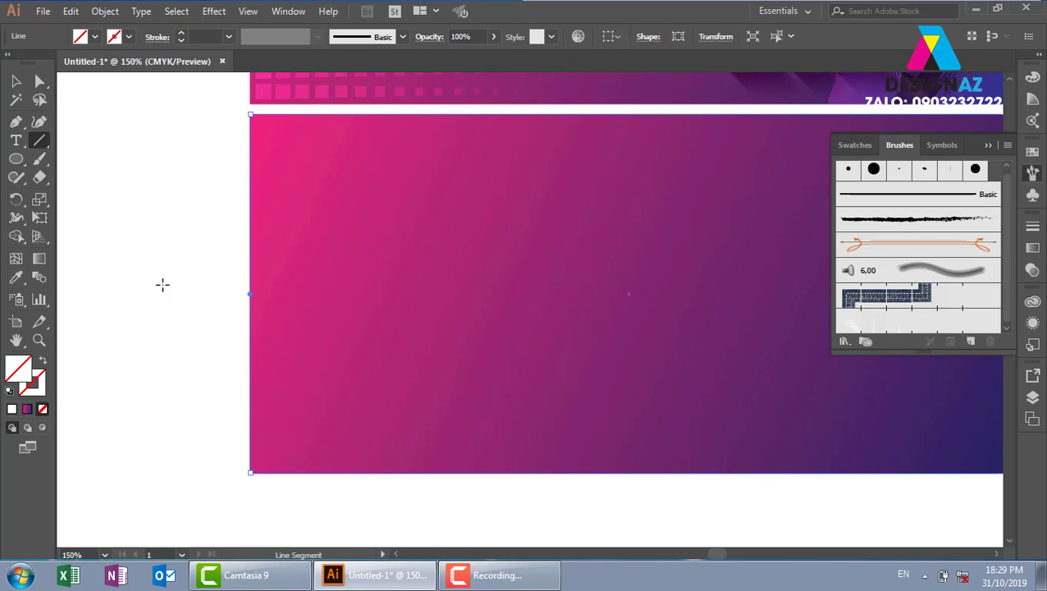
click(15, 80)
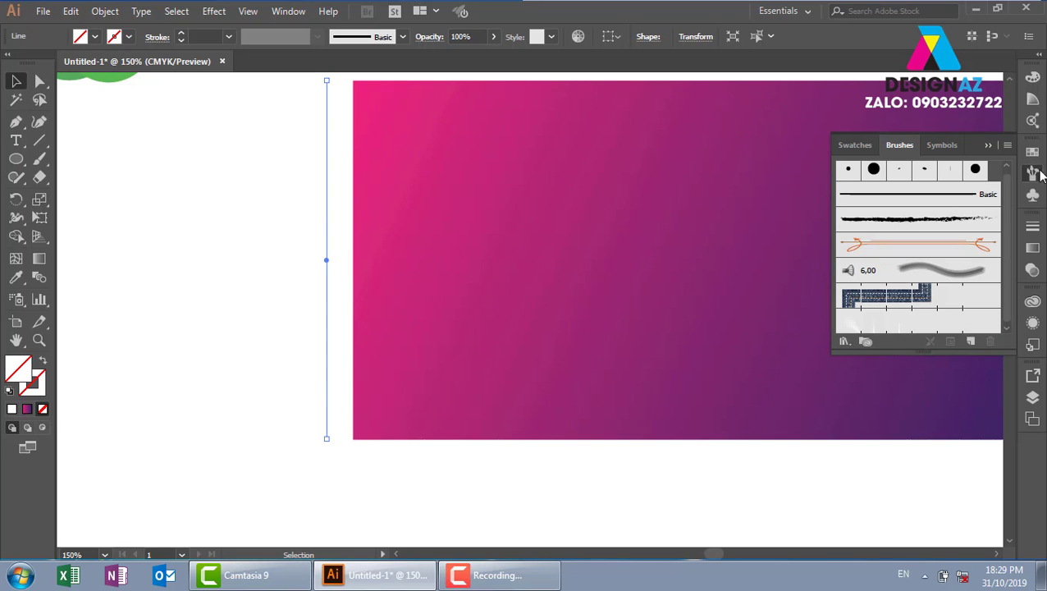
double_click(34, 383)
click(603, 171)
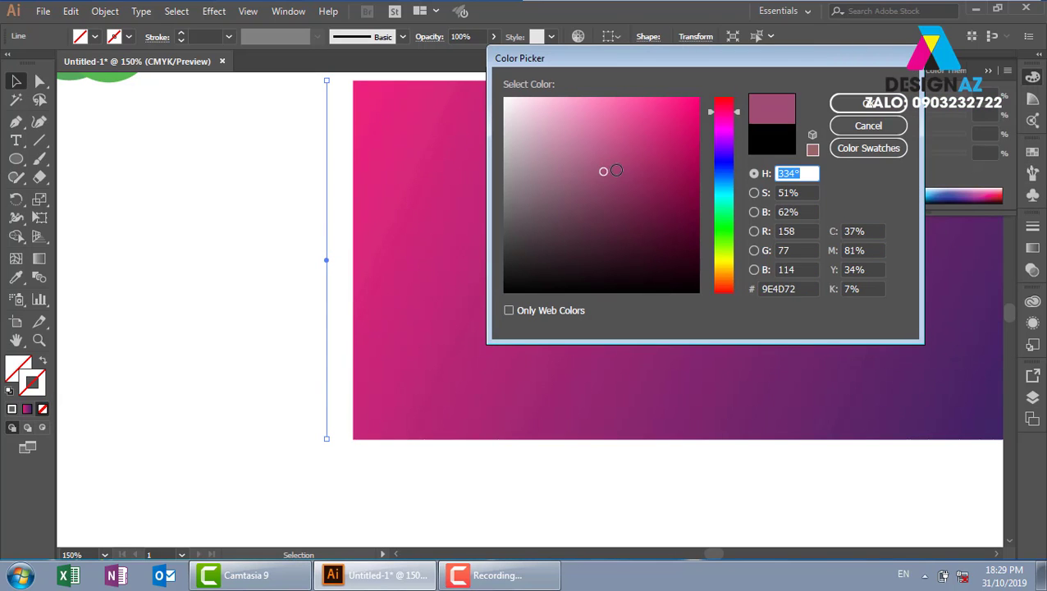
click(859, 117)
Apply Pattern Brush 1 to the vertical line
click(257, 372)
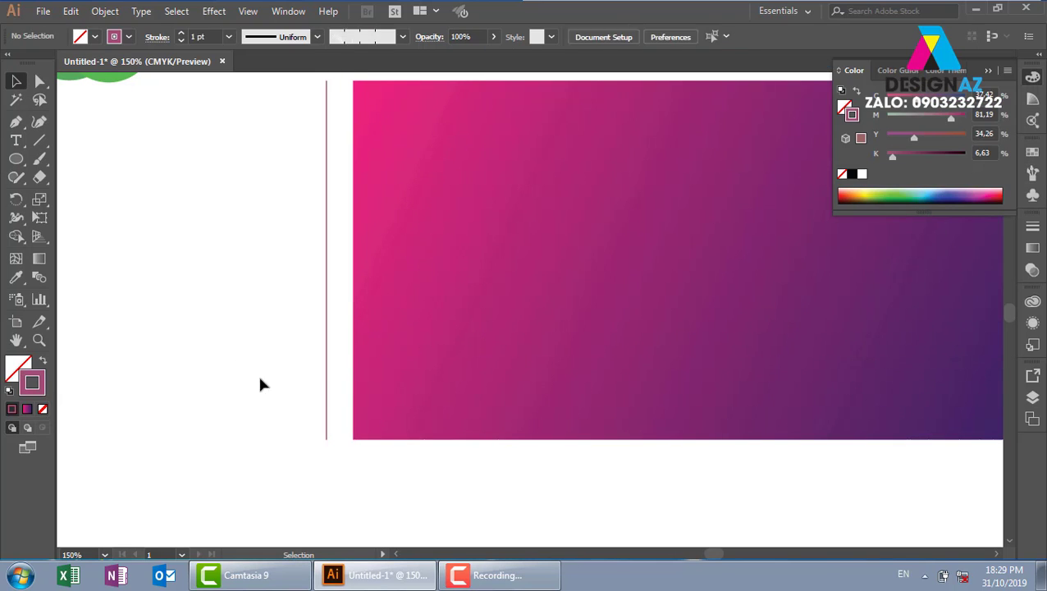
click(327, 226)
click(1032, 172)
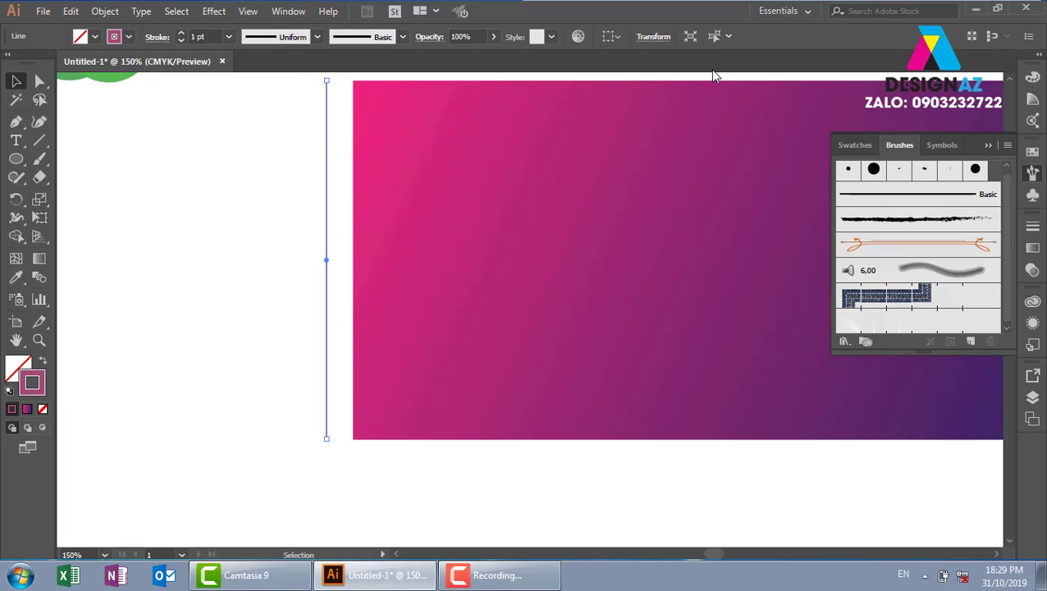
click(883, 325)
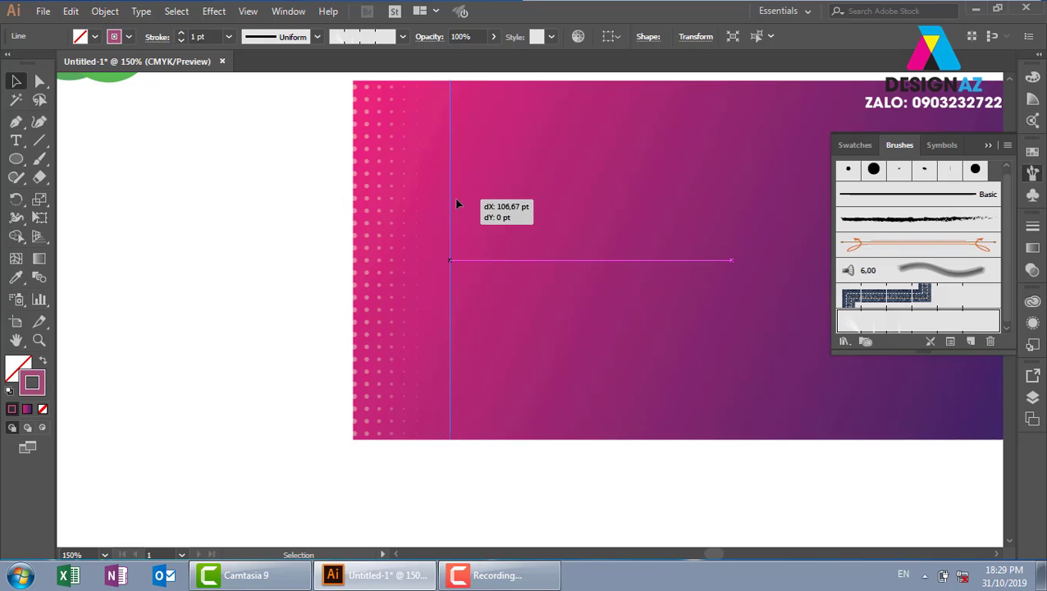
Move the halftone pattern line into the banner and fine-tune it with arrow nudges
drag(326, 205, 457, 205)
key(Right)
key(Right)
key(Right)
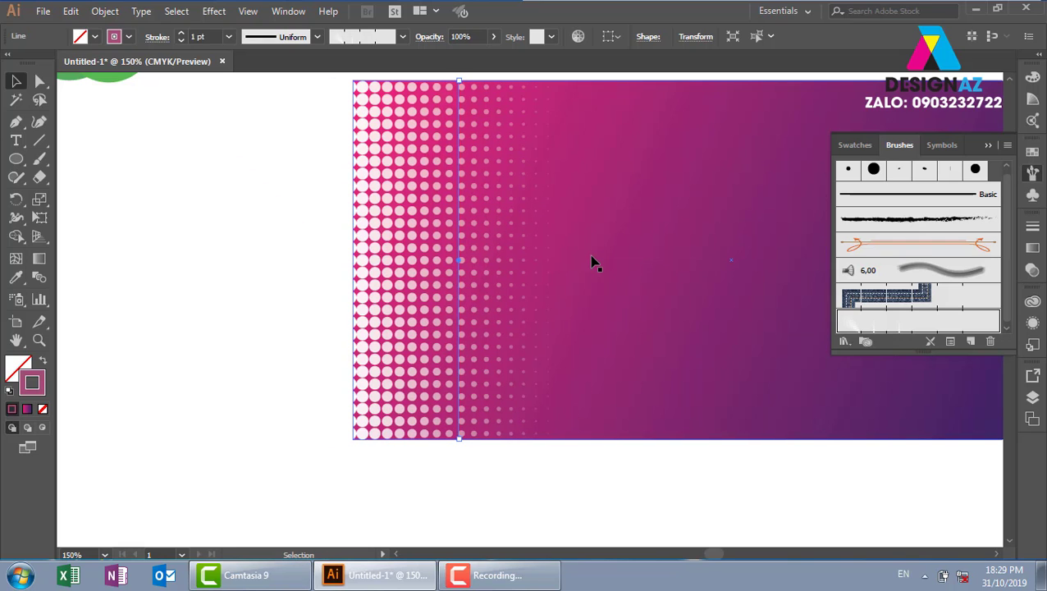
key(Right)
key(Right)
key(Right)
key(Right)
key(Right)
key(Right)
key(Right)
key(Right)
key(Right)
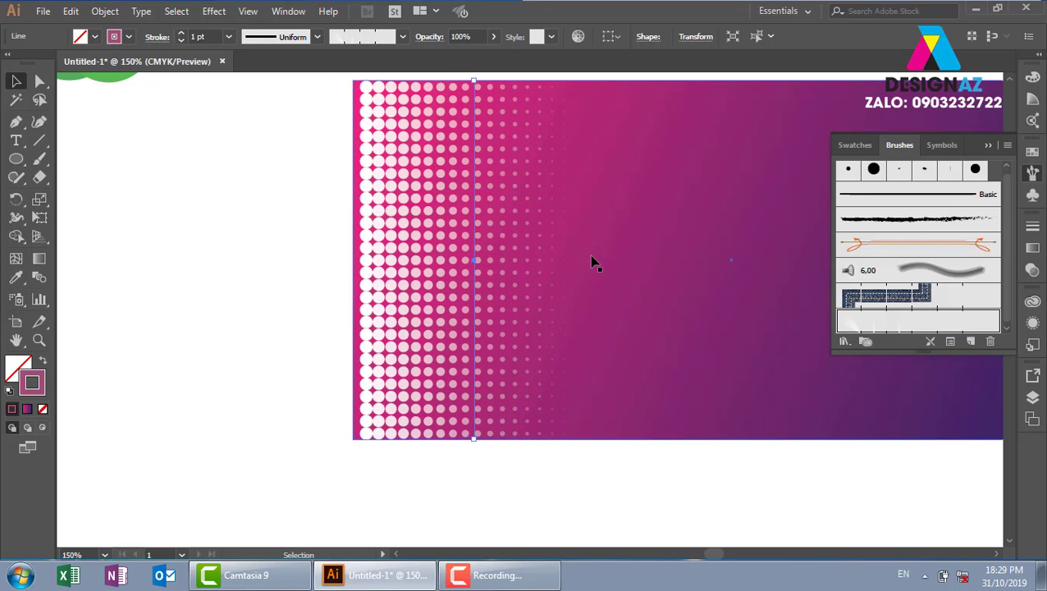
key(Left)
key(Left)
key(Left)
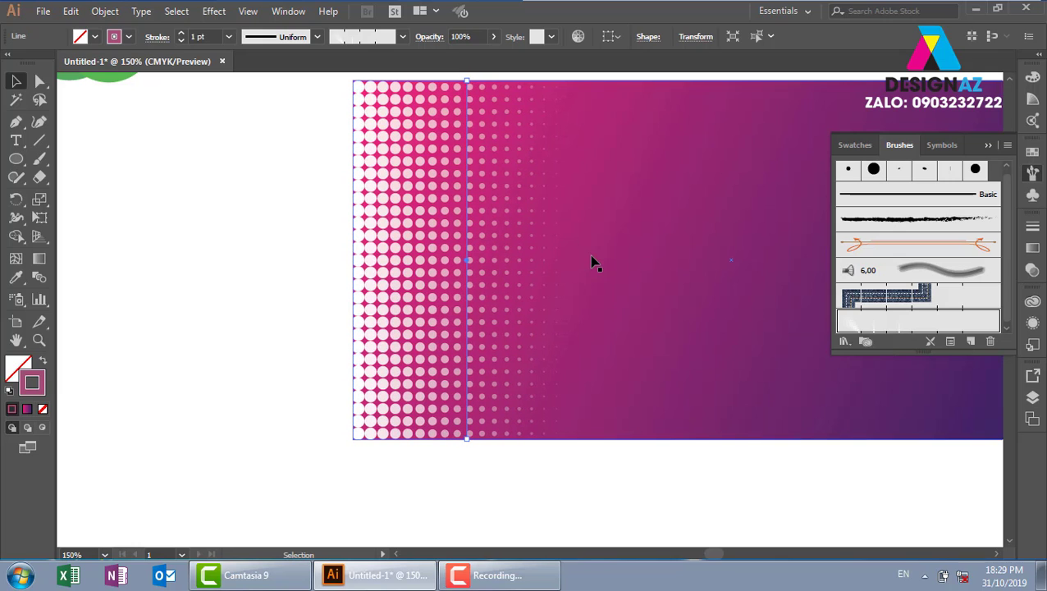
click(162, 285)
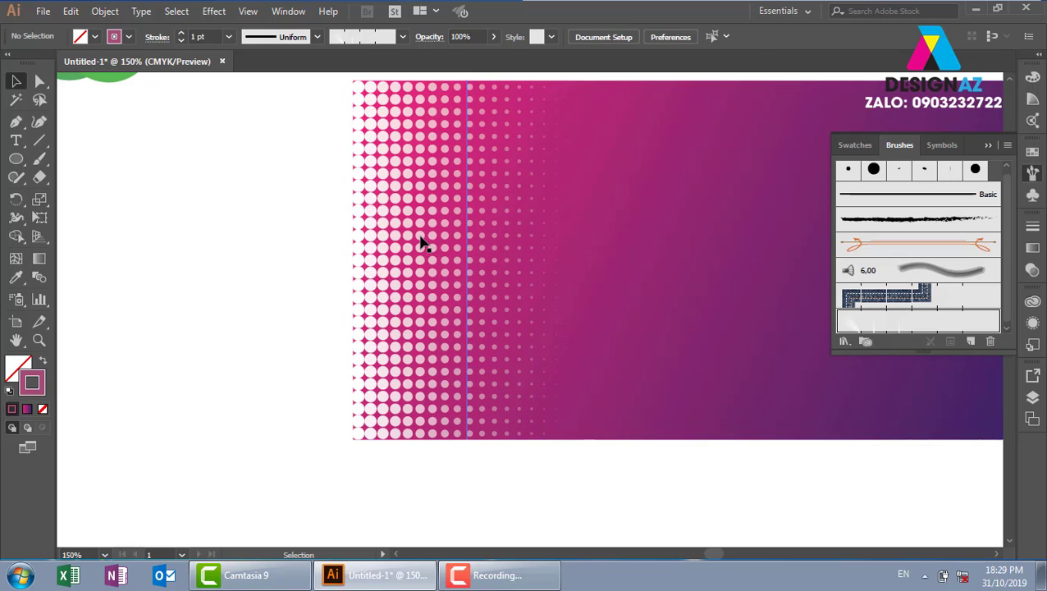
click(433, 261)
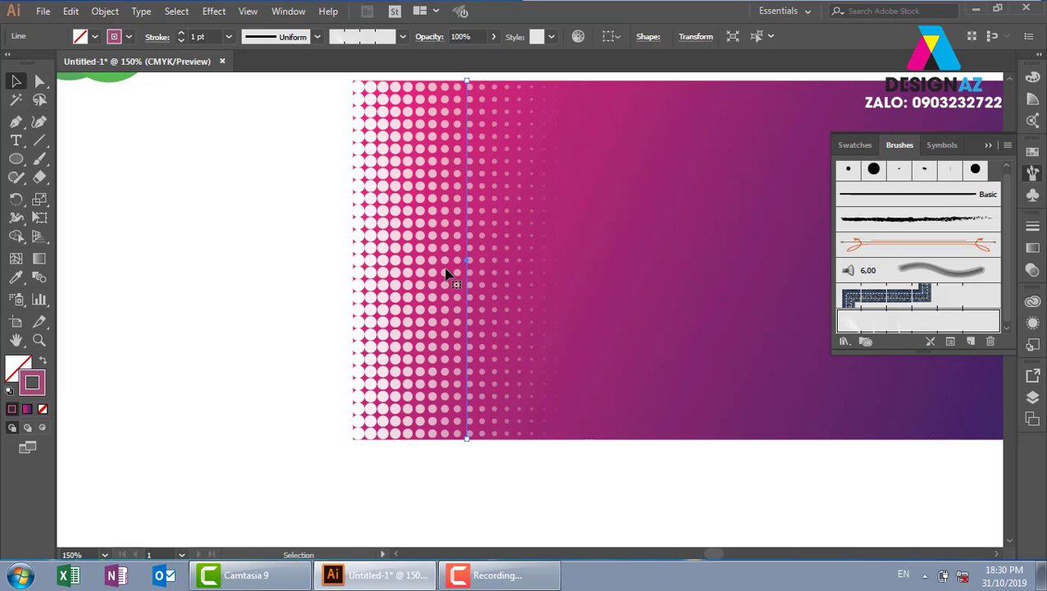
Set the line's stroke weight to 0,75 pt after trying 0,5 pt
click(229, 36)
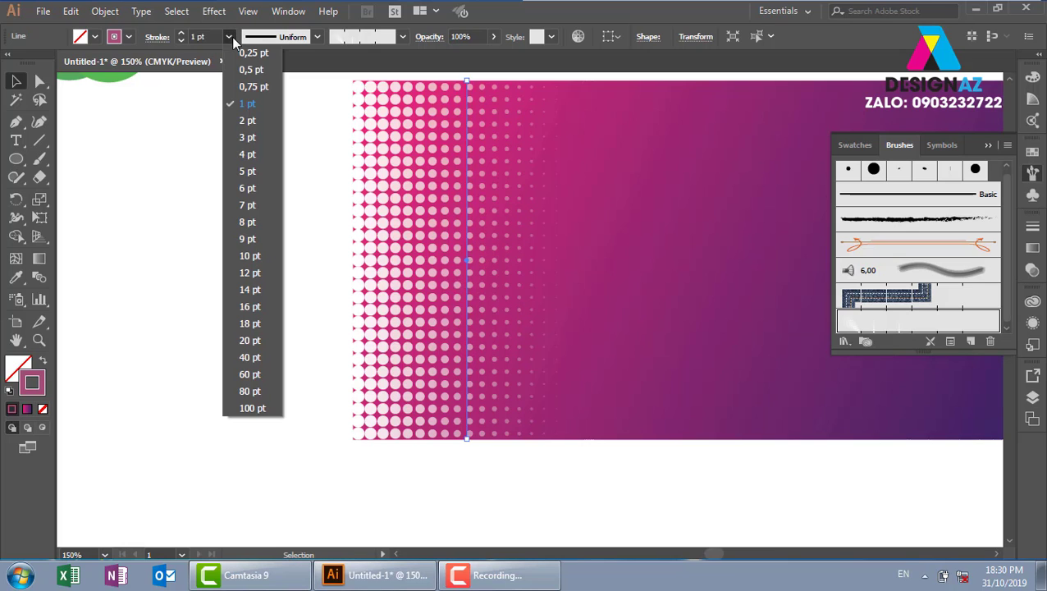
click(245, 70)
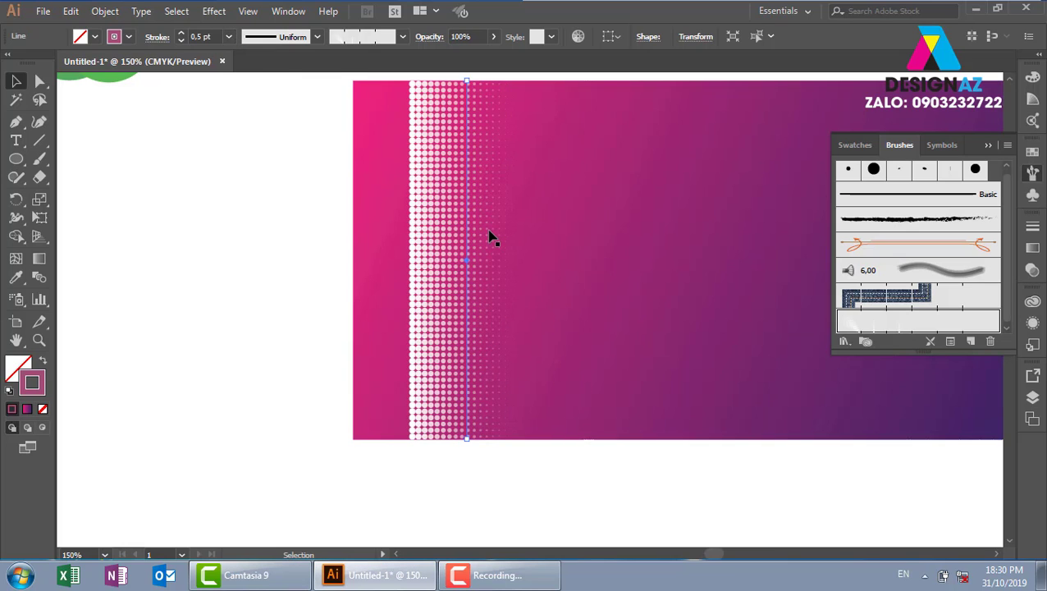
click(229, 36)
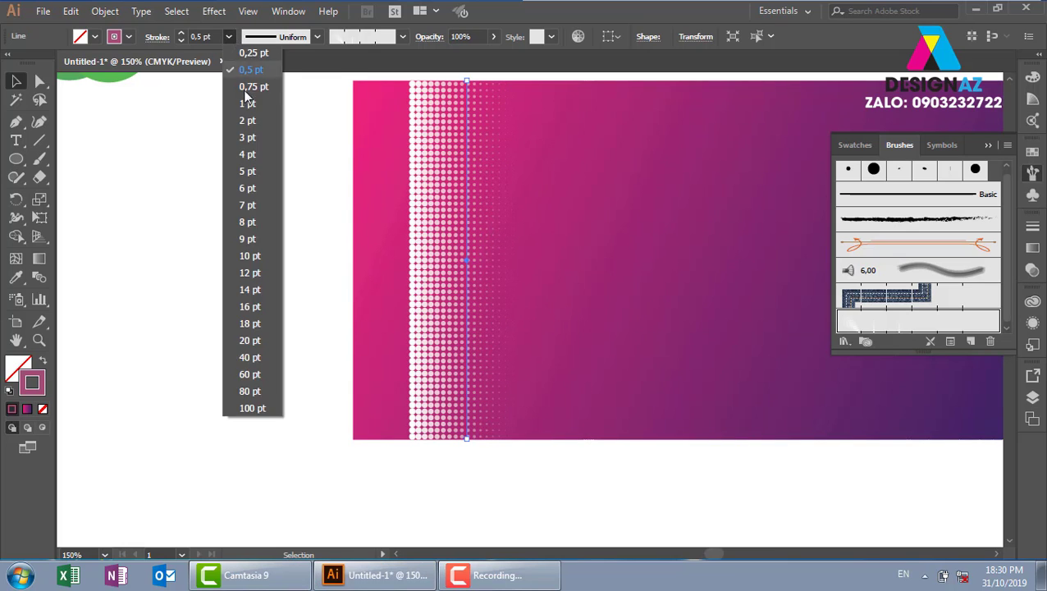
click(249, 90)
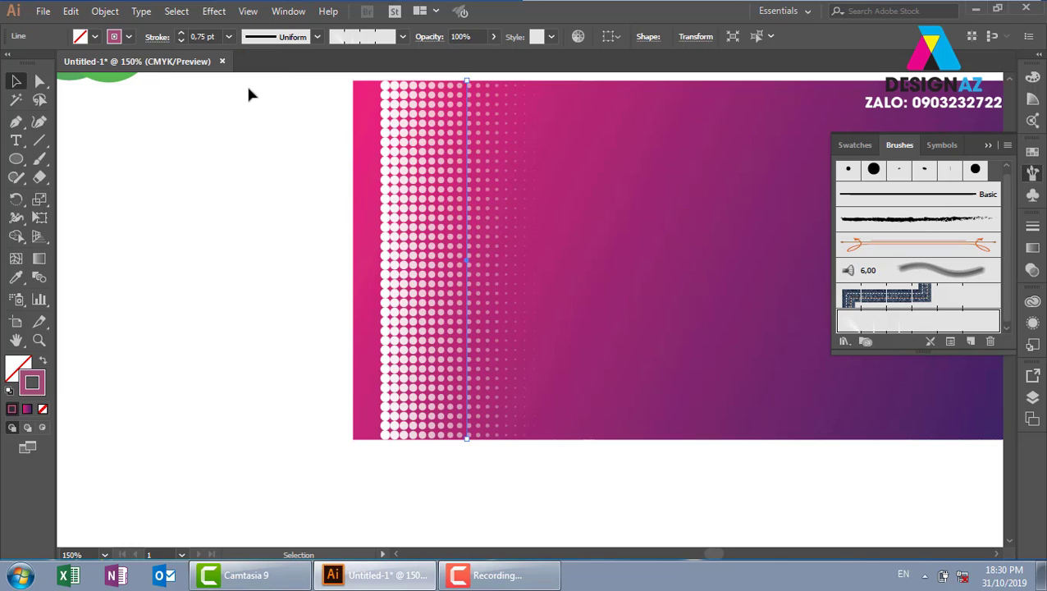
Shift the halftone line about 20 pt left and set its blend mode to Overlay
drag(425, 181, 400, 188)
key(Left)
key(Left)
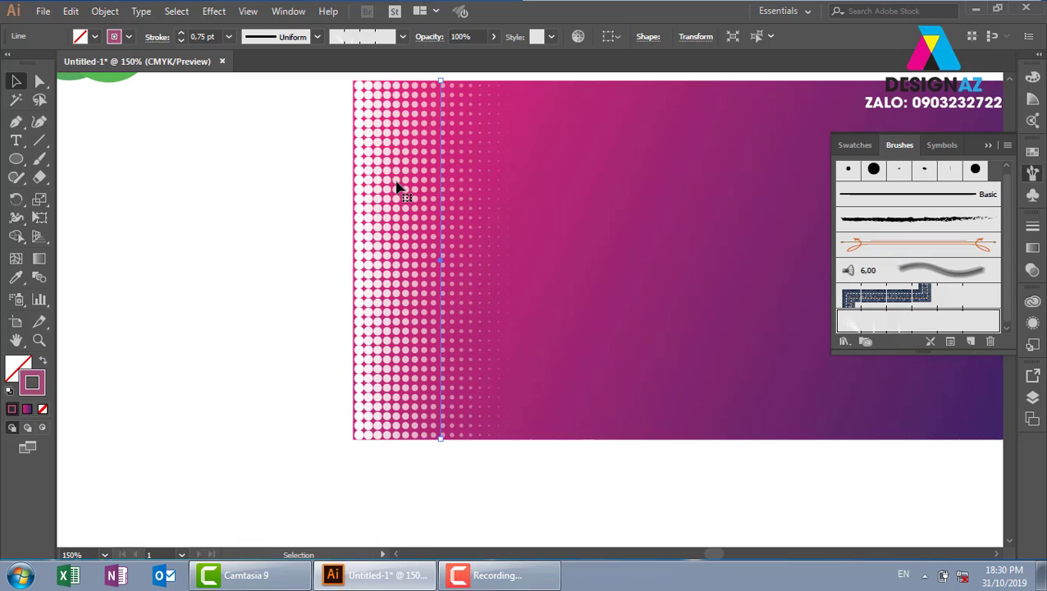
click(1032, 270)
click(899, 243)
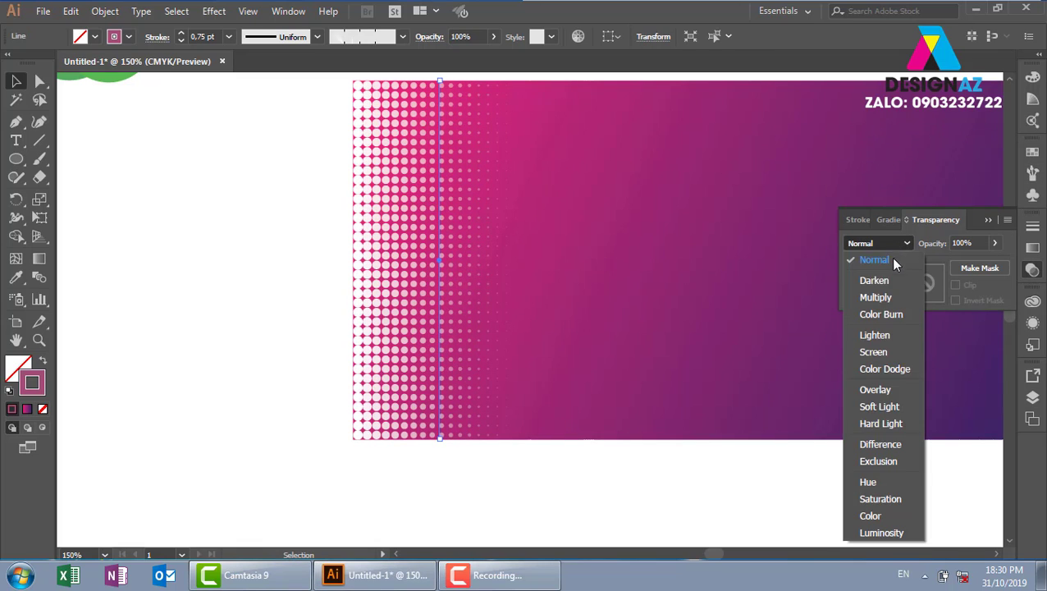
click(876, 392)
Reflect the background gradient rectangle so the pink sits on the right
click(593, 493)
drag(759, 405, 654, 400)
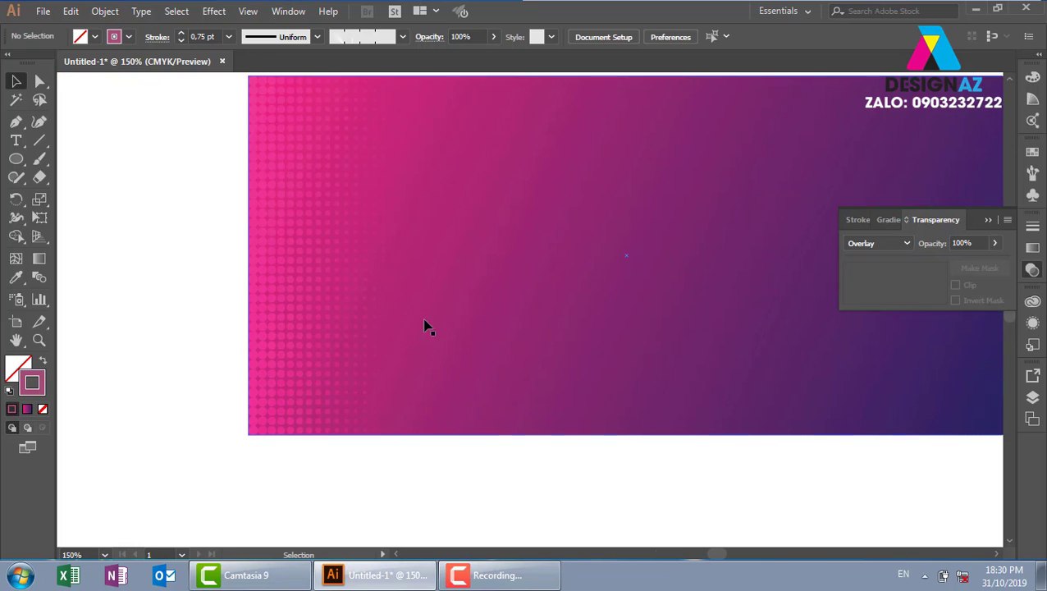
click(694, 320)
key(o)
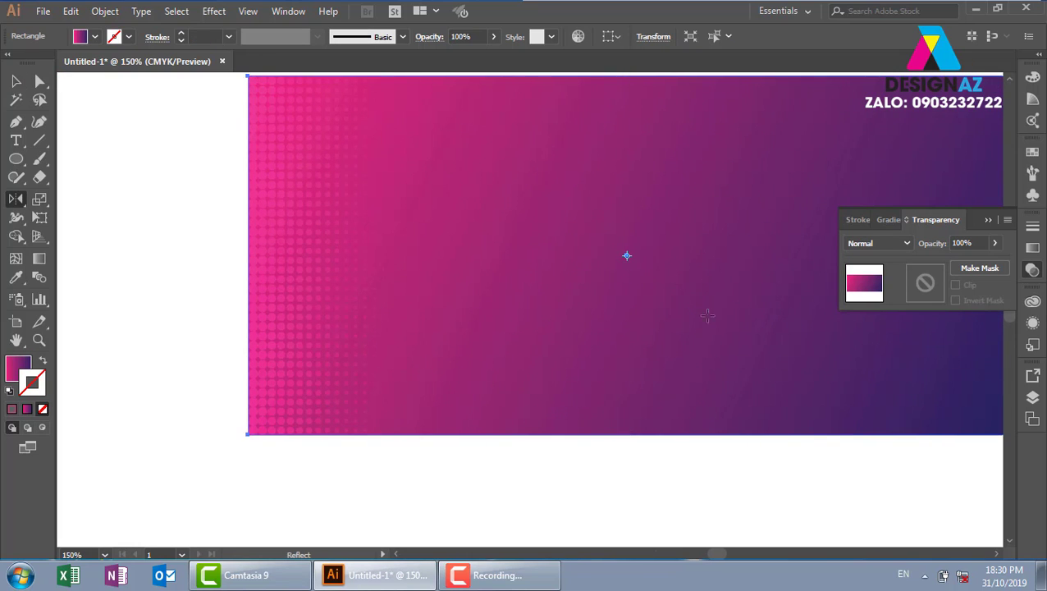
drag(504, 303, 350, 317)
key(v)
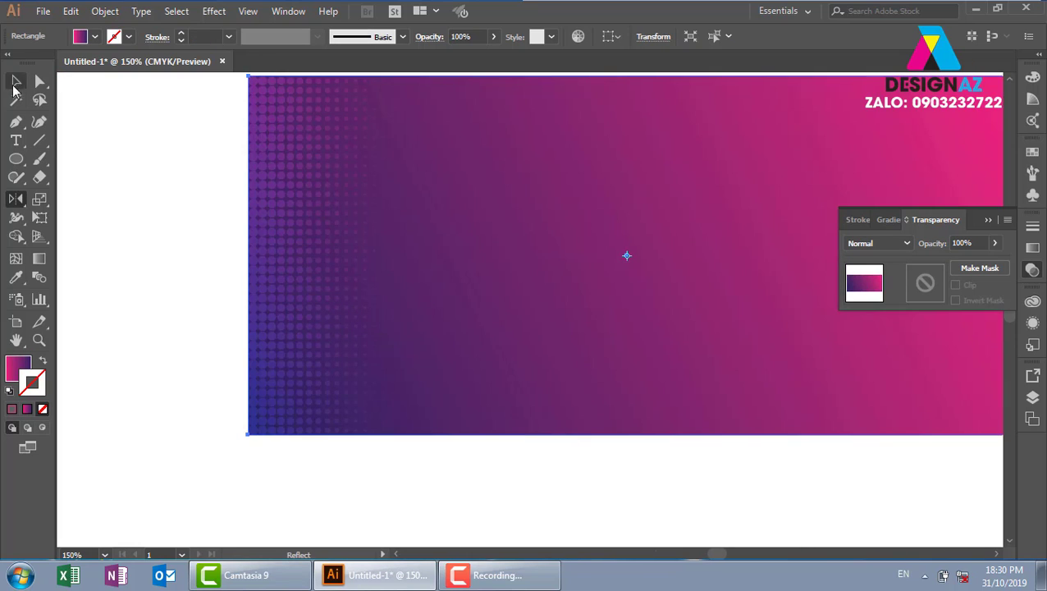
Set the halftone line's stroke weight back to 1 pt
click(201, 260)
key(ctrl+minus)
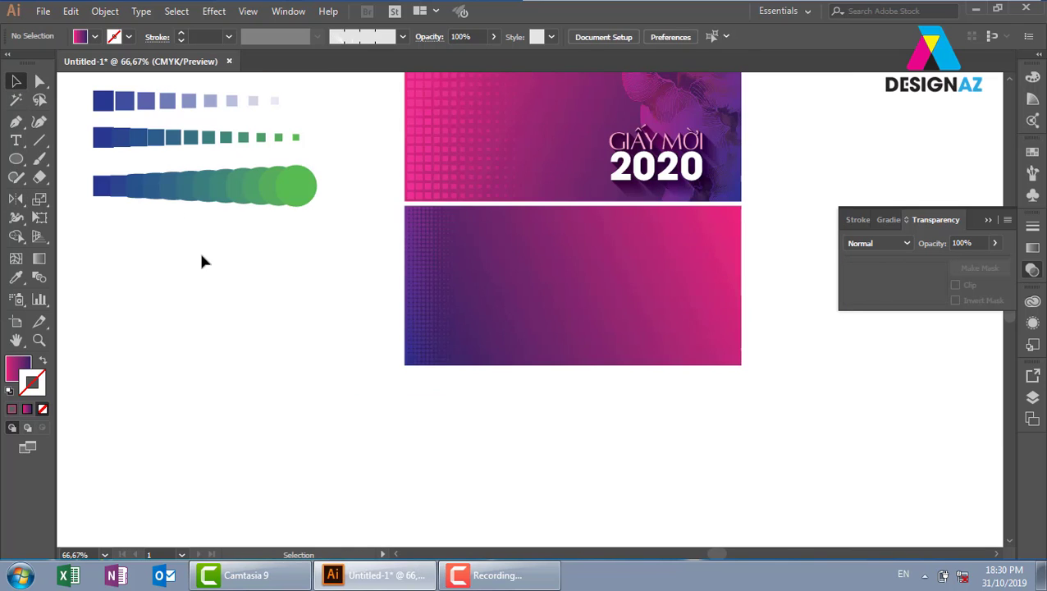
click(441, 266)
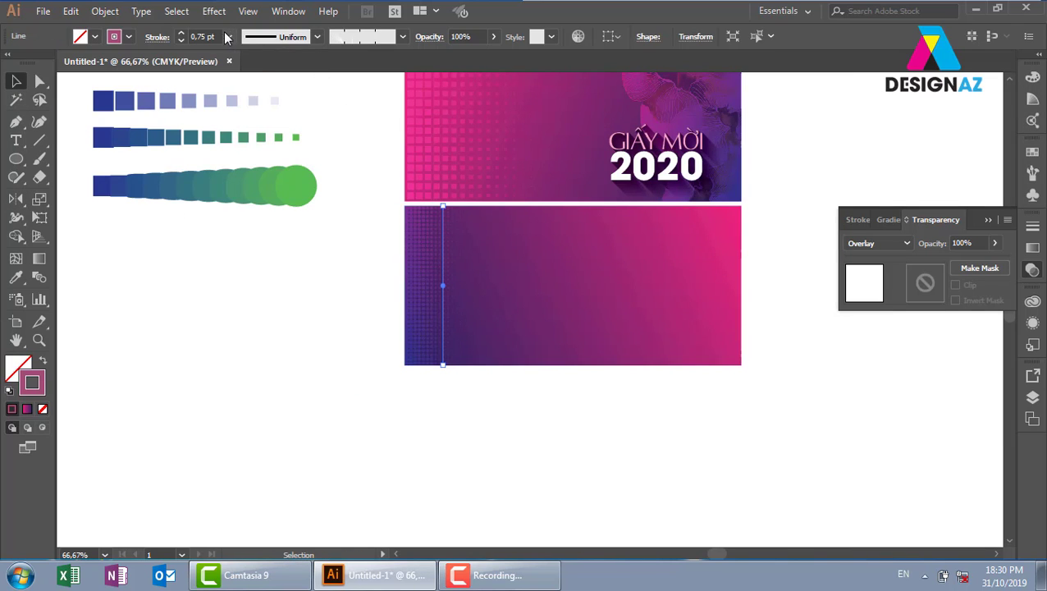
click(229, 103)
click(302, 322)
key(z)
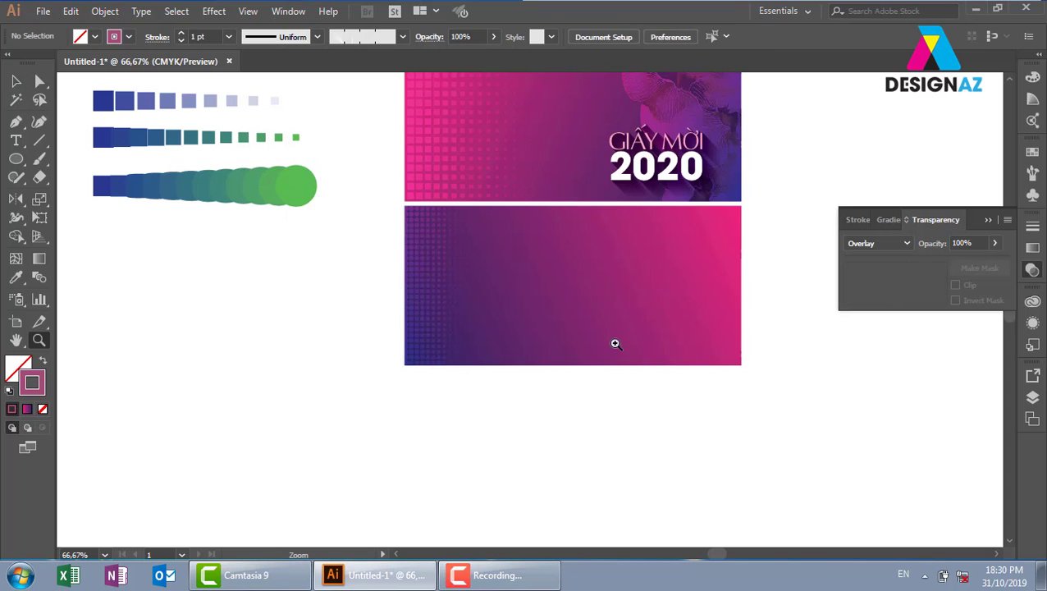
drag(681, 281, 859, 425)
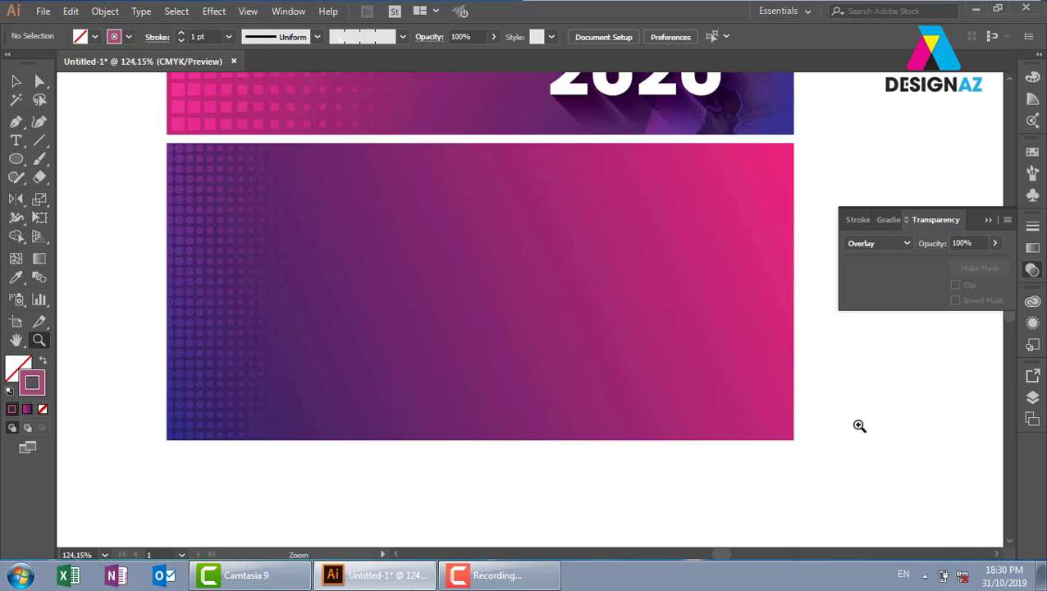
drag(150, 292, 425, 291)
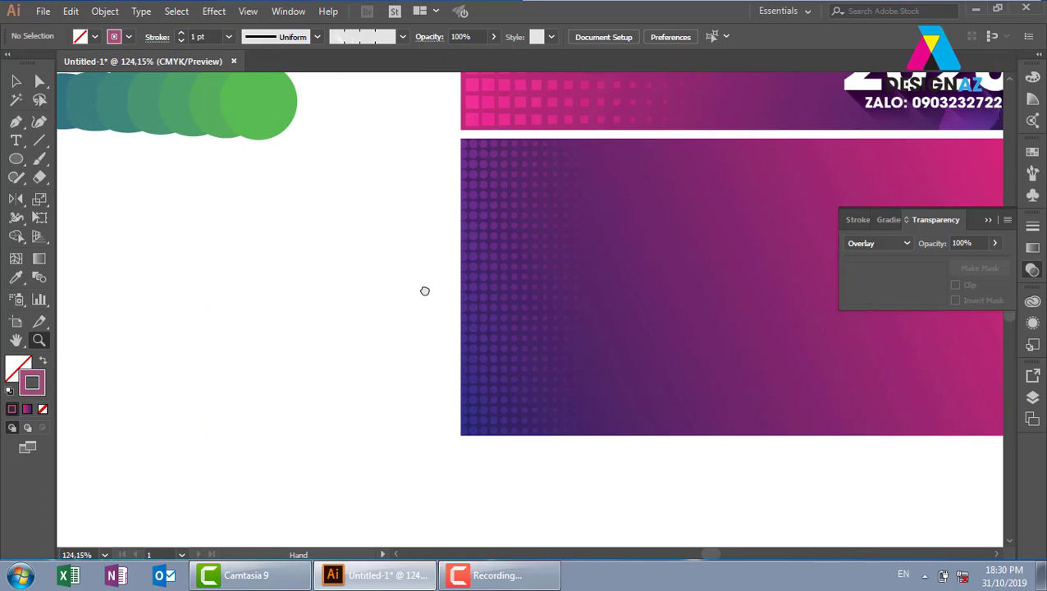
scroll(424, 291, down, 1)
scroll(376, 257, down, 2)
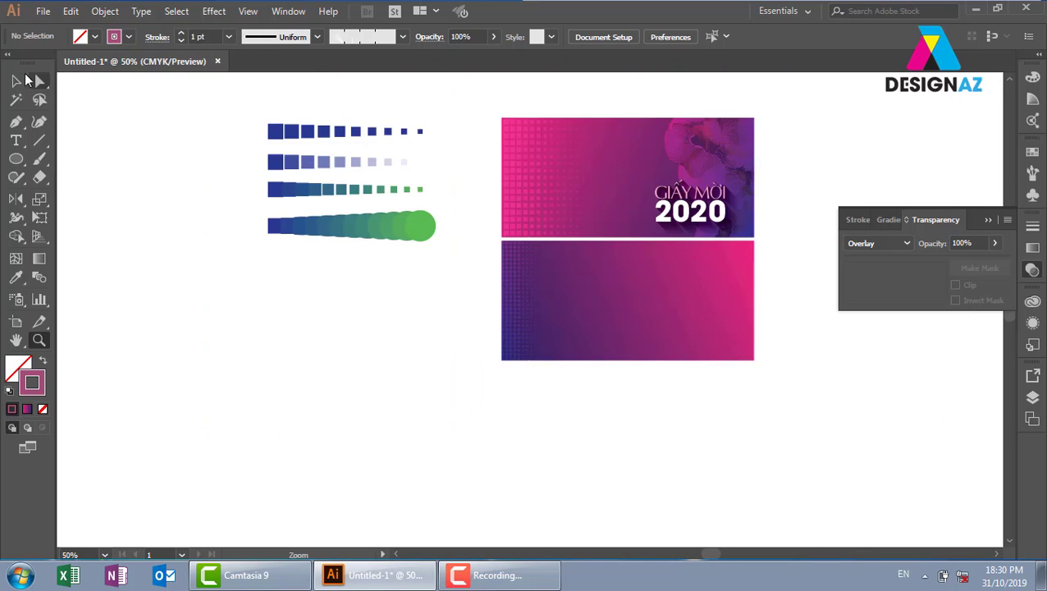
Duplicate the banner gradient rectangle, rotate it 90° and place it below the swatch samples
click(17, 80)
drag(378, 273, 402, 227)
click(591, 257)
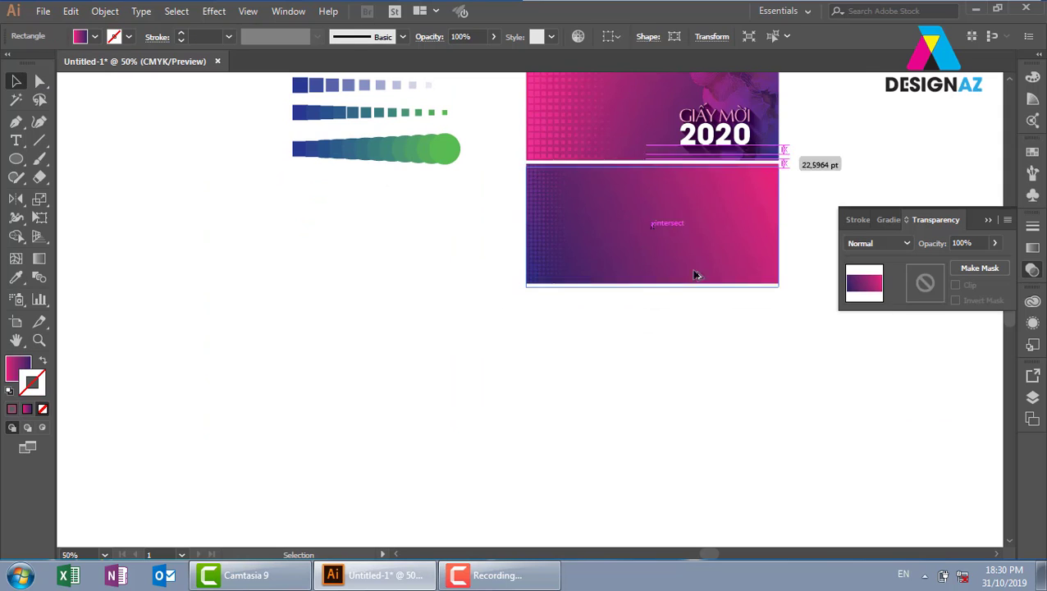
drag(695, 275, 439, 323)
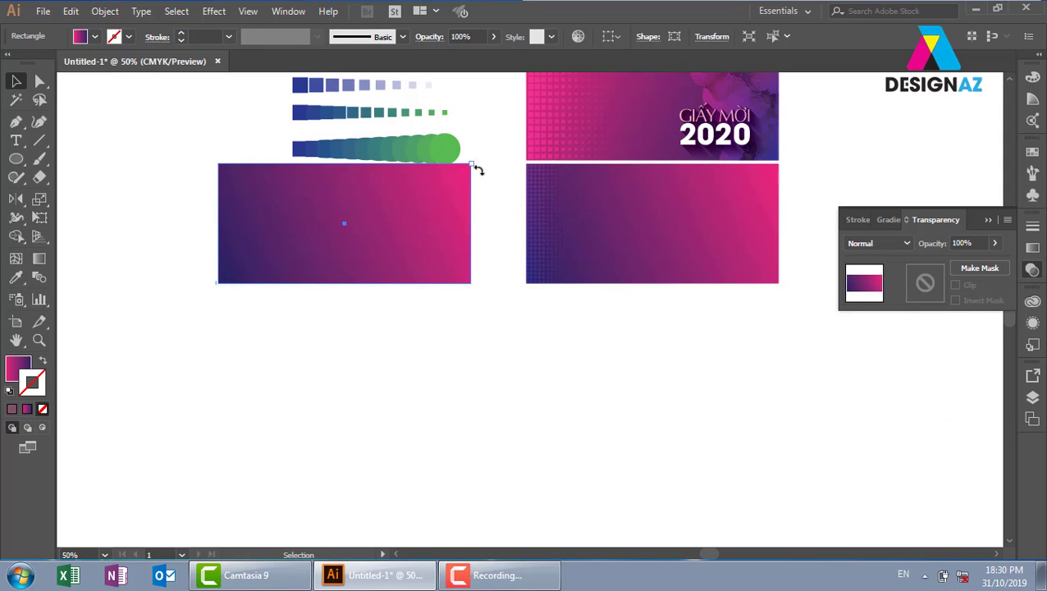
drag(478, 170, 409, 298)
drag(381, 215, 434, 331)
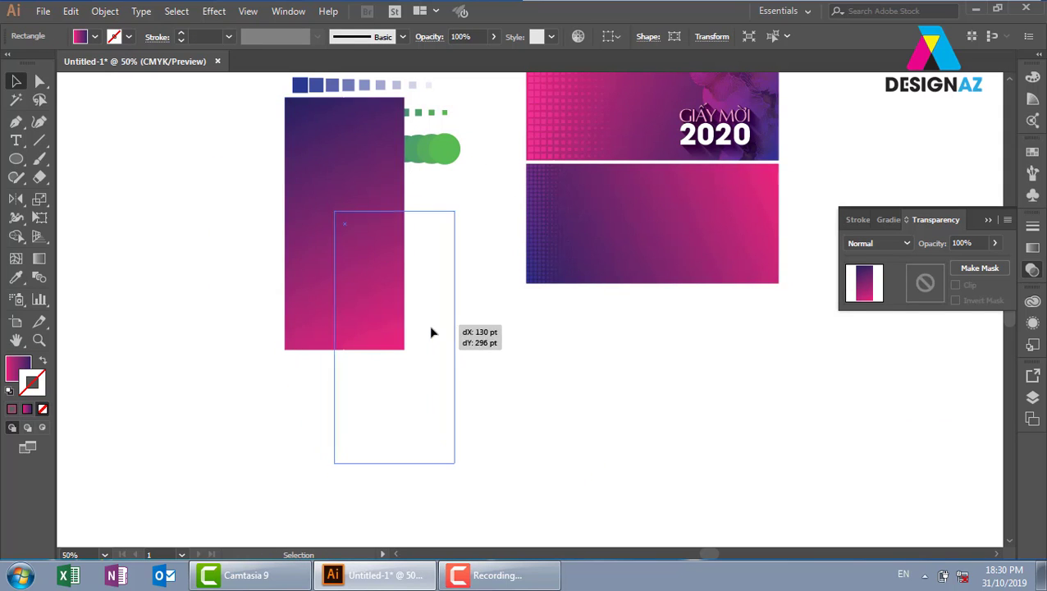
click(562, 383)
click(454, 370)
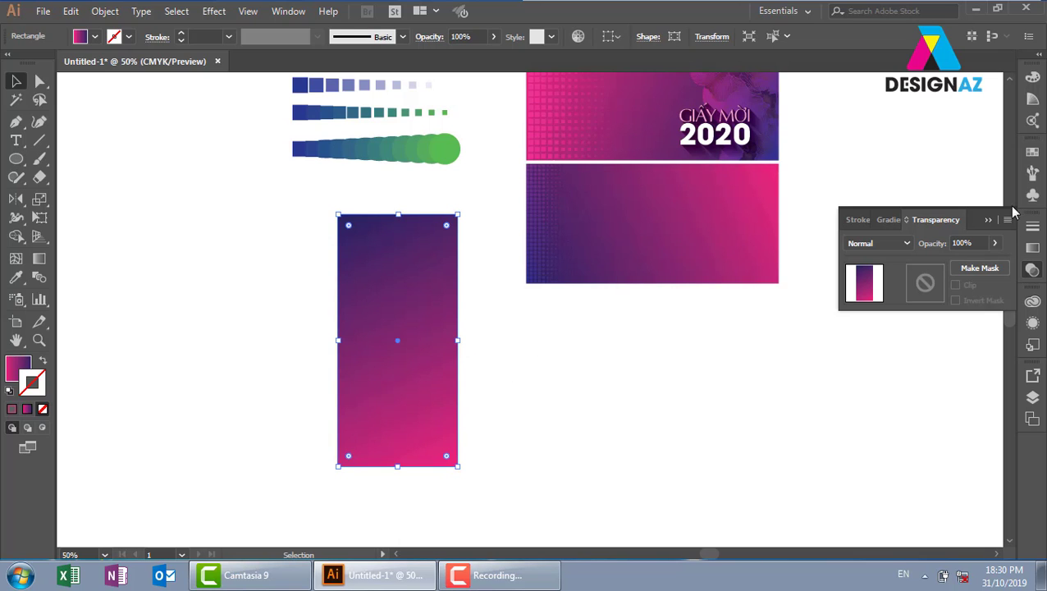
Fill the vertical rectangle with the orange yellow-to-red gradient swatch and remove its stroke
click(1032, 151)
click(980, 216)
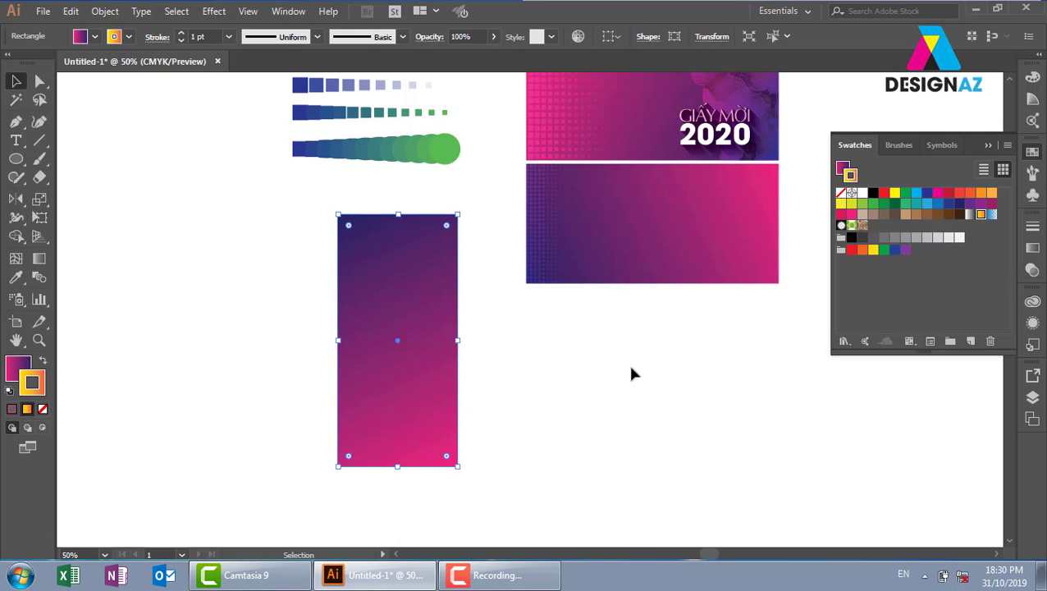
key(shift+x)
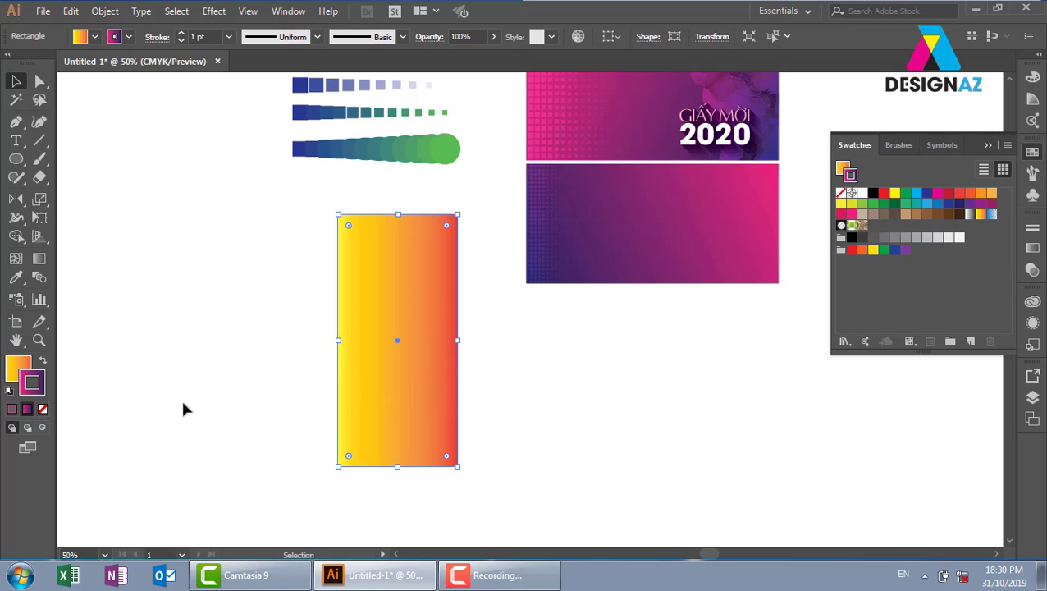
click(43, 409)
click(175, 349)
click(431, 320)
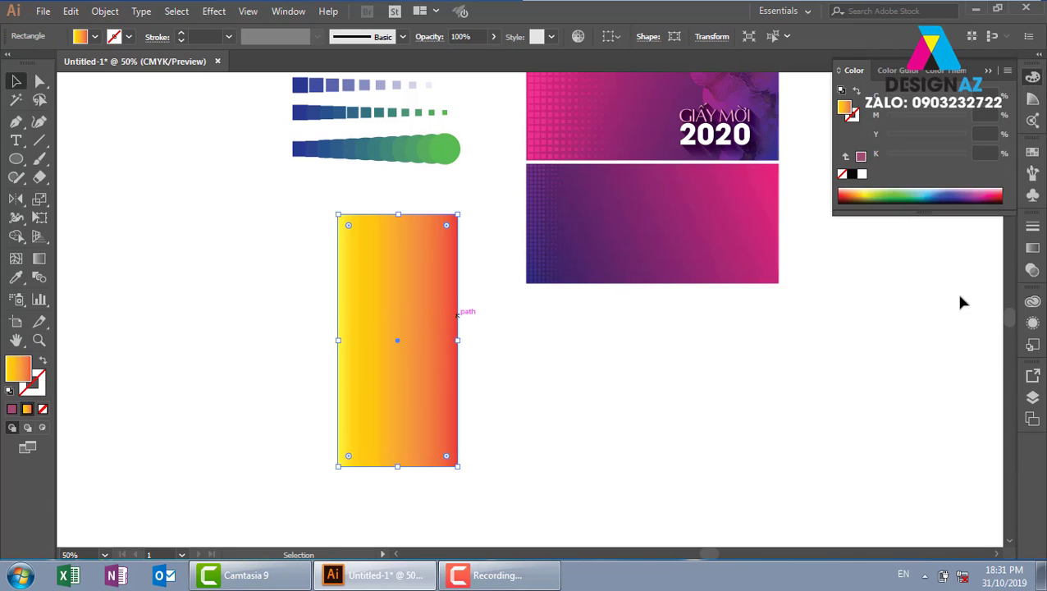
click(1033, 268)
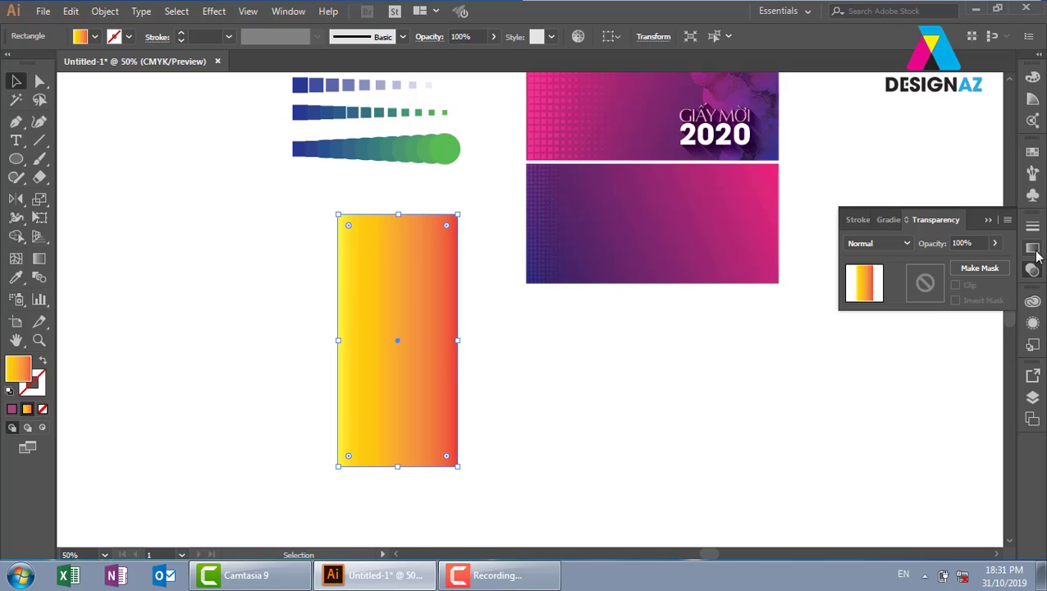
Make the rectangle's gradient Radial and remove the extra colour stops
click(1033, 248)
click(961, 243)
click(937, 277)
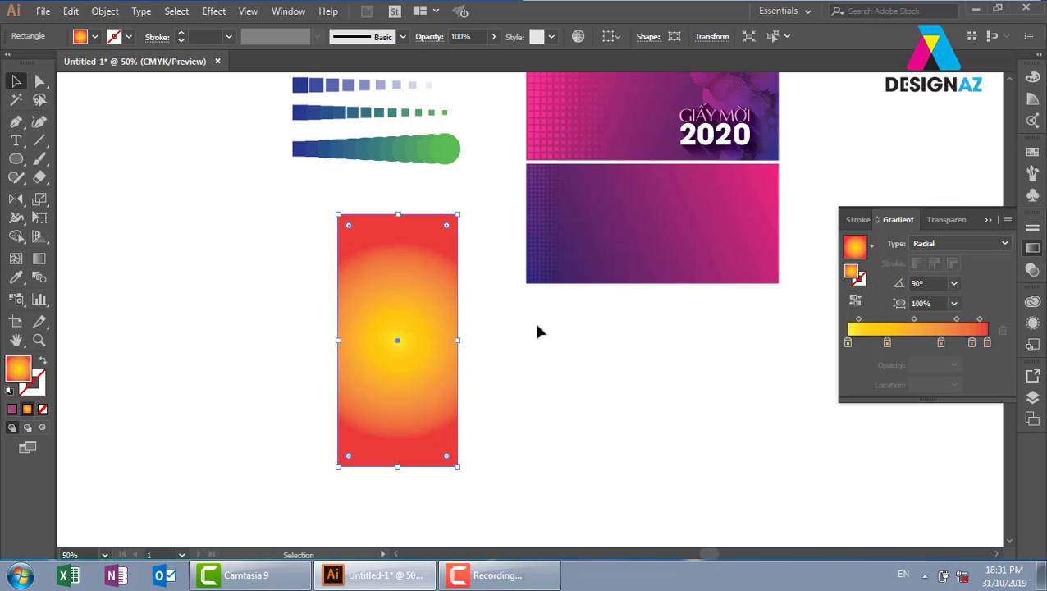
mouse_move(972, 343)
mouse_down()
mouse_move(972, 370)
mouse_move(916, 362)
mouse_move(921, 386)
mouse_up()
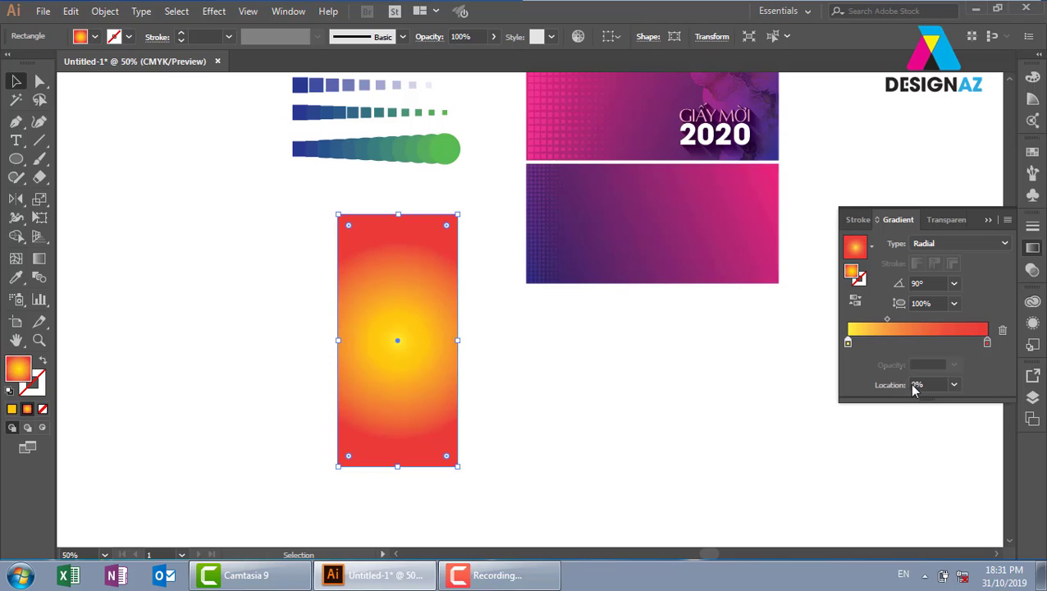
Redraw the radial gradient with the Gradient tool, midpoint 45,3% and angle 164°
key(g)
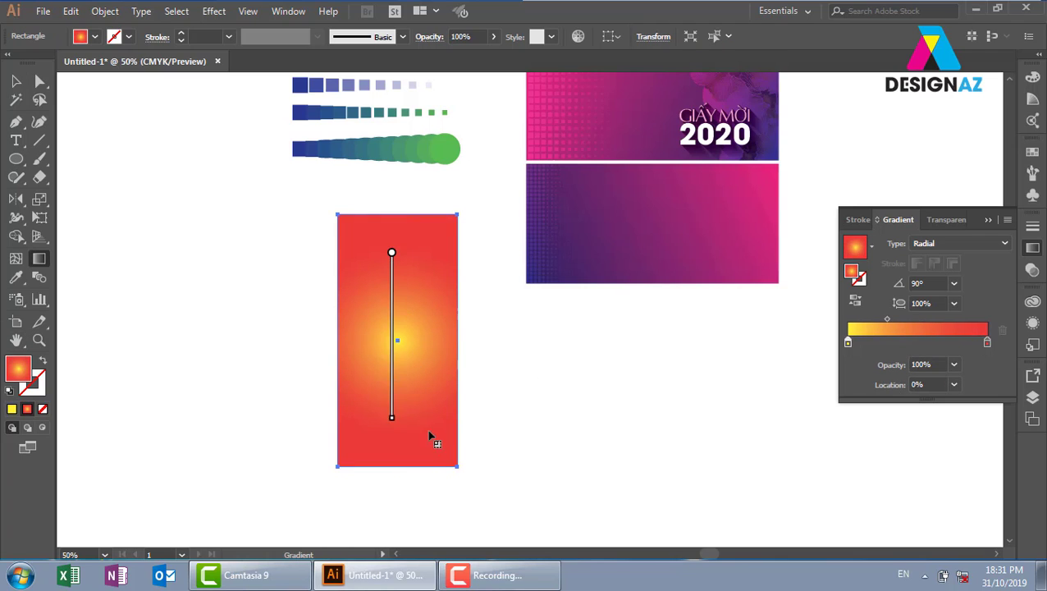
drag(391, 250, 391, 463)
drag(408, 305, 425, 439)
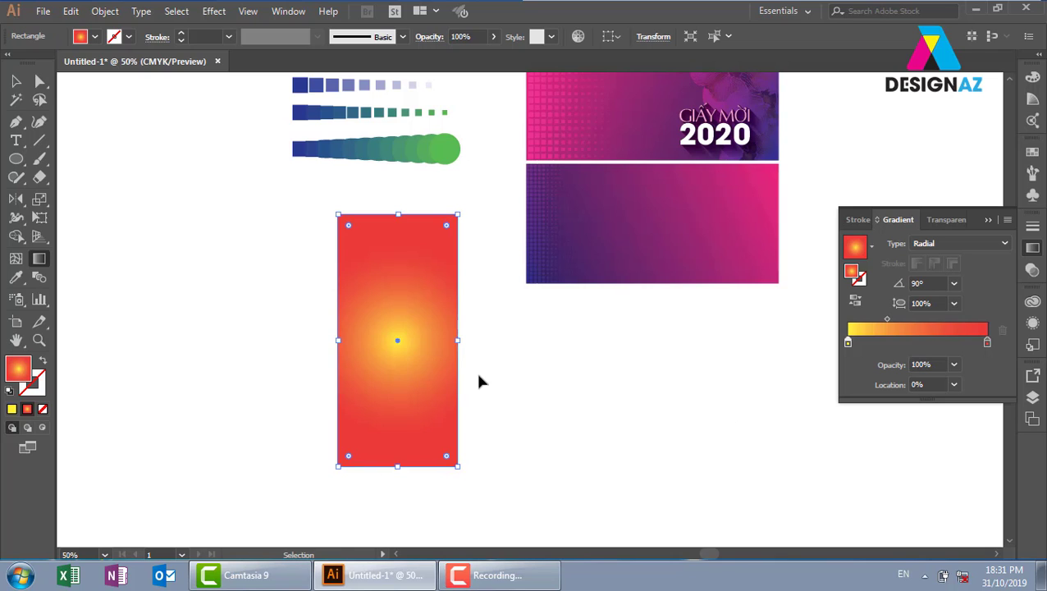
mouse_move(393, 286)
mouse_down()
mouse_move(437, 421)
mouse_move(414, 320)
mouse_up()
key(v)
key(g)
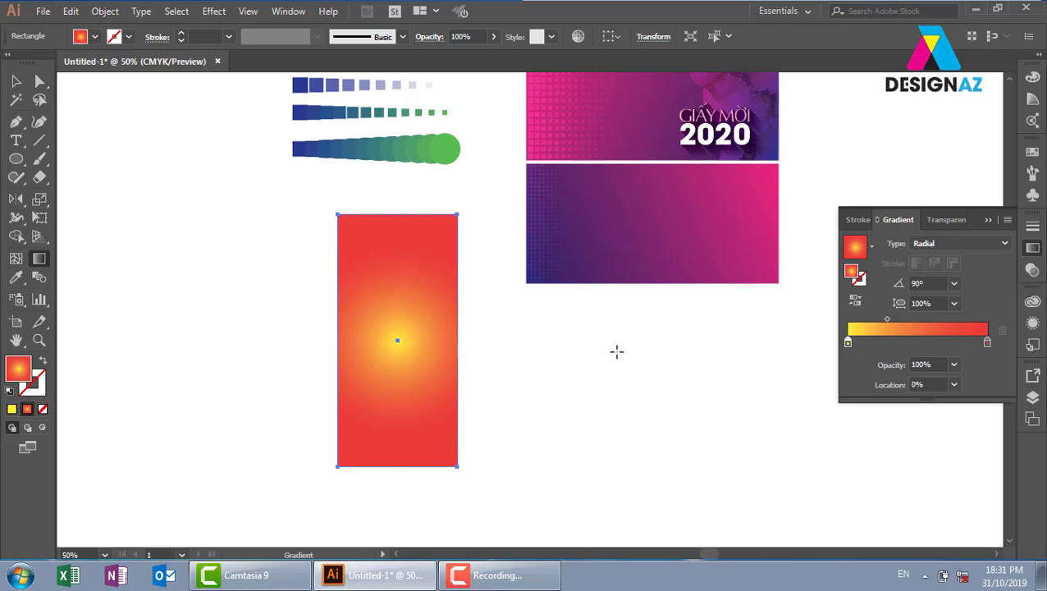
mouse_move(848, 342)
mouse_down()
mouse_move(905, 341)
mouse_move(837, 345)
mouse_up()
drag(887, 320, 910, 319)
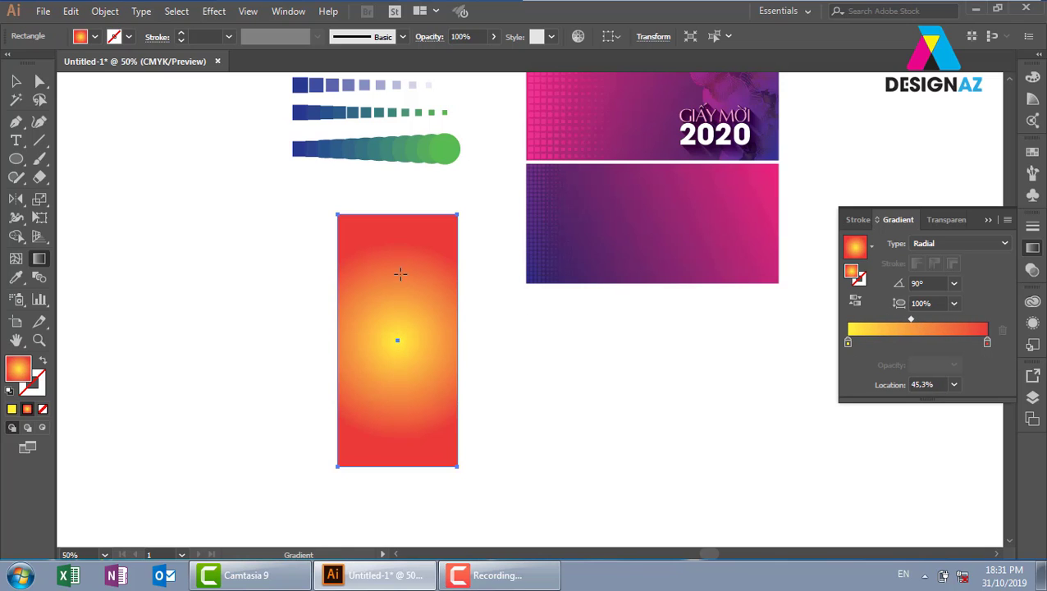
drag(399, 273, 460, 469)
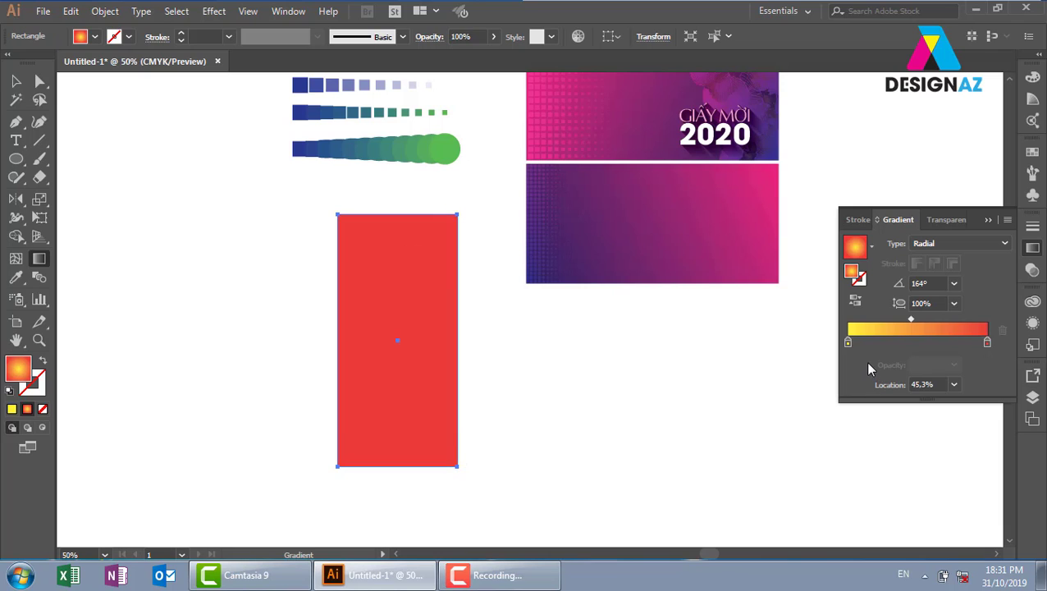
Fill the red rectangle with the black-to-white gradient swatch and make it Radial
click(15, 81)
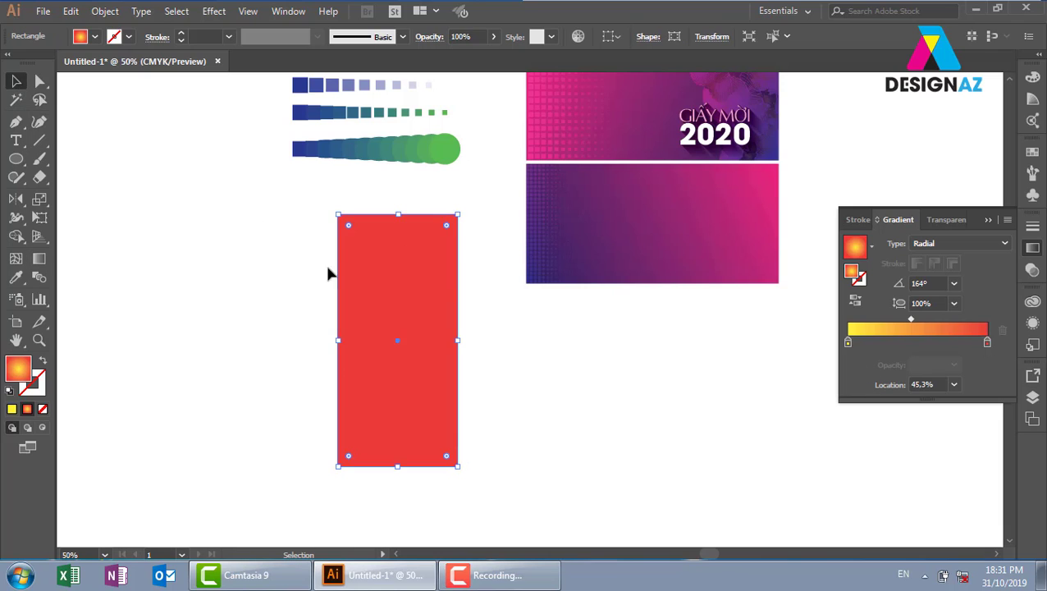
click(1032, 151)
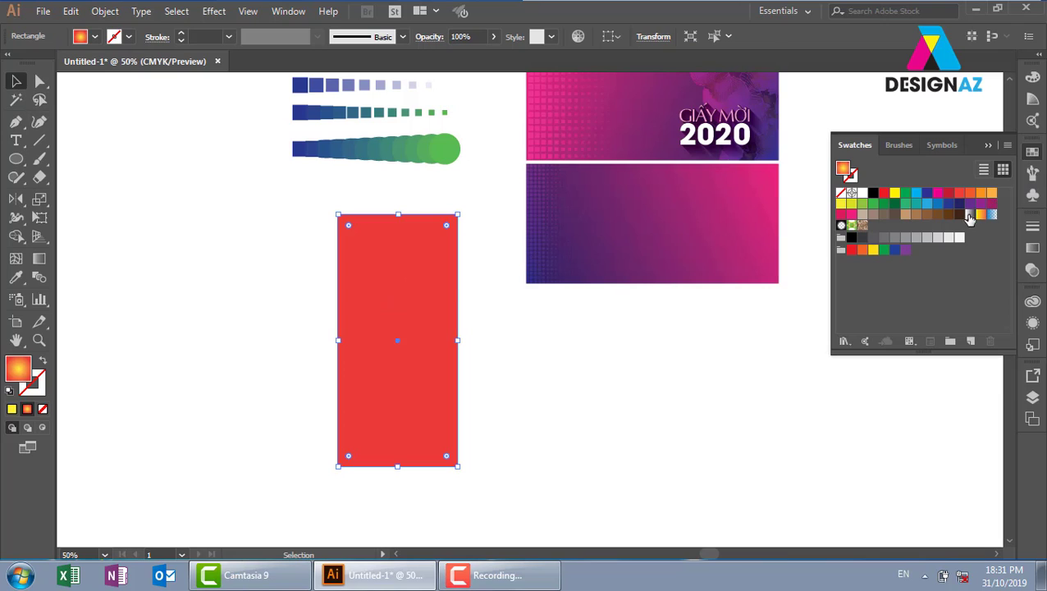
click(970, 214)
click(1032, 248)
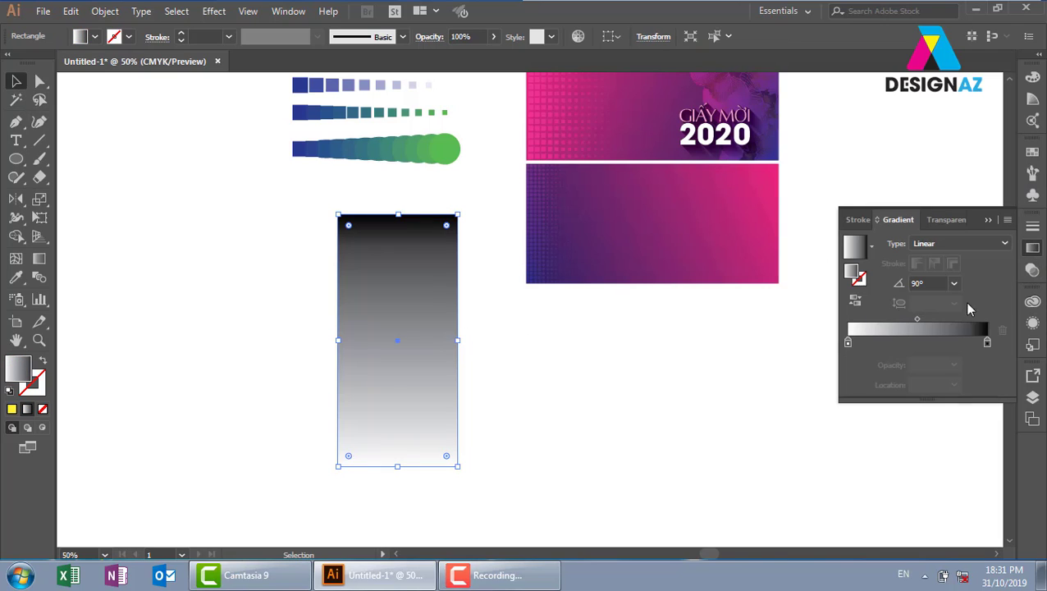
click(972, 244)
click(935, 279)
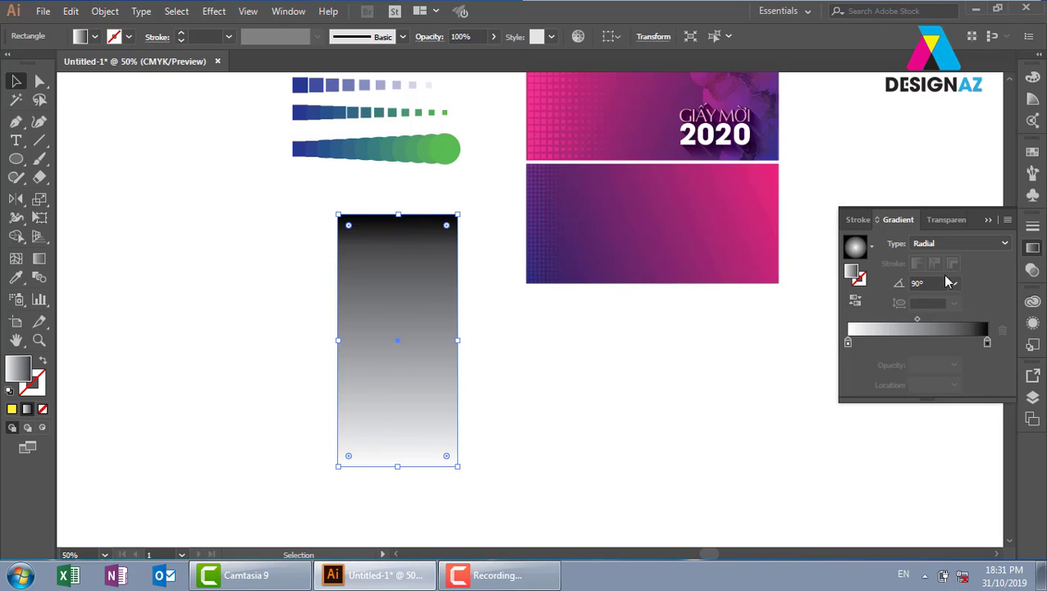
Set the outer gradient stop to red and the centre stop to orange
click(988, 343)
double_click(988, 343)
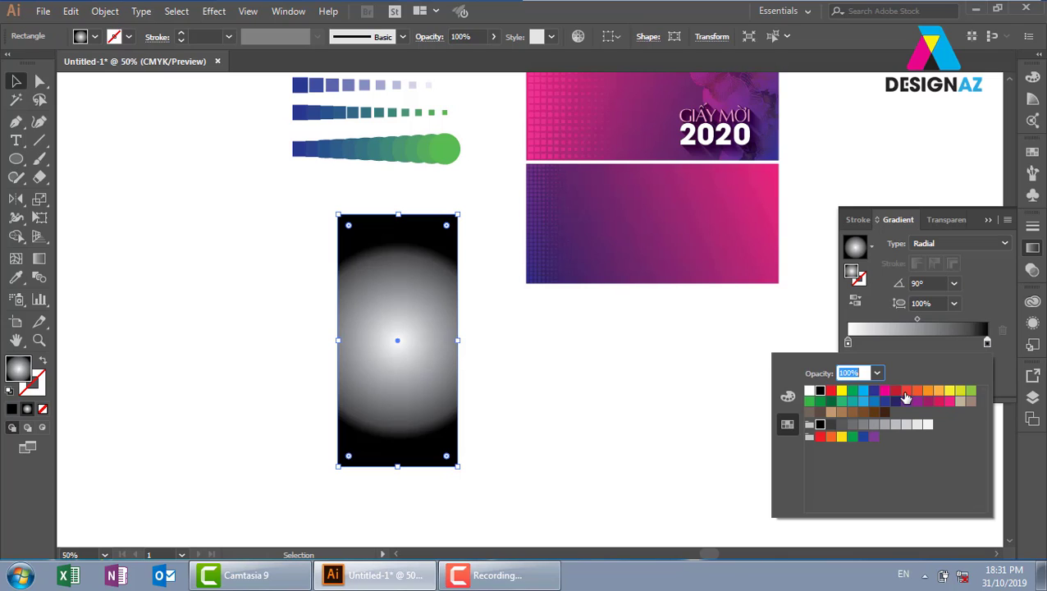
click(905, 392)
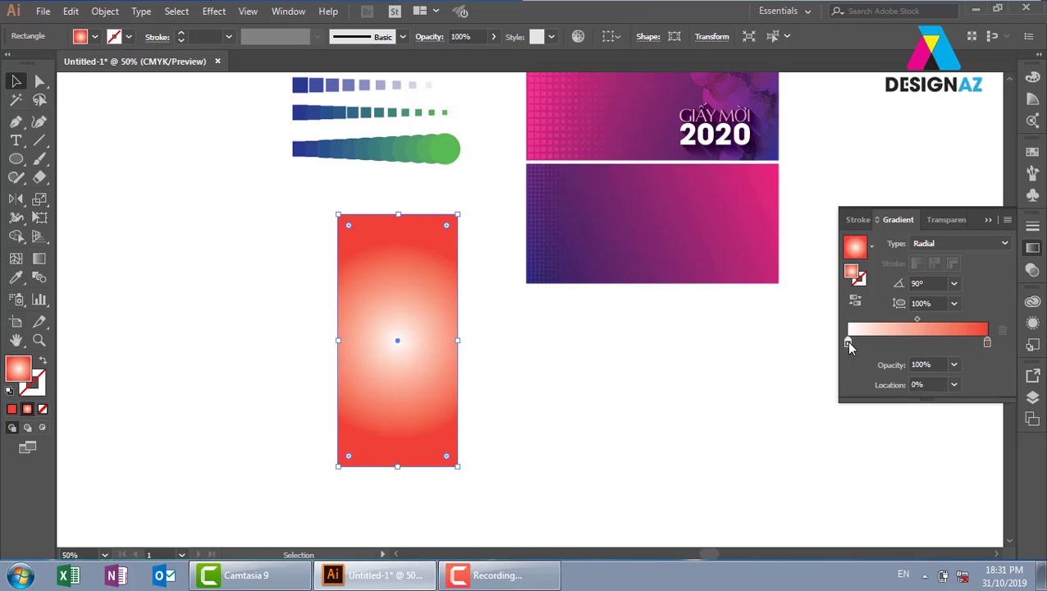
double_click(849, 343)
click(939, 394)
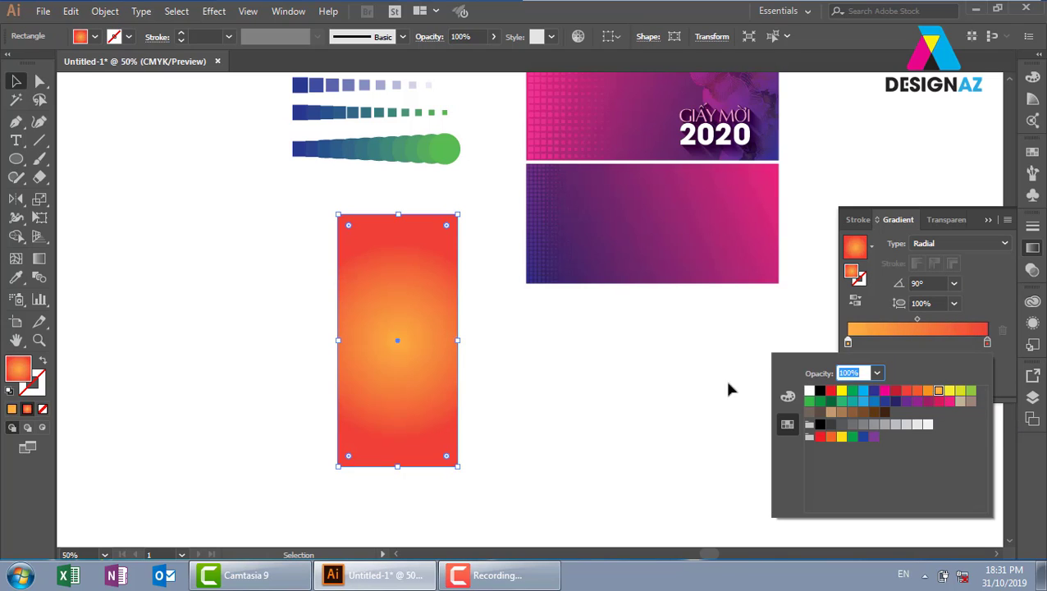
click(557, 331)
Centre the radial glow over the rectangle with the Gradient tool and view it at 100%
key(g)
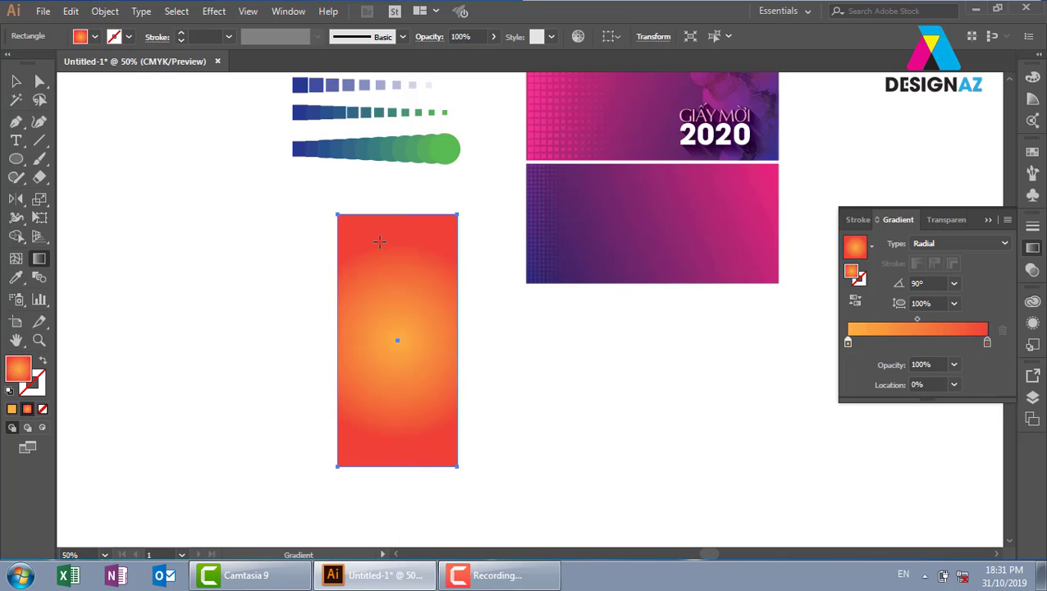
drag(379, 243, 441, 450)
drag(407, 283, 425, 464)
click(19, 82)
click(584, 358)
key(ctrl+1)
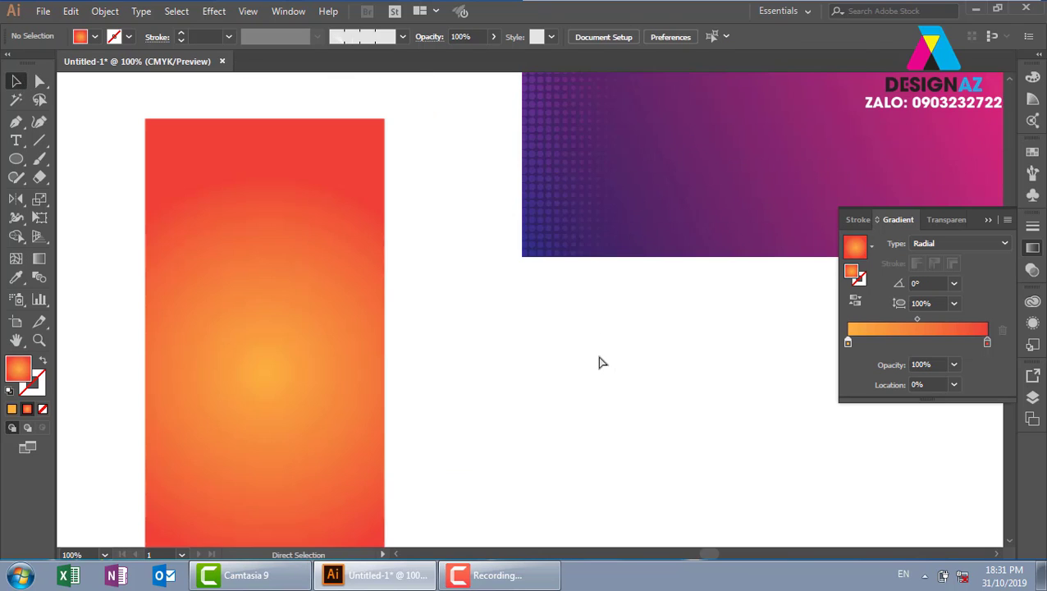
drag(420, 391, 474, 318)
click(337, 332)
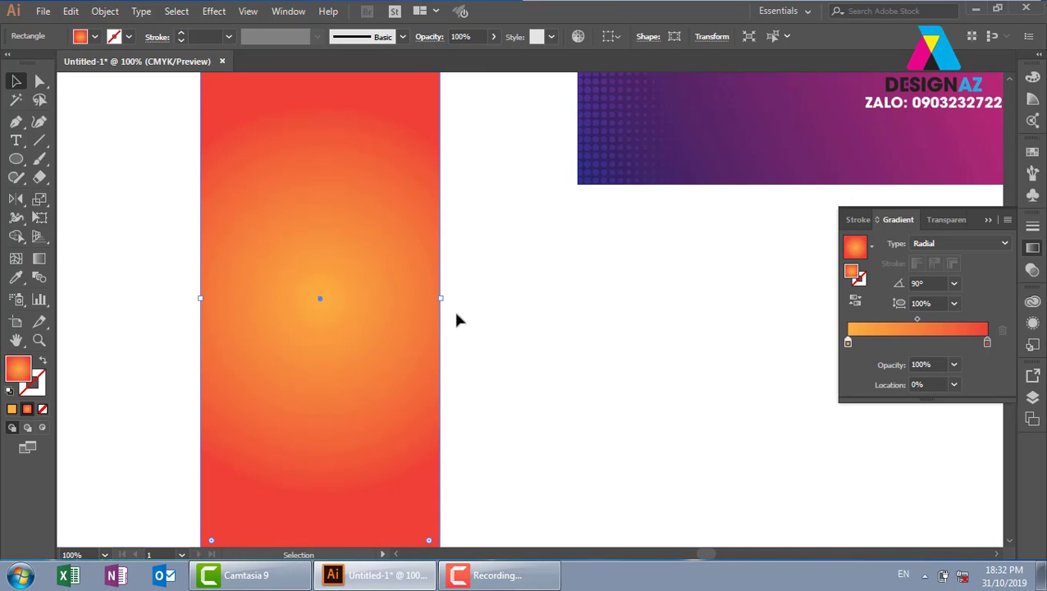
scroll(457, 320, up, 2)
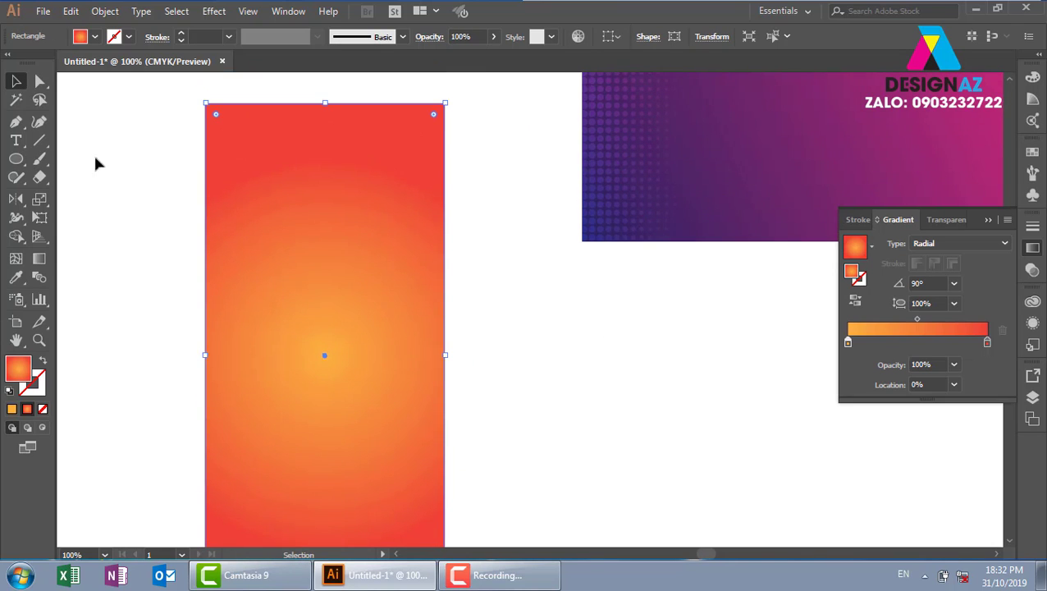
Place image 1 from E:\media\kfc onto the upper half of the gradient rectangle
click(43, 12)
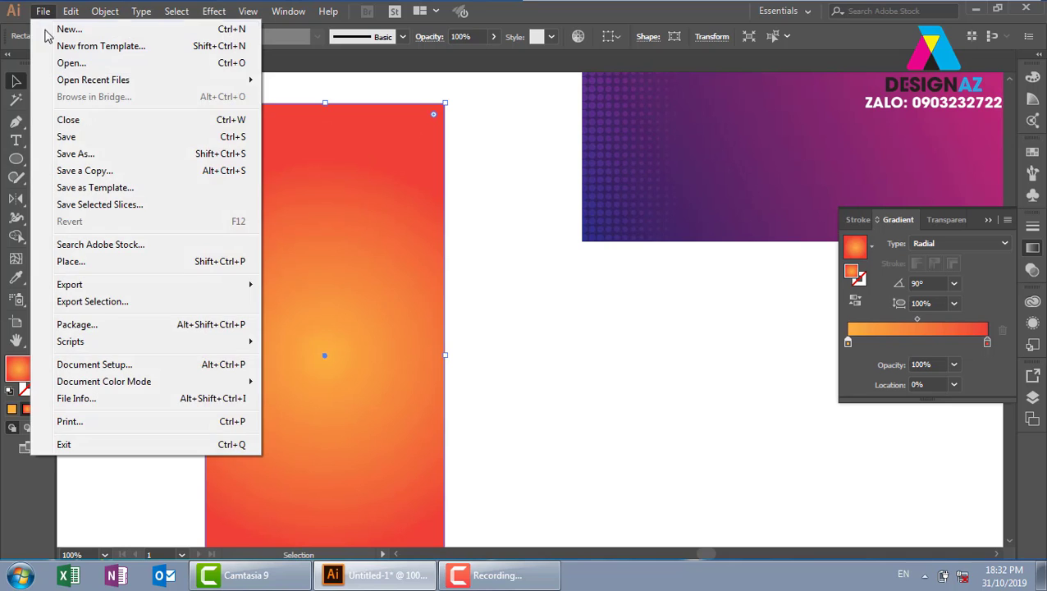
click(115, 265)
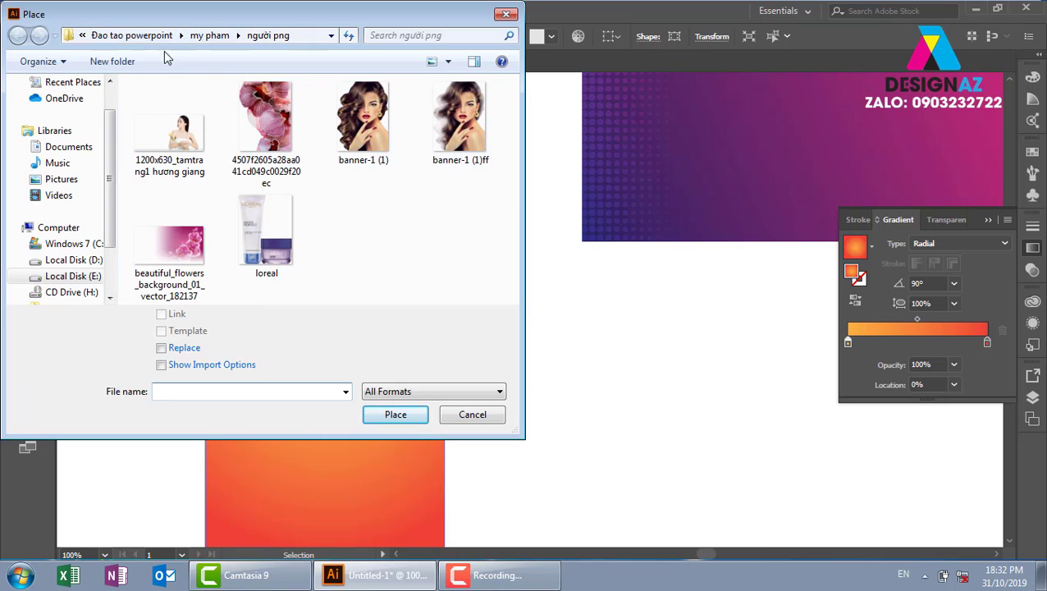
click(94, 278)
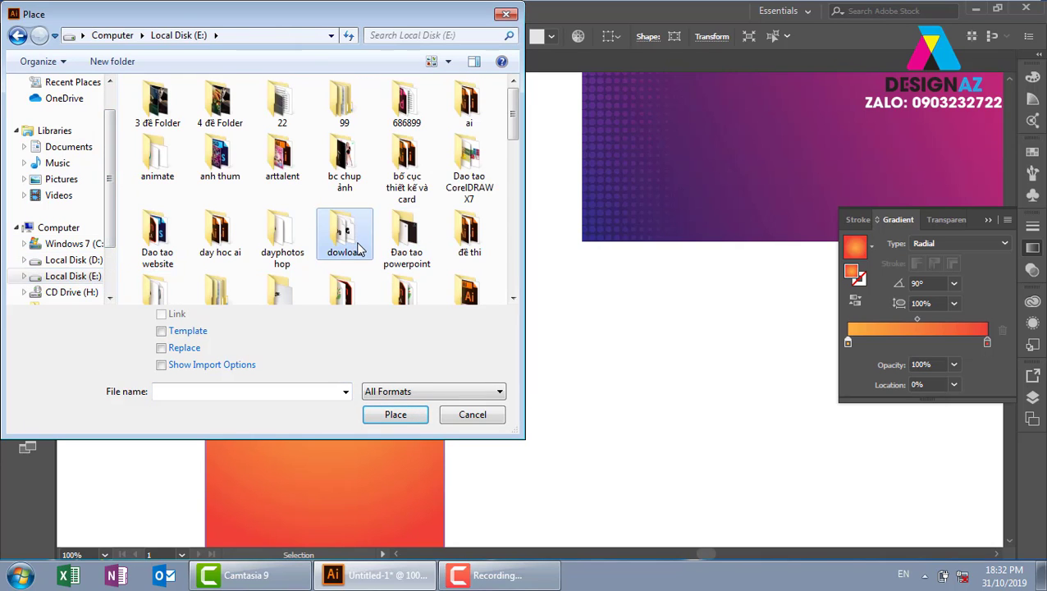
scroll(358, 248, down, 5)
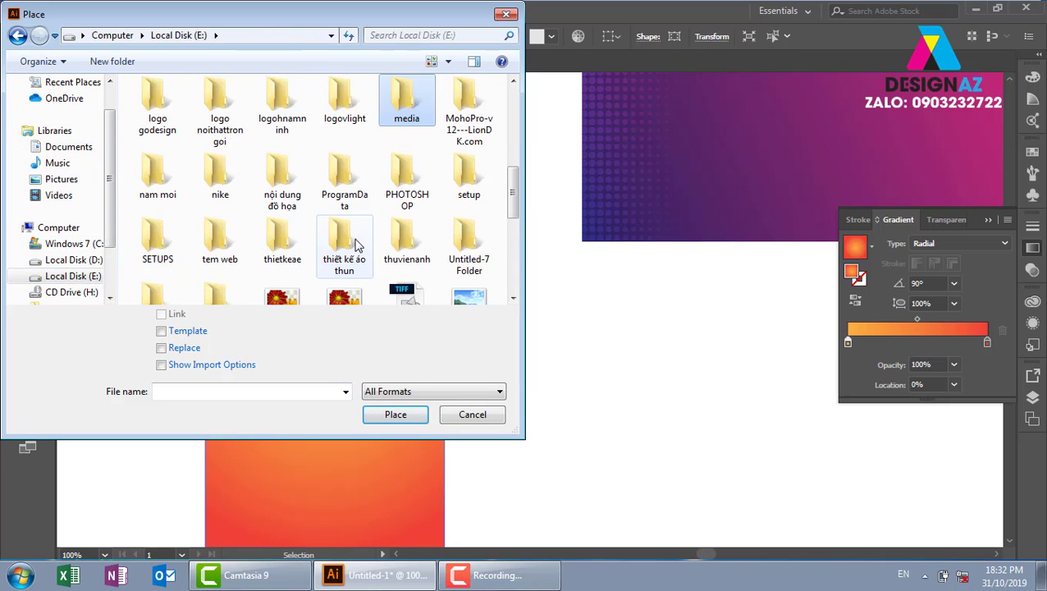
double_click(402, 111)
double_click(169, 210)
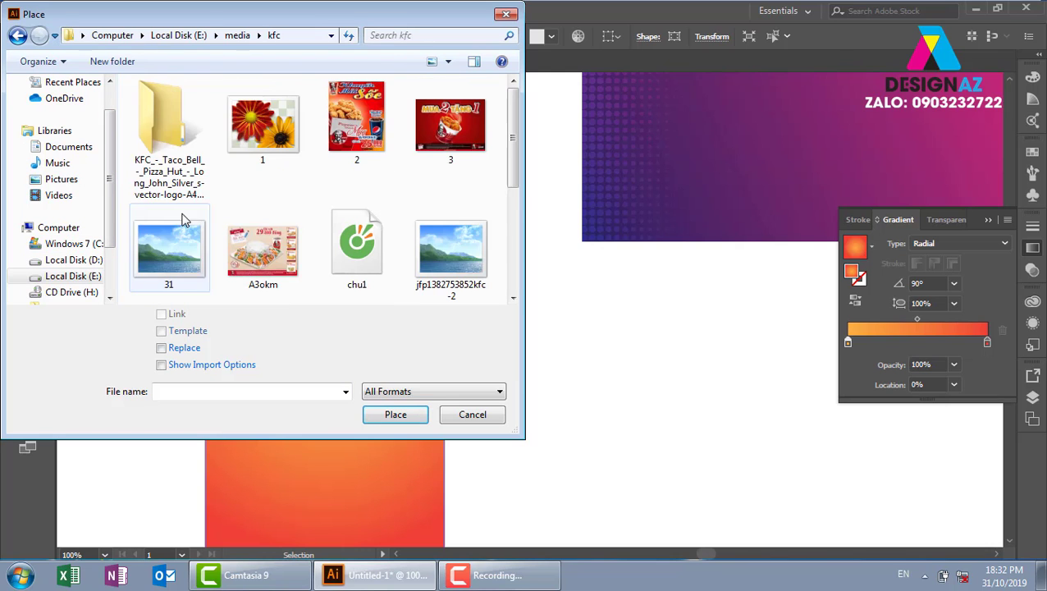
click(266, 123)
click(395, 415)
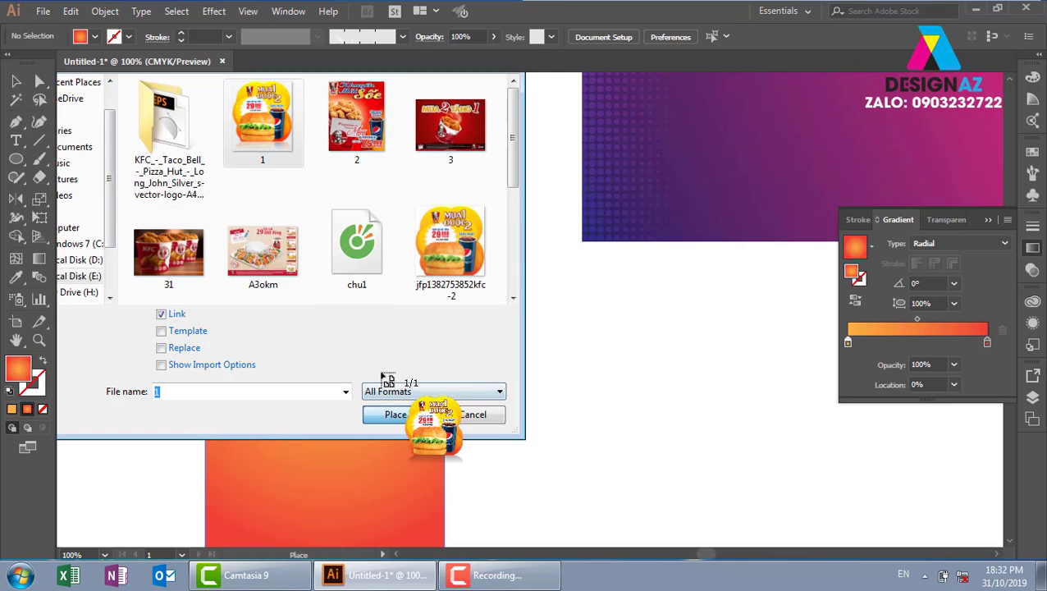
drag(241, 172, 411, 376)
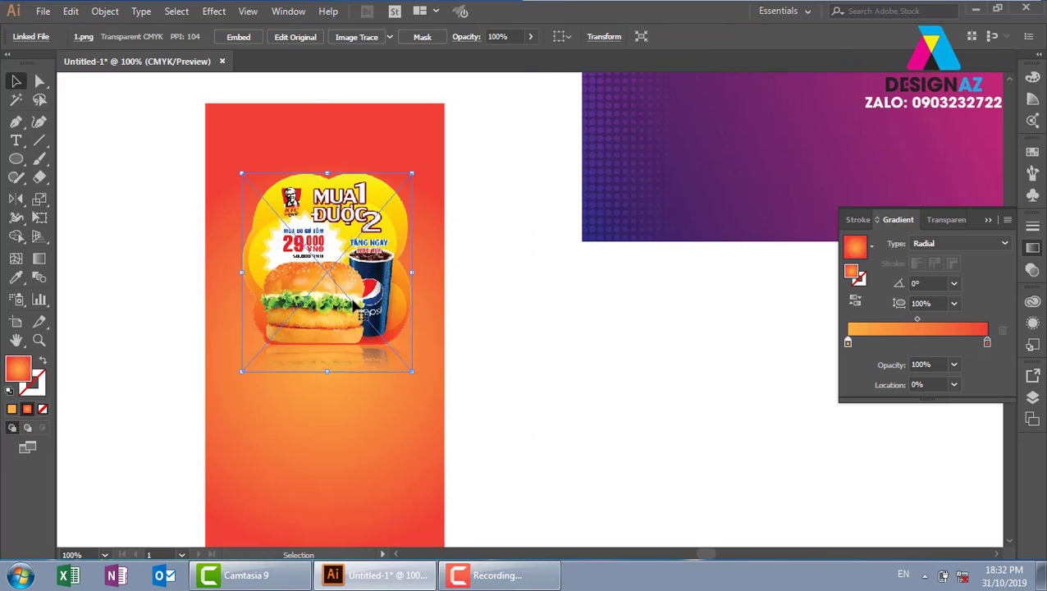
Move the KFC promo image slightly lower, enlarge it a little, and pick the Ellipse tool
drag(348, 328, 346, 368)
drag(411, 208, 431, 196)
click(570, 305)
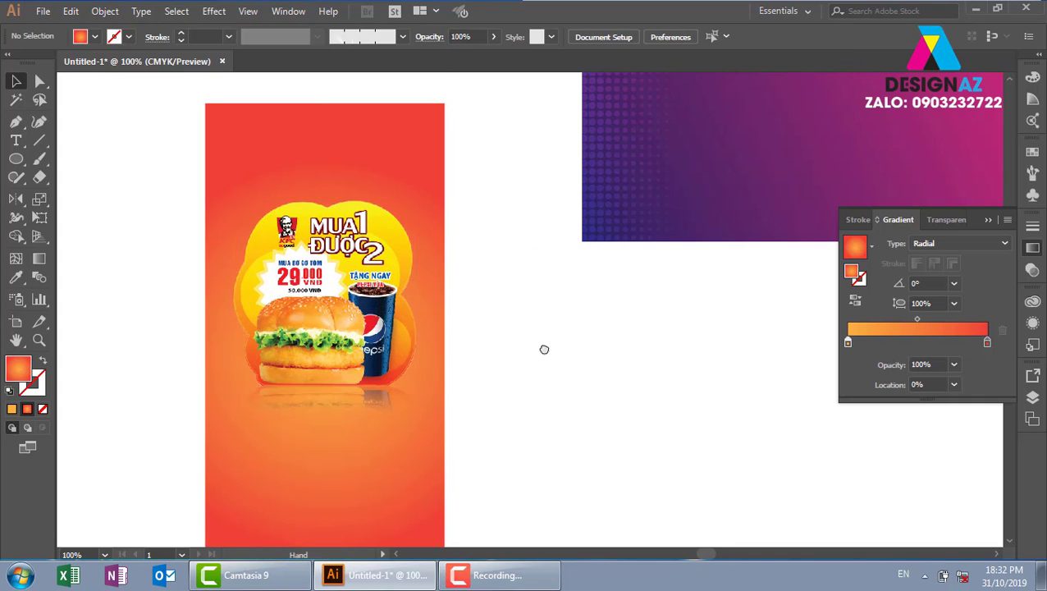
scroll(543, 348, down, 1)
drag(16, 158, 70, 197)
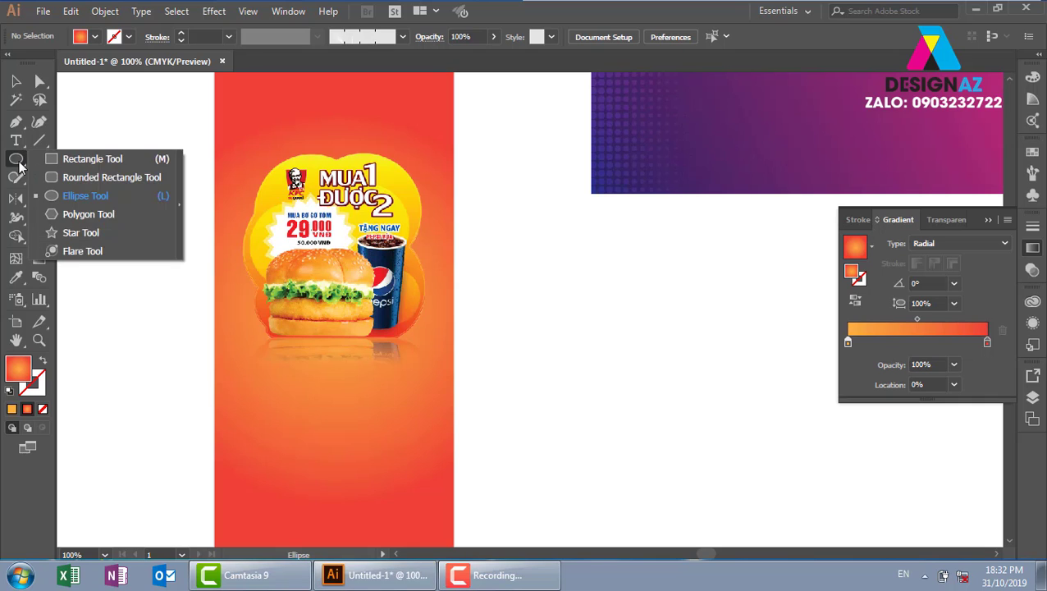
Draw a circle over the burger with a halftone-dot brush stroke at 0.5 pt
drag(256, 166, 418, 328)
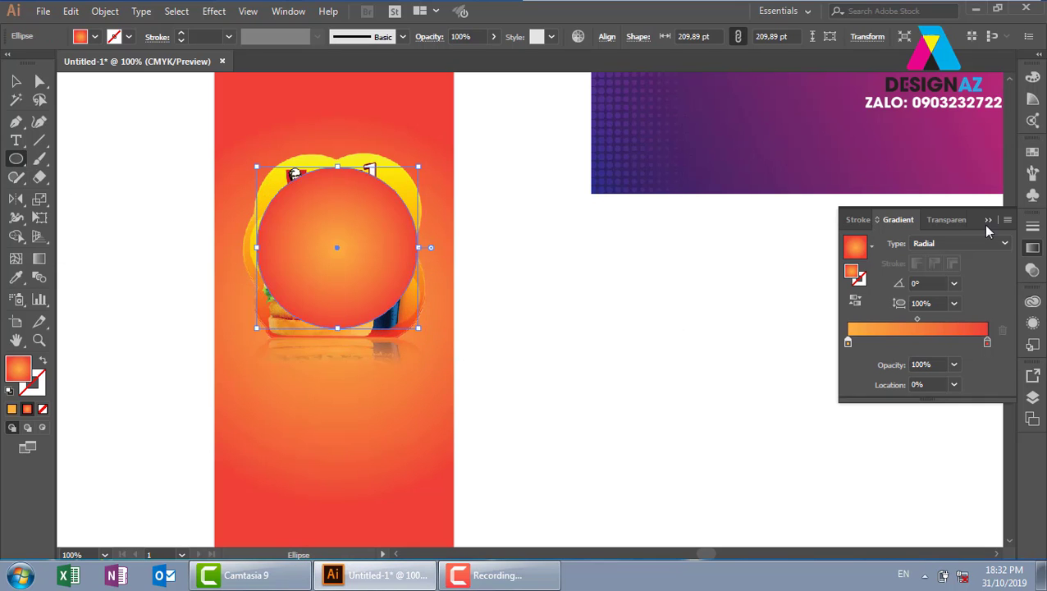
click(1032, 152)
click(1033, 173)
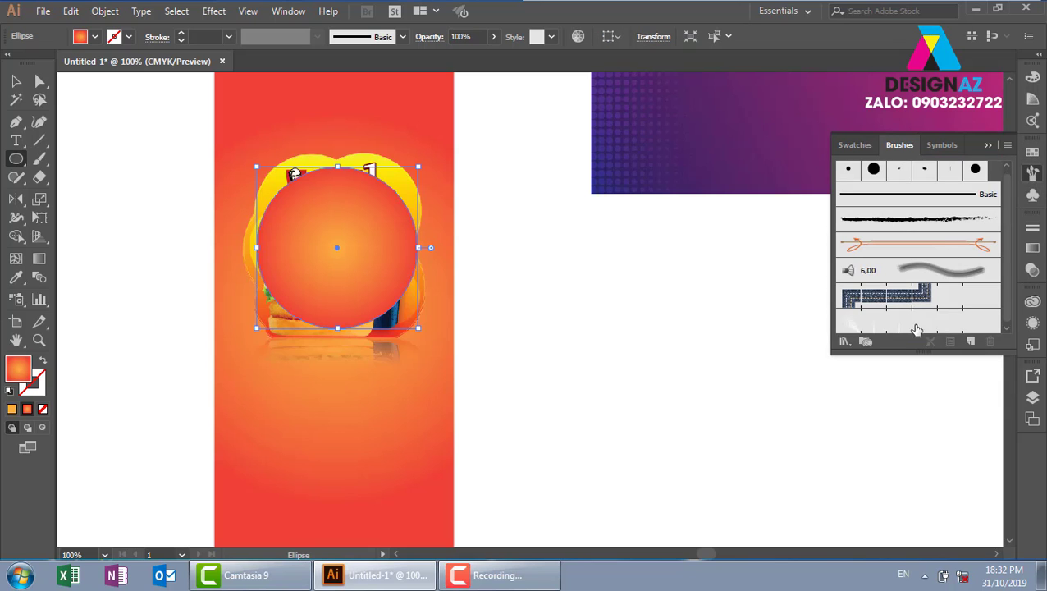
click(907, 324)
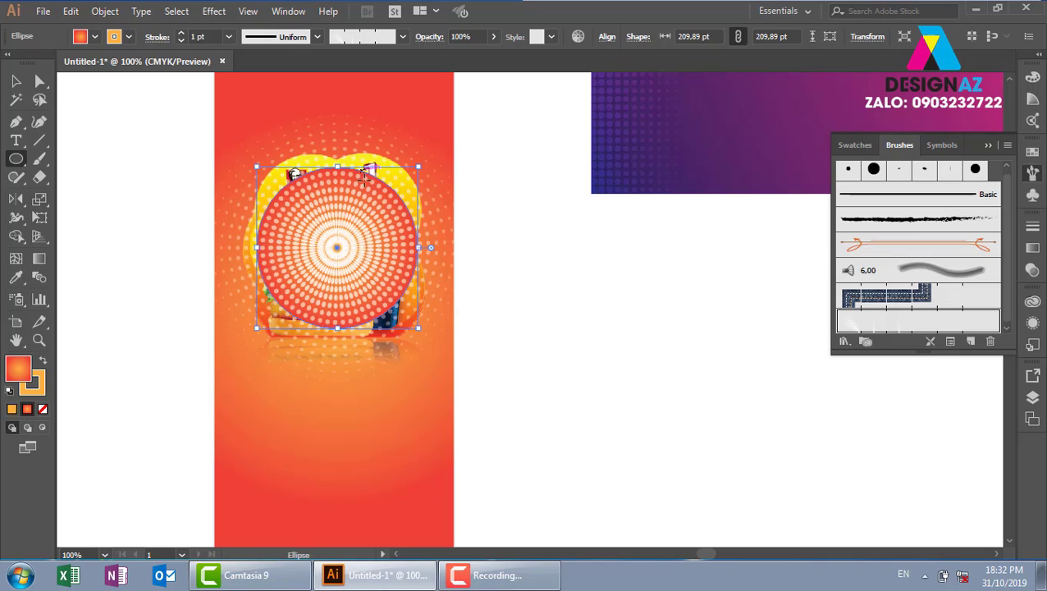
click(228, 36)
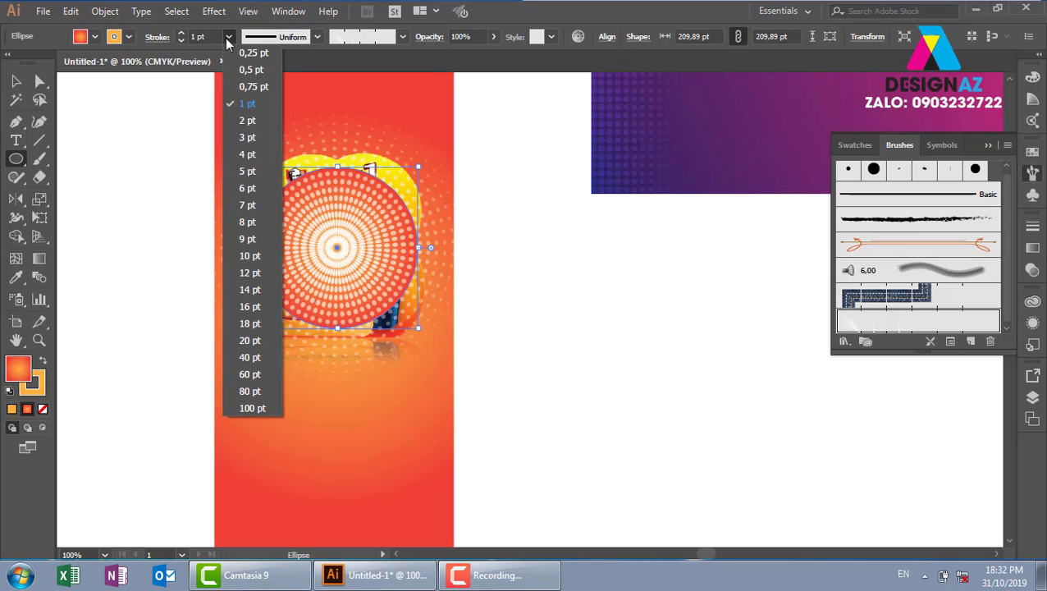
click(249, 69)
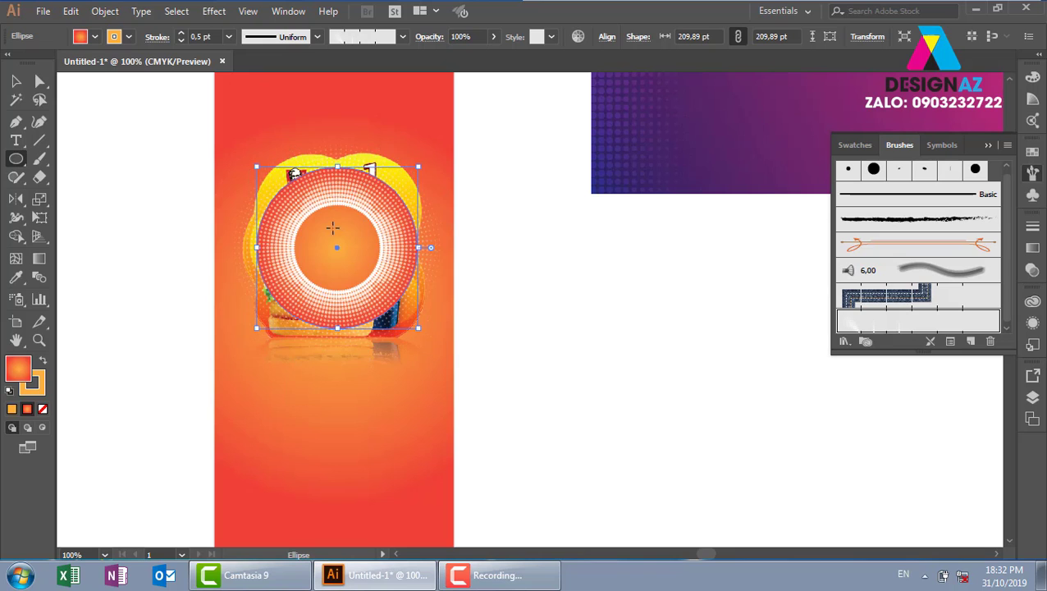
Enlarge the circle to 311 pt around its centre and set its fill to None
click(16, 81)
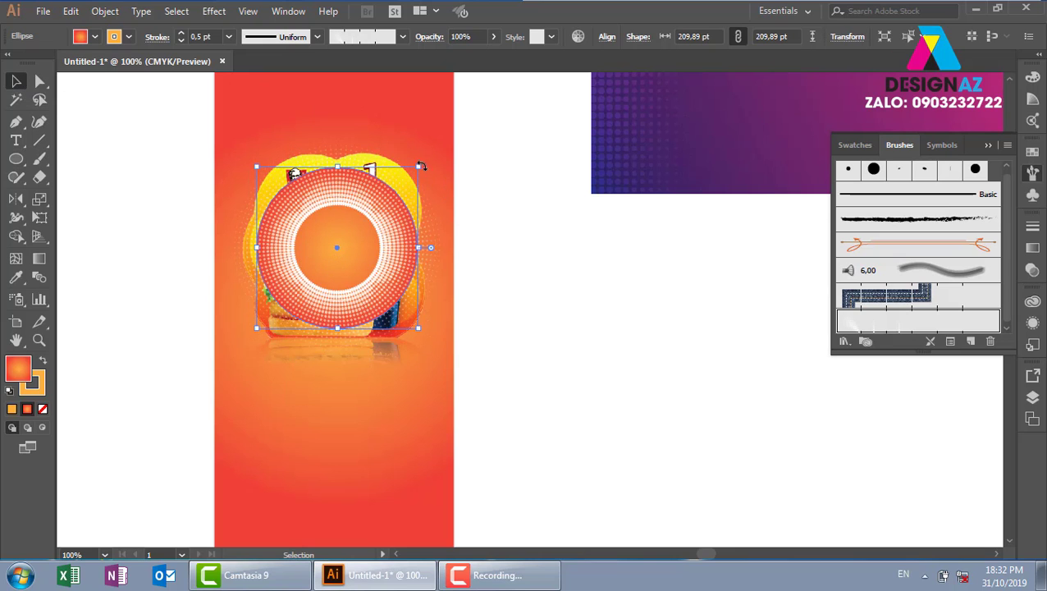
drag(419, 166, 457, 128)
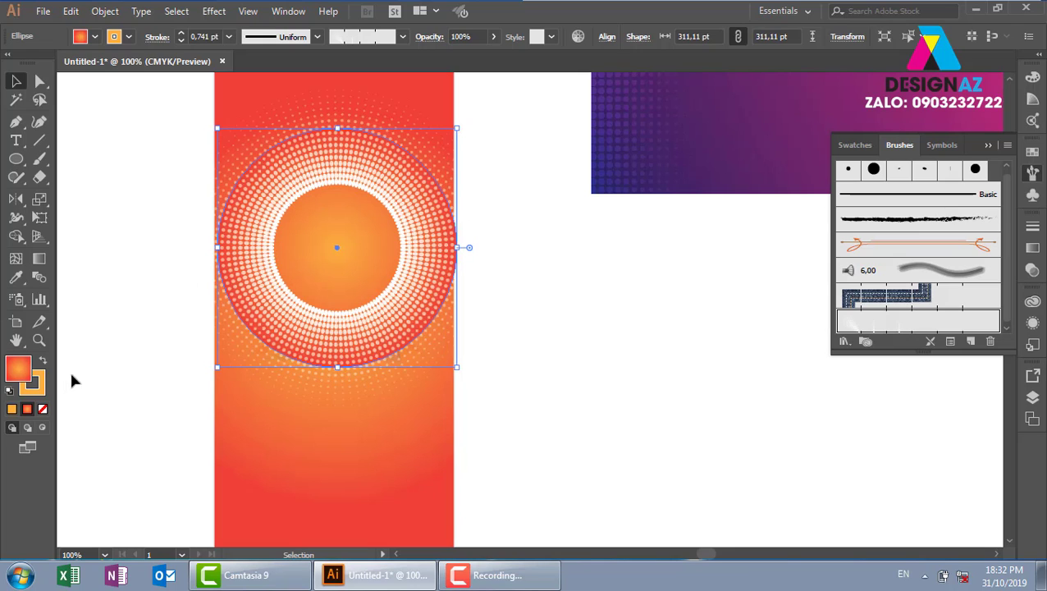
click(42, 409)
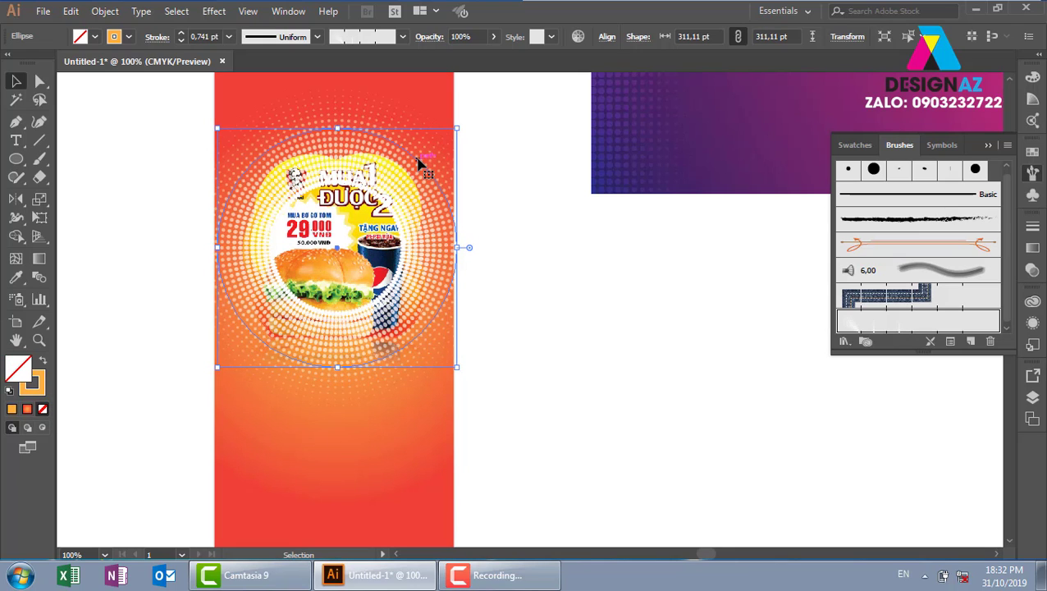
Clip the promo image inside the circle with a clipping mask (Ctrl+7)
click(430, 103)
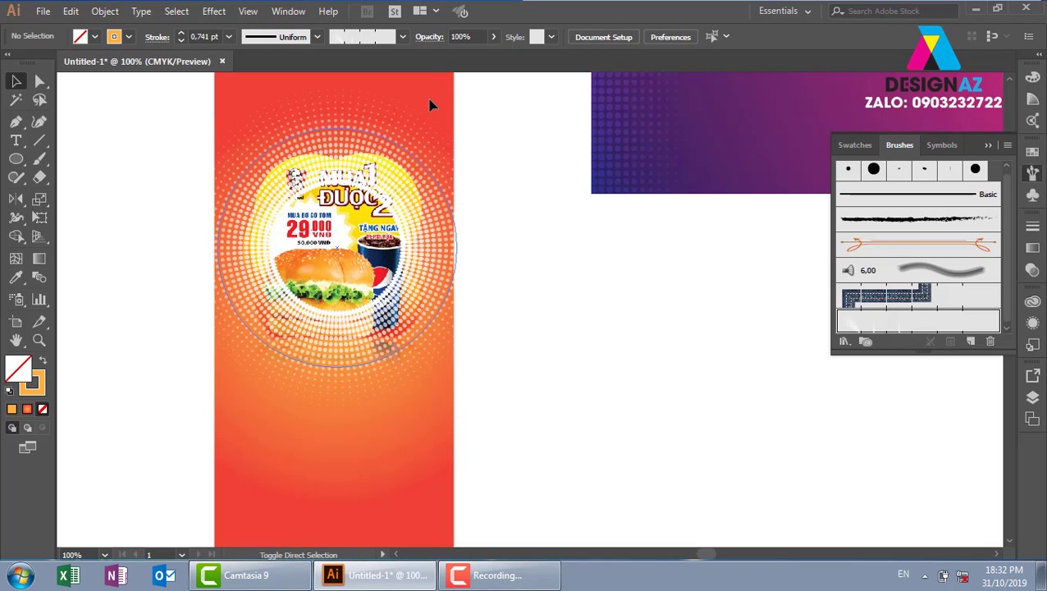
click(453, 220)
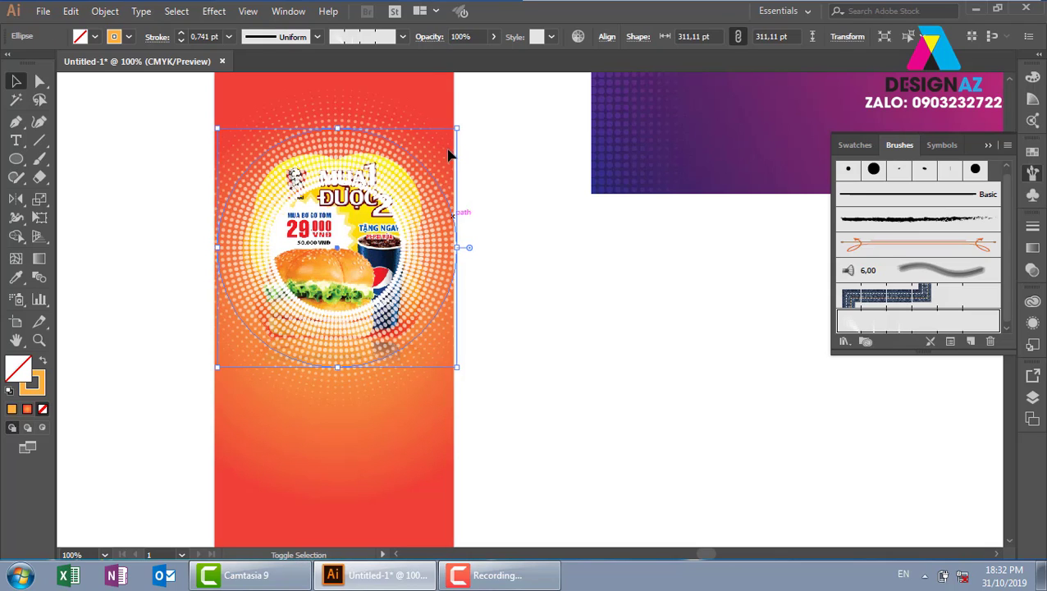
shift+click(443, 111)
key(ctrl+7)
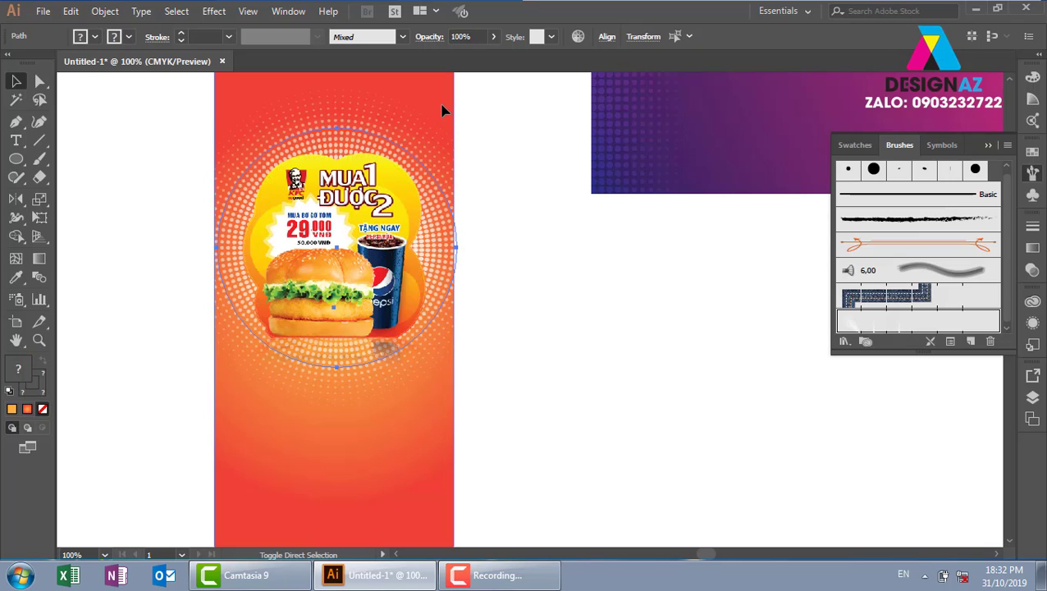
click(580, 335)
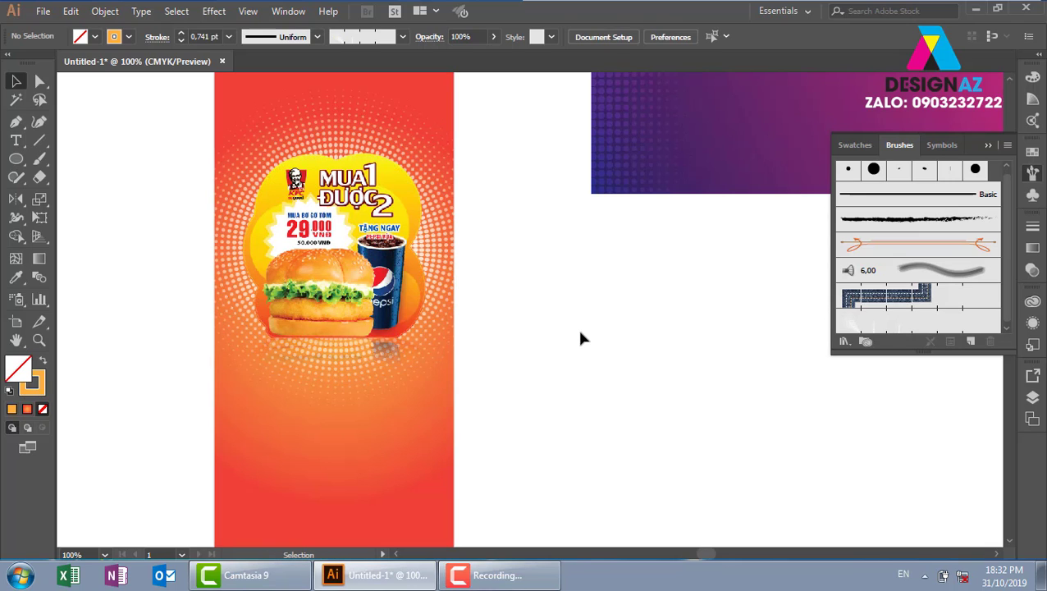
Set the dotted circle's blend mode to Overlay in the Transparency panel
click(393, 371)
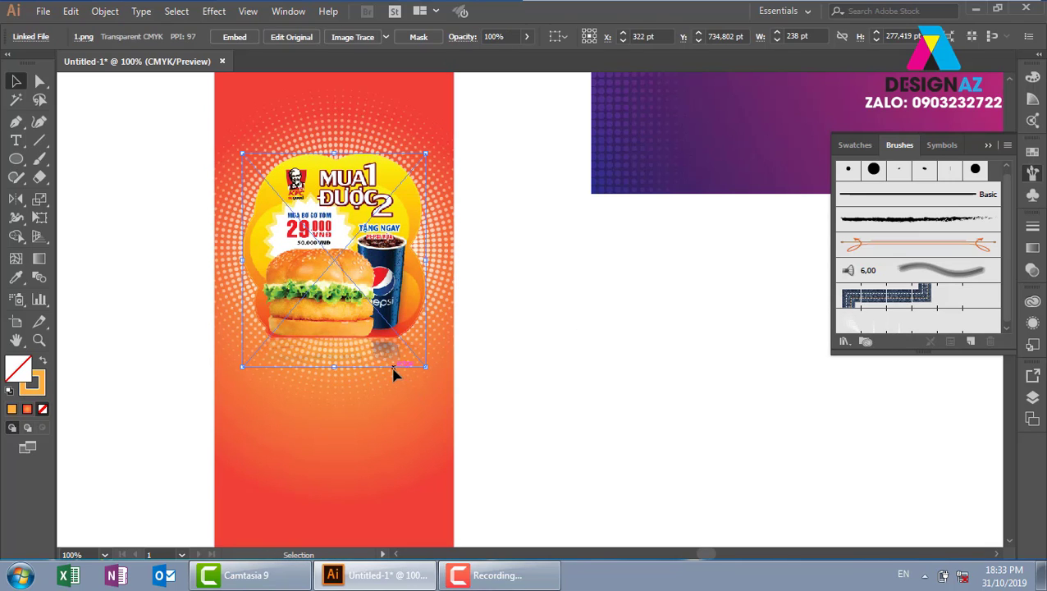
click(451, 306)
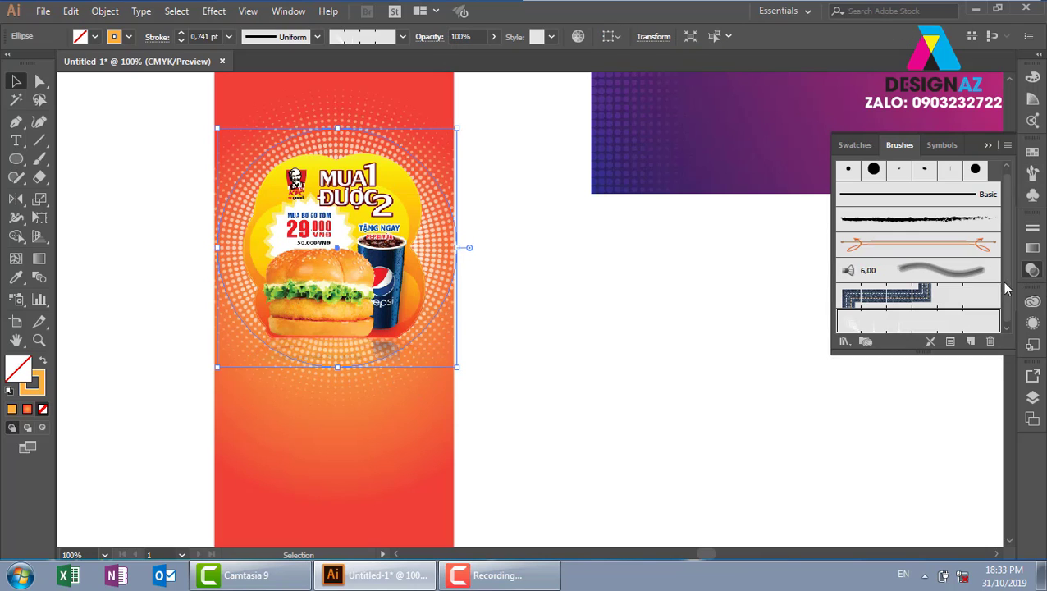
click(1032, 270)
click(876, 243)
click(875, 389)
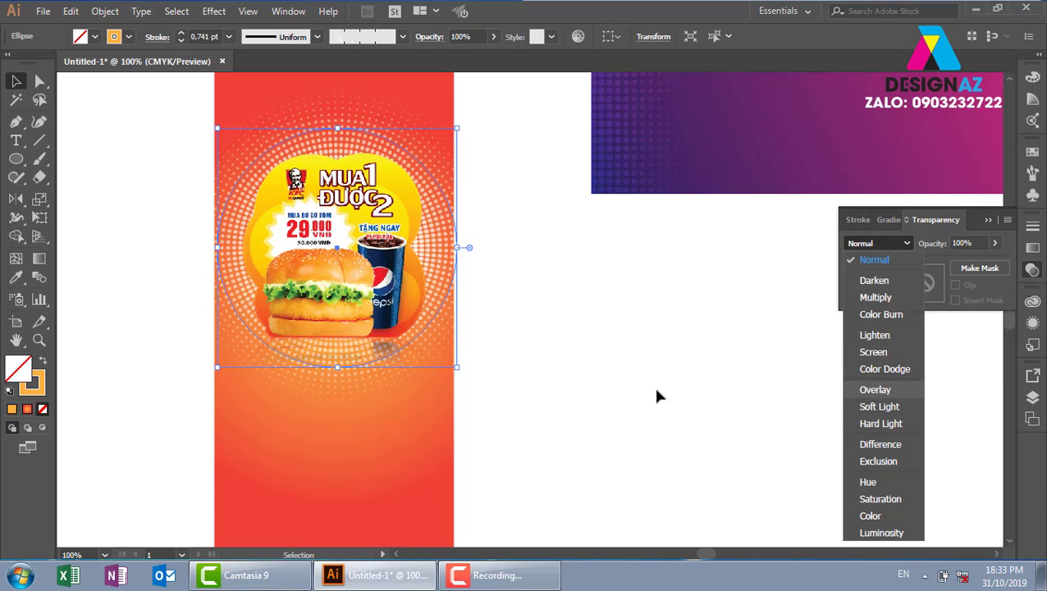
click(652, 384)
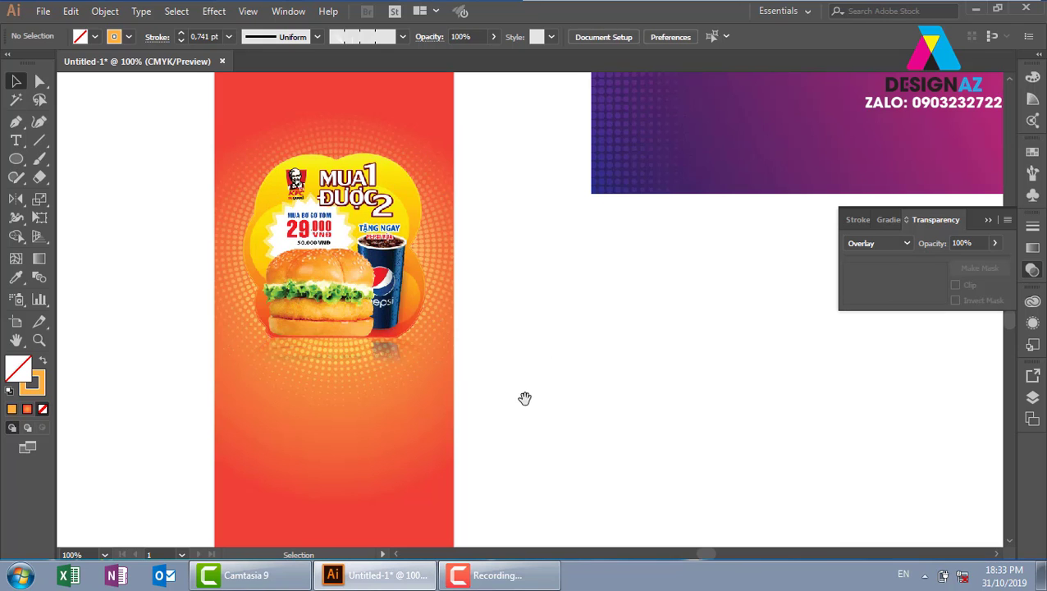
drag(534, 385, 527, 338)
Type 'TƯƠI MÁT', enlarge it to headline size and move it right of the poster
click(16, 140)
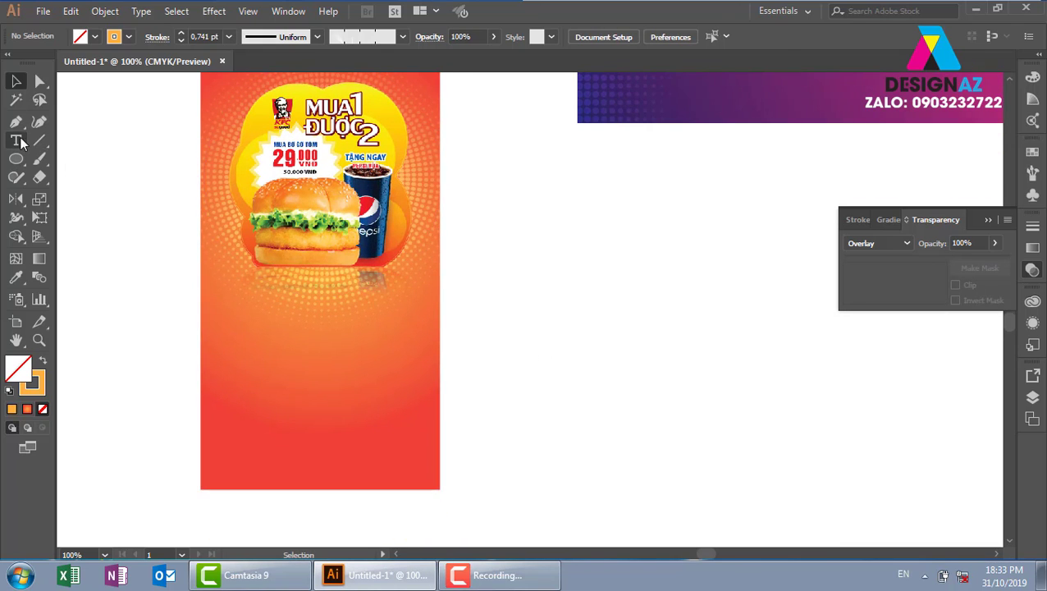
click(134, 379)
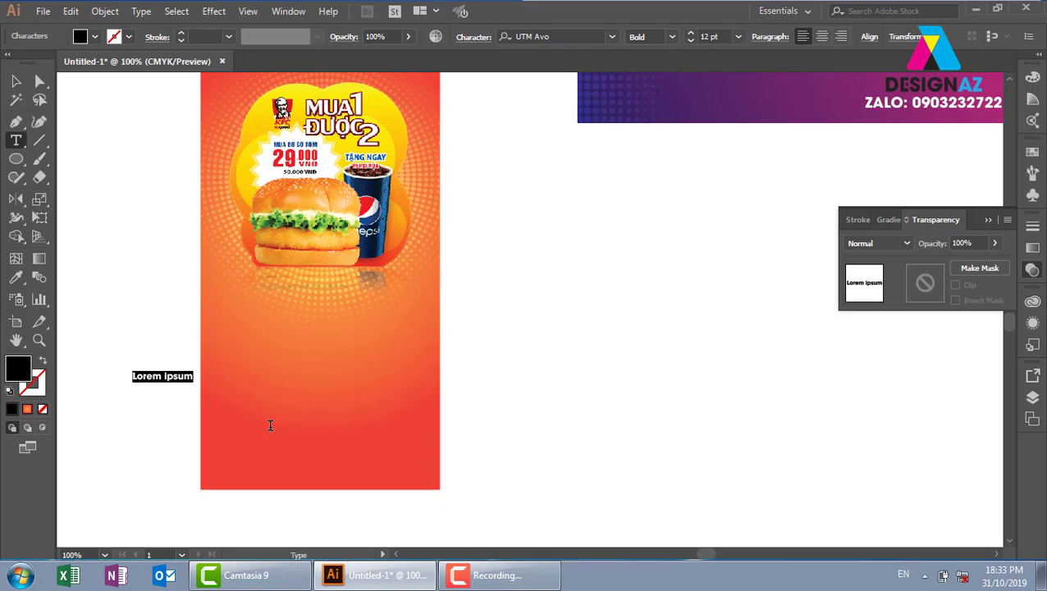
text(tuo)
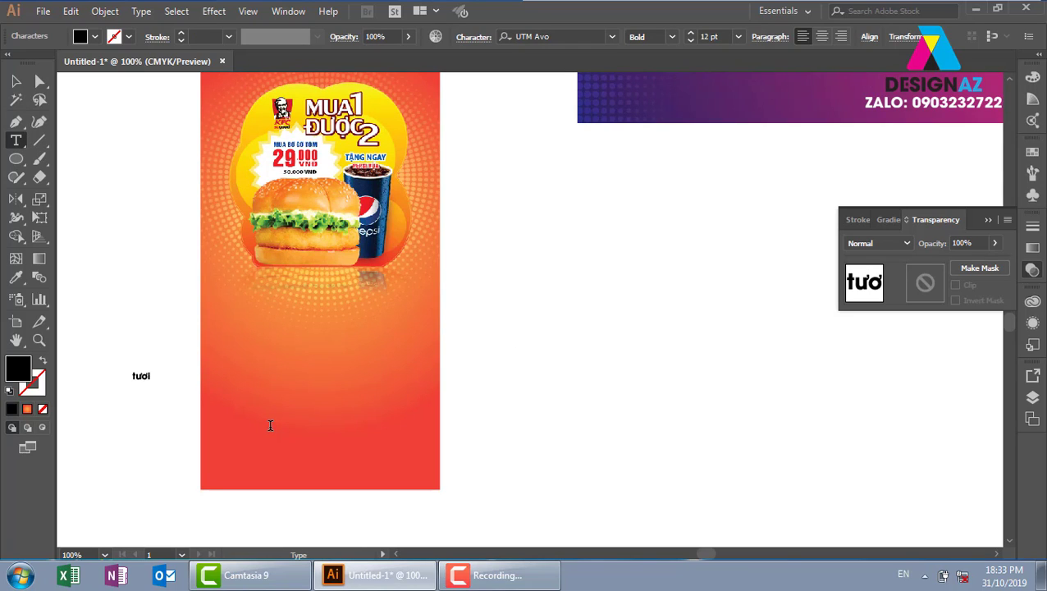
key(BackSpace)
key(BackSpace)
key(BackSpace)
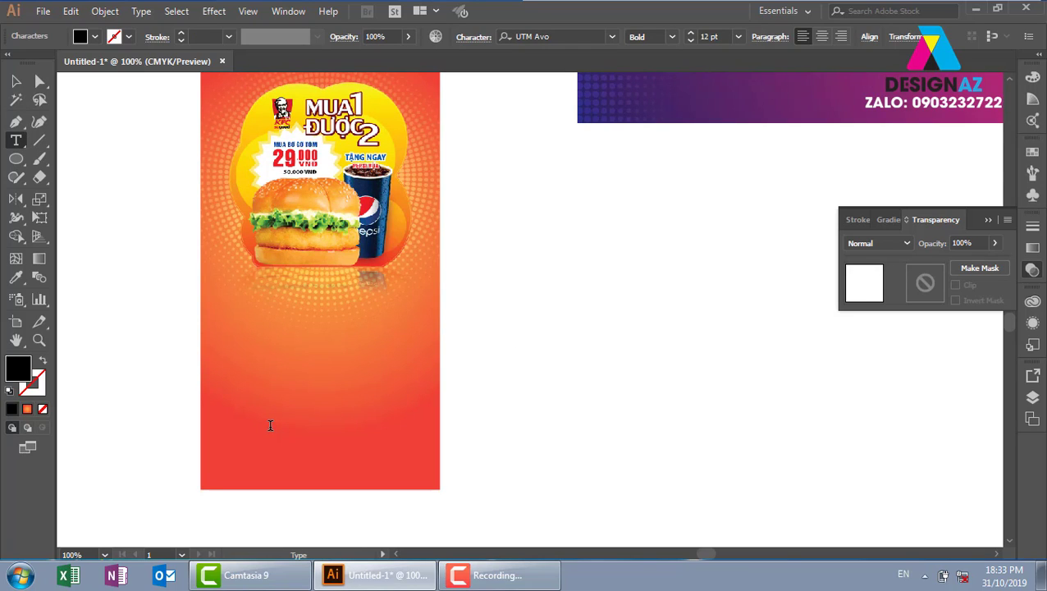
text(TƯƠI)
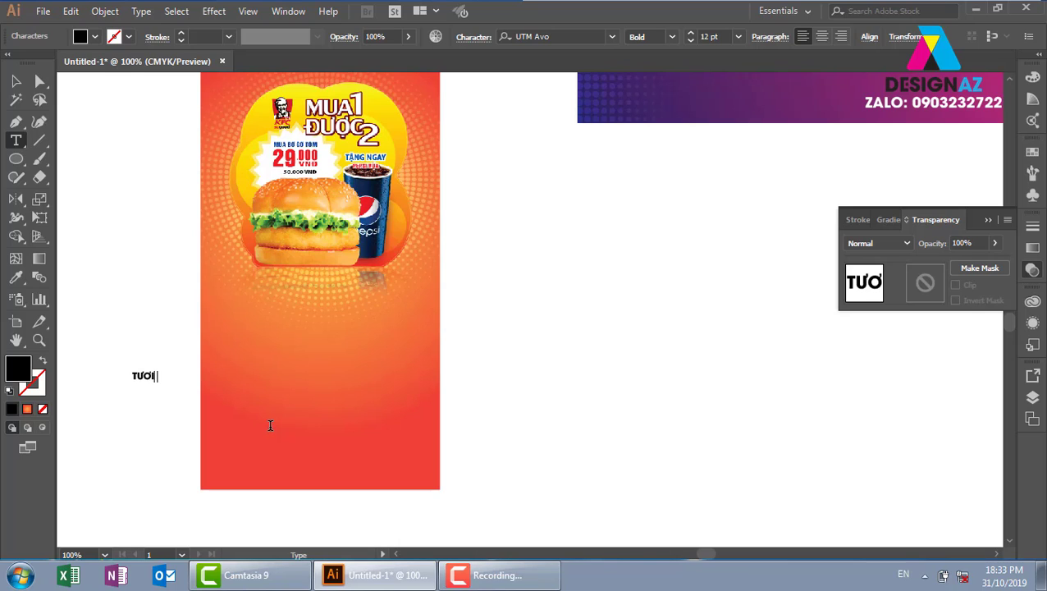
text(s)
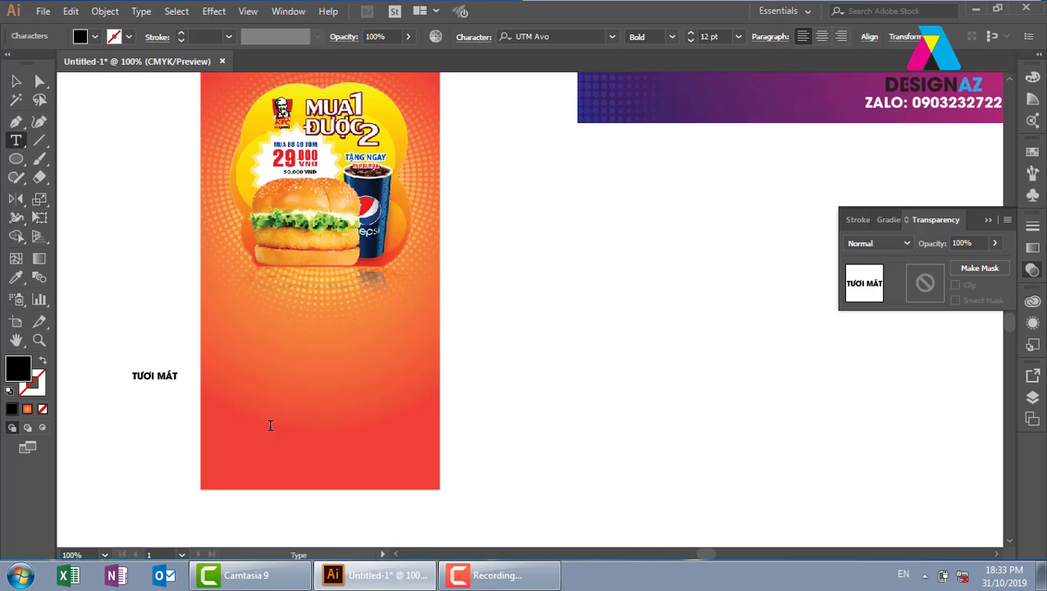
click(16, 80)
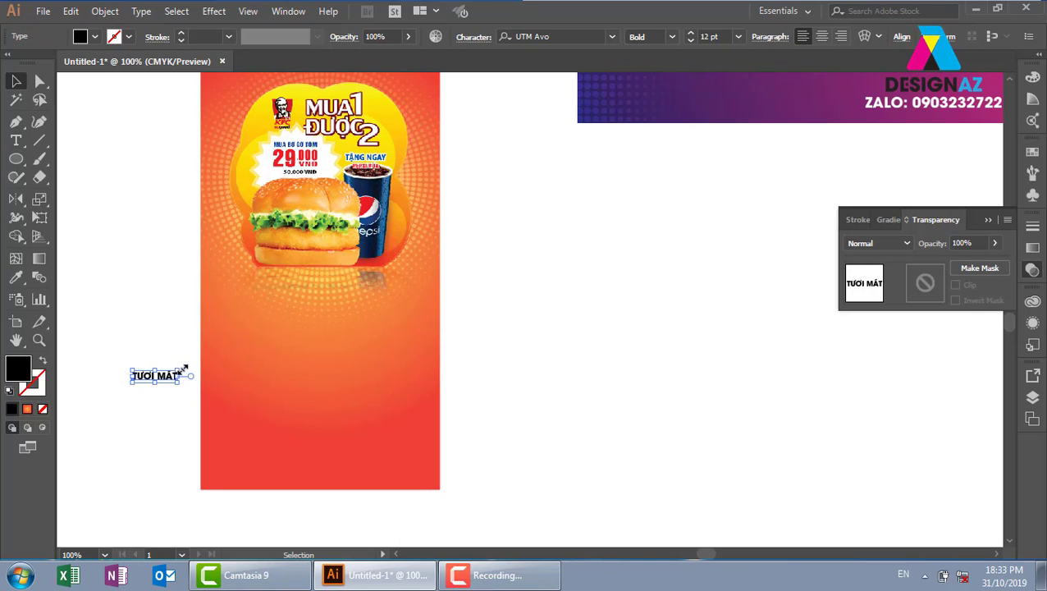
drag(180, 368, 373, 328)
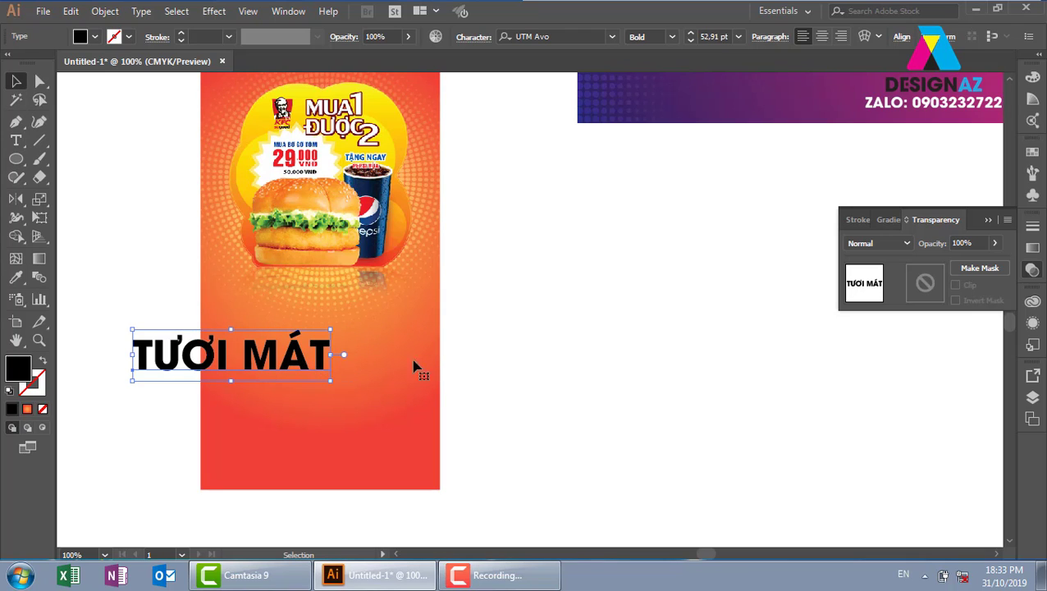
drag(238, 357, 400, 357)
mouse_move(464, 363)
mouse_down()
mouse_move(711, 322)
mouse_move(661, 379)
mouse_up()
Duplicate the line below and retype the copy as 'SẢNG KHOÁI'
click(644, 386)
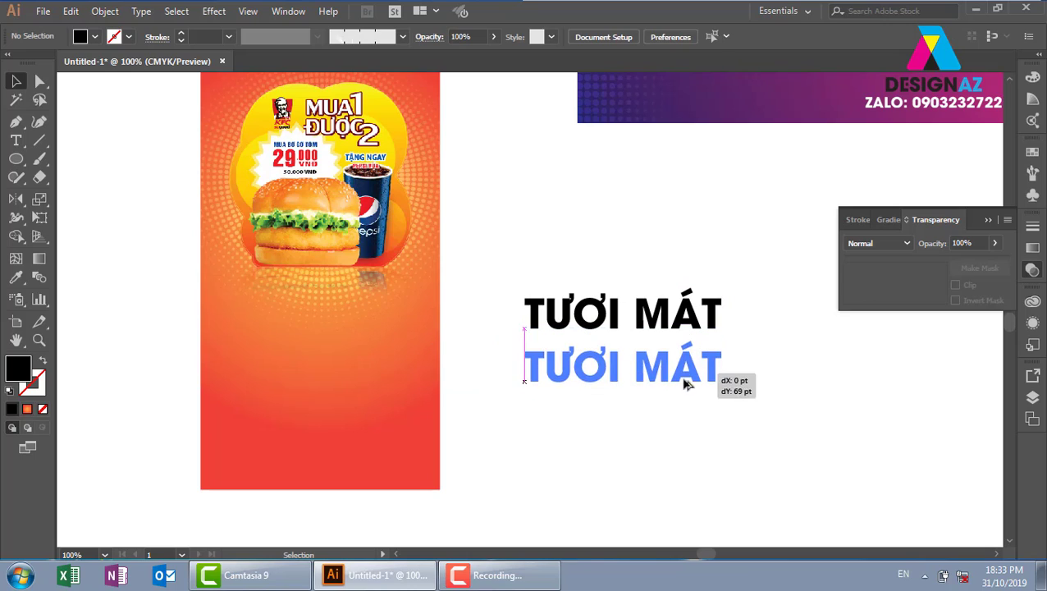
double_click(659, 378)
key(ctrl+a)
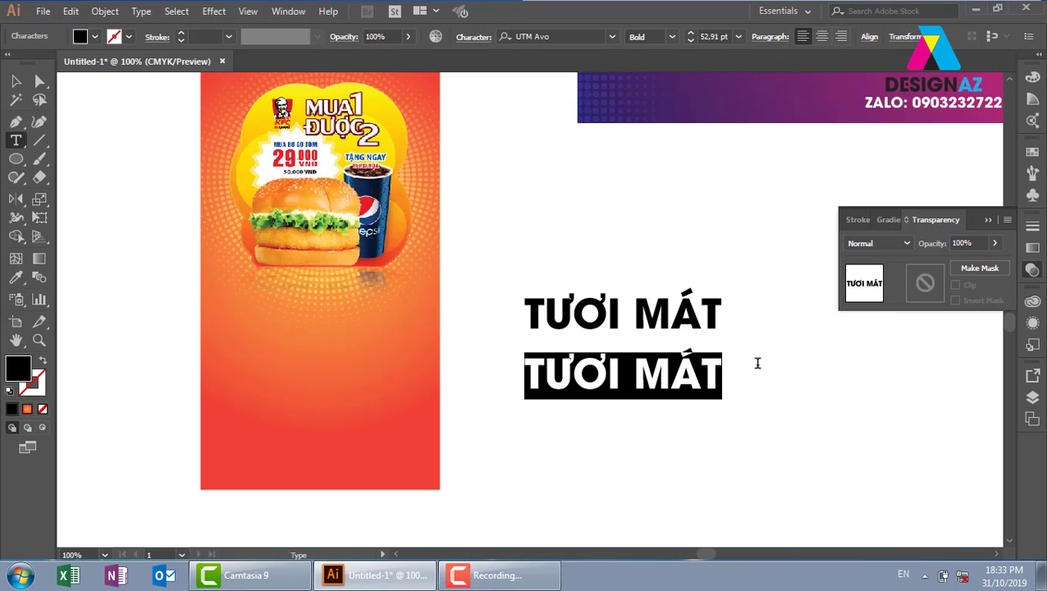
key(BackSpace)
text(SANG K)
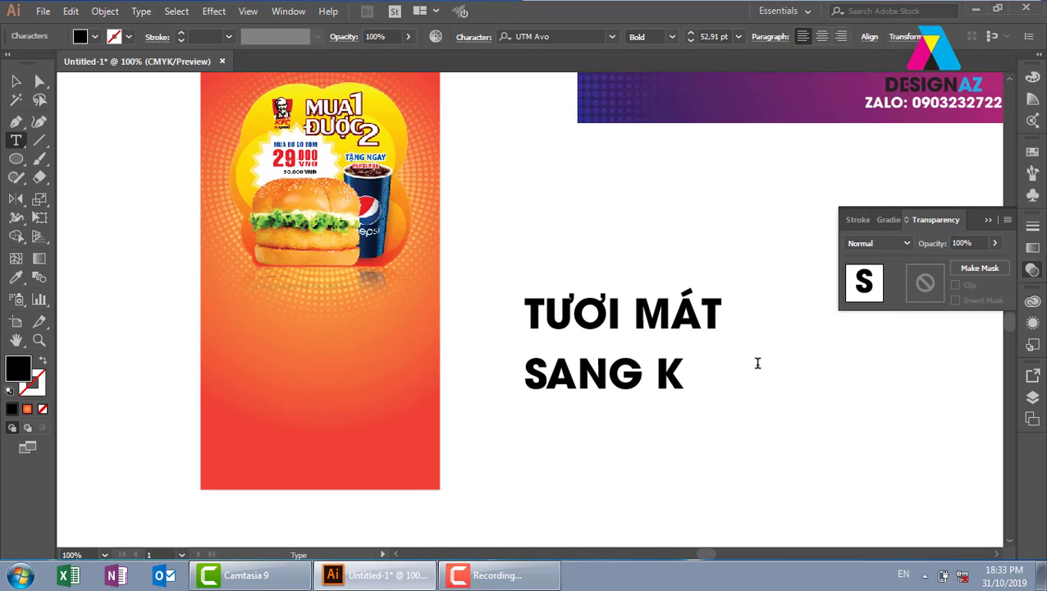
text(HOA)
key(BackSpace)
key(BackSpace)
key(BackSpace)
key(BackSpace)
key(BackSpace)
key(BackSpace)
key(BackSpace)
key(BackSpace)
text(ANGR)
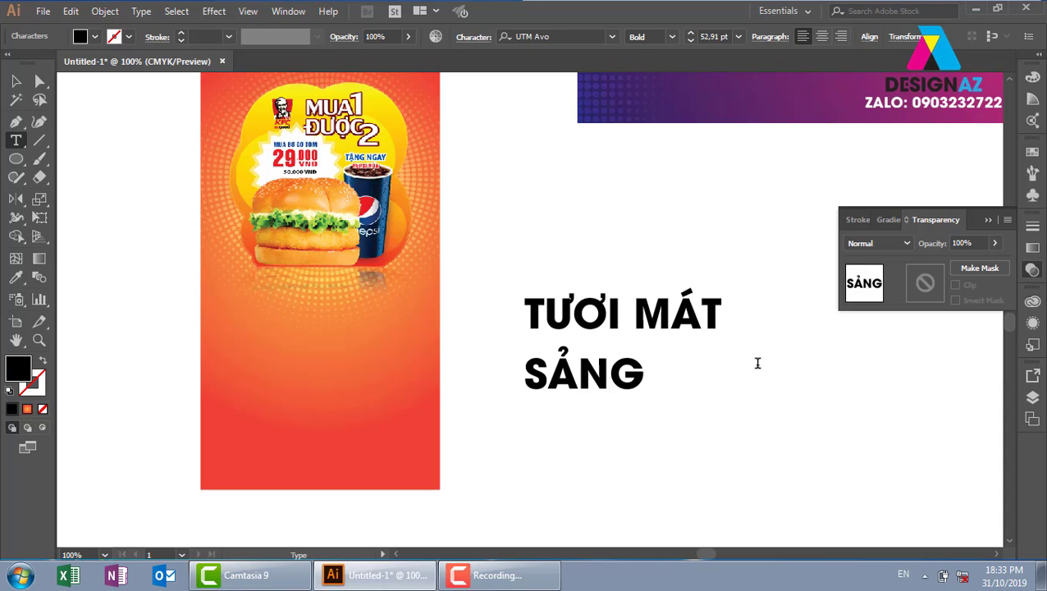
text( KHOA)
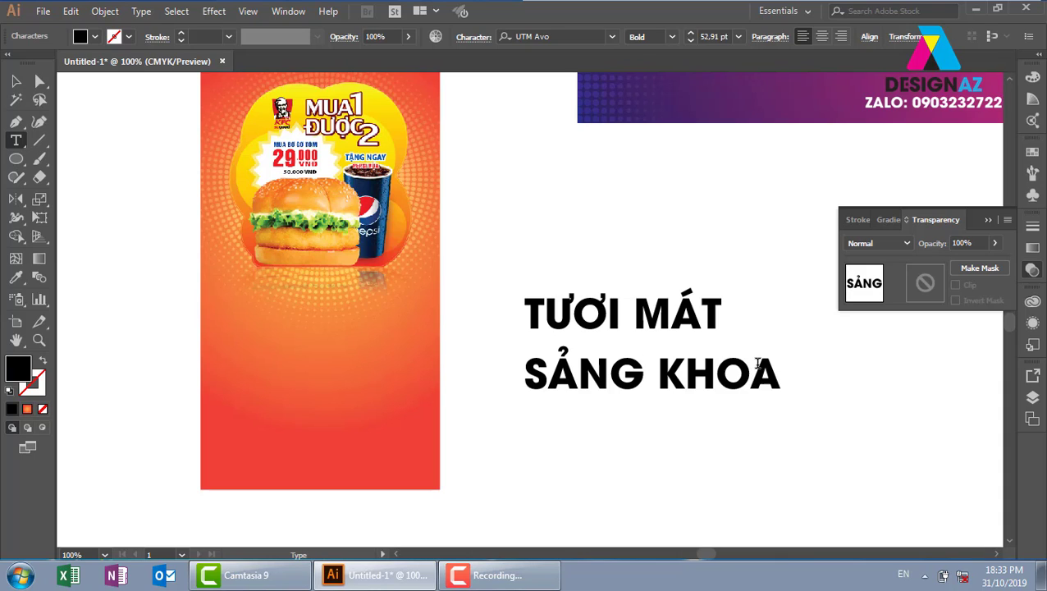
text(IS)
key(Escape)
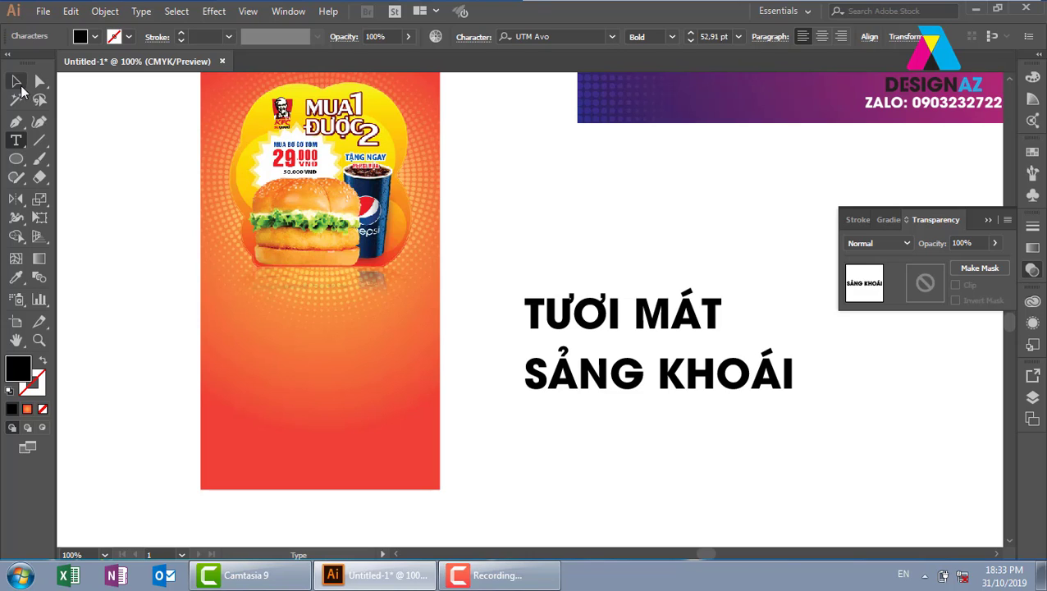
Tuck SẢNG KHOÁI under TƯƠI MÁT and shear the headline upward to the right
drag(678, 370, 642, 348)
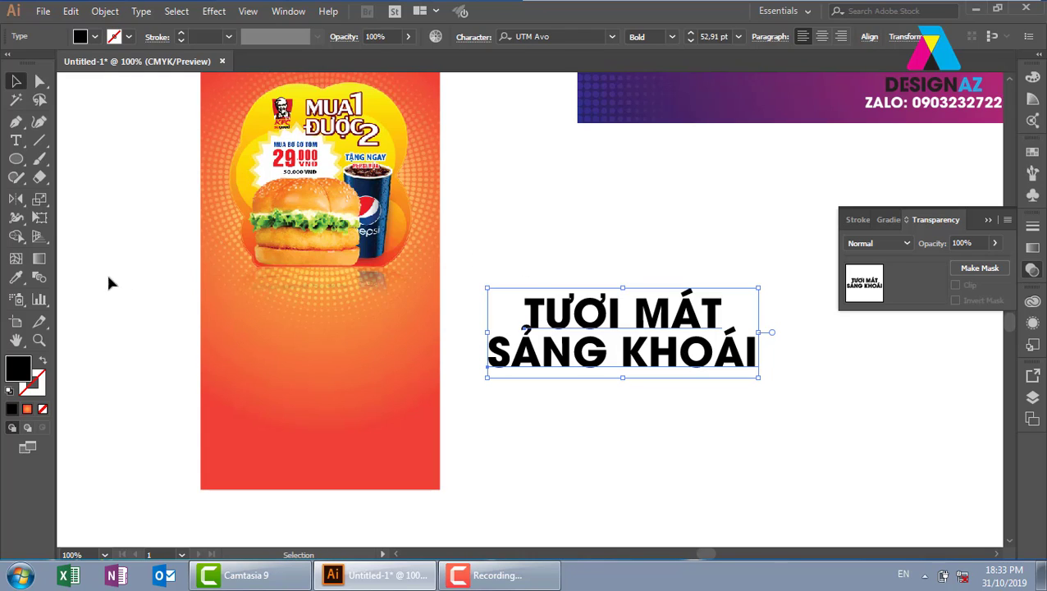
click(42, 203)
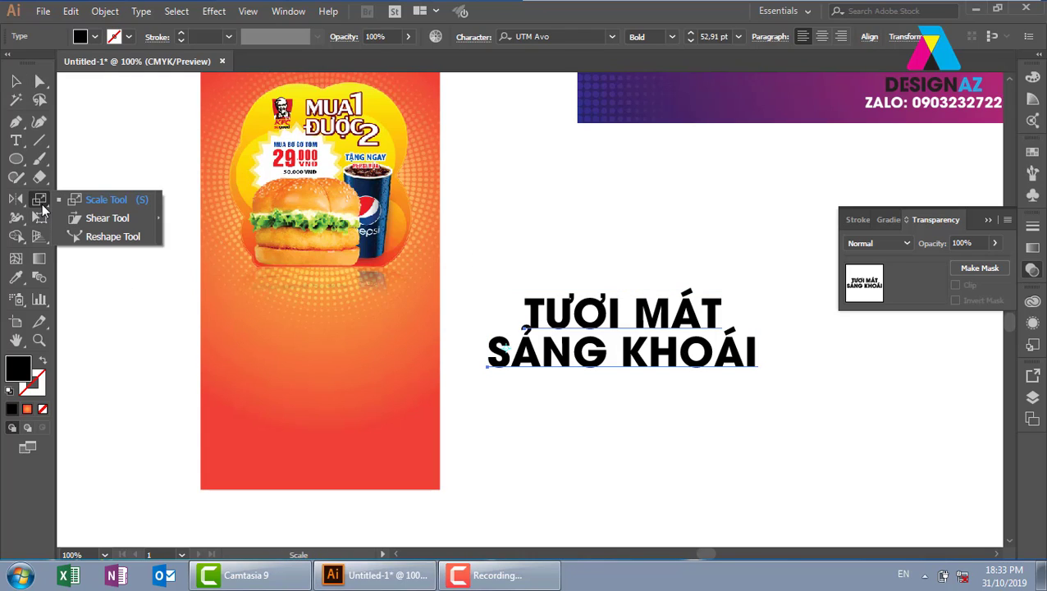
click(84, 225)
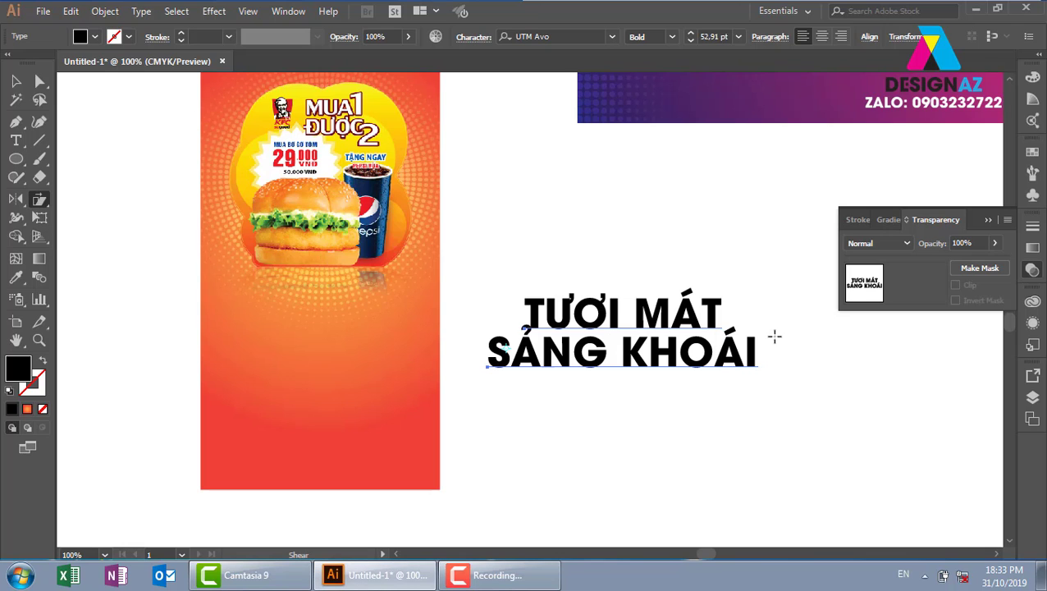
drag(774, 335, 772, 269)
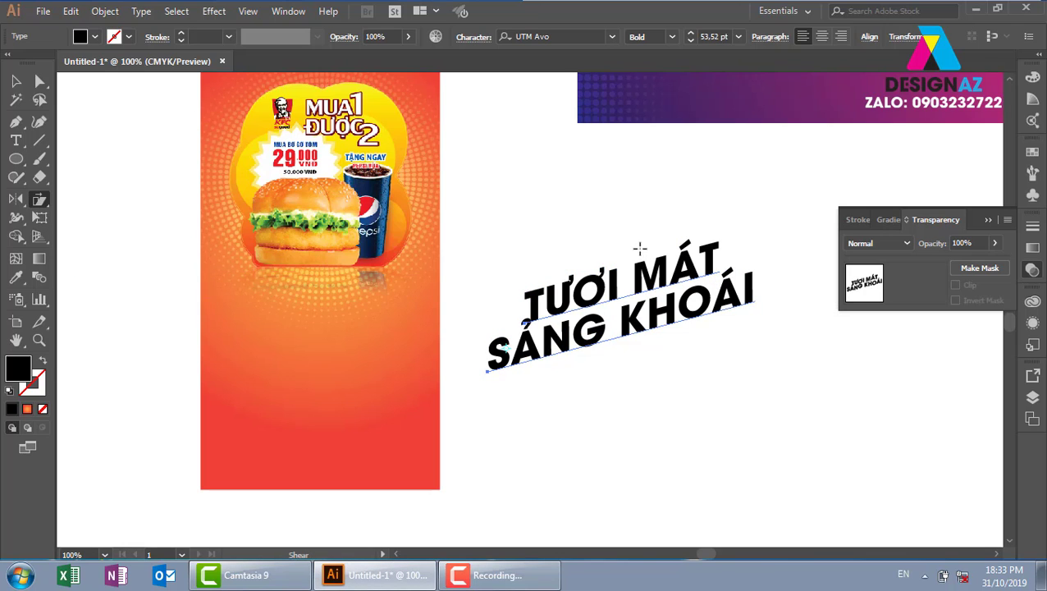
Move and shrink the slanted headline onto the poster below the burger
key(v)
drag(698, 280, 396, 318)
drag(474, 264, 426, 289)
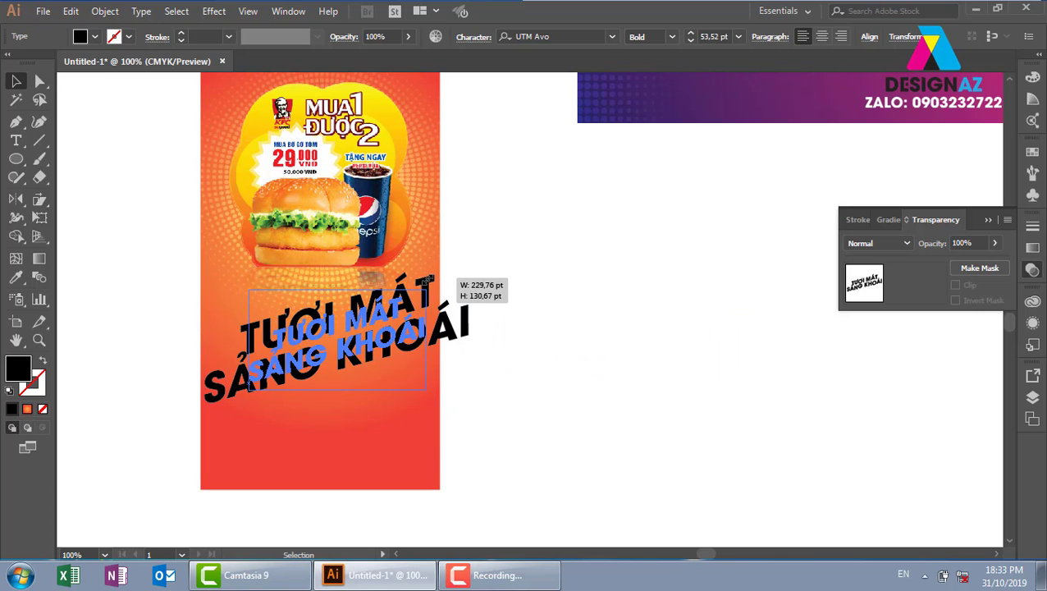
mouse_move(372, 334)
mouse_down()
mouse_move(355, 340)
mouse_move(352, 330)
mouse_up()
click(504, 282)
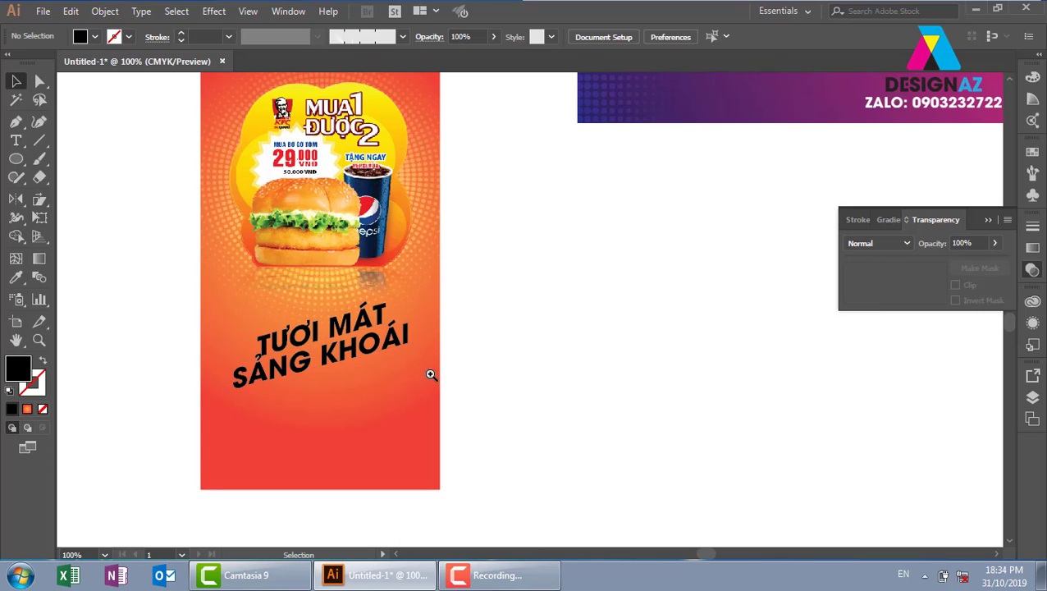
Fill the headline with white and group its two lines
key(z)
drag(565, 436, 569, 443)
key(v)
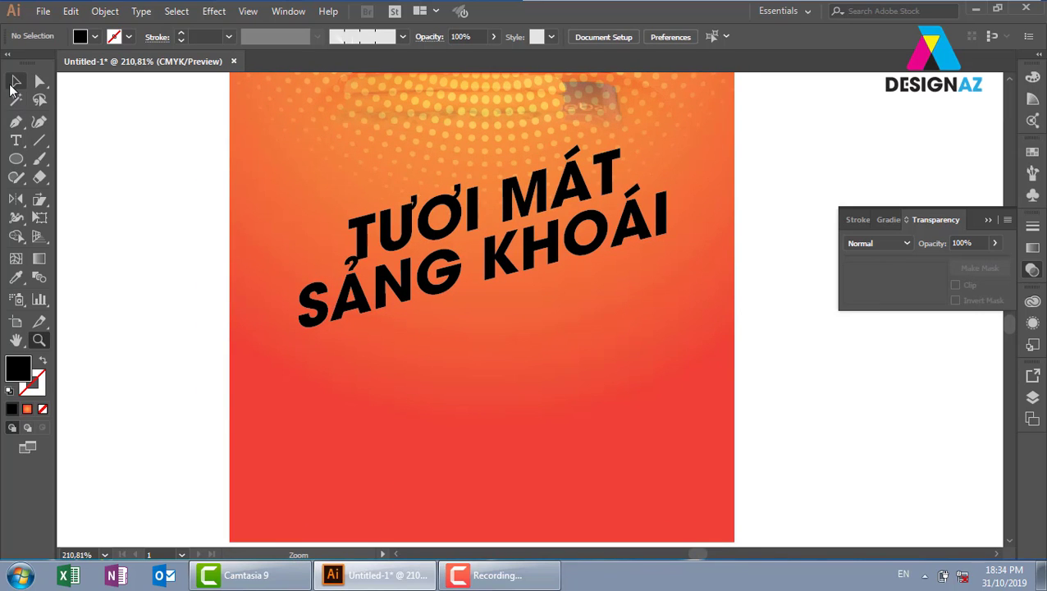
click(444, 256)
shift+click(553, 287)
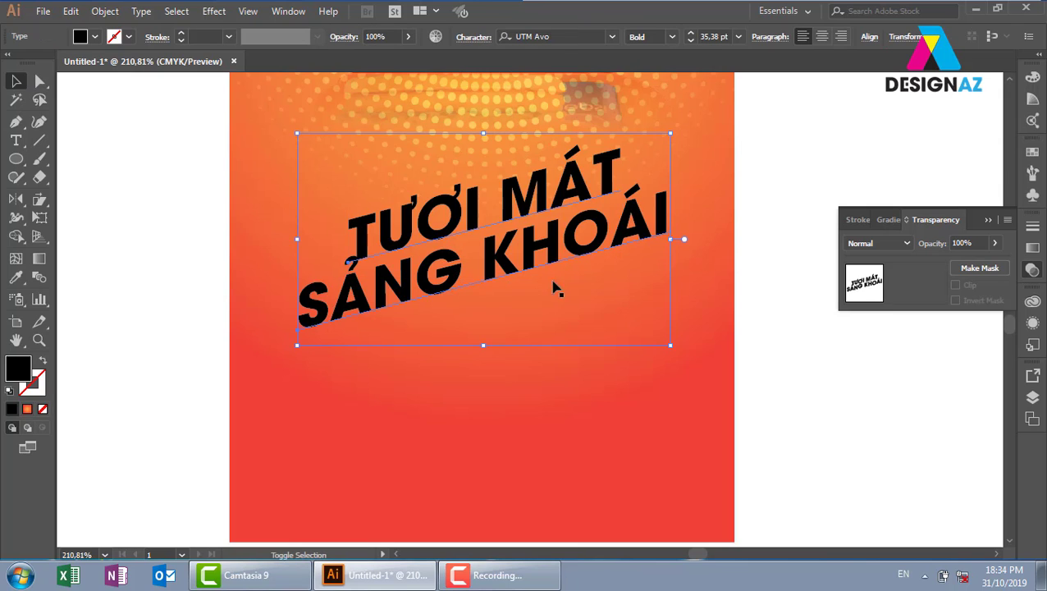
click(1032, 152)
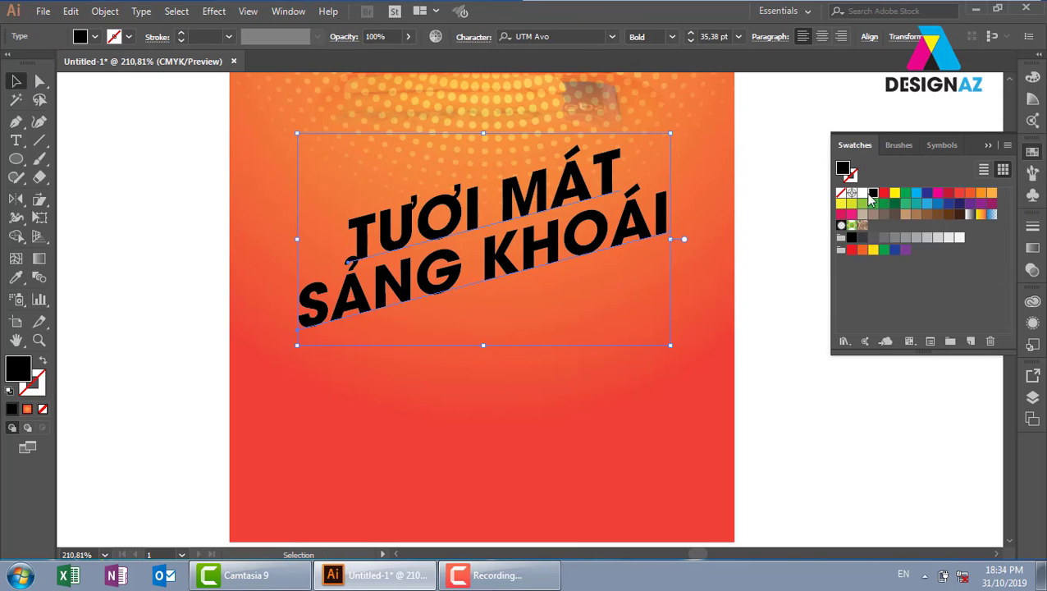
click(862, 193)
click(776, 395)
drag(776, 396, 708, 373)
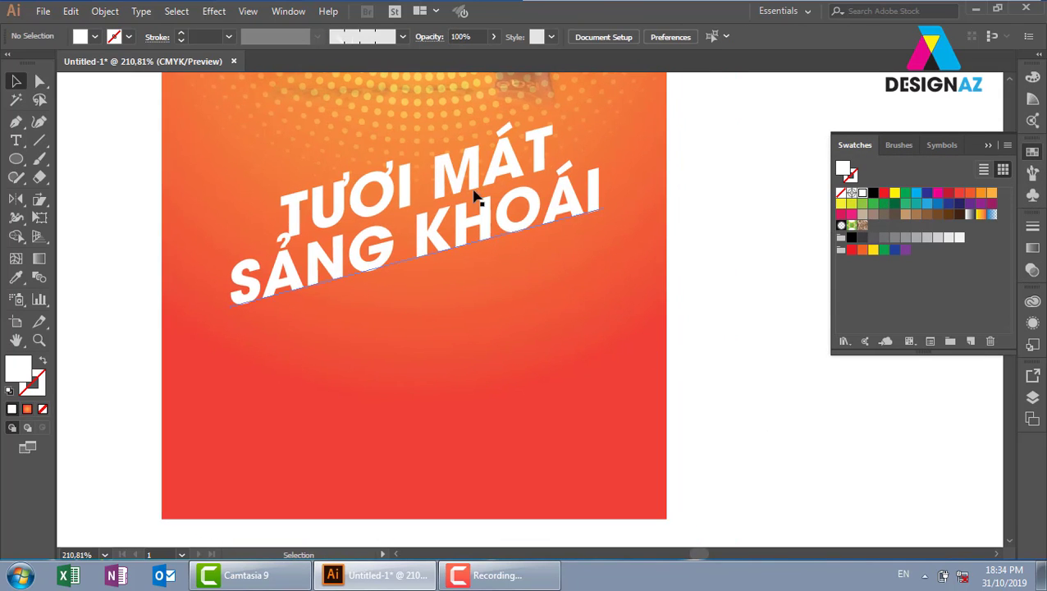
click(476, 229)
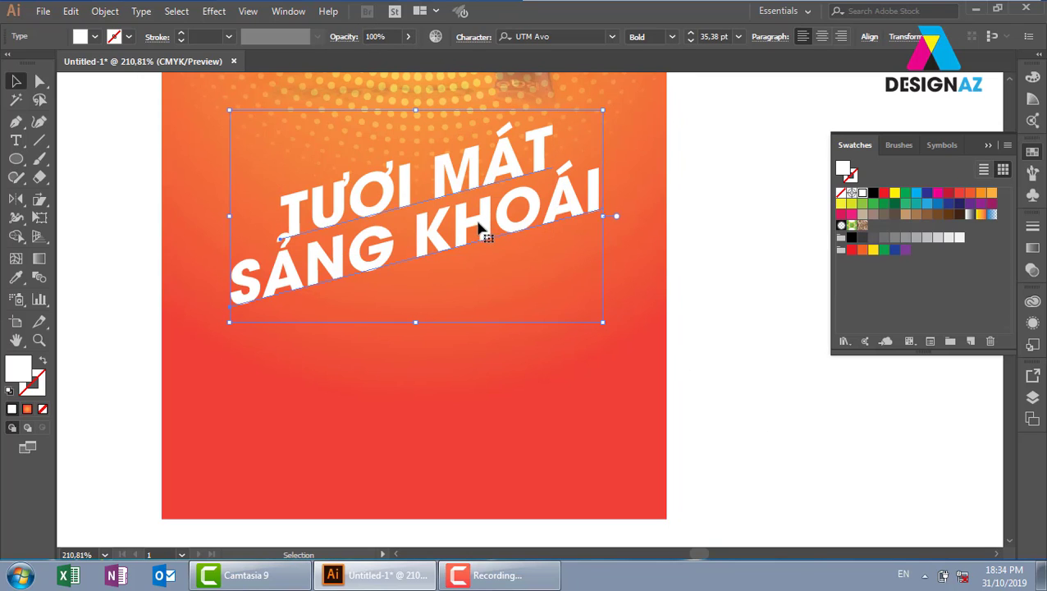
key(ctrl+g)
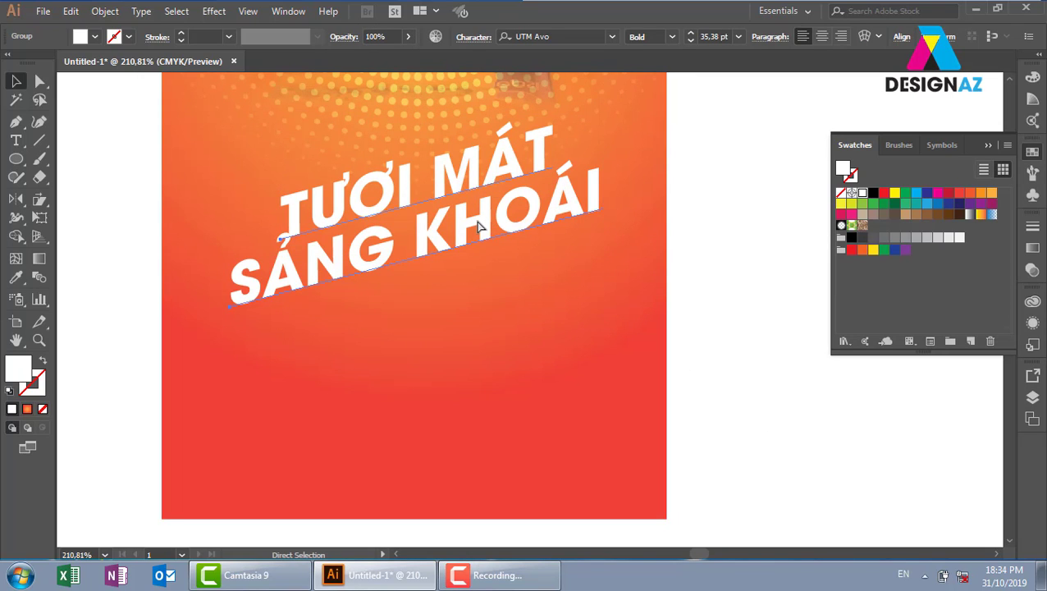
Duplicate the headline, fill the copy red and set it to Multiply blending
key(alt+shift+Down)
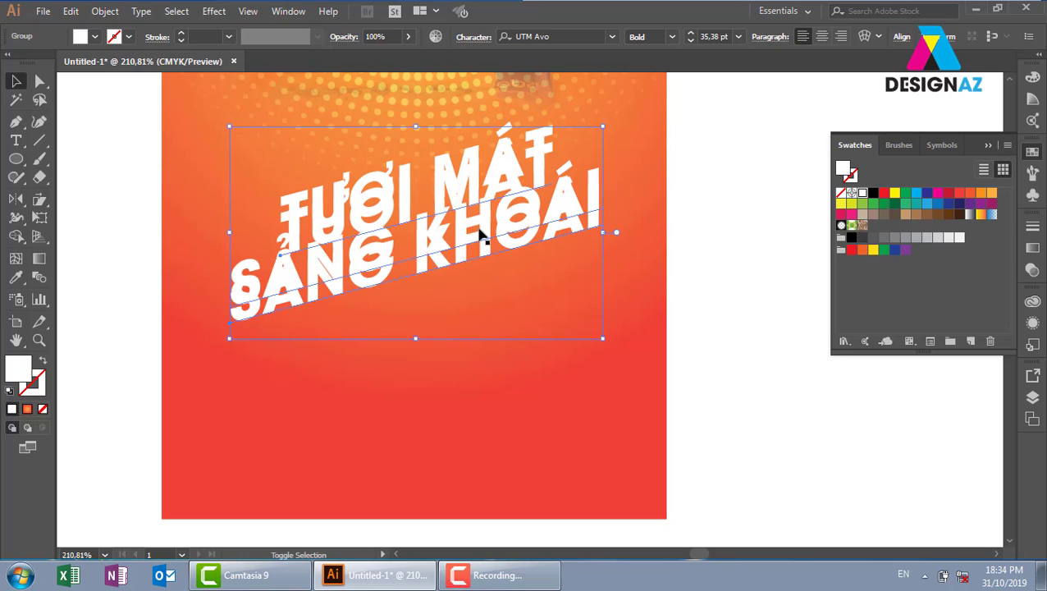
click(960, 194)
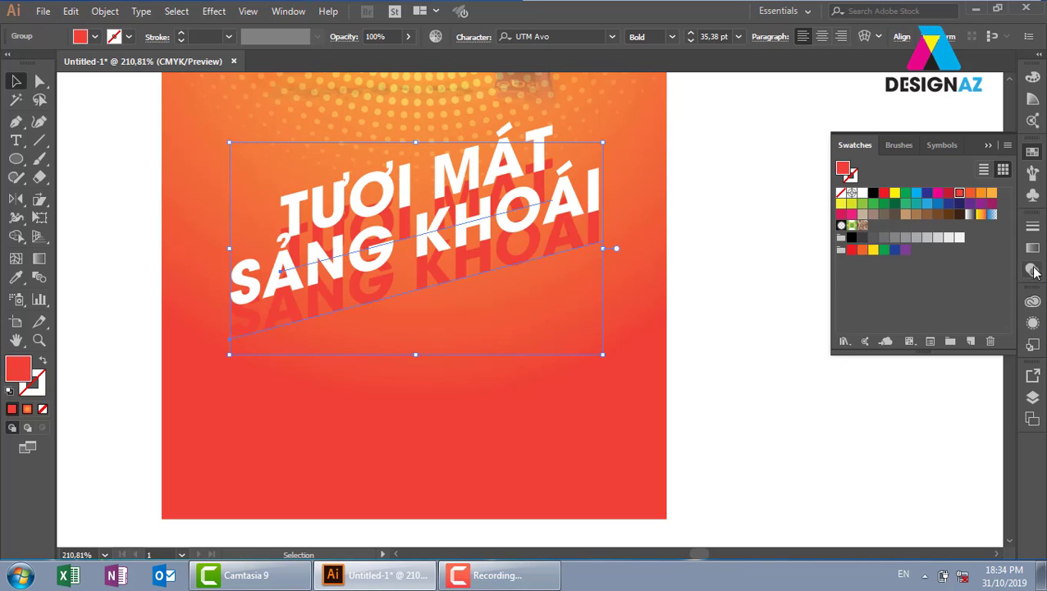
click(1030, 271)
click(895, 246)
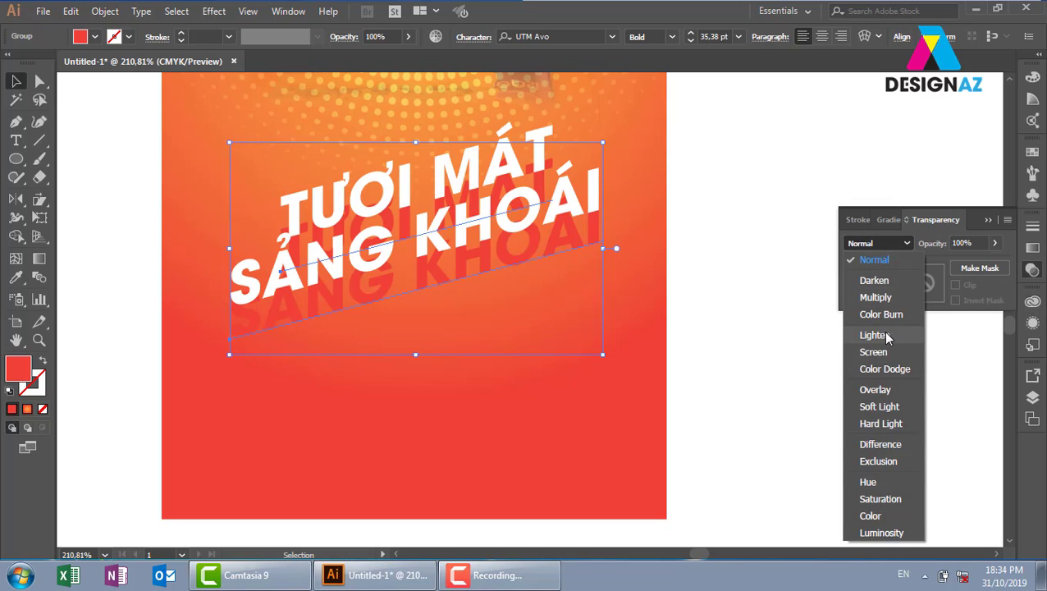
click(884, 300)
click(755, 359)
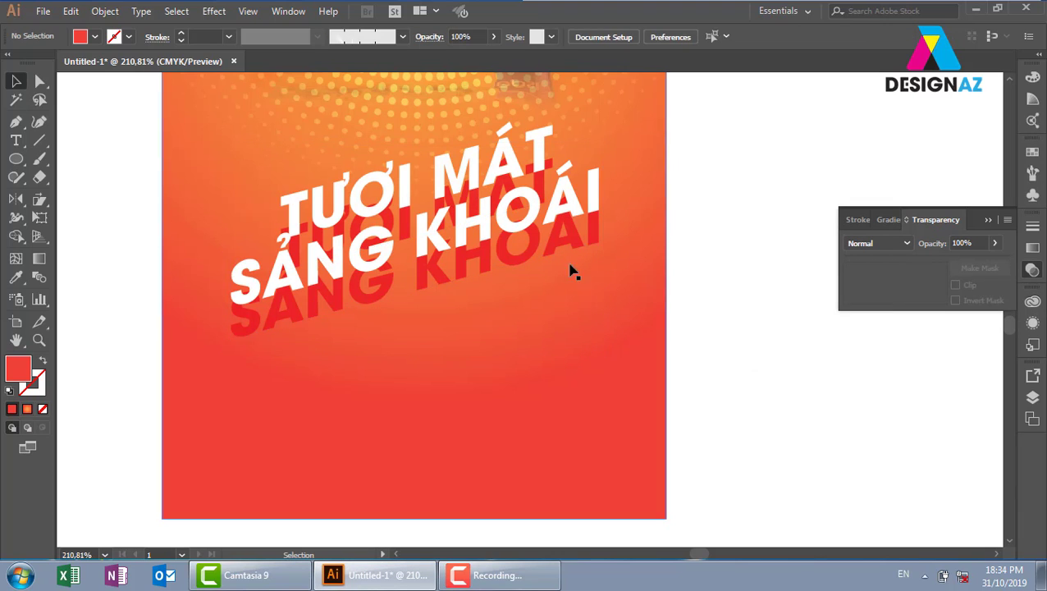
click(568, 280)
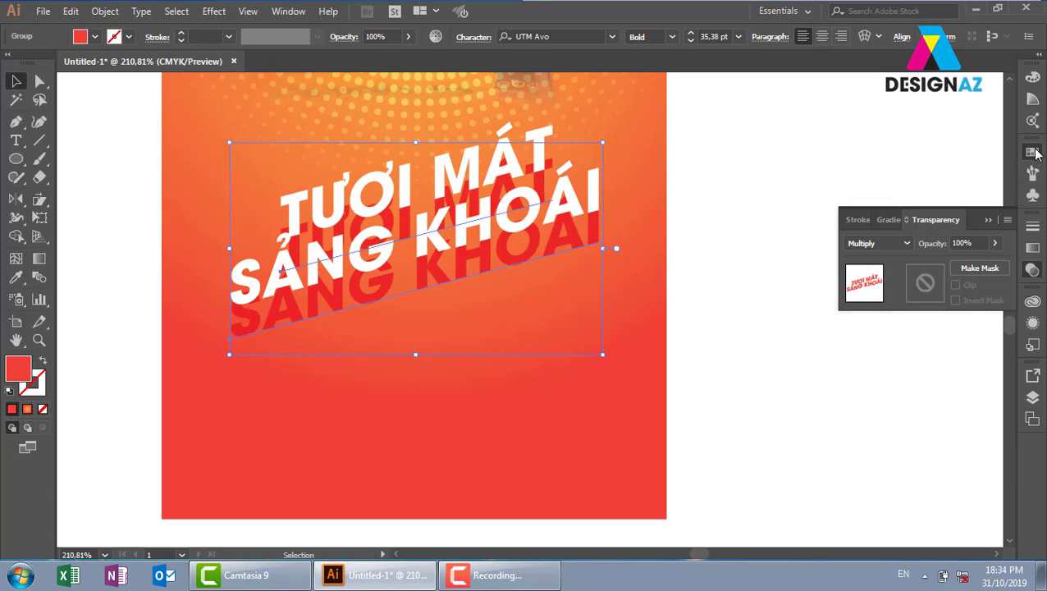
Darken the copy to crimson and nudge it just behind the white headline
click(1032, 152)
click(948, 194)
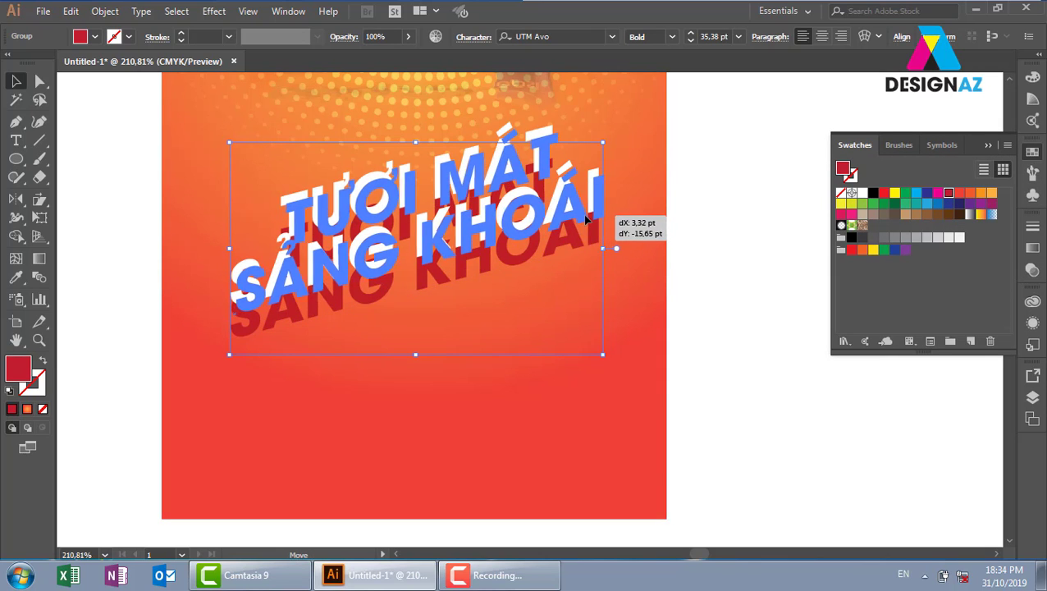
drag(579, 246, 585, 221)
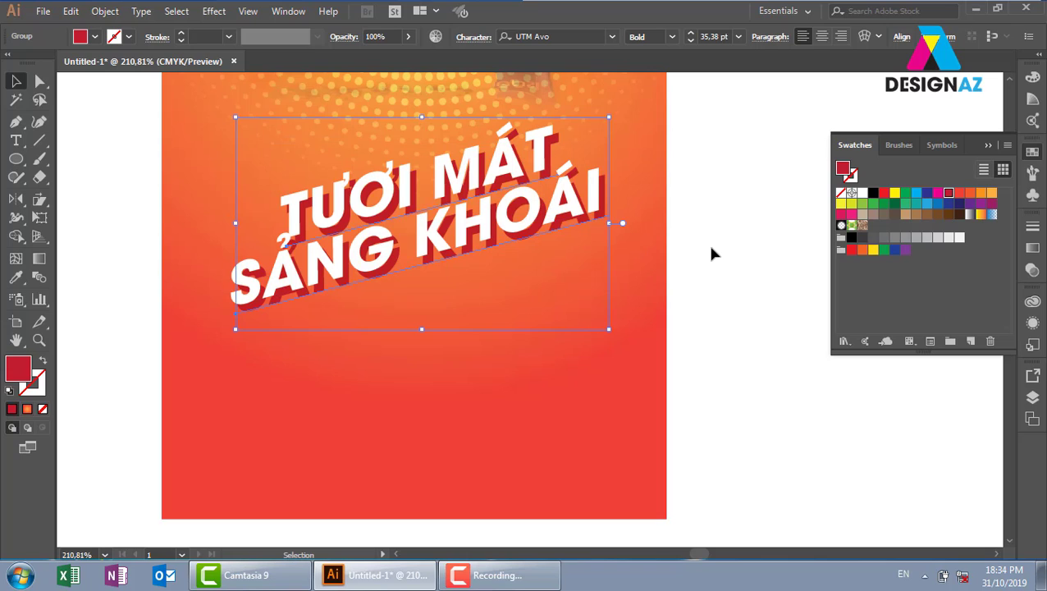
key(Up)
key(Left)
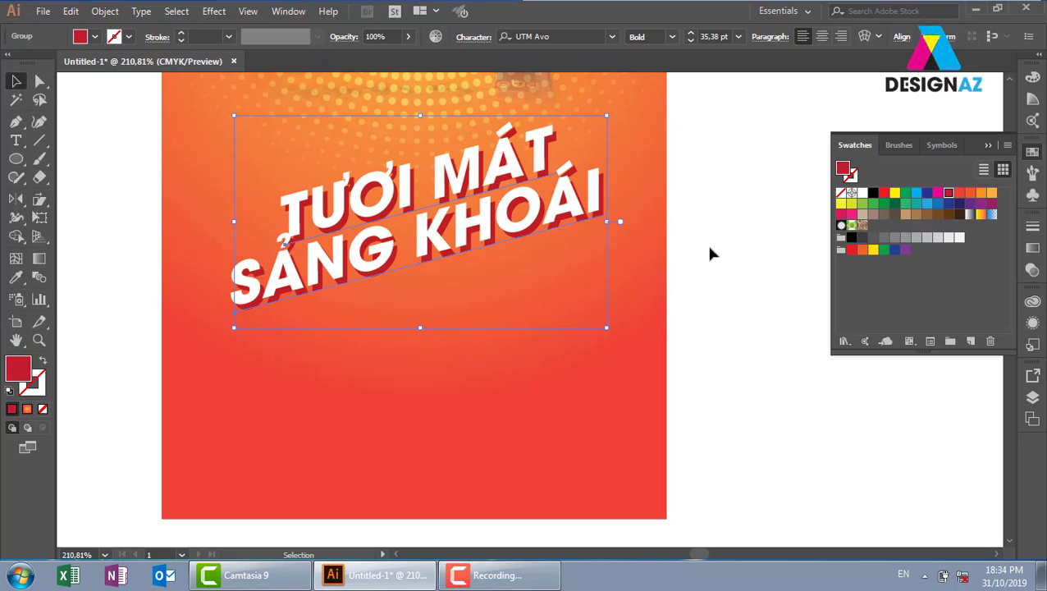
click(722, 230)
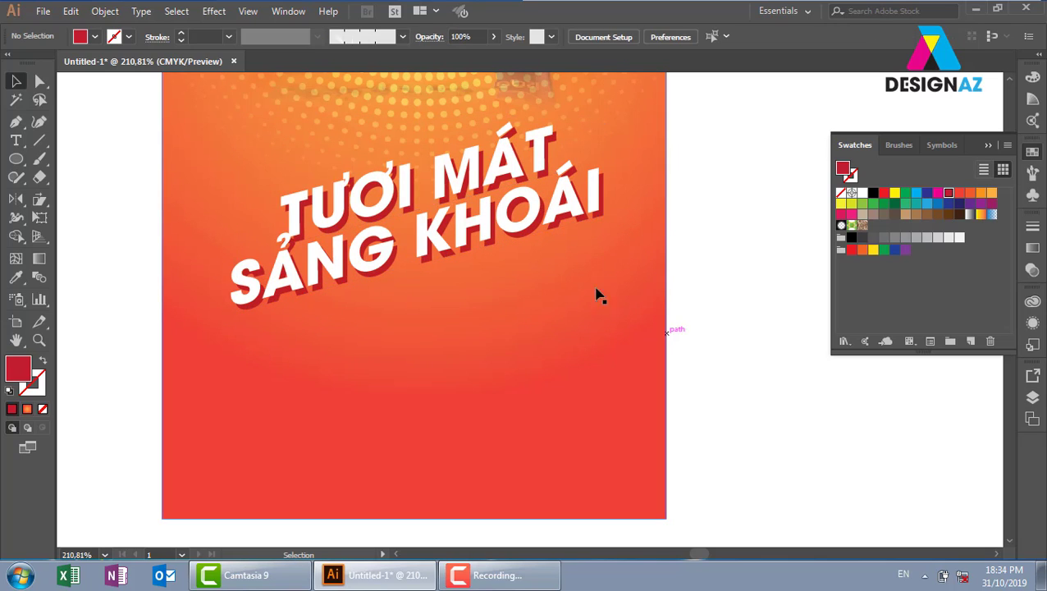
click(574, 206)
drag(574, 205, 678, 215)
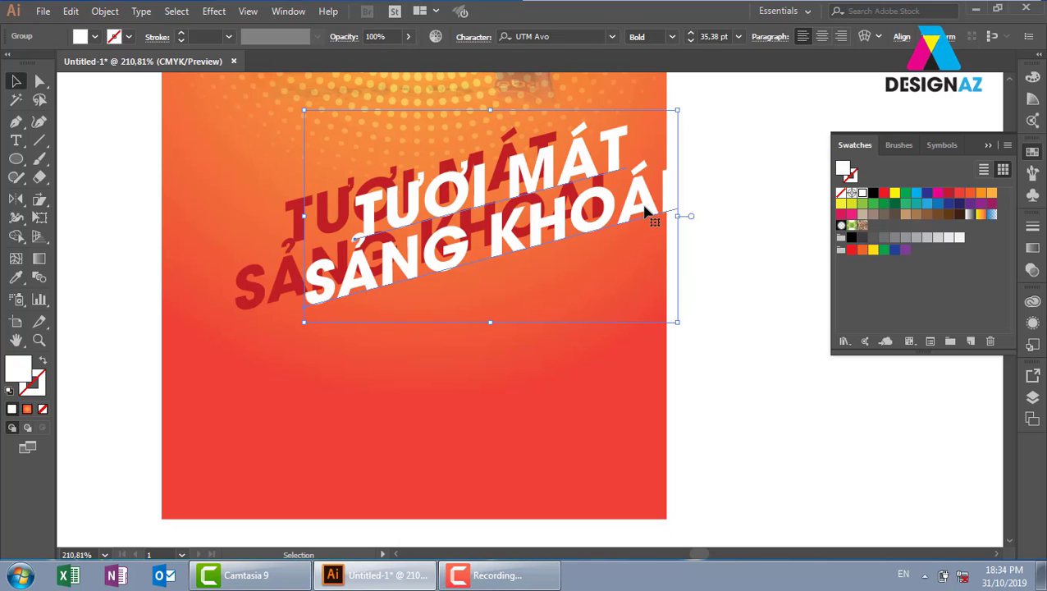
key(ctrl+z)
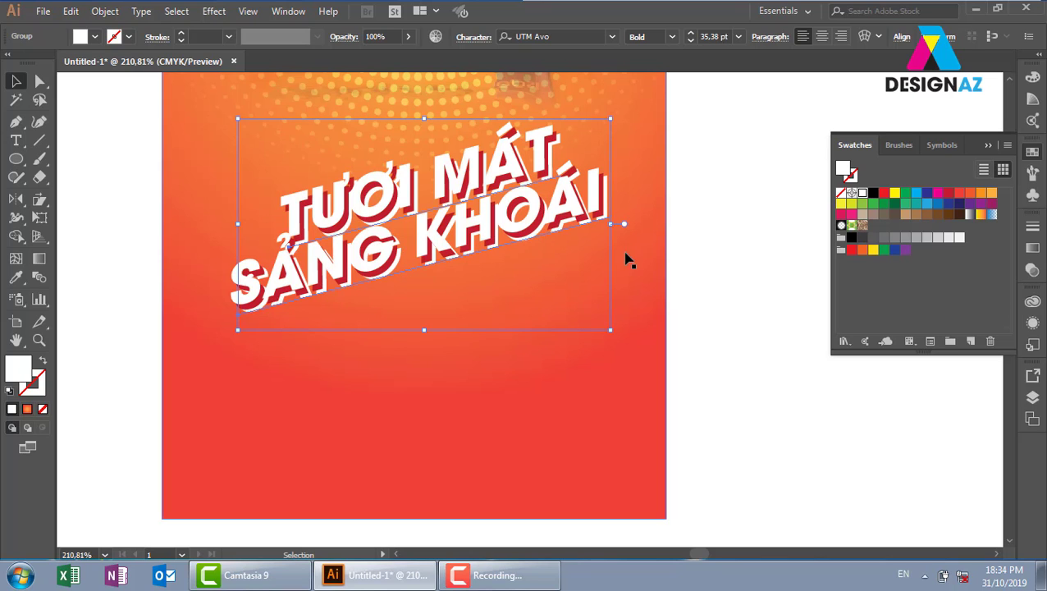
click(708, 258)
key(ctrl+minus)
key(ctrl+minus)
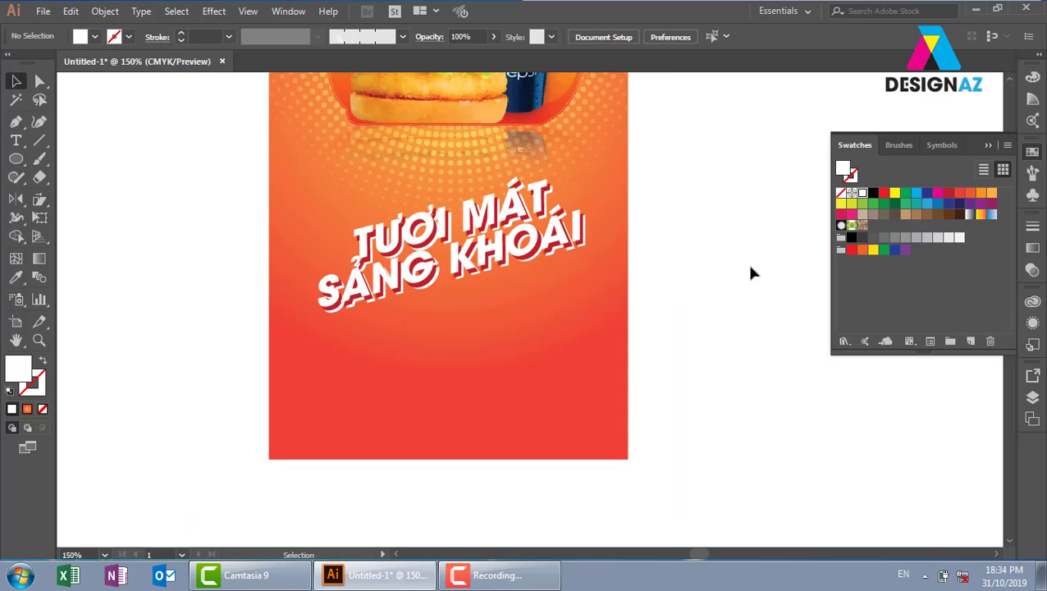
mouse_move(699, 237)
mouse_down()
mouse_move(662, 362)
mouse_move(673, 236)
mouse_up()
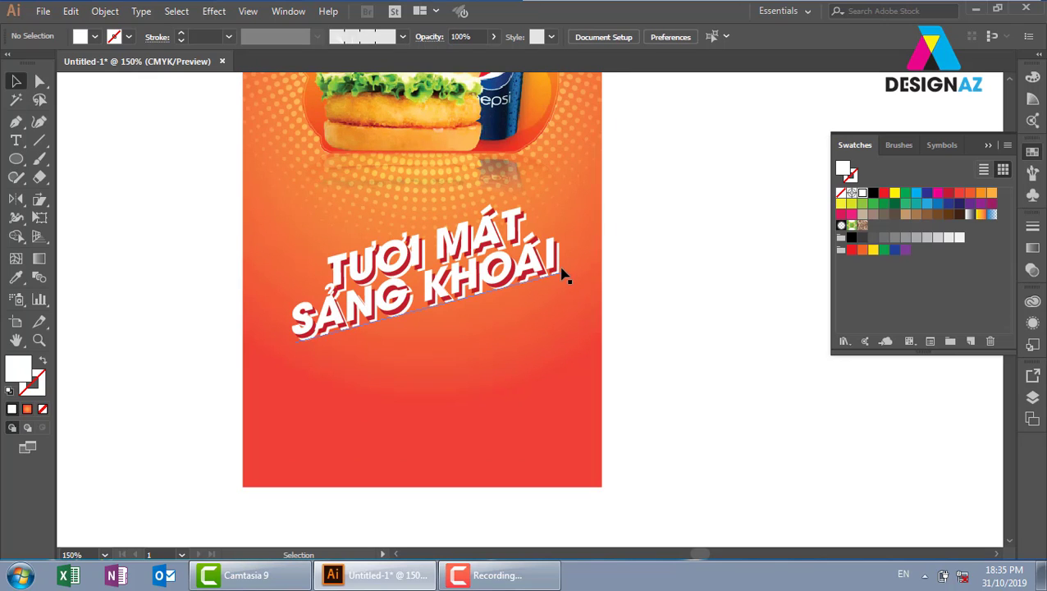
drag(556, 268, 646, 292)
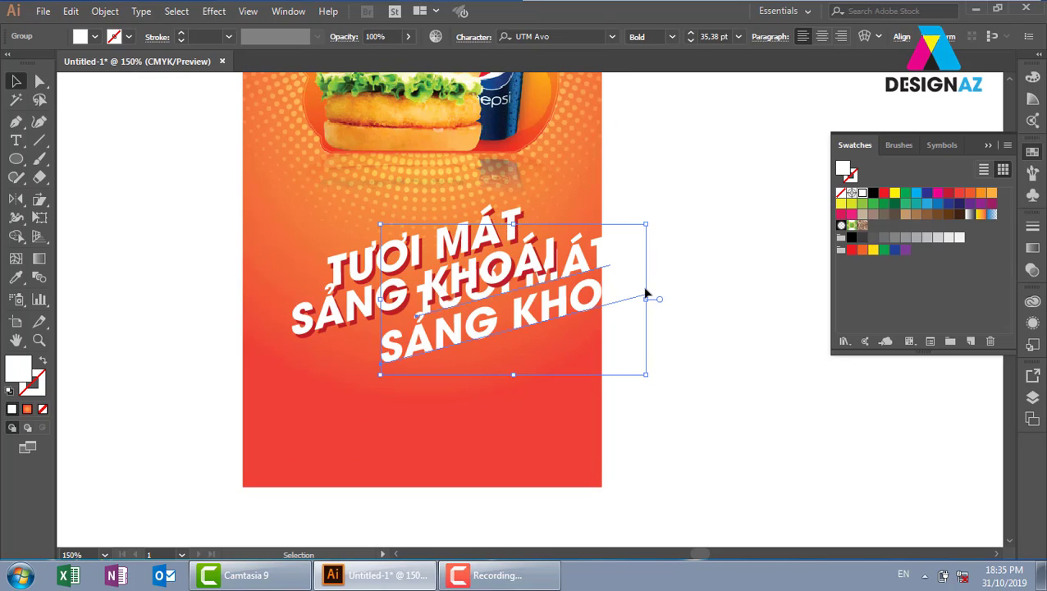
key(ctrl+z)
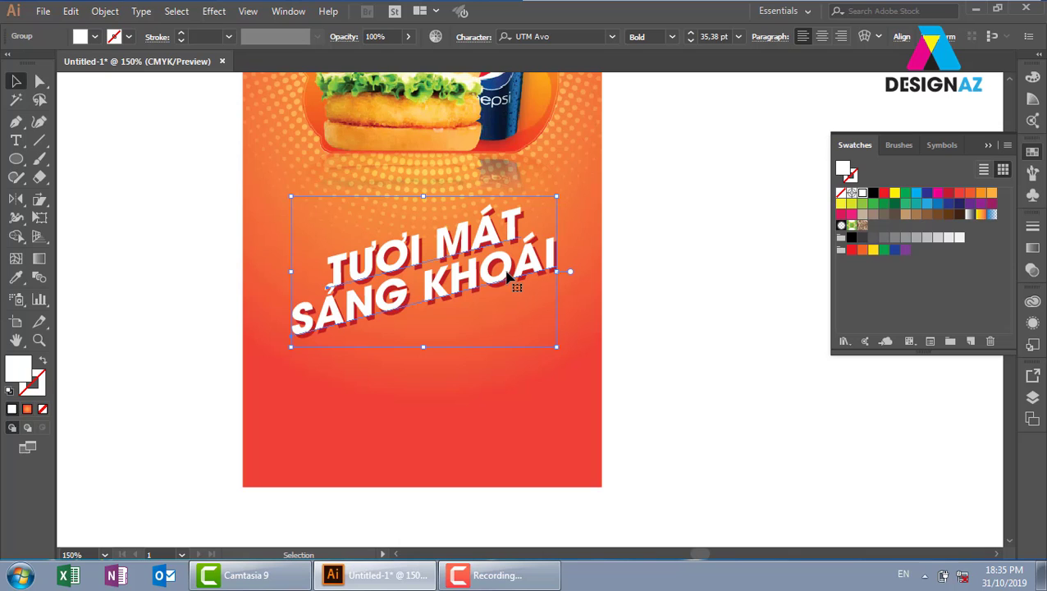
key(ctrl+plus)
scroll(561, 328, down, 1)
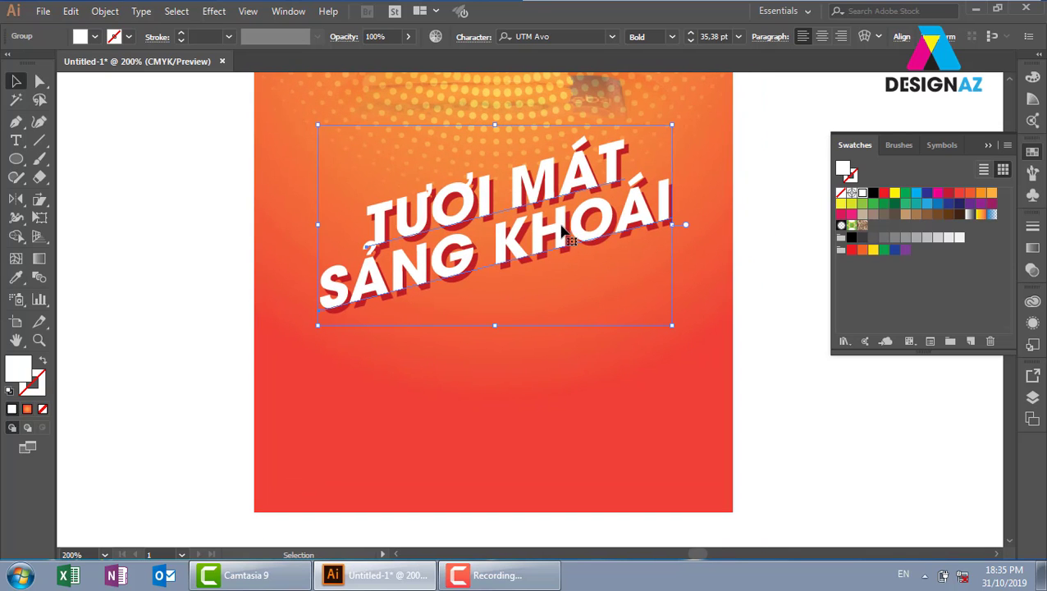
Place a copy of the headline below the original and outline its lettering
drag(562, 232, 565, 397)
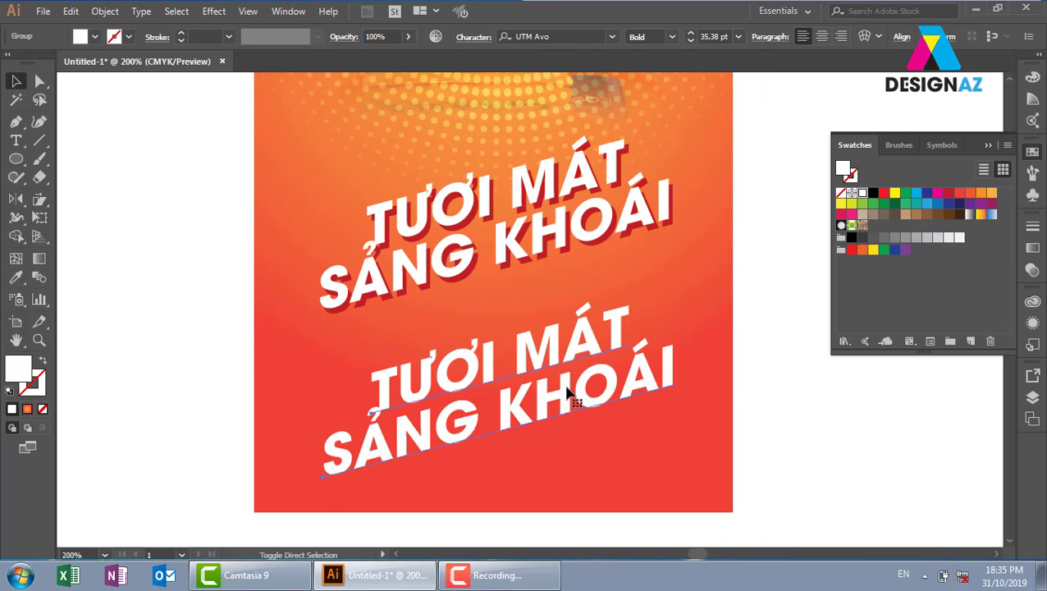
key(ctrl+shift+o)
drag(506, 396, 493, 309)
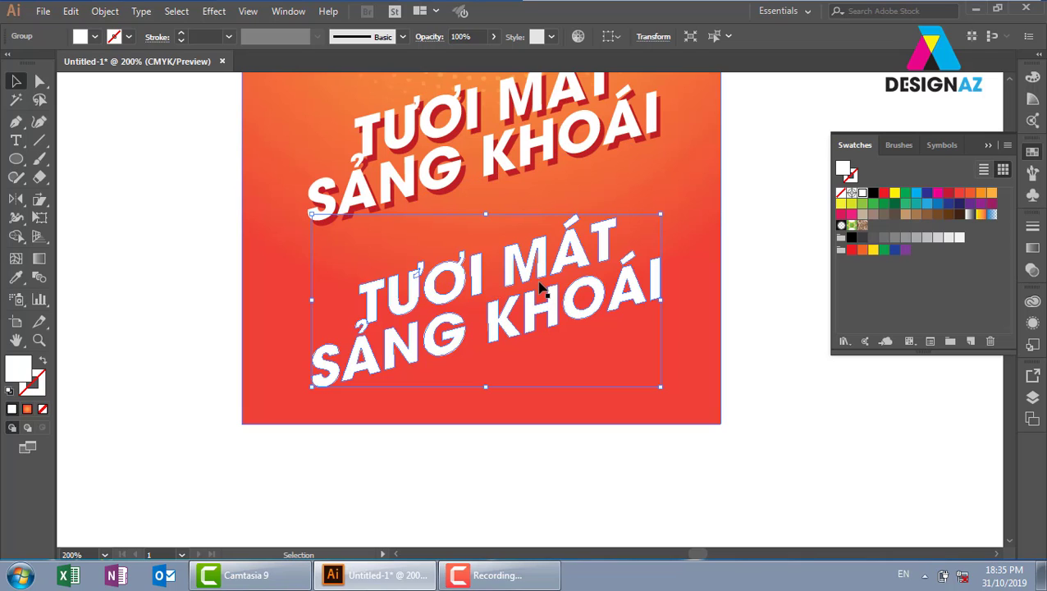
key(shift+F7)
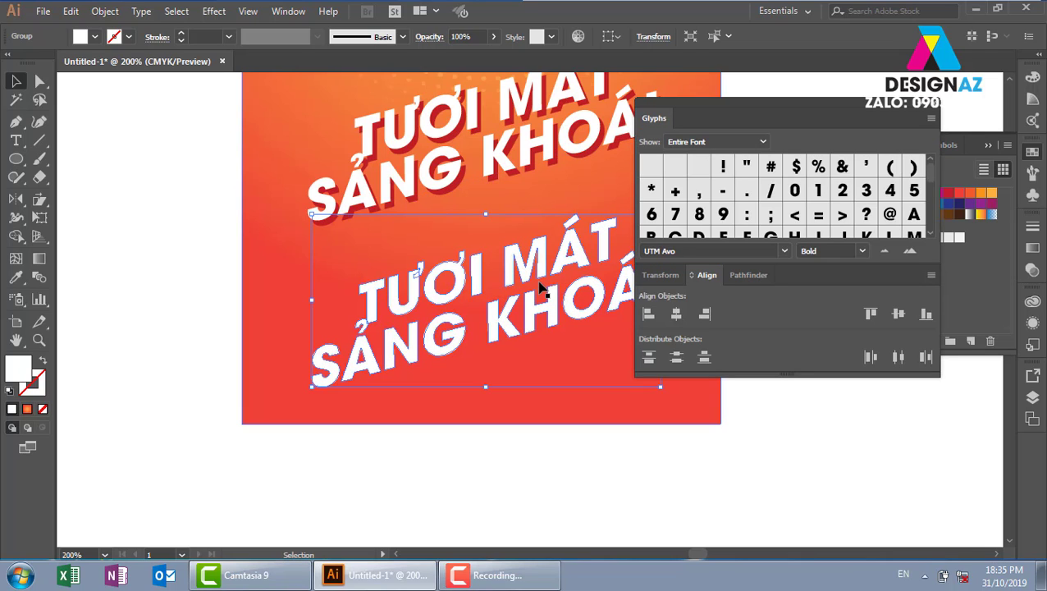
click(744, 275)
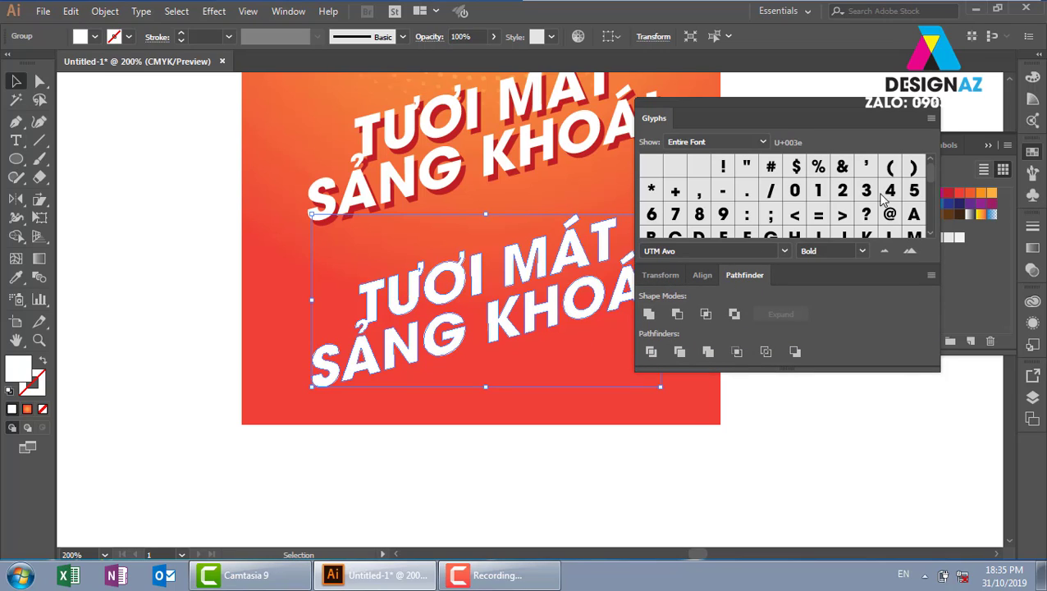
click(935, 106)
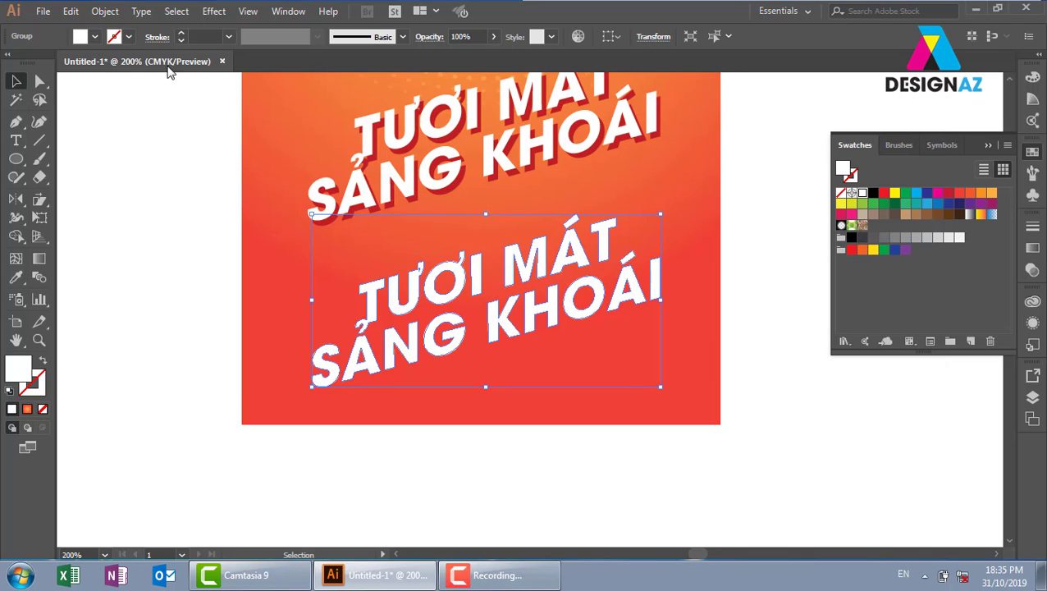
click(105, 11)
mouse_move(165, 345)
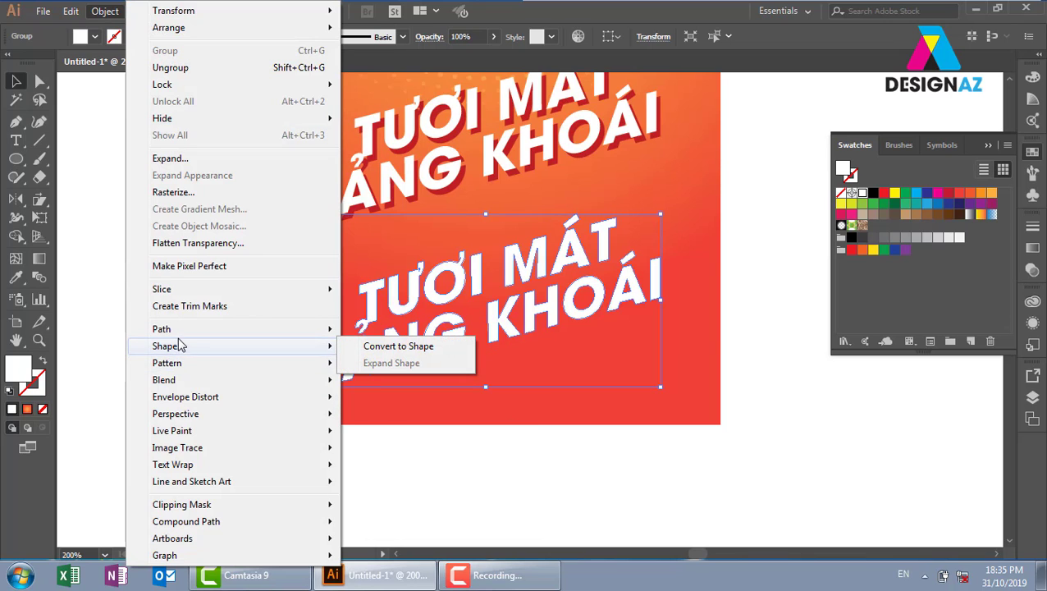
Offset the outlined copy's paths by 4 pt
click(404, 382)
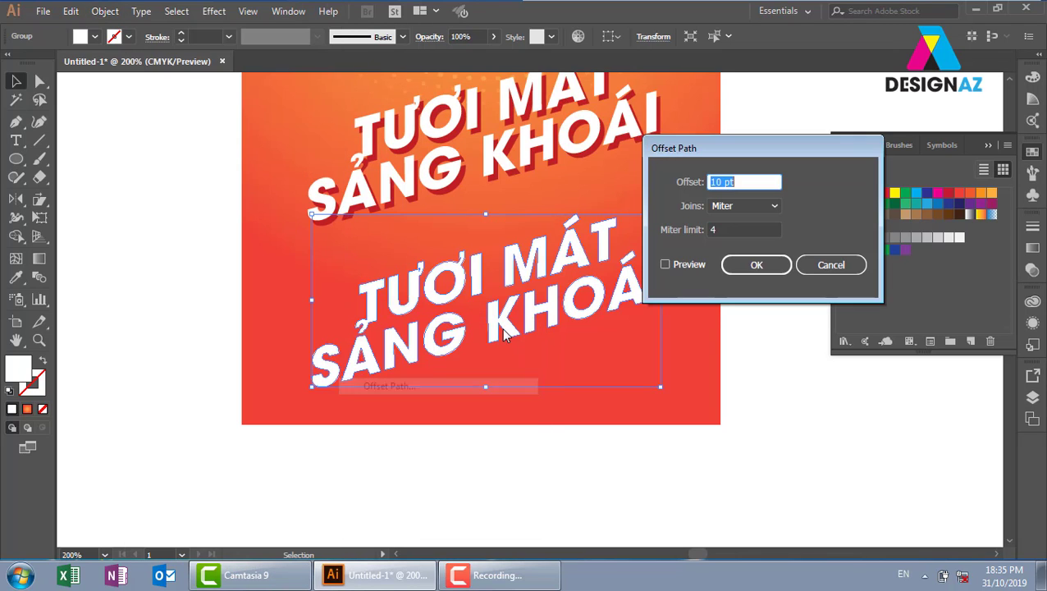
click(666, 264)
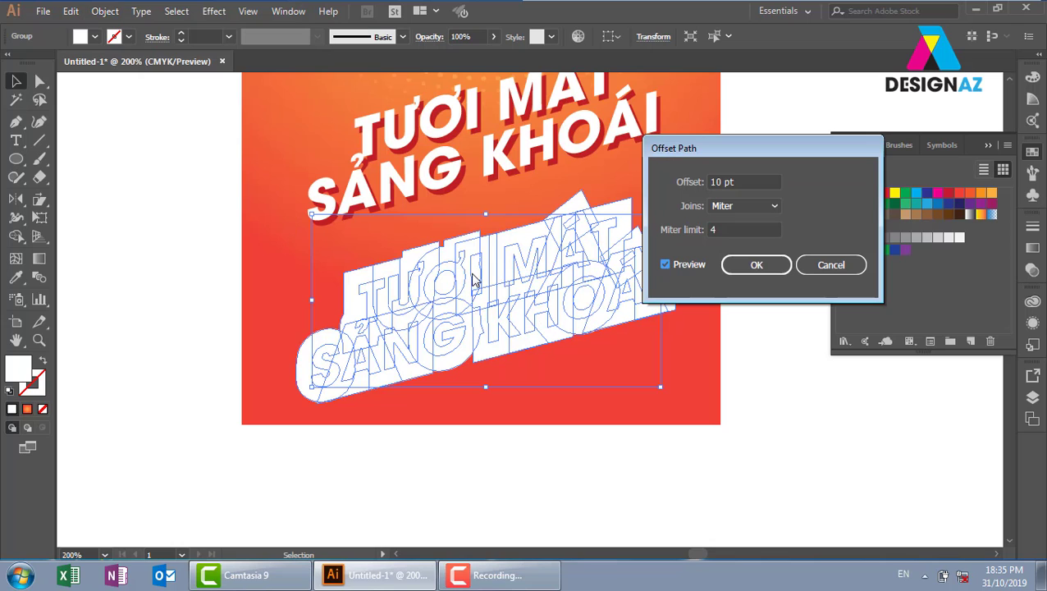
double_click(753, 182)
text(4)
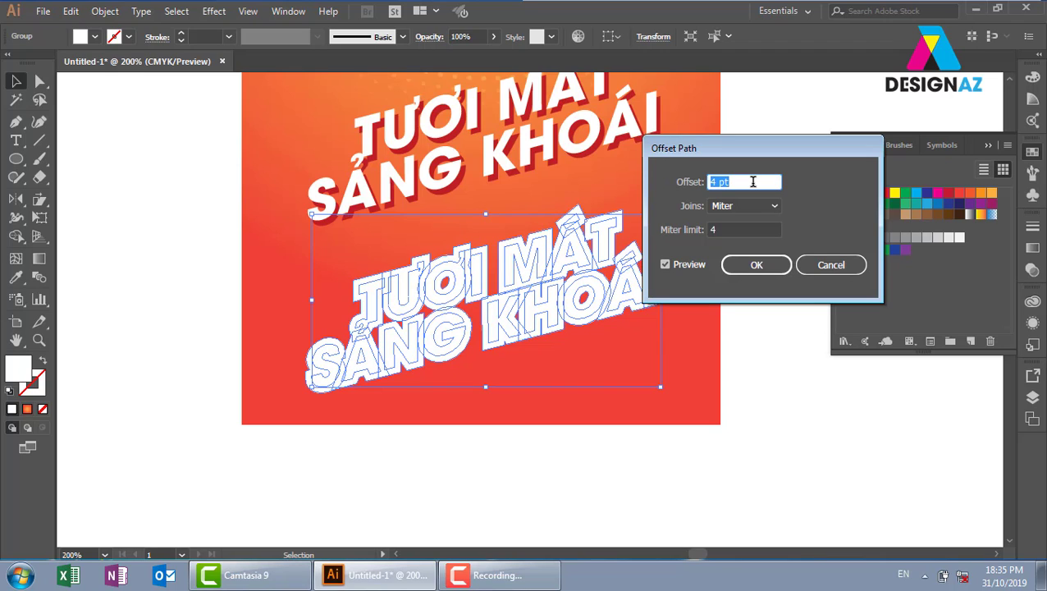
click(755, 264)
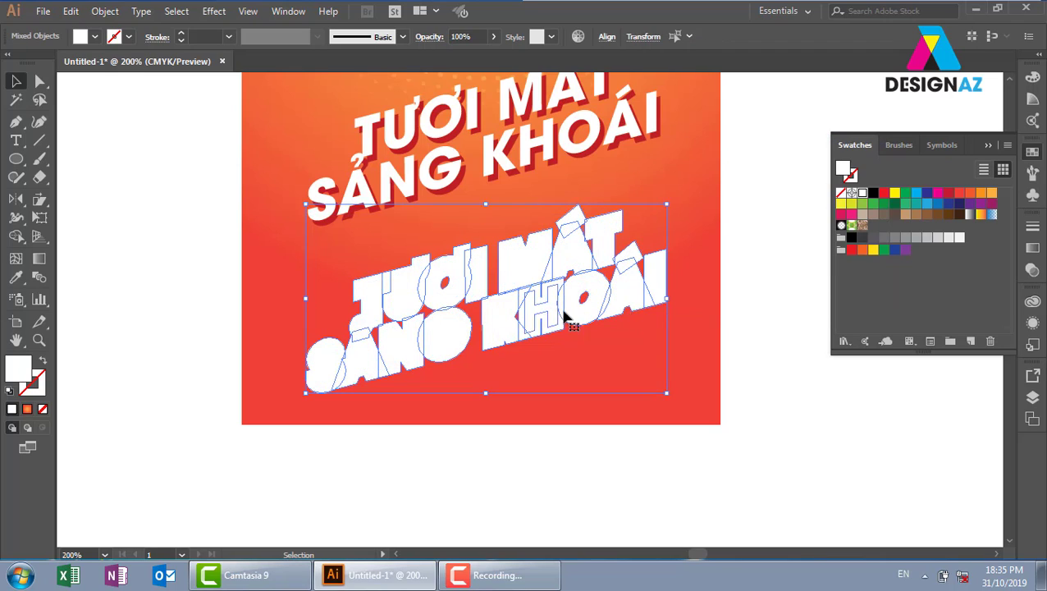
Unite the offset letters in Pathfinder and move the shape up over the headline
key(shift+F7)
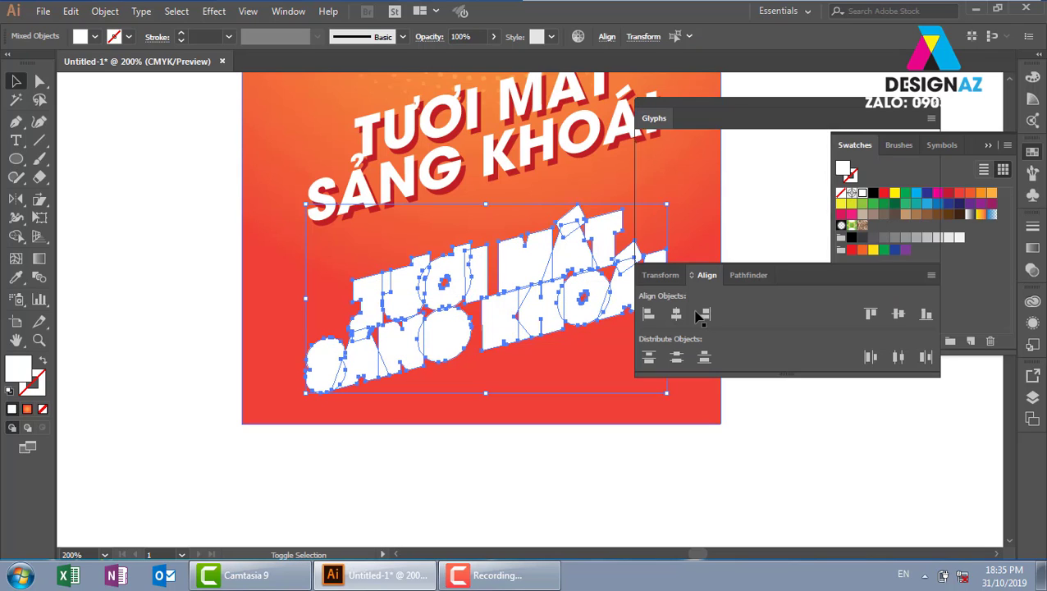
click(749, 275)
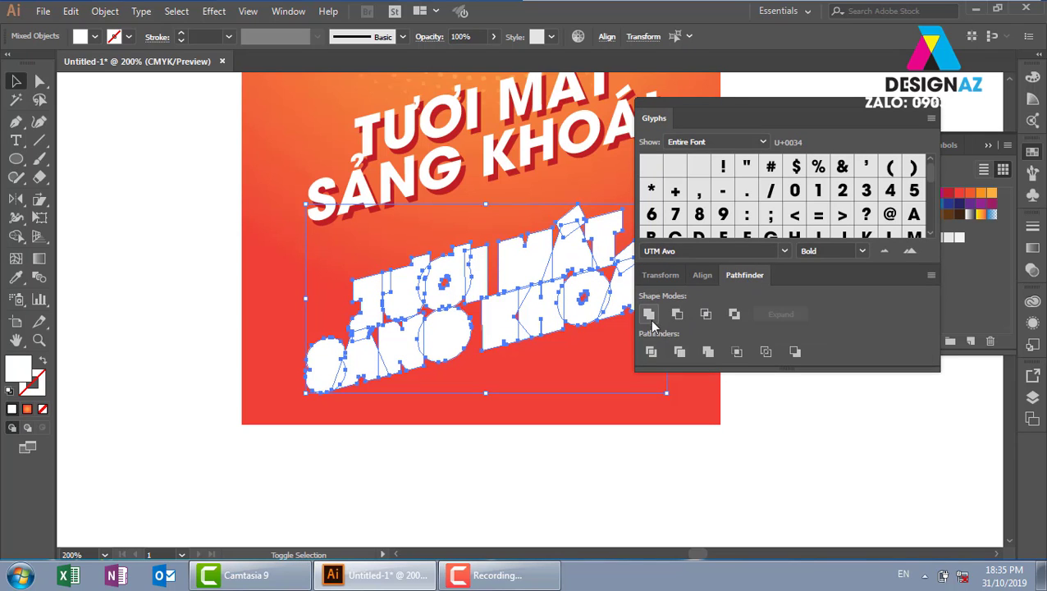
click(648, 313)
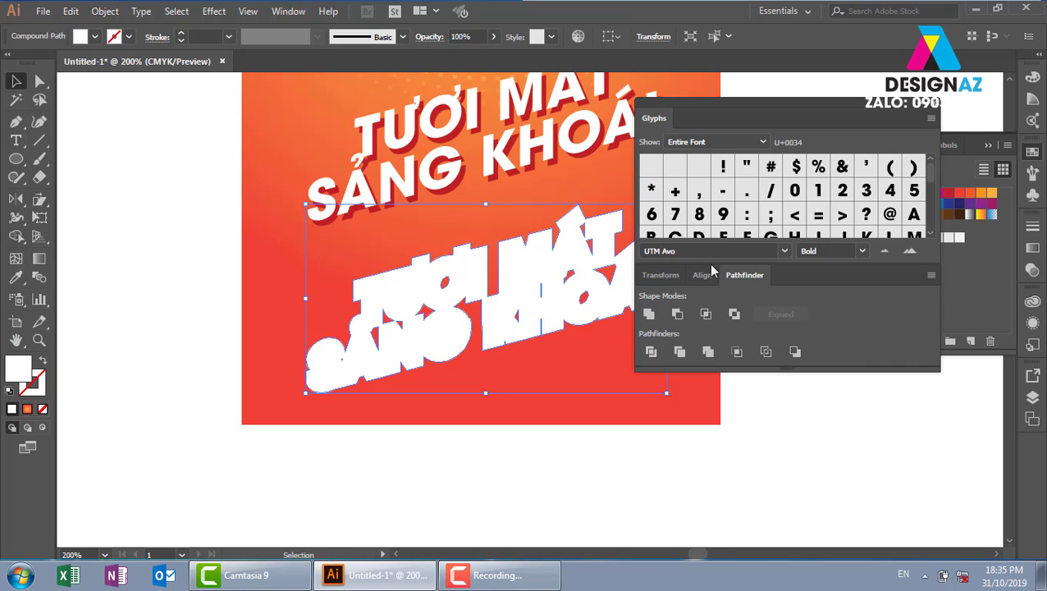
click(938, 106)
click(673, 322)
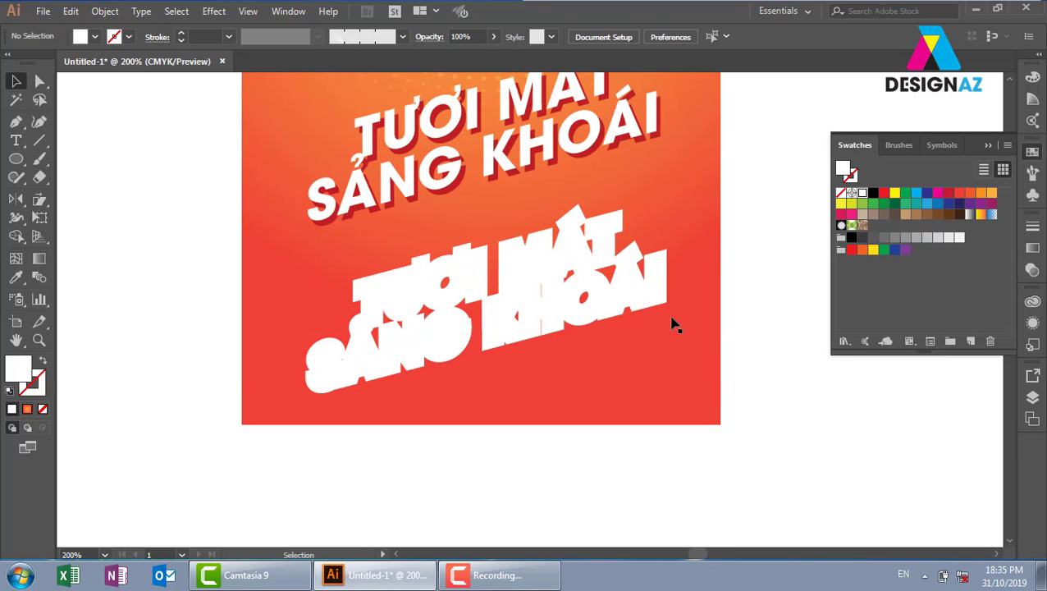
mouse_move(619, 289)
mouse_down()
mouse_move(603, 174)
mouse_move(621, 129)
mouse_up()
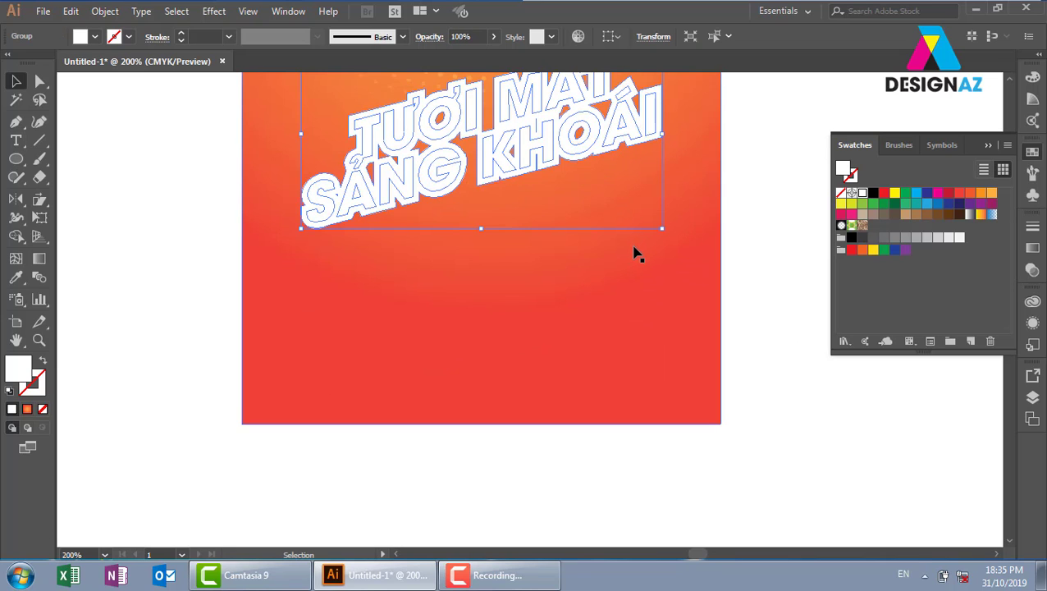
Swap the backing shape's fill and stroke (Shift+X) so it becomes a white outline
key(a)
key(v)
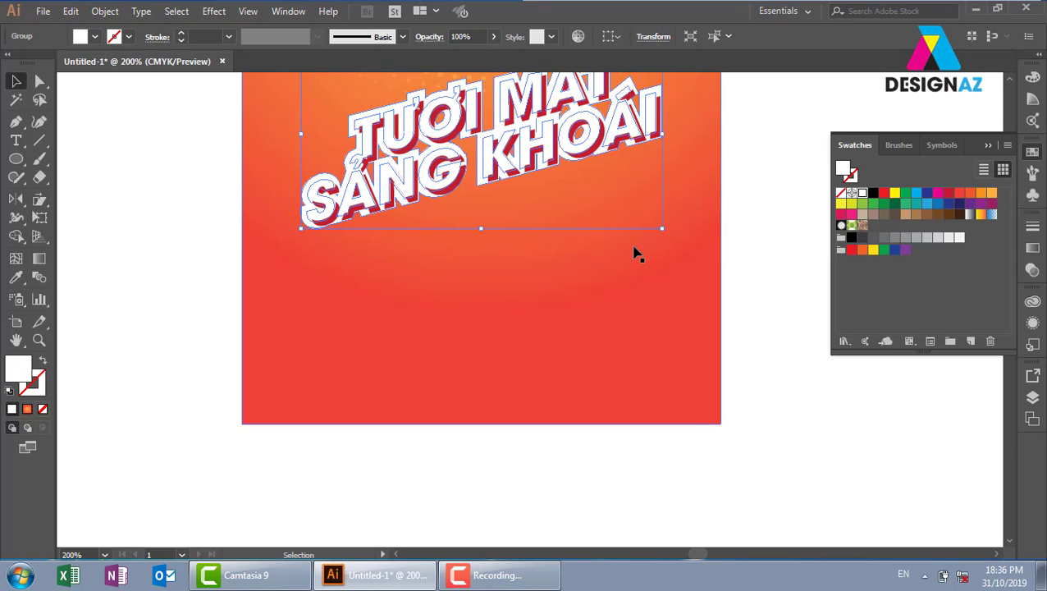
key(space)
drag(670, 277, 665, 368)
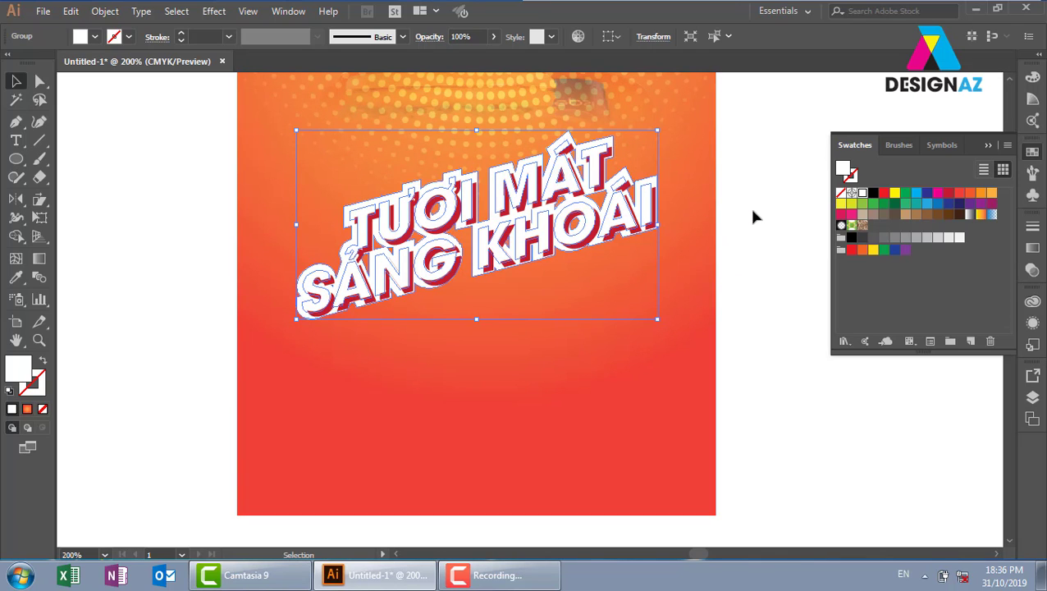
key(shift+x)
click(751, 256)
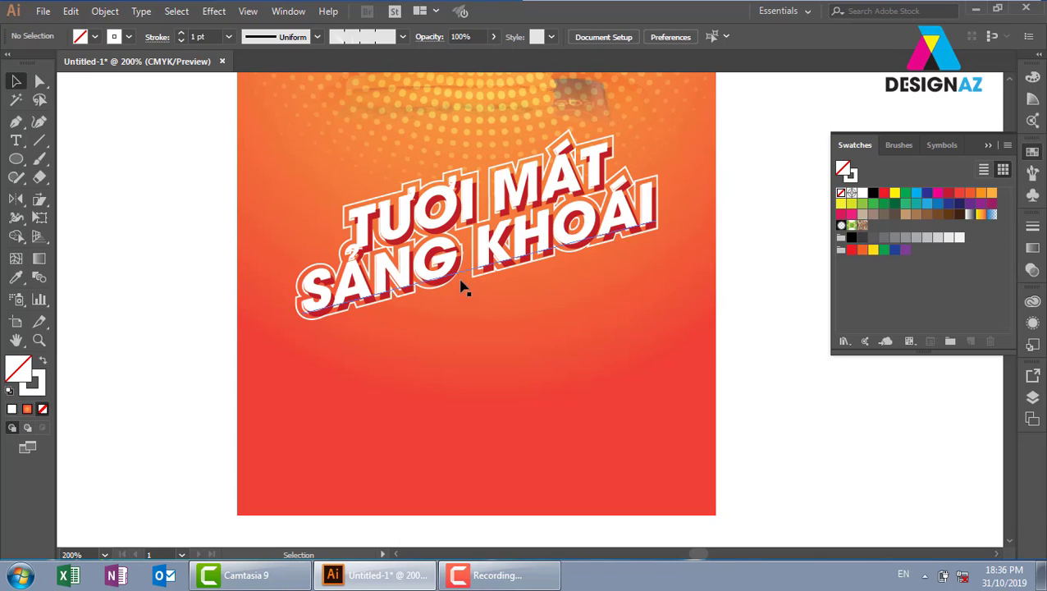
Make the title's white outline stroke a 12 pt dashed line
key(z)
drag(343, 215, 603, 367)
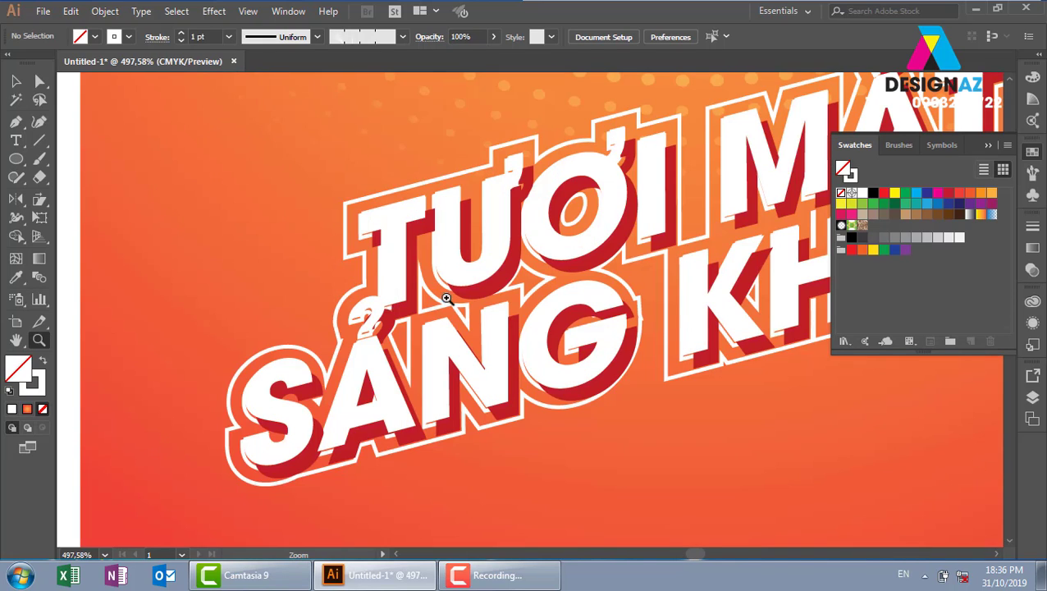
click(16, 81)
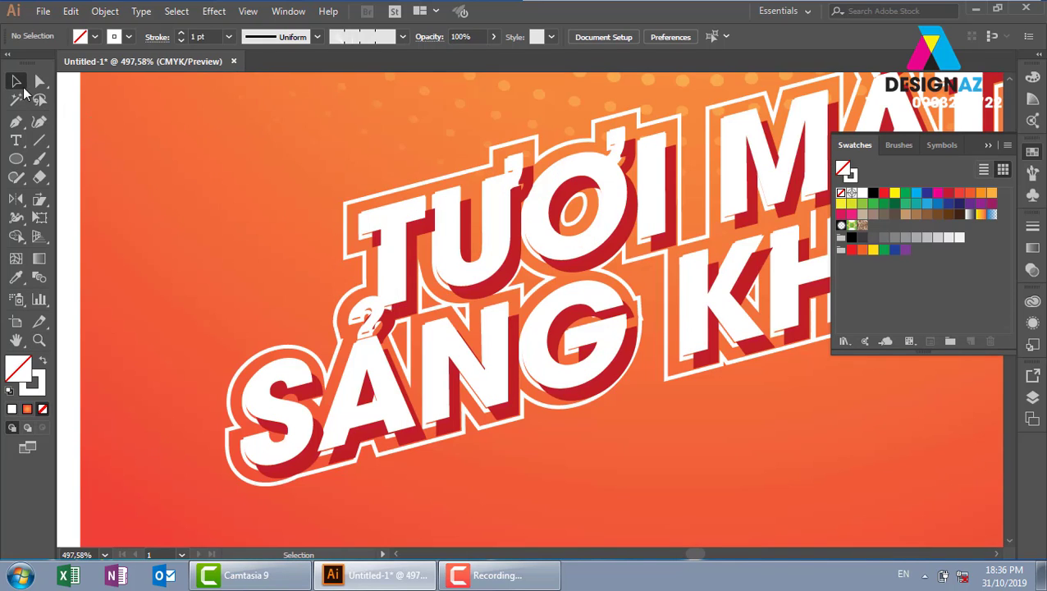
click(344, 207)
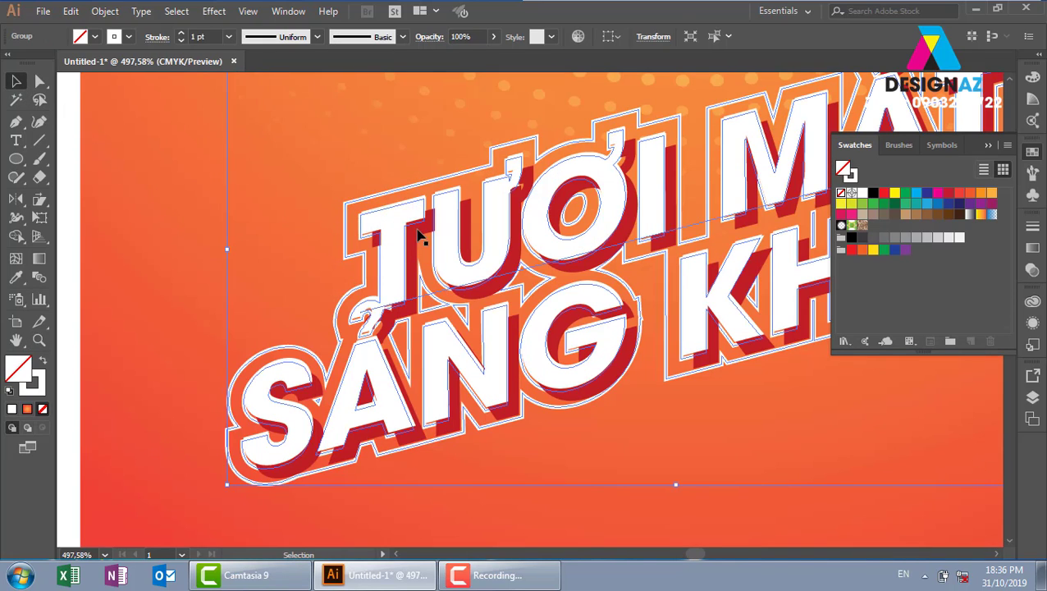
click(157, 37)
click(10, 142)
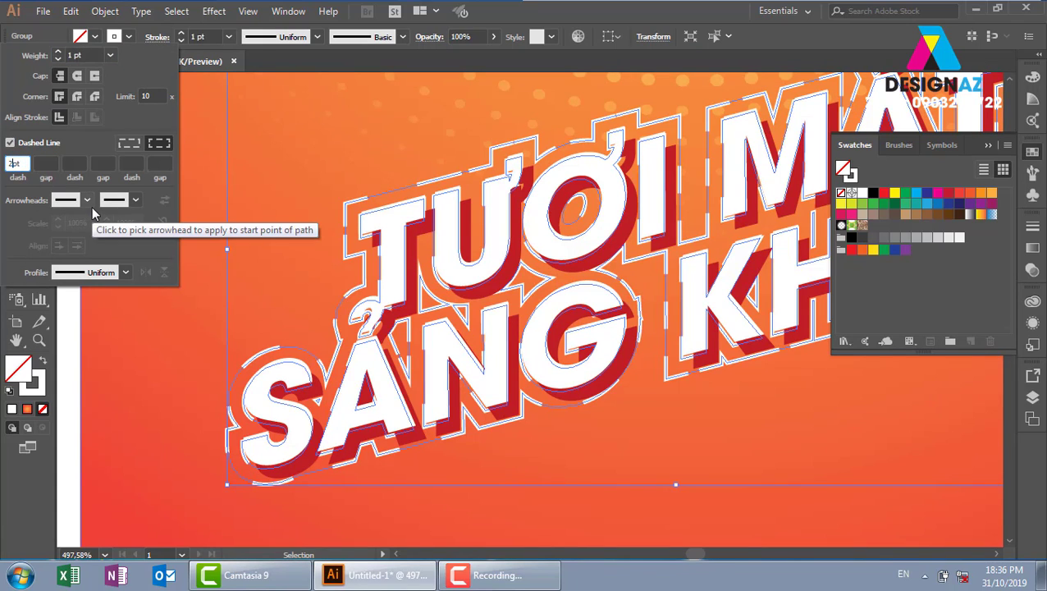
key(Return)
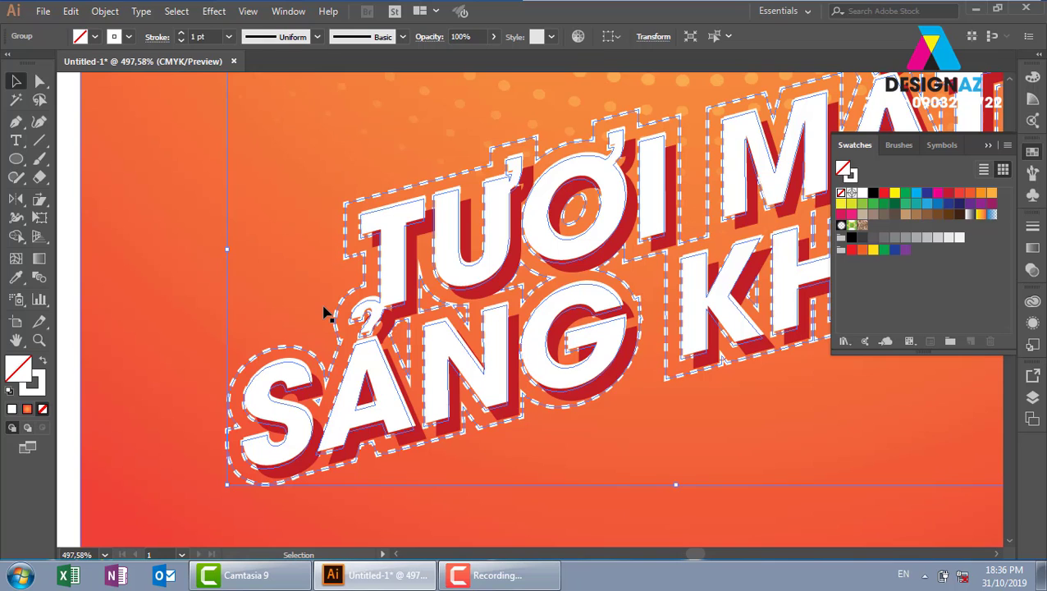
key(ctrl+minus)
click(75, 287)
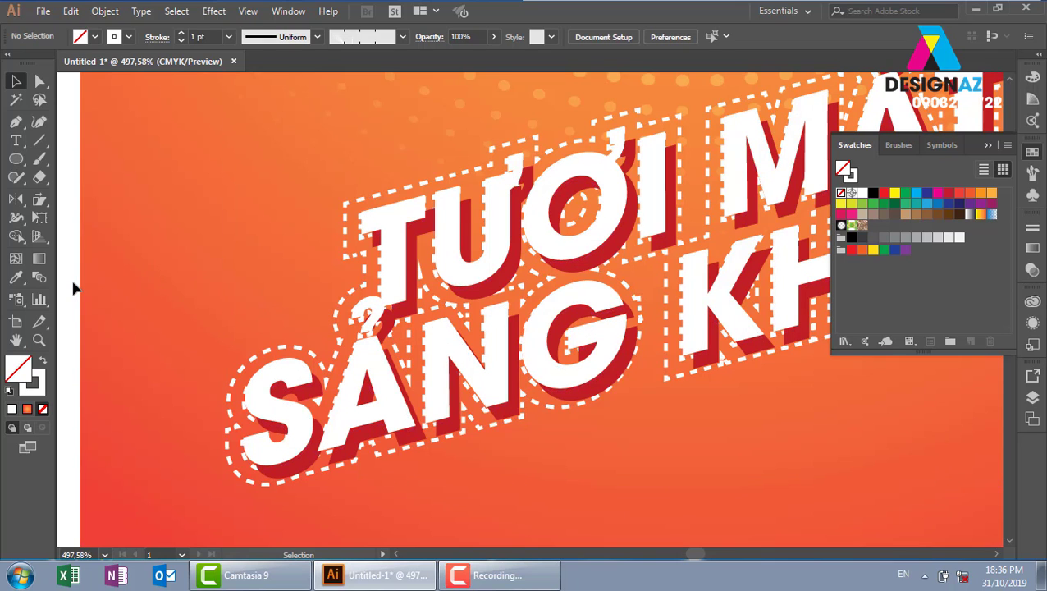
key(ctrl+minus)
key(ctrl+minus)
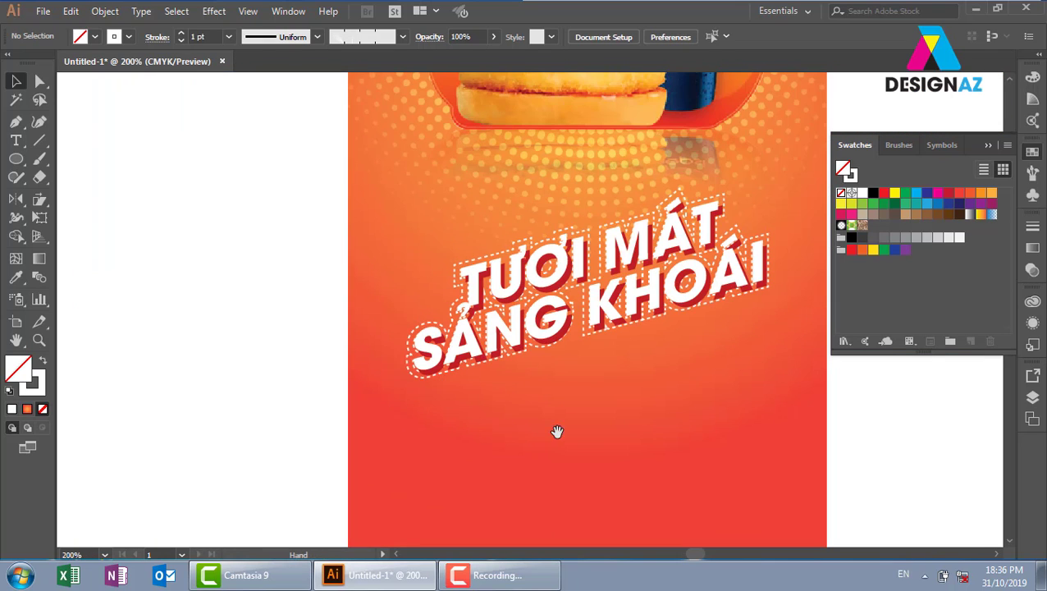
Select the red shadow lettering group beneath the white title
scroll(566, 443, right, 3)
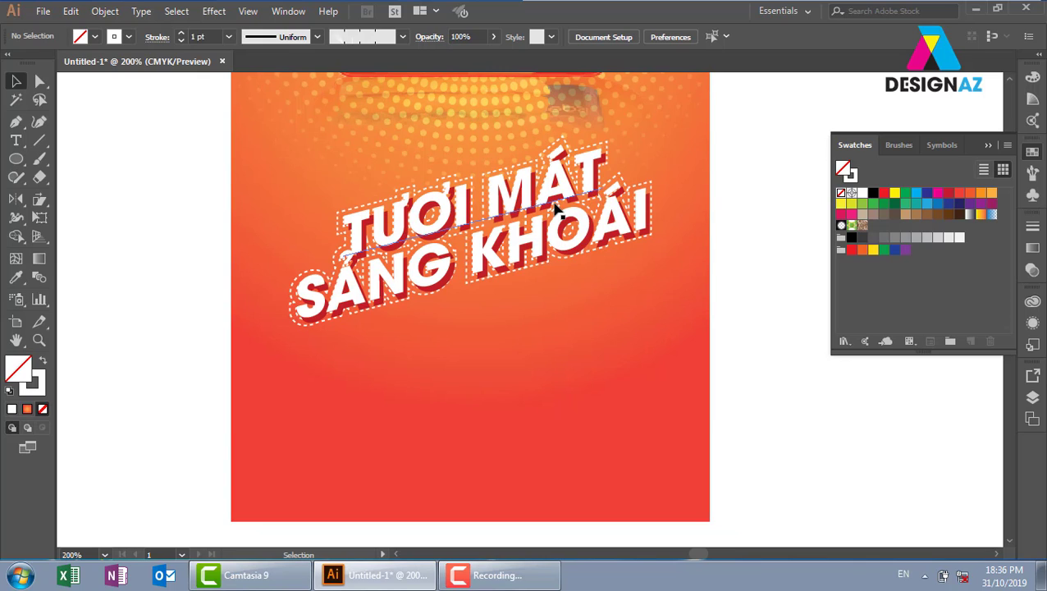
click(652, 245)
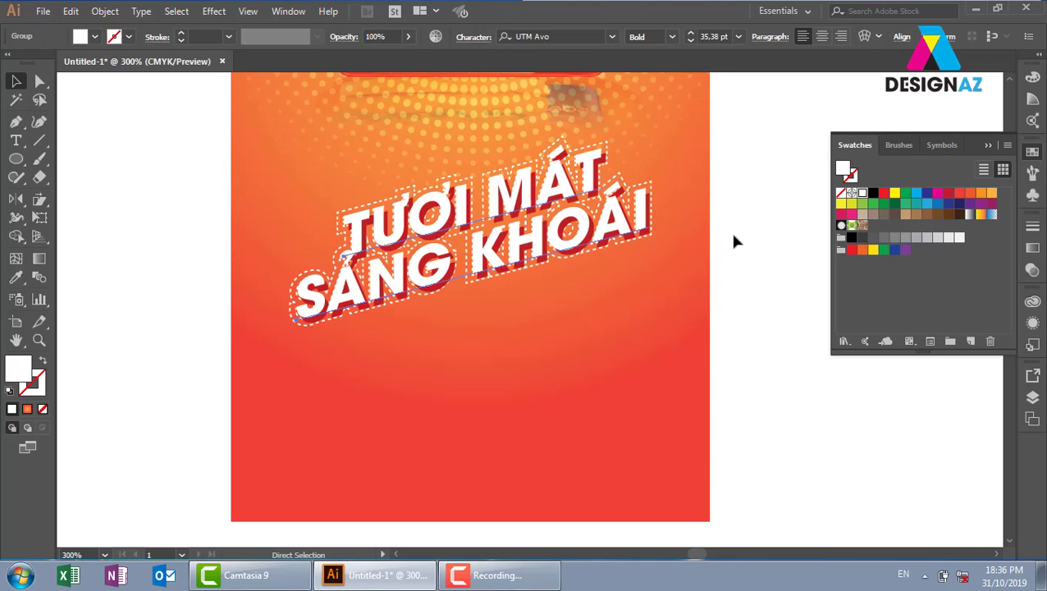
key(ctrl+plus)
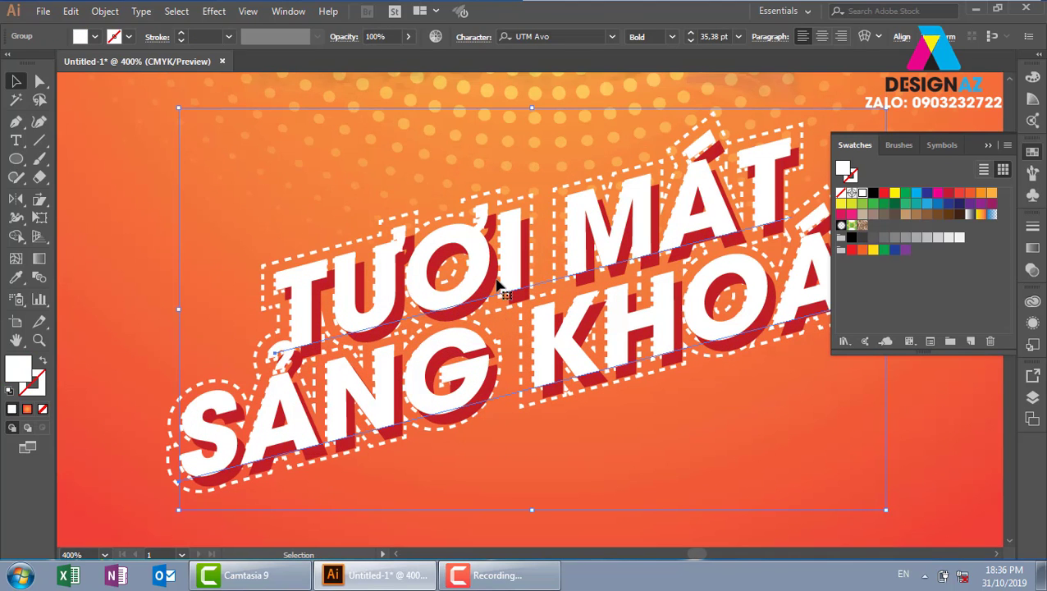
drag(495, 269, 511, 246)
key(ctrl+z)
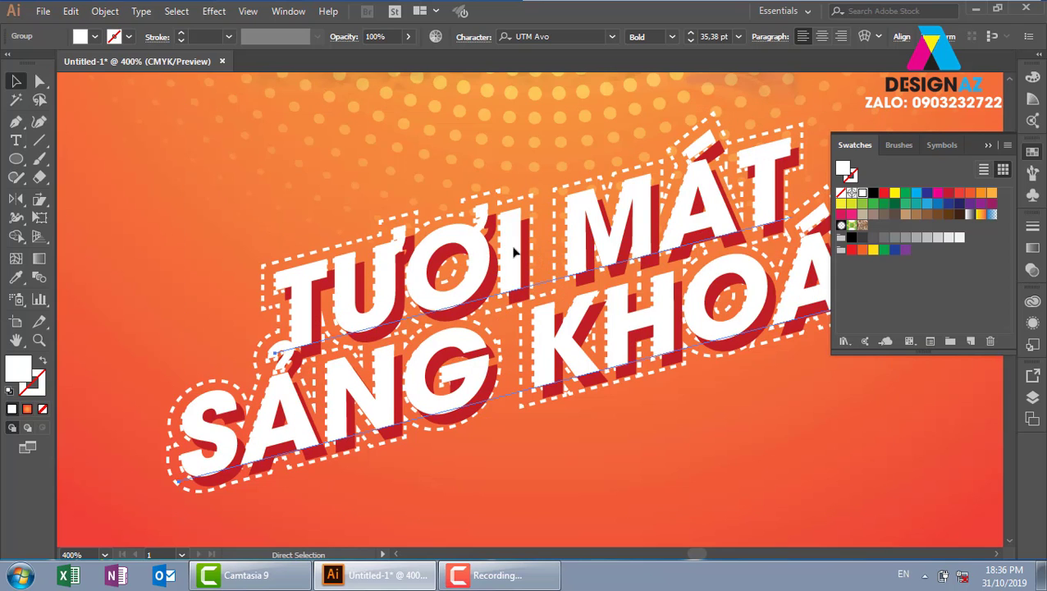
drag(491, 298, 509, 304)
click(507, 299)
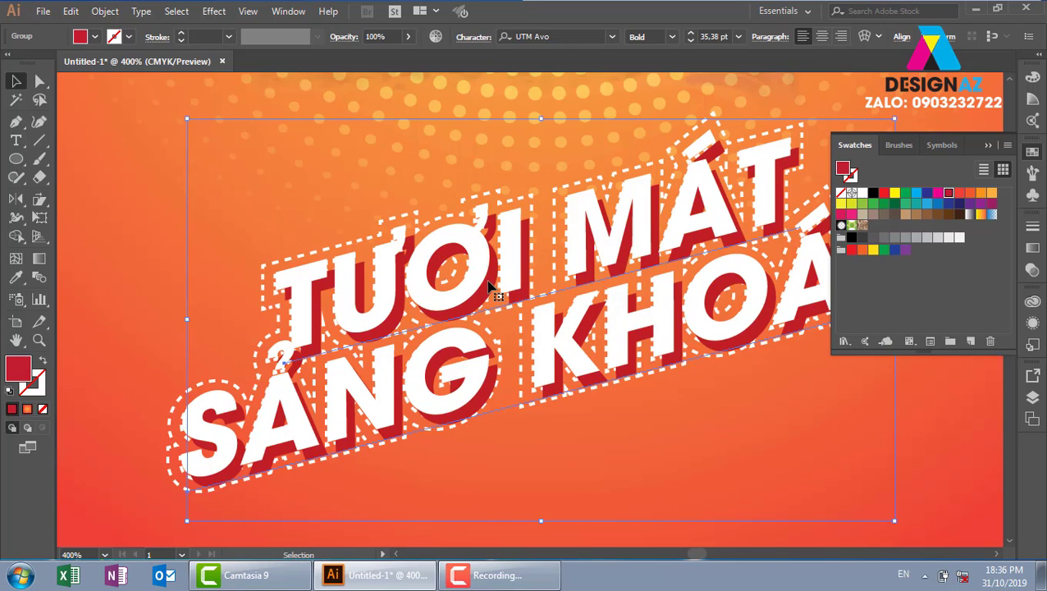
Apply a Gaussian Blur with a 7,1 px radius to the red shadow
click(214, 11)
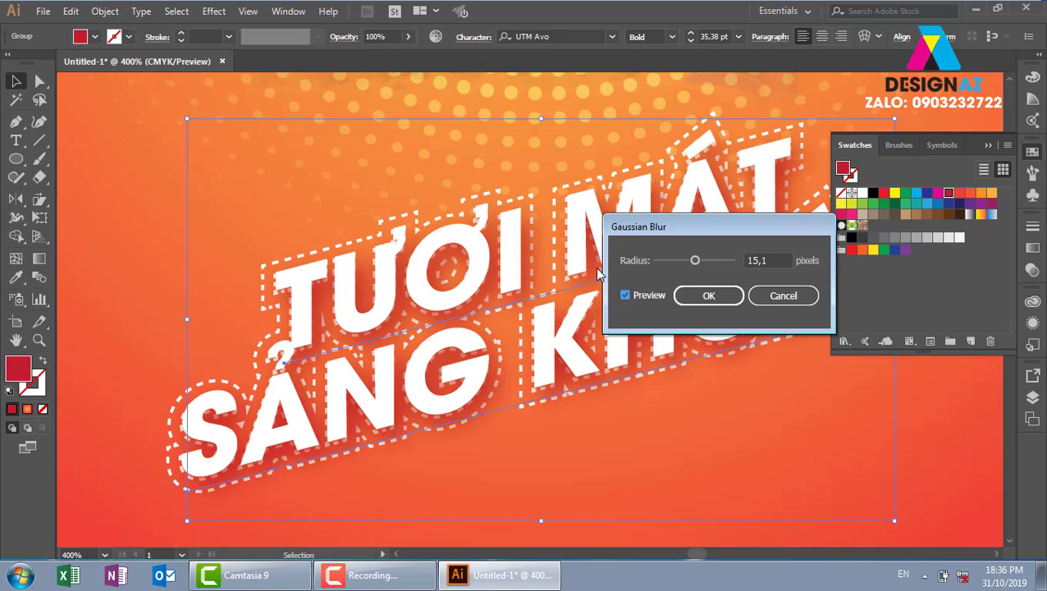
click(682, 261)
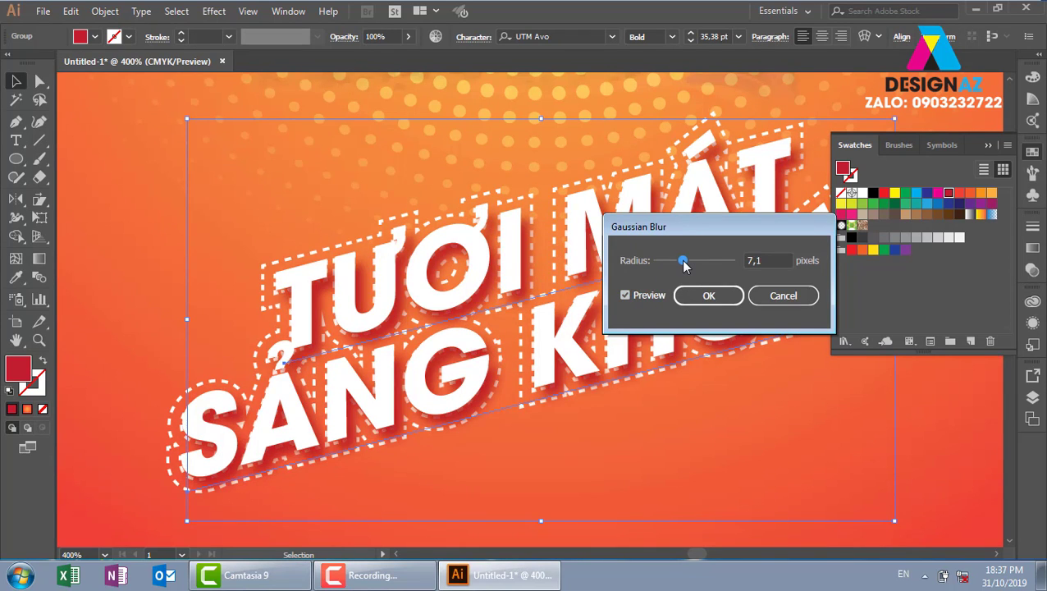
click(710, 297)
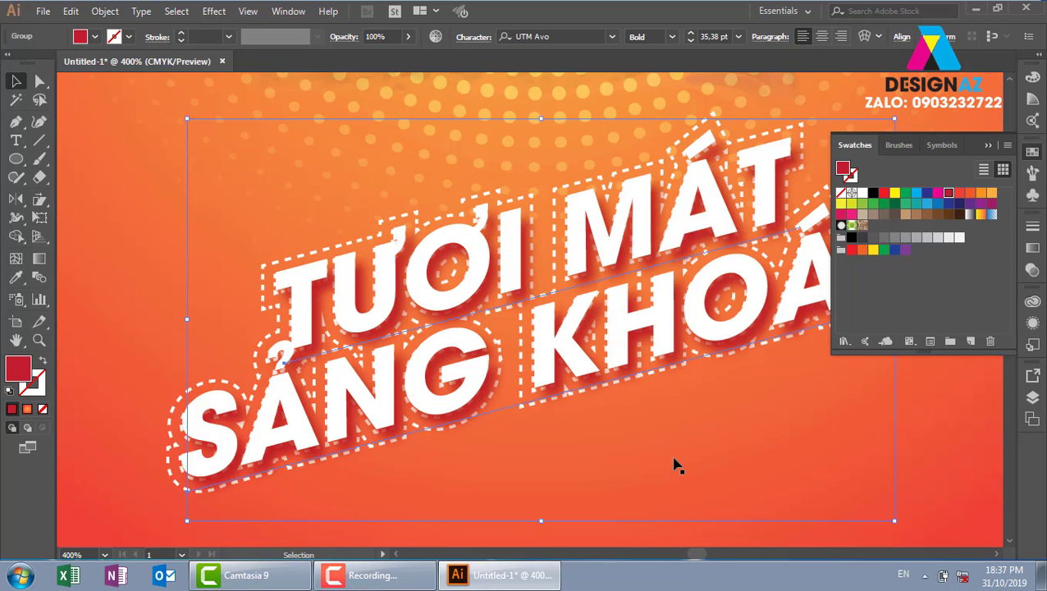
key(ctrl+minus)
key(ctrl+minus)
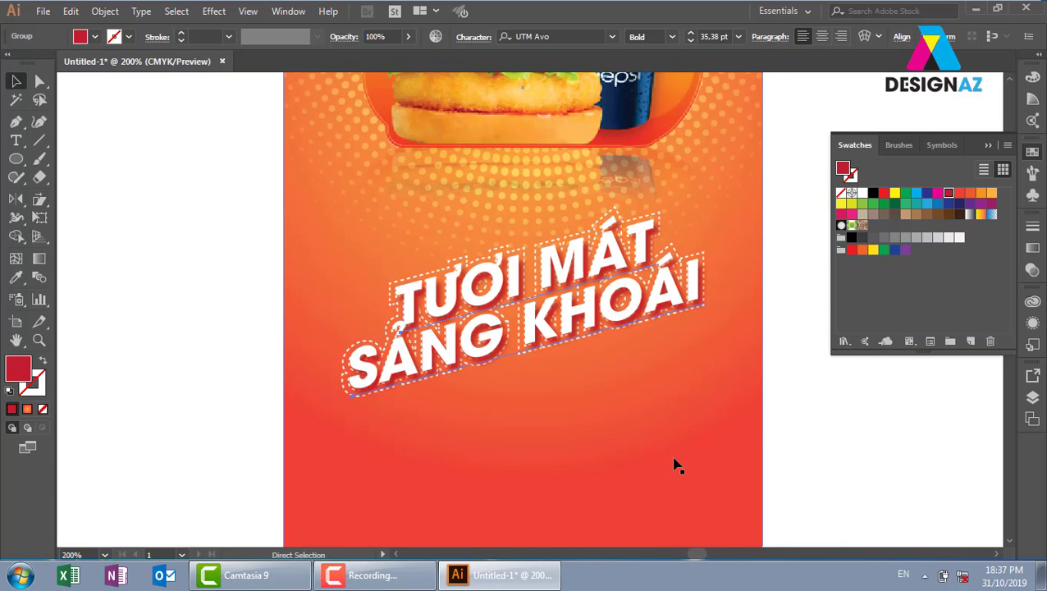
Review the finished KFC poster, then zoom out and pan across to the purple gradient banner
key(v)
click(803, 325)
drag(778, 233, 634, 373)
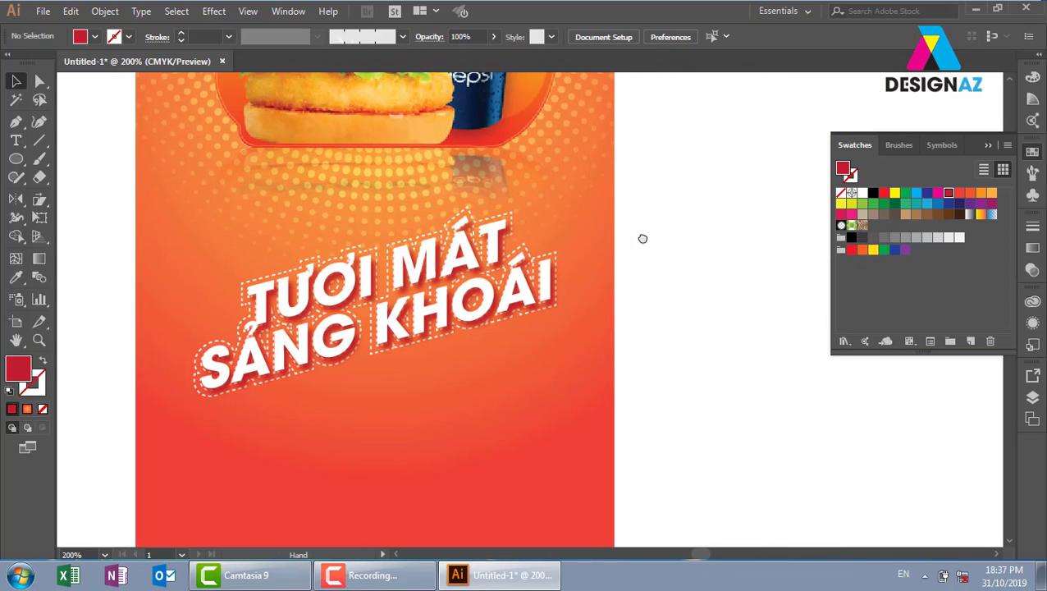
drag(645, 230, 655, 167)
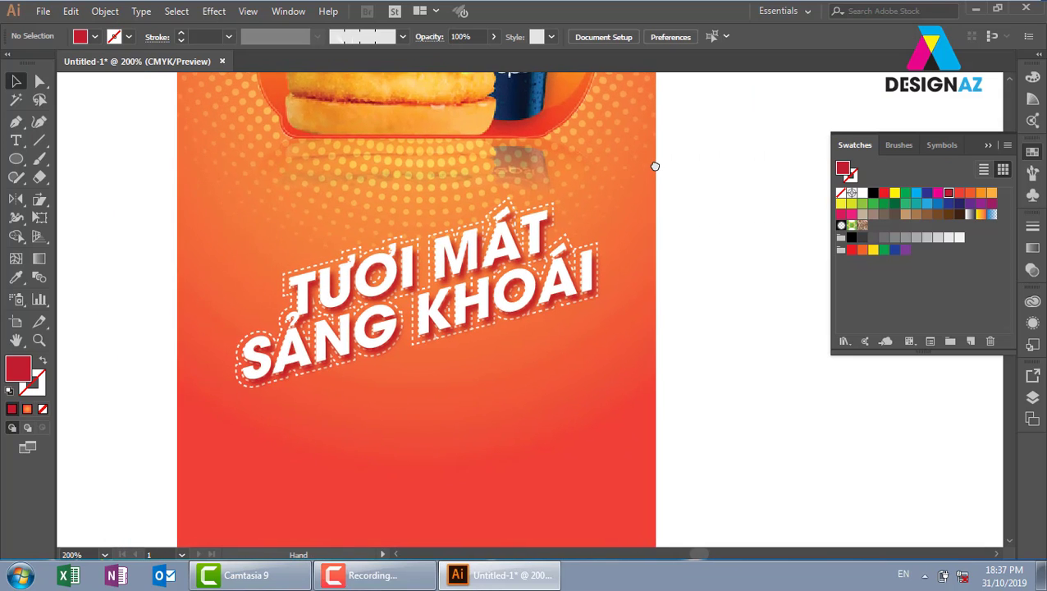
drag(595, 326, 617, 248)
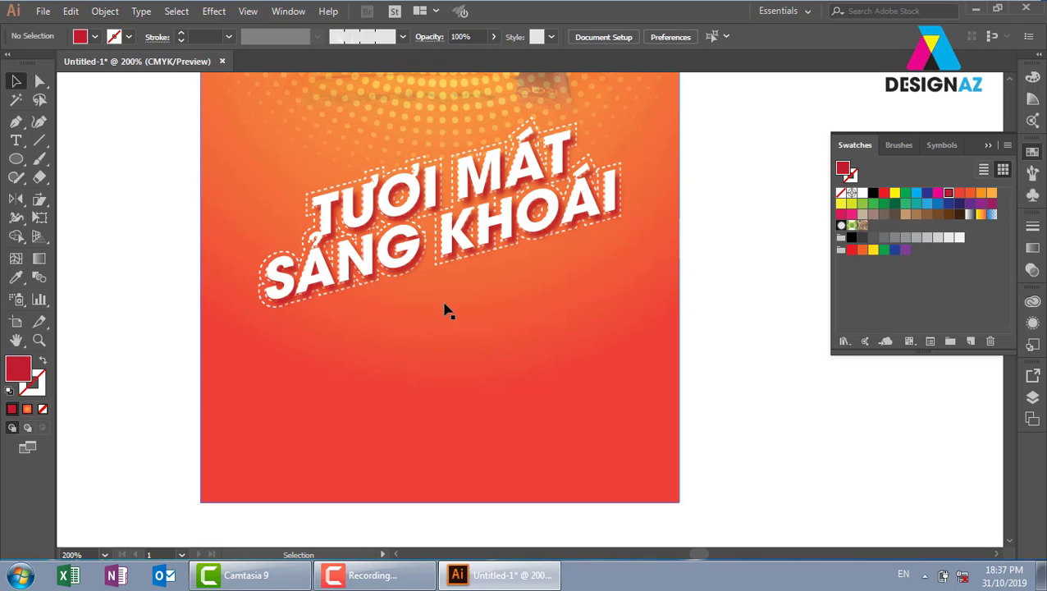
drag(715, 220, 411, 286)
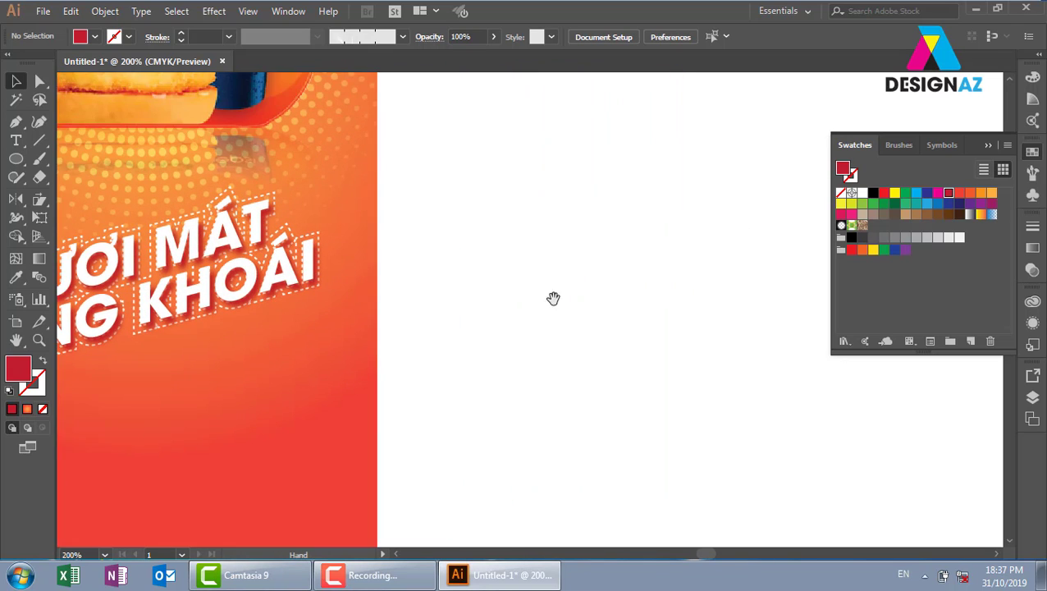
key(ctrl+minus)
key(ctrl+minus)
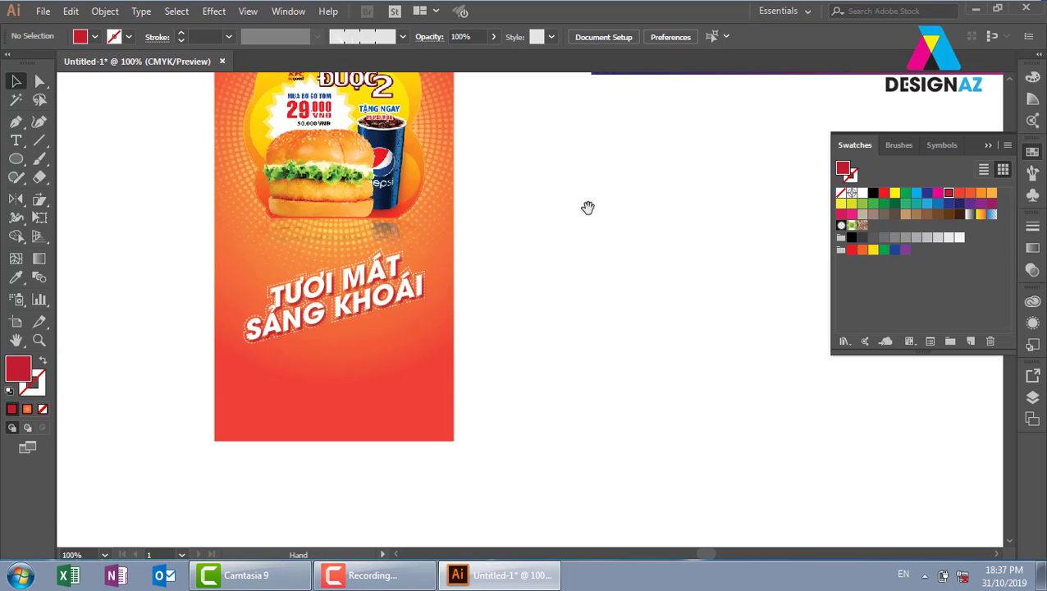
drag(589, 206, 475, 232)
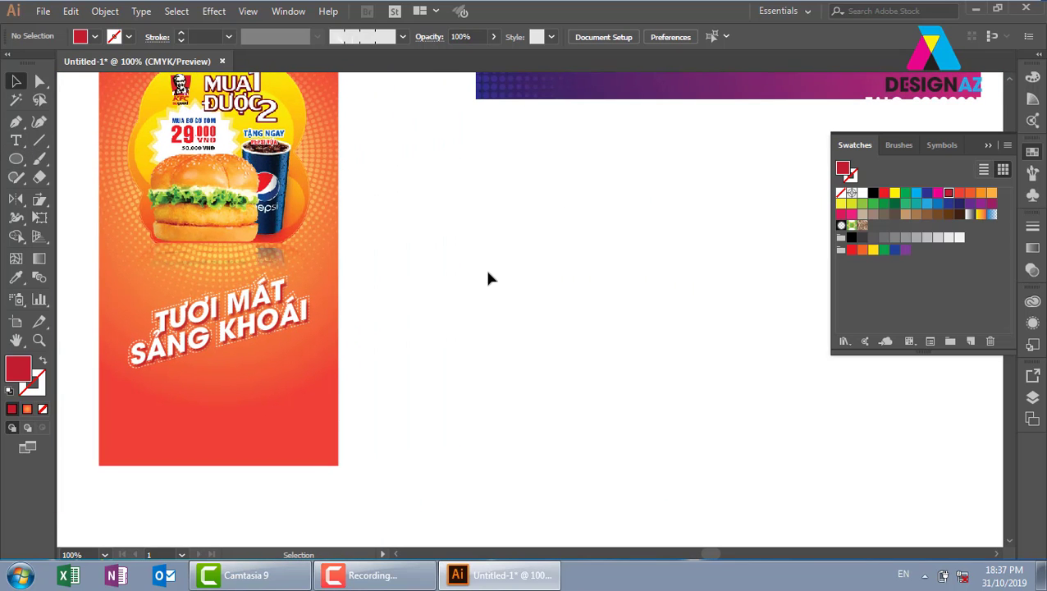
scroll(488, 279, right, 5)
scroll(488, 279, up, 5)
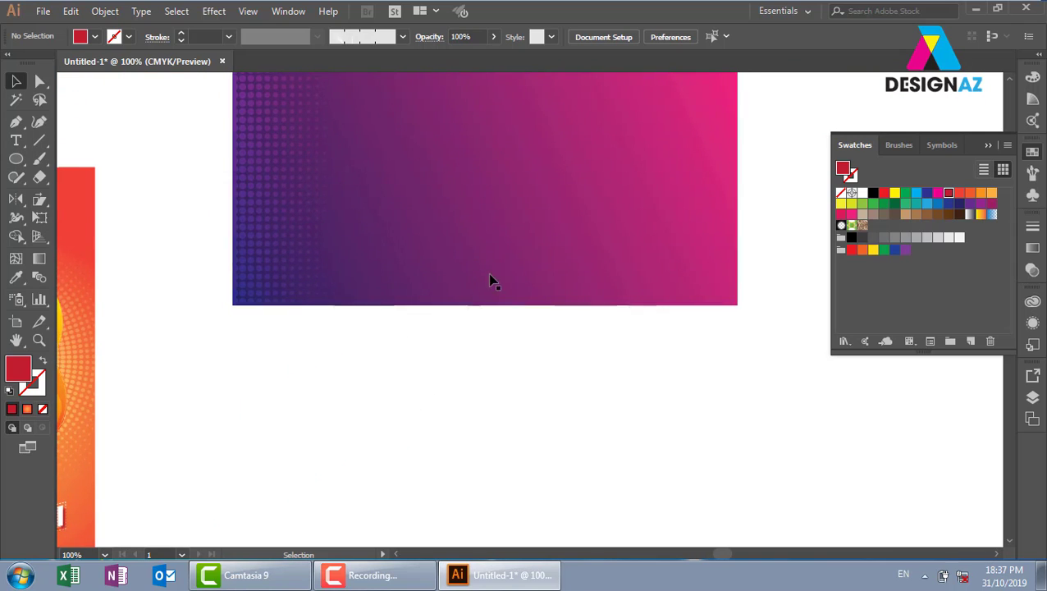
Duplicate the purple gradient rectangle directly below the original
click(490, 281)
click(490, 414)
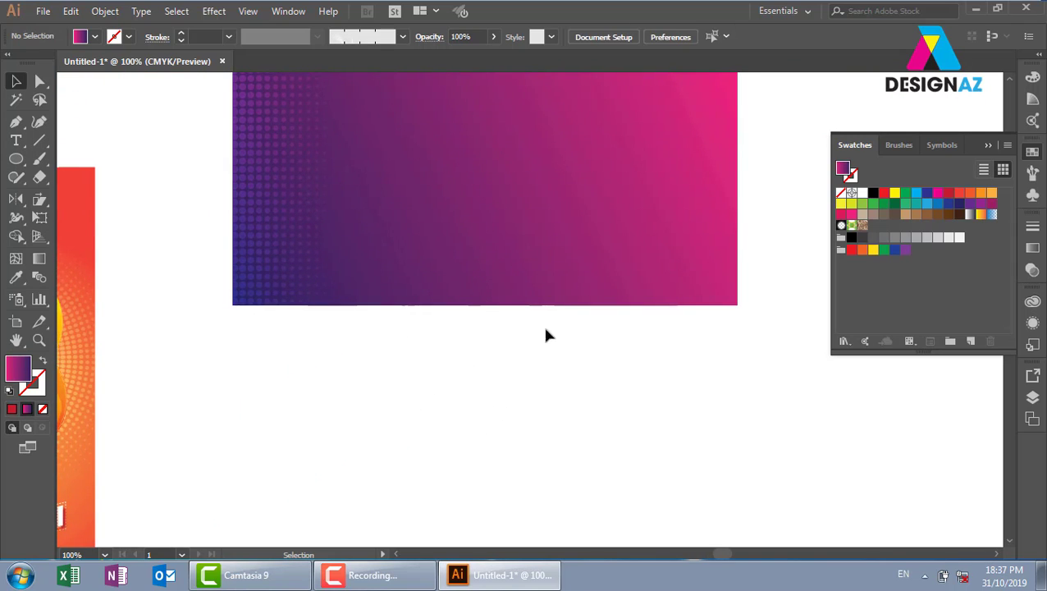
drag(577, 180, 577, 441)
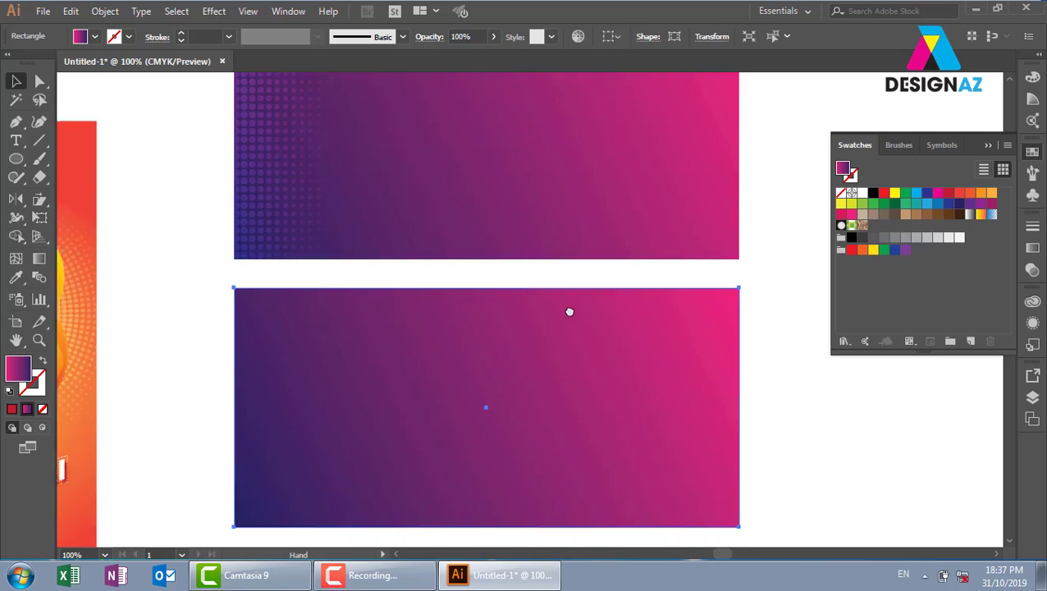
scroll(568, 309, down, 5)
click(490, 374)
key(z)
drag(211, 98, 837, 423)
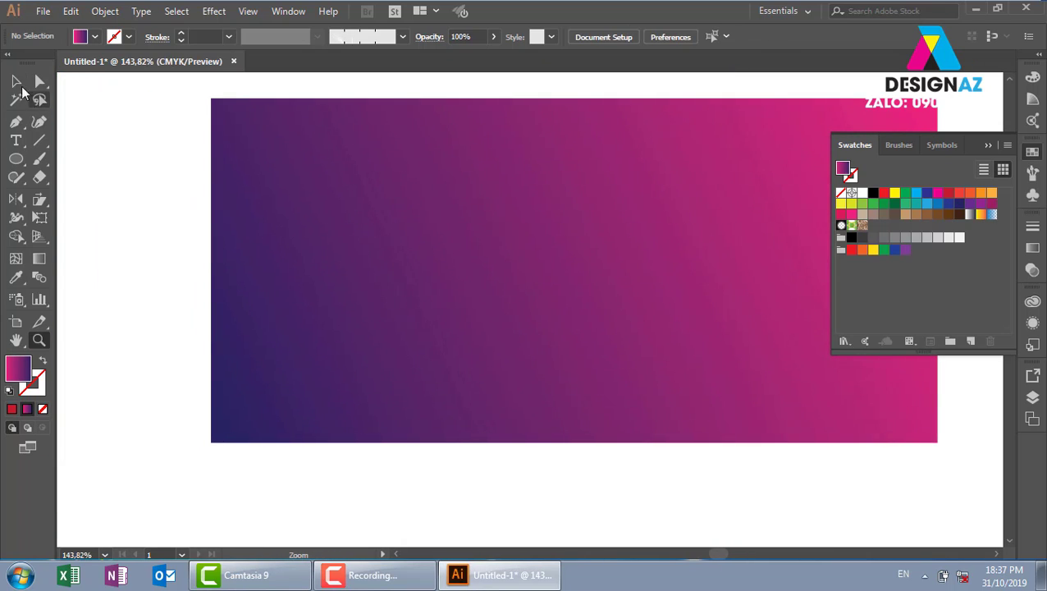
click(16, 158)
Draw a 404.98 pt circle at the new rectangle's left end and select it with the rectangle
key(ctrl+minus)
key(ctrl+minus)
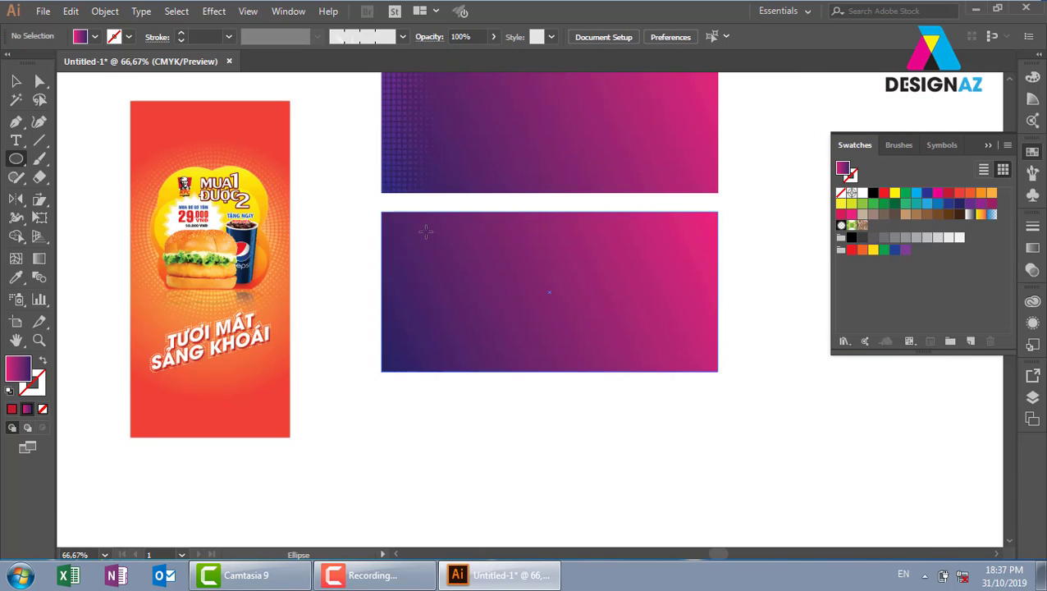
mouse_move(305, 194)
mouse_down()
mouse_move(512, 356)
mouse_move(528, 357)
mouse_up()
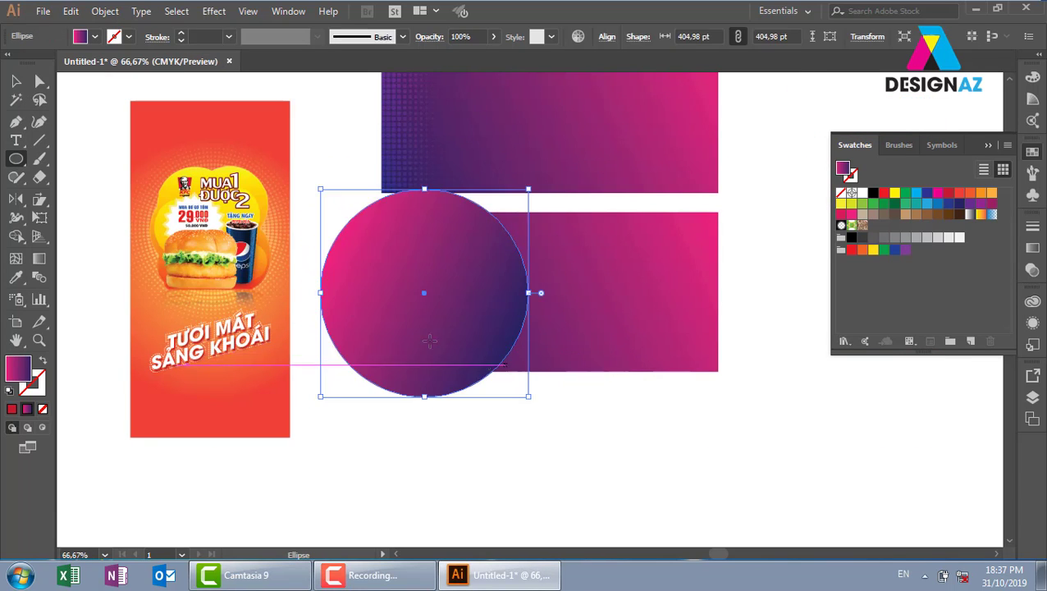
key(v)
click(758, 254)
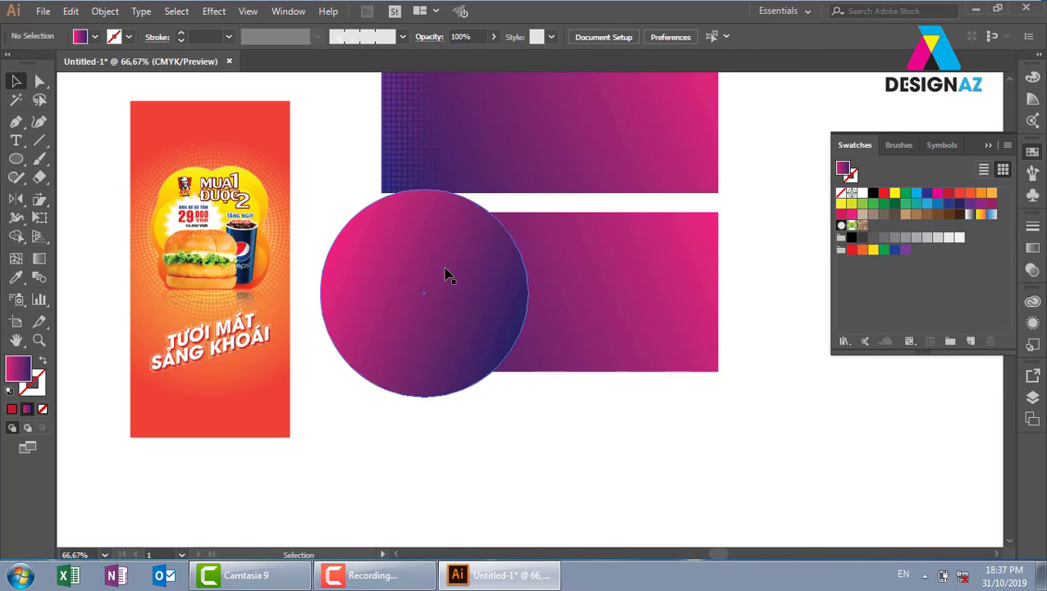
click(449, 279)
shift+click(528, 285)
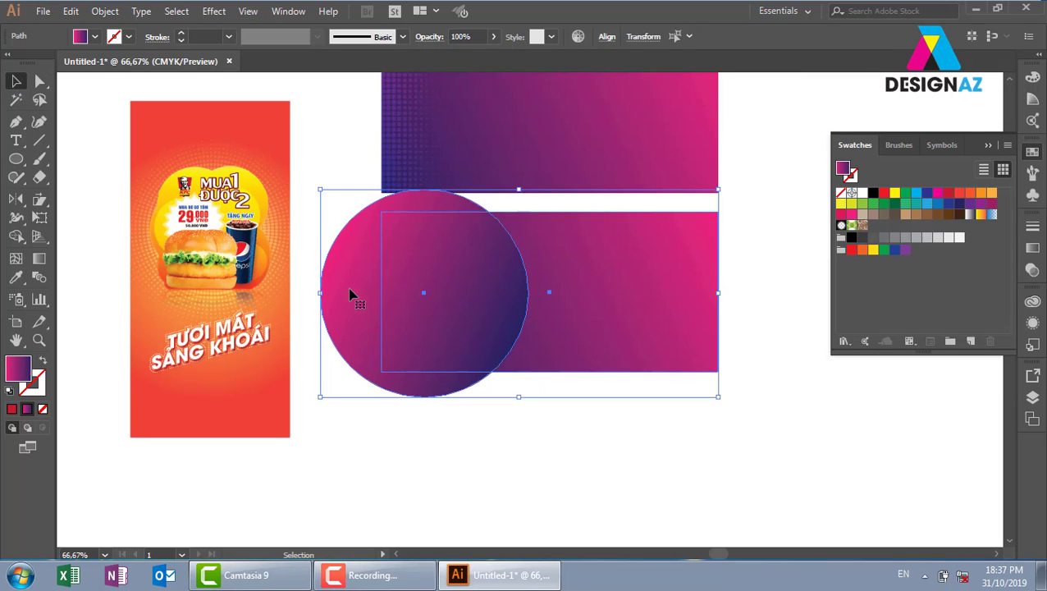
Remove the circle's outer parts with Shape Builder and fill the left curved piece white
click(16, 236)
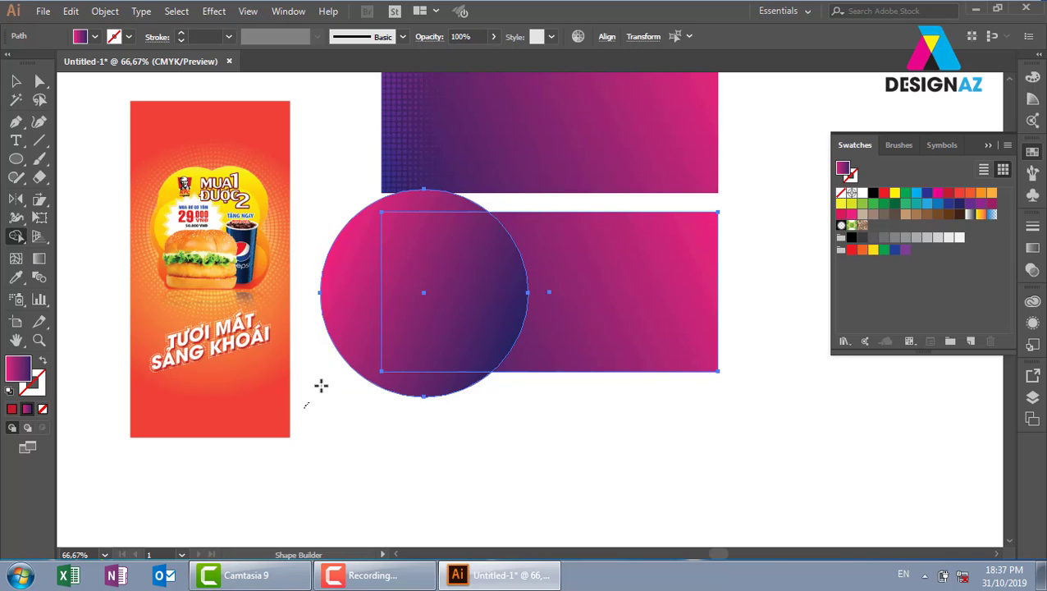
drag(320, 386, 343, 308)
key(v)
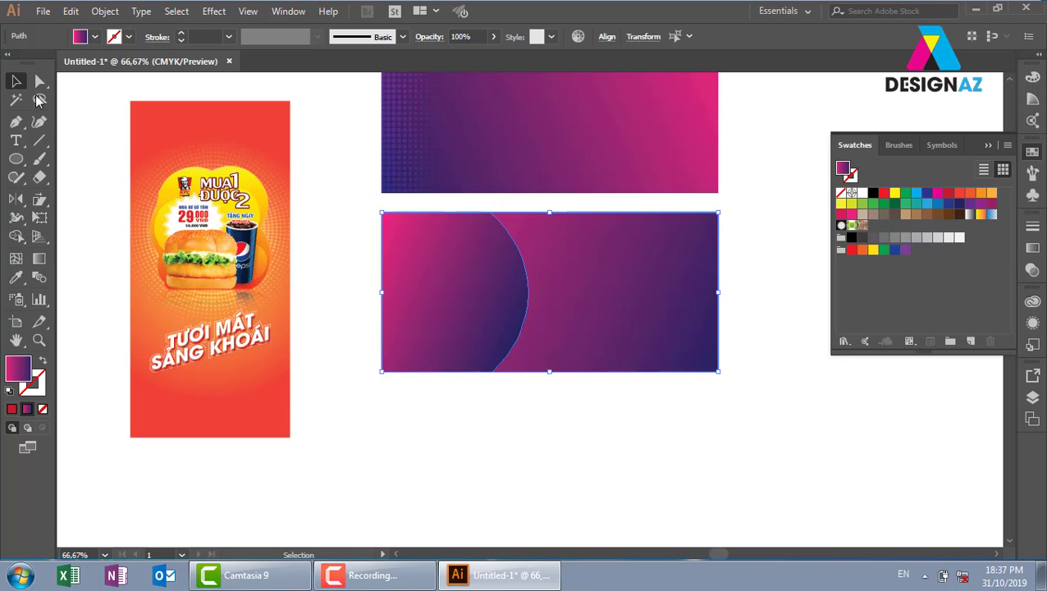
shift+click(648, 328)
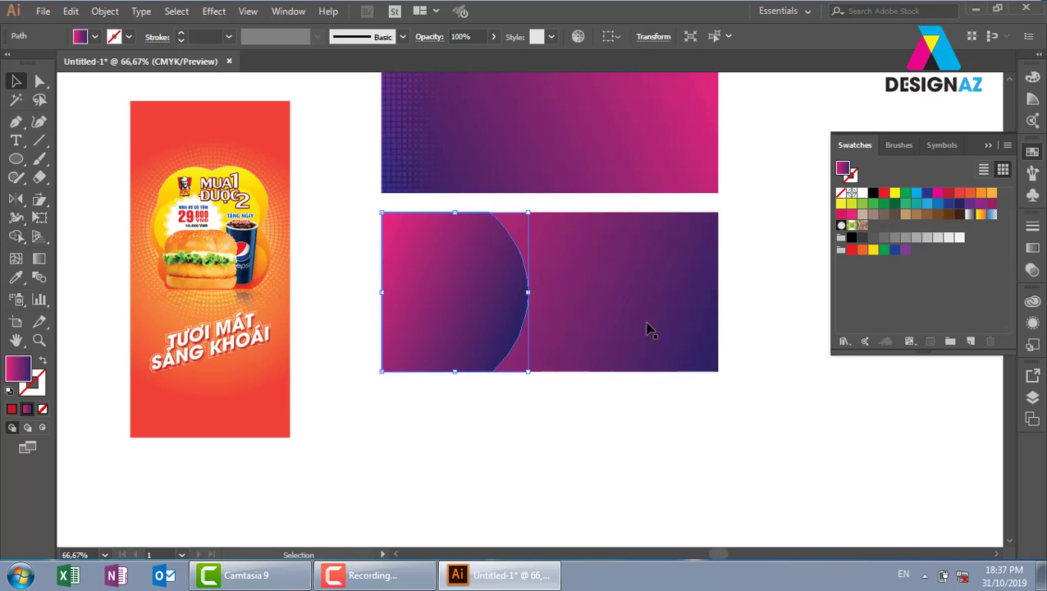
click(862, 193)
Zoom in on the lower banner and place a copy of the white curved piece further right
click(632, 381)
key(z)
drag(345, 197, 793, 424)
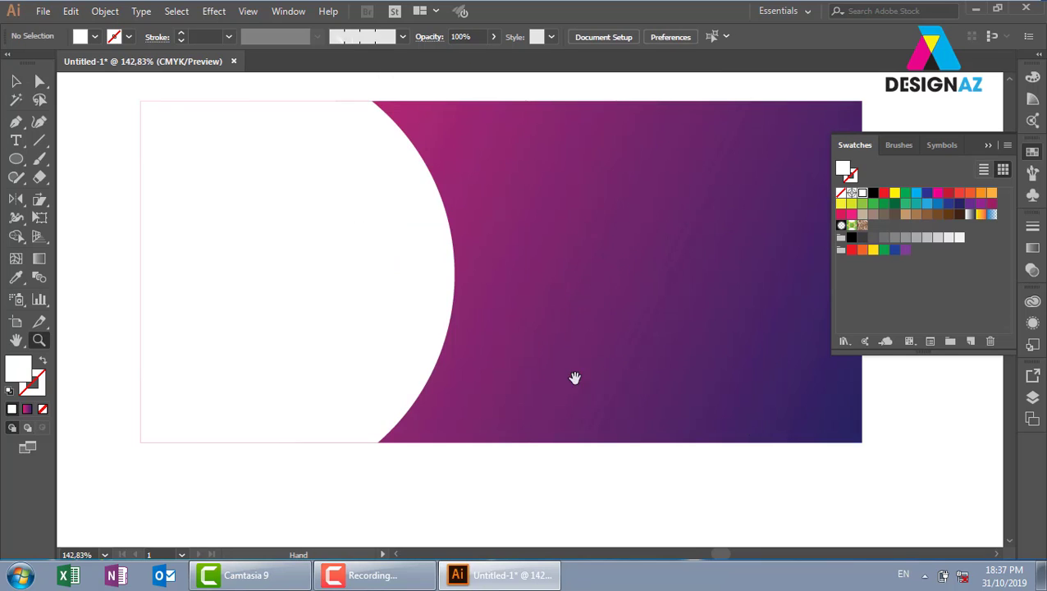
drag(575, 377, 611, 402)
click(15, 80)
drag(481, 291, 465, 293)
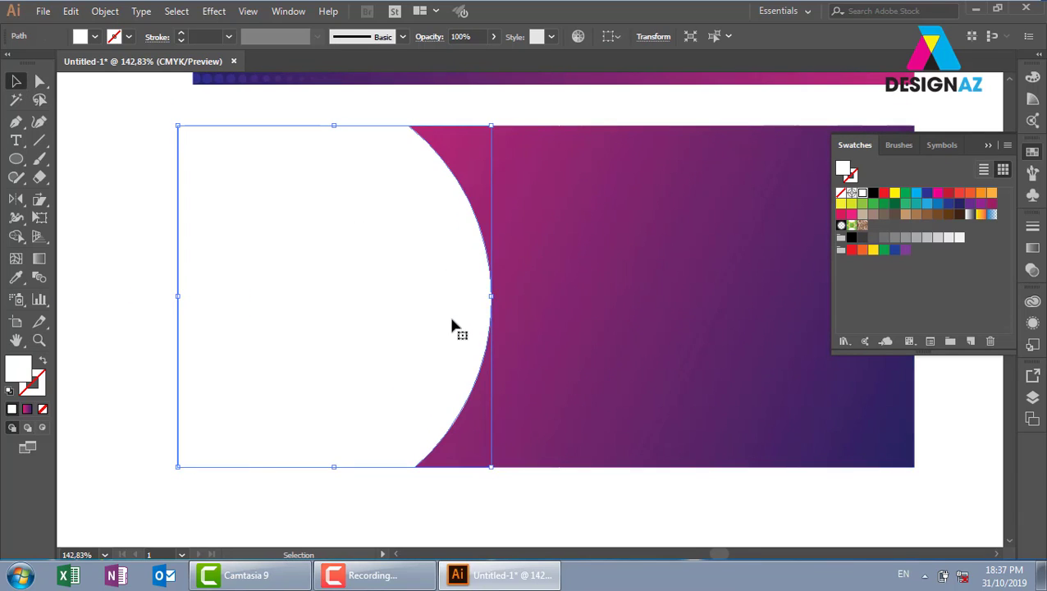
drag(462, 333, 678, 339)
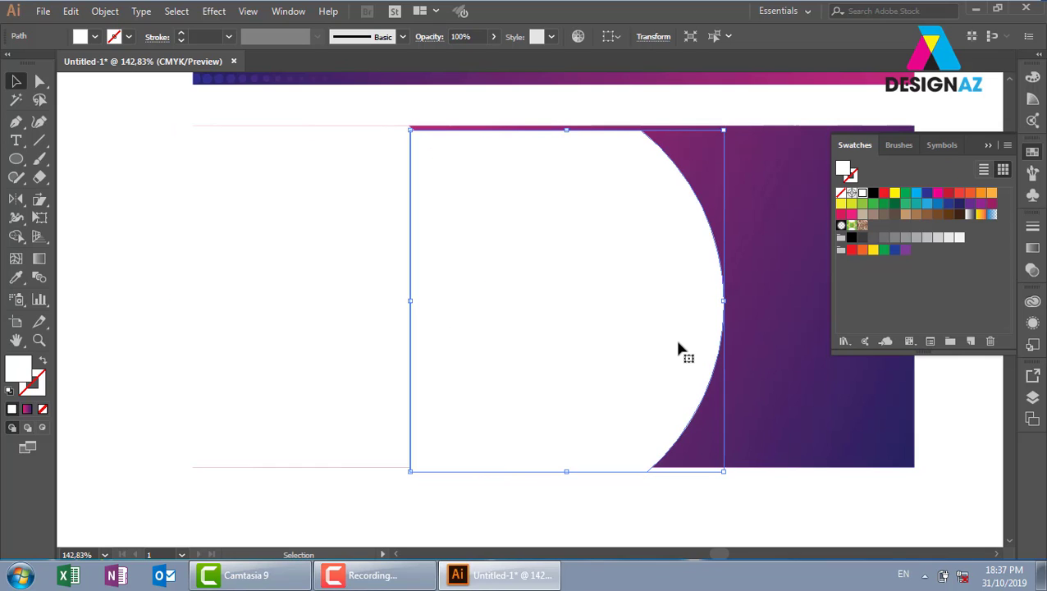
Cut the copy at the curve's top and bottom, delete the rectangular part, and make the crescent a white outline
key(c)
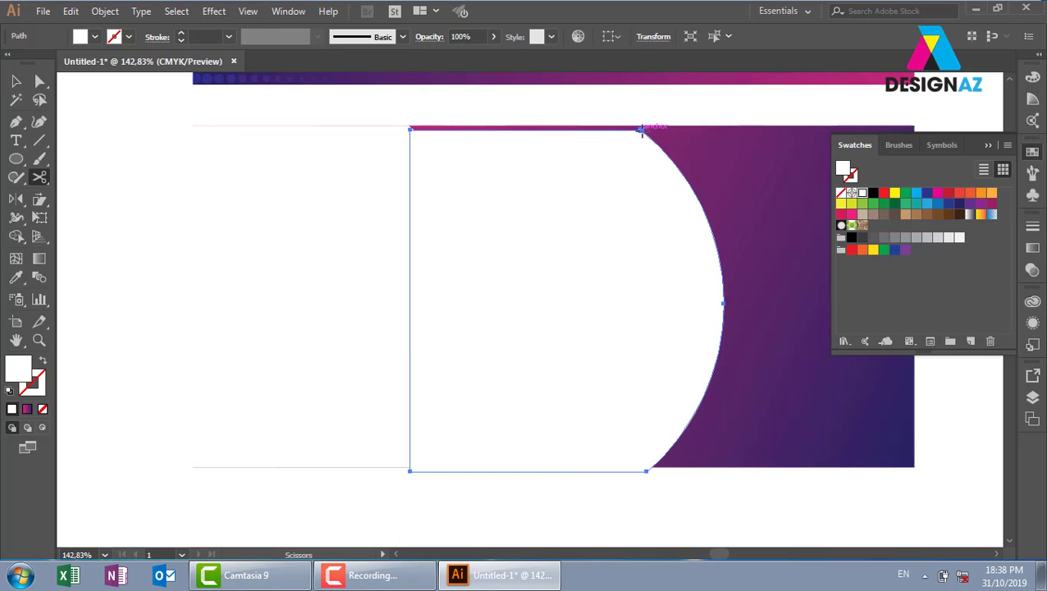
click(641, 129)
click(648, 471)
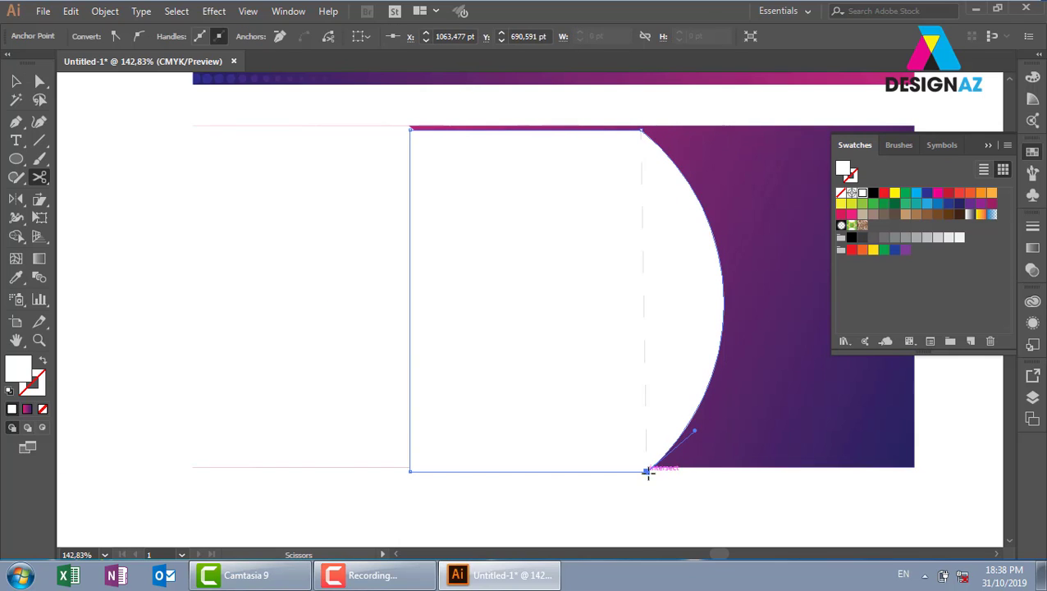
click(15, 84)
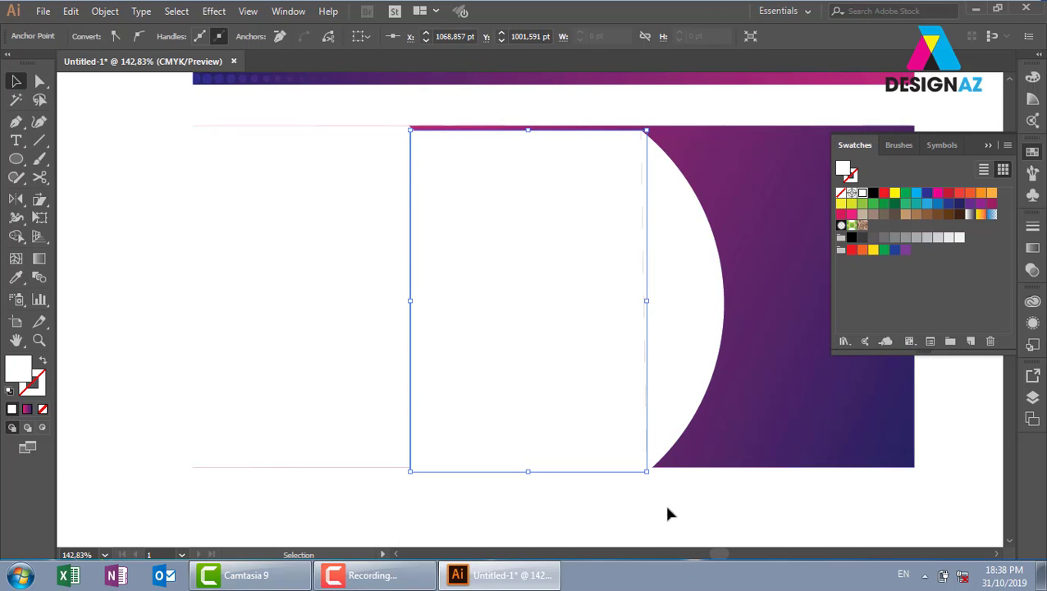
drag(579, 389, 513, 387)
key(Delete)
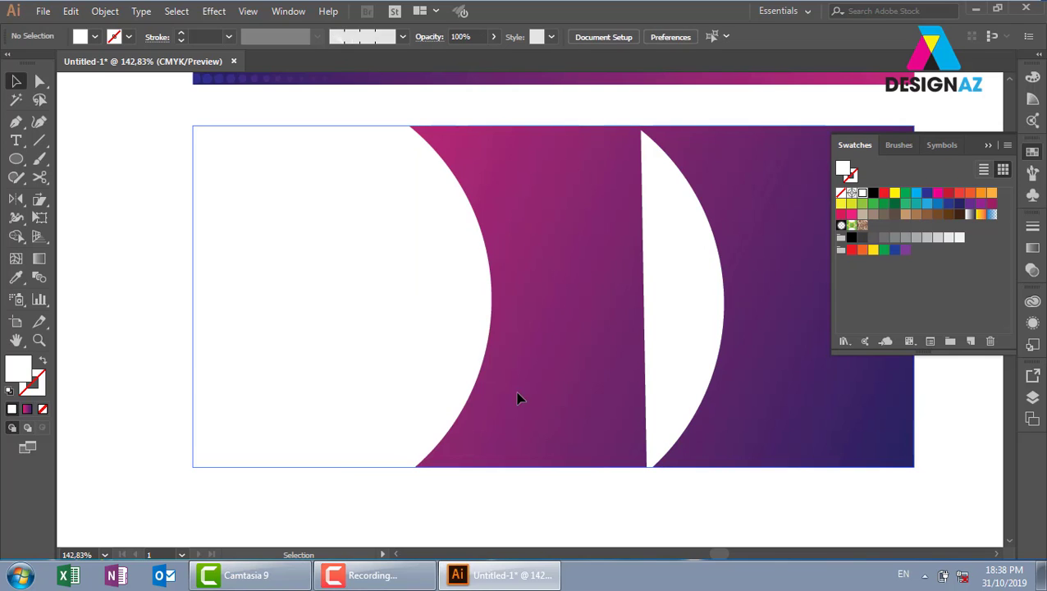
click(673, 313)
key(shift+x)
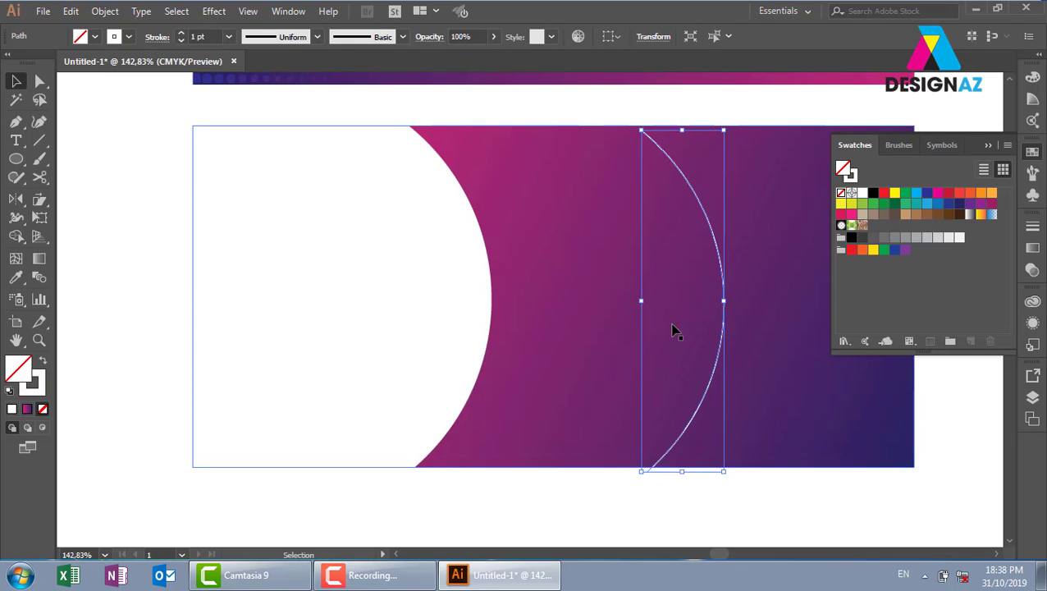
Move the white arc onto the cutout's curved edge and place a copy slightly right
click(745, 511)
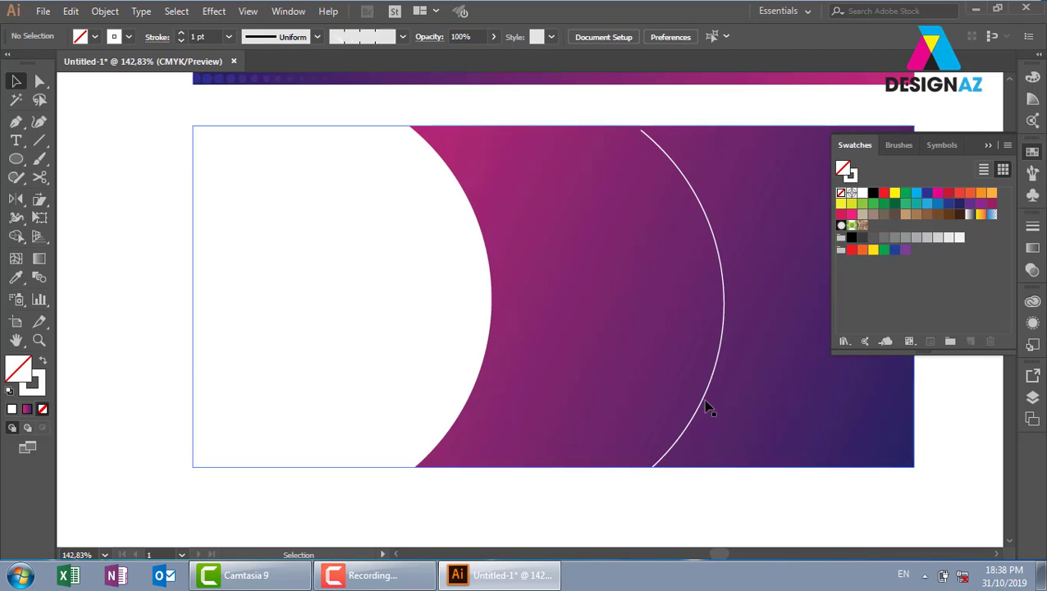
mouse_move(713, 402)
mouse_down()
mouse_move(496, 380)
mouse_move(473, 400)
mouse_move(472, 391)
mouse_move(491, 390)
mouse_up()
drag(492, 331, 550, 331)
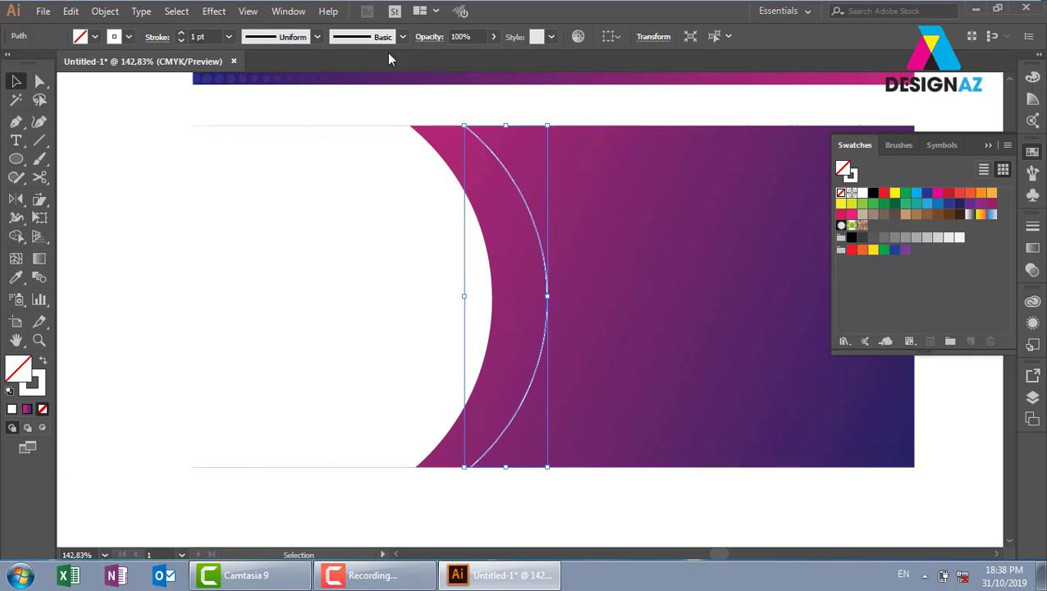
Give the arc a 0.5 pt stroke and 10% opacity, then select it with the white shape
click(230, 37)
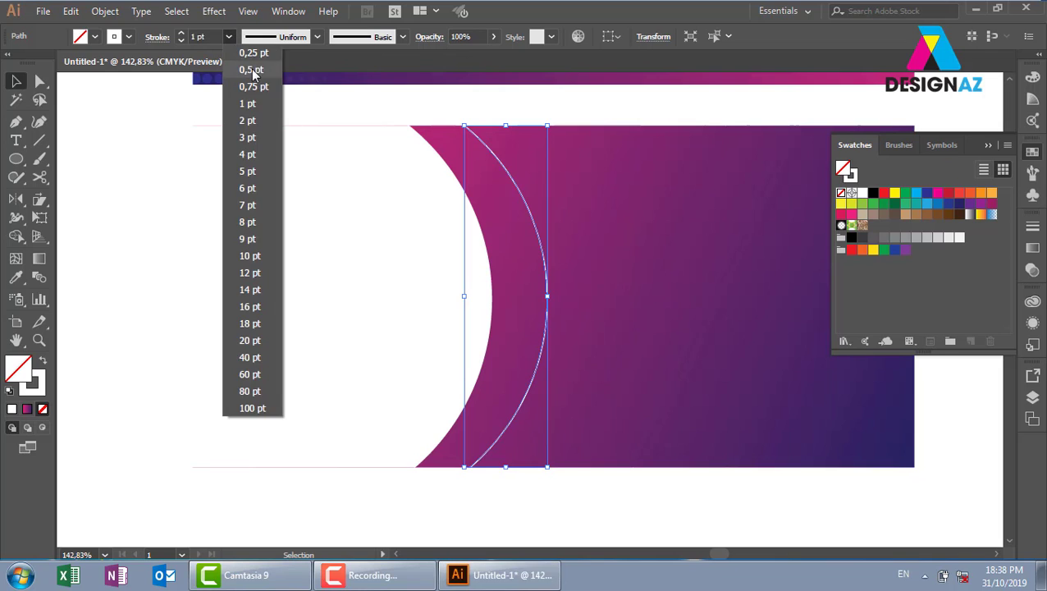
click(248, 68)
click(472, 36)
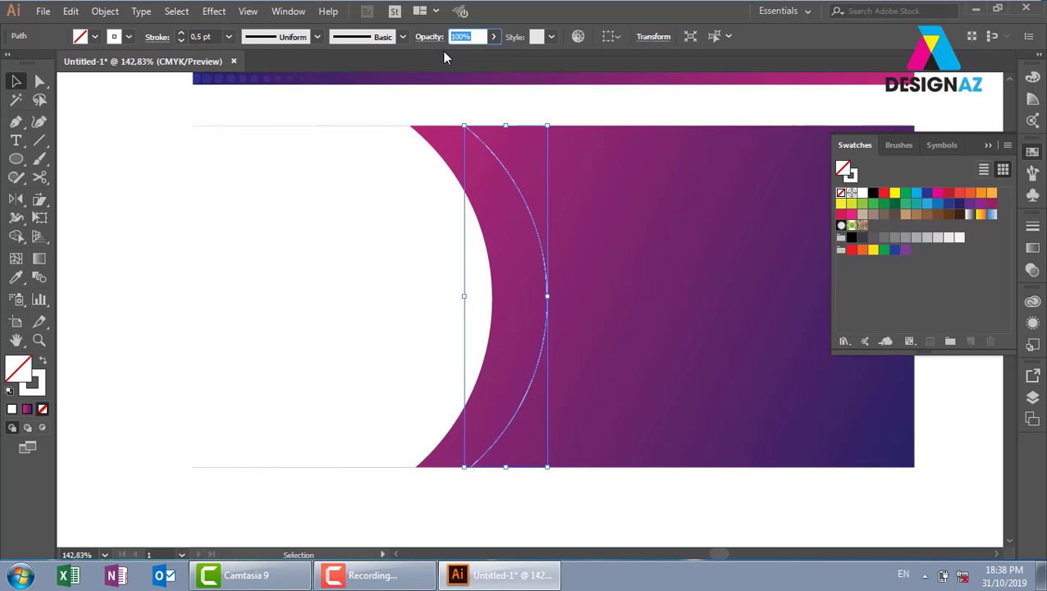
text(10)
key(Return)
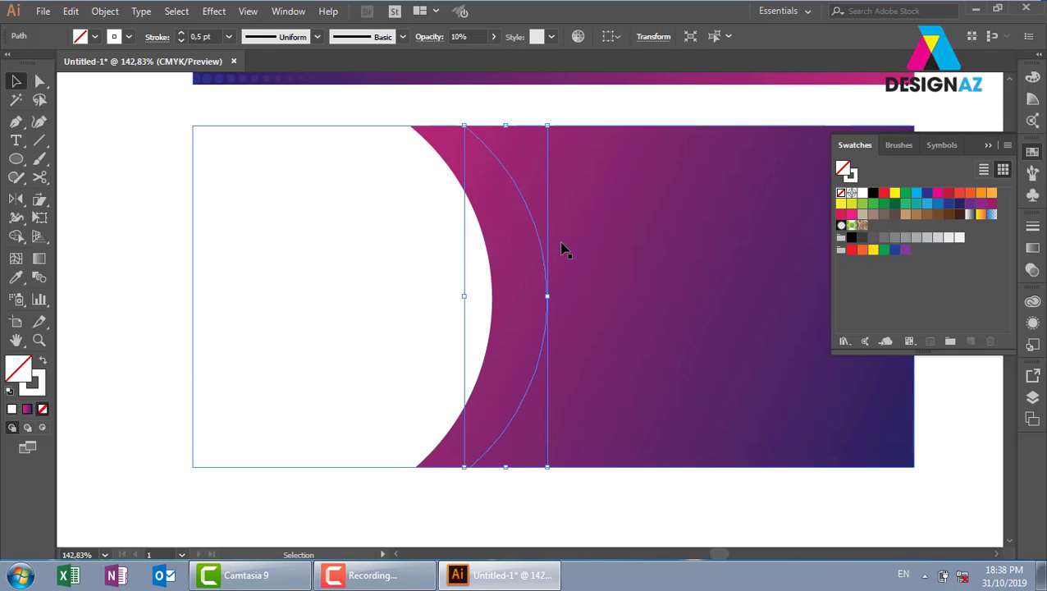
shift+click(492, 287)
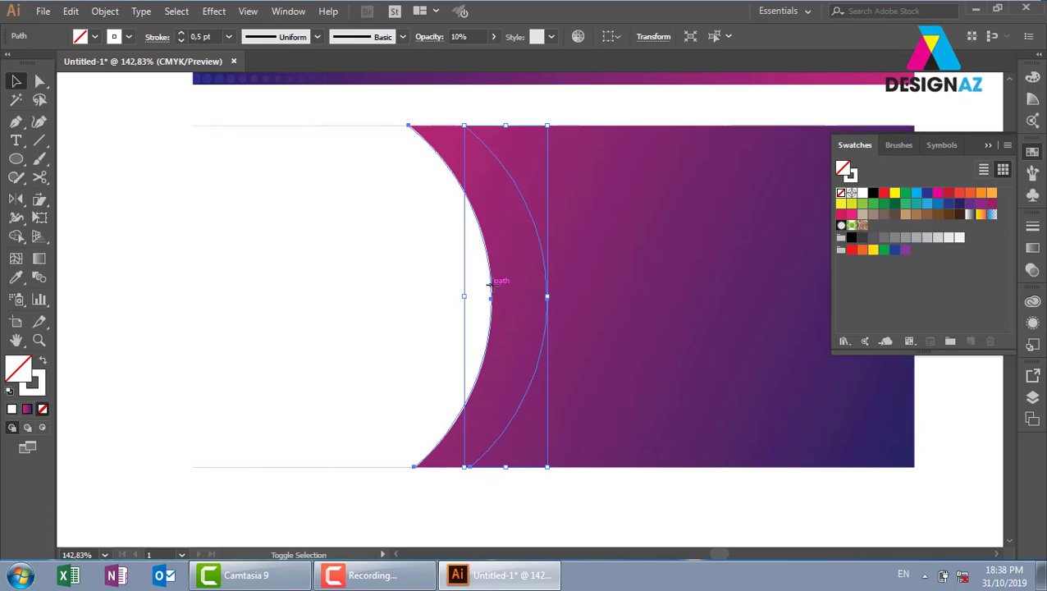
shift+click(490, 285)
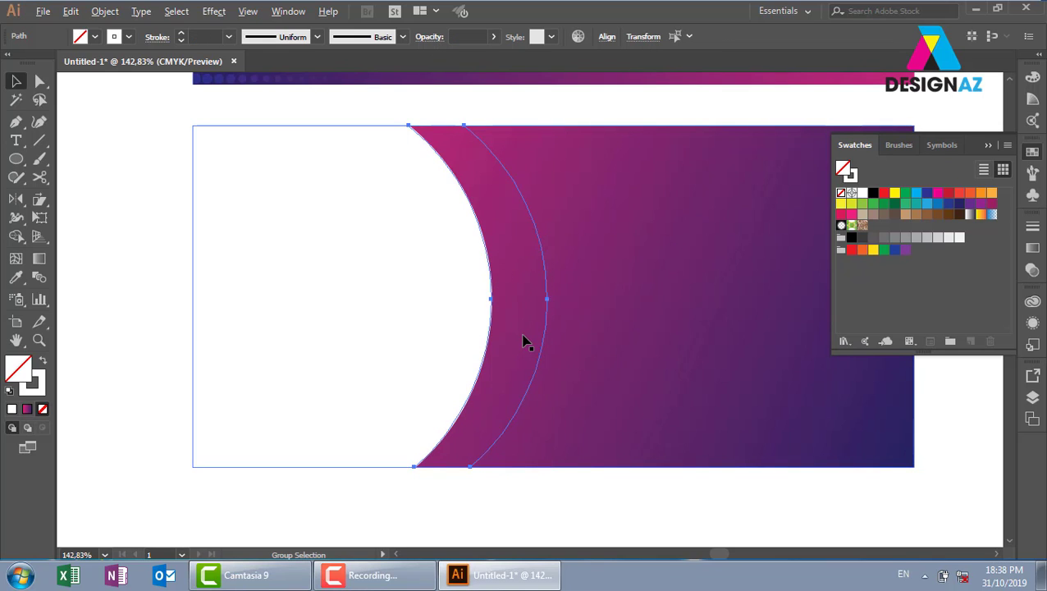
Blend the white shape's edge into the arc using Specified Steps of 6
key(ctrl+alt+b)
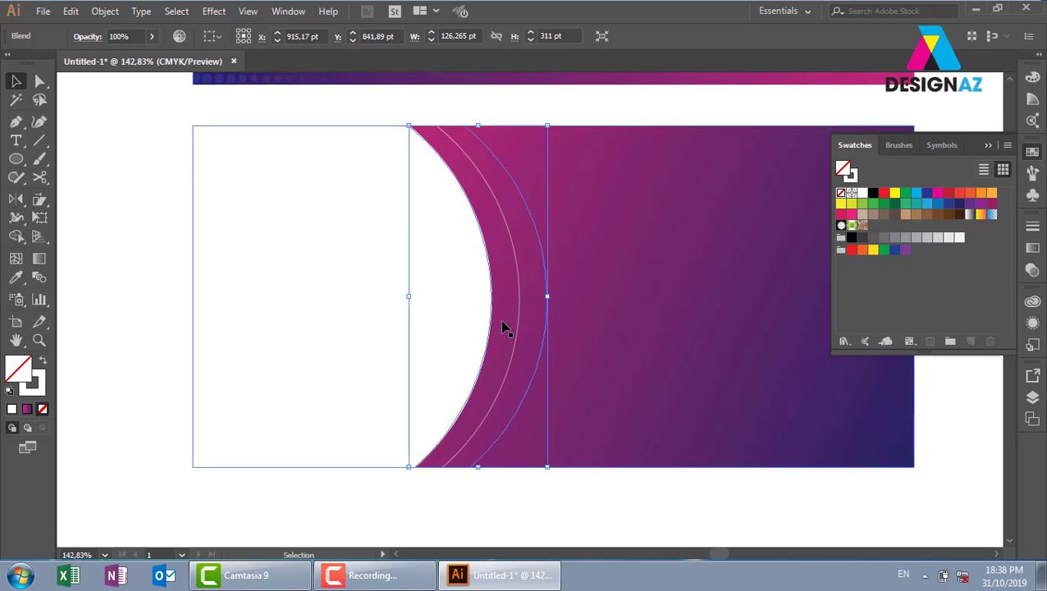
double_click(39, 278)
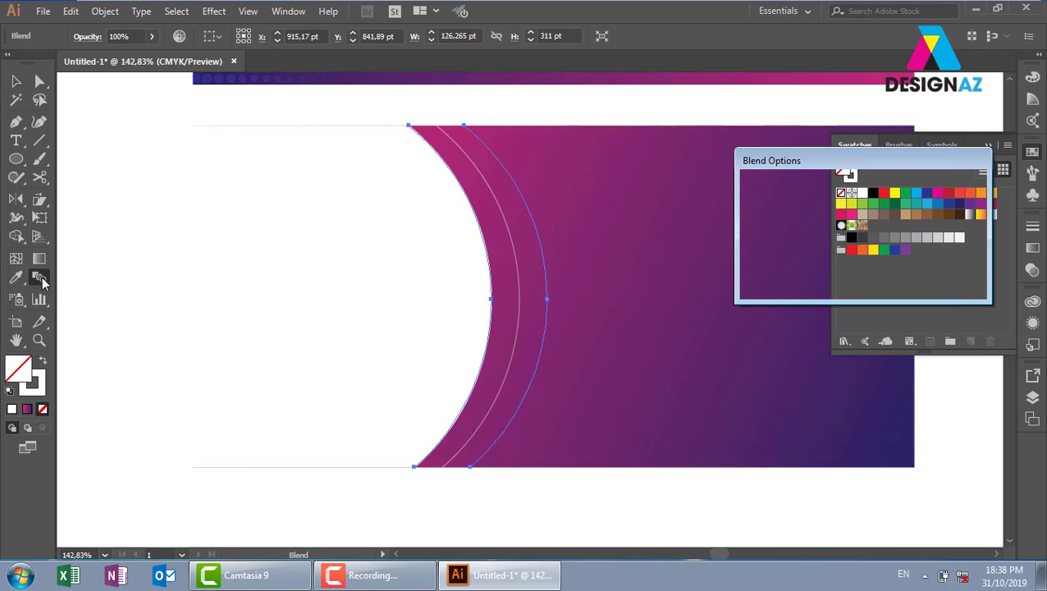
click(755, 266)
click(855, 194)
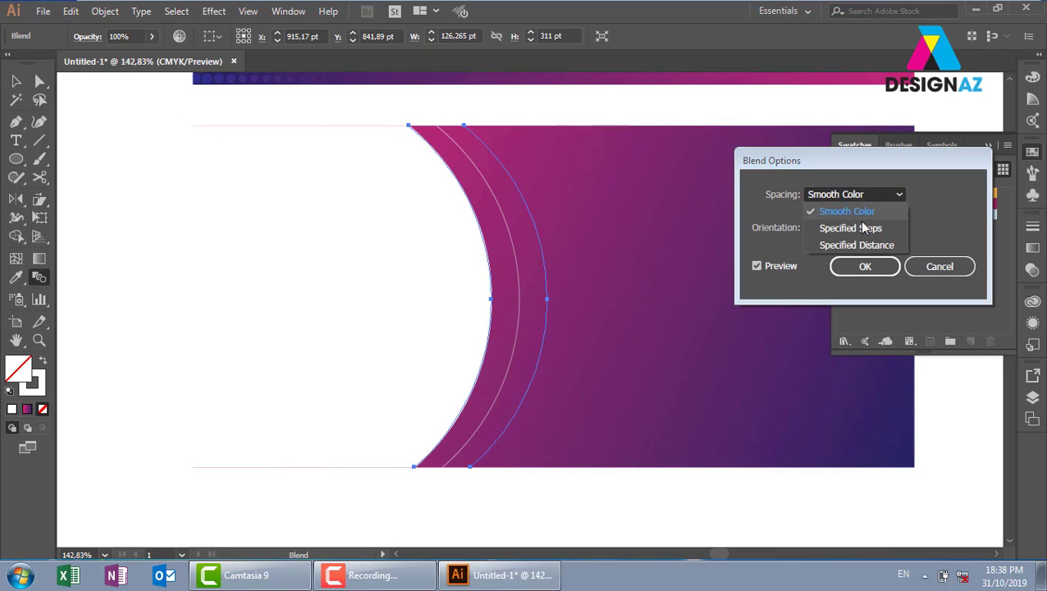
click(853, 222)
key(Up)
key(Up)
key(Up)
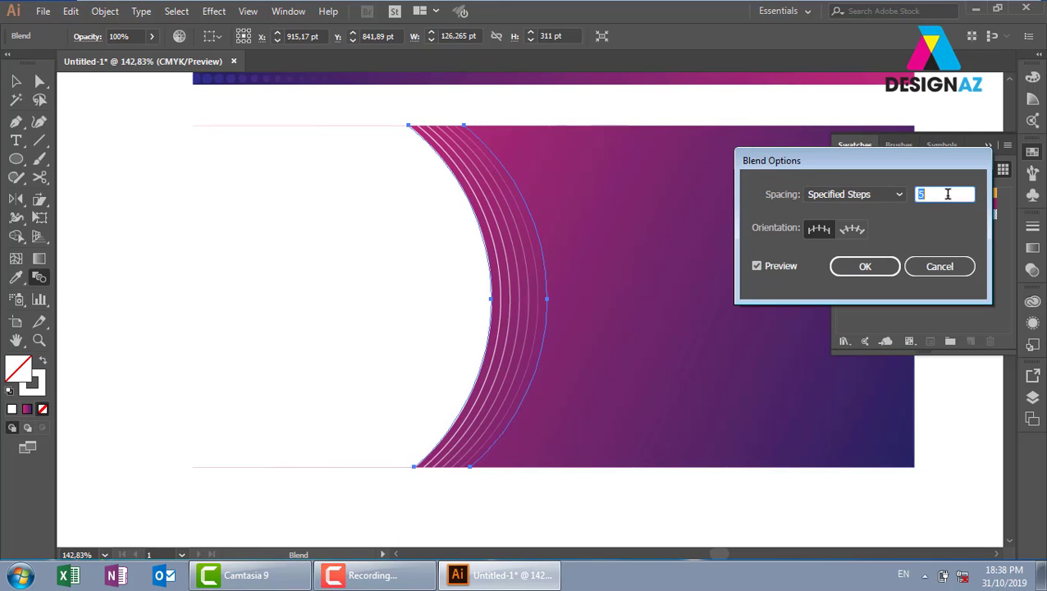
key(Up)
key(Up)
click(865, 266)
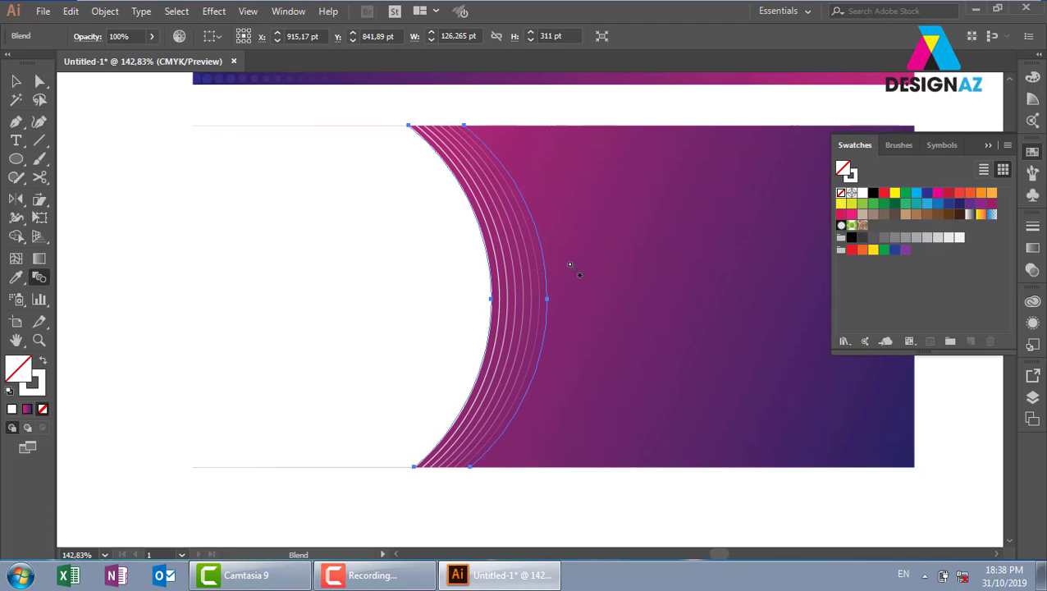
click(16, 81)
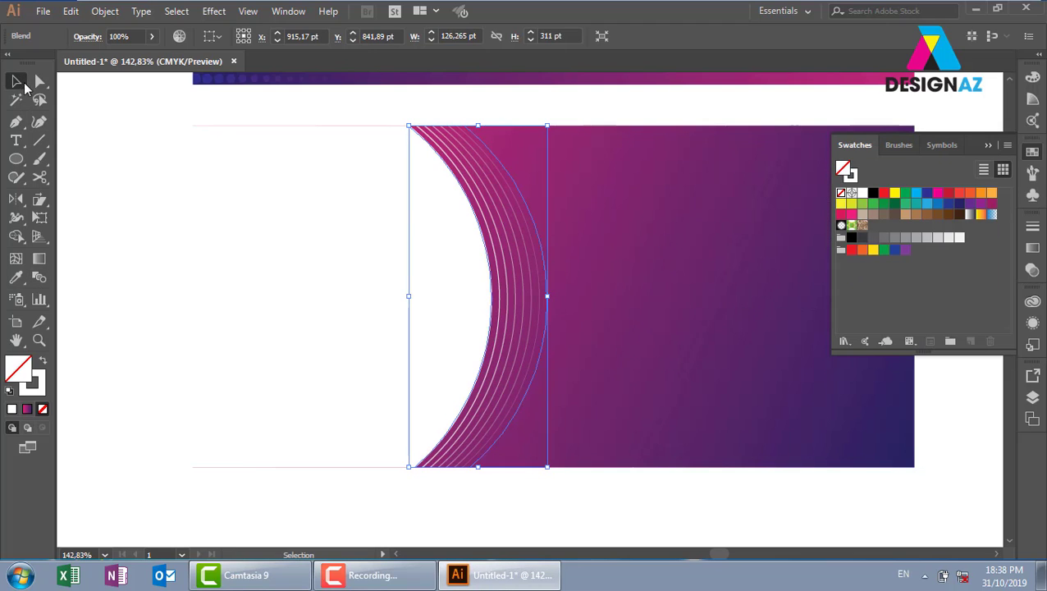
Set the blend lines' transparency mode to Overlay
click(1033, 272)
click(889, 244)
click(889, 295)
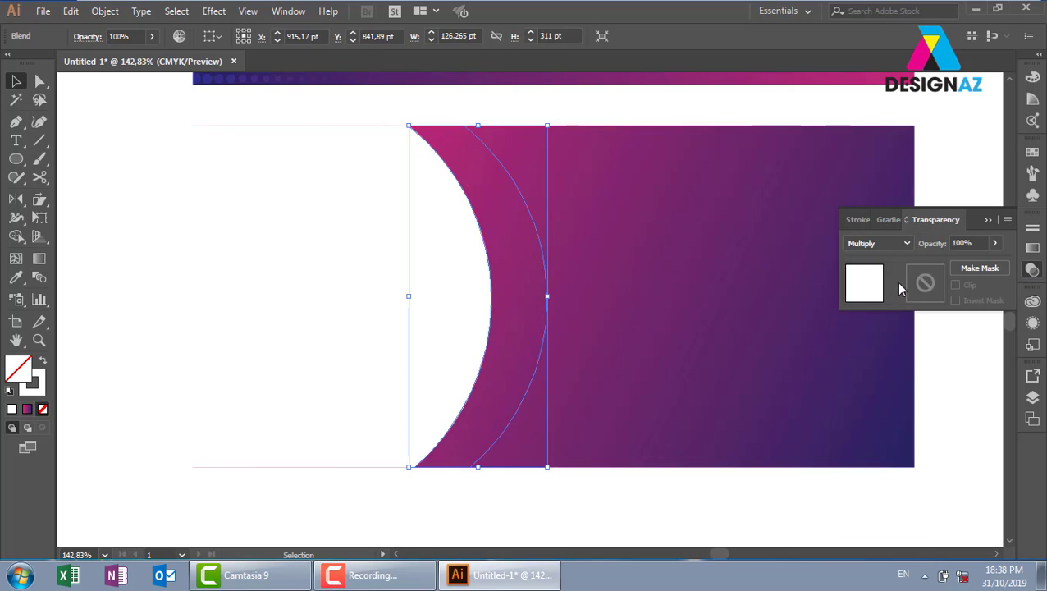
click(896, 243)
click(878, 388)
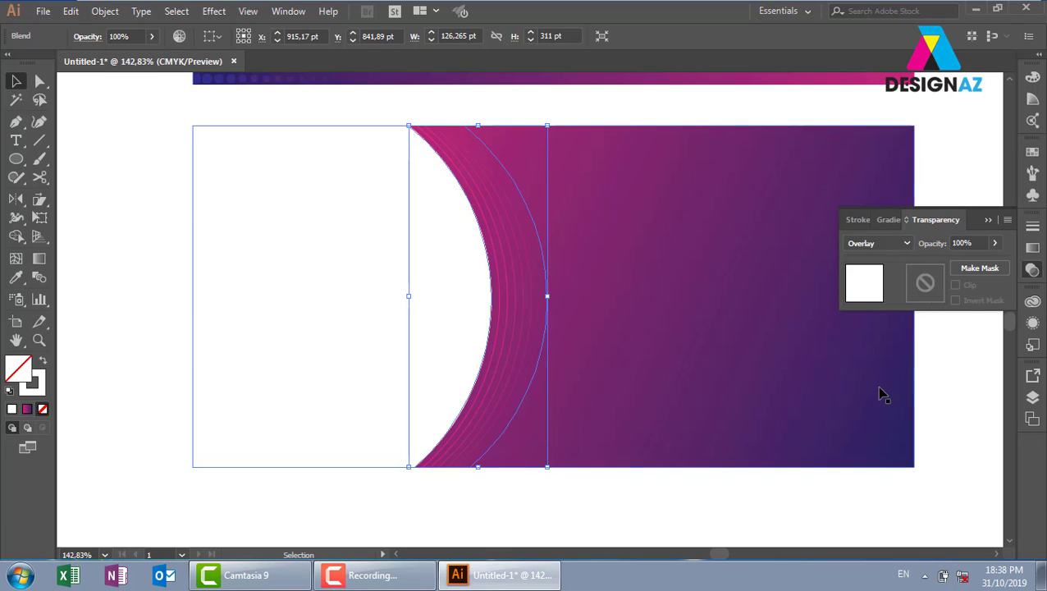
click(942, 179)
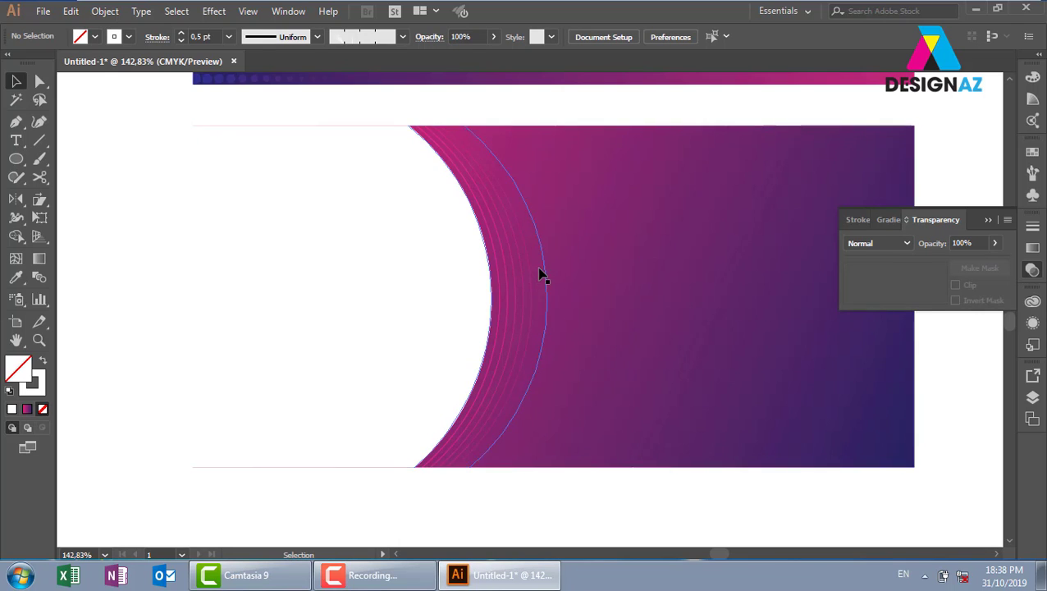
scroll(540, 275, down, 1)
scroll(543, 257, down, 1)
scroll(538, 397, down, 2)
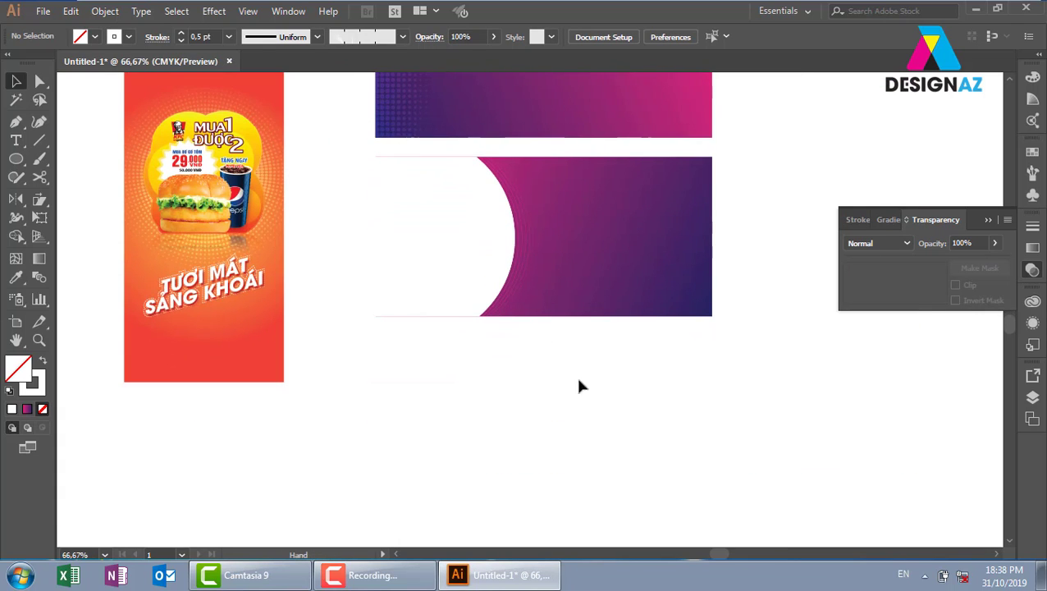
Duplicate the finished banner piece below and zoom in on the middle banner's cutout
click(472, 262)
mouse_move(638, 205)
mouse_down()
mouse_move(632, 378)
mouse_move(666, 376)
mouse_up()
click(526, 285)
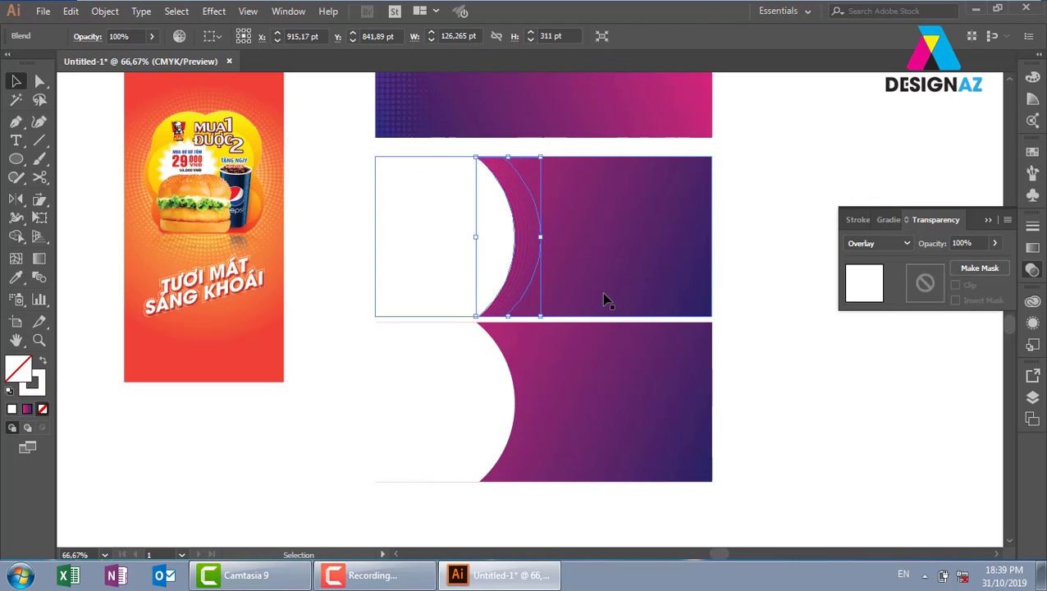
key(a)
click(761, 364)
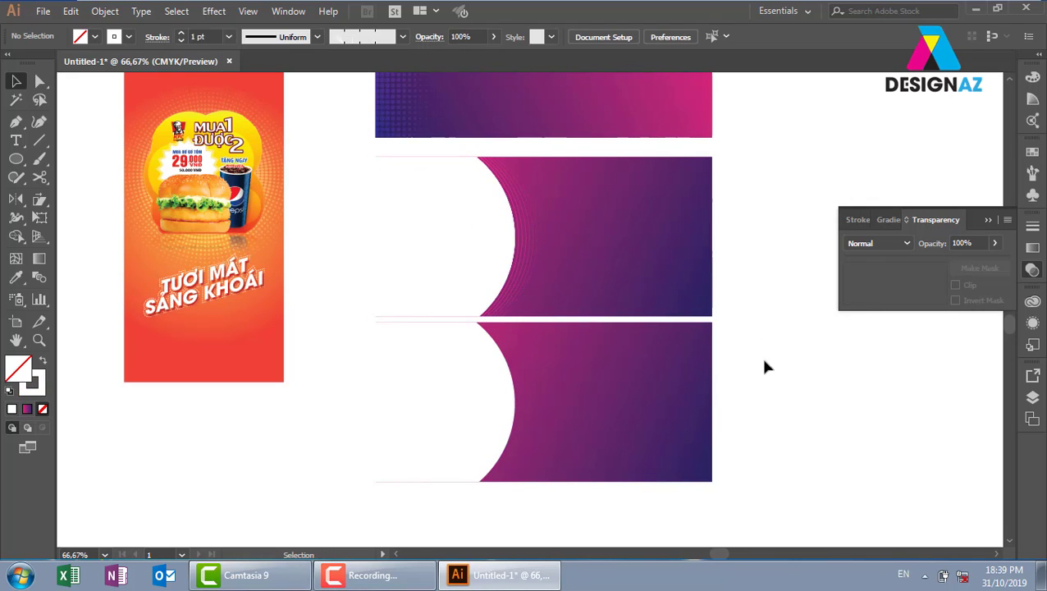
key(z)
drag(364, 175, 673, 402)
drag(604, 241, 614, 331)
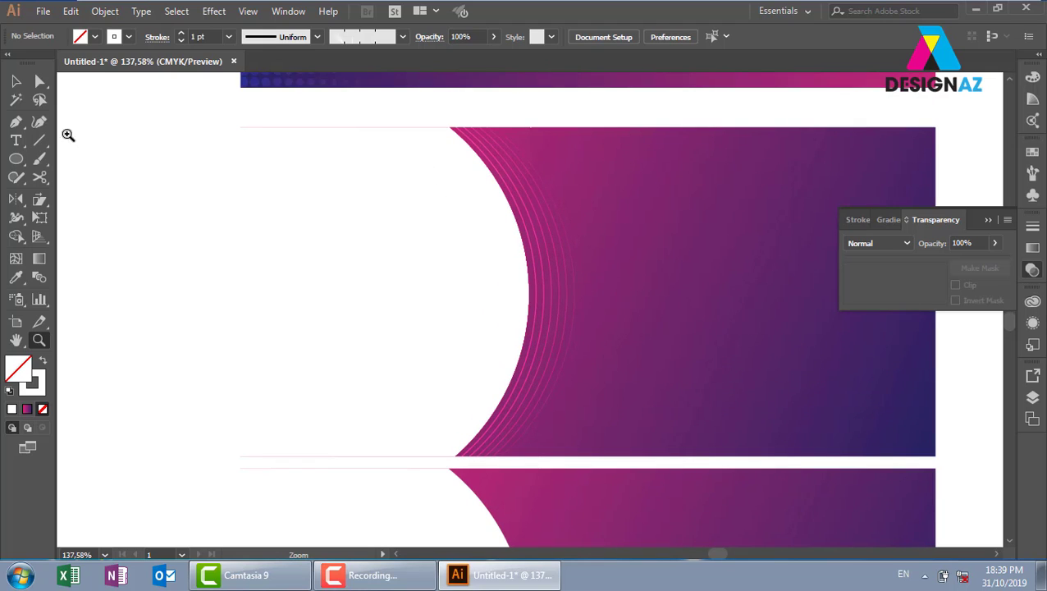
Fill the white crescent cutout shape with a dark blue swatch
click(16, 82)
click(474, 262)
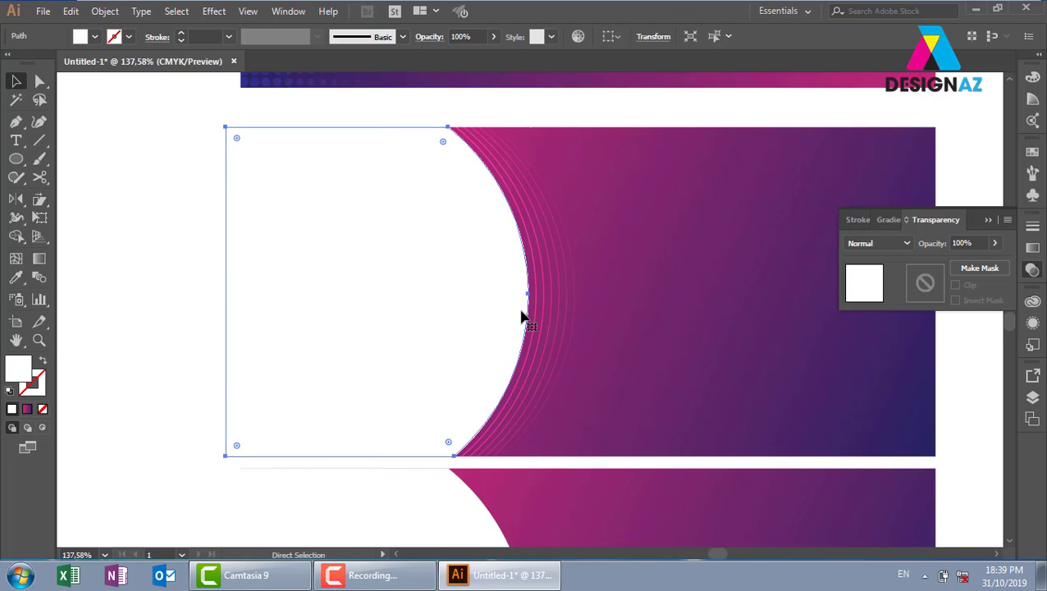
drag(527, 292, 526, 291)
click(1033, 151)
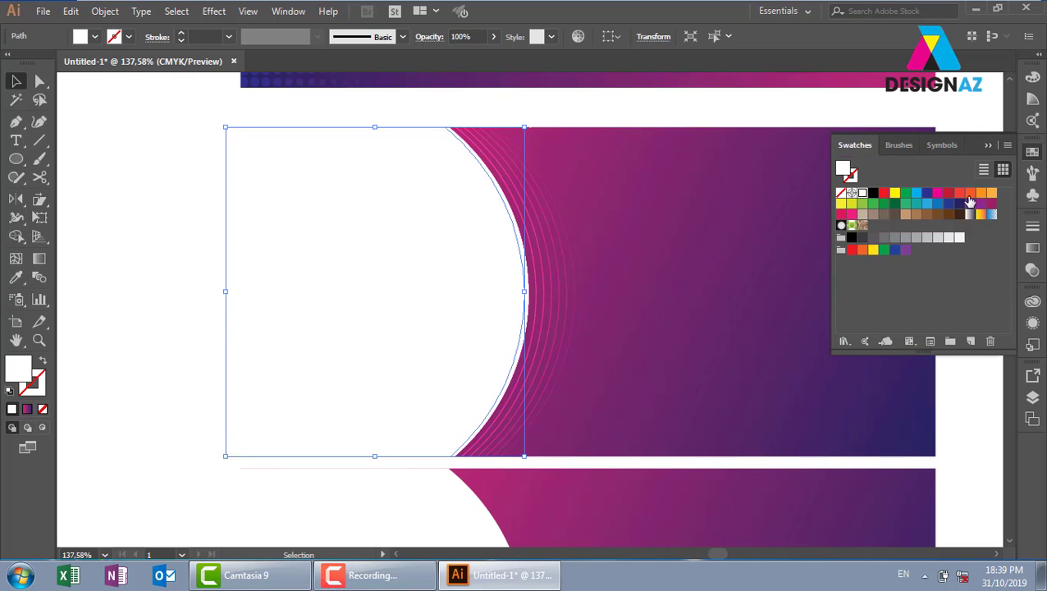
click(952, 205)
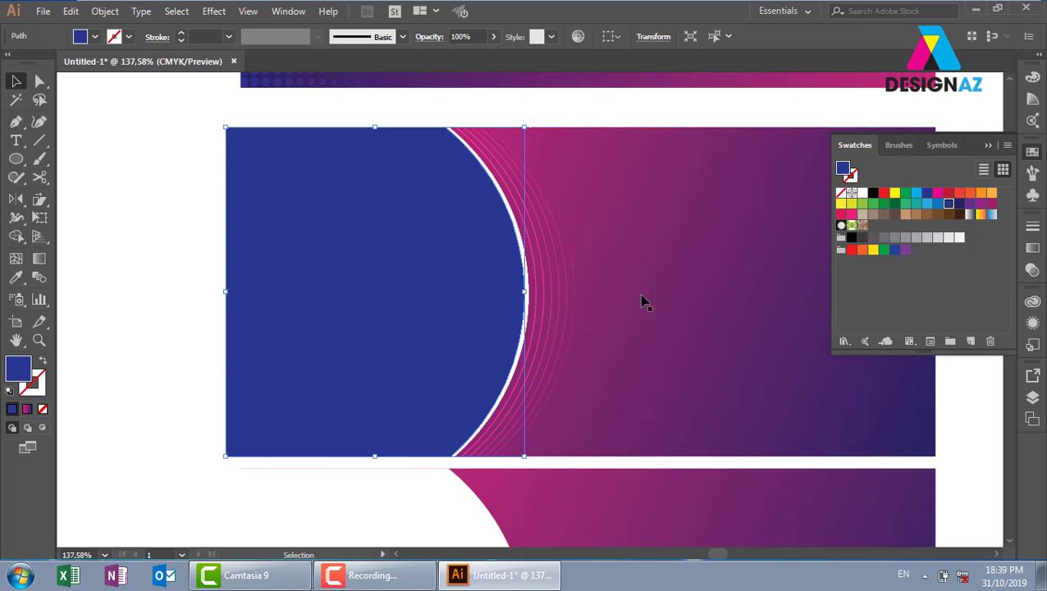
click(42, 11)
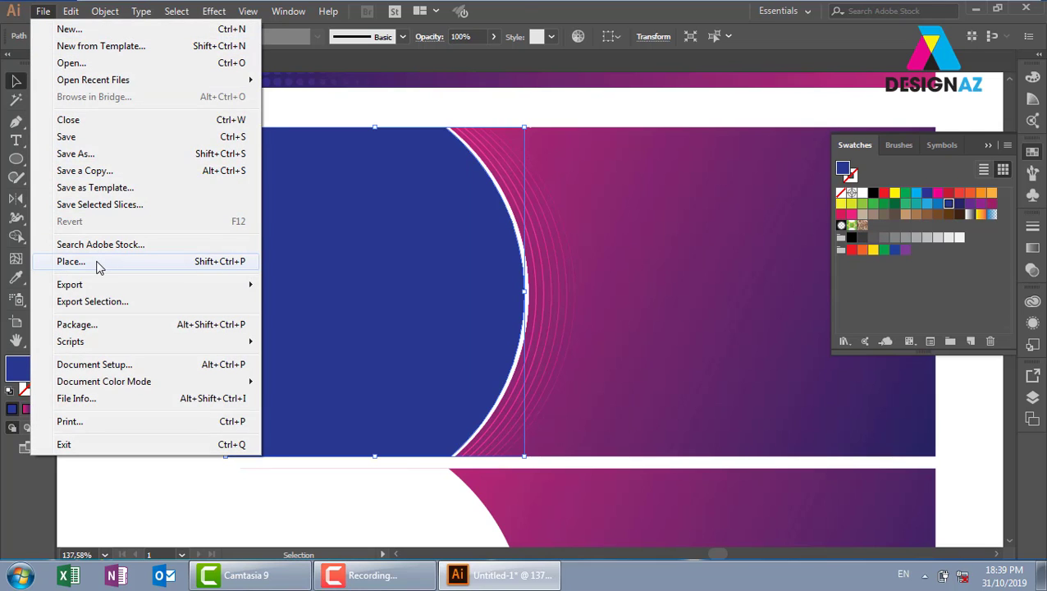
Place banner-11 from E: > Đao tao powerpoint > my pham
click(70, 261)
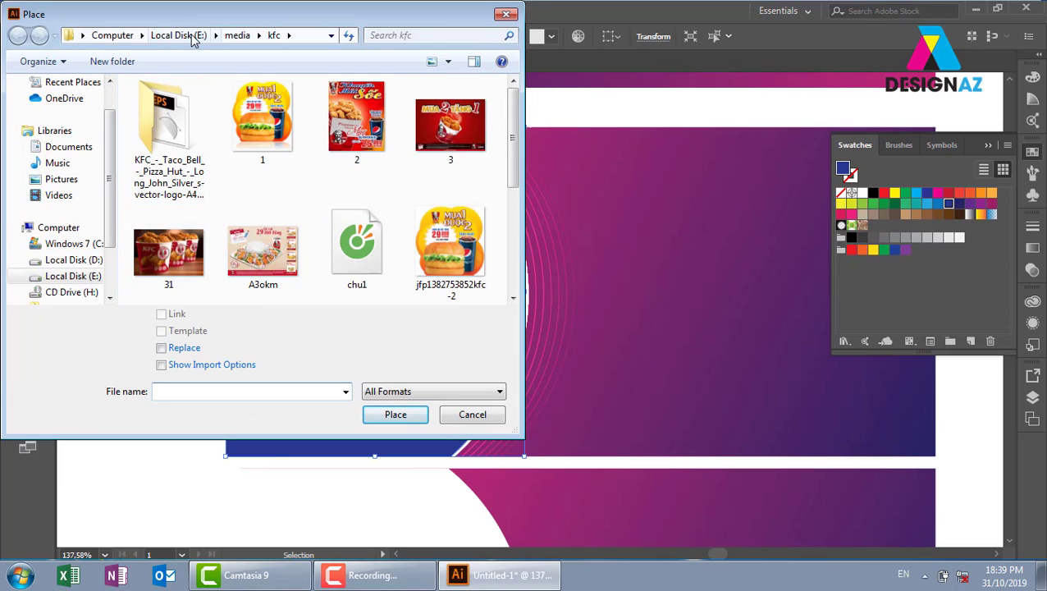
click(187, 36)
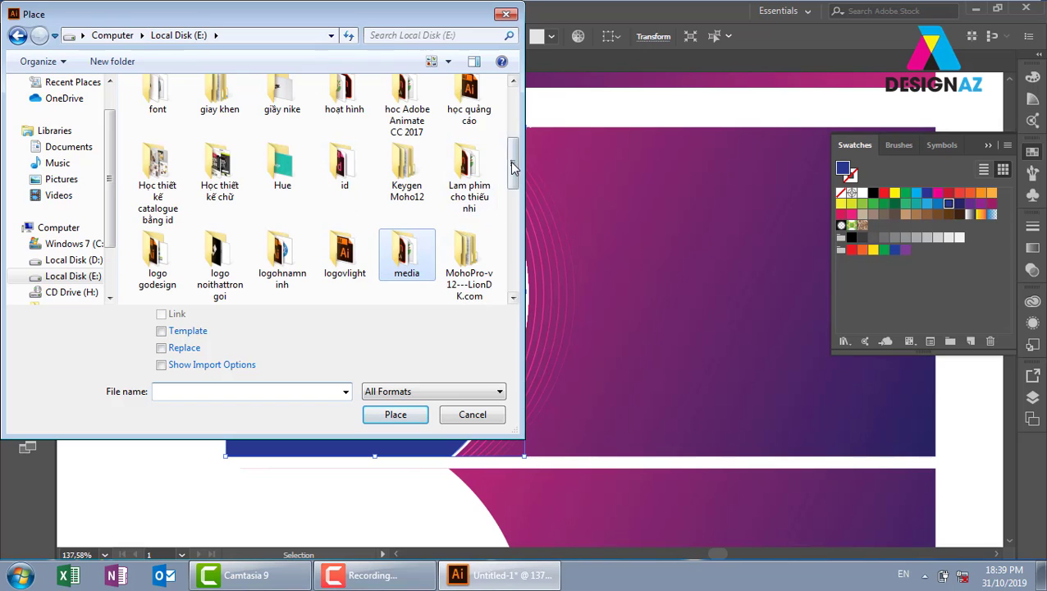
scroll(352, 156, up, 3)
double_click(343, 115)
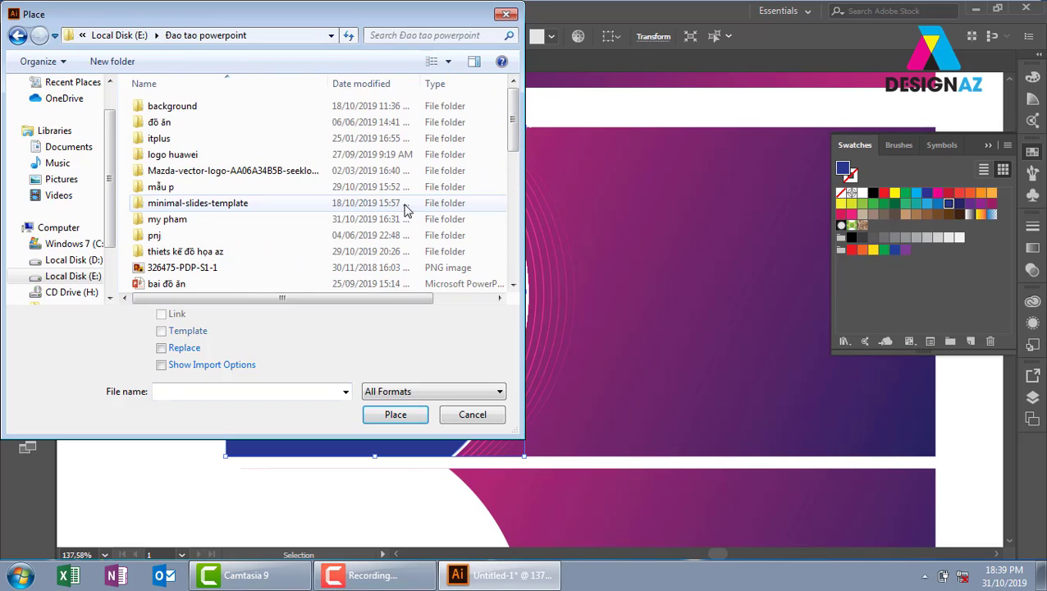
double_click(176, 220)
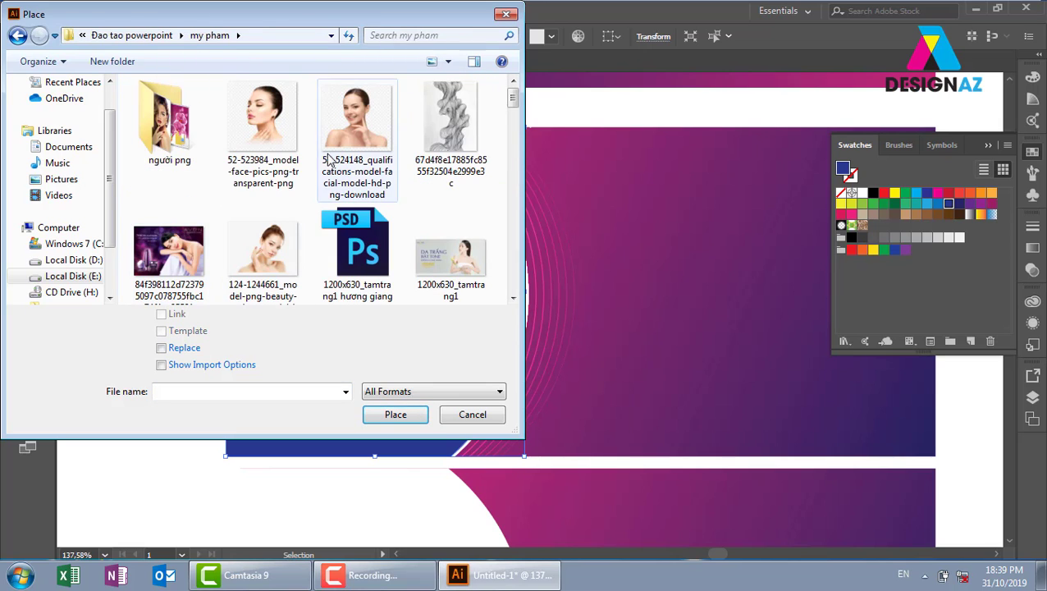
drag(518, 105, 530, 152)
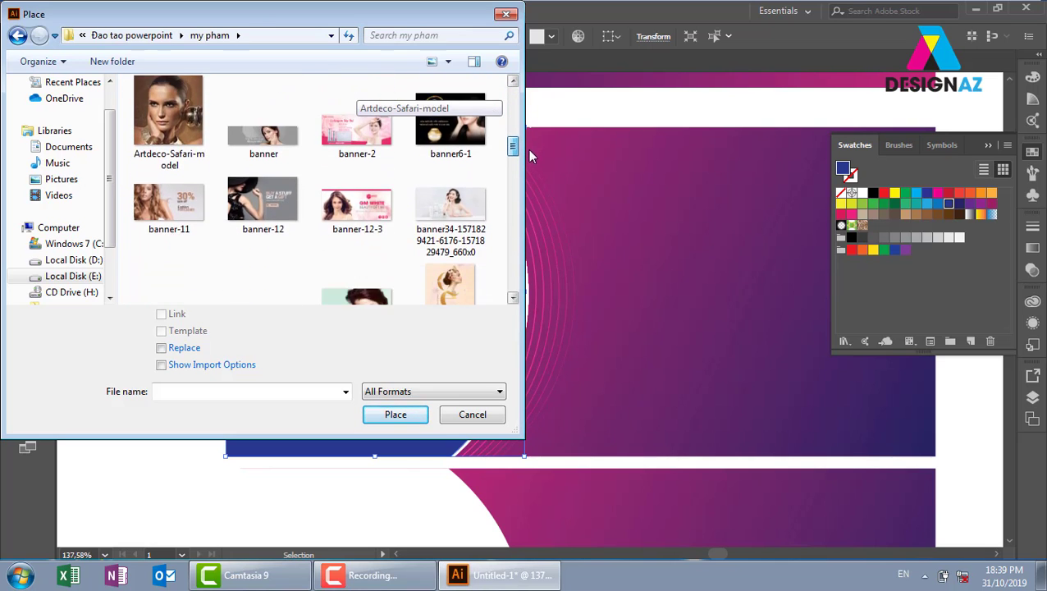
drag(530, 151, 533, 164)
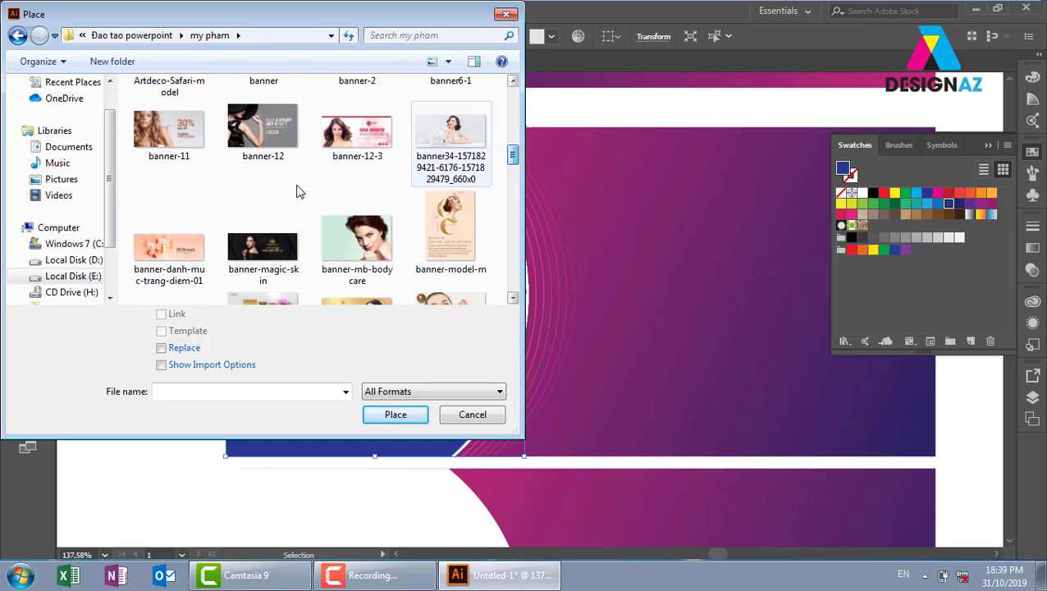
click(175, 133)
click(395, 414)
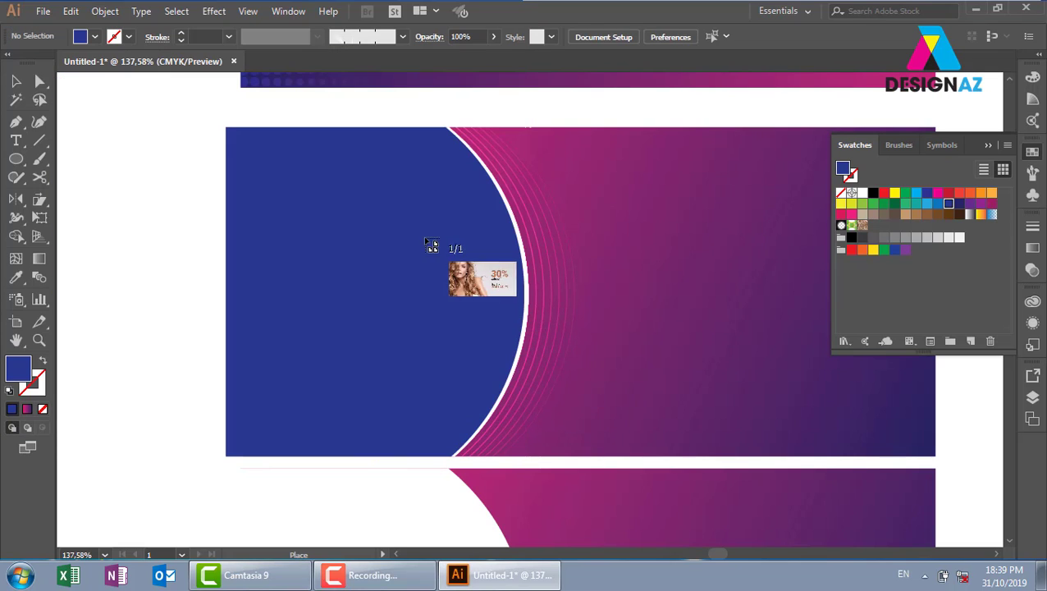
Place the banner-11 photo over the middle banner, send it to back, and clip it into the blue cutout
mouse_move(212, 120)
mouse_down()
mouse_move(767, 464)
mouse_move(878, 463)
mouse_up()
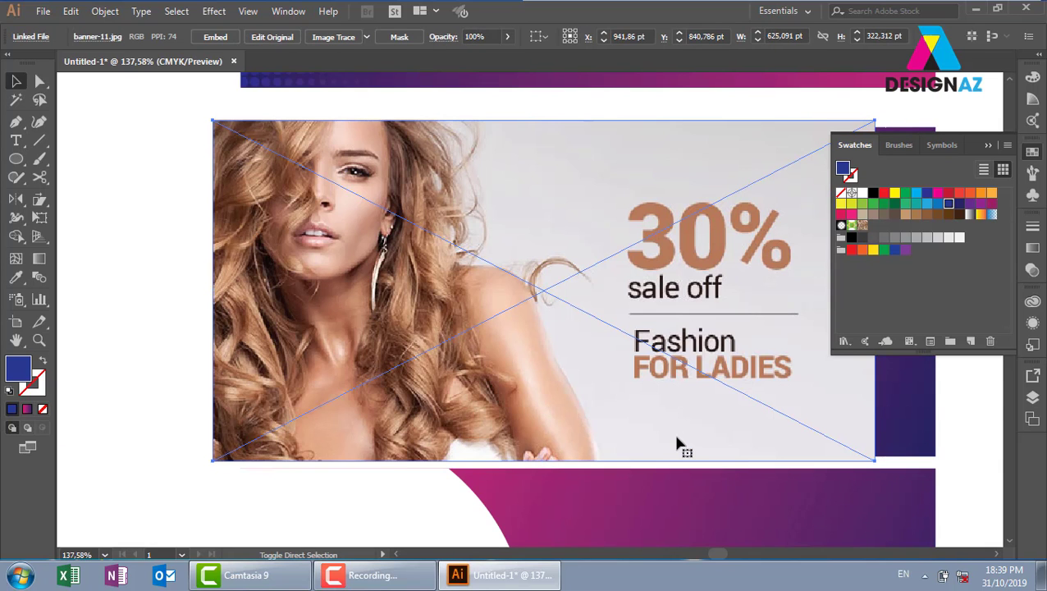
key(ctrl+shift+bracketleft)
shift+click(406, 279)
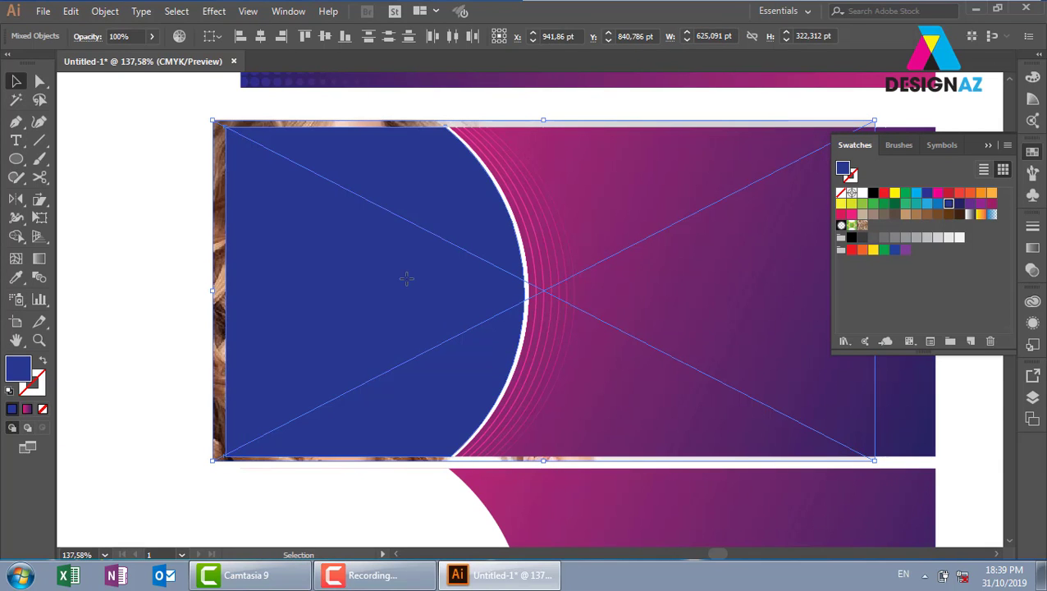
key(ctrl+7)
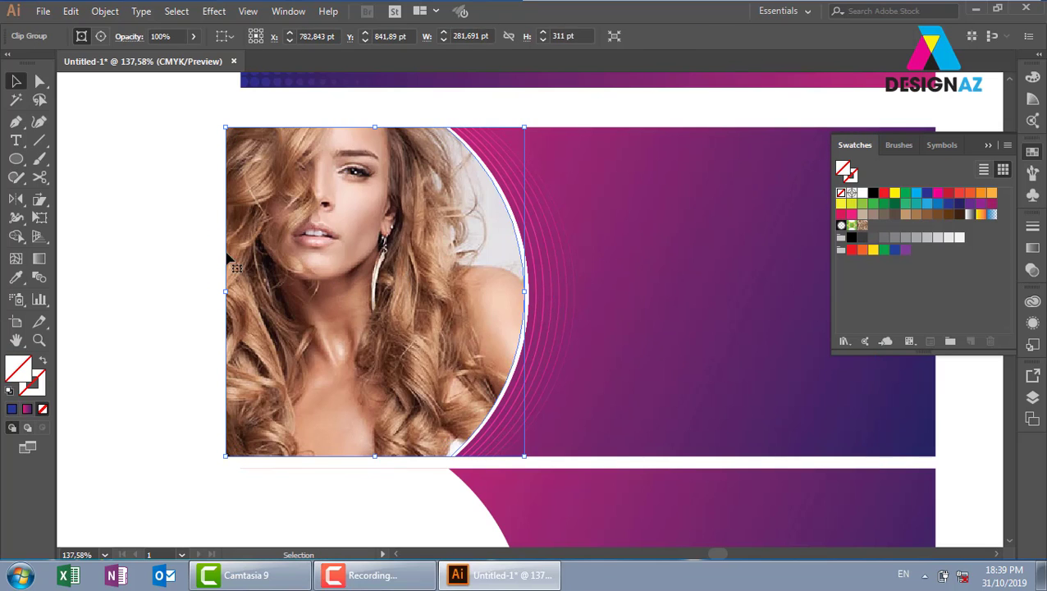
click(182, 324)
drag(710, 421, 666, 388)
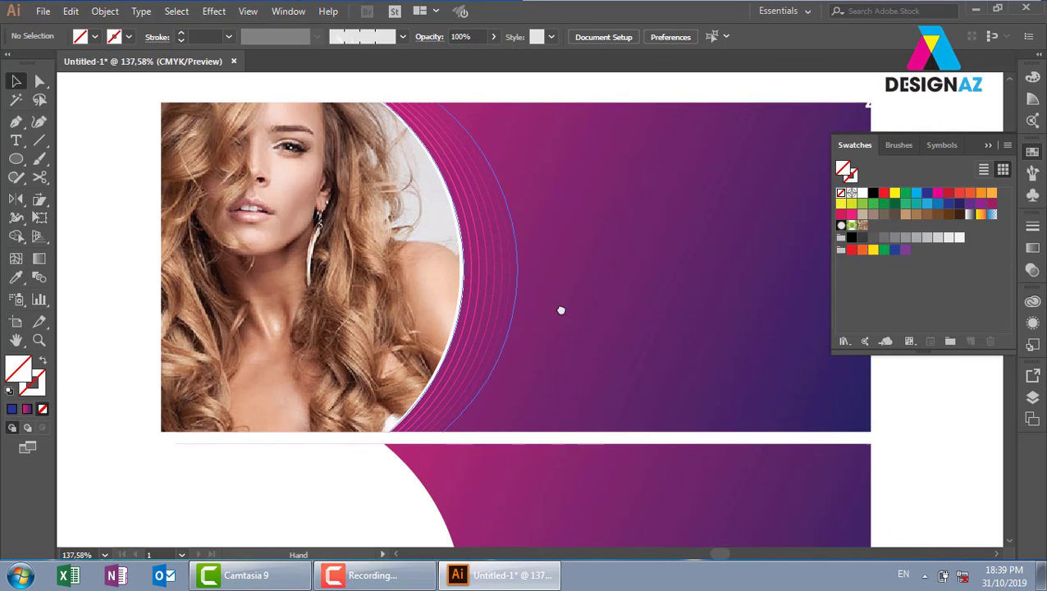
drag(561, 310, 409, 293)
drag(568, 261, 733, 279)
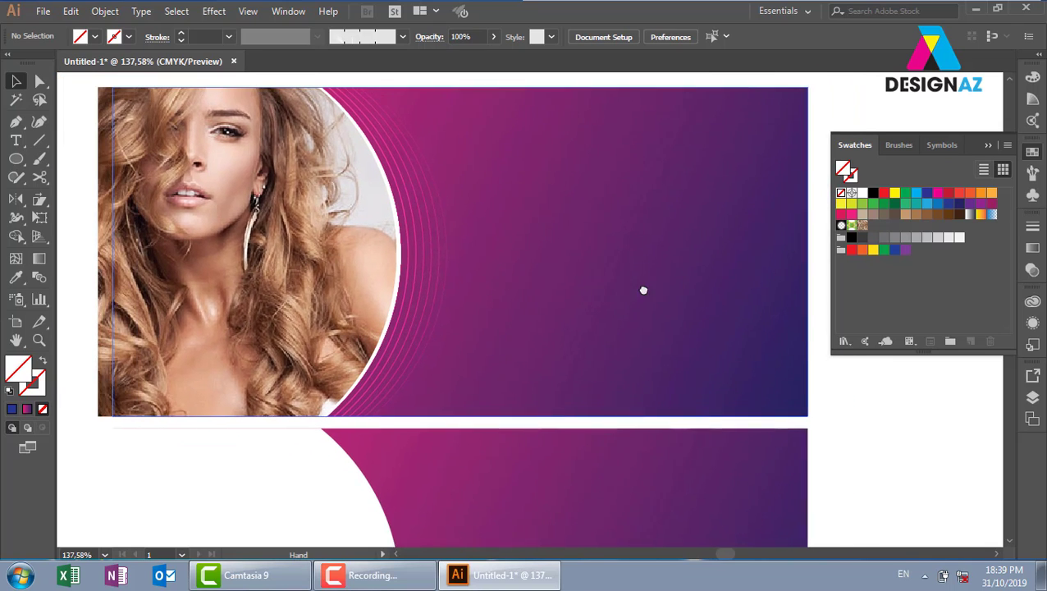
click(343, 351)
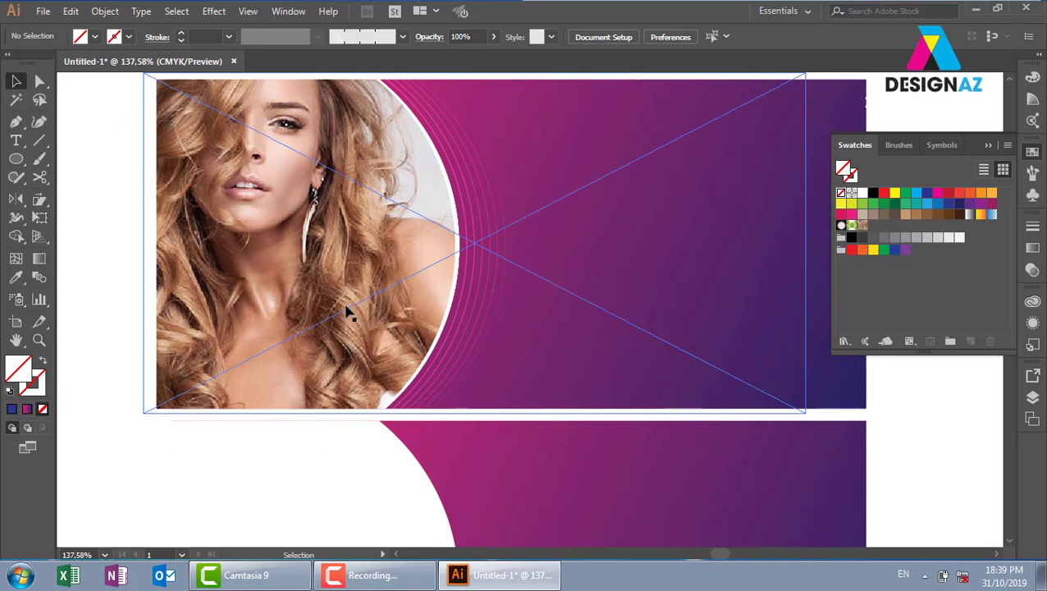
scroll(624, 394, down, 1)
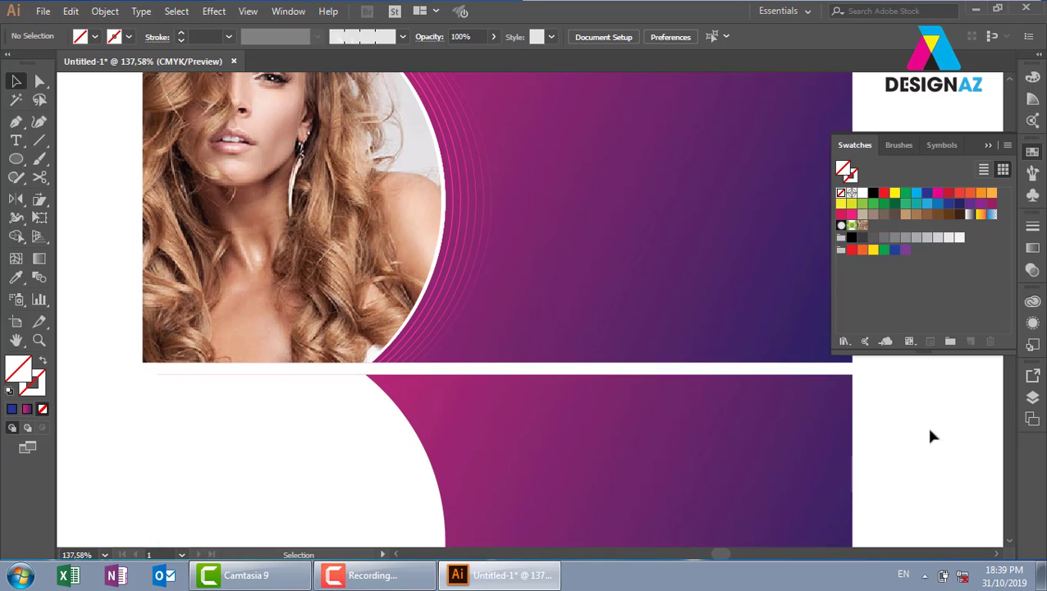
Draw a closed leaf-shaped pen path from the photo's bottom edge curving up over the arc lines
key(p)
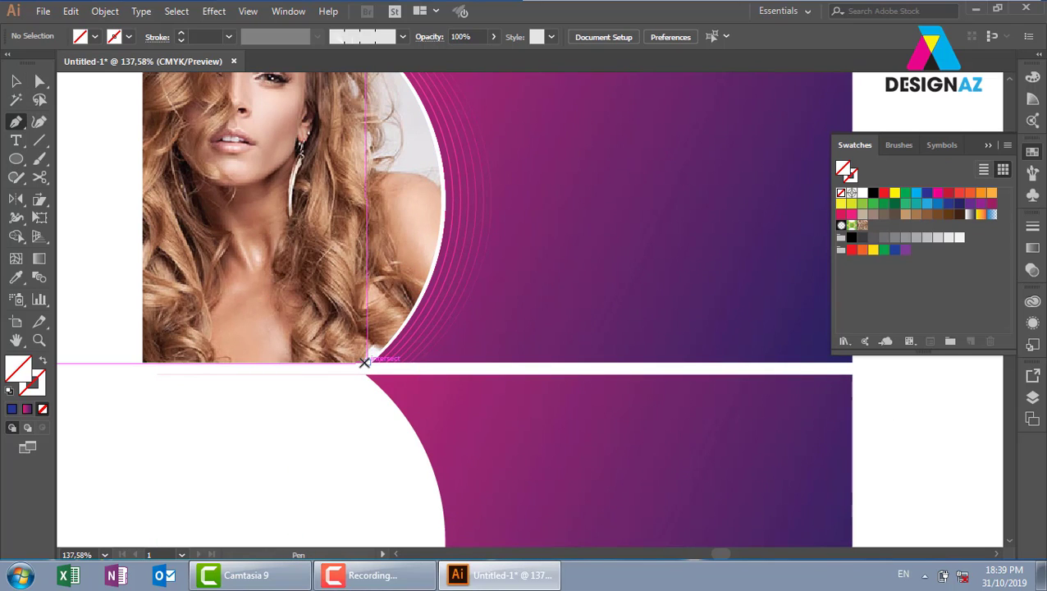
click(366, 361)
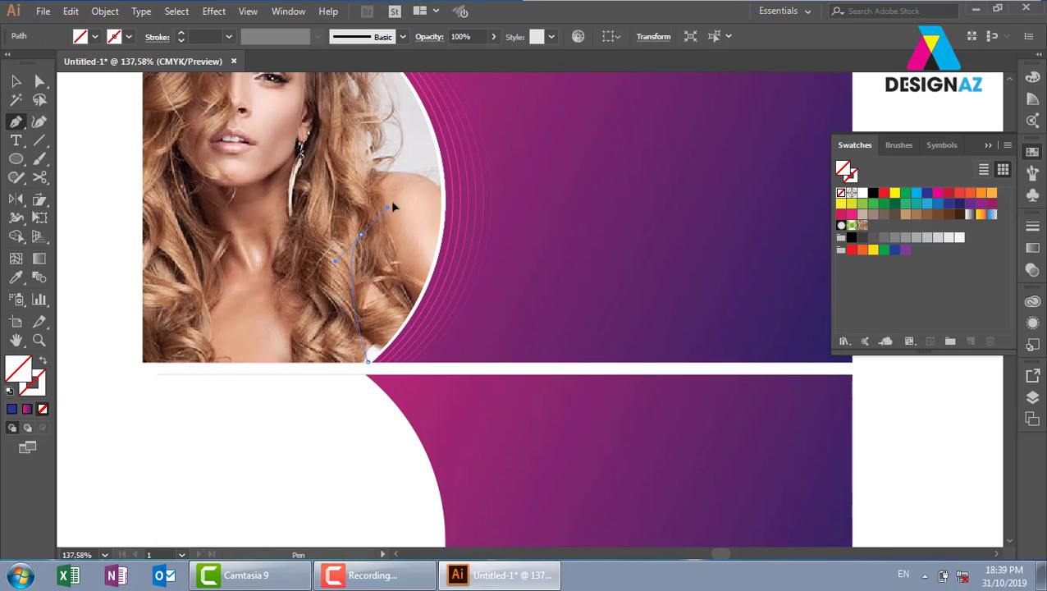
drag(492, 204, 529, 111)
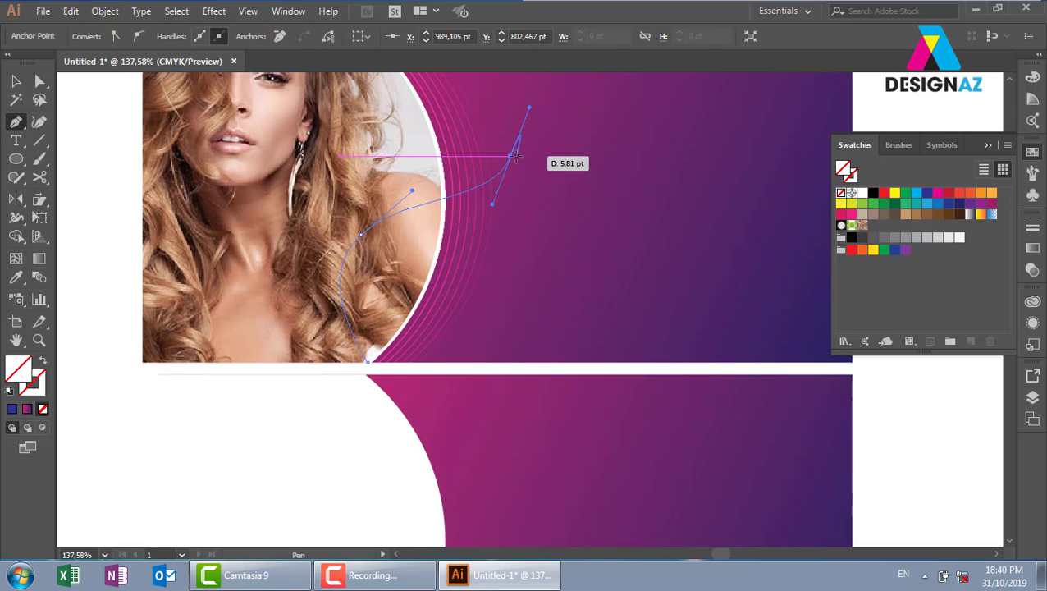
click(511, 156)
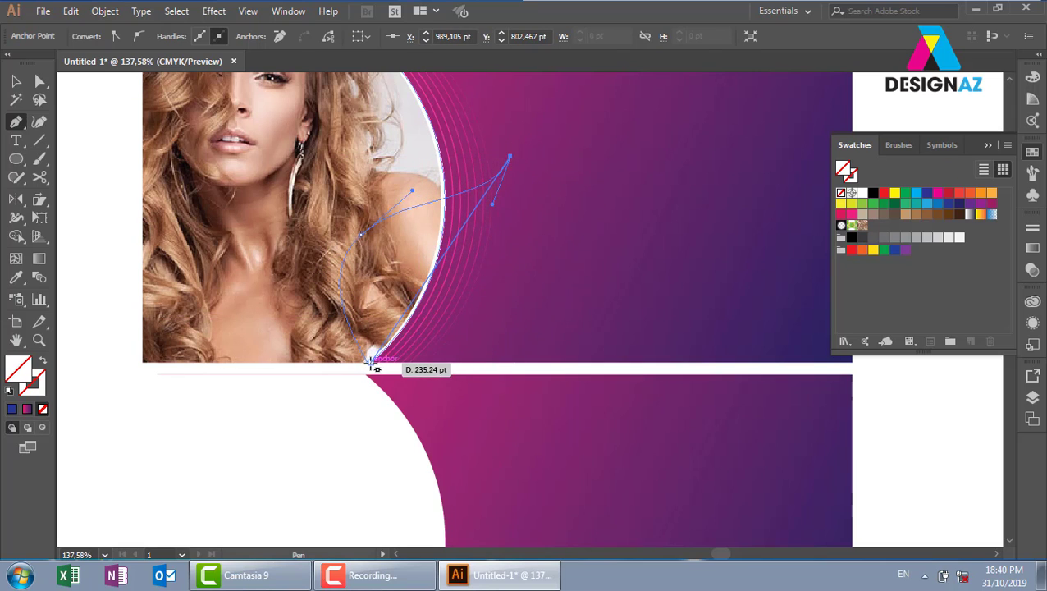
drag(371, 361, 224, 378)
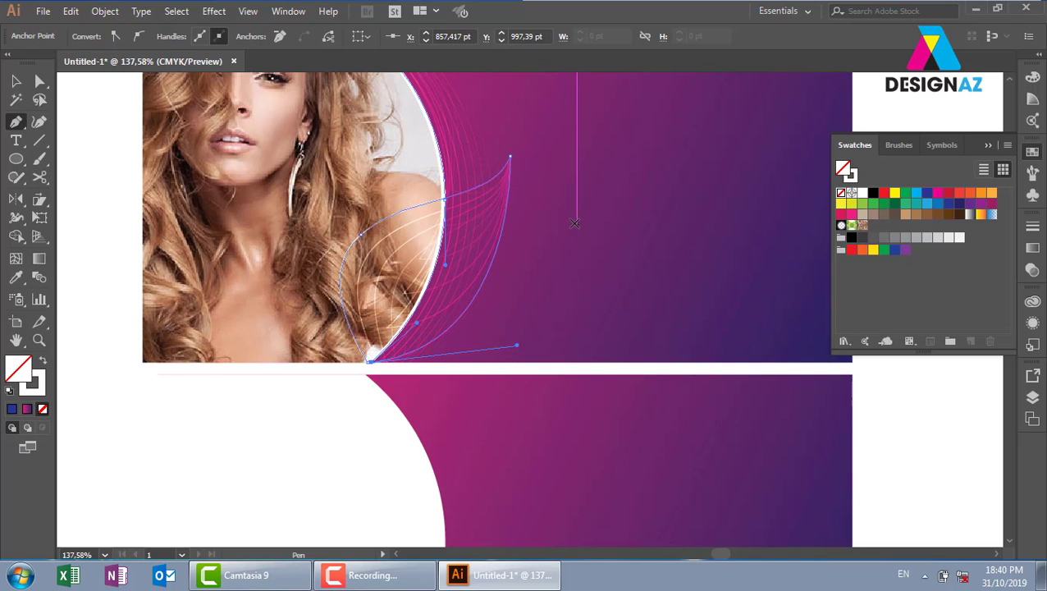
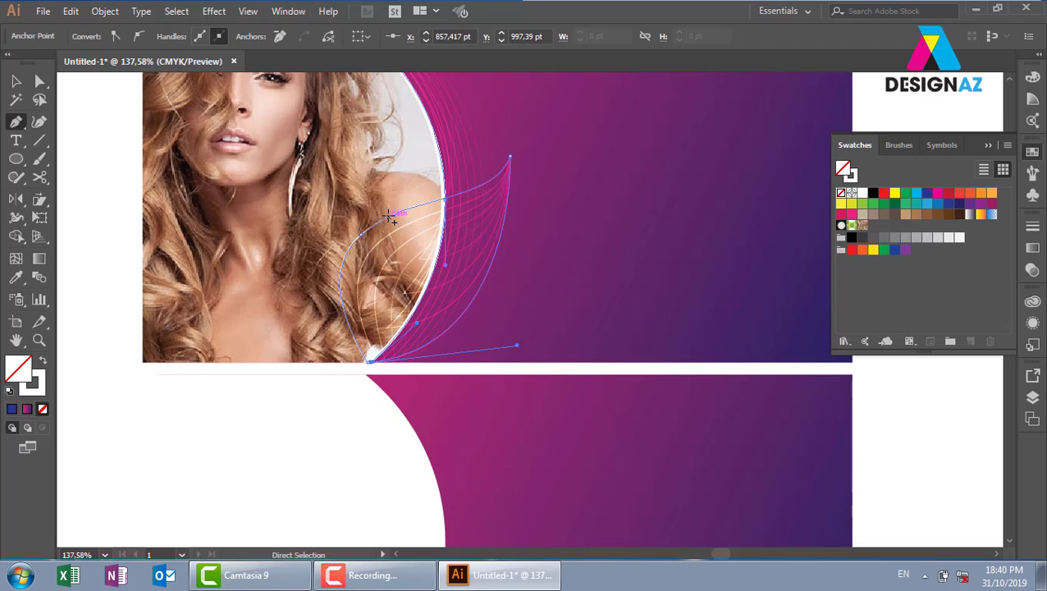
Pull out the curve over the shoulder and adjust its tip anchor's handles, undoing a stray loop
drag(391, 215, 365, 362)
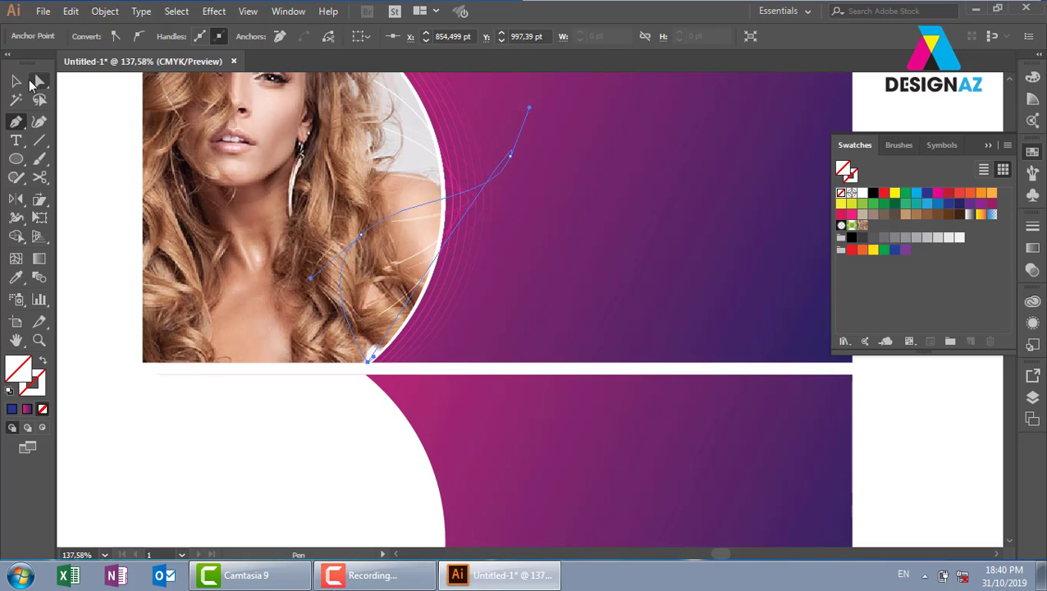
click(16, 80)
click(40, 81)
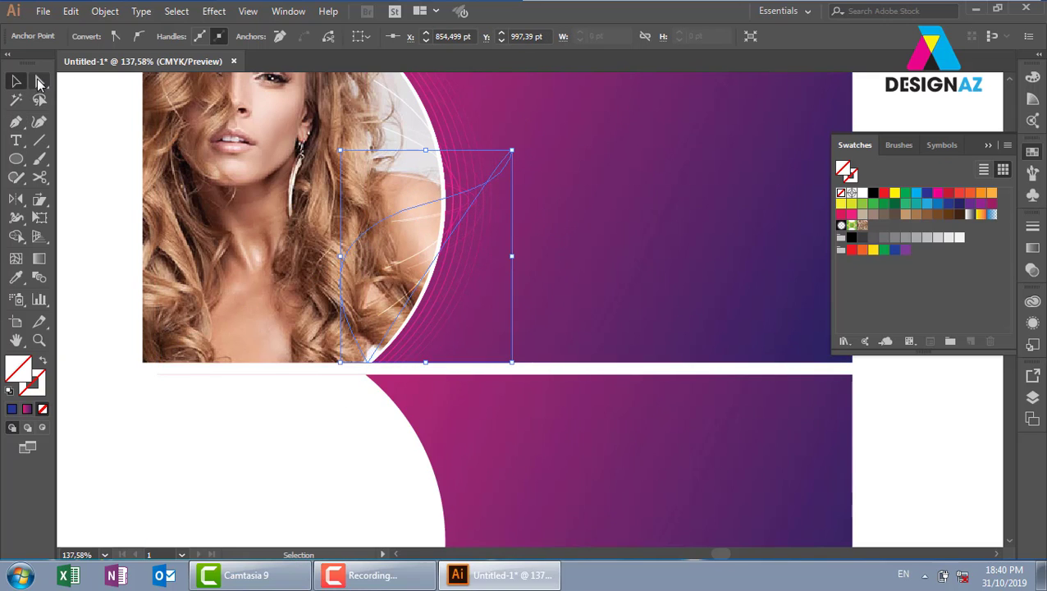
click(473, 203)
click(510, 156)
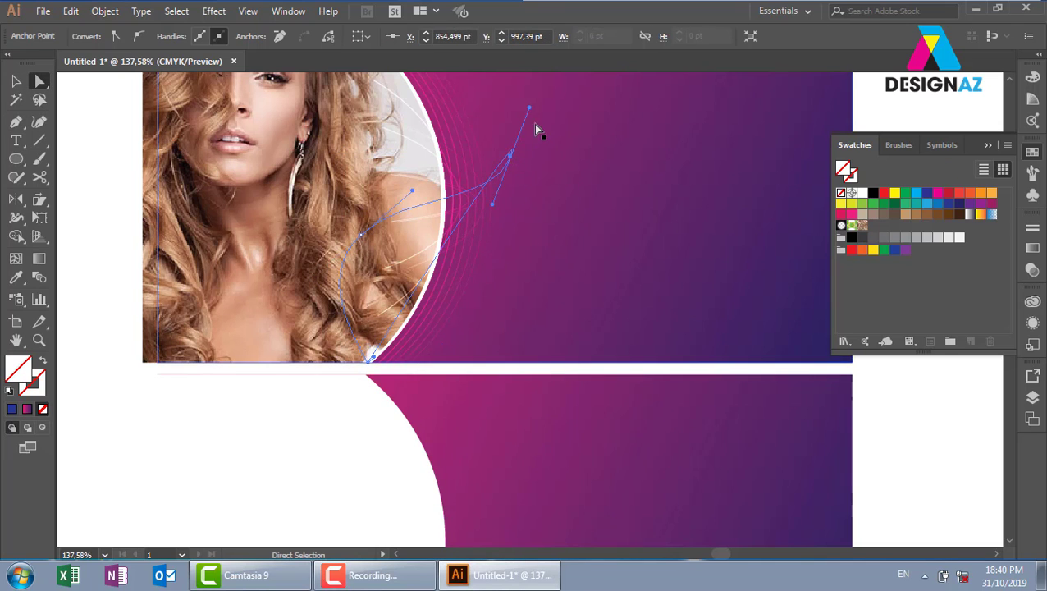
drag(492, 204, 538, 187)
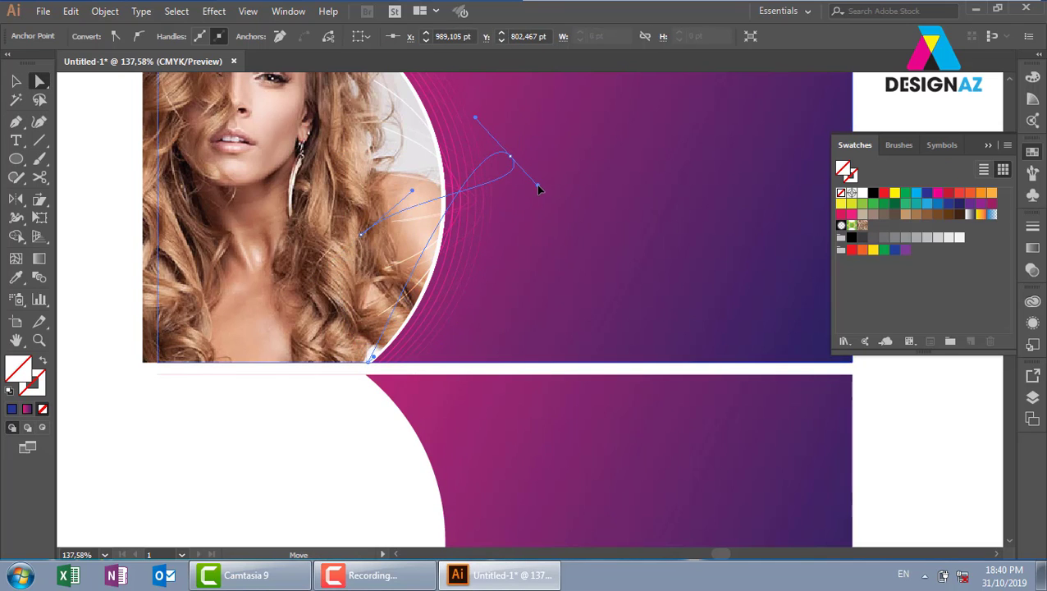
key(ctrl)
key(ctrl+z)
click(511, 156)
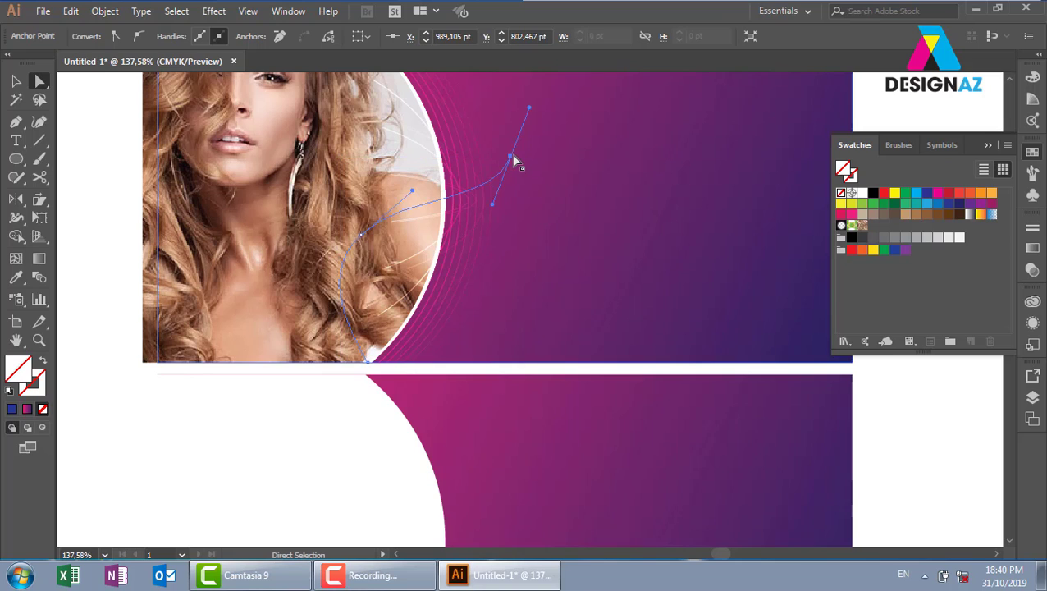
Close the path at its starting anchor and drag the tip anchor to shape the leaf
key(p)
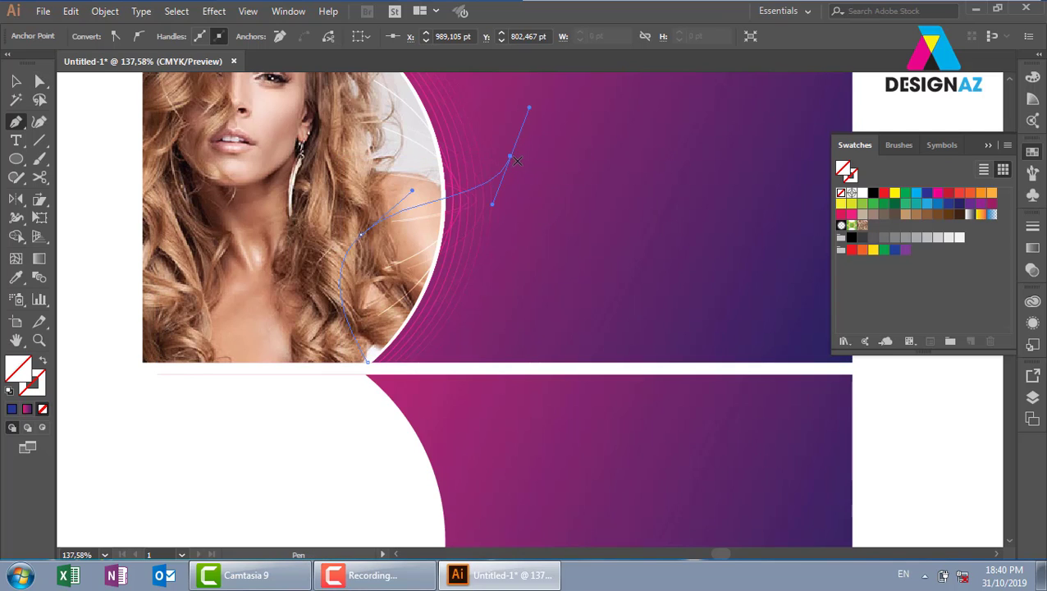
click(368, 363)
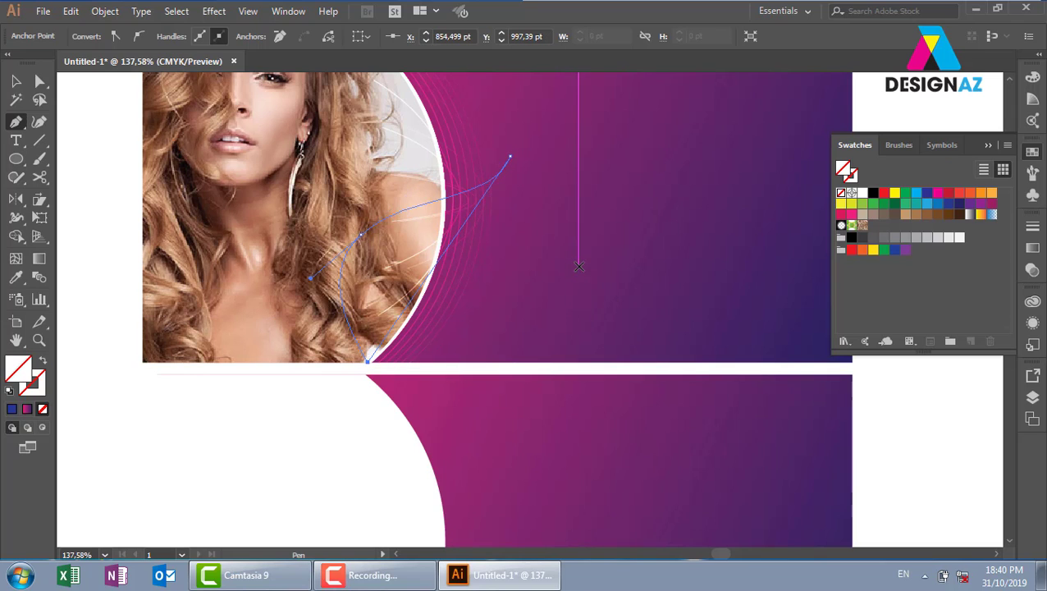
click(16, 80)
click(39, 80)
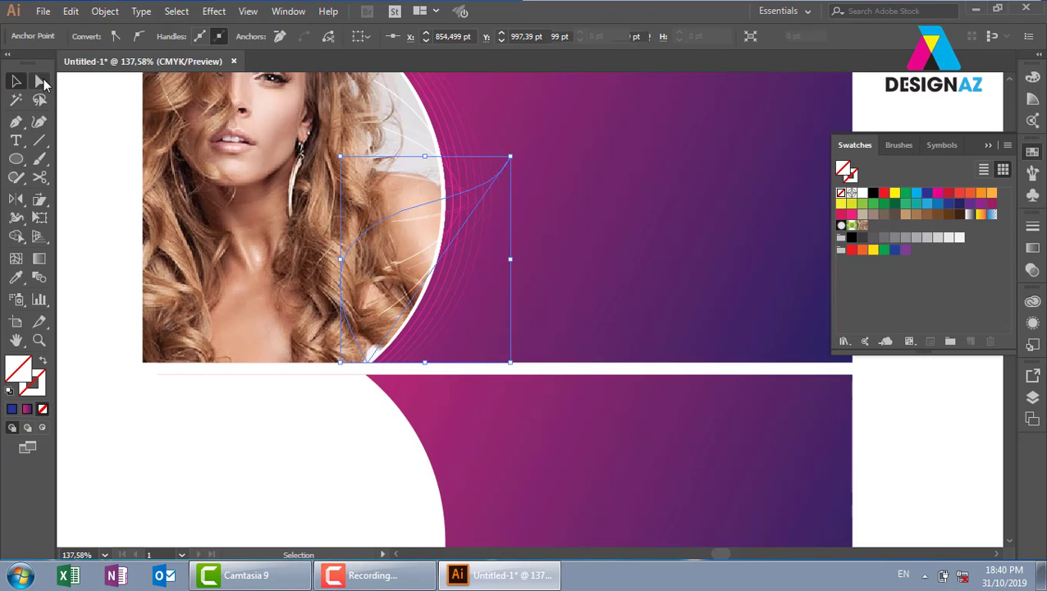
mouse_move(511, 157)
mouse_down()
mouse_move(507, 295)
mouse_move(474, 296)
mouse_up()
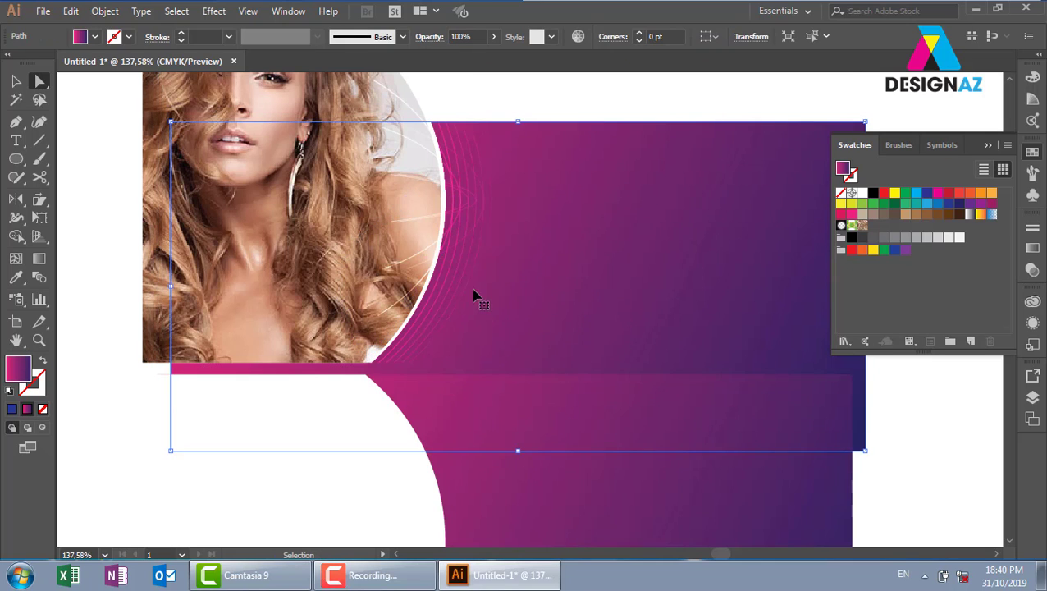
click(395, 273)
shift+click(410, 274)
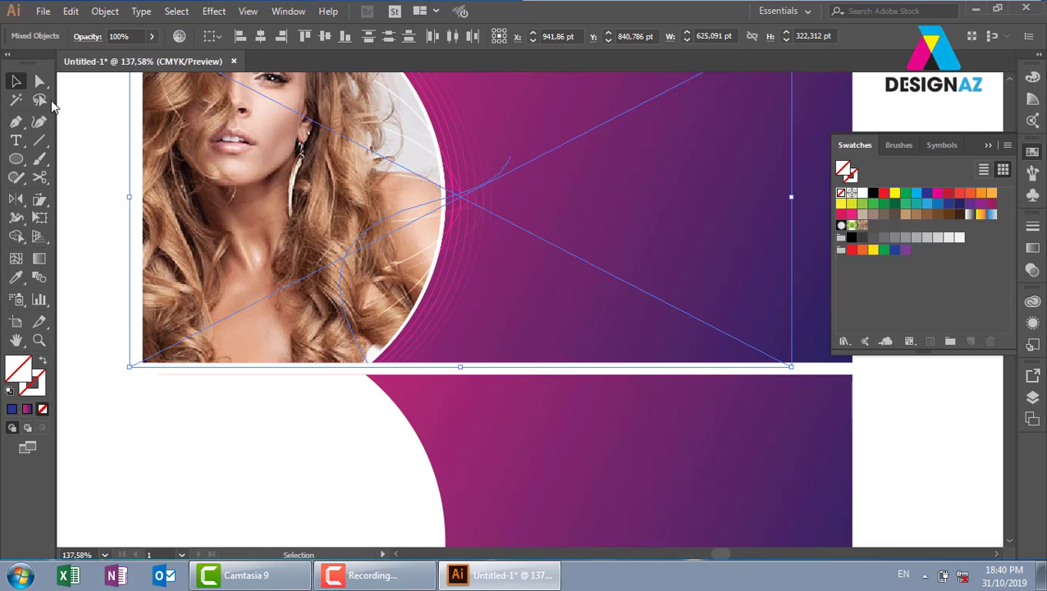
scroll(525, 234, right, 5)
In Outline view, move the curve to the empty area right and apply default white fill, black stroke
key(ctrl+shift+a)
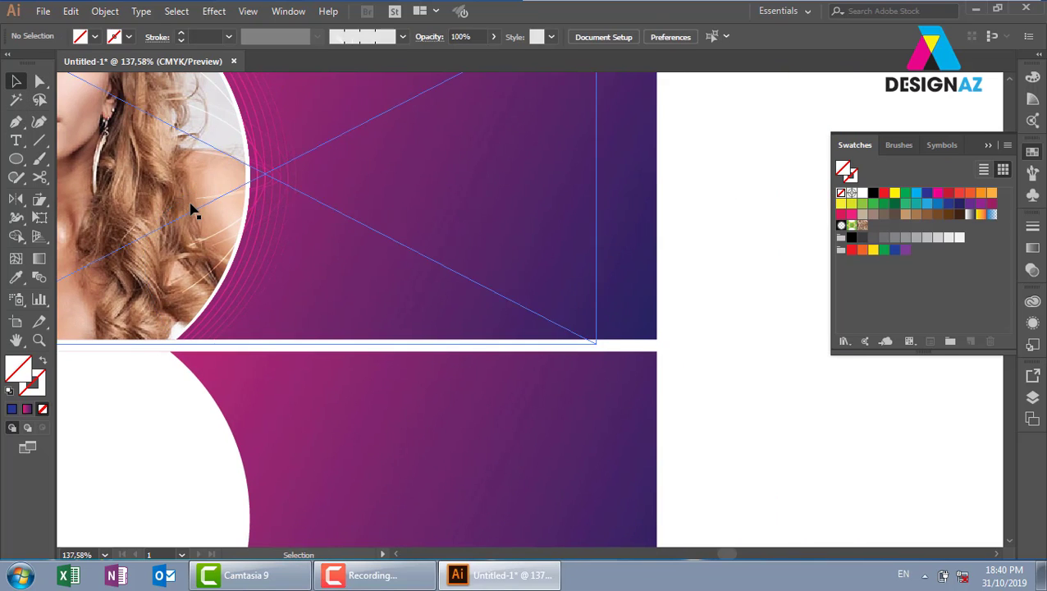
key(ctrl+y)
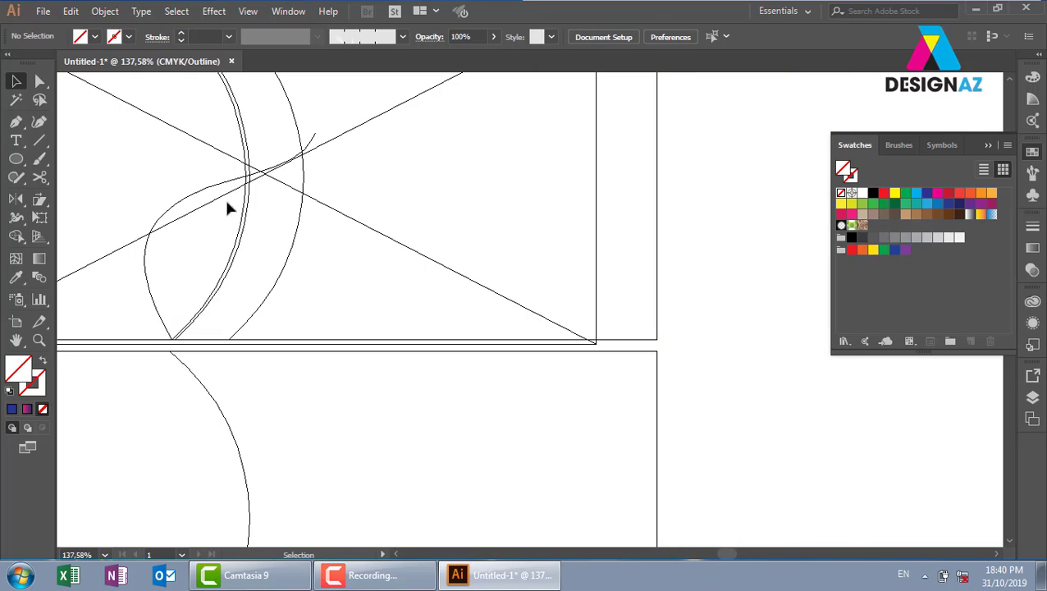
drag(213, 190, 738, 187)
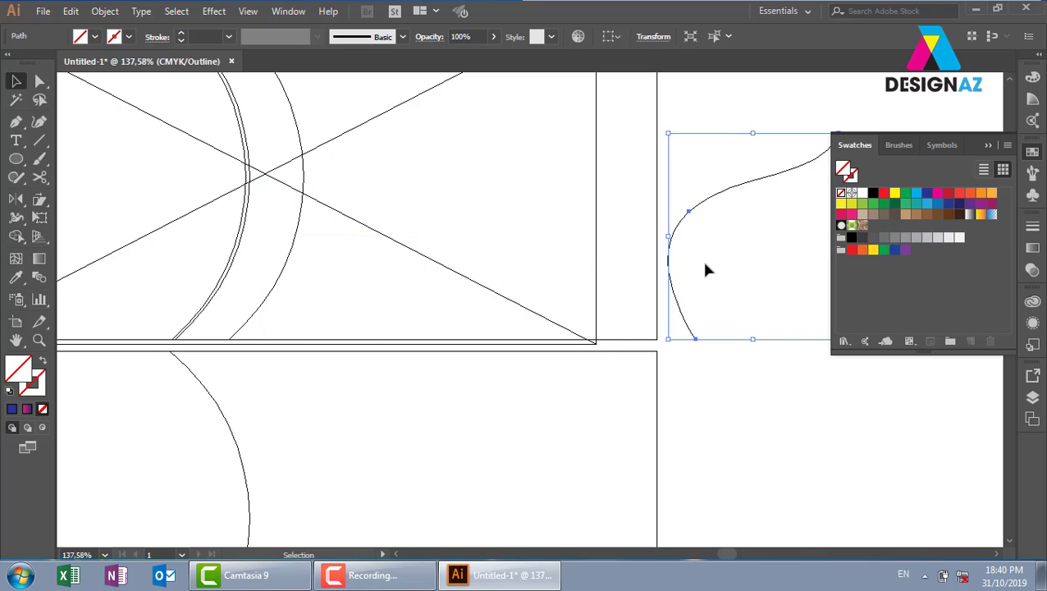
drag(701, 258, 475, 271)
key(ctrl+y)
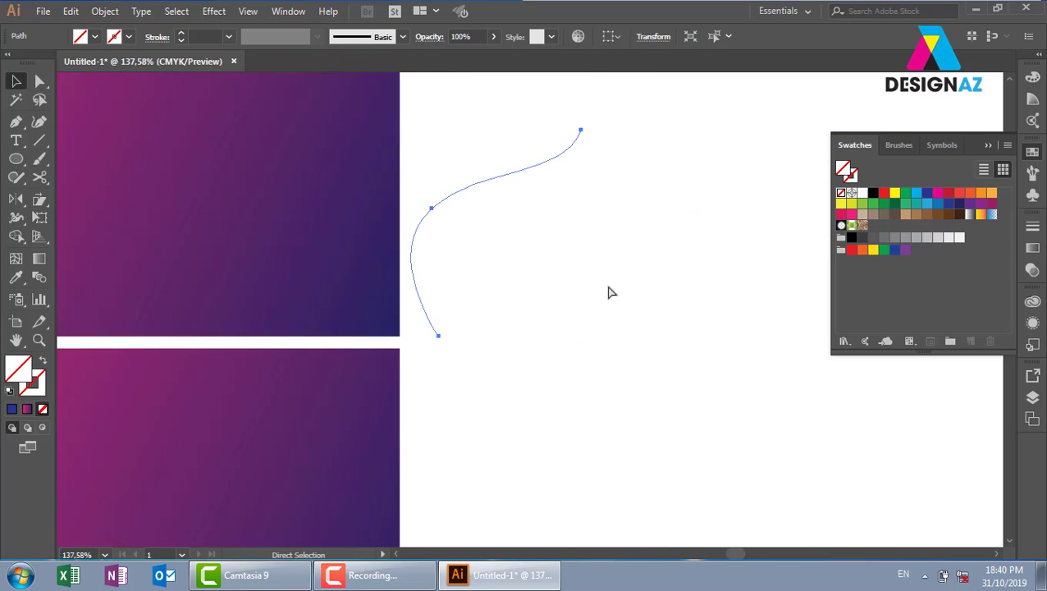
key(d)
click(604, 286)
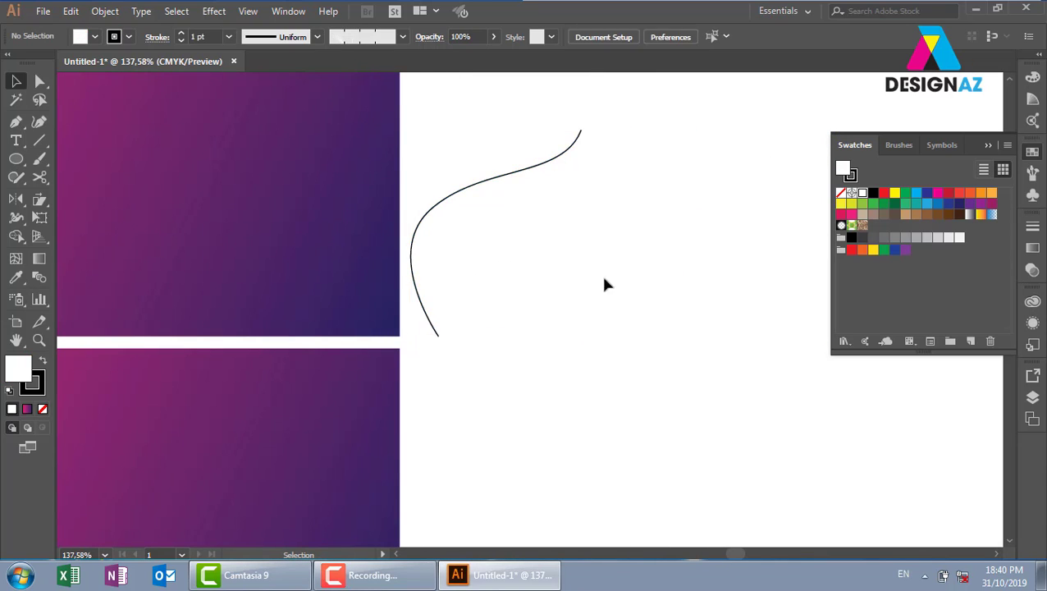
Close the curve into a leaf with the Pen tool and move it onto the top banner
key(p)
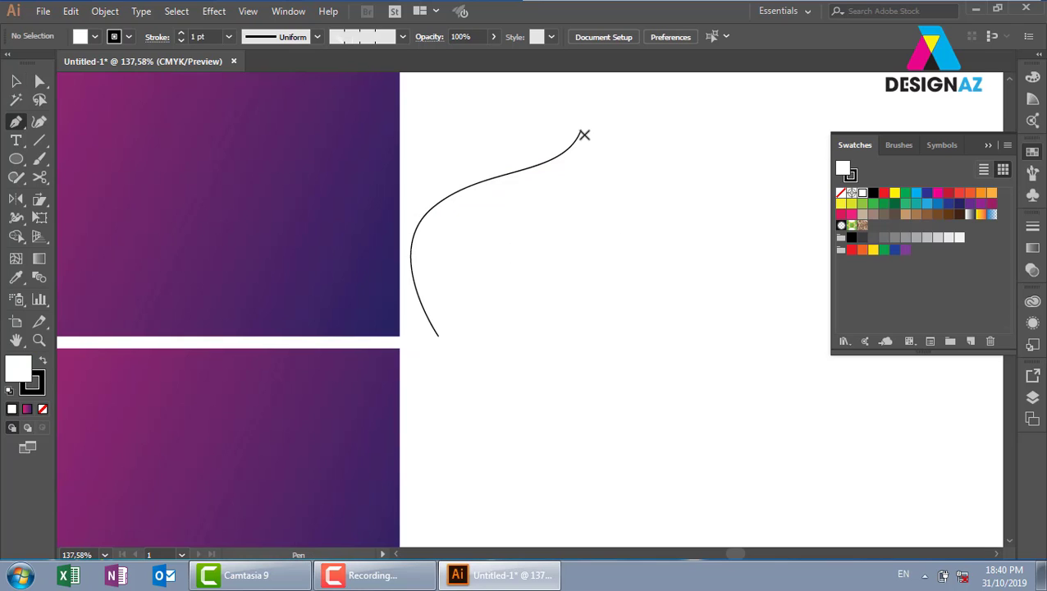
mouse_move(580, 129)
mouse_down()
mouse_move(480, 326)
mouse_move(334, 374)
mouse_move(266, 367)
mouse_up()
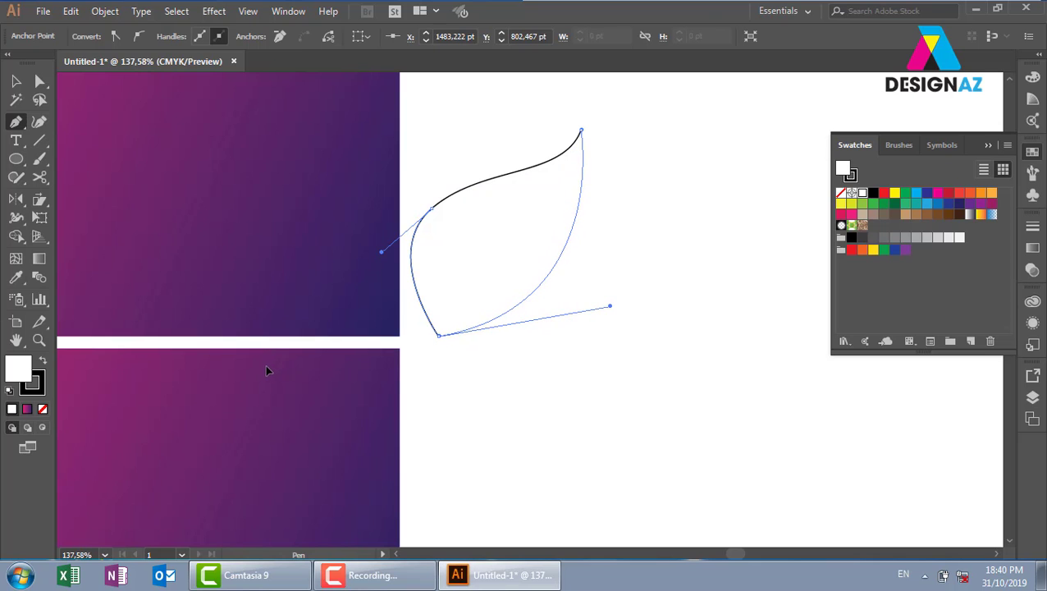
click(18, 81)
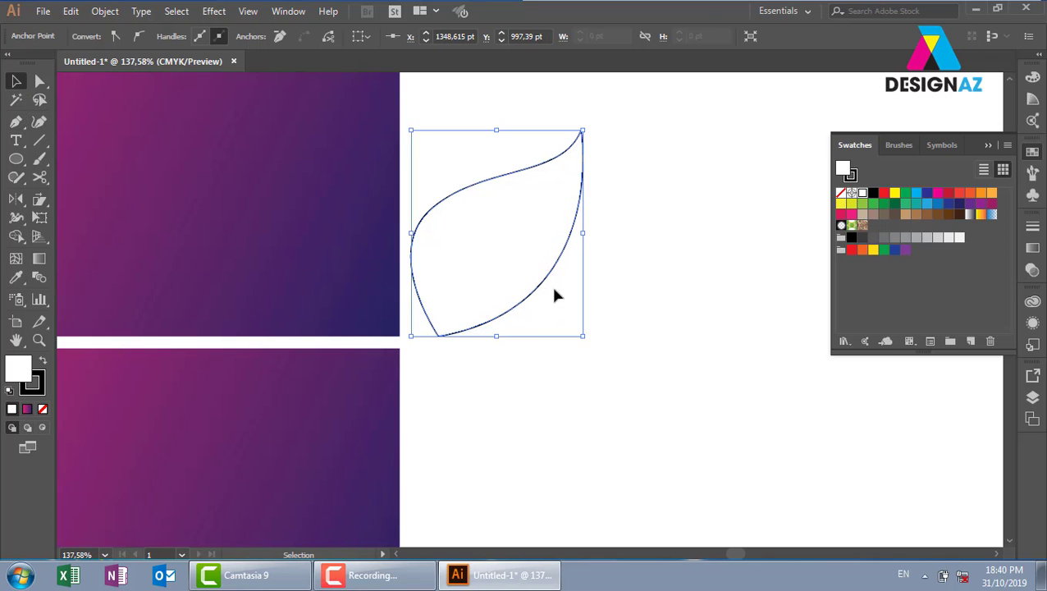
scroll(698, 291, left, 5)
drag(701, 297, 177, 304)
mouse_move(246, 299)
mouse_down()
mouse_move(510, 295)
mouse_move(583, 369)
mouse_up()
click(461, 312)
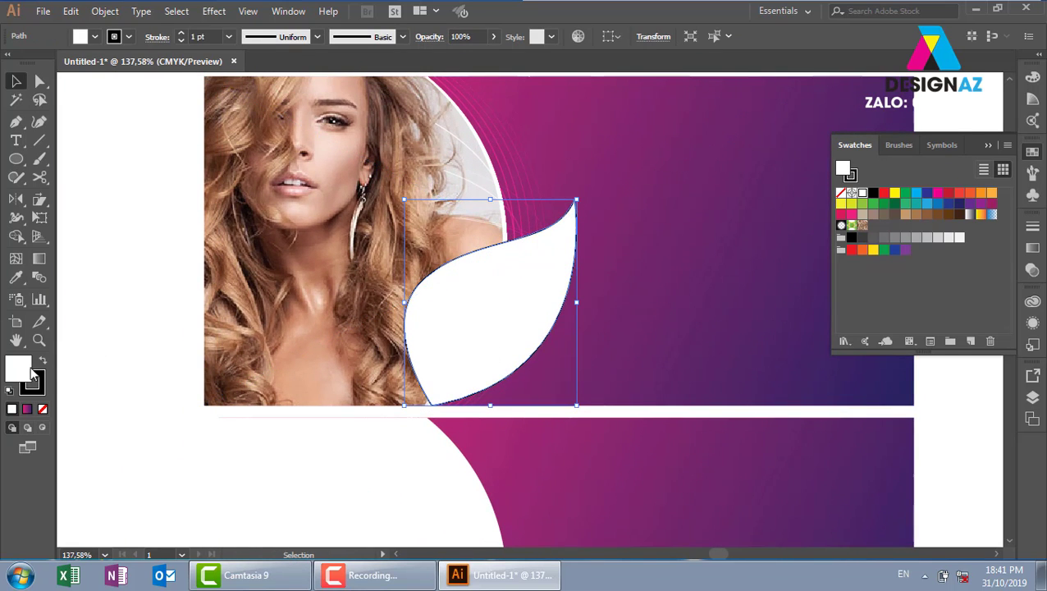
Drag the leaf's top and left anchor handles and inner edge to refine its curves
click(42, 408)
click(136, 307)
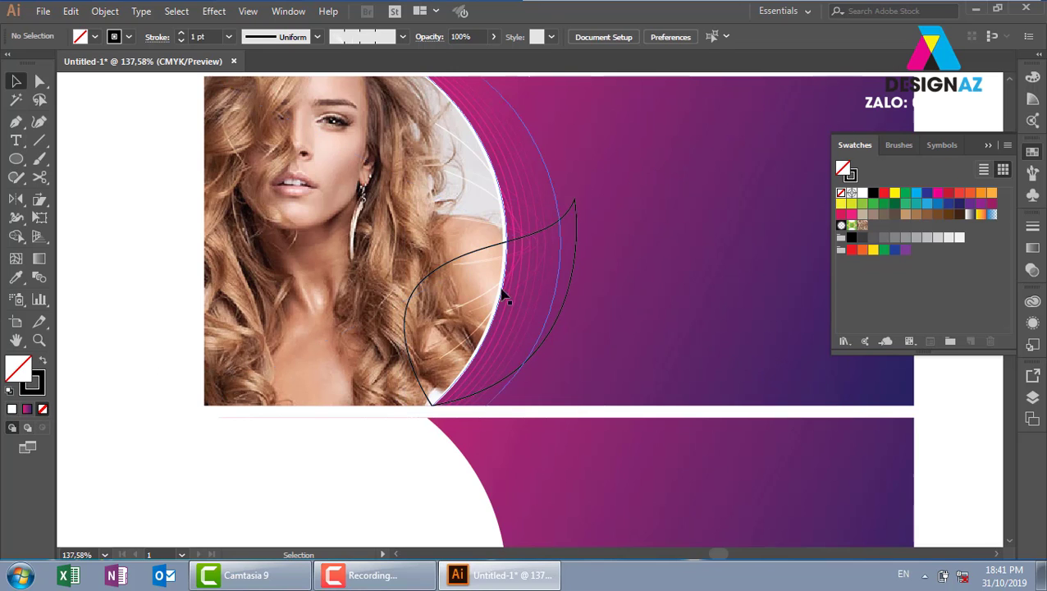
click(576, 241)
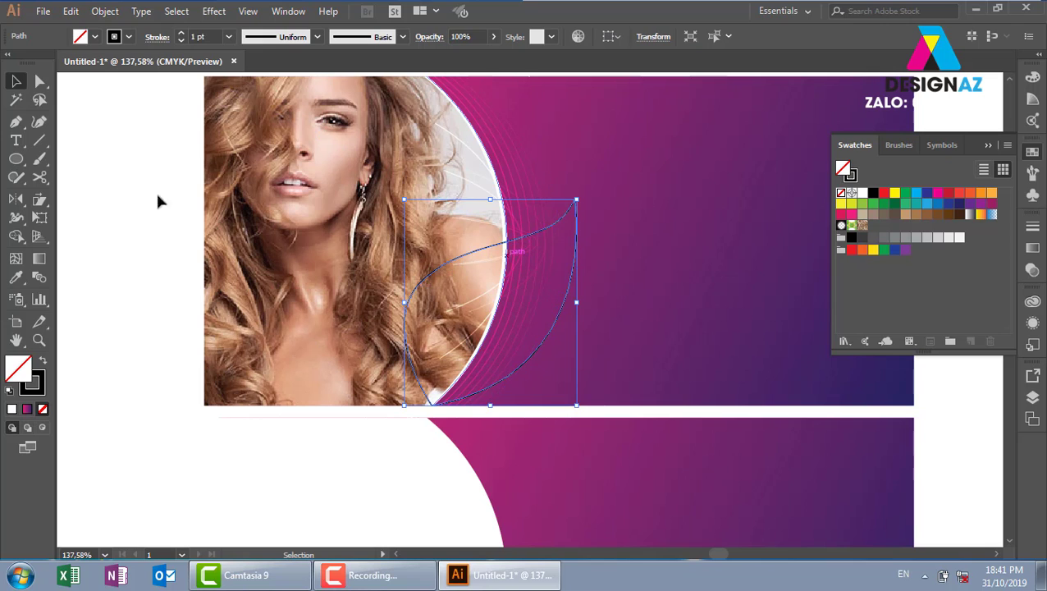
click(39, 80)
click(574, 200)
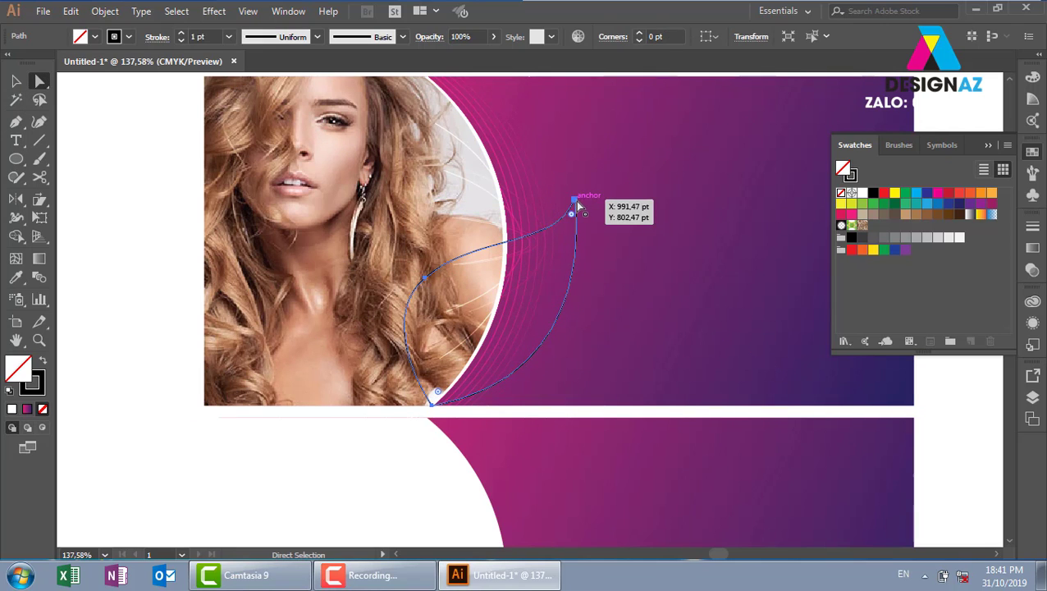
drag(604, 376, 605, 401)
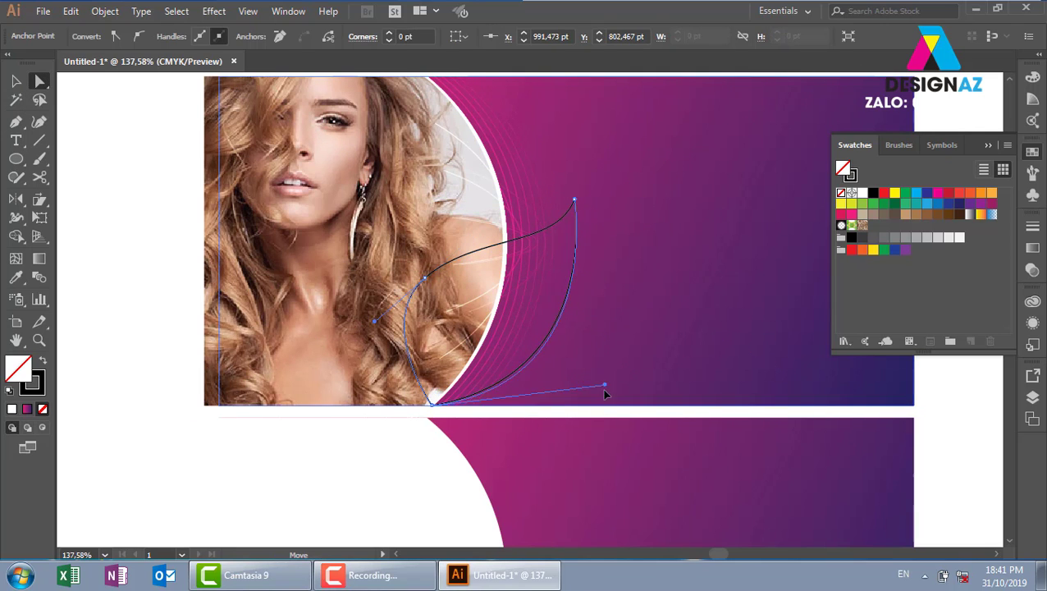
click(426, 277)
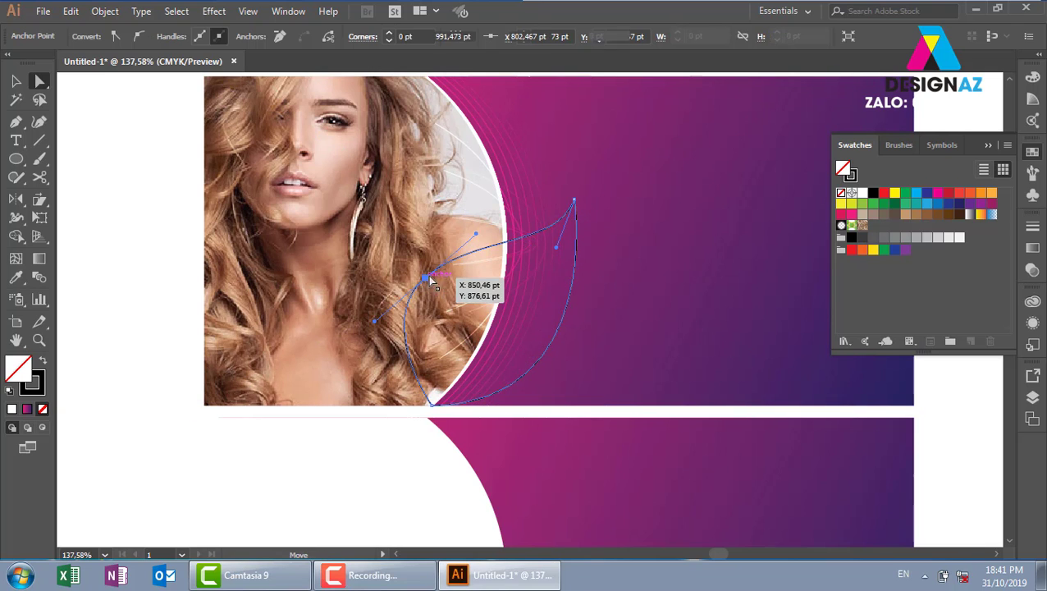
drag(473, 234, 476, 234)
click(561, 257)
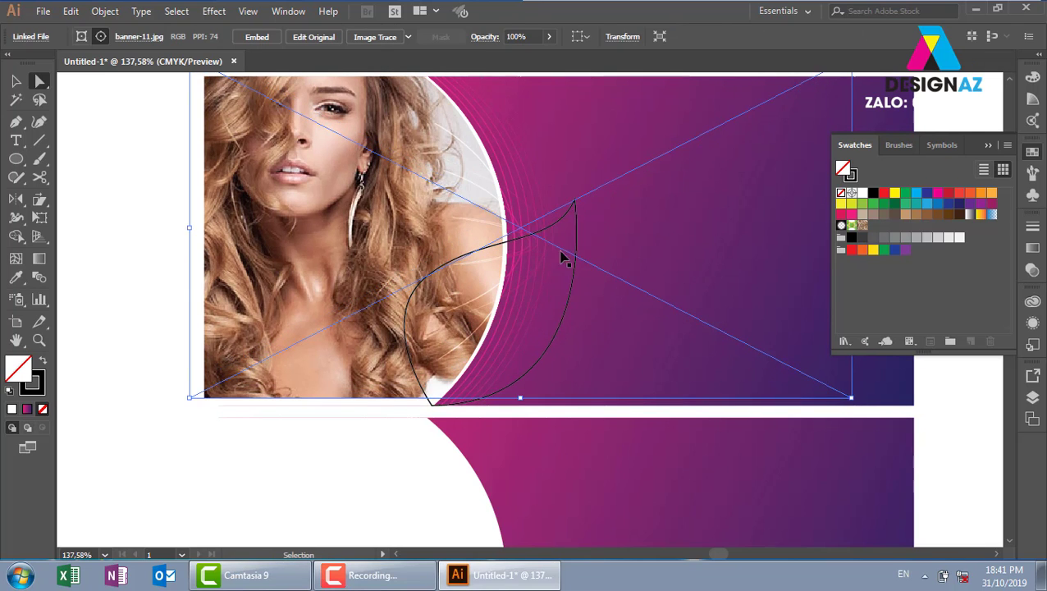
click(573, 217)
drag(559, 258, 472, 228)
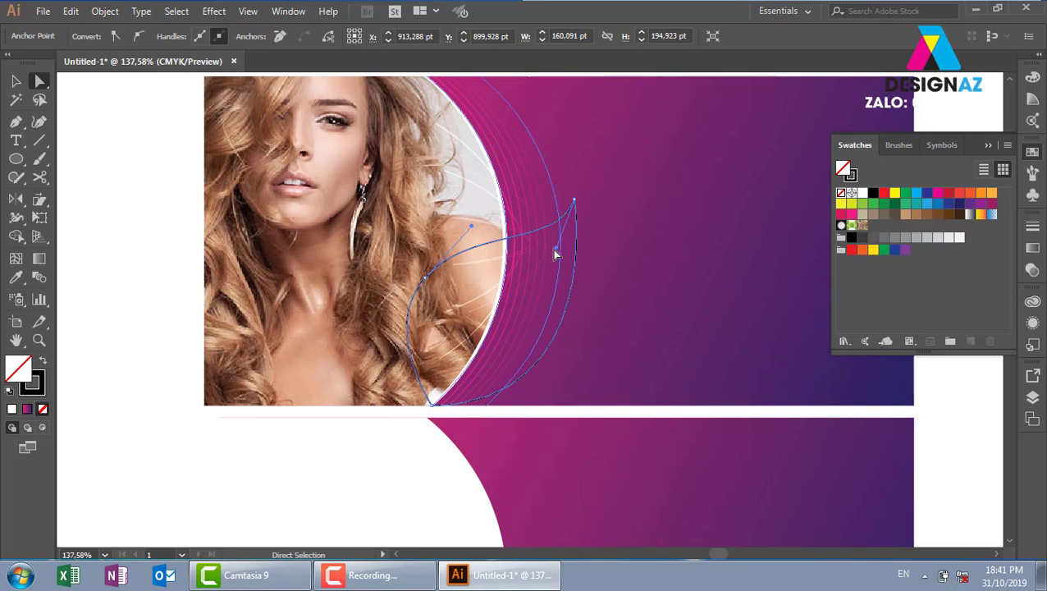
Give the leaf a white stroke with the fill set to None
click(15, 81)
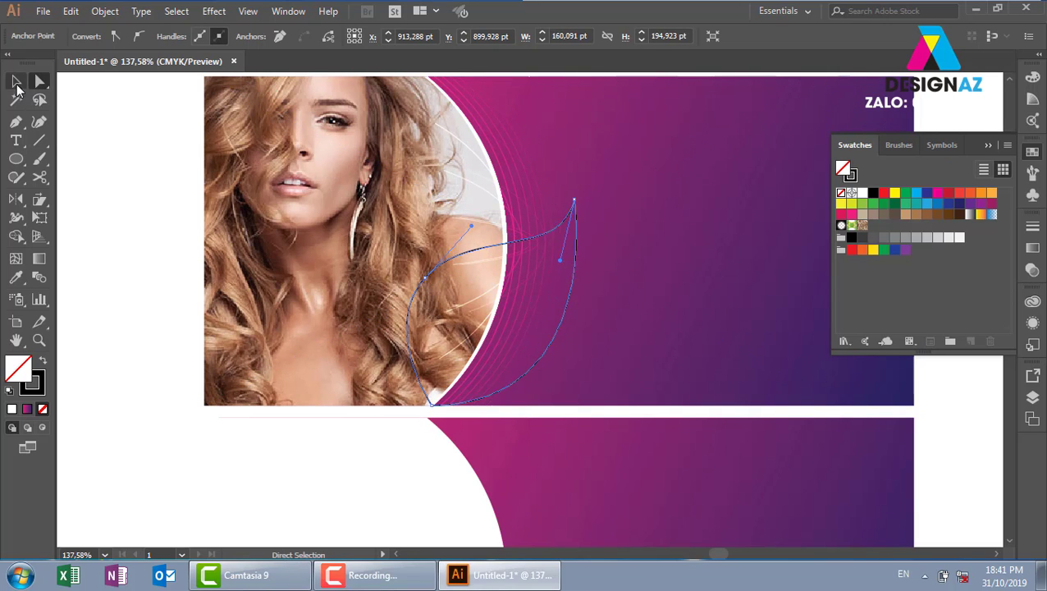
click(861, 197)
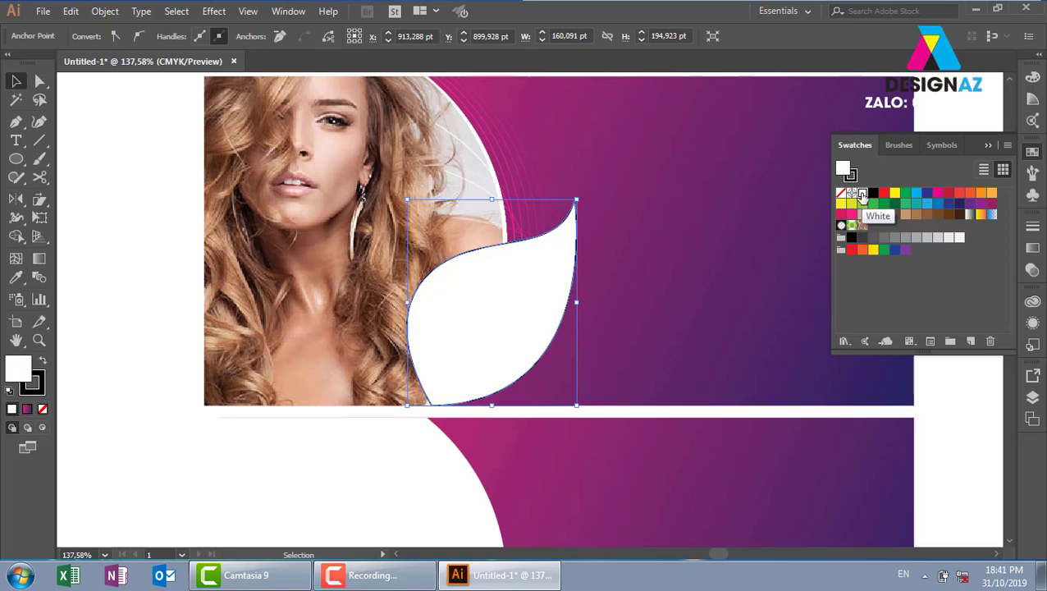
key(shift+x)
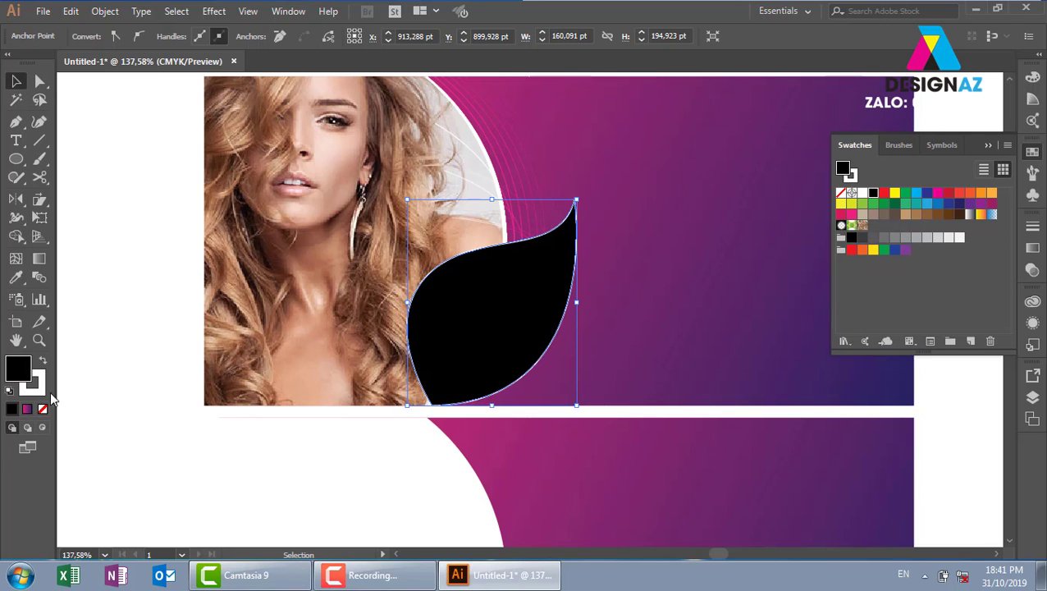
click(42, 409)
Cut the leaf outline at its bottom and top points with the Scissors tool
click(171, 327)
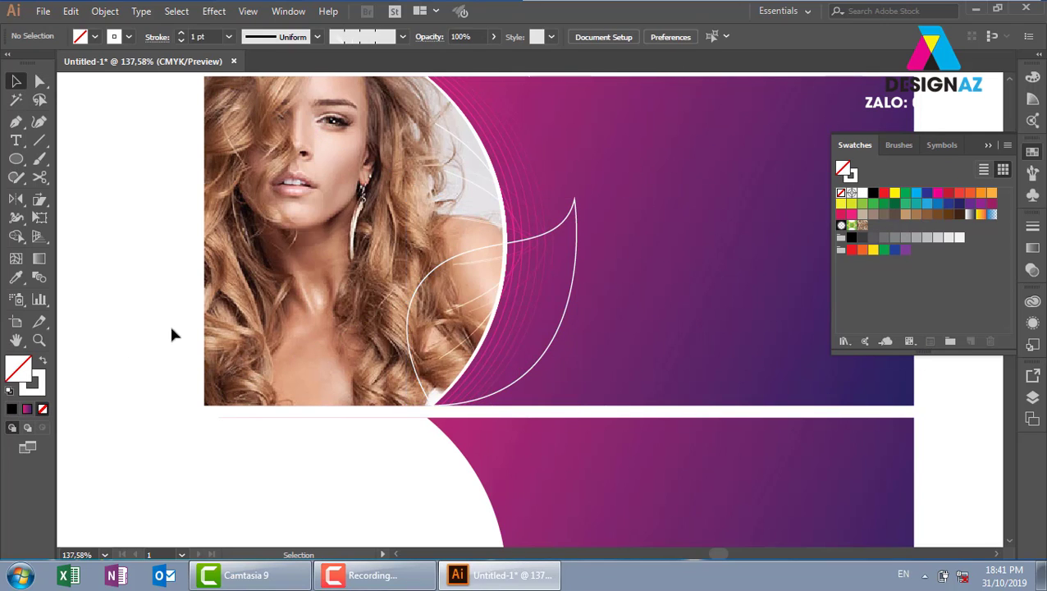
drag(616, 233, 548, 230)
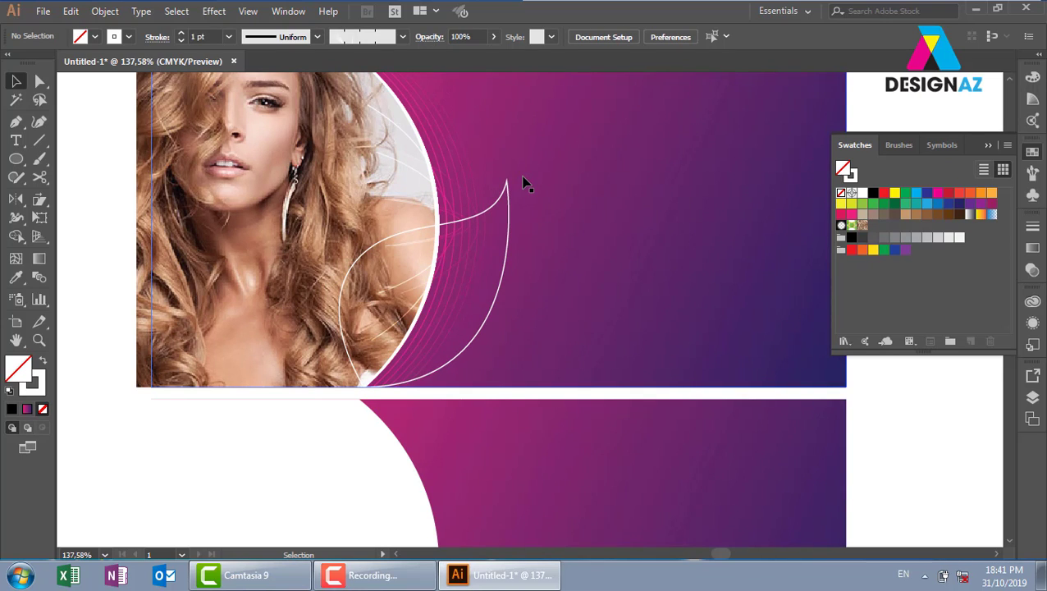
click(493, 206)
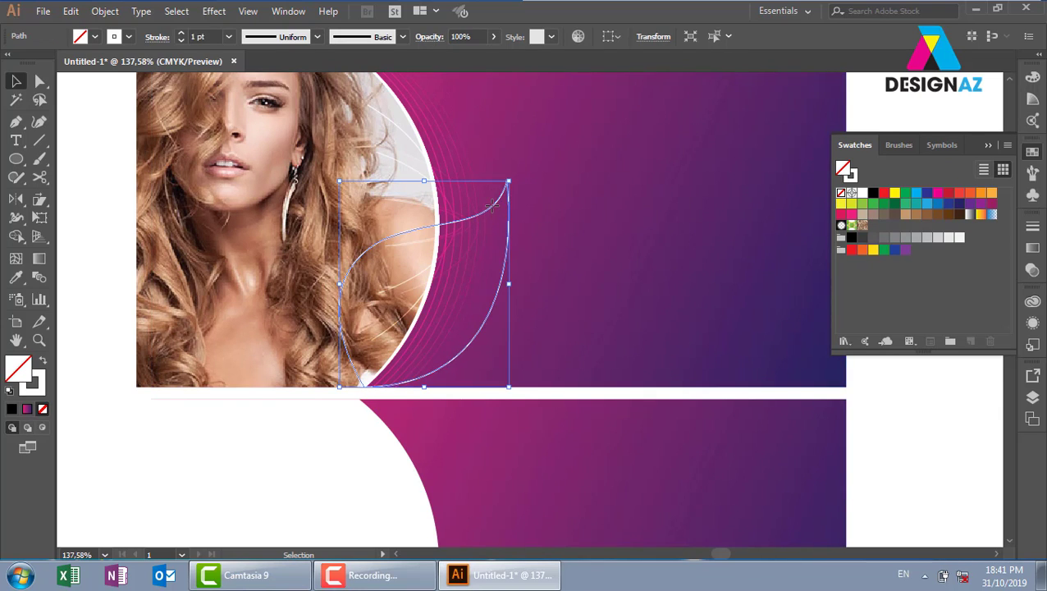
key(c)
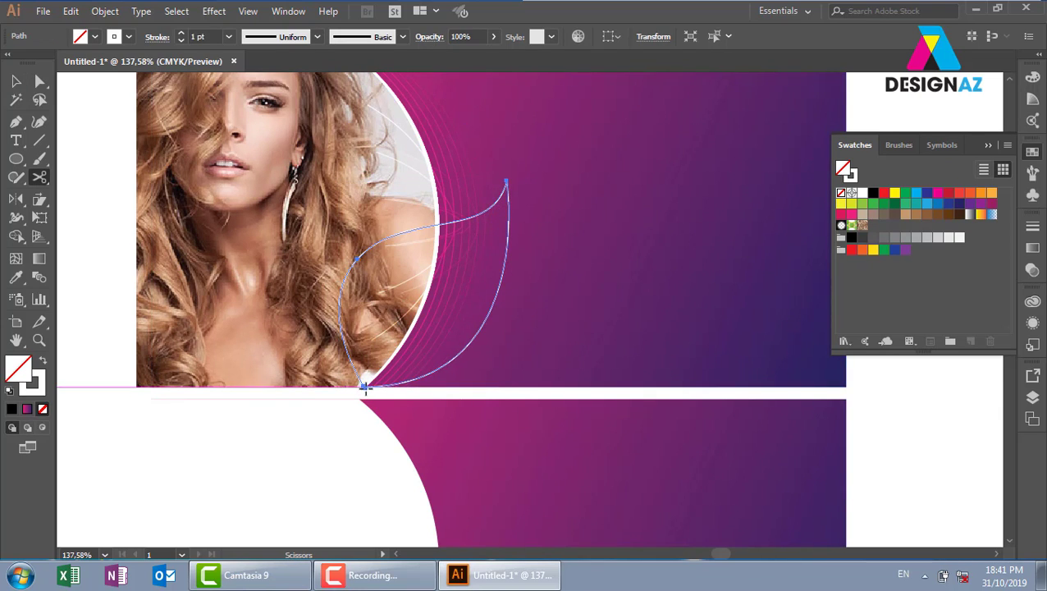
click(364, 386)
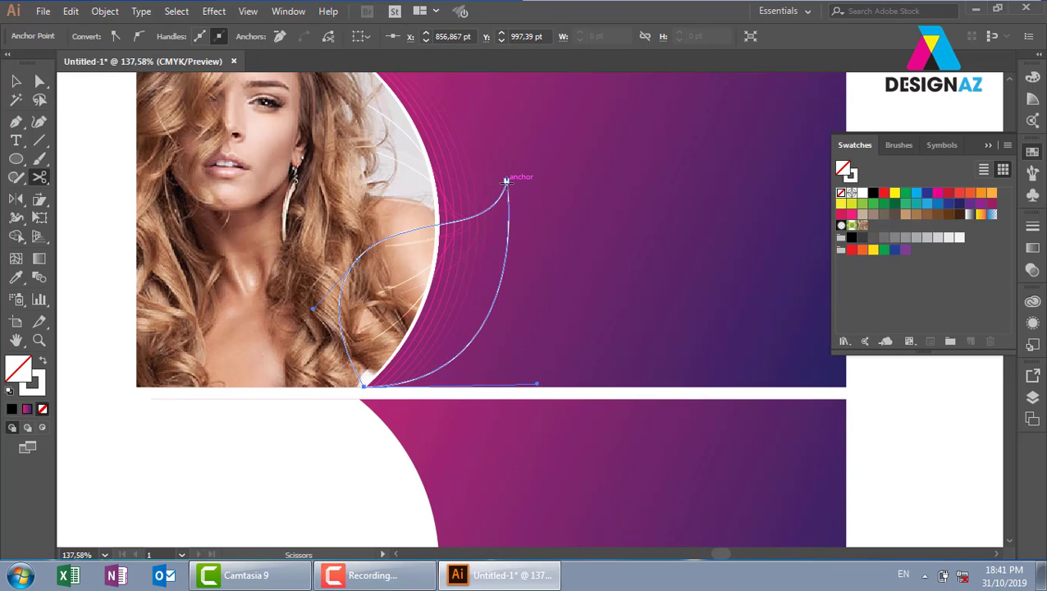
click(507, 180)
Move the left curve so its ends meet the right curve, then blend both with Ctrl+Alt+B
click(16, 82)
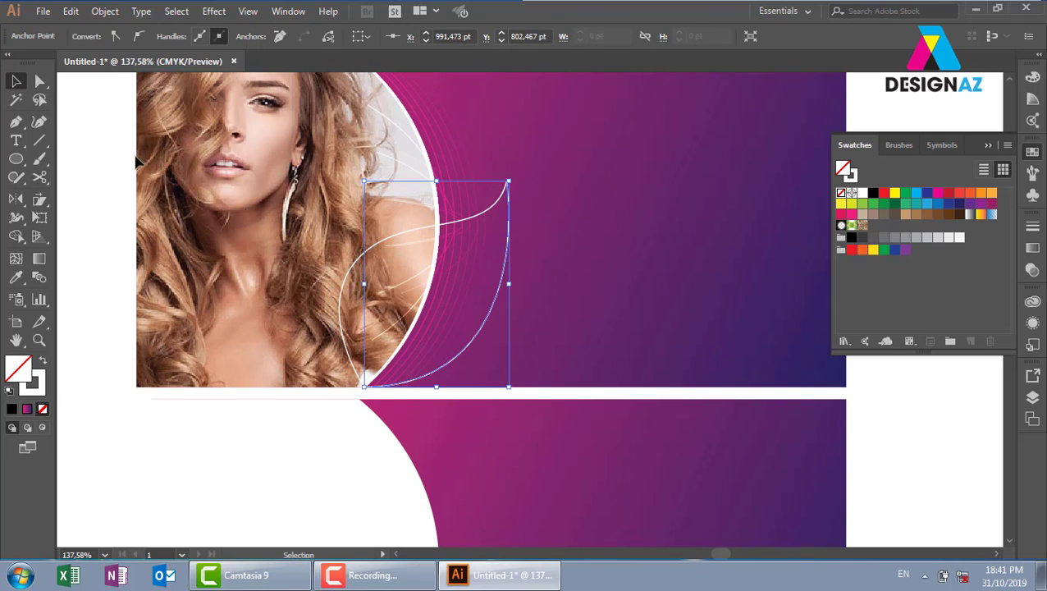
click(87, 118)
drag(374, 252, 312, 228)
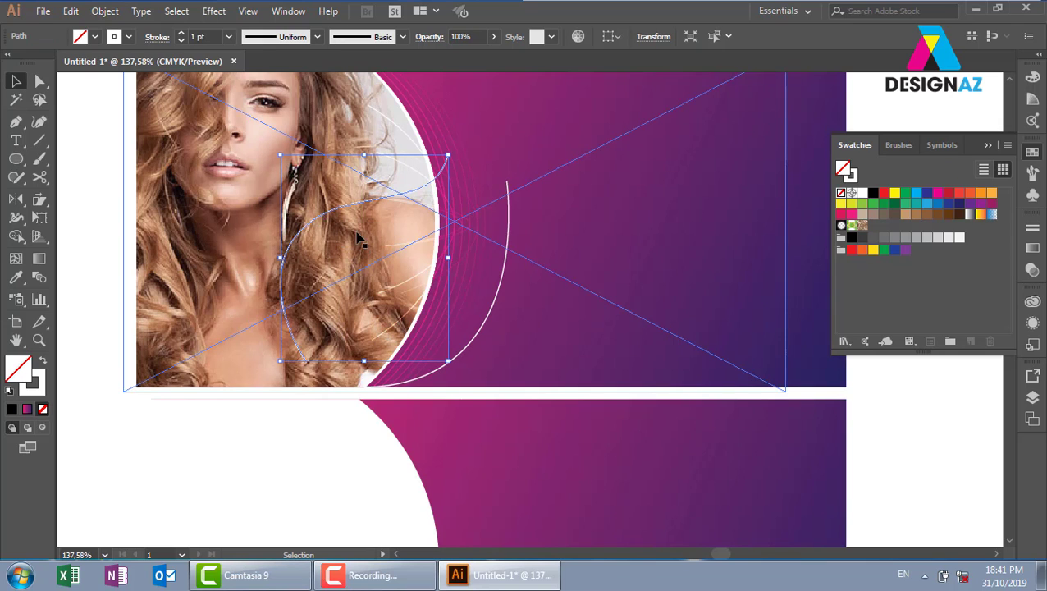
drag(448, 253, 507, 279)
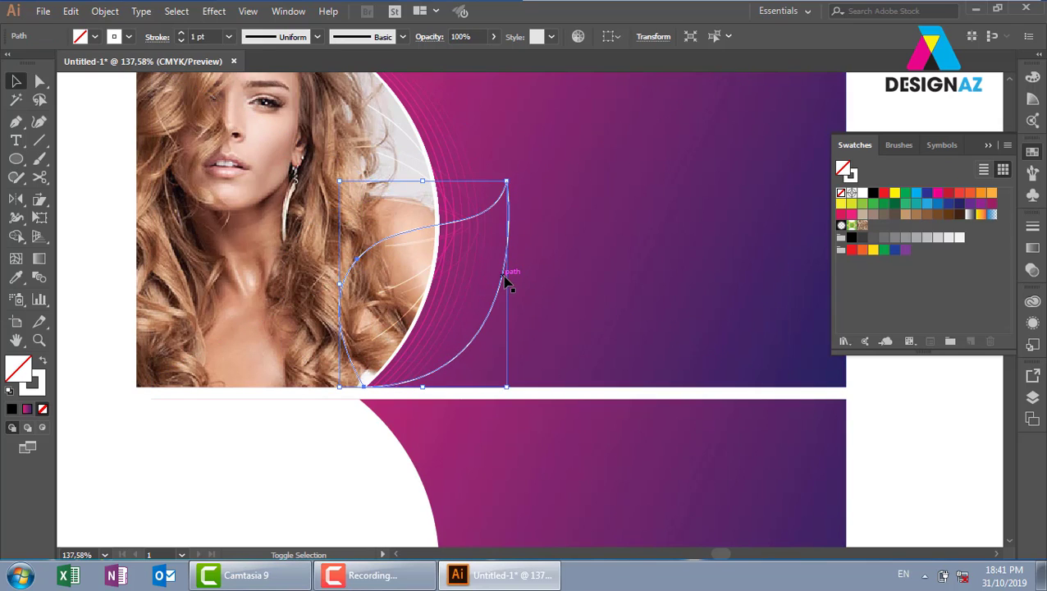
shift+click(487, 316)
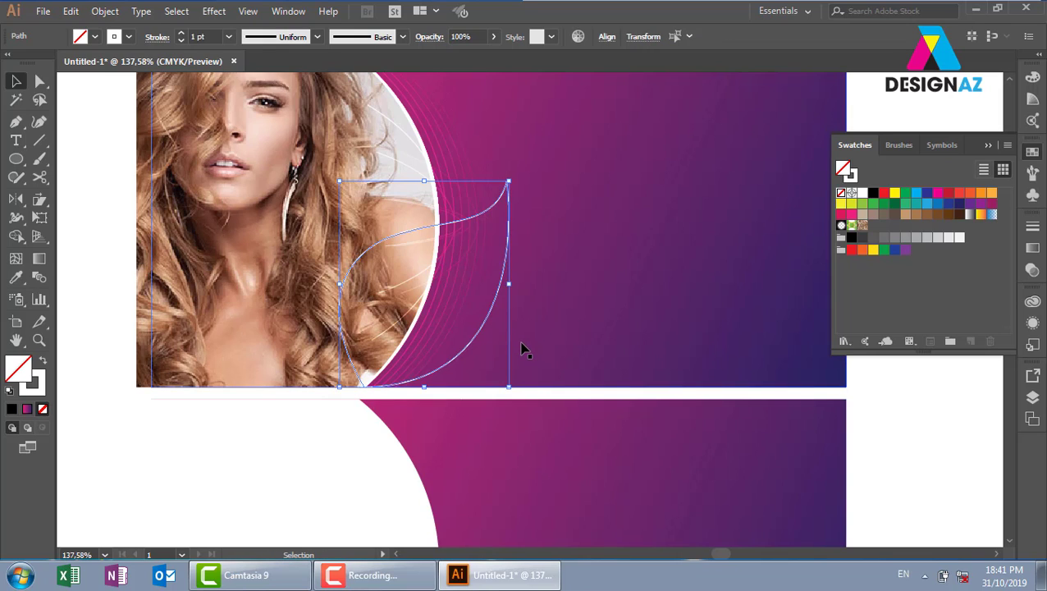
key(ctrl+alt+b)
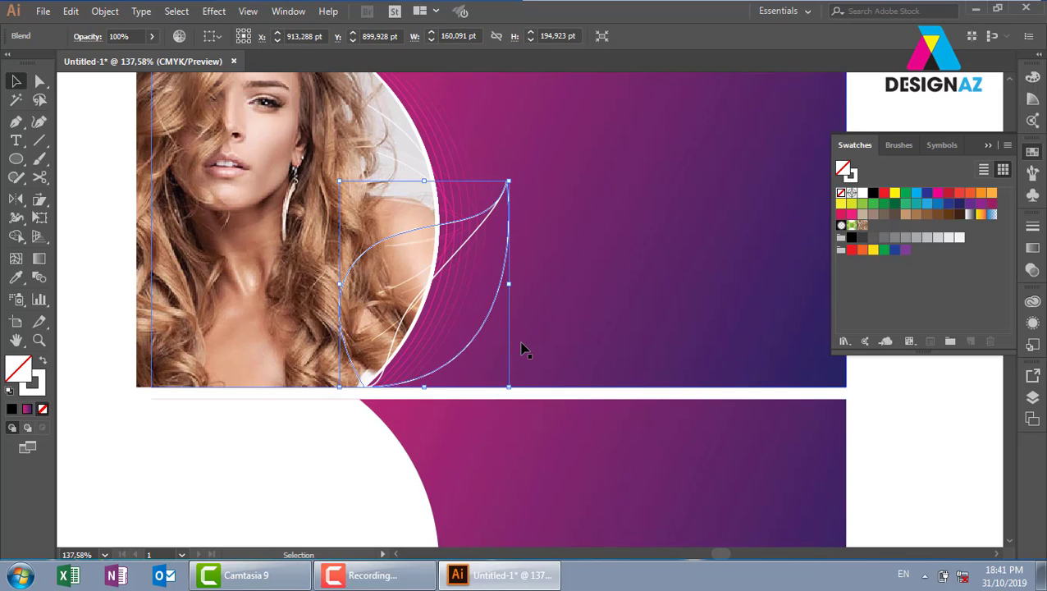
Set the blend spacing to Specified Steps with 14 steps
double_click(39, 278)
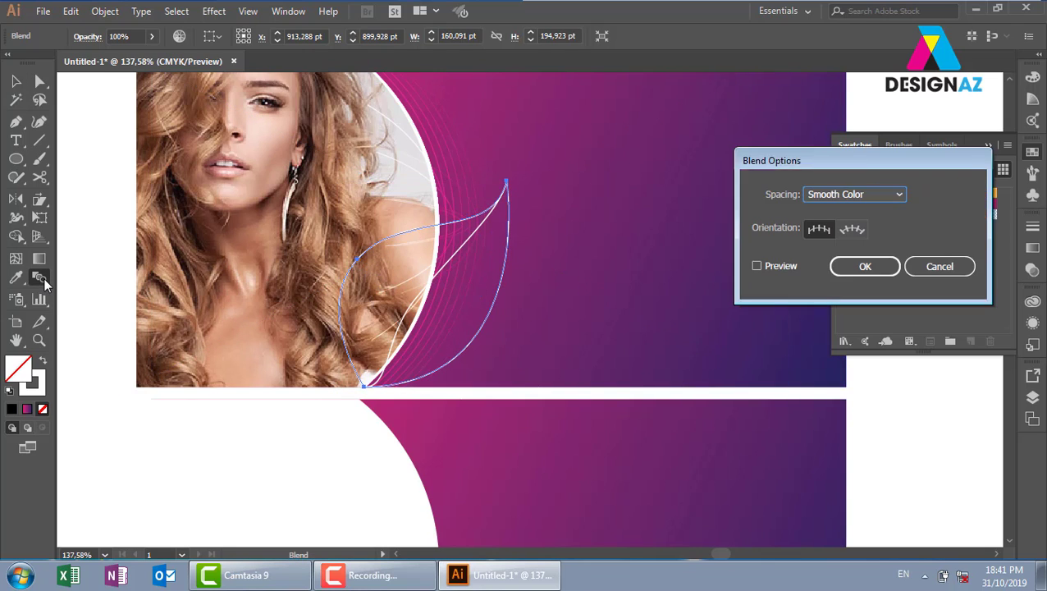
click(873, 195)
click(903, 220)
key(Up)
key(Up)
key(Up)
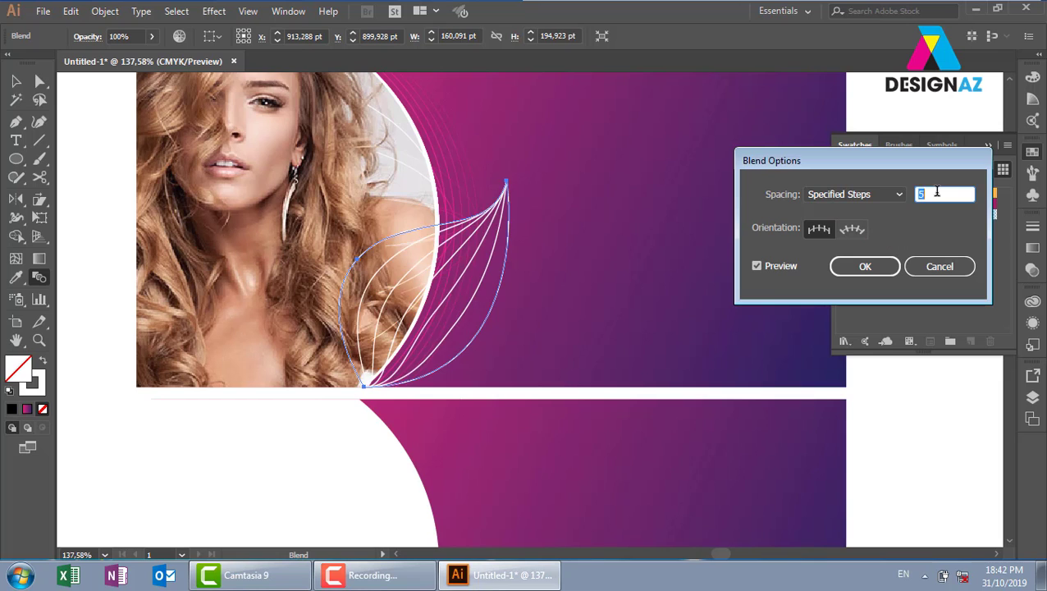
key(Up)
key(Up)
key(Up)
key(Up)
key(Up)
key(Up)
key(Up)
key(Up)
key(Up)
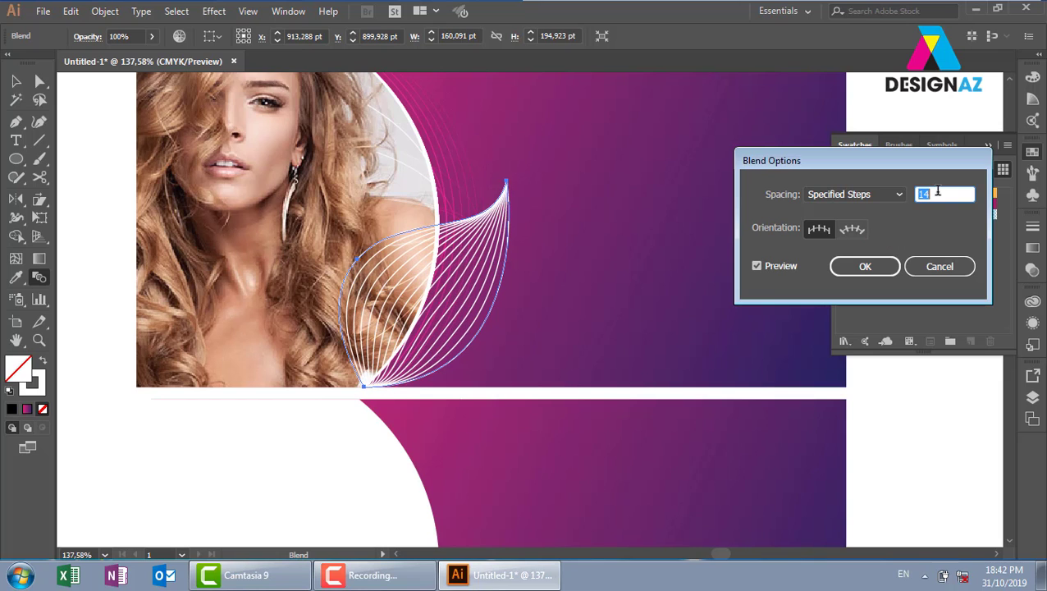
key(Up)
key(Up)
click(866, 267)
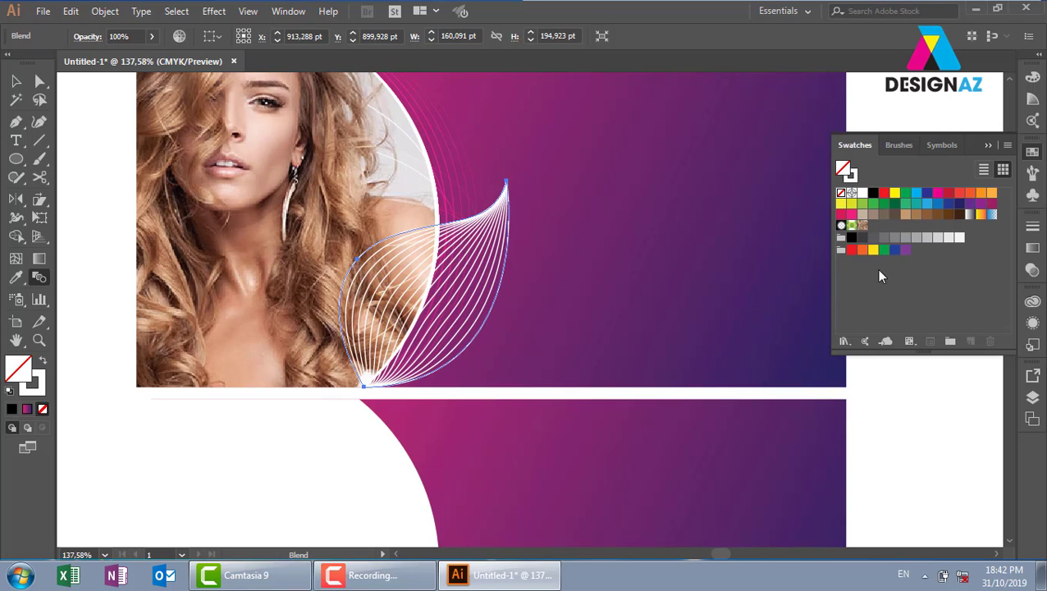
Reselect the line blend and open the Transparency panel's blending mode list
click(14, 82)
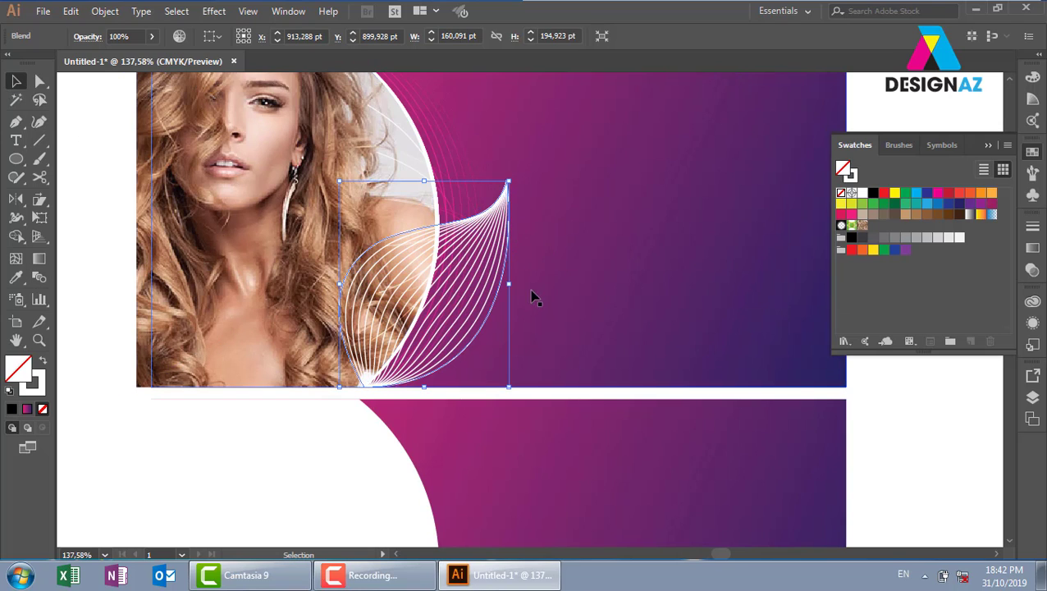
click(888, 425)
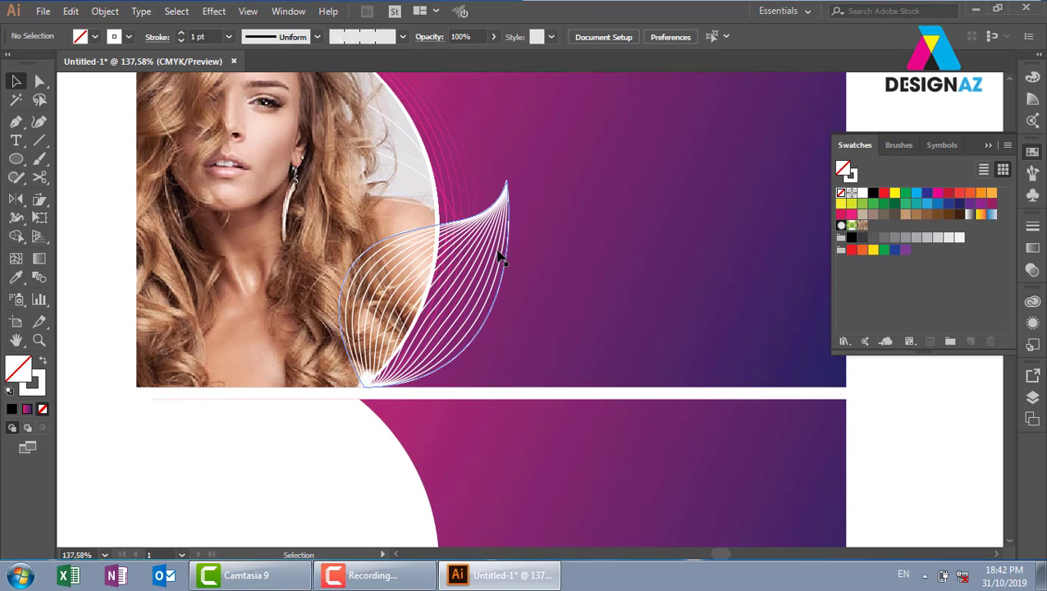
click(497, 235)
click(1032, 271)
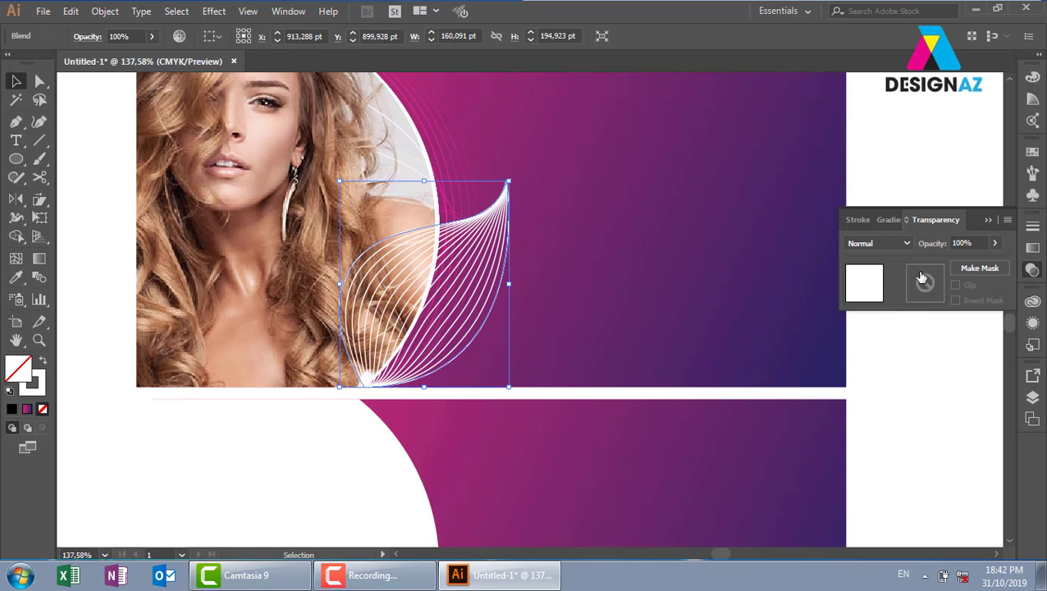
click(878, 243)
Set the line blend to Overlay so its lines turn pink
click(888, 390)
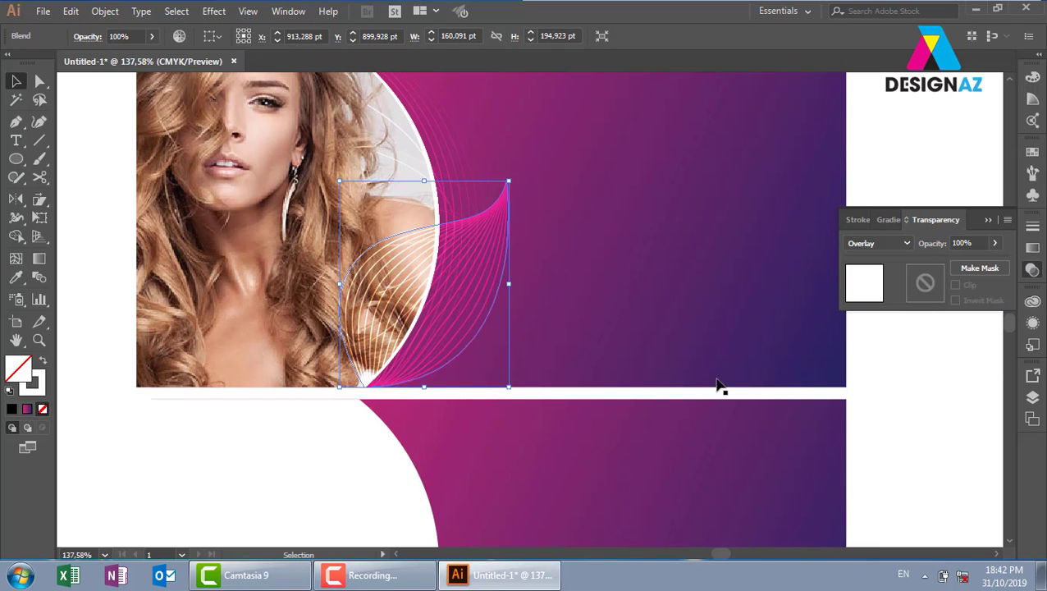
click(926, 420)
drag(528, 338, 555, 394)
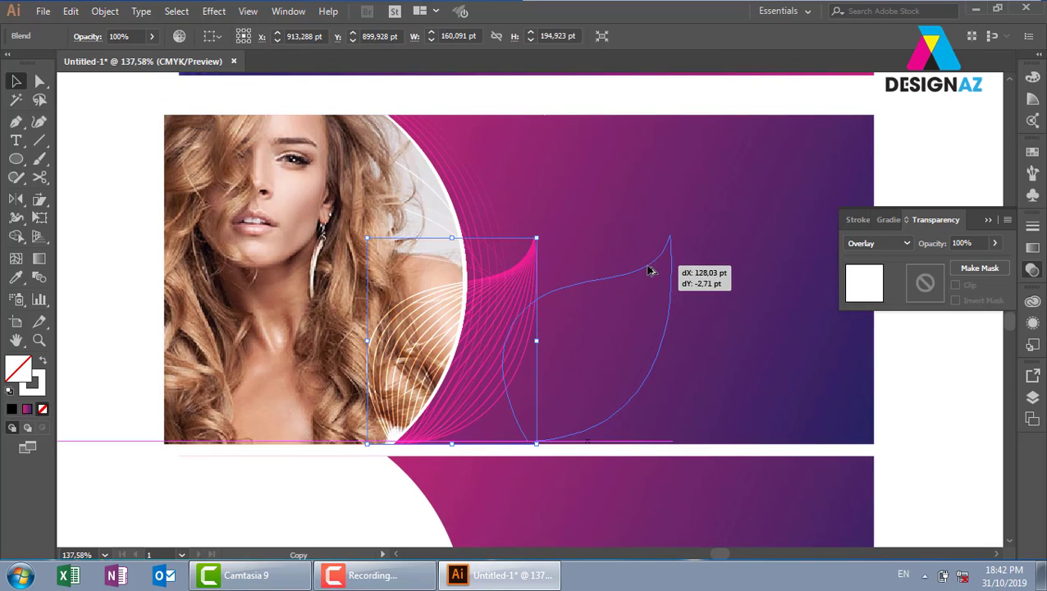
Duplicate the blend, rotate the copy and fan it out from the first blend
alt+drag(528, 269, 665, 264)
drag(676, 226, 694, 311)
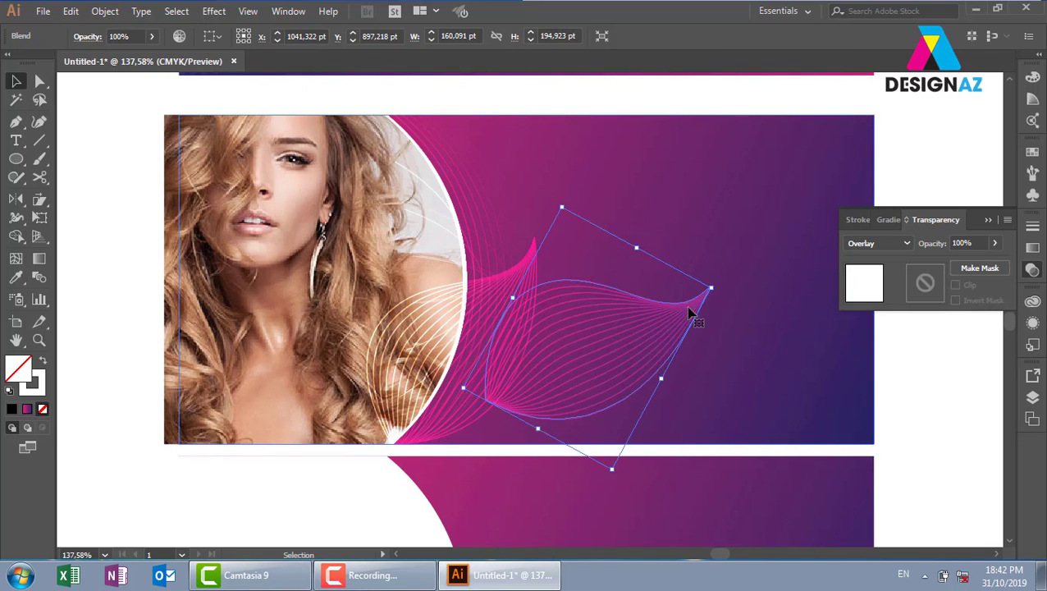
drag(633, 302, 537, 342)
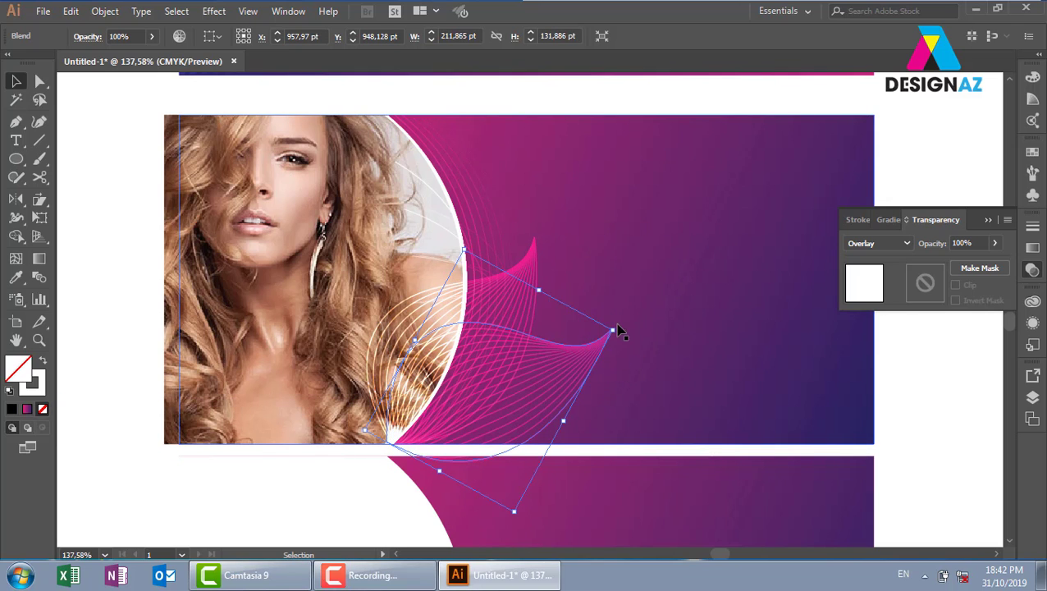
mouse_move(619, 330)
mouse_down()
mouse_move(588, 378)
mouse_move(607, 400)
mouse_up()
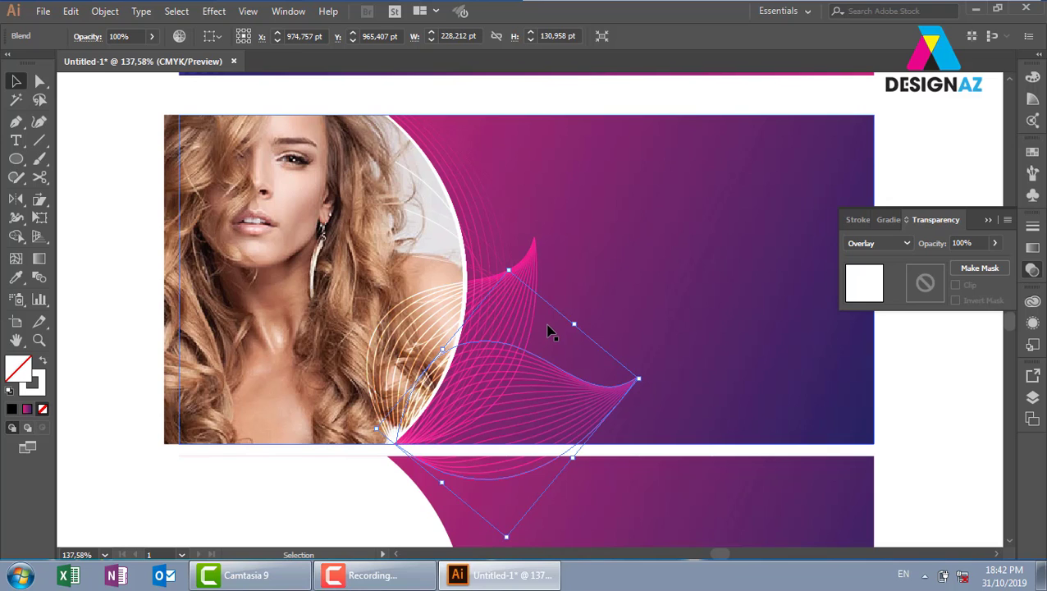
scroll(548, 331, left, 3)
click(402, 300)
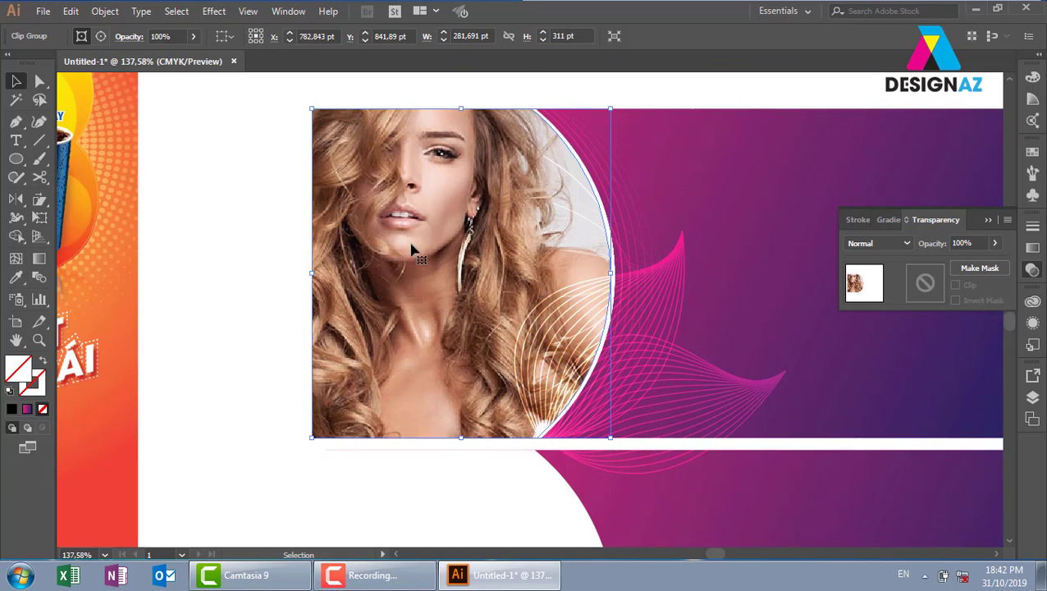
Place the brunette portrait image over the banner's left area
click(43, 11)
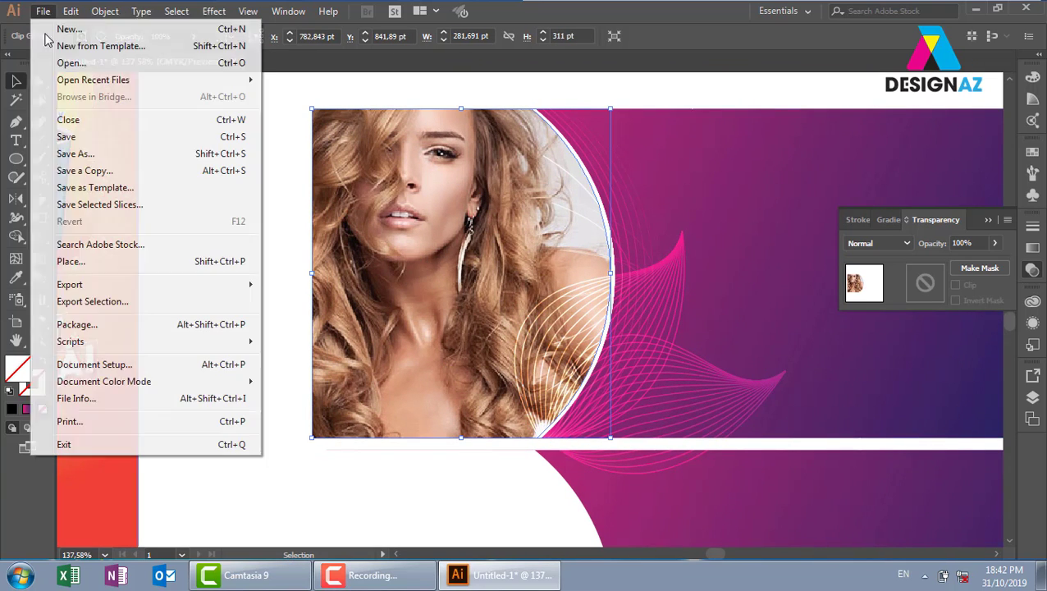
click(88, 265)
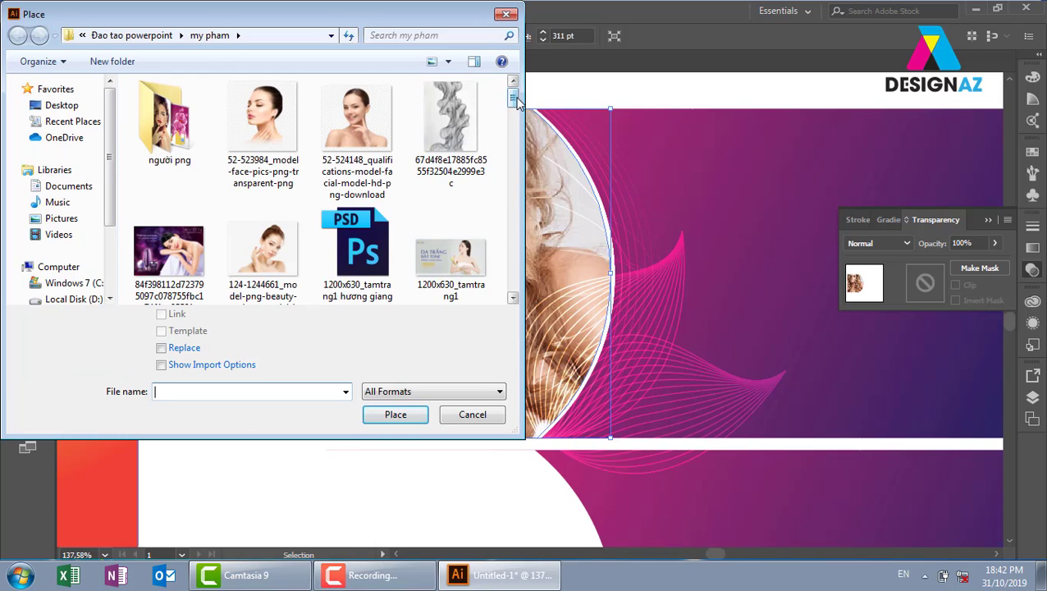
drag(516, 99, 509, 197)
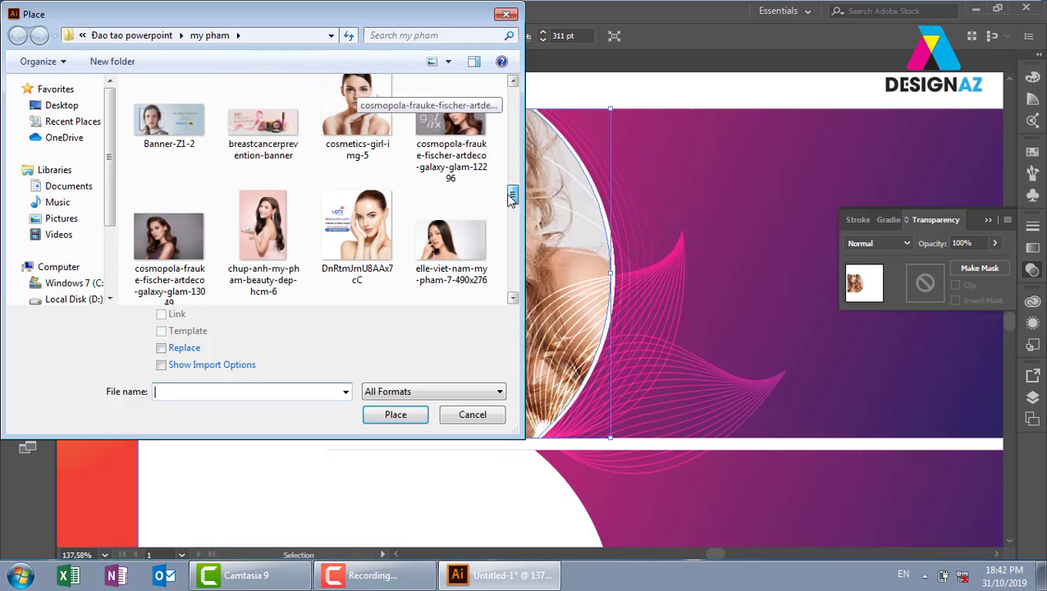
click(451, 135)
click(161, 250)
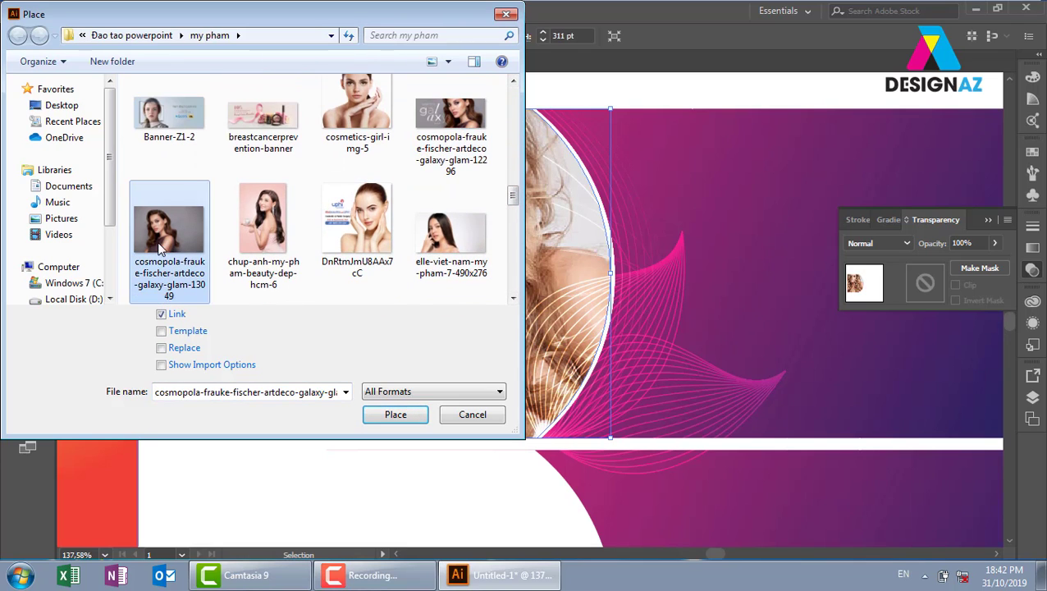
click(393, 415)
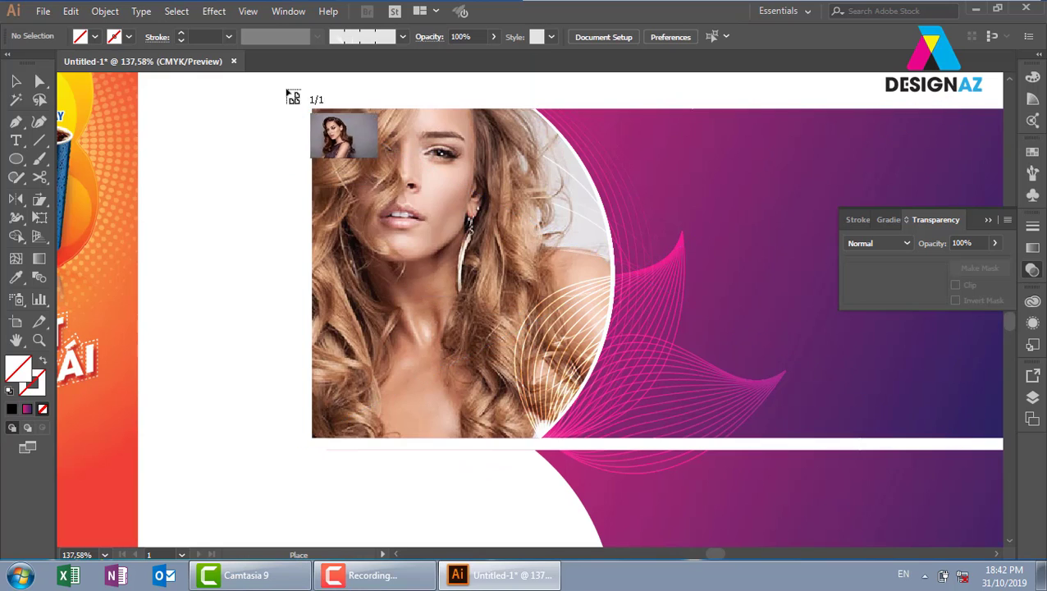
drag(288, 90, 631, 447)
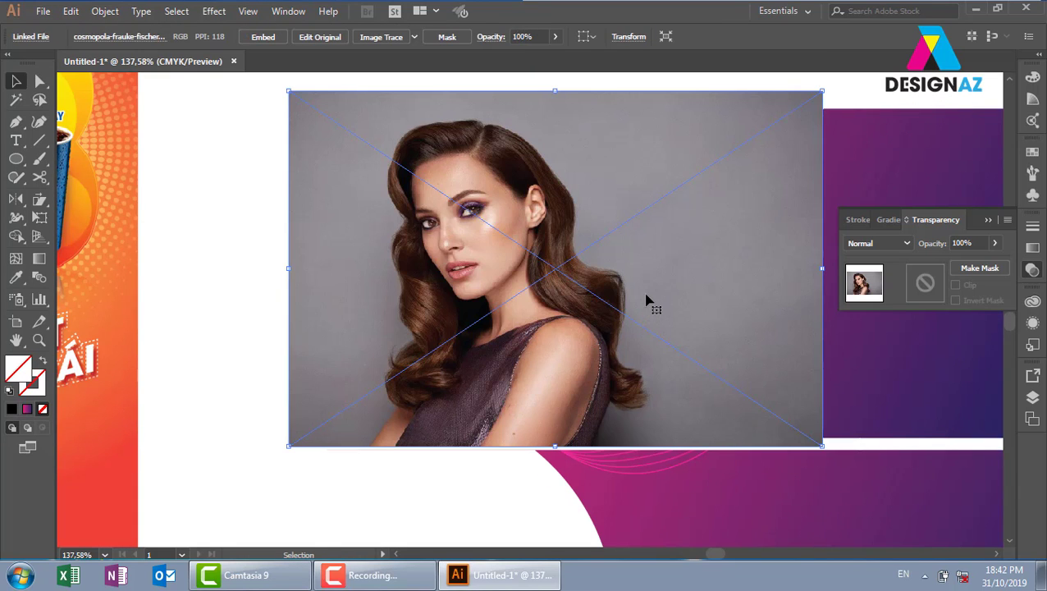
Swap the old photo inside the circular clip group for the portrait, resized to fit
key(ctrl+z)
double_click(467, 264)
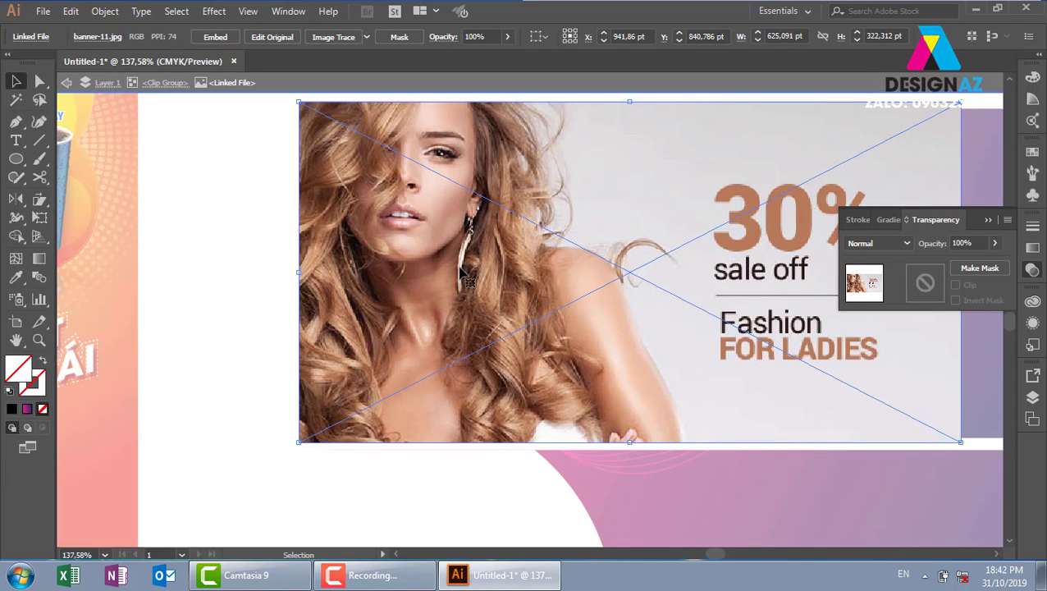
drag(462, 276, 400, 279)
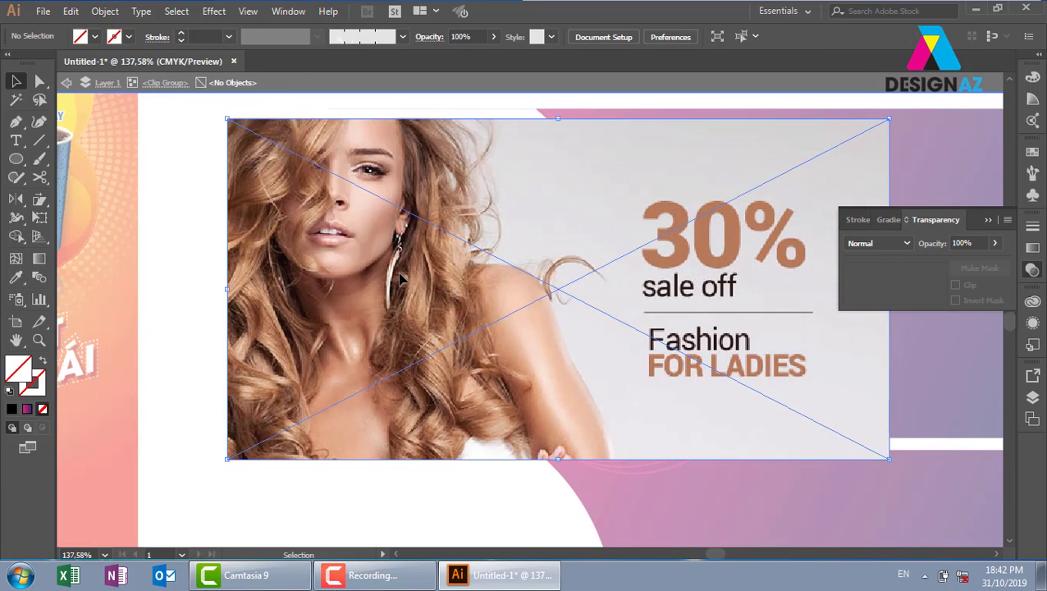
key(ctrl+v)
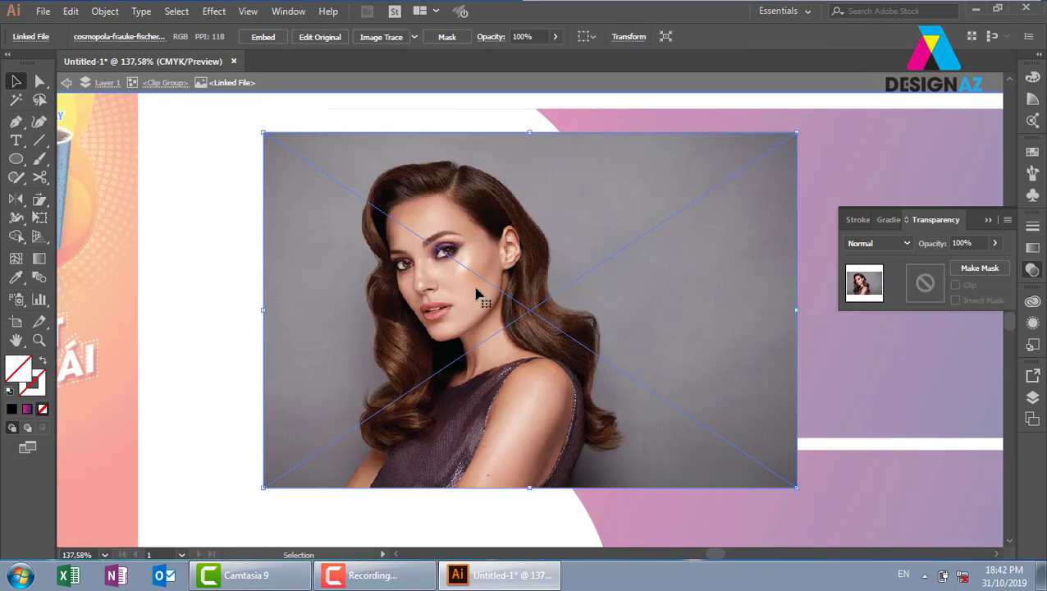
drag(466, 277, 444, 248)
drag(776, 461, 746, 440)
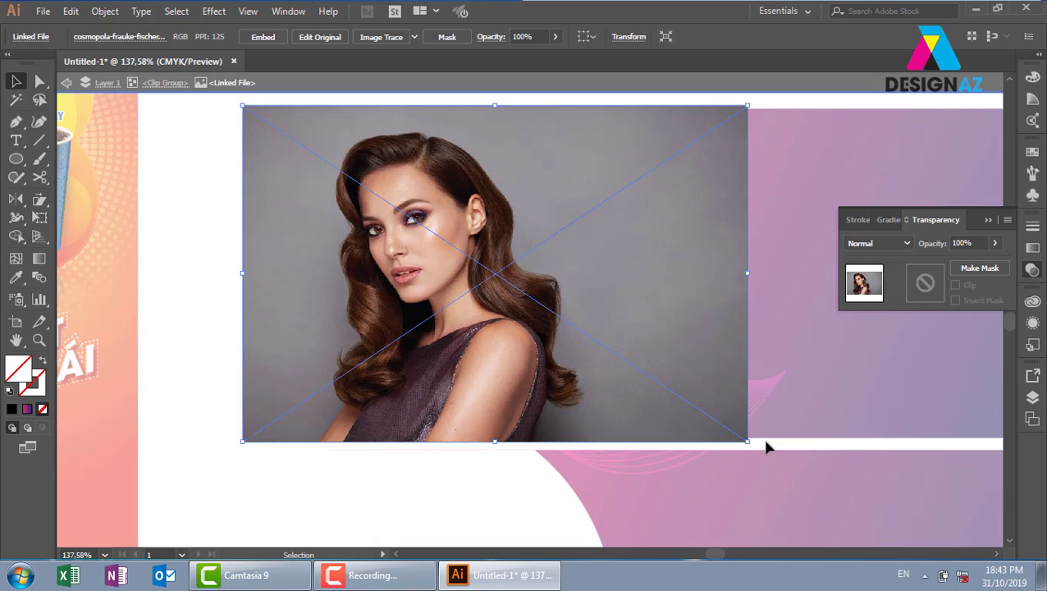
double_click(203, 256)
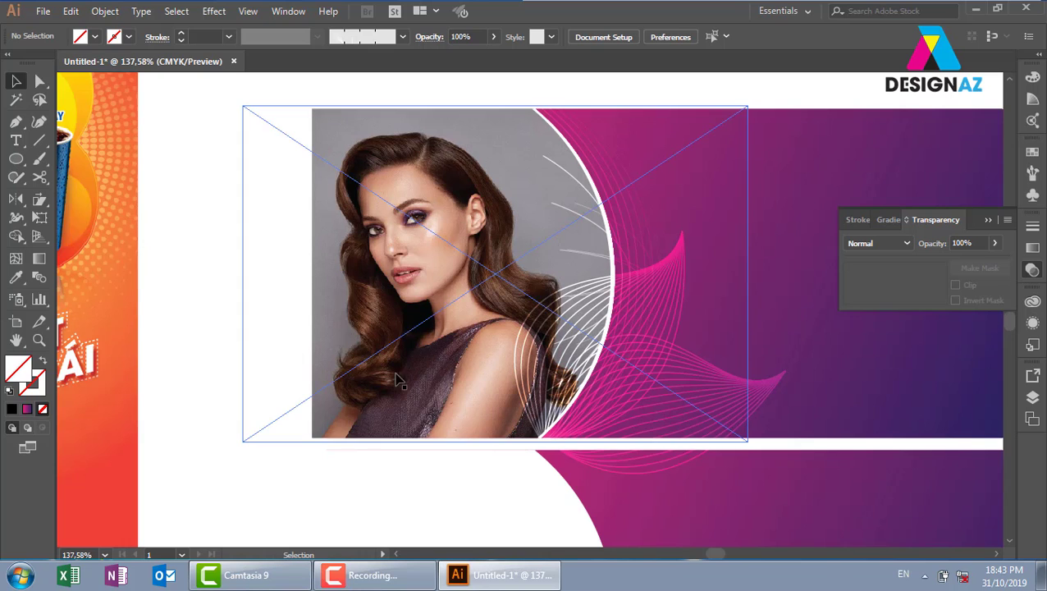
drag(650, 350, 451, 334)
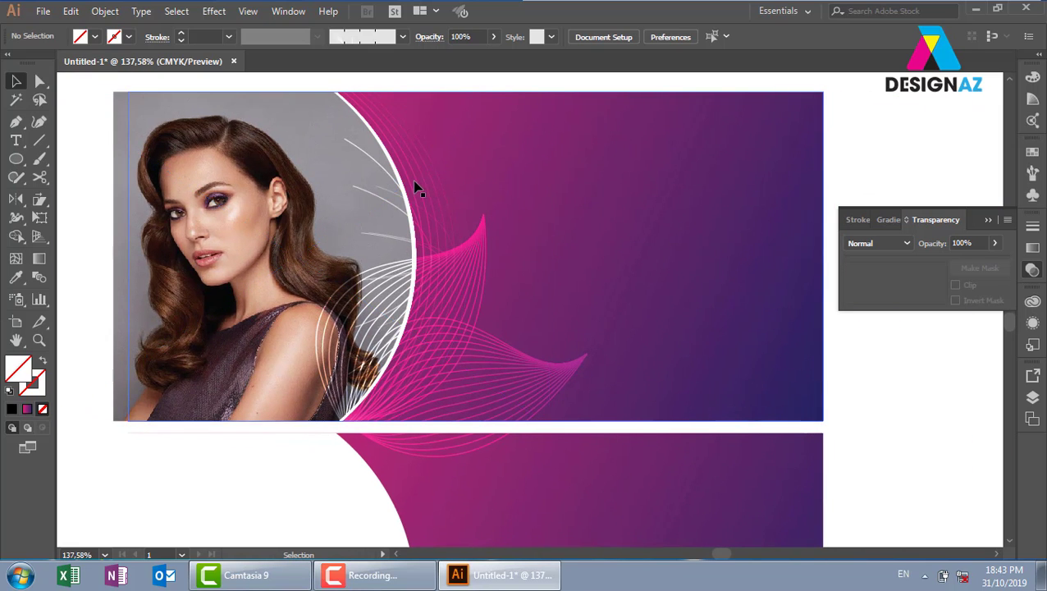
Shift the white arc-line blend further left, undoing an earlier stray move
drag(412, 186, 469, 174)
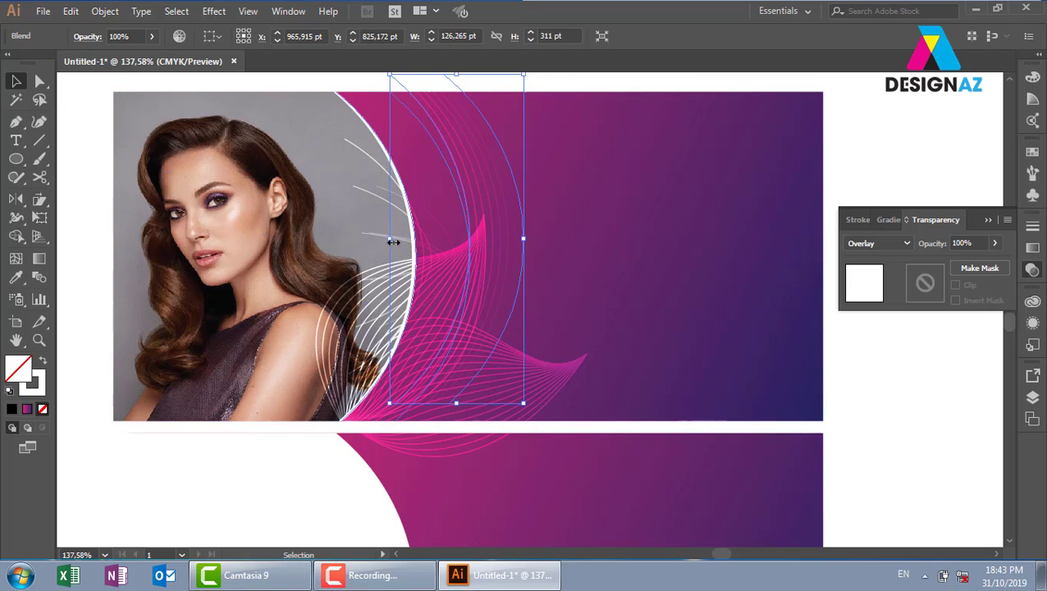
key(ctrl+z)
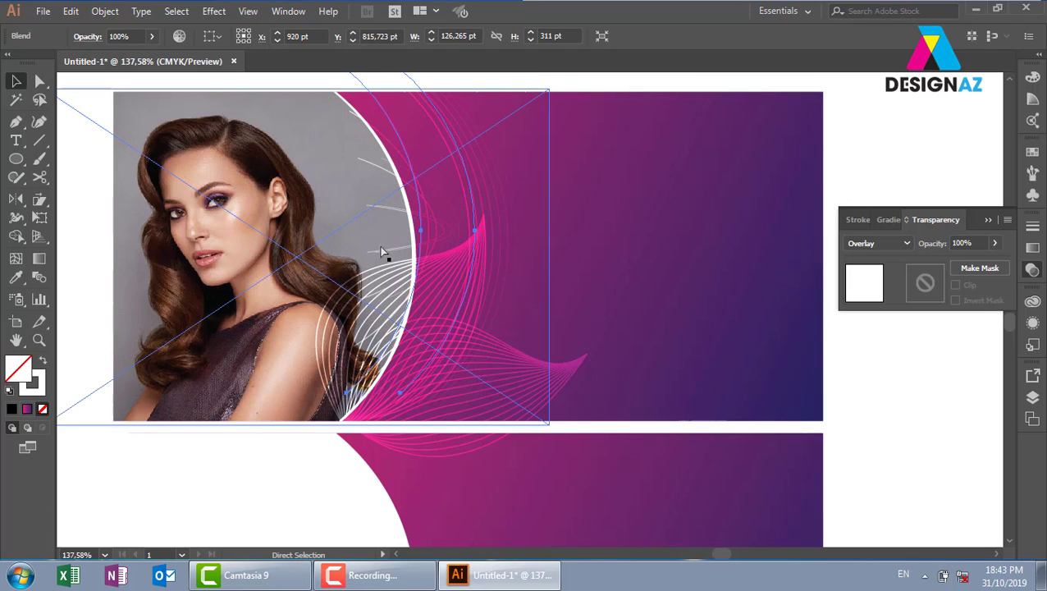
click(388, 257)
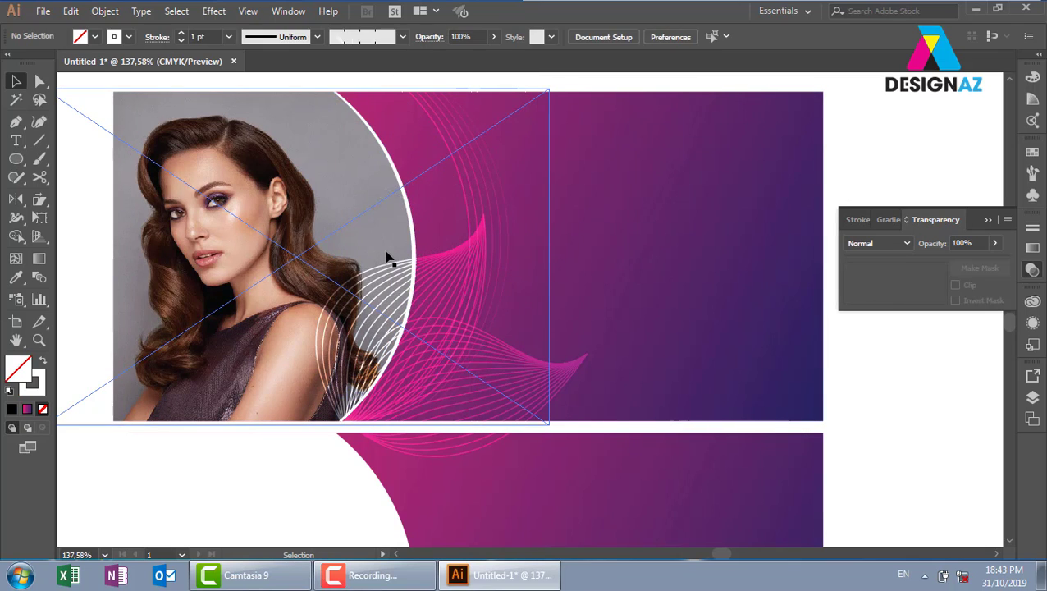
drag(461, 209, 411, 225)
click(898, 425)
drag(581, 410, 570, 414)
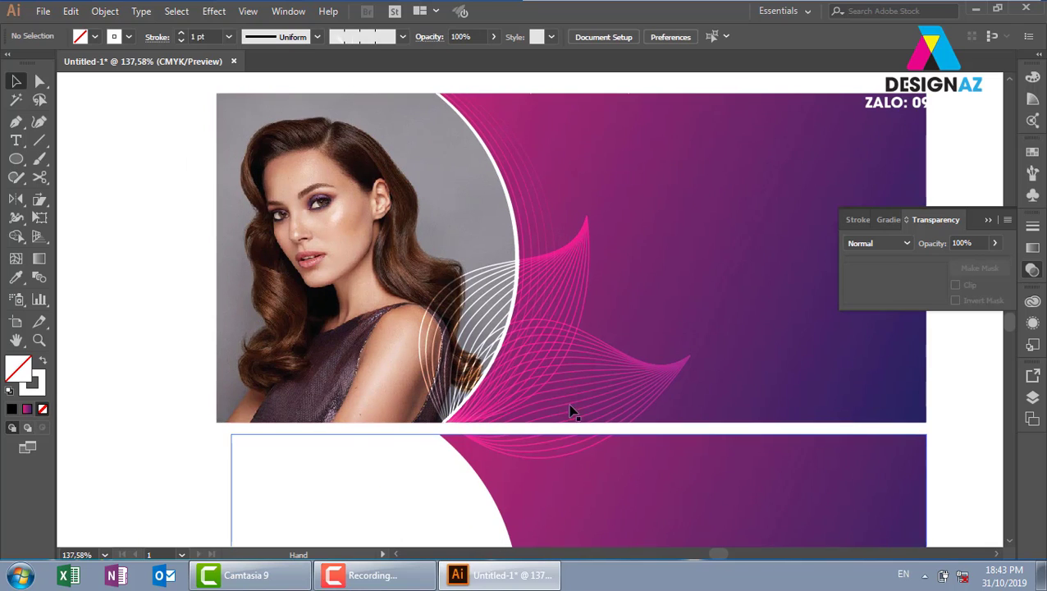
Rotate the white line blend so it fans across the model's shoulder
click(570, 283)
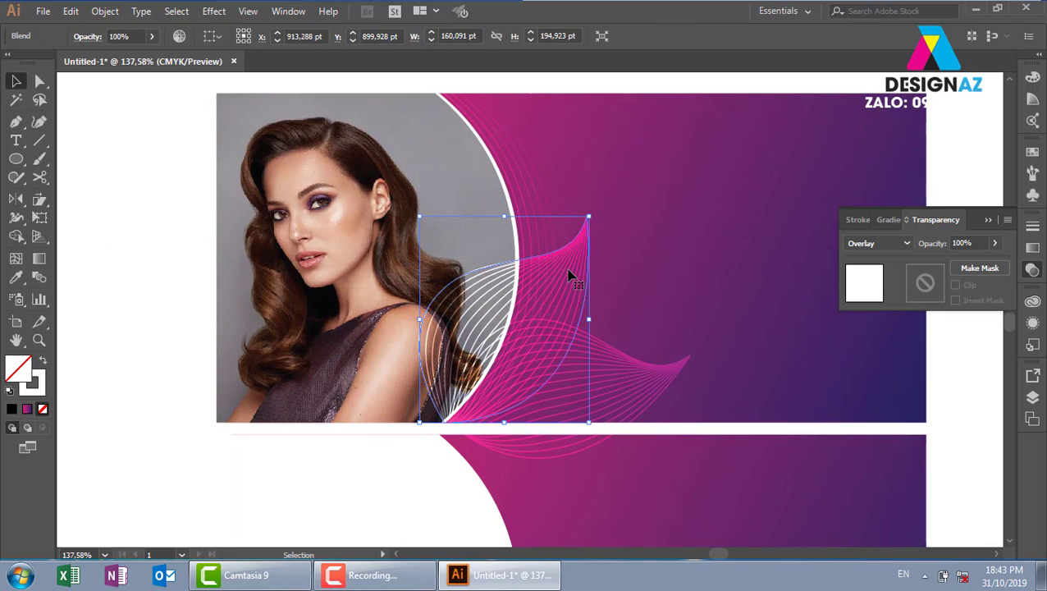
key(a)
key(v)
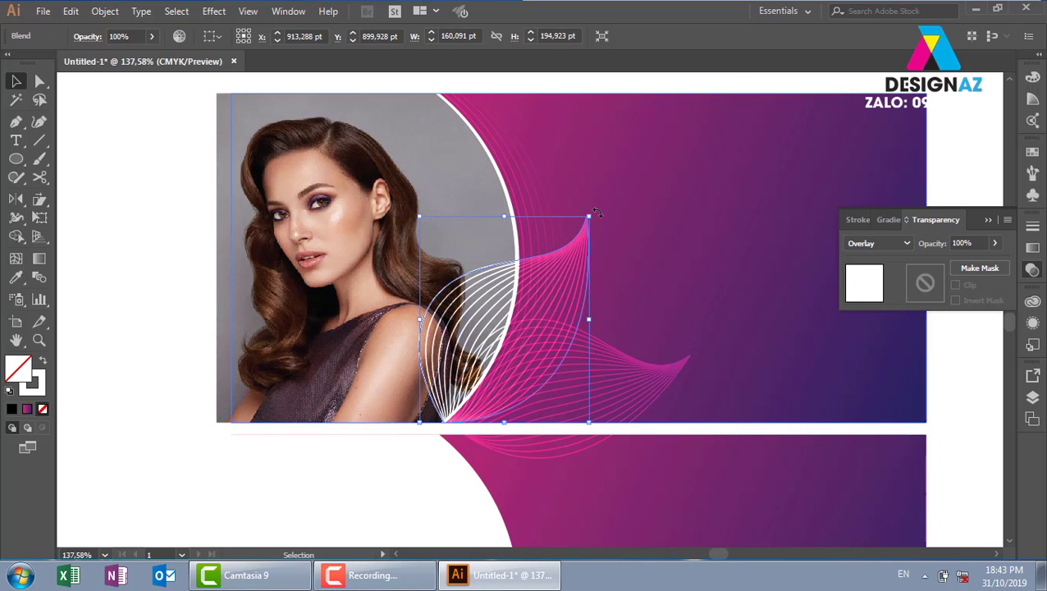
mouse_move(592, 213)
mouse_down()
mouse_move(496, 199)
mouse_move(561, 271)
mouse_move(469, 259)
mouse_up()
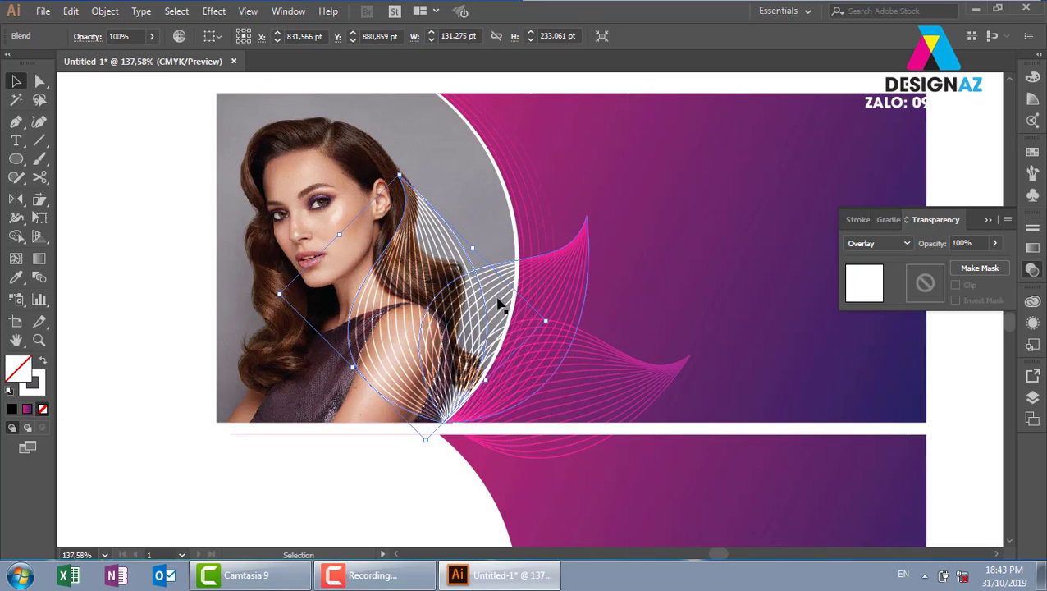
click(166, 281)
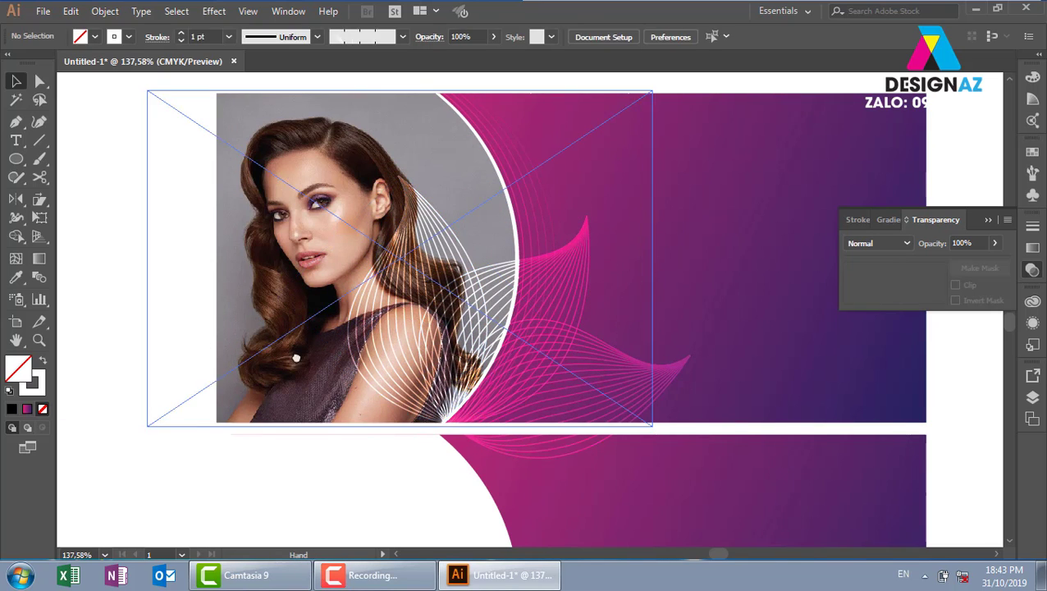
drag(296, 358, 255, 314)
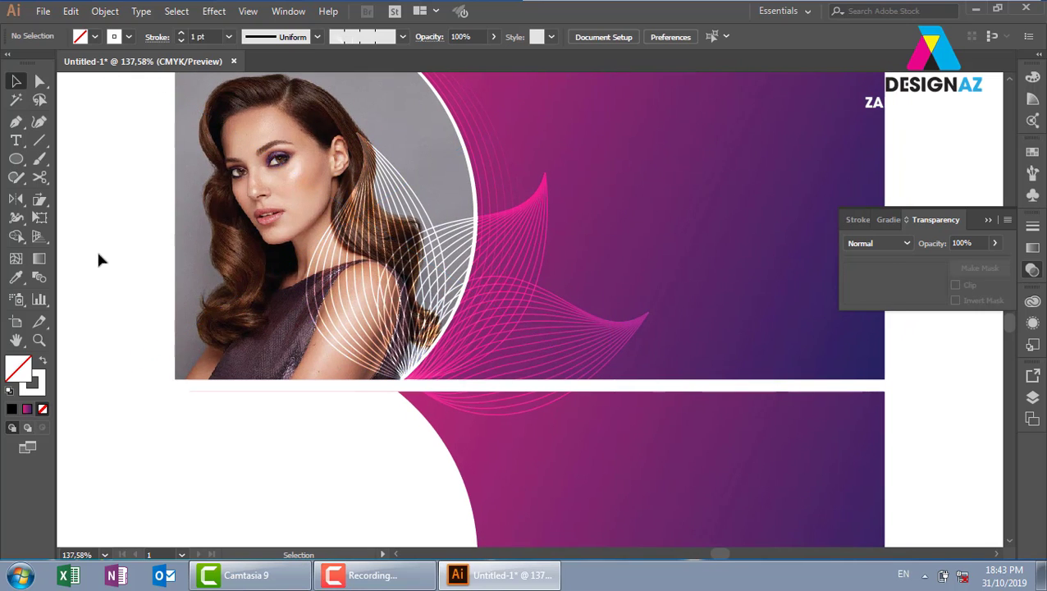
Zoom in on the lower banner and fill its white half-circle with tan
key(ctrl+minus)
key(ctrl+minus)
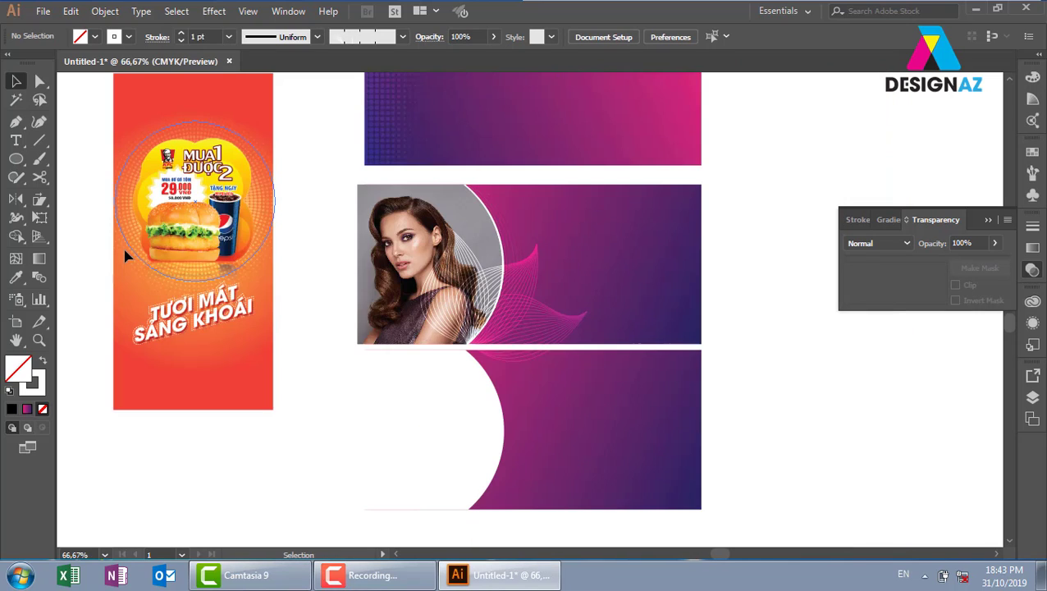
mouse_move(608, 374)
mouse_down()
mouse_move(590, 356)
mouse_move(590, 316)
mouse_up()
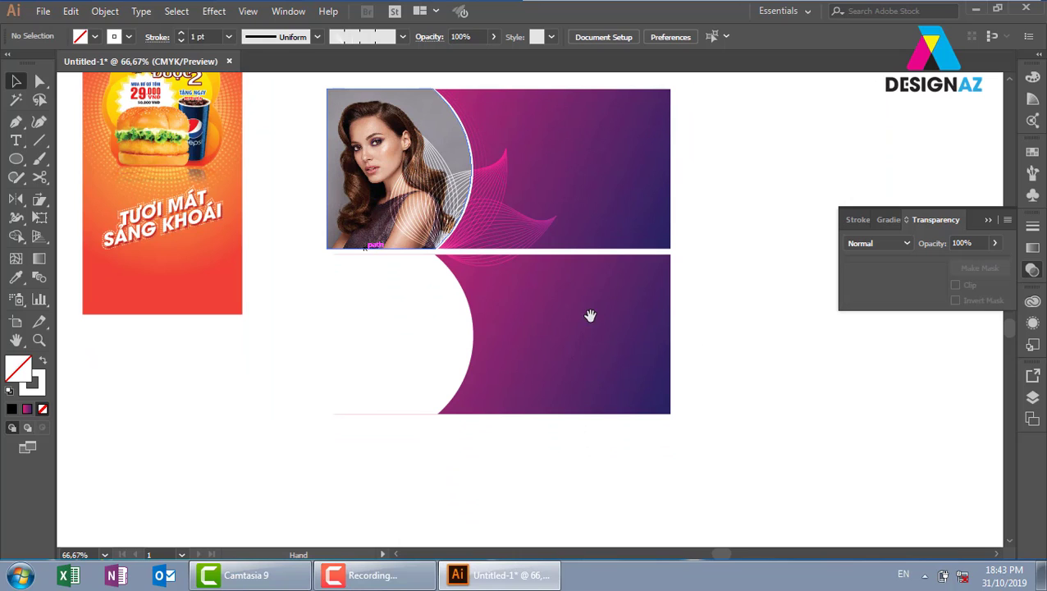
click(406, 335)
key(z)
drag(269, 220, 827, 489)
key(v)
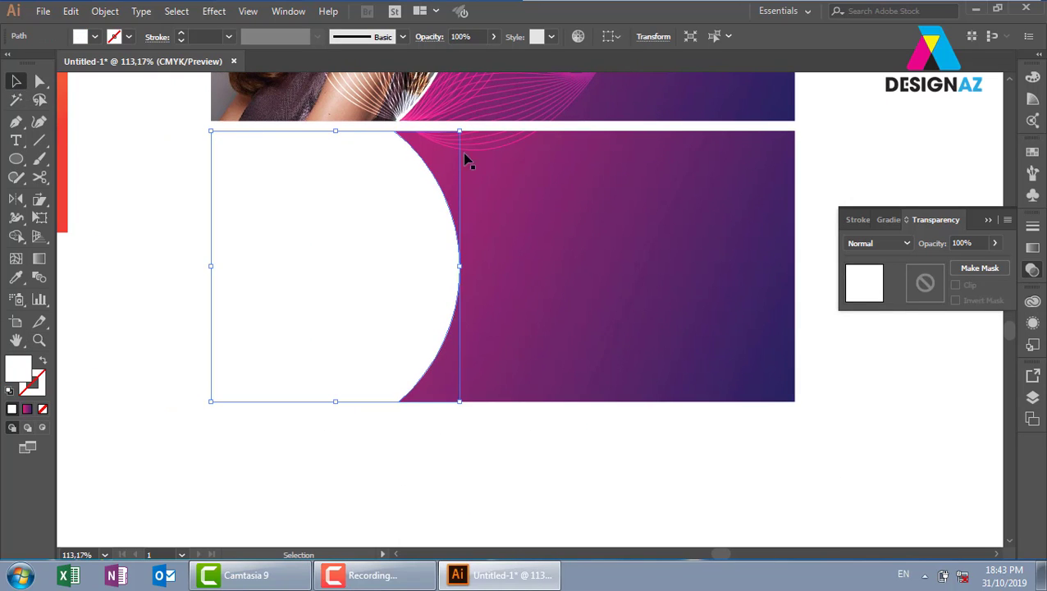
click(1031, 153)
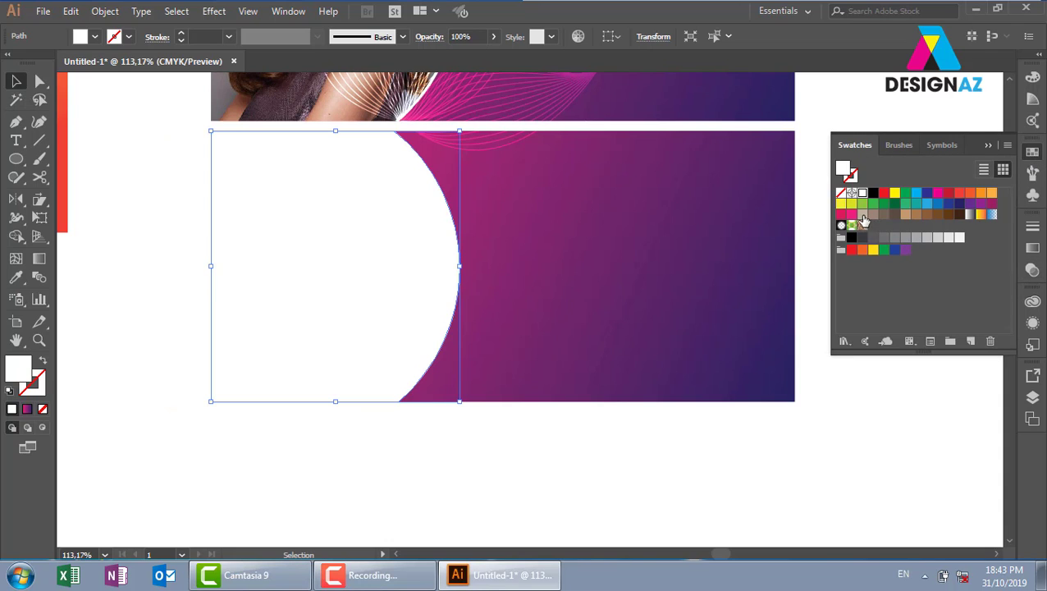
click(861, 215)
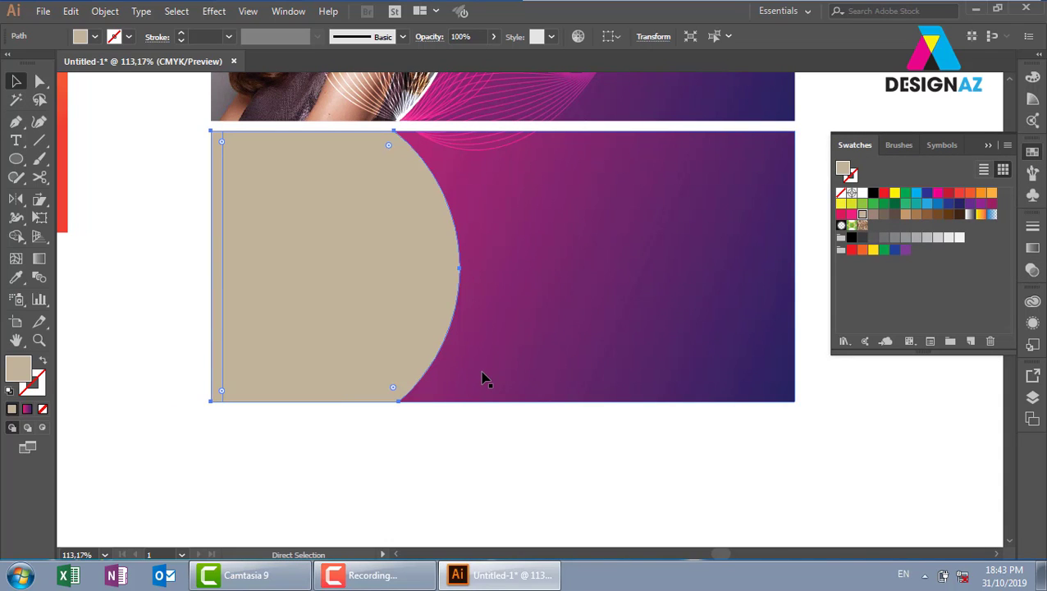
Narrow the half-circle and refill it white, leaving a tan rim behind
key(v)
drag(458, 267, 450, 266)
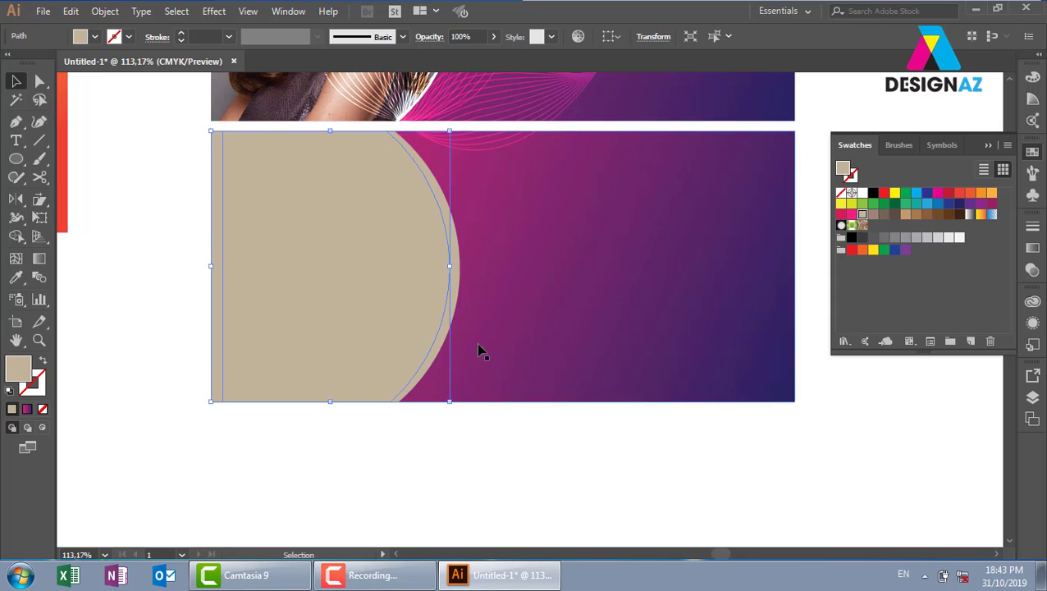
click(861, 193)
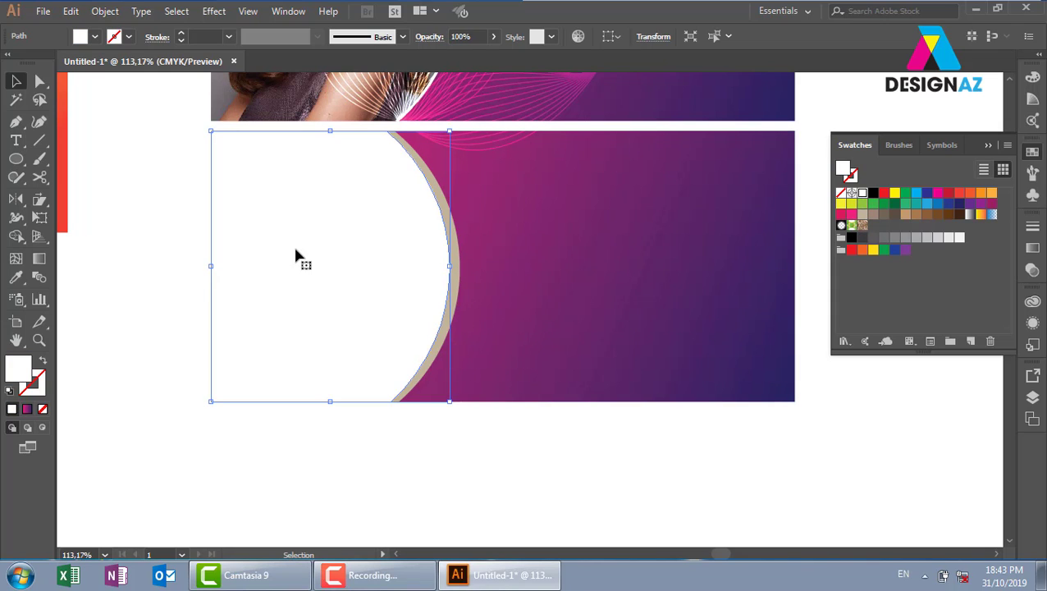
click(520, 440)
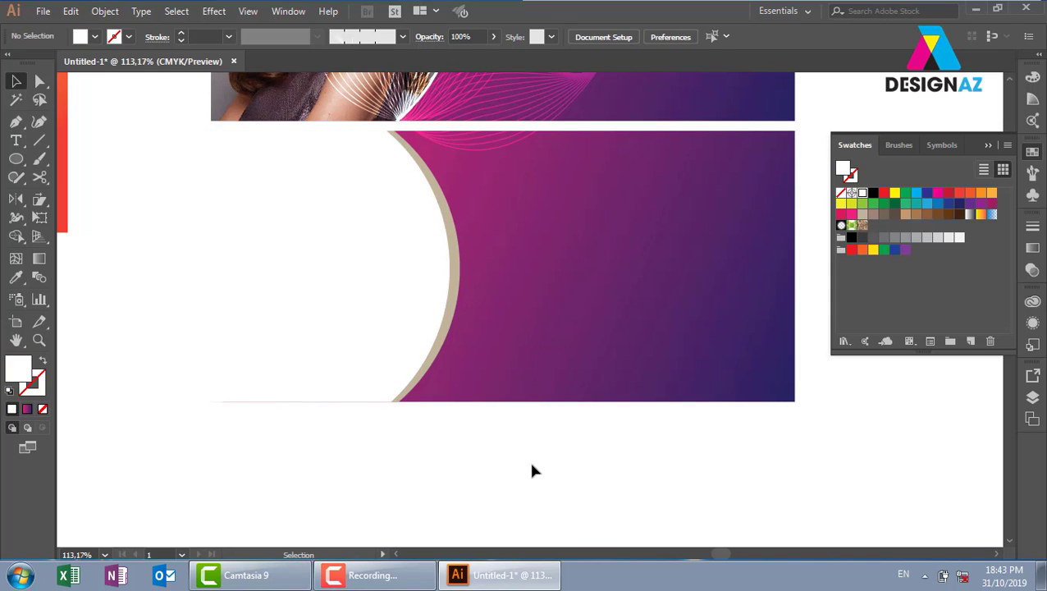
Move a tan arc further right and set its opacity to 10%
click(458, 267)
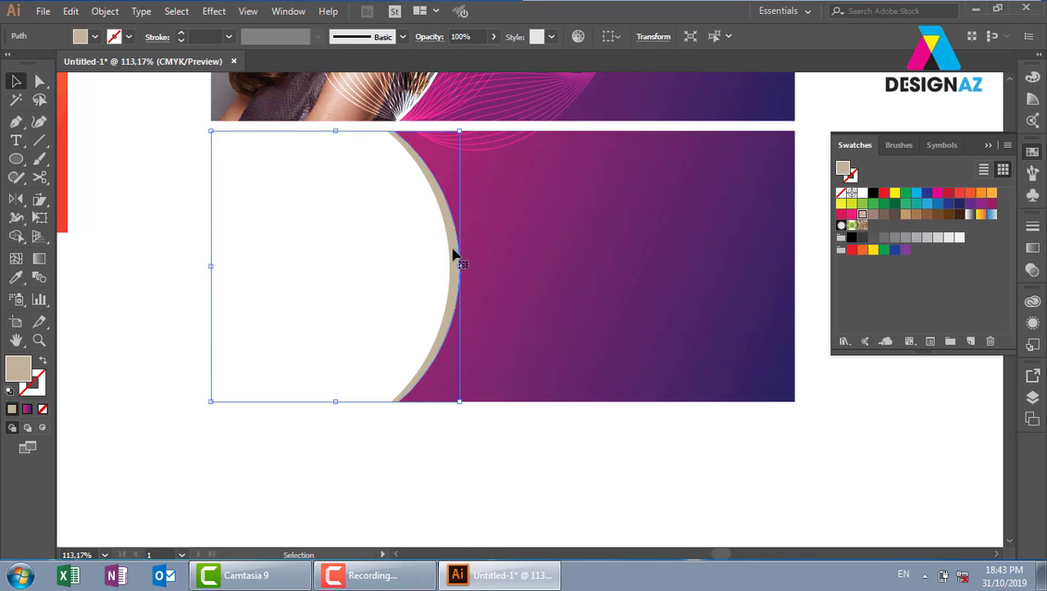
drag(459, 268, 494, 264)
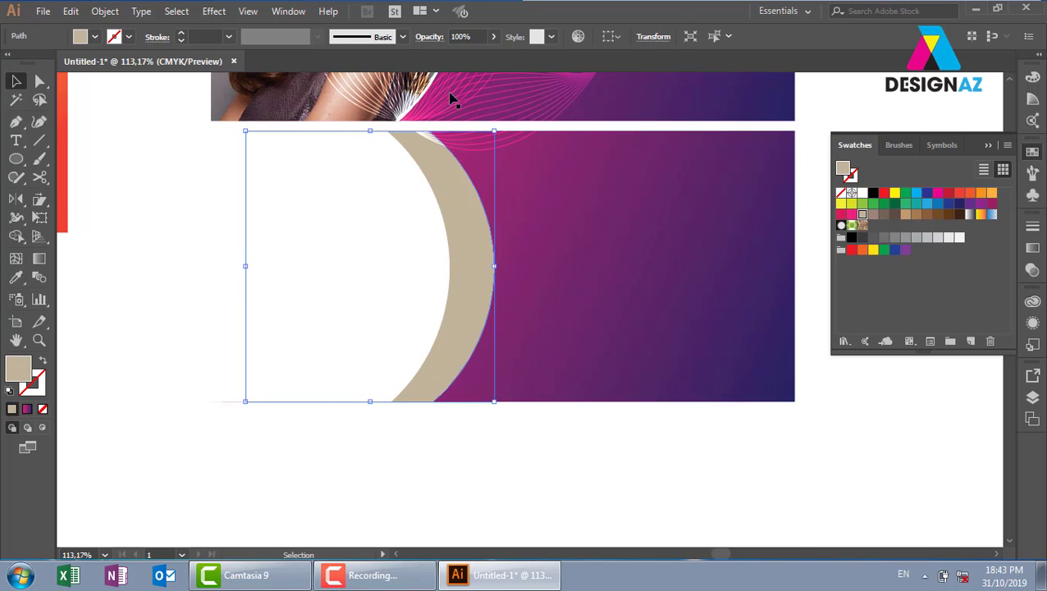
click(475, 38)
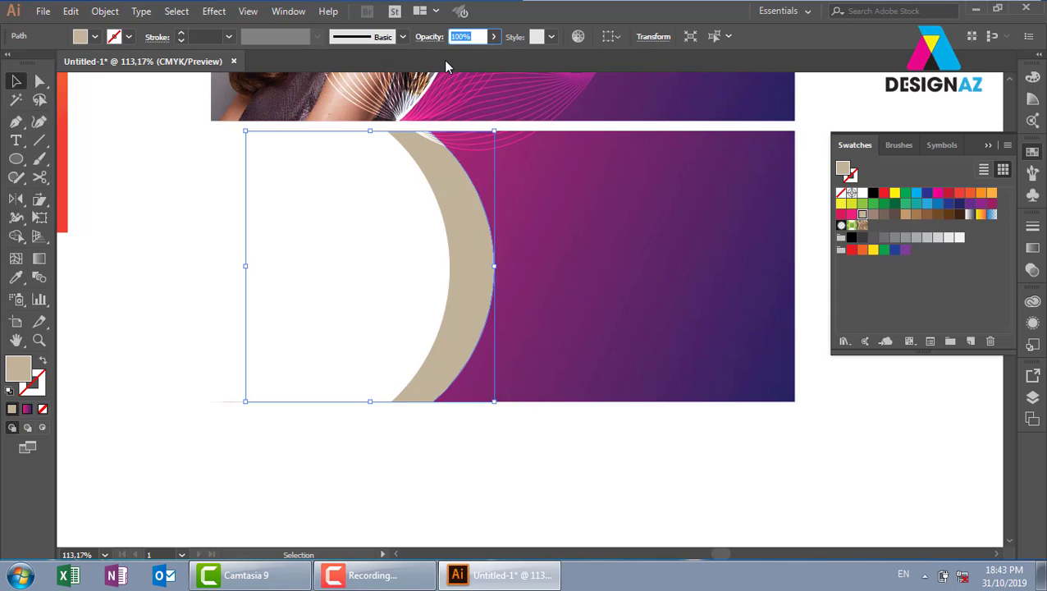
text(10)
key(Return)
click(868, 472)
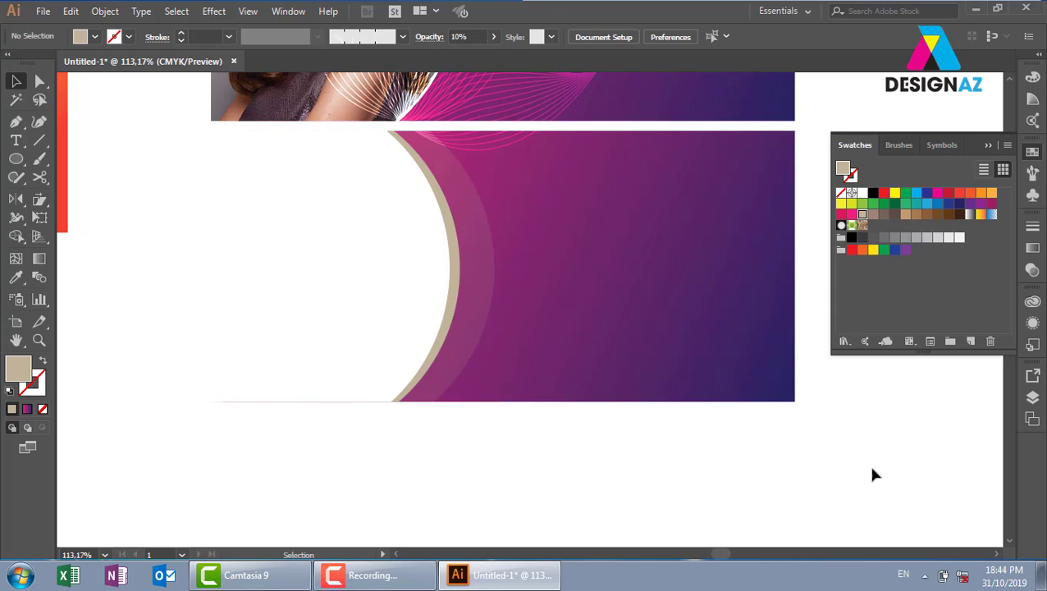
click(490, 300)
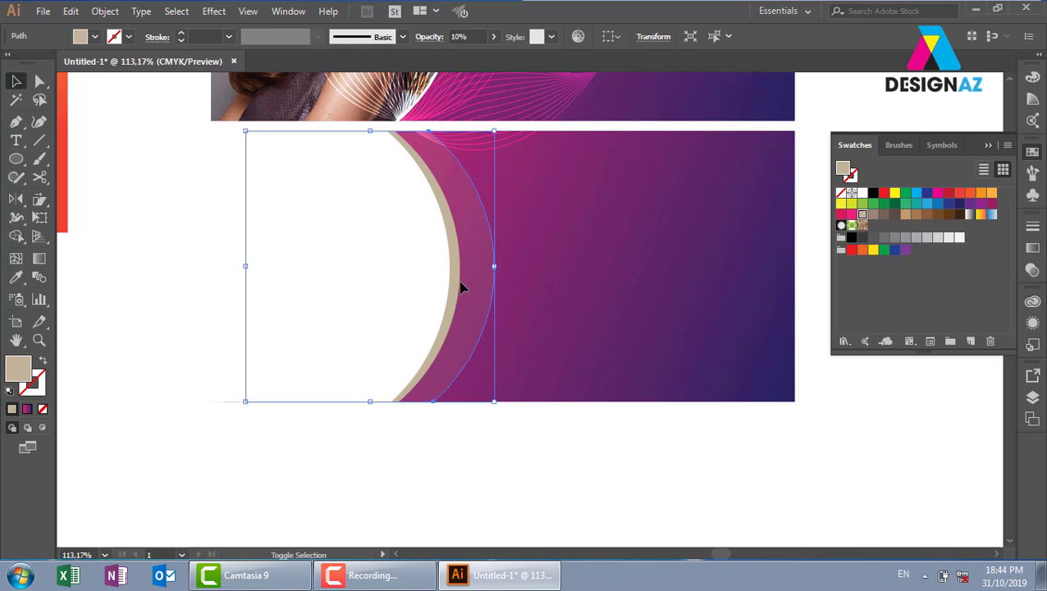
shift+click(460, 287)
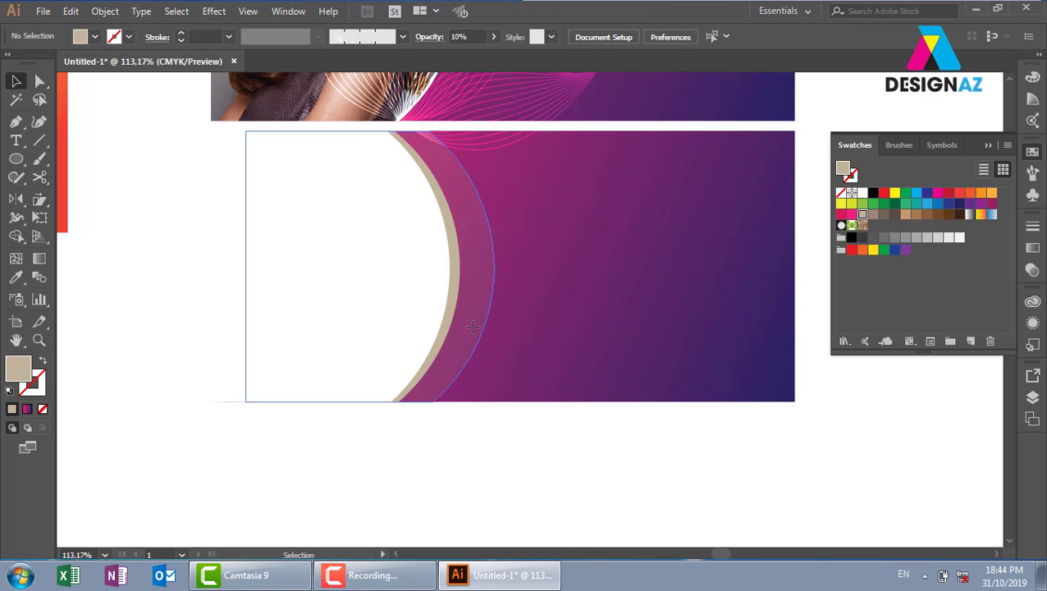
click(562, 355)
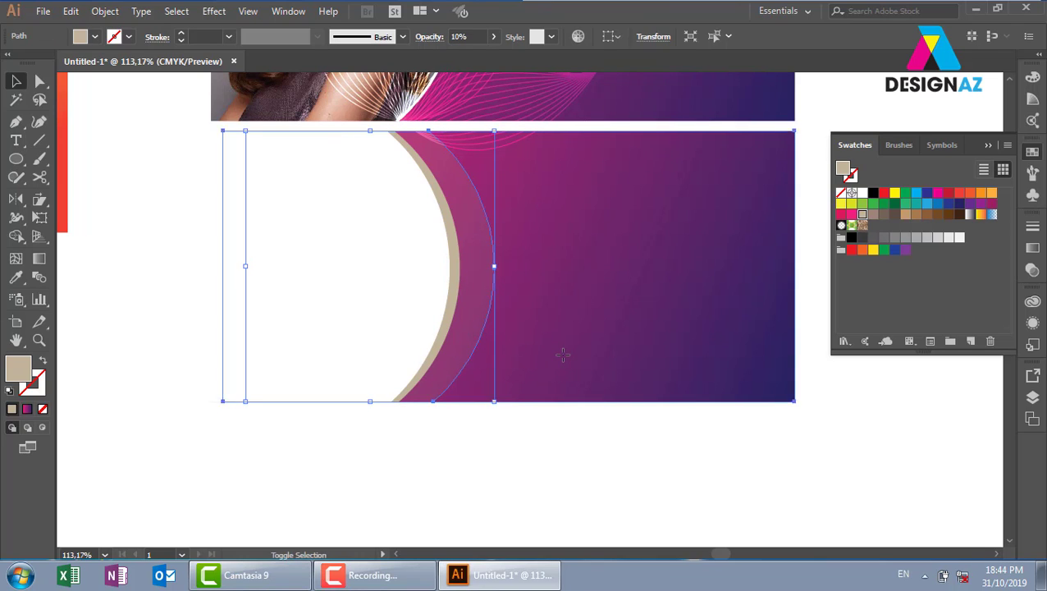
Select the faint and solid tan arcs and blend them with Ctrl+Alt+B
click(814, 441)
shift+click(462, 306)
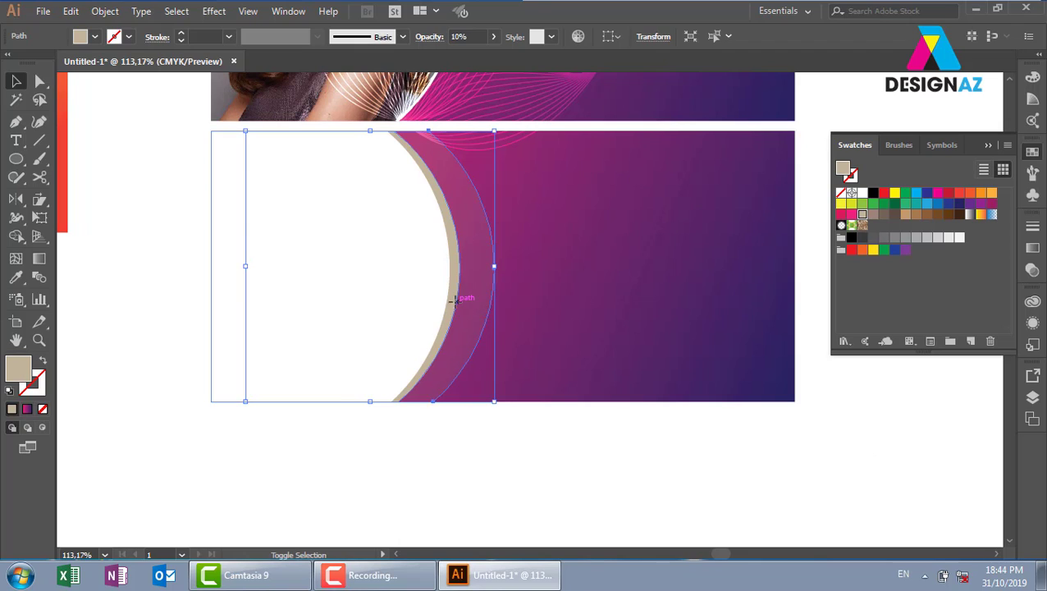
shift+click(483, 352)
key(ctrl+alt+b)
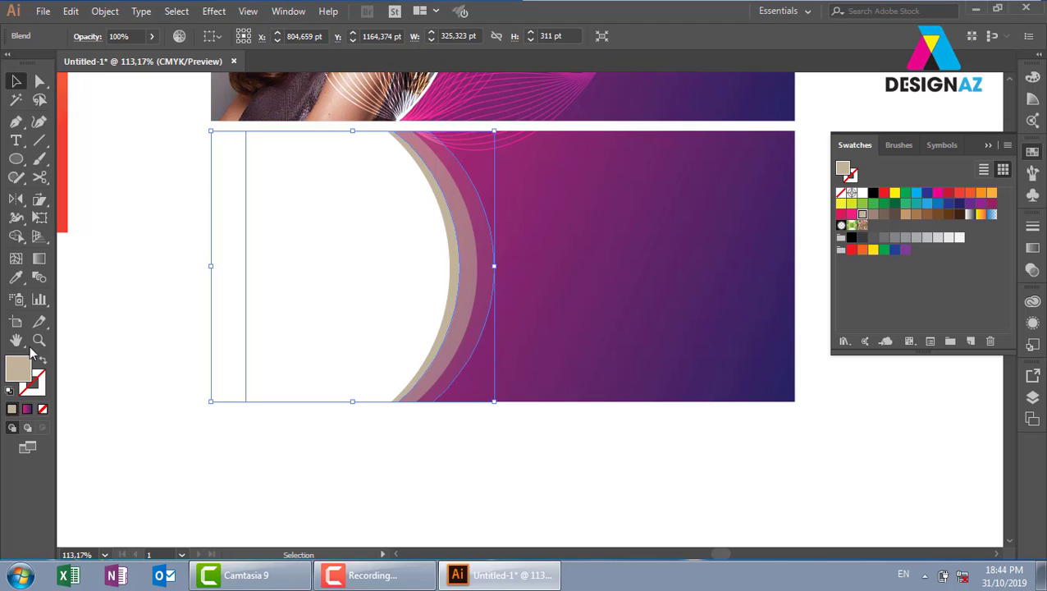
Set the blend to 2 Specified Steps with Preview on and apply
double_click(39, 277)
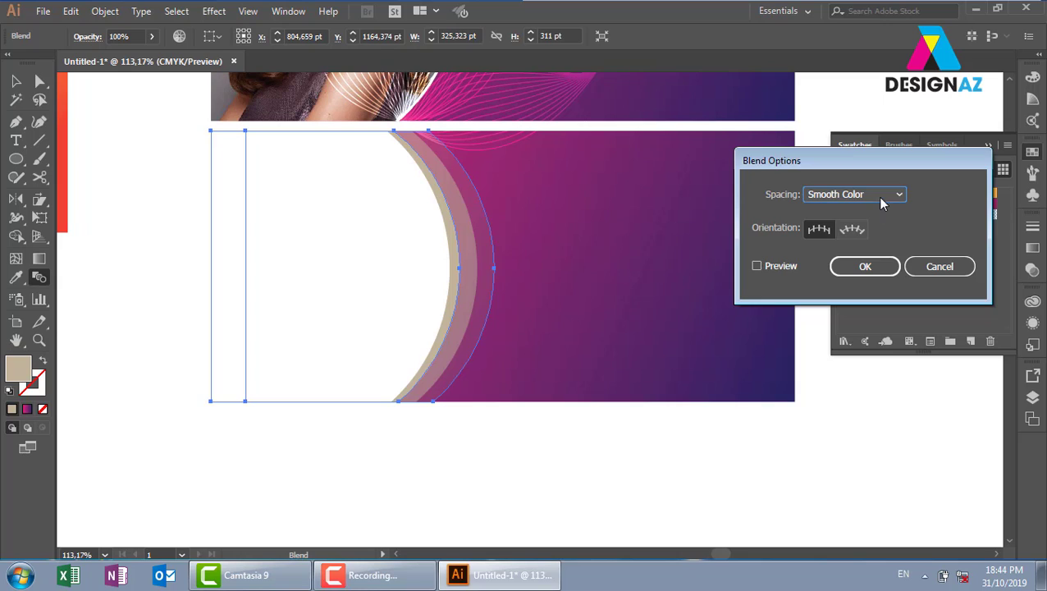
click(882, 197)
click(886, 226)
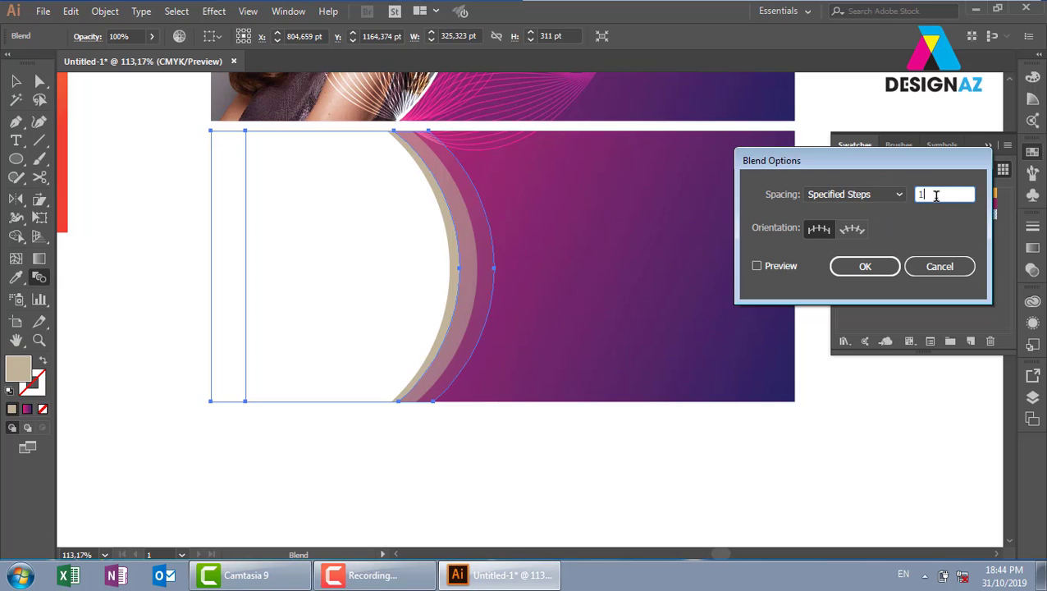
text(2)
click(757, 267)
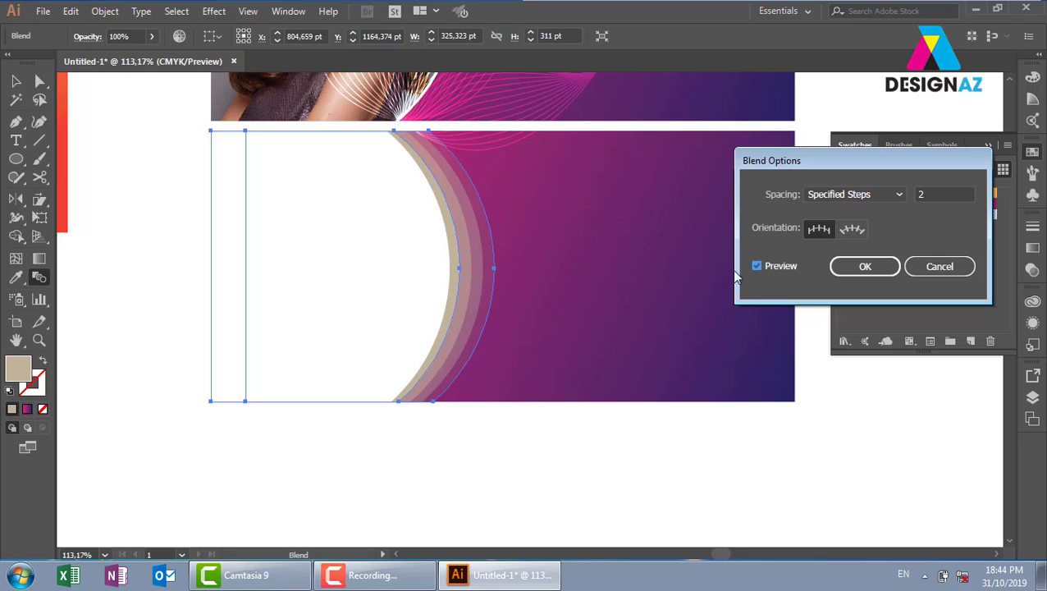
click(864, 265)
click(15, 81)
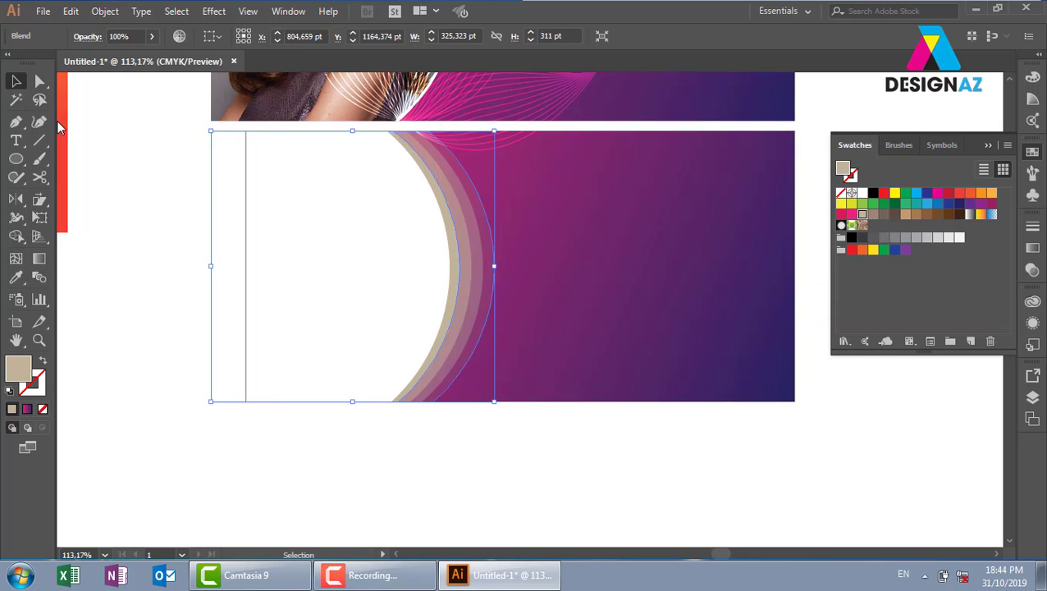
Remove the outer arc's middle anchor, then shift its end anchors so it bulges further right
click(39, 82)
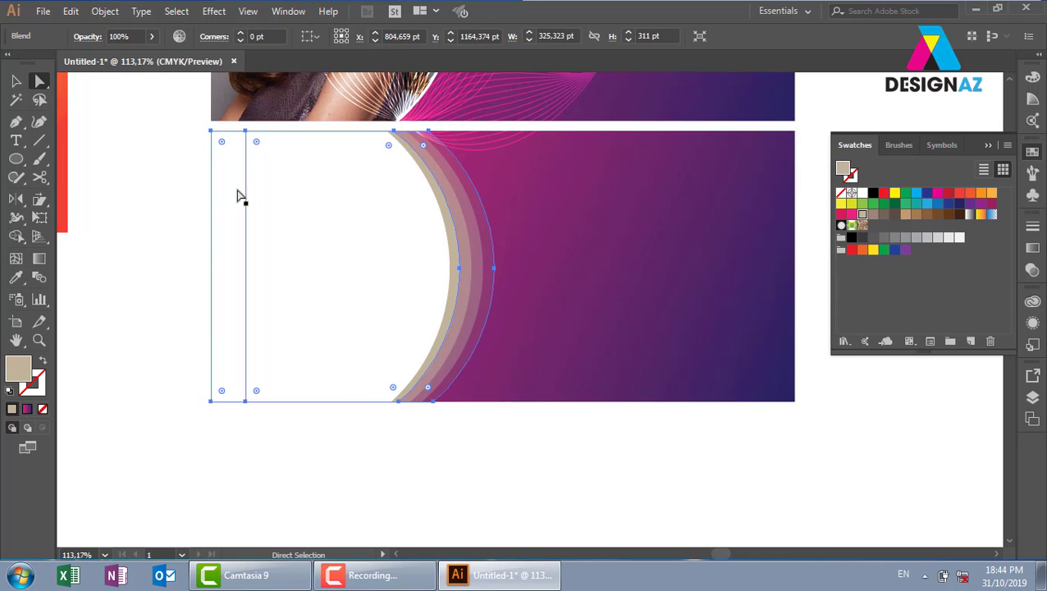
click(433, 401)
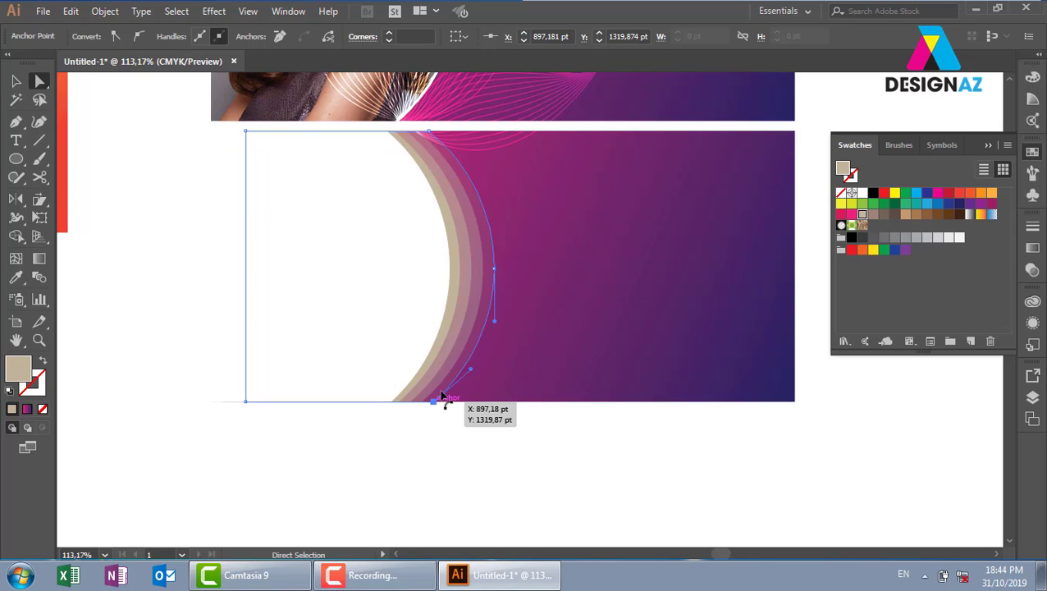
click(495, 269)
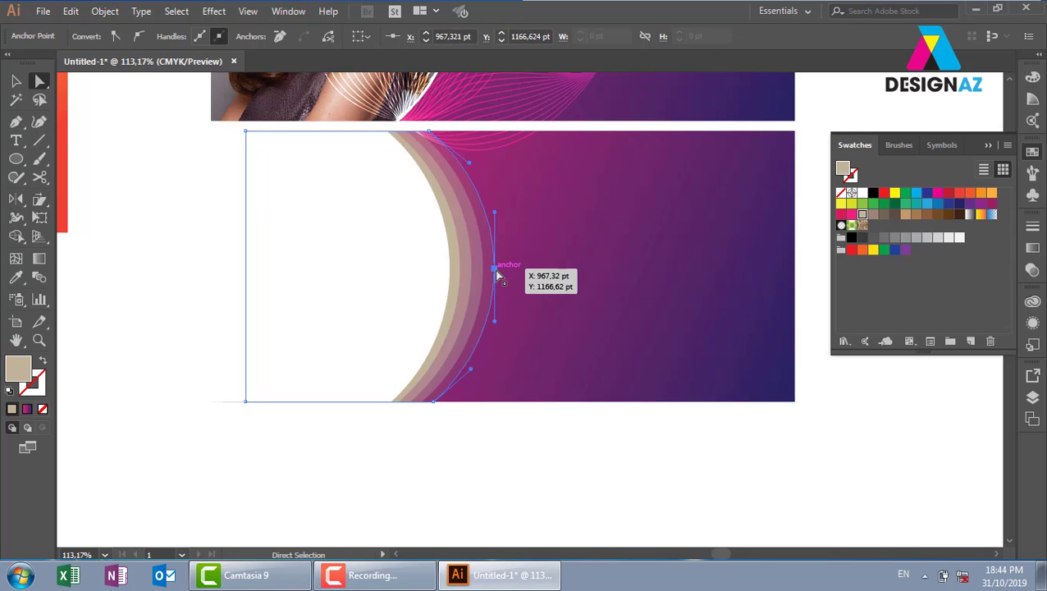
key(p)
click(495, 269)
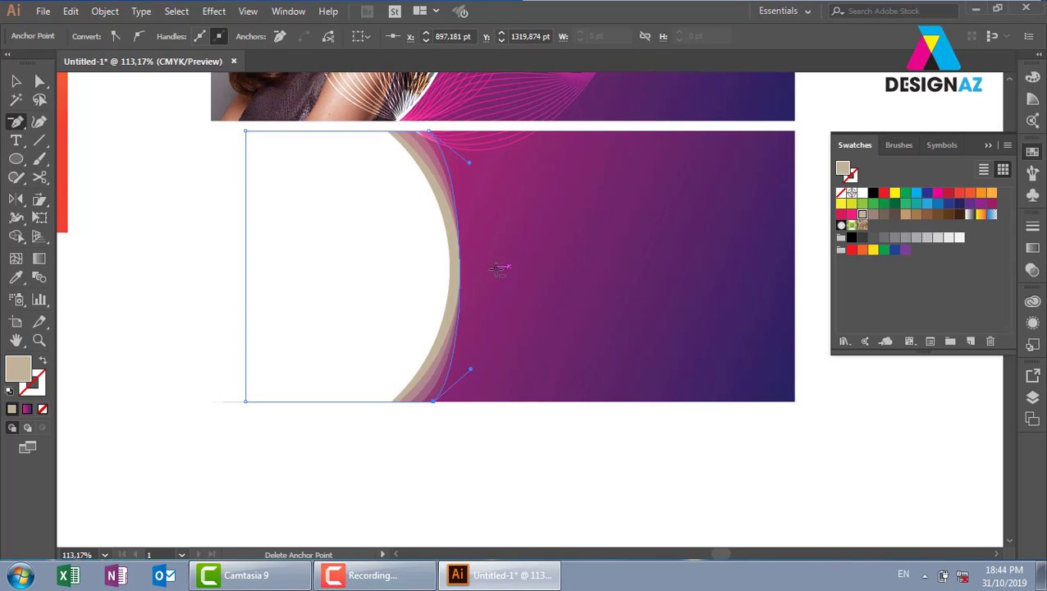
key(a)
click(434, 402)
drag(434, 405, 406, 402)
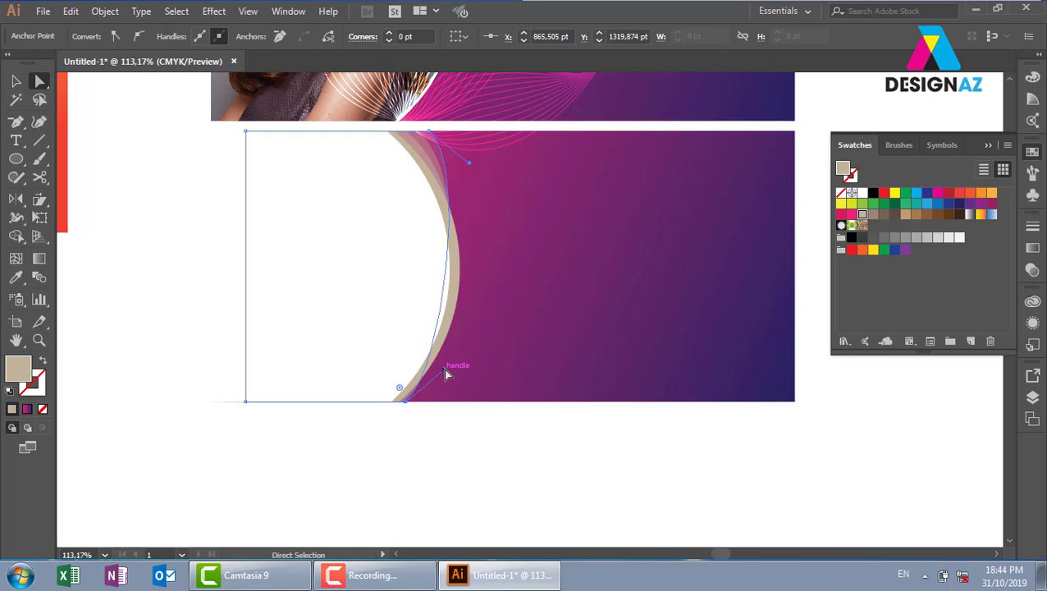
drag(444, 372, 535, 309)
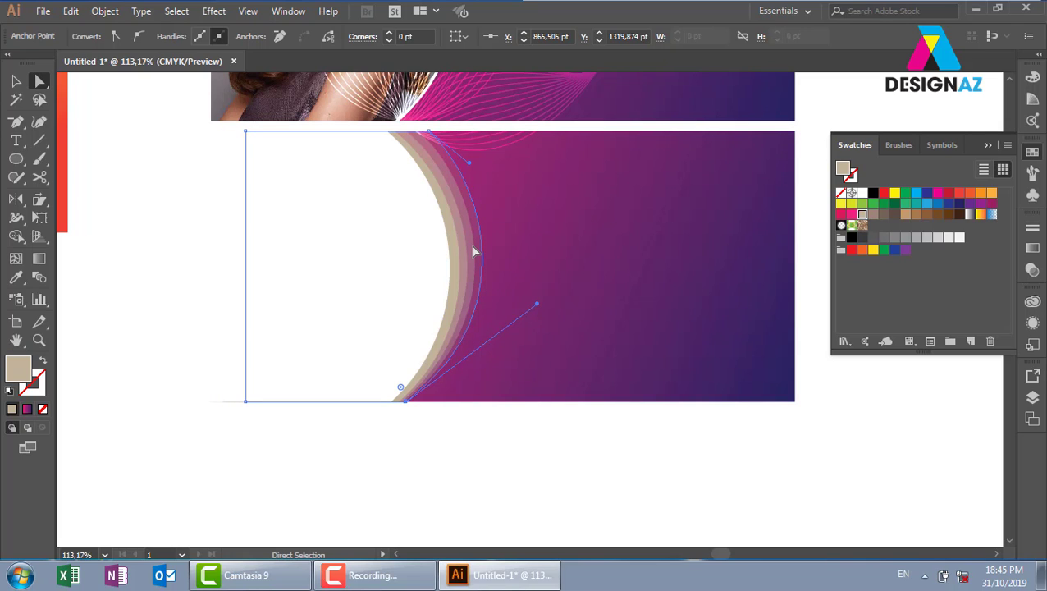
drag(428, 132, 440, 133)
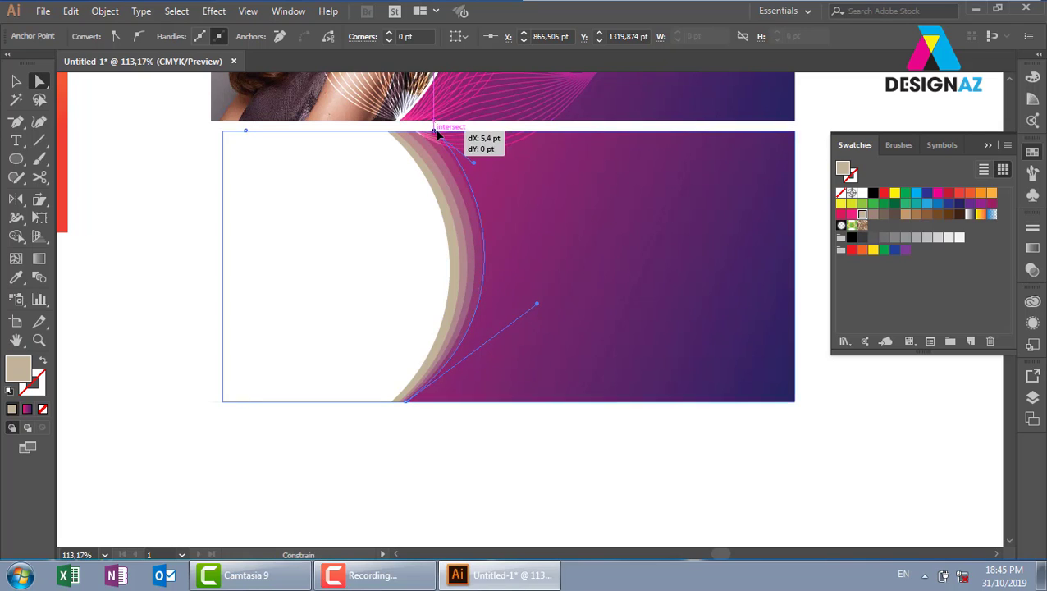
Duplicate the lower magenta banner directly below the others
key(v)
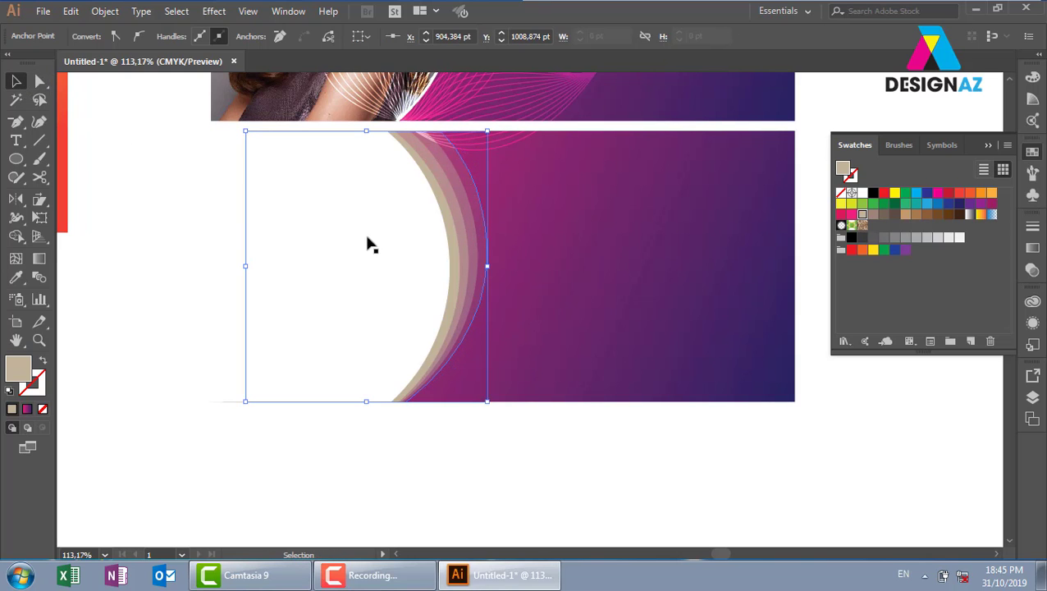
click(818, 481)
key(ctrl+minus)
key(ctrl+minus)
key(ctrl+minus)
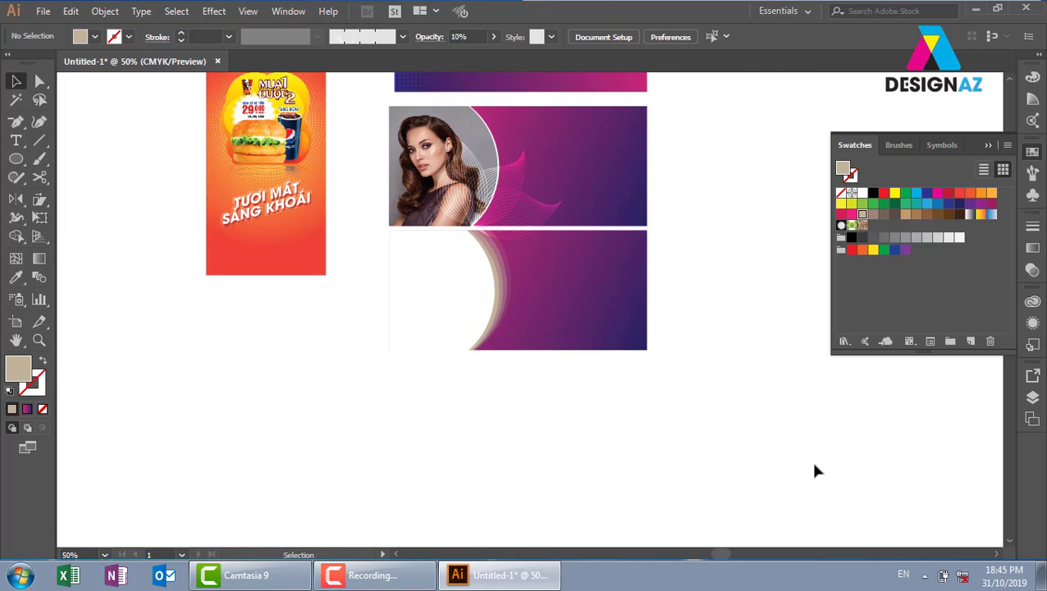
drag(545, 397, 475, 331)
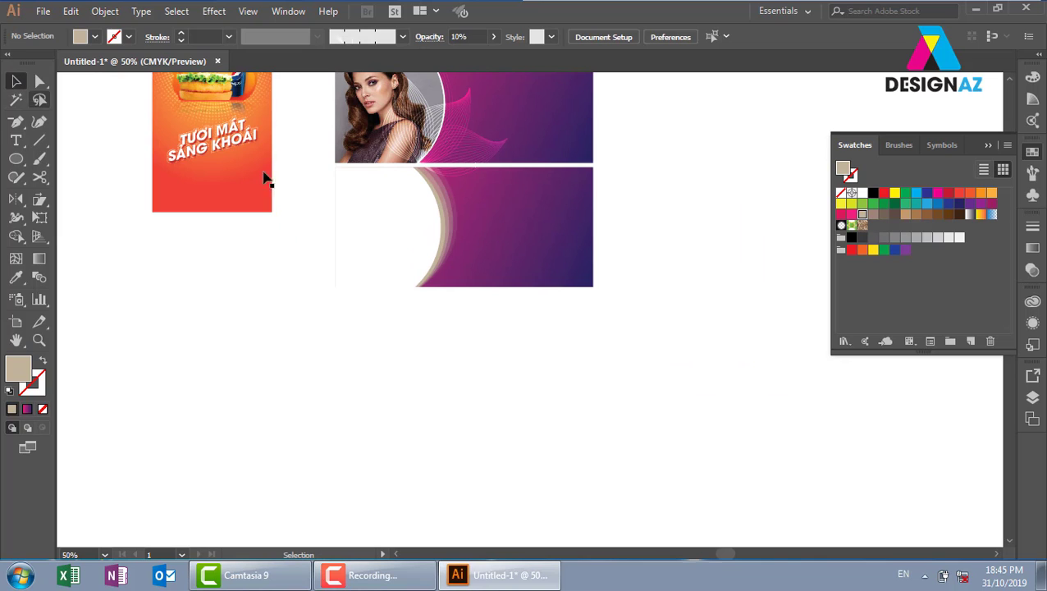
click(519, 232)
drag(518, 231, 500, 345)
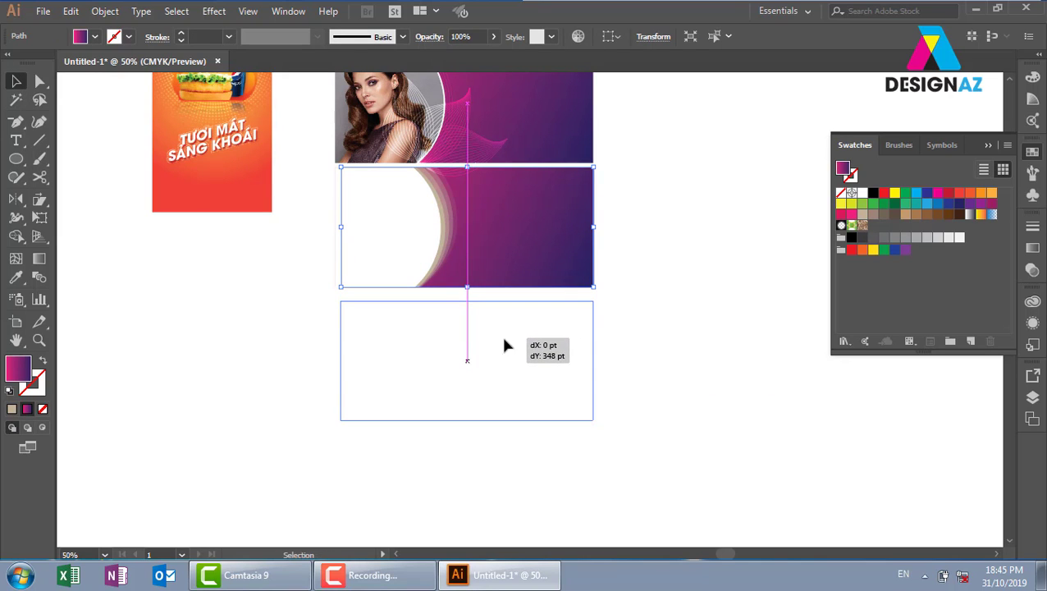
click(640, 352)
Draw a four-point wave shape across the new banner, filled black with a white stroke
key(z)
drag(287, 274, 694, 460)
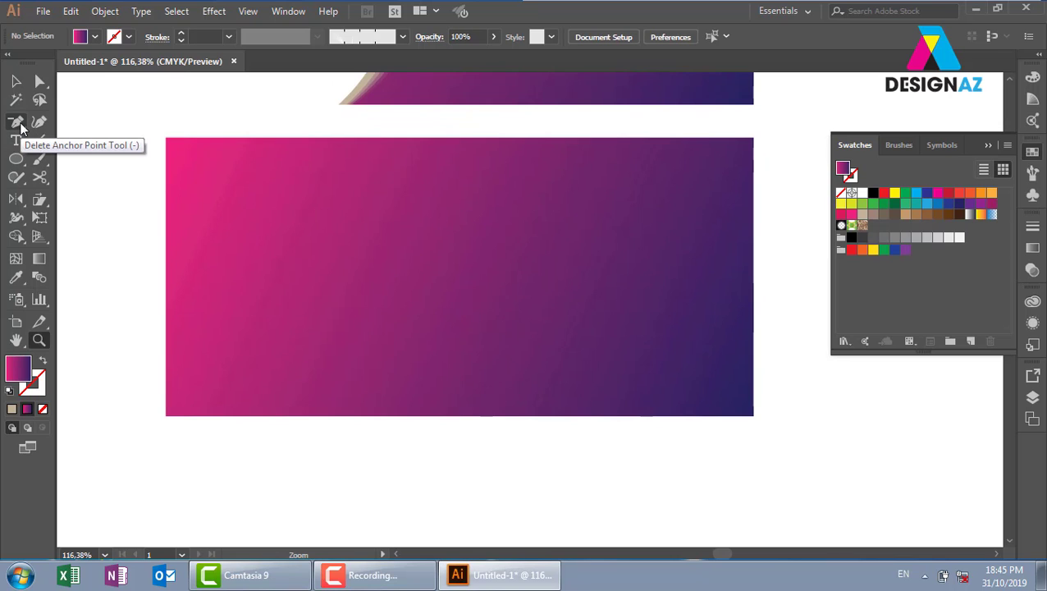
click(16, 122)
drag(17, 123, 78, 117)
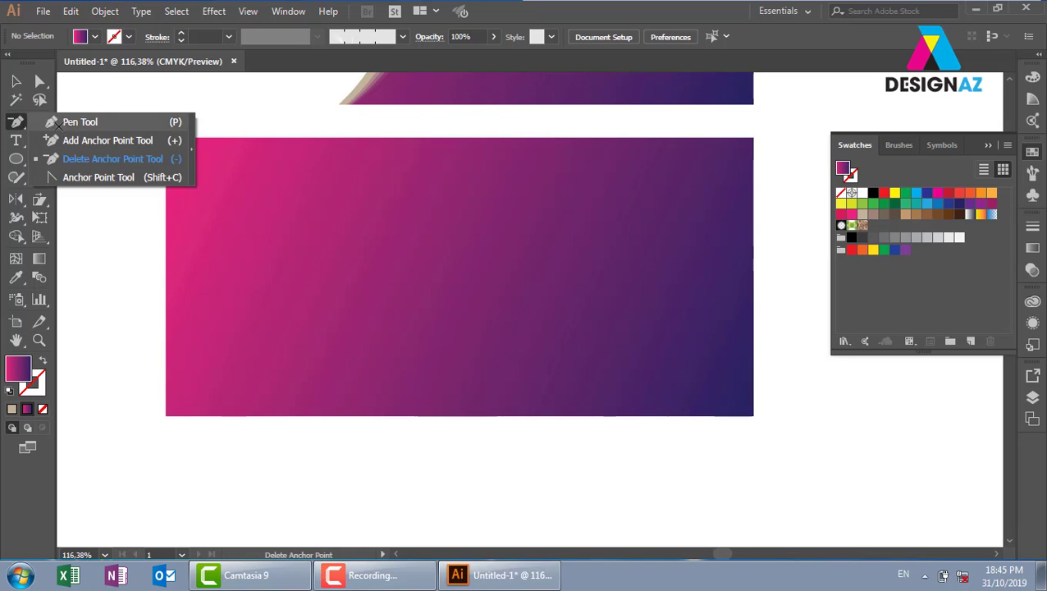
click(165, 297)
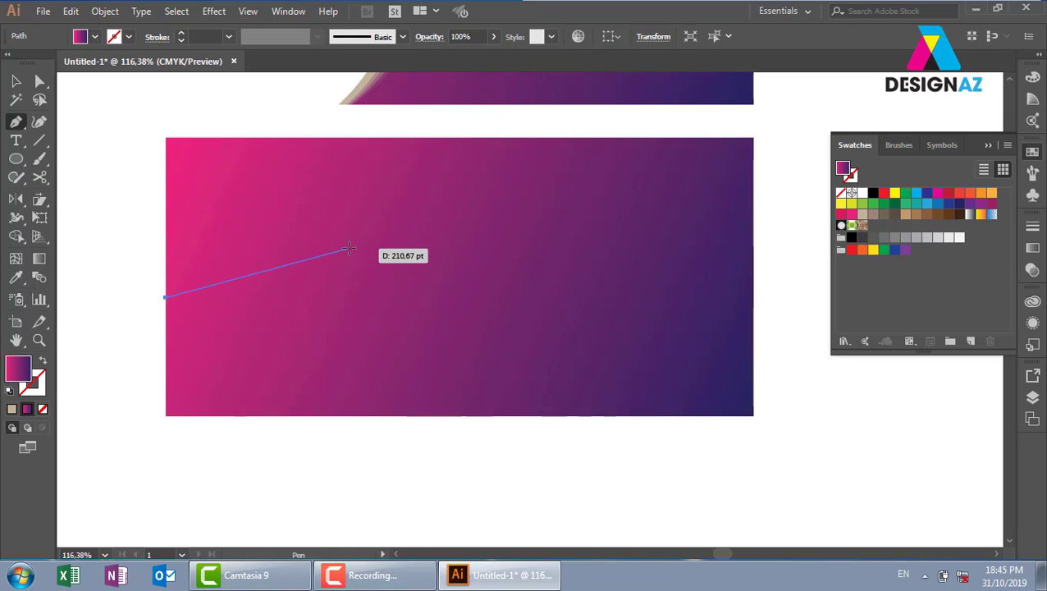
drag(347, 246, 443, 301)
drag(598, 241, 654, 173)
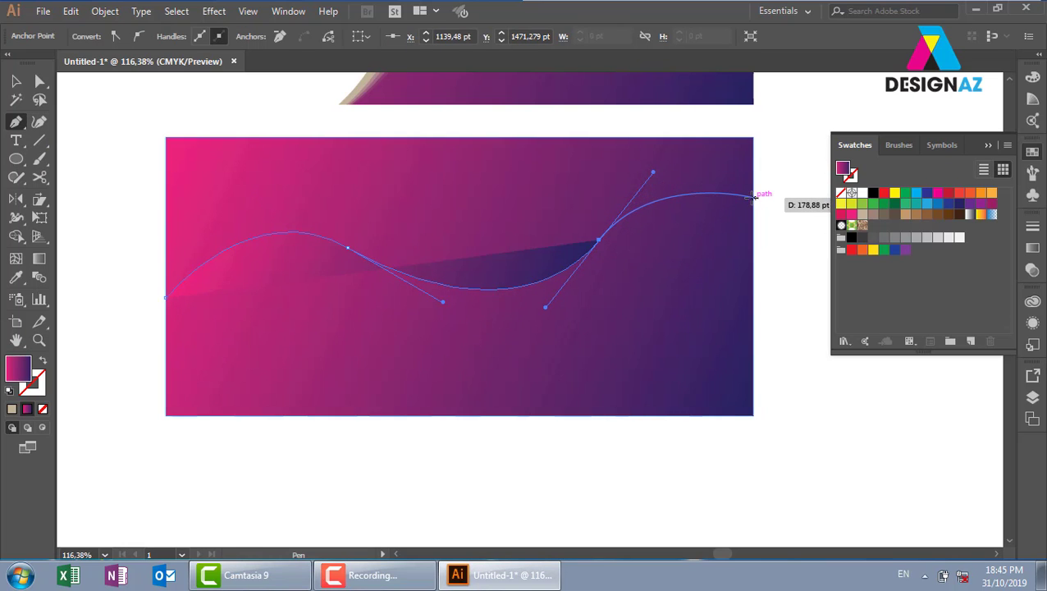
drag(753, 199, 780, 155)
key(d)
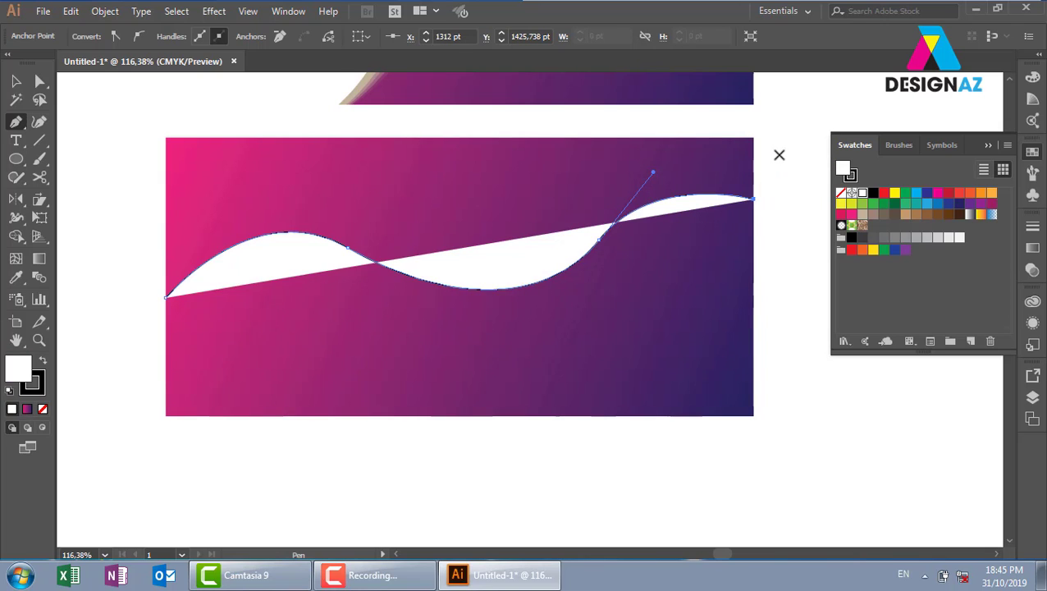
key(shift+x)
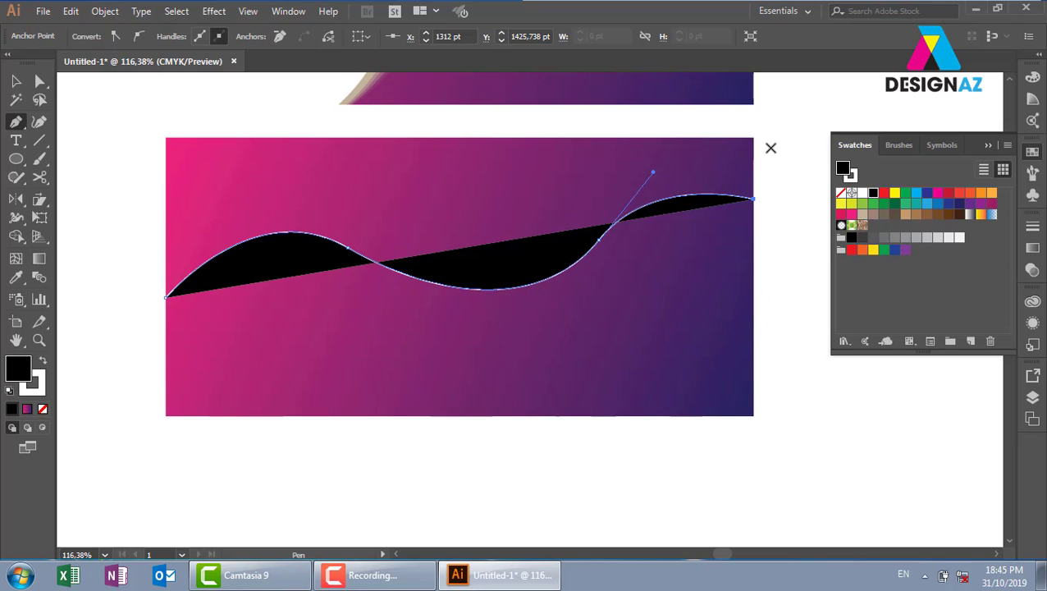
click(15, 81)
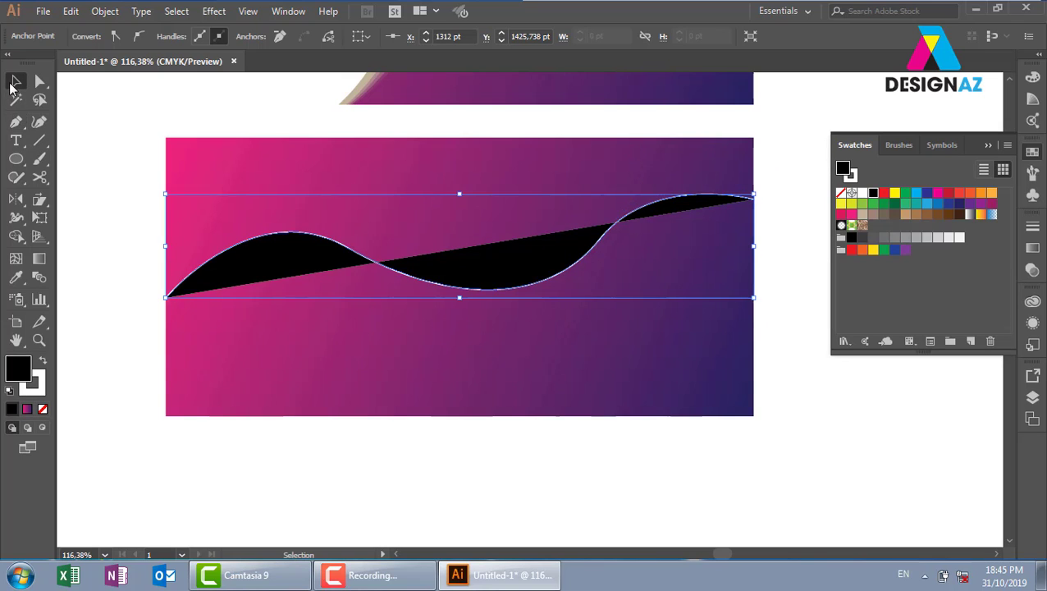
Remove the wave's fill so it becomes a white line, and smooth it
click(43, 409)
click(113, 241)
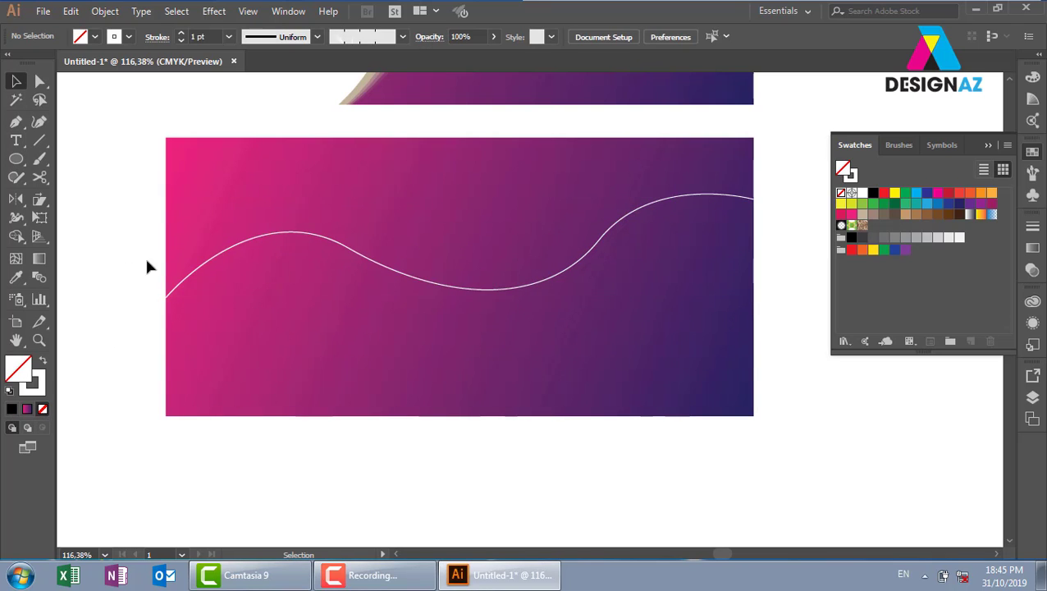
click(551, 285)
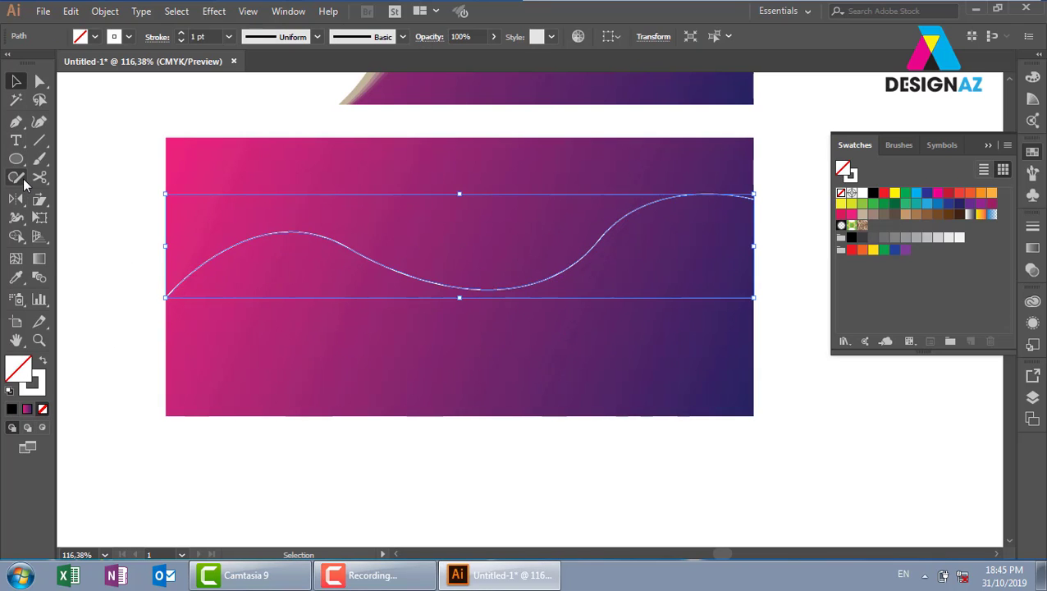
click(19, 178)
click(88, 215)
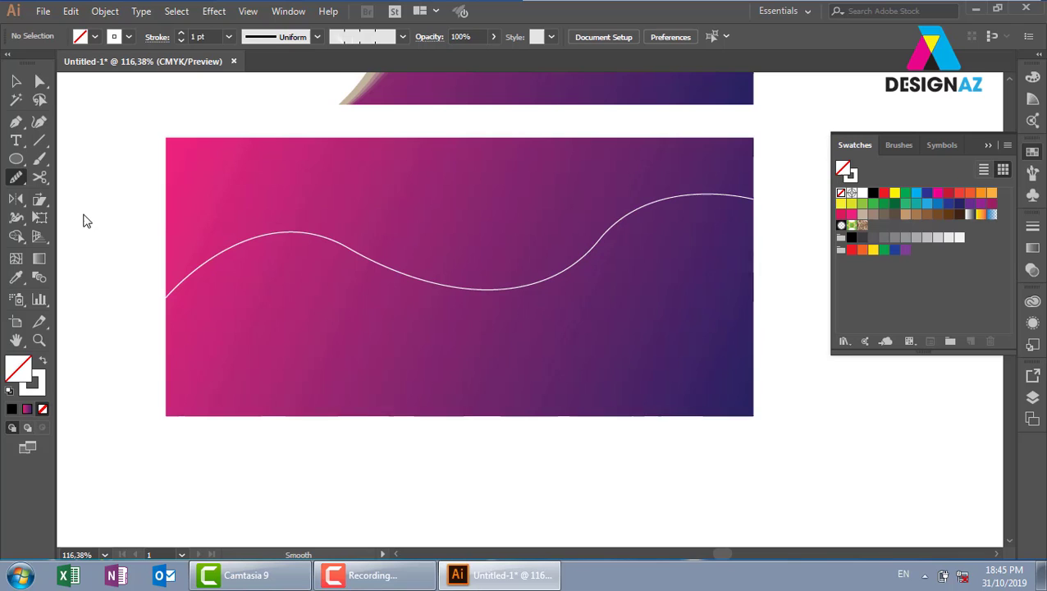
ctrl+click(279, 235)
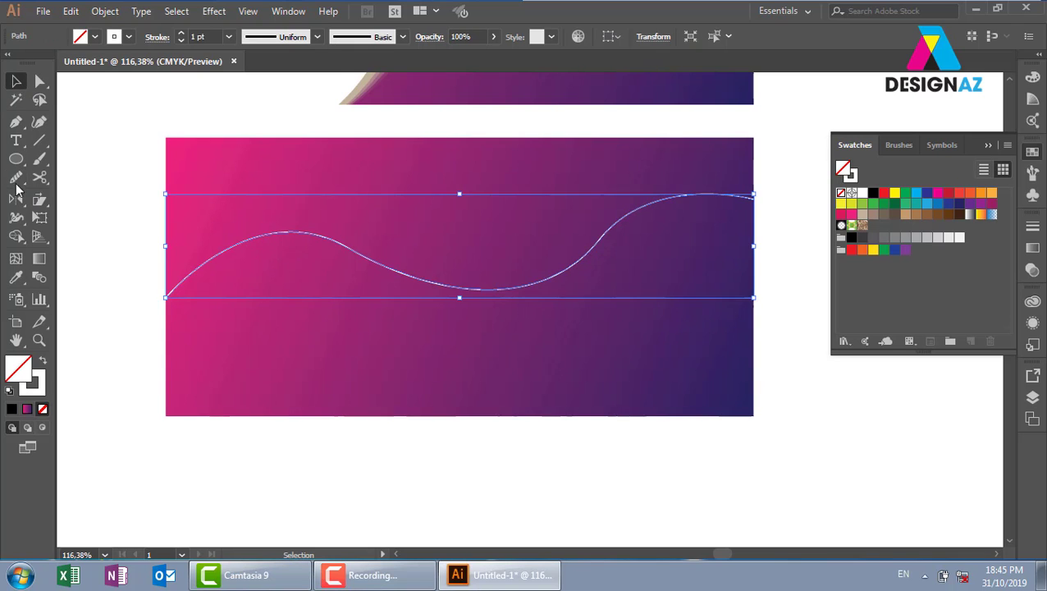
drag(310, 238, 386, 265)
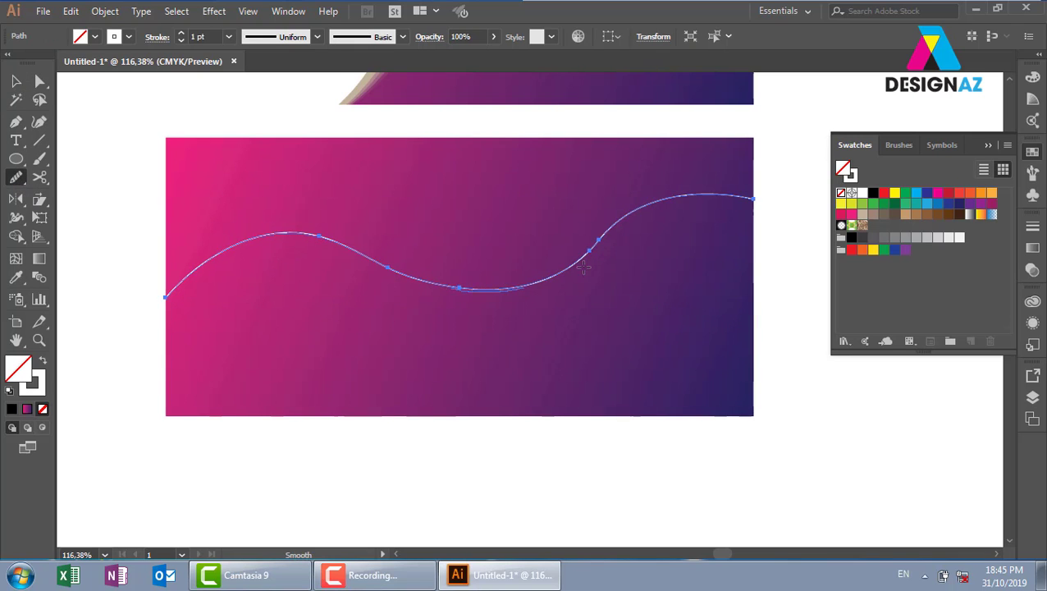
drag(602, 262, 687, 210)
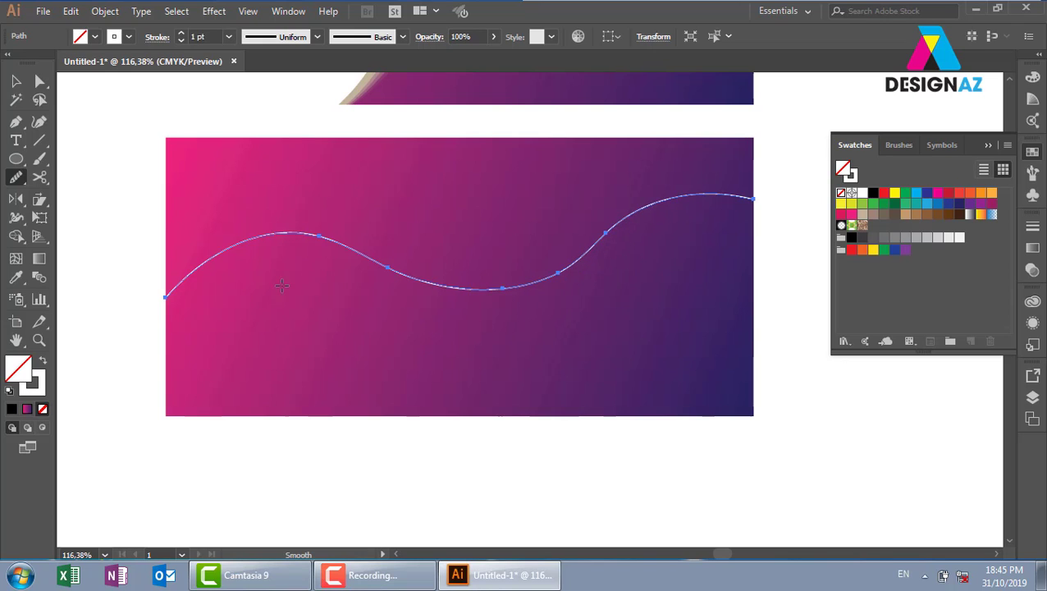
Draw a second wave line across the banner with a low trough and high peak
click(14, 81)
click(119, 176)
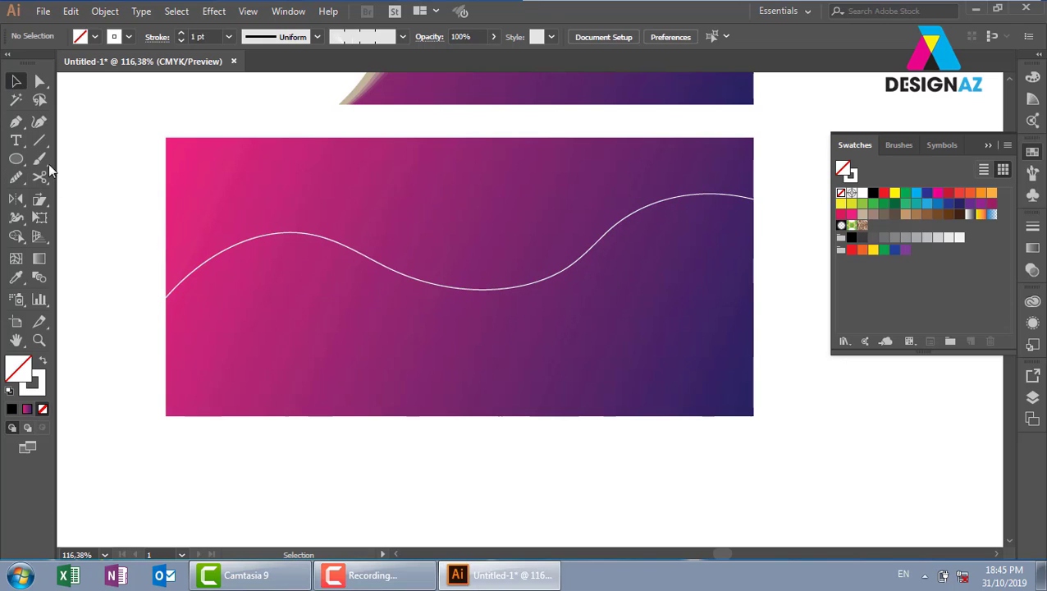
click(16, 122)
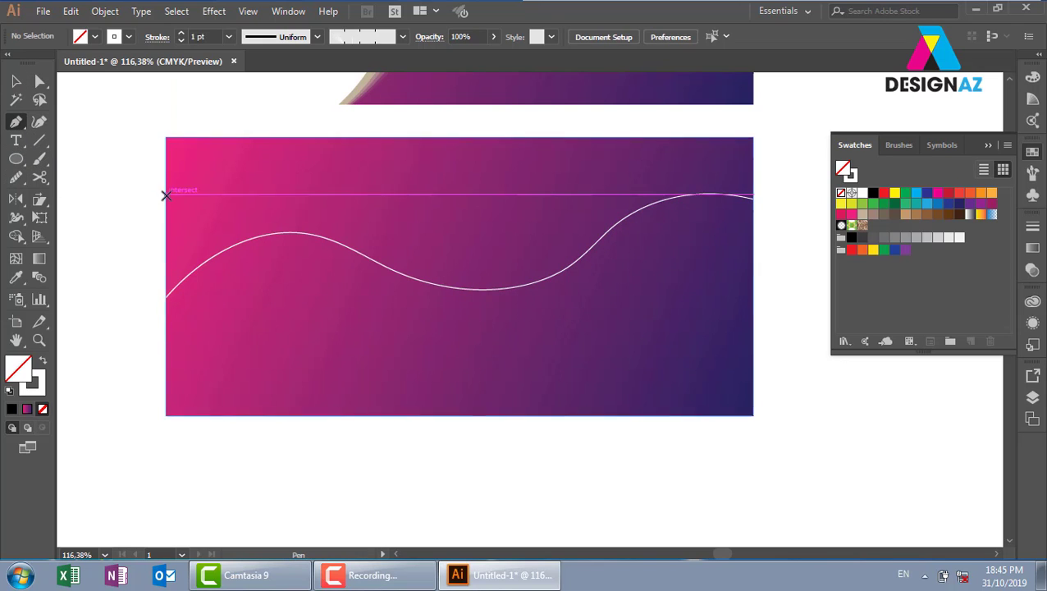
click(167, 195)
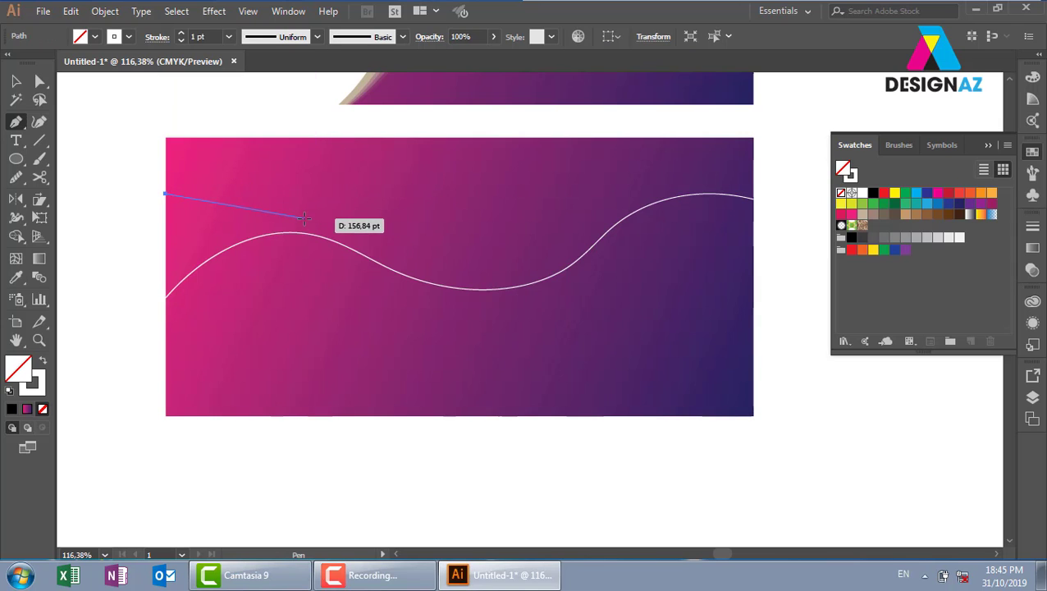
drag(302, 218, 325, 298)
mouse_move(380, 359)
mouse_down()
mouse_move(432, 320)
mouse_move(423, 348)
mouse_move(502, 289)
mouse_up()
key(ctrl+z)
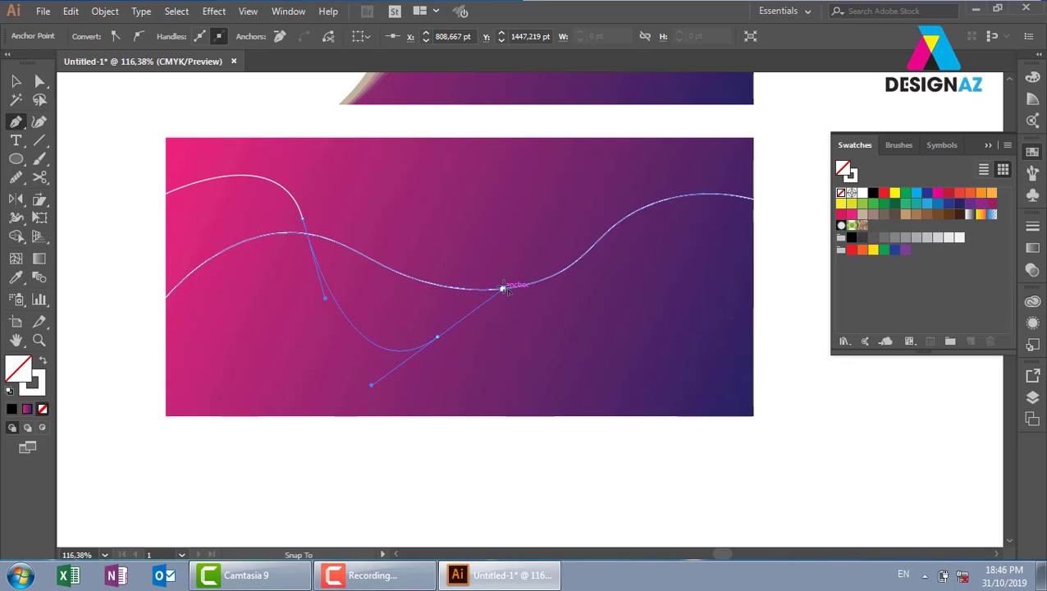
drag(577, 176, 631, 178)
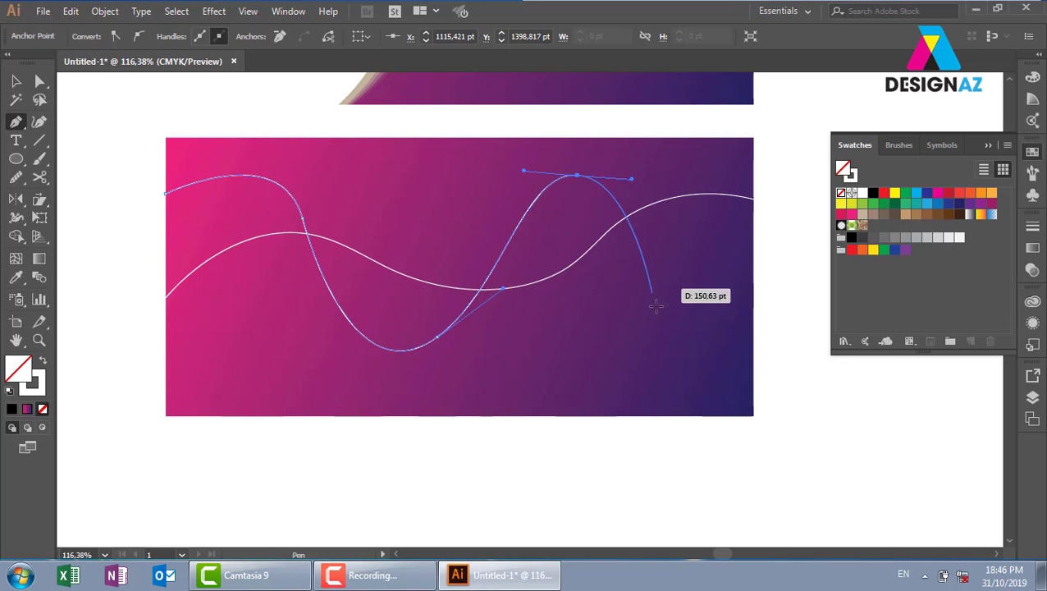
click(754, 374)
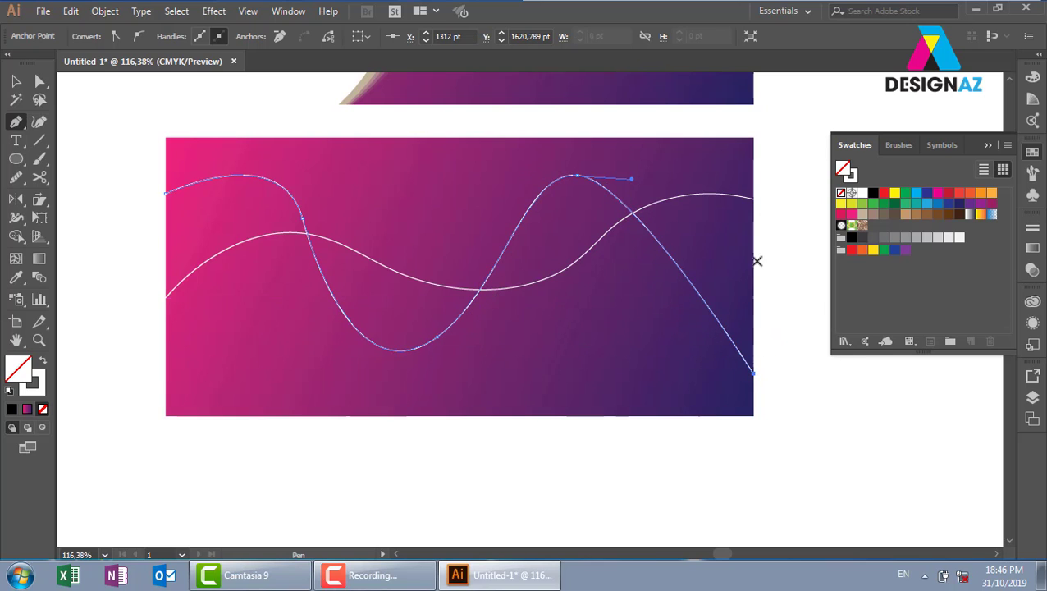
Smooth the second wave line's peak, trough and right half
click(16, 176)
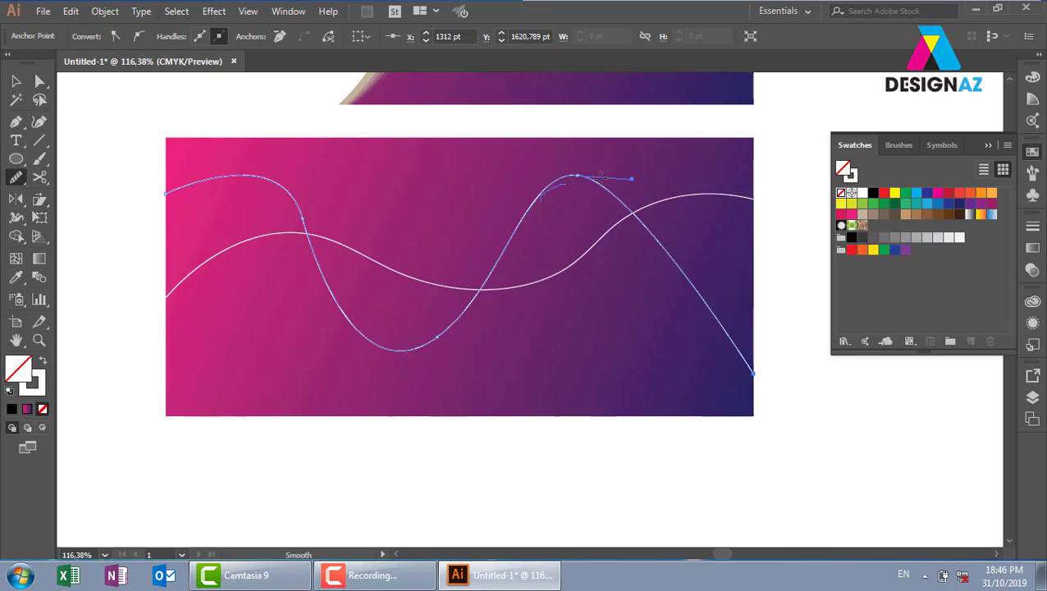
mouse_move(601, 177)
mouse_down()
mouse_move(380, 337)
mouse_move(460, 324)
mouse_up()
drag(339, 322, 476, 312)
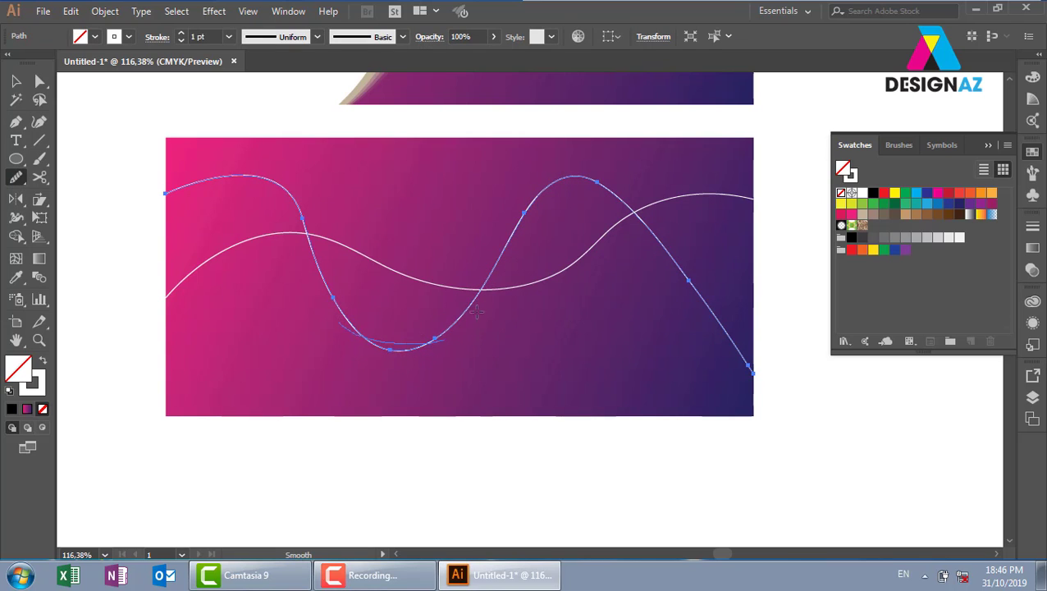
drag(281, 193, 507, 294)
mouse_move(513, 224)
mouse_down()
mouse_move(584, 183)
mouse_move(698, 304)
mouse_up()
Give the tall wavy curve a 0.5 pt stroke and 0% opacity
key(v)
click(76, 157)
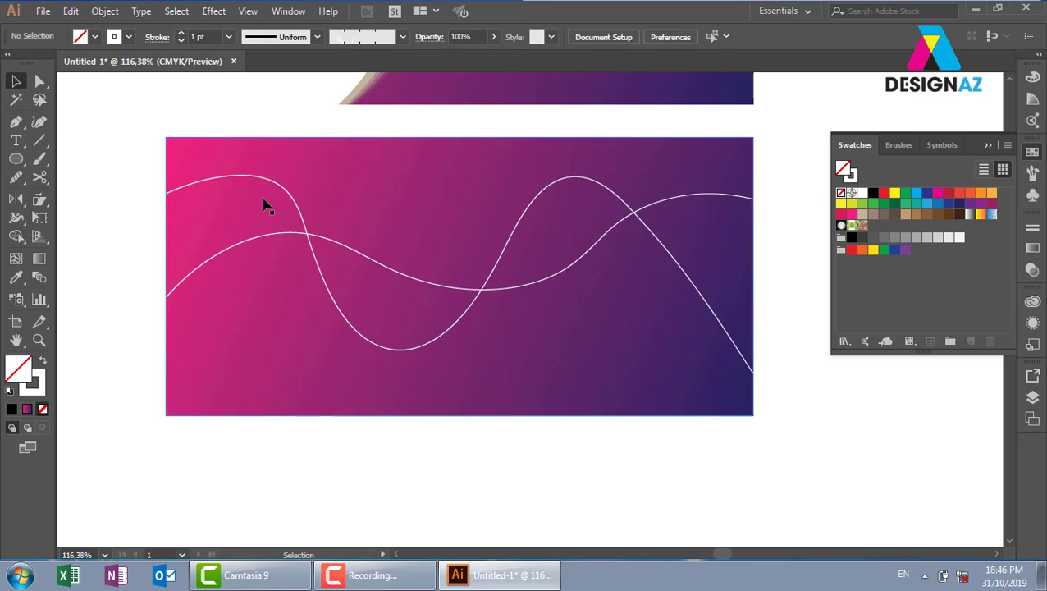
click(259, 177)
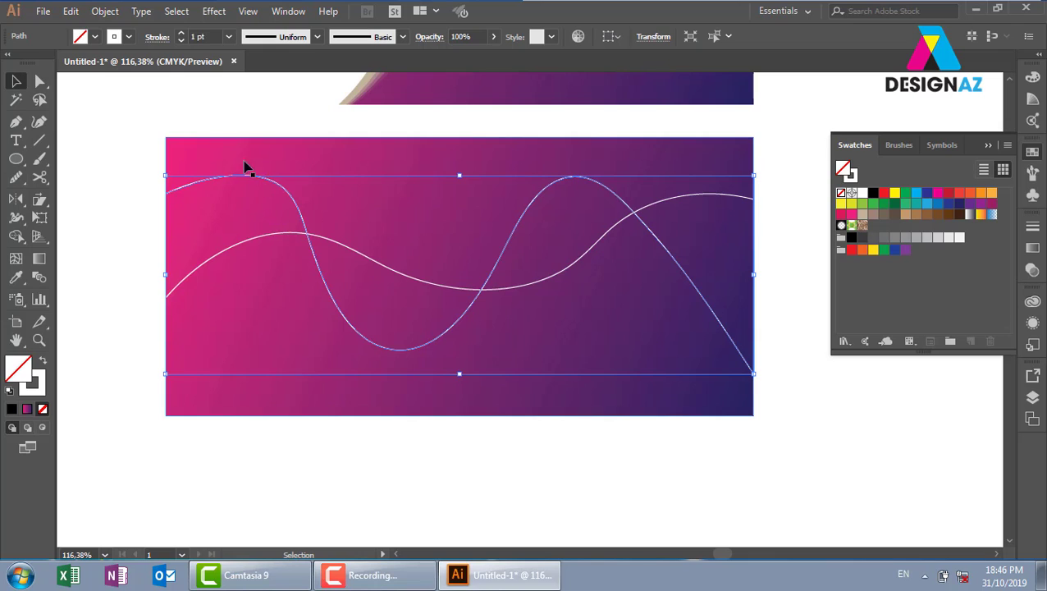
click(230, 37)
click(252, 70)
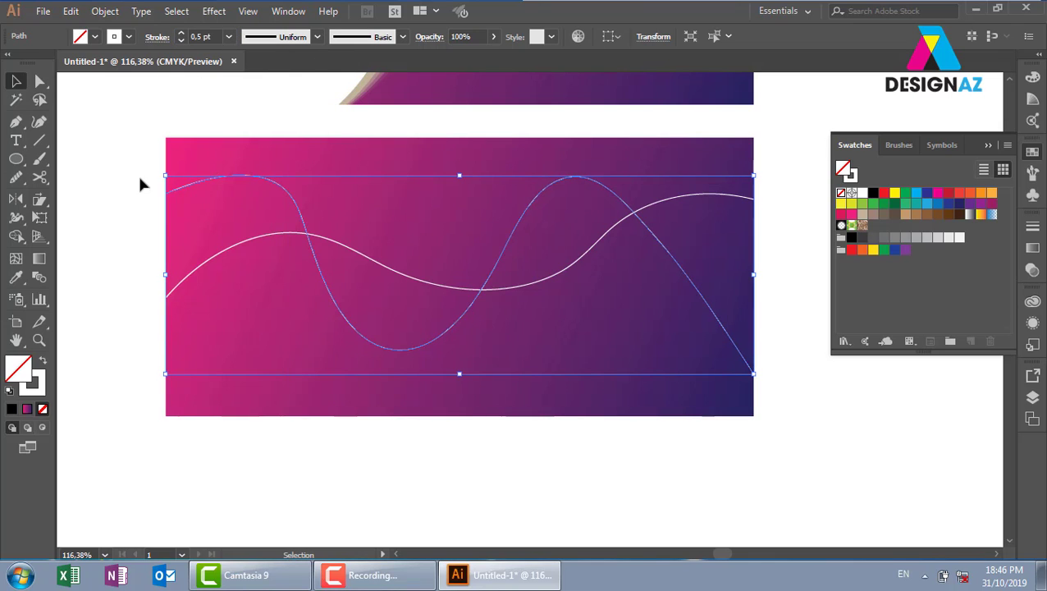
click(477, 37)
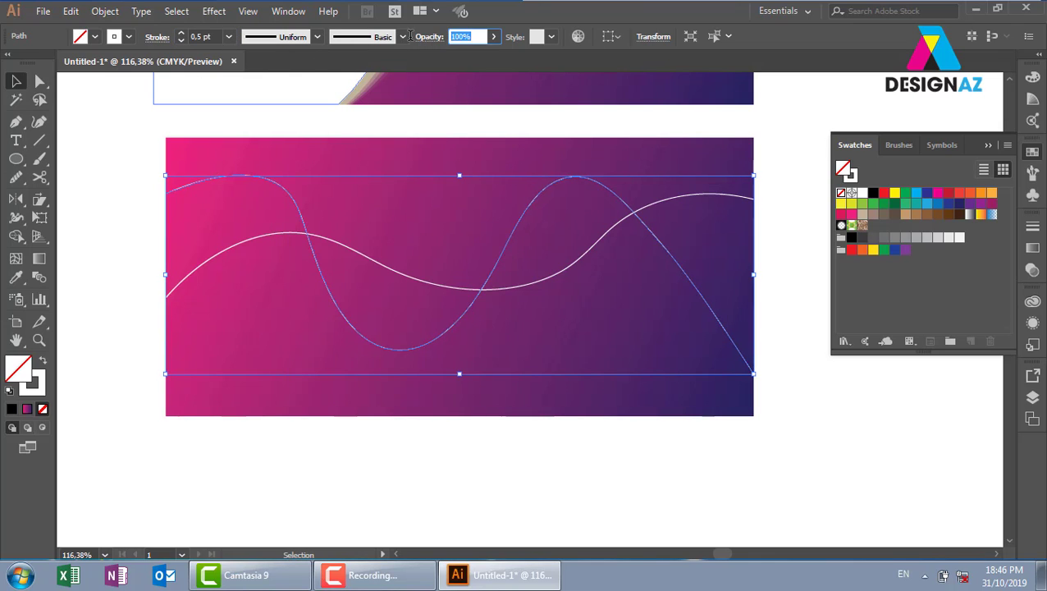
text(0)
key(Return)
Blend the two wavy curves using 18 specified steps
click(780, 349)
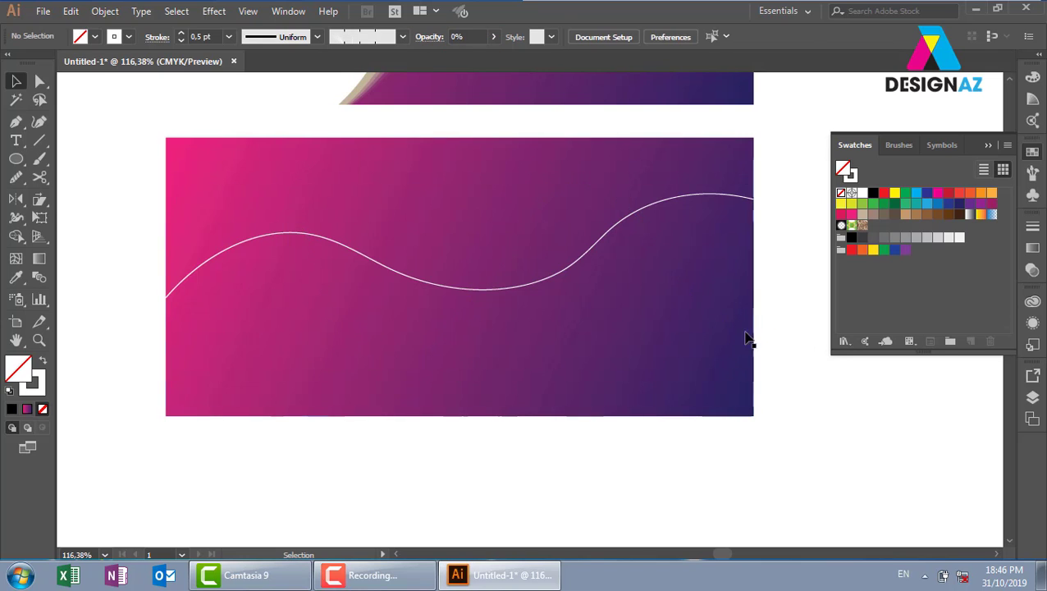
click(703, 307)
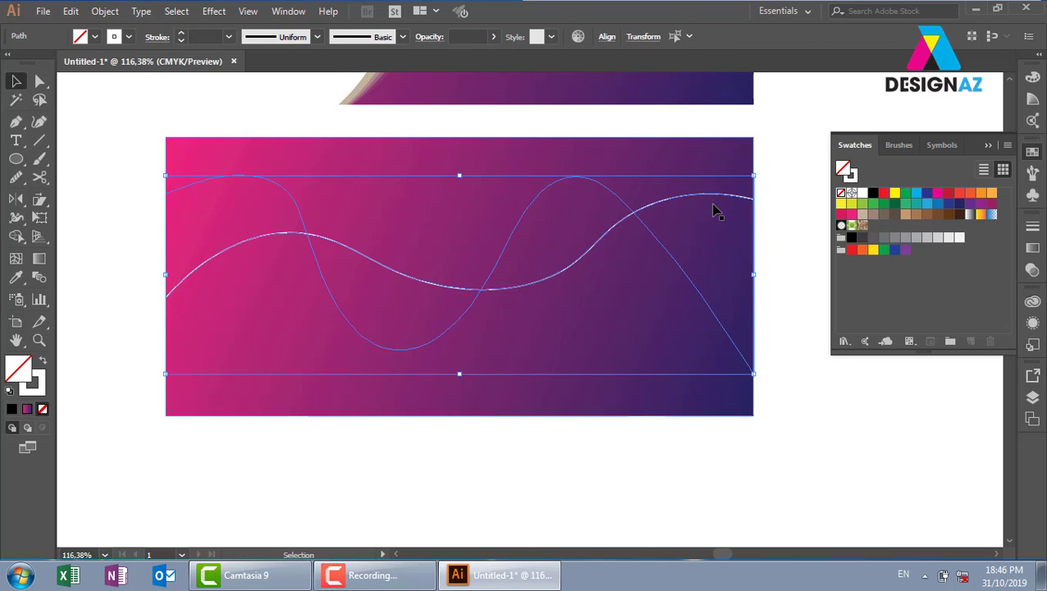
key(ctrl+alt+b)
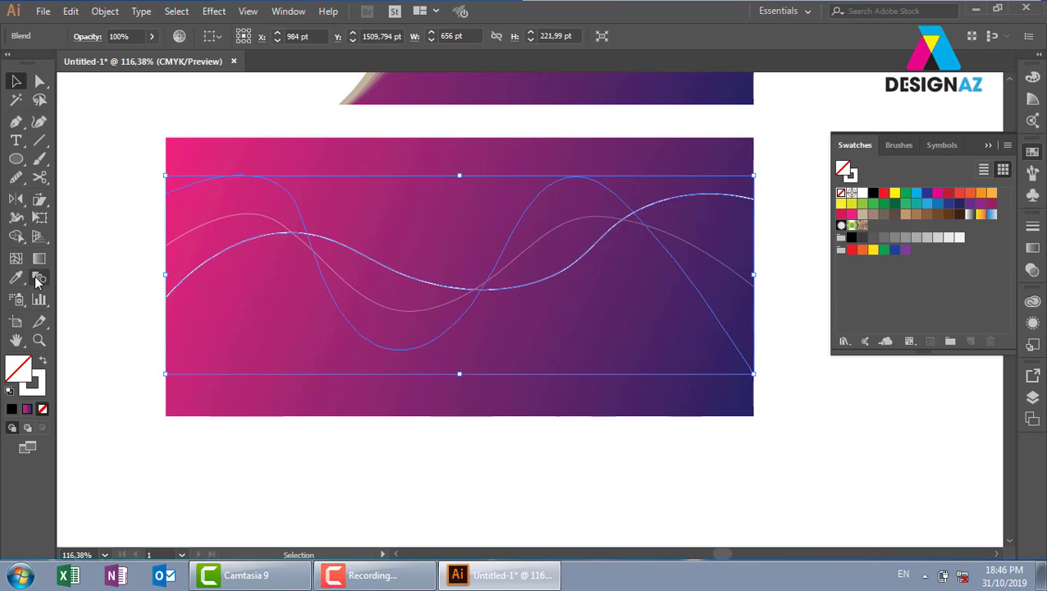
double_click(38, 278)
click(873, 194)
click(869, 226)
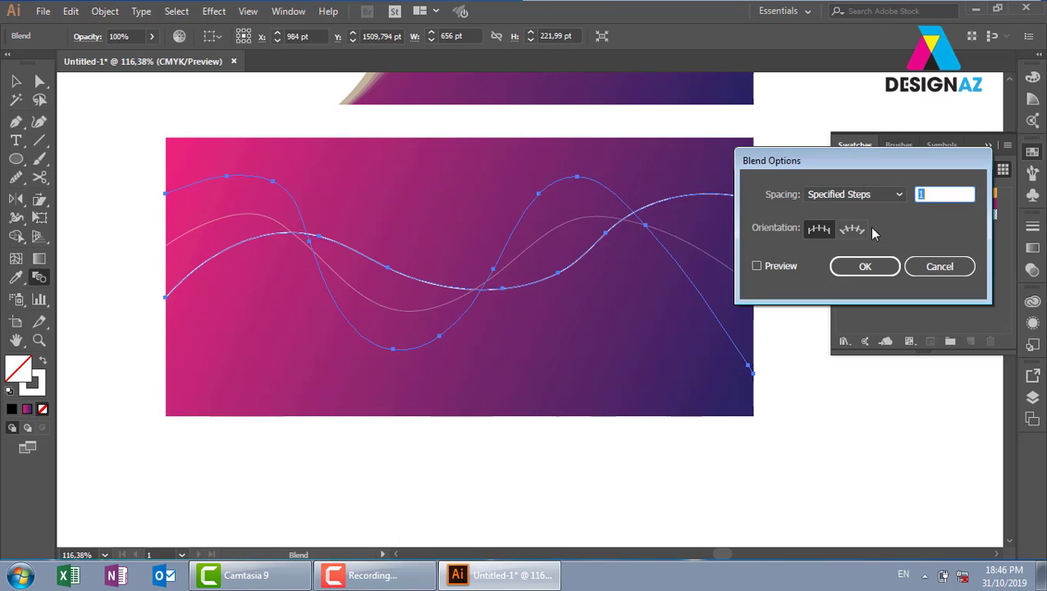
click(954, 194)
click(769, 264)
key(Up)
key(Up)
key(Up)
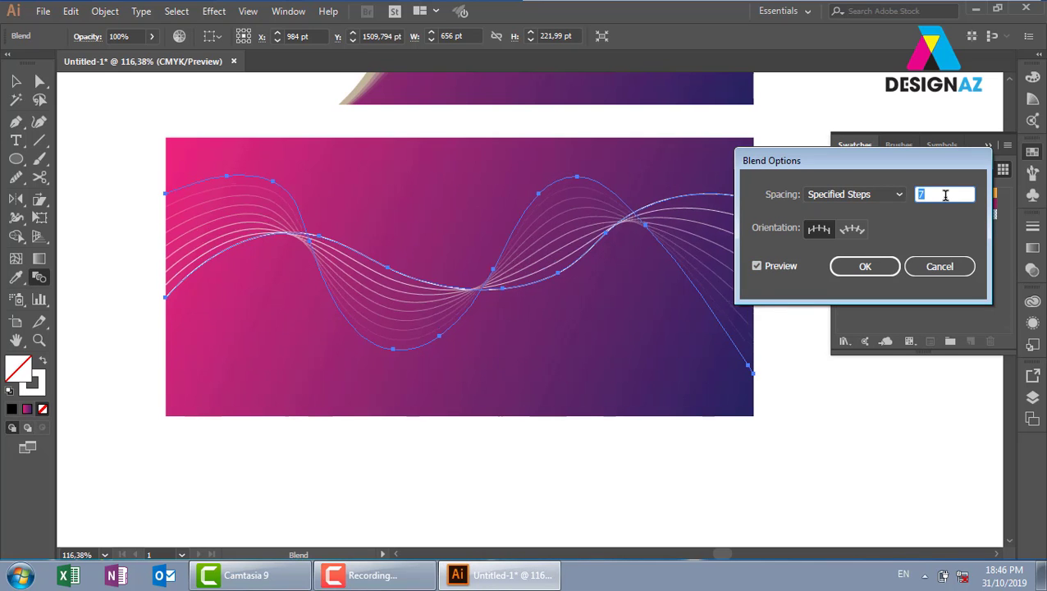
key(Up)
key(Up)
key(Up)
key(Up)
key(Up)
key(Up)
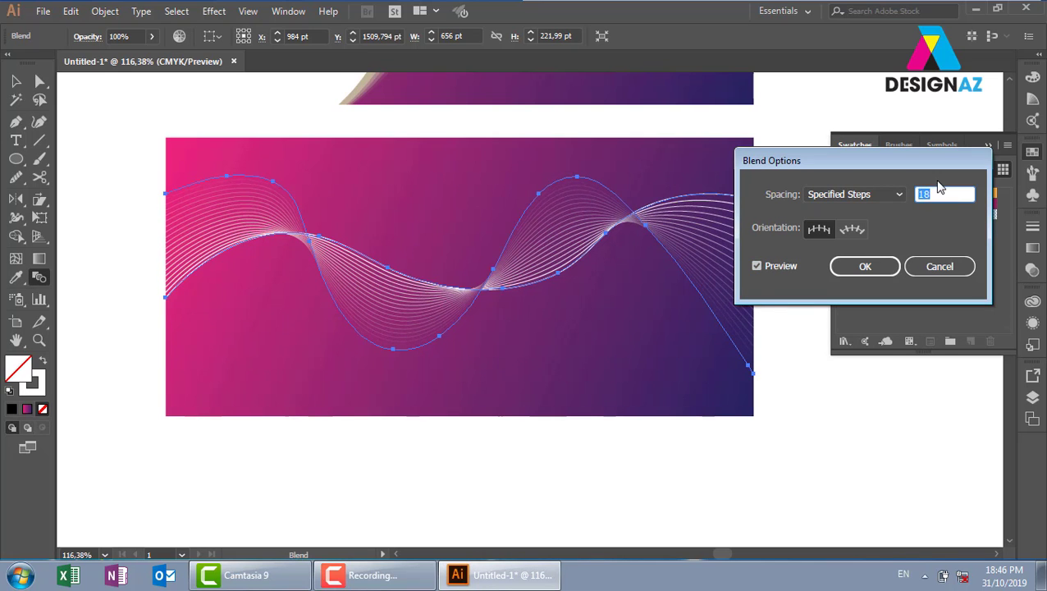
click(868, 266)
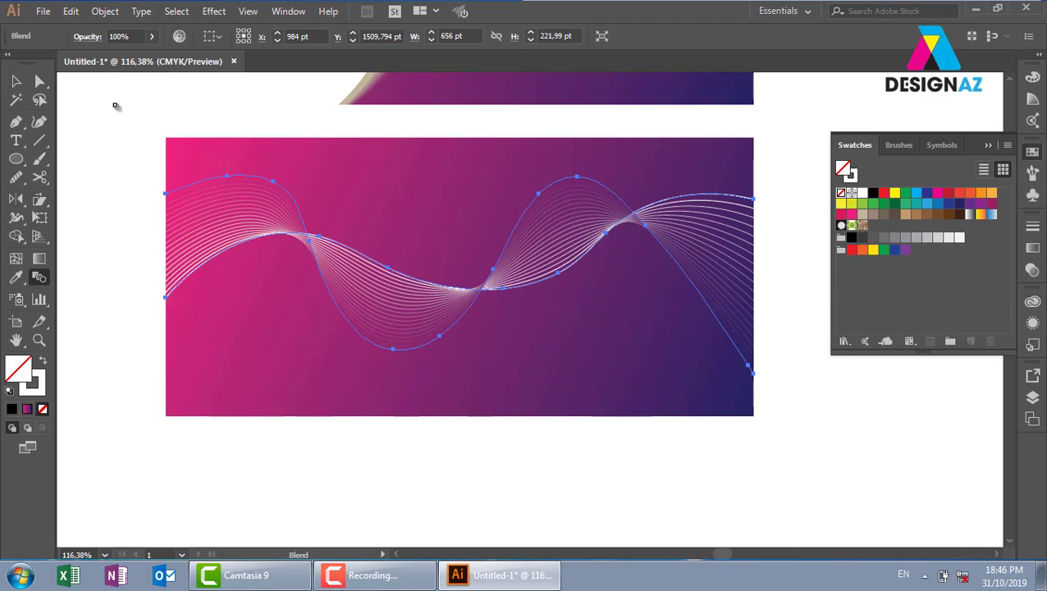
Set the blend's transparency mode to Overlay, then zoom out to 50% to see other artboards
click(15, 81)
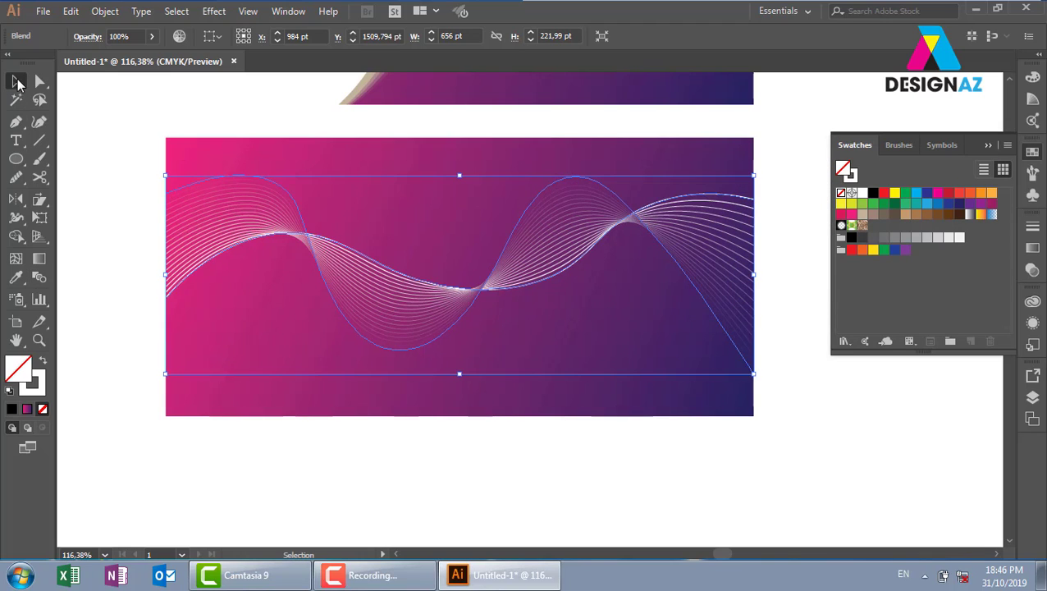
click(1032, 269)
click(878, 243)
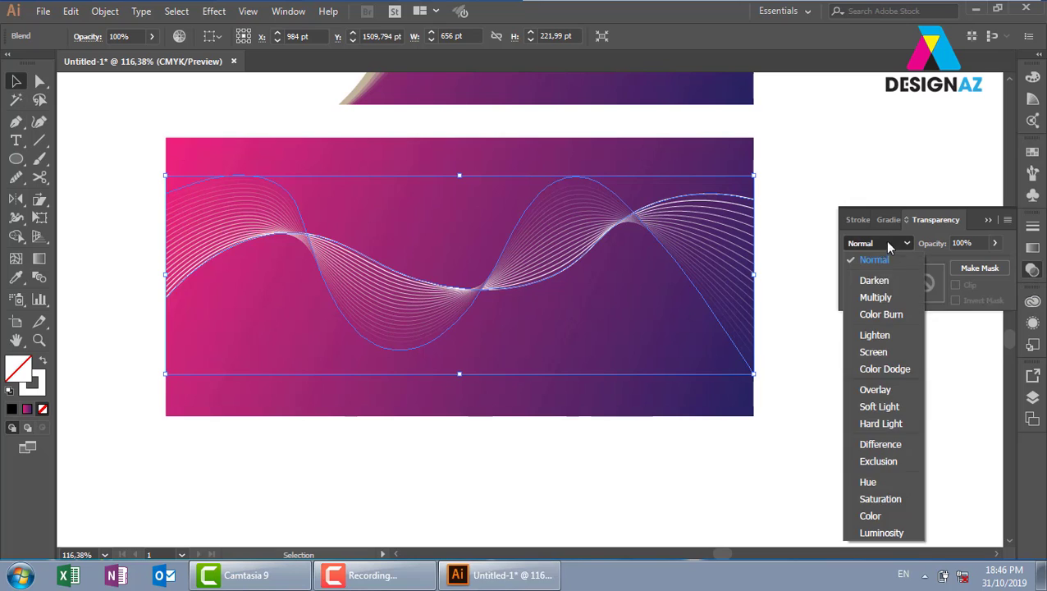
click(859, 392)
click(862, 421)
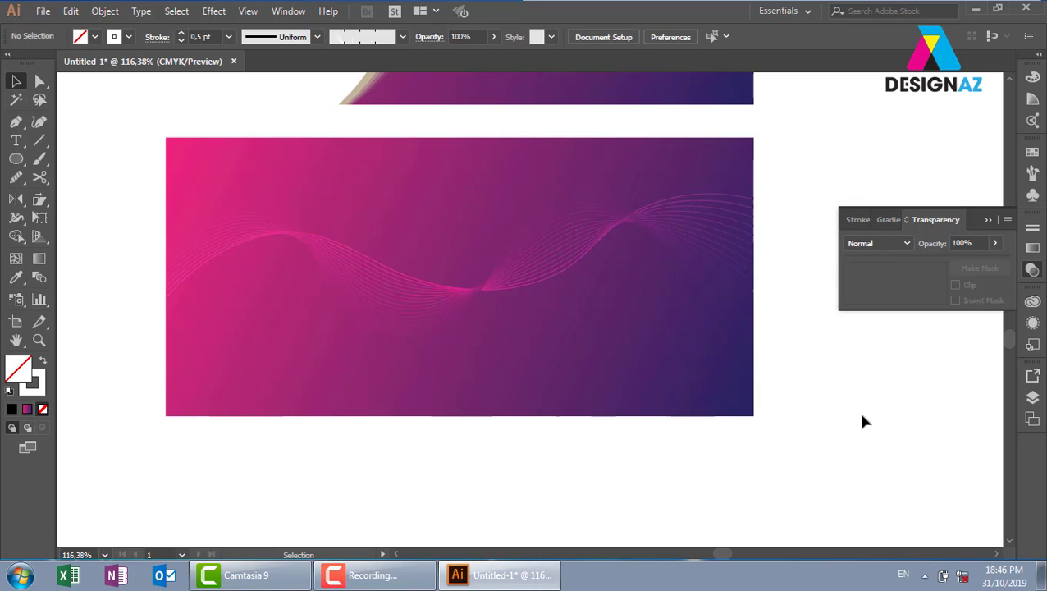
click(568, 269)
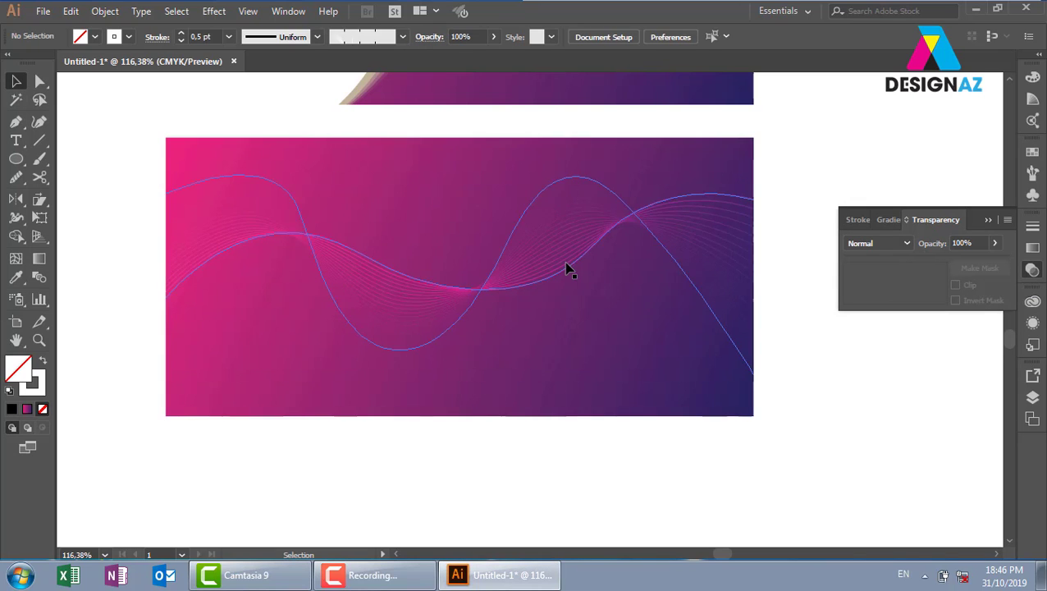
key(a)
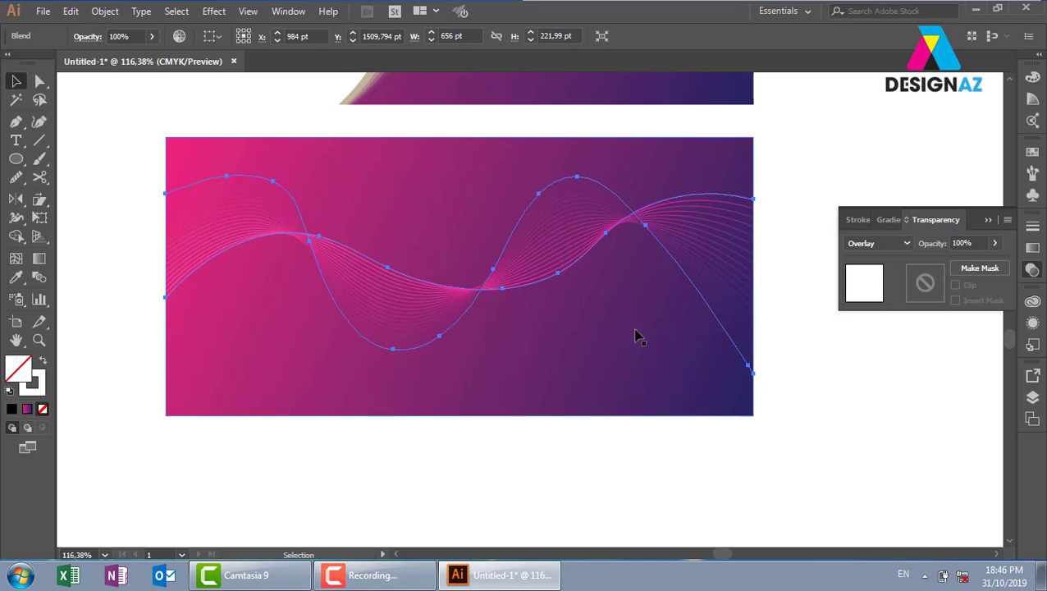
key(v)
click(865, 435)
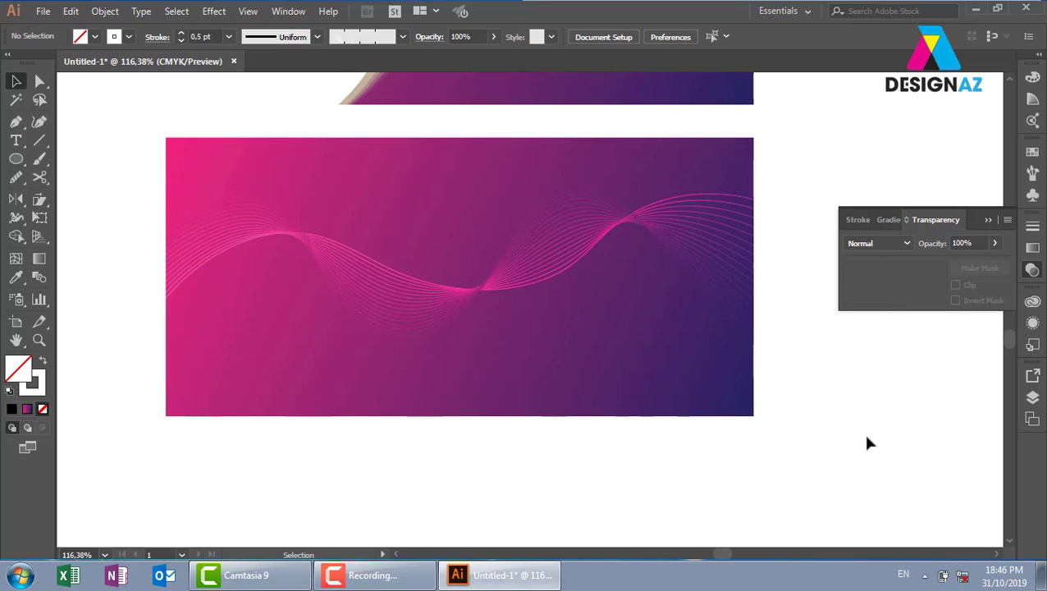
key(ctrl+minus)
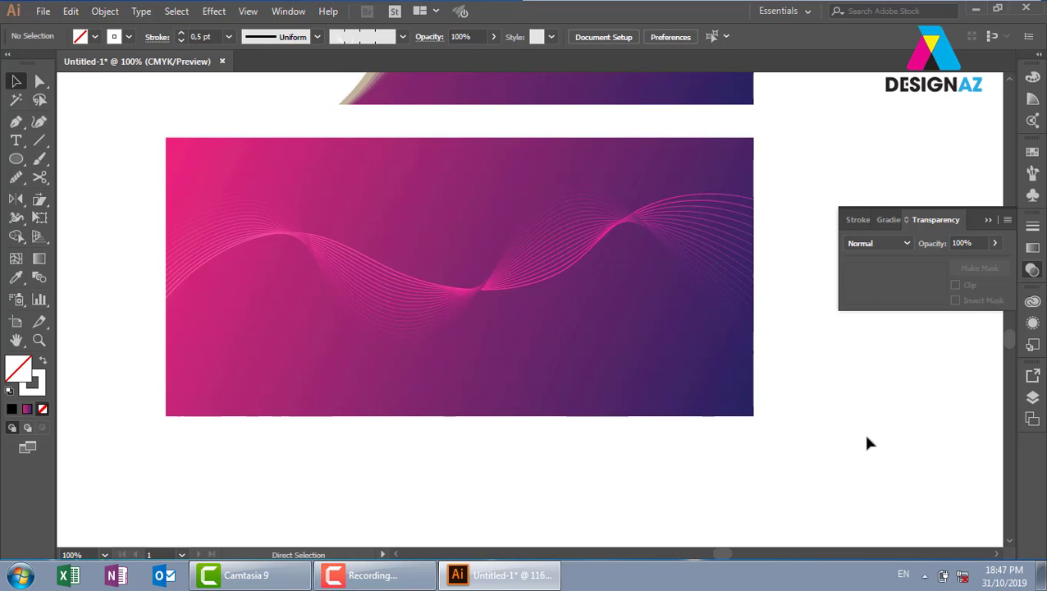
key(ctrl+minus)
key(ctrl+minus)
drag(699, 266, 375, 495)
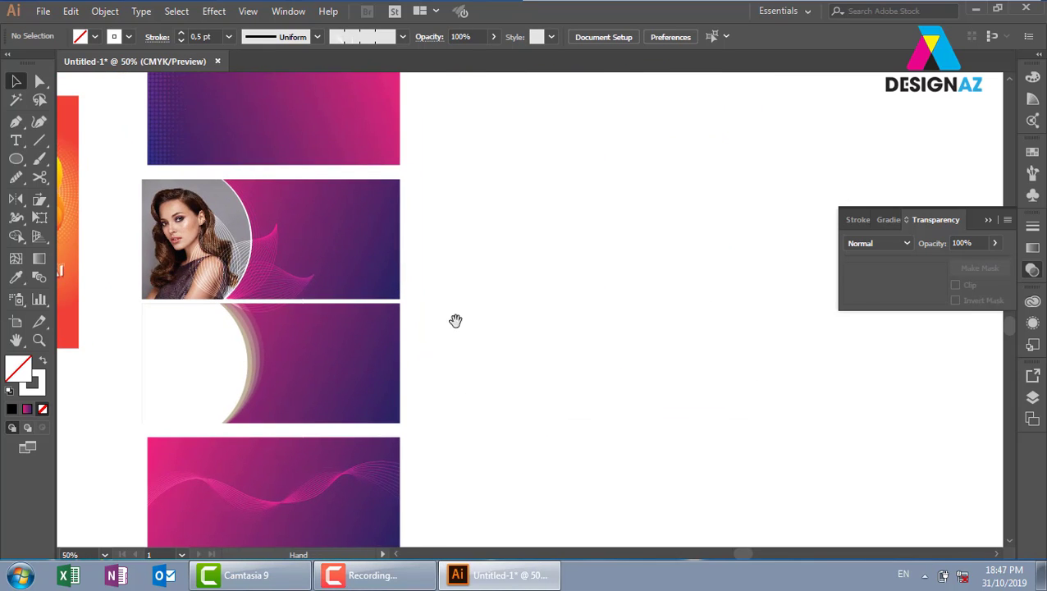
Copy the gradient panel beside the top GIẤY MỜI 2020 banner
drag(456, 320, 449, 375)
drag(404, 311, 362, 430)
drag(311, 293, 557, 165)
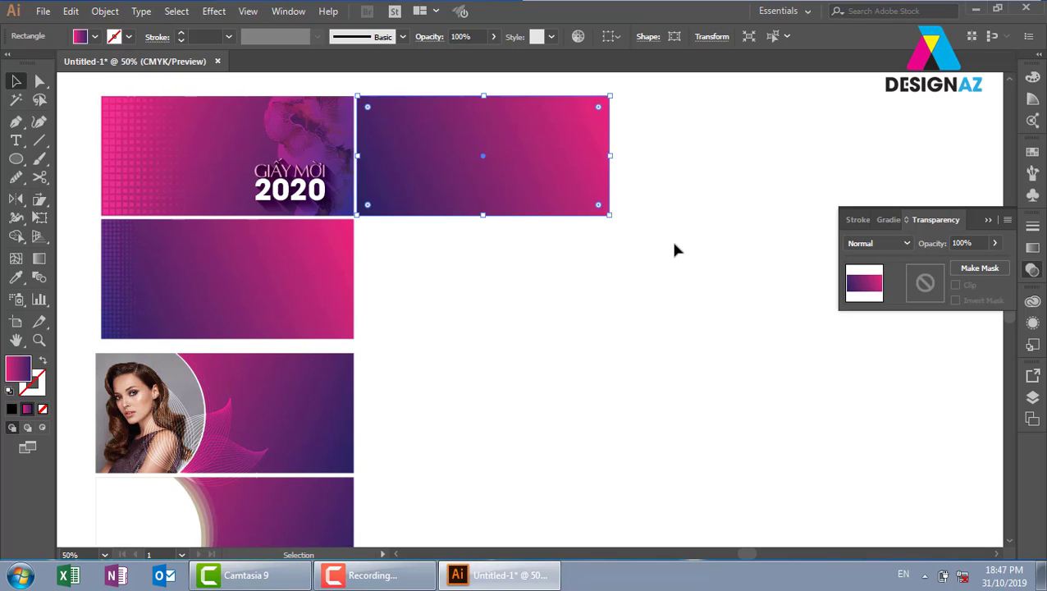
click(667, 233)
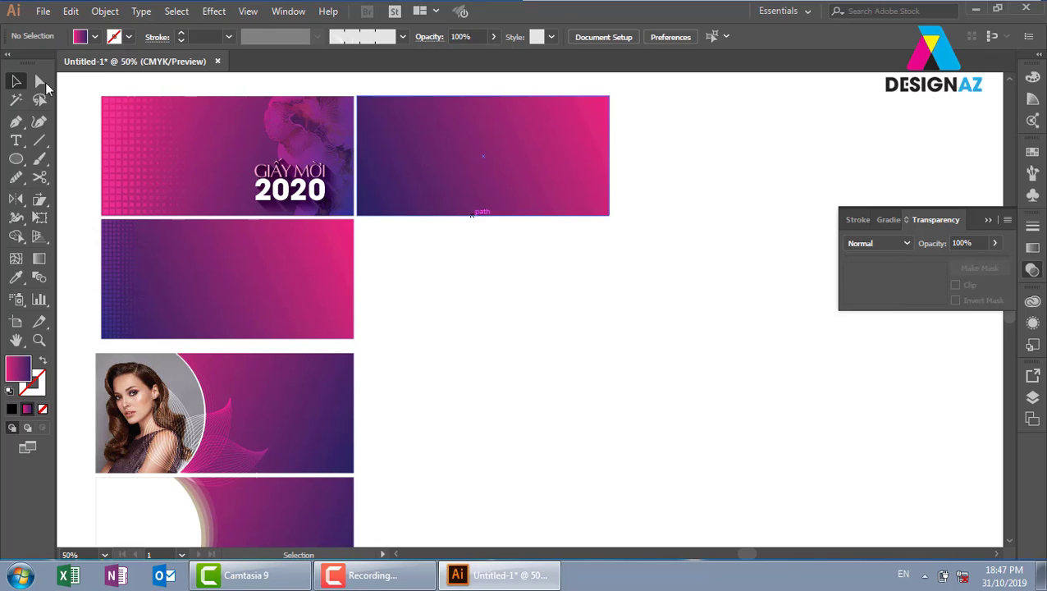
Place the Living-Coral-Slide image over the copied gradient panel
click(43, 10)
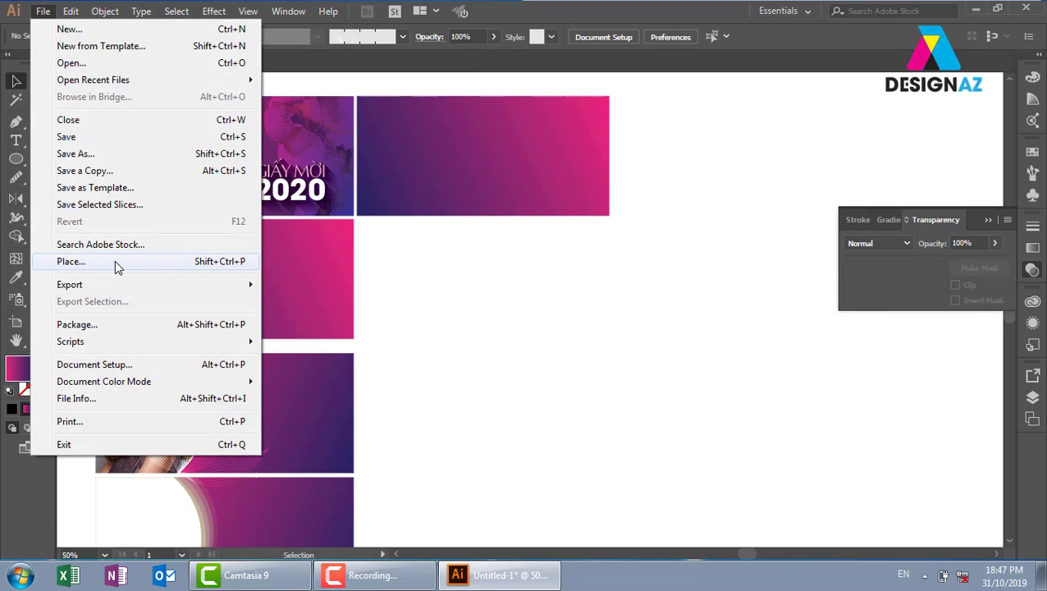
click(115, 261)
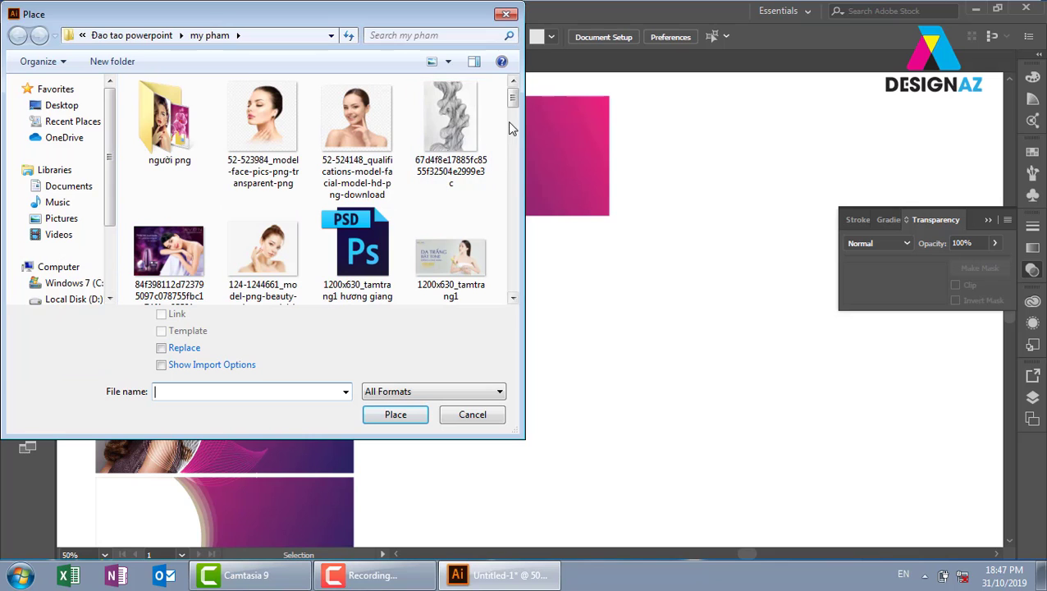
mouse_move(512, 99)
mouse_down()
mouse_move(537, 156)
mouse_move(546, 238)
mouse_up()
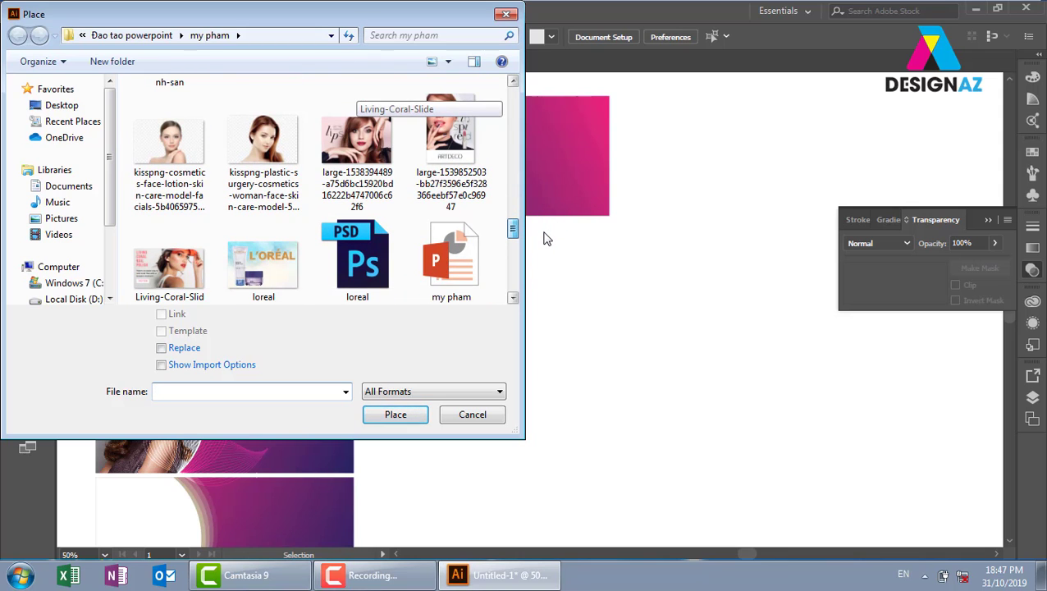
click(174, 261)
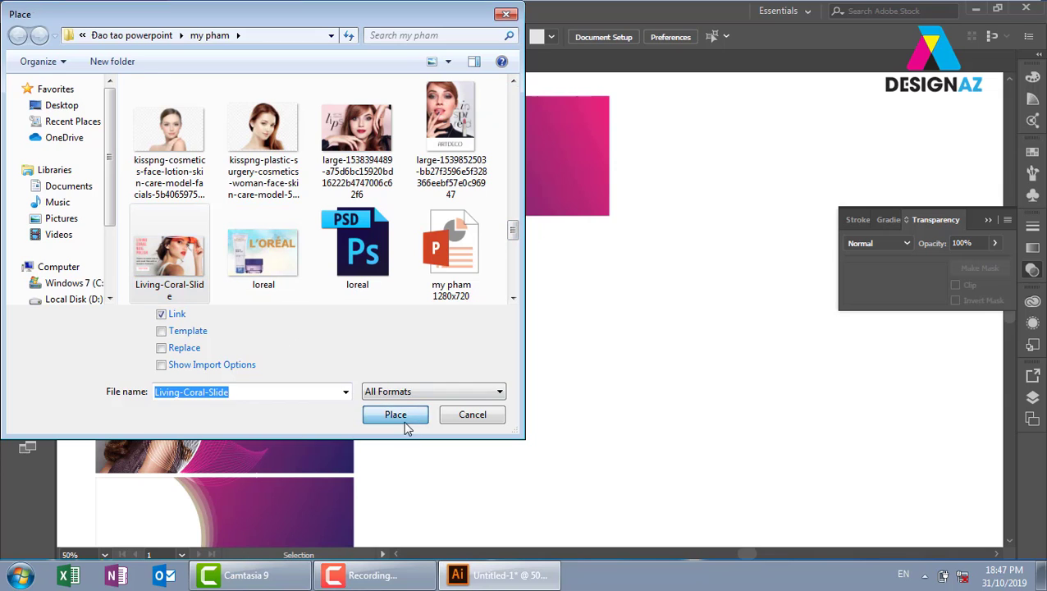
click(399, 415)
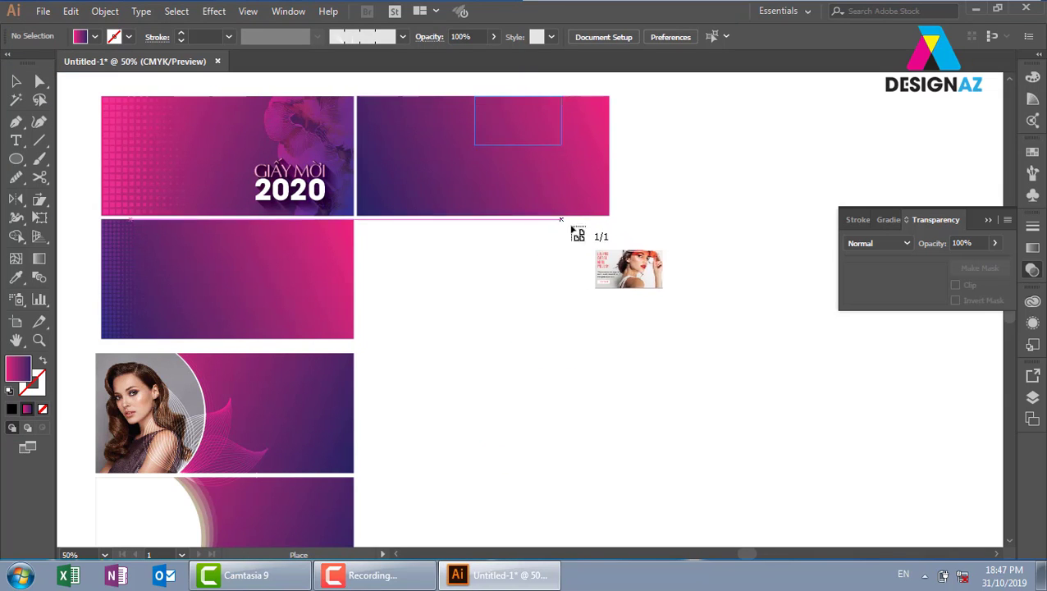
drag(473, 96, 690, 262)
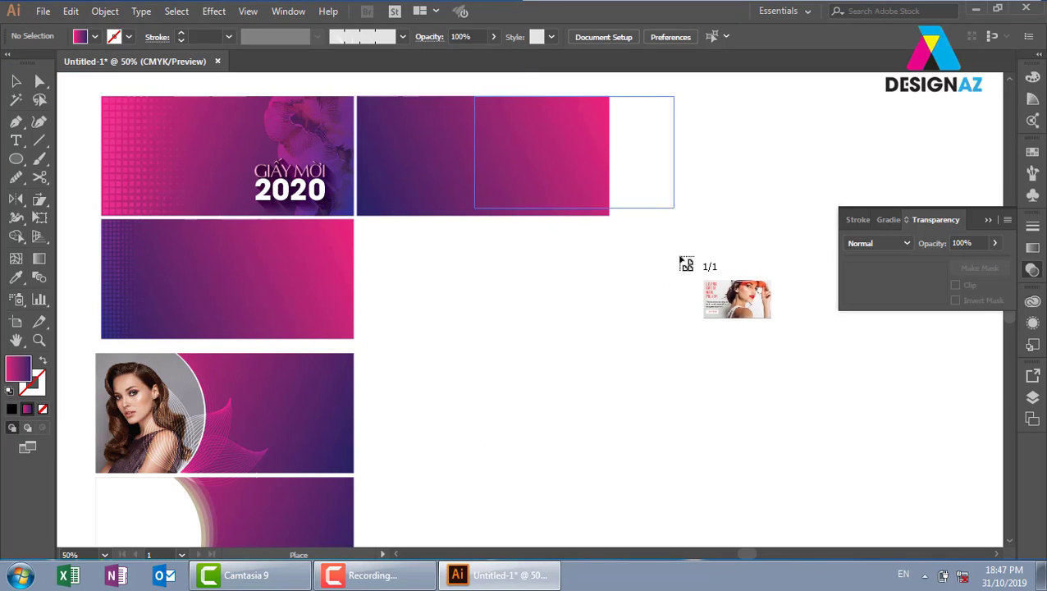
Shift the coral photo left onto the panel and zoom in on the banner
click(632, 270)
drag(632, 164, 565, 164)
click(654, 193)
key(z)
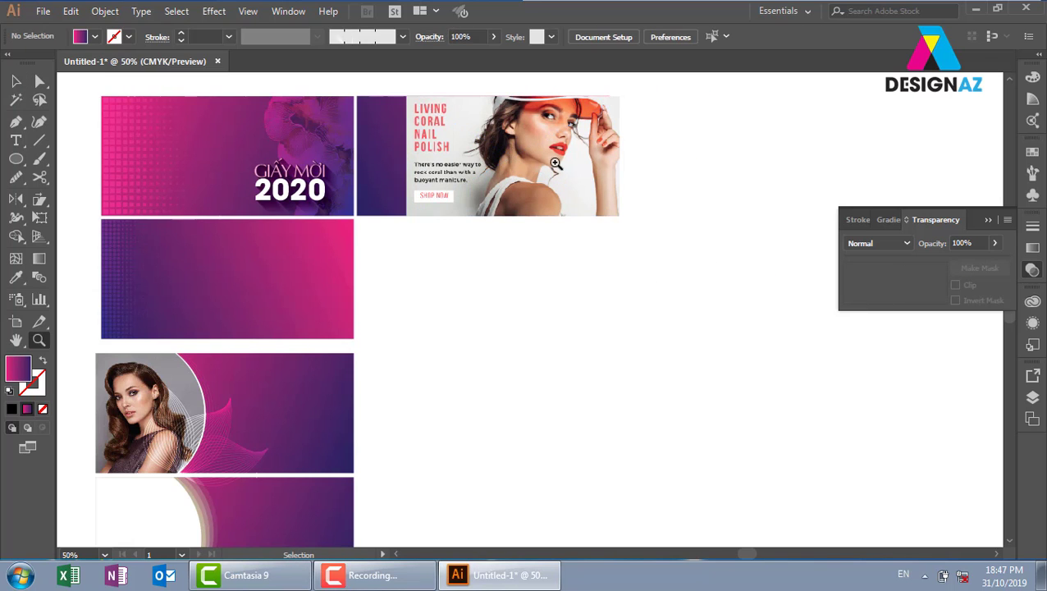
drag(362, 88, 722, 269)
drag(512, 233, 580, 228)
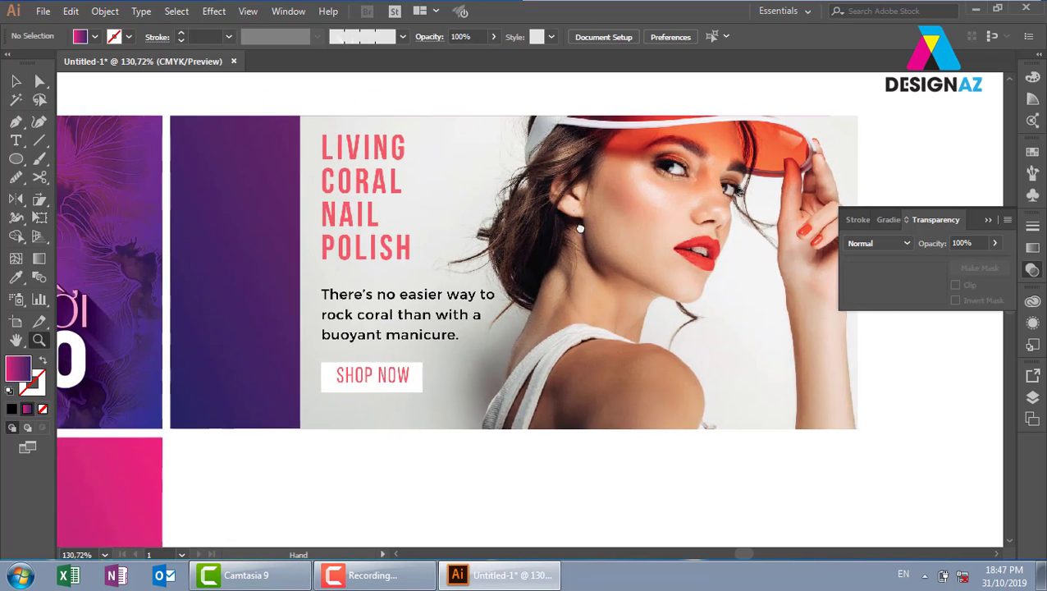
drag(465, 208, 511, 216)
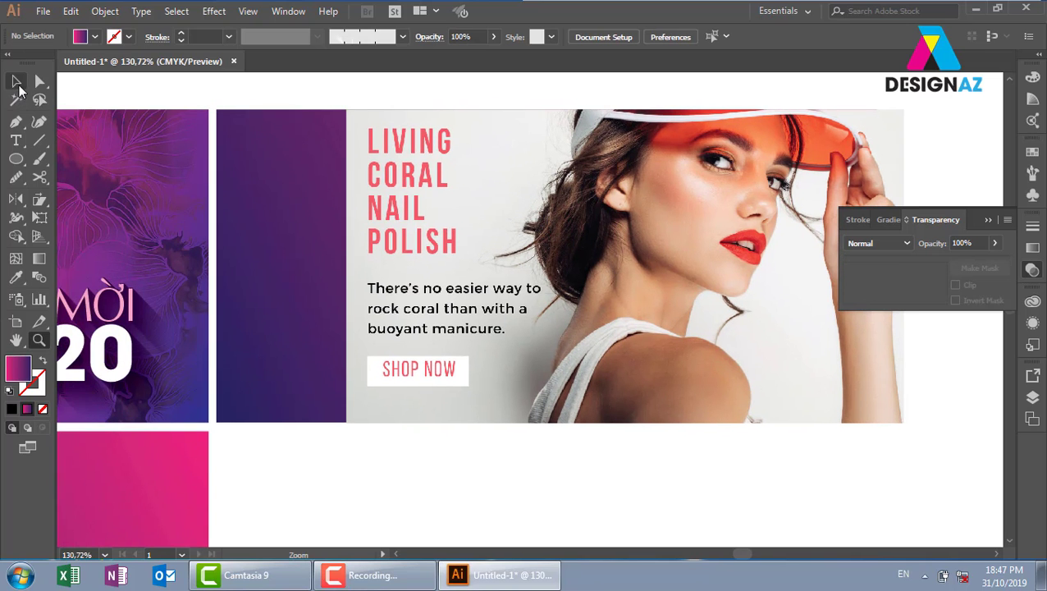
click(16, 82)
scroll(580, 217, right, 2)
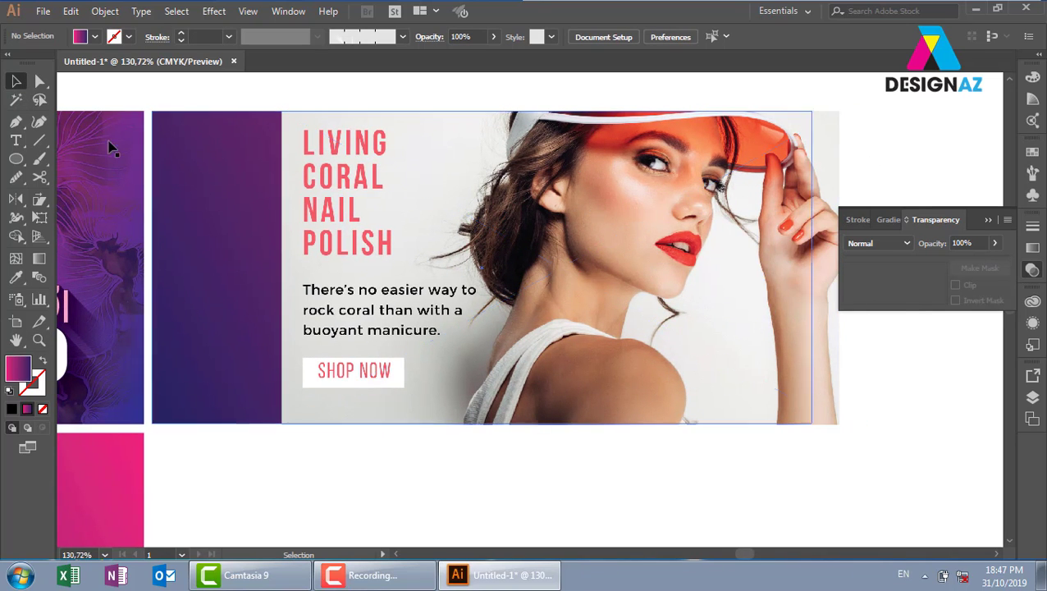
Draw a rectangle over the coral banner's left part and fill it black
drag(15, 160, 74, 159)
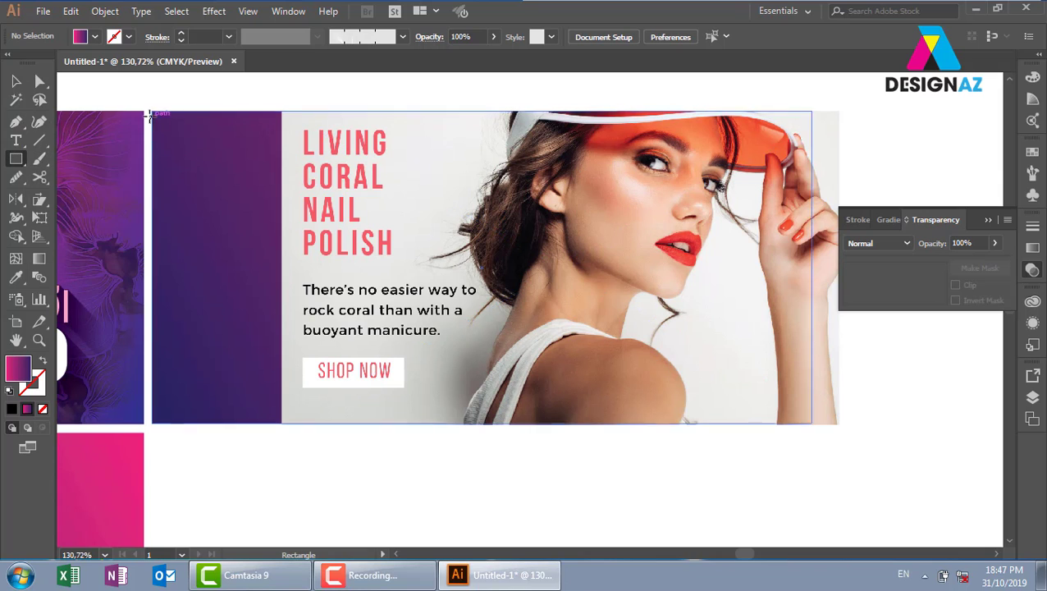
drag(152, 112, 486, 425)
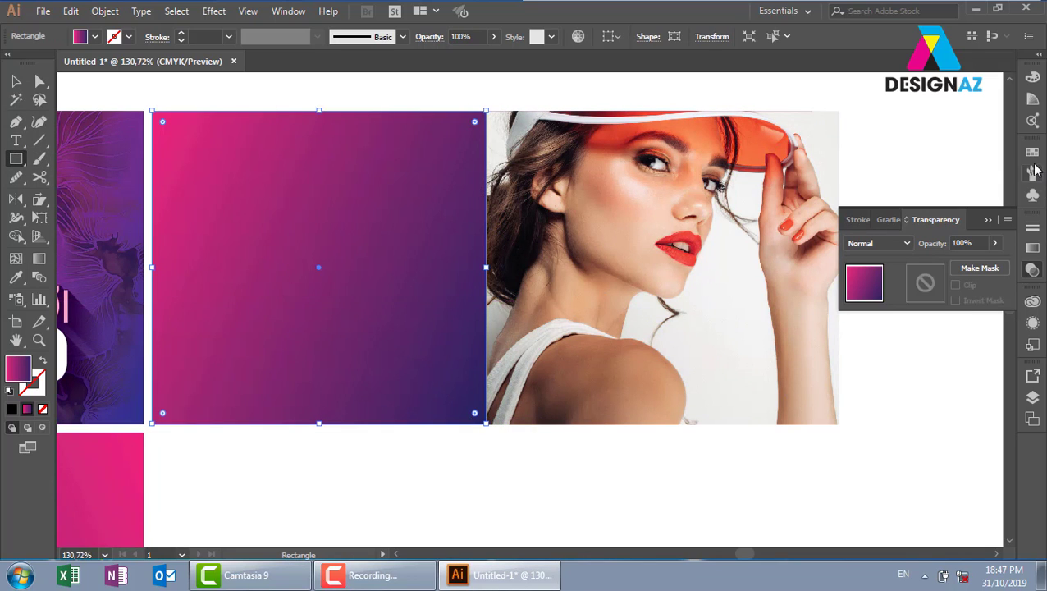
click(1032, 153)
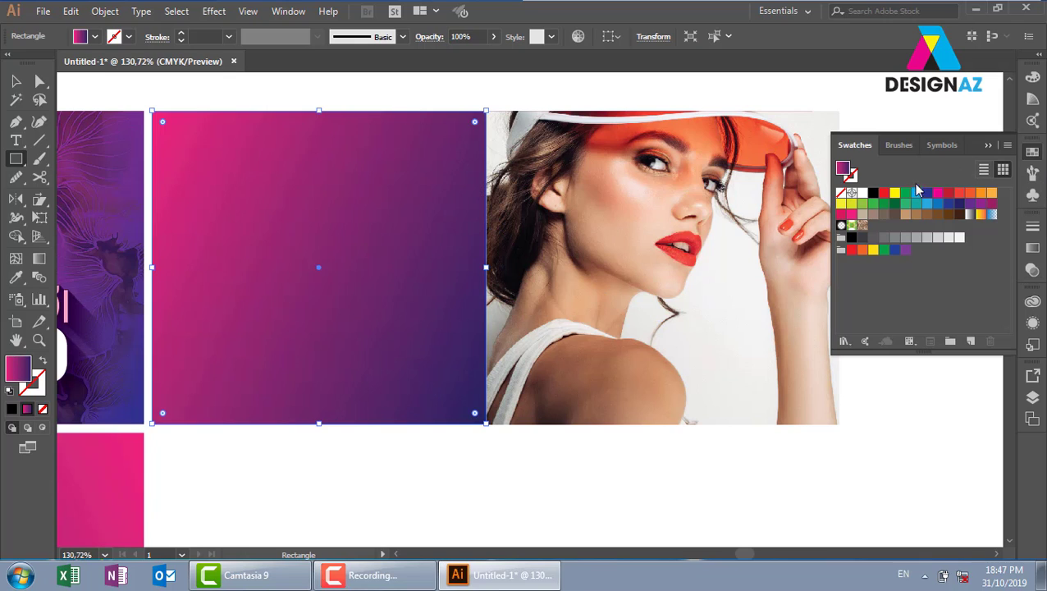
click(872, 193)
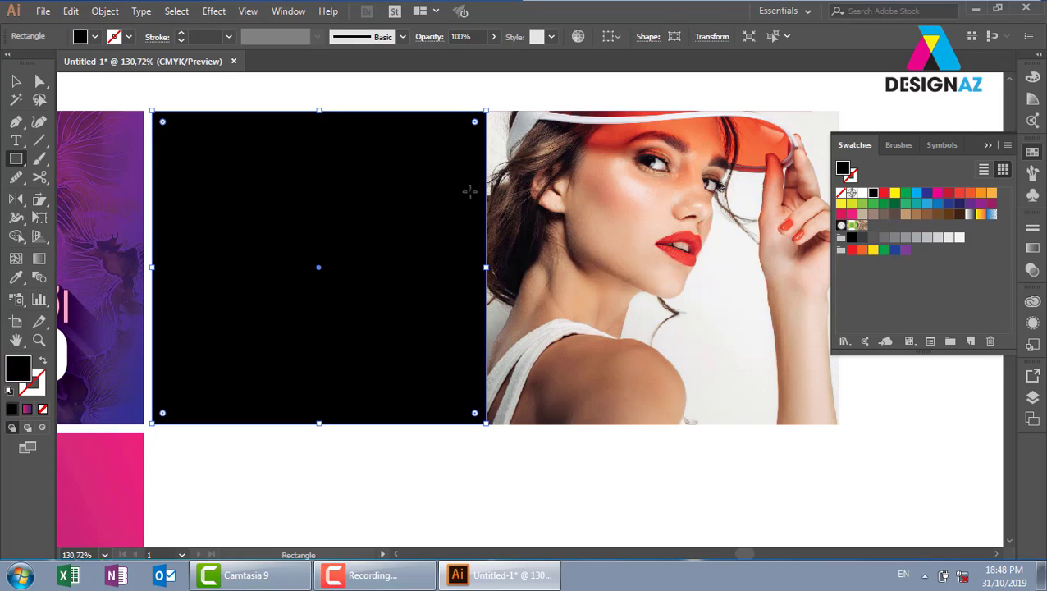
Add an anchor mid-way on the black rectangle's right edge and bend it into a wave
key(plus)
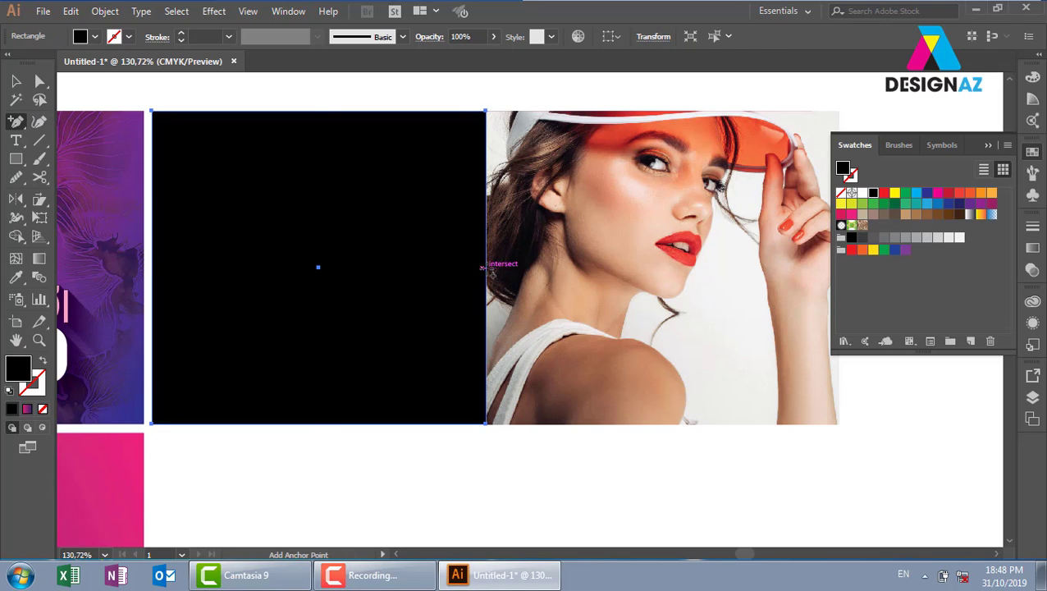
click(487, 267)
key(a)
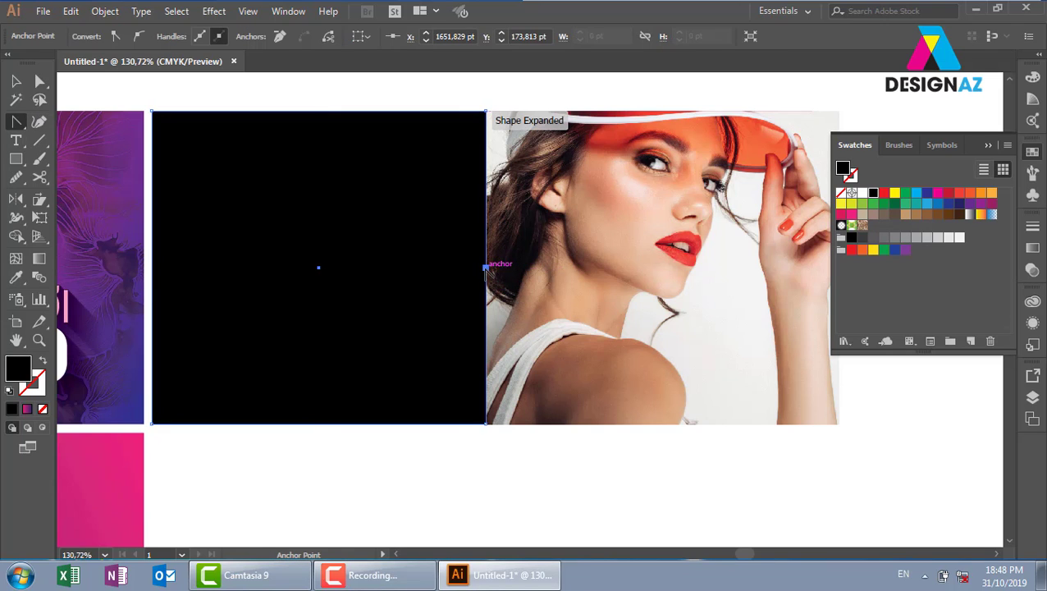
mouse_move(486, 266)
mouse_down()
mouse_move(502, 327)
mouse_move(403, 348)
mouse_up()
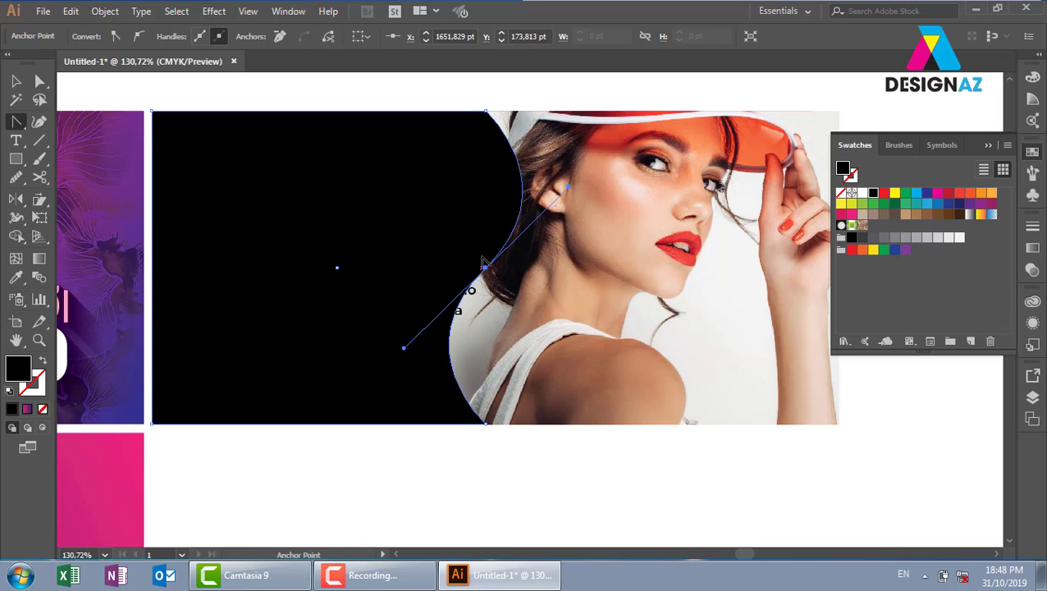
key(v)
click(316, 105)
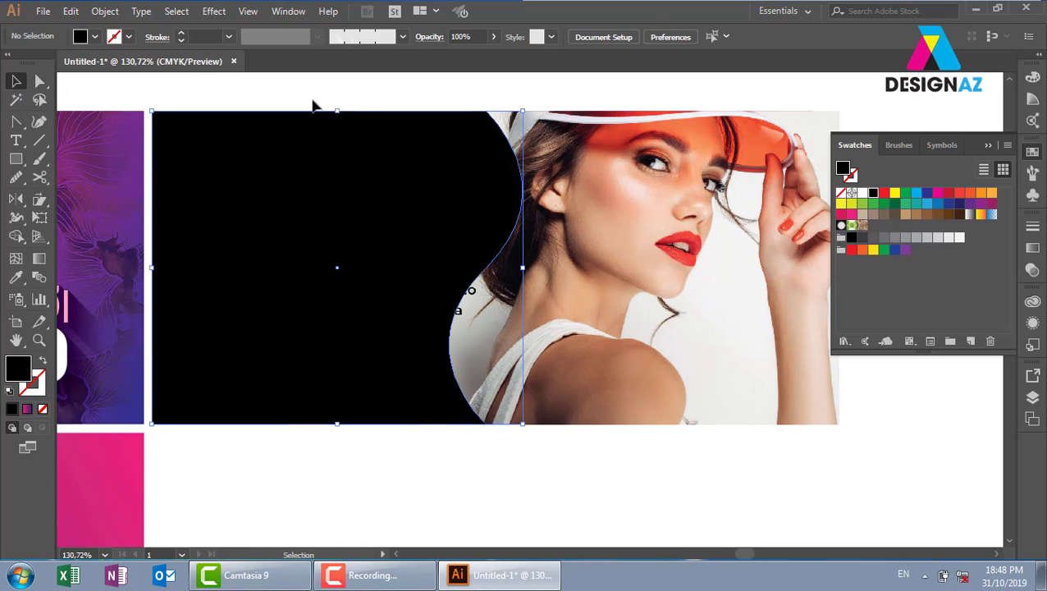
Paste a copy of the curved shape in front, nudge it right and fill it white
key(a)
click(407, 193)
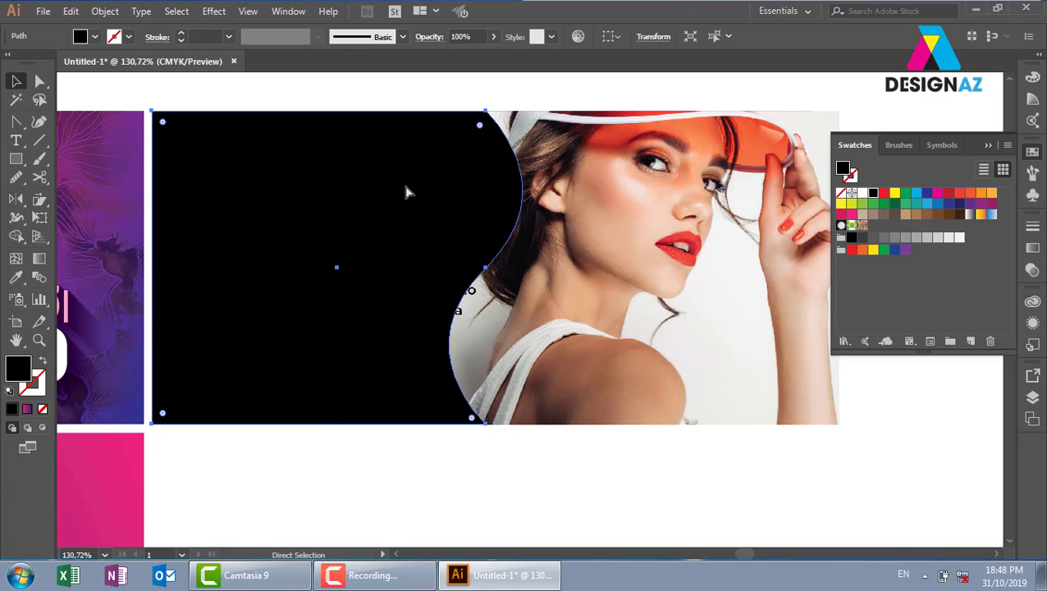
key(v)
key(ctrl+c)
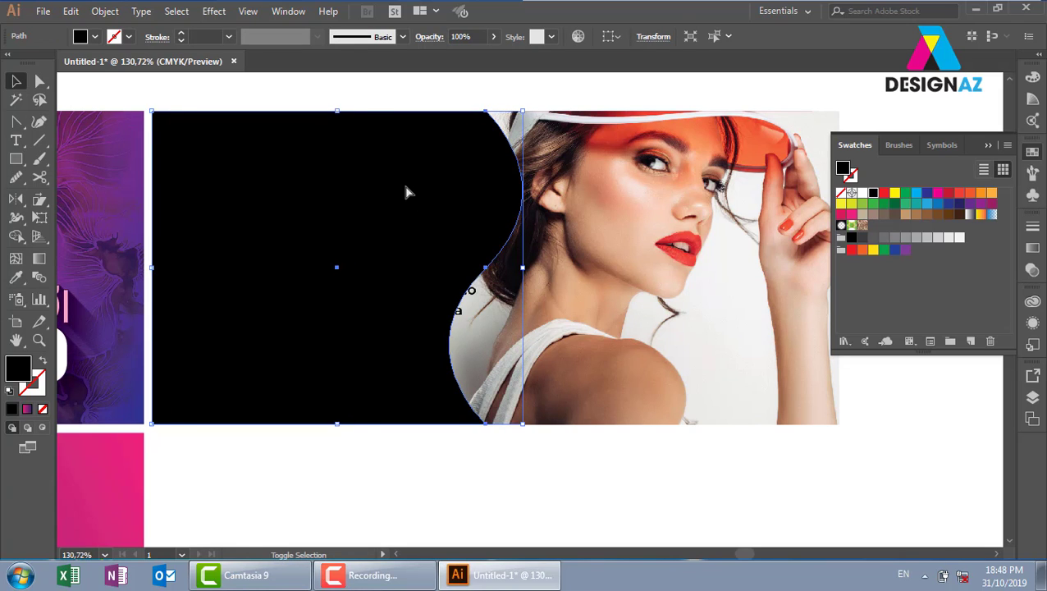
key(ctrl+f)
key(shift+Right)
key(shift+Right)
key(shift+Right)
key(shift+Right)
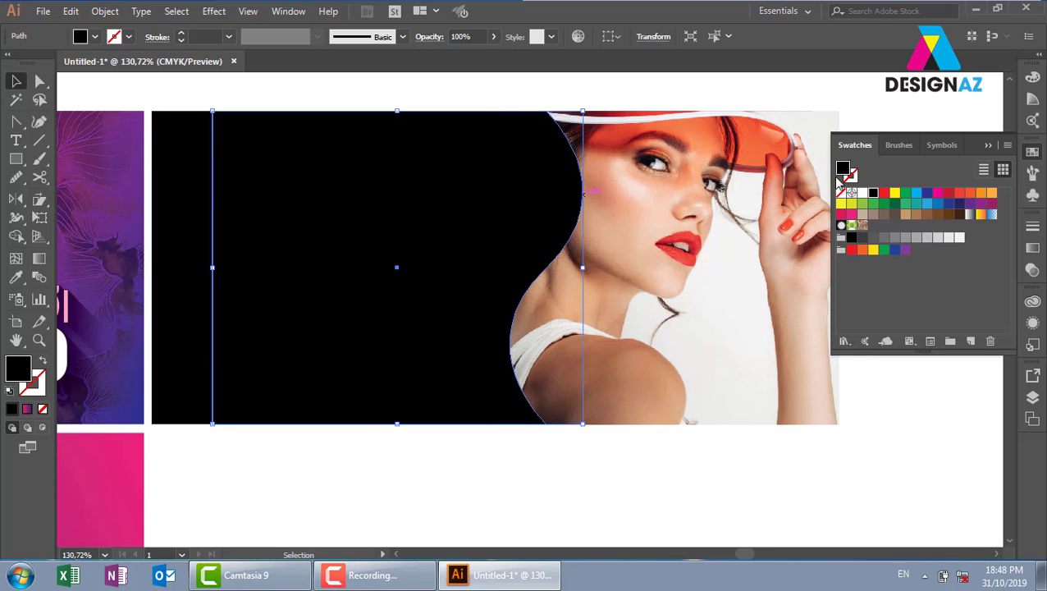
click(862, 194)
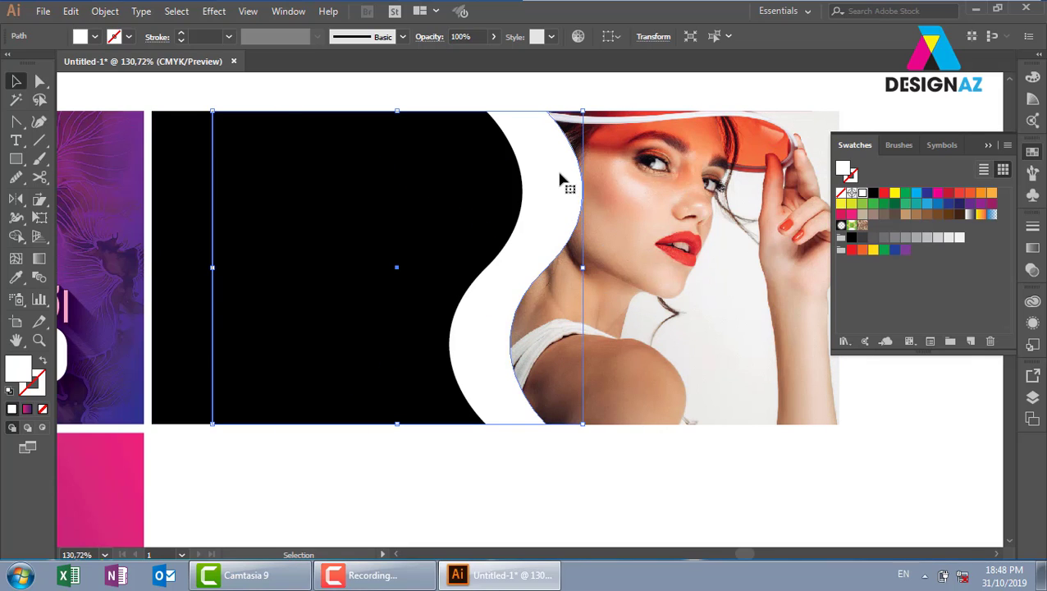
Blend the white copy with the black shape into a soft curved fade
shift+click(432, 210)
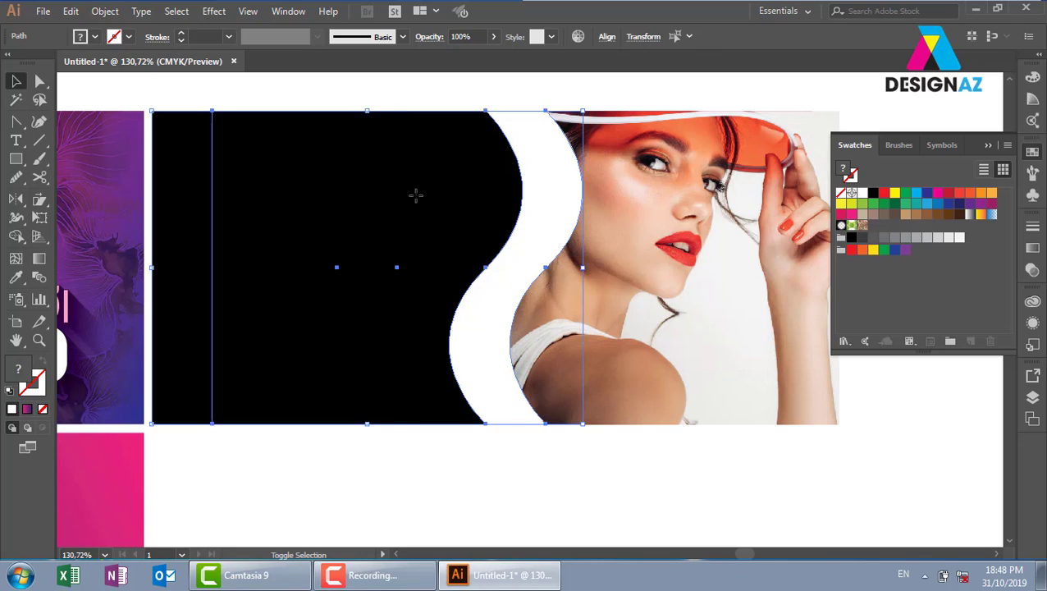
key(ctrl+alt+b)
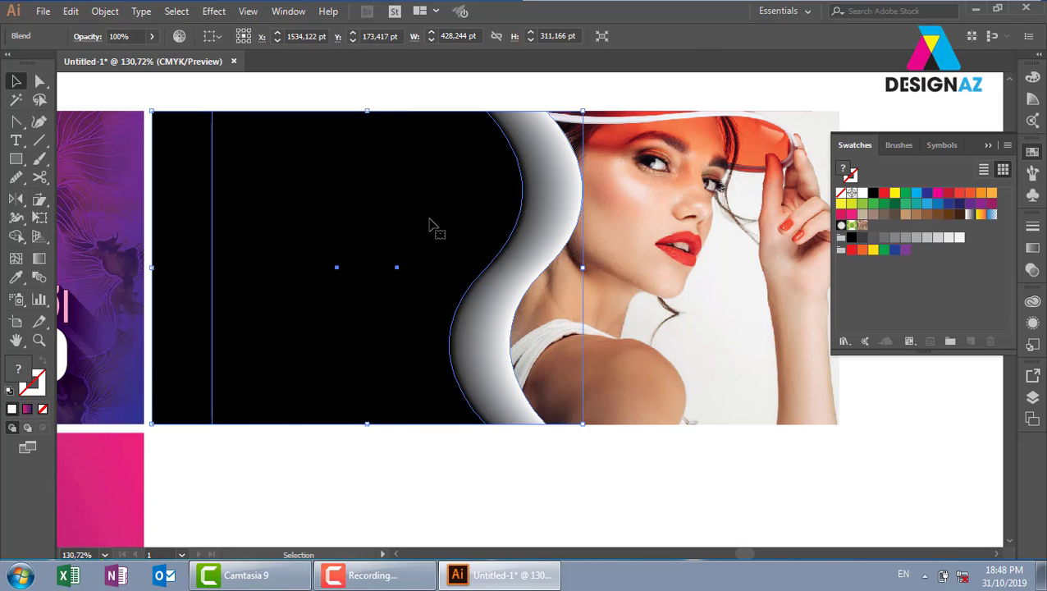
click(935, 416)
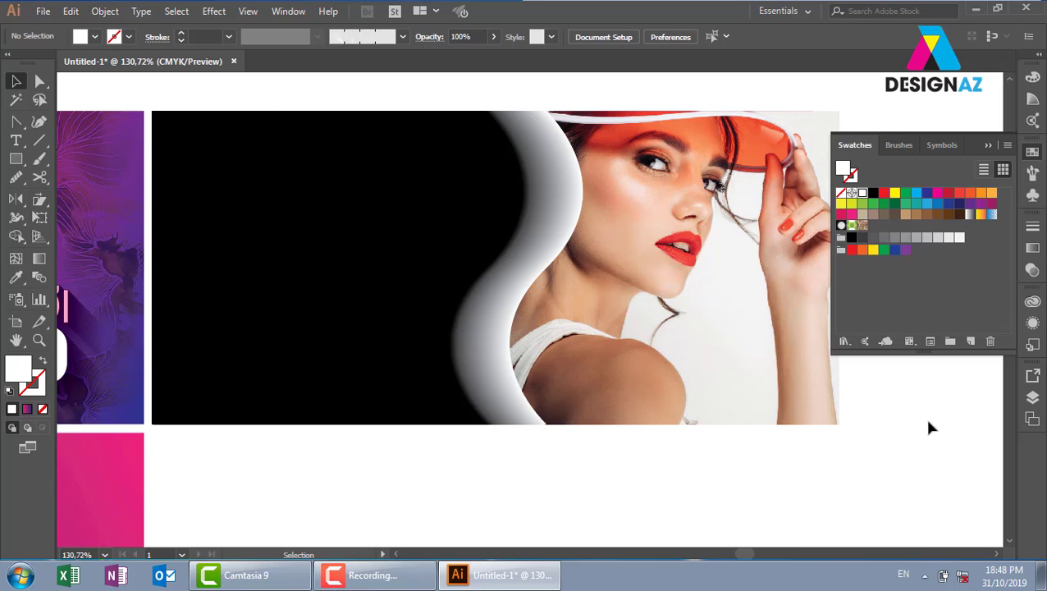
click(438, 247)
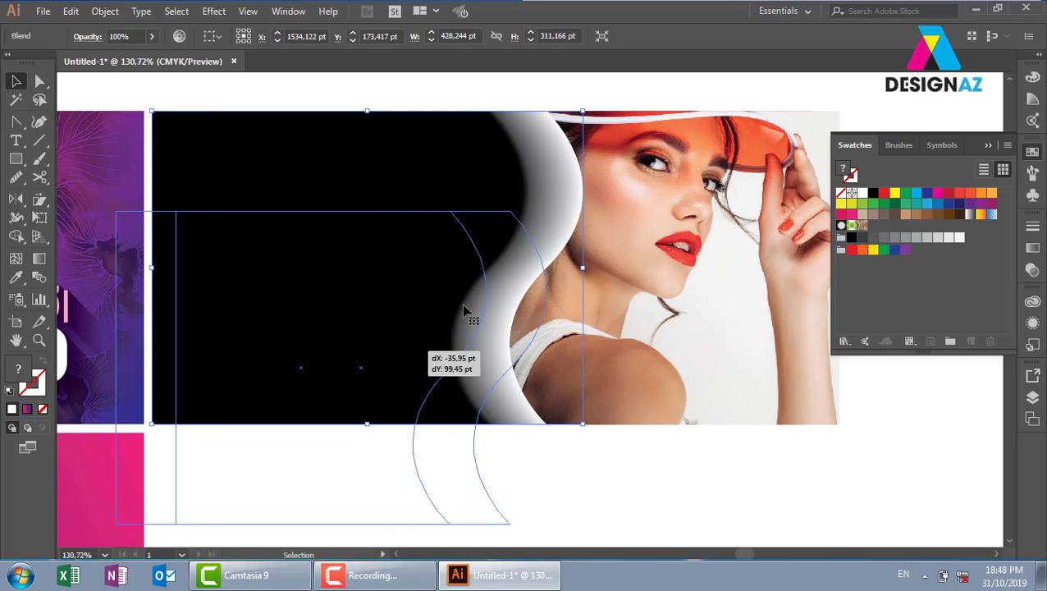
Cut the wavy blend and paste it into a new opacity mask on the model photo
drag(437, 262, 468, 306)
key(ctrl+z)
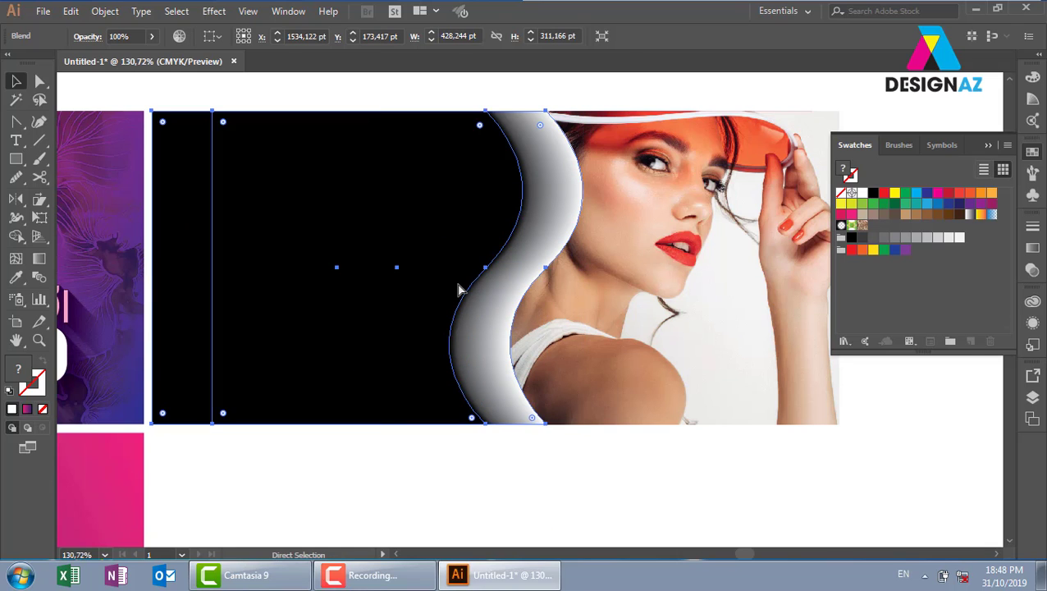
key(Delete)
click(690, 296)
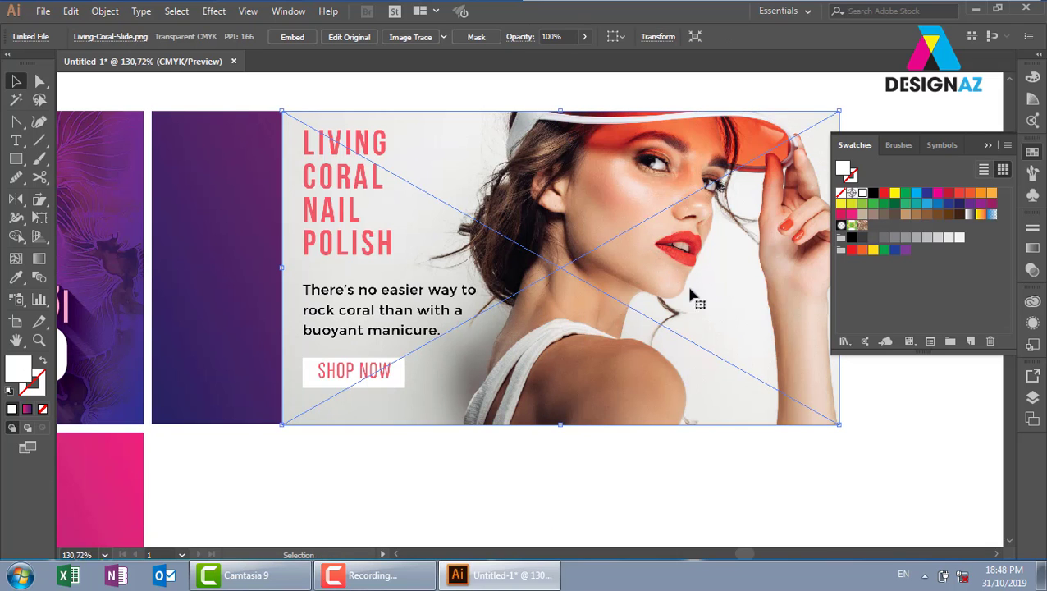
click(1033, 269)
double_click(921, 284)
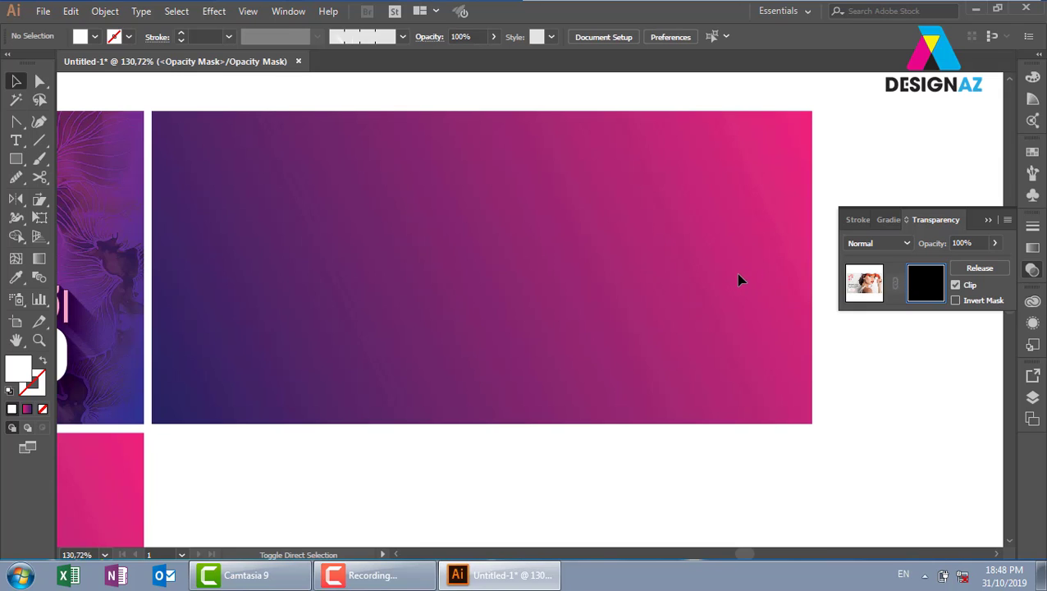
key(ctrl+f)
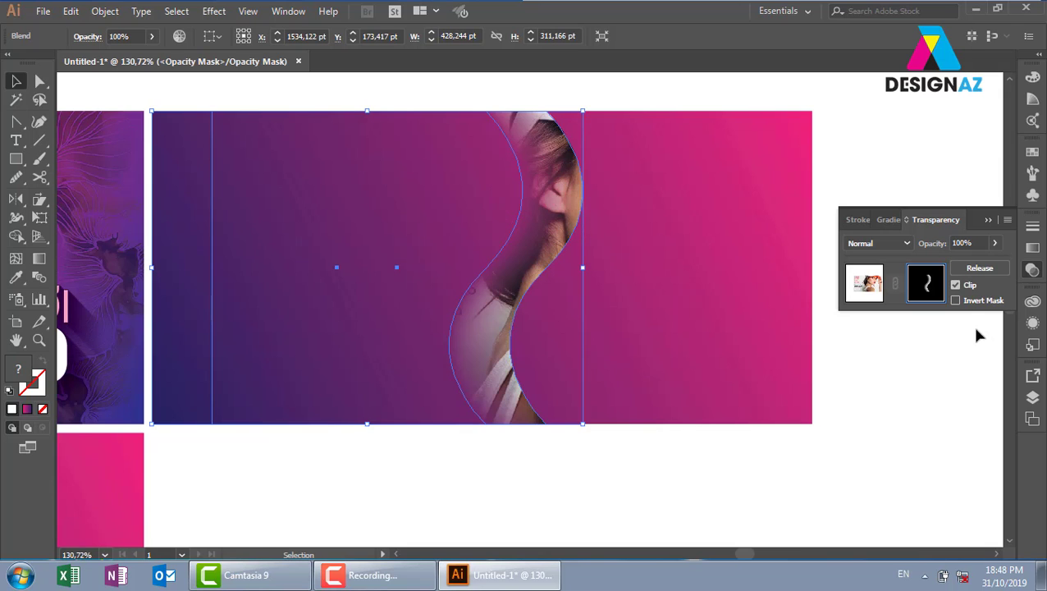
Try adjusting the mask's wave shape and Clip option, then undo back to photo and blend
click(956, 286)
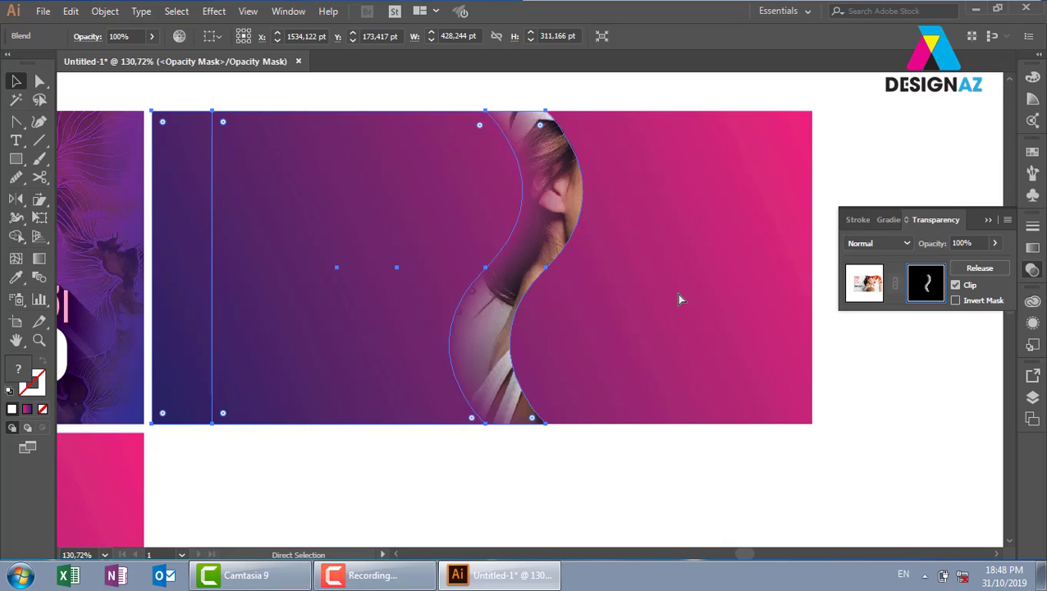
key(Delete)
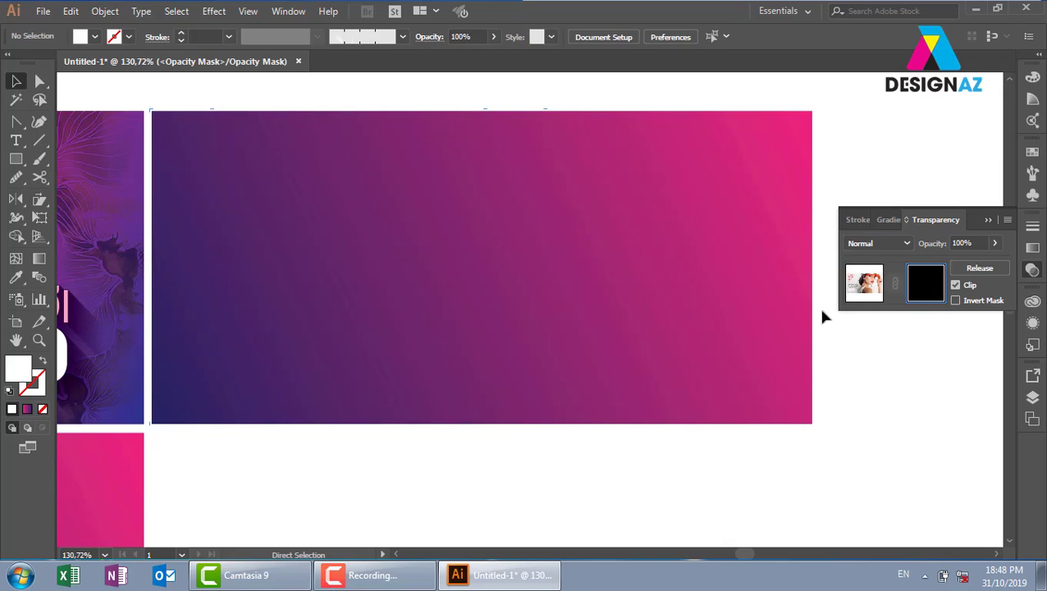
click(955, 284)
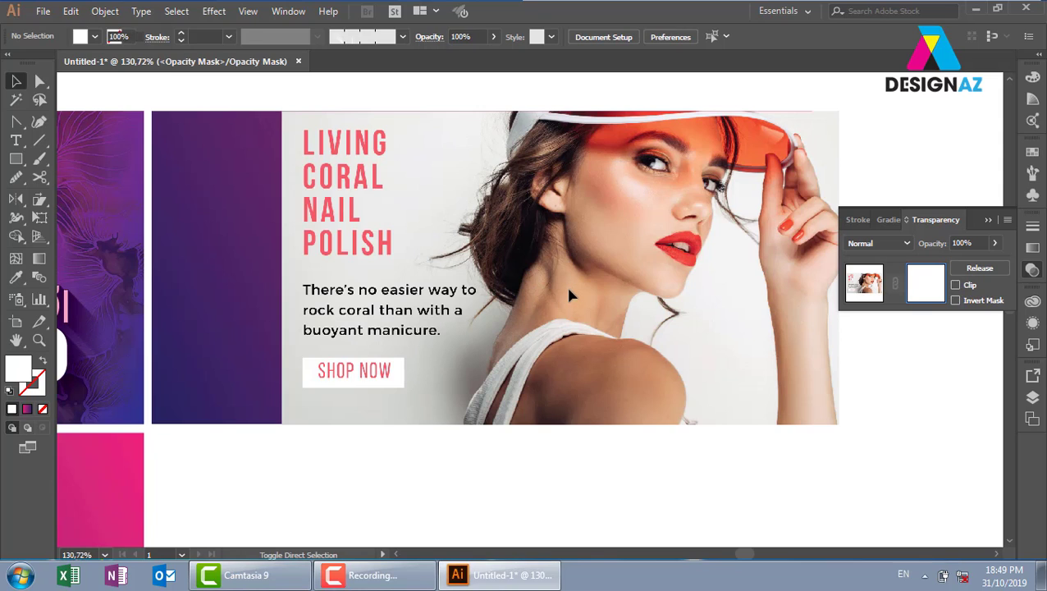
key(ctrl+z)
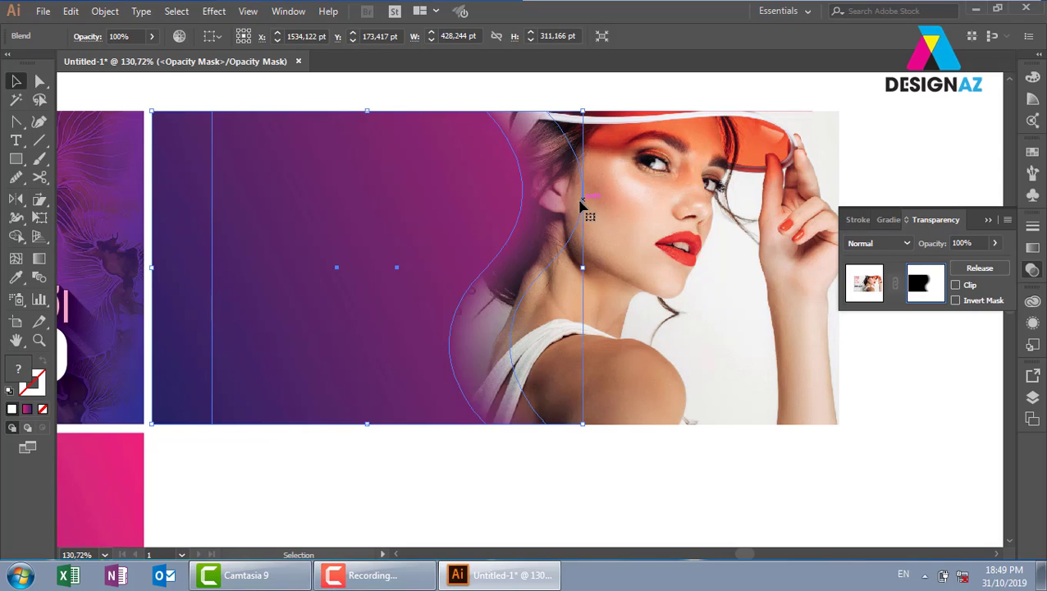
click(909, 427)
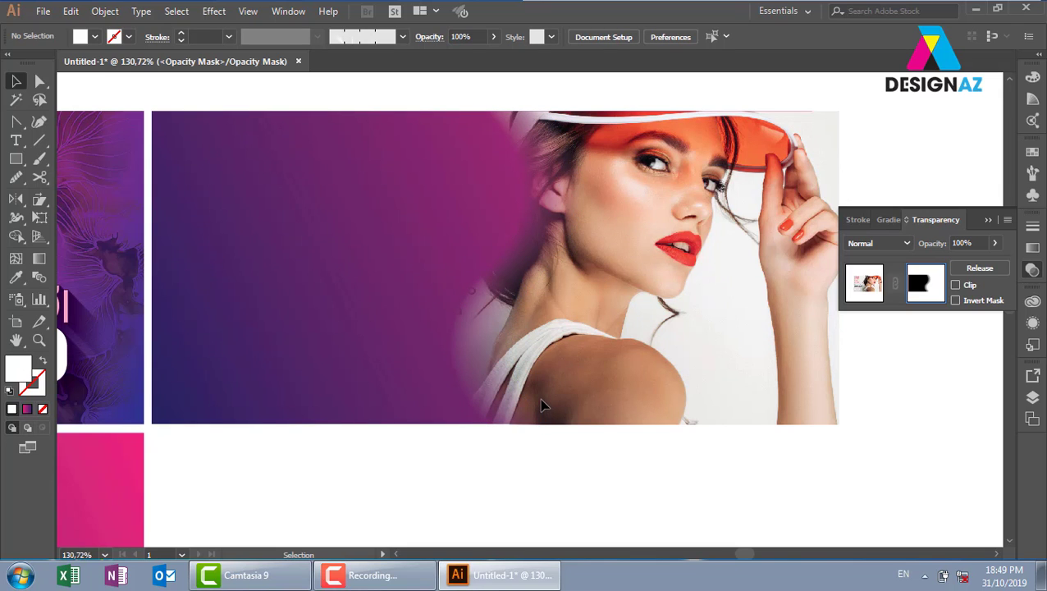
key(ctrl+z)
key(ctrl+z)
key(ctrl+z)
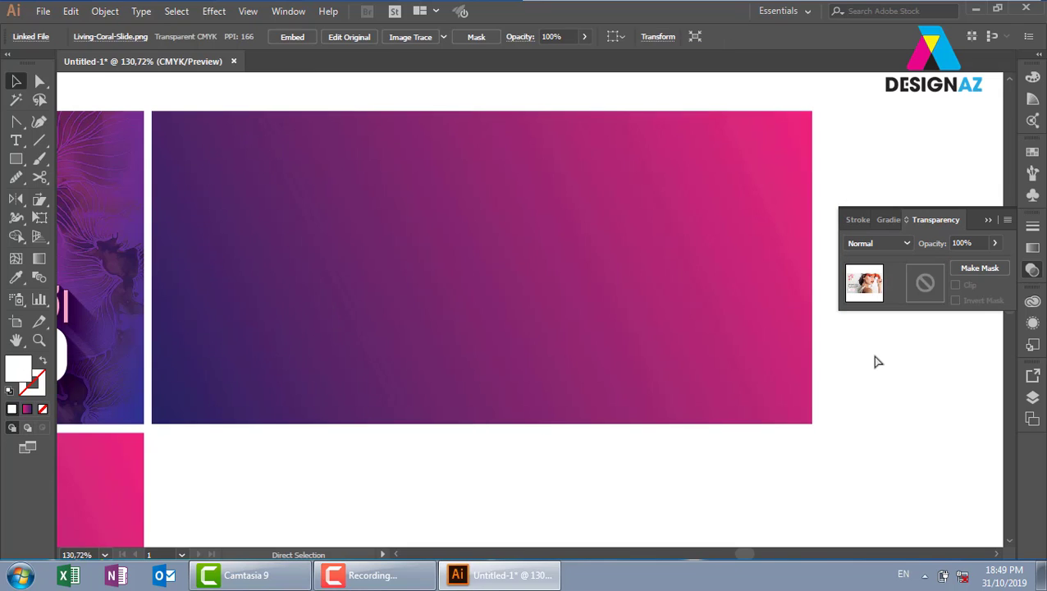
key(ctrl+shift+z)
key(ctrl+shift+z)
key(ctrl+shift+z)
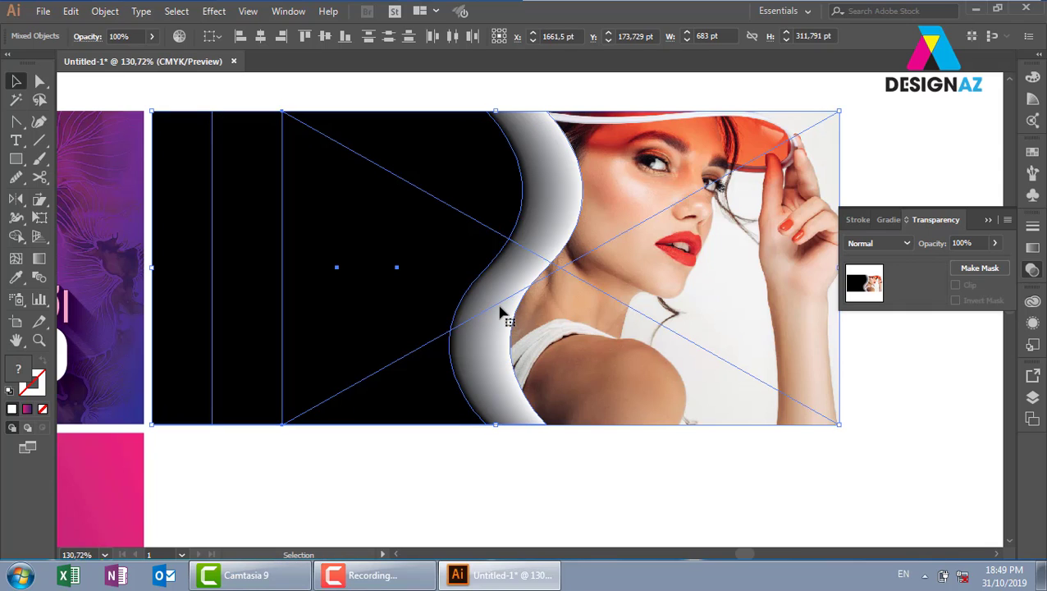
click(900, 400)
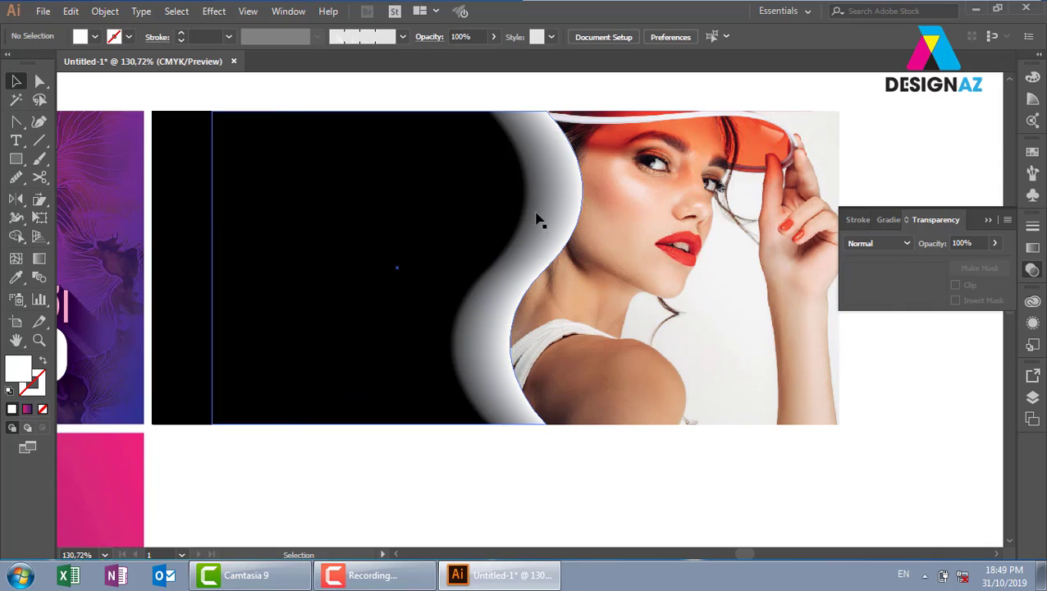
Remake the photo's opacity mask with Clip unchecked and the wave blend pasted in front
click(443, 233)
key(Delete)
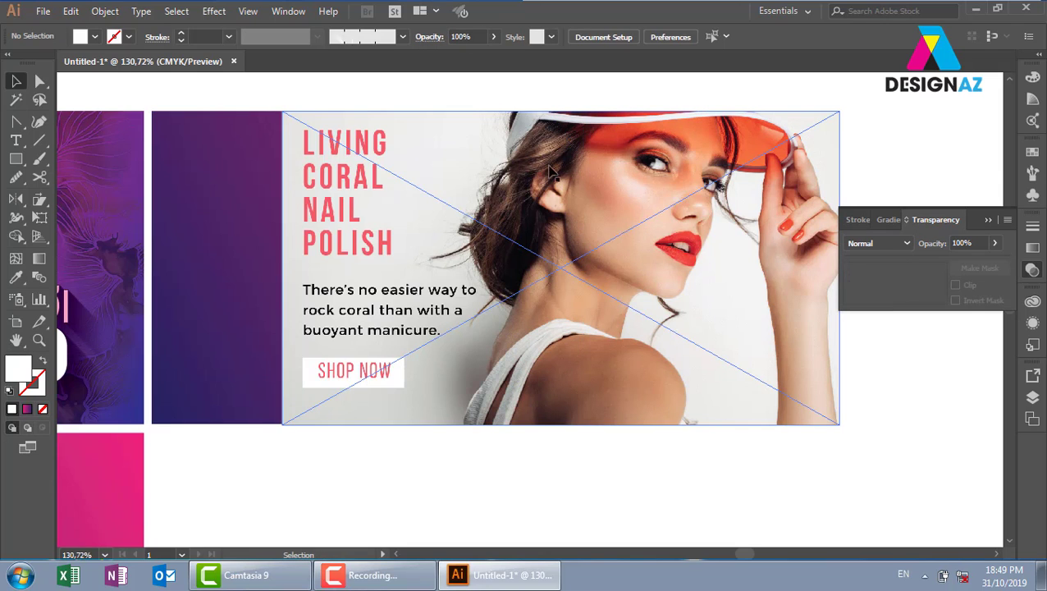
click(610, 228)
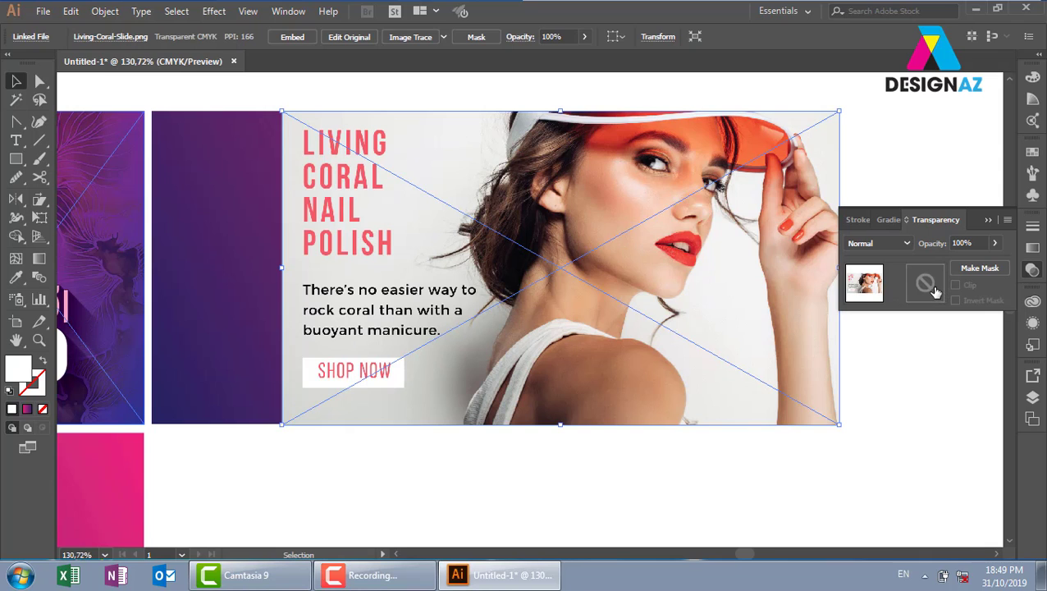
double_click(926, 287)
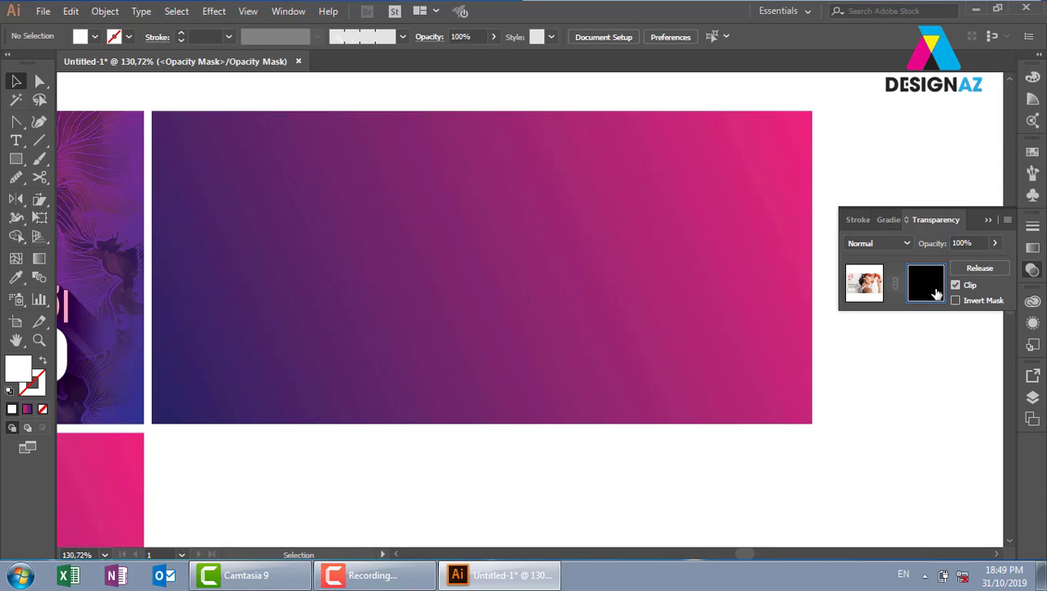
click(955, 285)
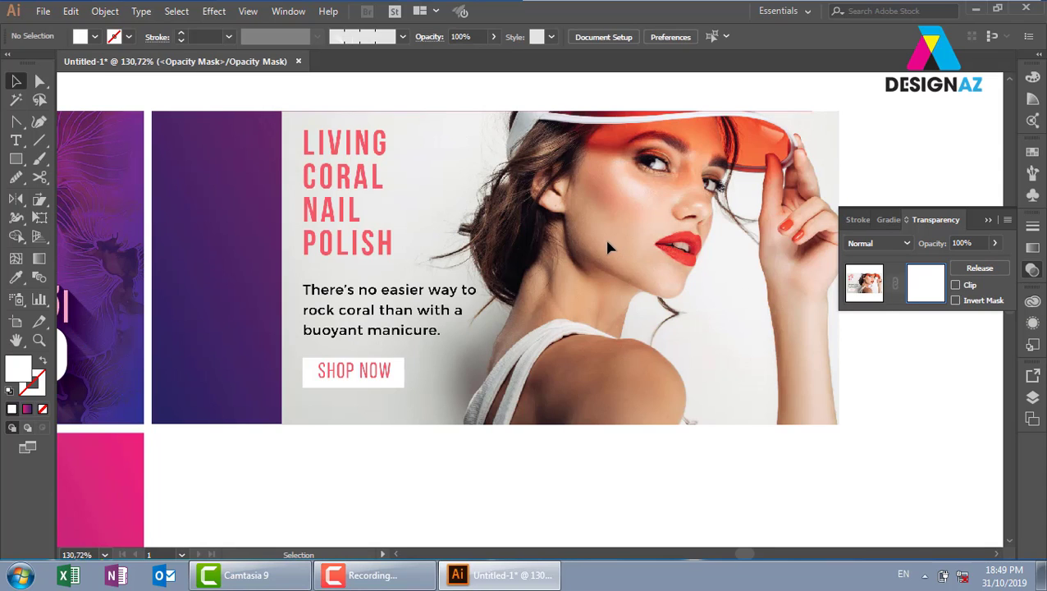
key(ctrl)
key(ctrl+f)
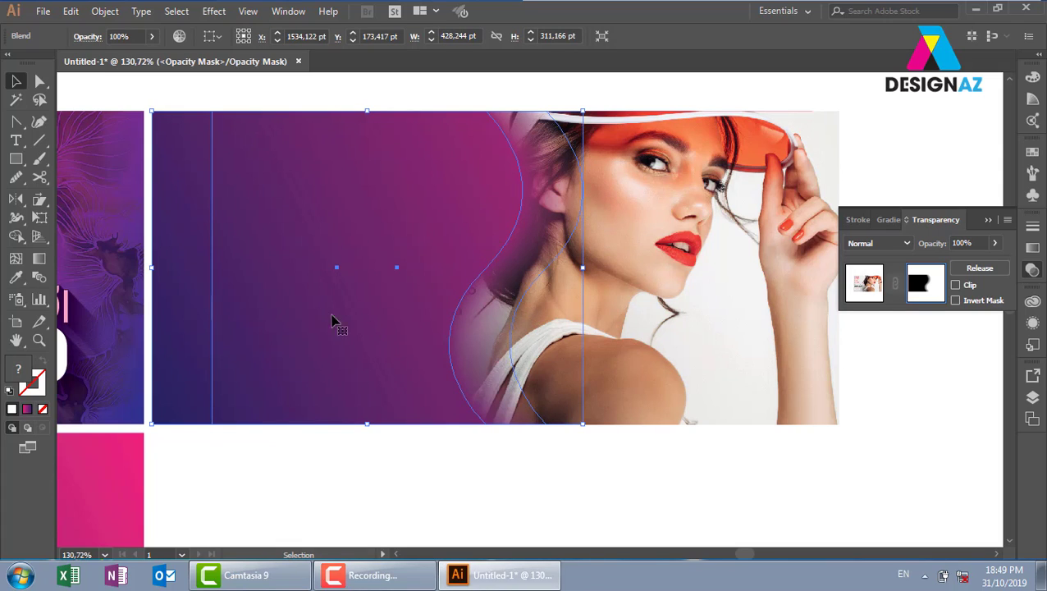
Switch the wave blend's spacing to Specified Steps, applying 6 steps
double_click(39, 279)
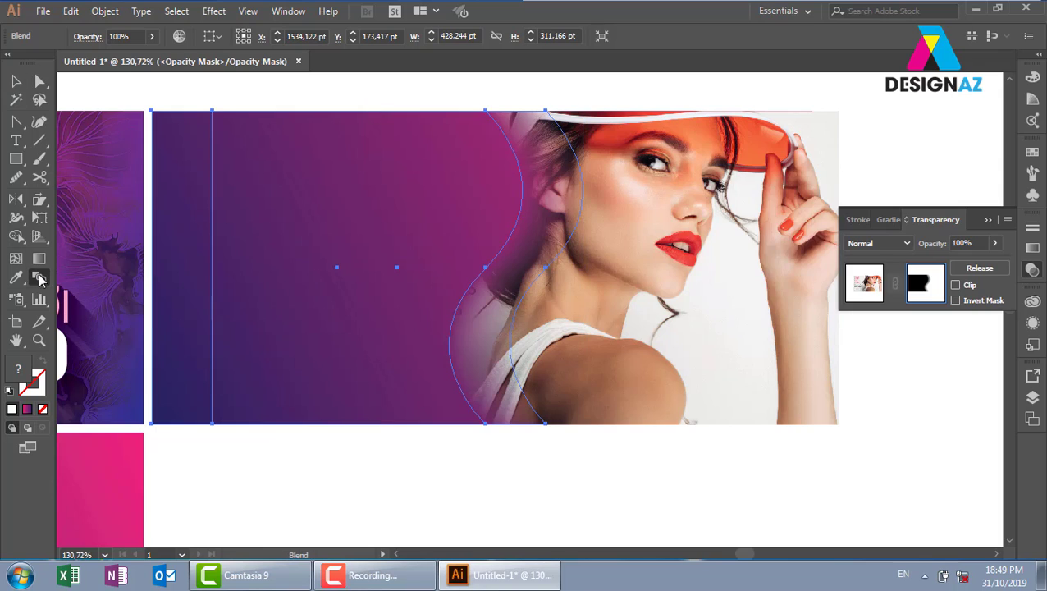
click(780, 267)
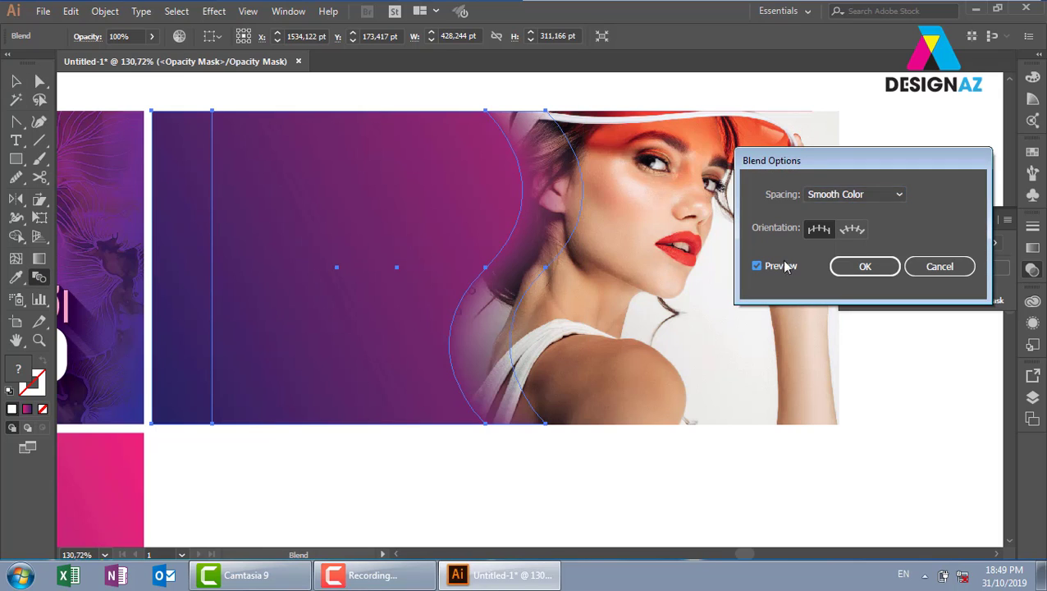
click(894, 195)
click(857, 228)
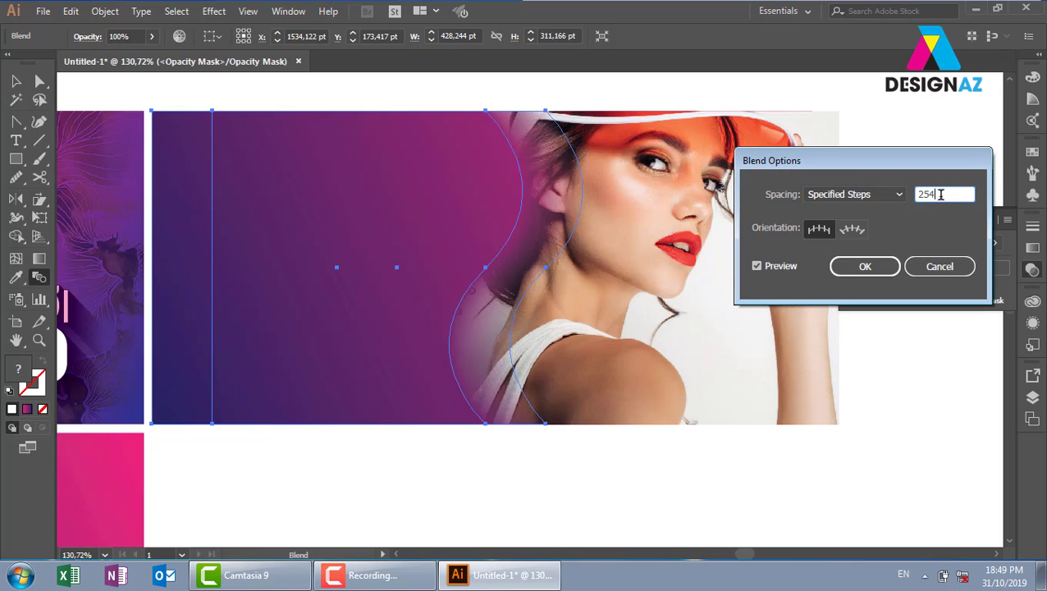
double_click(940, 195)
text(6)
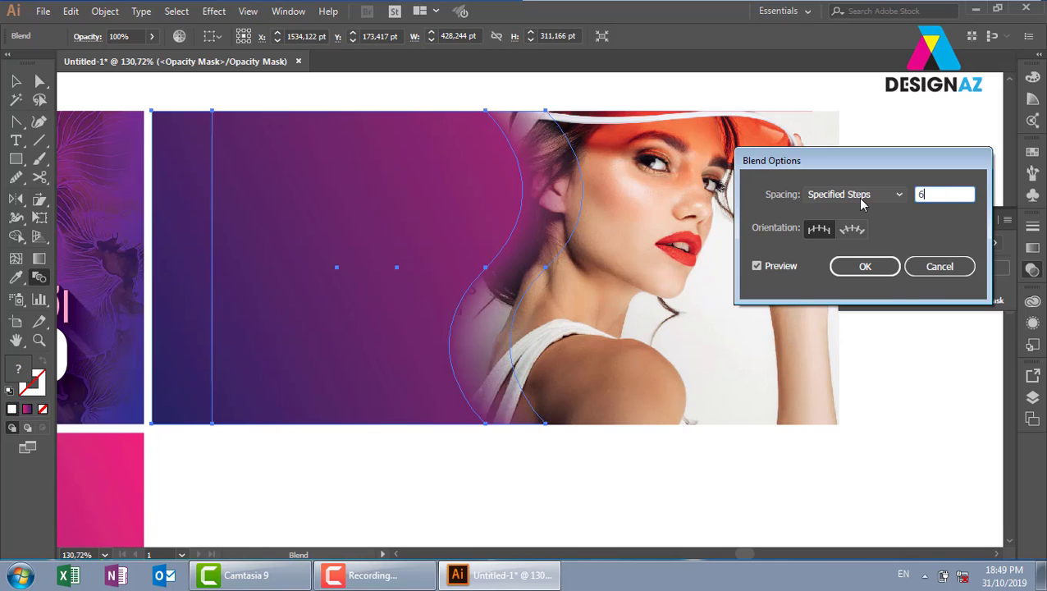
key(Return)
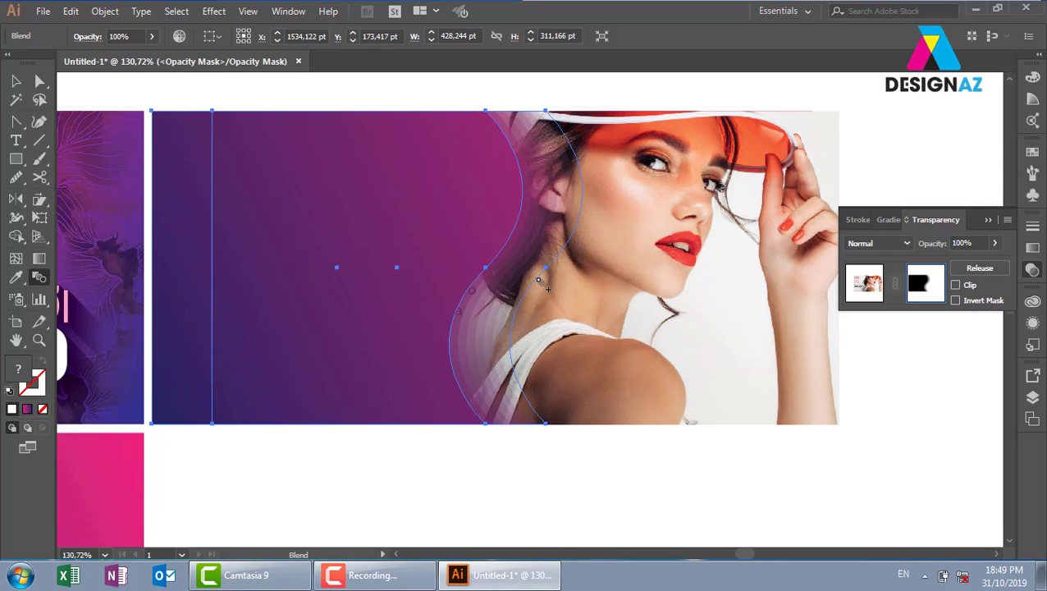
Reopen Blend Options with Preview on and change the specified steps to 4
double_click(39, 277)
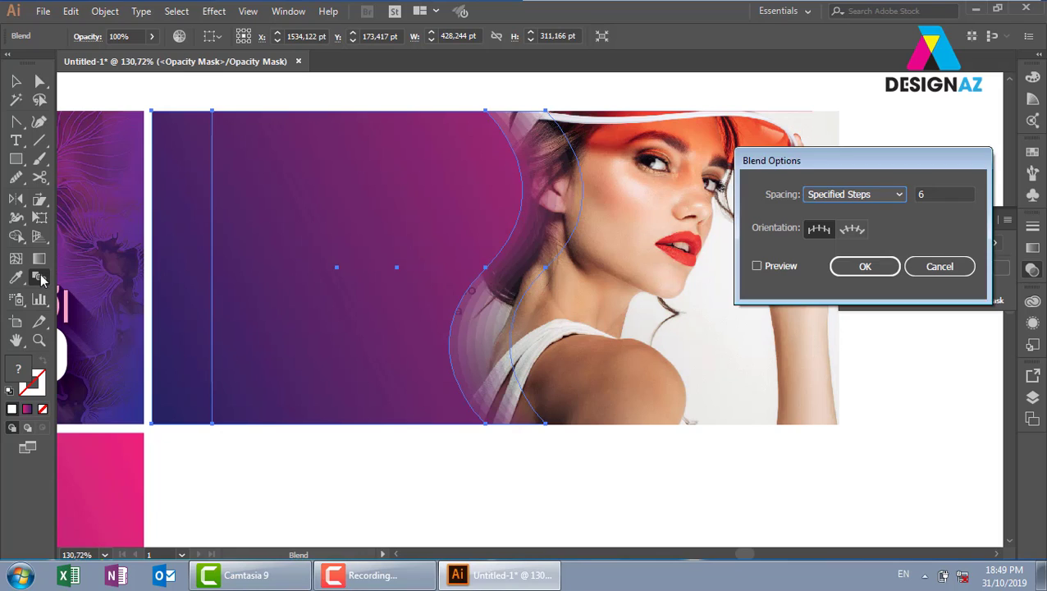
click(933, 193)
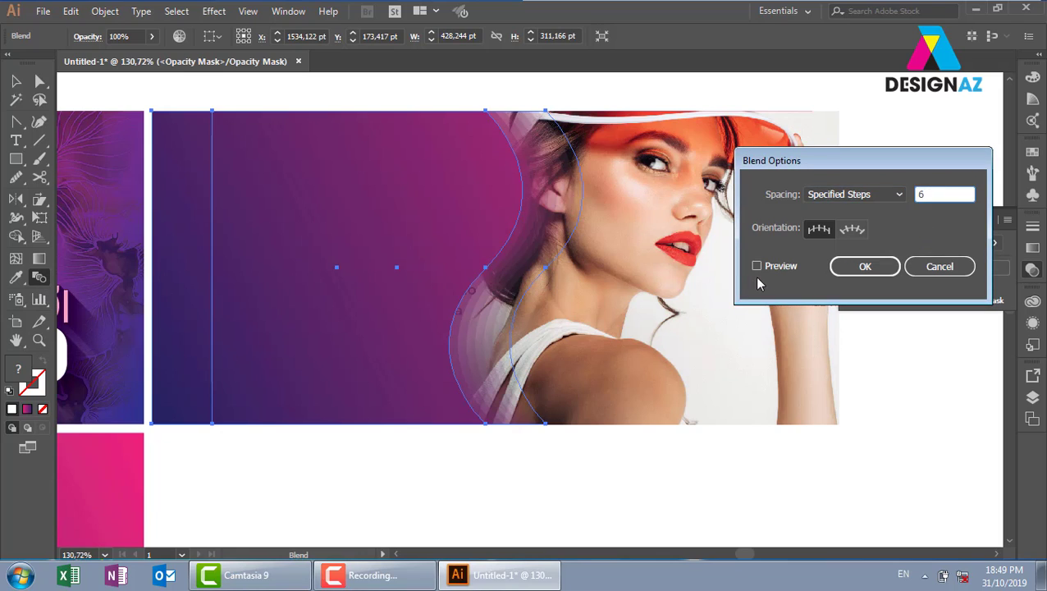
click(758, 269)
click(938, 194)
text(3)
key(Tab)
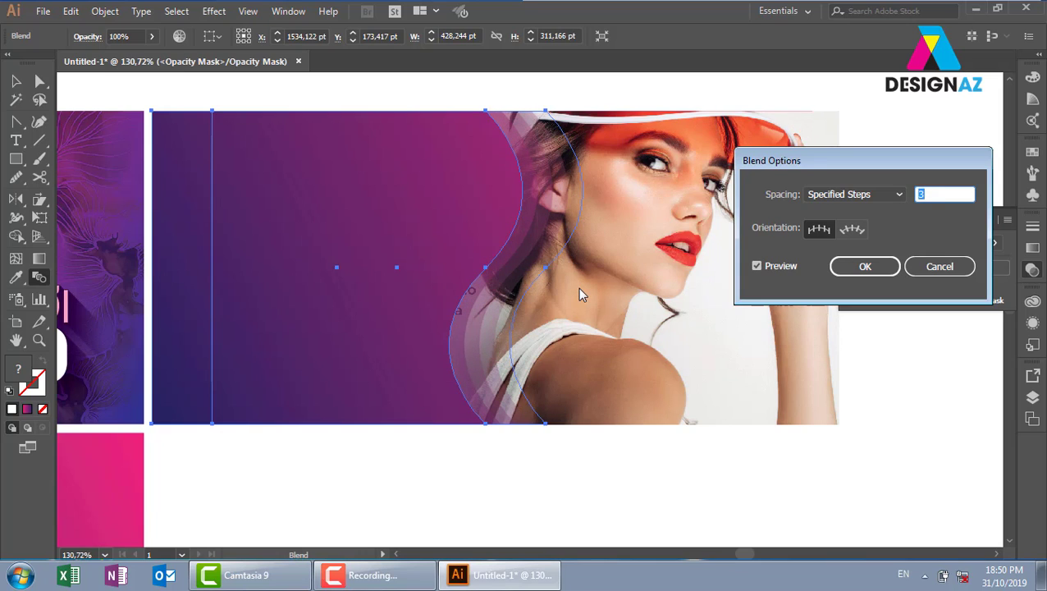
key(Up)
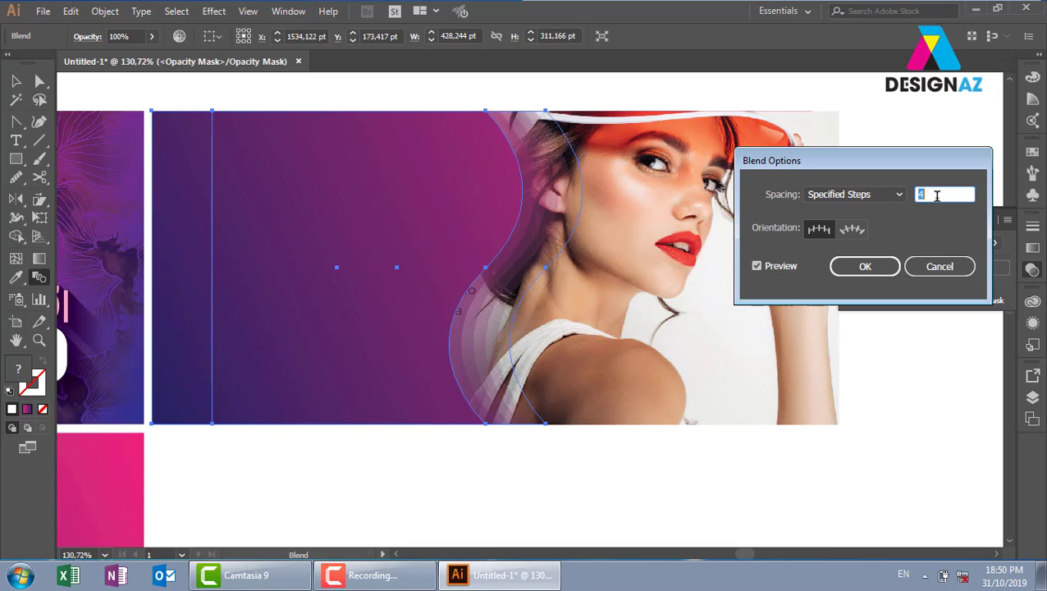
click(880, 271)
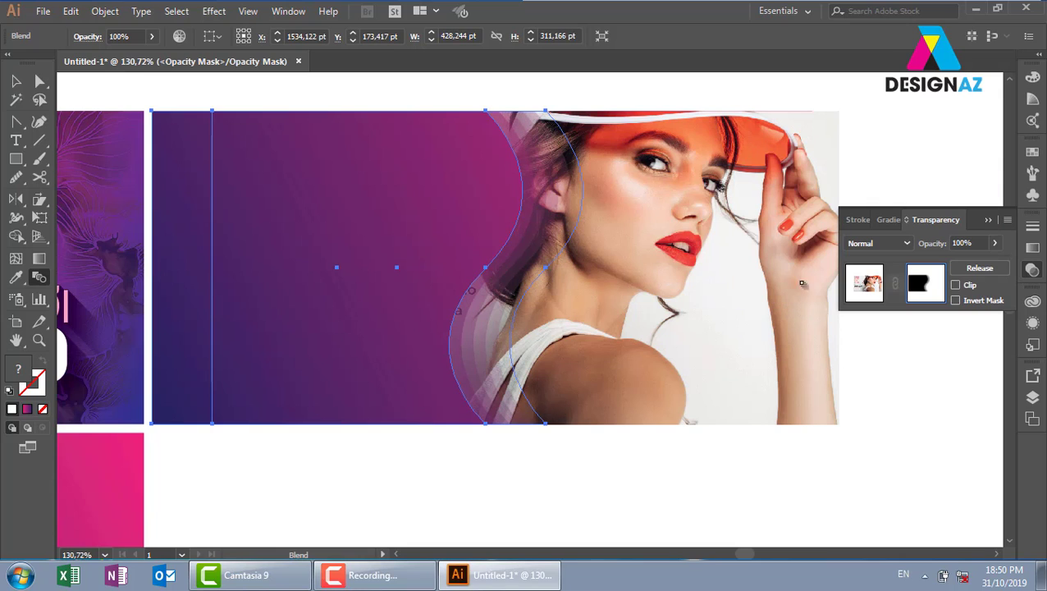
click(17, 83)
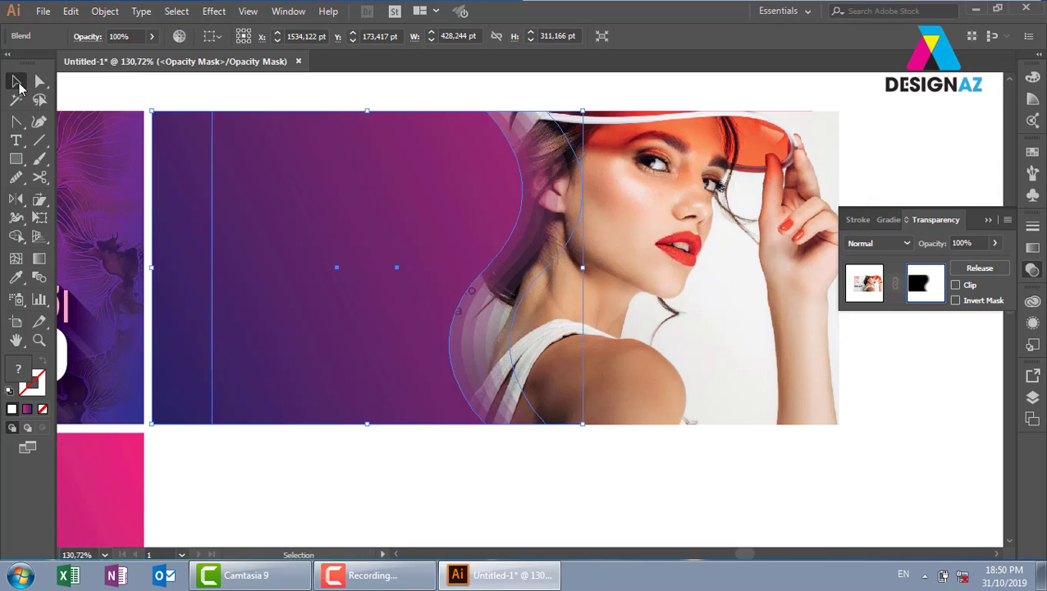
Apply Pixelate > Color Halftone to the wave blend and zoom in to inspect the face and shoulder
click(214, 12)
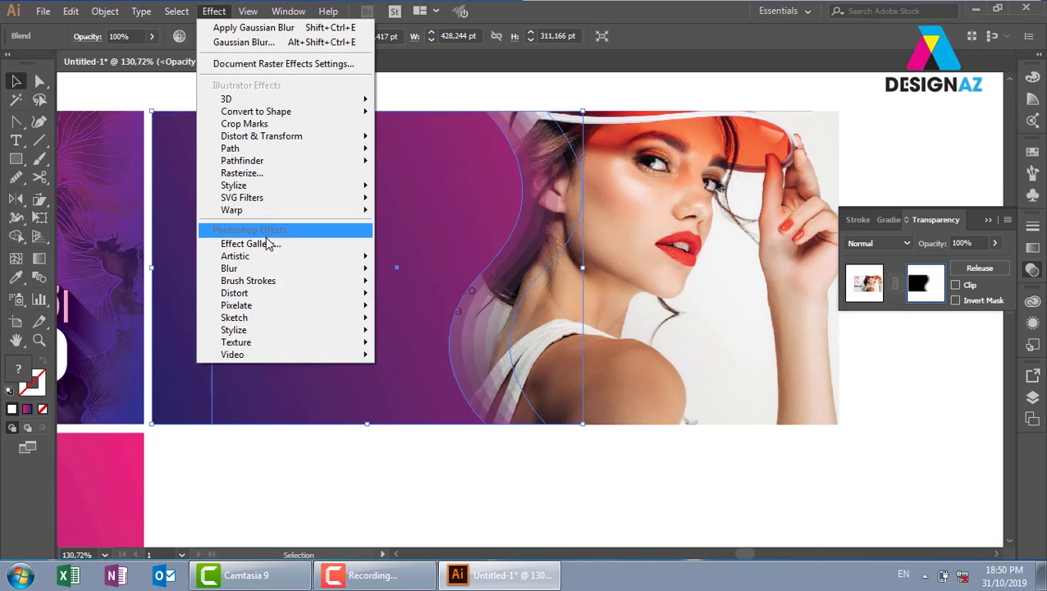
mouse_move(247, 306)
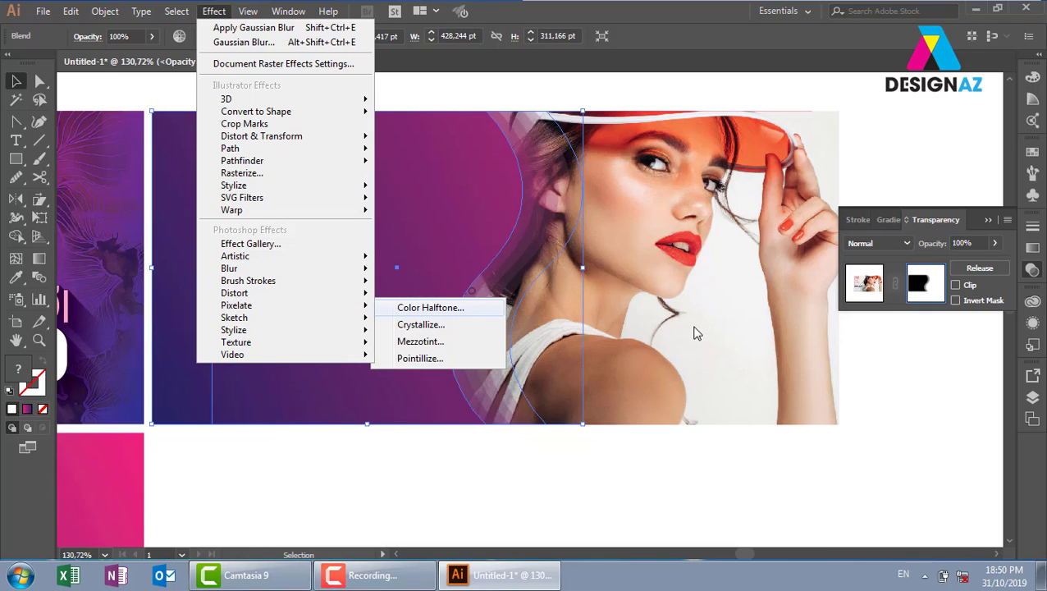
key(Return)
click(862, 124)
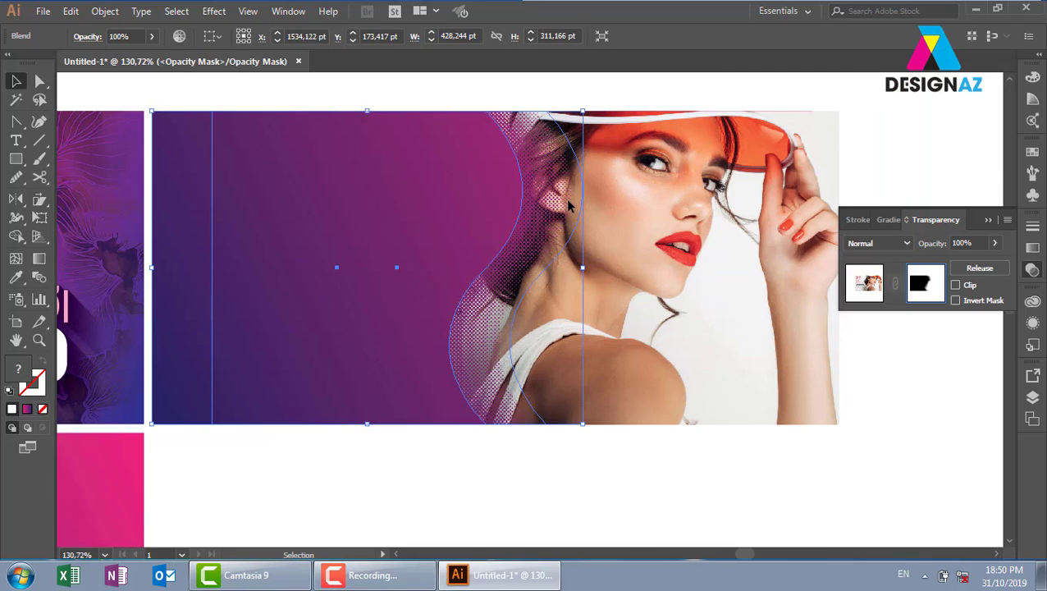
click(878, 166)
key(ctrl+plus)
key(ctrl+plus)
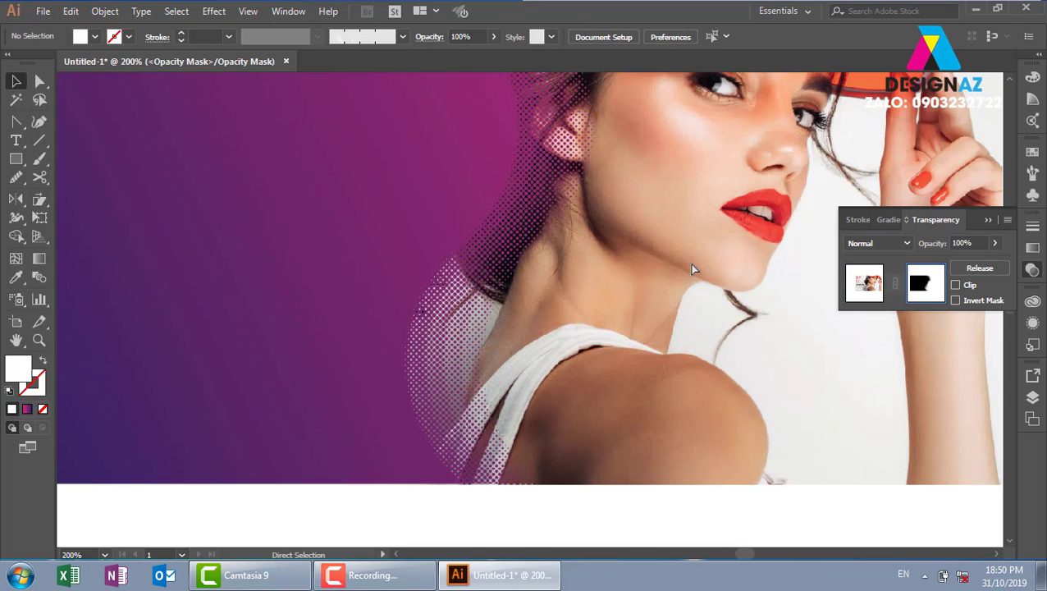
mouse_move(563, 232)
mouse_down()
mouse_move(490, 318)
mouse_move(477, 257)
mouse_up()
mouse_move(484, 339)
mouse_down()
mouse_move(503, 264)
mouse_move(460, 338)
mouse_up()
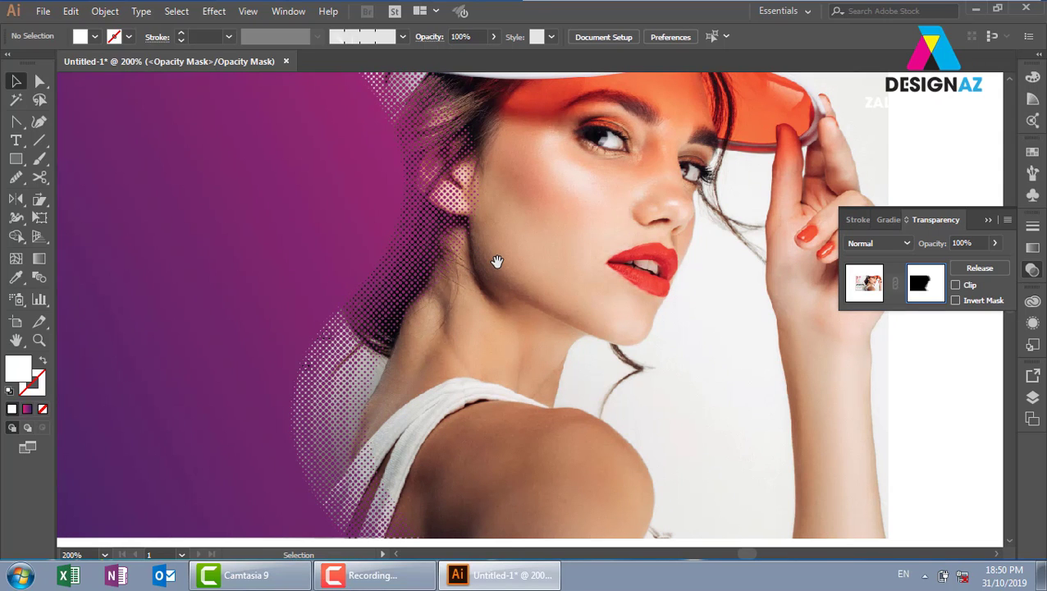
Try Crystallize with cell size 42 on the blend, then undo it and zoom out
click(496, 262)
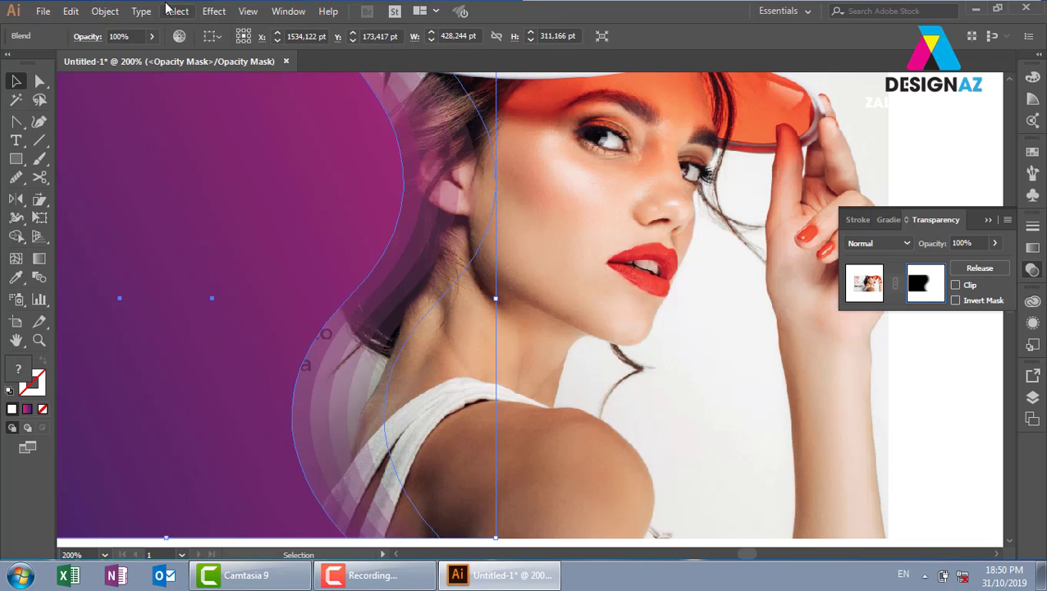
click(225, 15)
mouse_move(236, 305)
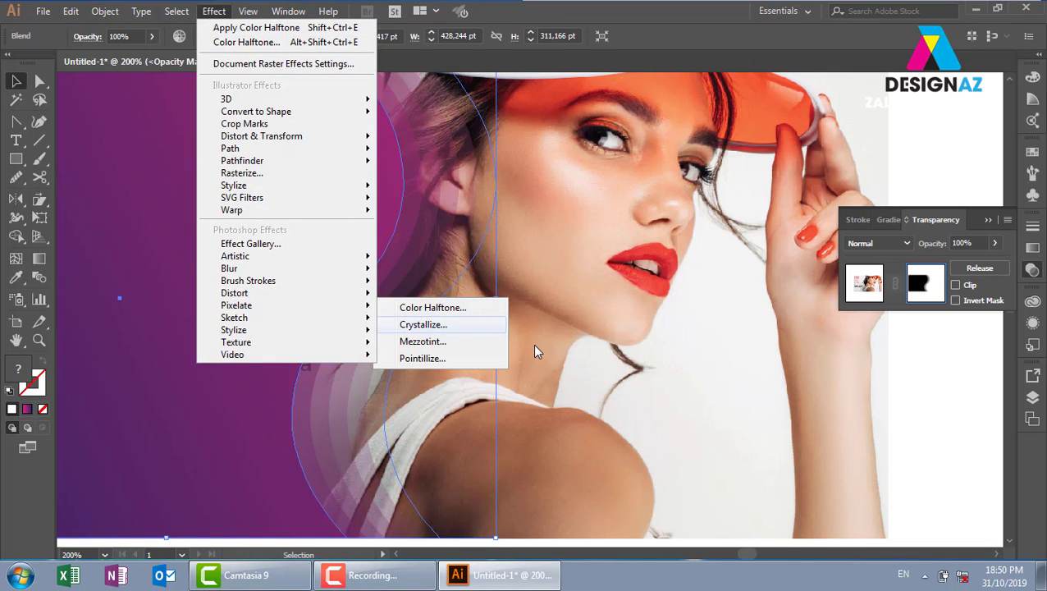
key(Return)
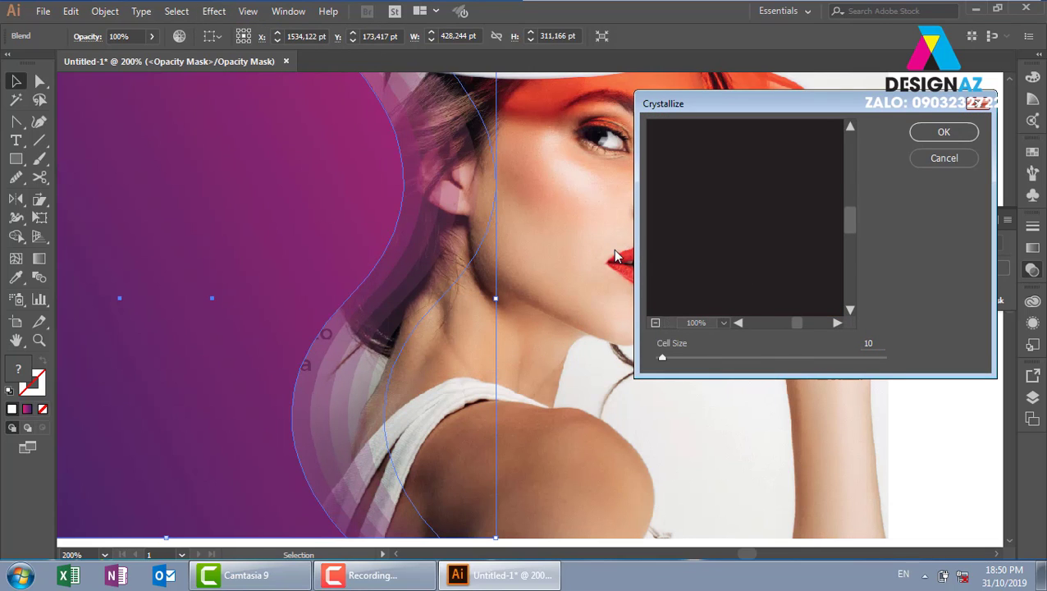
mouse_move(735, 219)
mouse_down()
mouse_move(678, 310)
mouse_move(701, 196)
mouse_move(794, 231)
mouse_move(733, 250)
mouse_move(717, 218)
mouse_up()
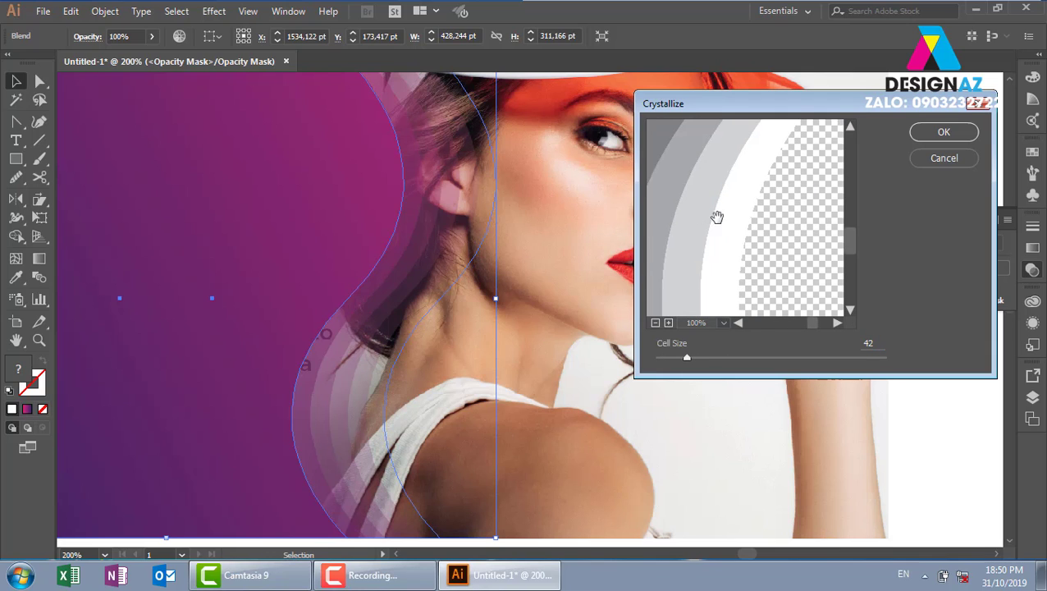
click(720, 357)
click(943, 132)
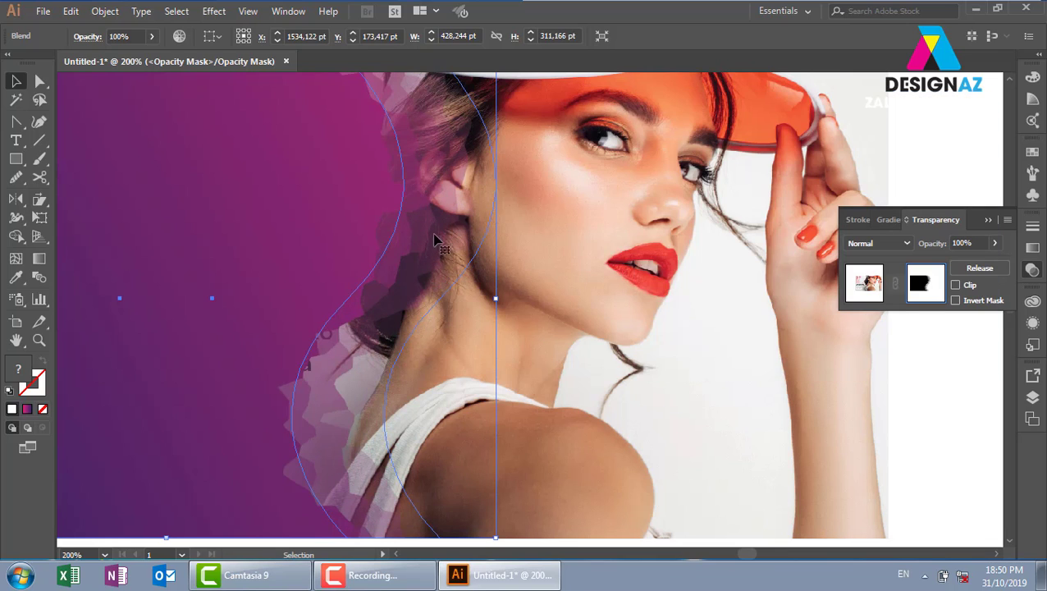
key(ctrl+z)
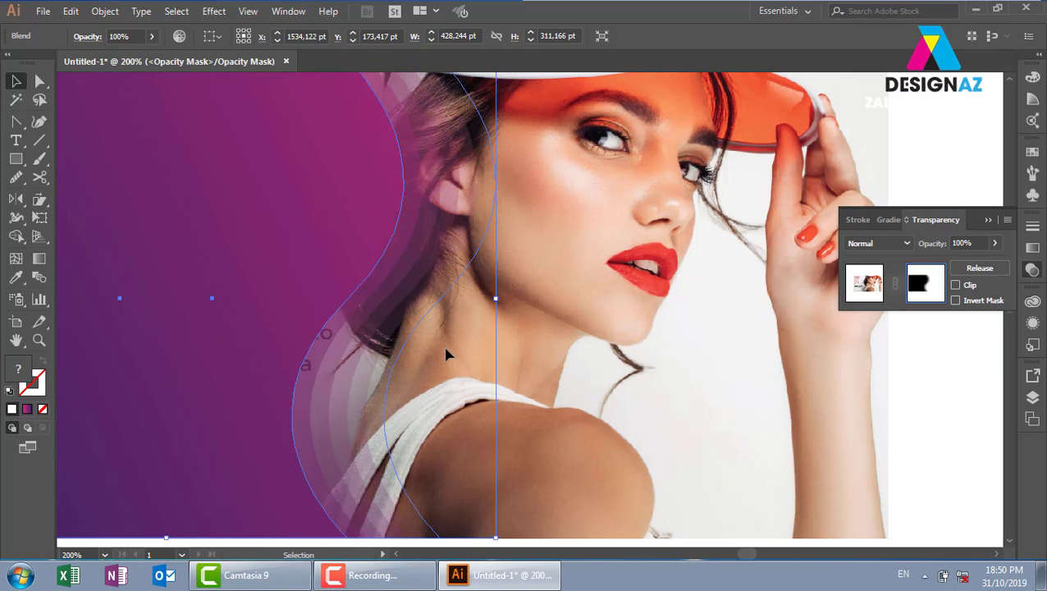
key(ctrl+minus)
key(ctrl+minus)
key(ctrl+minus)
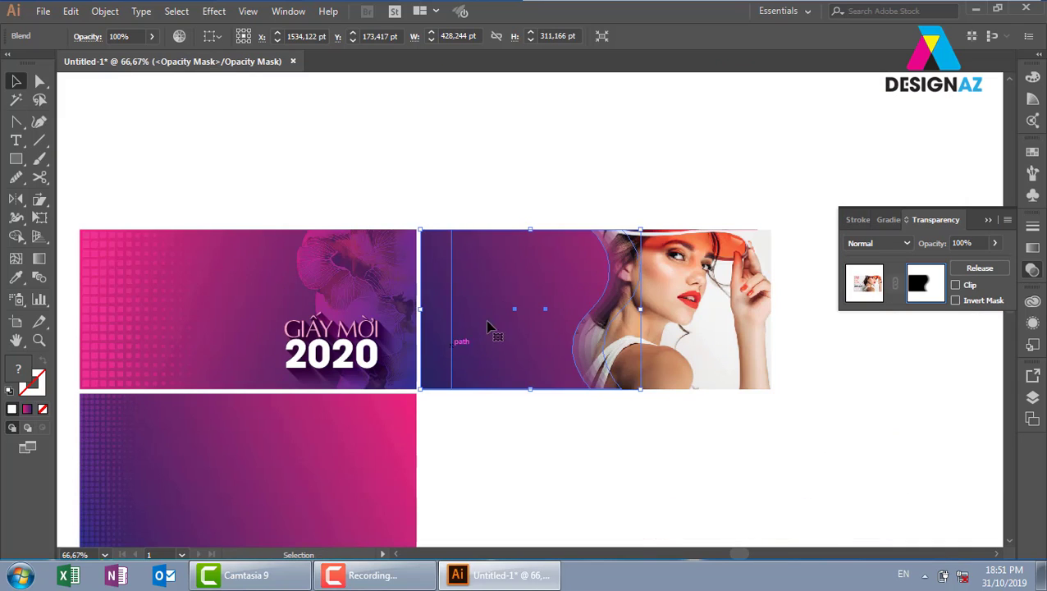
click(574, 194)
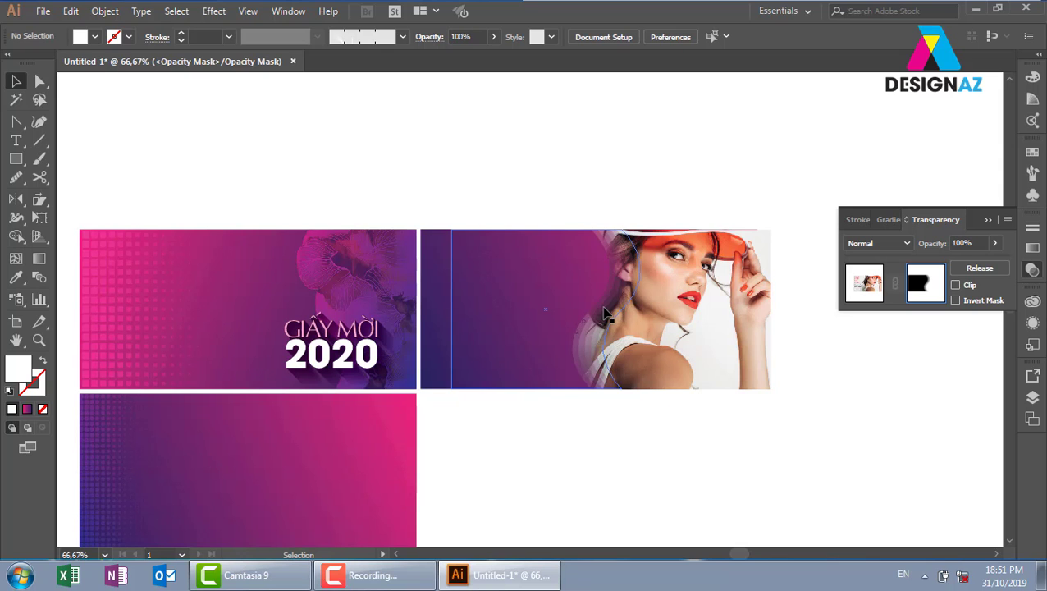
drag(614, 421, 710, 353)
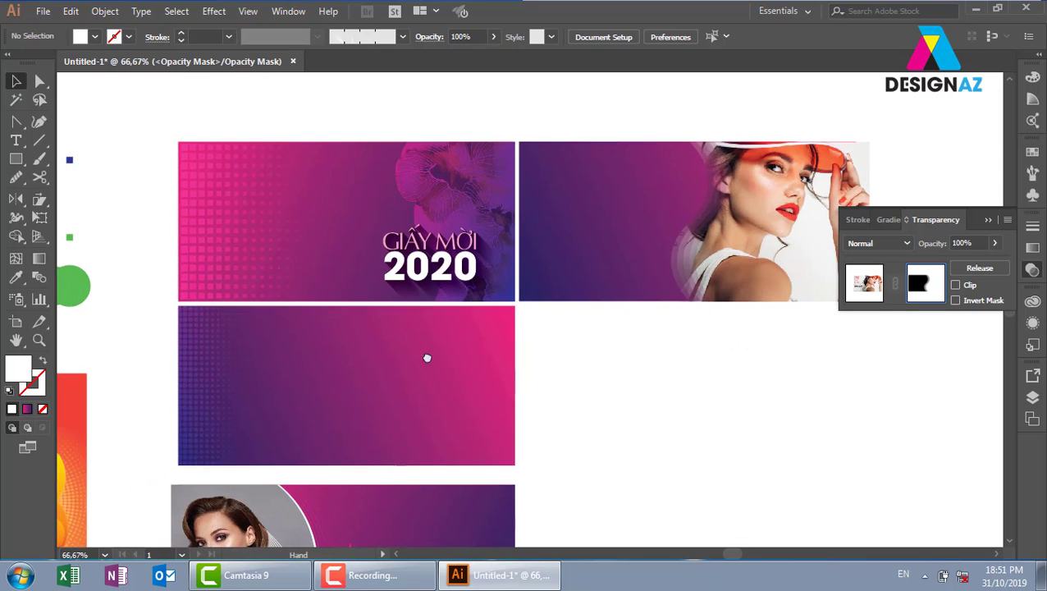
drag(426, 358, 611, 234)
drag(472, 315, 516, 271)
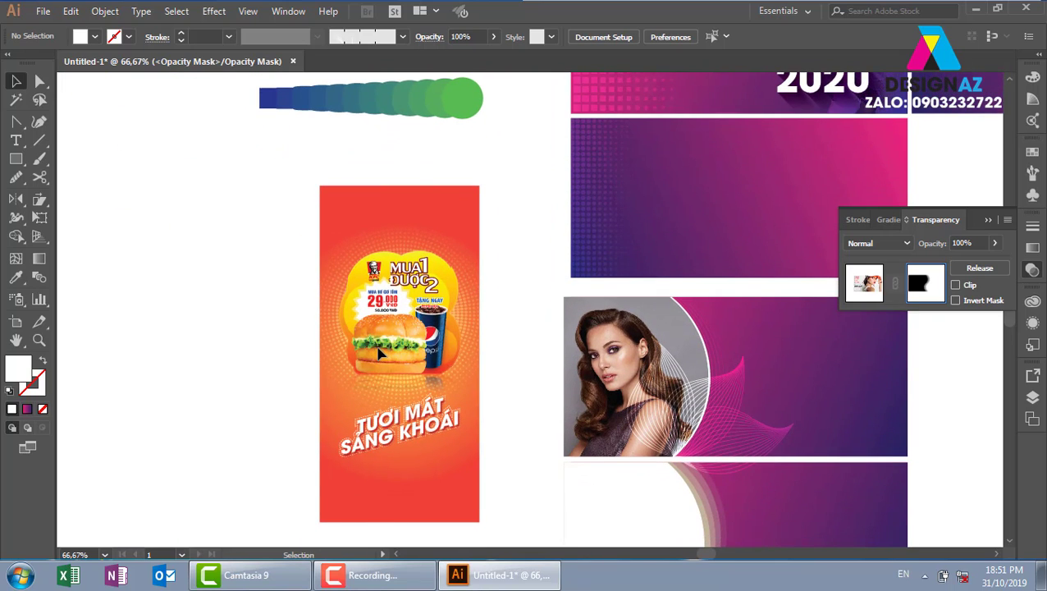
drag(685, 303, 493, 401)
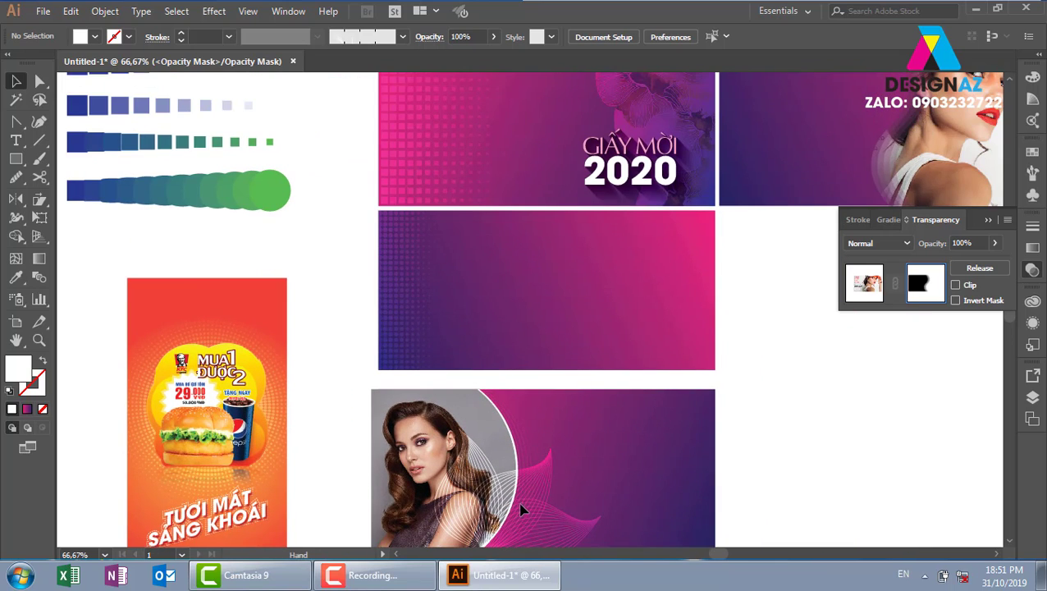
drag(520, 510, 528, 341)
drag(608, 381, 528, 274)
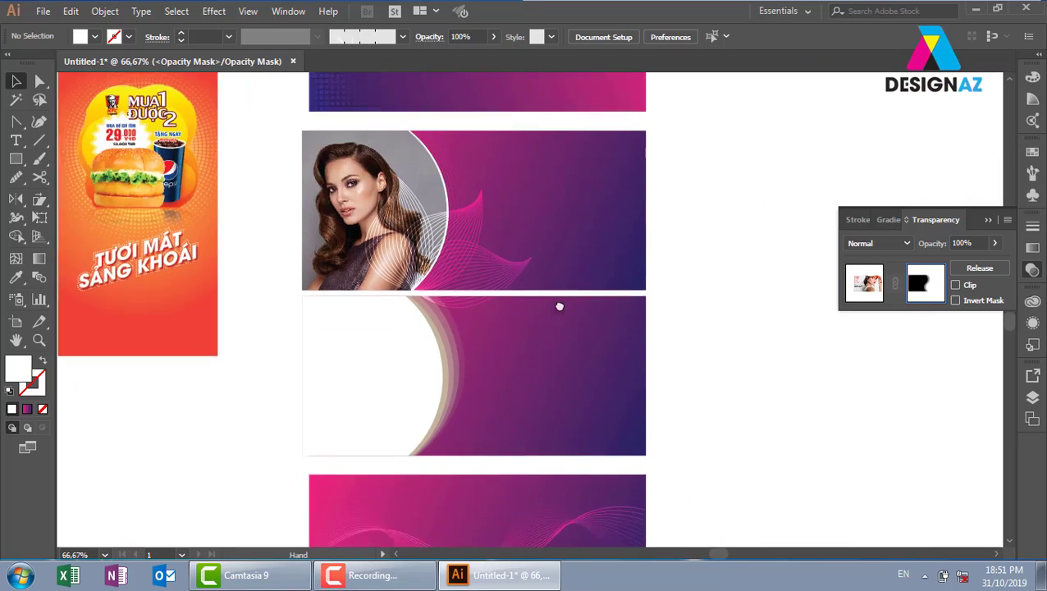
drag(611, 460, 580, 311)
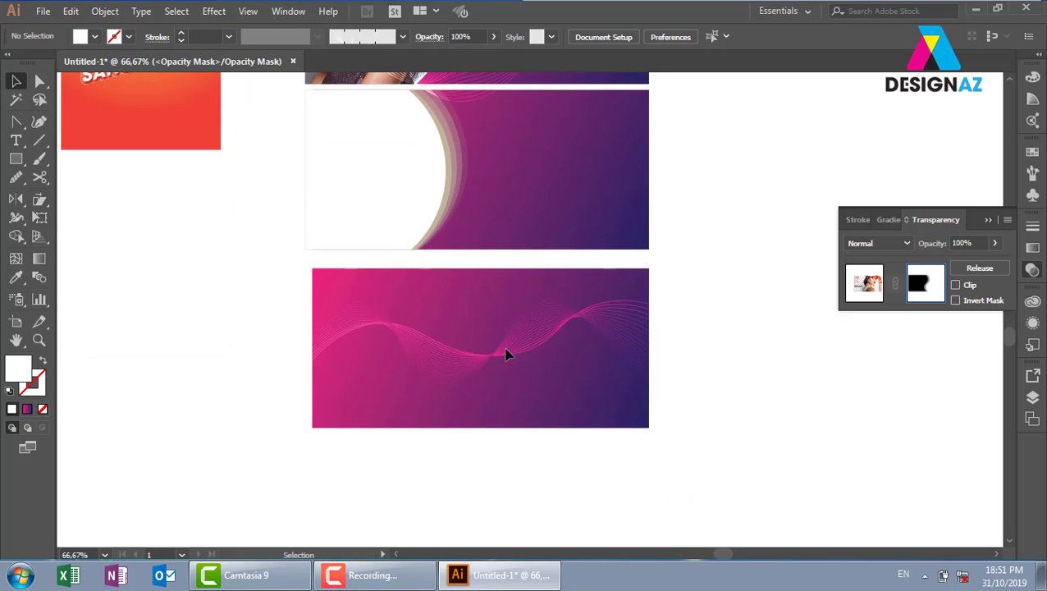
mouse_move(668, 309)
mouse_down()
mouse_move(638, 328)
mouse_move(454, 307)
mouse_up()
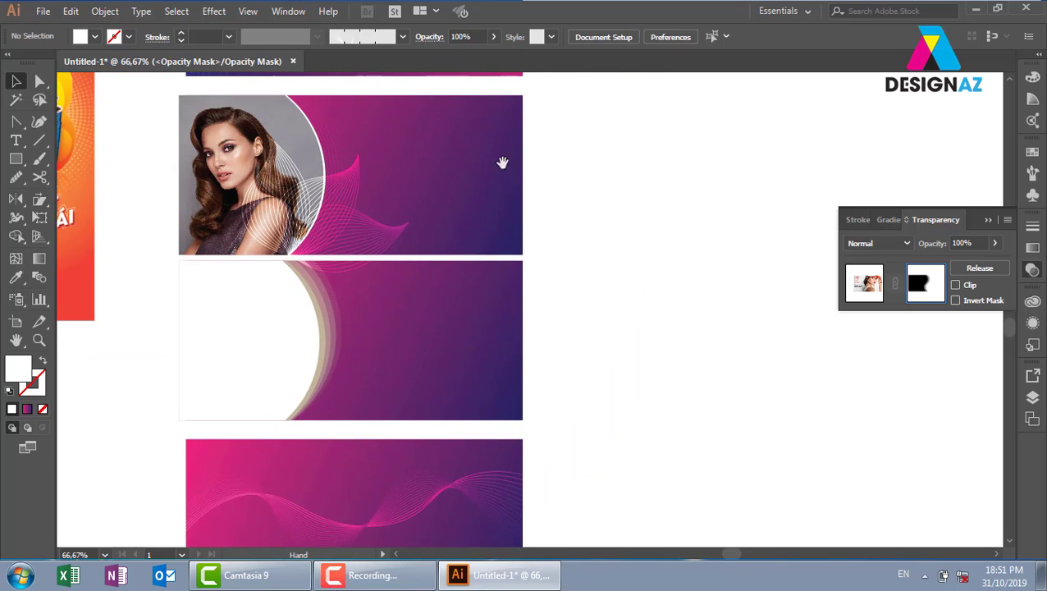
drag(502, 163, 510, 376)
drag(501, 214, 482, 446)
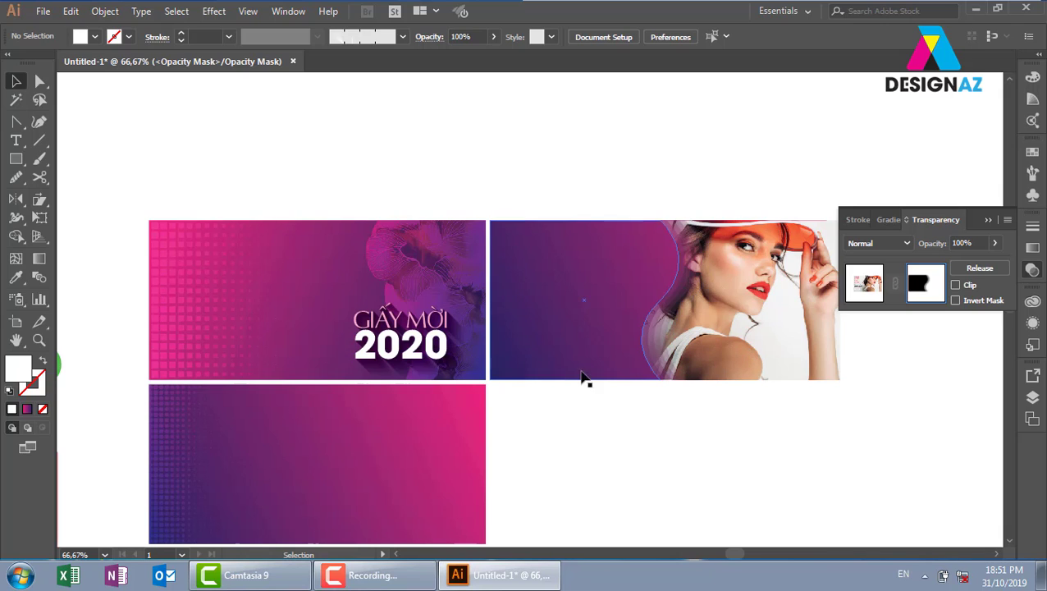
scroll(339, 262, left, 3)
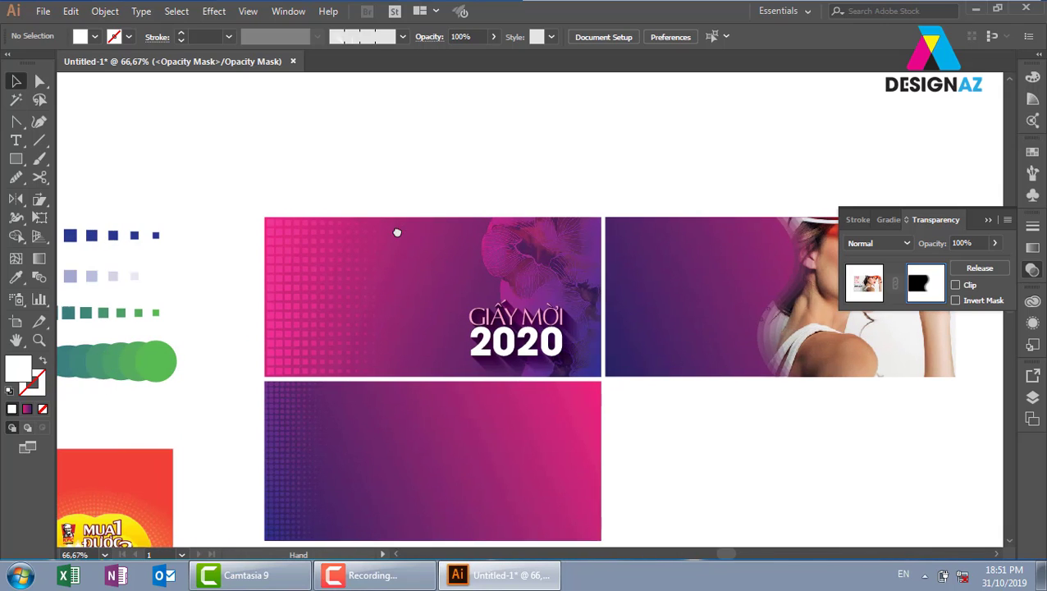
Remove a stray empty text object and exit the photo's opacity mask editing
click(15, 140)
click(426, 136)
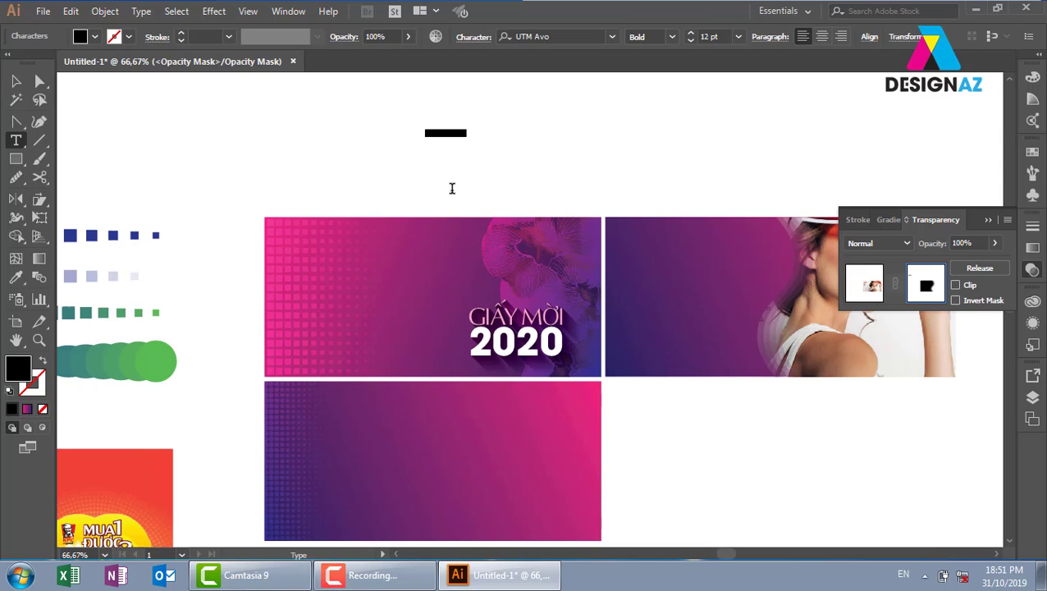
key(BackSpace)
click(15, 81)
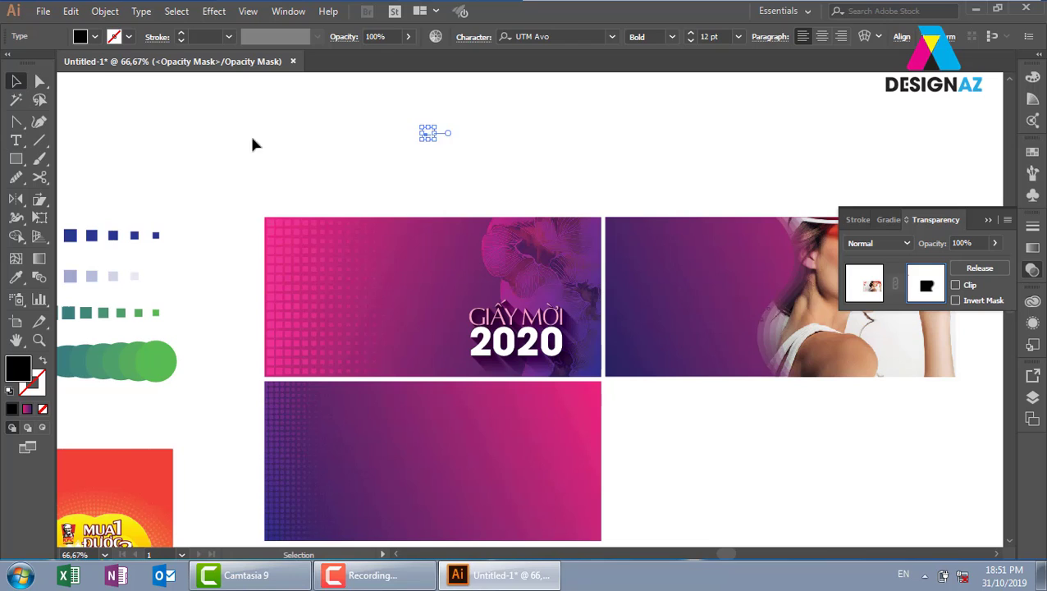
click(456, 230)
click(866, 283)
click(508, 174)
Type a Q above the banners, scale it up greatly, and convert it to outlines
key(t)
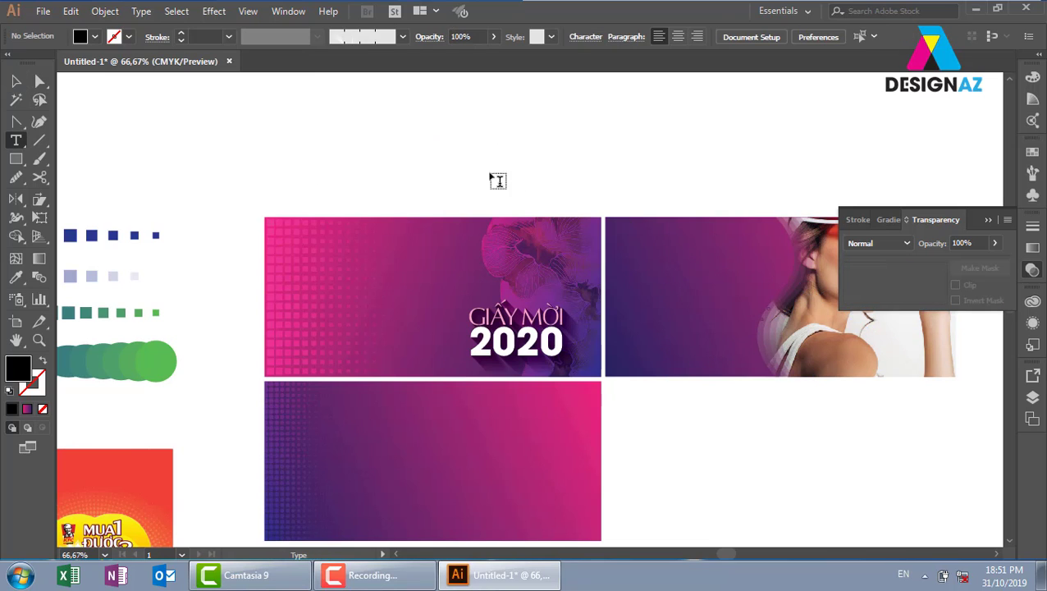
click(449, 154)
text(Q)
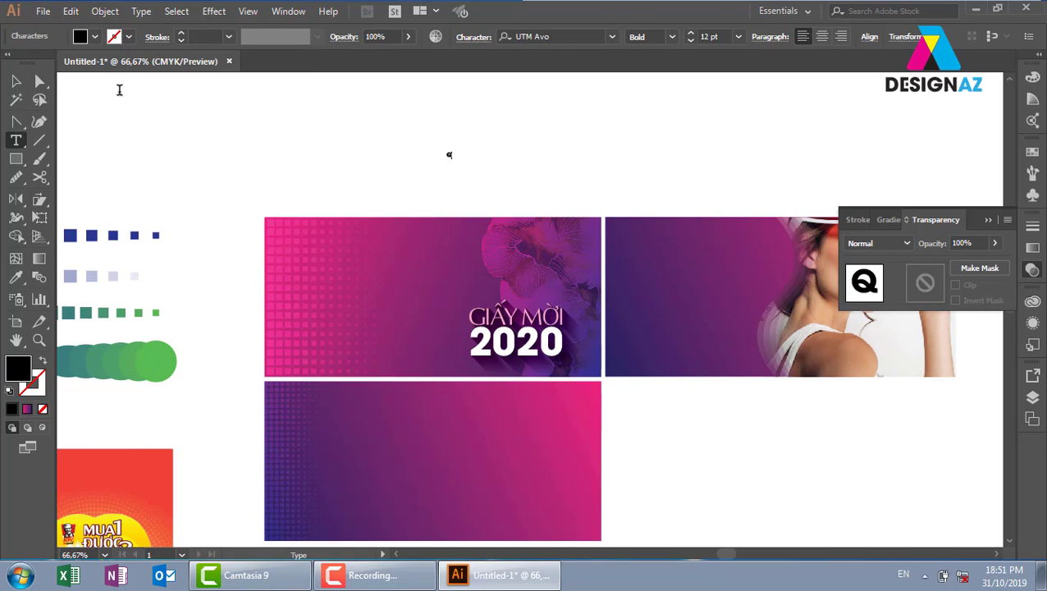
click(16, 81)
drag(454, 160, 603, 215)
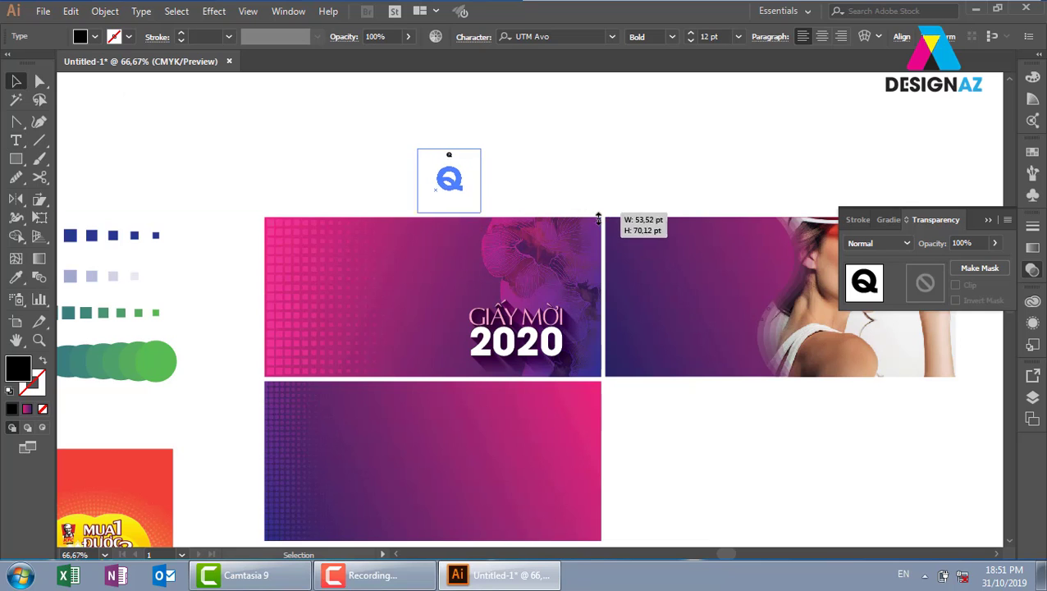
mouse_move(463, 168)
mouse_down()
mouse_move(595, 101)
mouse_move(574, 91)
mouse_up()
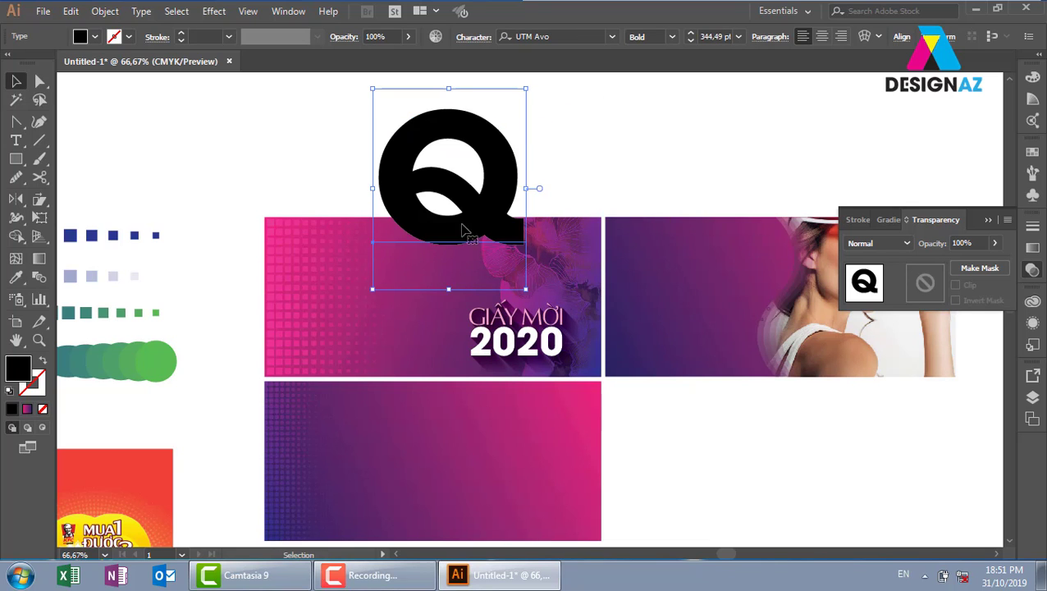
drag(473, 195, 568, 159)
drag(753, 154, 643, 228)
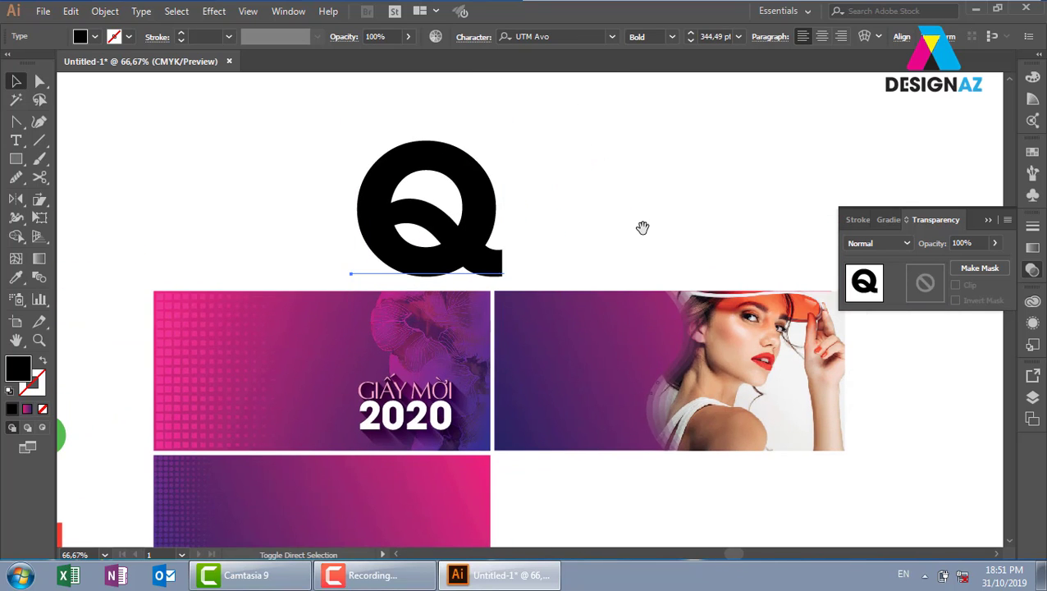
key(shift+ctrl+o)
Zoom in on the Q and swap its fill and stroke so it becomes a black outline
key(z)
mouse_move(302, 110)
mouse_down()
mouse_move(634, 289)
mouse_move(619, 232)
mouse_up()
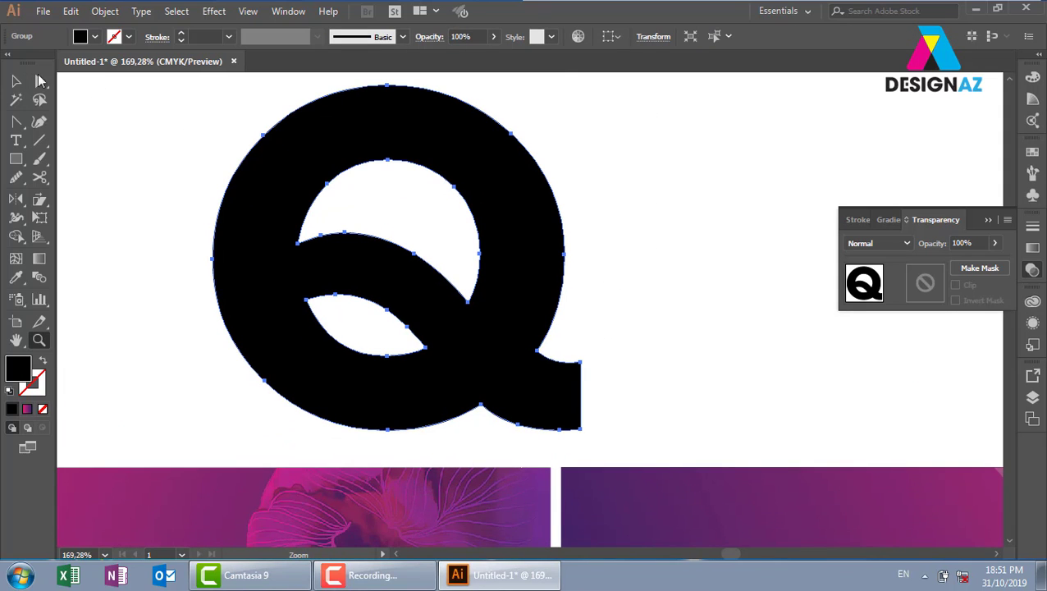
click(15, 81)
click(653, 215)
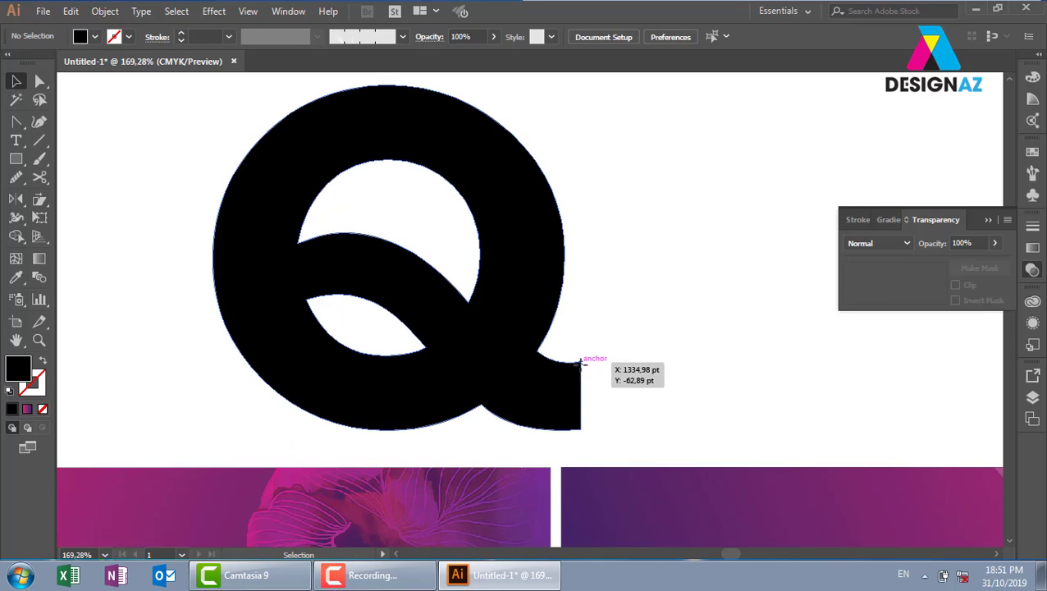
click(580, 361)
key(shift+x)
click(691, 345)
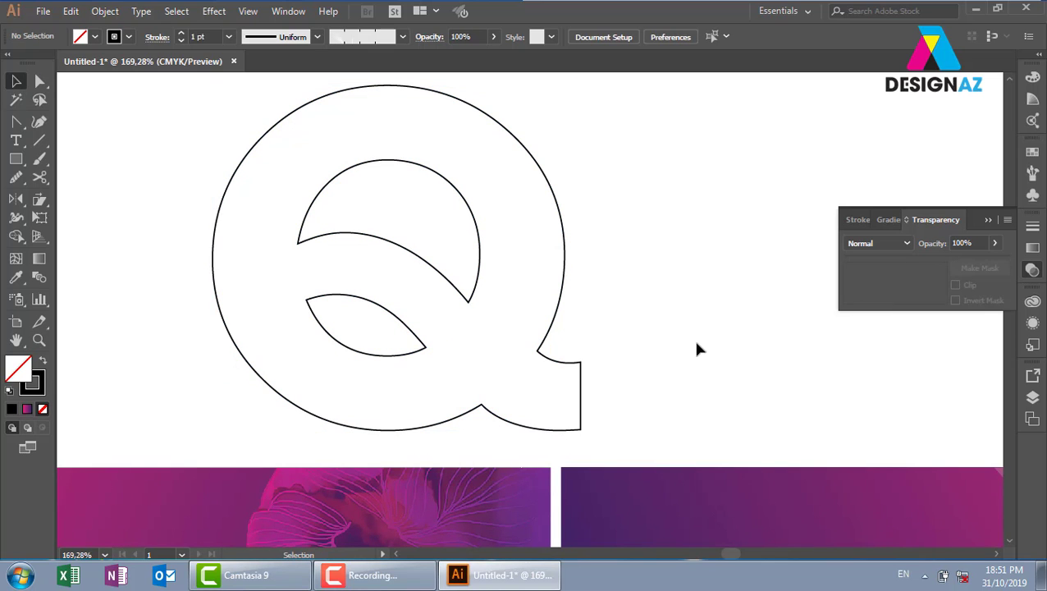
scroll(657, 336, down, 1)
click(588, 335)
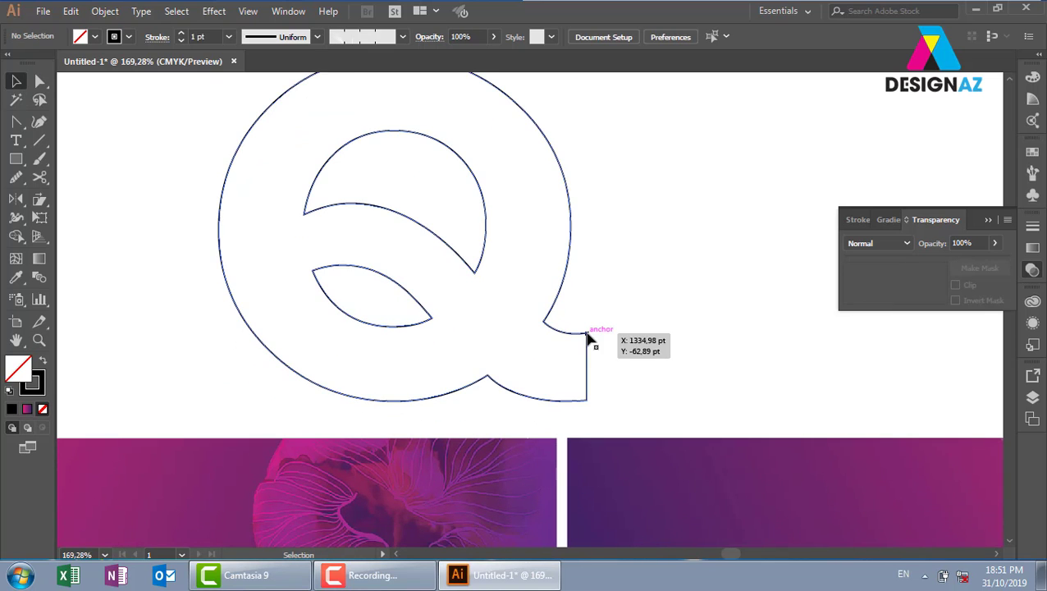
Cut the Q's outer path with Scissors at the tail joint and the lower-left point
key(c)
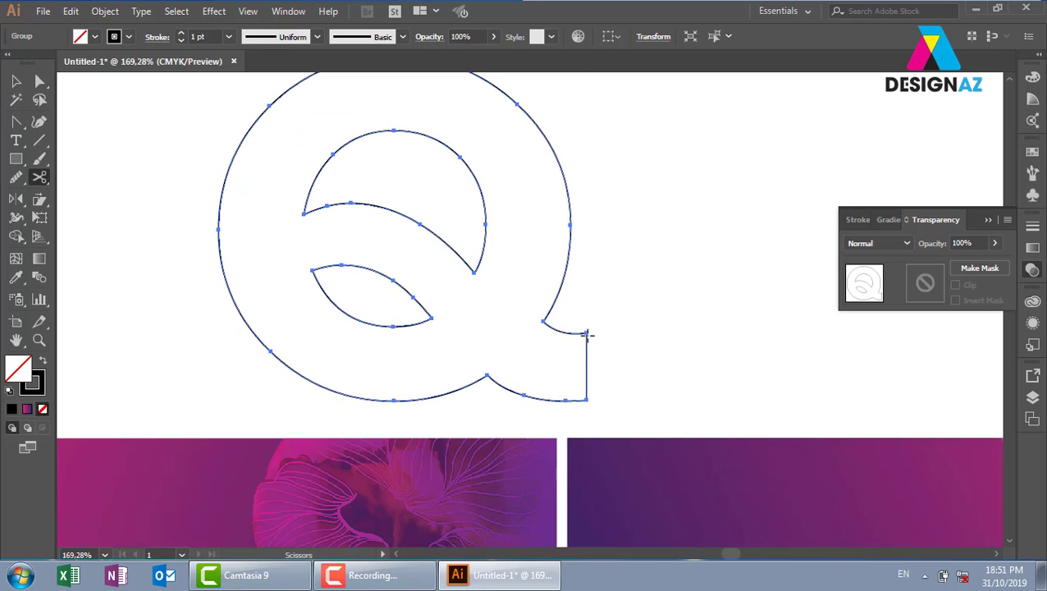
click(587, 332)
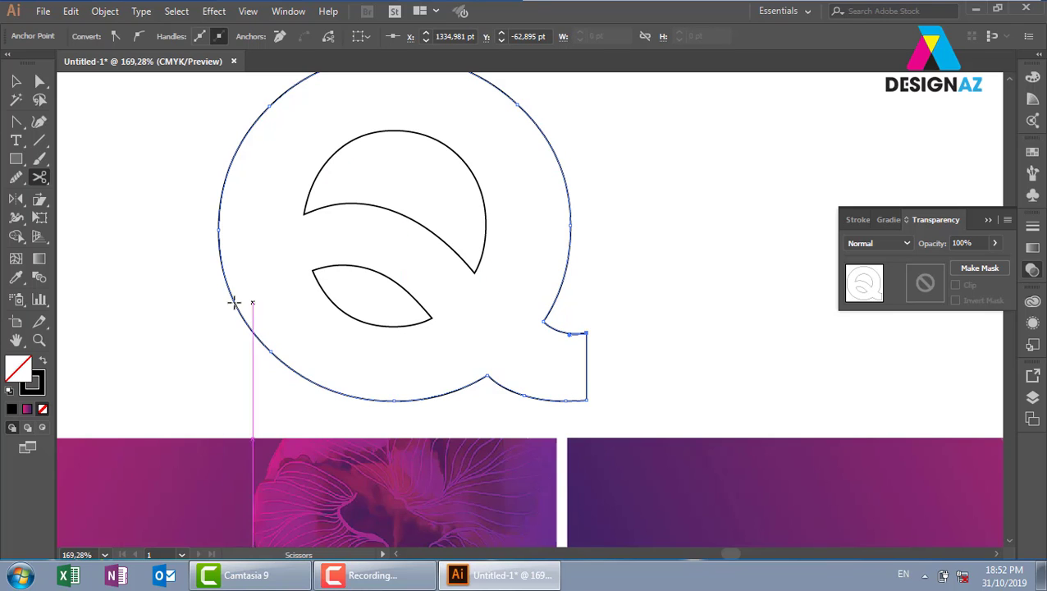
click(273, 352)
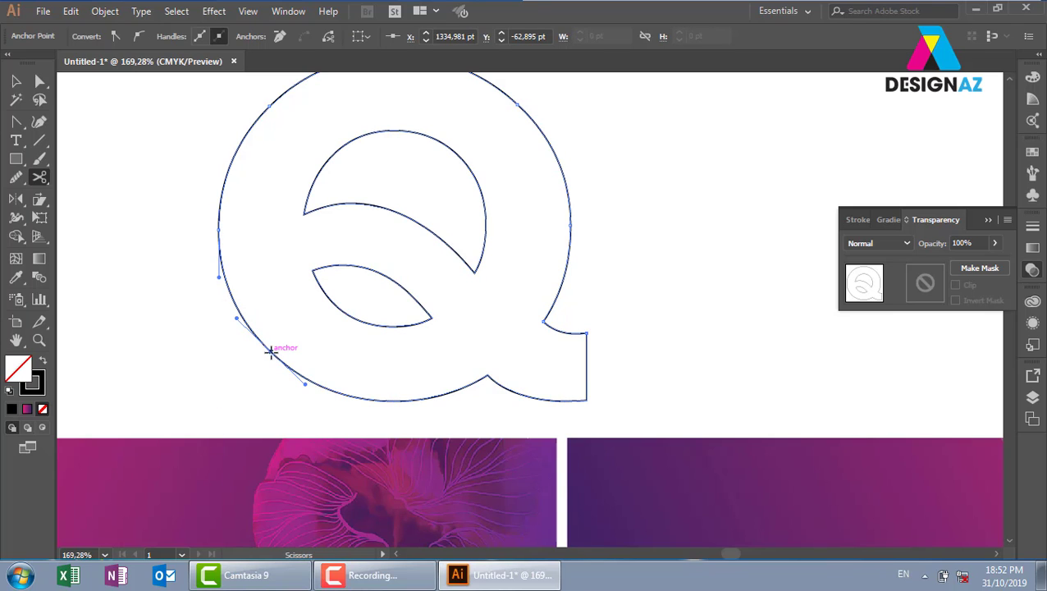
click(20, 79)
click(138, 191)
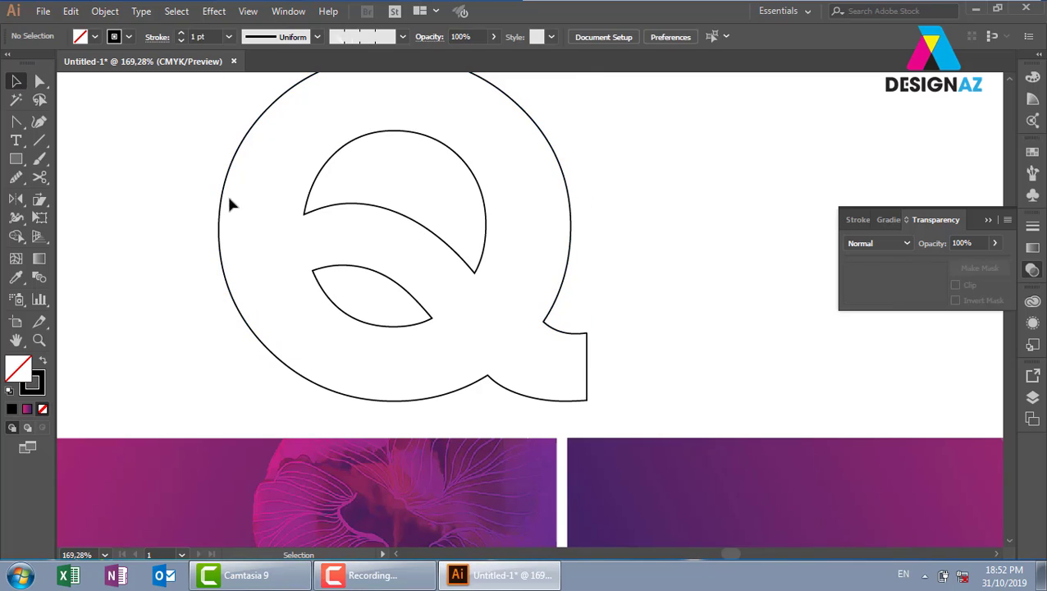
drag(222, 199, 201, 171)
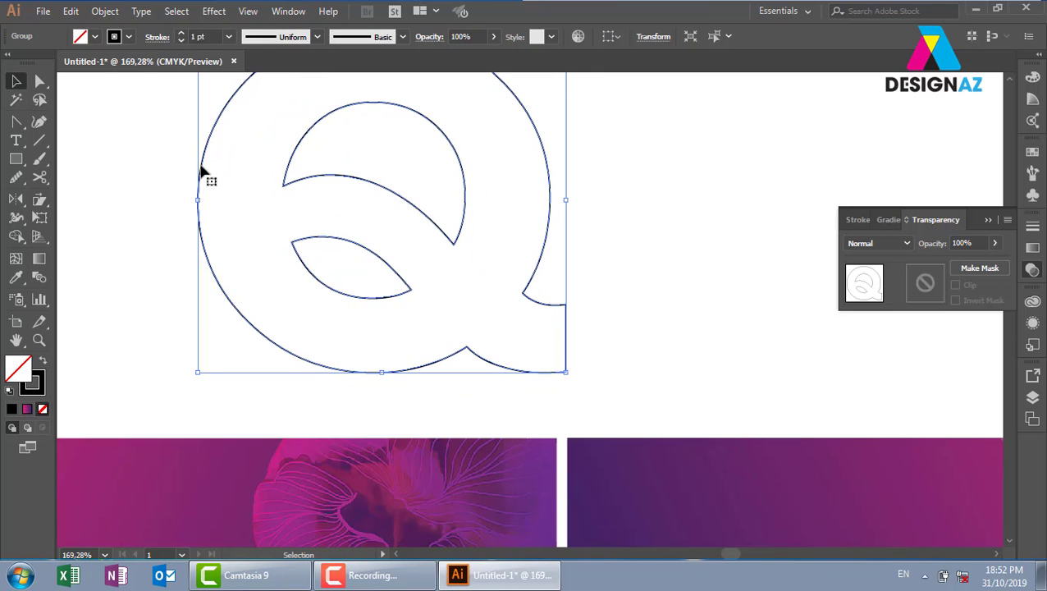
Ungroup the Q and release its compound path into separate paths
right_click(553, 220)
click(585, 330)
click(537, 254)
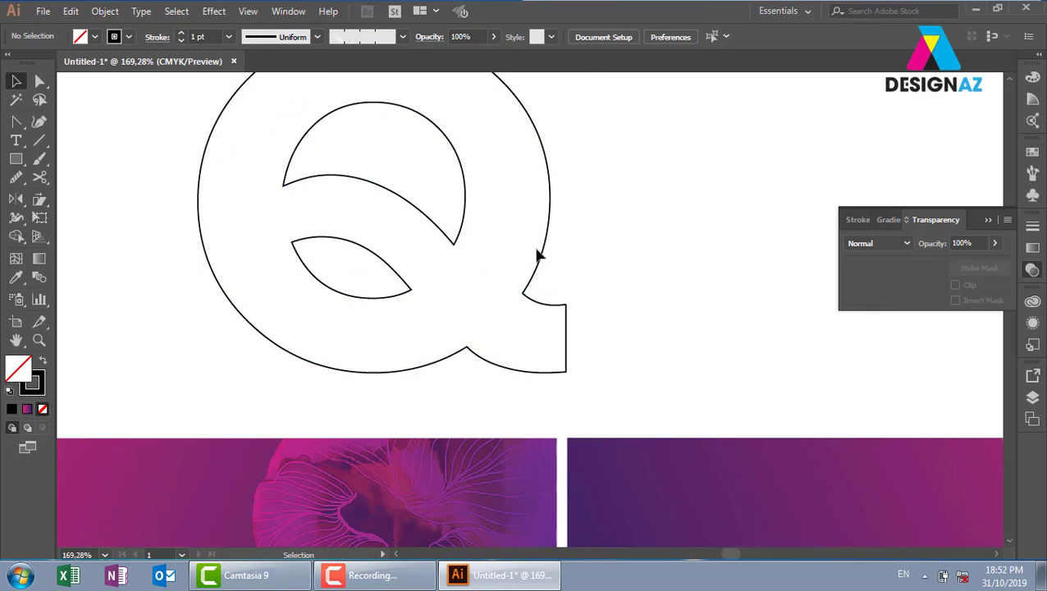
drag(545, 256, 599, 244)
right_click(599, 243)
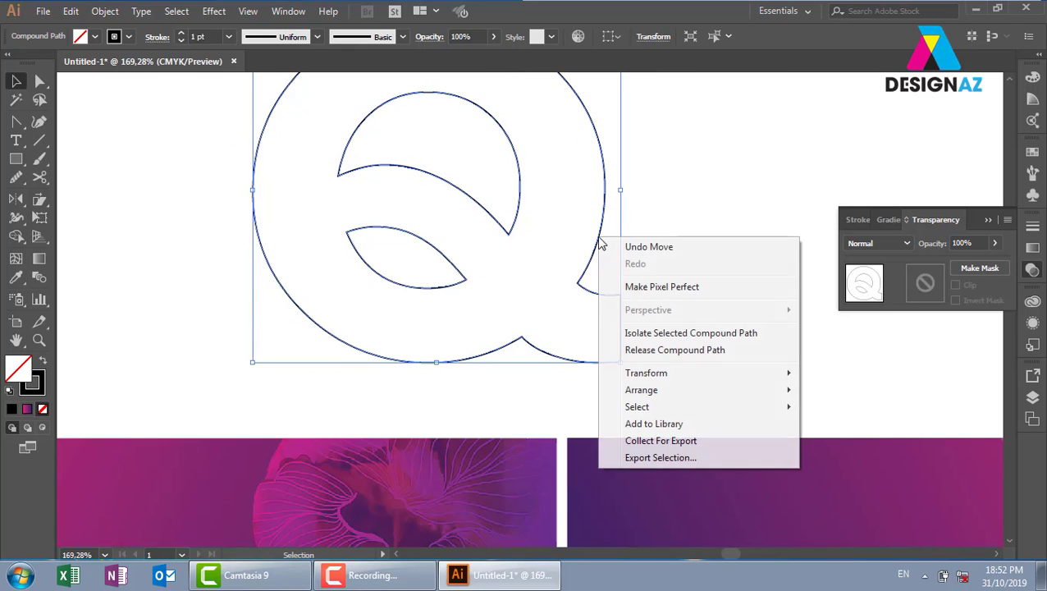
click(661, 351)
click(706, 289)
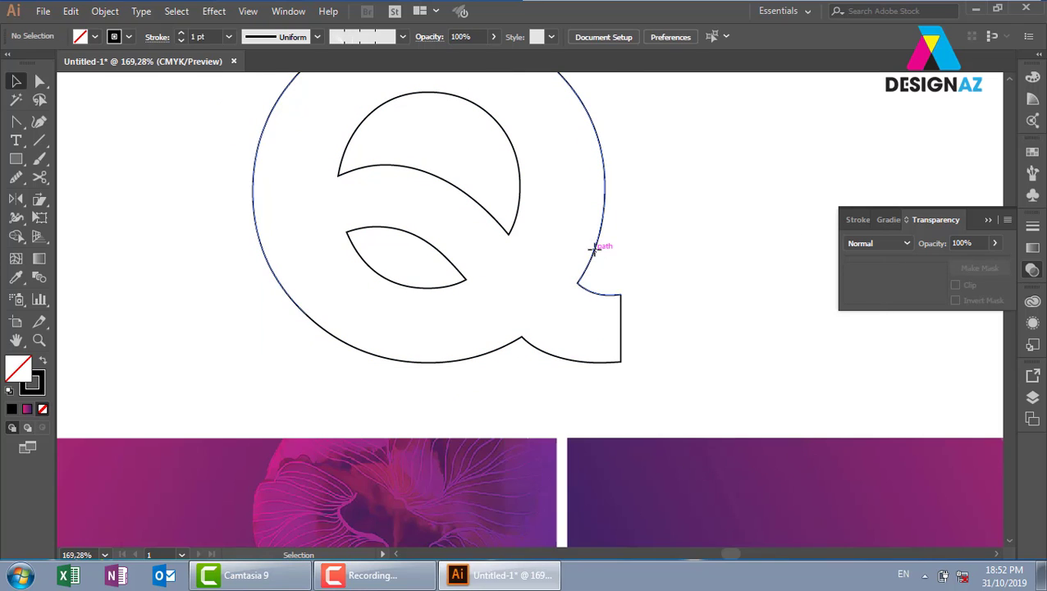
Blend the outer circle piece into the tail piece with Ctrl+Alt+B
drag(593, 248, 639, 222)
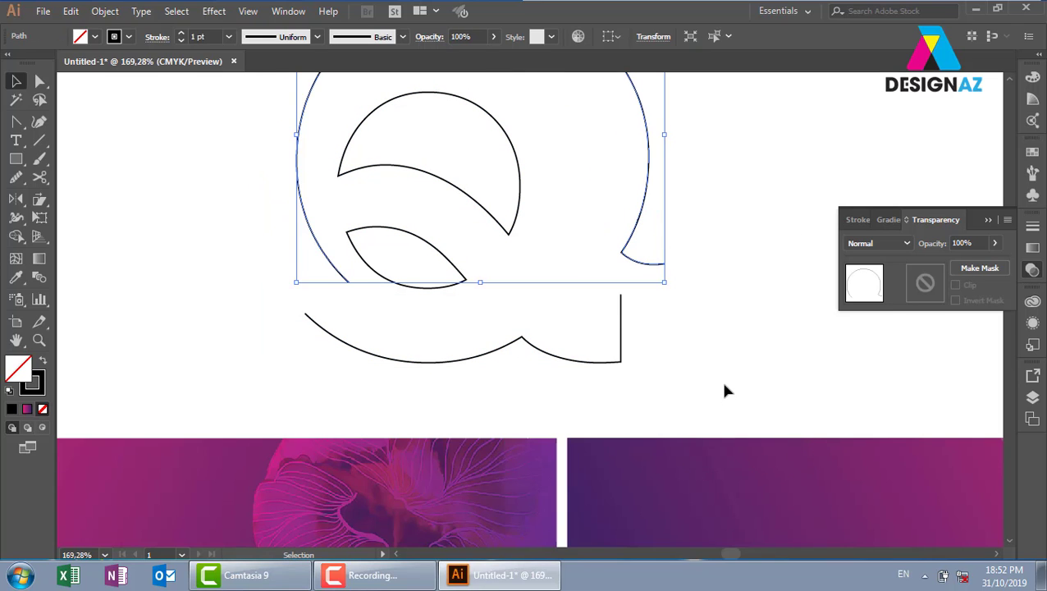
key(ctrl+z)
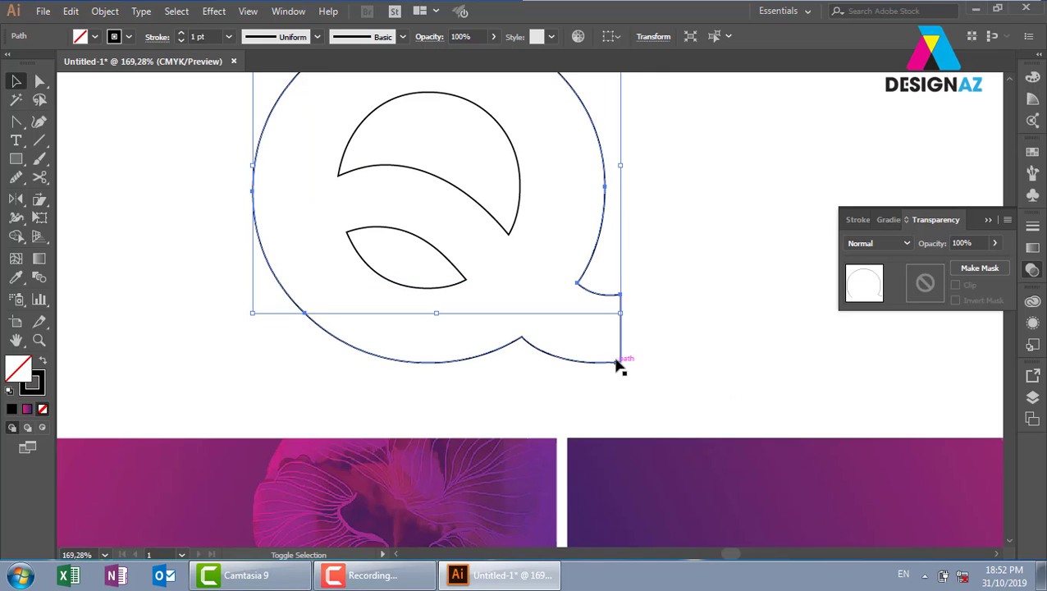
shift+click(620, 363)
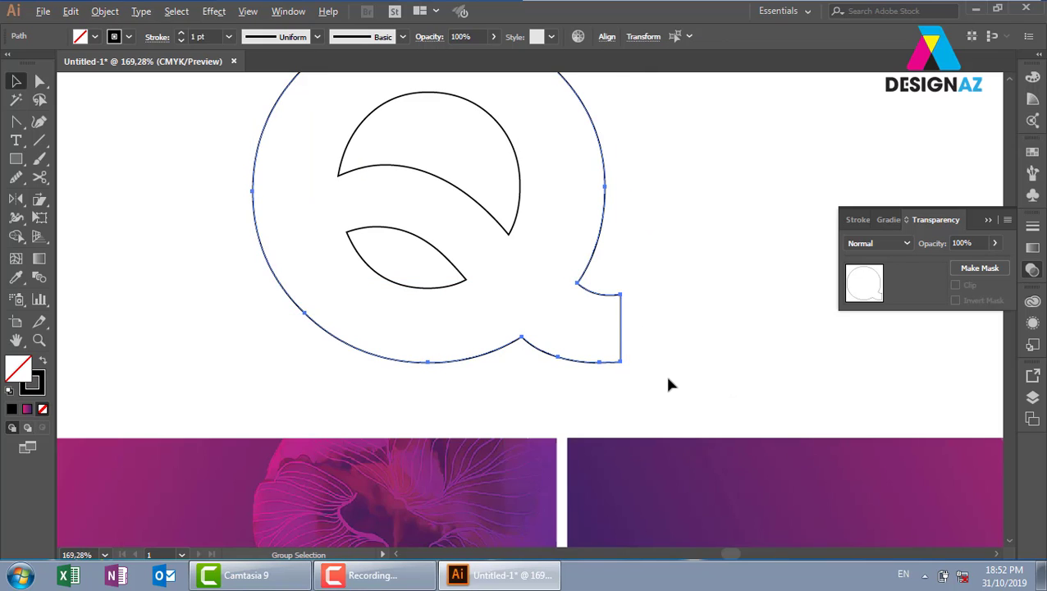
key(ctrl+alt+b)
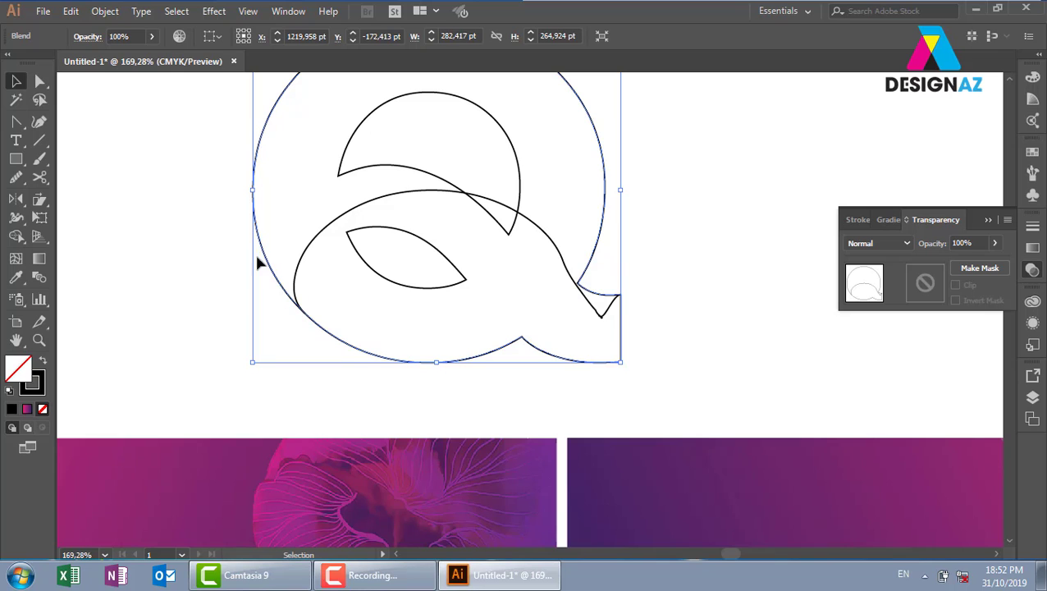
Set the Q blend's Spacing to Specified Steps at 29, with Preview on
double_click(38, 279)
click(764, 265)
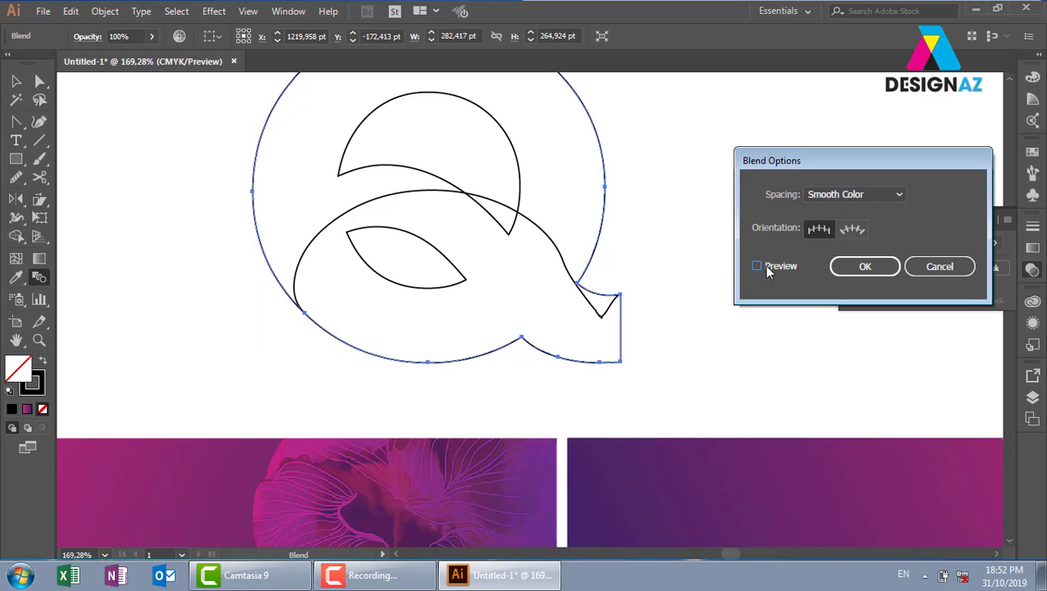
click(880, 193)
click(871, 229)
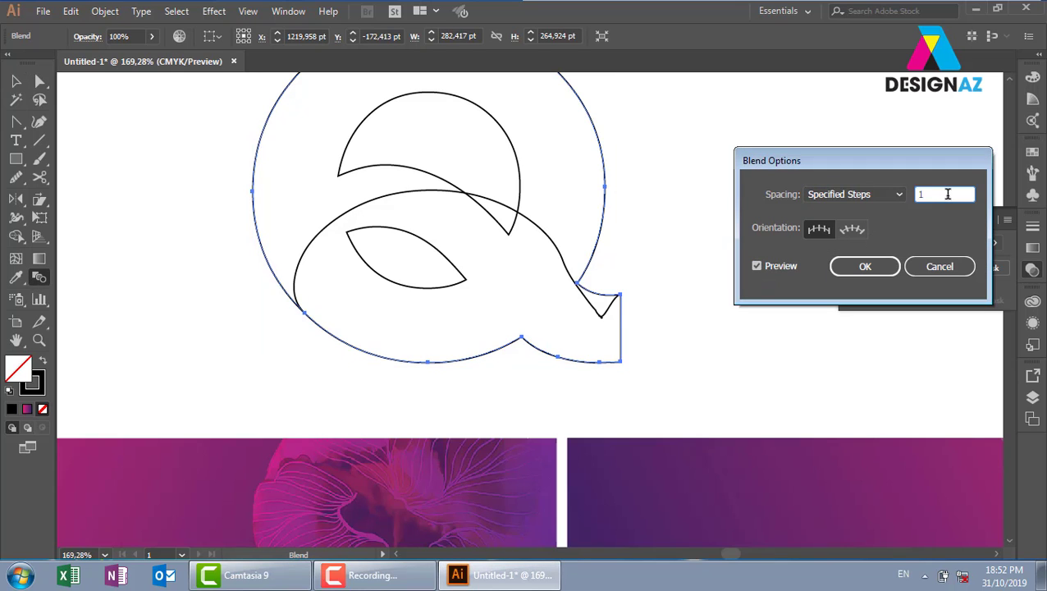
key(Up)
key(Up)
key(Up)
key(Up)
key(Up)
key(Up)
key(Up)
key(Up)
key(Up)
key(Up)
key(Up)
key(Up)
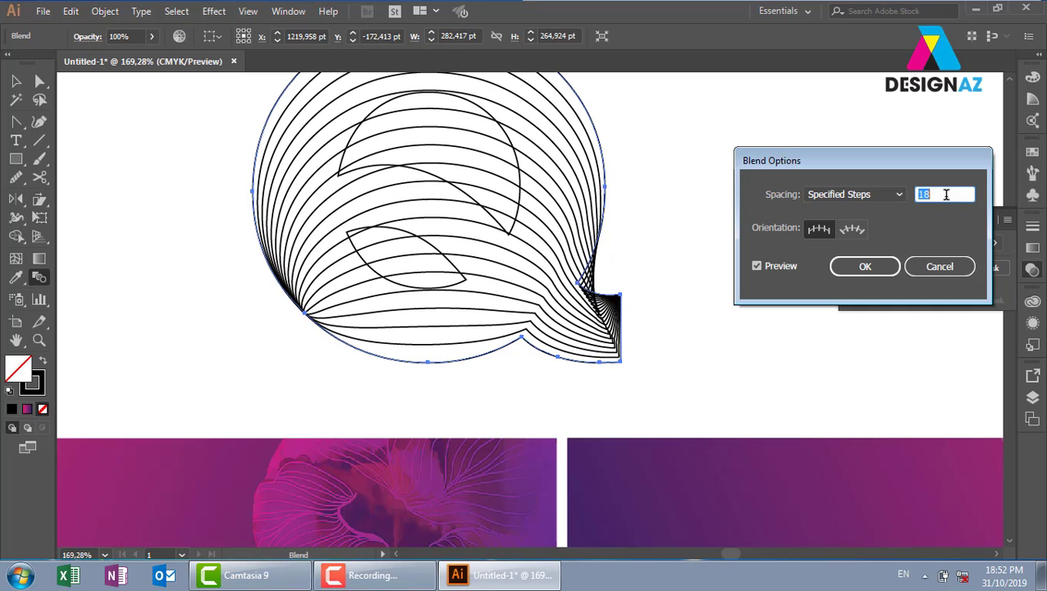
key(Up)
key(Up)
key(Up)
key(Up)
key(Up)
key(Up)
key(Up)
key(Up)
key(Up)
key(Up)
key(Up)
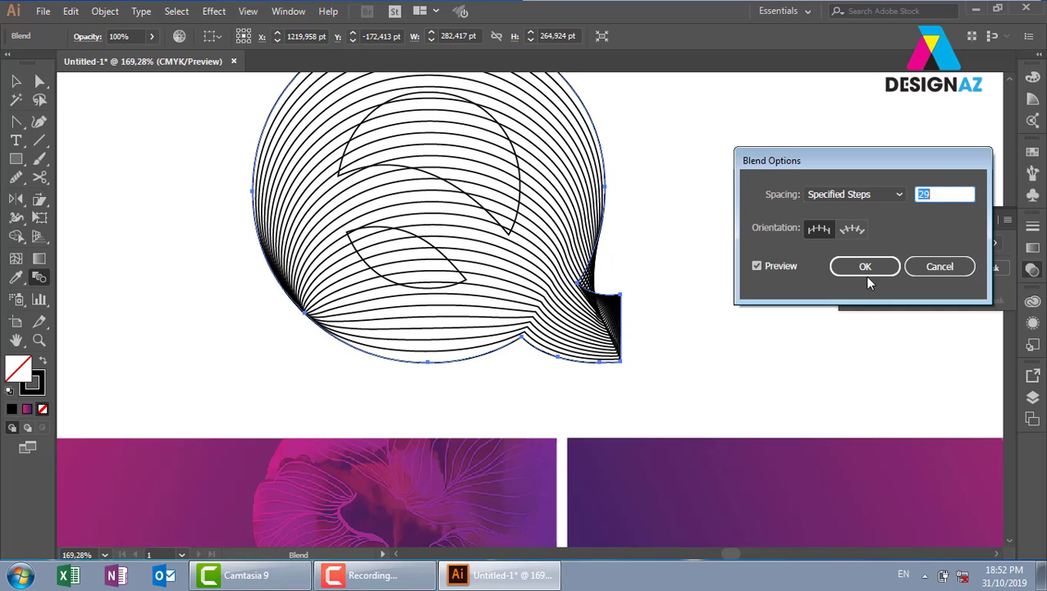
click(865, 266)
Bring the line-blend Q into view and select its inner half-moon shape
key(v)
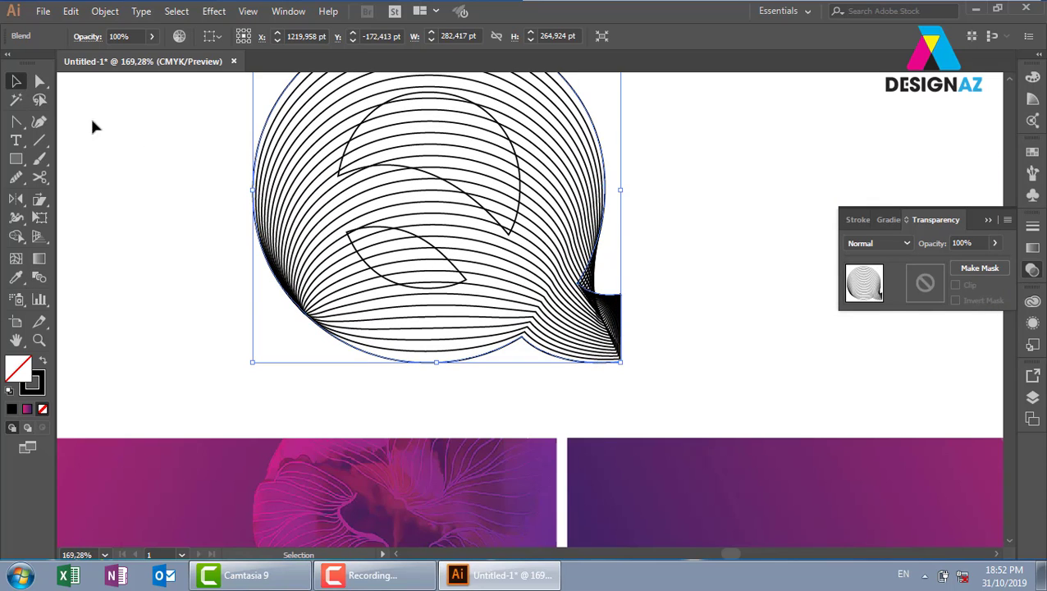
drag(694, 199, 585, 238)
drag(418, 180, 465, 231)
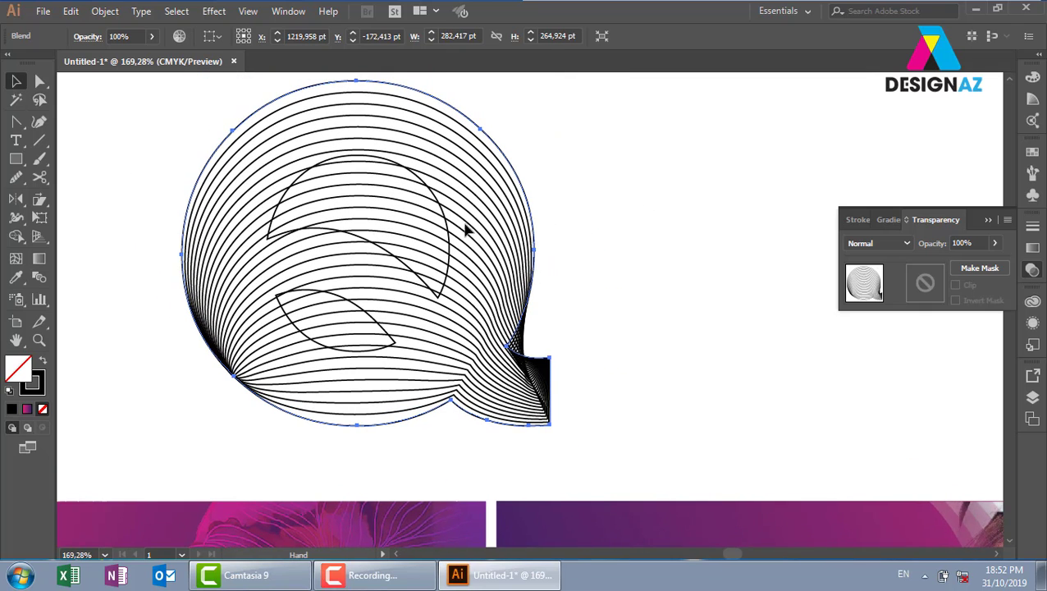
click(538, 264)
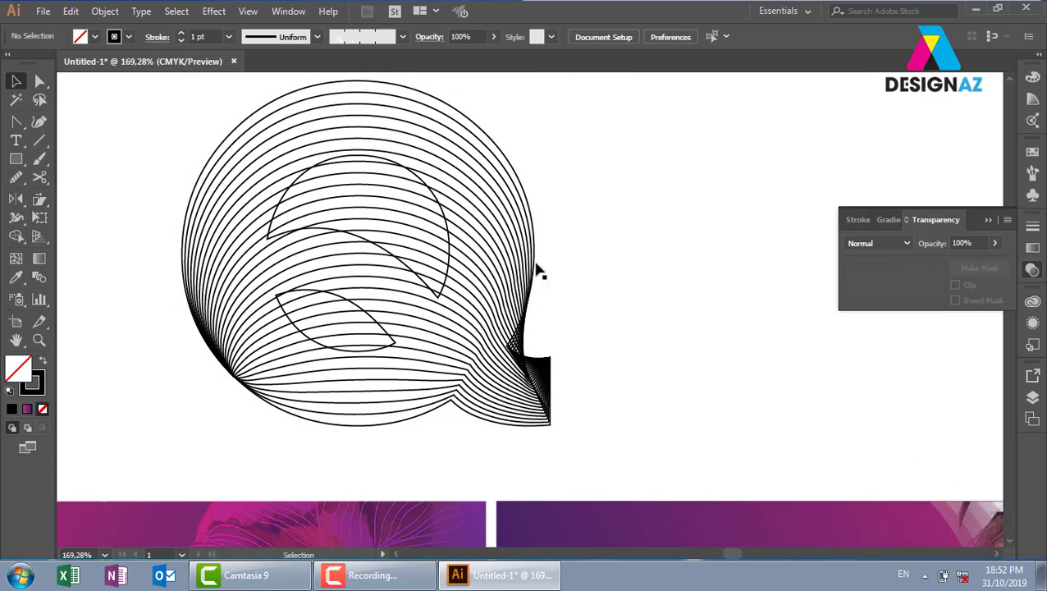
drag(589, 230, 542, 313)
key(ctrl)
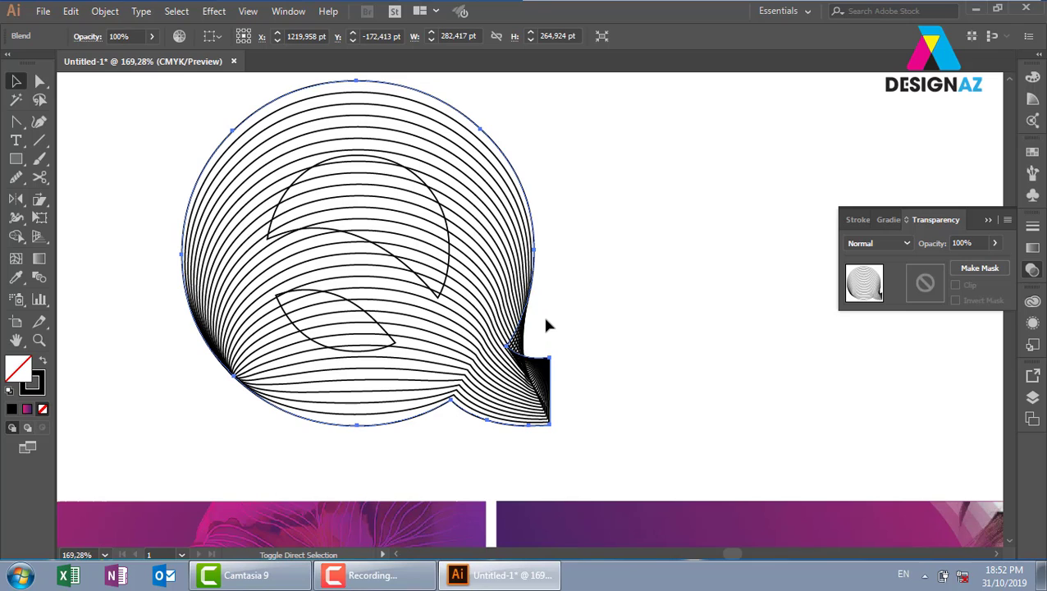
click(547, 325)
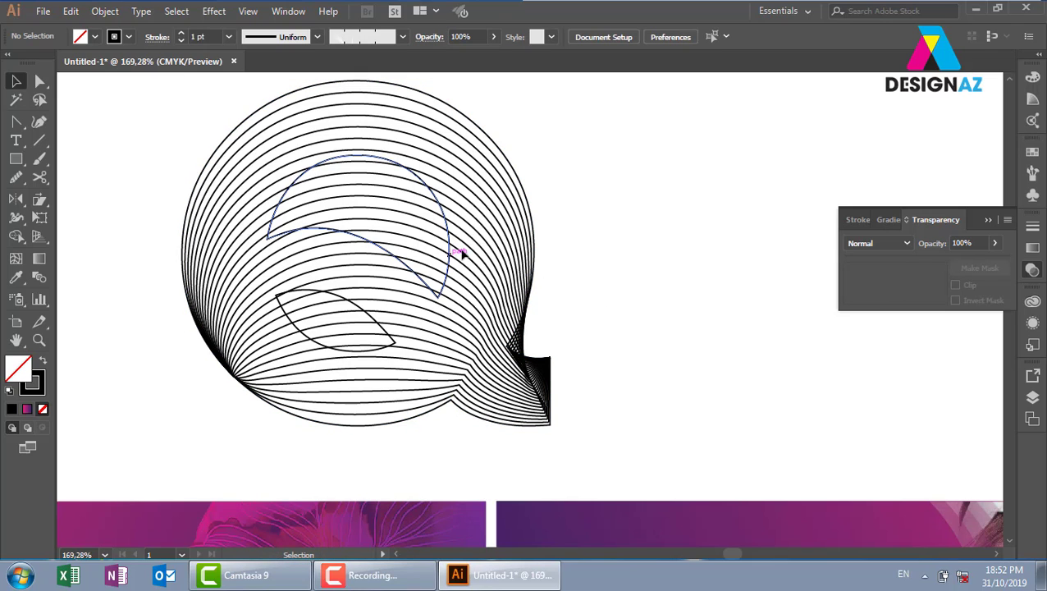
drag(457, 263, 644, 233)
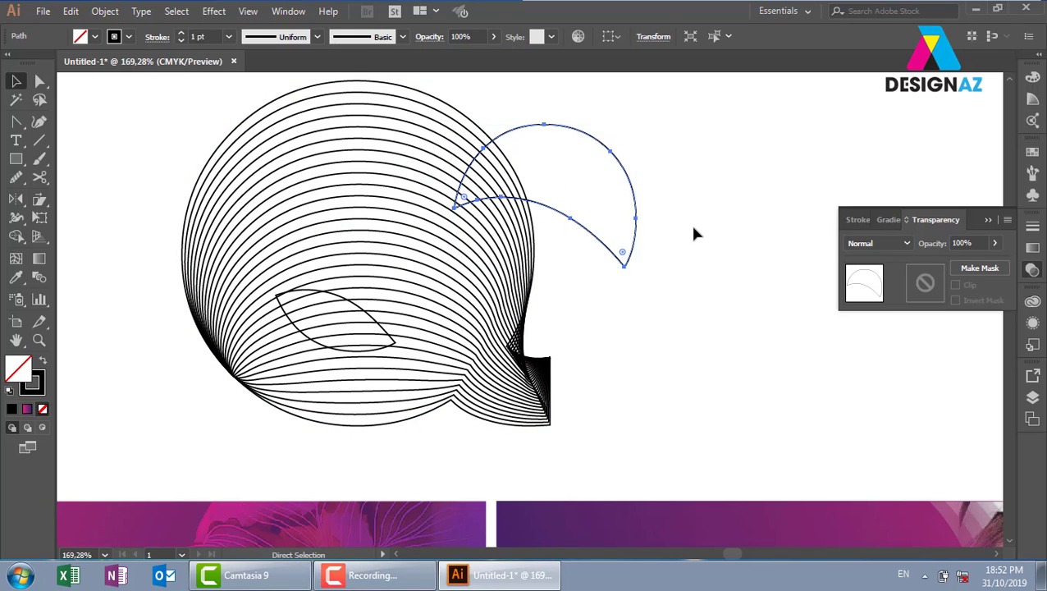
key(ctrl+z)
Fill the half-moon and leaf shapes white, then zoom to 100% and pan to the woman banner
click(1032, 151)
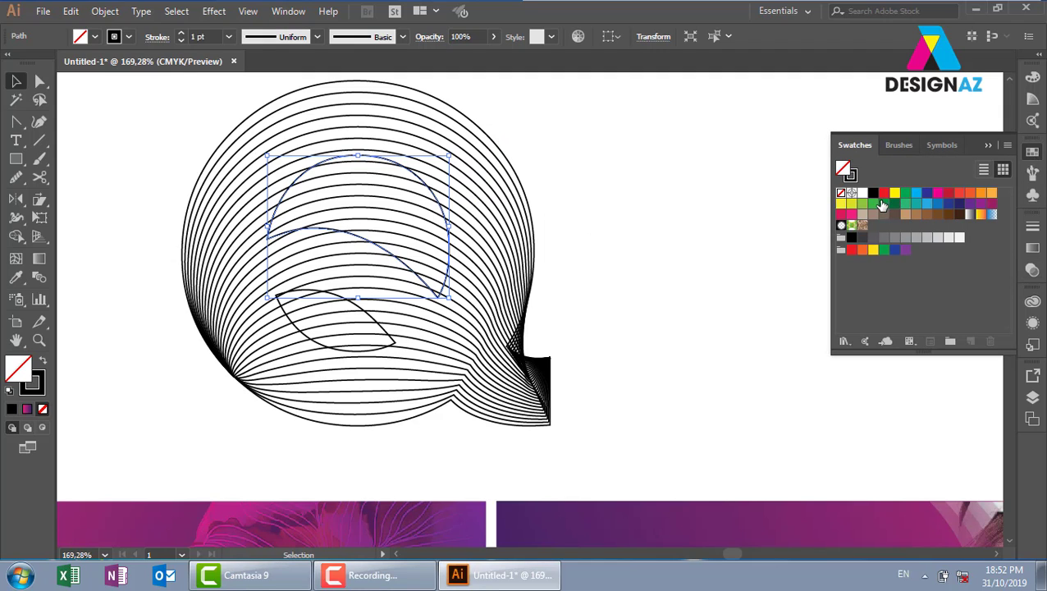
click(862, 193)
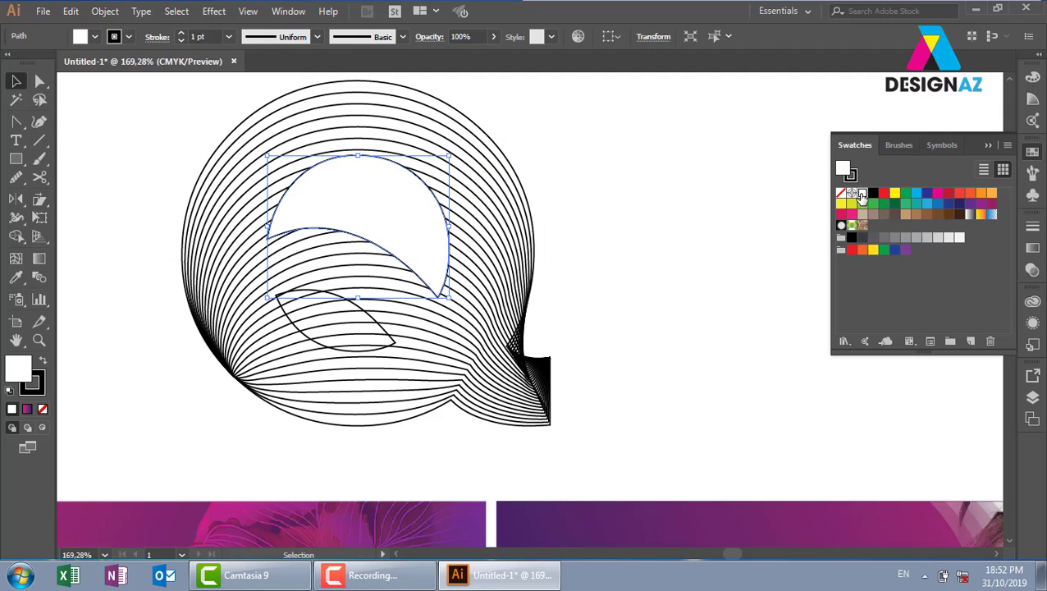
click(389, 337)
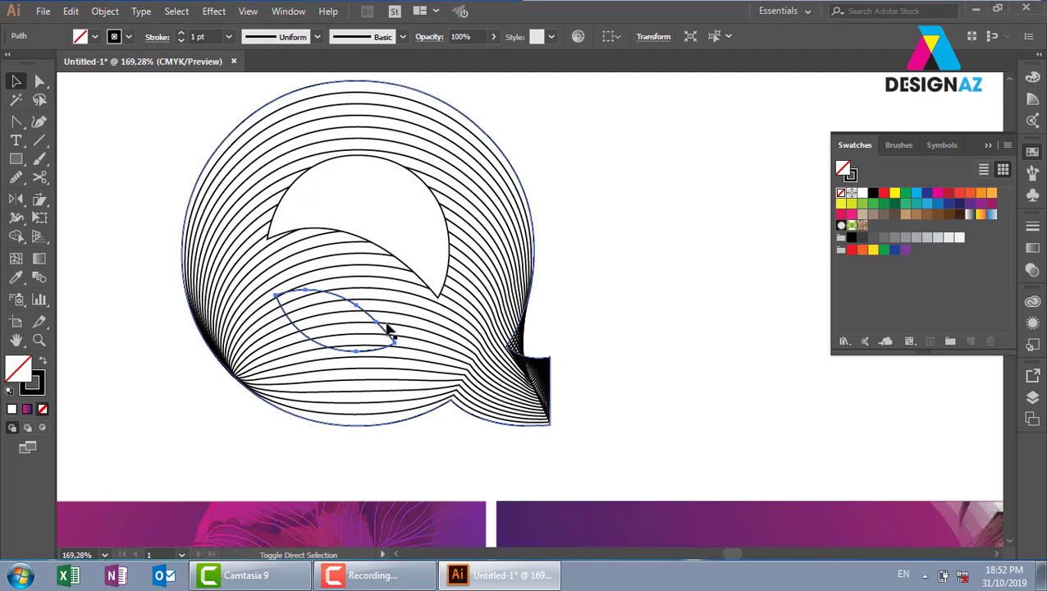
click(862, 193)
click(647, 258)
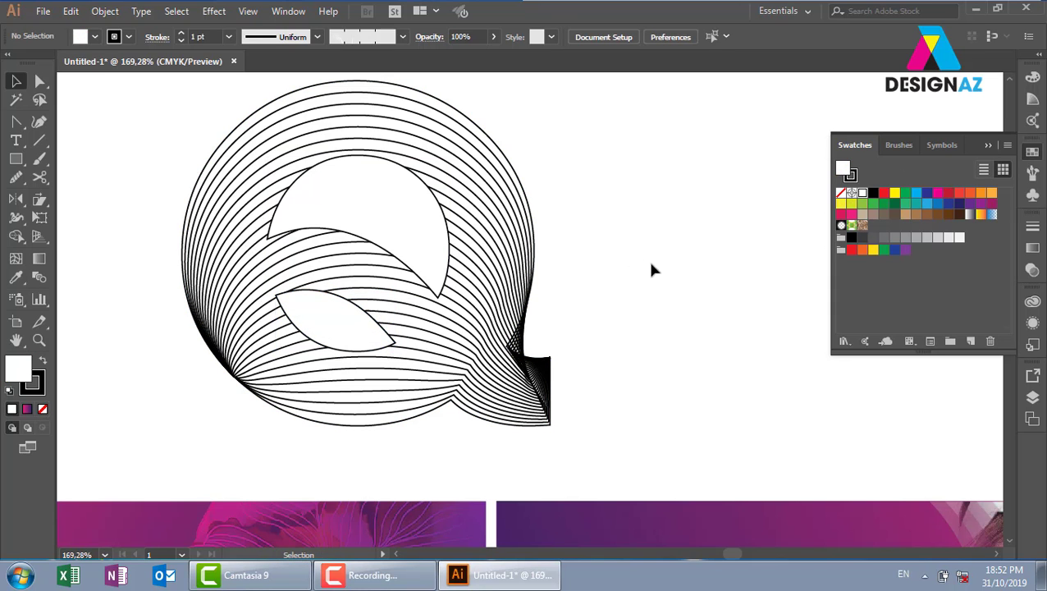
drag(731, 266, 695, 248)
key(ctrl+minus)
key(ctrl+minus)
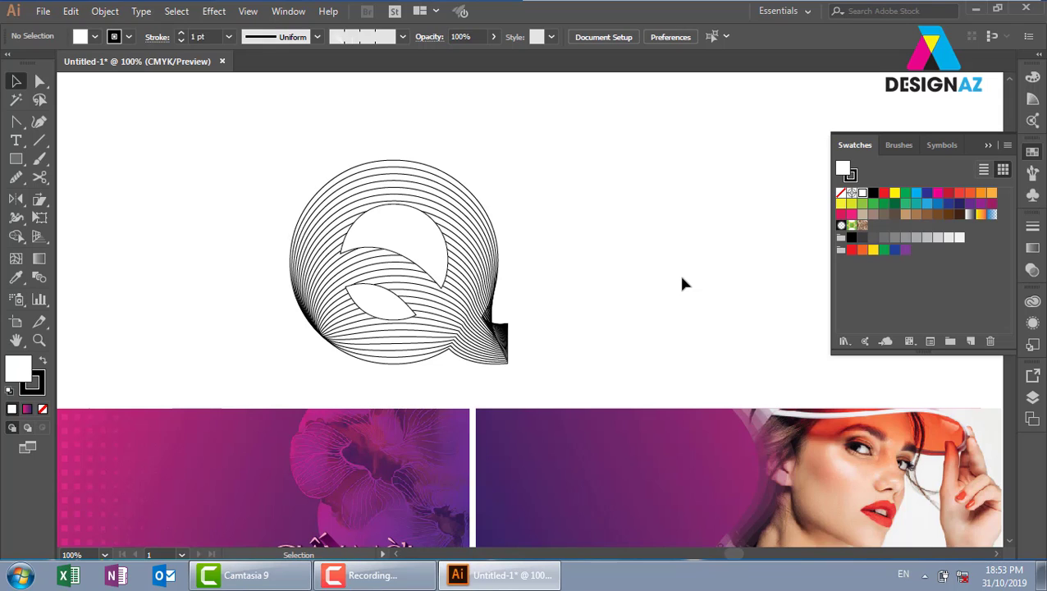
mouse_move(731, 315)
mouse_down()
mouse_move(443, 266)
mouse_move(337, 280)
mouse_move(204, 256)
mouse_up()
Start placing an image and browse drive E: into the thuvienanh portrait folder
click(43, 11)
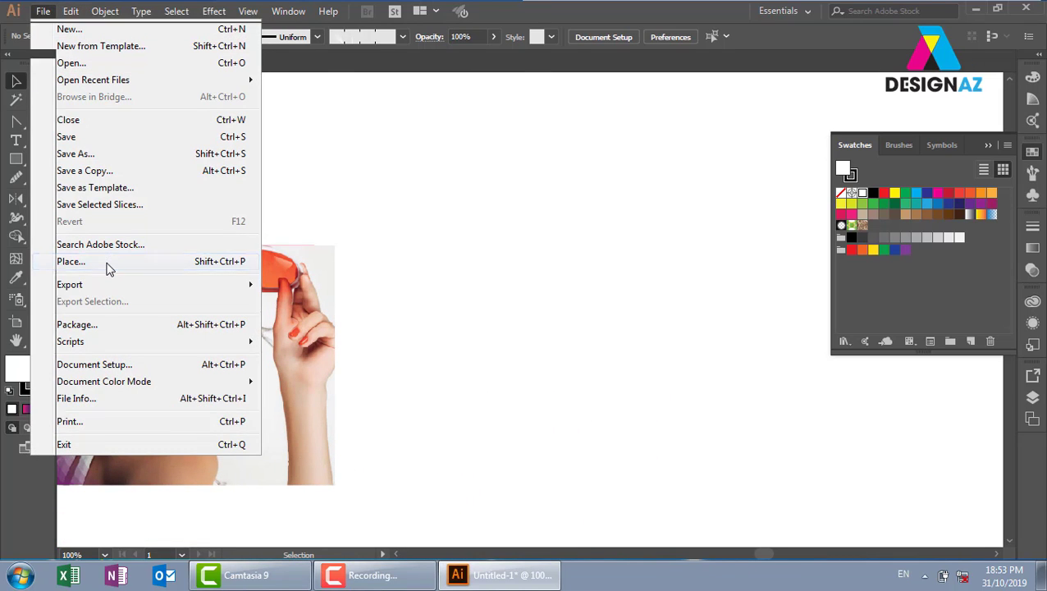
click(71, 261)
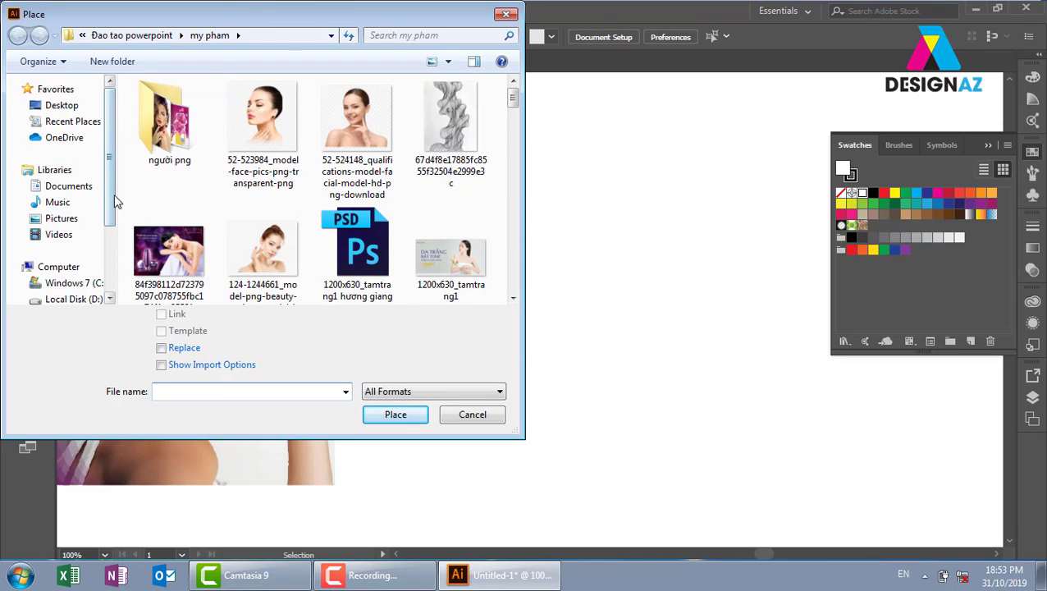
drag(114, 194, 114, 224)
click(66, 260)
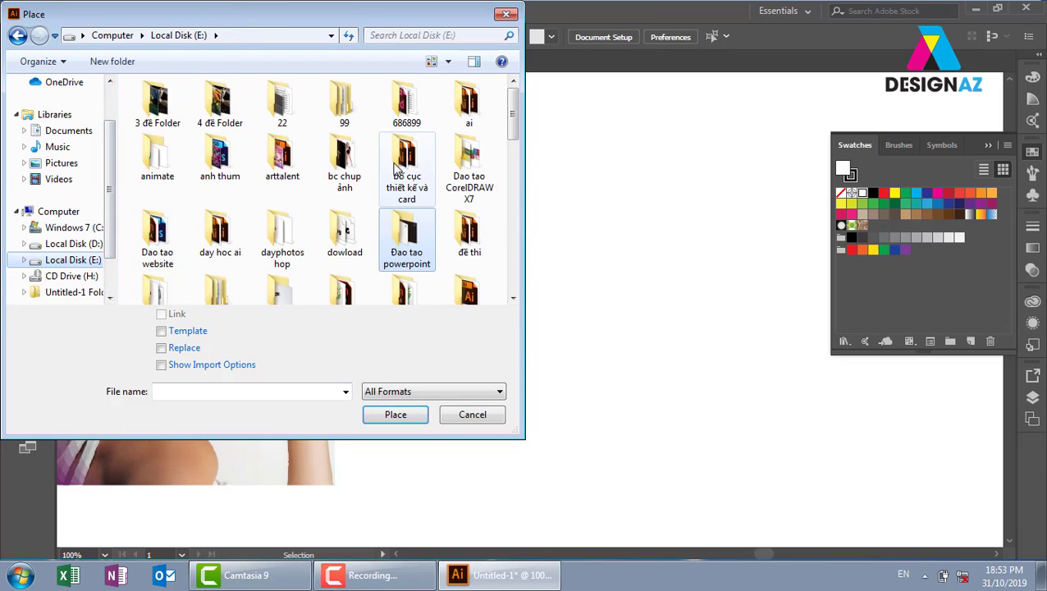
click(418, 215)
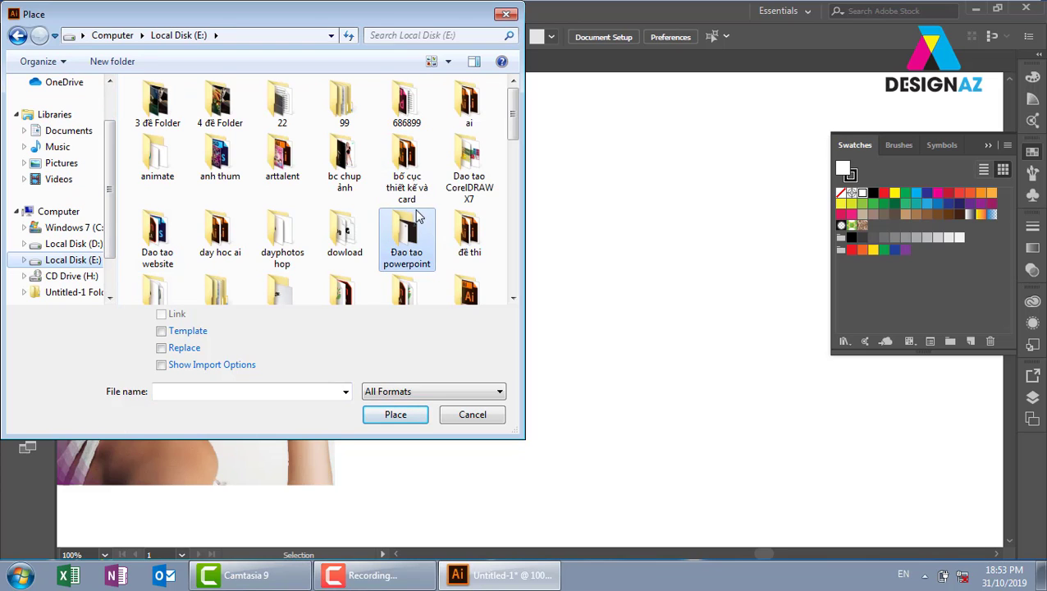
click(288, 237)
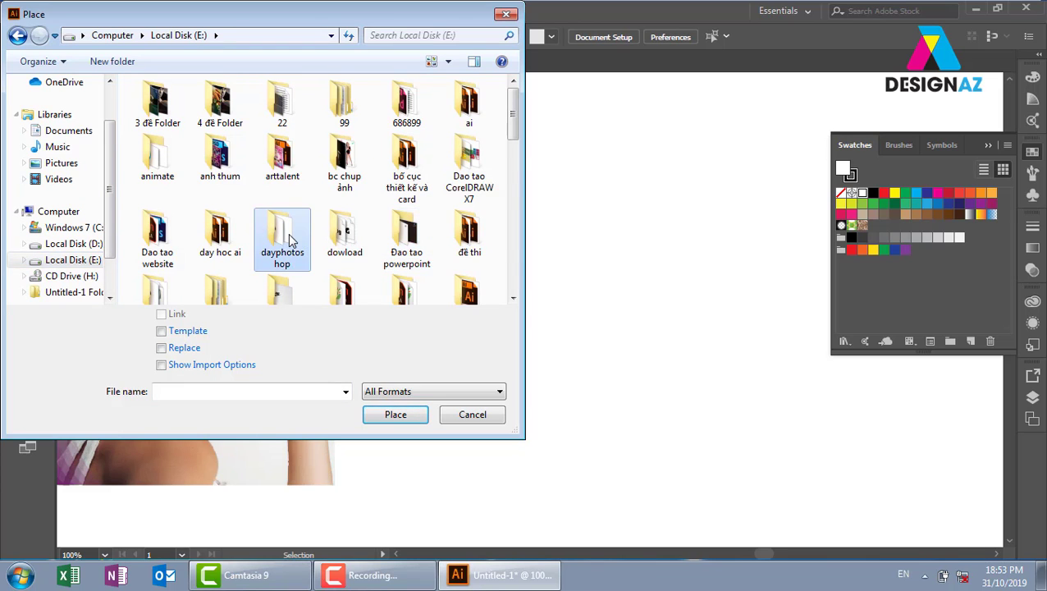
scroll(287, 237, down, 5)
double_click(402, 101)
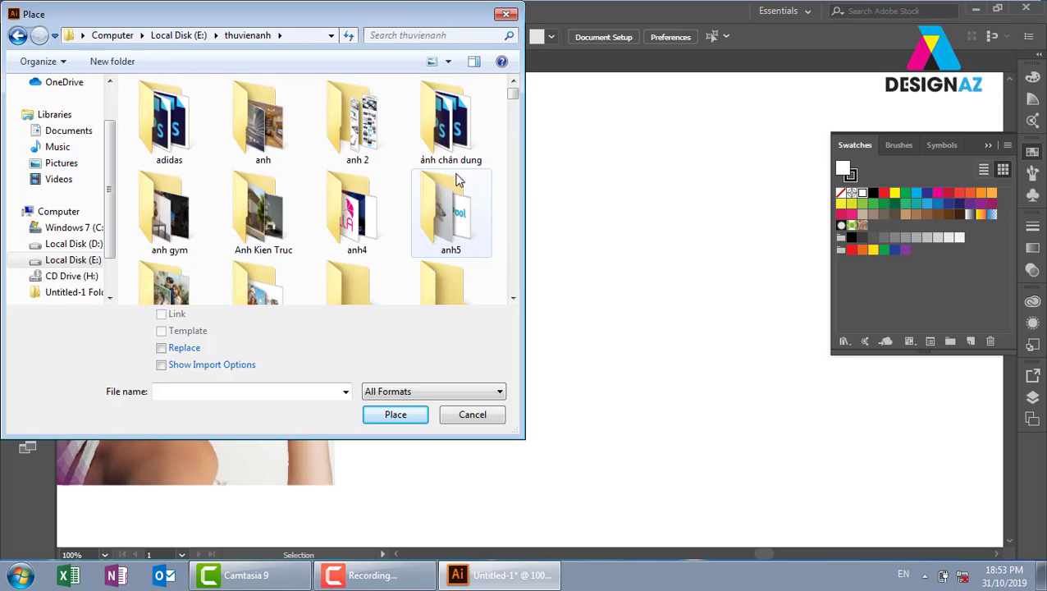
double_click(450, 123)
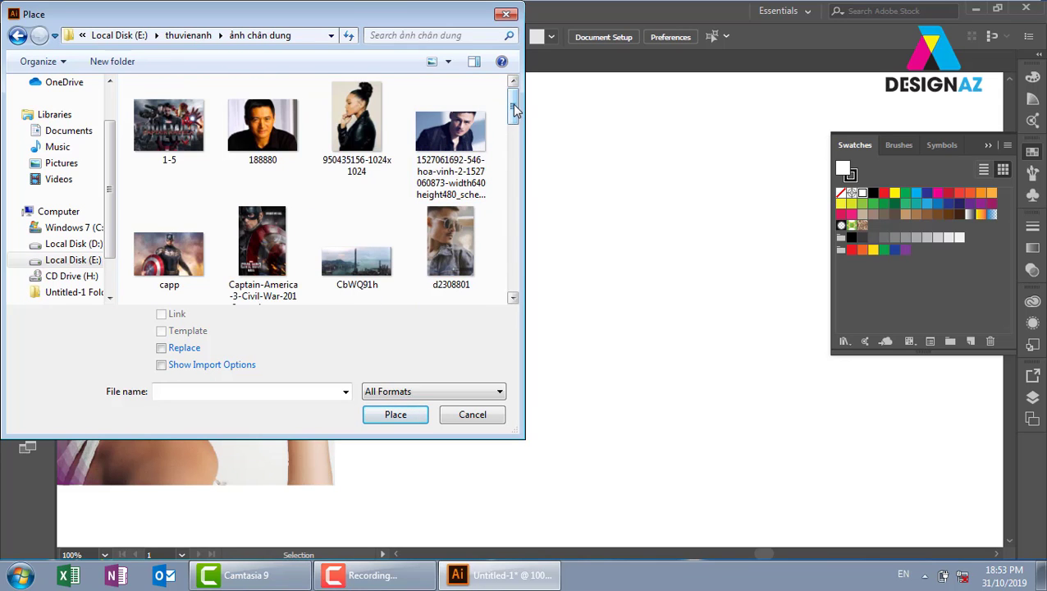
mouse_move(514, 108)
mouse_down()
mouse_move(533, 149)
mouse_move(529, 244)
mouse_up()
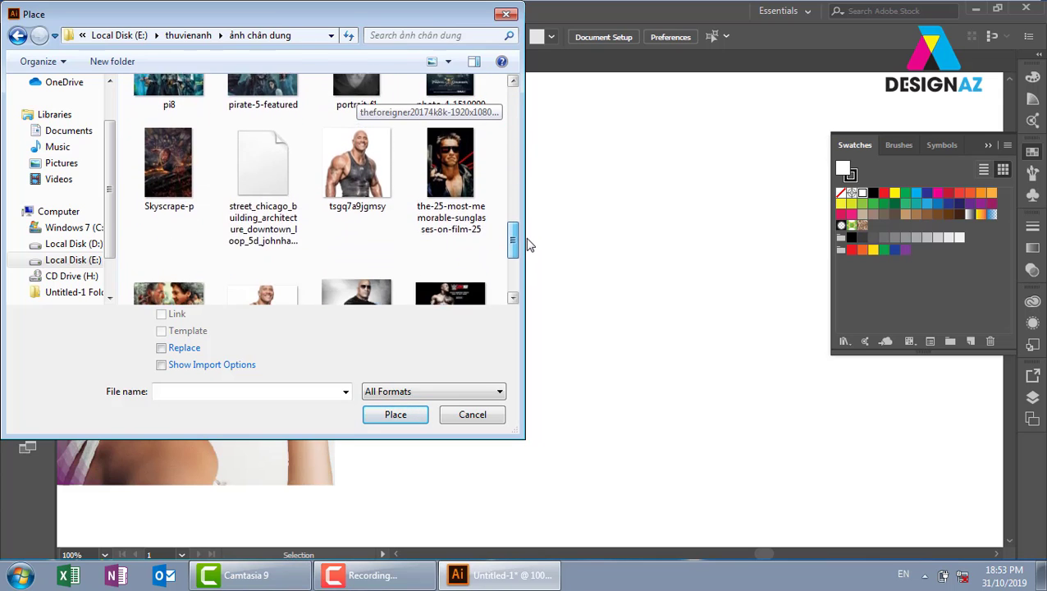
mouse_move(530, 245)
mouse_down()
mouse_move(519, 238)
mouse_move(517, 267)
mouse_move(553, 105)
mouse_up()
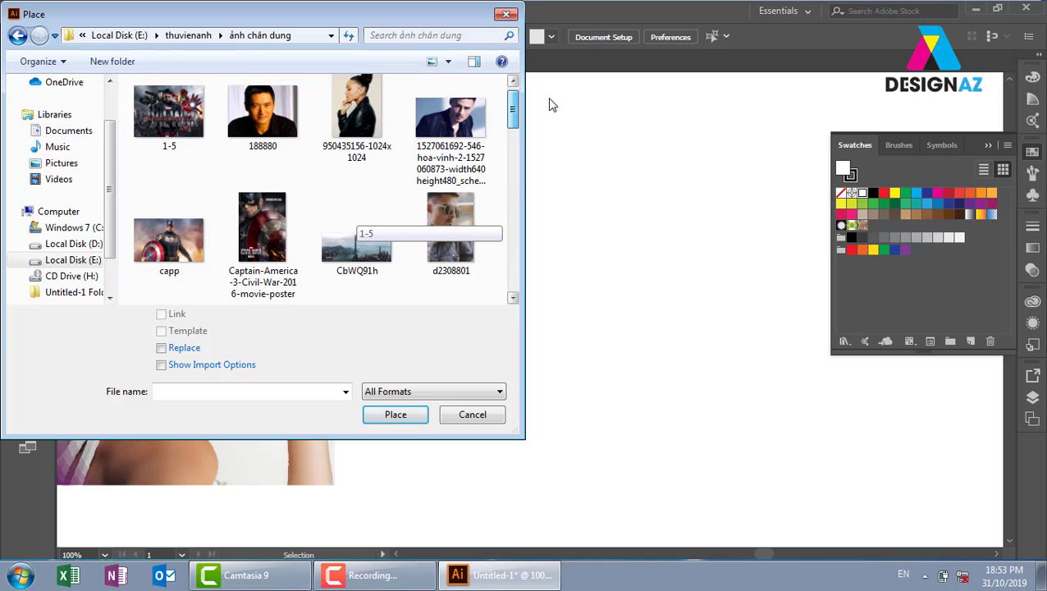
scroll(552, 105, down, 3)
scroll(540, 182, down, 3)
scroll(535, 145, down, 2)
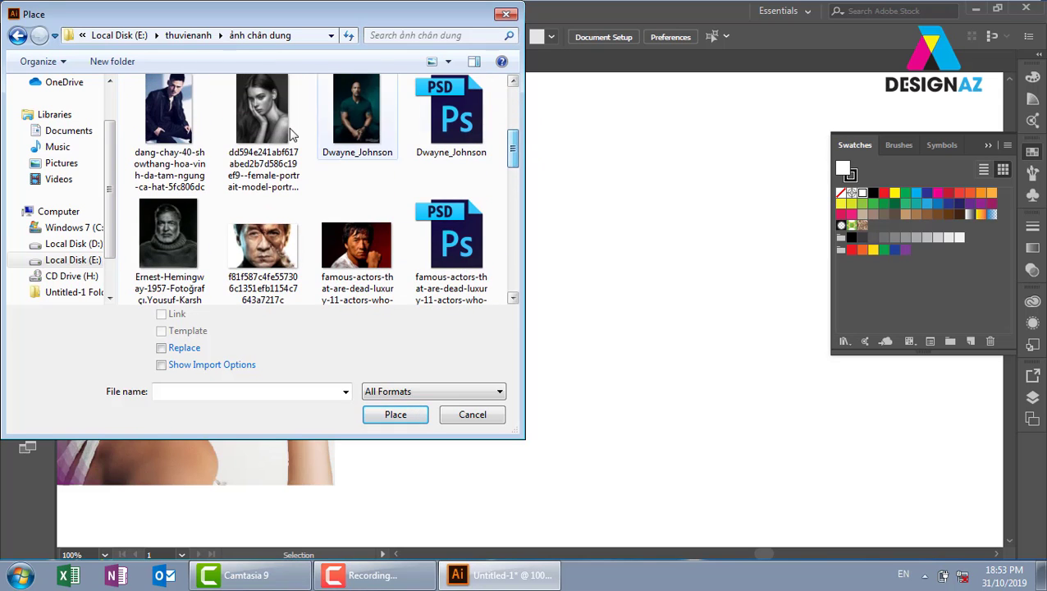
Choose the Hairstyles-for-men image from the thuvienanh\fim folder for placing
click(17, 35)
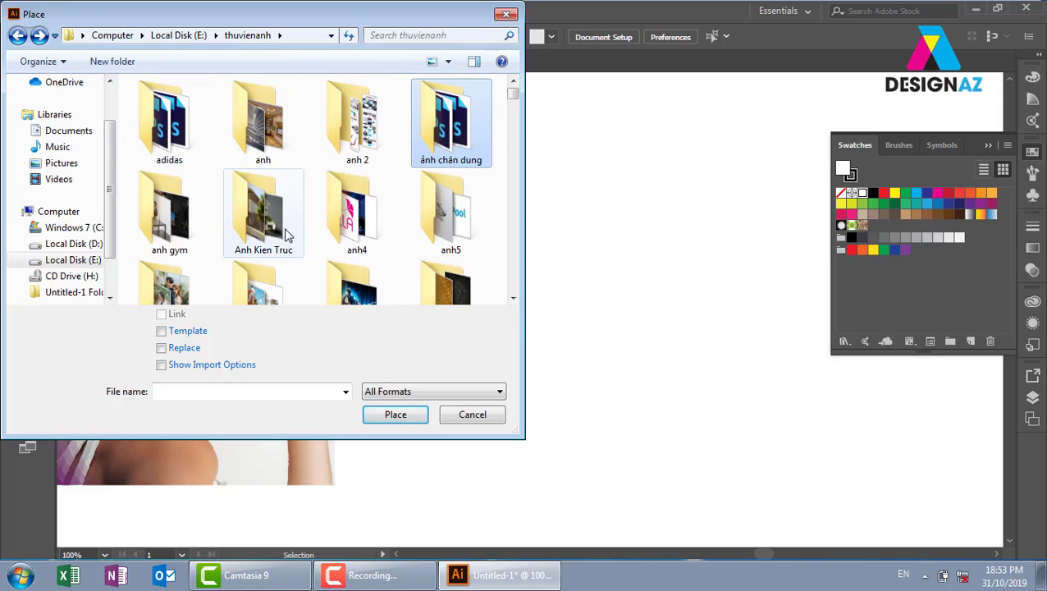
scroll(286, 236, down, 3)
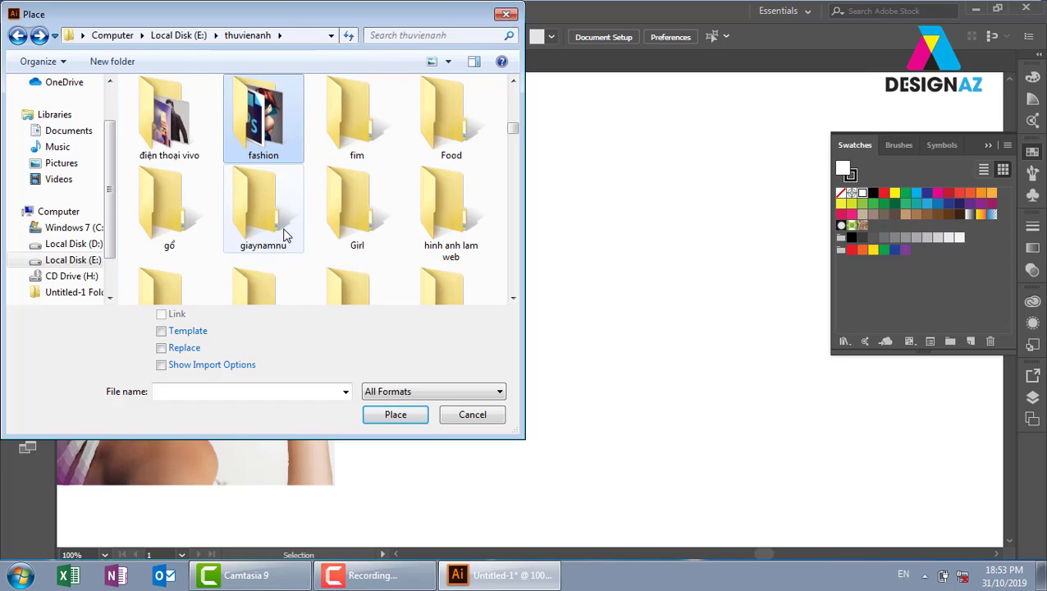
double_click(353, 139)
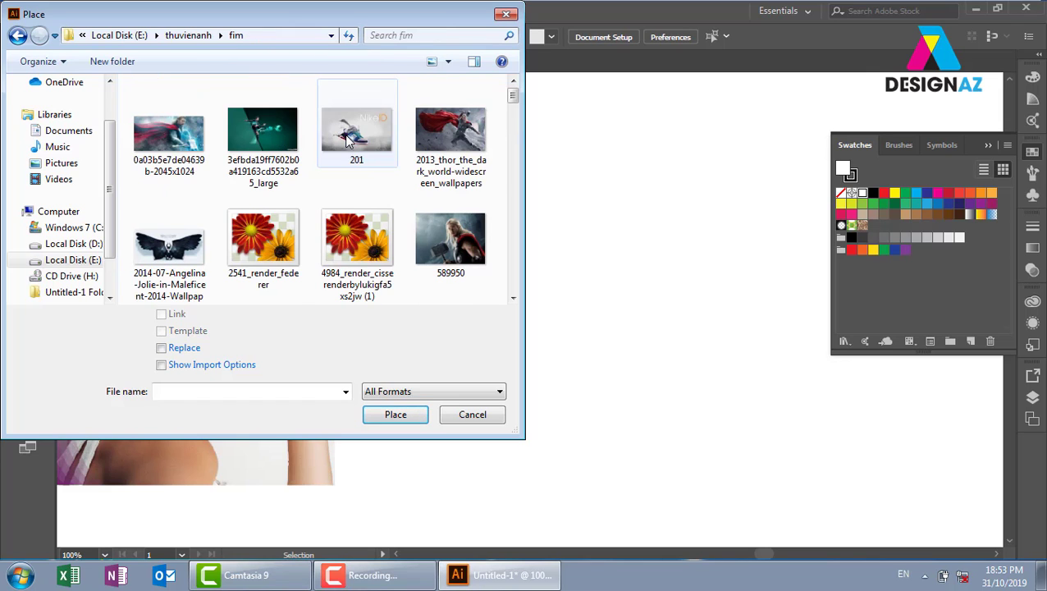
click(513, 298)
click(512, 299)
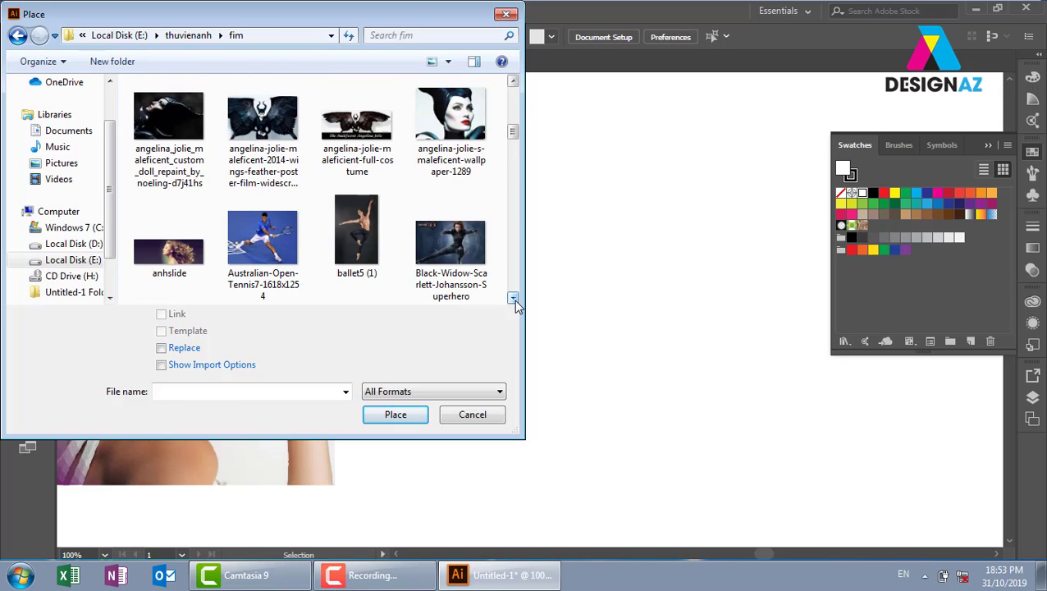
click(513, 299)
click(513, 299)
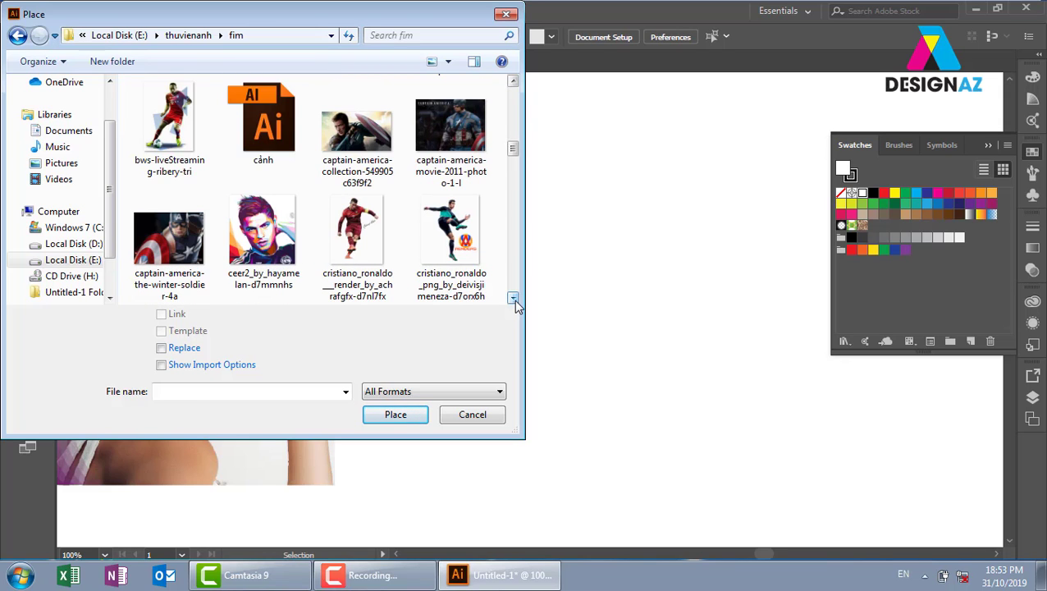
click(514, 299)
click(514, 300)
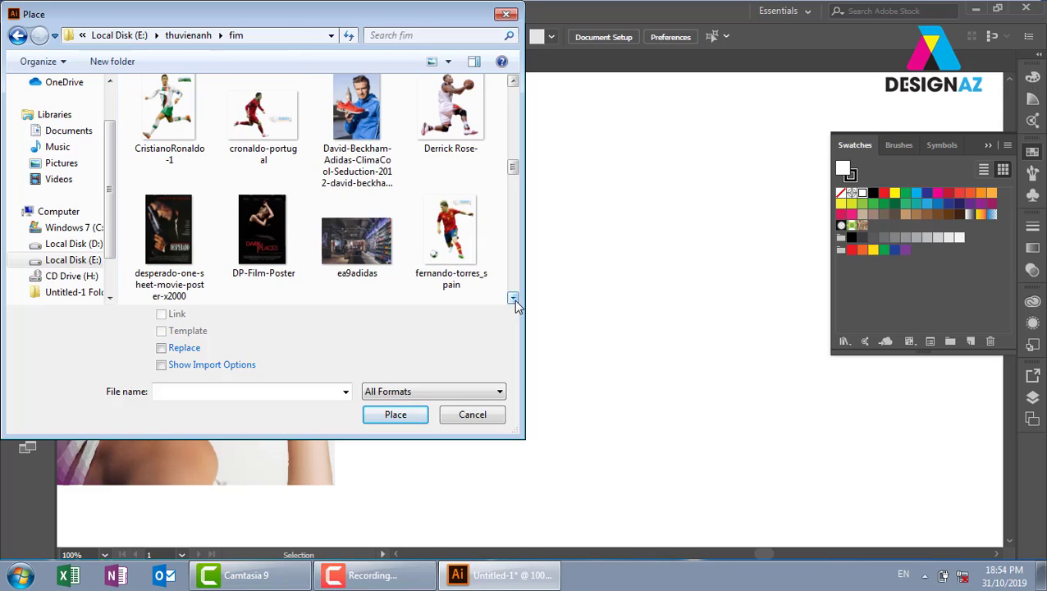
click(514, 300)
click(514, 299)
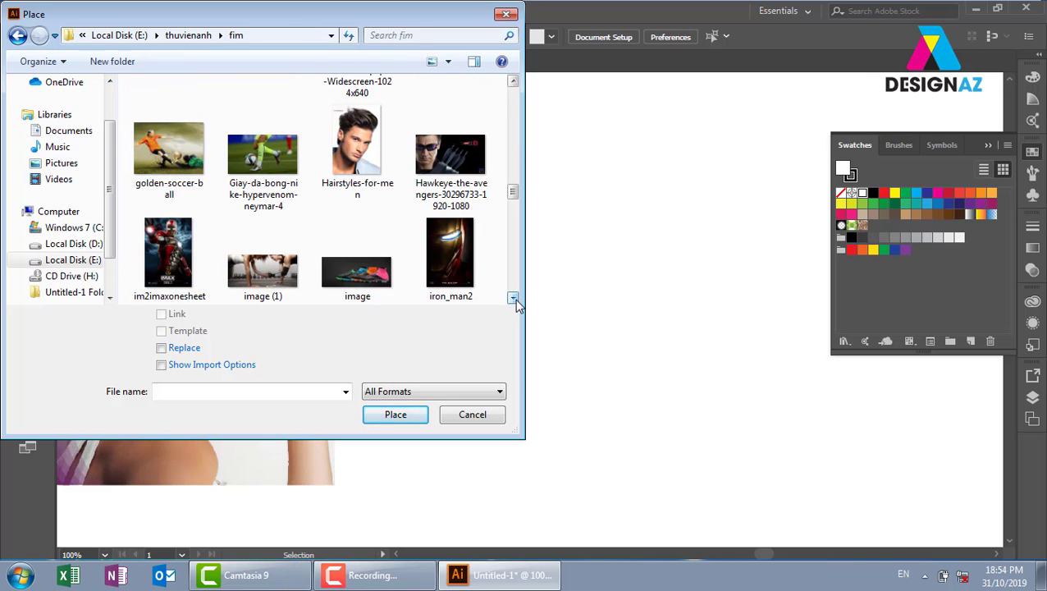
click(345, 144)
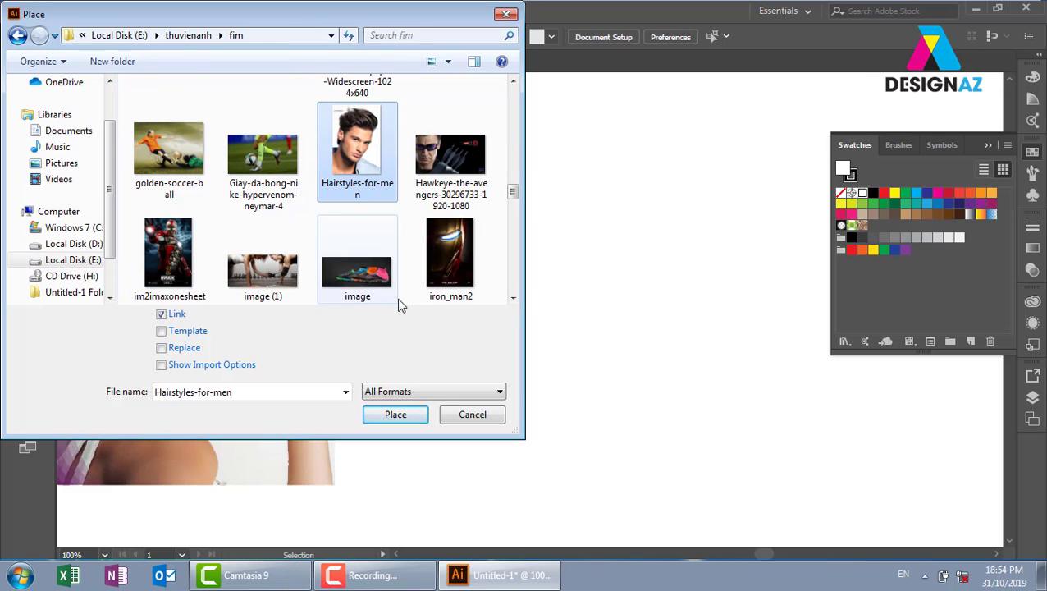
click(409, 416)
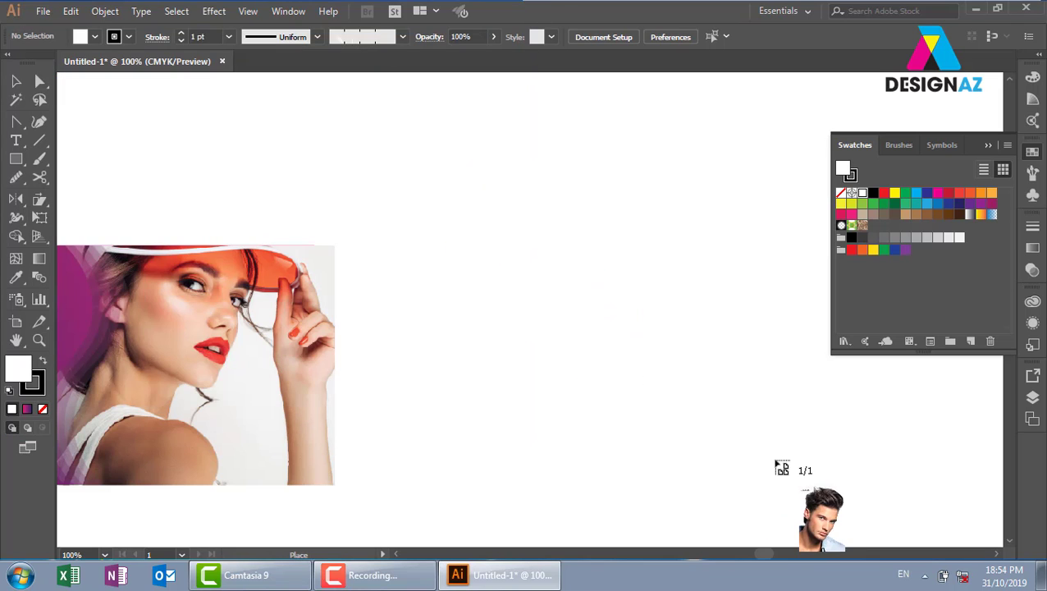
Drop the Hairstyles-for-men portrait large beside the hat model photo and select it
click(402, 119)
drag(557, 345, 678, 456)
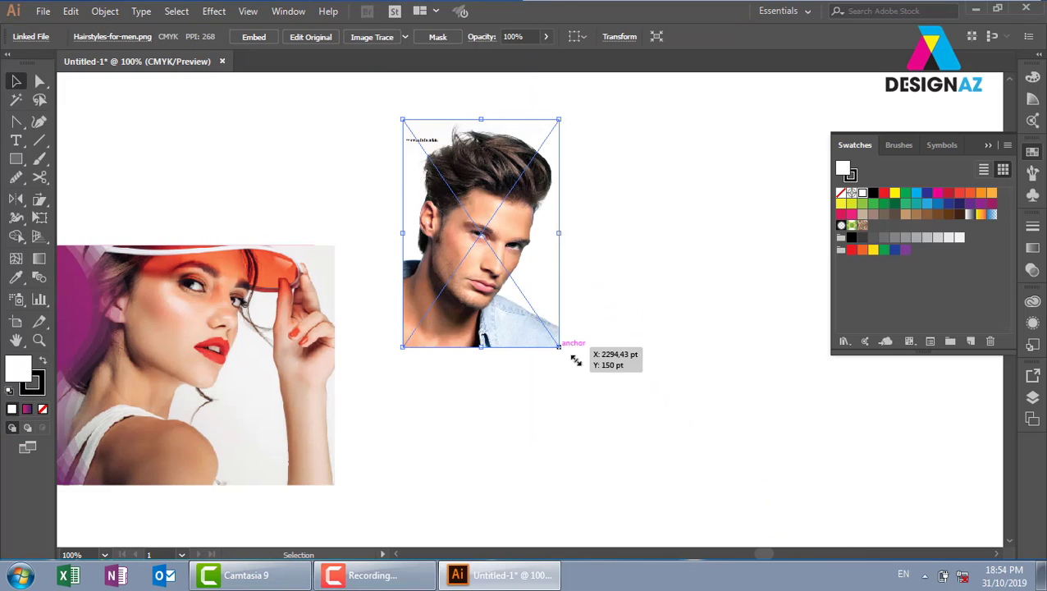
scroll(612, 327, right, 3)
scroll(612, 327, down, 1)
click(630, 299)
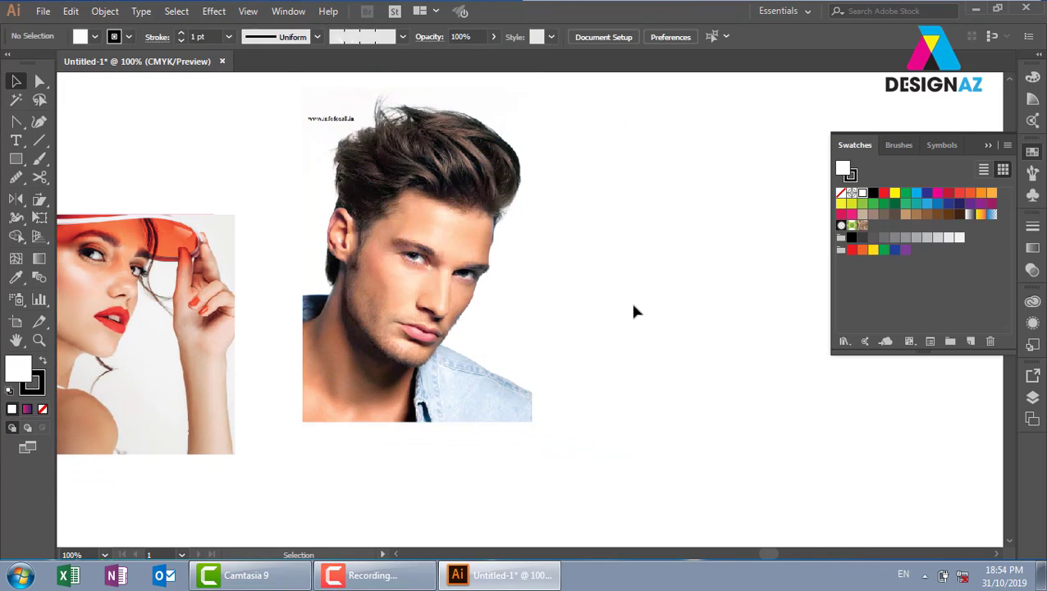
click(464, 255)
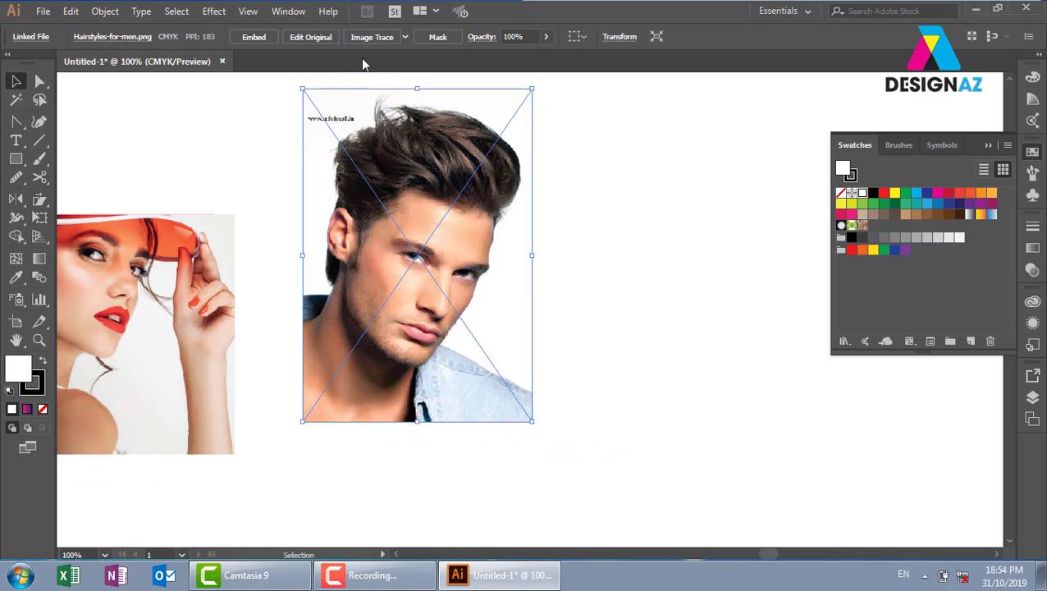
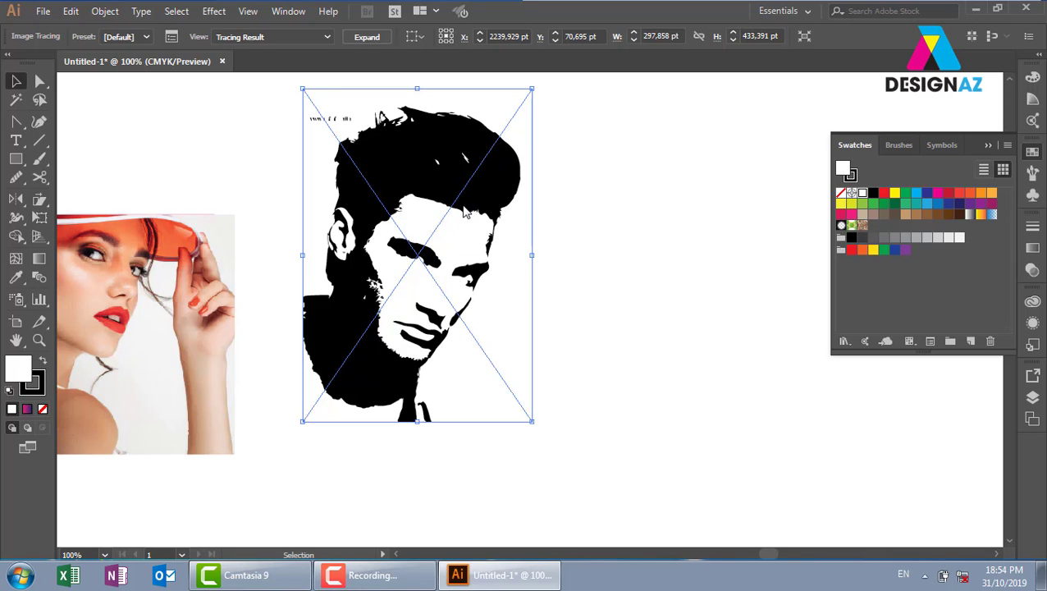
In the Image Trace settings, try lighter and darker thresholds and nudge the value up
click(171, 37)
click(647, 332)
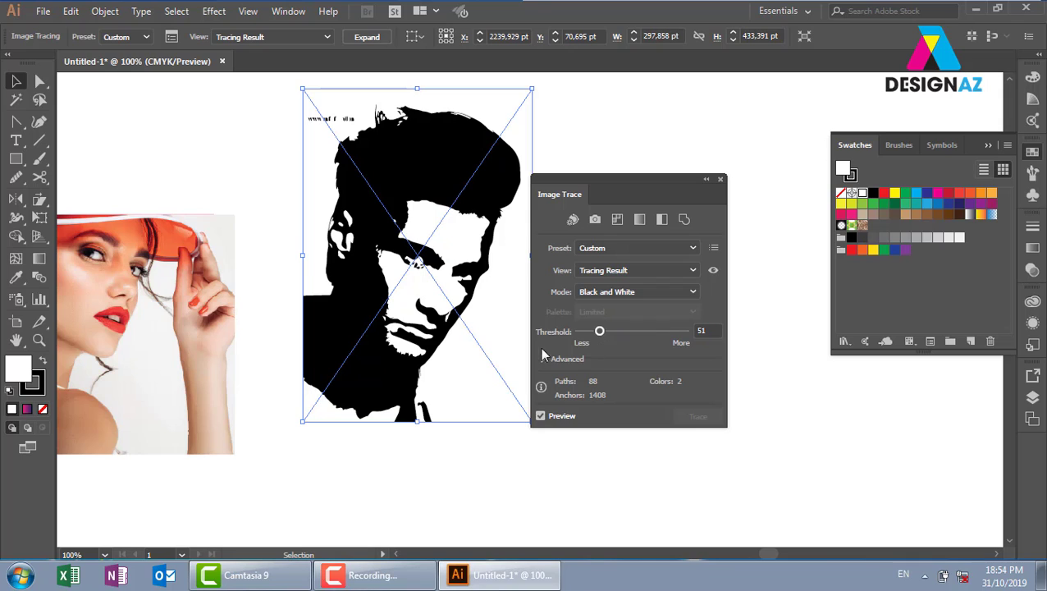
click(398, 286)
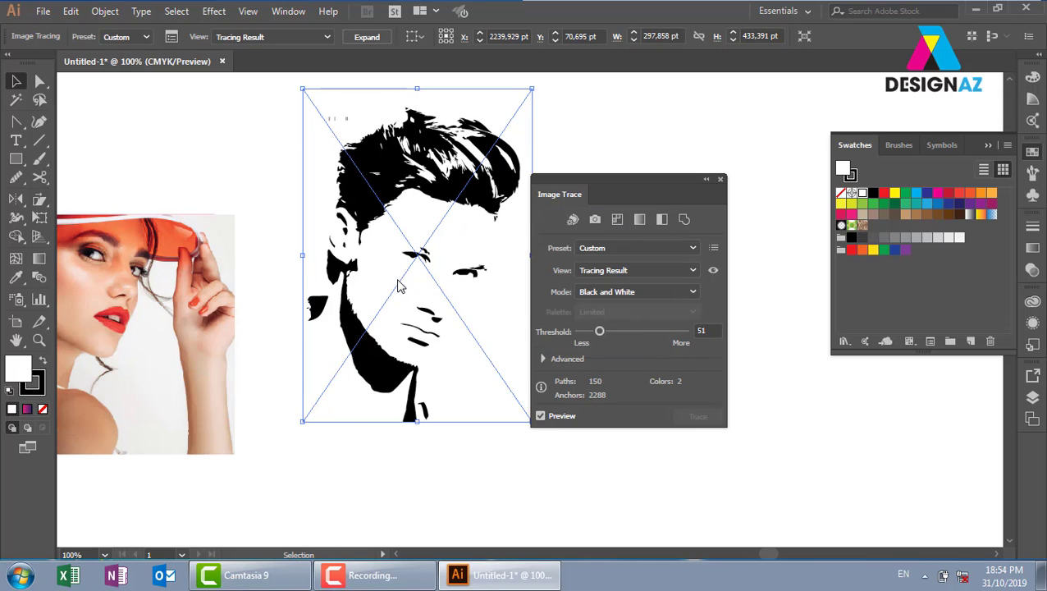
click(611, 332)
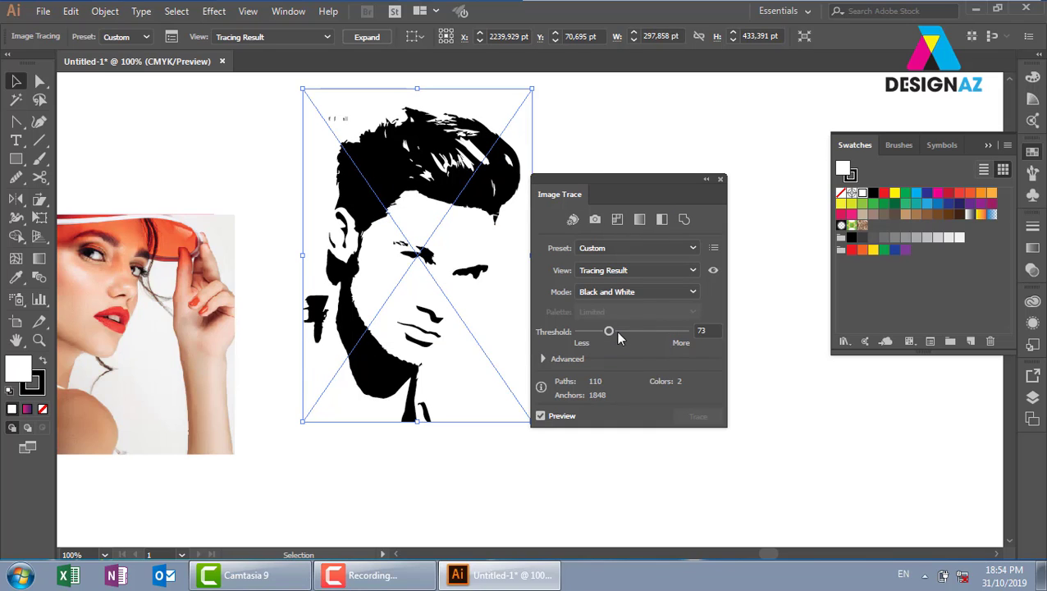
click(704, 330)
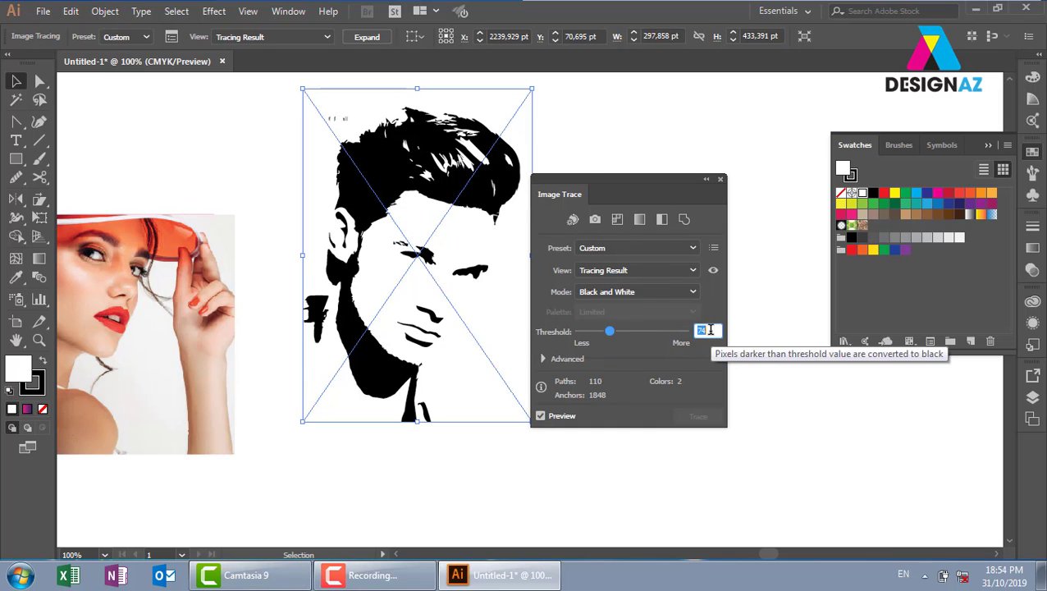
key(Up)
key(Up)
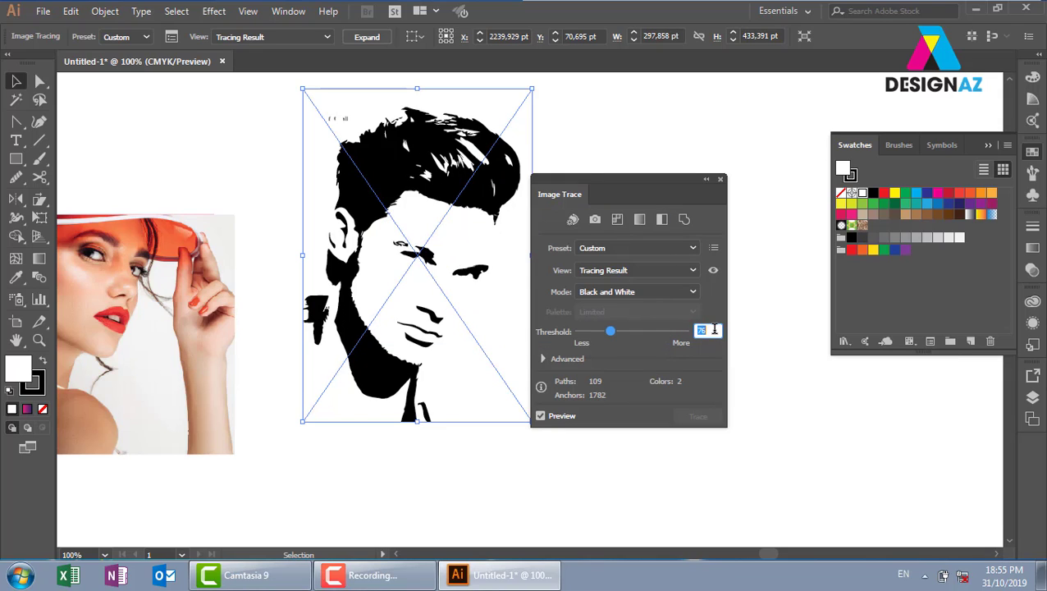
key(Up)
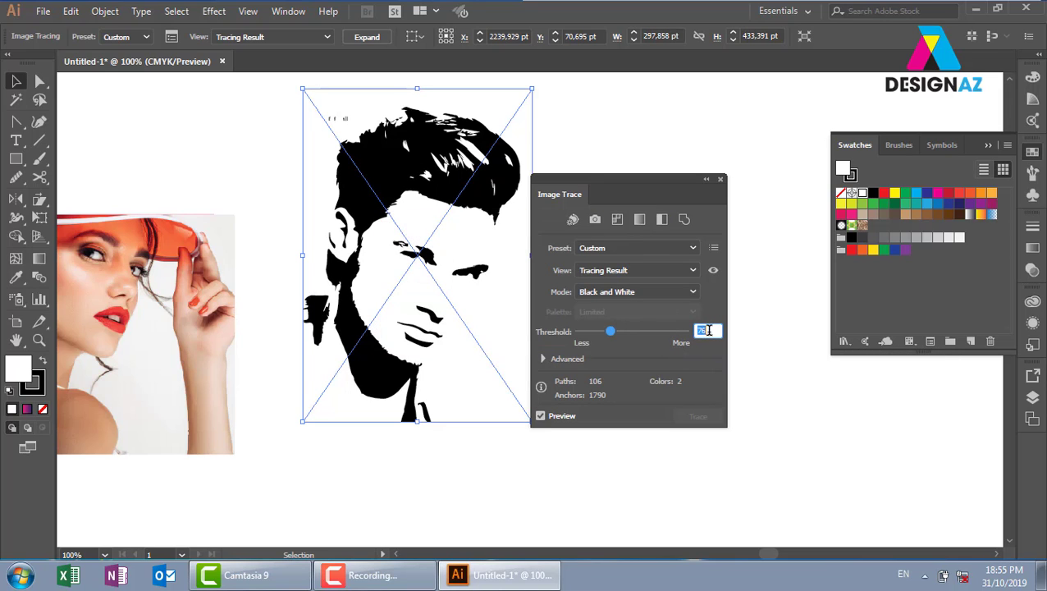
Raise the trace threshold from 84 through 99 and 105 to 111, then close the settings
click(611, 331)
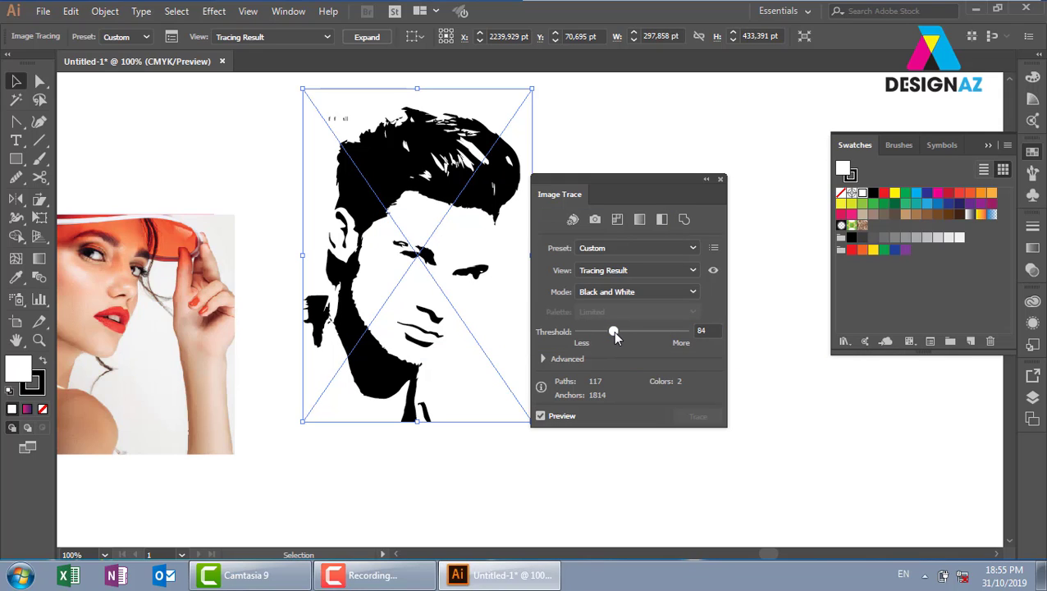
click(614, 332)
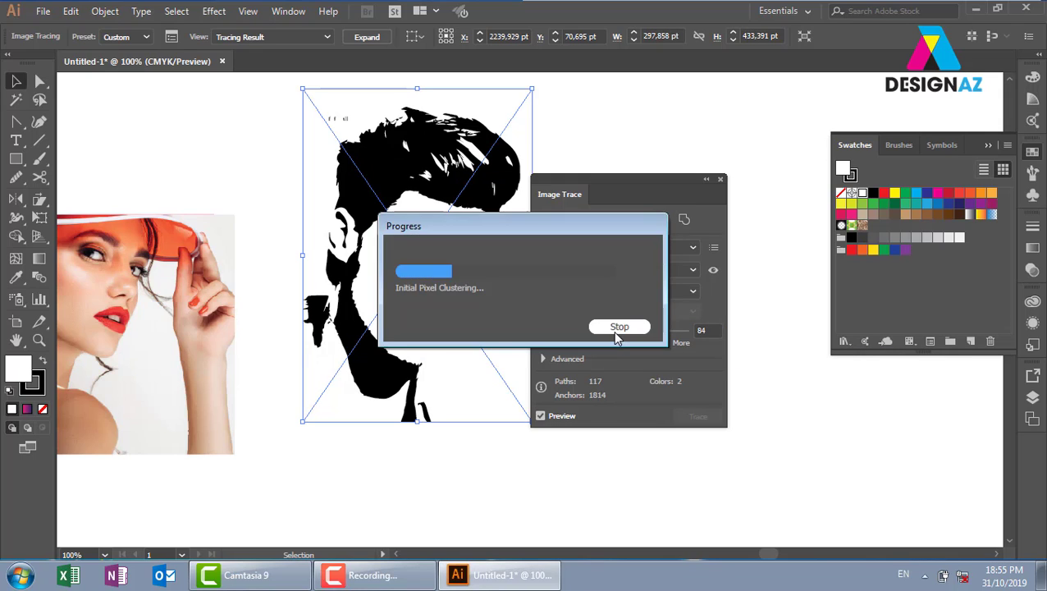
drag(614, 333, 621, 335)
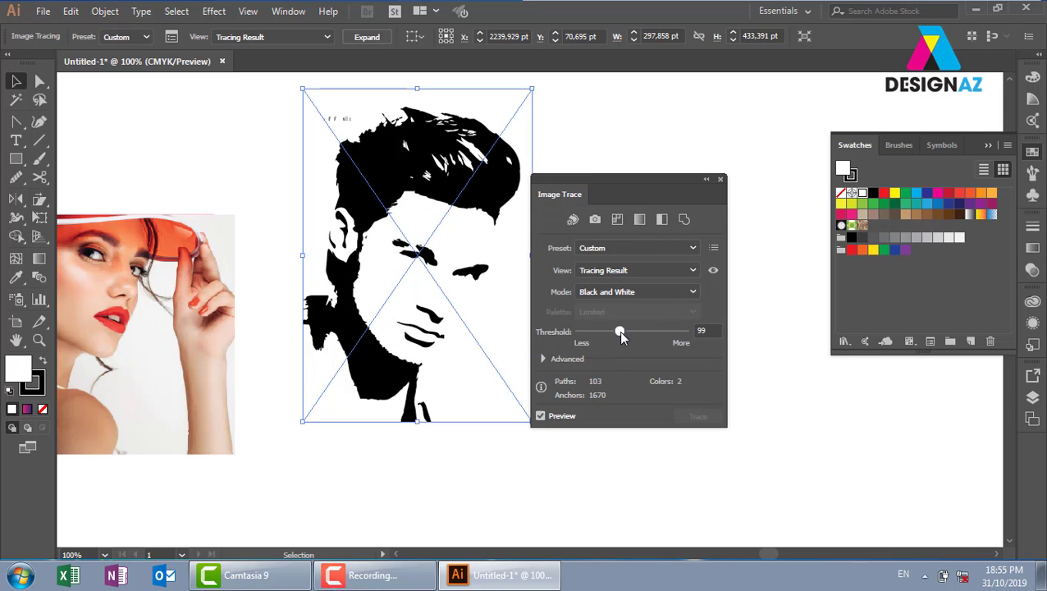
click(620, 333)
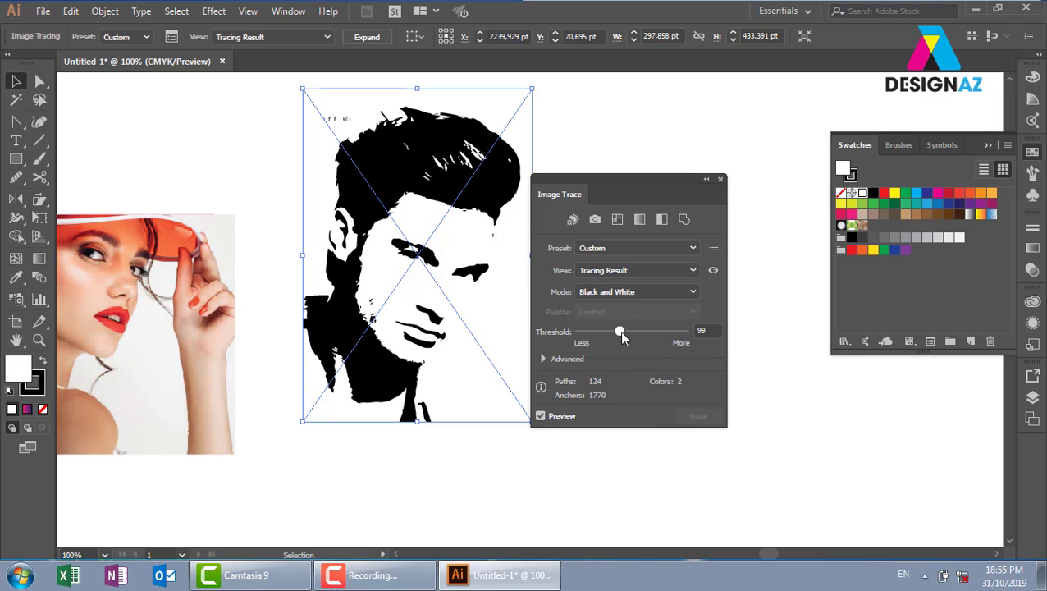
drag(620, 335, 624, 337)
click(623, 335)
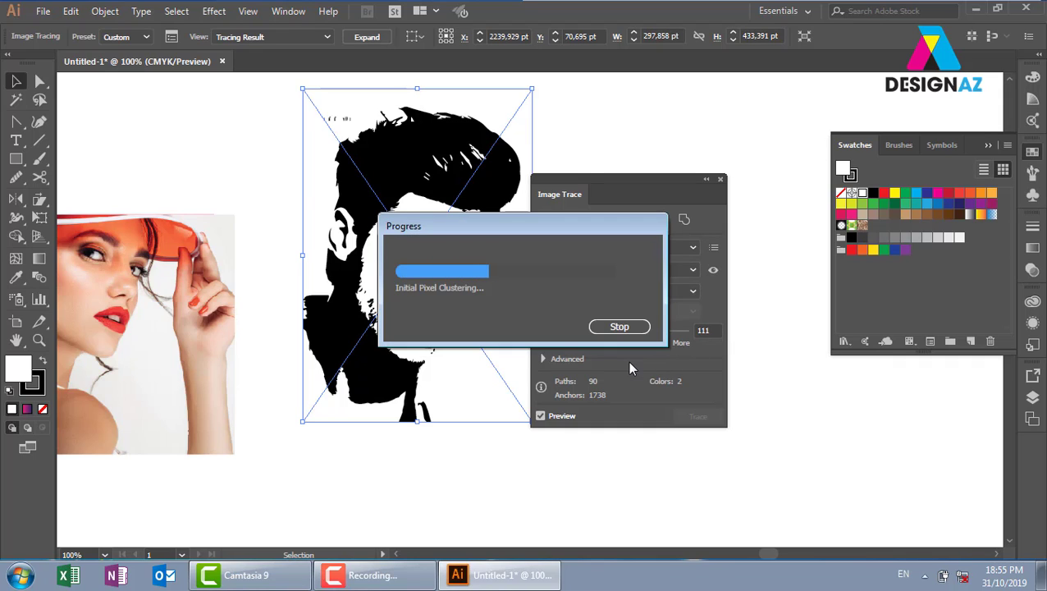
click(720, 179)
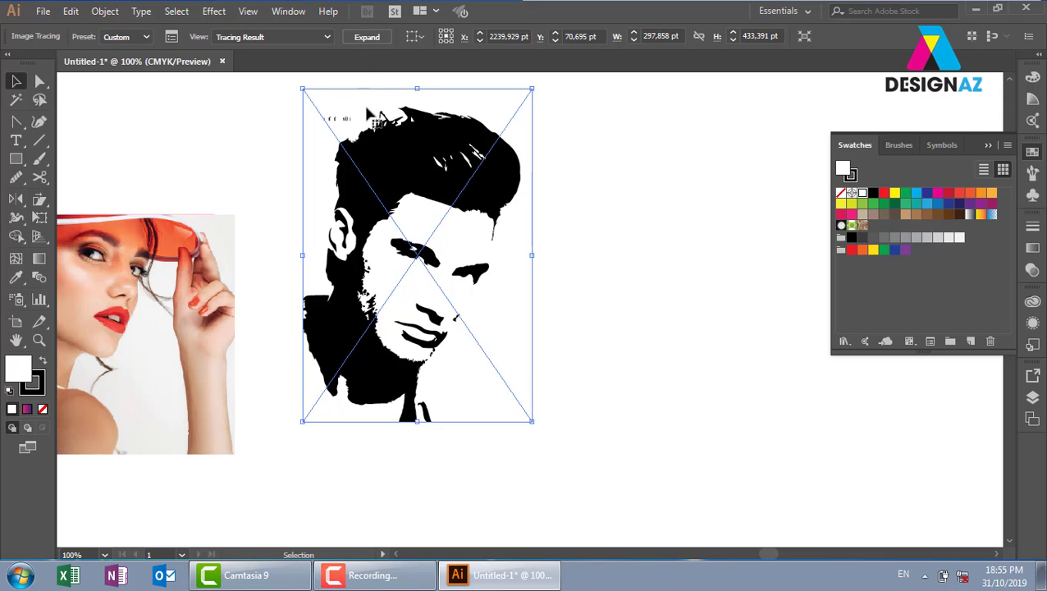
Expand the trace into editable paths and move the portrait to the right
click(369, 37)
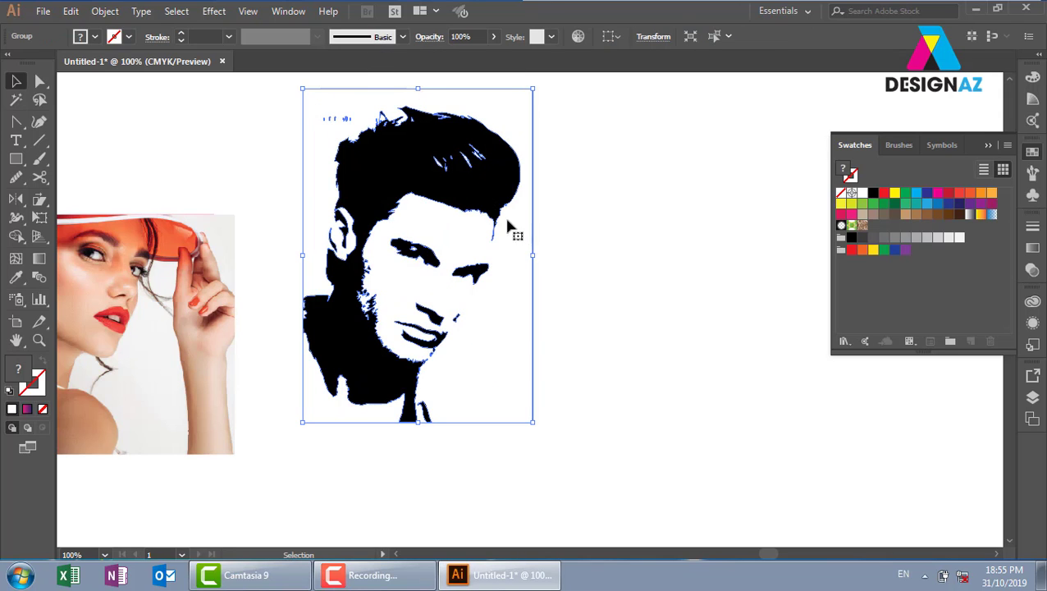
drag(403, 171, 633, 176)
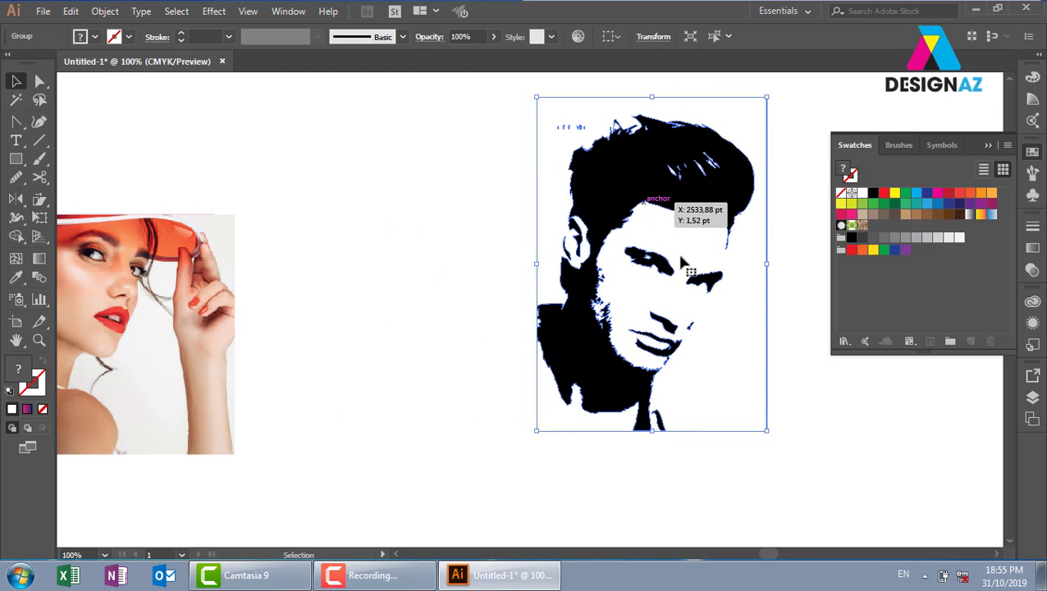
drag(684, 292, 506, 245)
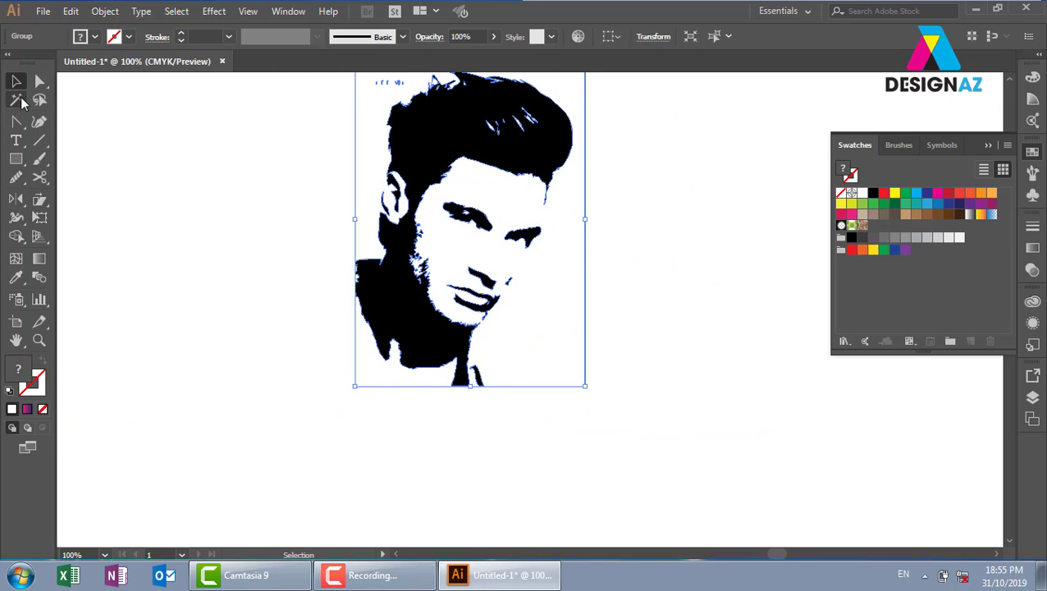
Select the trace's white areas with the Magic Wand and delete them
click(16, 99)
click(372, 125)
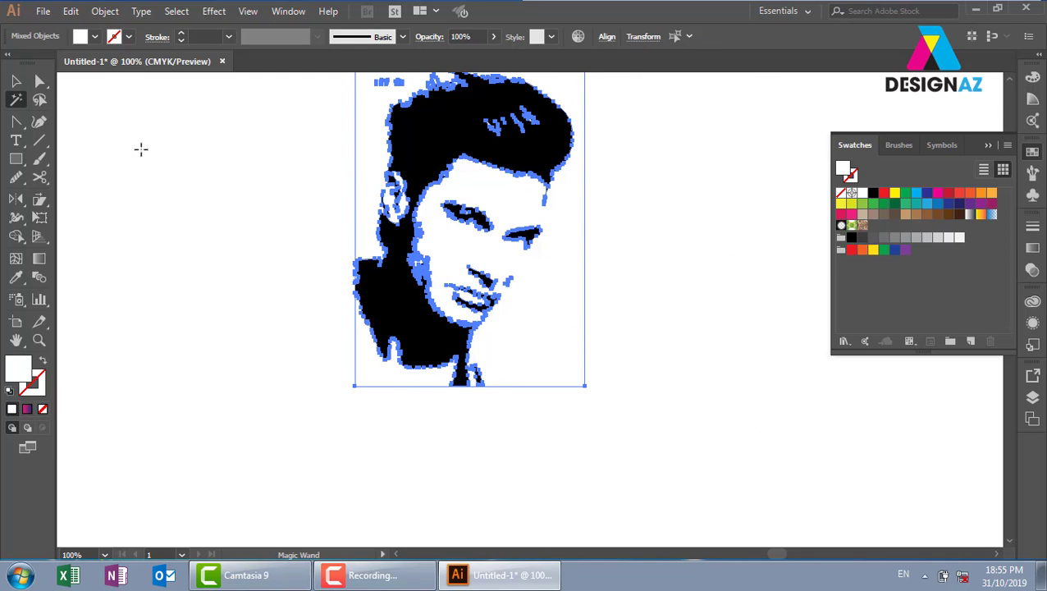
click(16, 81)
key(Delete)
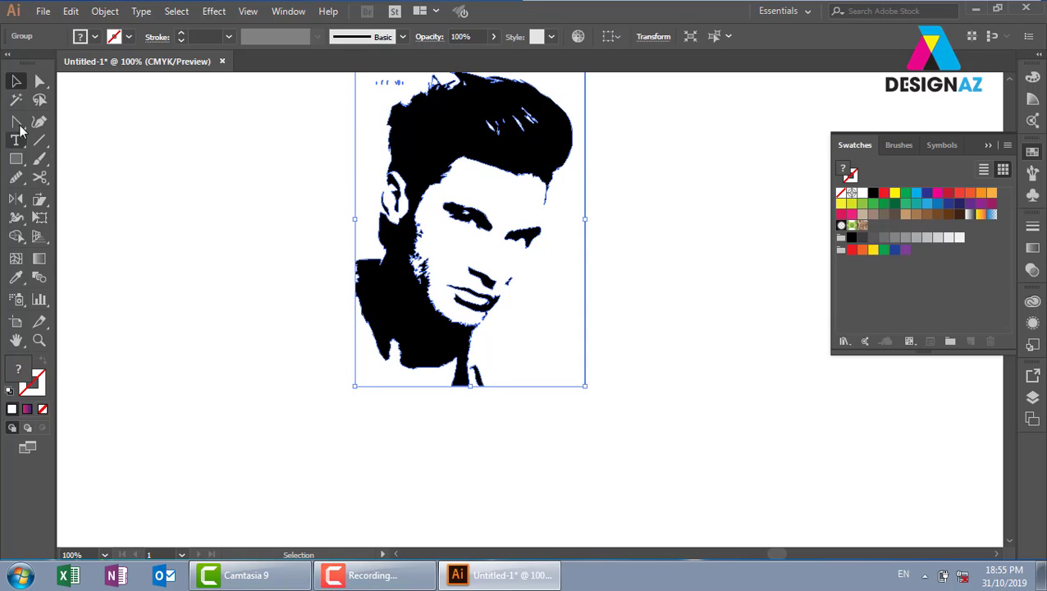
click(16, 99)
key(ctrl+a)
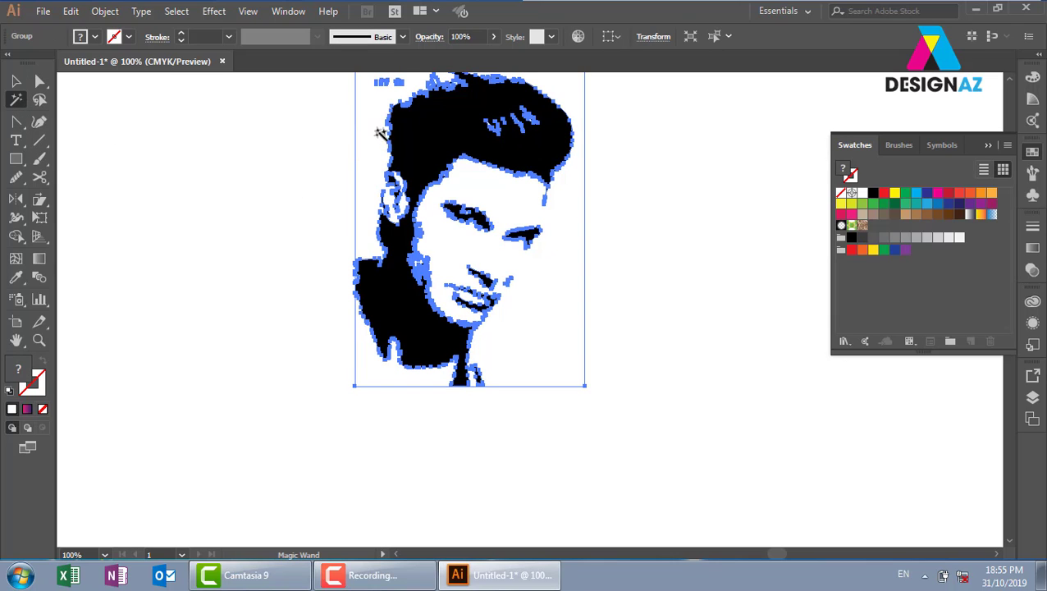
click(380, 132)
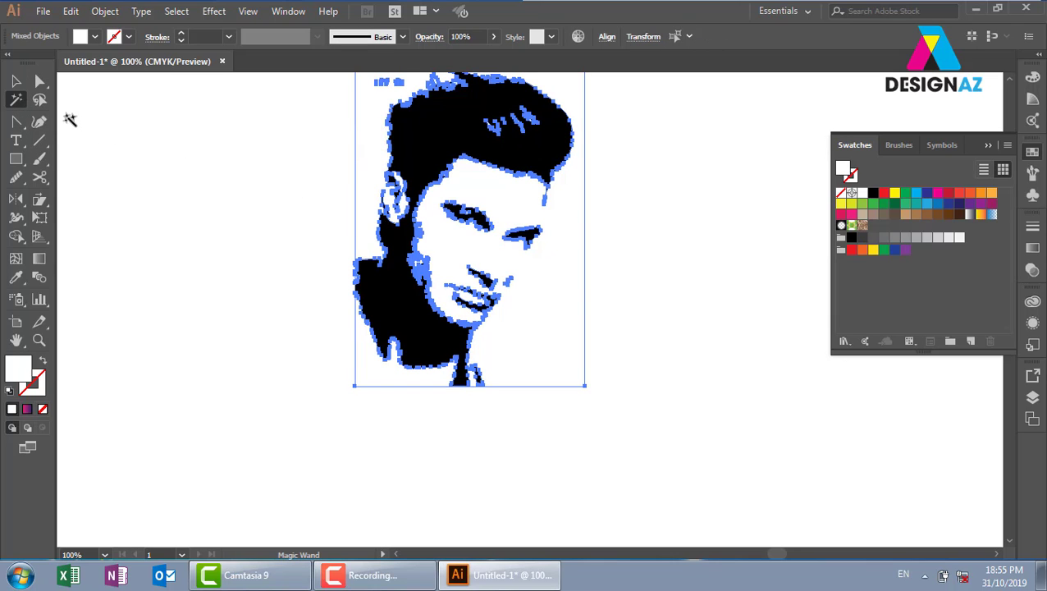
key(Delete)
click(15, 81)
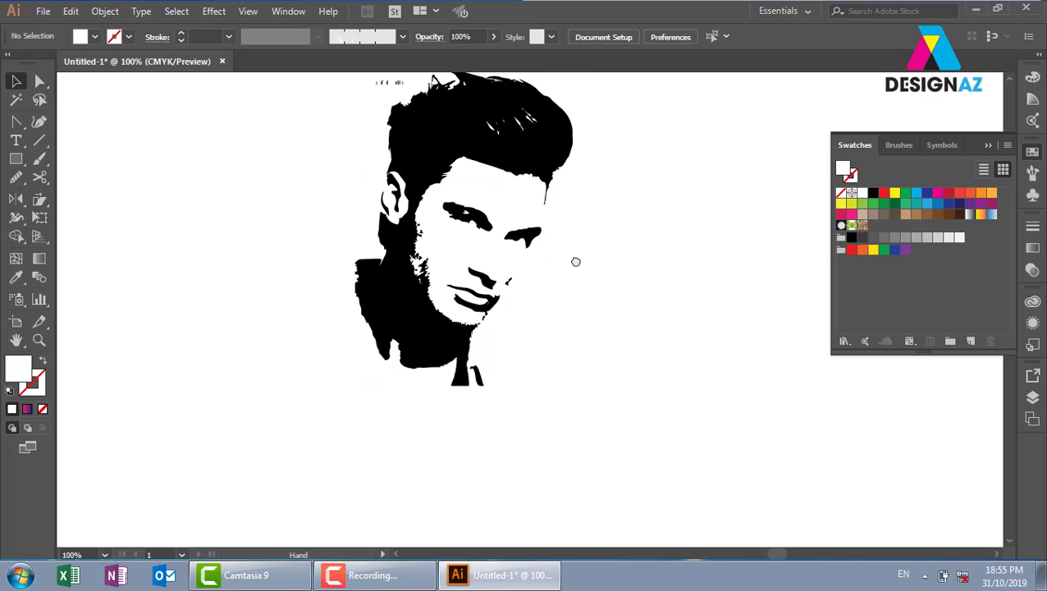
Draw a large rectangle covering the whole portrait
drag(575, 259, 553, 293)
click(15, 159)
drag(183, 122, 631, 544)
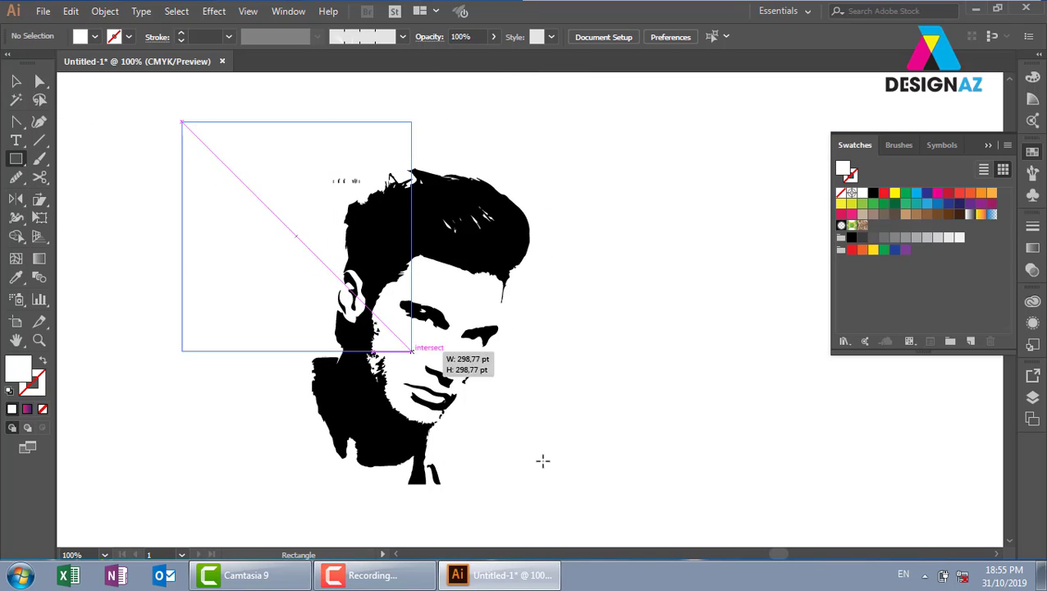
Fill the rectangle yellow and send it behind the black portrait
click(895, 192)
key(ctrl+shift+bracketleft)
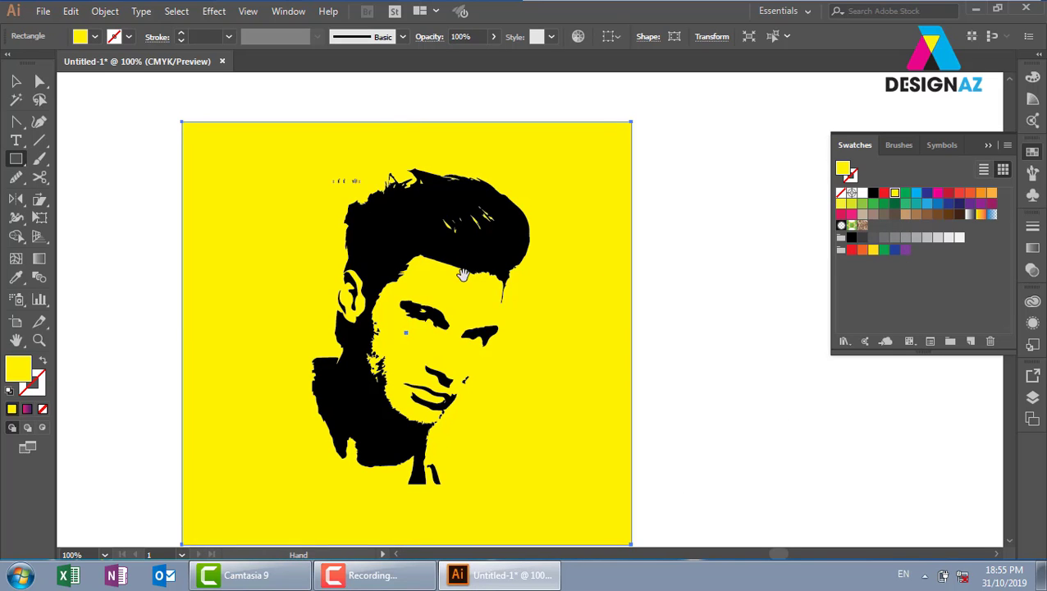
drag(470, 245, 534, 209)
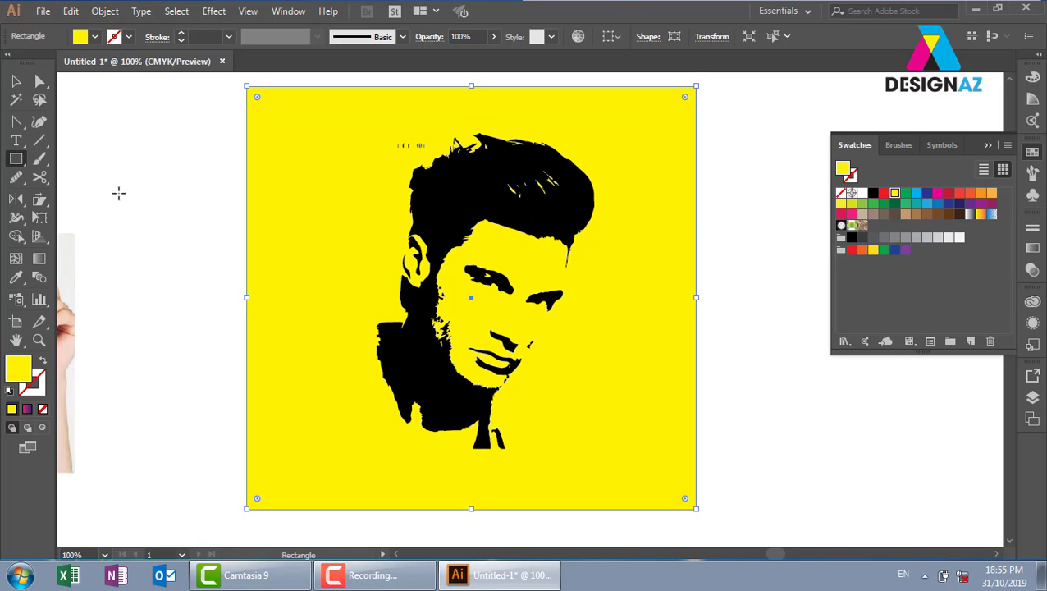
click(15, 80)
click(763, 223)
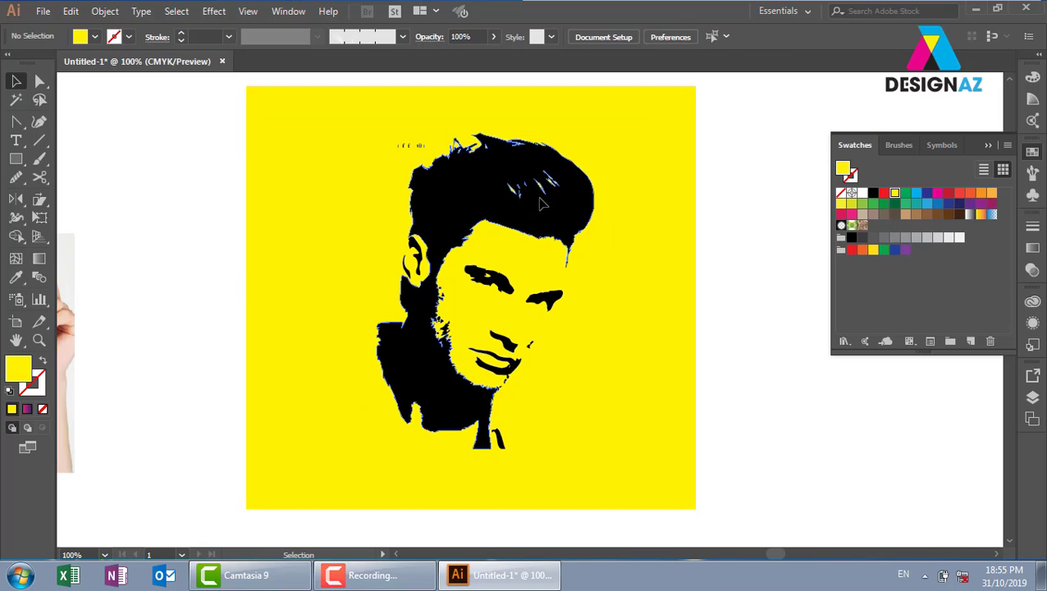
Zoom in on the portrait's face and deselect everything
click(534, 210)
key(z)
drag(324, 119, 727, 454)
drag(581, 350, 578, 322)
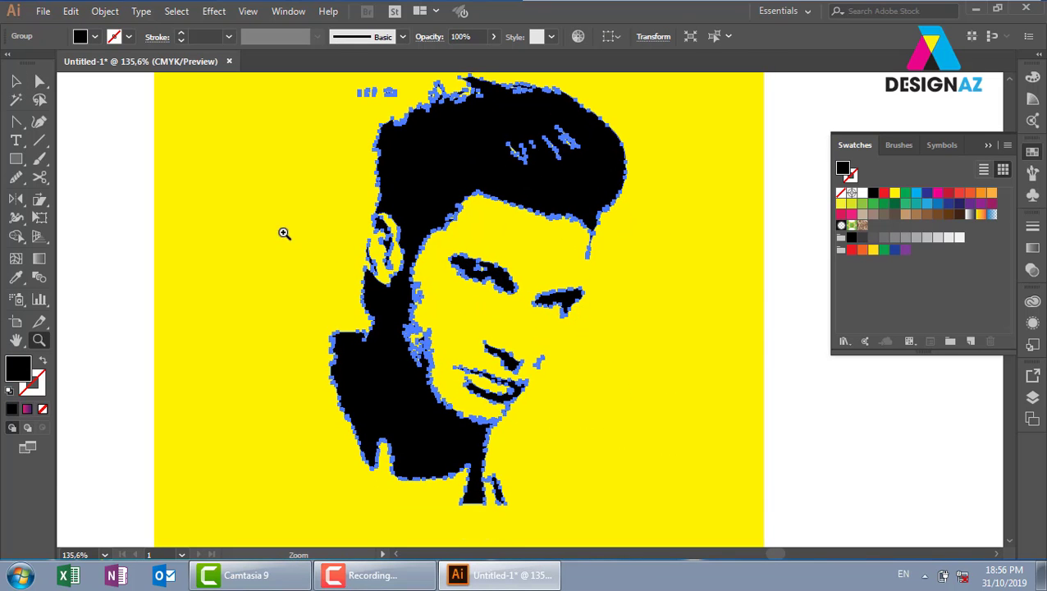
click(16, 80)
click(121, 165)
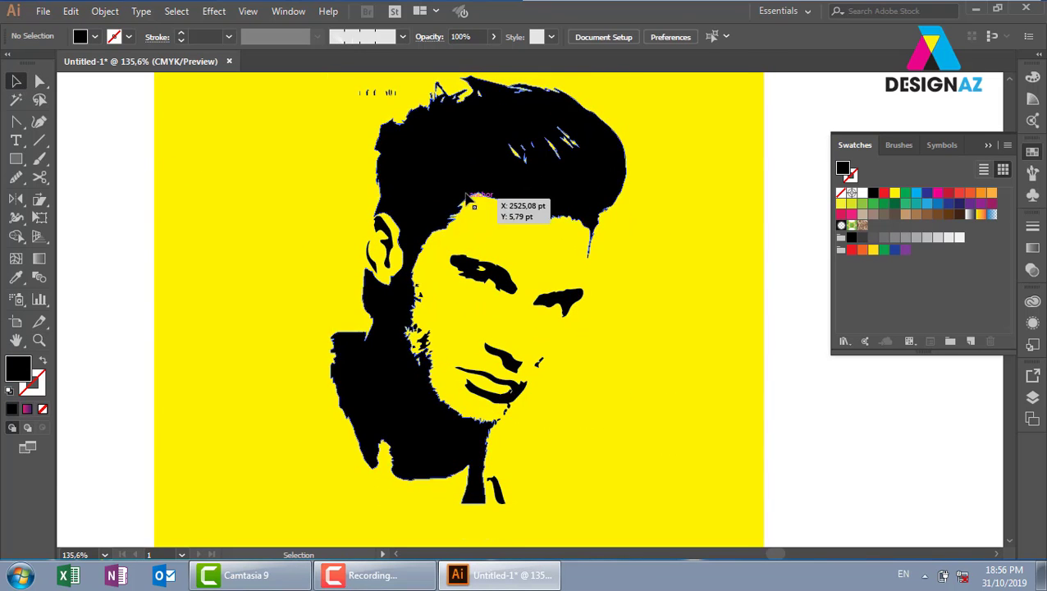
click(443, 170)
drag(444, 170, 412, 301)
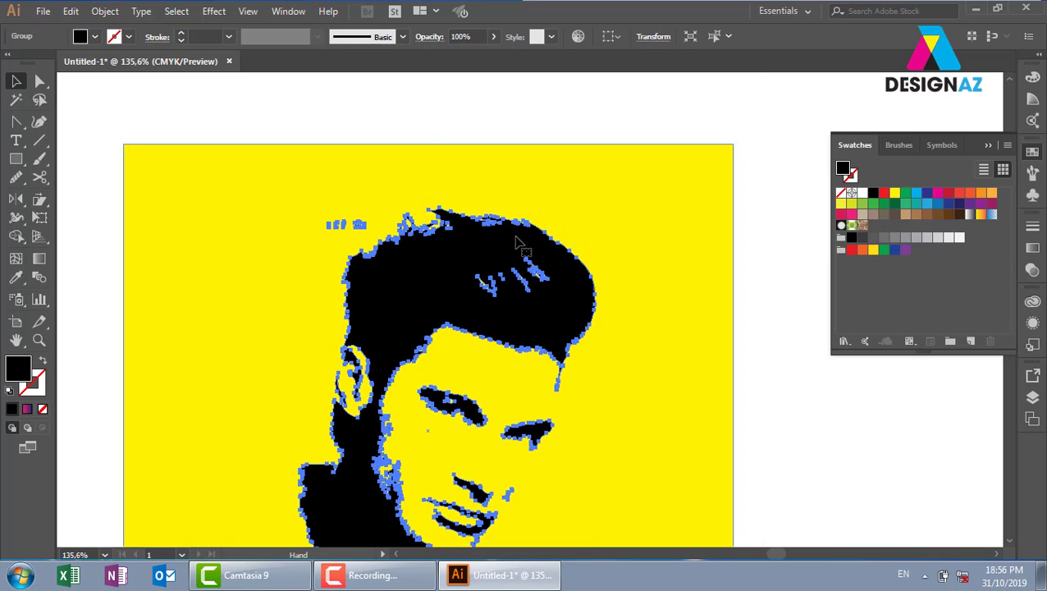
click(626, 181)
key(ctrl+shift+a)
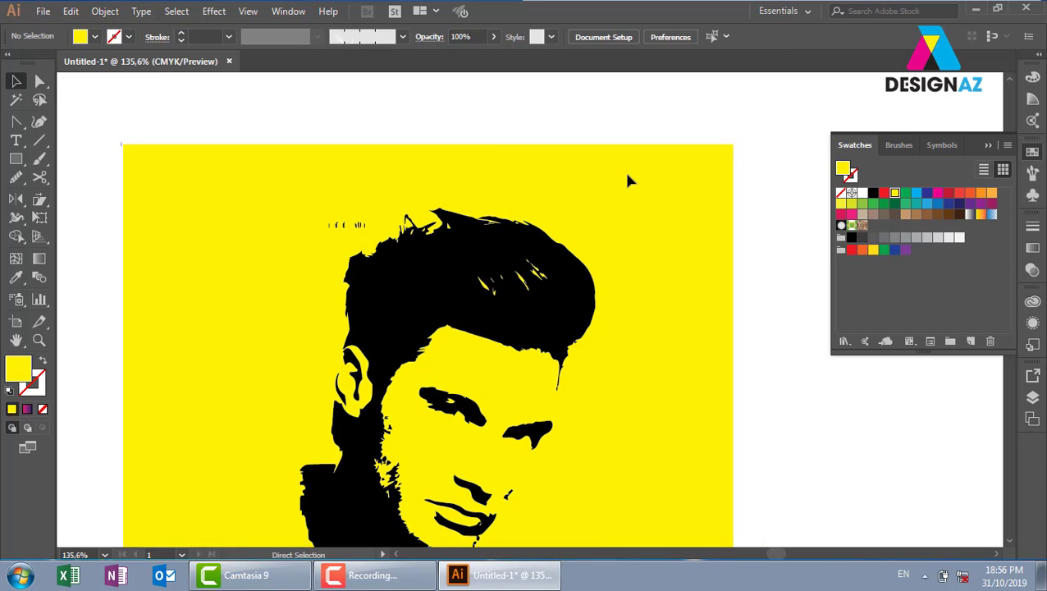
Select the small stray marks above the hair and delete them
click(40, 80)
drag(299, 123, 380, 237)
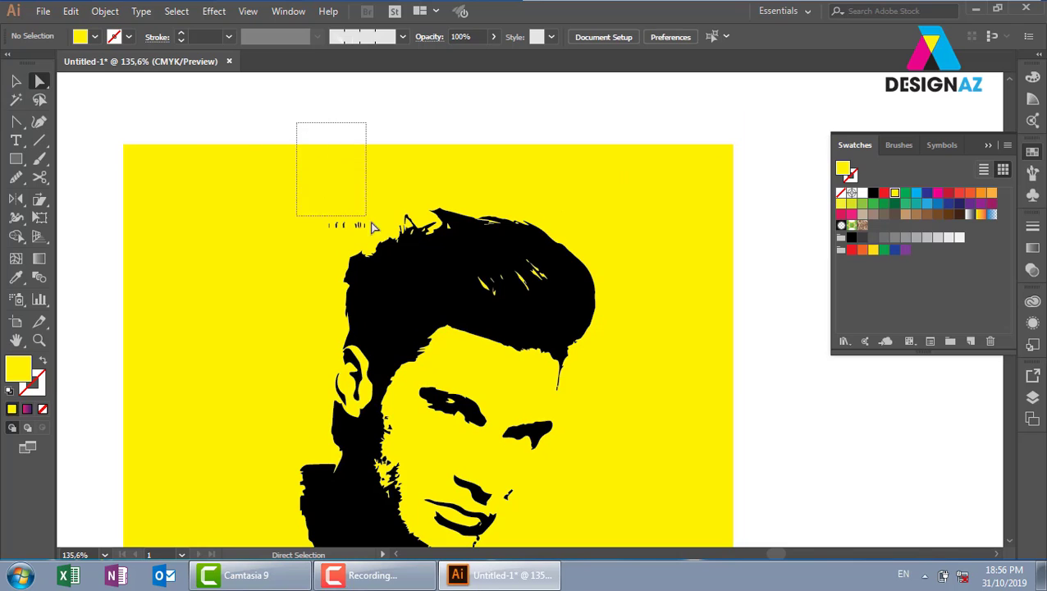
key(Delete)
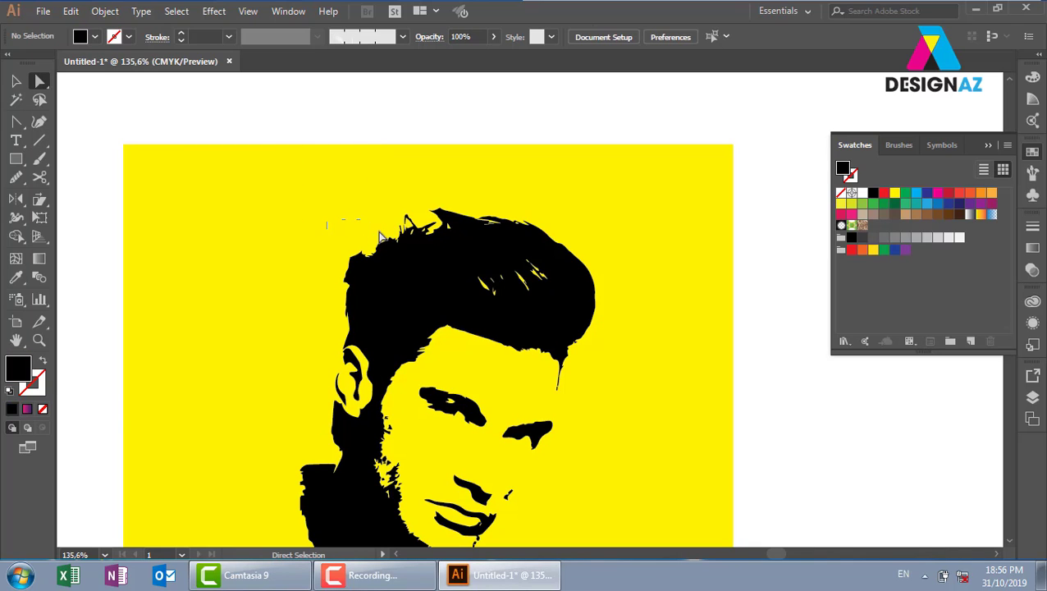
scroll(596, 339, down, 3)
scroll(595, 385, down, 2)
scroll(595, 385, up, 2)
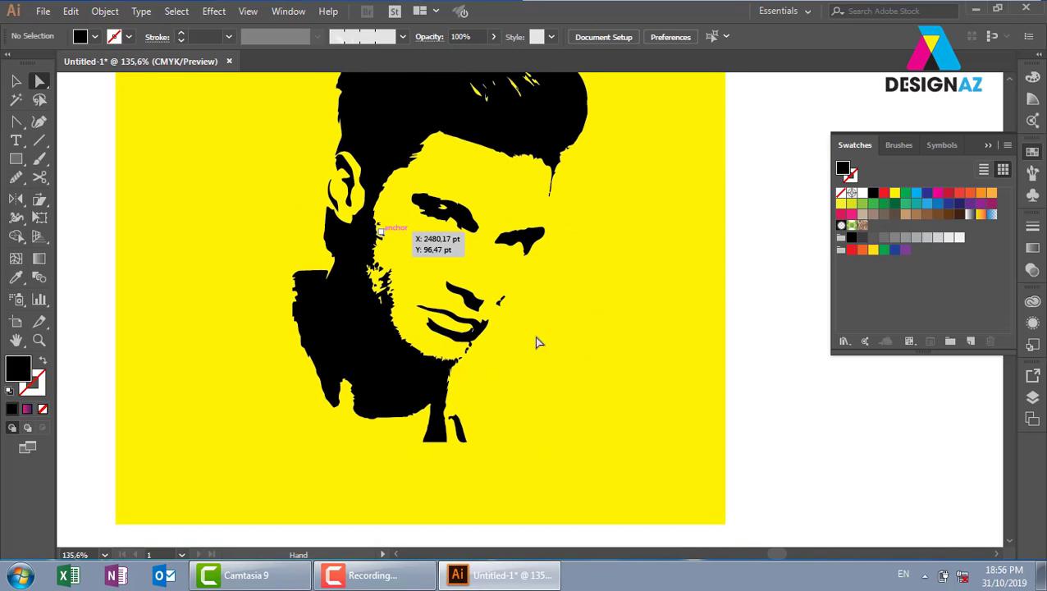
Adjust the zoom and select the whole traced portrait group
key(z)
mouse_move(582, 309)
mouse_down()
mouse_move(548, 345)
mouse_move(574, 338)
mouse_up()
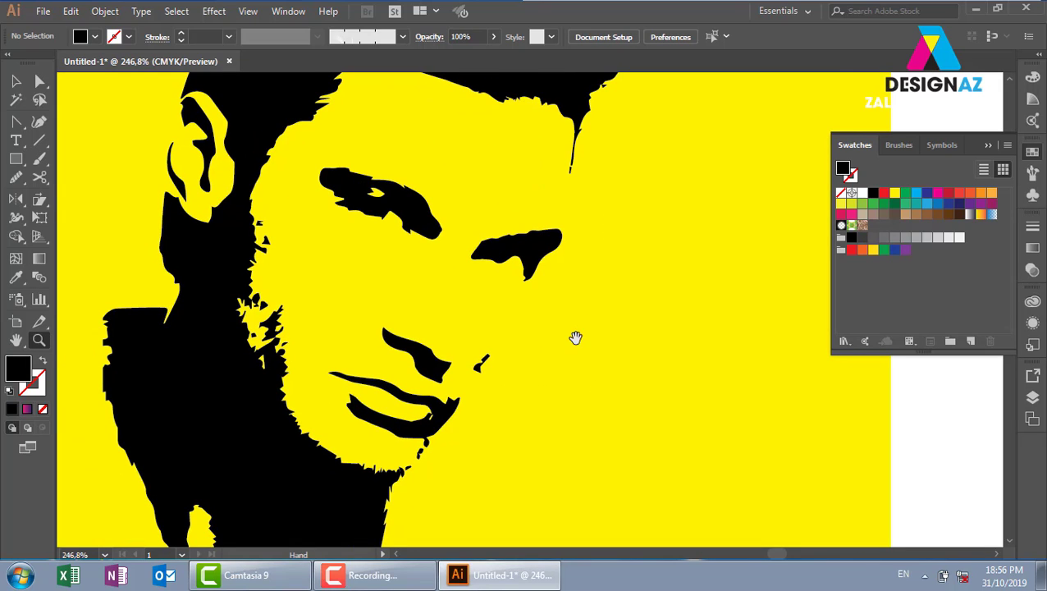
click(15, 81)
click(554, 111)
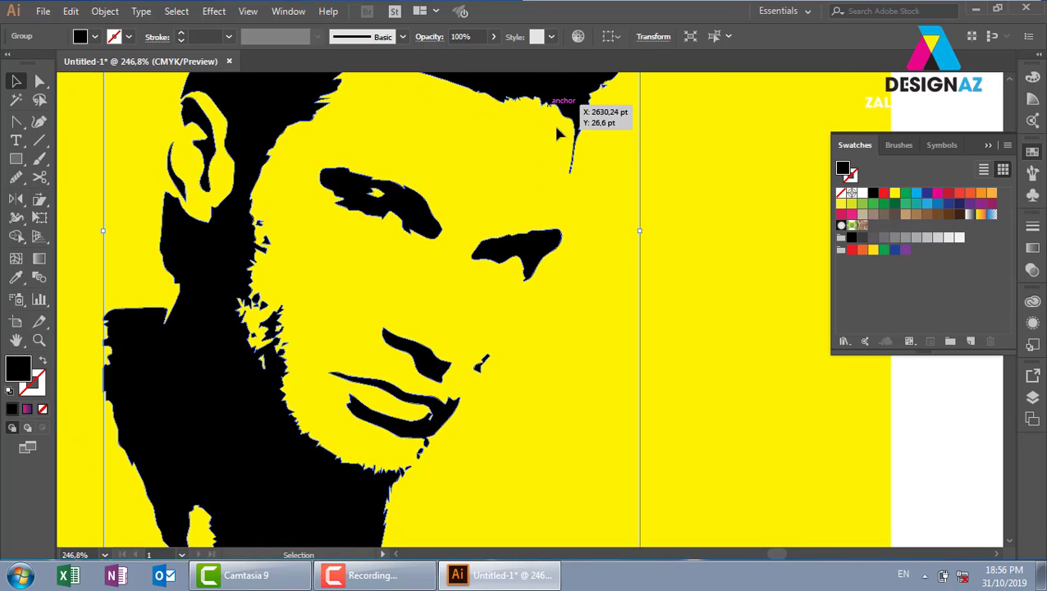
Choose the Blob Brush and set its size to 3
click(41, 159)
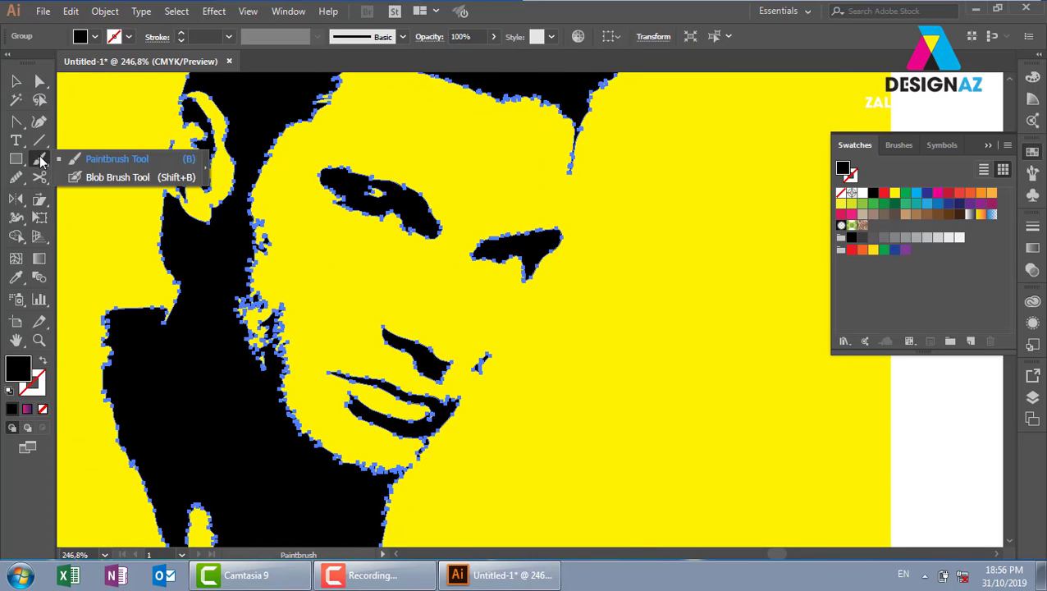
click(115, 177)
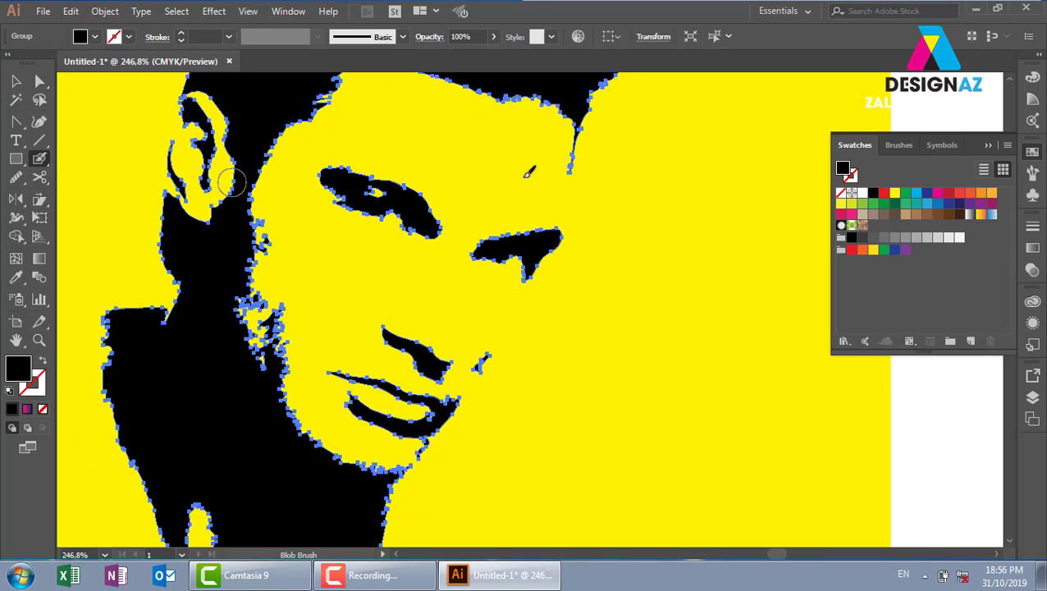
double_click(40, 159)
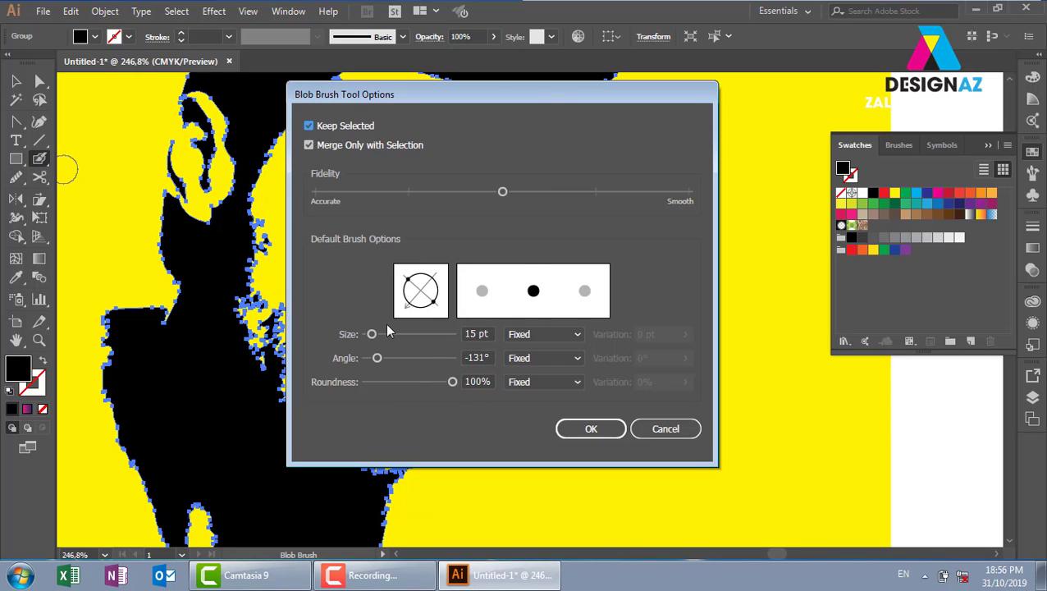
double_click(476, 333)
text(3)
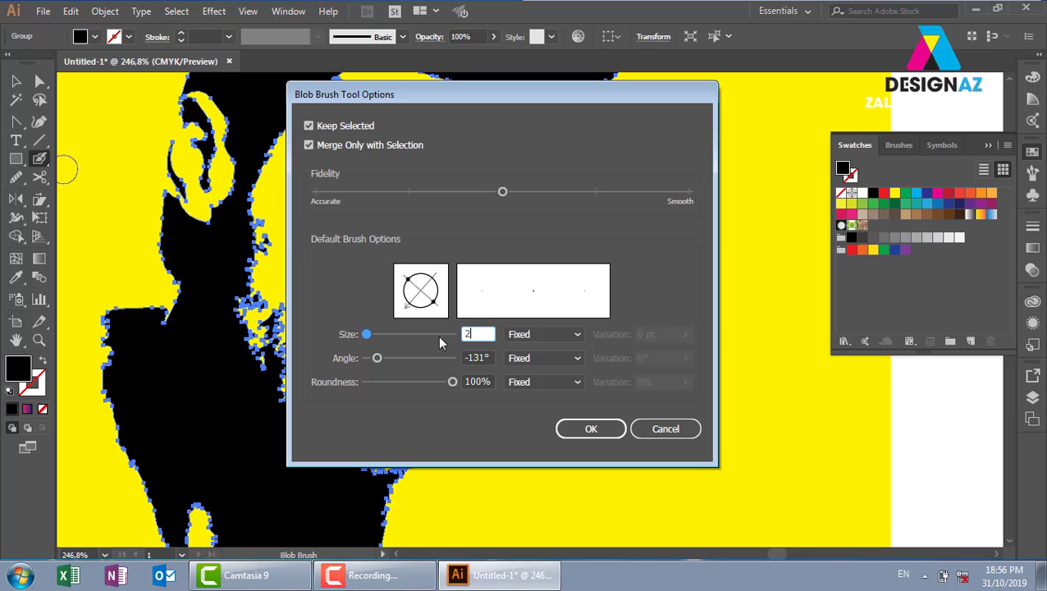
key(Return)
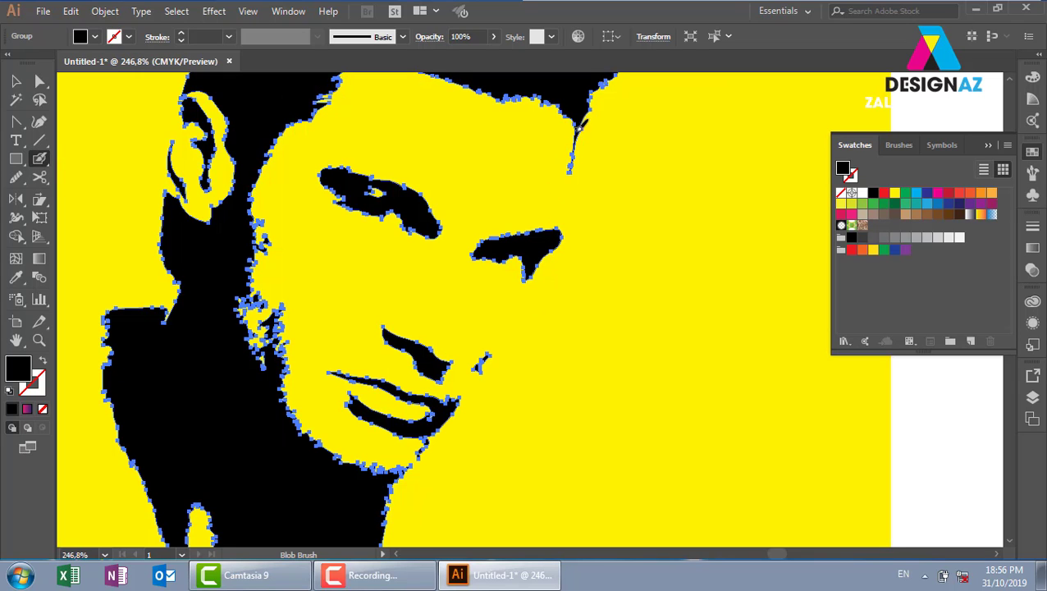
Paint a black line down the jaw and fill the gap at the eyebrow
mouse_move(580, 123)
mouse_down()
mouse_move(561, 238)
mouse_move(454, 403)
mouse_up()
click(523, 312)
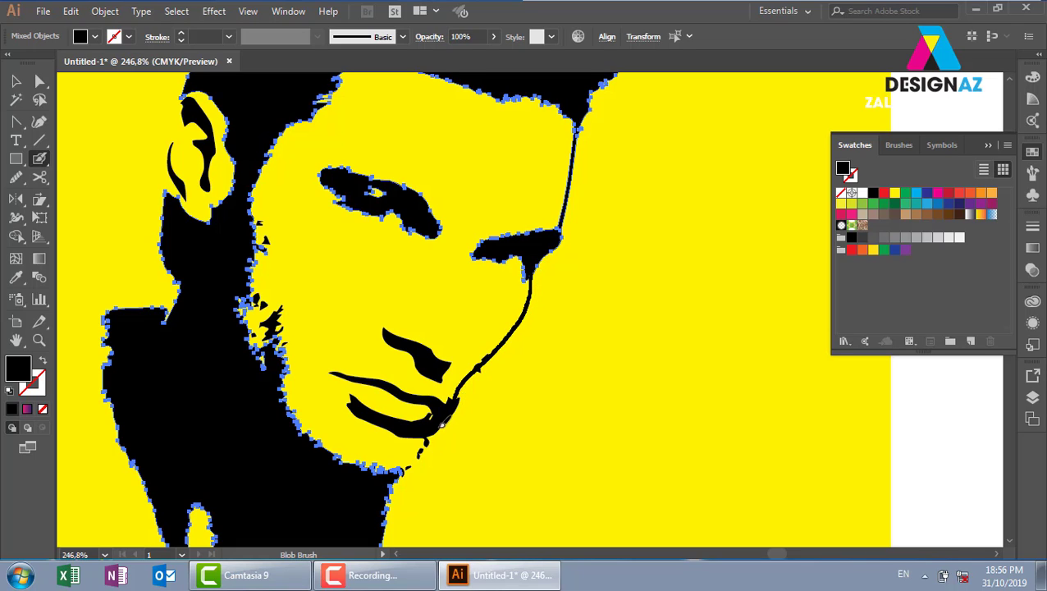
drag(420, 450, 399, 475)
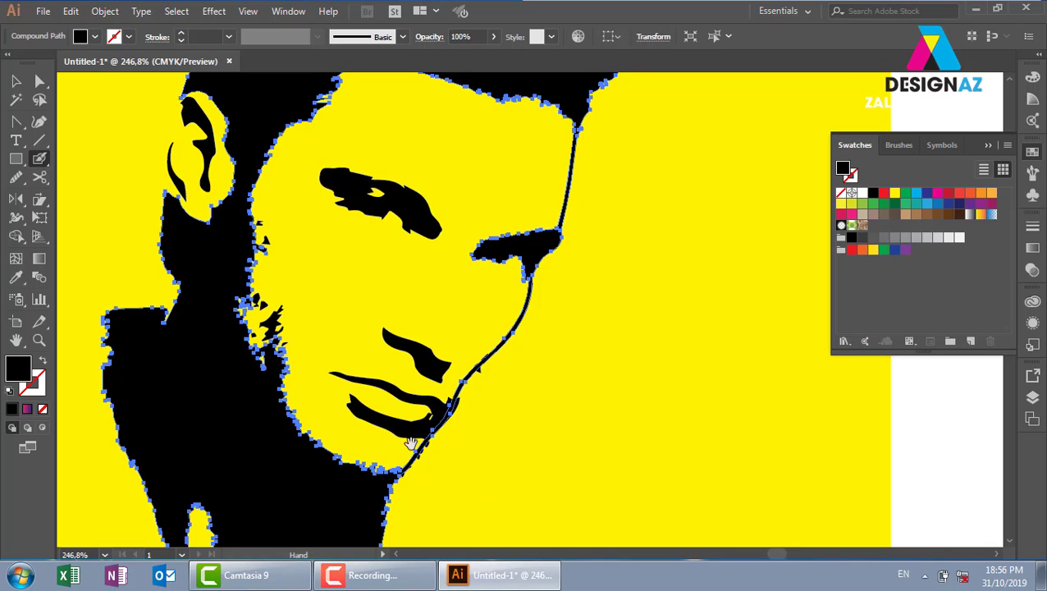
drag(421, 408, 462, 416)
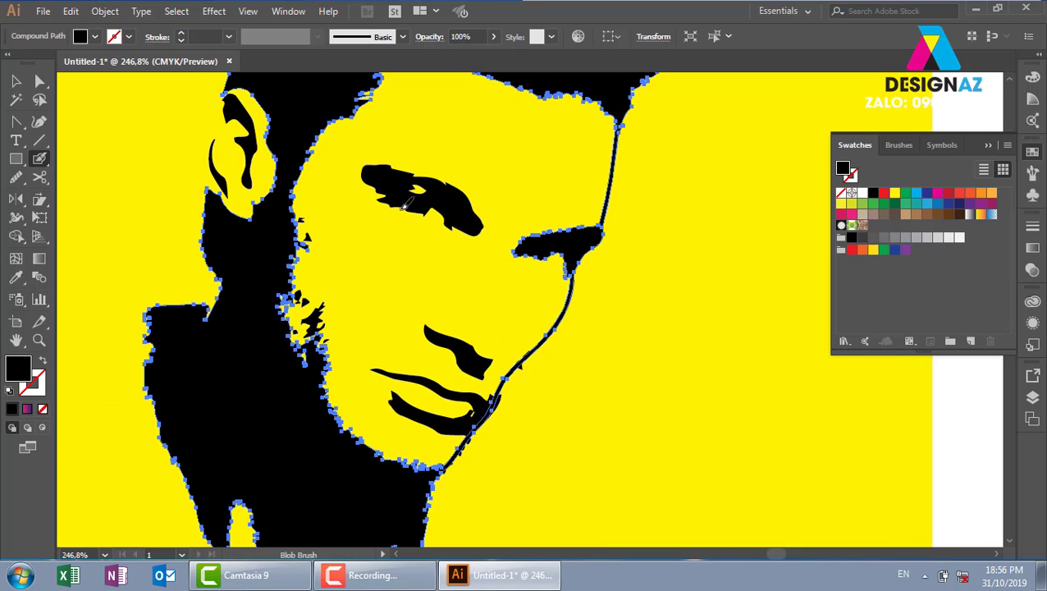
drag(403, 207, 439, 213)
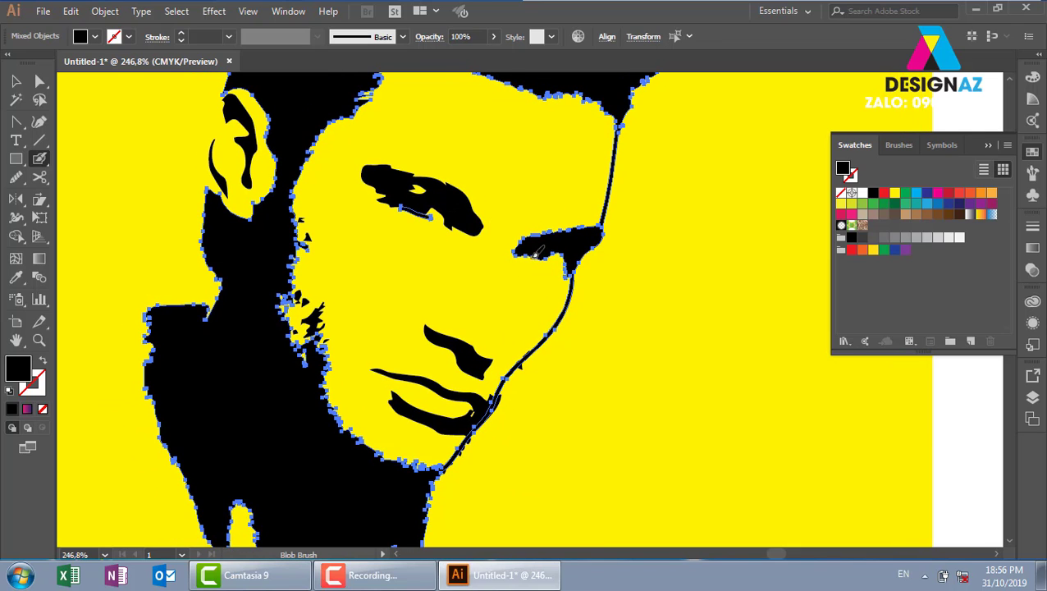
click(555, 256)
mouse_move(531, 297)
mouse_down()
mouse_move(524, 251)
mouse_move(495, 267)
mouse_move(491, 300)
mouse_up()
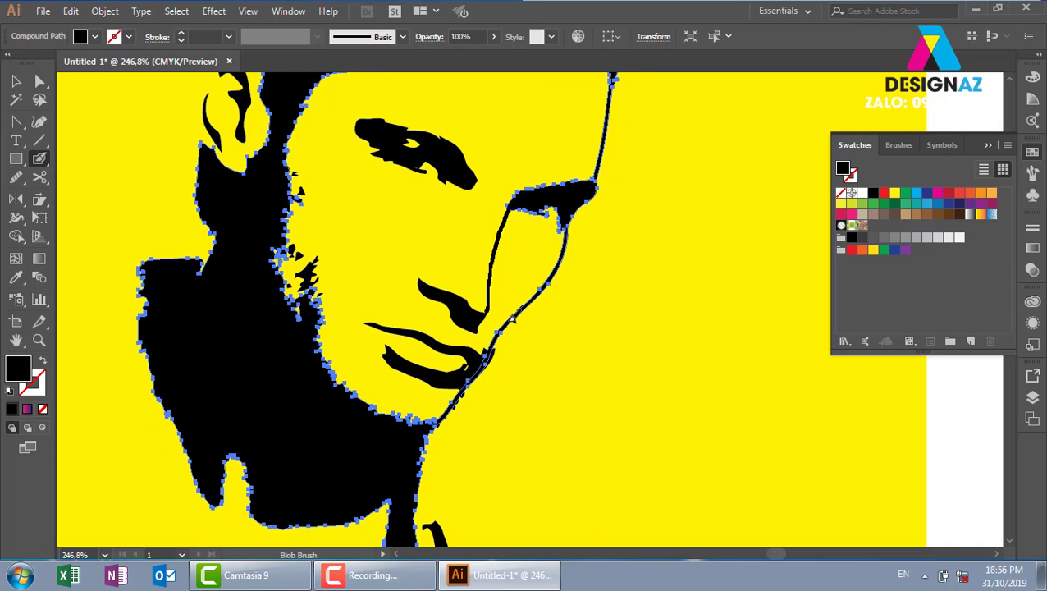
Paint a black line from the eyebrow corner down toward the nose
key(ctrl+z)
drag(516, 197, 502, 281)
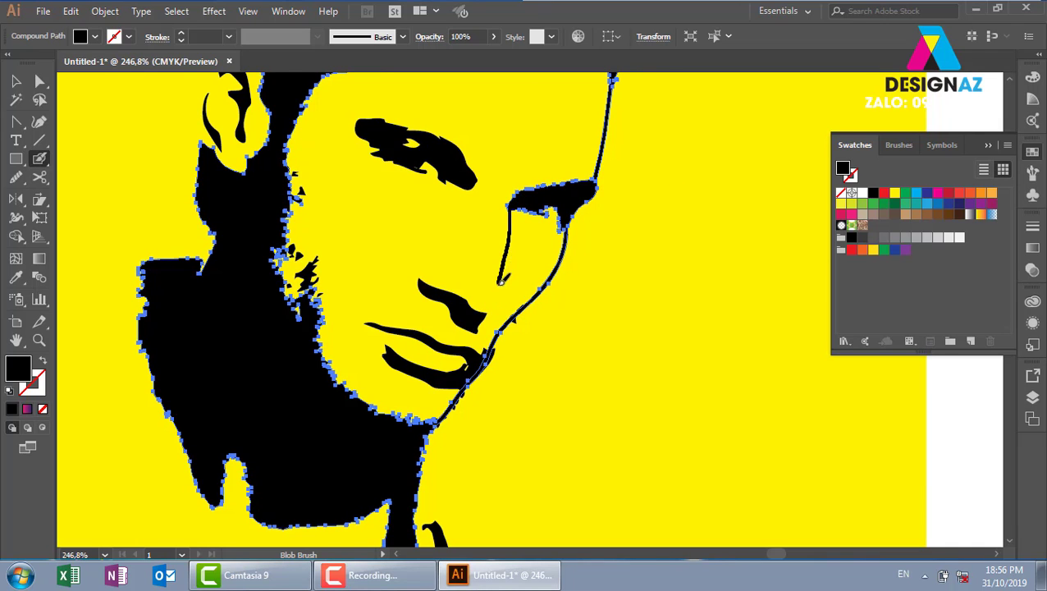
key(ctrl+z)
drag(516, 195, 484, 323)
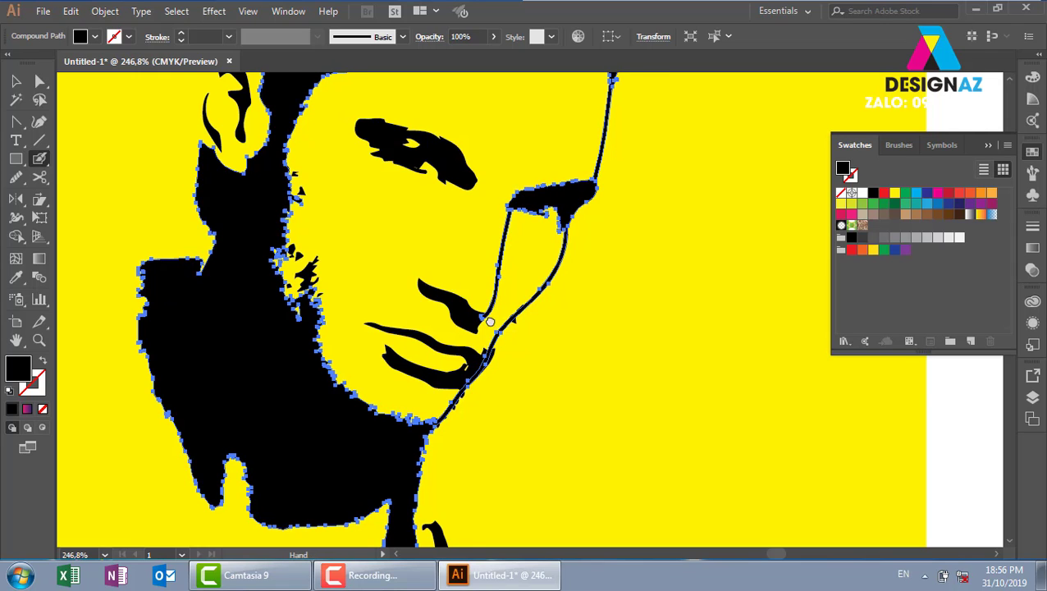
Finish the jaw line, paint down the ear's left edge, and zoom out
scroll(468, 304, left, 2)
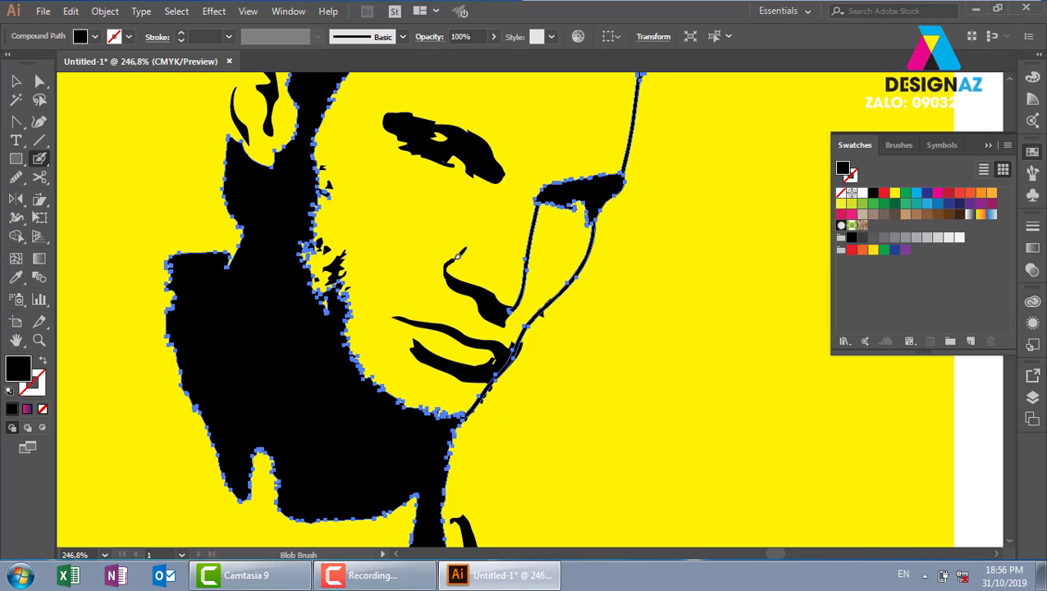
drag(457, 254, 465, 261)
scroll(465, 261, down, 1)
scroll(464, 261, up, 2)
scroll(465, 261, right, 2)
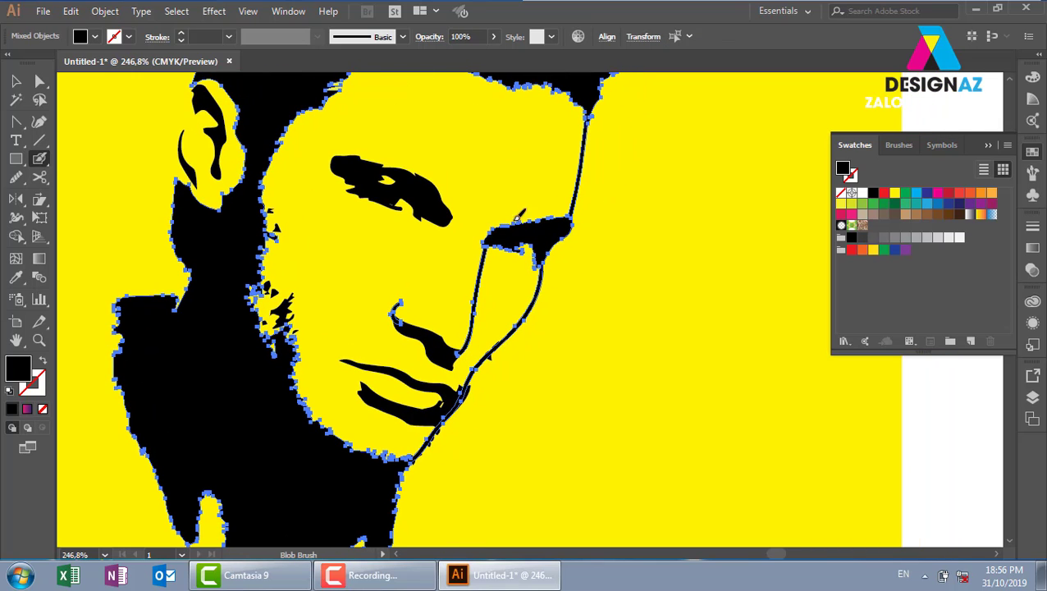
scroll(499, 346, down, 2)
scroll(502, 346, left, 1)
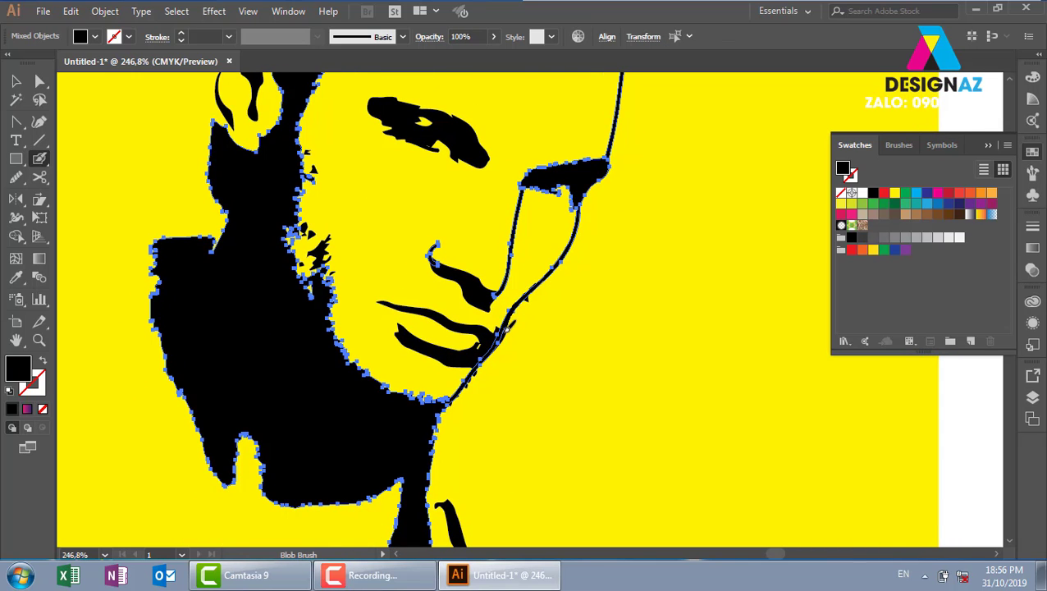
drag(508, 326, 507, 329)
scroll(361, 439, left, 1)
scroll(361, 439, up, 3)
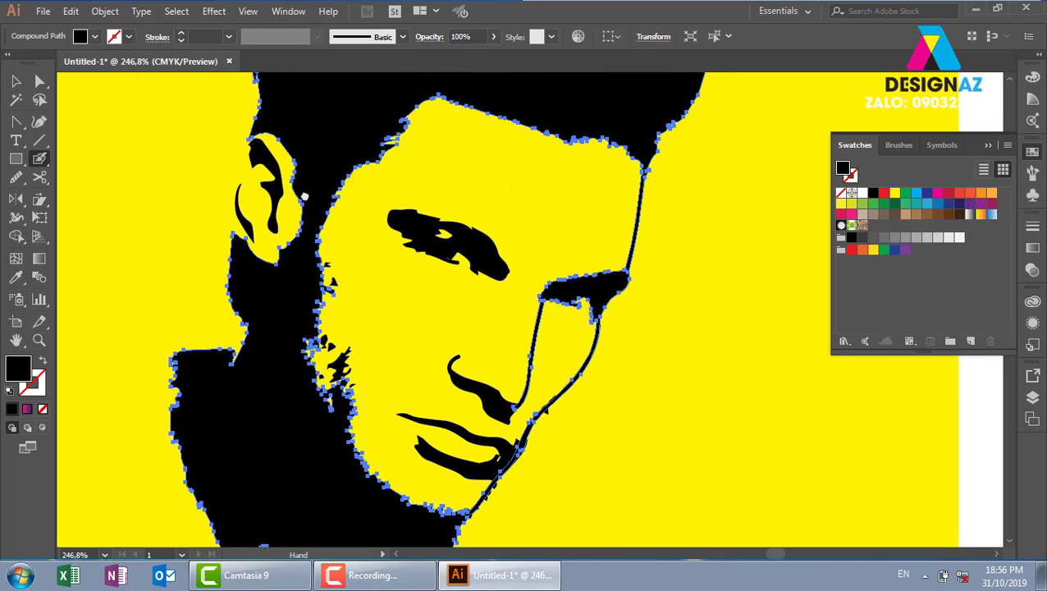
scroll(303, 197, up, 3)
drag(253, 235, 264, 344)
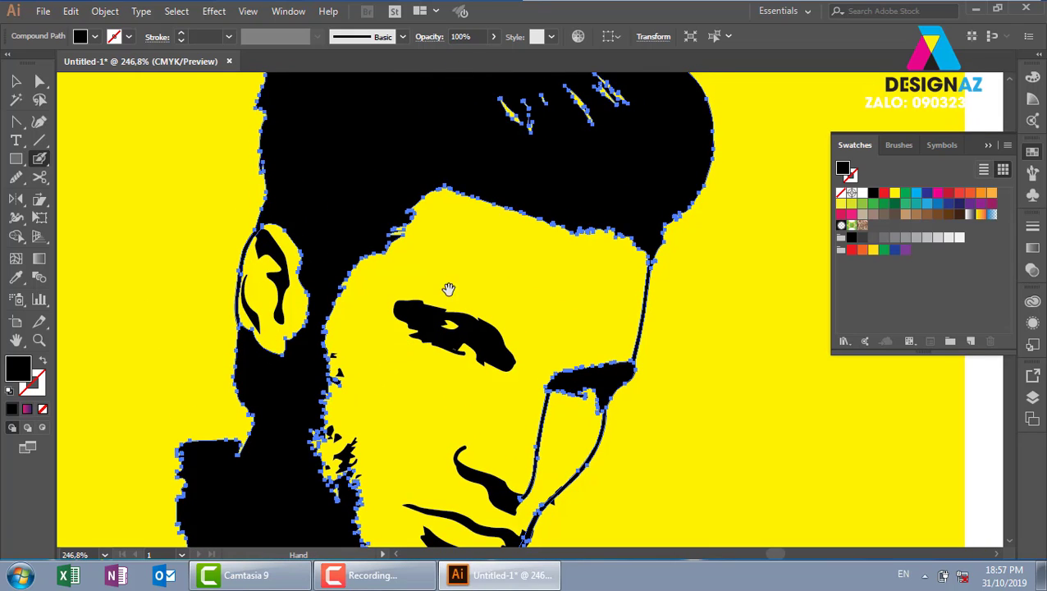
key(ctrl+minus)
key(ctrl+minus)
key(ctrl+minus)
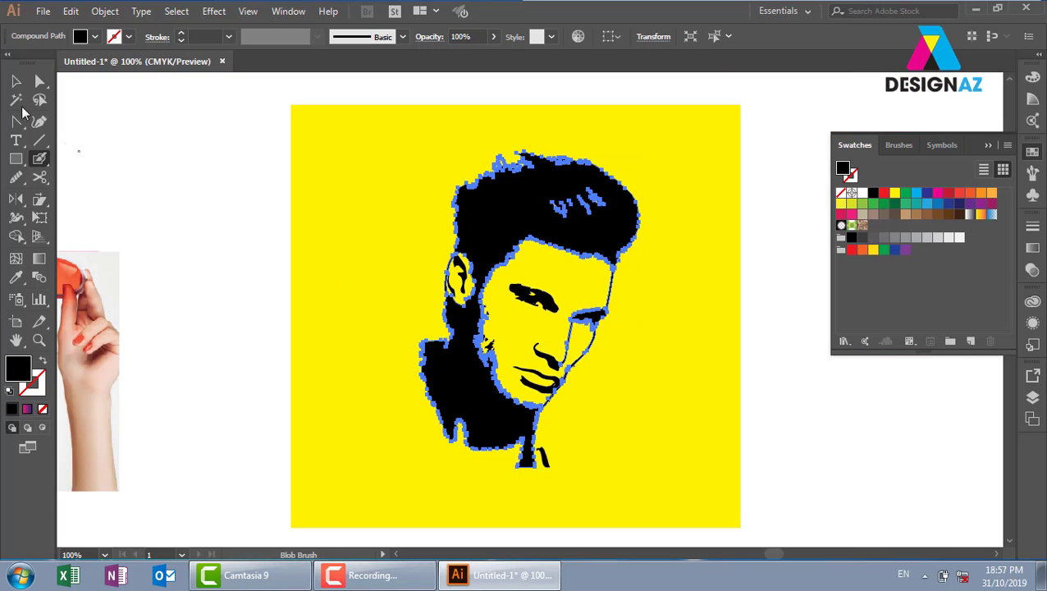
Zoom in on the face area of the portrait
click(16, 81)
key(z)
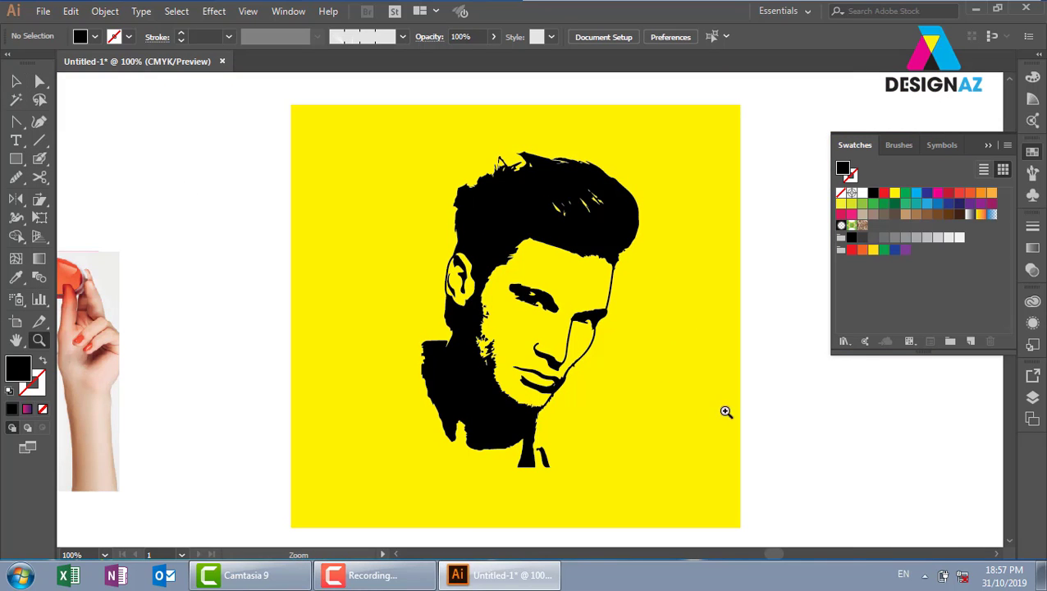
drag(393, 172, 731, 402)
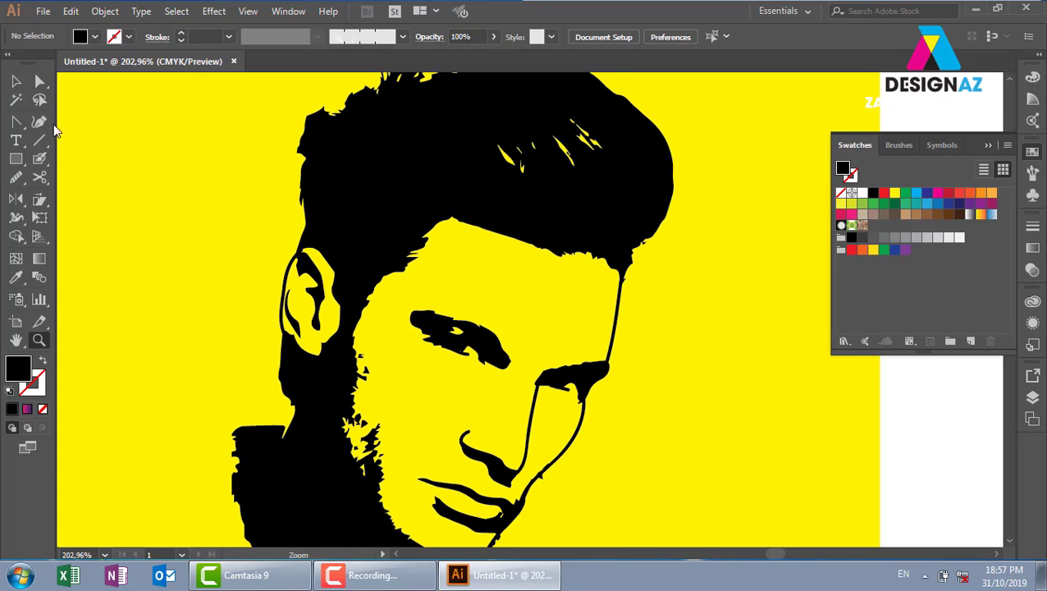
click(16, 81)
drag(392, 194, 514, 172)
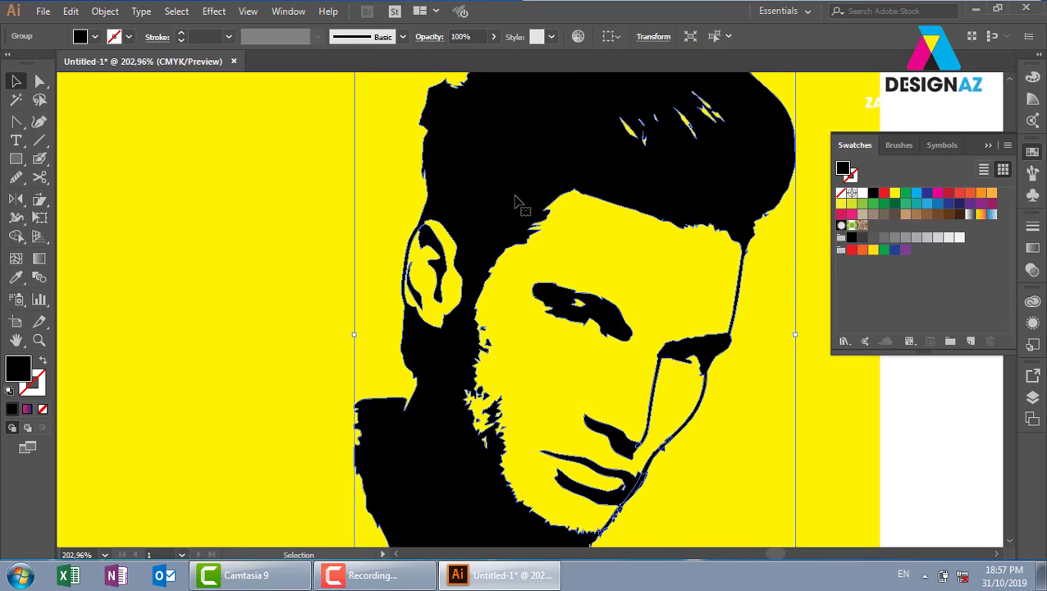
key(ctrl+z)
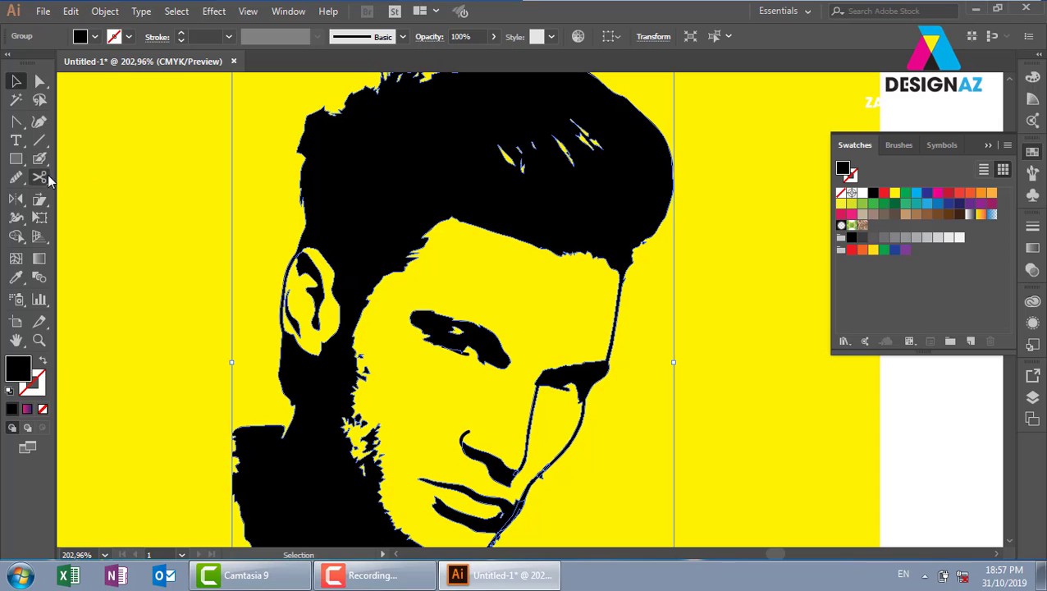
Cut the artwork along the hairline with the Knife tool
drag(46, 182, 106, 220)
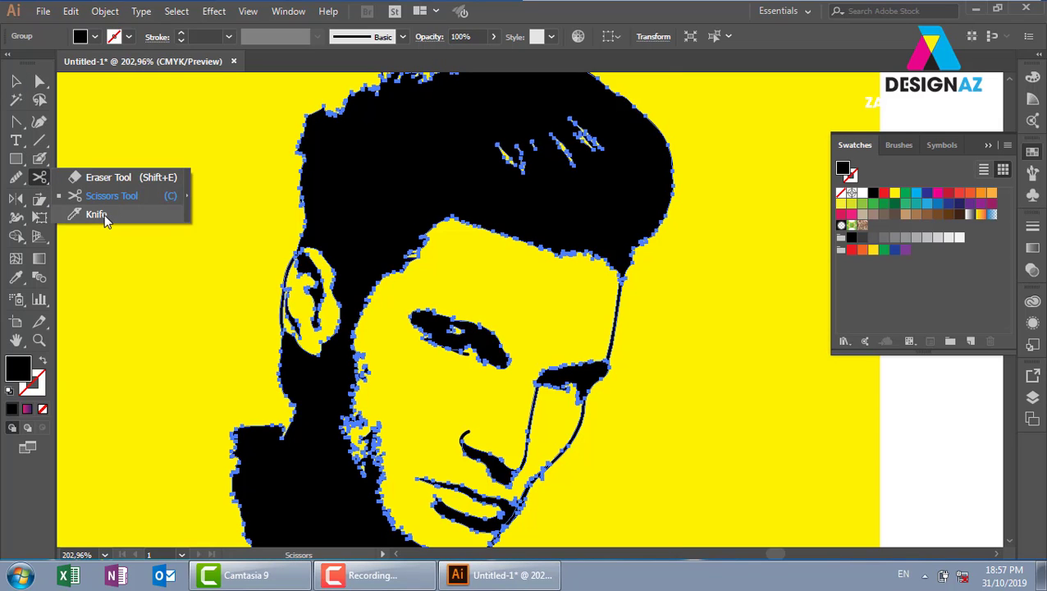
click(105, 214)
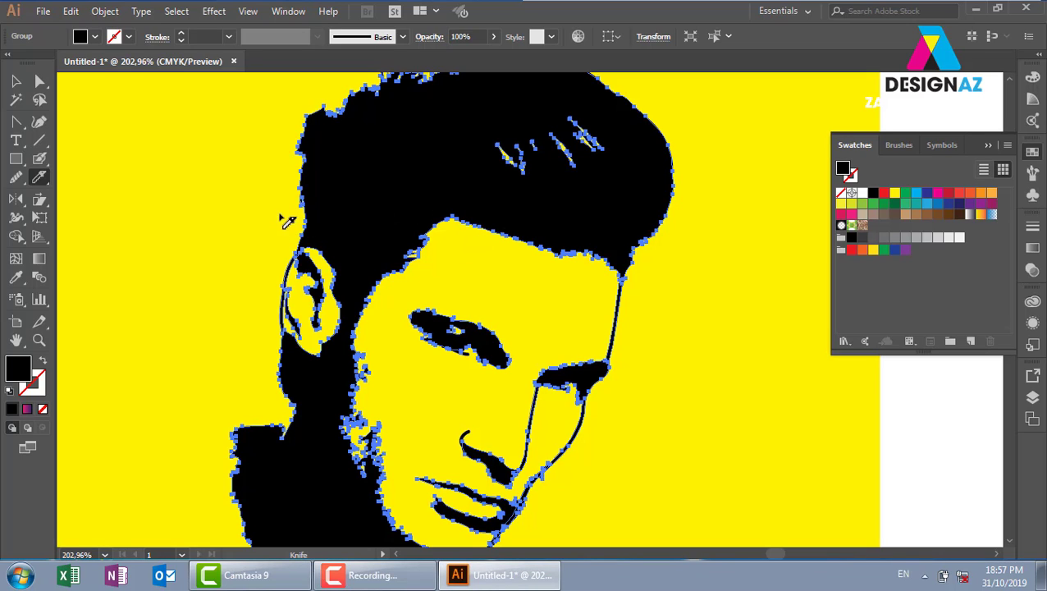
mouse_move(281, 216)
mouse_down()
mouse_move(460, 227)
mouse_move(590, 273)
mouse_up()
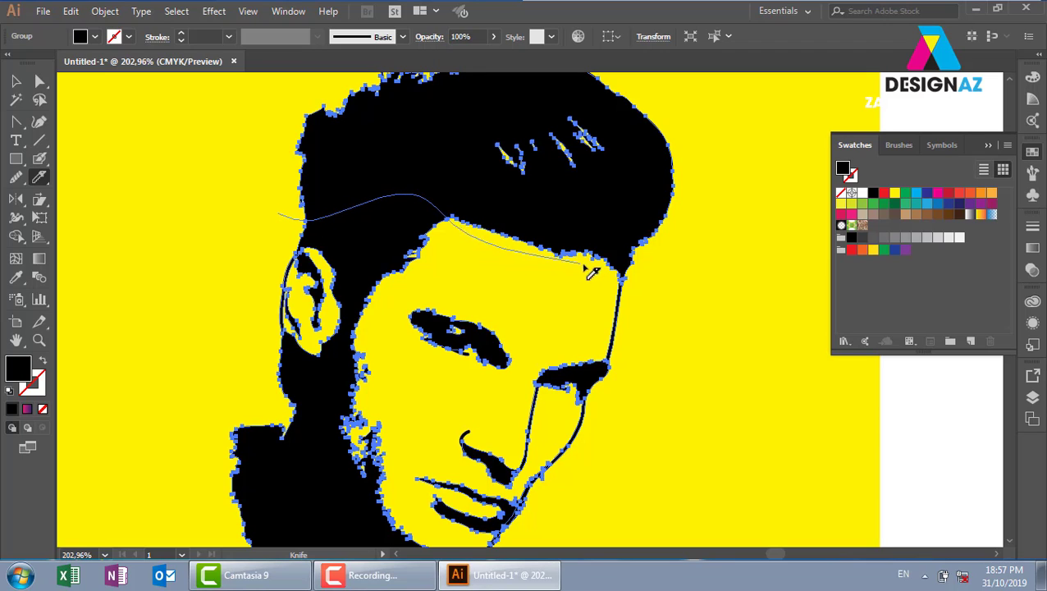
drag(590, 273, 716, 283)
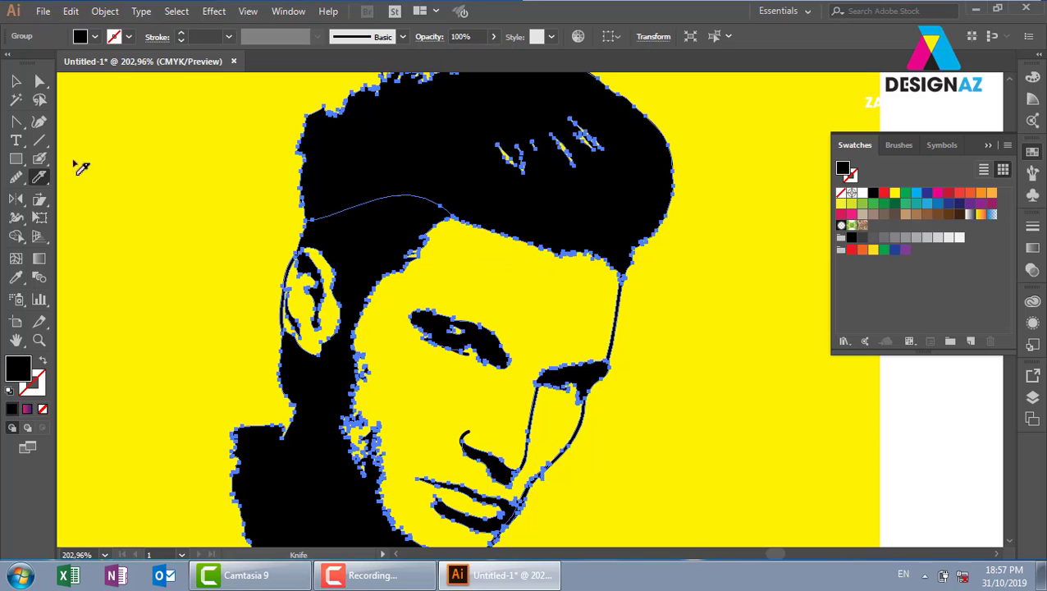
Select the portrait artwork group and ungroup it
click(16, 81)
click(694, 243)
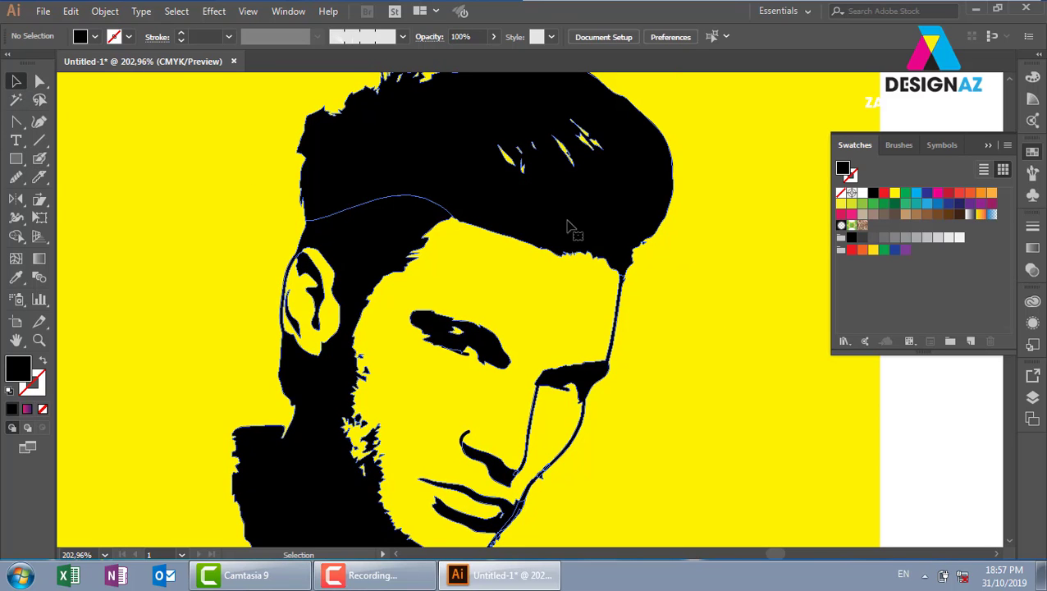
drag(572, 230, 602, 168)
key(ctrl+z)
right_click(593, 194)
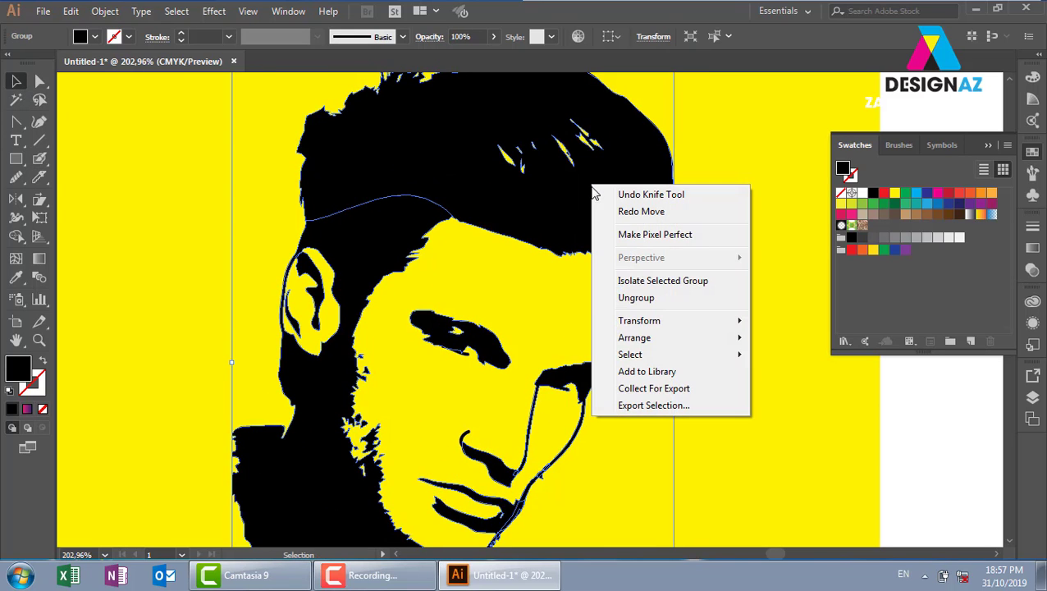
click(632, 297)
drag(622, 274, 638, 243)
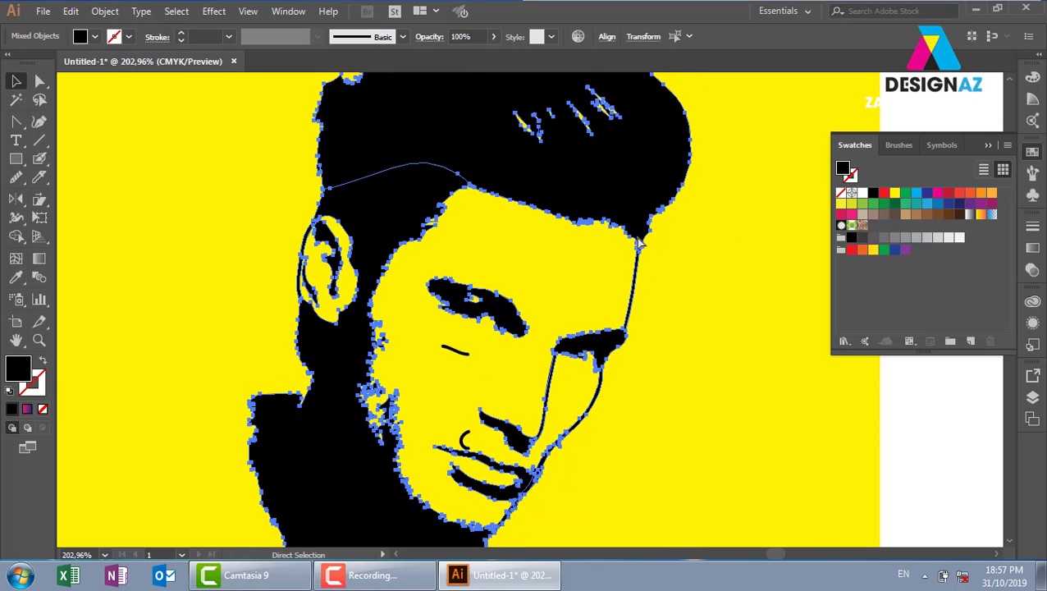
key(ctrl+z)
Make a clipping mask from the artwork's top outline, confirming the complex mask
right_click(621, 223)
click(679, 338)
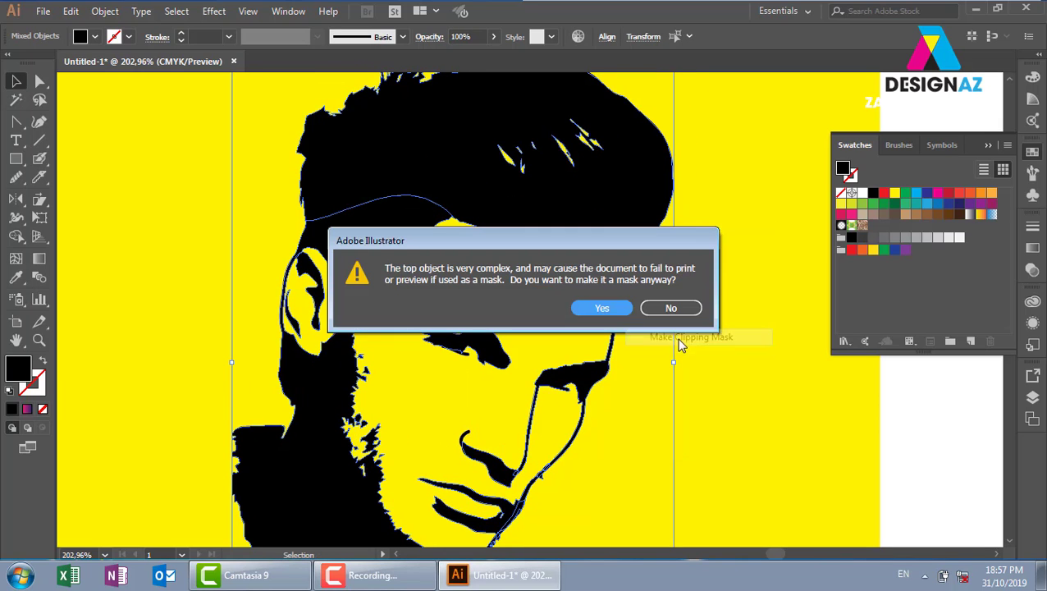
click(626, 308)
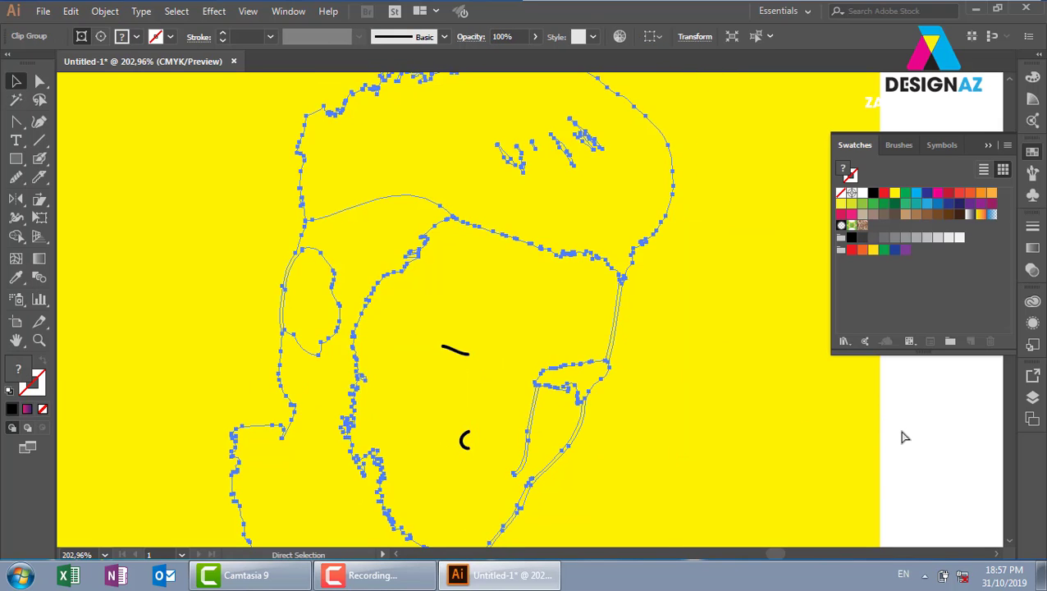
Ungroup the clip group and check that the hair shape moves separately
drag(684, 339, 615, 311)
click(537, 244)
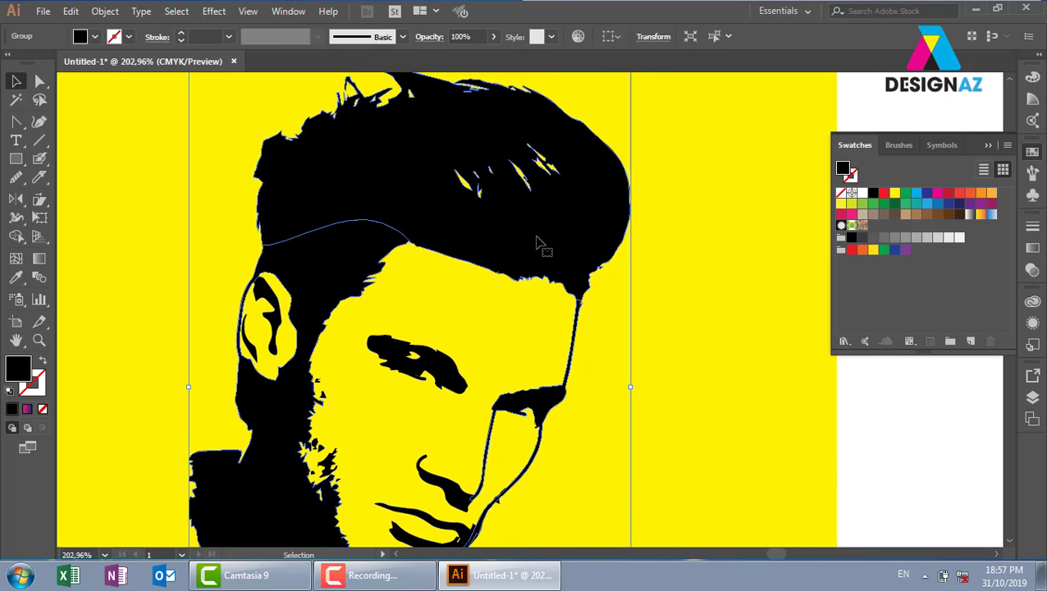
right_click(532, 220)
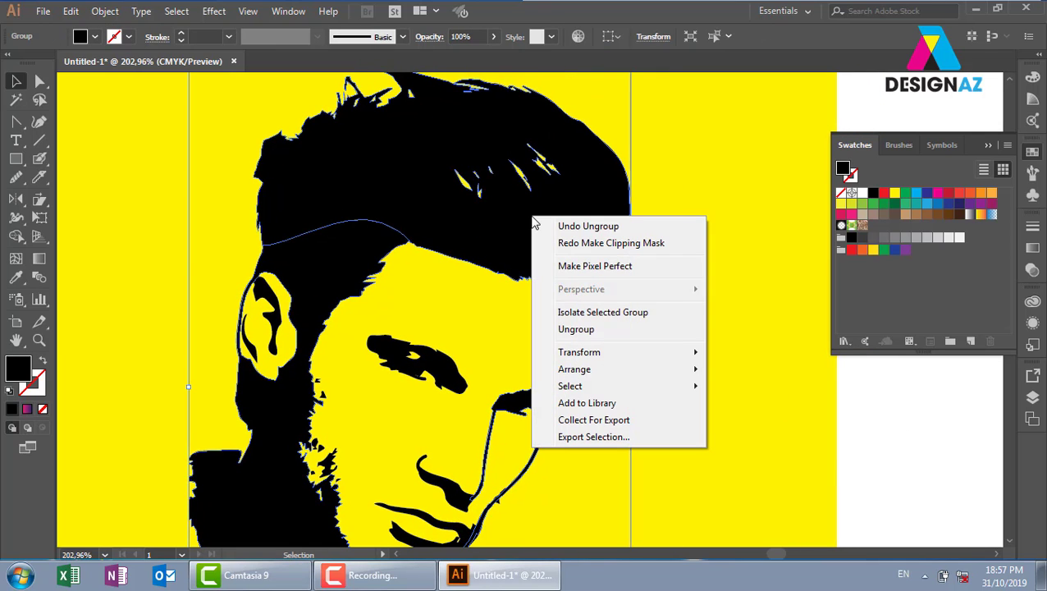
click(576, 331)
click(853, 422)
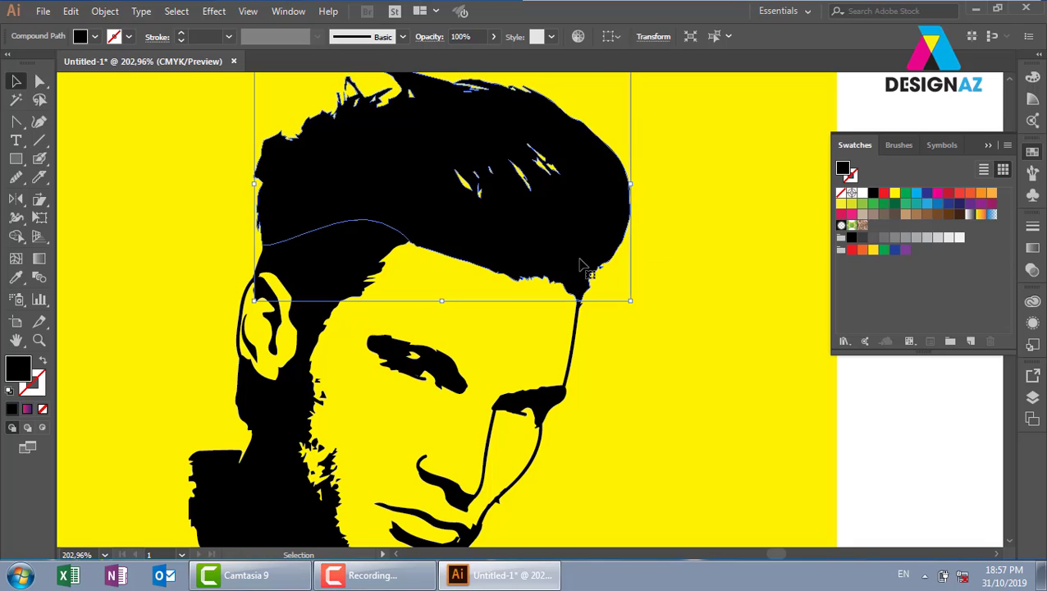
drag(587, 267, 635, 276)
key(ctrl+z)
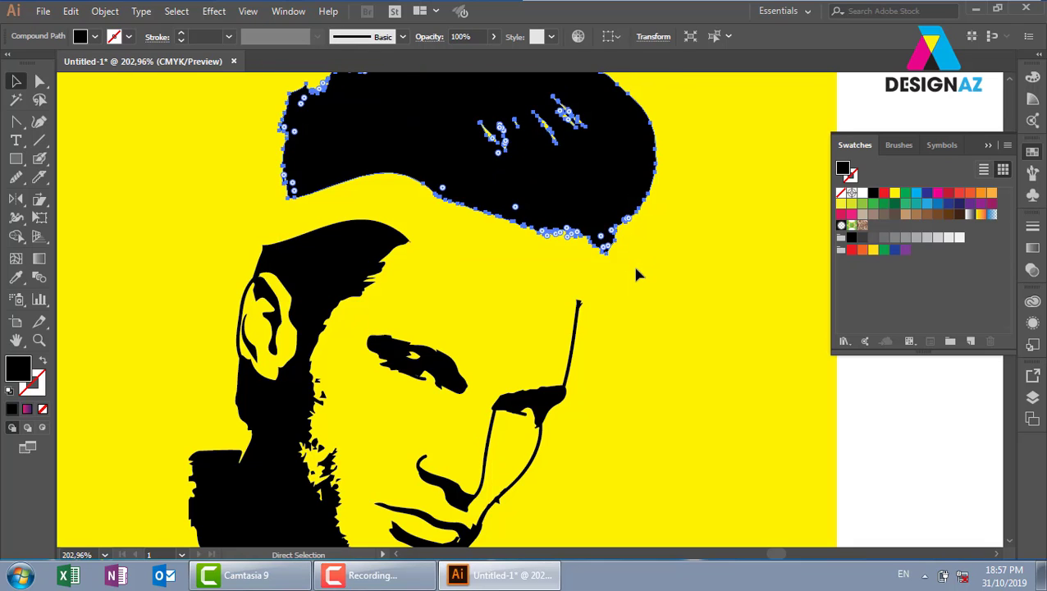
Zoom in and lasso-delete the yellow strand highlights inside the hair
key(z)
drag(558, 160, 651, 293)
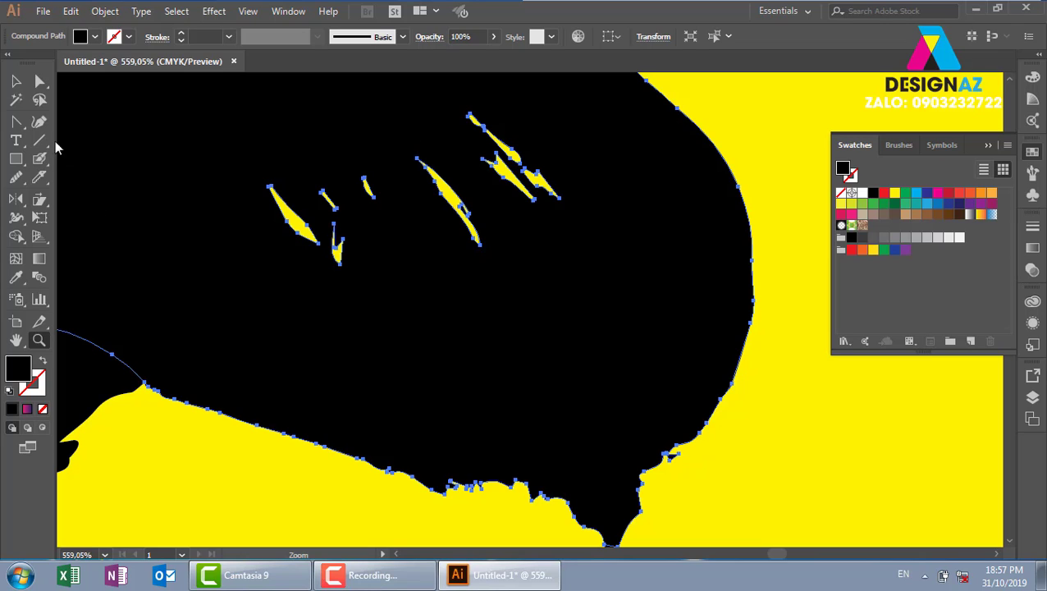
click(38, 99)
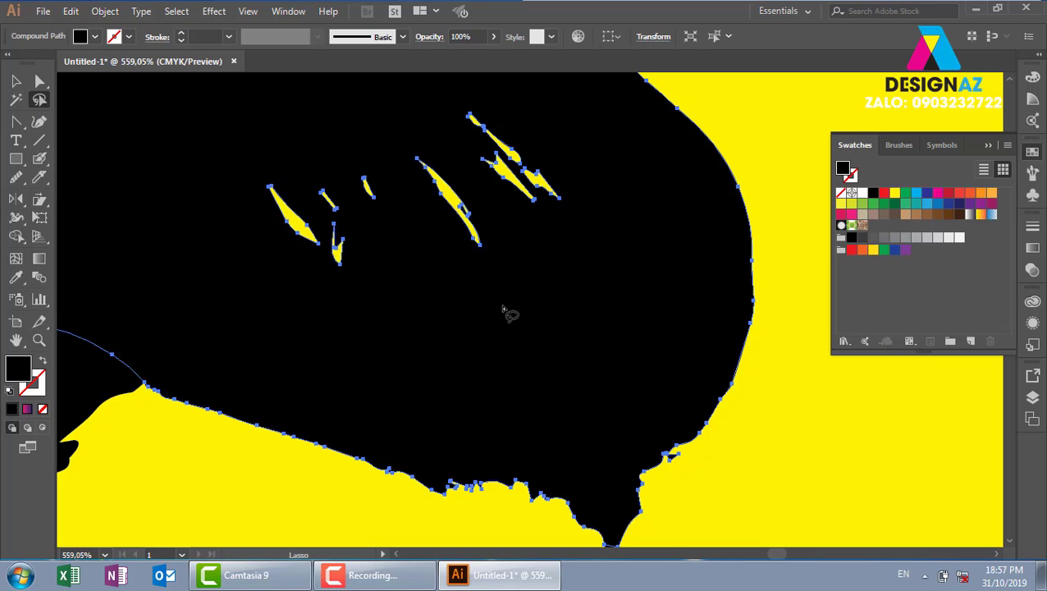
scroll(596, 133, up, 2)
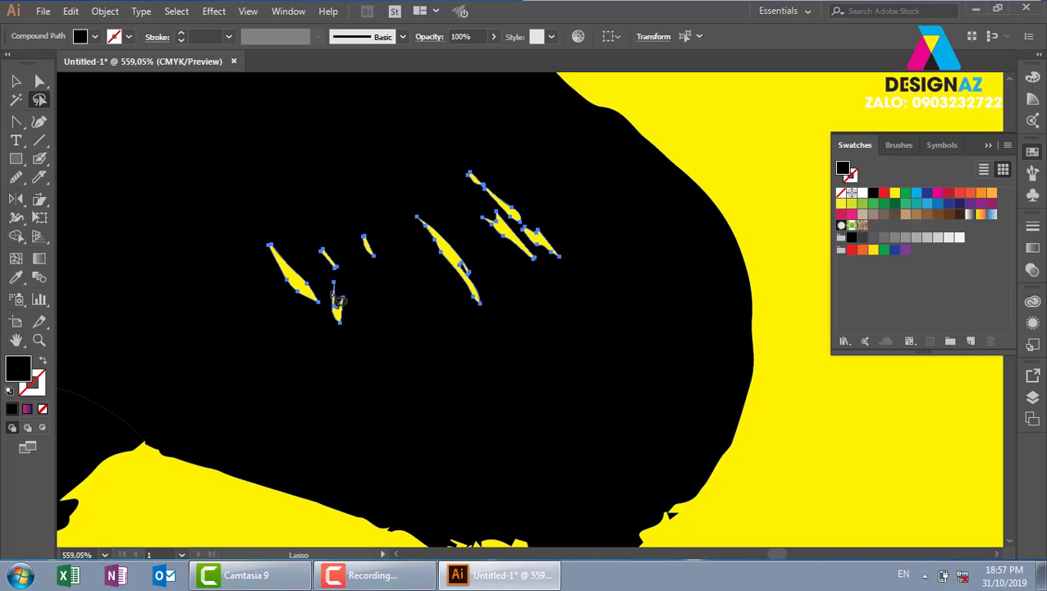
key(Delete)
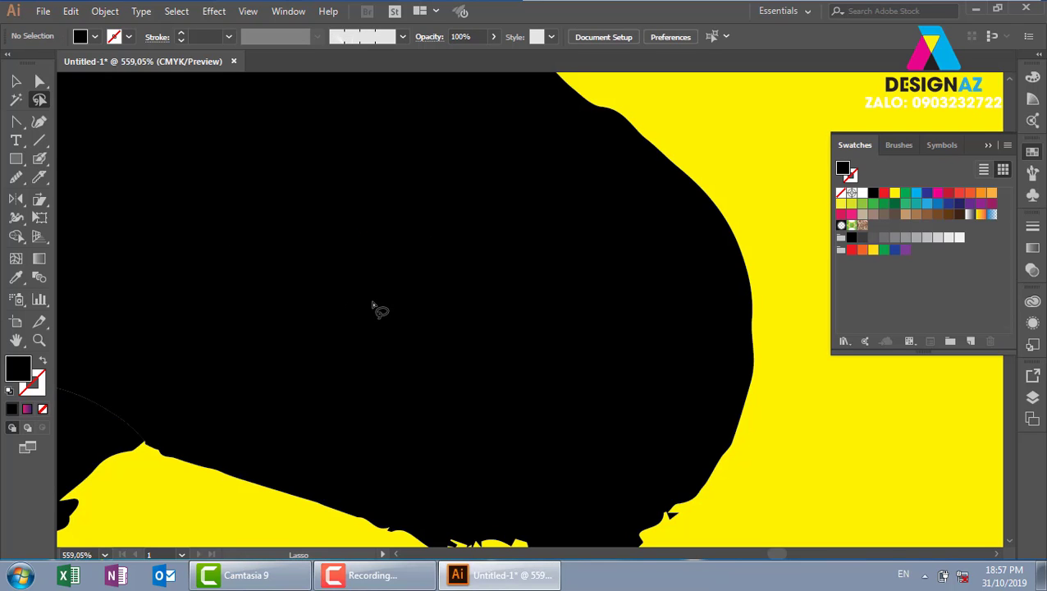
Zoom back out and swap the hair's fill and stroke to make it an outline
key(ctrl+minus)
key(ctrl+minus)
key(ctrl+minus)
key(ctrl+minus)
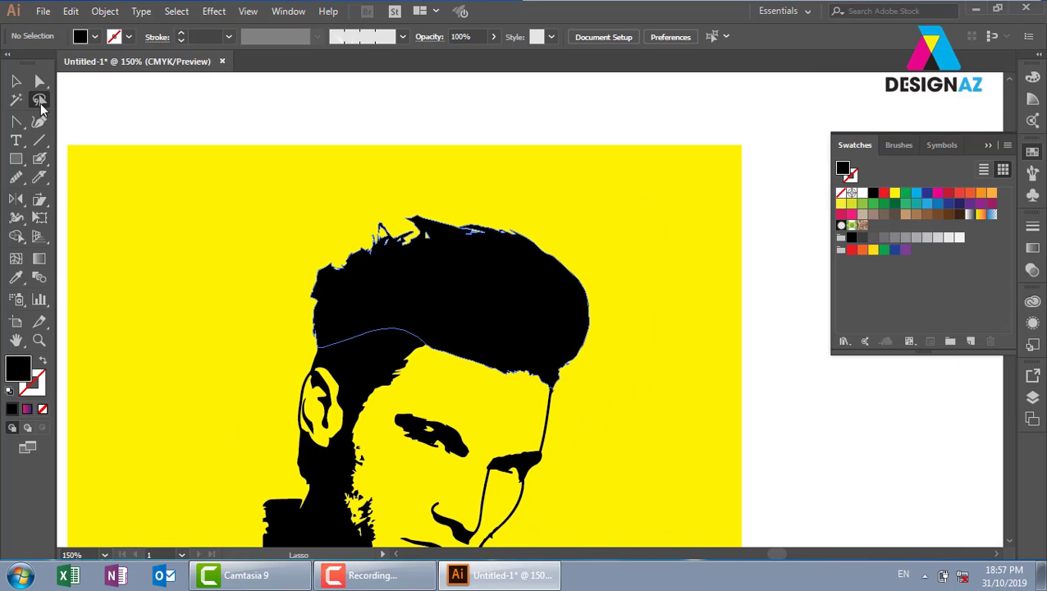
drag(494, 345, 504, 279)
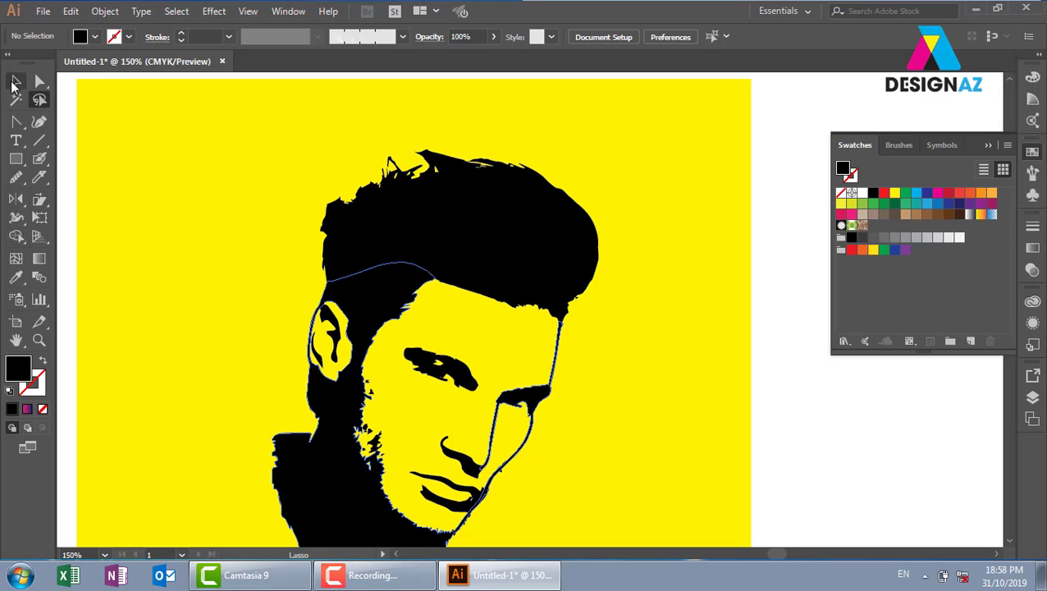
click(15, 82)
click(537, 264)
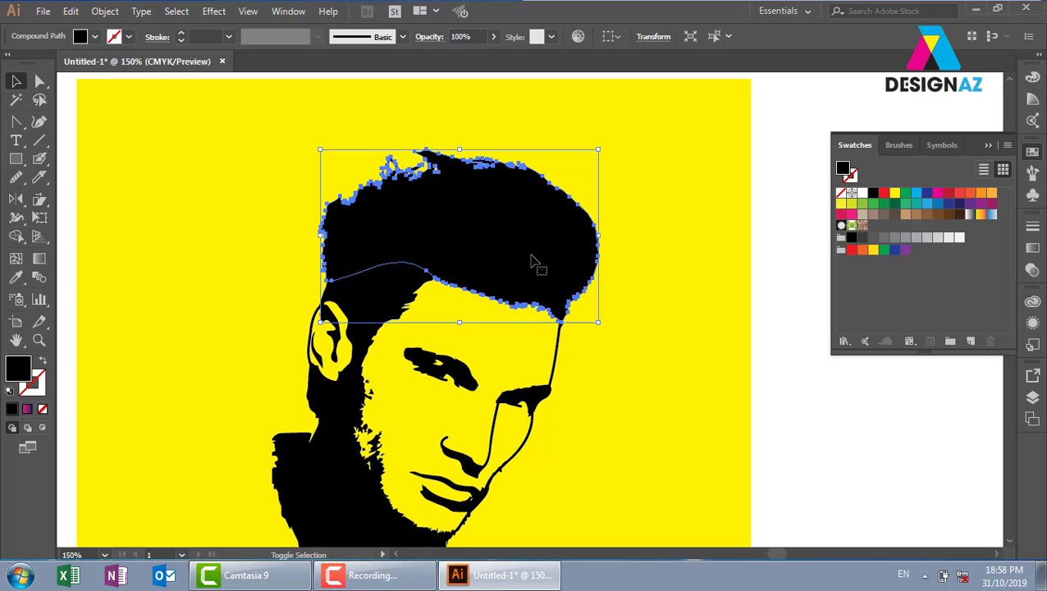
key(shift+x)
Cut the hair outline with the Scissors at the forehead's left and right anchors
click(841, 446)
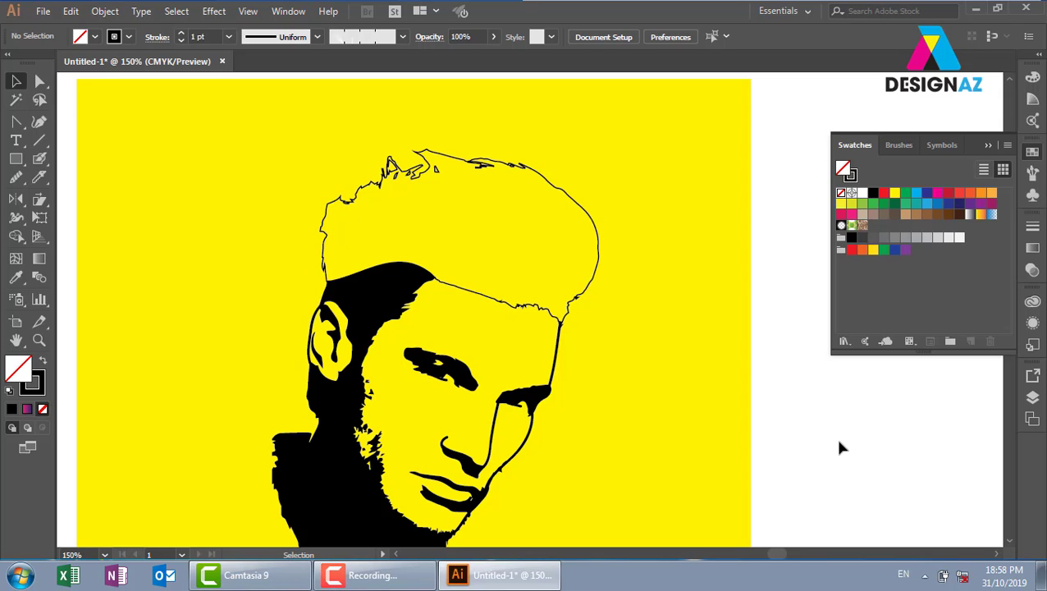
click(601, 261)
key(ctrl+plus)
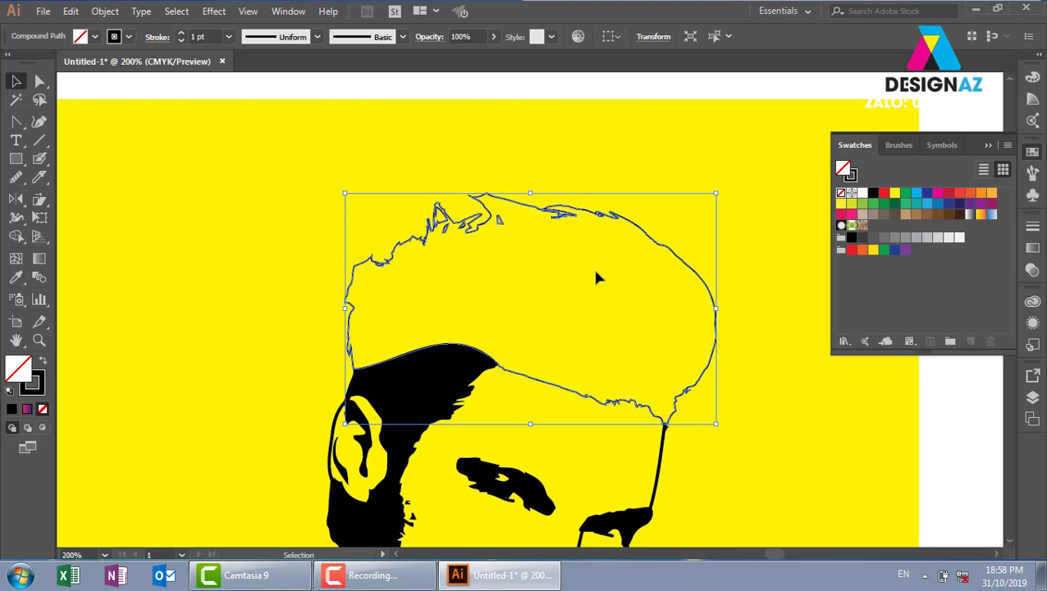
key(ctrl+plus)
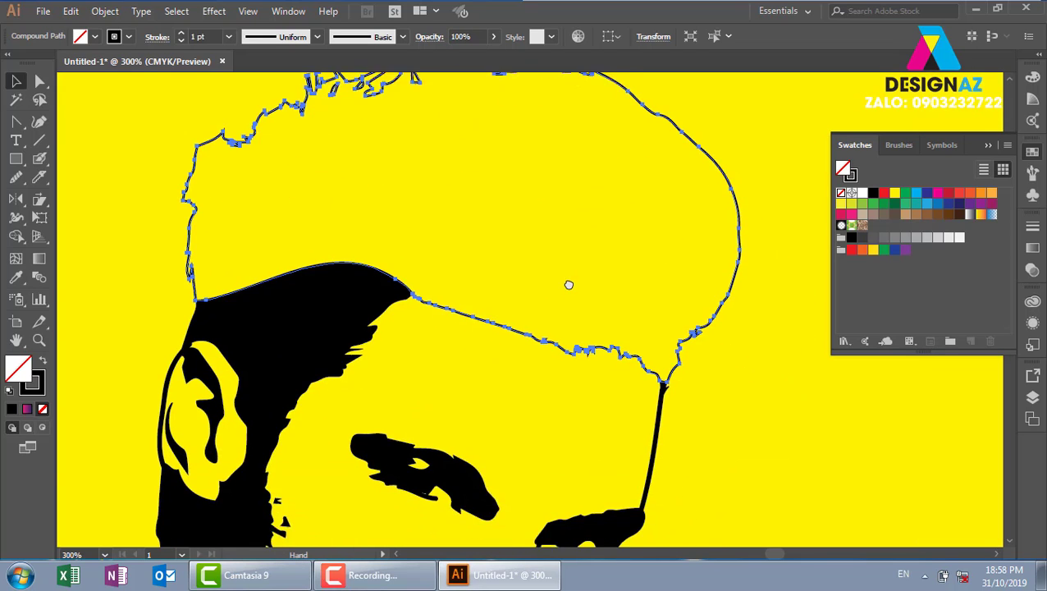
key(c)
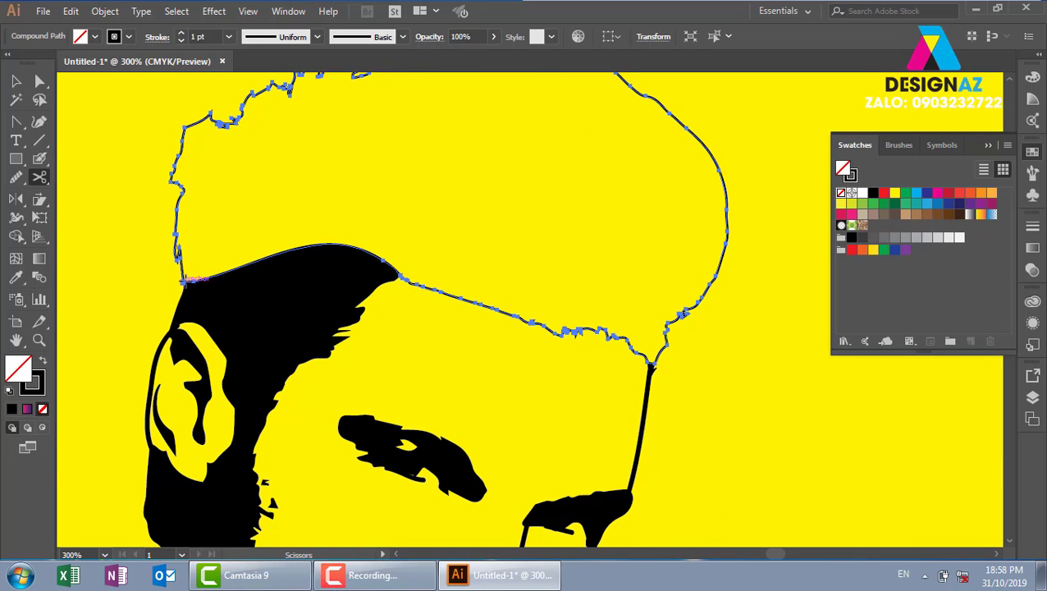
click(185, 280)
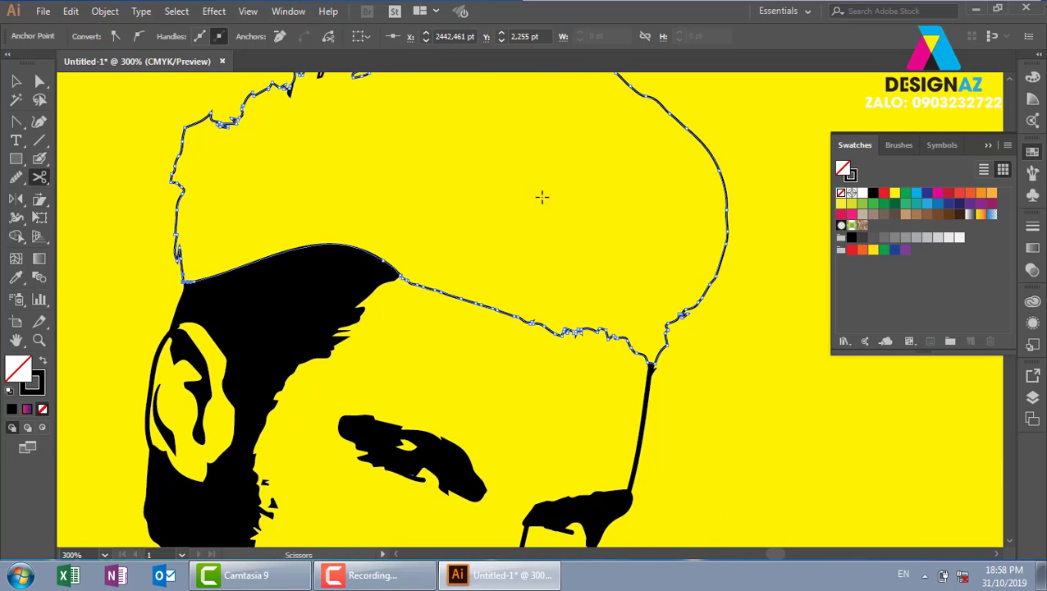
click(654, 362)
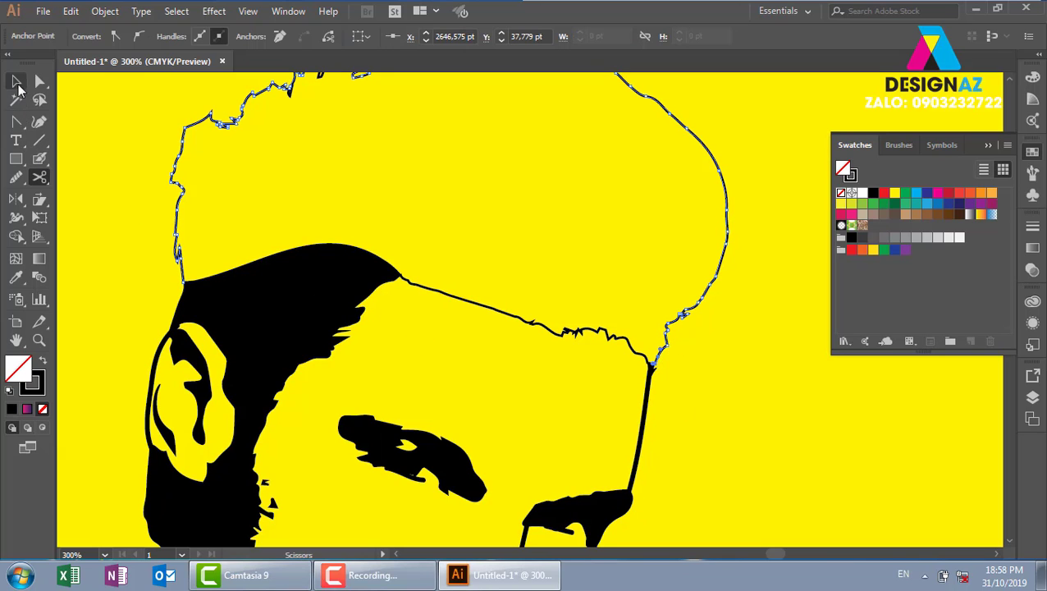
Test-move the cut hair pieces and forehead line to confirm the split, undoing each move
click(16, 81)
click(136, 193)
drag(174, 229, 174, 205)
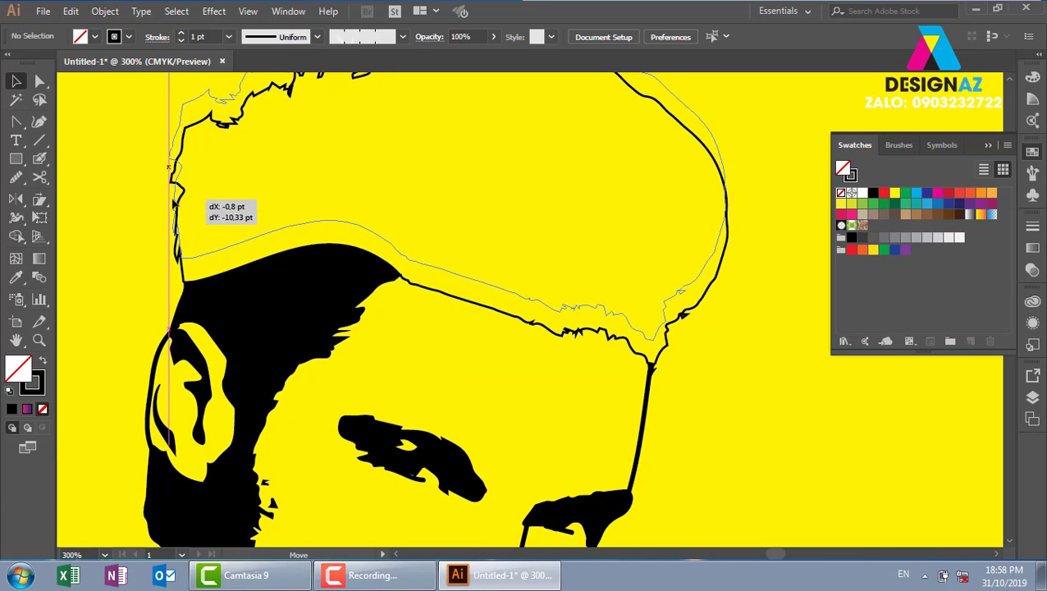
key(ctrl+z)
right_click(175, 201)
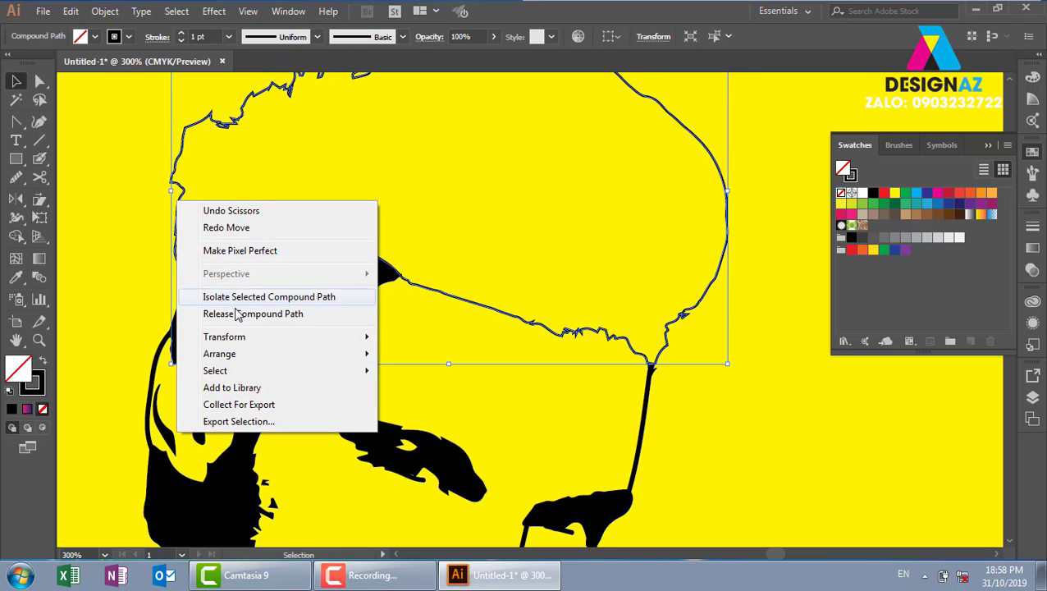
click(119, 266)
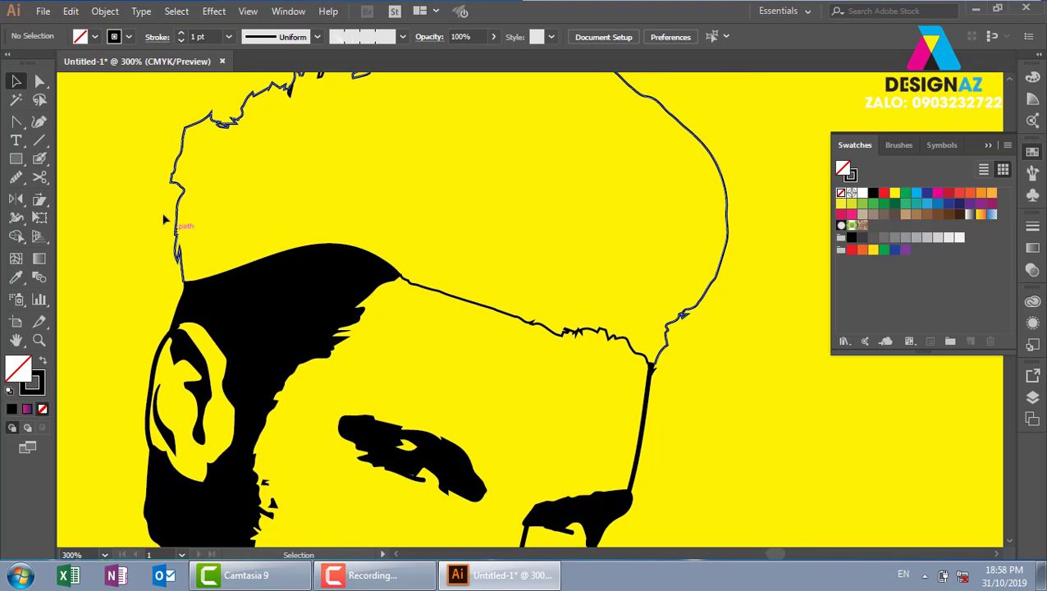
drag(180, 240, 162, 219)
drag(671, 291, 713, 261)
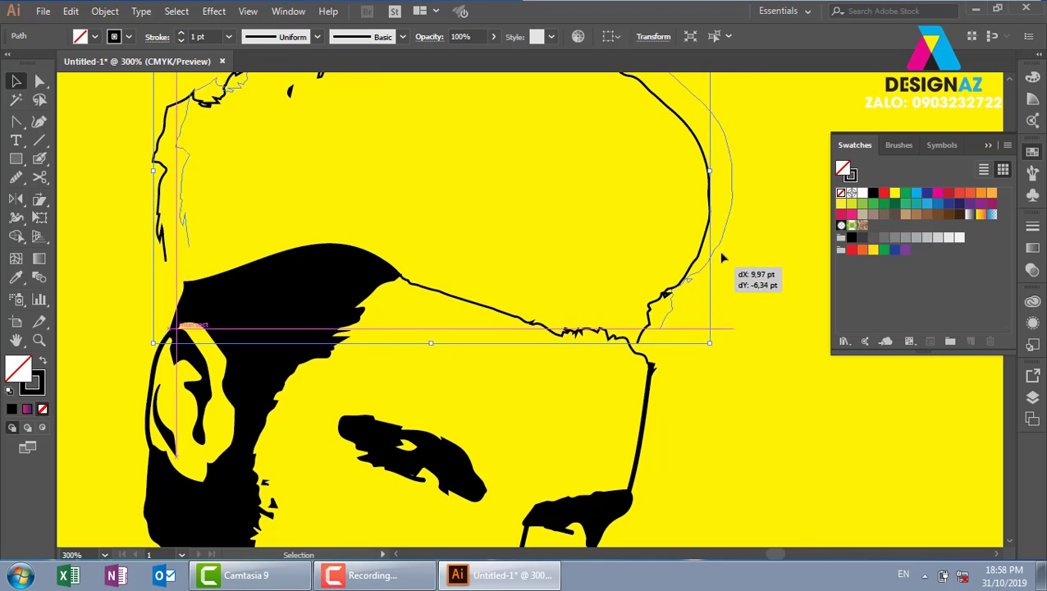
key(ctrl+z)
drag(485, 316, 506, 259)
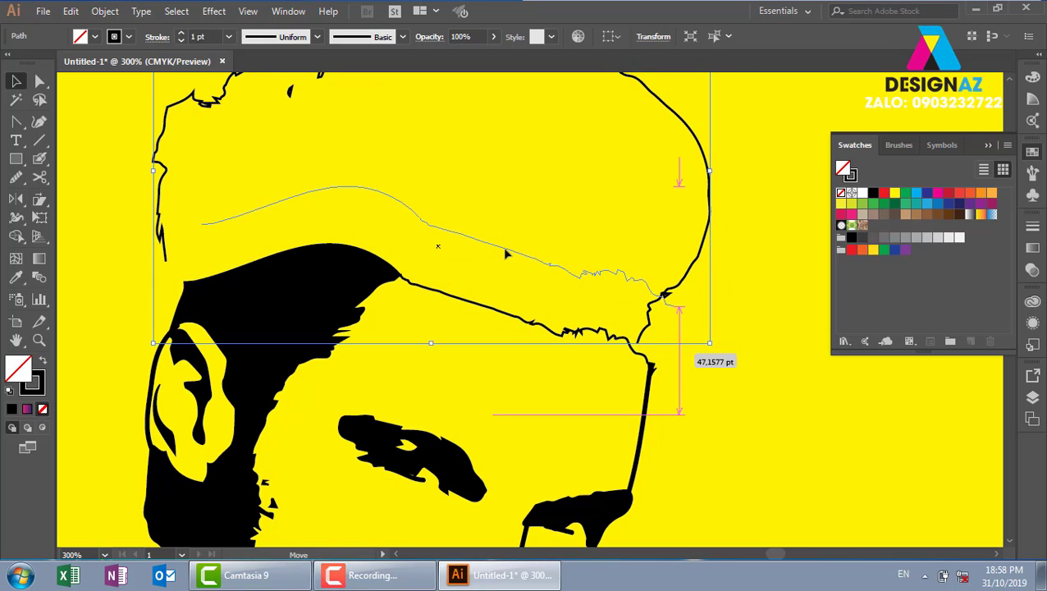
key(ctrl+z)
Inspect the hair path's anchor points, then reselect the hair outline path
key(a)
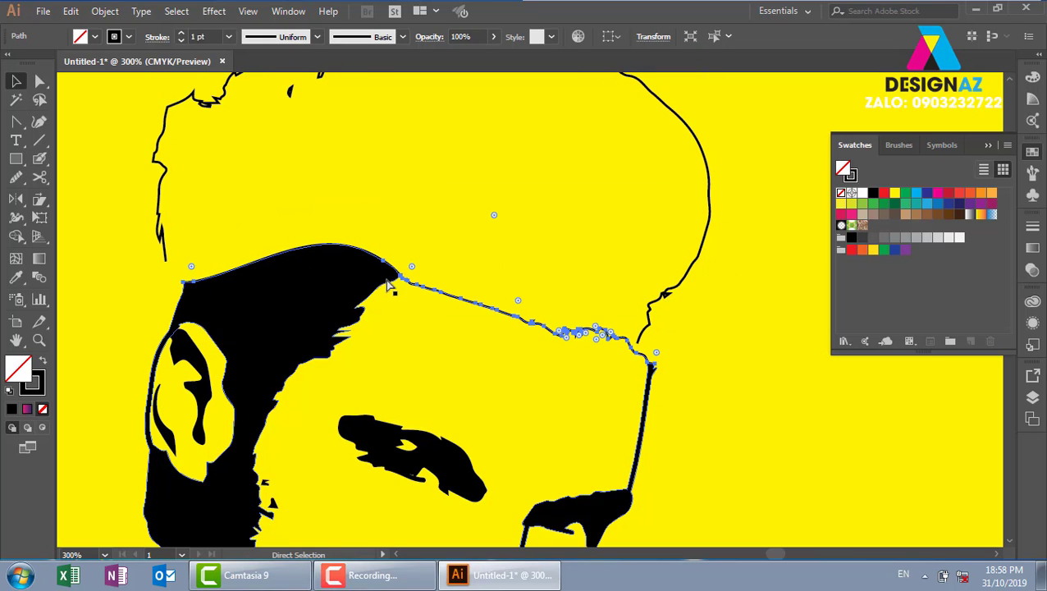
click(278, 256)
key(v)
click(123, 206)
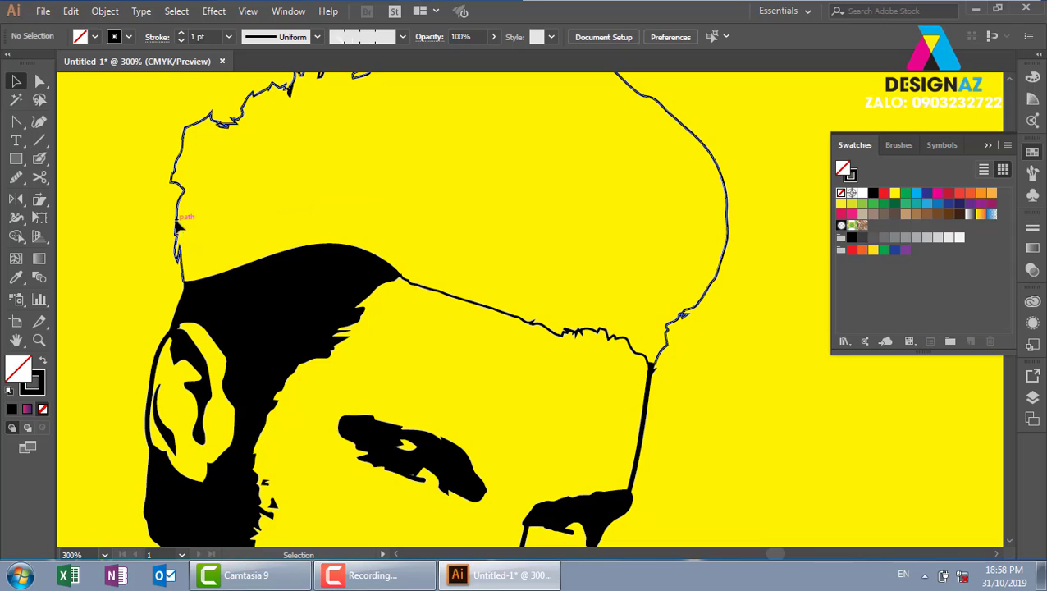
click(502, 315)
click(751, 357)
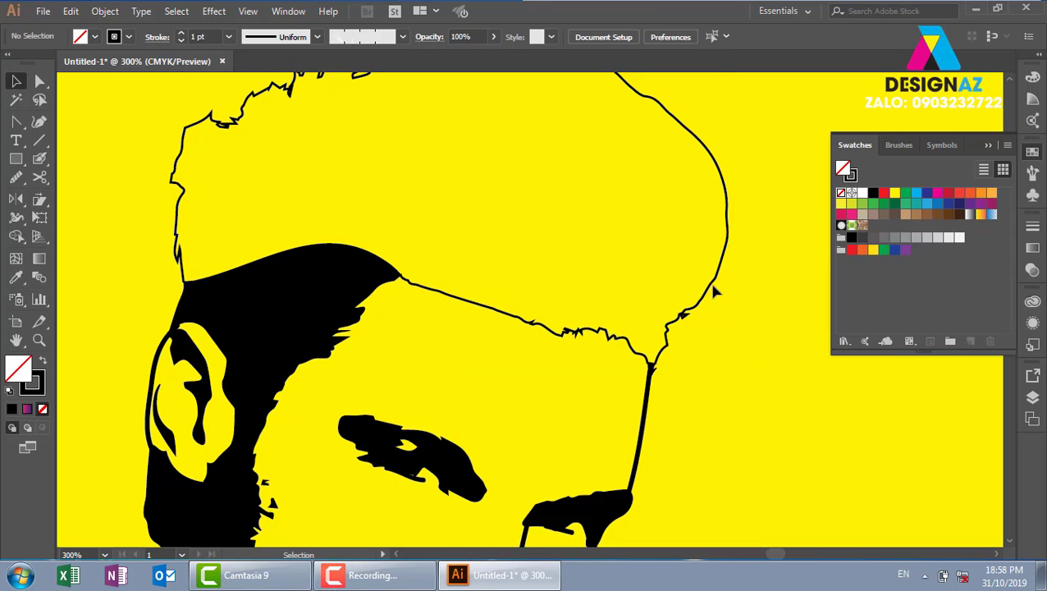
click(711, 286)
Give the hair outline a 5 pt stroke with the elliptical Width Profile 1
click(228, 36)
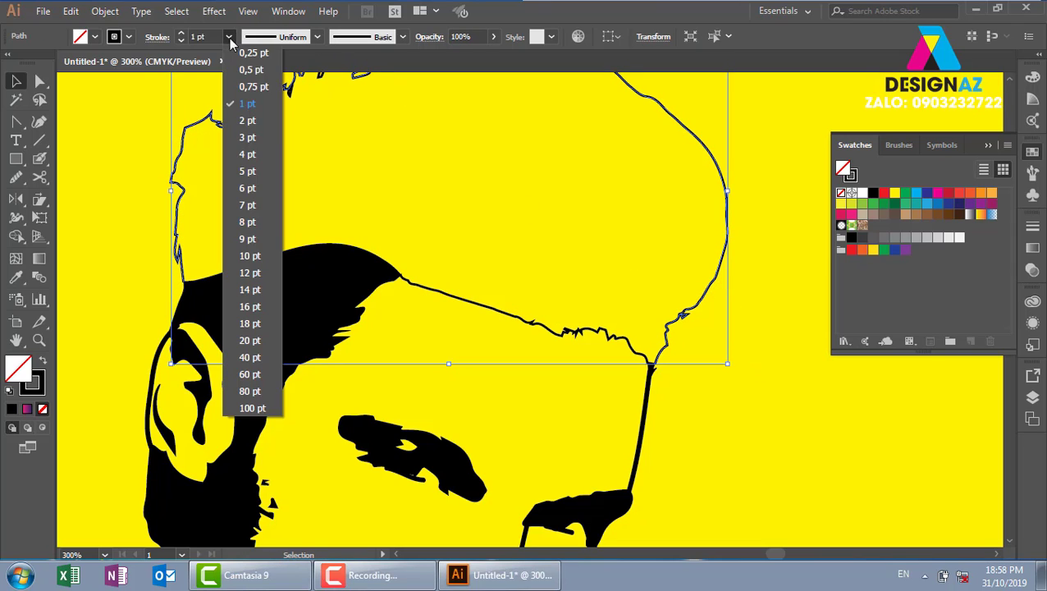
click(251, 137)
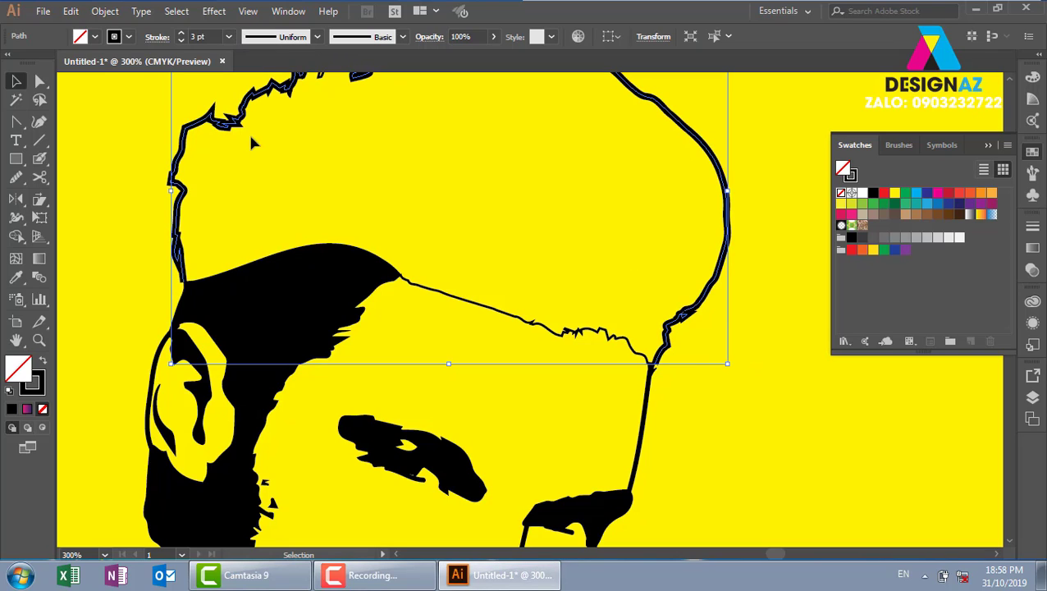
click(316, 37)
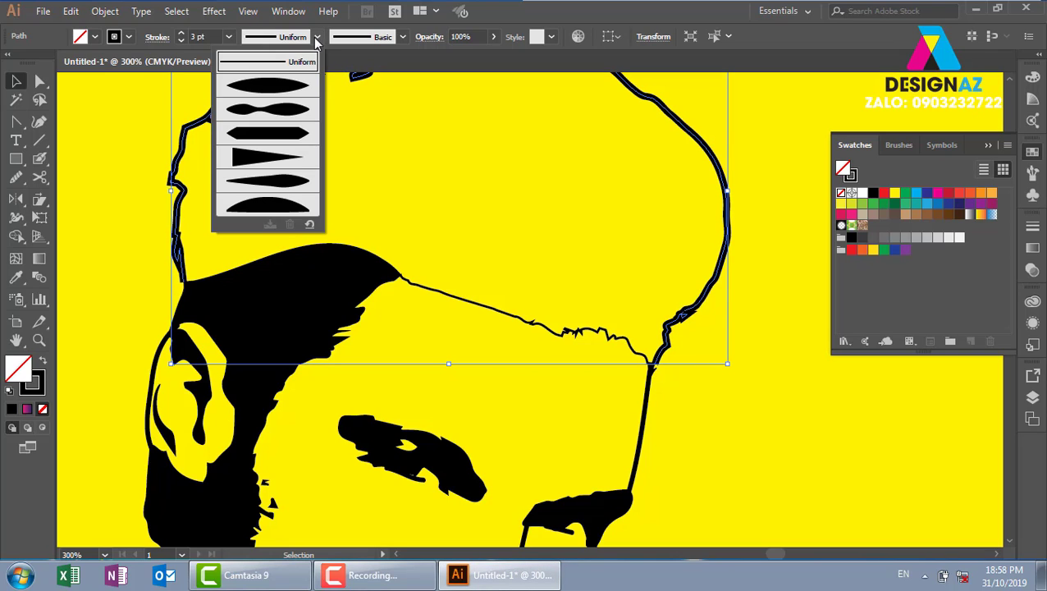
click(292, 87)
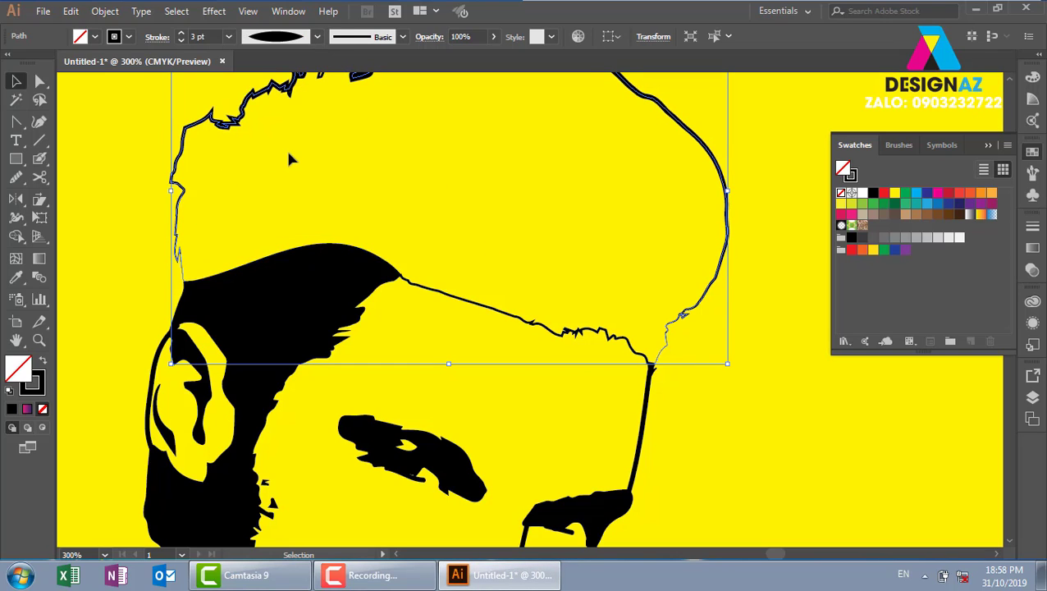
click(229, 37)
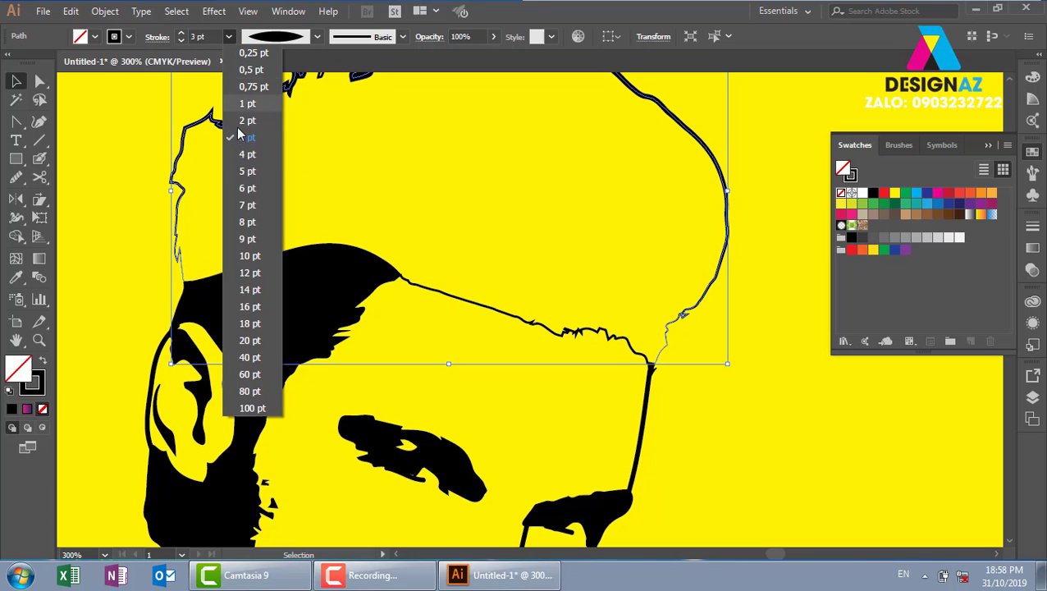
click(246, 171)
click(554, 252)
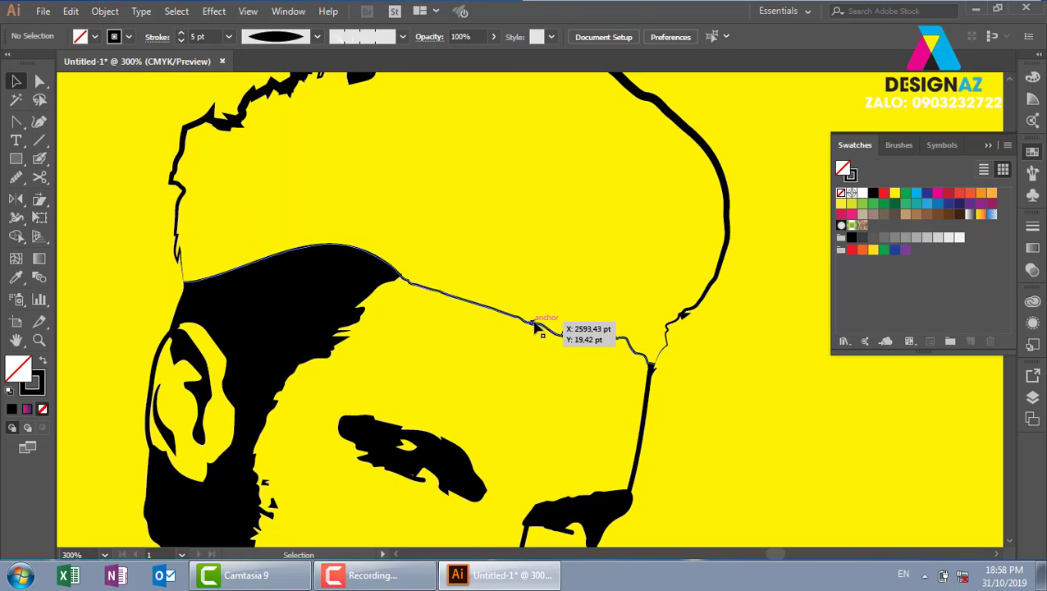
Give the brow line a 3 pt elliptical-profile stroke, then select it with the hair outline
click(534, 322)
click(316, 36)
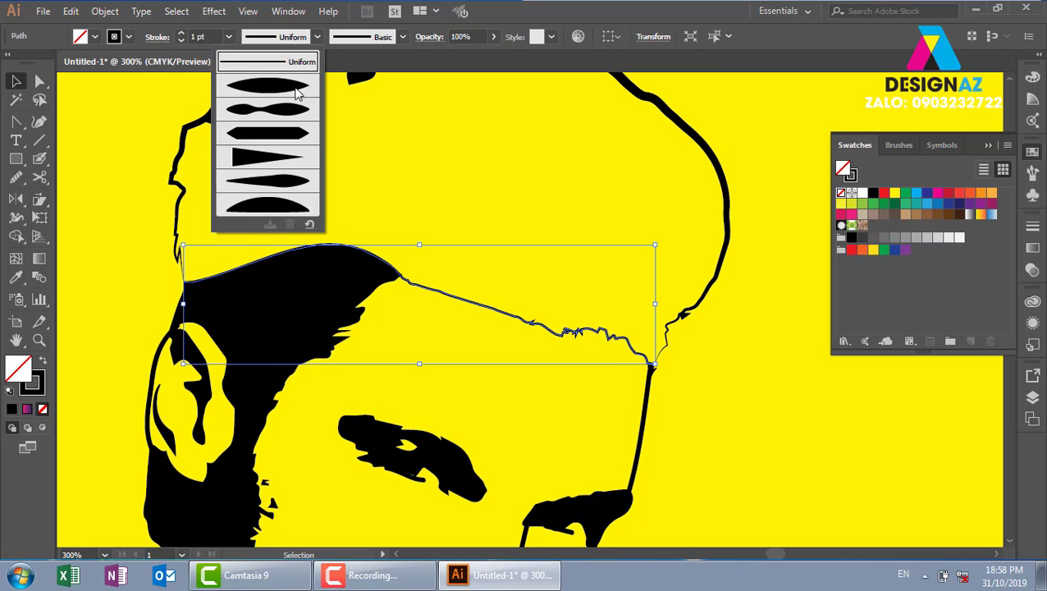
click(271, 84)
click(230, 36)
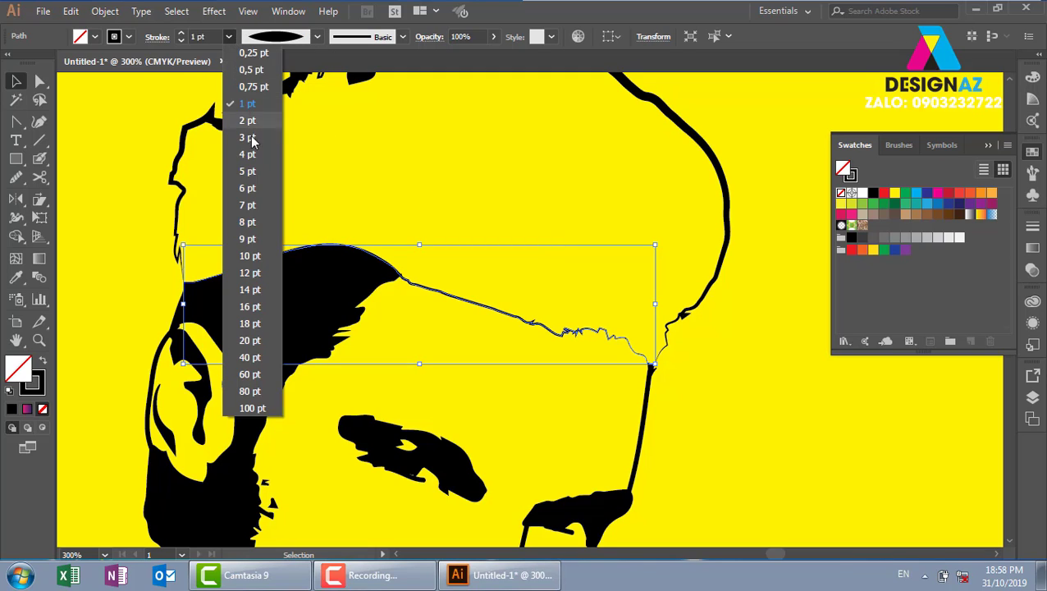
click(247, 140)
click(506, 205)
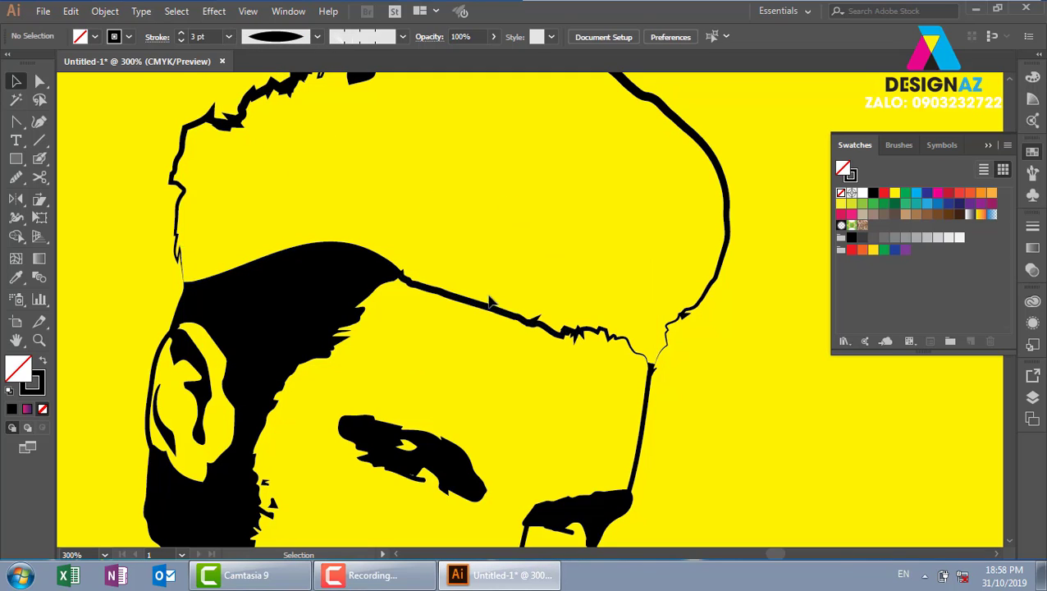
click(492, 306)
shift+click(727, 220)
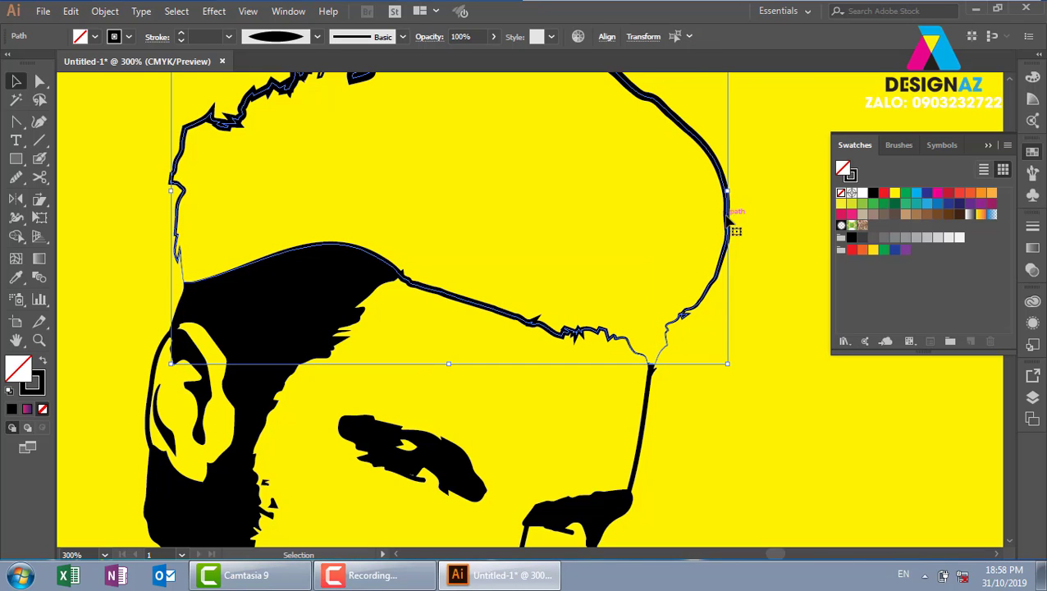
Blend the hair outline and brow line using Specified Steps 9, then deselect and zoom out
key(ctrl+alt+b)
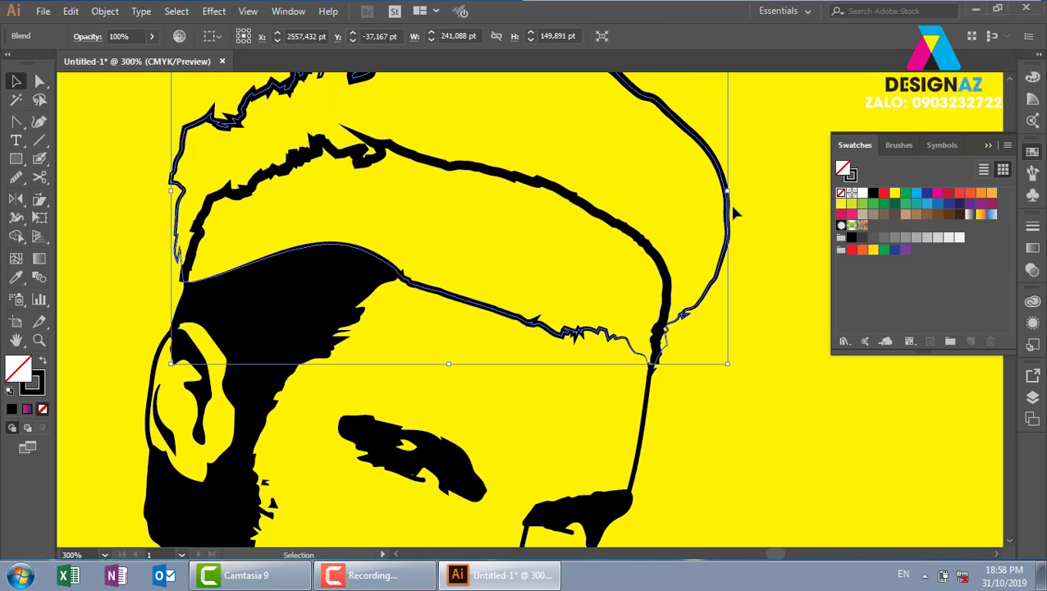
double_click(40, 281)
click(757, 266)
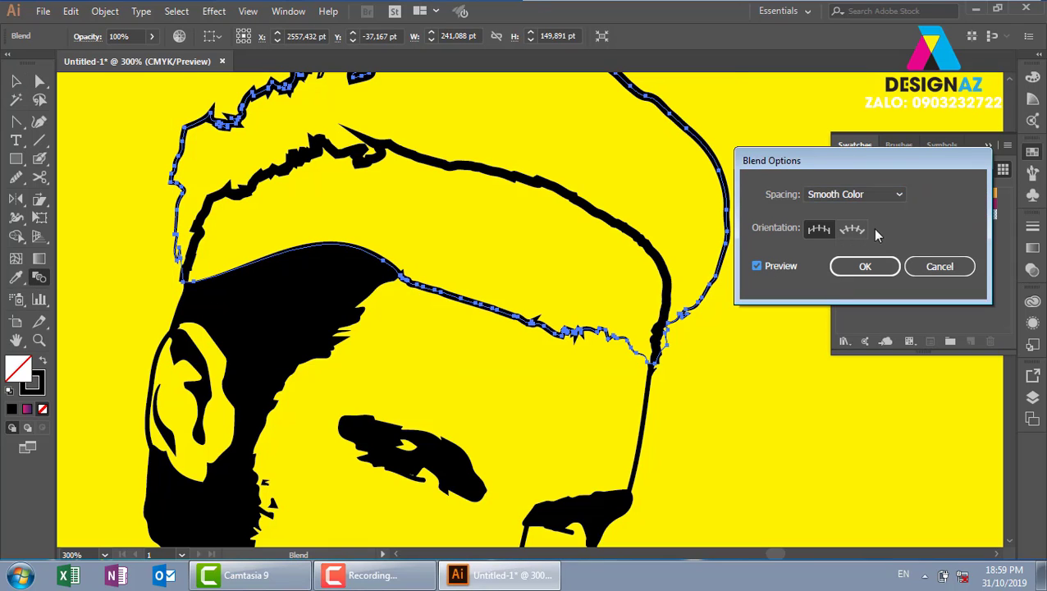
click(883, 195)
click(878, 227)
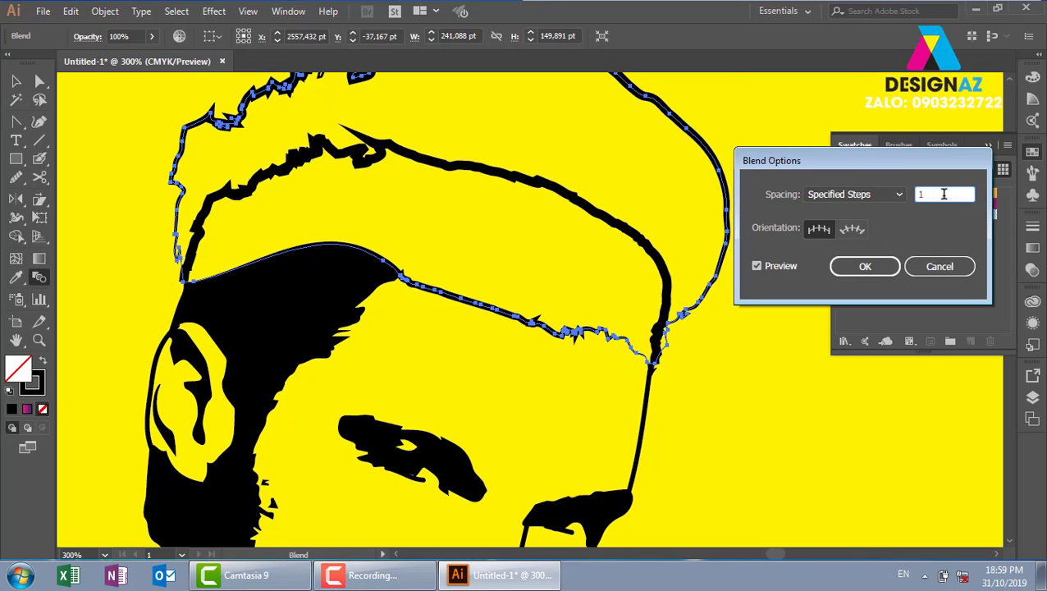
text(9)
key(Tab)
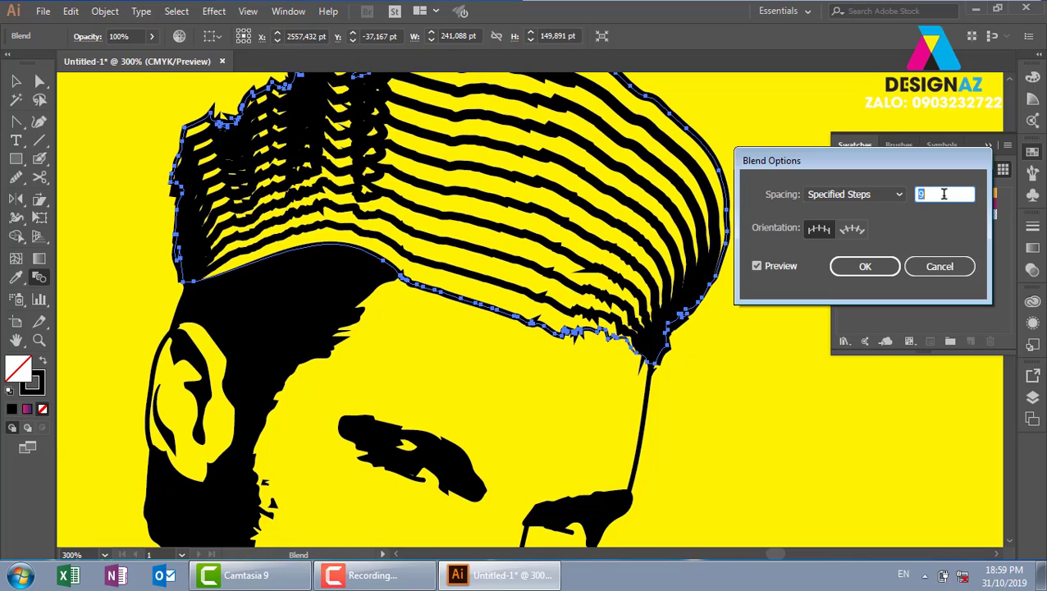
click(887, 267)
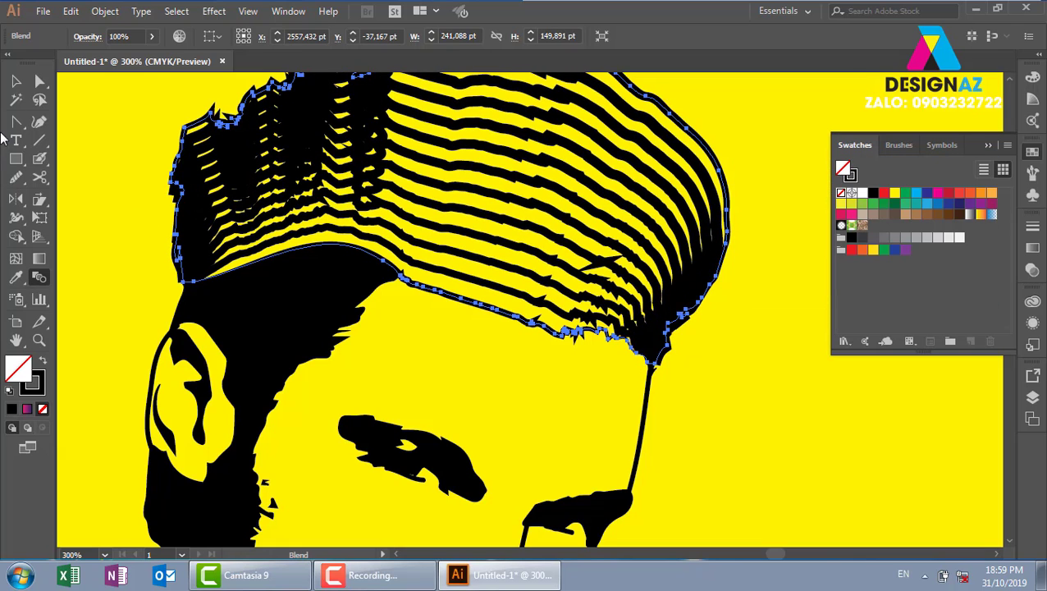
click(14, 82)
click(118, 189)
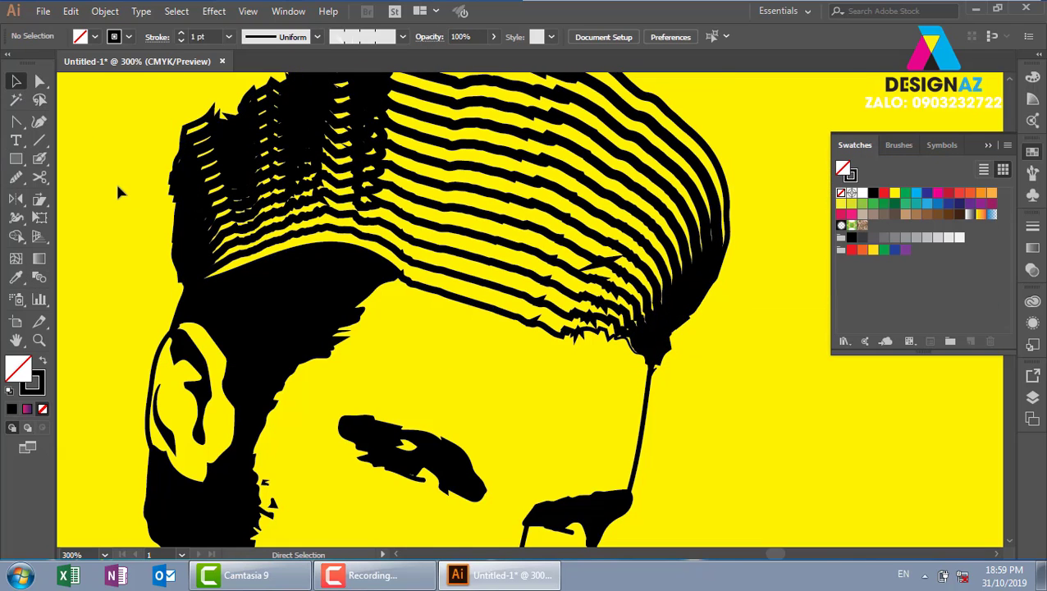
key(ctrl+minus)
key(ctrl+minus)
key(ctrl+minus)
key(ctrl+minus)
Zoom into the striped portrait and scroll right to the empty canvas beside the artboard
key(z)
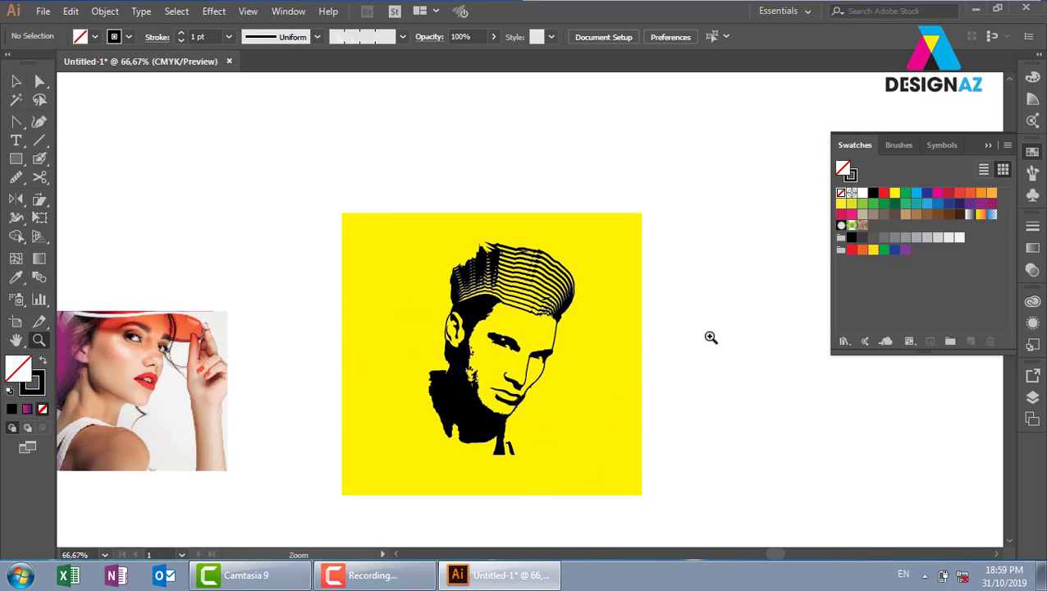
drag(341, 203, 636, 436)
drag(767, 475, 689, 405)
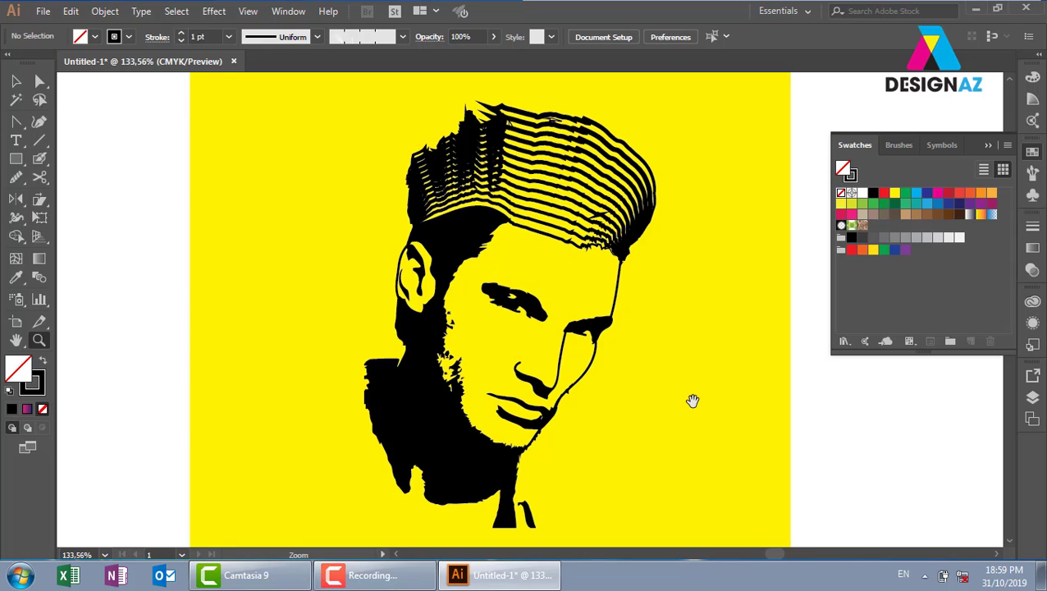
scroll(608, 390, right, 5)
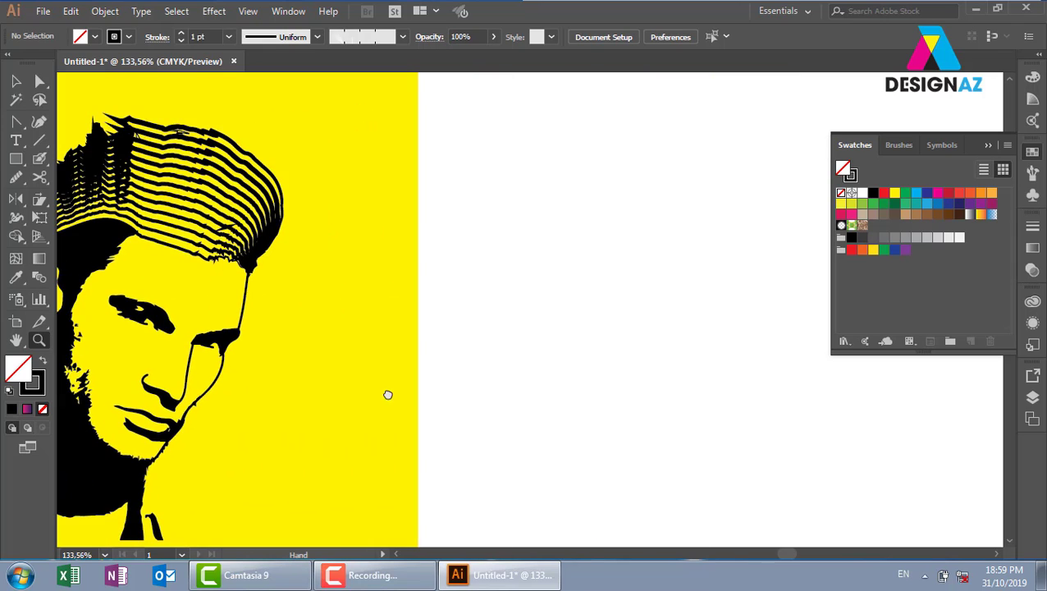
Place a 'Lorem ipsum' placeholder text line on the empty canvas and convert it to outlines
click(15, 139)
click(501, 195)
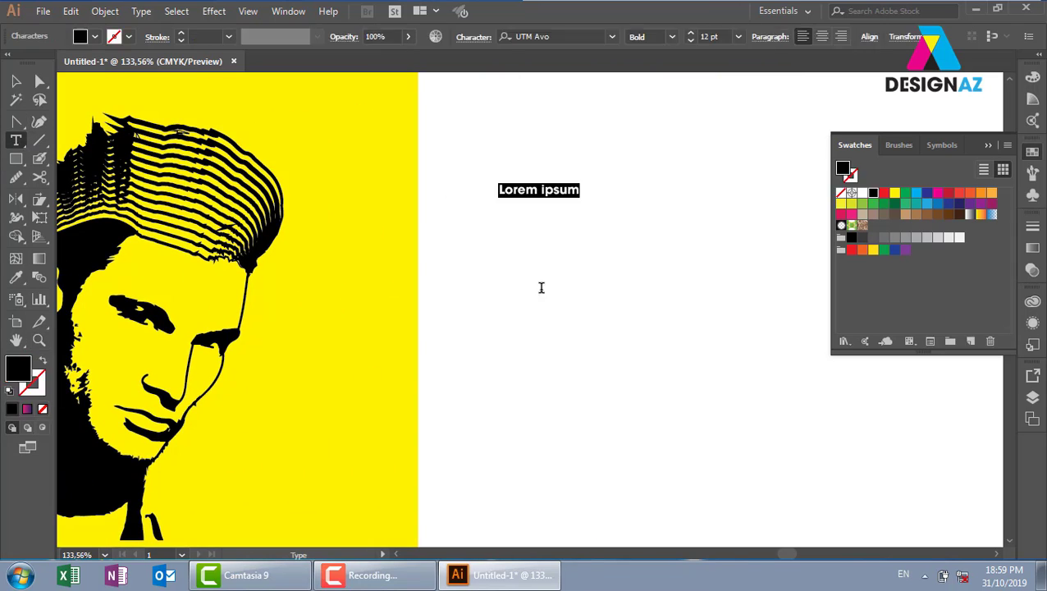
key(Escape)
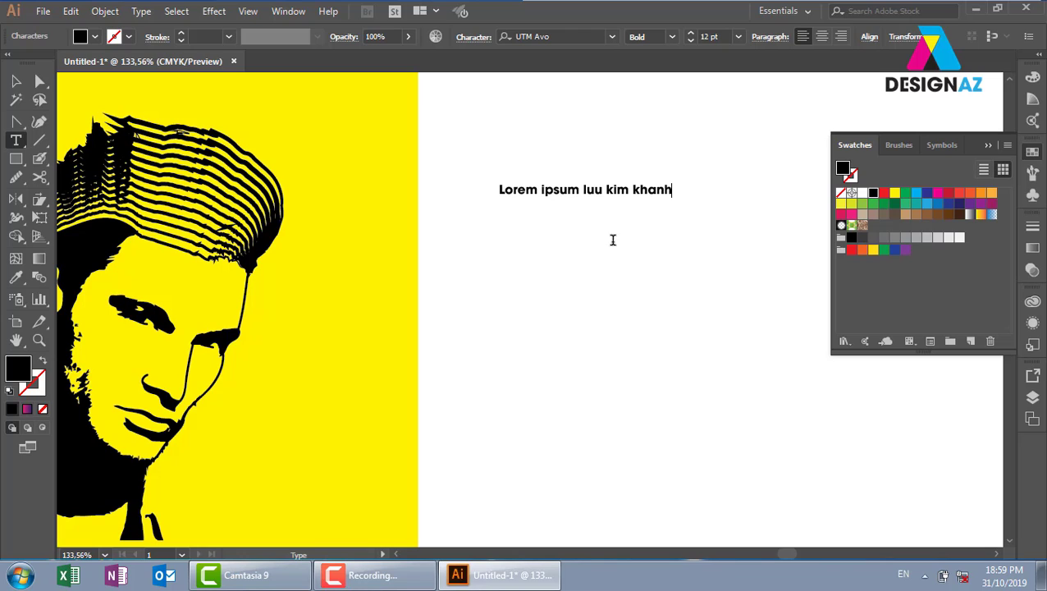
key(v)
click(648, 148)
scroll(648, 164, left, 1)
click(646, 195)
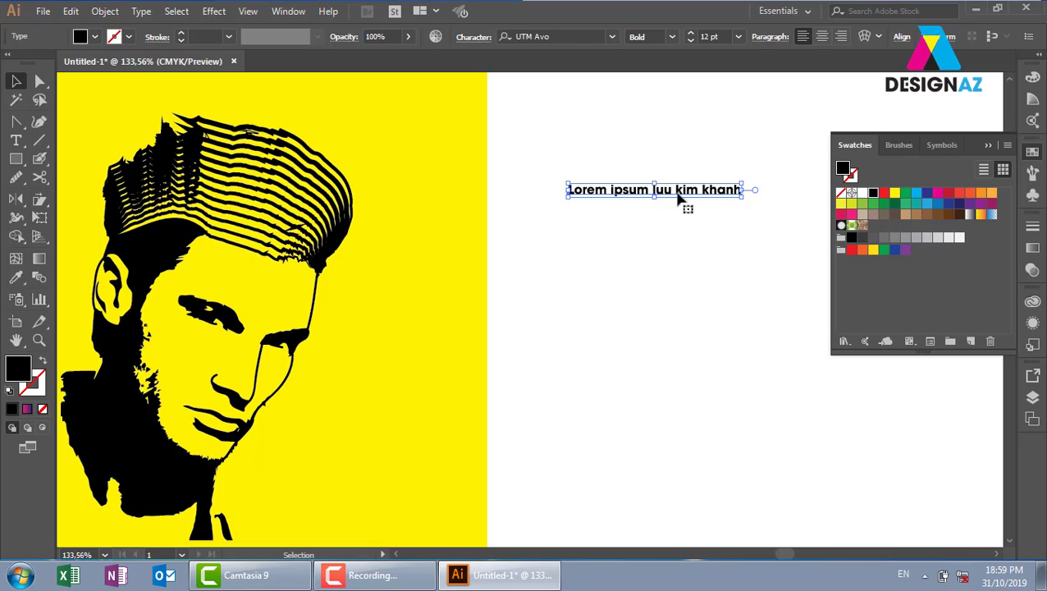
key(ctrl+shift+o)
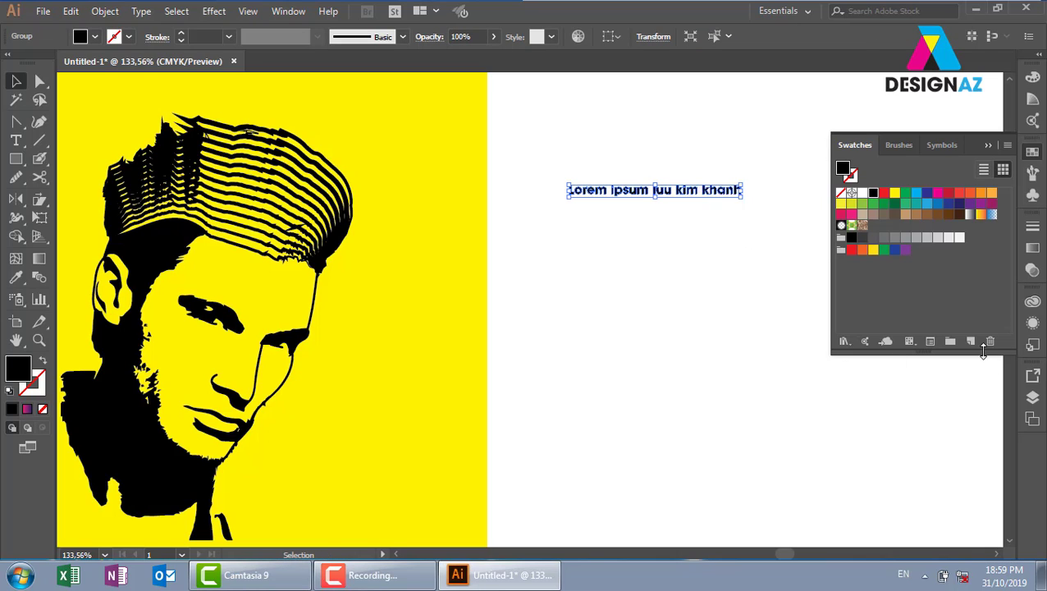
Try the new swatch and new Art Brush options in the Brushes panel, cancelling both
click(970, 340)
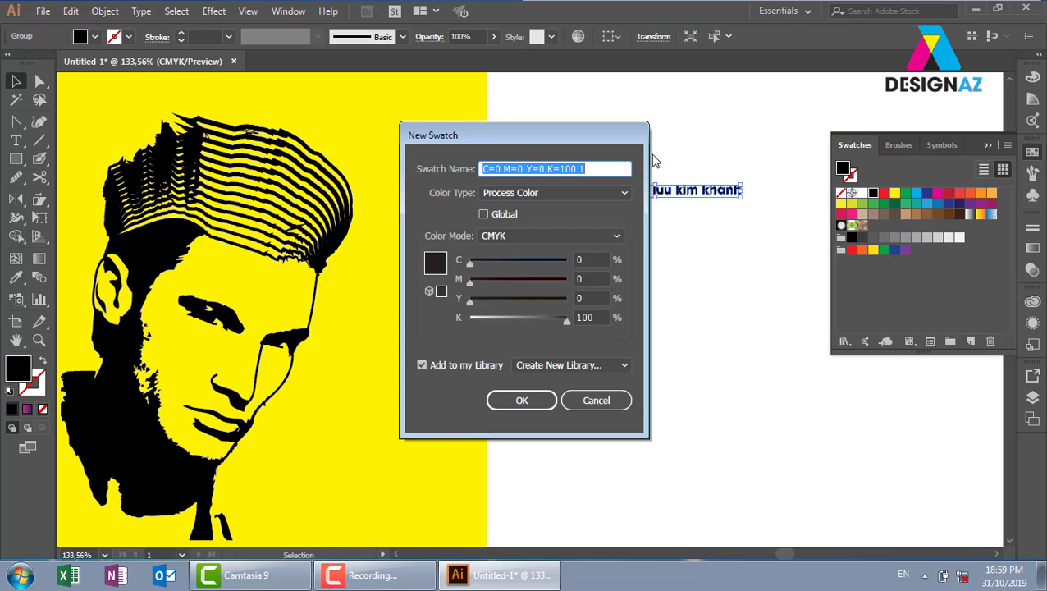
click(597, 400)
click(900, 144)
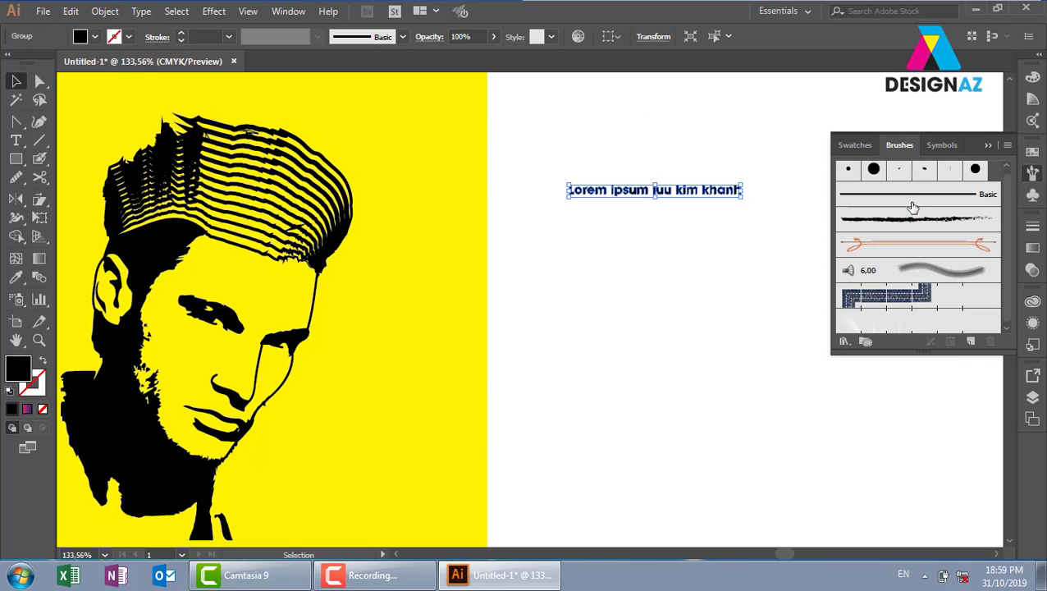
click(970, 341)
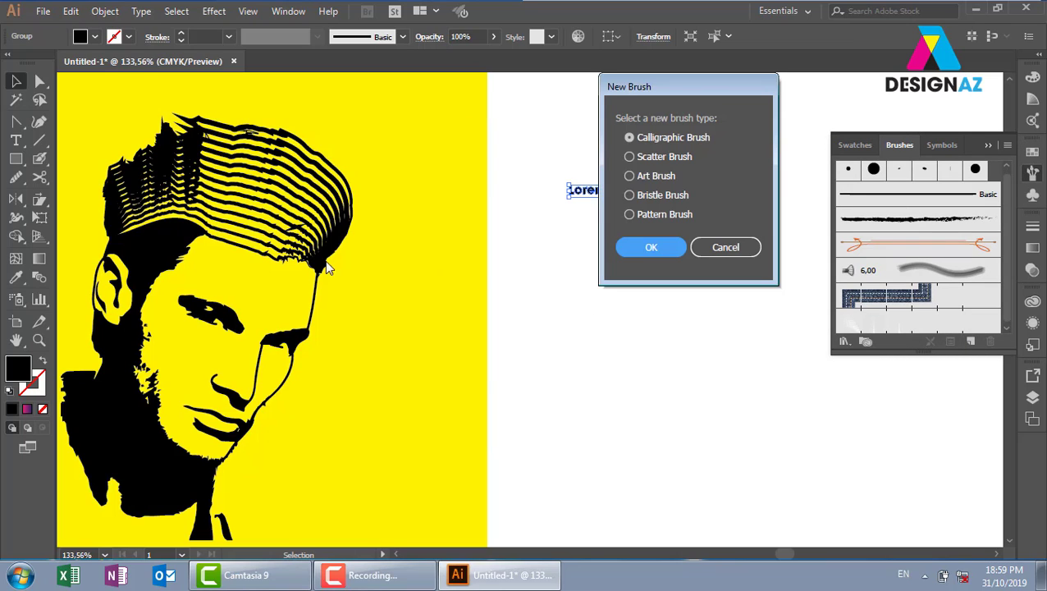
click(666, 175)
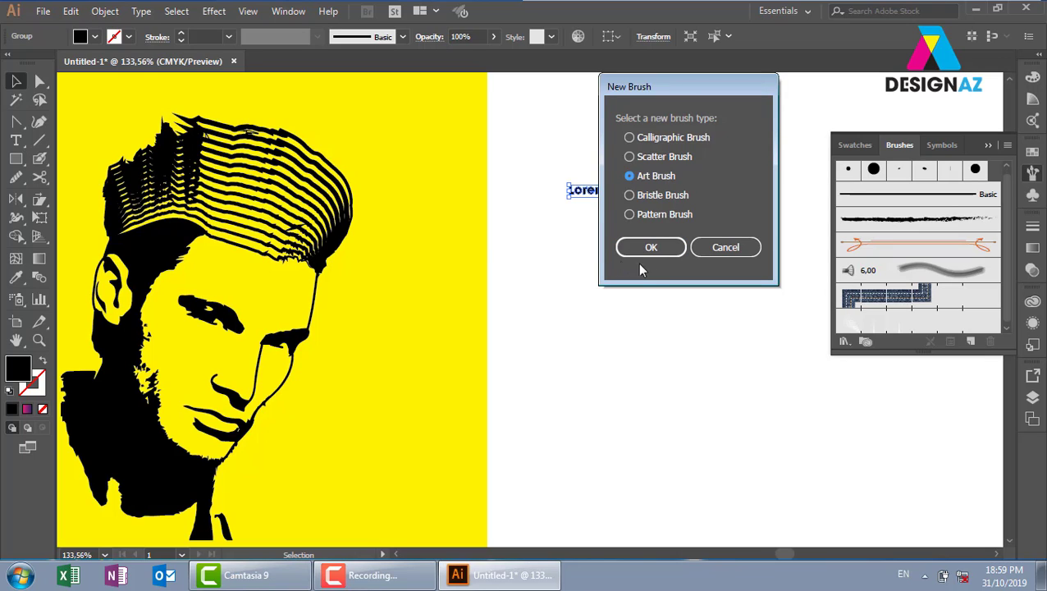
click(730, 250)
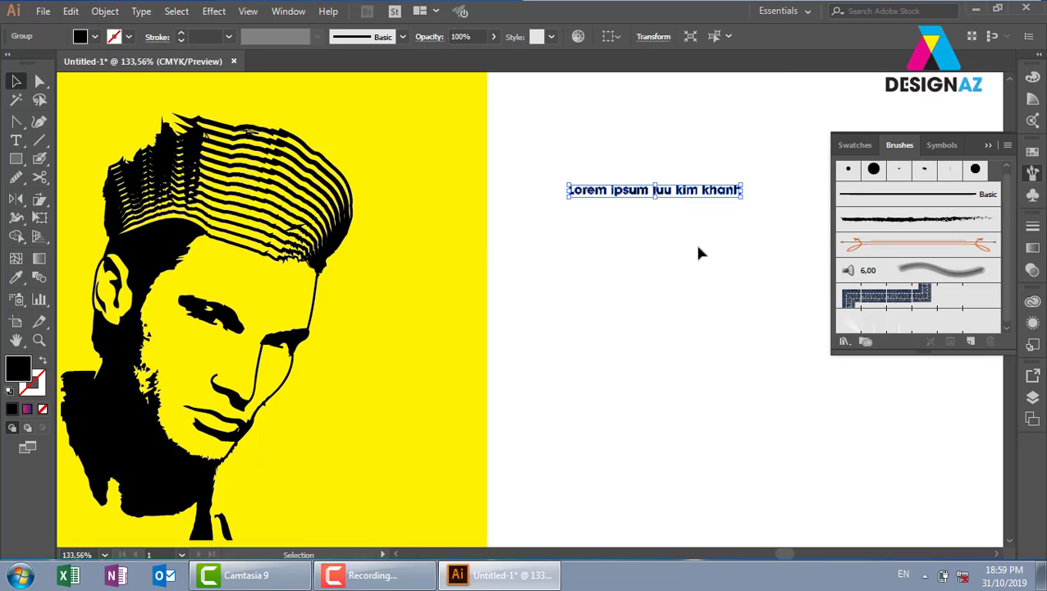
Duplicate the outlined text line beside the original and group the two copies
drag(740, 226, 531, 234)
drag(459, 194, 658, 201)
click(493, 245)
key(ctrl+a)
key(ctrl+g)
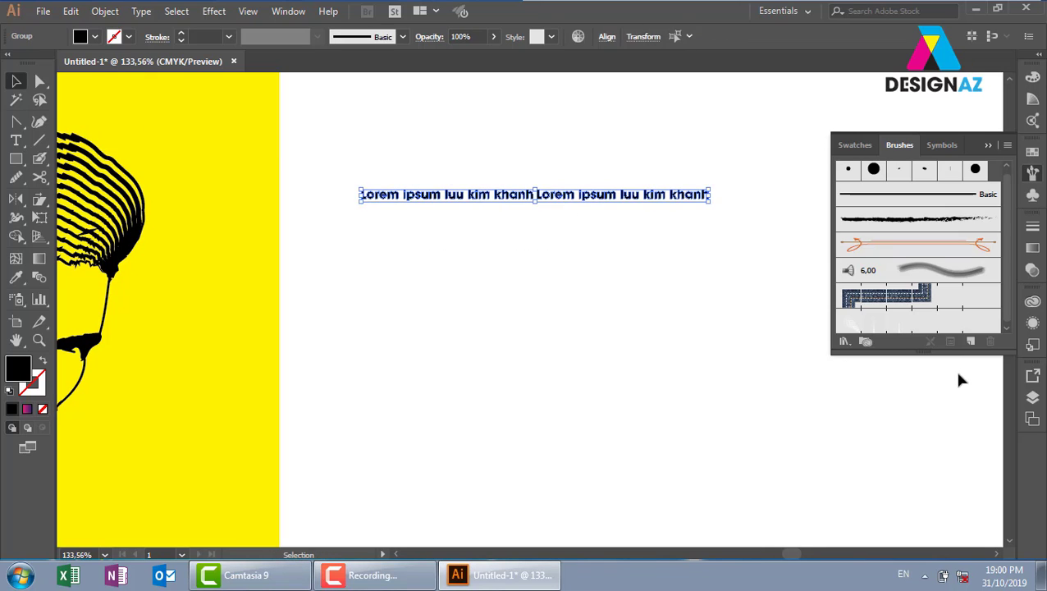
Save the grouped text as new Art Brush 1, then pan back to the face
click(970, 343)
click(653, 176)
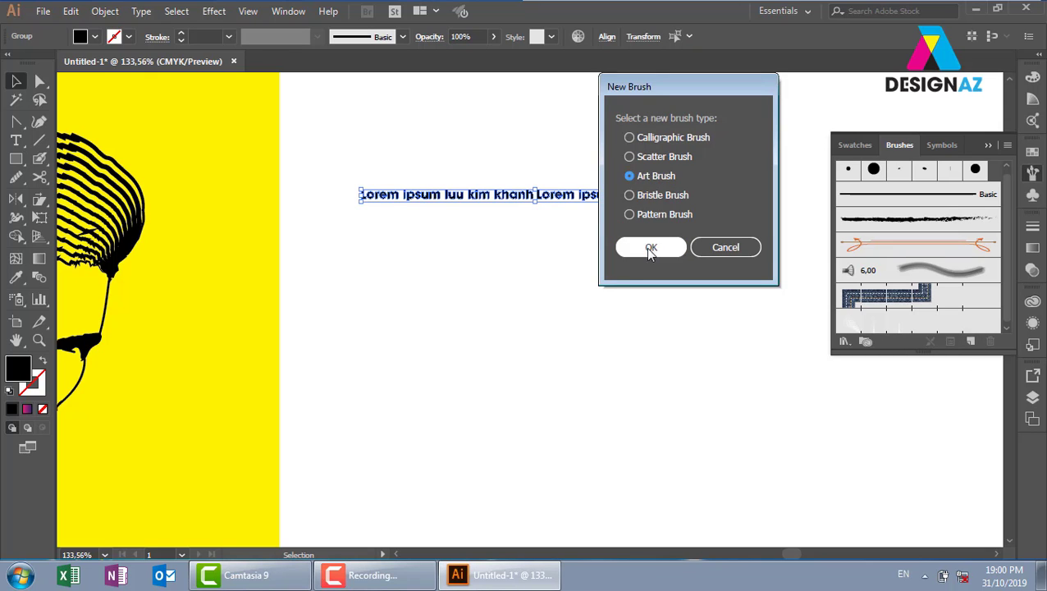
click(646, 247)
click(912, 466)
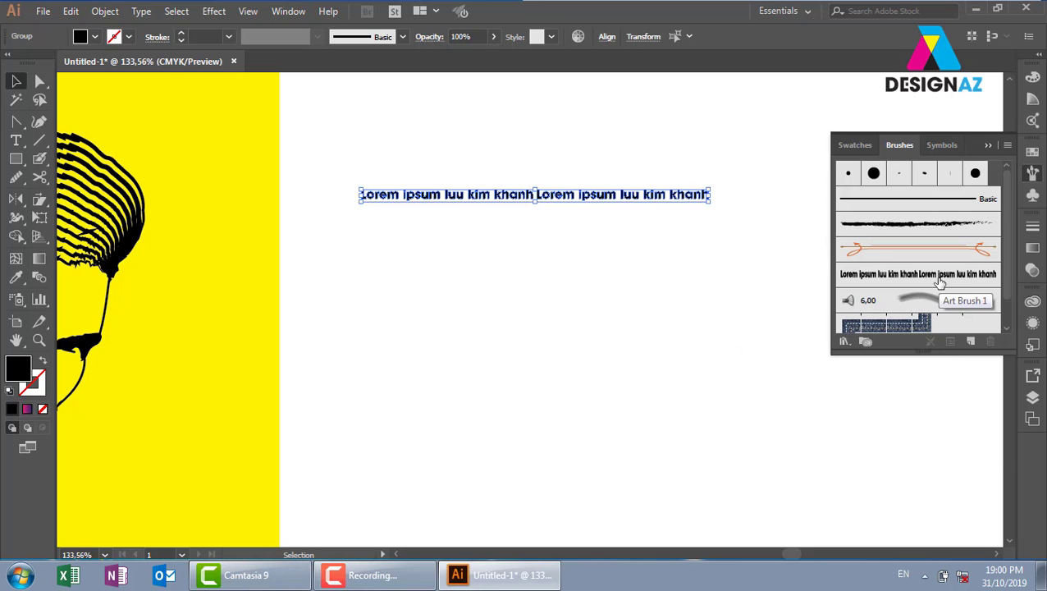
drag(299, 236, 589, 235)
Apply the new Lorem ipsum text art brush to the blended hair lines
click(589, 236)
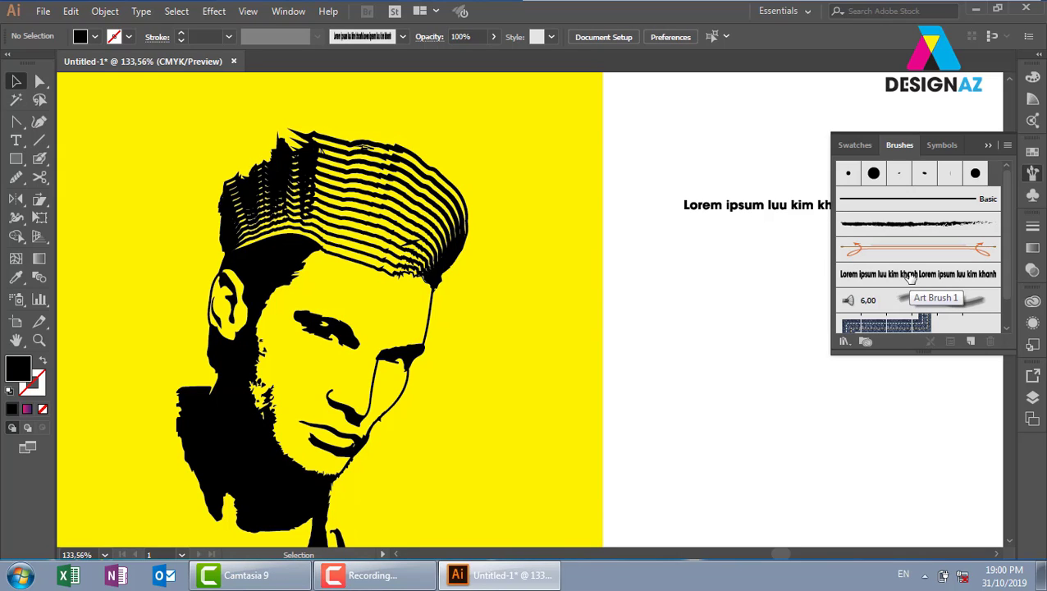
click(910, 277)
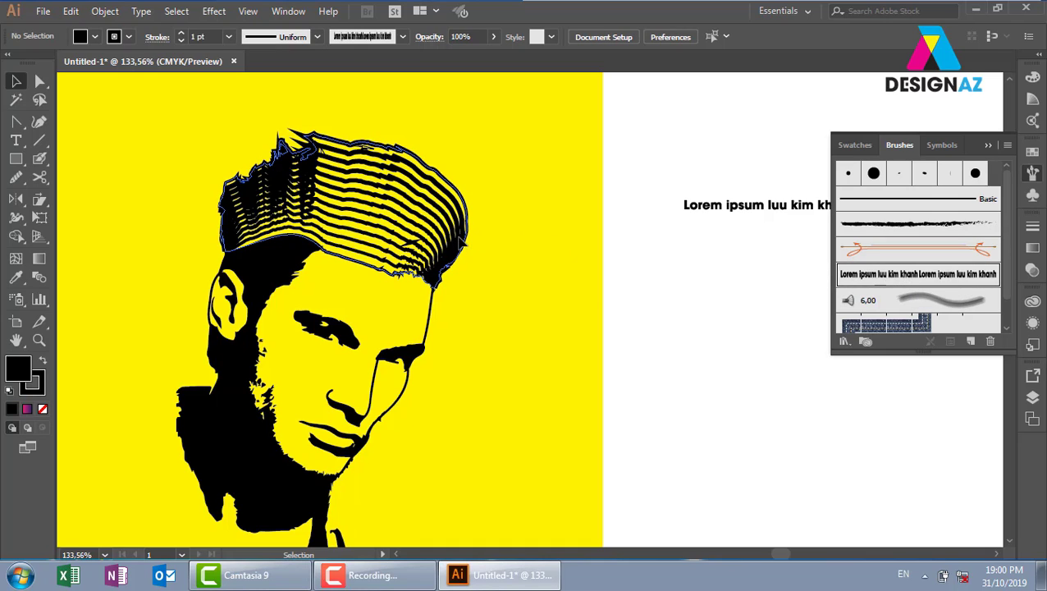
click(457, 241)
click(926, 284)
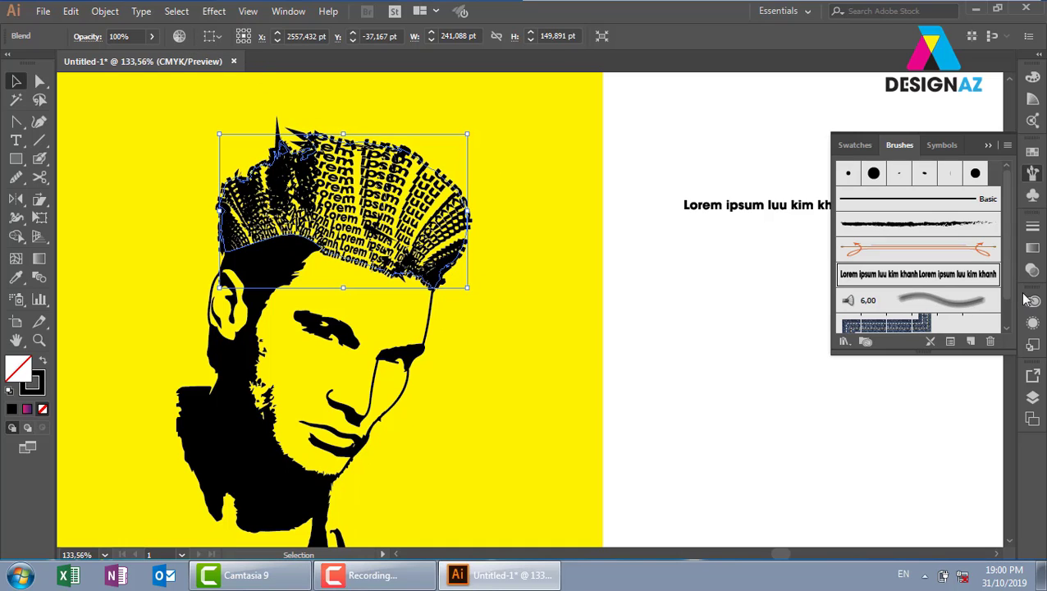
Set the hair stroke weight to 0,5 pt and zoom in and out to check it
click(1033, 226)
click(931, 243)
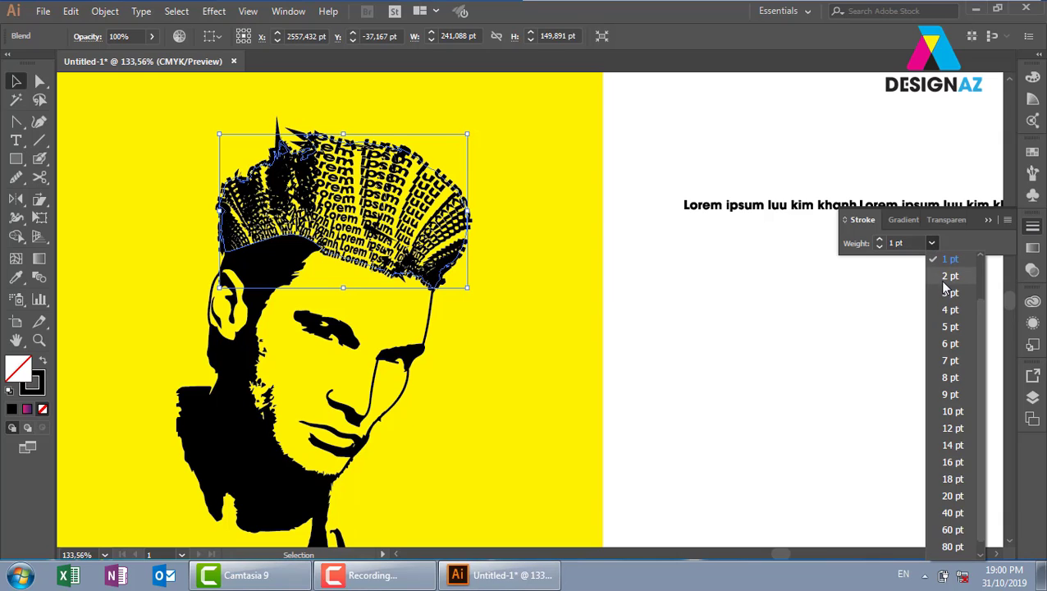
drag(979, 319, 978, 267)
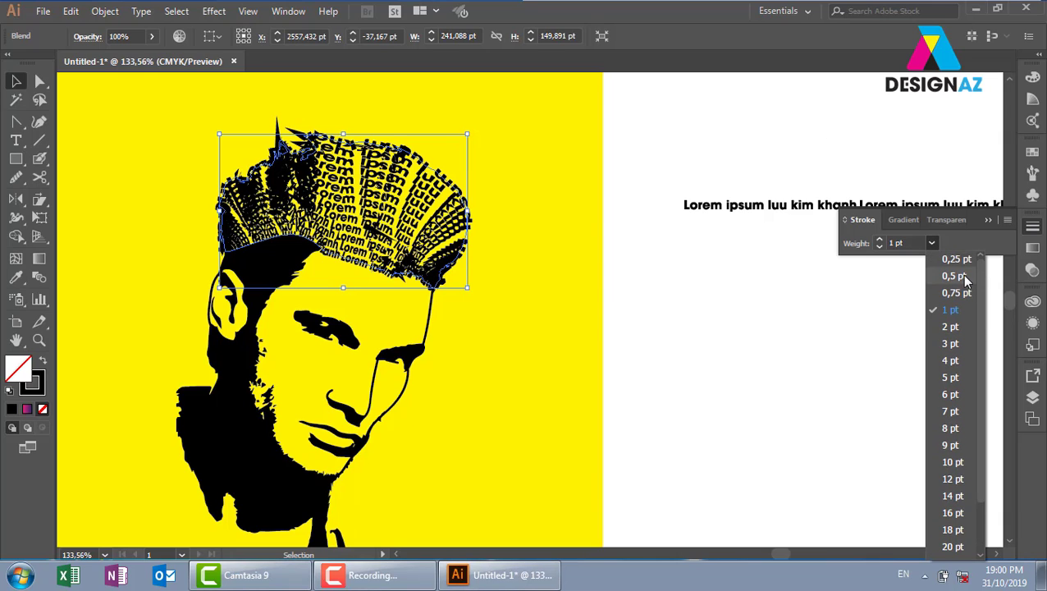
click(954, 276)
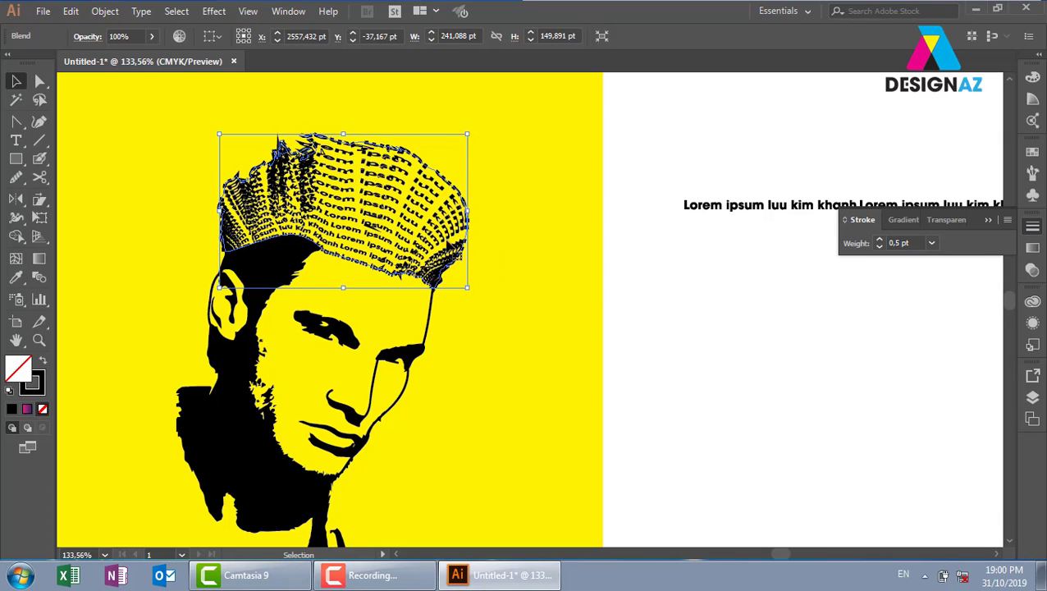
click(648, 332)
key(z)
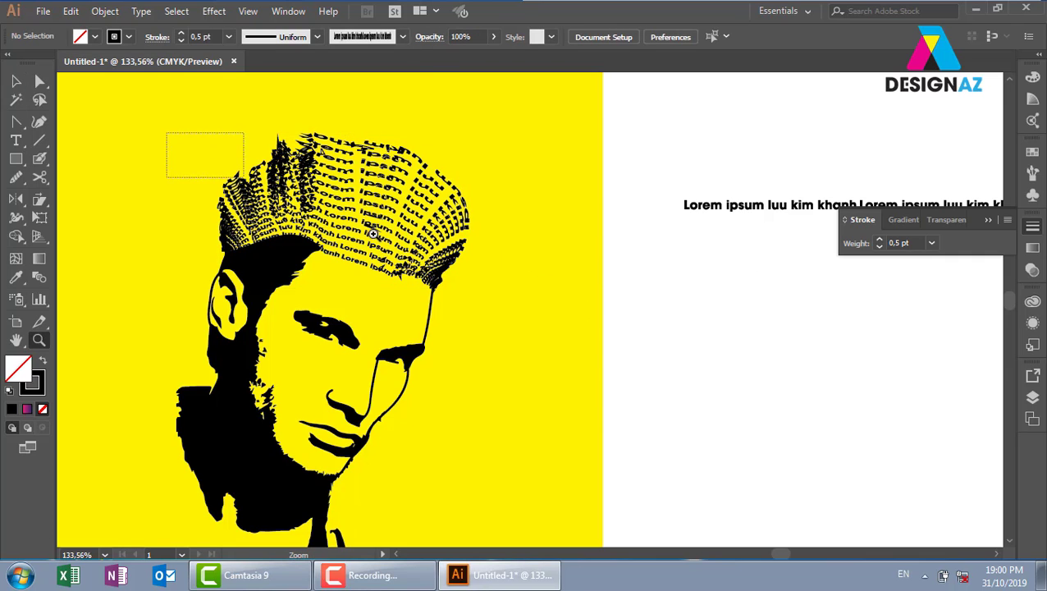
drag(372, 234, 590, 369)
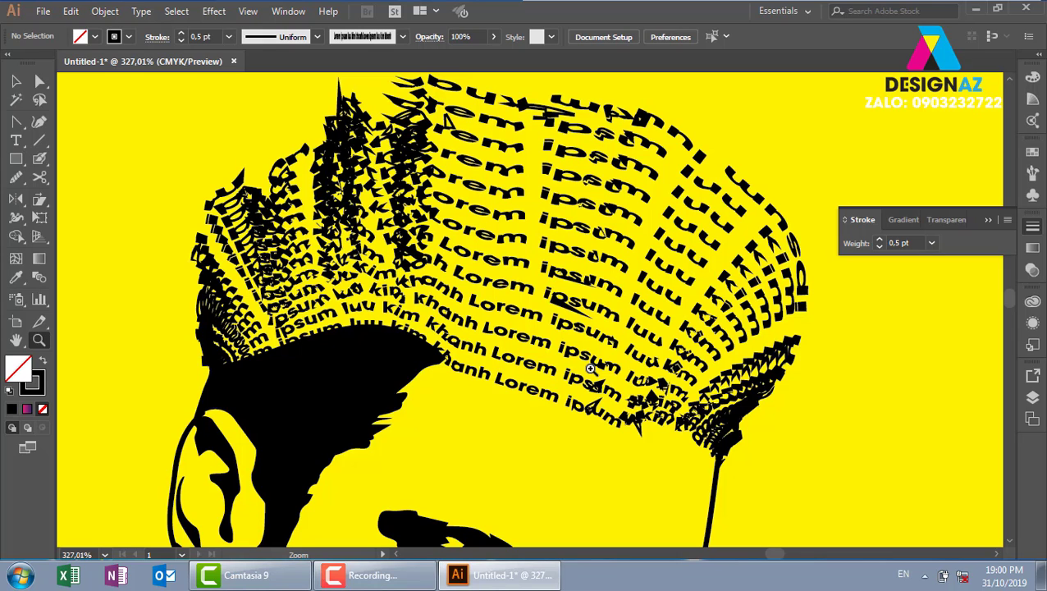
key(ctrl+minus)
key(ctrl+minus)
key(ctrl+minus)
key(ctrl+minus)
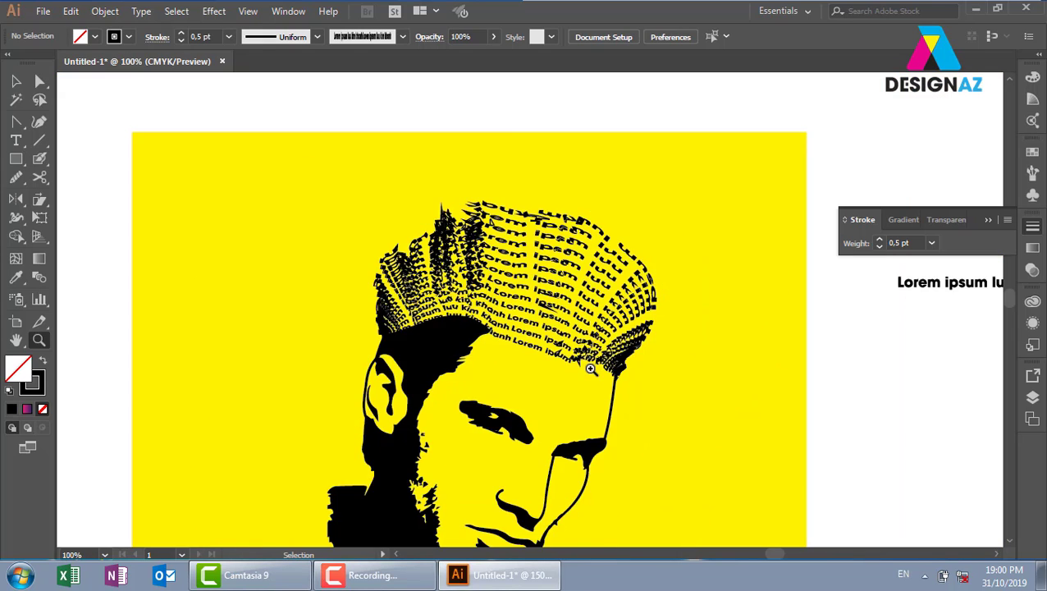
key(ctrl+minus)
Draw an open pen path following the jaw and chin out to the lower right
mouse_move(327, 324)
mouse_down()
mouse_move(650, 498)
mouse_move(612, 423)
mouse_up()
key(p)
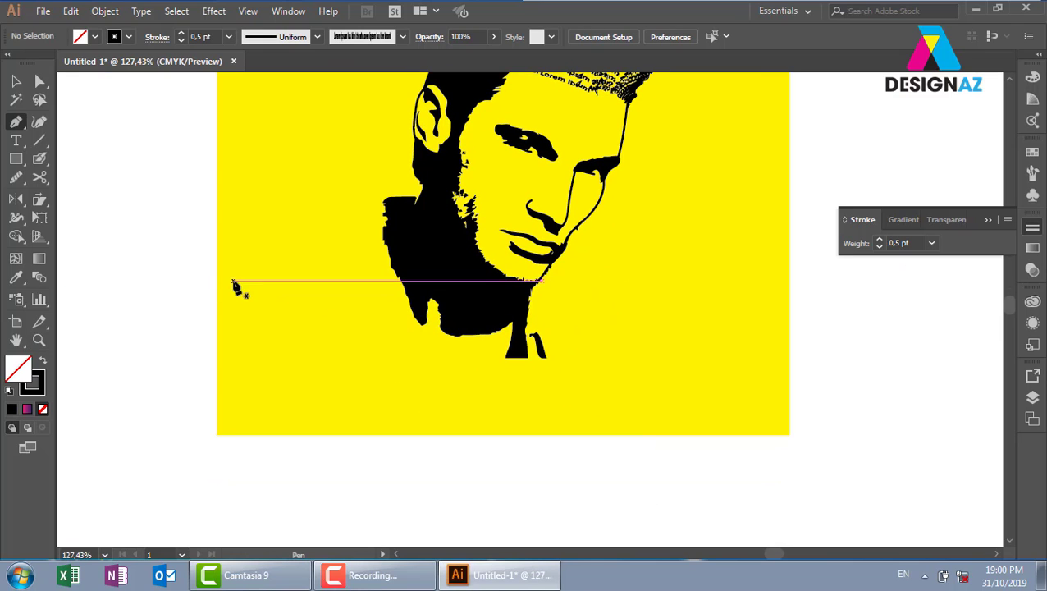
click(233, 280)
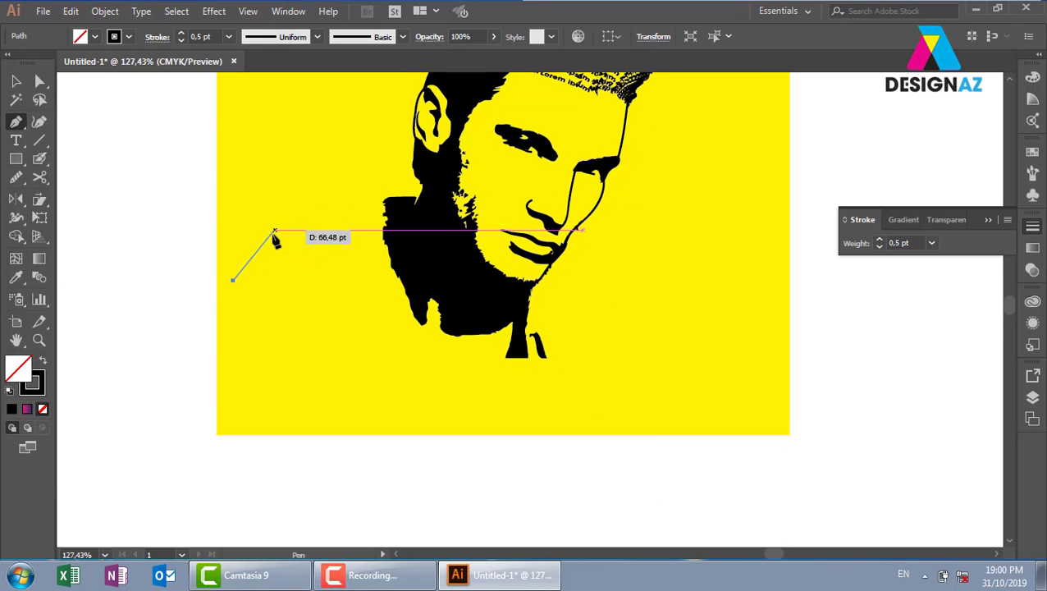
key(Escape)
click(236, 215)
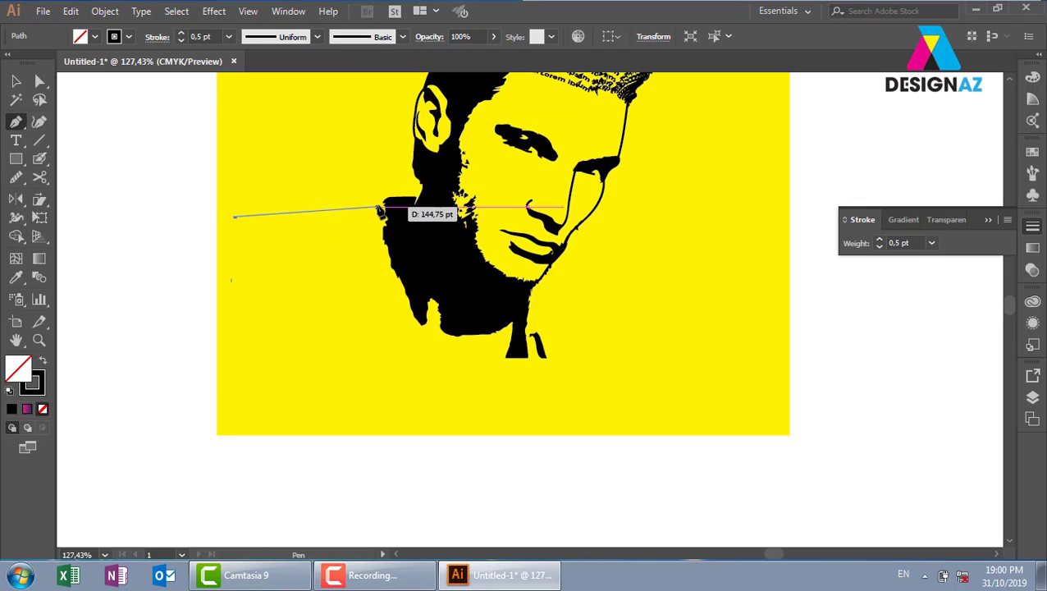
click(378, 199)
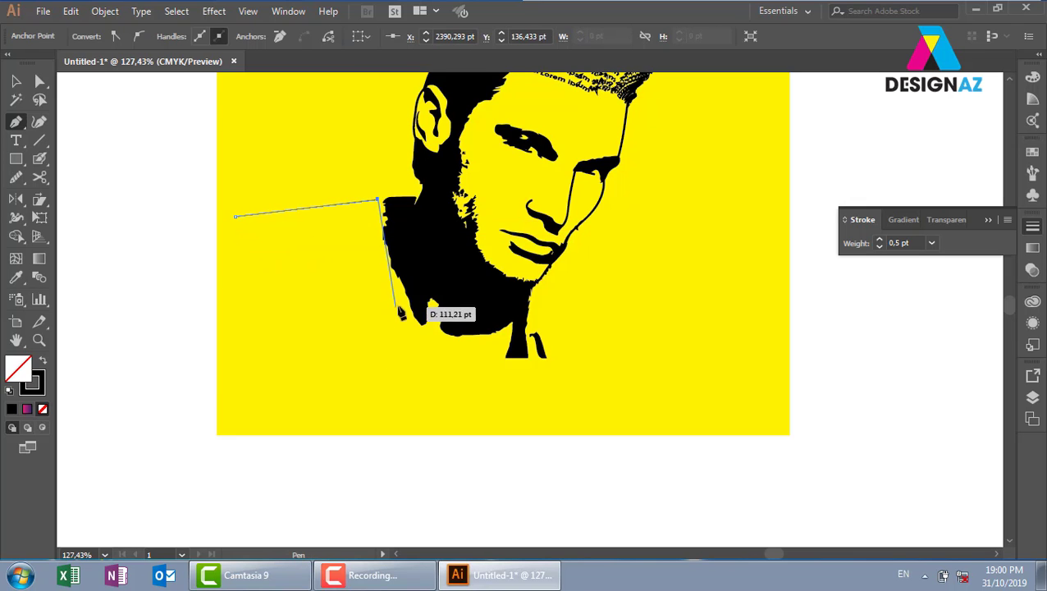
click(467, 248)
click(514, 295)
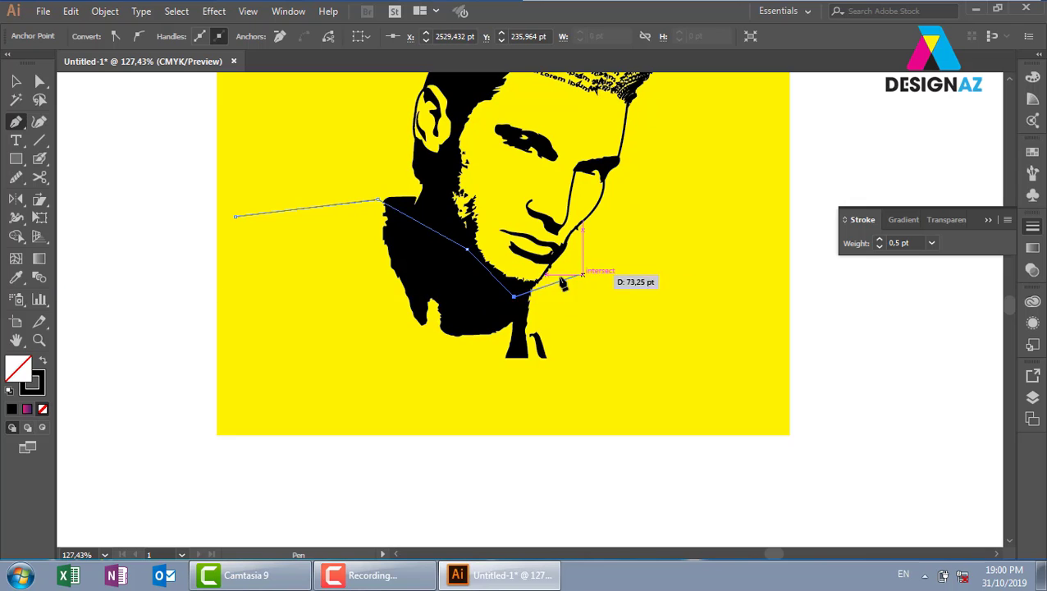
click(545, 275)
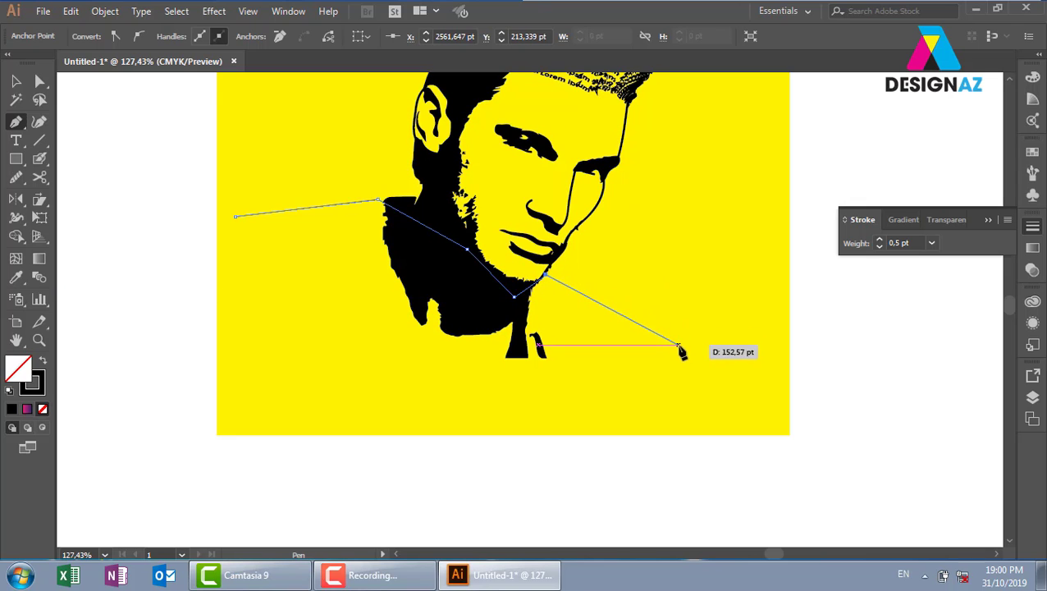
click(678, 347)
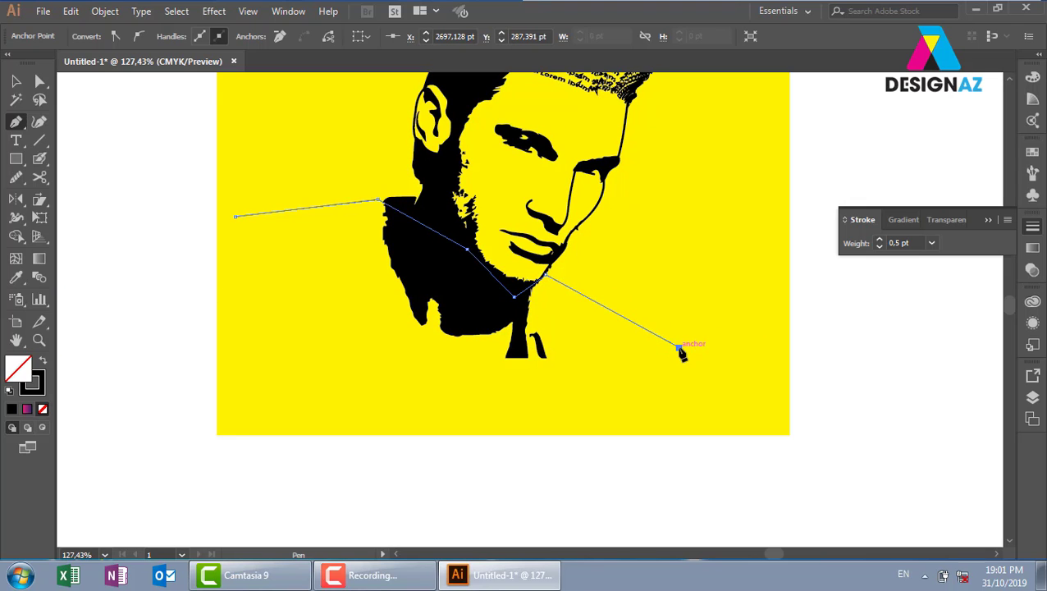
key(Escape)
Draw a zigzag open path across the lower image from bottom right to left edge
click(710, 419)
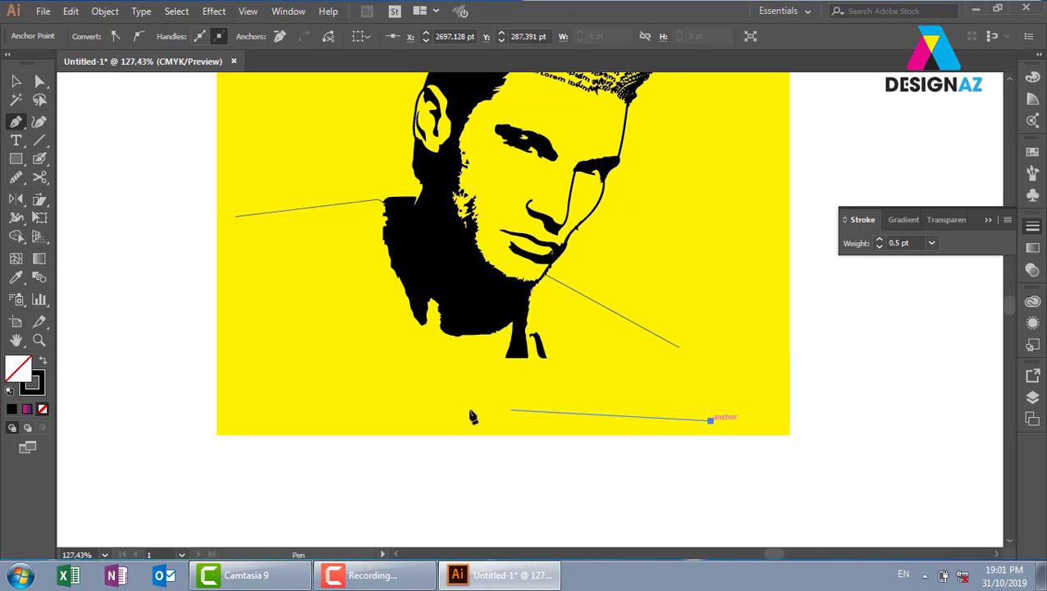
click(494, 387)
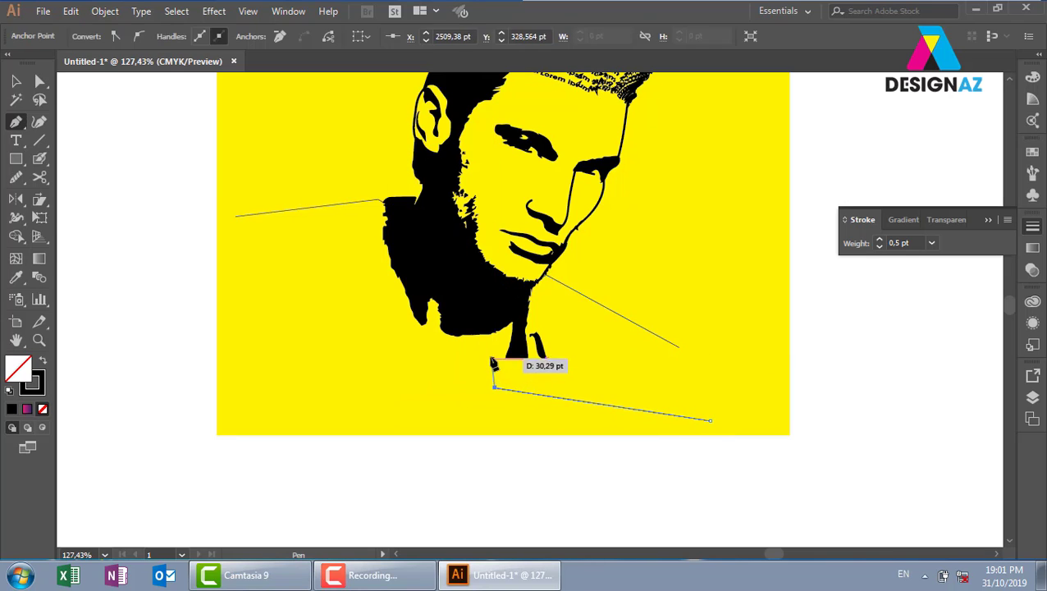
click(491, 359)
click(406, 382)
click(357, 285)
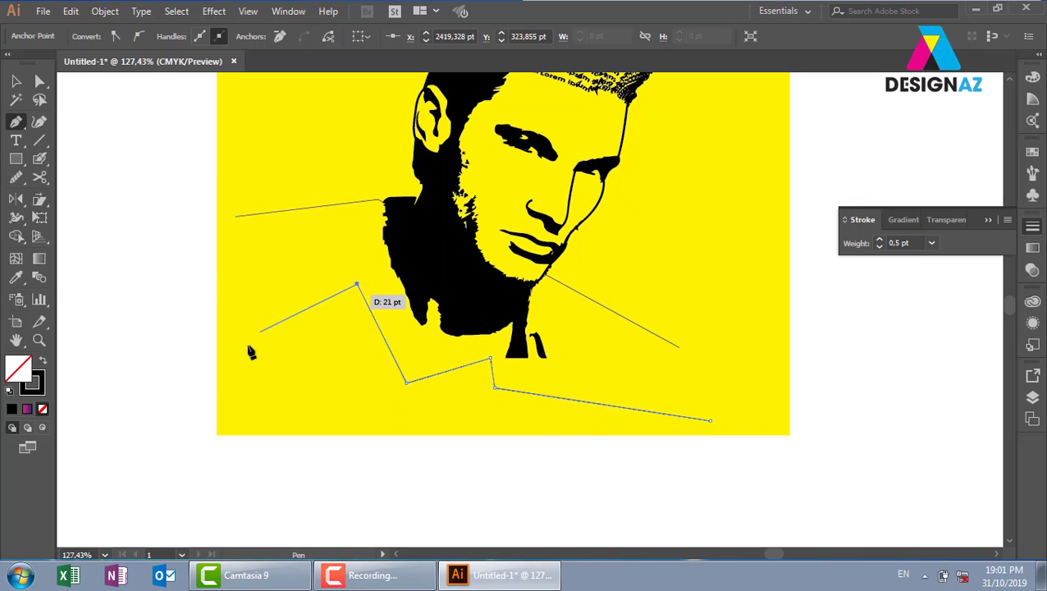
click(235, 370)
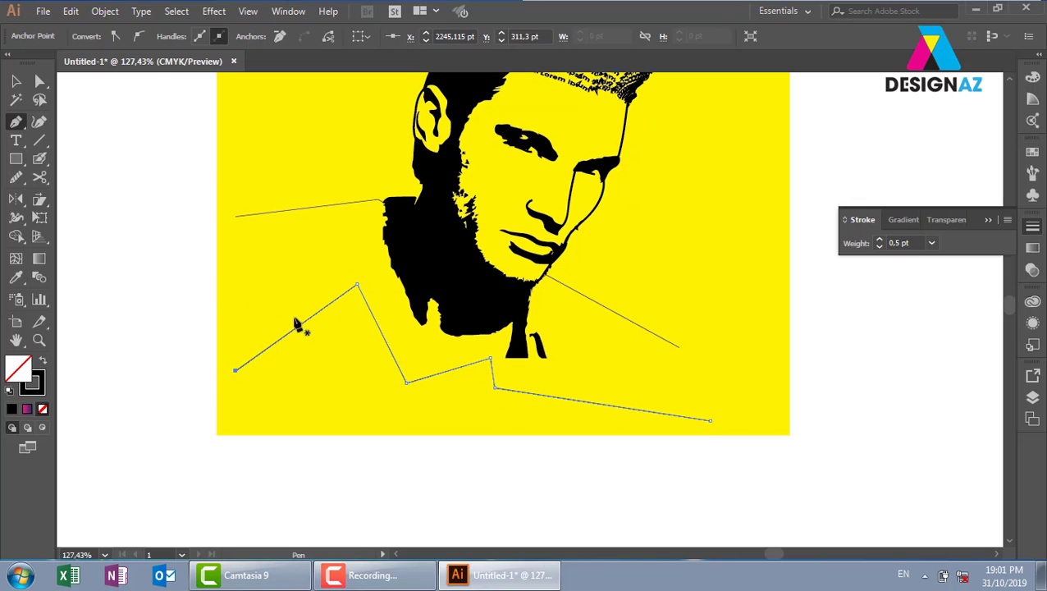
click(16, 81)
click(76, 134)
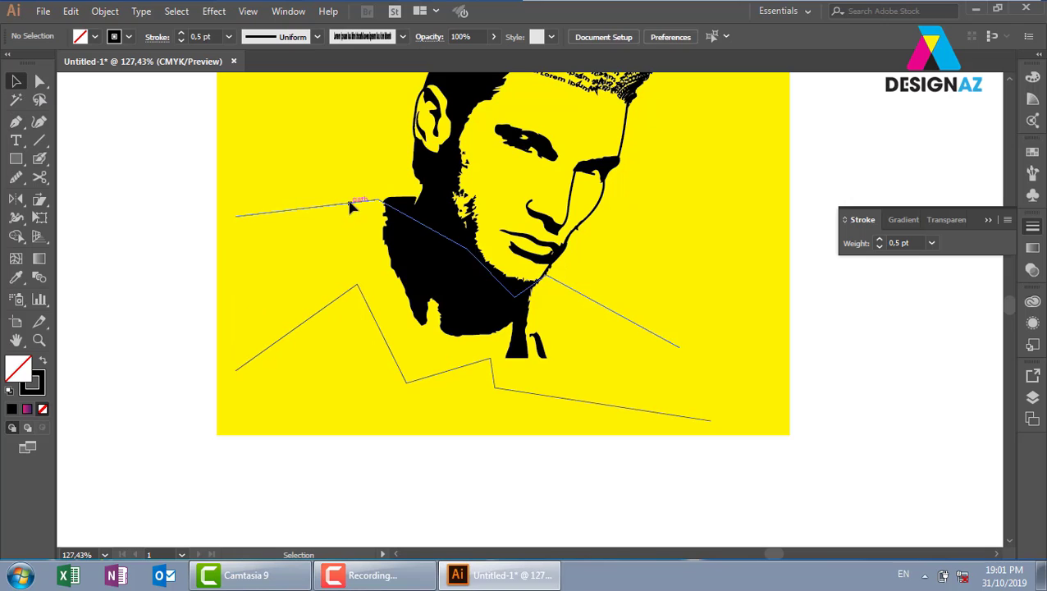
Set the jawline path to 6 pt and the zigzag to 2 pt, then select both
click(350, 203)
click(229, 36)
click(256, 190)
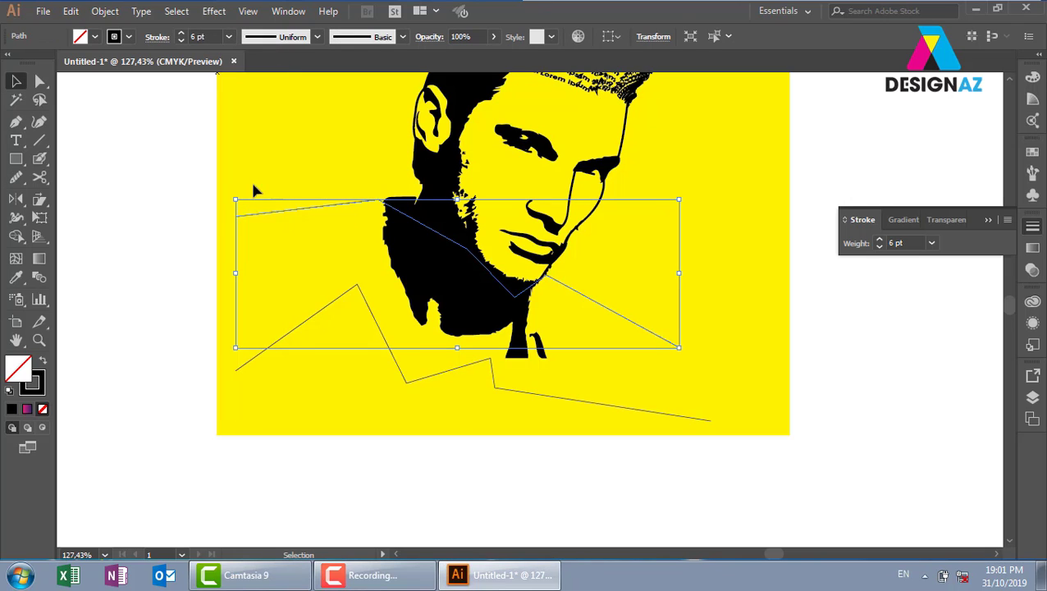
click(319, 315)
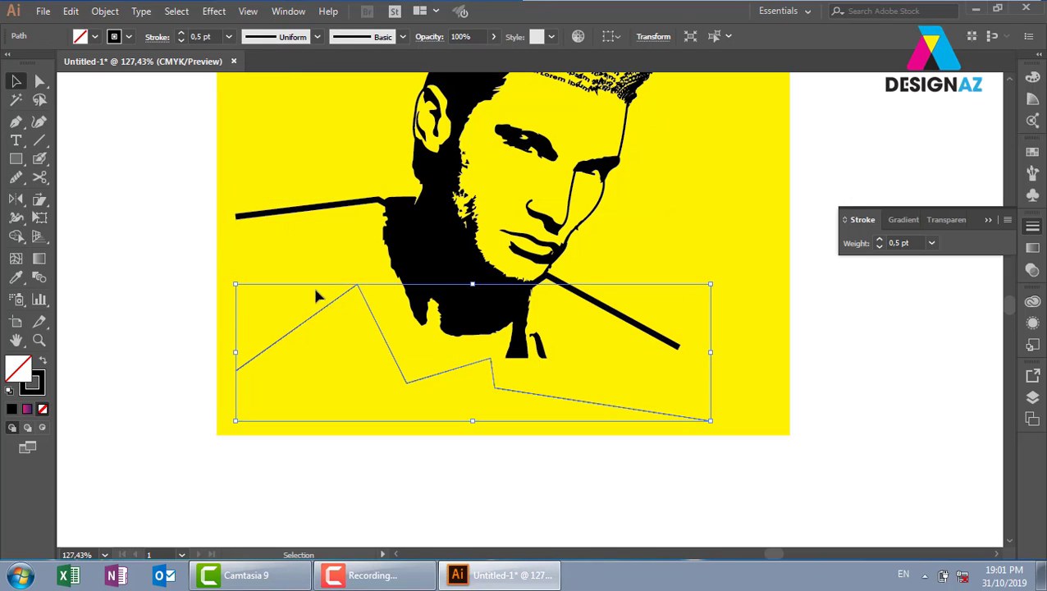
click(229, 36)
click(250, 121)
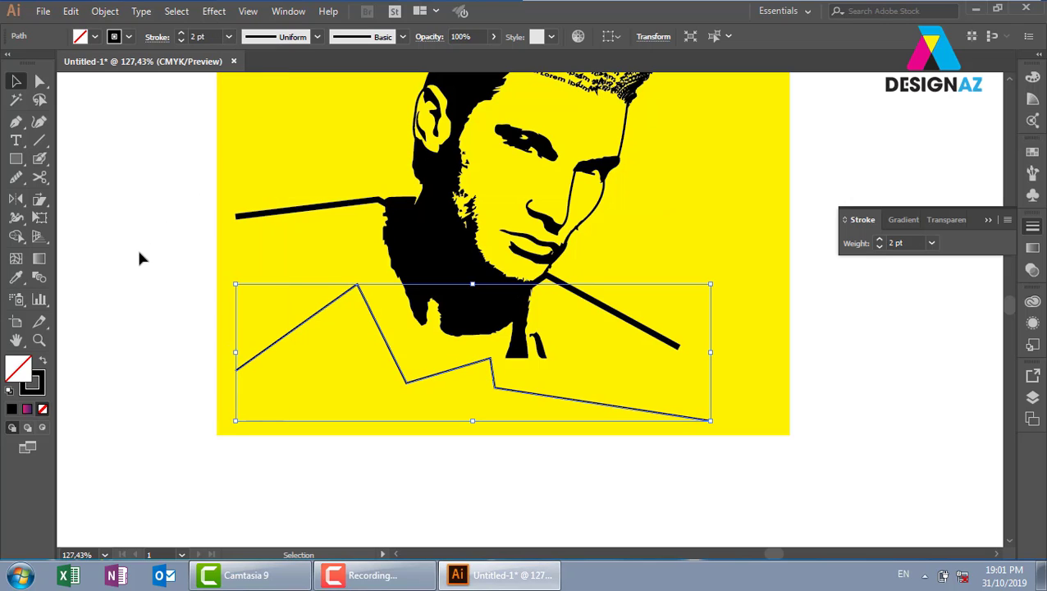
click(136, 247)
click(333, 293)
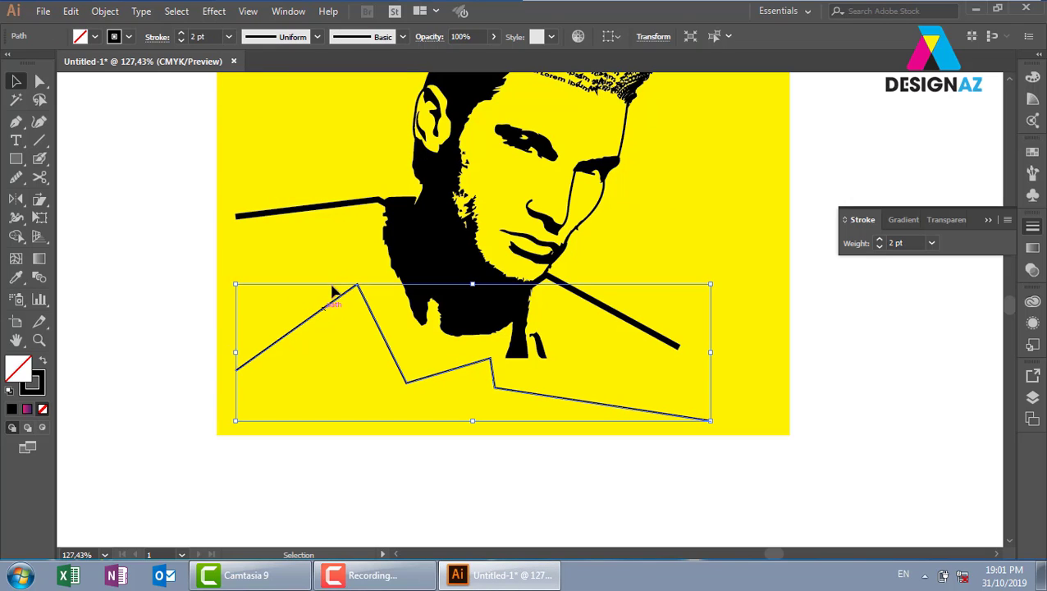
shift+click(344, 209)
Blend the jawline and zigzag paths with 6 specified steps, then deselect
key(ctrl+alt+b)
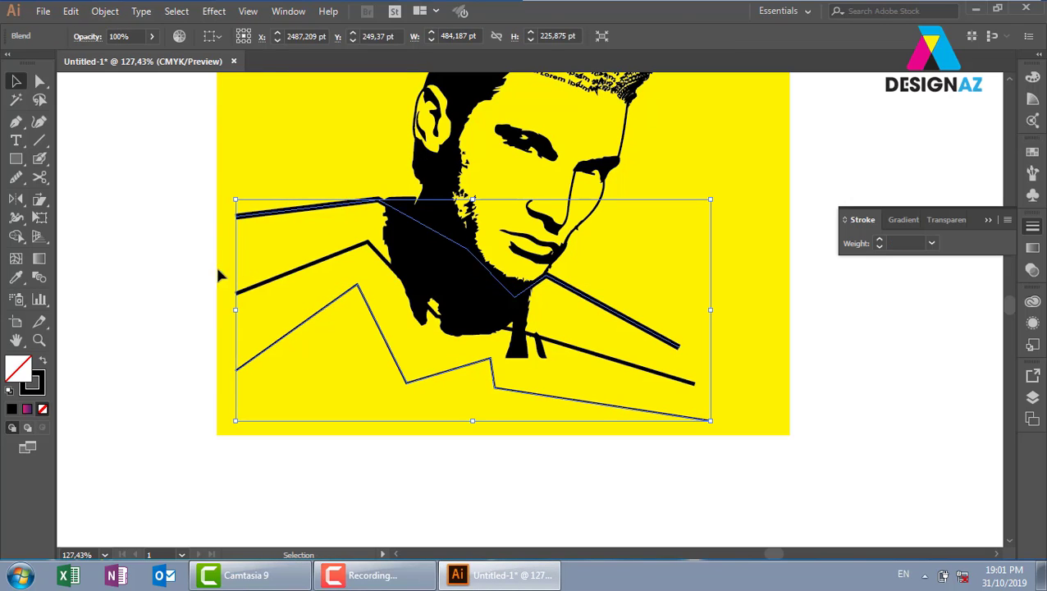
click(41, 279)
double_click(45, 281)
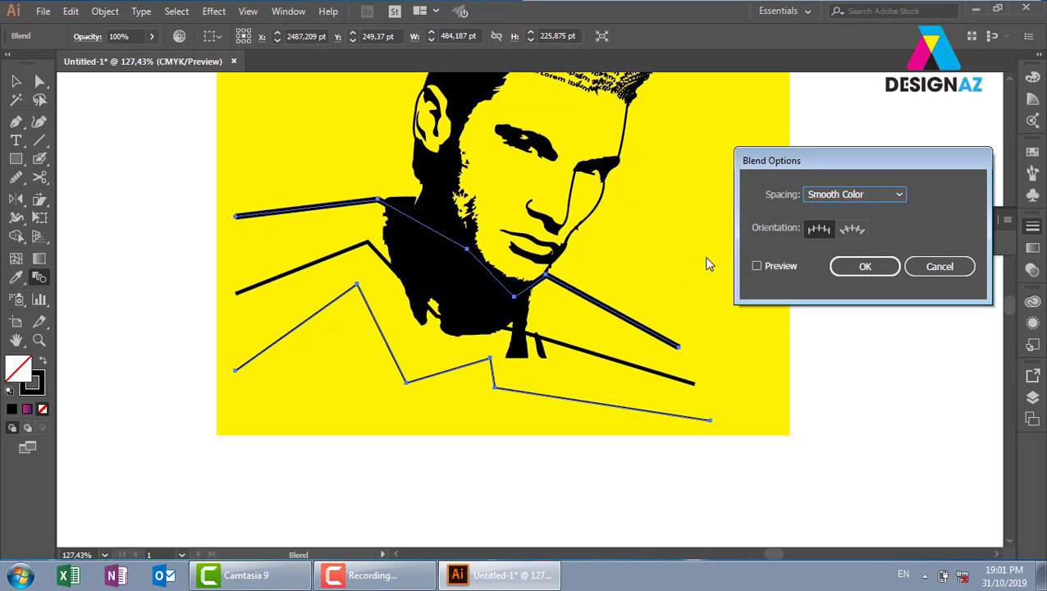
click(884, 195)
click(881, 230)
click(953, 197)
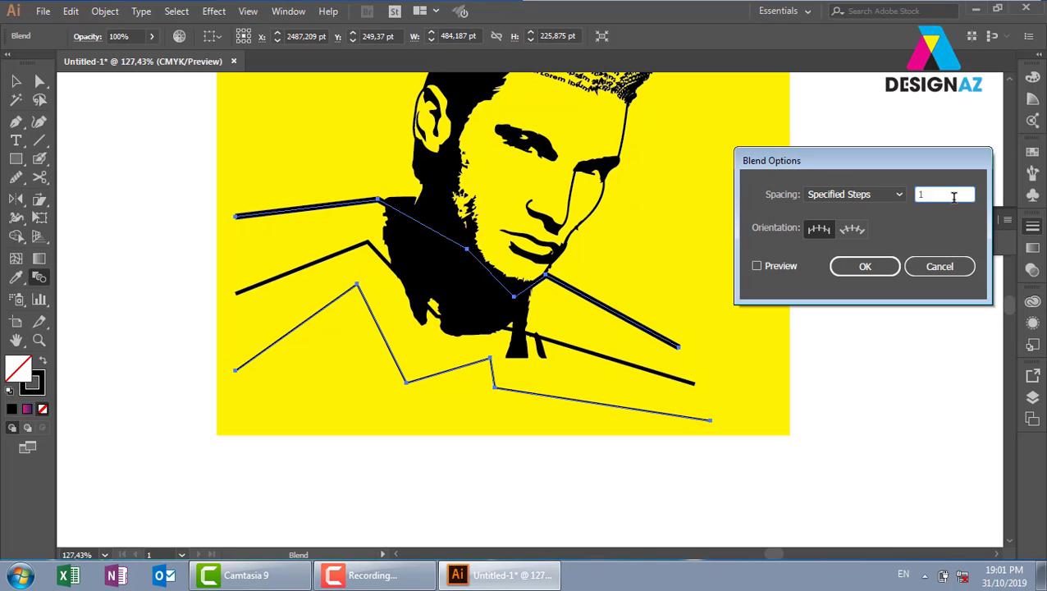
click(762, 266)
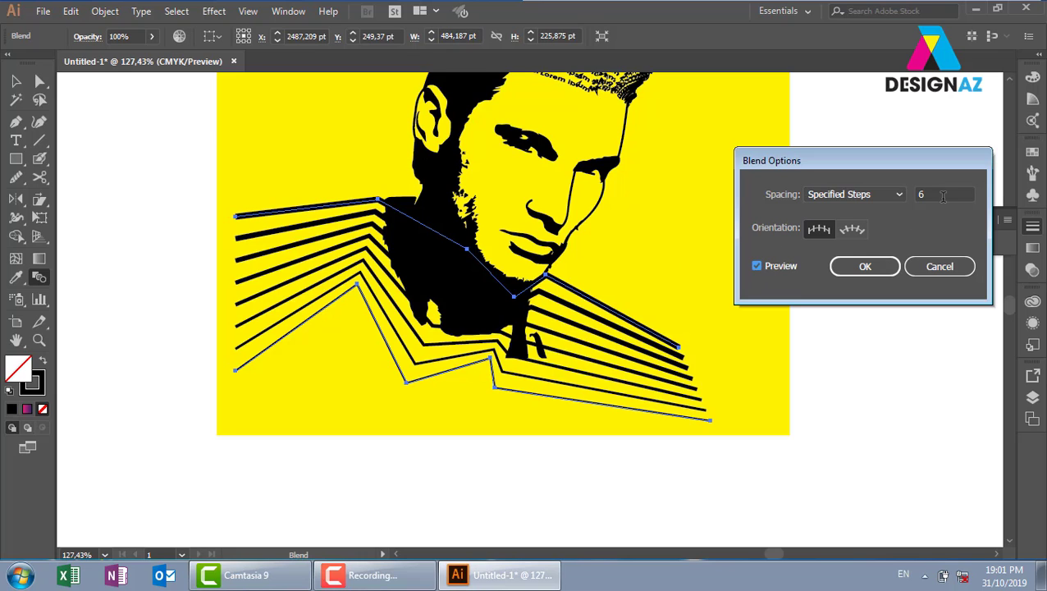
click(864, 265)
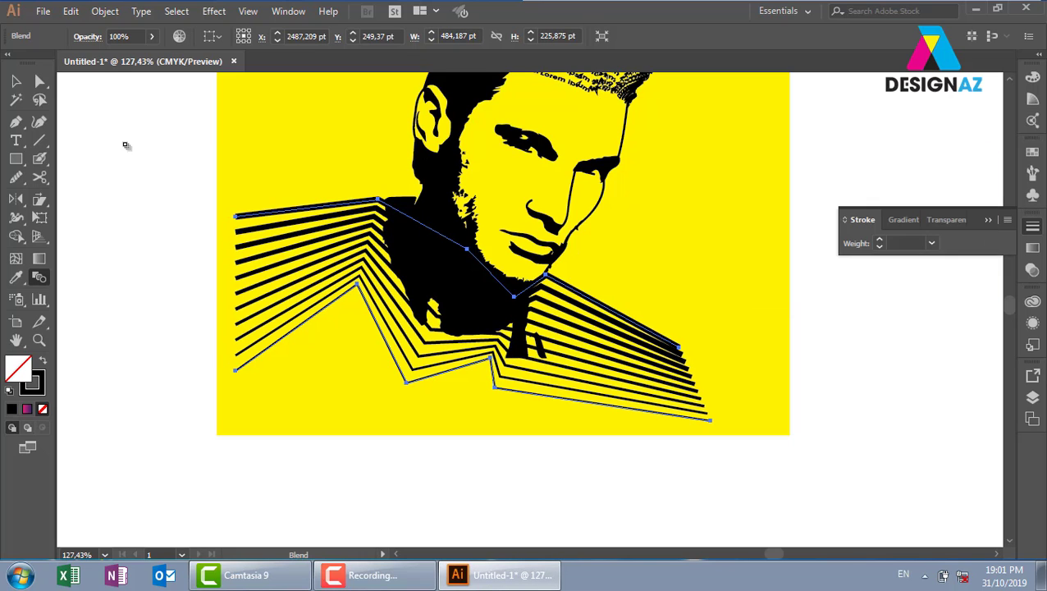
click(16, 82)
click(249, 327)
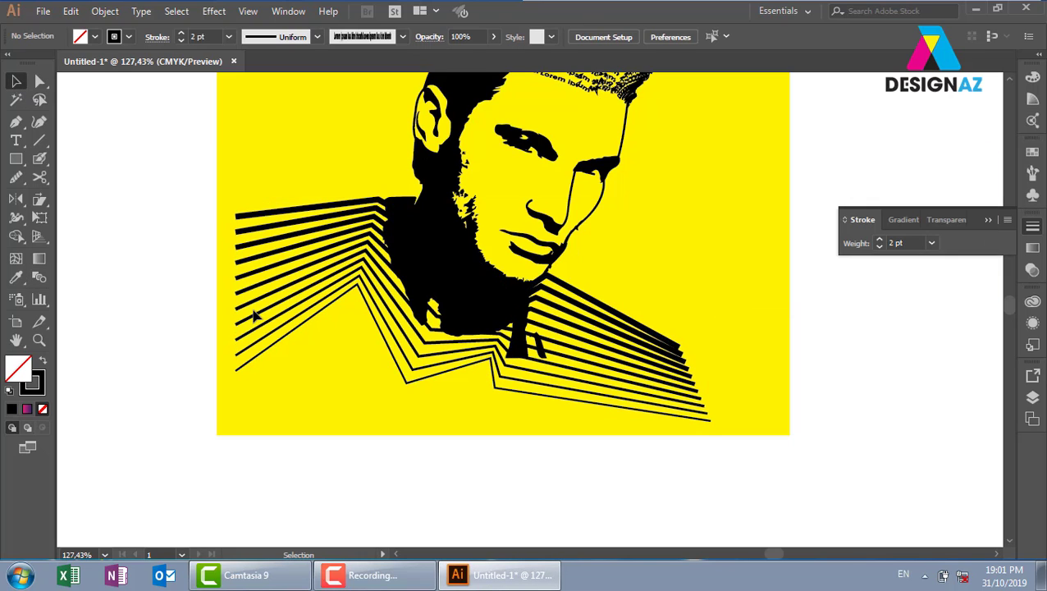
Zoom into the yellow portrait, then zoom out and pan to the pink-purple gradient banners
key(ctrl+minus)
key(ctrl+minus)
key(z)
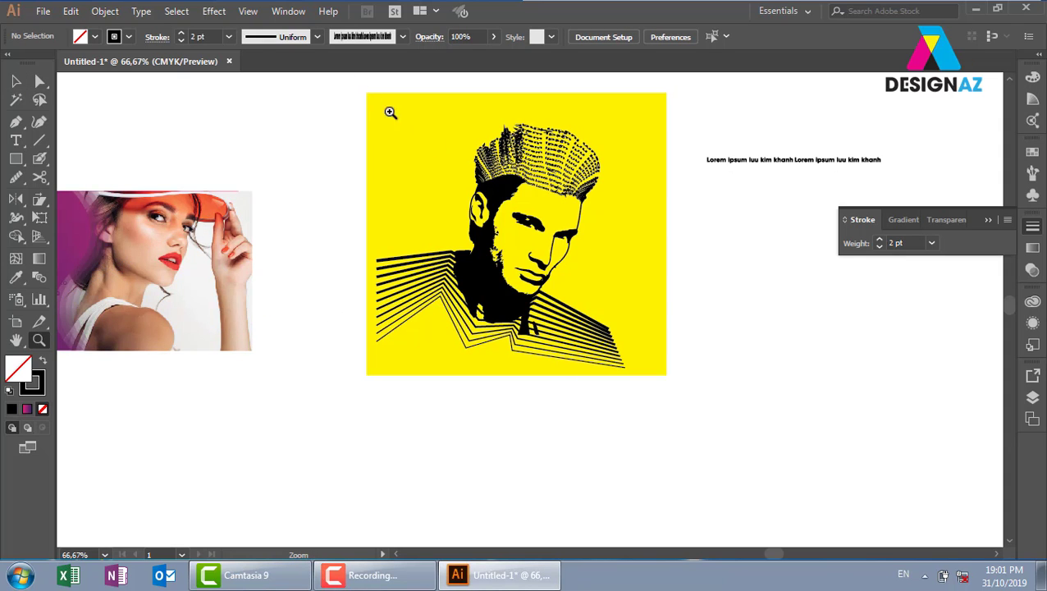
drag(763, 423, 761, 383)
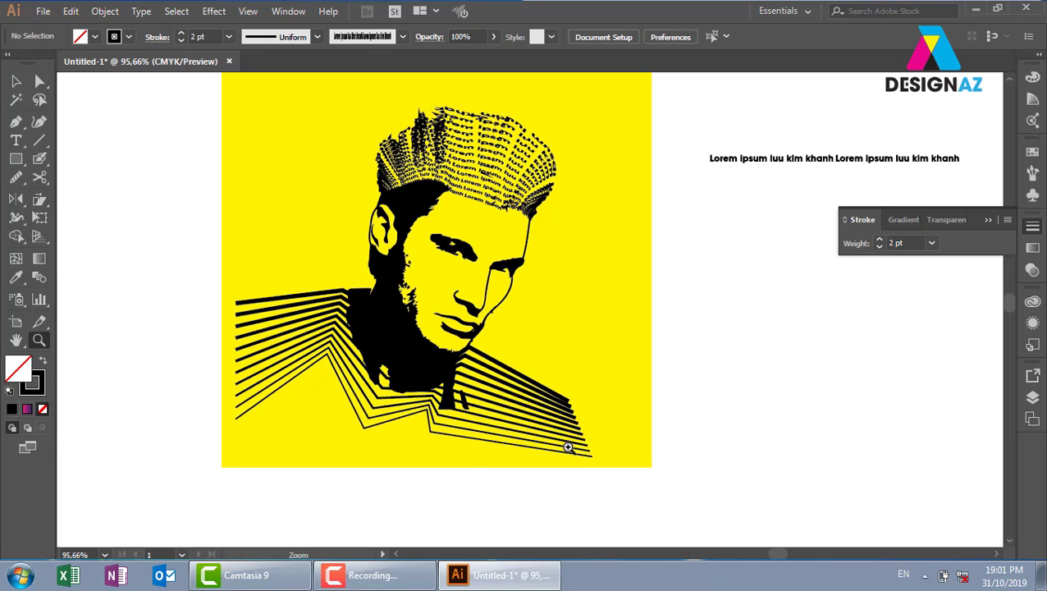
click(16, 82)
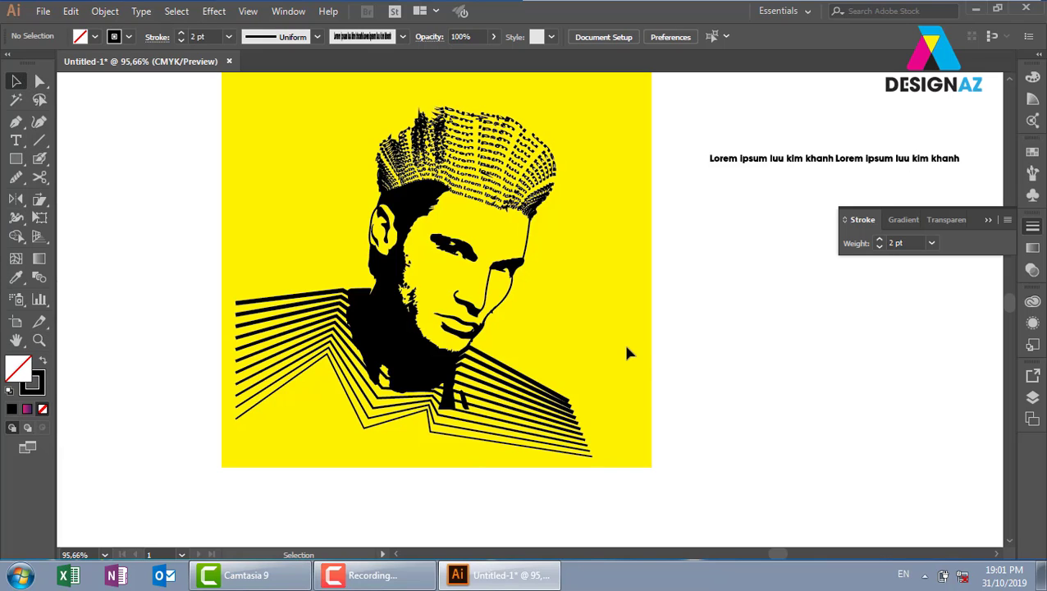
key(ctrl+minus)
key(ctrl+minus)
key(ctrl+minus)
drag(273, 350, 573, 268)
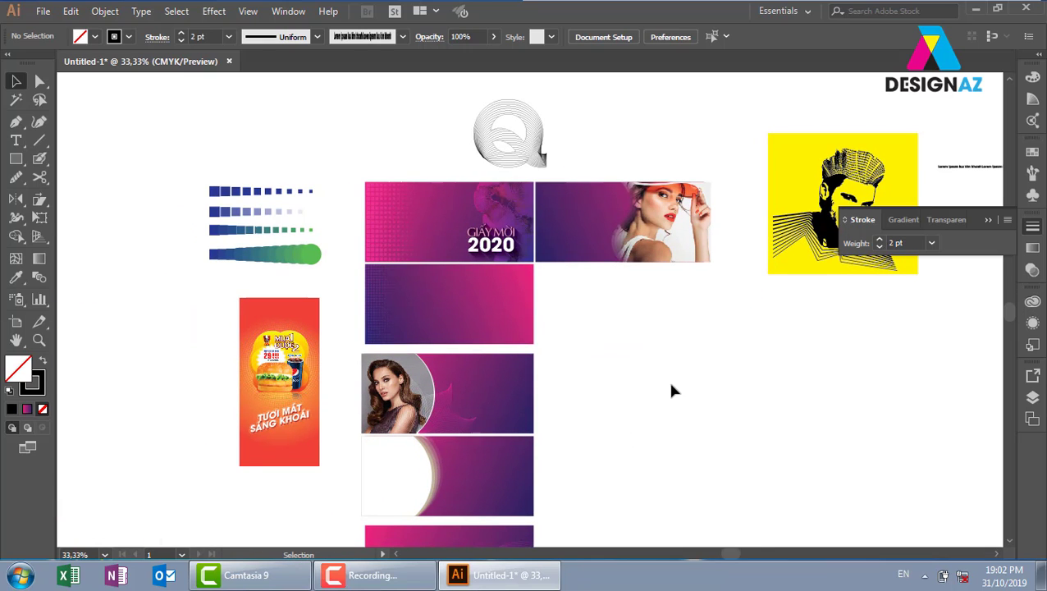
Pan over to the gradient banners and briefly select, then deselect, their artwork
drag(668, 385, 495, 377)
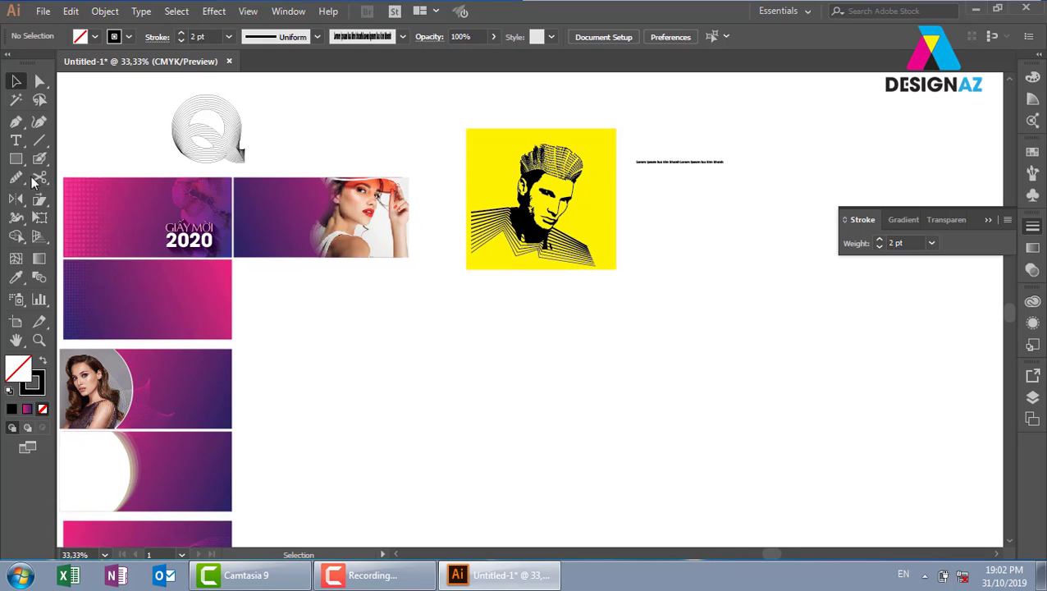
mouse_move(443, 145)
mouse_down()
mouse_move(594, 215)
mouse_move(414, 345)
mouse_up()
click(696, 175)
click(379, 578)
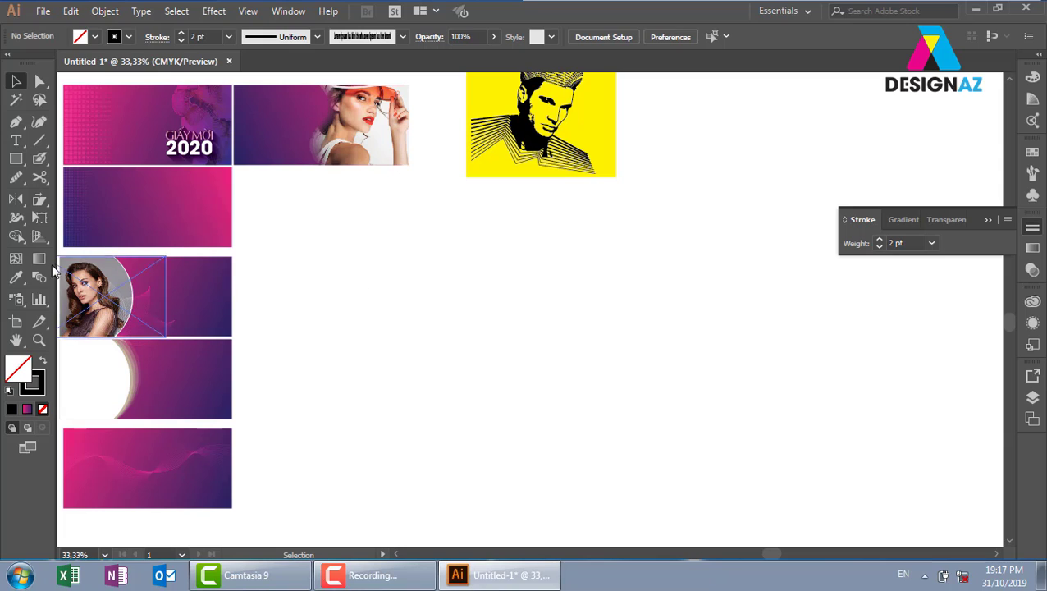
Test a mesh line on a gradient rectangle, then Alt-drag a copy of the plain one below the yellow portrait
click(18, 260)
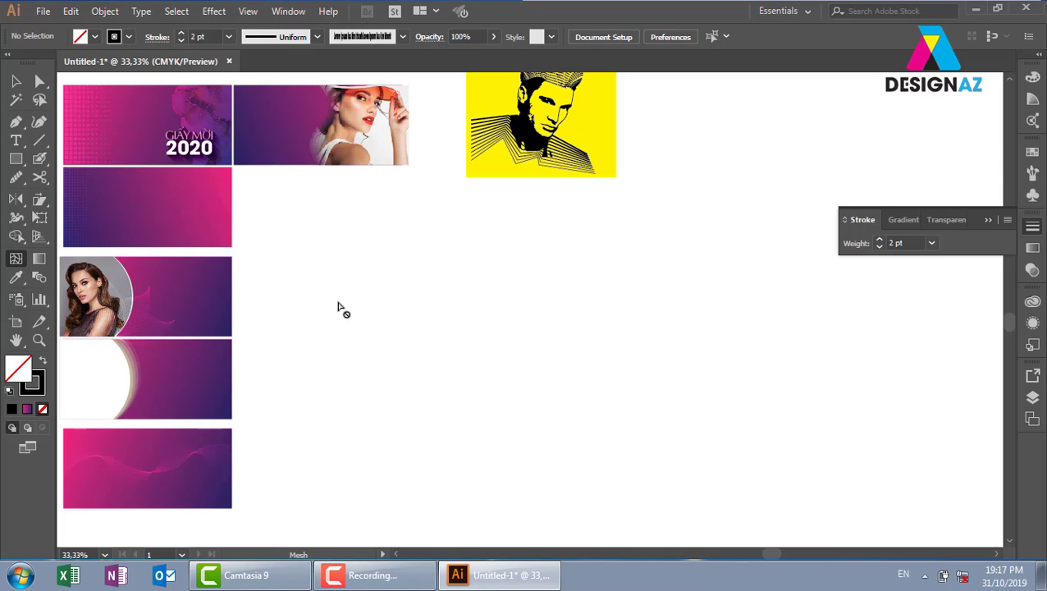
click(82, 209)
click(15, 82)
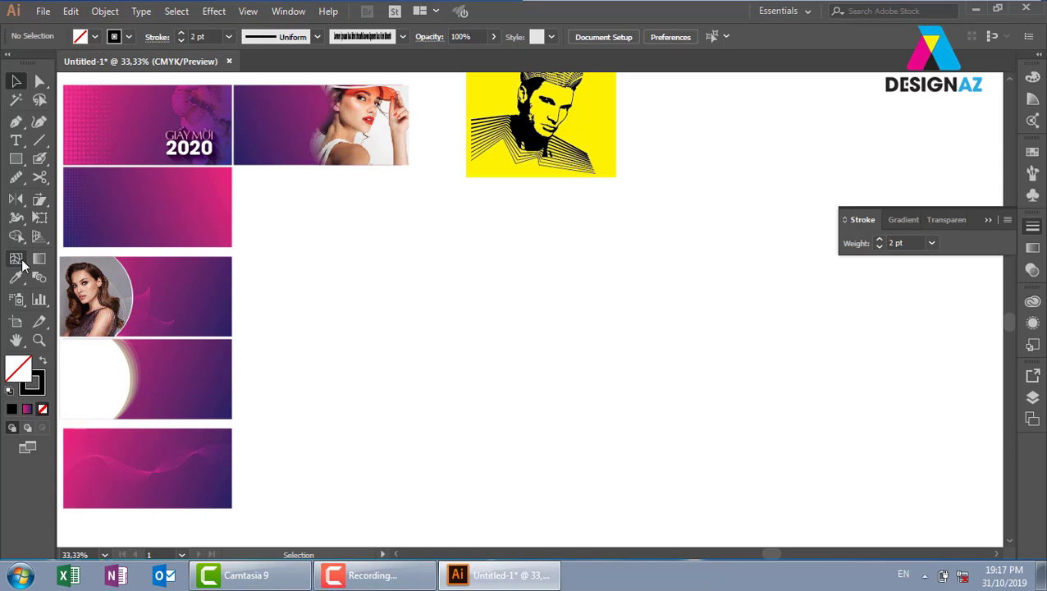
click(183, 219)
mouse_move(205, 201)
mouse_down()
mouse_move(555, 254)
mouse_move(591, 215)
mouse_up()
Zoom in on the copied rectangle and add three horizontal mesh lines along its left edge
key(z)
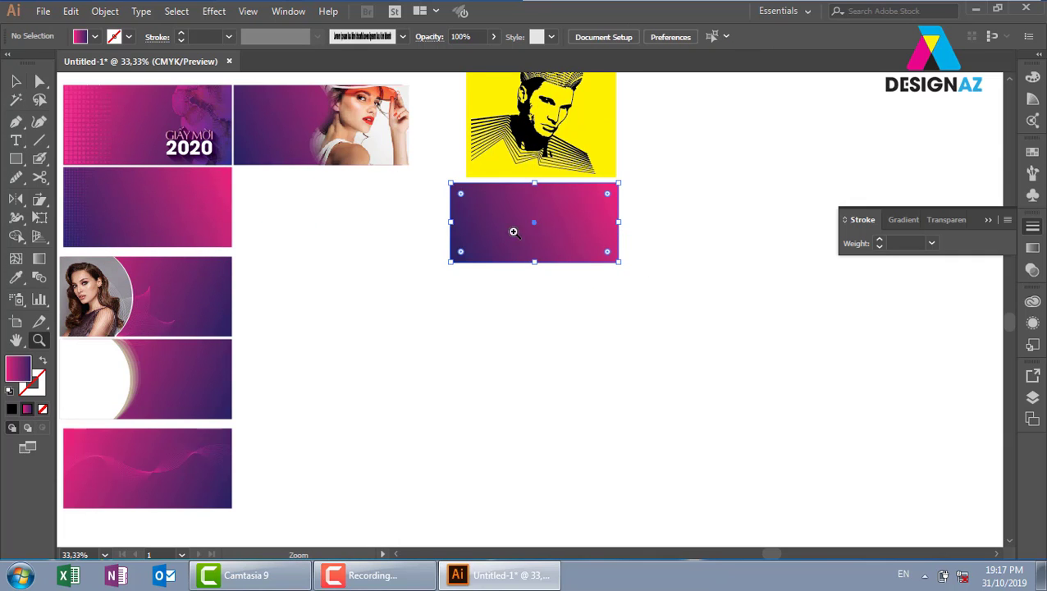
drag(395, 168, 674, 285)
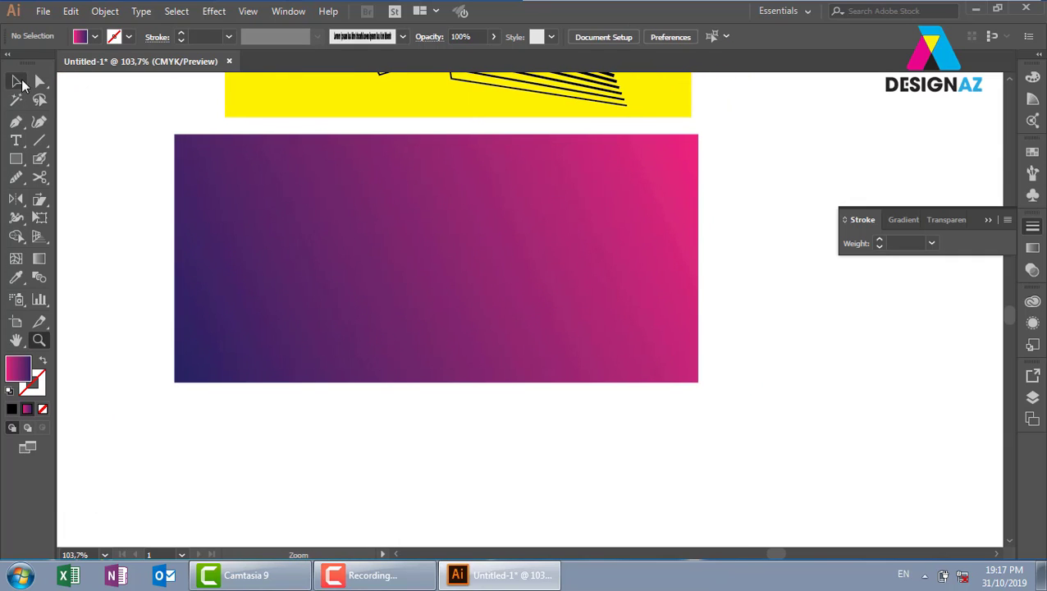
click(20, 82)
click(236, 253)
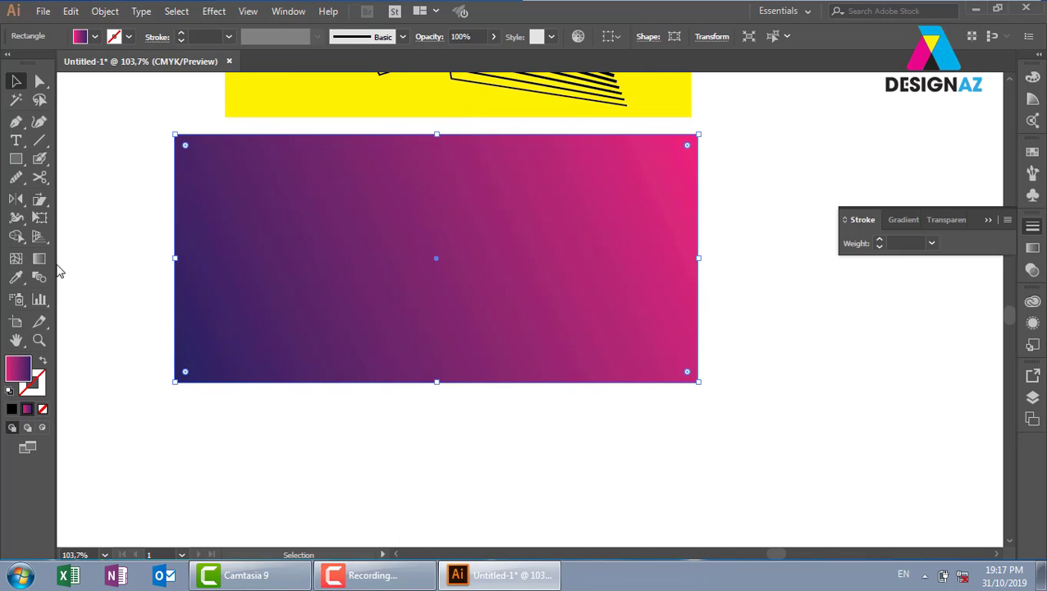
click(15, 258)
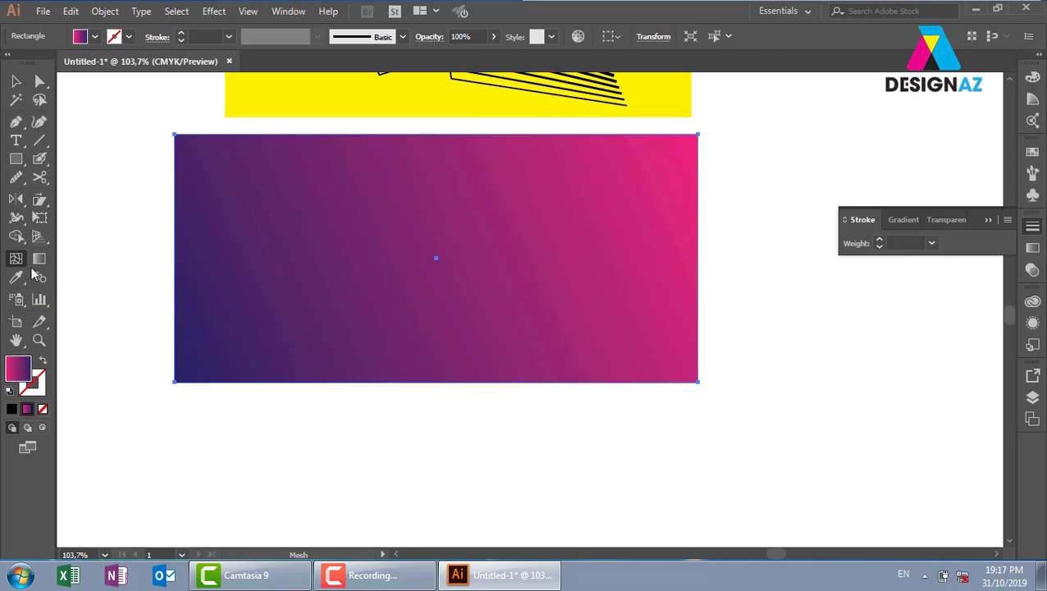
click(181, 187)
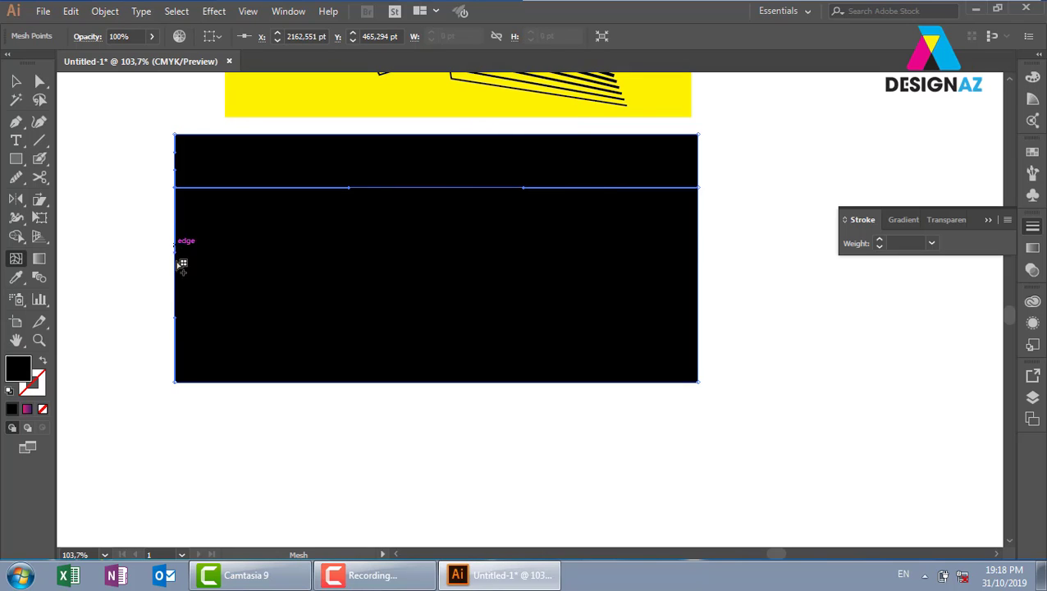
click(177, 244)
click(177, 299)
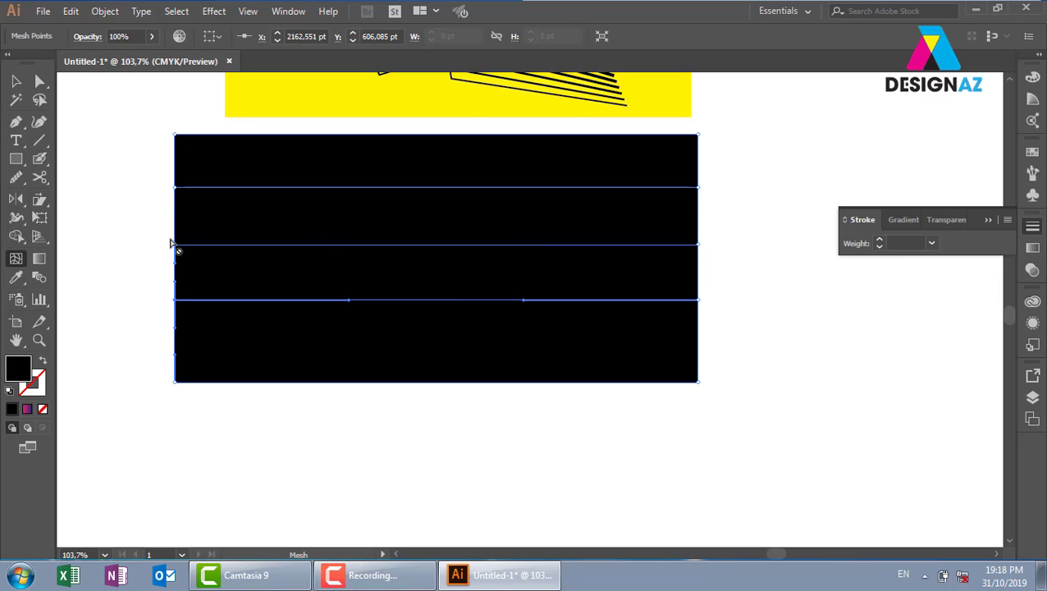
Select a left-edge mesh point and bring up the colour swatches
click(40, 81)
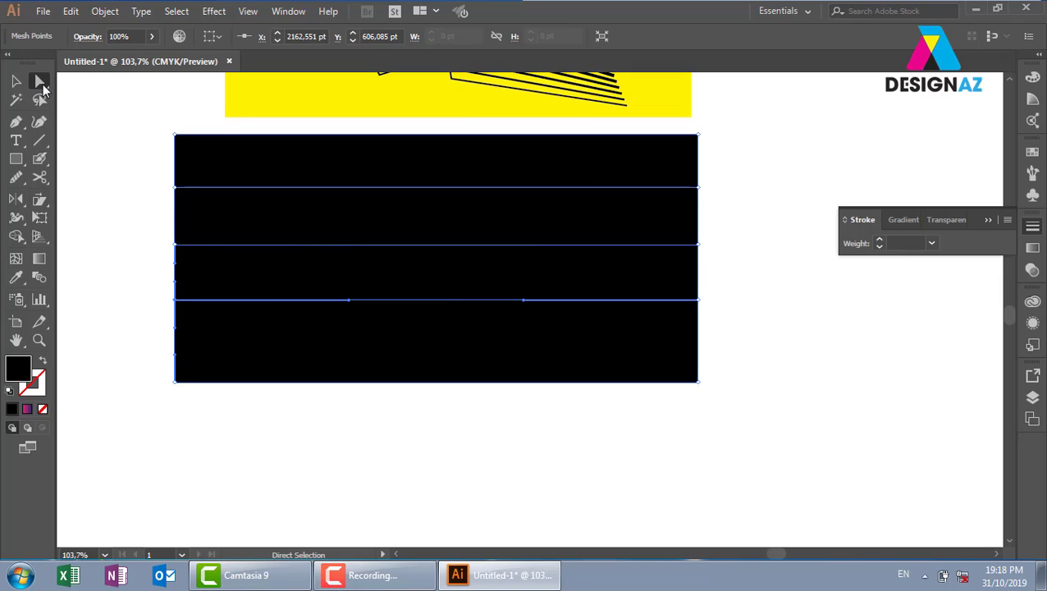
click(174, 187)
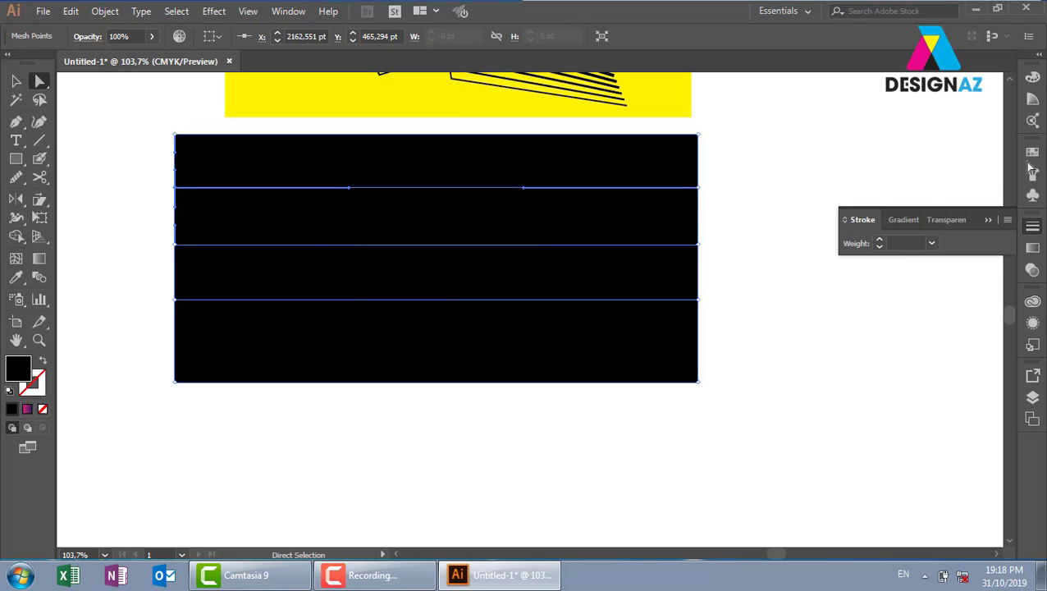
click(1032, 153)
Colour the mesh points pink on the left, purple on the right, yellow top-right and light blue top-left
drag(851, 214, 281, 213)
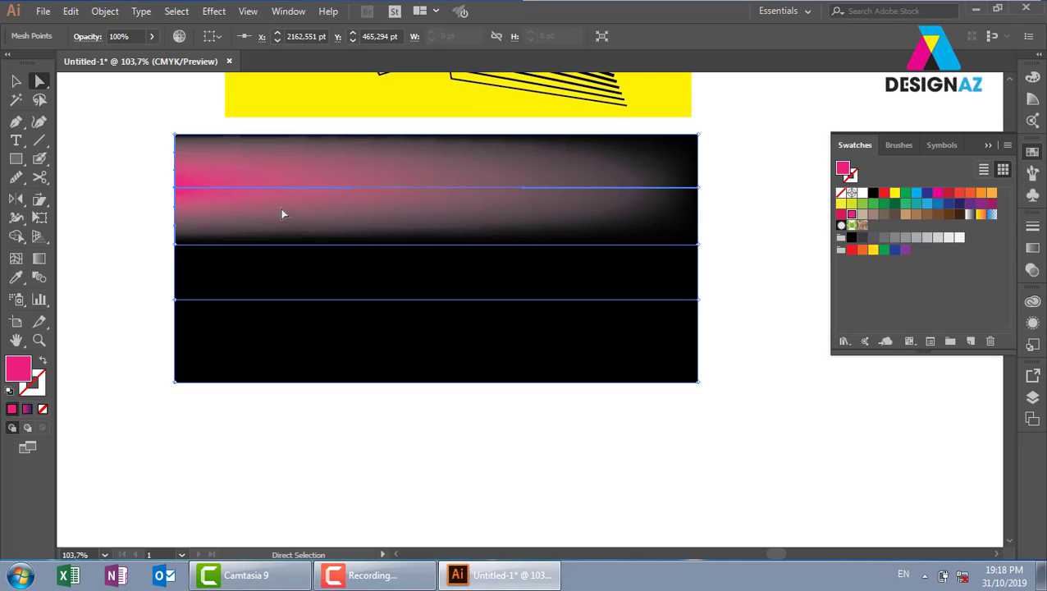
click(700, 205)
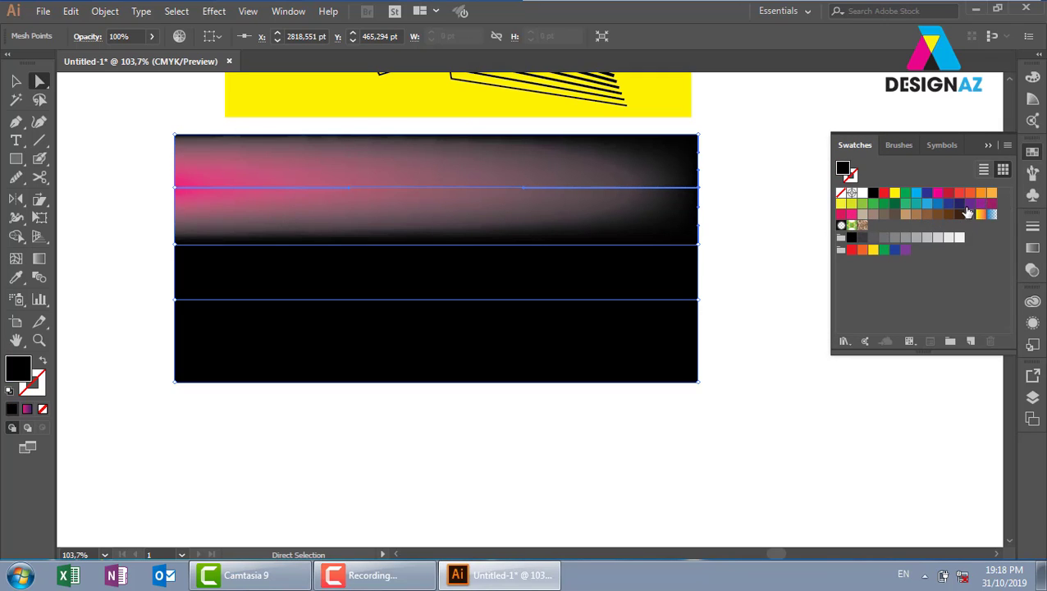
drag(970, 204, 645, 181)
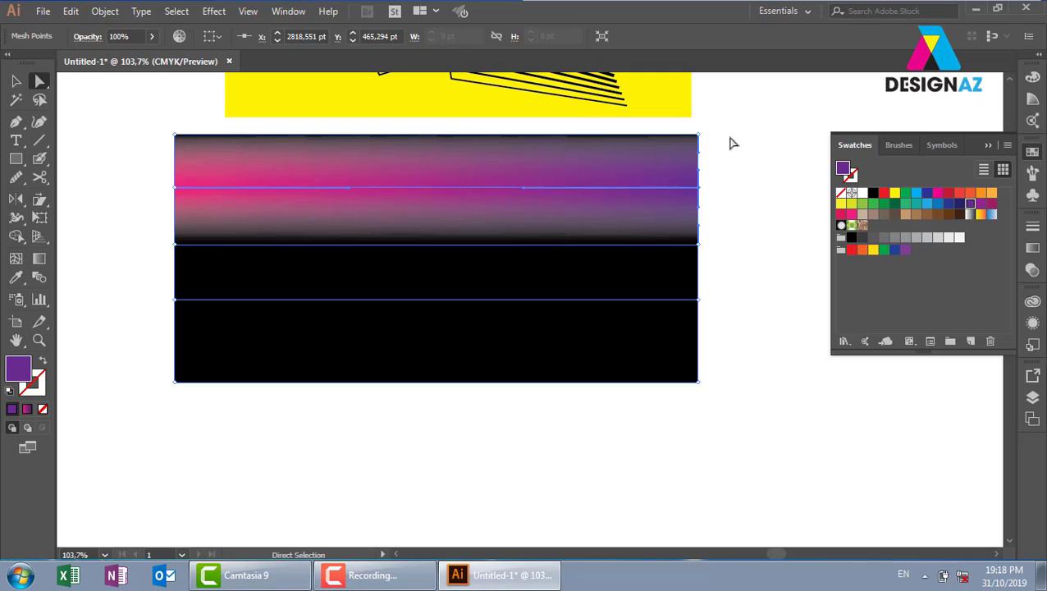
click(523, 134)
click(894, 194)
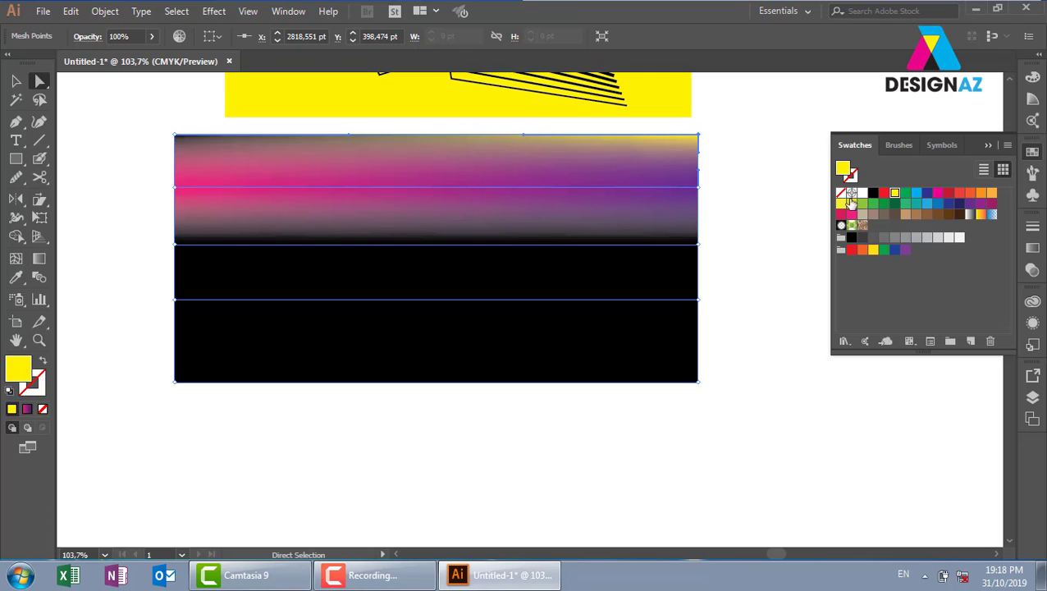
drag(157, 133, 205, 156)
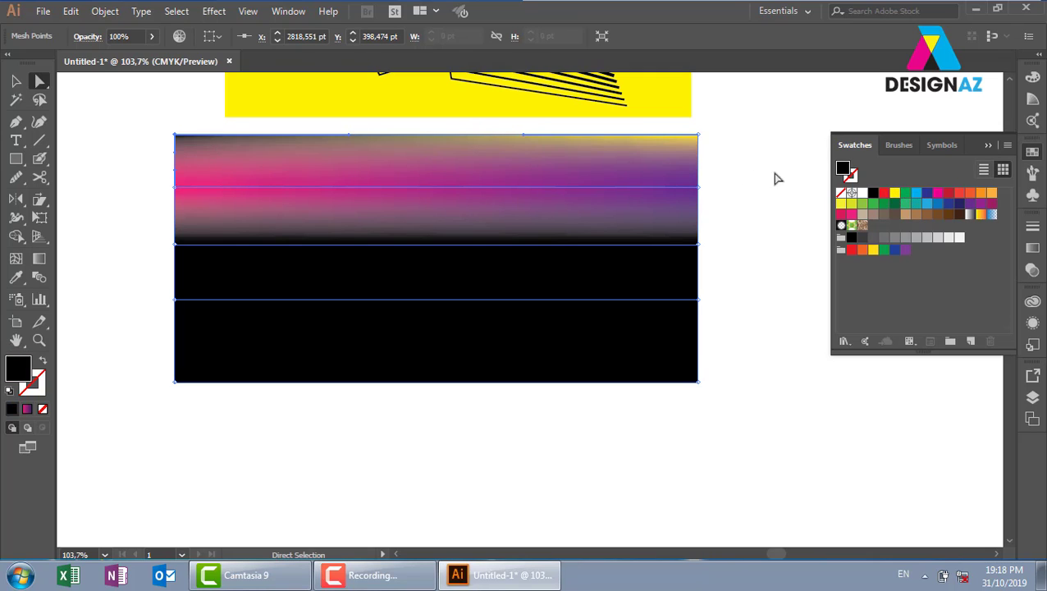
click(926, 203)
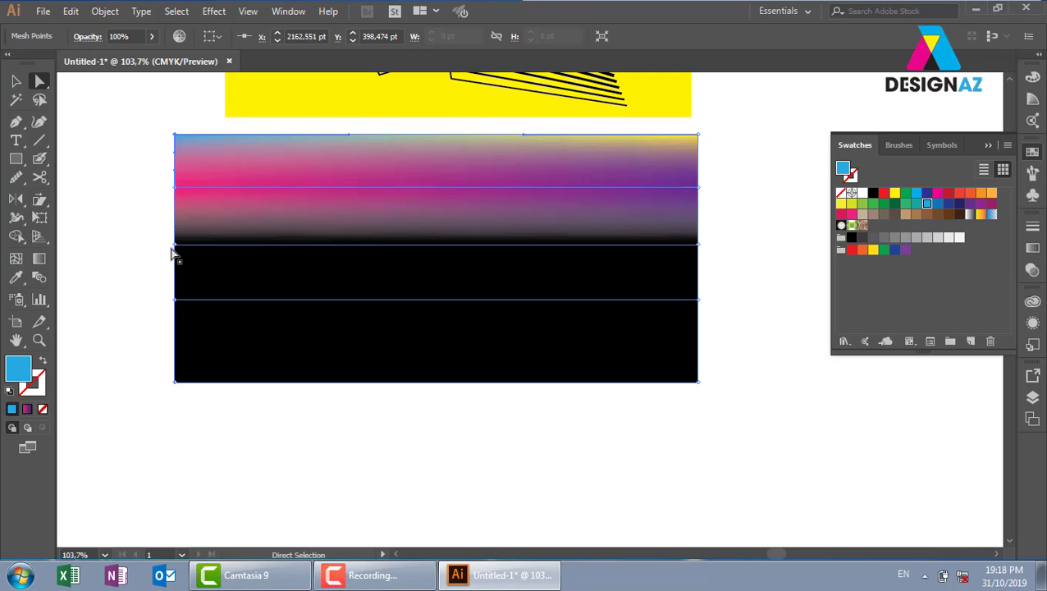
Make the middle line yellow-to-white and the lower rows dark blue, dark brown and navy
drag(161, 235, 197, 265)
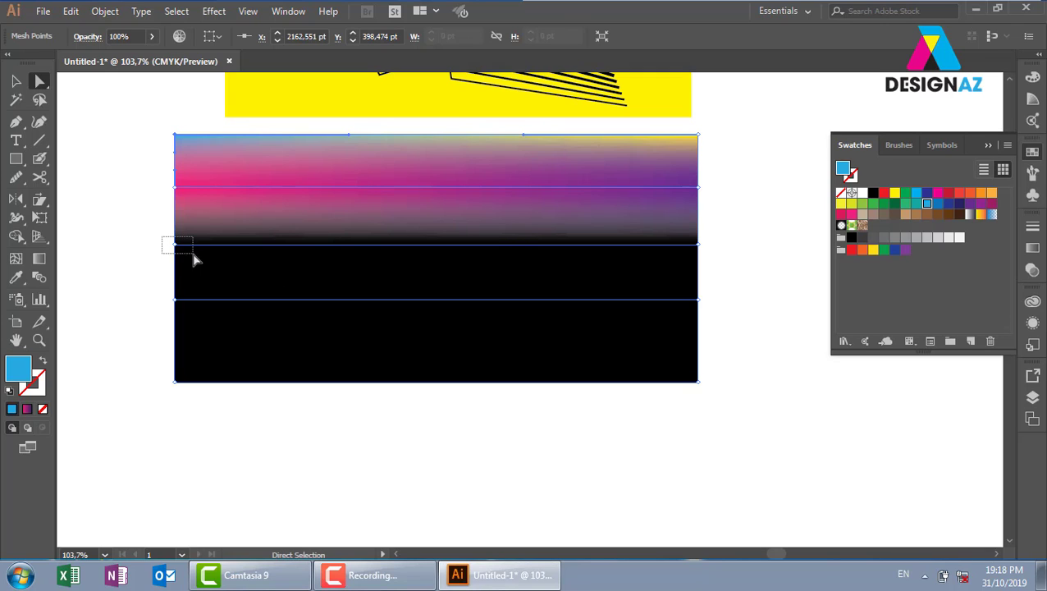
click(841, 204)
drag(722, 242, 736, 255)
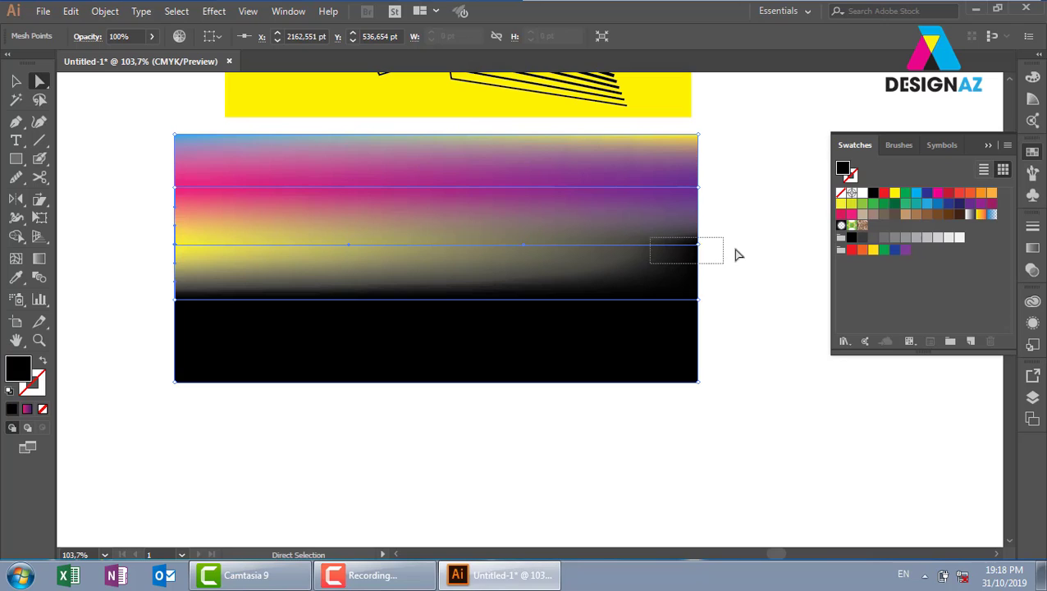
click(862, 192)
drag(147, 289, 263, 327)
click(959, 203)
drag(767, 281, 628, 330)
click(960, 215)
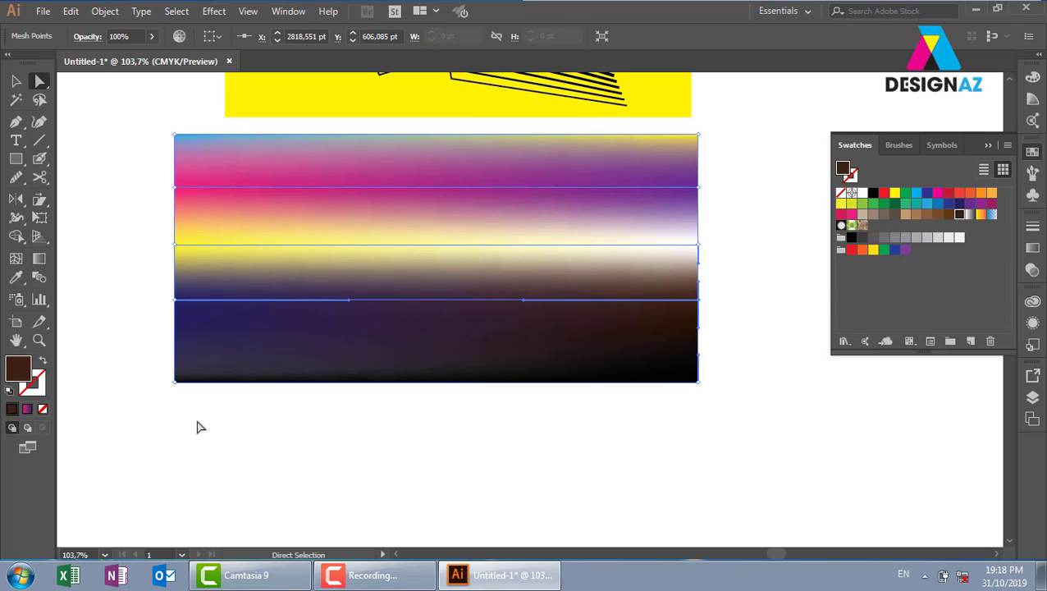
drag(146, 371, 733, 407)
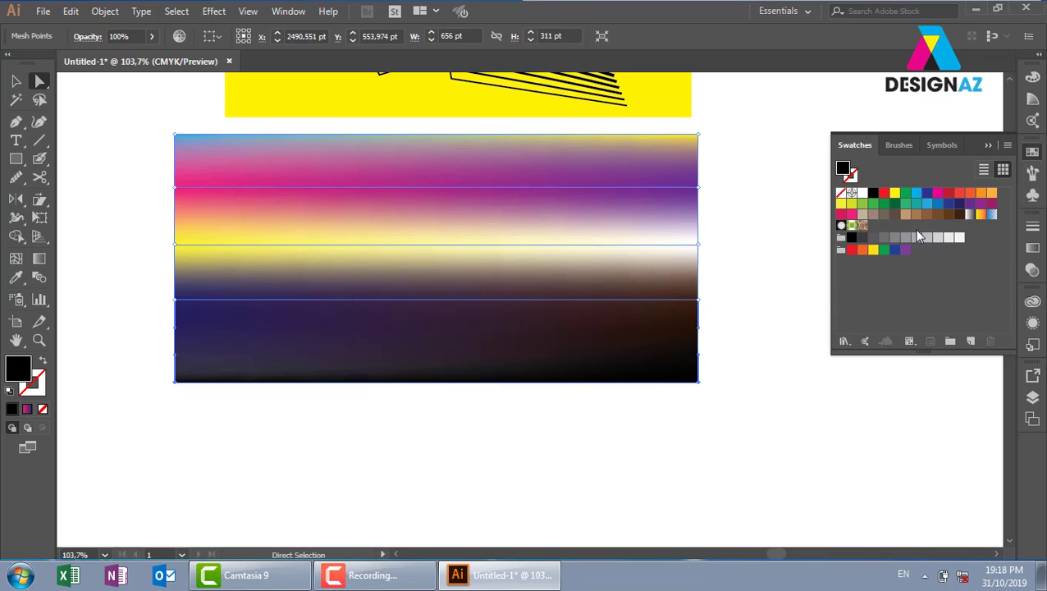
click(959, 203)
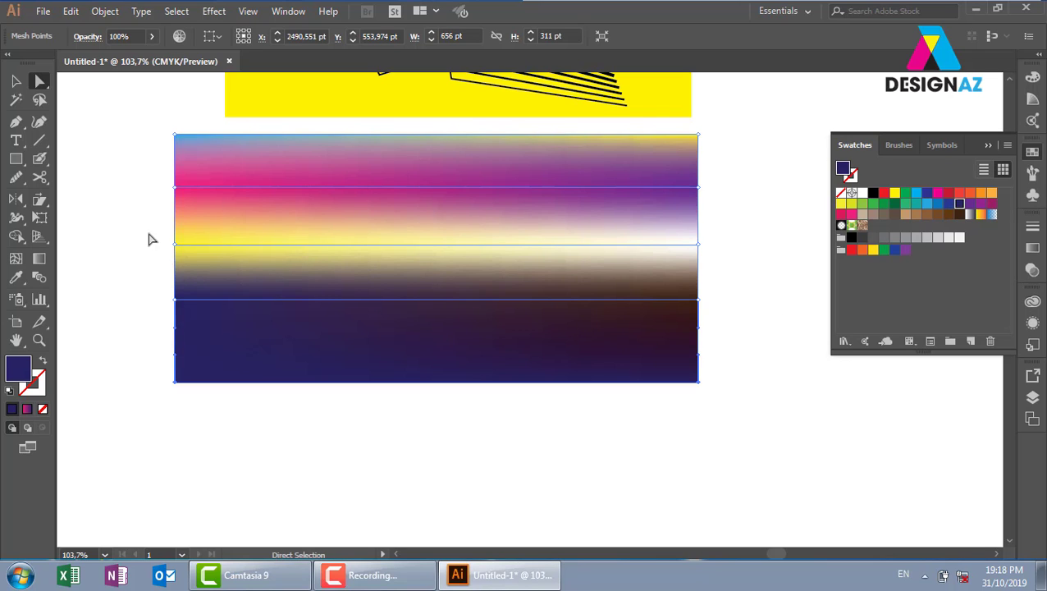
Drag direction handles to bend the middle, lower and upper mesh lines into waves
drag(149, 238, 212, 265)
drag(348, 244, 351, 195)
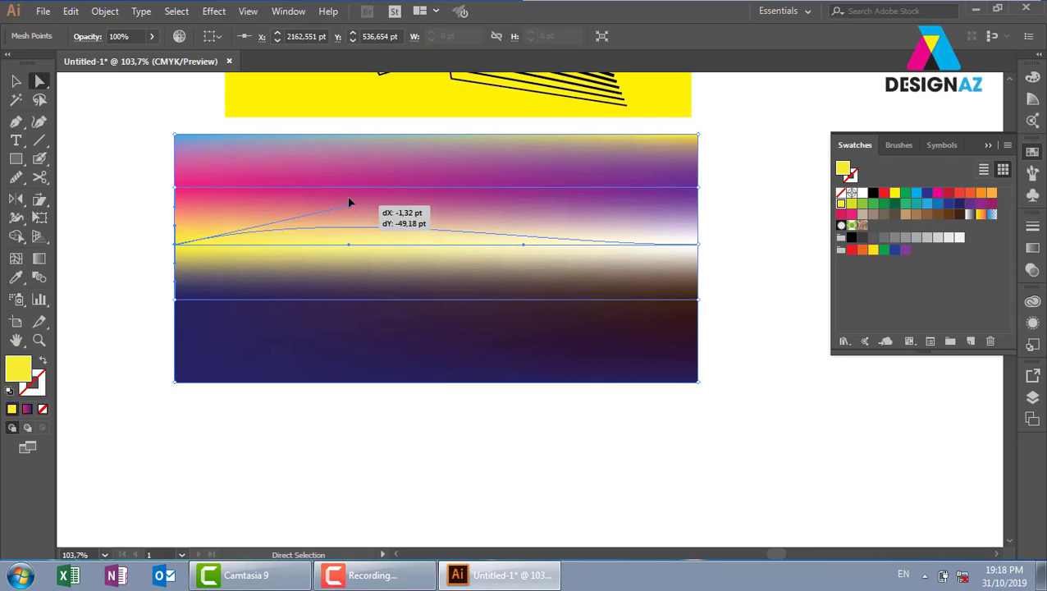
drag(526, 252, 500, 312)
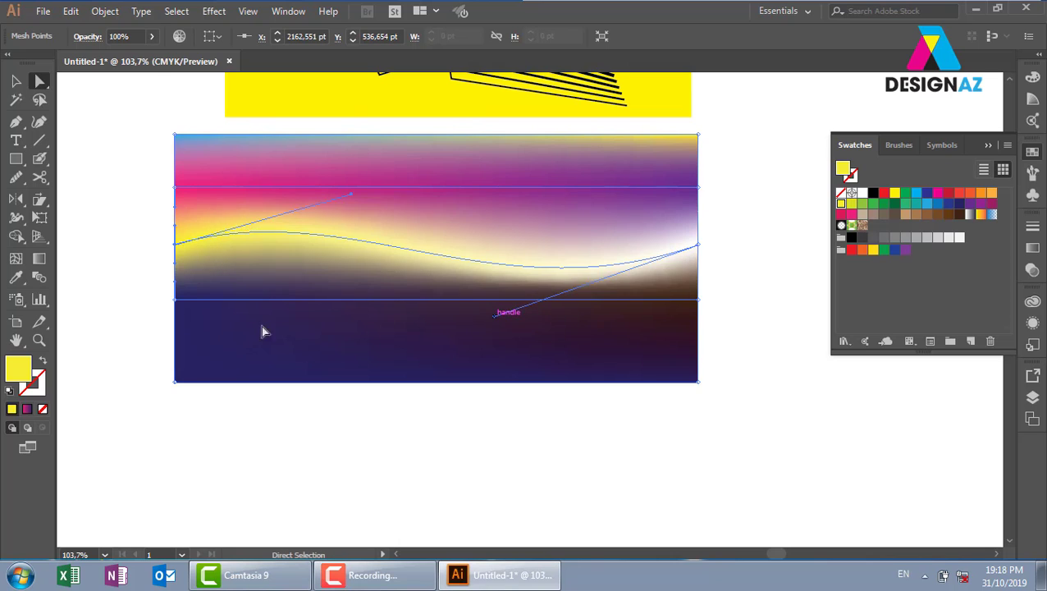
drag(163, 294, 254, 313)
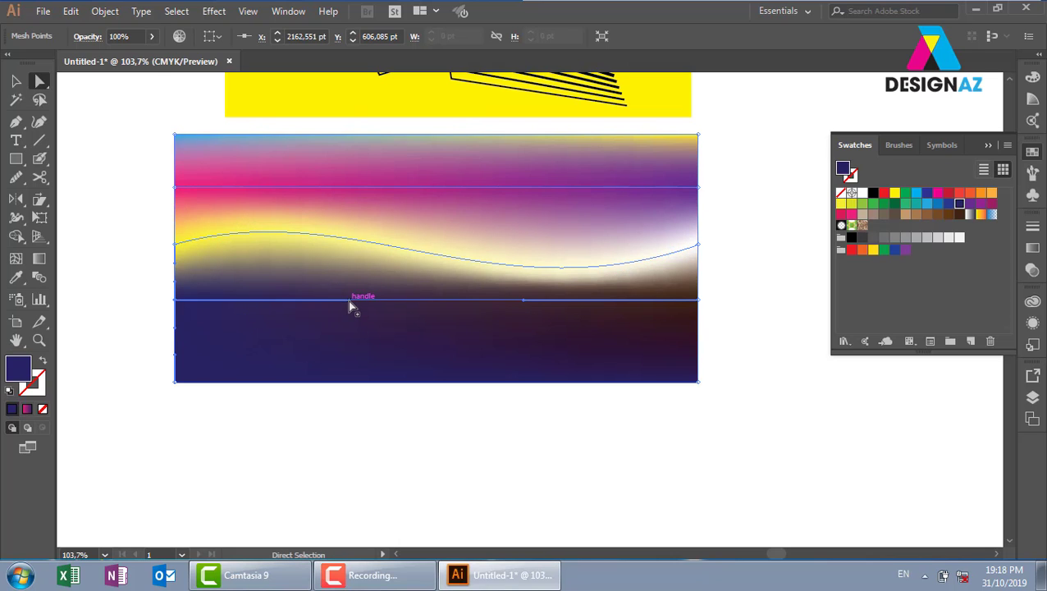
drag(351, 305, 252, 234)
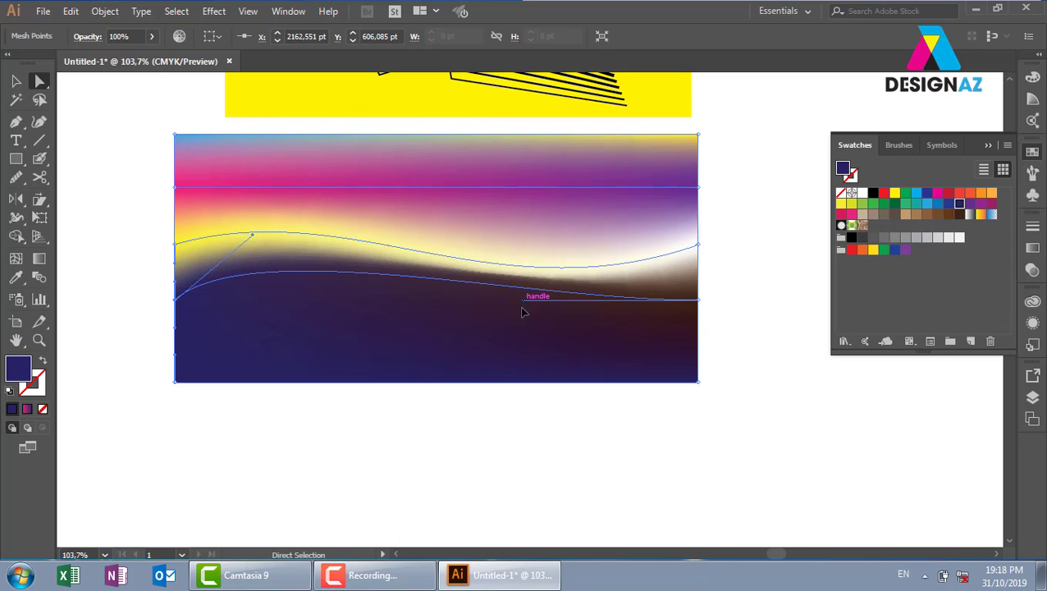
drag(525, 300, 441, 389)
mouse_move(162, 165)
mouse_down()
mouse_move(202, 204)
mouse_move(345, 211)
mouse_up()
drag(346, 182, 337, 146)
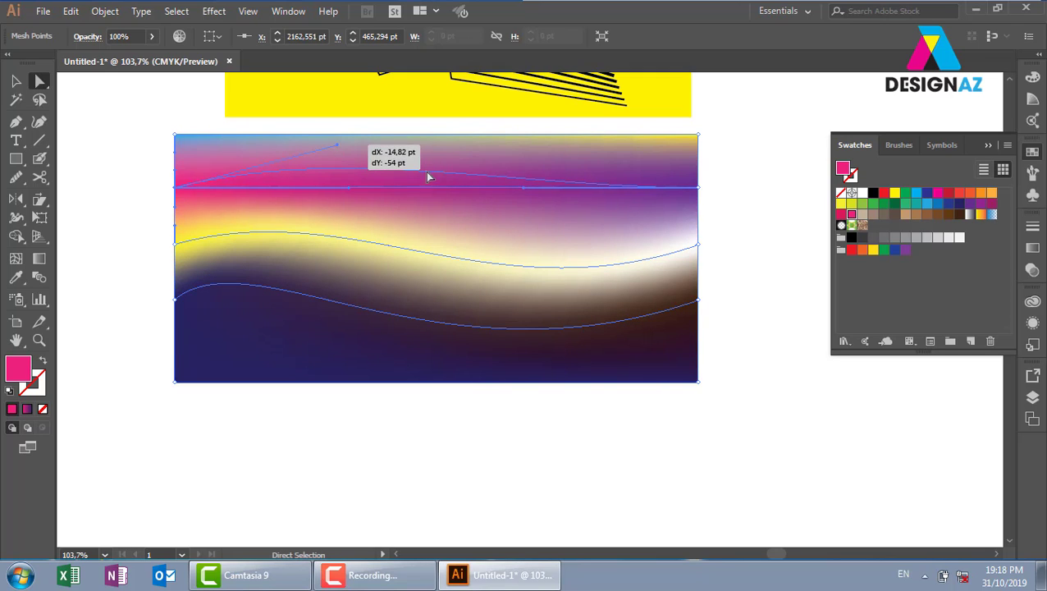
drag(523, 187, 518, 301)
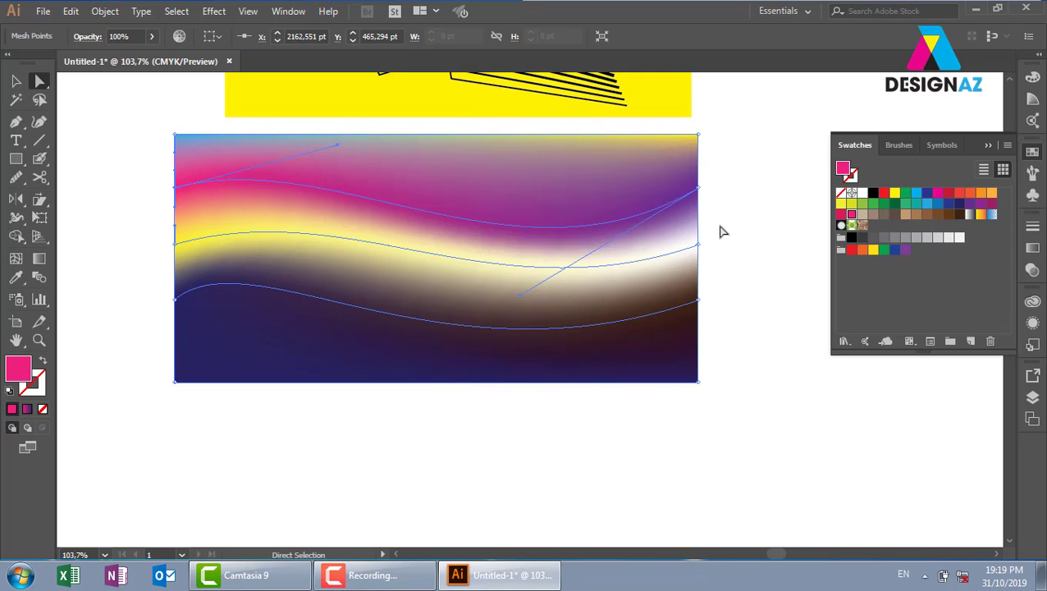
Deselect to preview the rippling bands, then reselect the whole mesh object
click(743, 236)
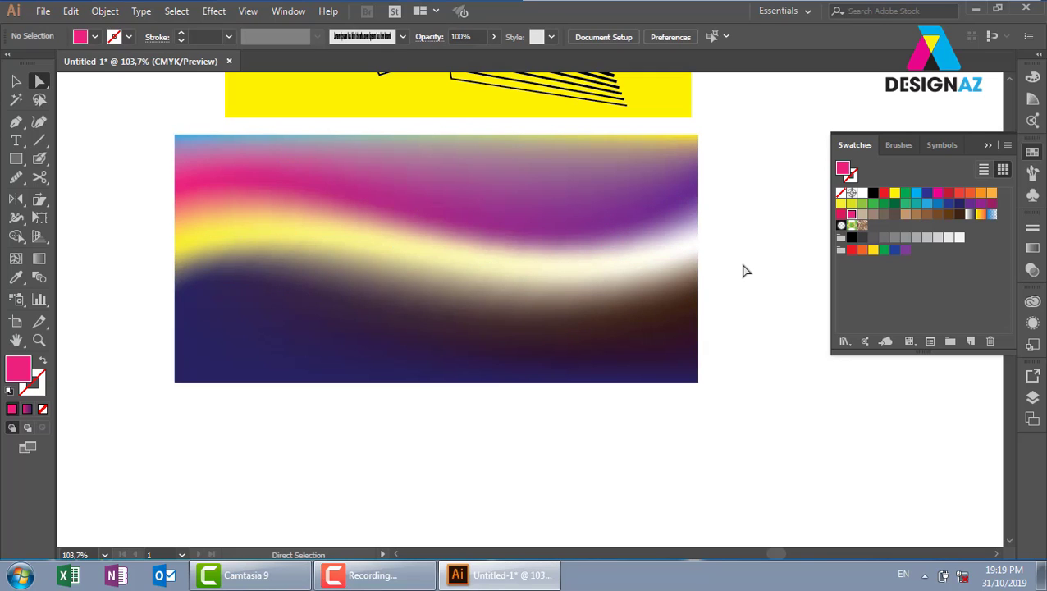
click(16, 80)
click(325, 275)
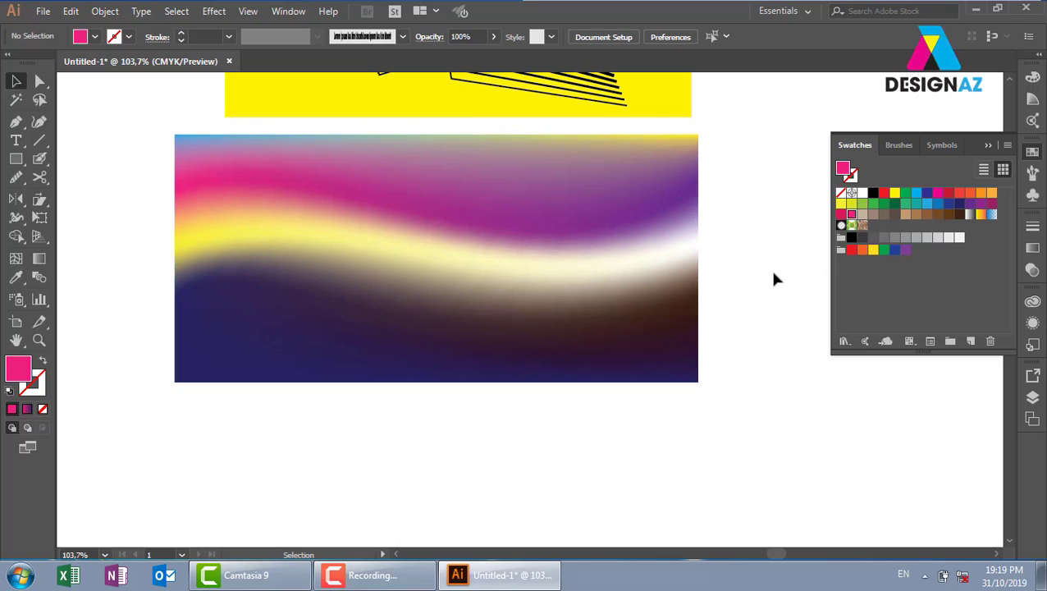
key(space)
mouse_move(490, 401)
mouse_down()
mouse_move(491, 236)
mouse_move(522, 226)
mouse_move(505, 232)
mouse_up()
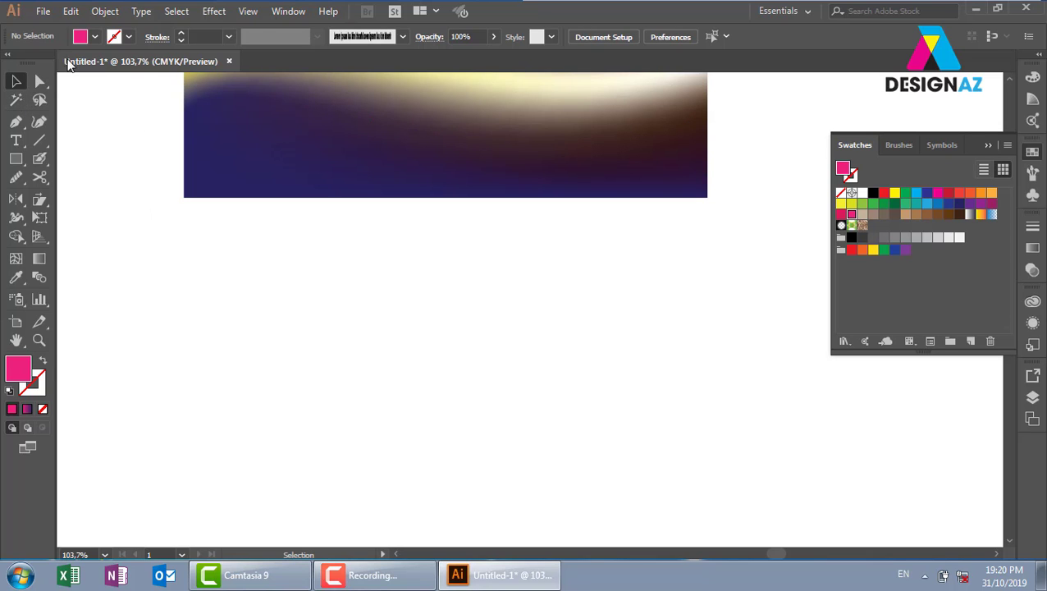
Place the flower photo from the hinh anh lam web folder onto the empty artboard area
click(43, 11)
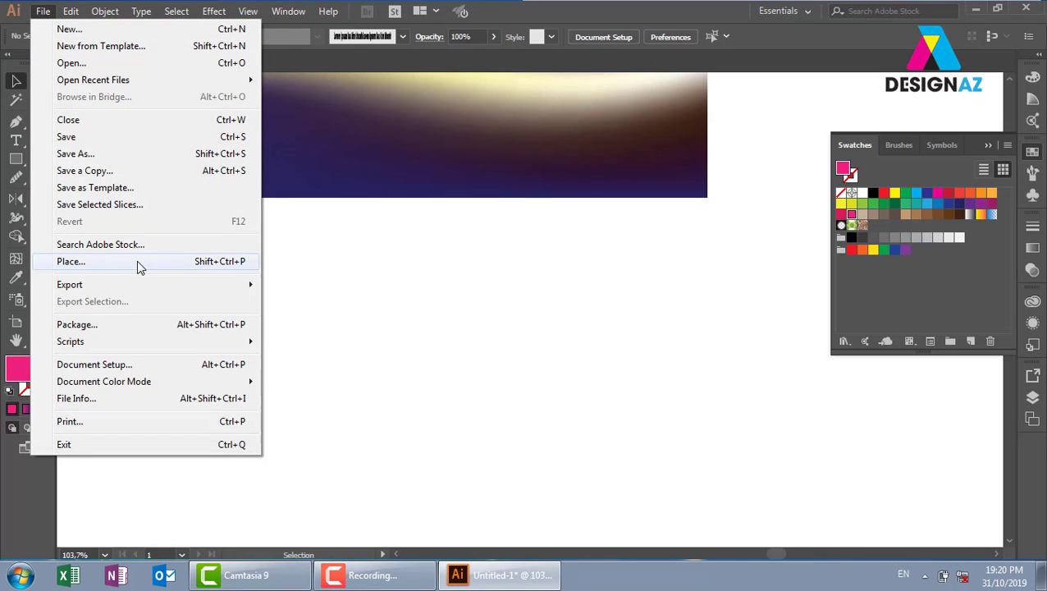
click(138, 262)
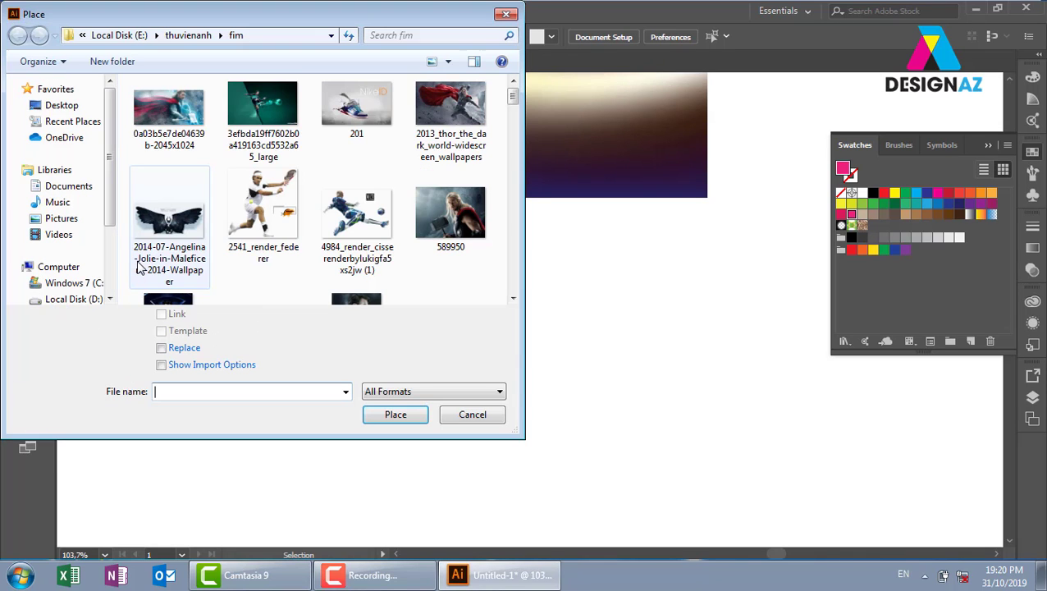
click(205, 37)
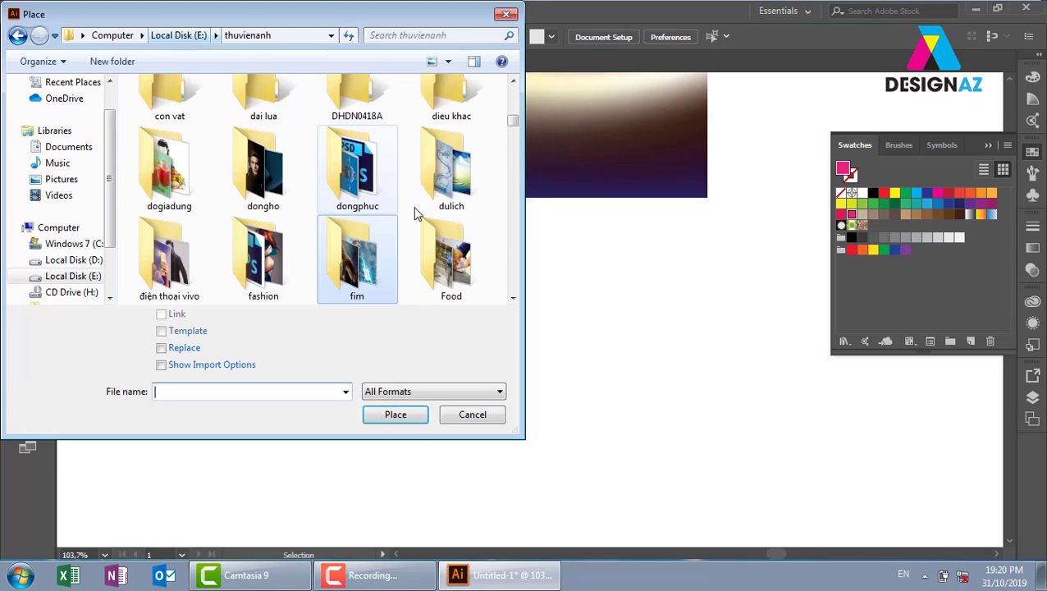
click(512, 297)
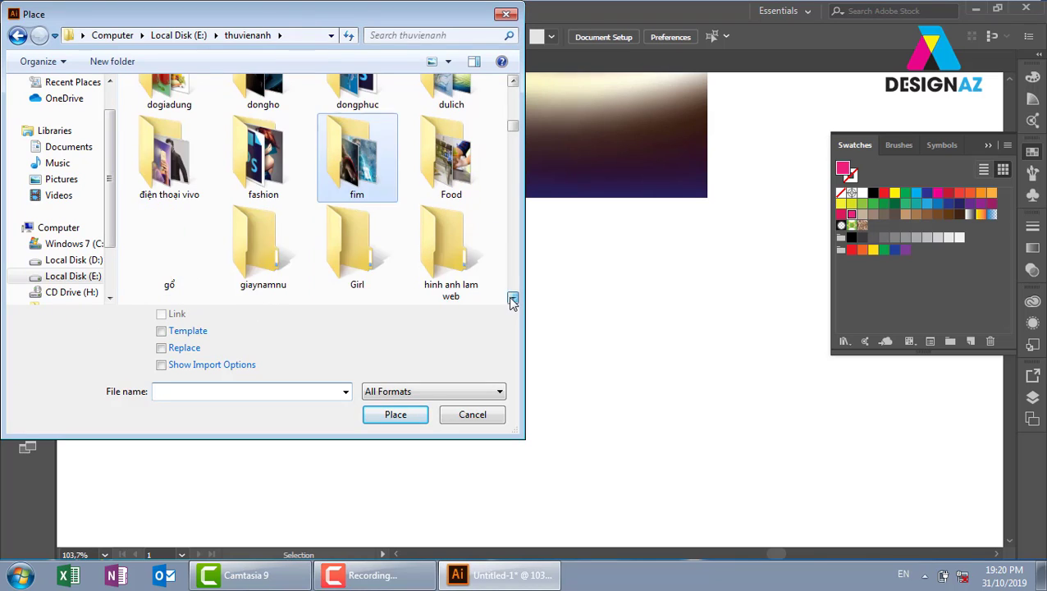
double_click(459, 279)
click(450, 254)
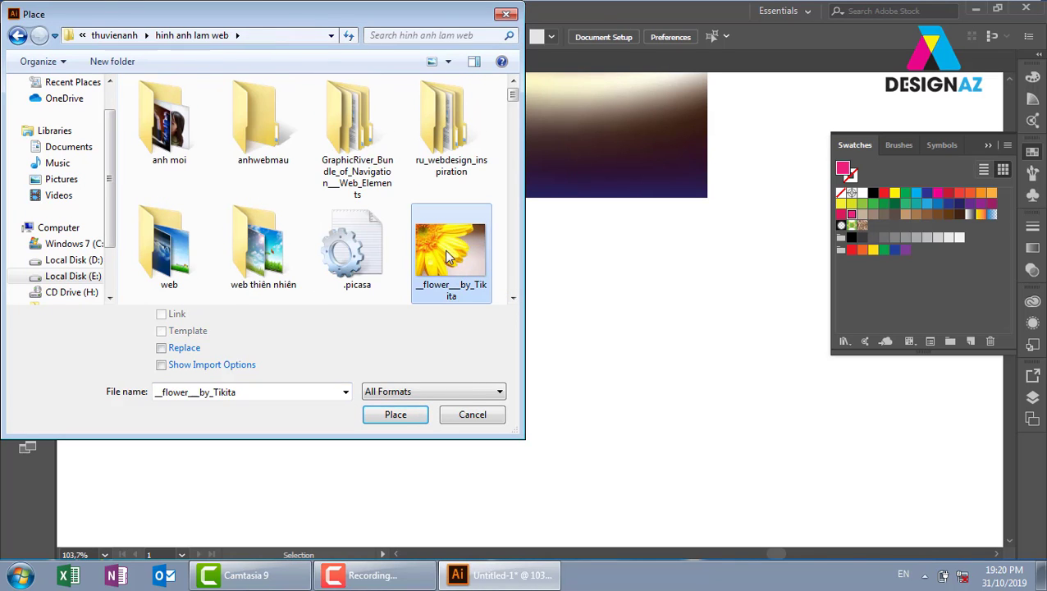
click(420, 416)
drag(391, 229, 696, 456)
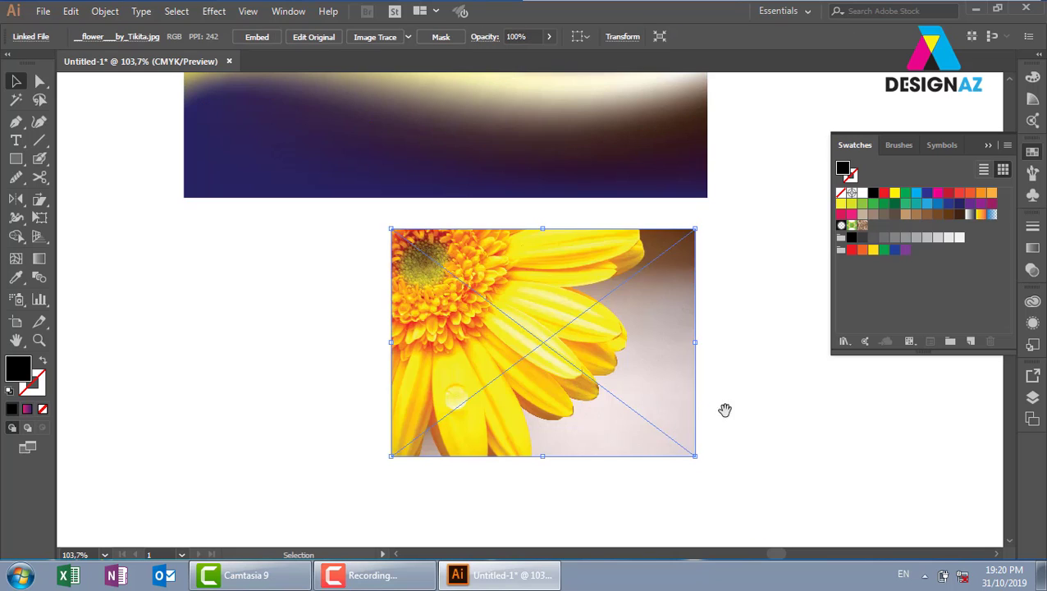
Centre the view on the flower photo and zoom in on it
drag(725, 409, 563, 395)
click(607, 332)
click(460, 325)
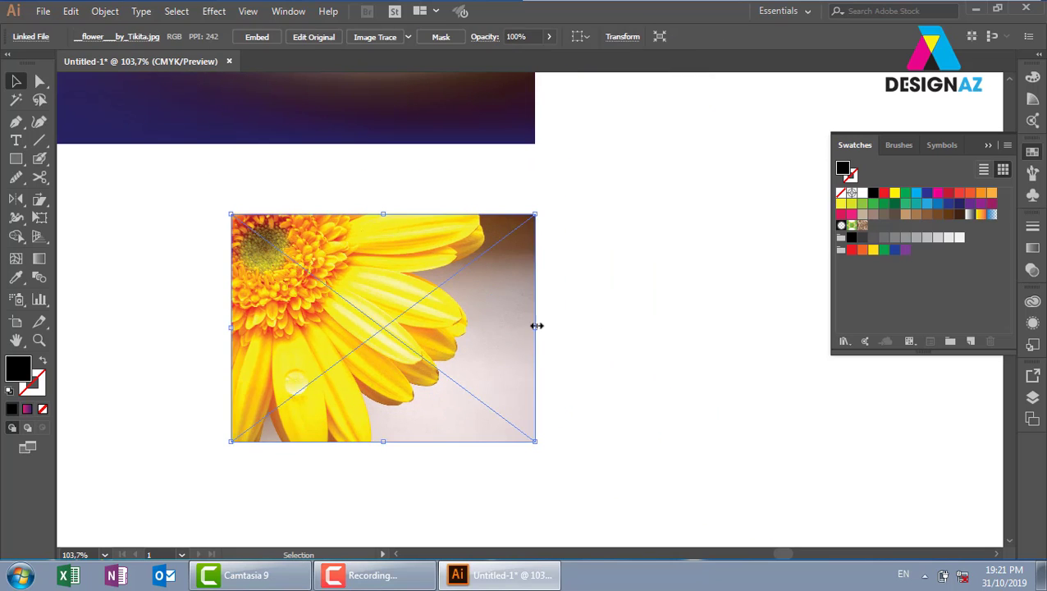
click(538, 326)
key(z)
drag(205, 185, 627, 466)
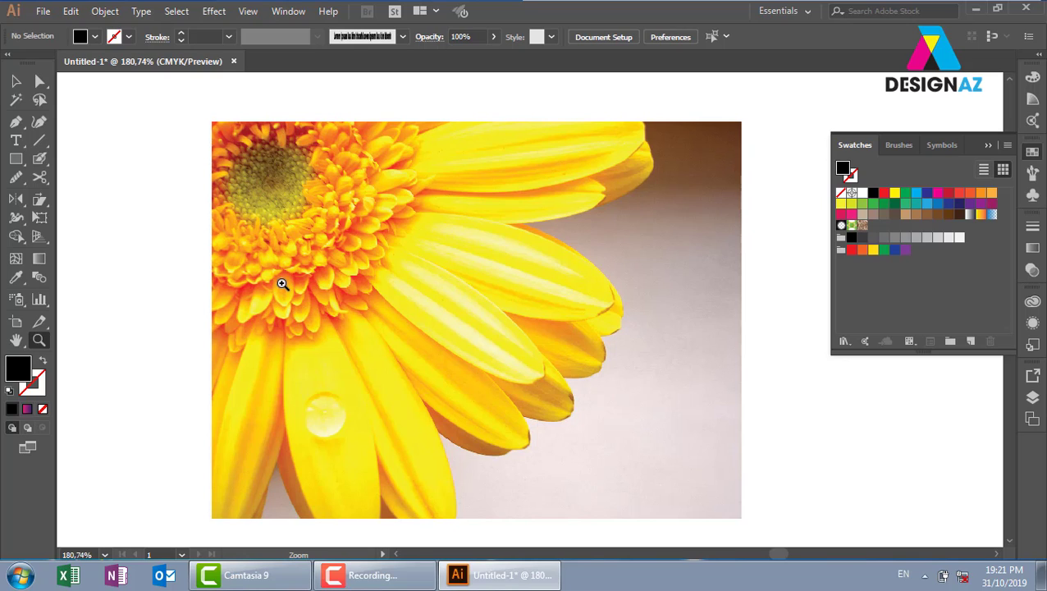
Draw a black rectangle over the petals of the flower photo
click(16, 83)
key(m)
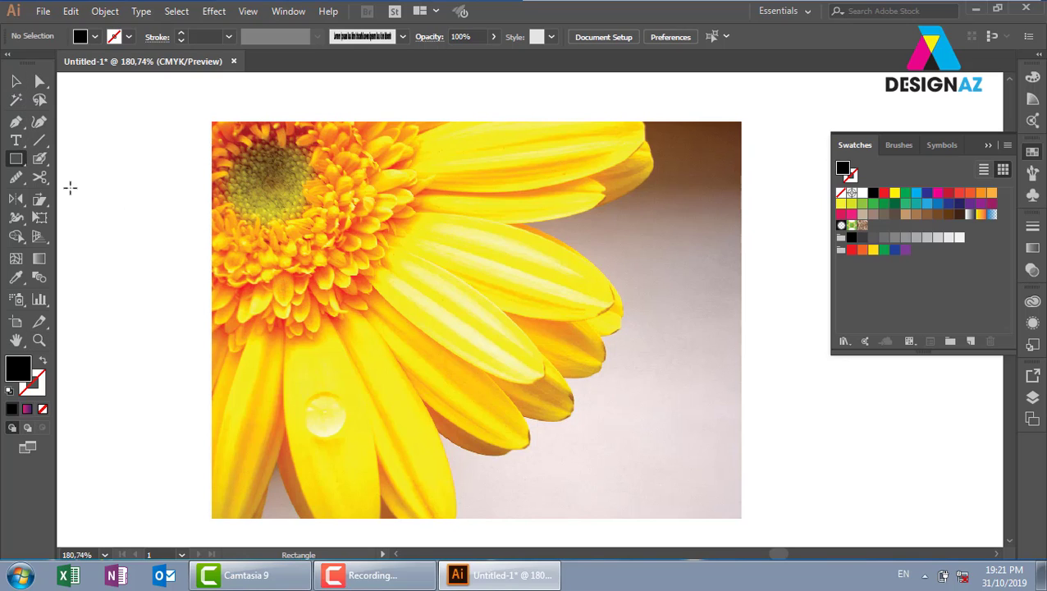
drag(362, 253, 577, 400)
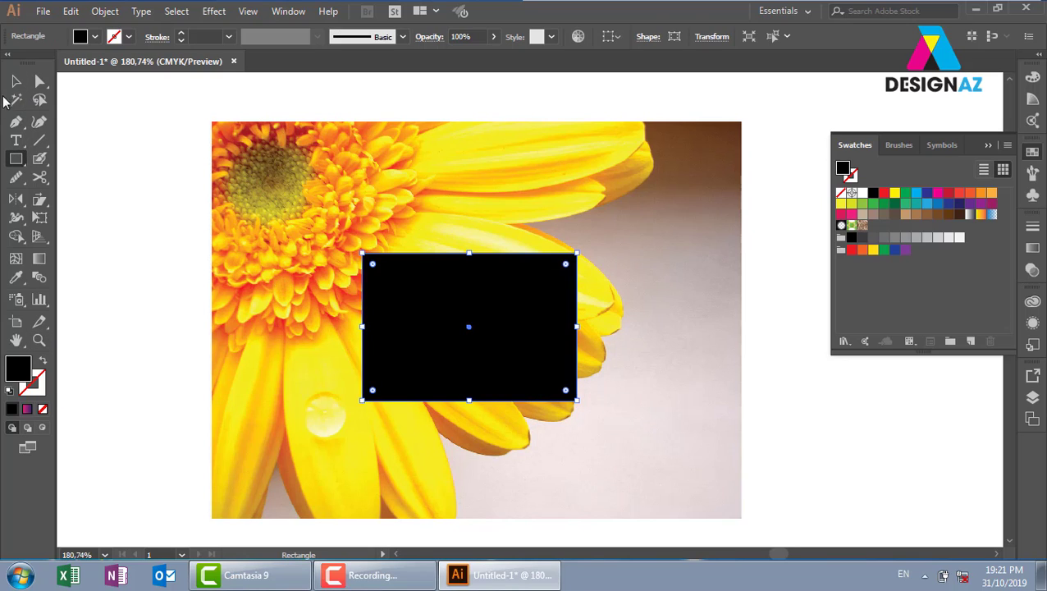
Select only the black rectangle and show the Layers panel
click(16, 83)
drag(75, 152, 437, 254)
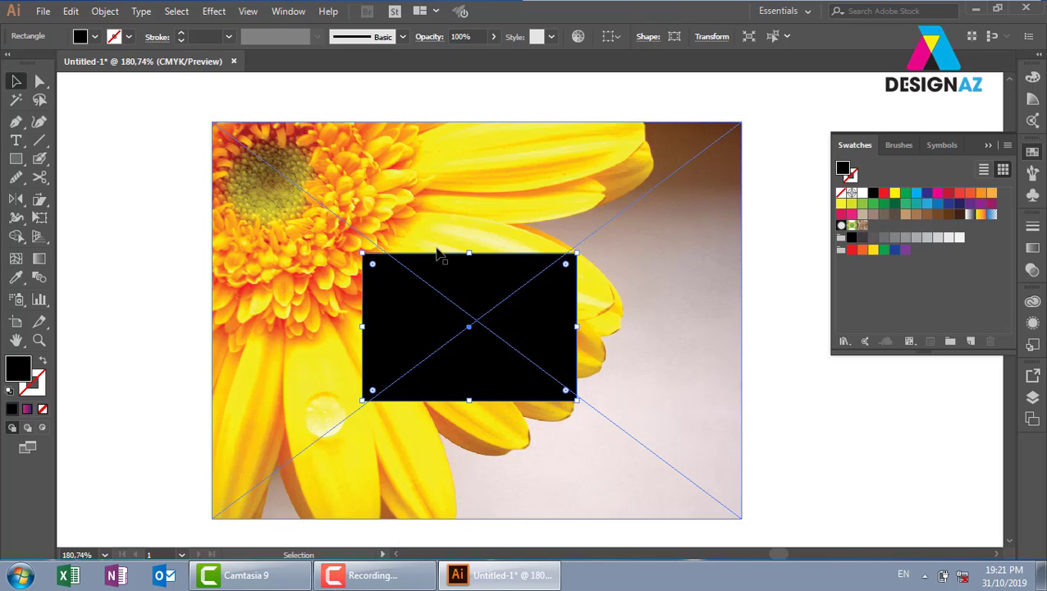
shift+click(481, 169)
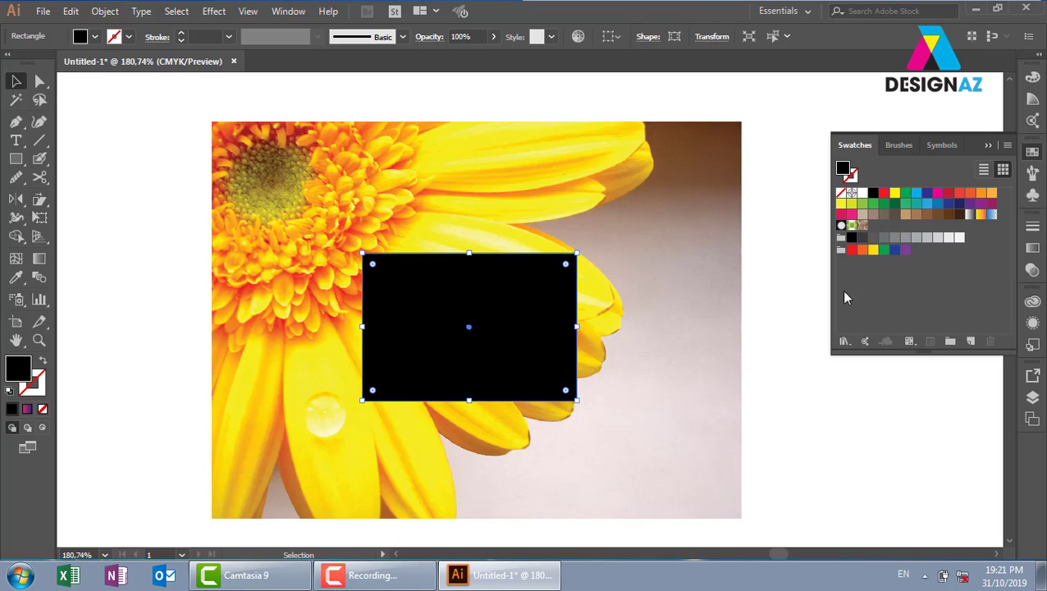
click(804, 339)
click(519, 313)
click(1032, 399)
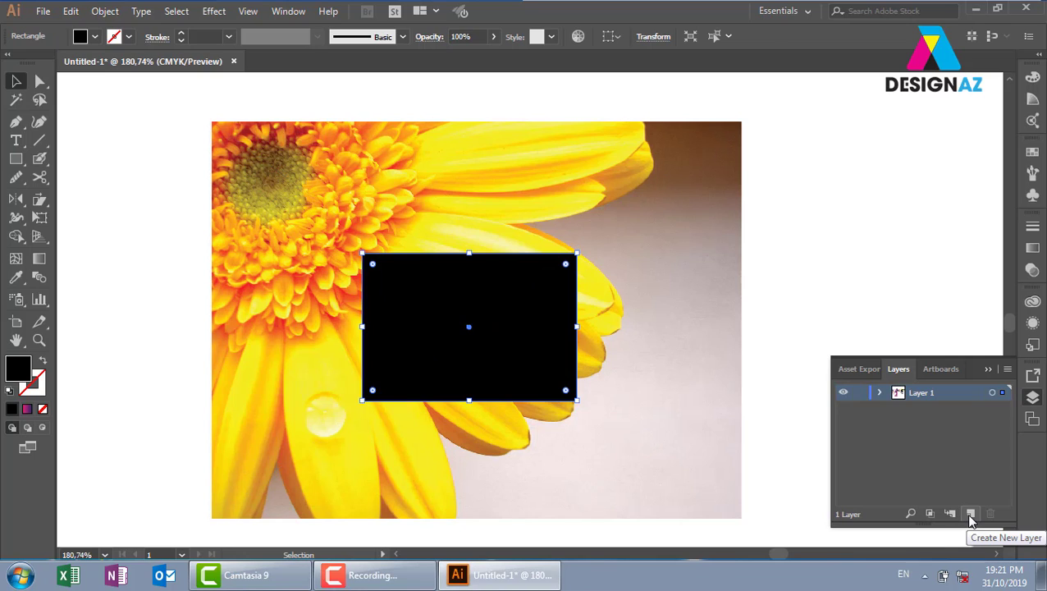
Add a new layer and cut the black rectangle out of Layer 1
click(970, 513)
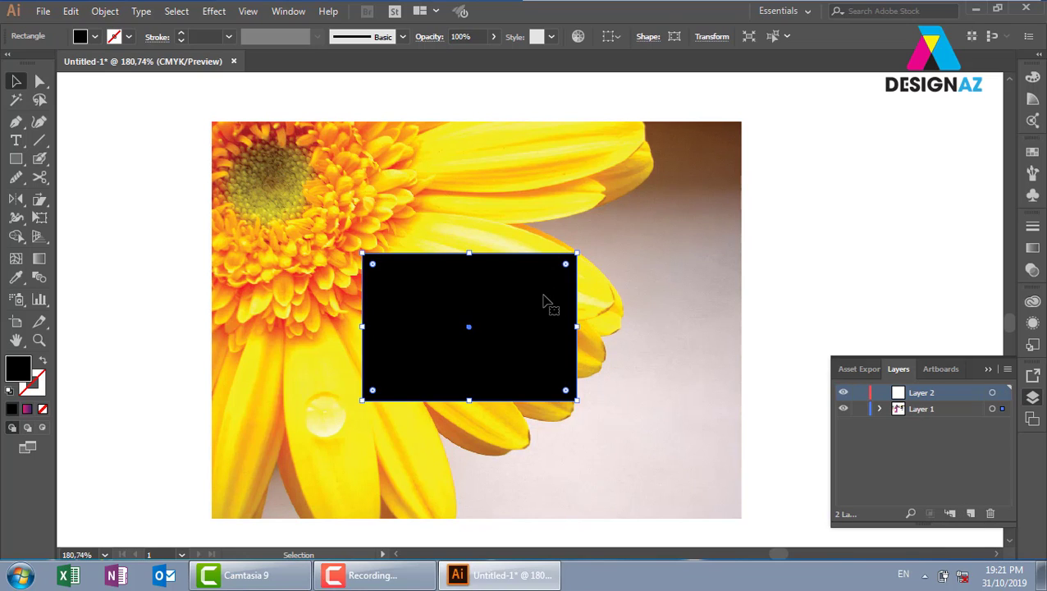
click(901, 408)
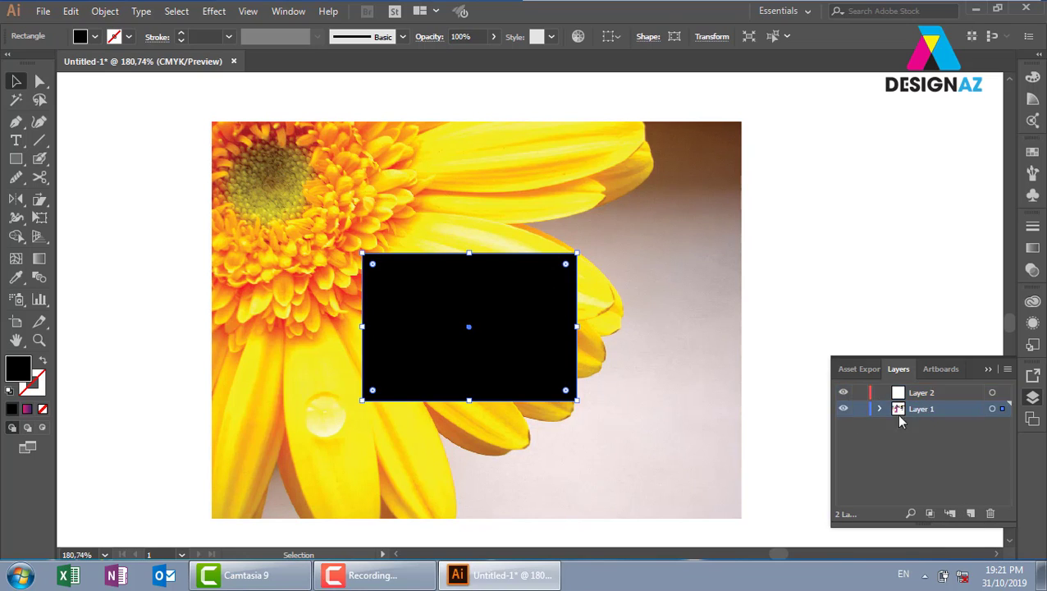
drag(514, 346, 617, 327)
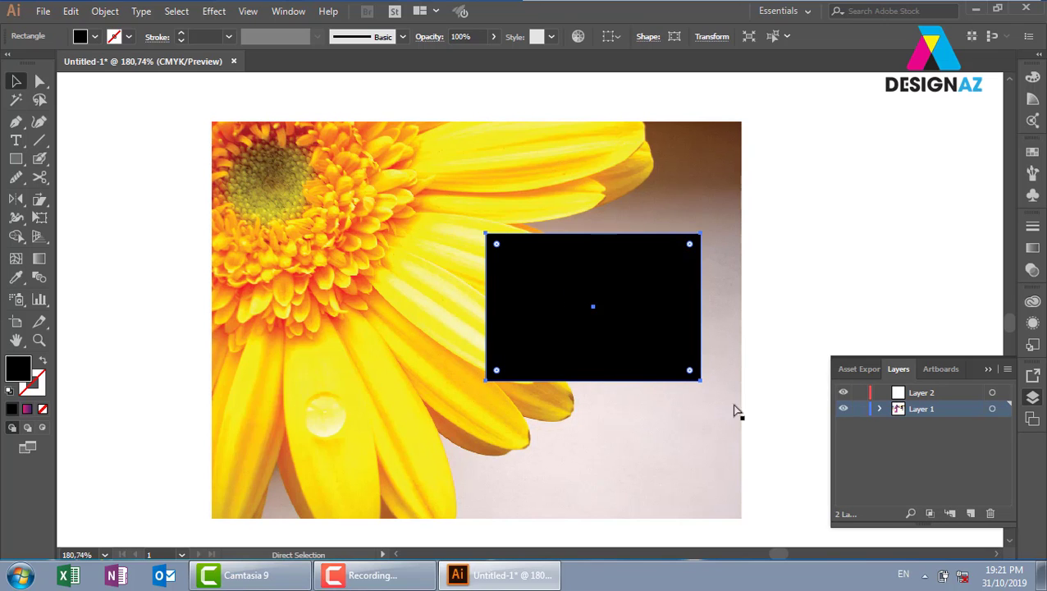
key(Delete)
Paste the rectangle into Layer 2 and shift it over one petal
click(951, 392)
key(ctrl+v)
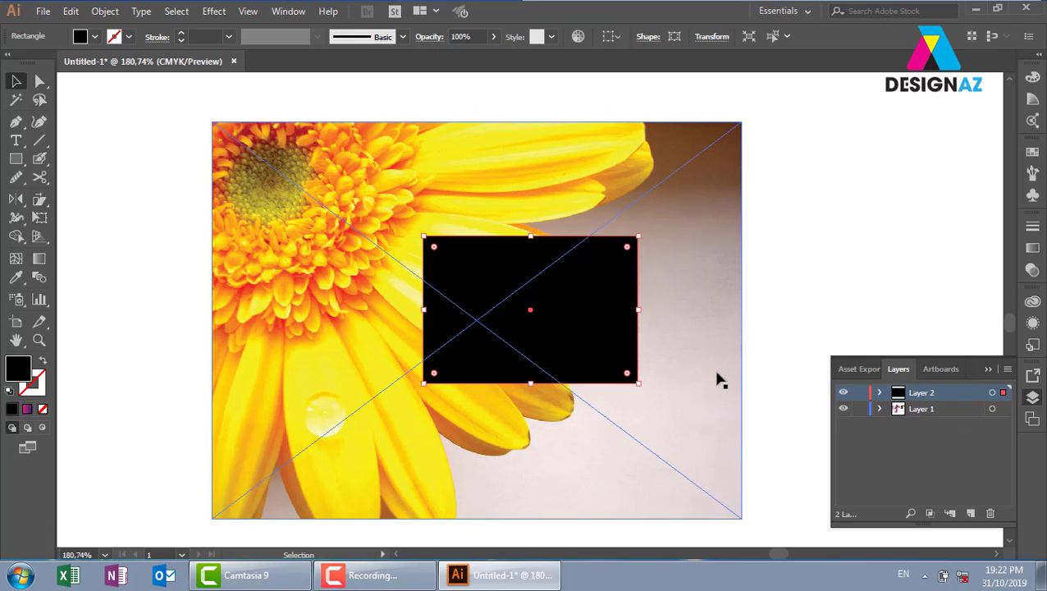
drag(539, 315, 457, 312)
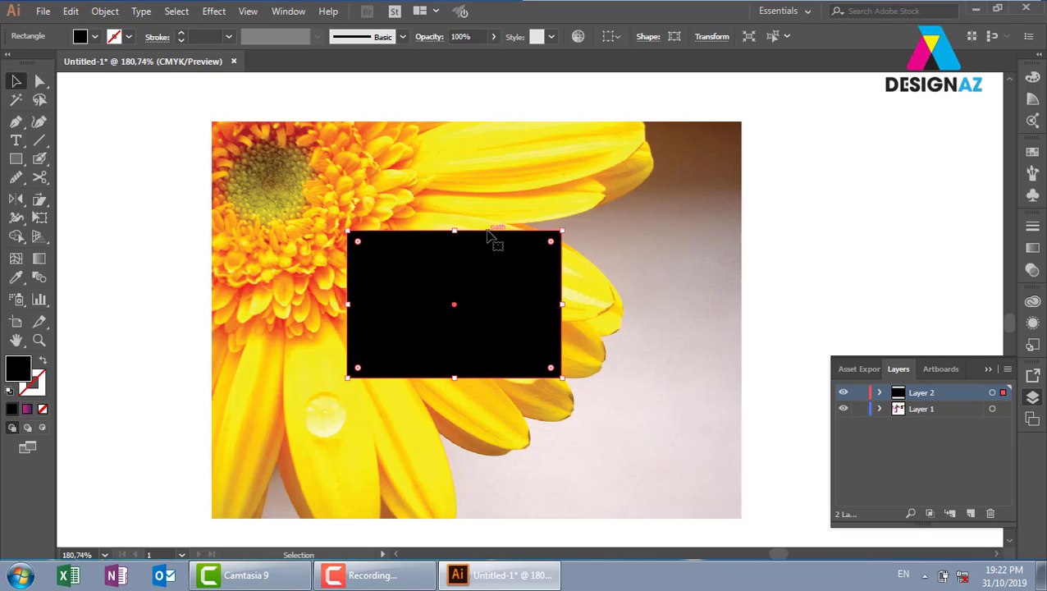
click(671, 169)
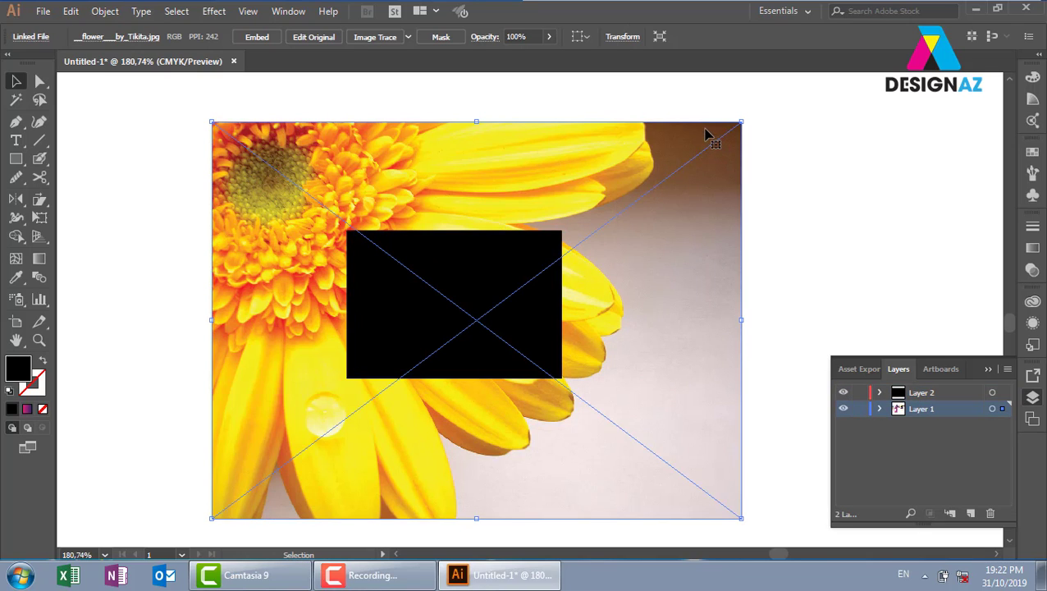
click(856, 256)
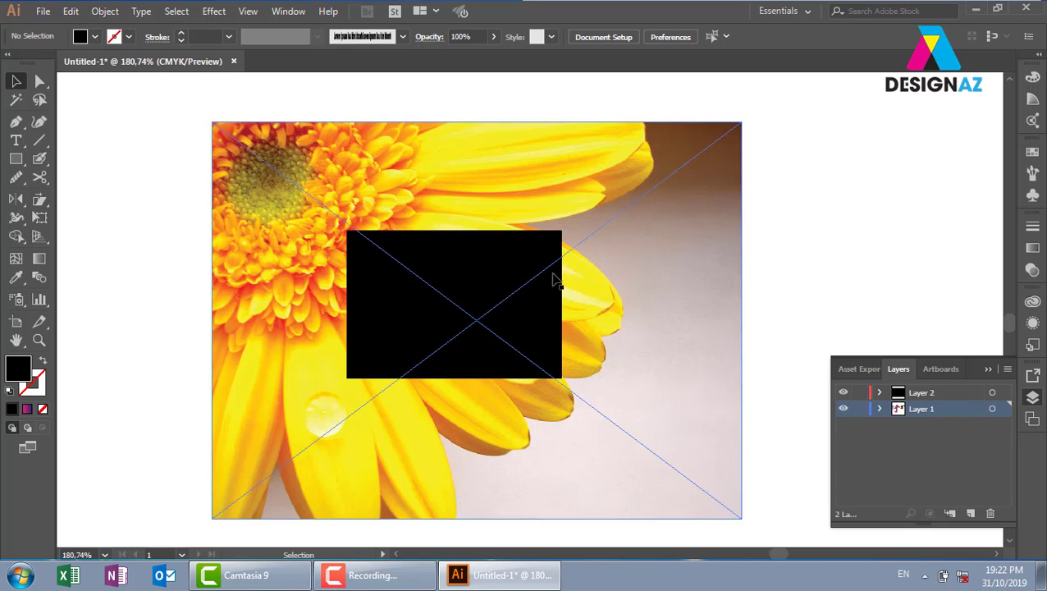
drag(423, 301, 461, 299)
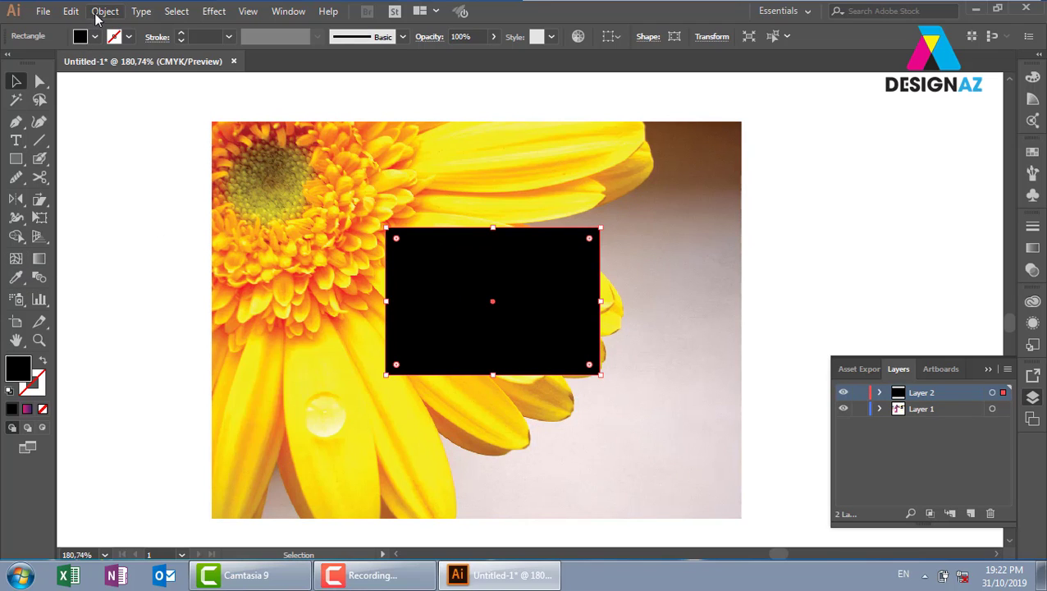
Convert the black rectangle into a 2-row by 2-column gradient mesh and deselect it
click(105, 11)
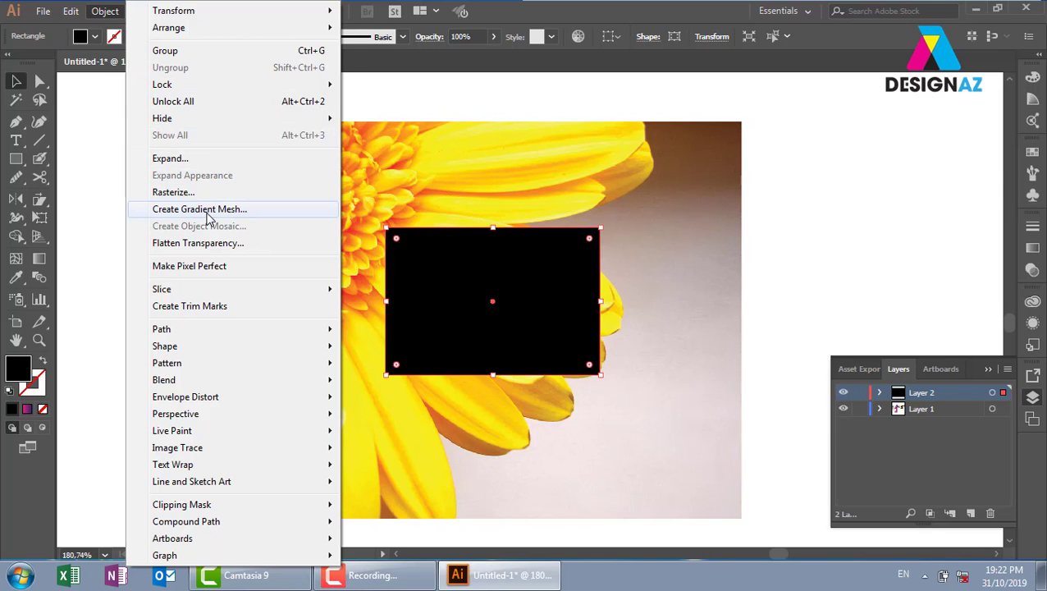
click(208, 215)
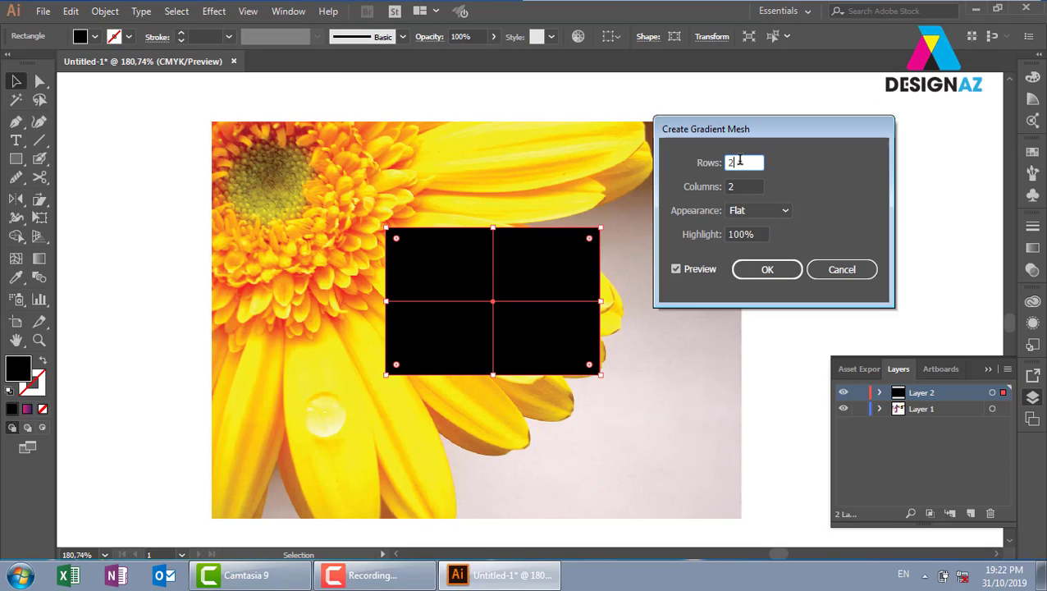
scroll(739, 162, up, 1)
scroll(740, 162, up, 2)
scroll(739, 161, down, 4)
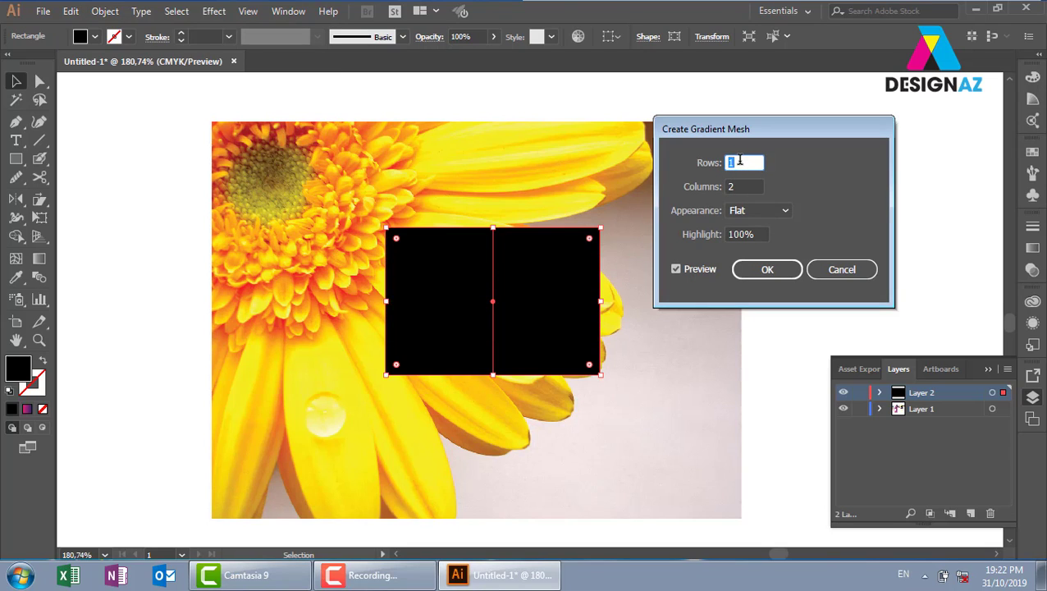
scroll(740, 162, up, 1)
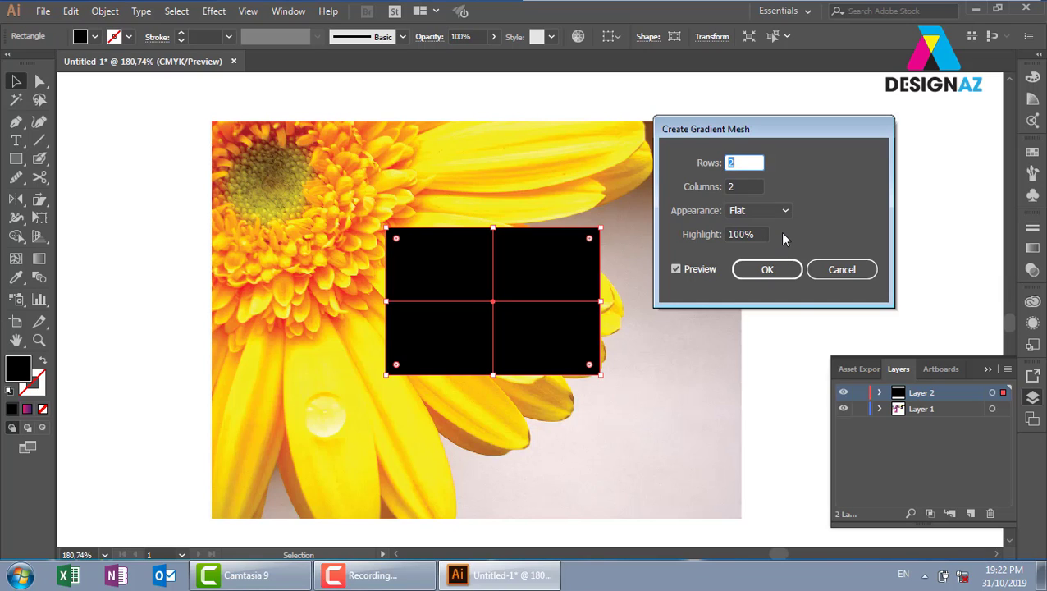
click(781, 276)
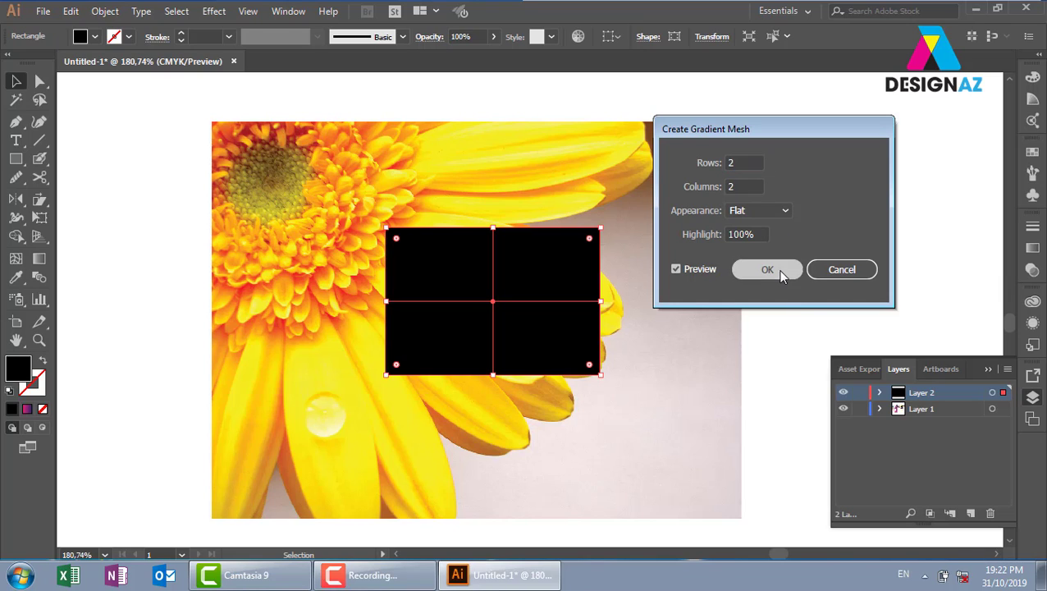
click(133, 177)
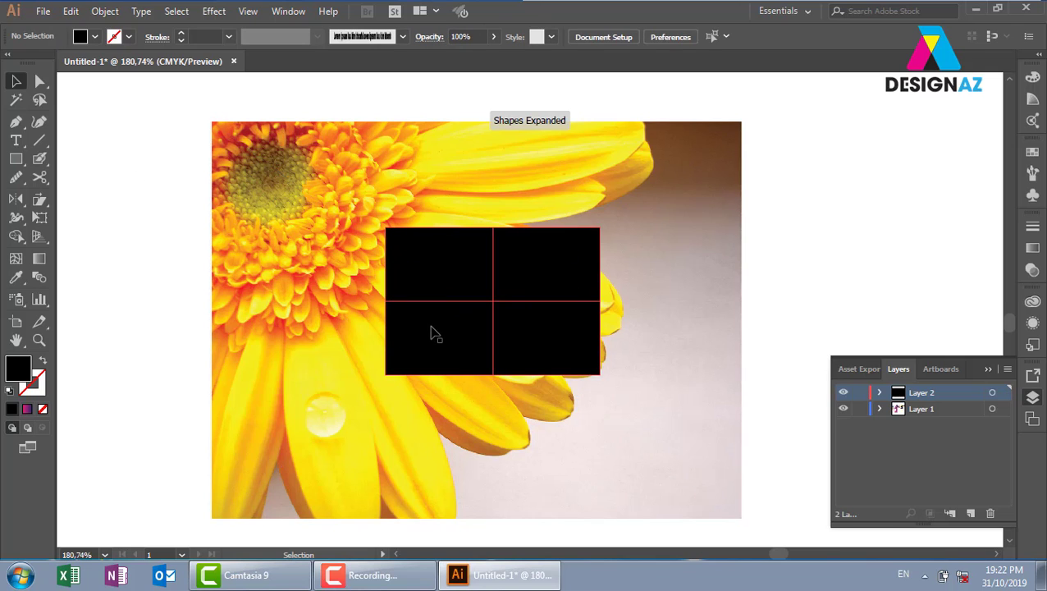
Zoom in and move the mesh rectangle over a petal
key(ctrl+plus)
click(279, 210)
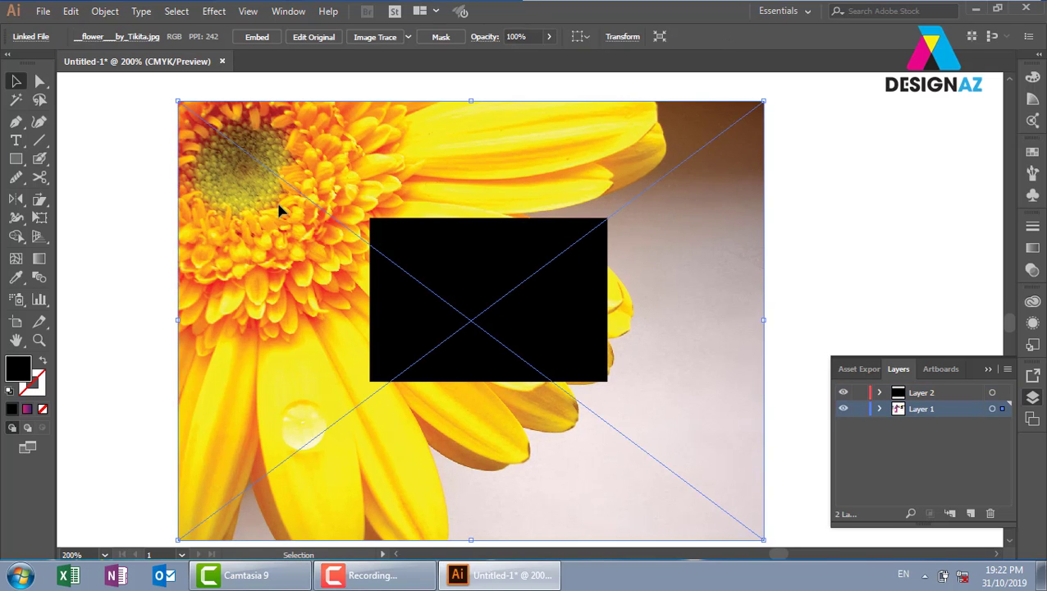
key(ctrl)
key(ctrl+shift+a)
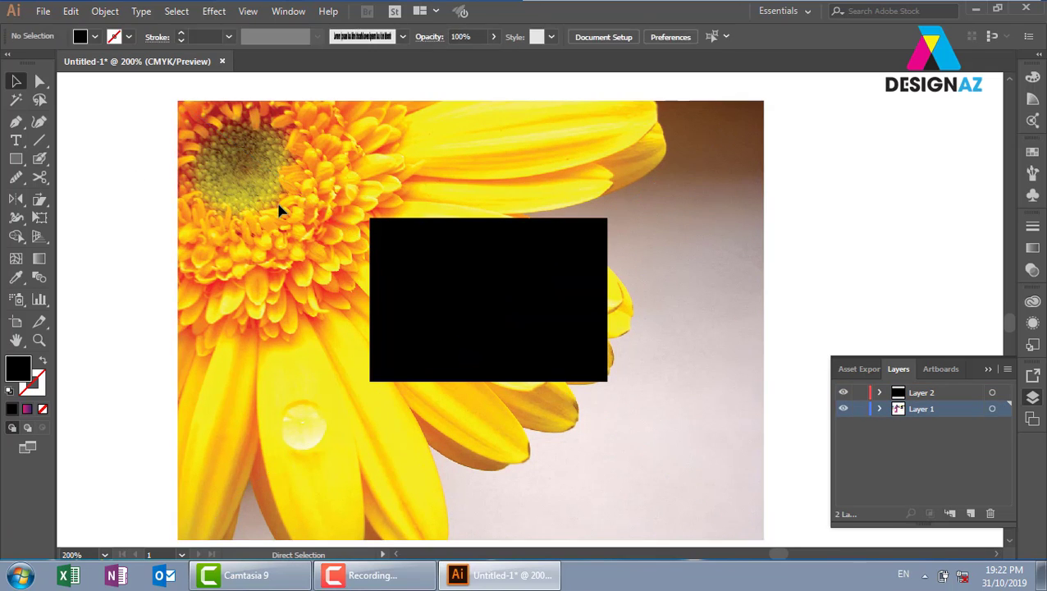
mouse_move(531, 292)
mouse_down()
mouse_move(491, 255)
mouse_move(601, 264)
mouse_up()
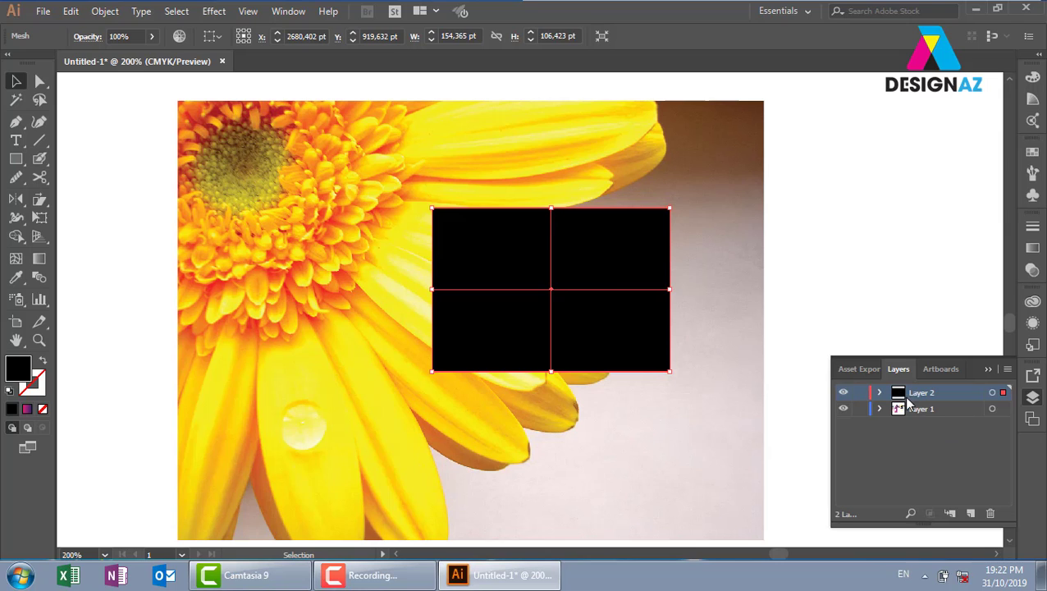
click(844, 393)
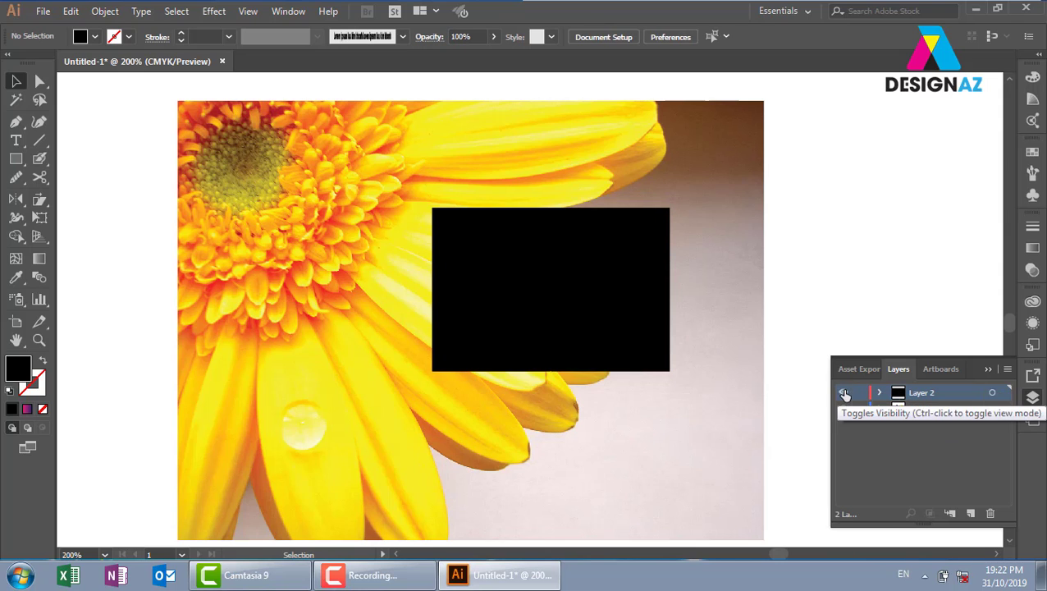
Turn off Preview in Layer 2's options so the mesh shows as outlines
click(844, 393)
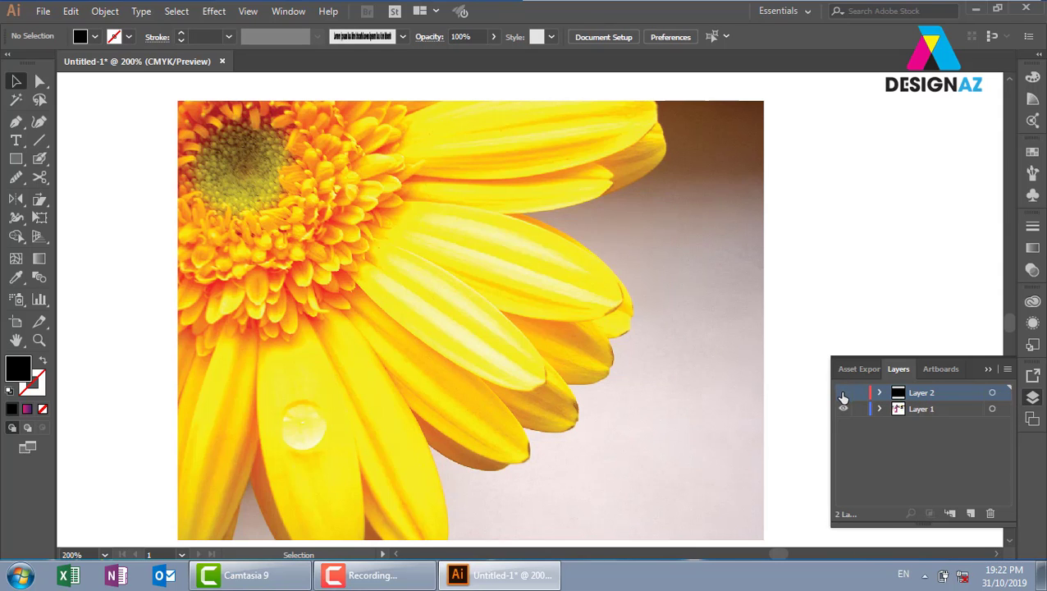
click(844, 393)
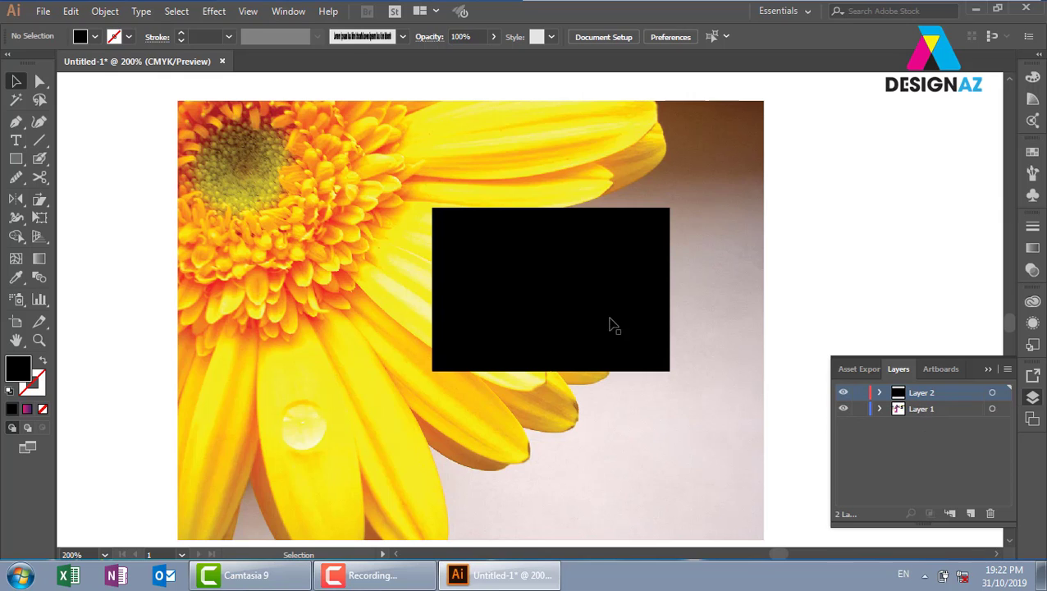
click(608, 325)
double_click(902, 397)
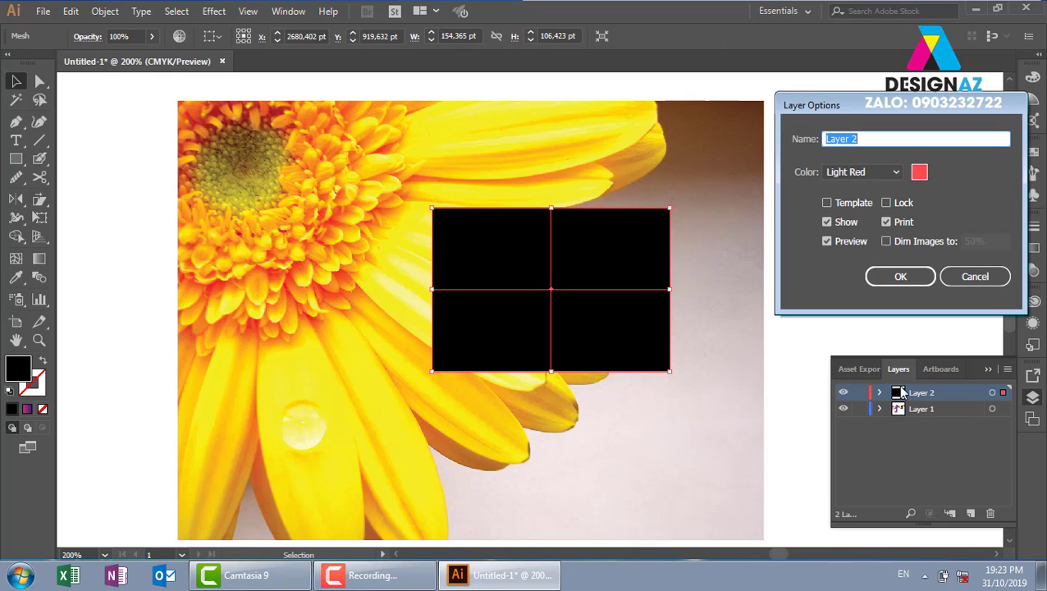
drag(920, 112, 816, 111)
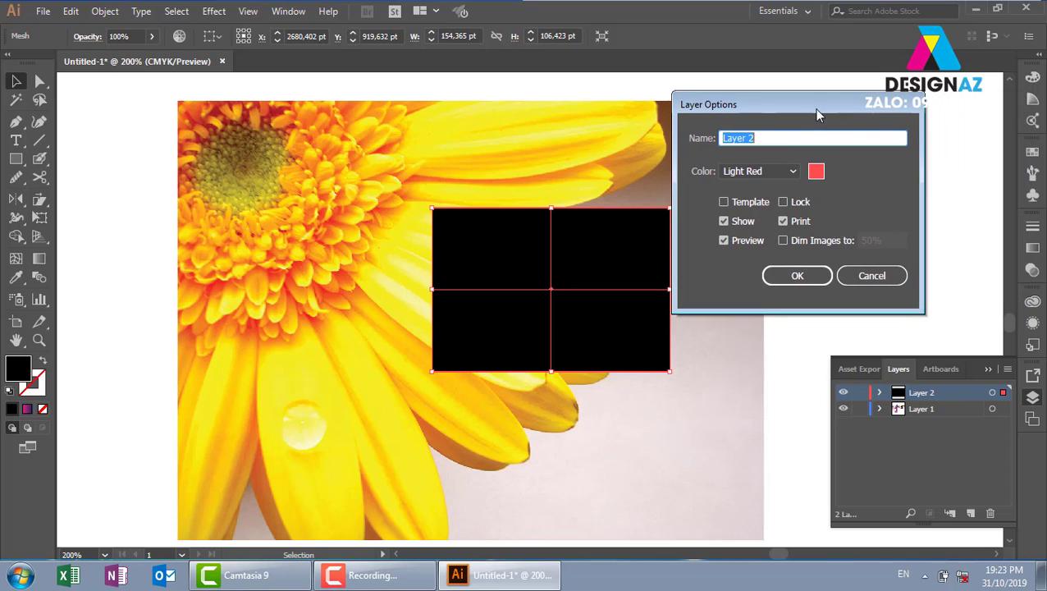
click(722, 240)
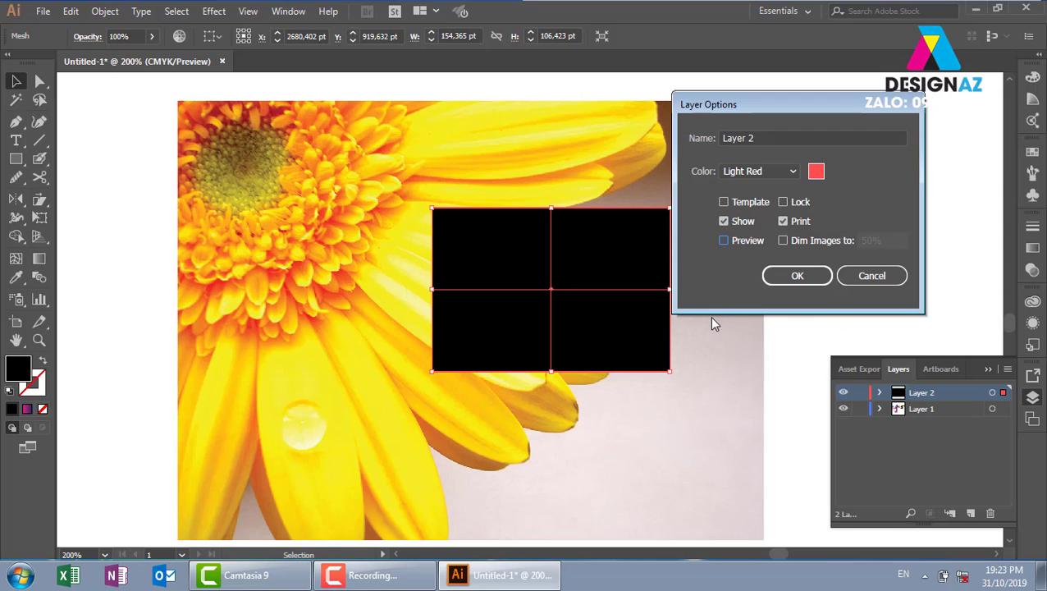
click(795, 277)
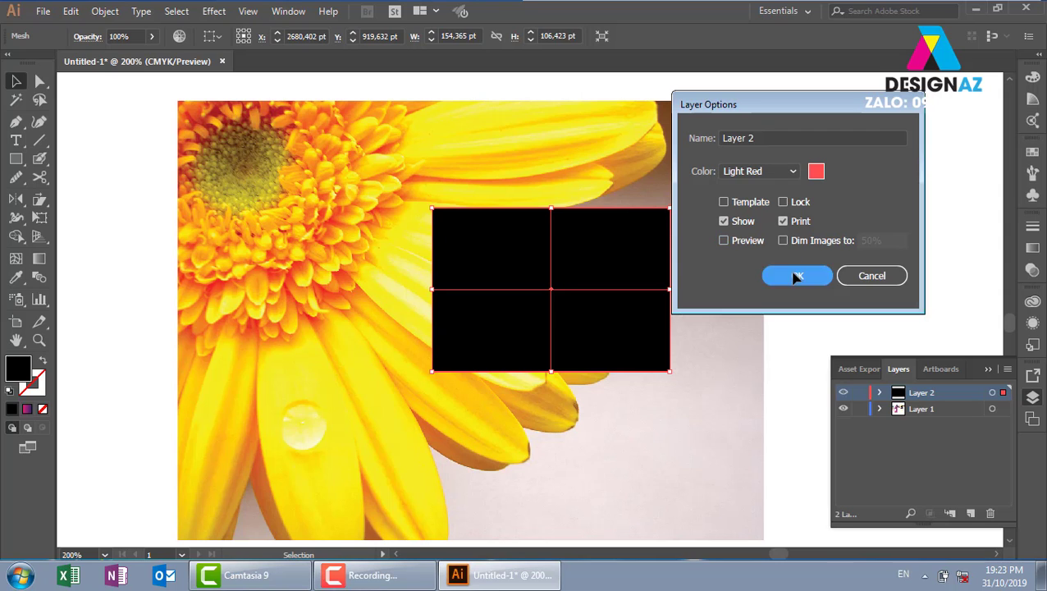
click(835, 271)
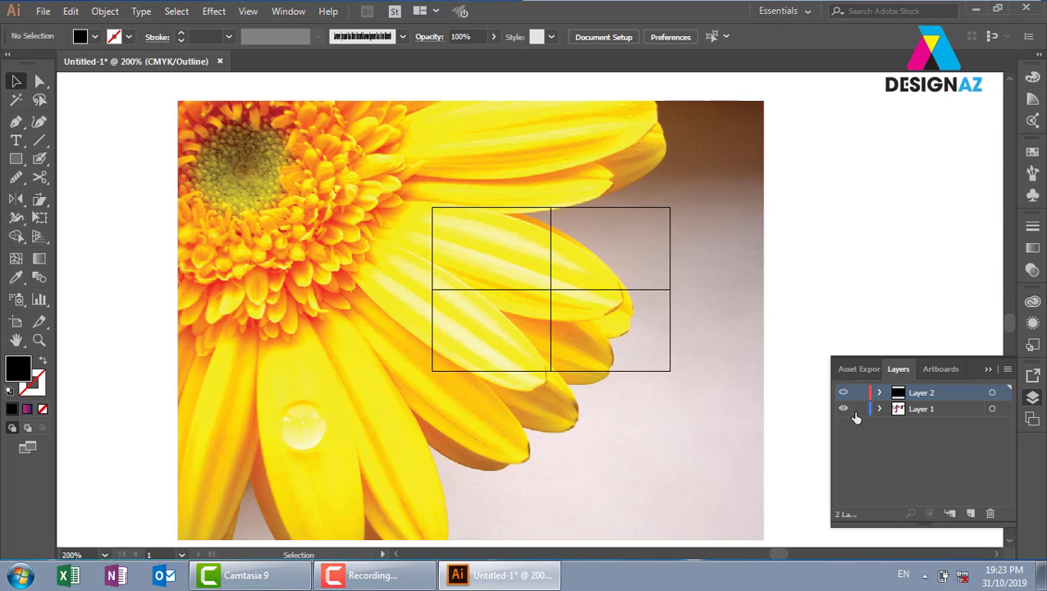
At 300% zoom, drag the mesh's left point and top and bottom edges onto the petal base
key(ctrl+equal)
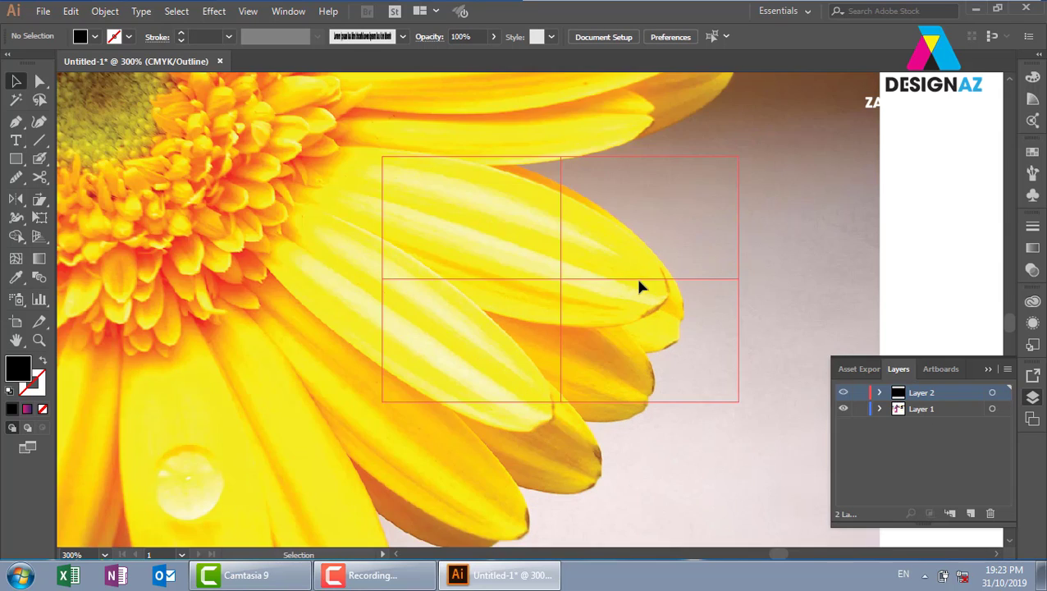
drag(462, 292, 400, 294)
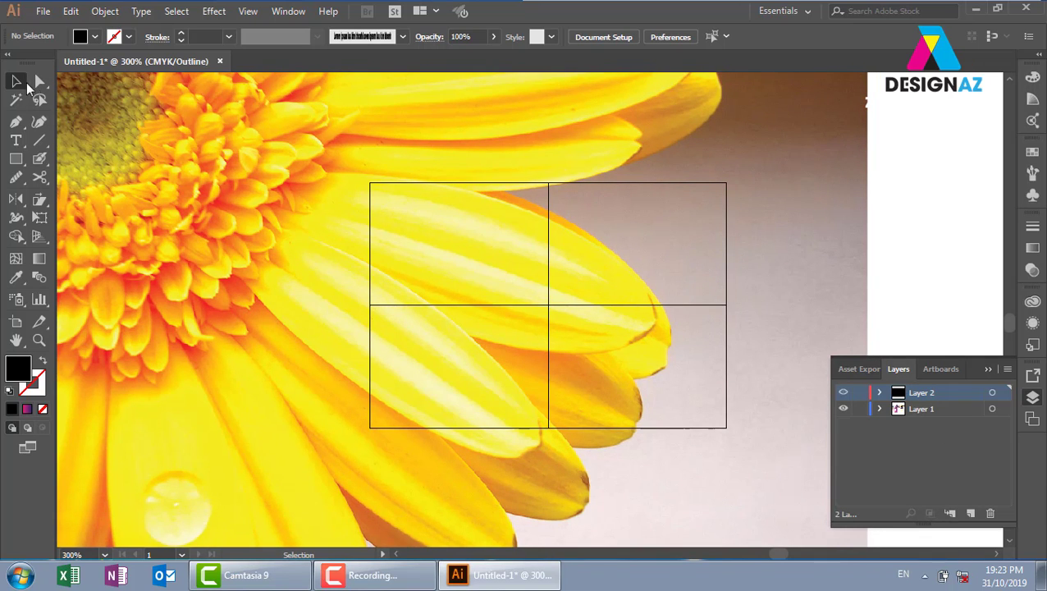
click(40, 82)
click(371, 304)
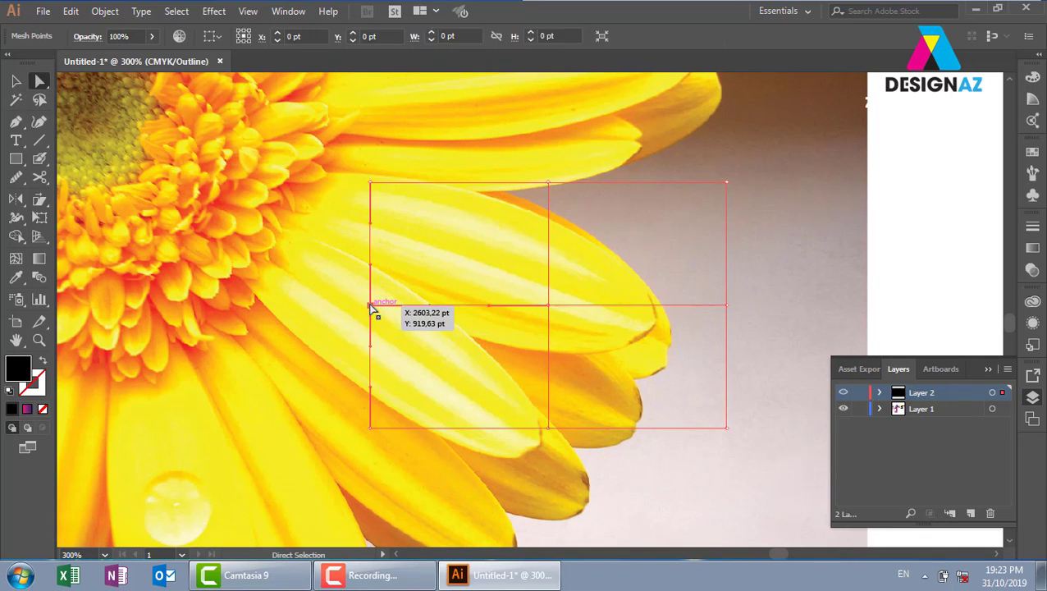
drag(371, 305, 270, 262)
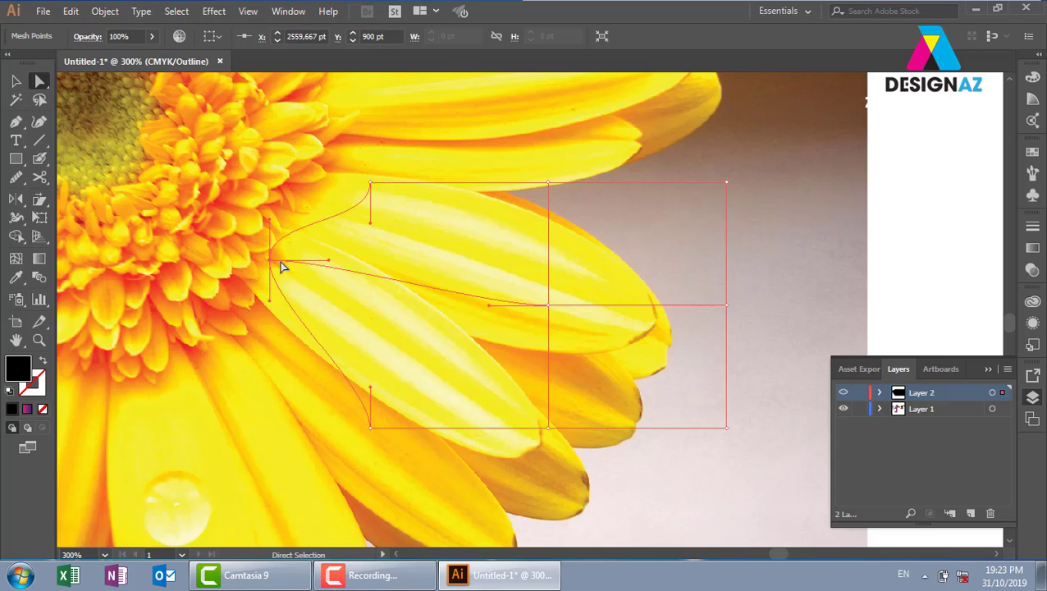
drag(369, 192, 283, 234)
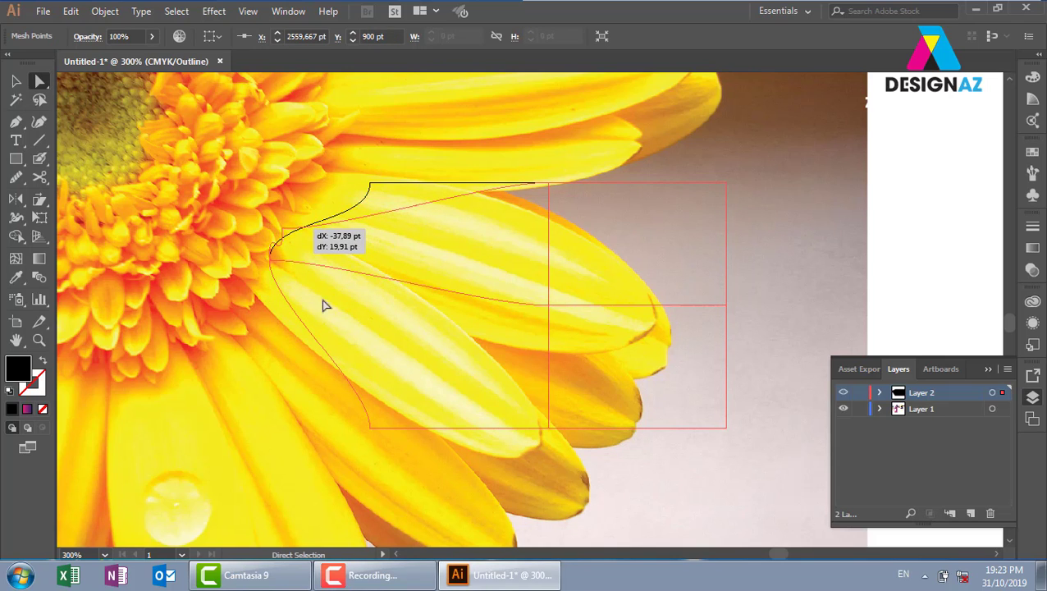
drag(382, 442, 243, 284)
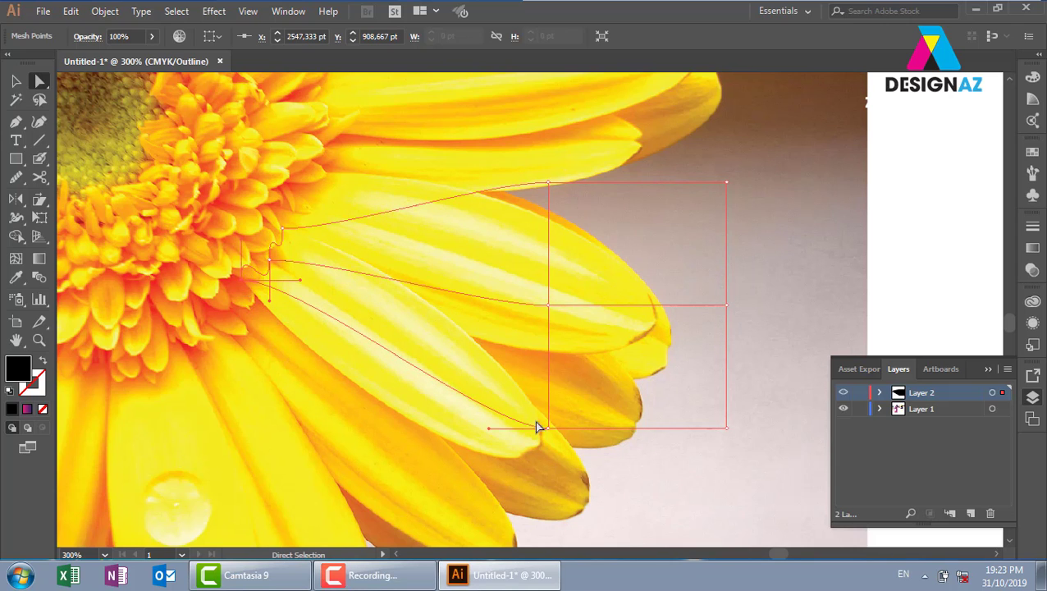
drag(550, 432, 343, 377)
Pull the centre, top and right-hand mesh points in toward the petal tip
drag(552, 309, 391, 338)
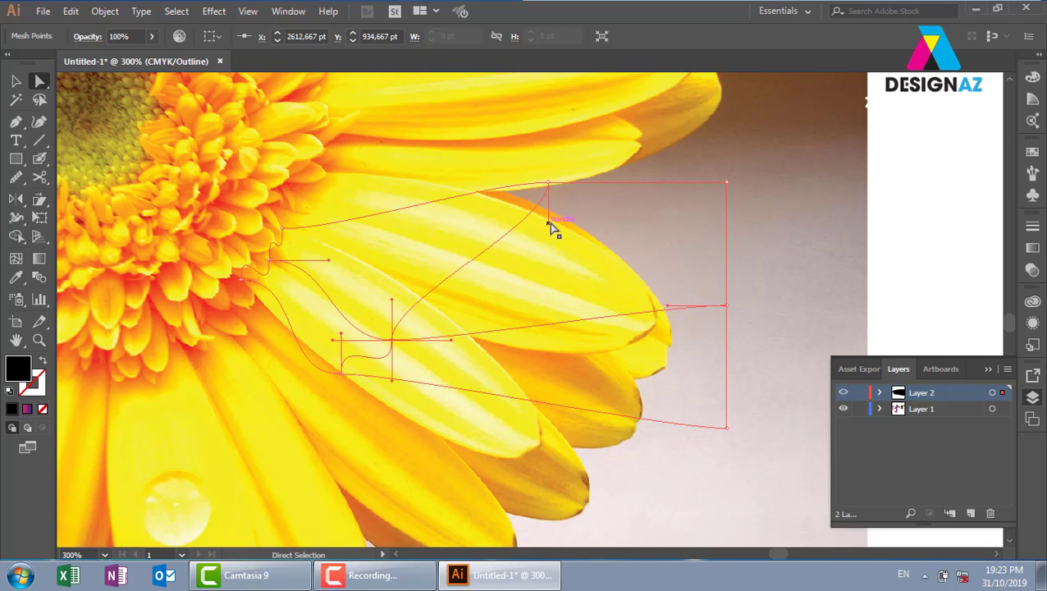
drag(549, 183, 418, 293)
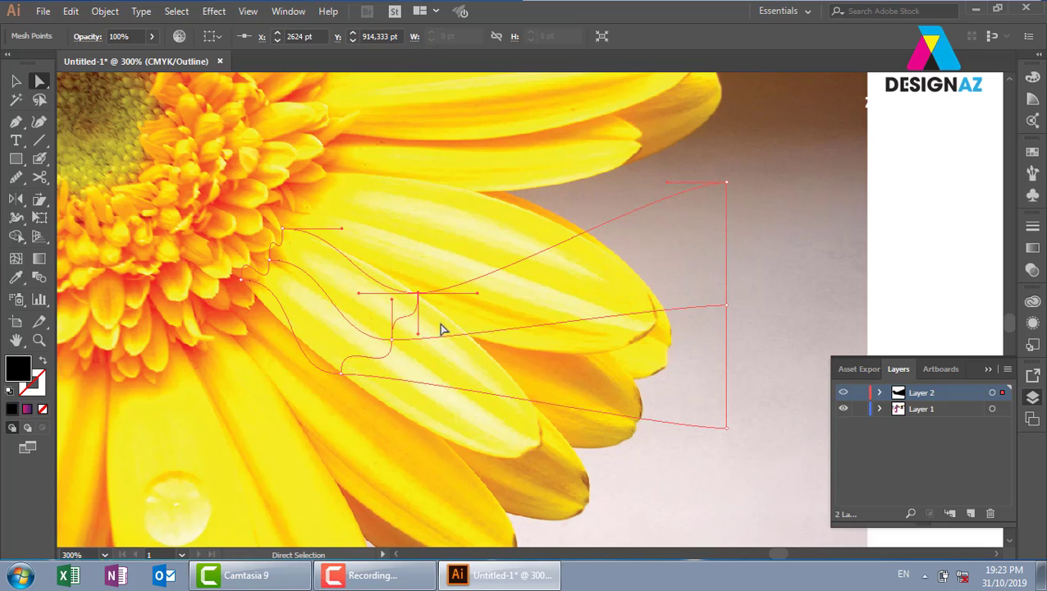
drag(726, 426, 448, 439)
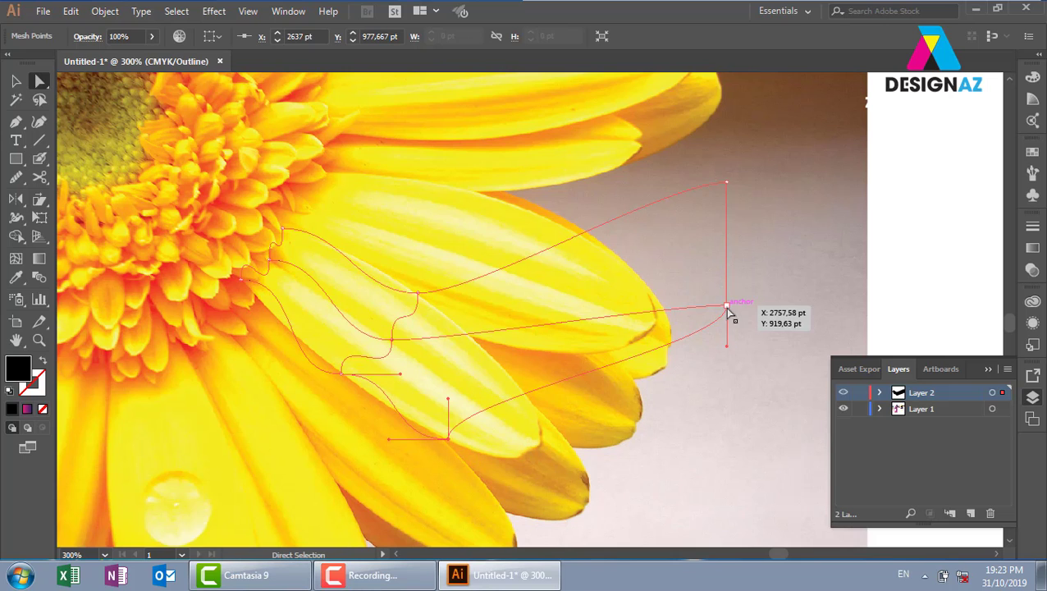
drag(728, 306, 541, 447)
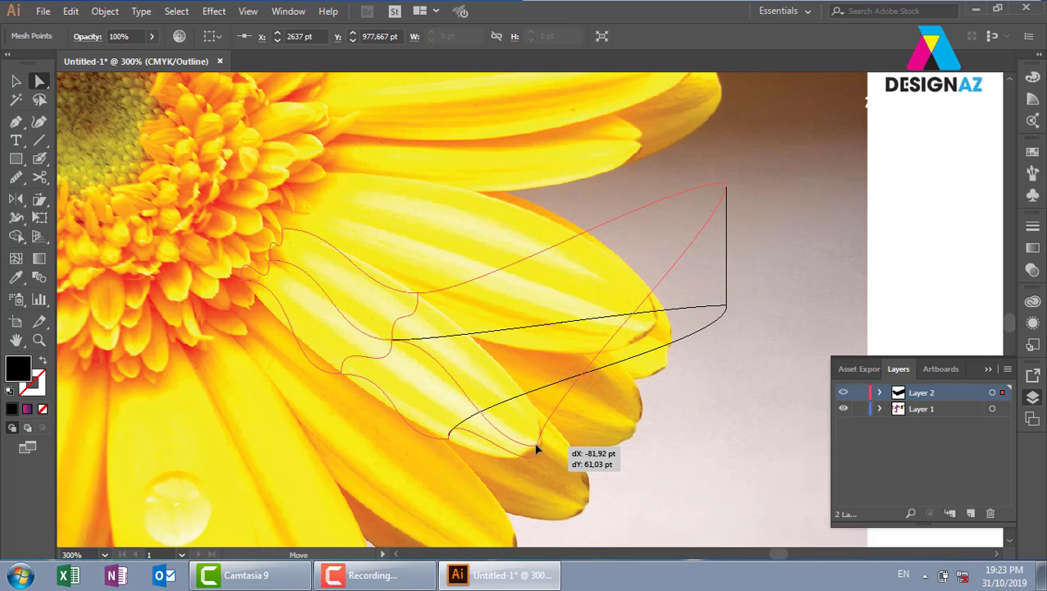
drag(541, 447, 540, 443)
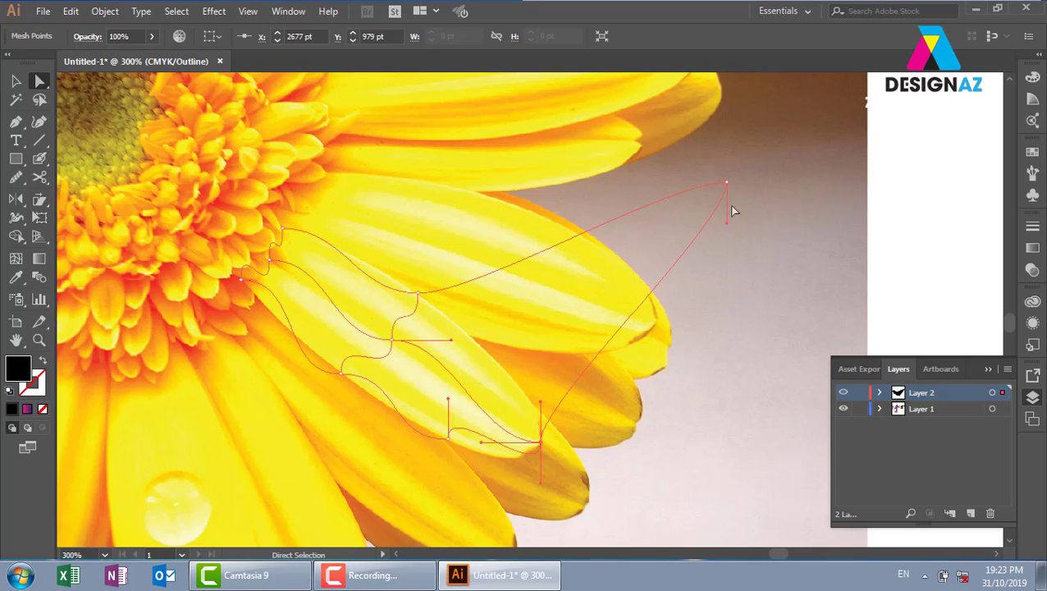
drag(726, 190, 510, 377)
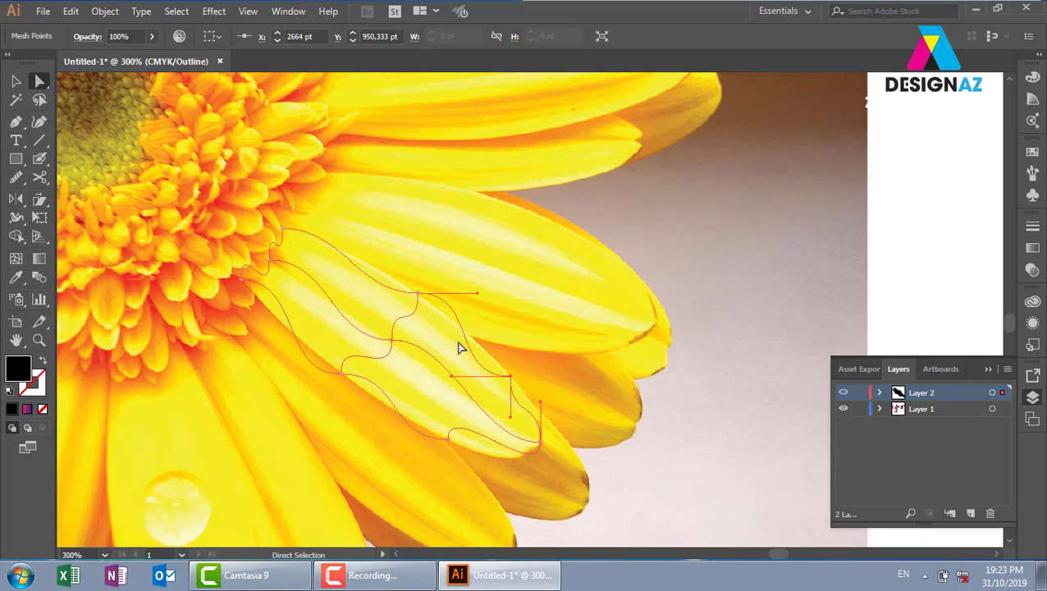
At 400% zoom, bend the mesh curves to follow the petal's upper and side edges
key(ctrl+equal)
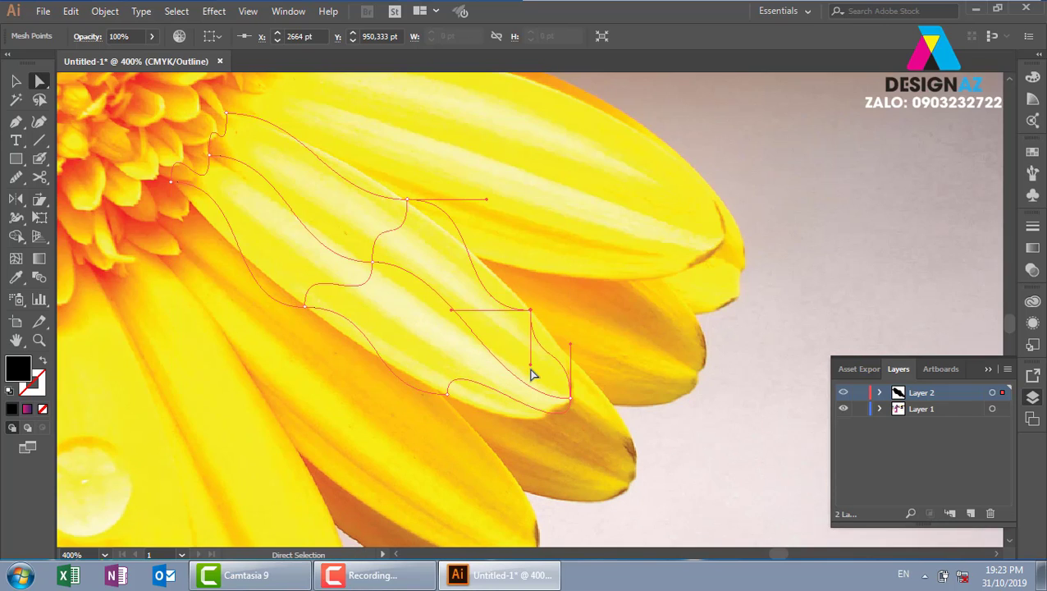
scroll(321, 260, up, 2)
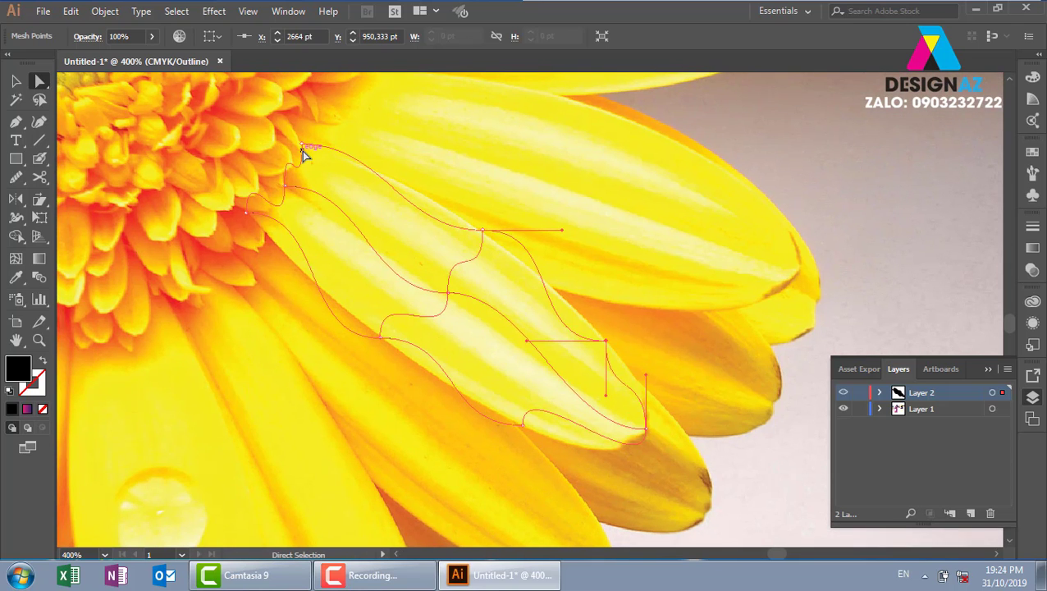
drag(303, 150, 300, 145)
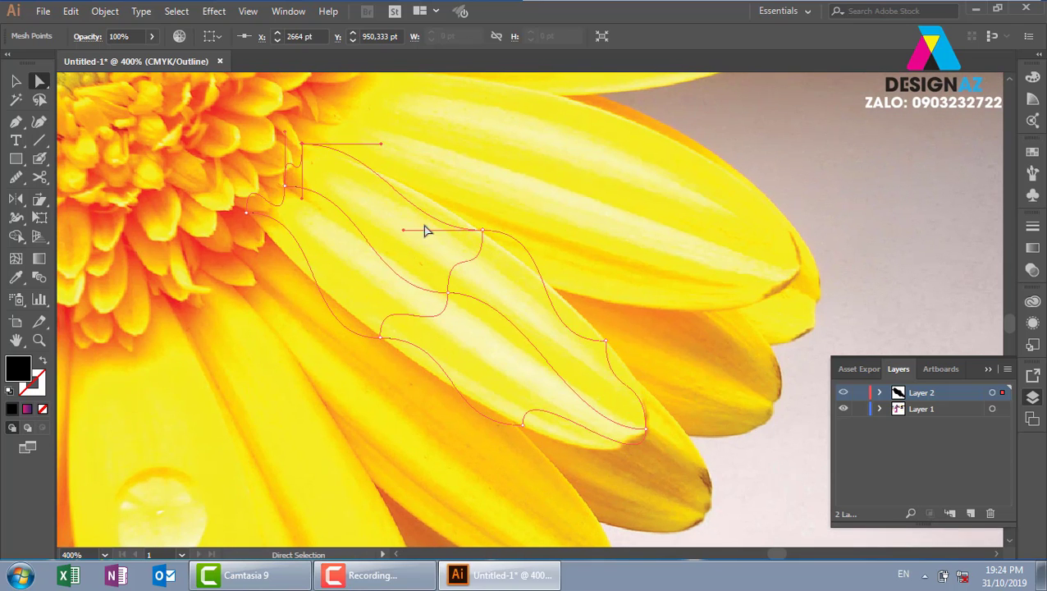
drag(403, 233, 431, 207)
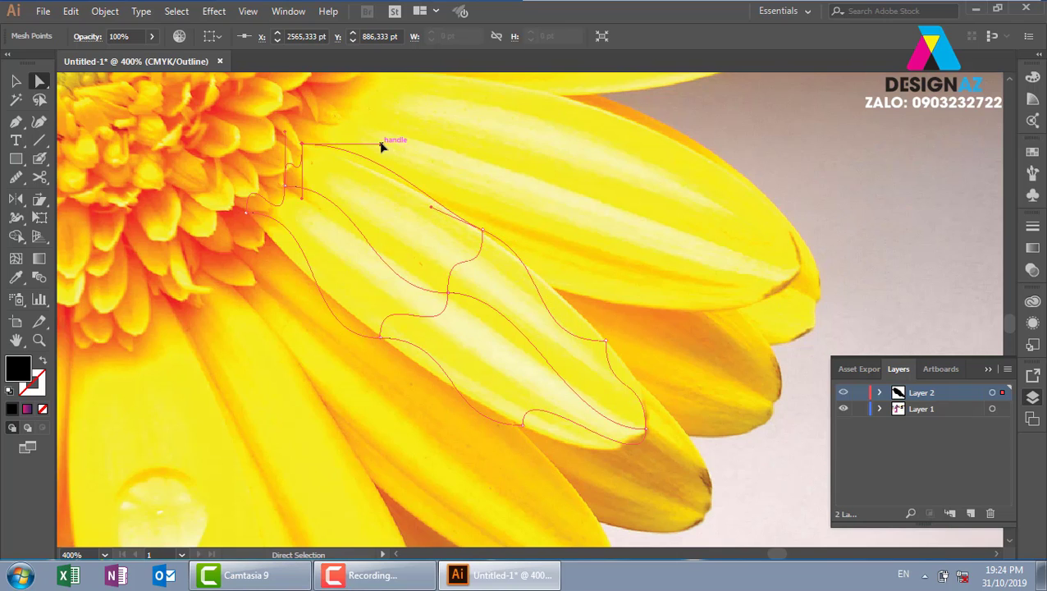
drag(382, 145, 371, 160)
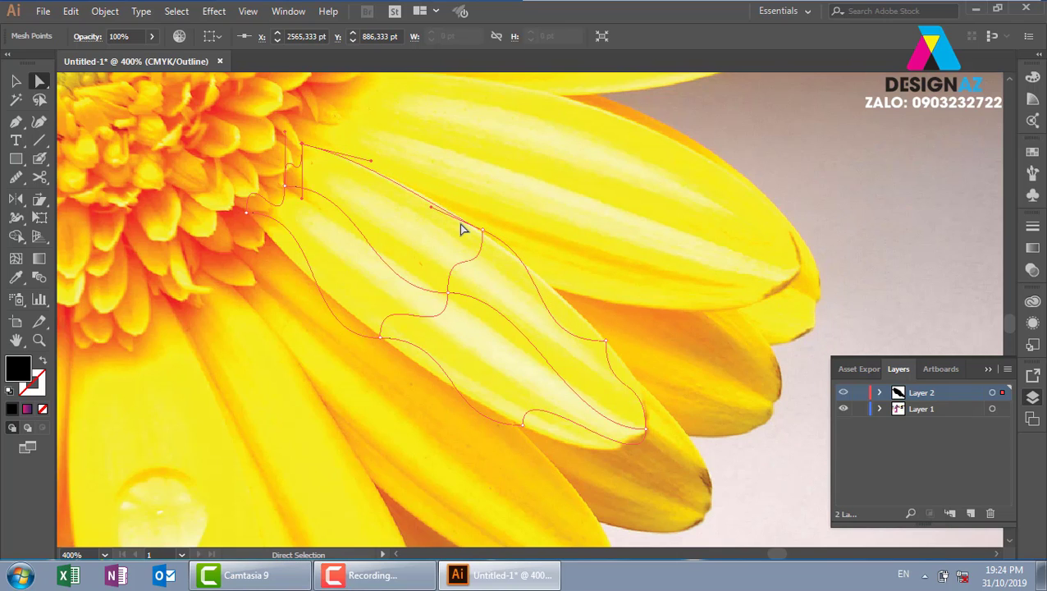
click(482, 231)
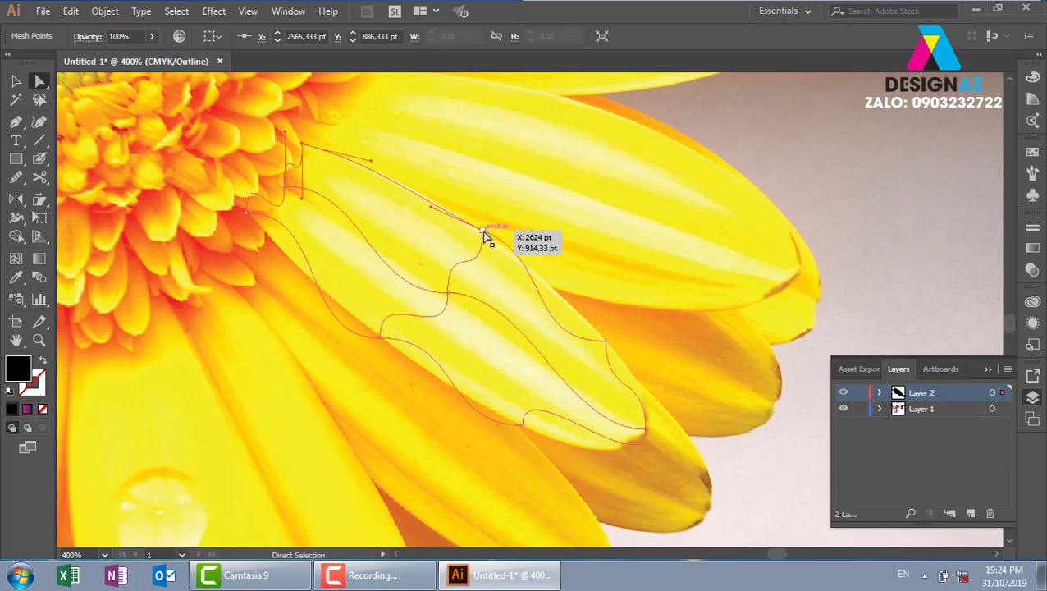
drag(528, 341, 575, 308)
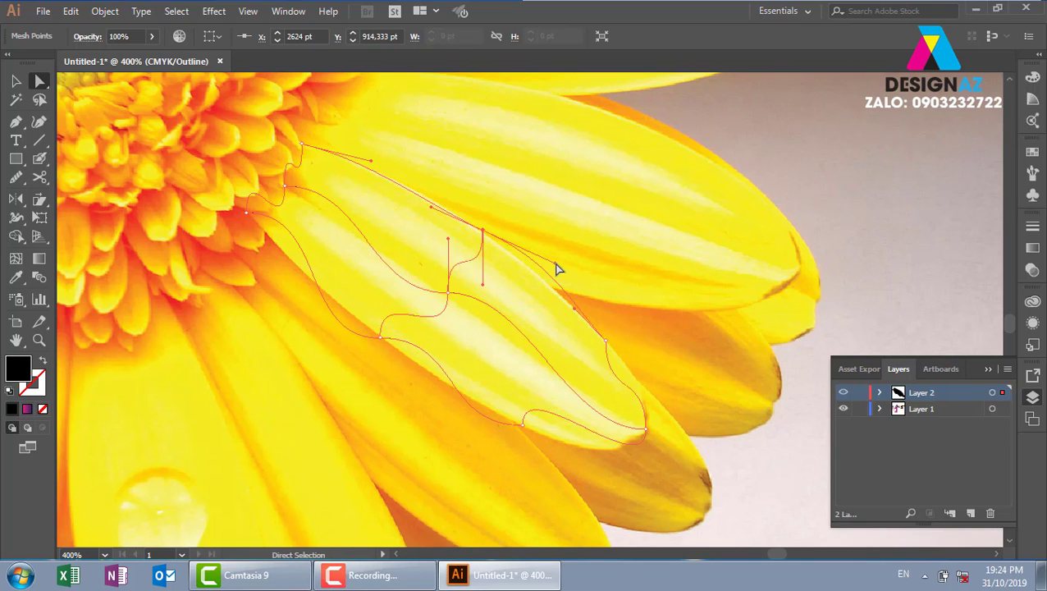
drag(554, 263, 535, 267)
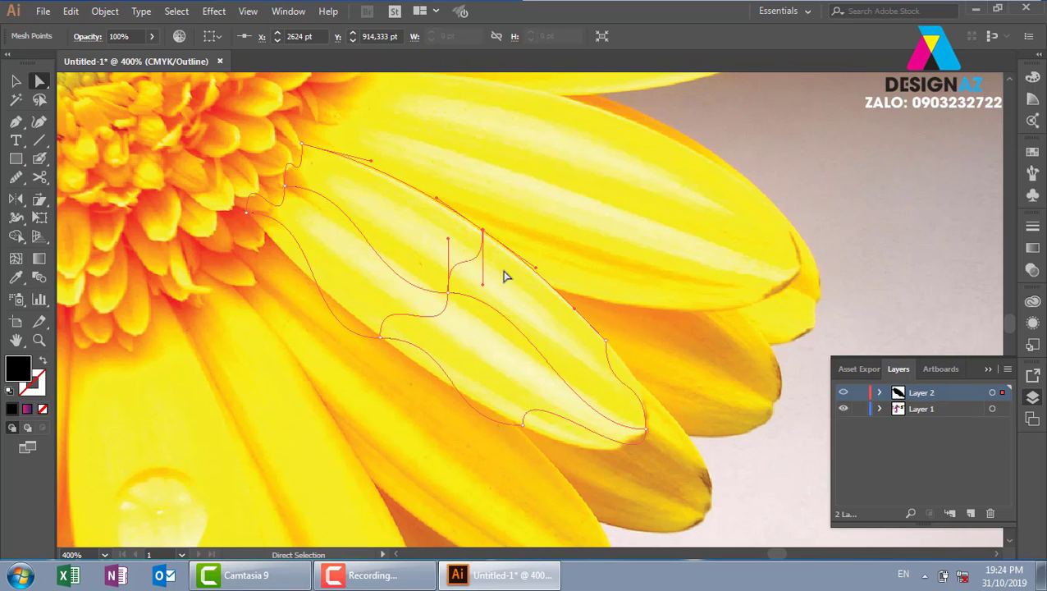
Curve the mesh edges around the petal tip and the lower edge just below it
click(606, 341)
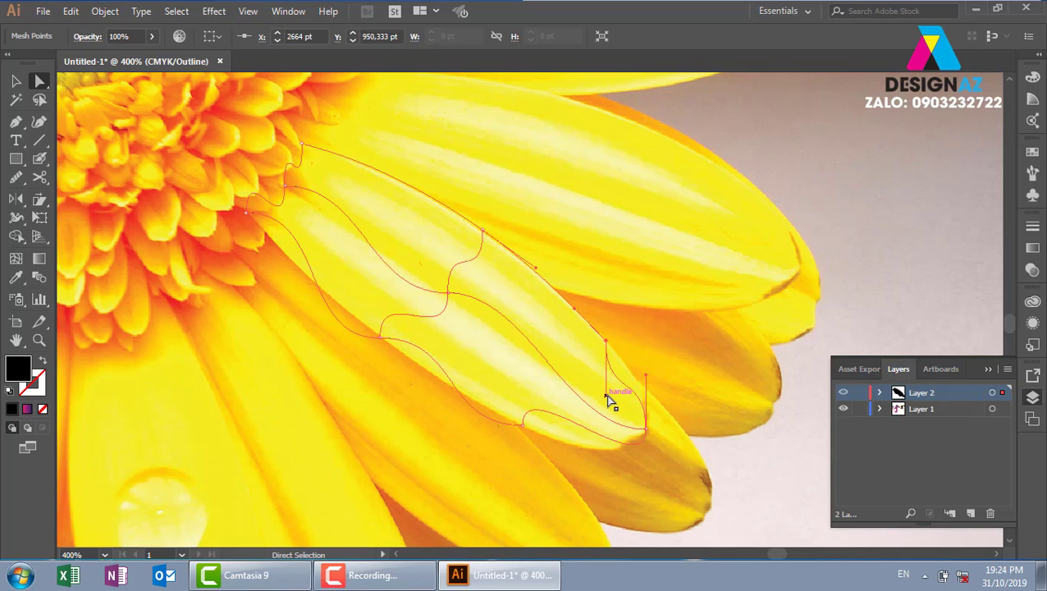
drag(605, 400, 624, 364)
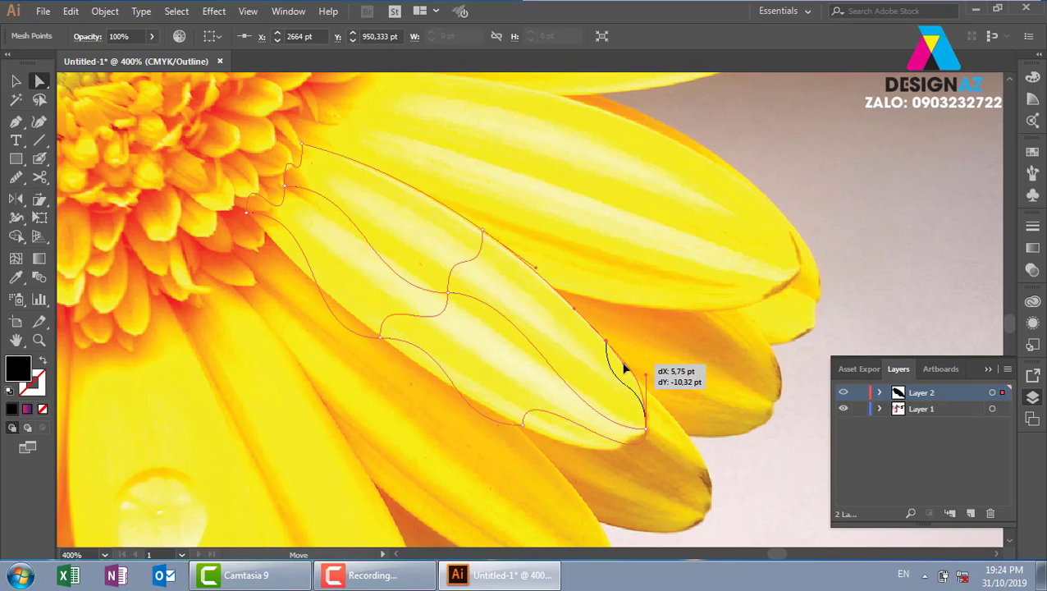
drag(648, 376, 650, 380)
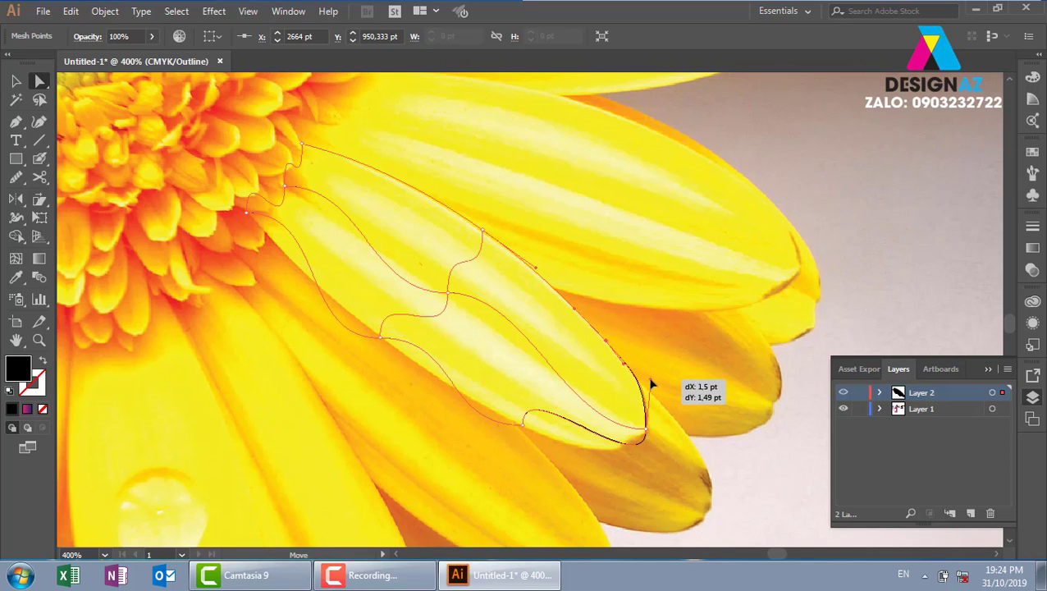
click(645, 427)
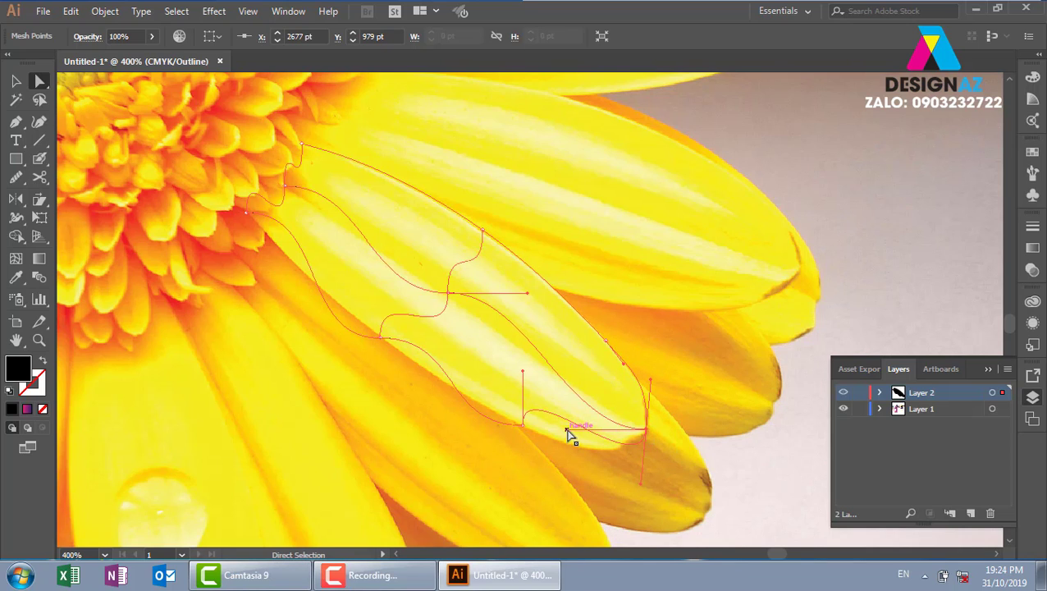
drag(566, 429, 574, 408)
mouse_move(527, 298)
mouse_down()
mouse_move(449, 296)
mouse_move(443, 287)
mouse_move(471, 263)
mouse_move(454, 238)
mouse_up()
Bend the inner lower and upper mesh curves and fine-tune the lower edge near the tip
drag(441, 351, 425, 313)
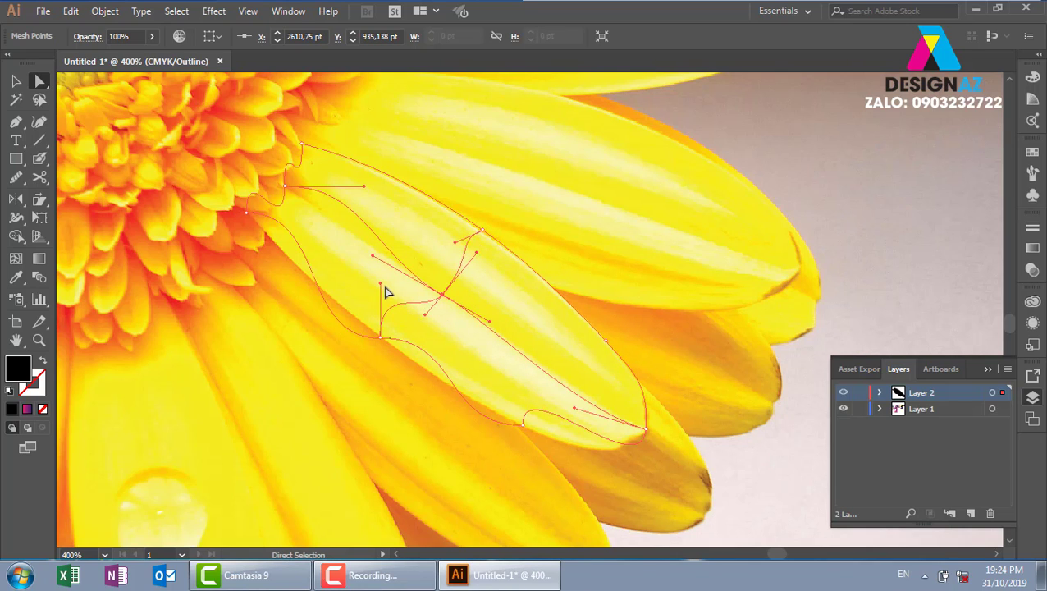
drag(380, 283, 376, 295)
mouse_move(364, 186)
mouse_down()
mouse_move(371, 255)
mouse_move(379, 246)
mouse_up()
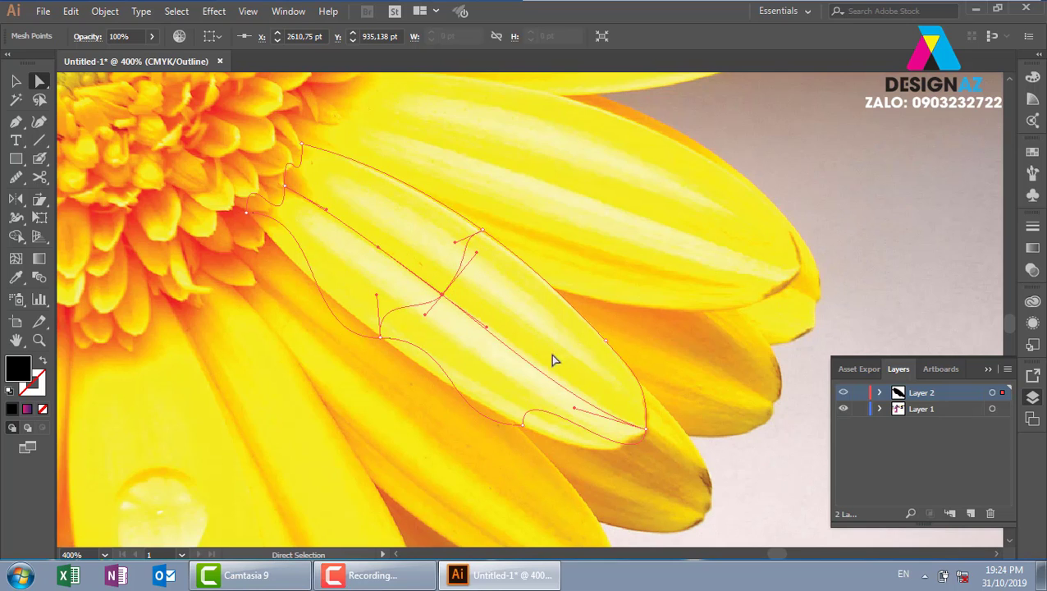
drag(575, 408, 579, 393)
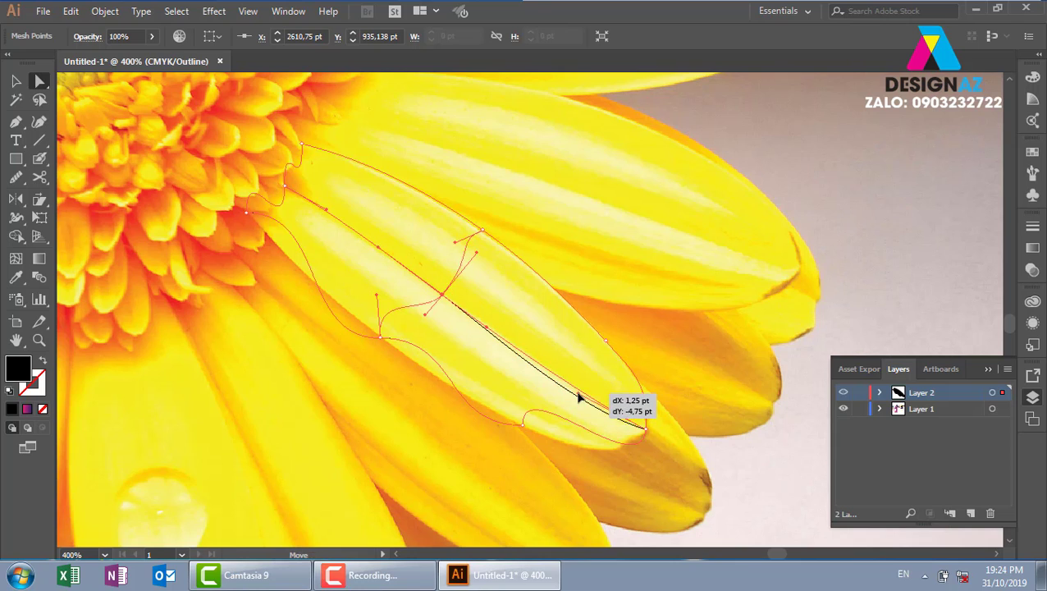
click(523, 425)
drag(530, 385, 555, 437)
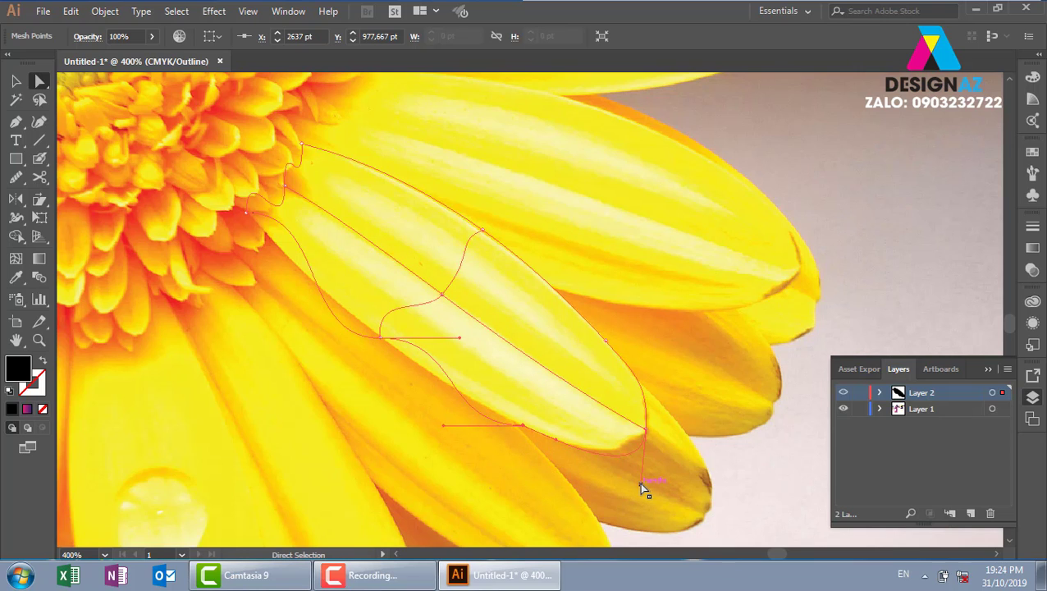
Bend the mesh's tip and lower edge curves to follow the petal's lower edge
mouse_move(638, 484)
mouse_down()
mouse_move(625, 472)
mouse_move(670, 383)
mouse_move(657, 405)
mouse_up()
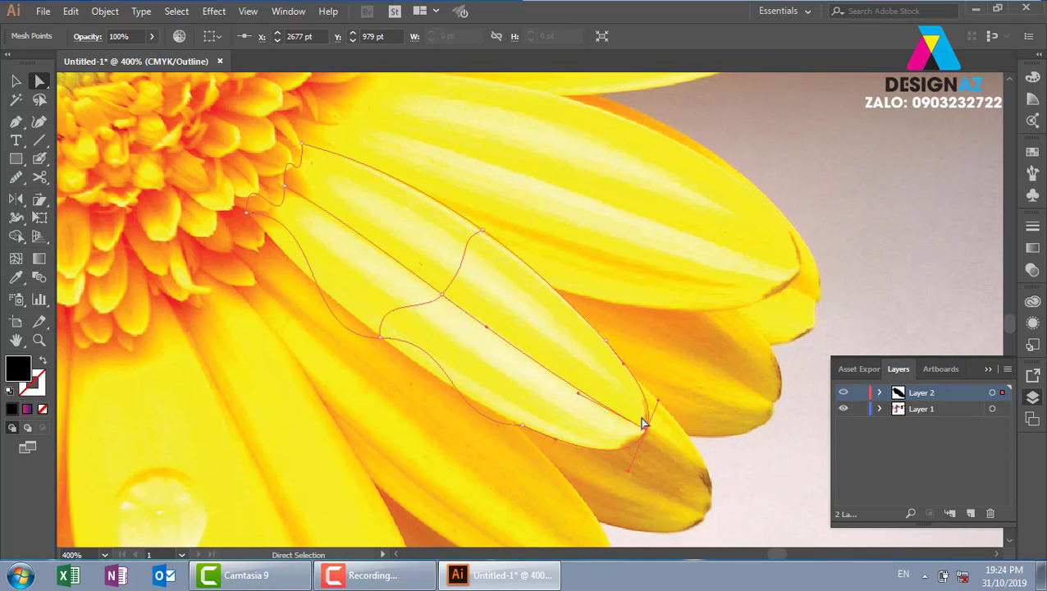
click(527, 426)
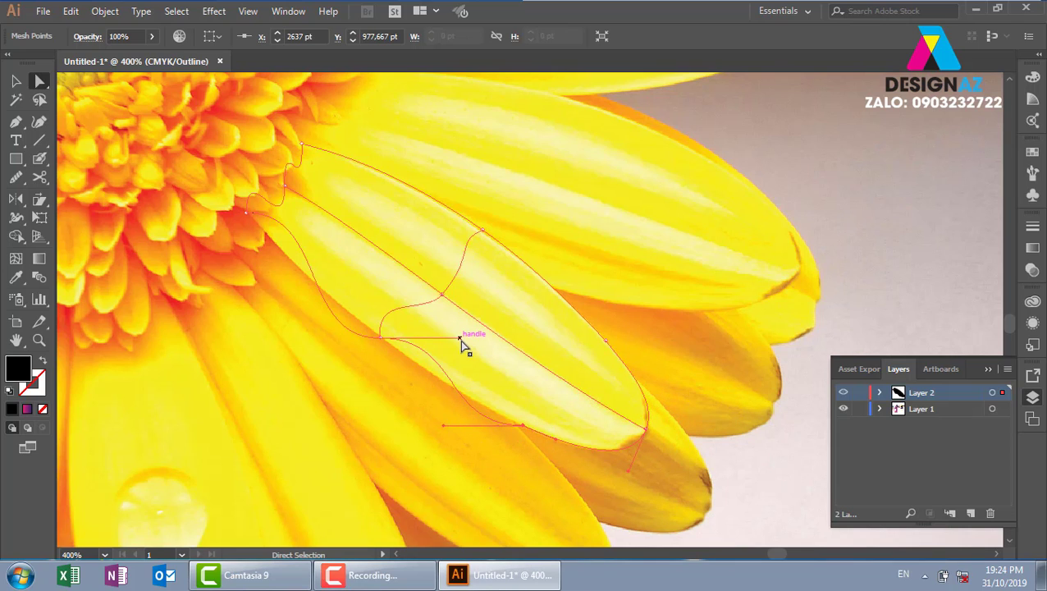
drag(447, 344, 417, 353)
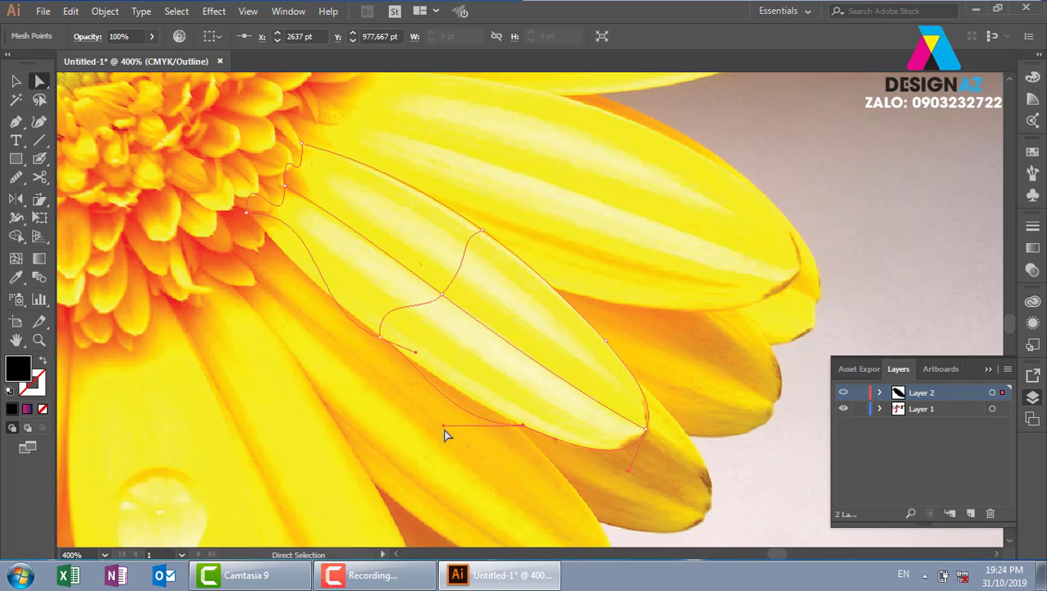
drag(443, 427, 472, 409)
drag(422, 355, 418, 365)
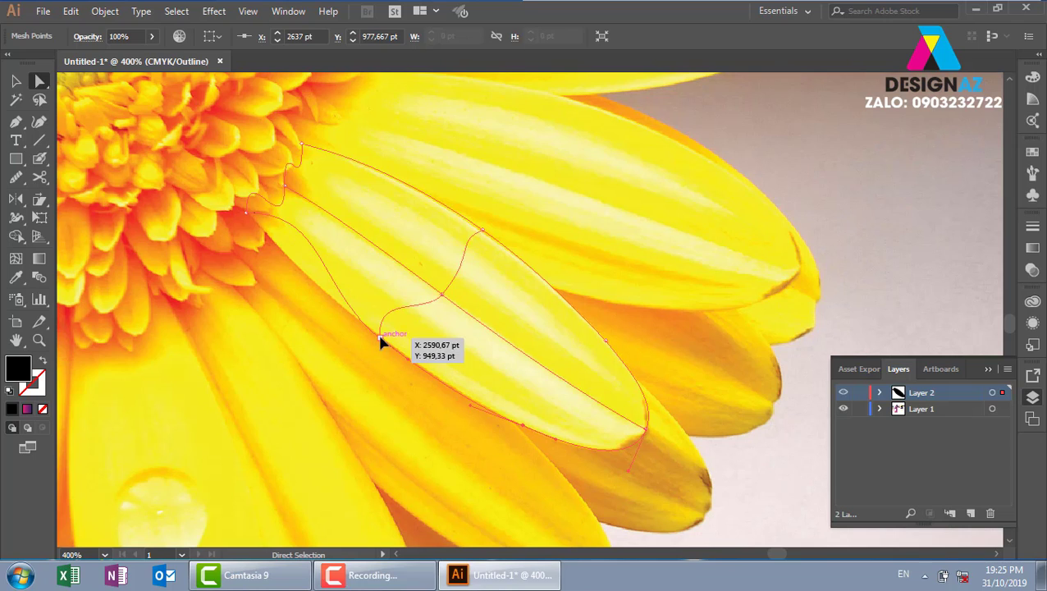
Reshape the lower-left and base anchor curves so the mesh narrows to a point at the flower centre
click(380, 339)
drag(378, 295, 404, 303)
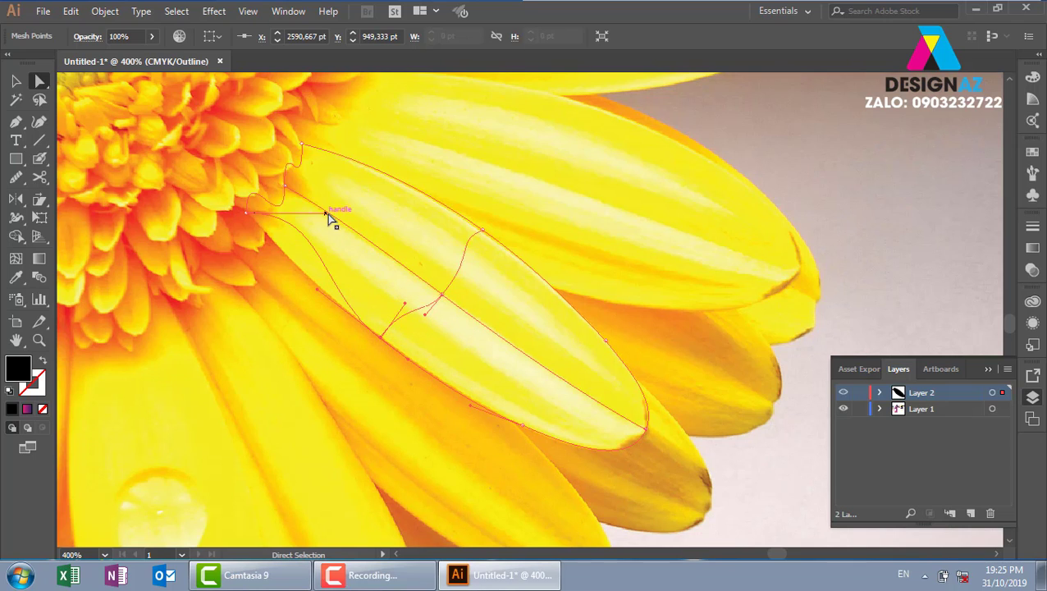
drag(328, 216, 246, 213)
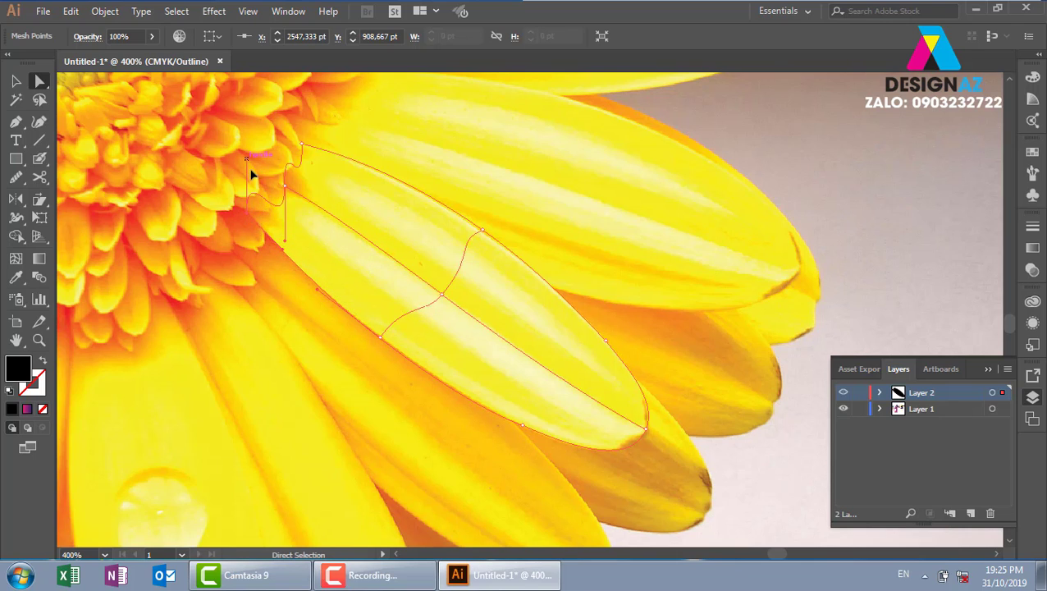
drag(251, 174, 257, 183)
drag(285, 237, 276, 204)
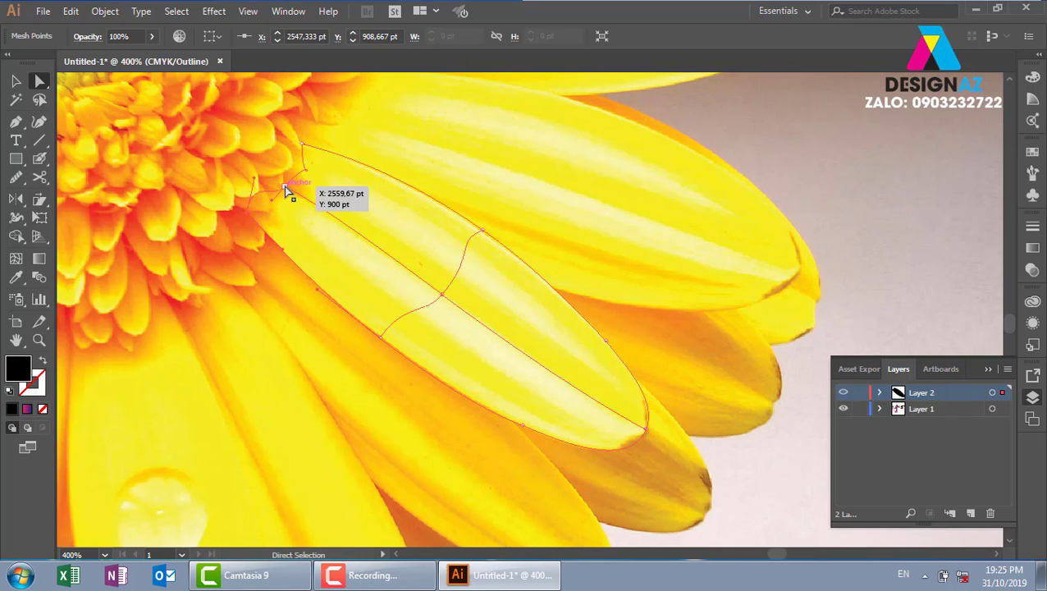
click(286, 189)
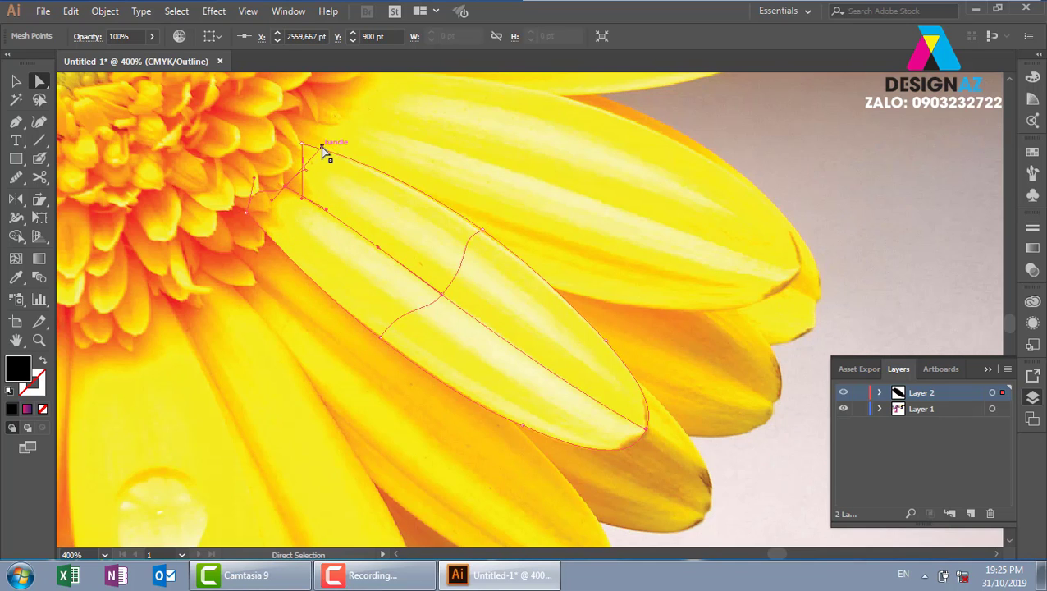
drag(321, 150, 302, 146)
drag(302, 199, 286, 158)
Zoom in on the petal and add a lengthwise mesh line down its middle with the Mesh Tool
scroll(626, 265, right, 2)
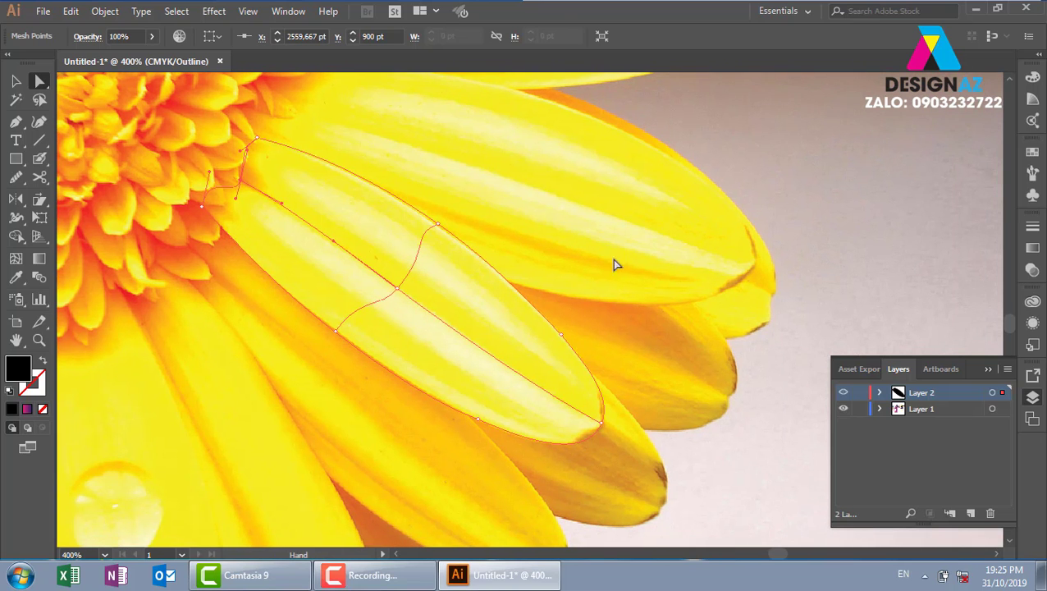
key(z)
drag(170, 145, 691, 472)
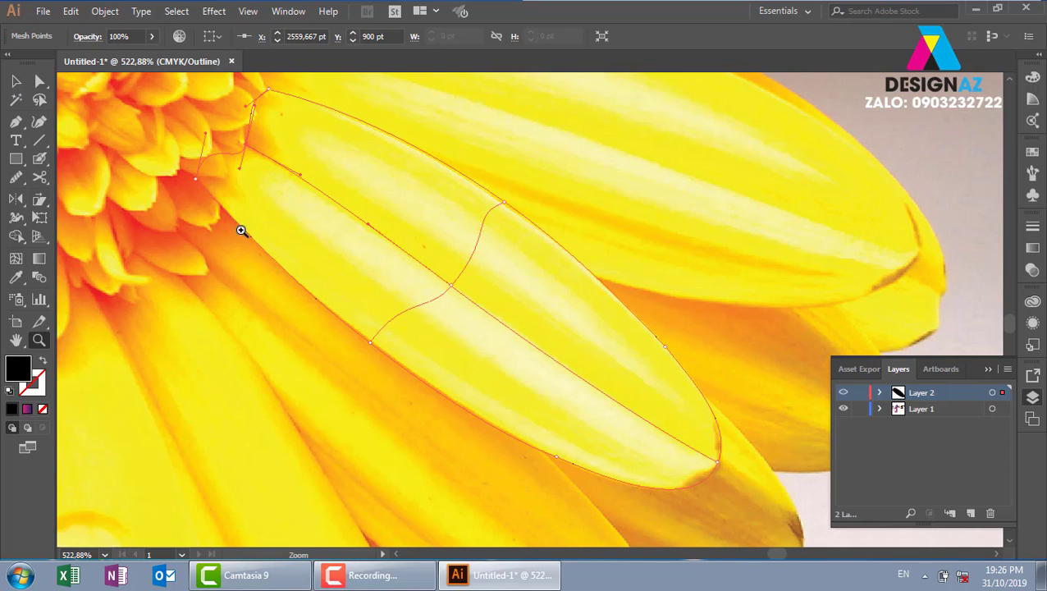
click(20, 260)
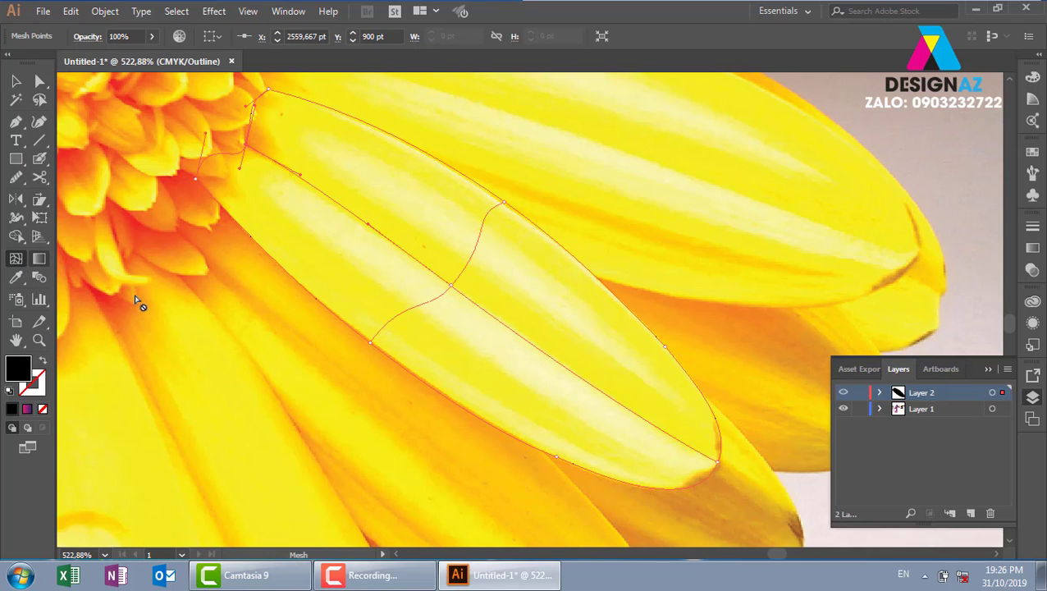
click(477, 241)
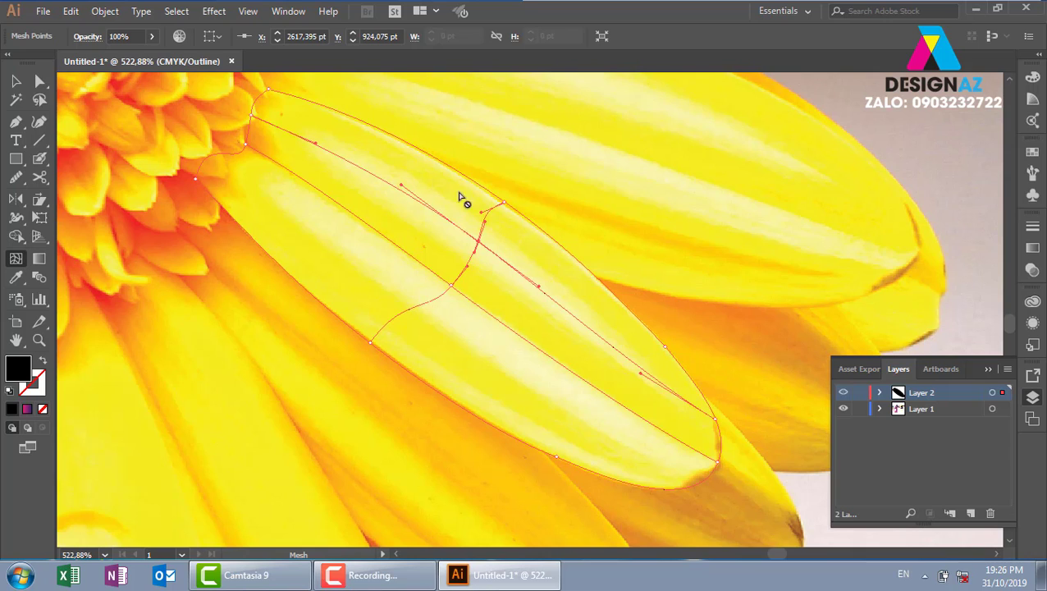
Add four lengthwise mesh lines through the yellow petal, crossing its curved transverse line
click(492, 217)
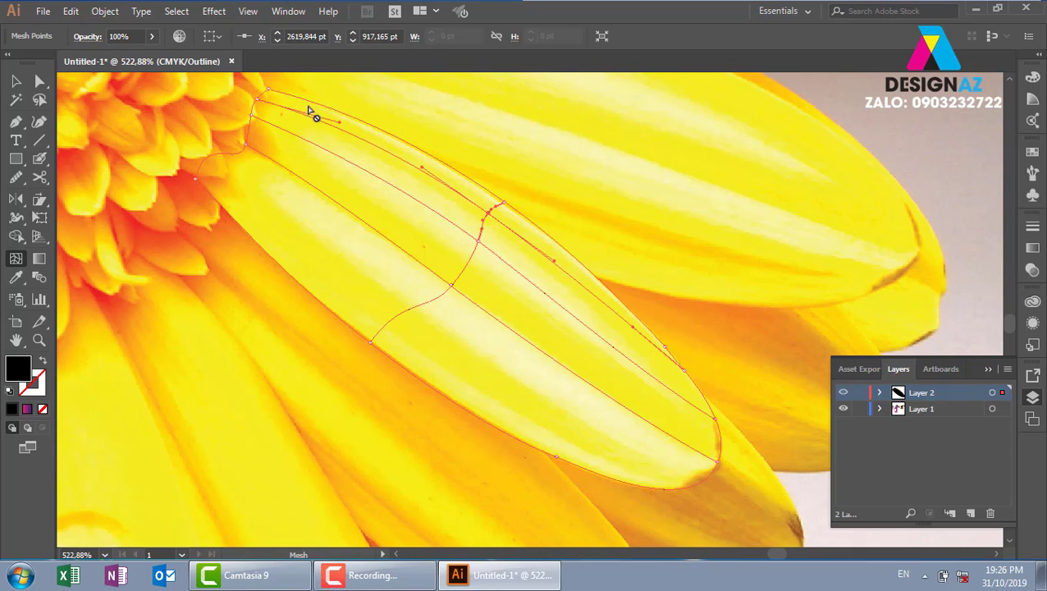
click(462, 273)
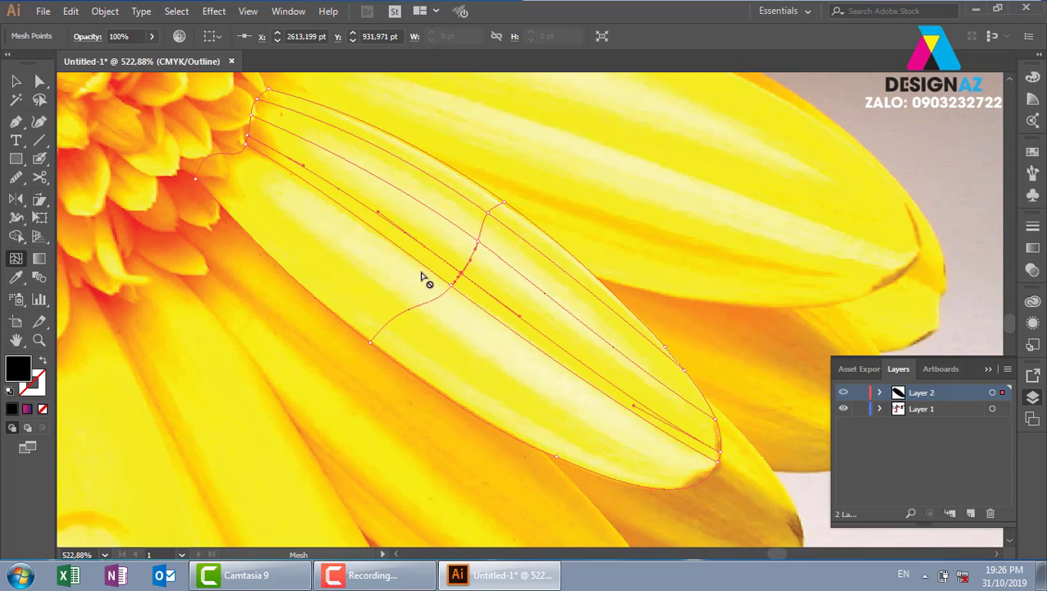
click(444, 293)
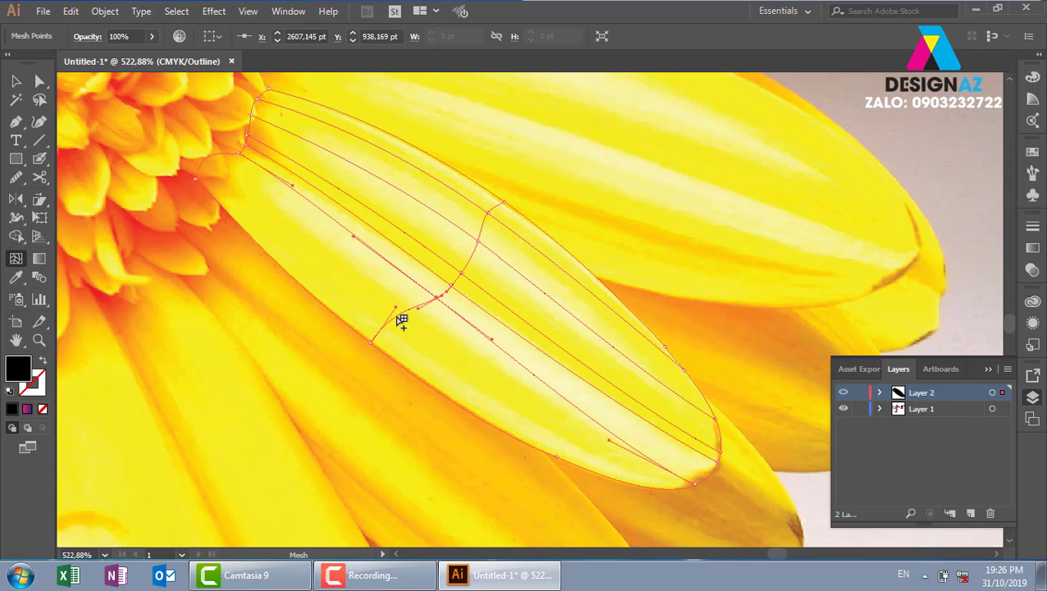
click(398, 315)
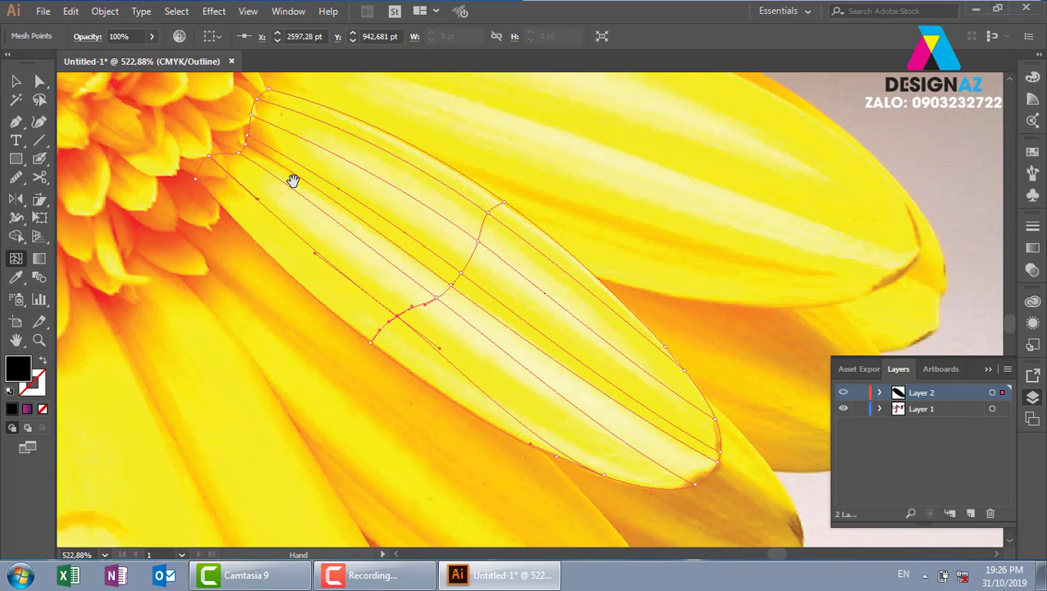
mouse_move(292, 179)
mouse_down()
mouse_move(421, 215)
mouse_move(433, 229)
mouse_up()
Colour two mesh points at the petal's base with orange sampled from the flower photo
scroll(439, 235, up, 2)
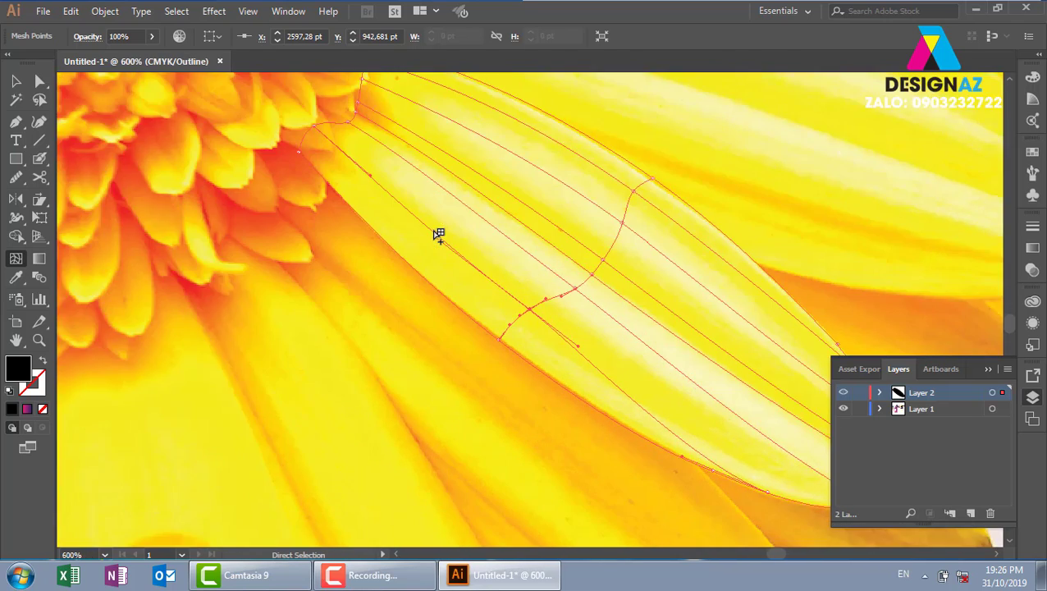
scroll(403, 224, up, 2)
scroll(418, 295, up, 1)
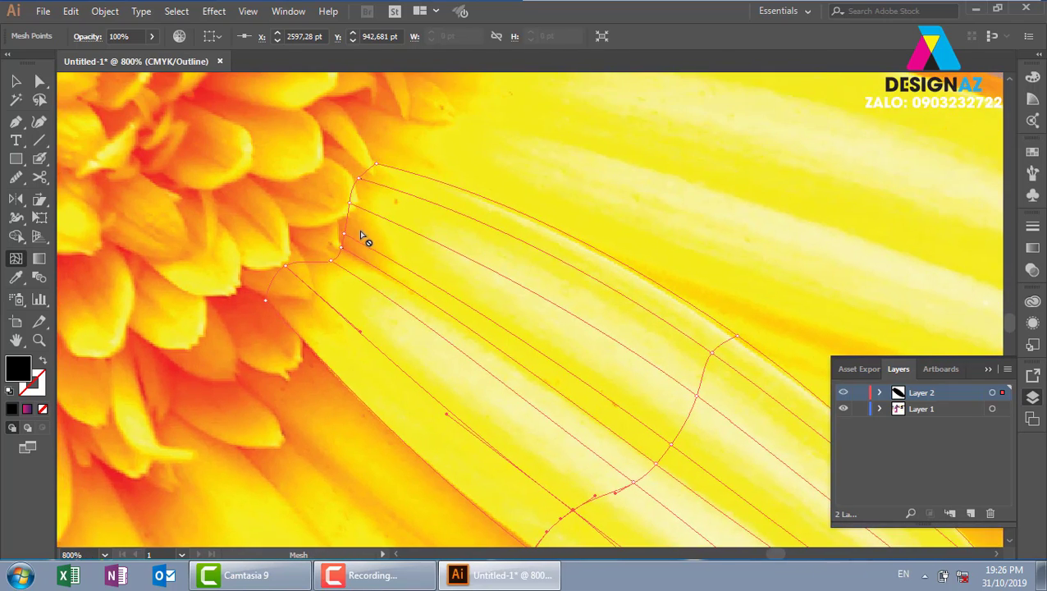
click(39, 81)
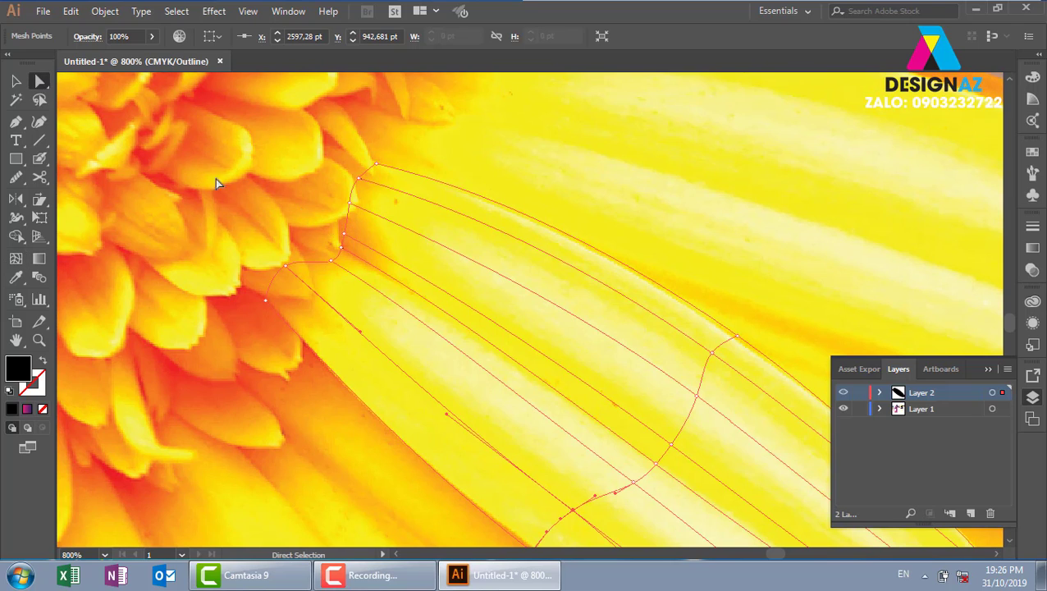
click(346, 242)
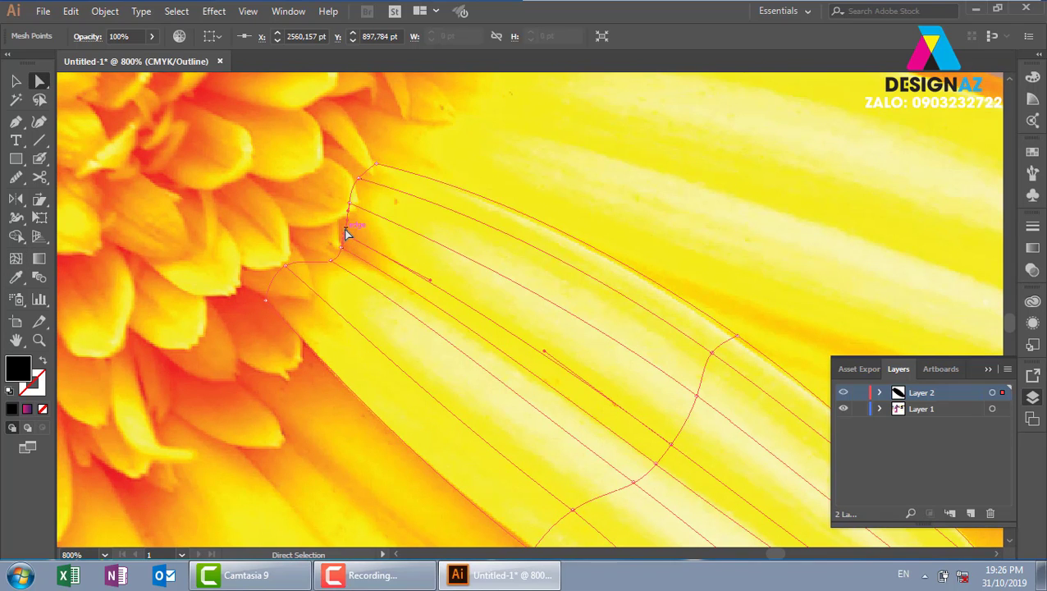
key(i)
click(350, 233)
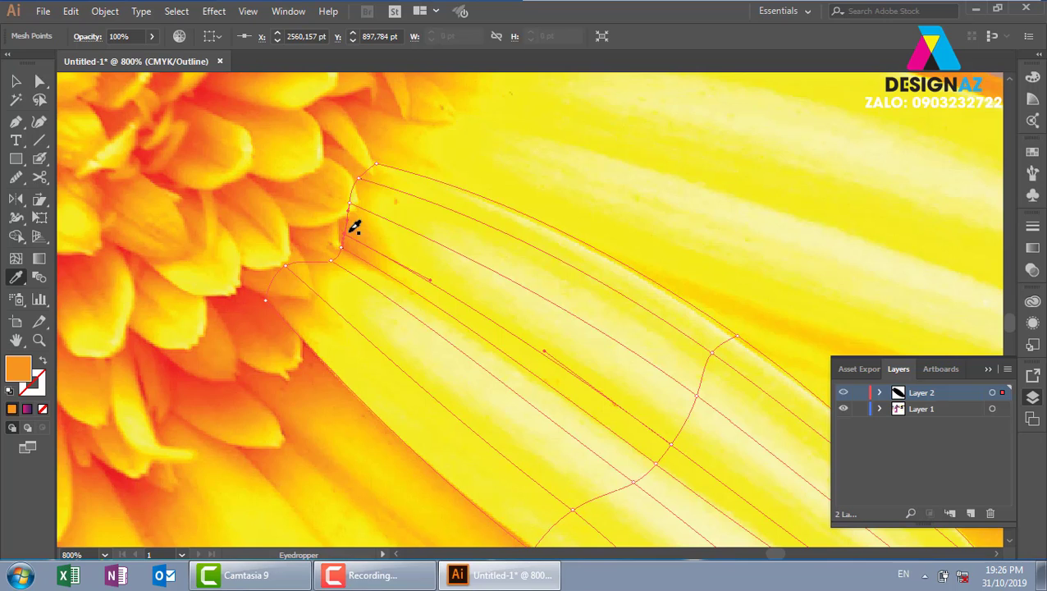
click(40, 81)
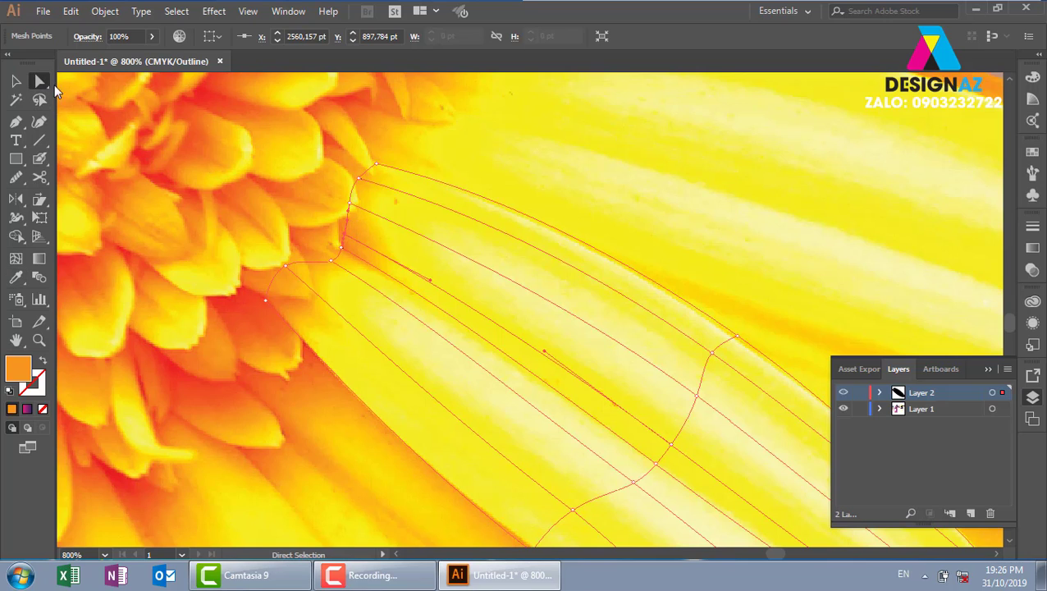
click(349, 205)
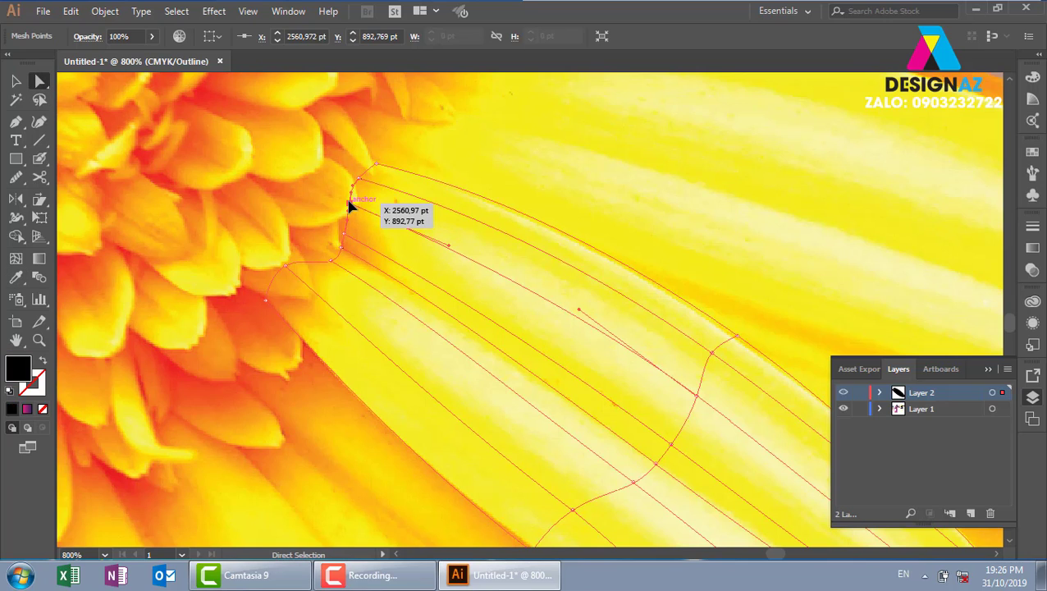
key(i)
click(358, 205)
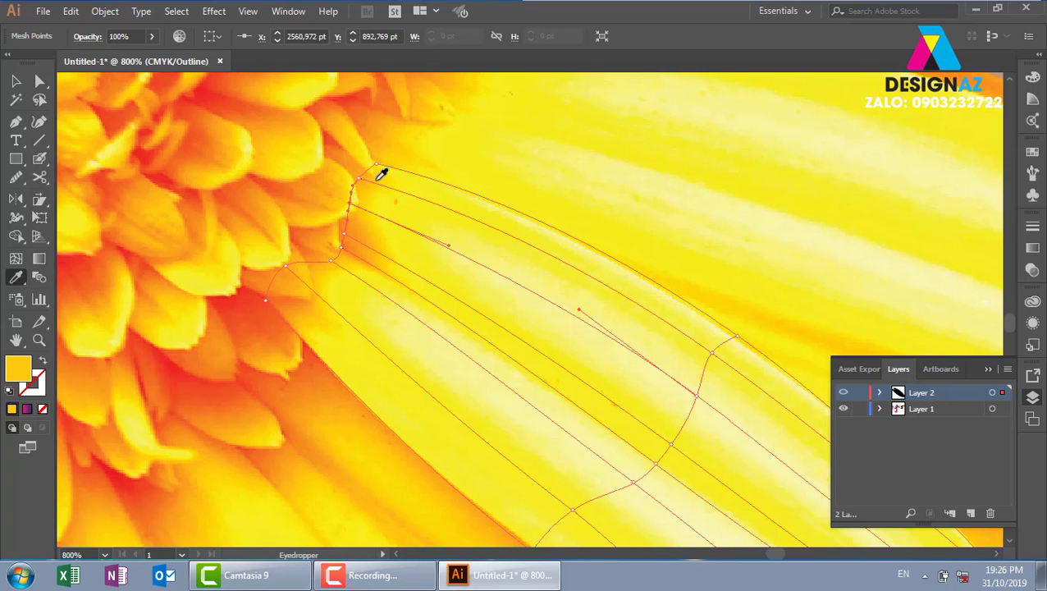
Colour the upper corner base point with photo yellow and nudge it into place
key(ctrl)
key(ctrl)
ctrl+click(362, 181)
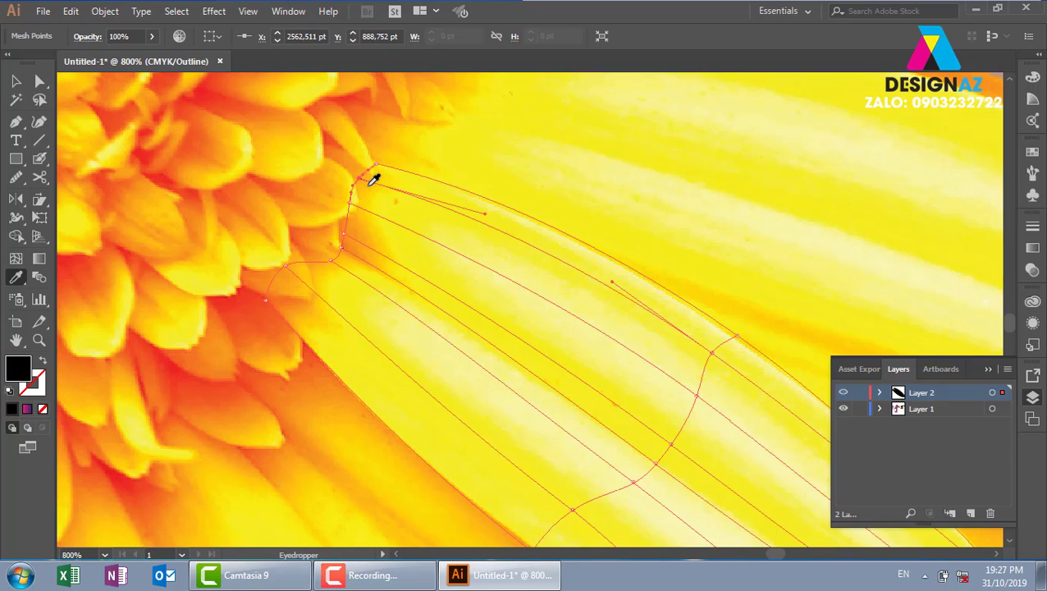
click(369, 179)
drag(375, 165, 382, 163)
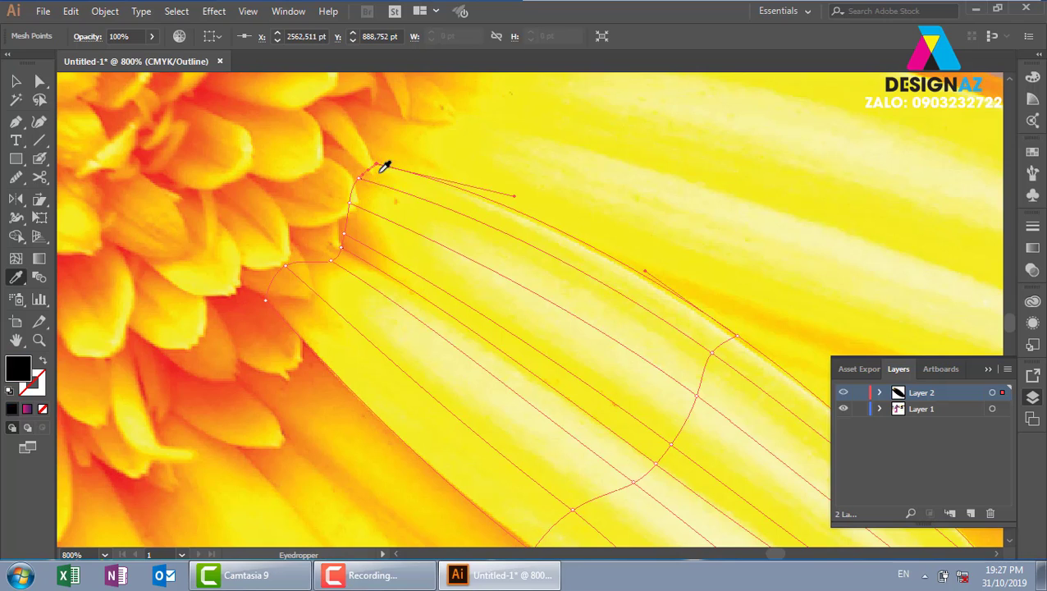
click(384, 167)
Colour two more base points orange and move them to follow the petal edge
ctrl+click(353, 193)
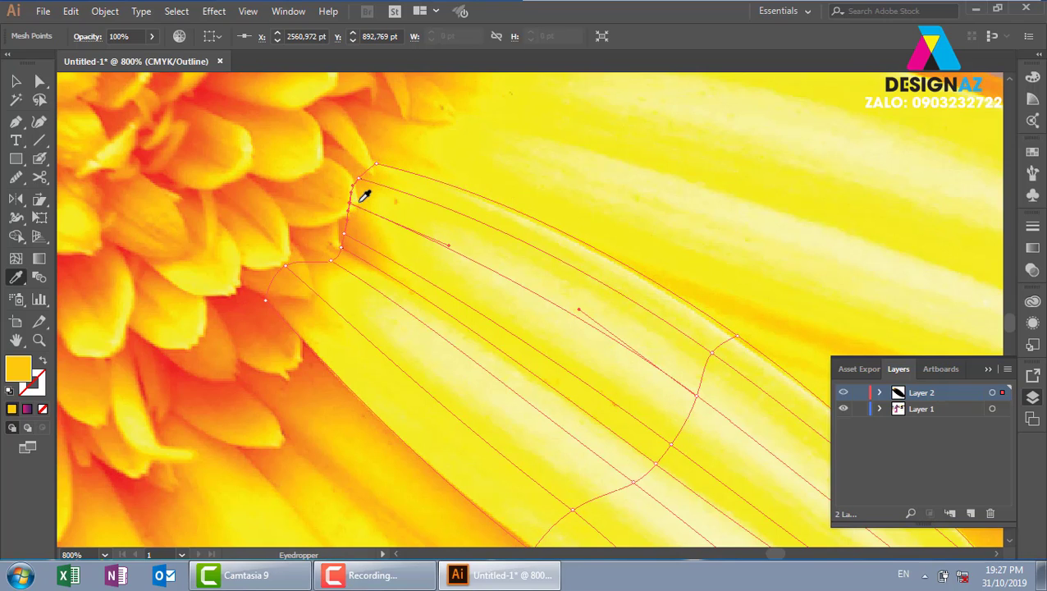
ctrl+click(342, 245)
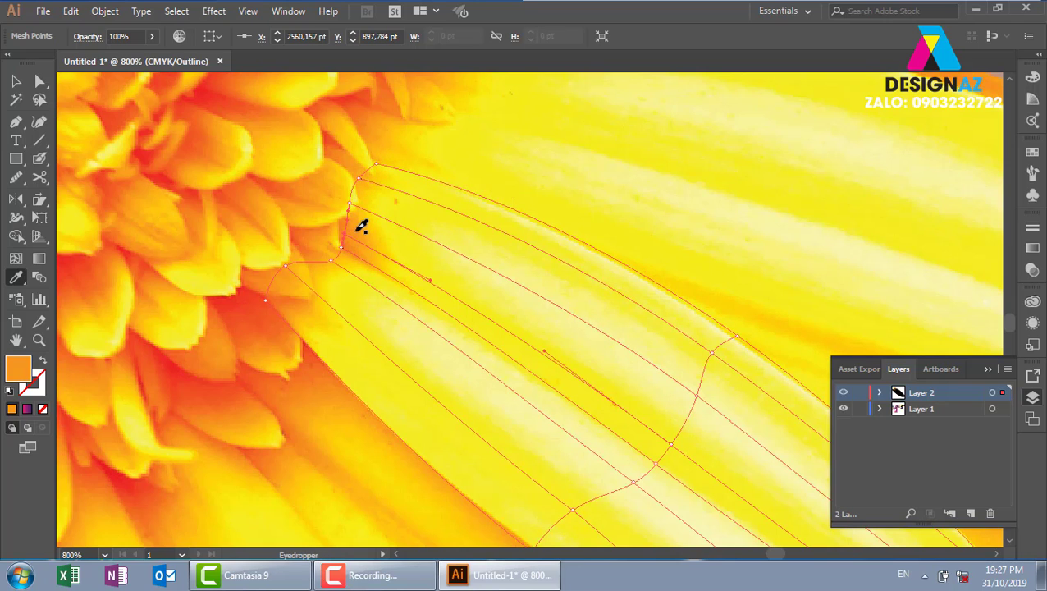
drag(341, 247, 331, 261)
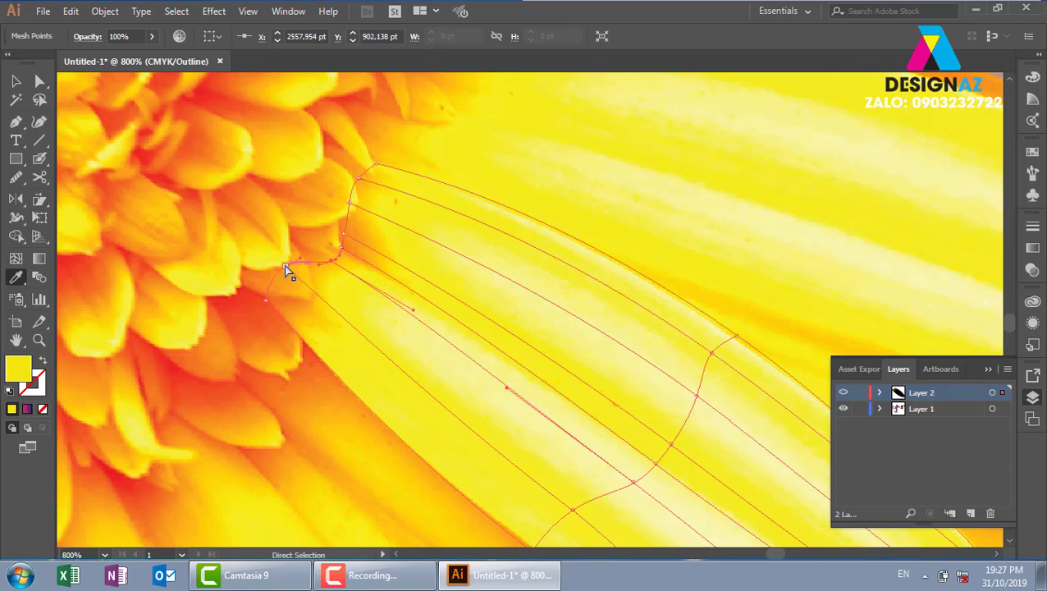
ctrl+click(290, 274)
click(321, 279)
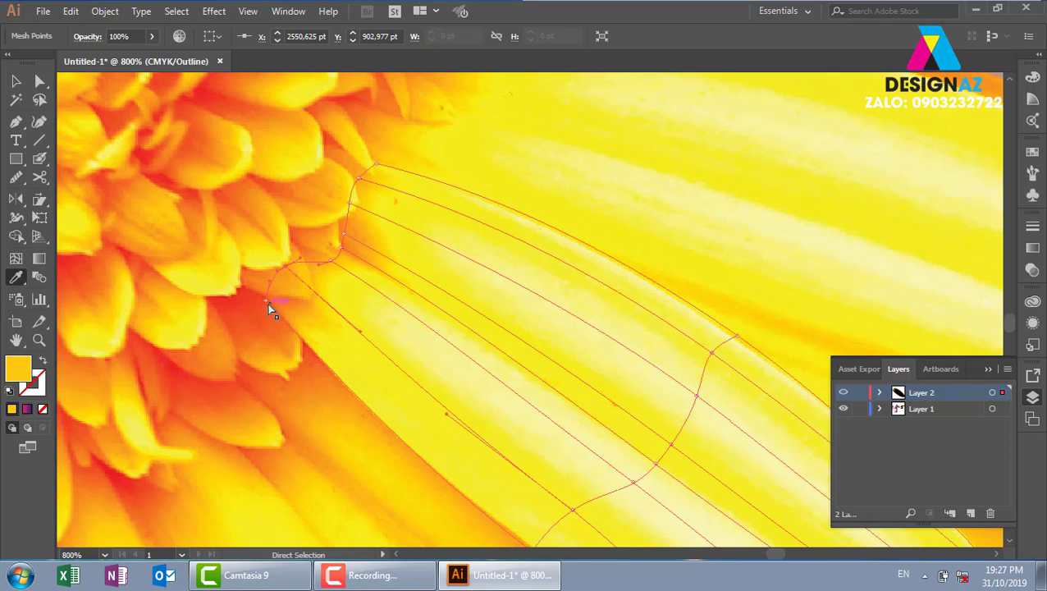
drag(266, 304, 287, 297)
click(287, 299)
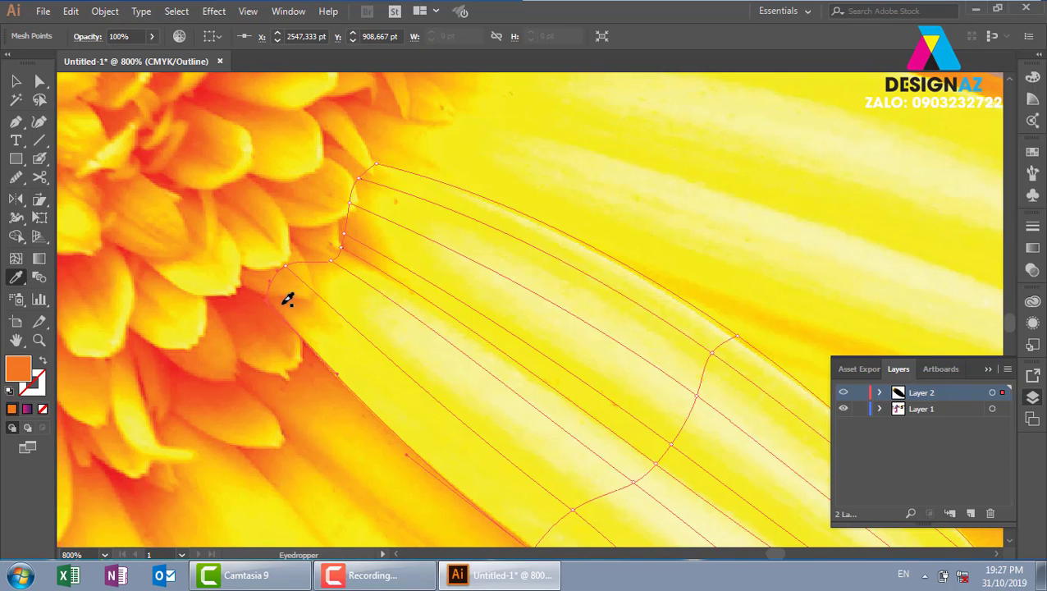
drag(580, 374, 505, 232)
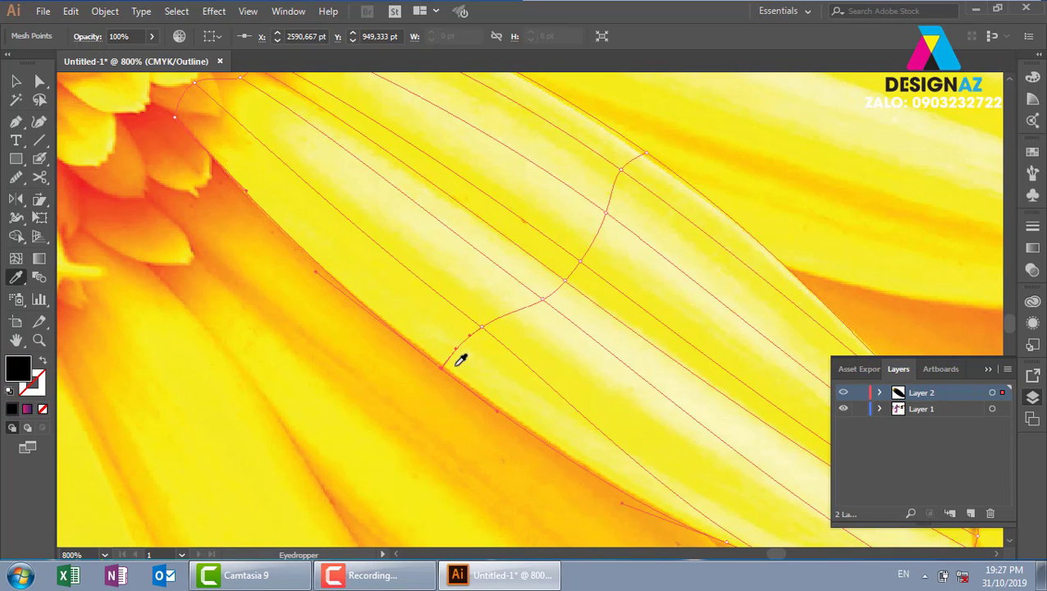
Add a mesh point on the petal's upper edge and colour it pale yellow from the photo
click(483, 329)
mouse_move(483, 329)
mouse_down()
mouse_move(545, 306)
mouse_move(598, 261)
mouse_move(626, 169)
mouse_move(652, 159)
mouse_up()
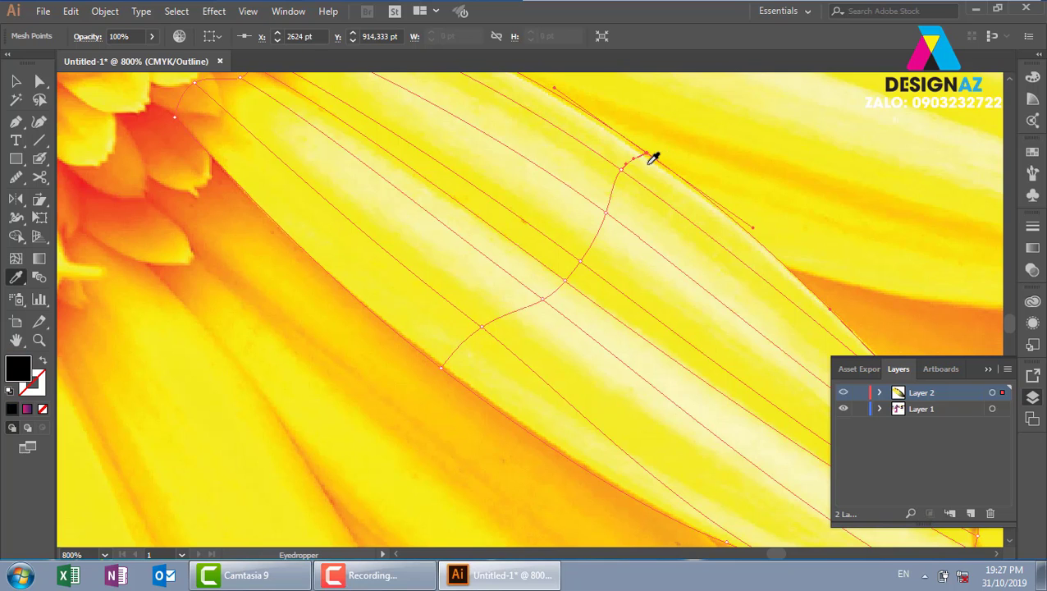
click(652, 158)
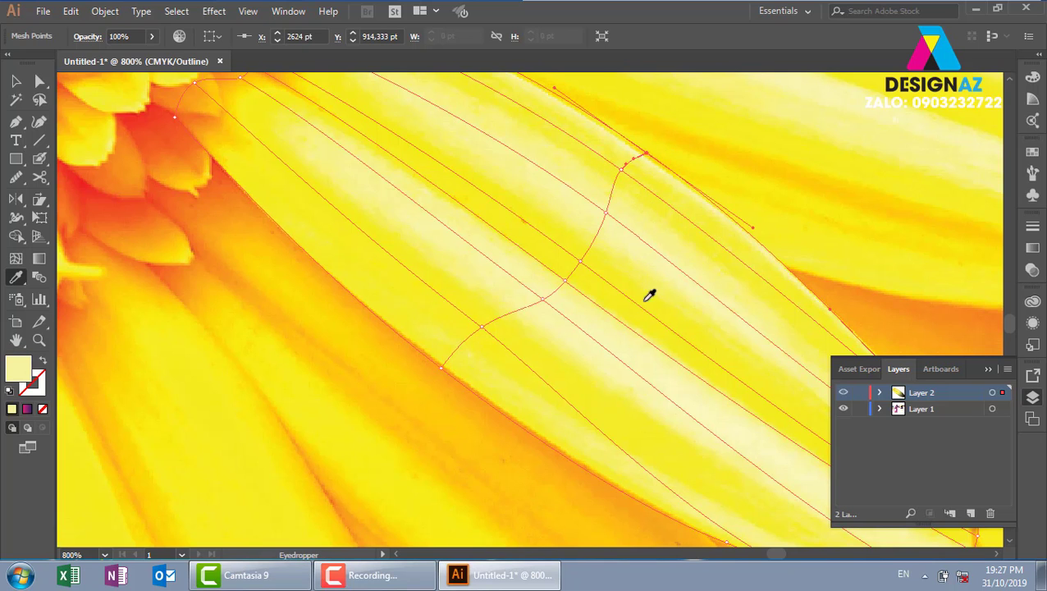
drag(672, 379, 425, 243)
drag(638, 367, 628, 352)
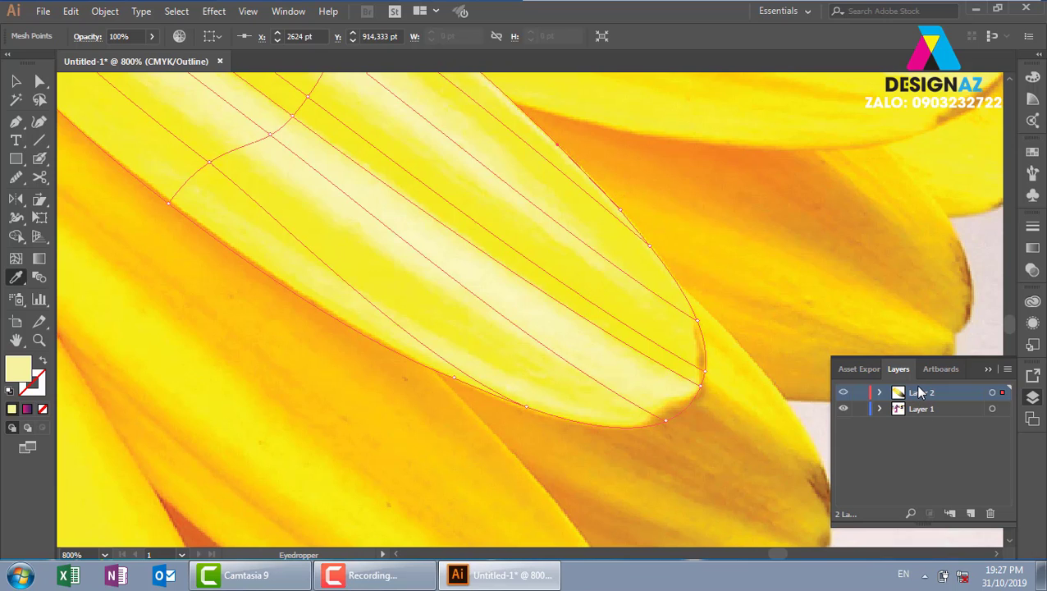
Colour the lower-edge and tip mesh points with yellow sampled from the photo
key(ctrl)
click(457, 382)
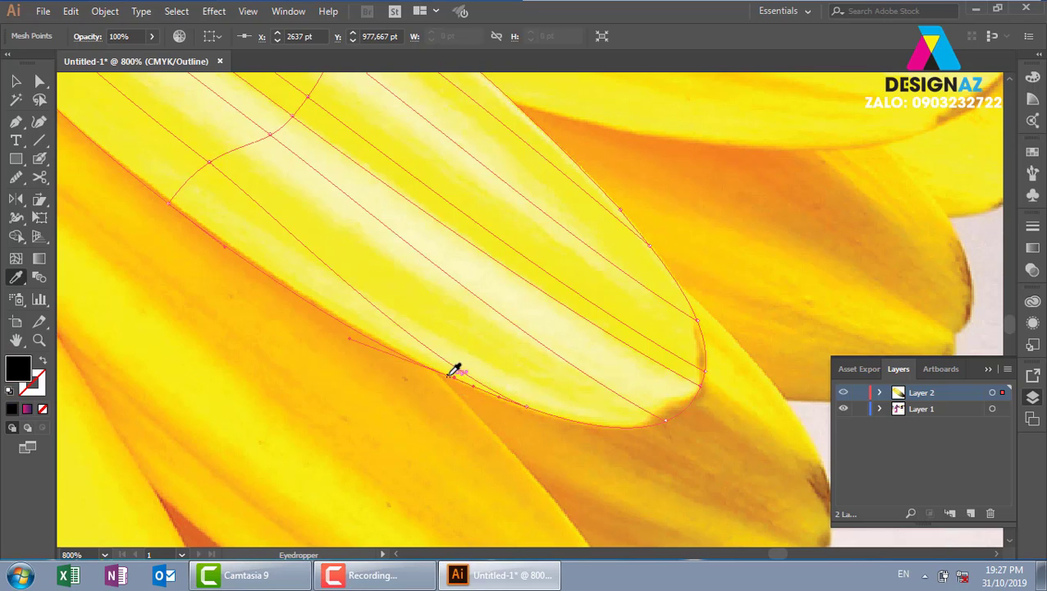
click(527, 406)
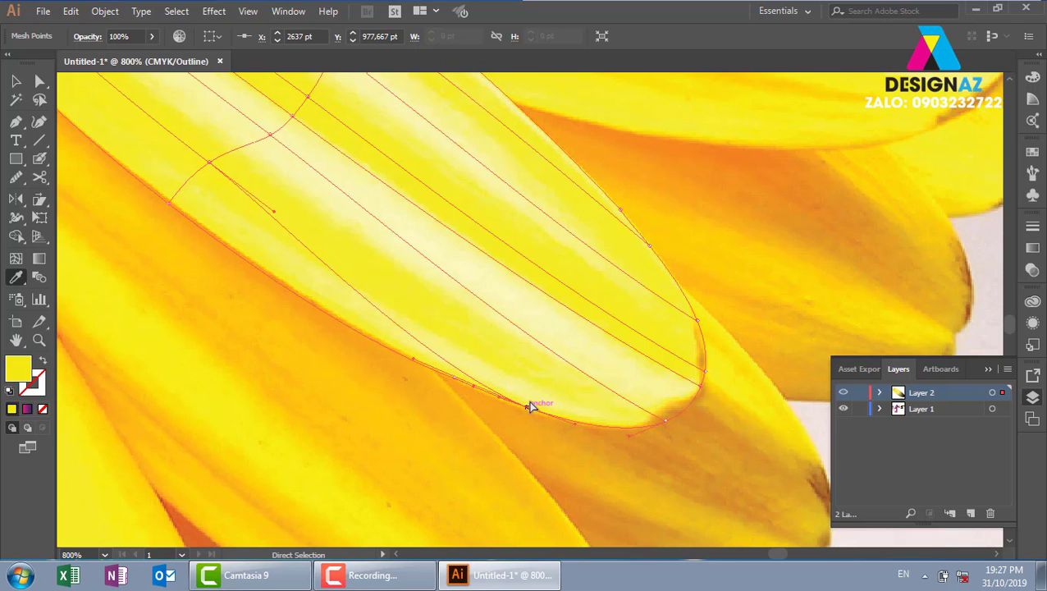
click(667, 424)
click(656, 397)
Move the tip point upward, curve its handle, and colour an upper-edge point light yellow
click(699, 379)
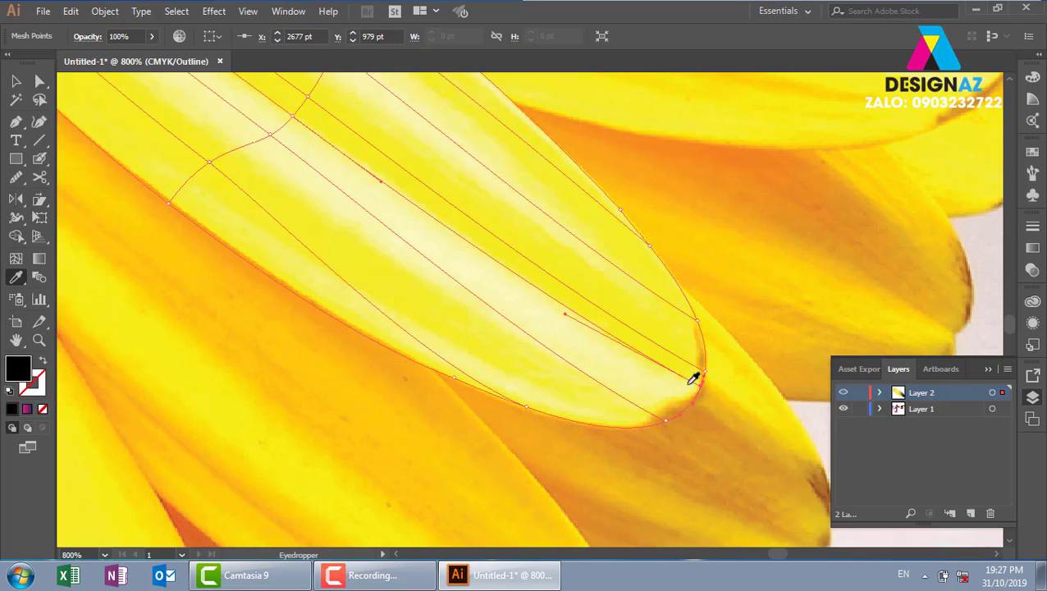
drag(699, 376, 690, 310)
click(697, 328)
mouse_move(643, 246)
mouse_down()
mouse_move(653, 316)
mouse_move(612, 289)
mouse_move(612, 311)
mouse_up()
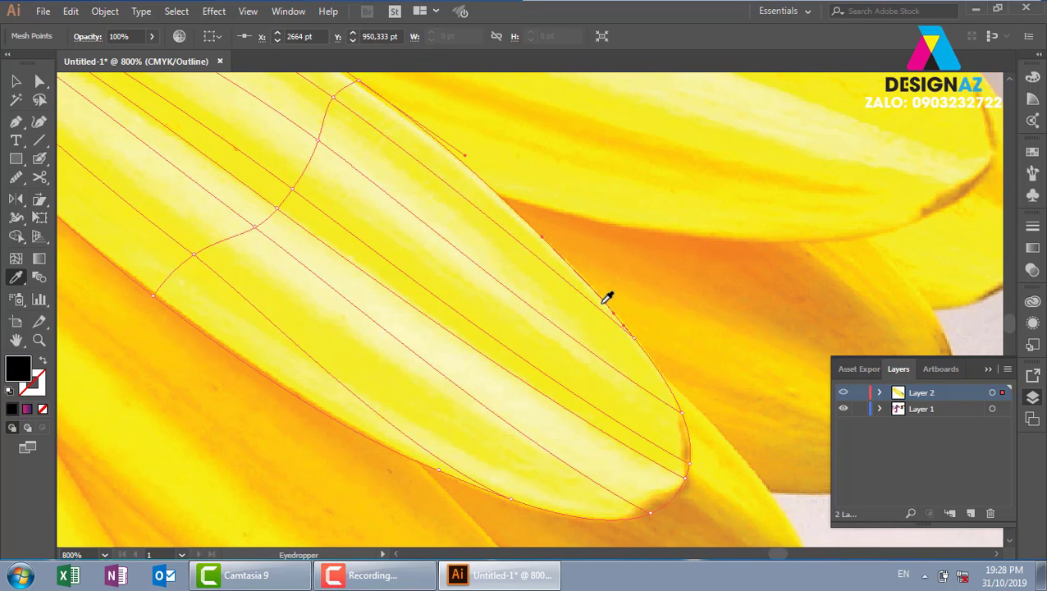
click(607, 298)
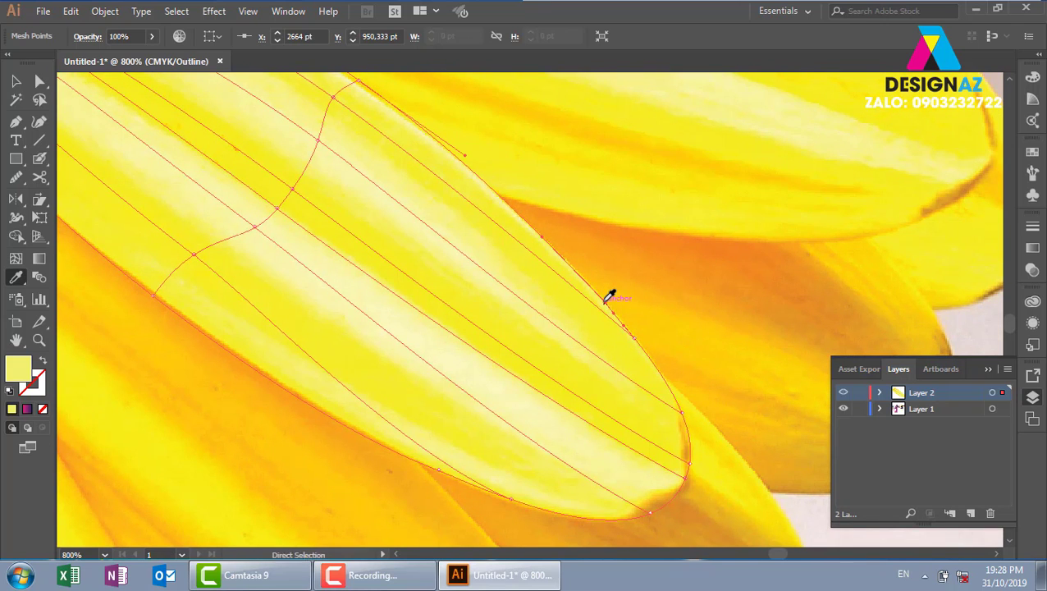
scroll(607, 298, down, 2)
scroll(608, 291, down, 1)
Turn on Preview in Layer 2's layer options
click(17, 82)
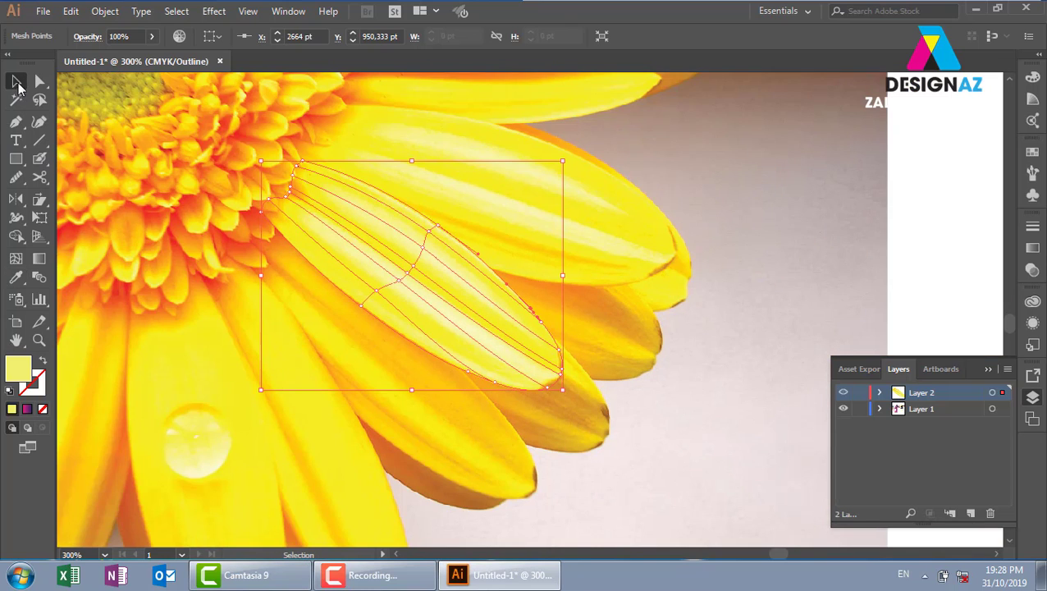
click(767, 347)
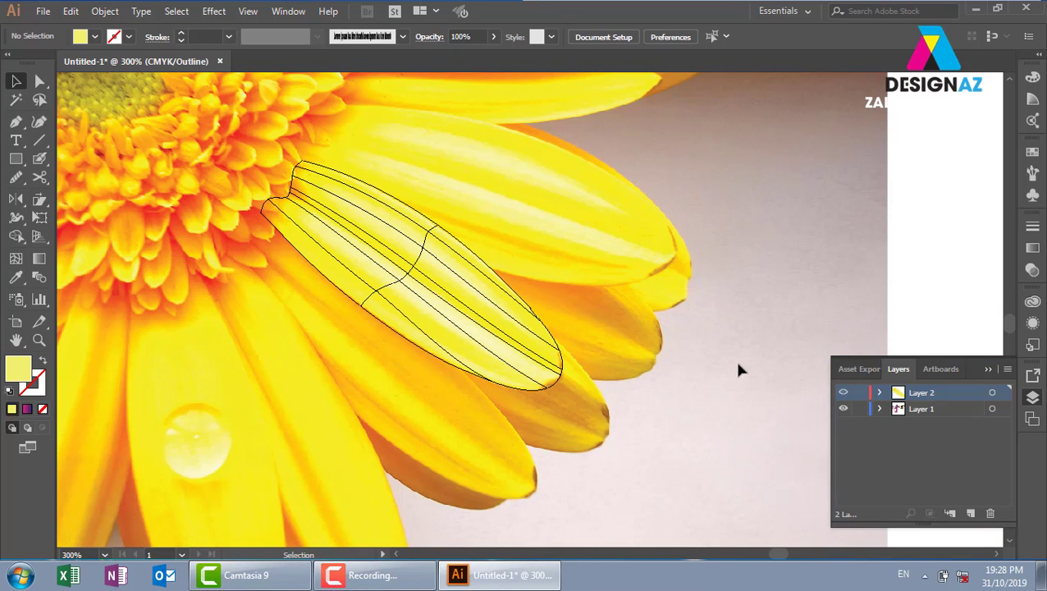
double_click(899, 396)
click(734, 240)
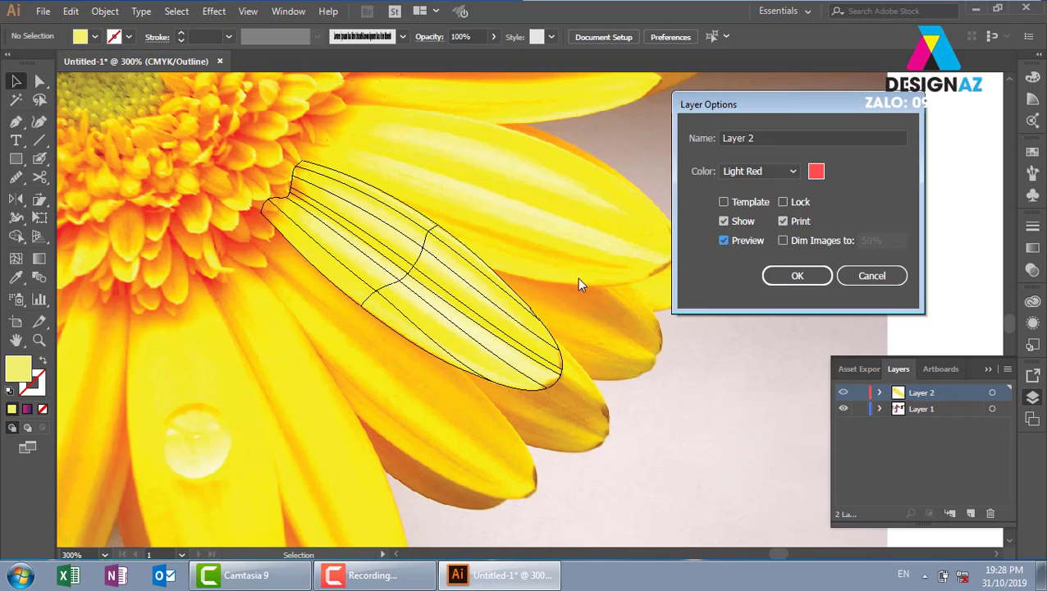
click(780, 281)
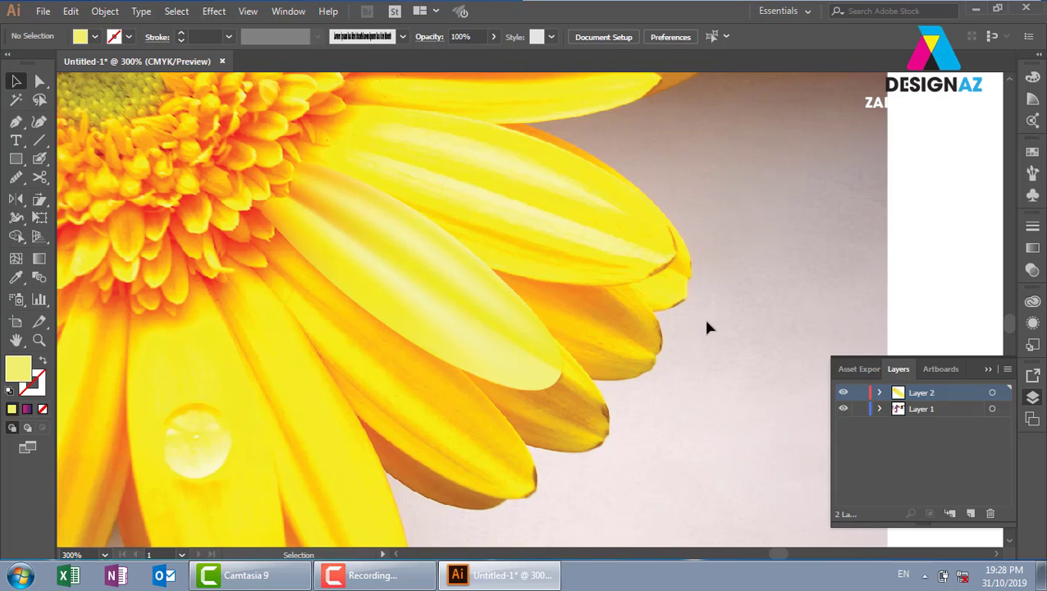
Alt-drag a copy of the mesh petal out to the right near the artboard edge
drag(708, 327, 551, 297)
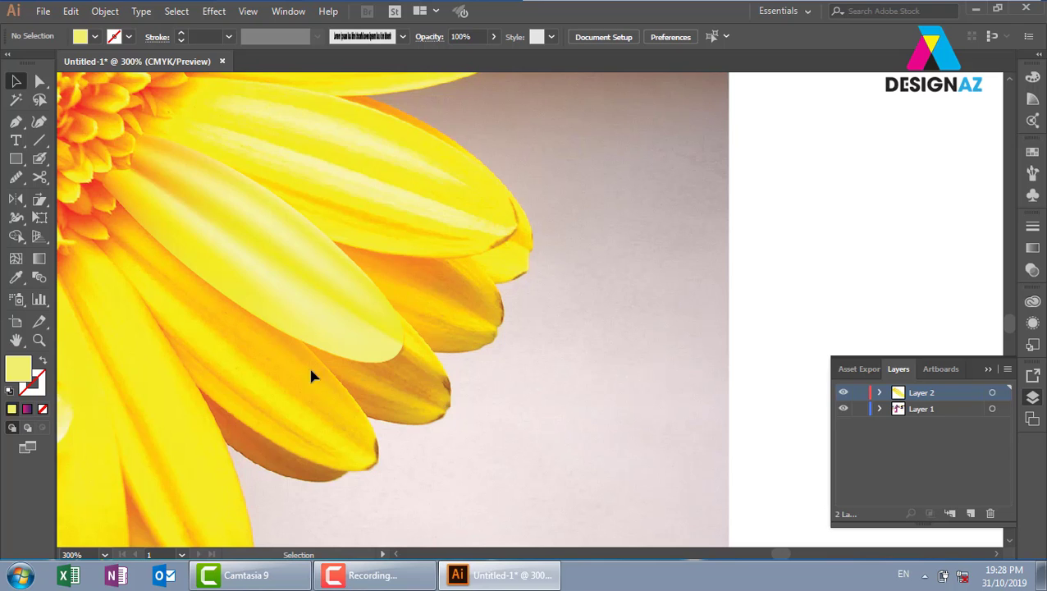
drag(237, 243, 595, 241)
click(897, 307)
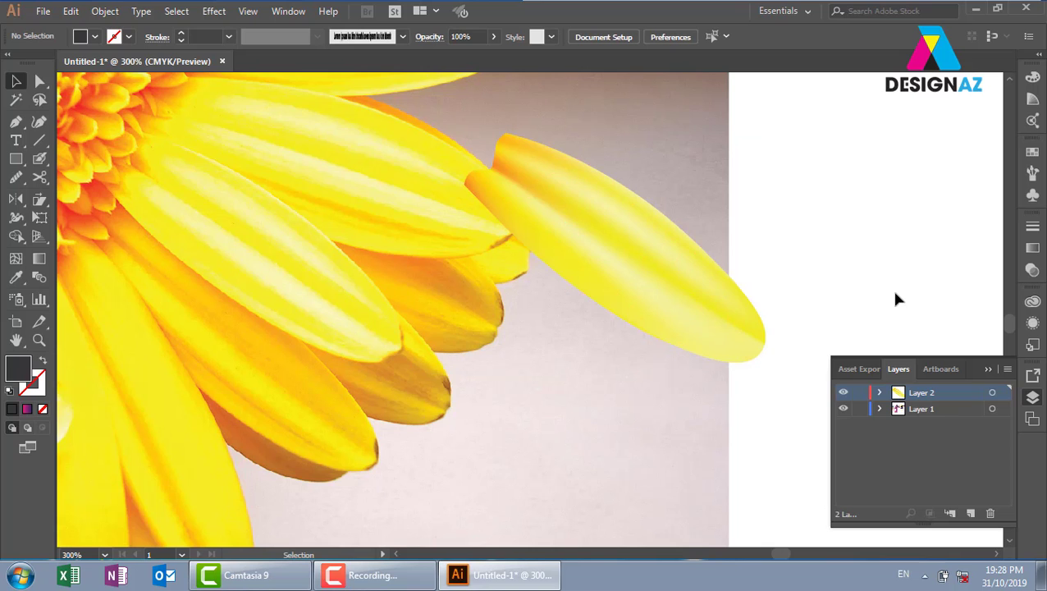
key(z)
drag(606, 215, 692, 369)
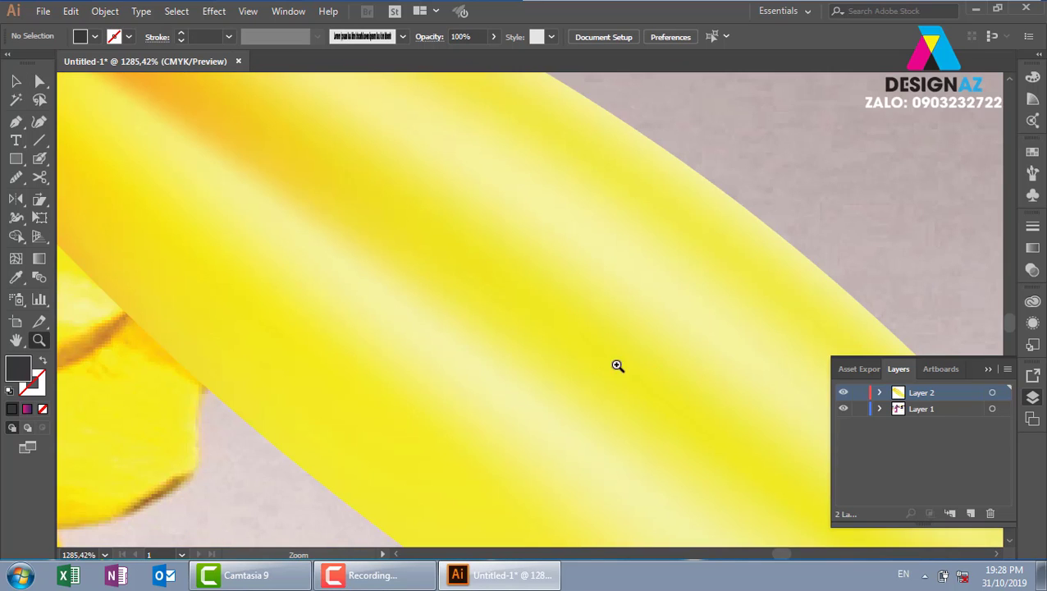
scroll(460, 312, up, 3)
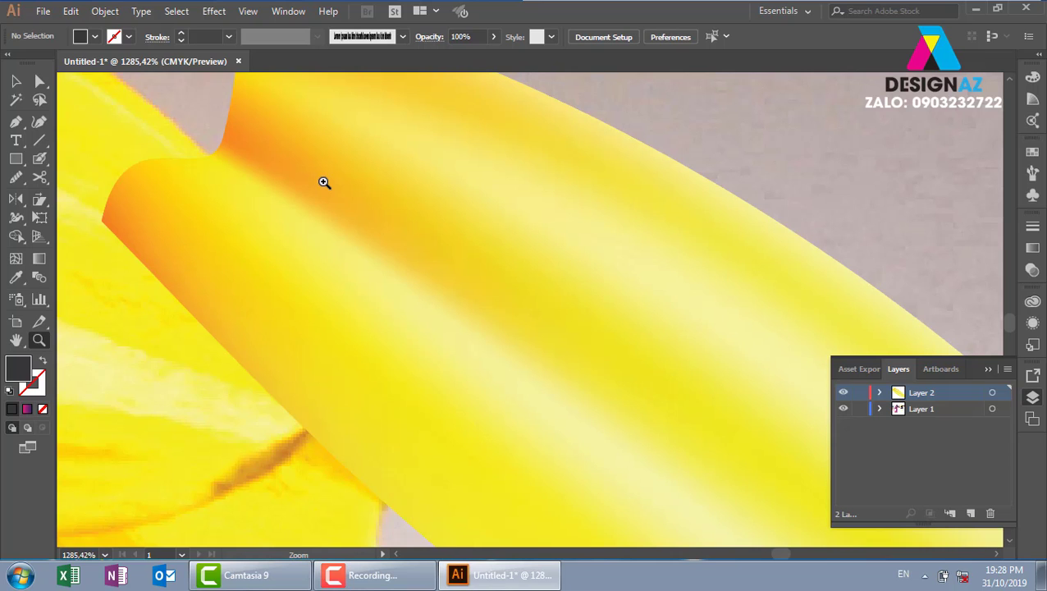
alt+click(324, 182)
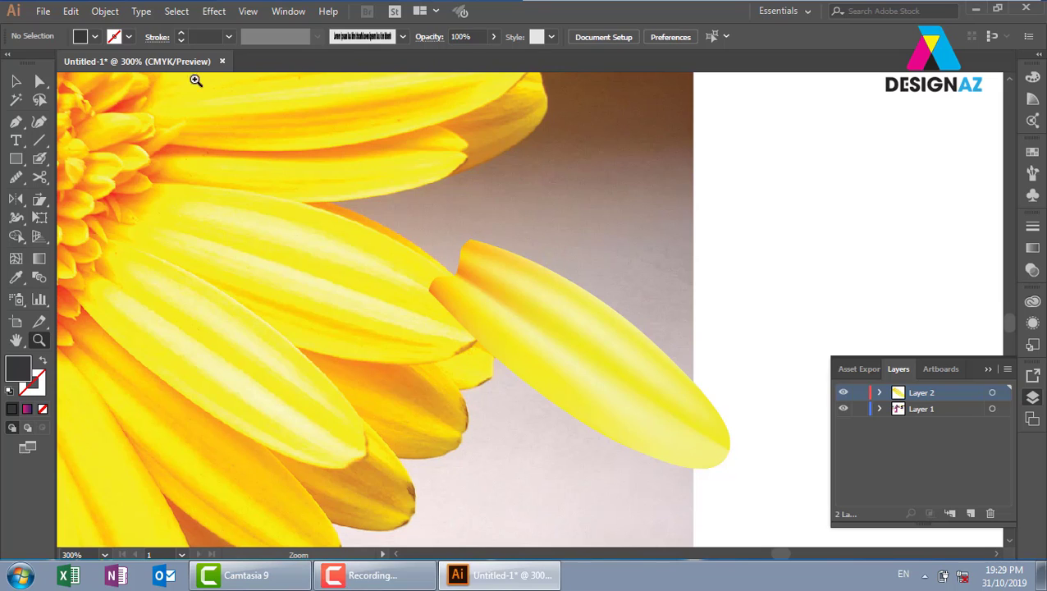
click(16, 80)
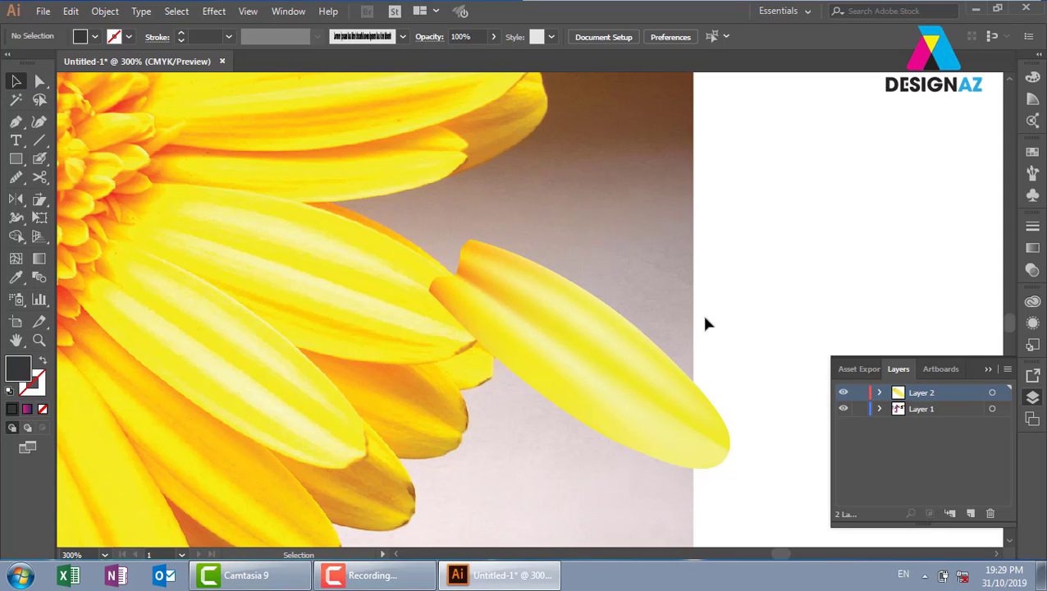
key(ctrl+minus)
key(ctrl+minus)
key(ctrl+minus)
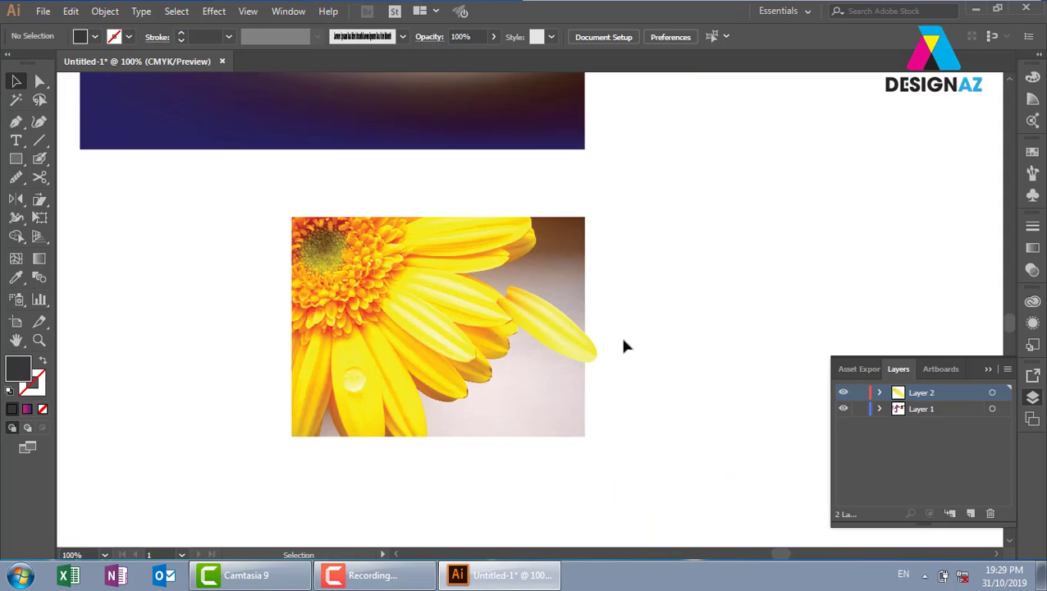
Move the petal copy above the photo's top-right corner and tear off the Width tool group
mouse_move(622, 345)
mouse_down()
mouse_move(640, 252)
mouse_move(691, 256)
mouse_up()
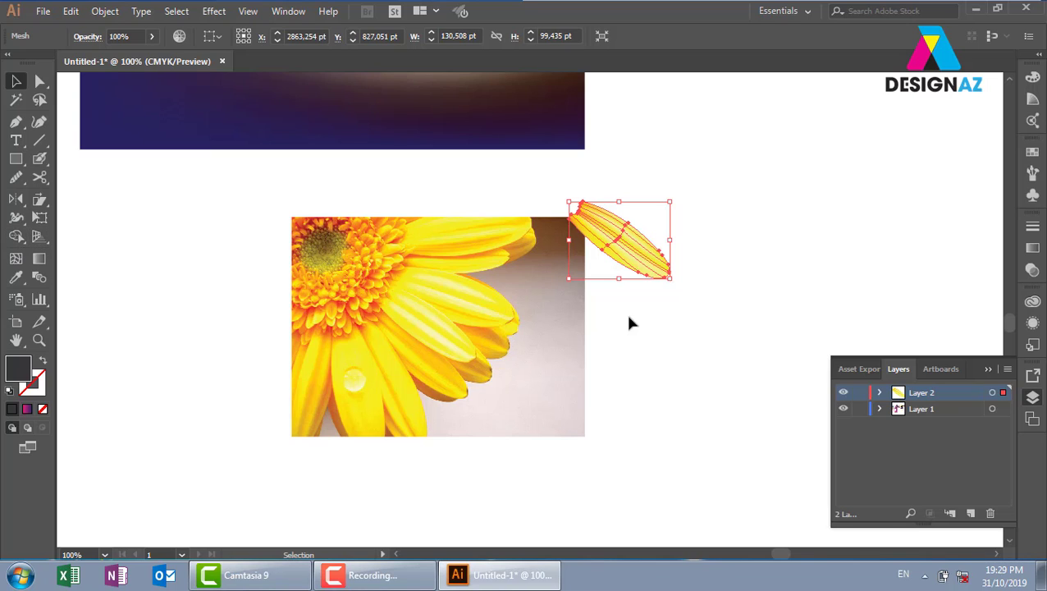
drag(716, 194, 411, 423)
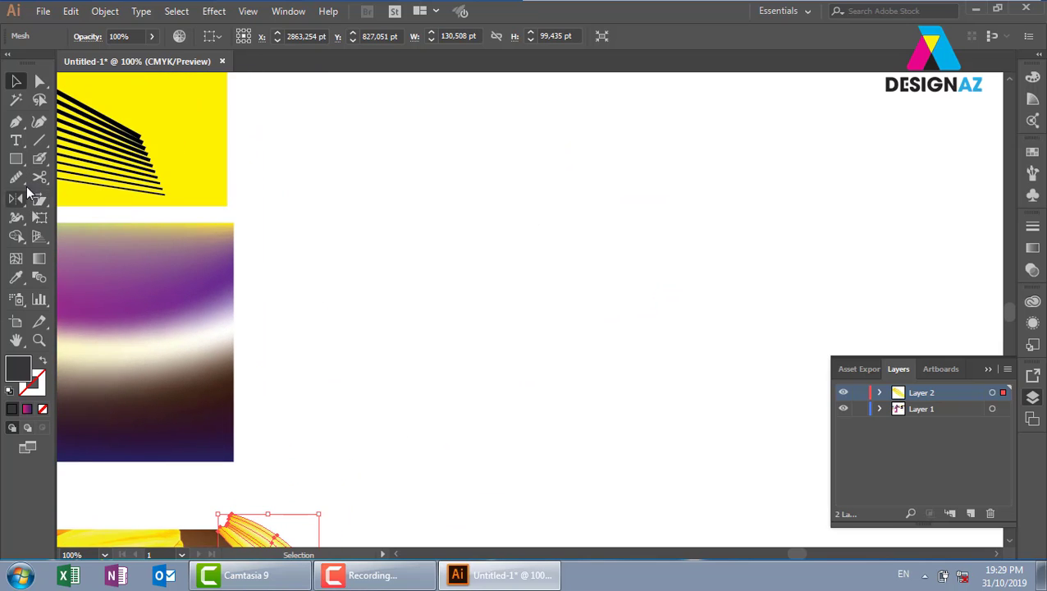
click(18, 218)
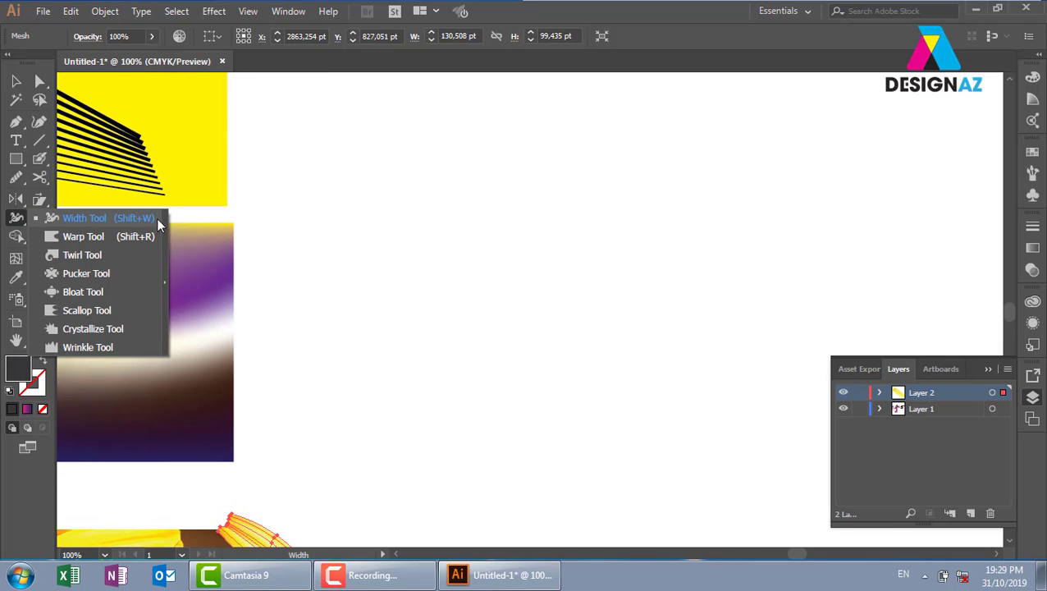
click(164, 284)
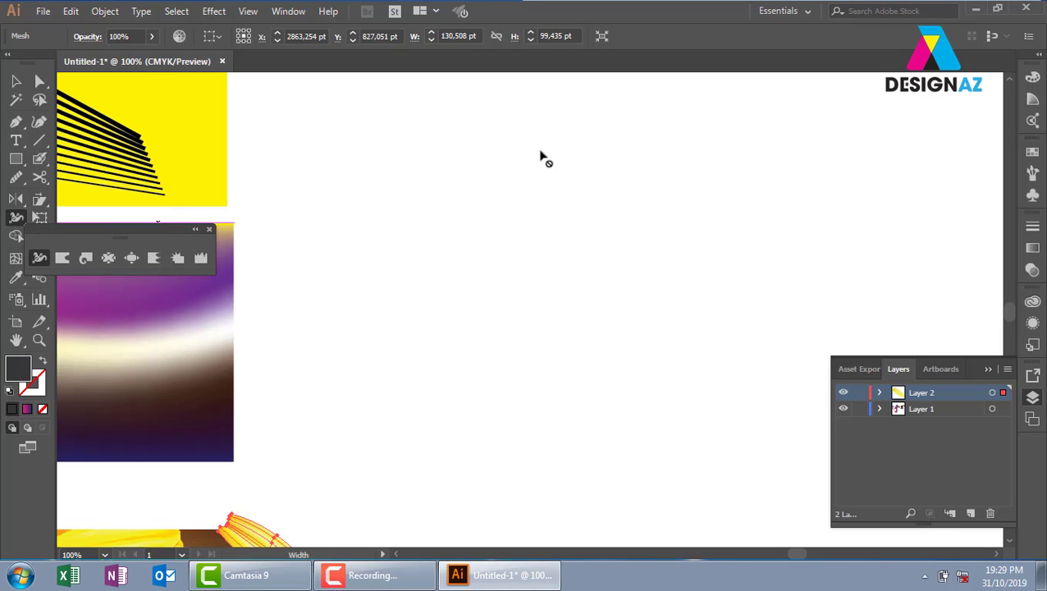
drag(182, 232, 673, 109)
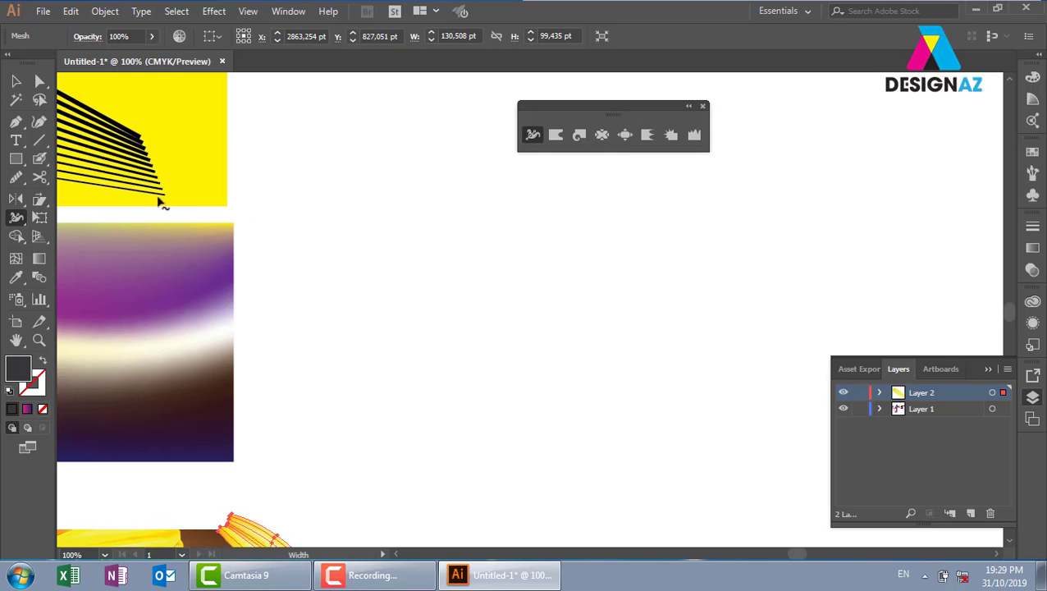
drag(46, 141, 105, 177)
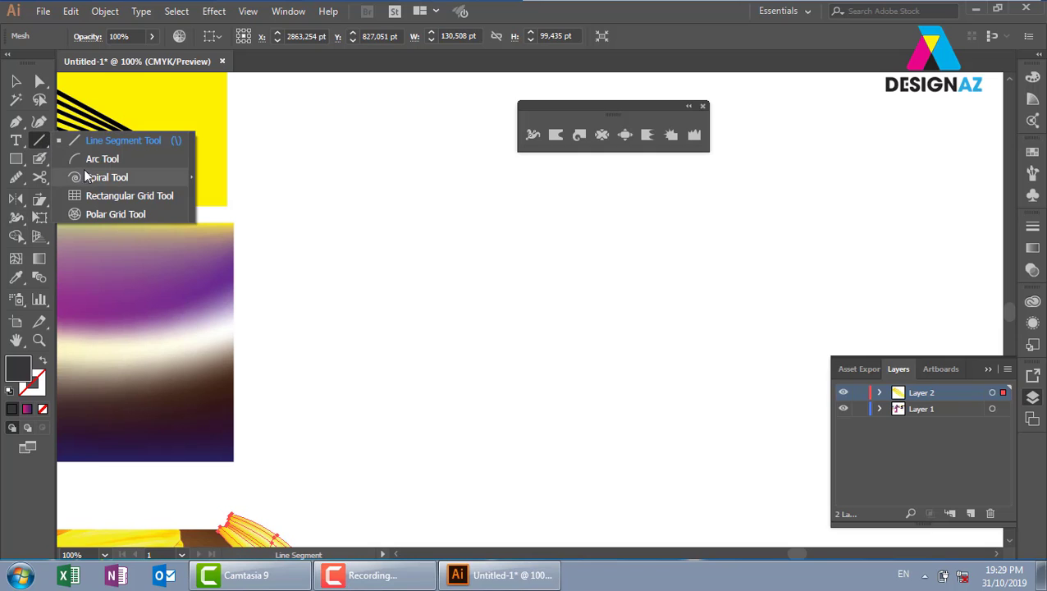
Draw a spiral with a black 1 pt stroke and no fill
mouse_move(417, 224)
mouse_down()
mouse_move(436, 234)
mouse_move(491, 199)
mouse_up()
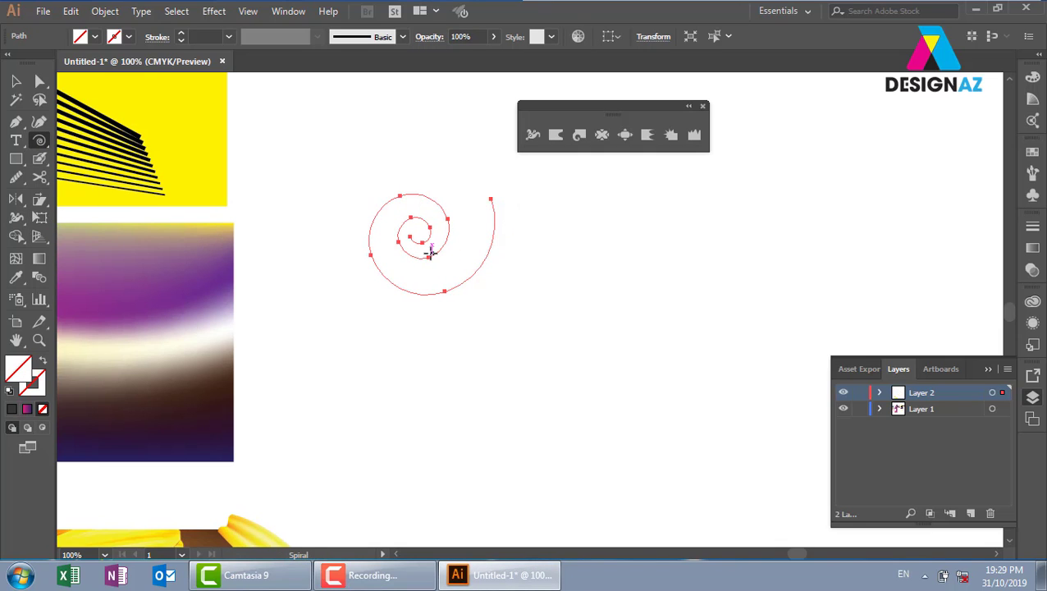
key(d)
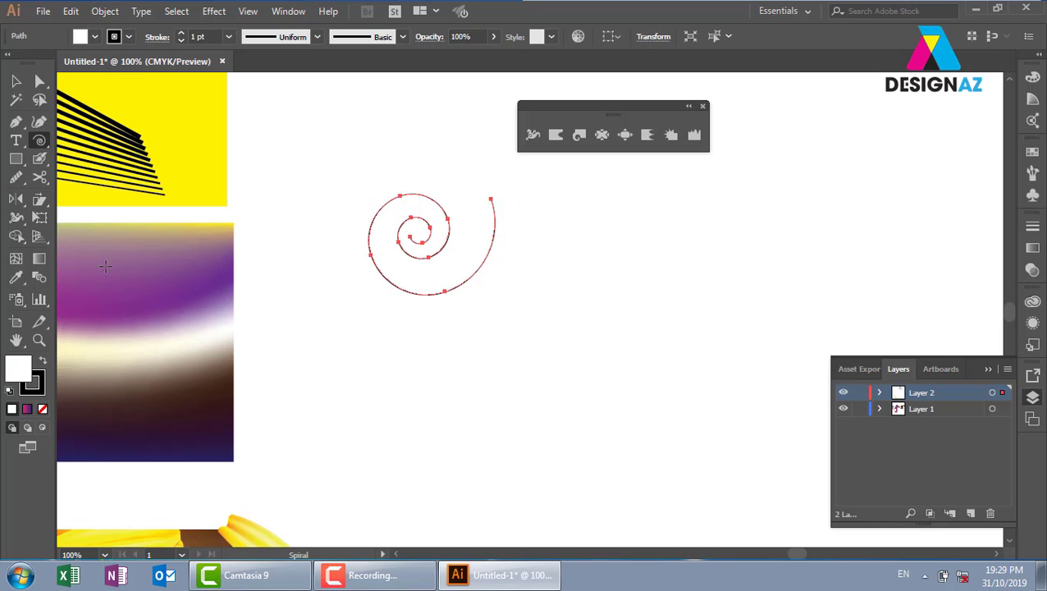
key(slash)
key(v)
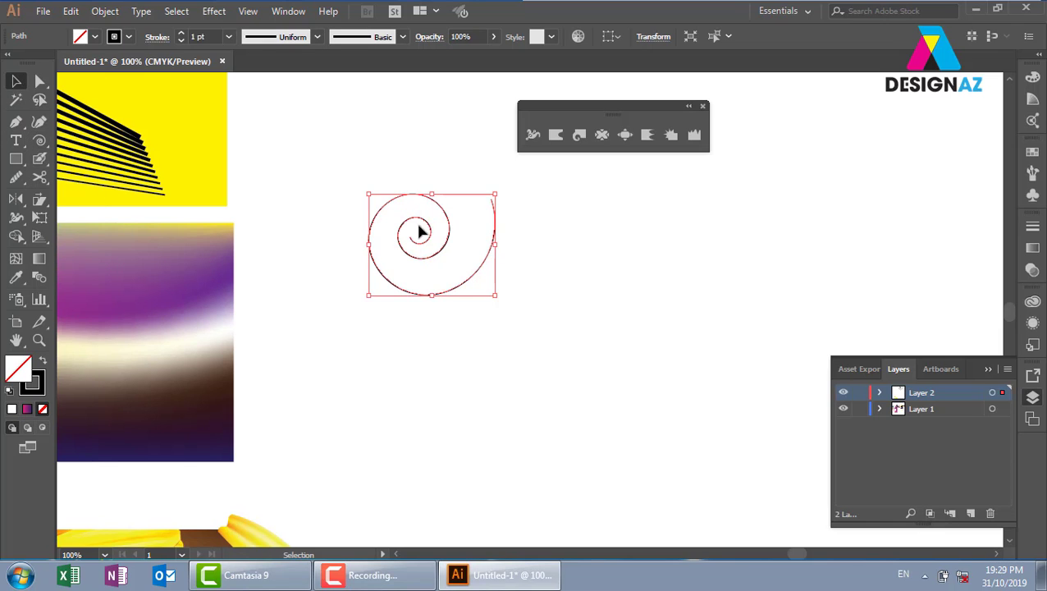
click(588, 274)
key(z)
drag(625, 350, 647, 350)
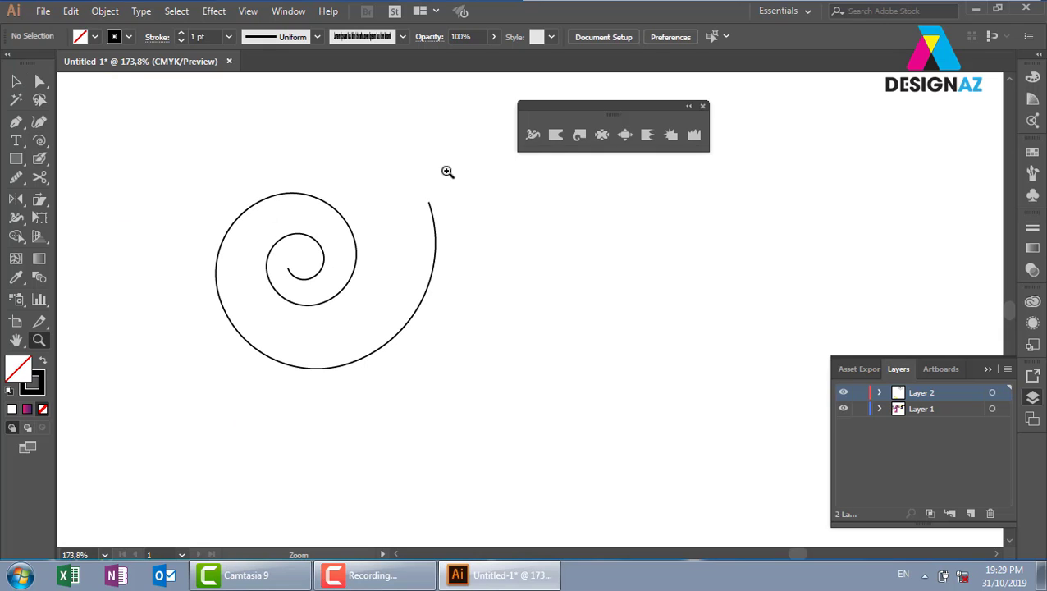
Widen the spiral's outer end into a broad, blade-like bulge with the Width tool
click(533, 134)
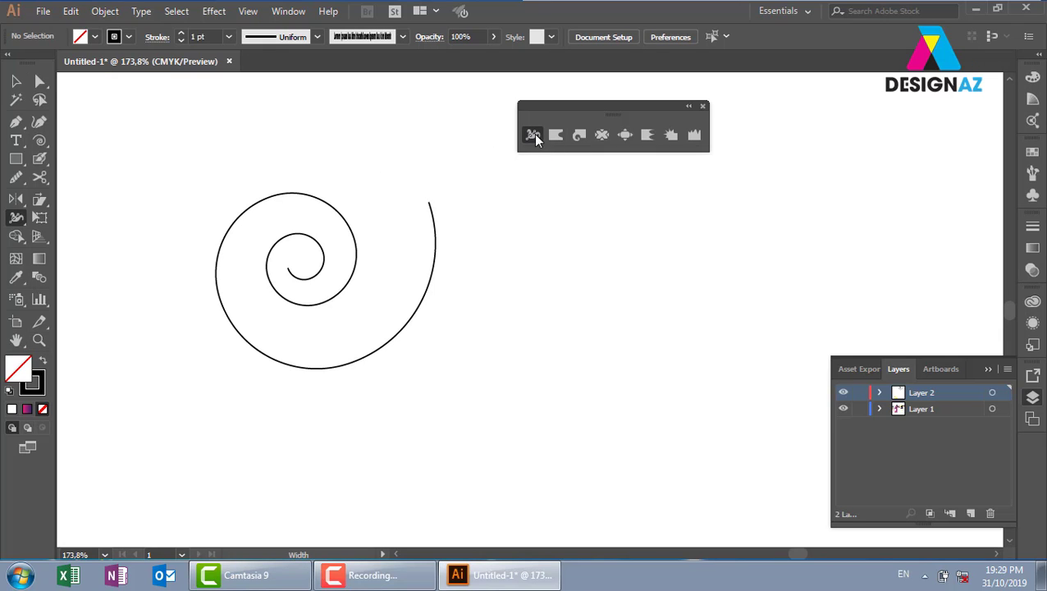
drag(428, 204, 444, 203)
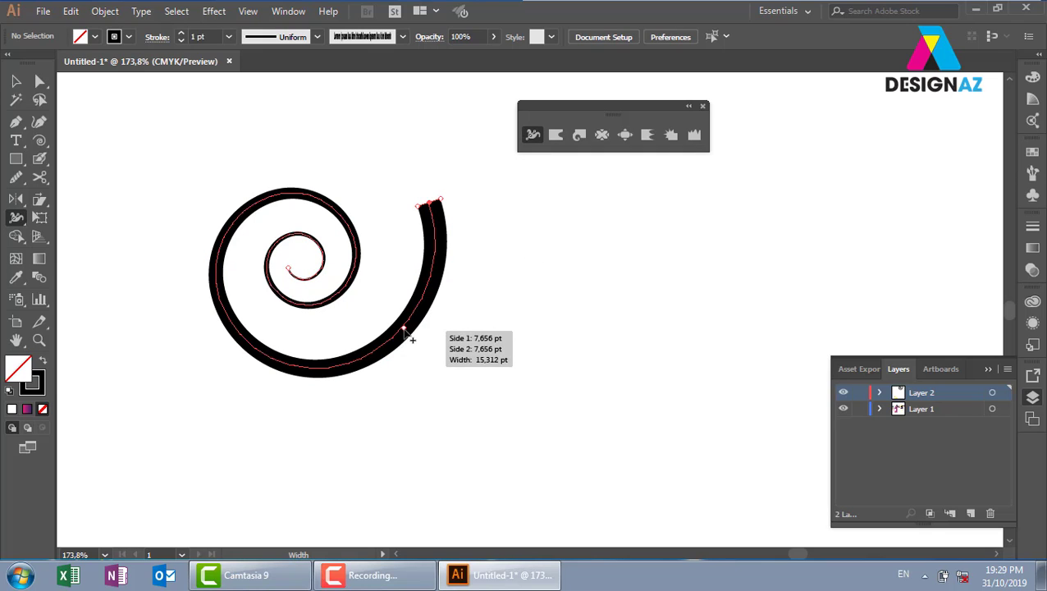
mouse_move(414, 335)
mouse_down()
mouse_move(388, 308)
mouse_move(394, 361)
mouse_move(394, 348)
mouse_up()
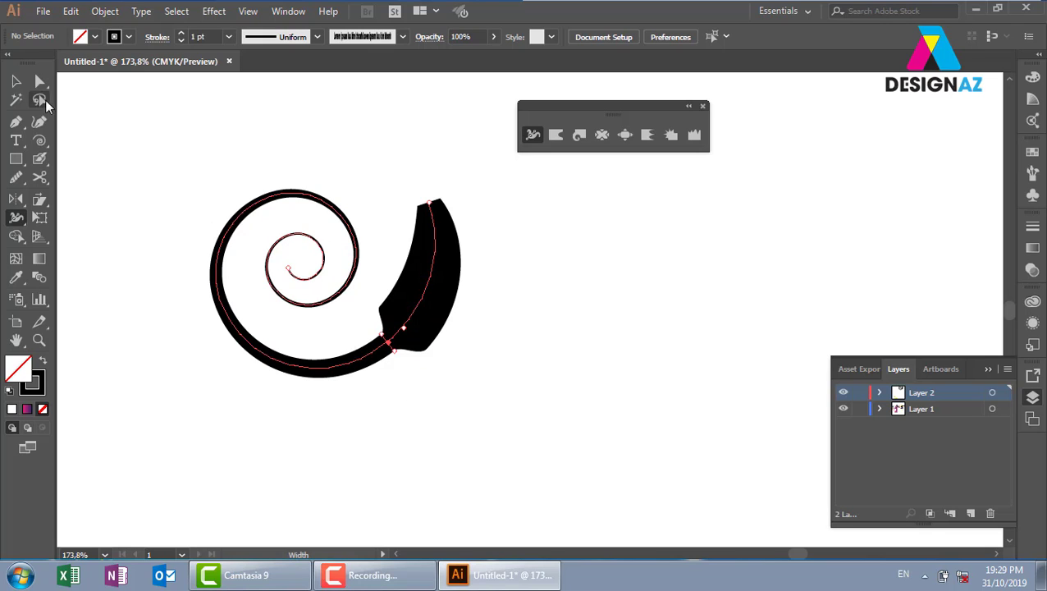
click(16, 80)
click(495, 248)
drag(496, 248, 168, 227)
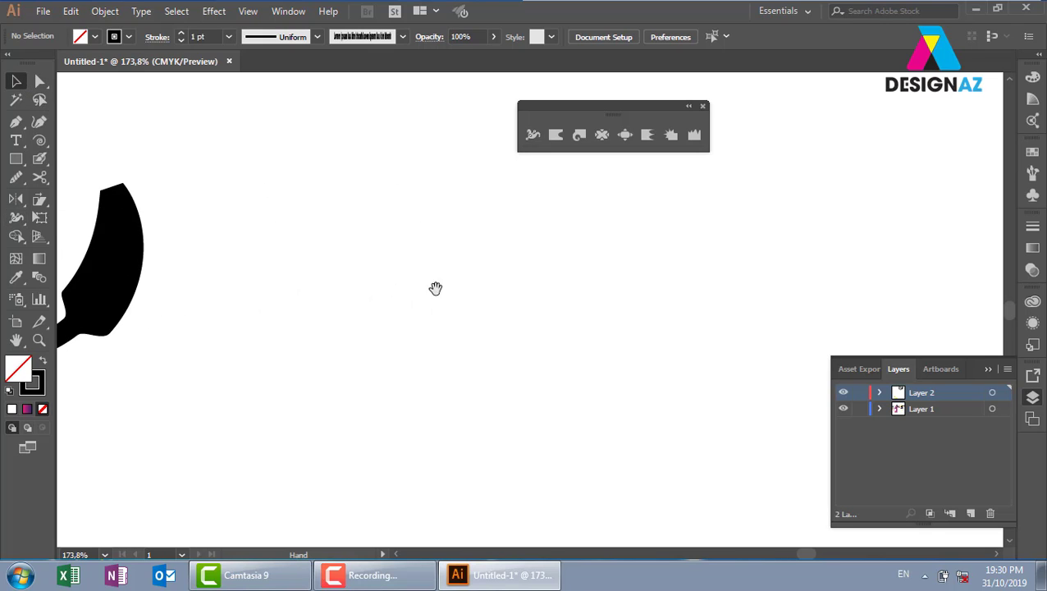
drag(588, 277, 524, 273)
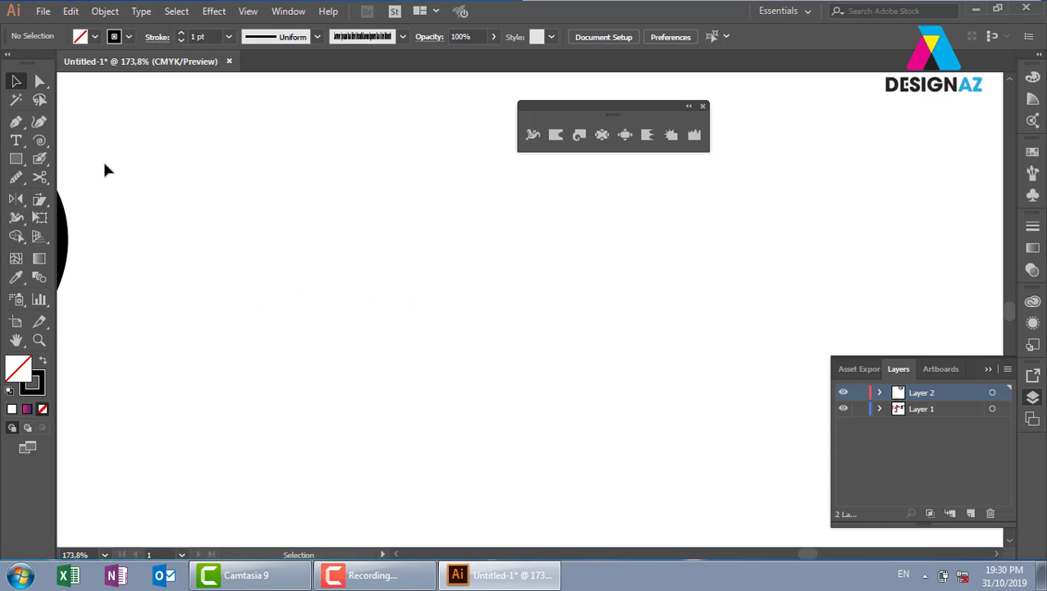
Type a long line of placeholder letters in bold UTM Avo on the blank canvas
click(20, 141)
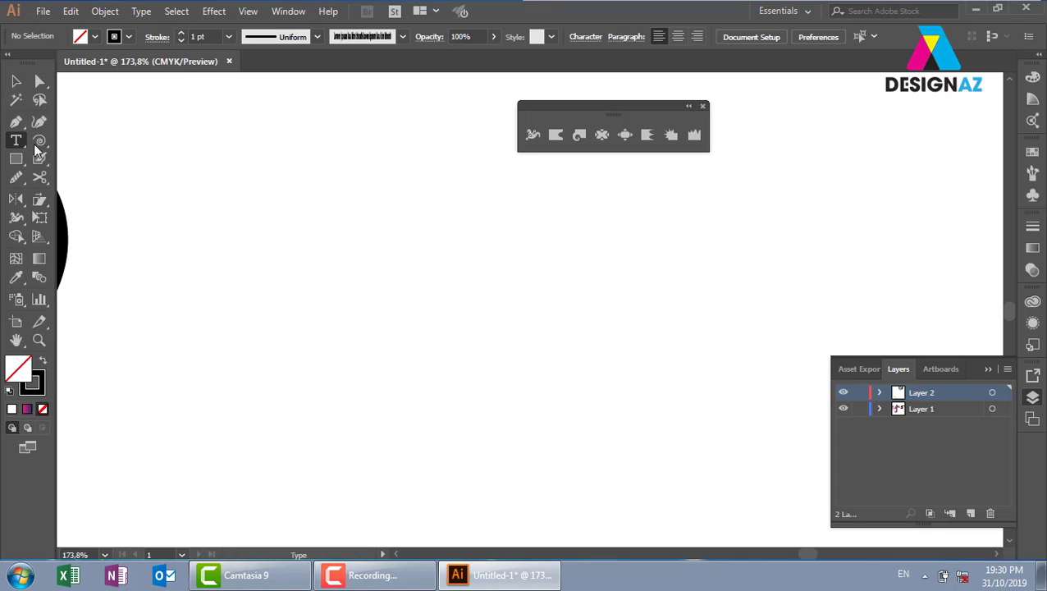
click(313, 243)
text(dsfsdfsadkf)
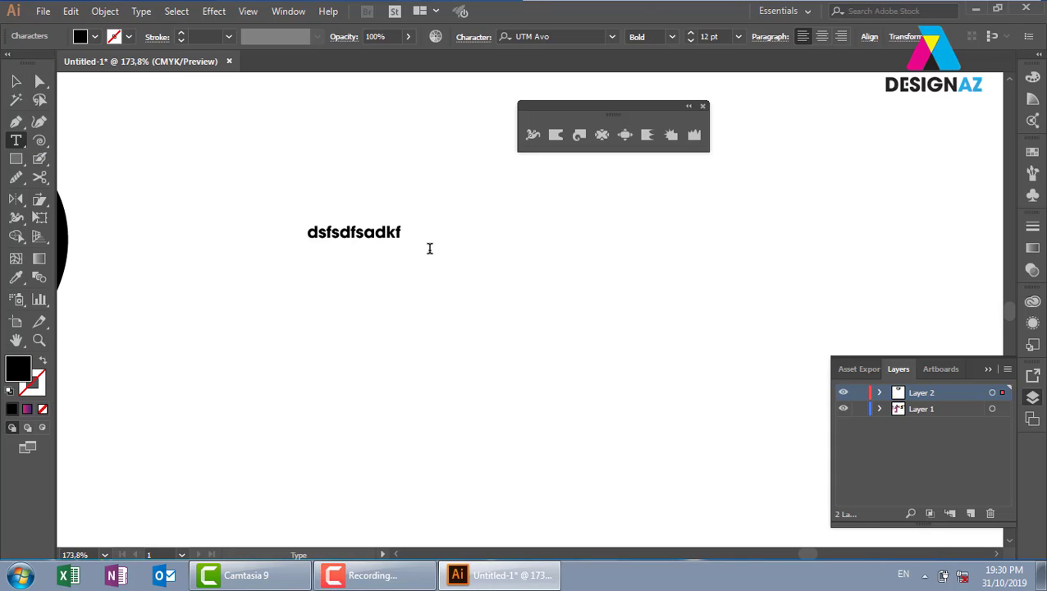
text(sdkgfgdskagfkadsgfdsahgfdsahgfdsagfjgsda)
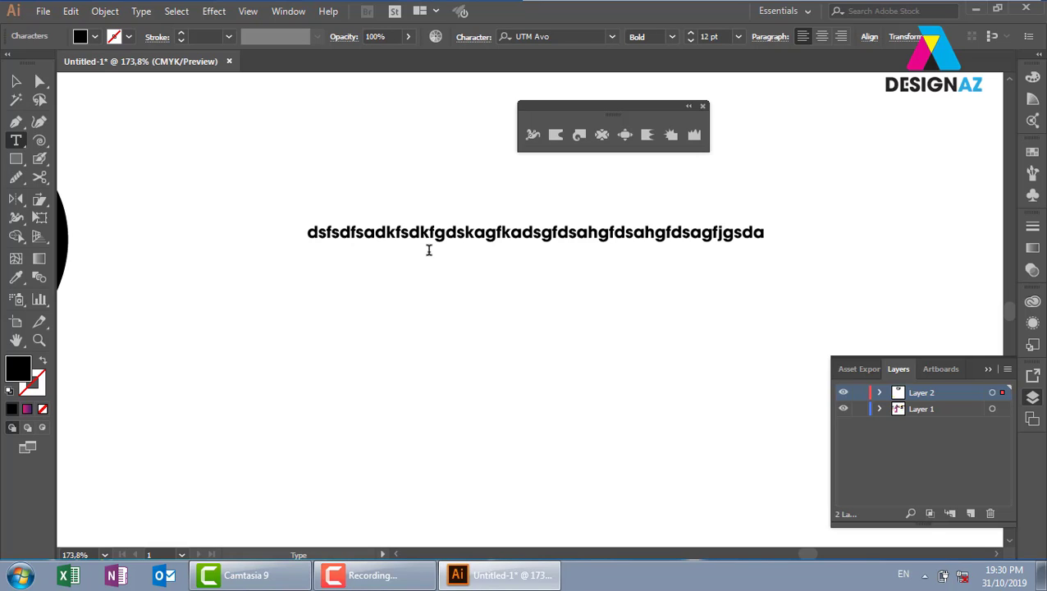
text(jfgsdajgfsdjagfjsdagfjgsafj)
click(432, 250)
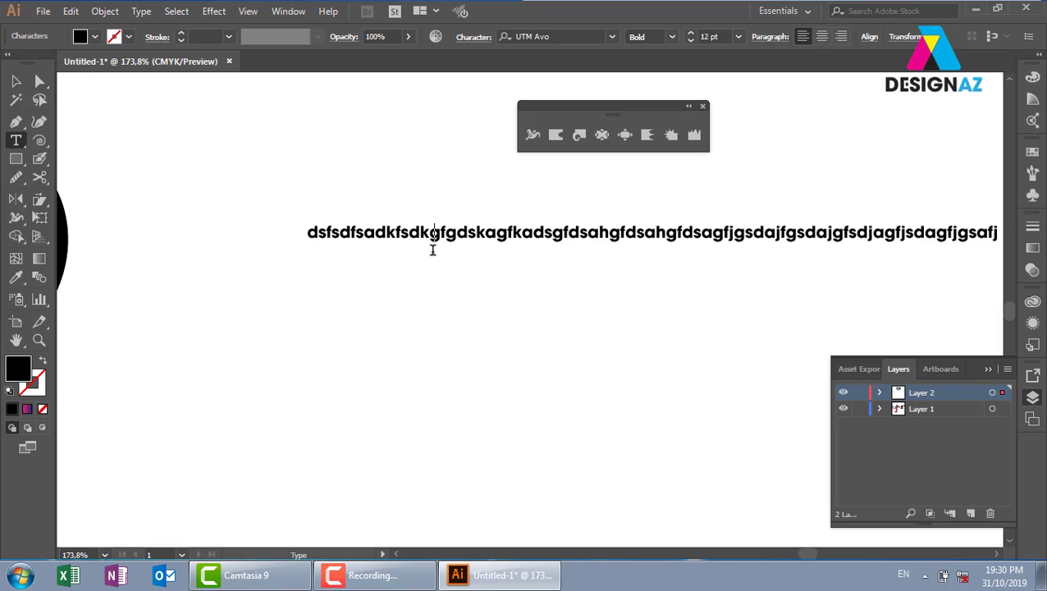
text(fsdagfjsdagfjsdgff)
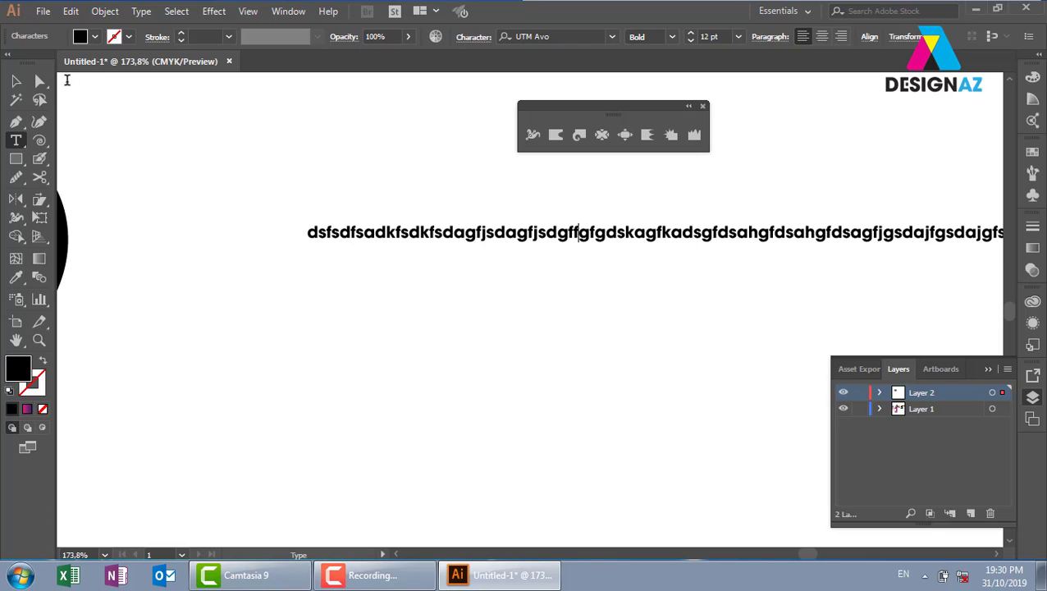
click(15, 81)
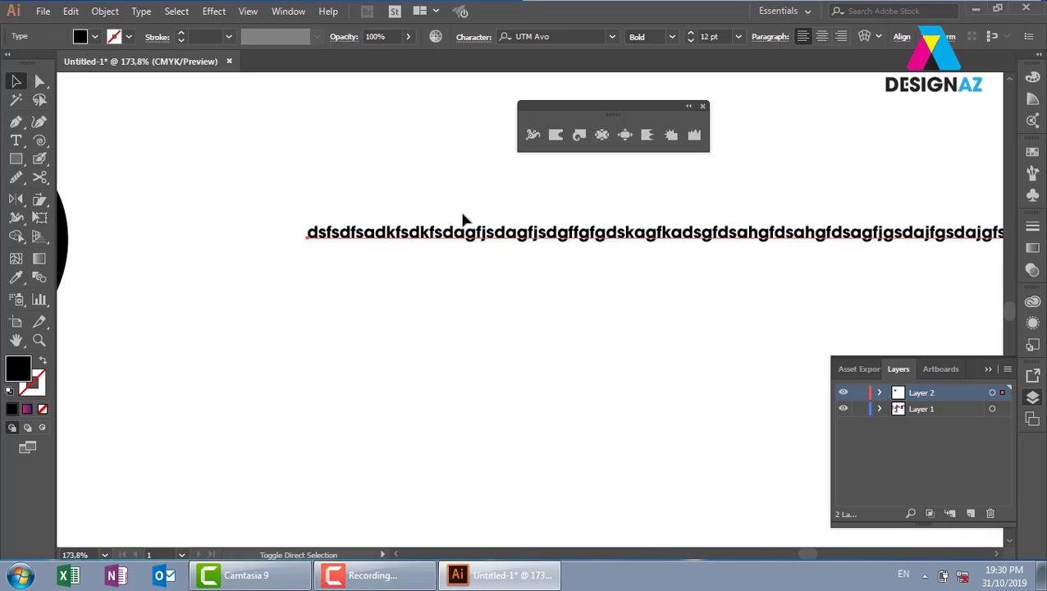
Convert the text to outlines, save it as a new Art Brush, and delete it
key(ctrl+shift+o)
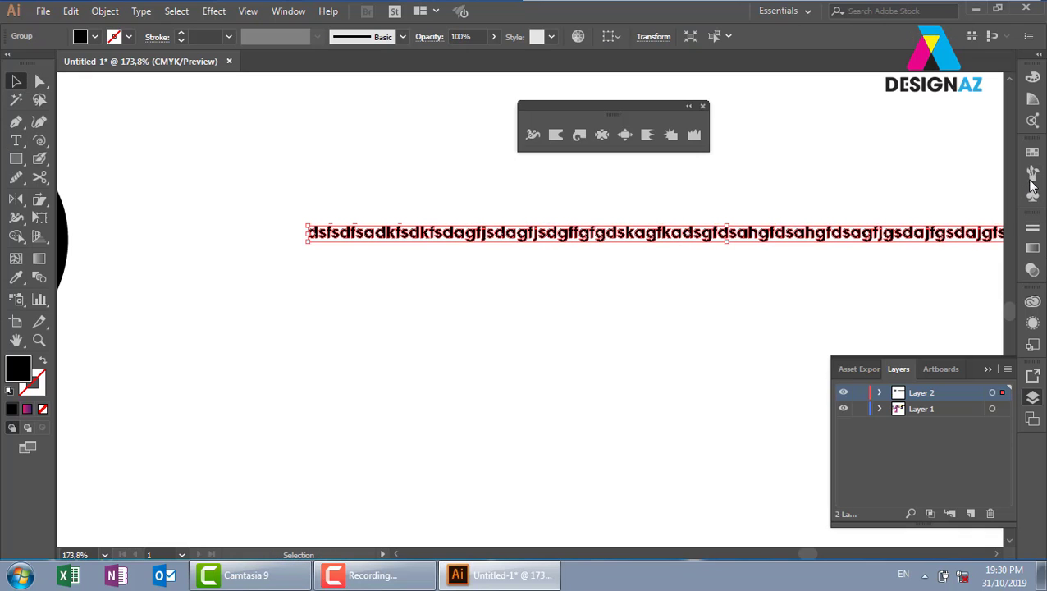
key(F5)
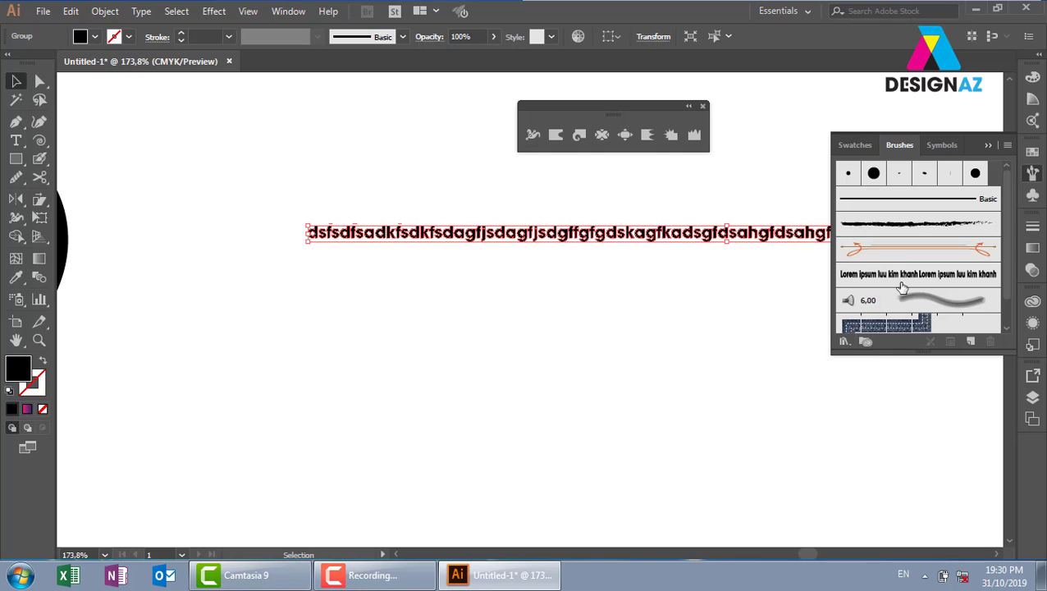
click(971, 343)
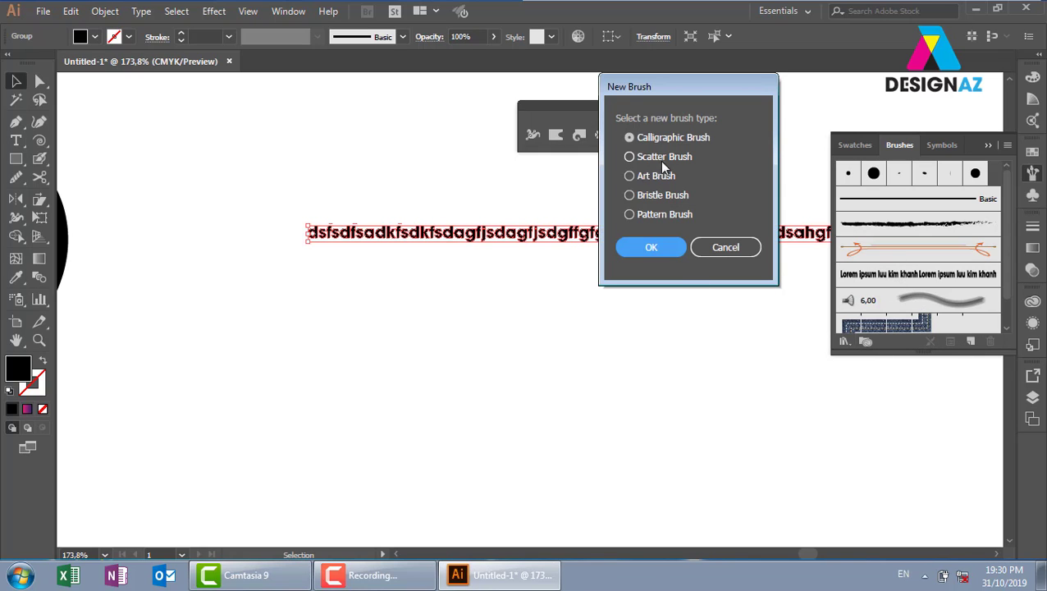
click(657, 176)
click(651, 246)
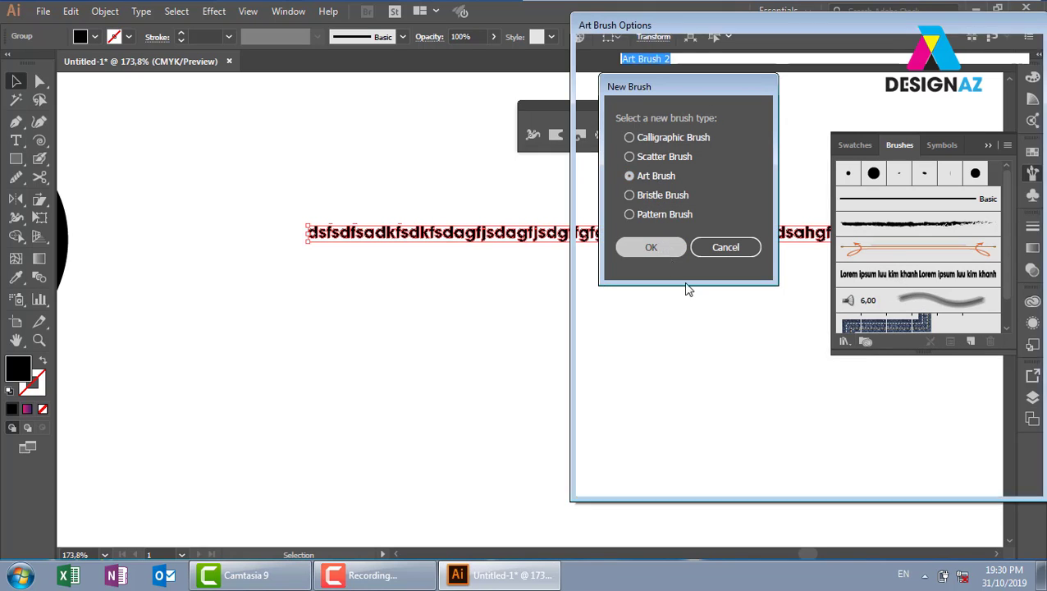
click(921, 464)
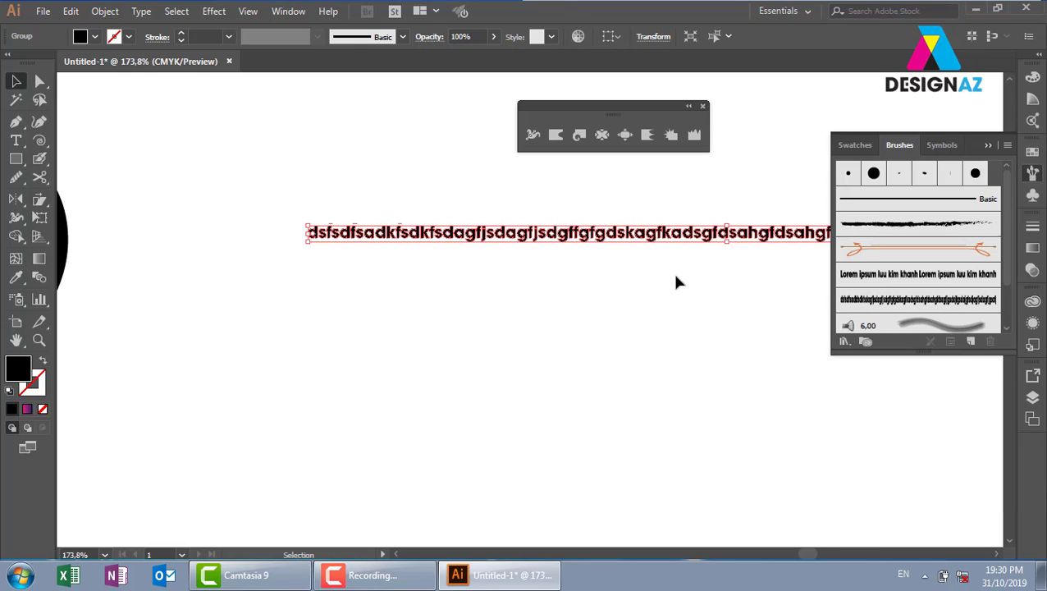
key(Delete)
key(ctrl+minus)
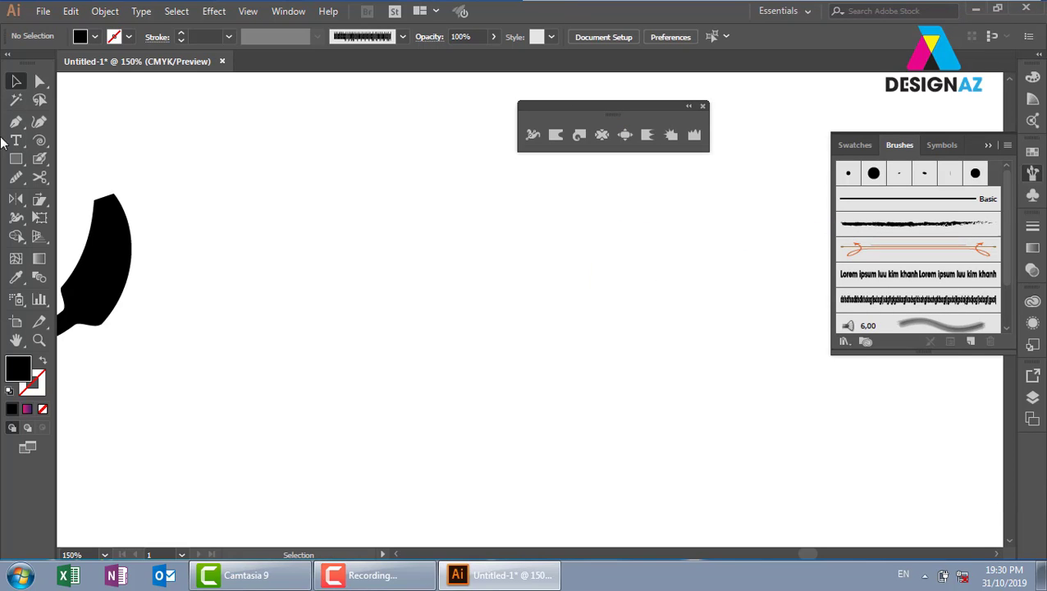
drag(39, 159, 99, 159)
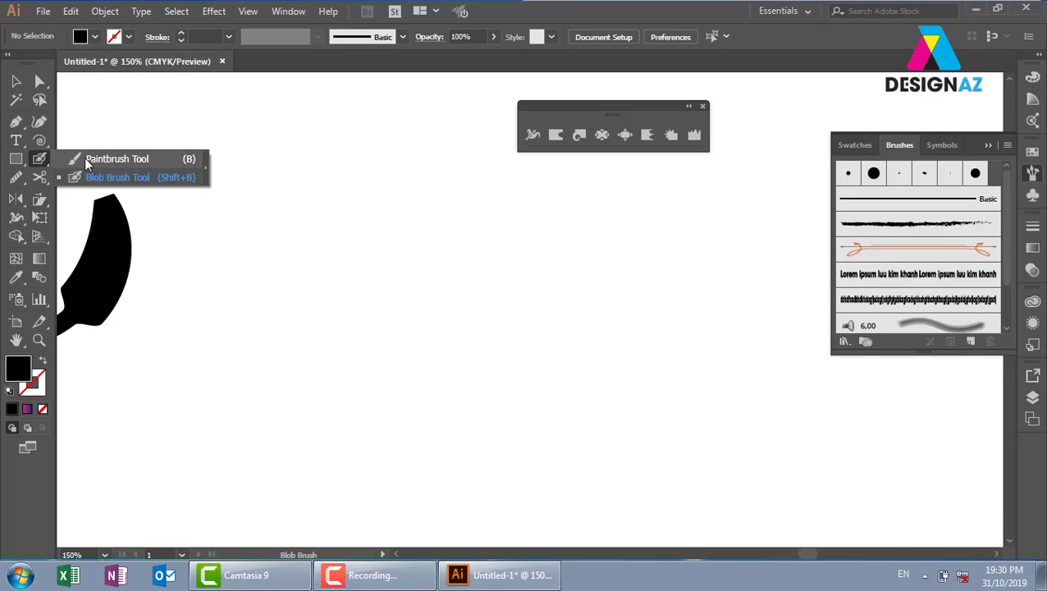
mouse_move(279, 206)
mouse_down()
mouse_move(282, 339)
mouse_move(356, 273)
mouse_move(650, 173)
mouse_move(792, 160)
mouse_up()
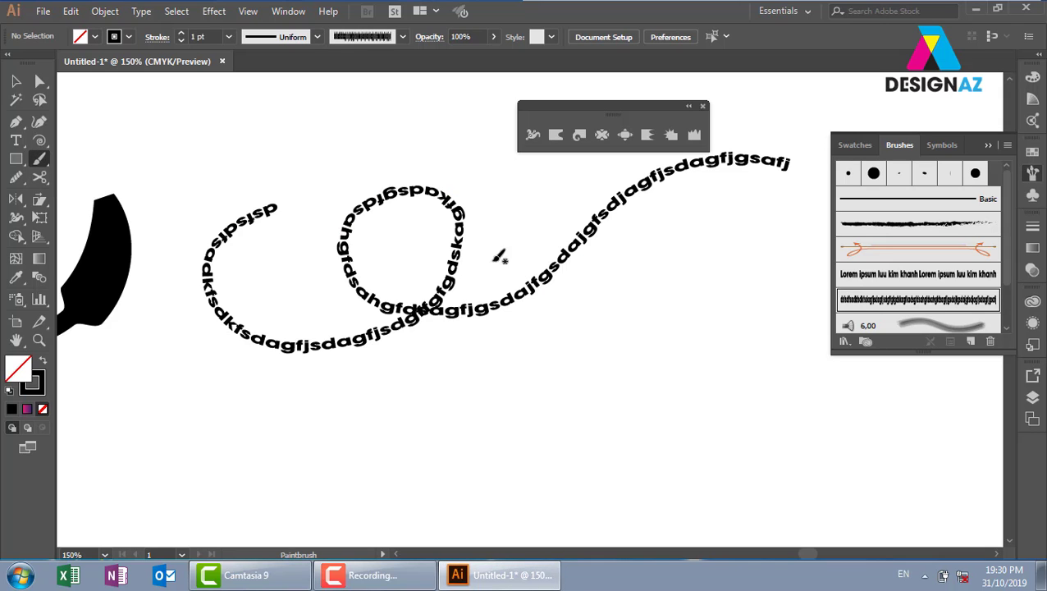
key(v)
click(523, 300)
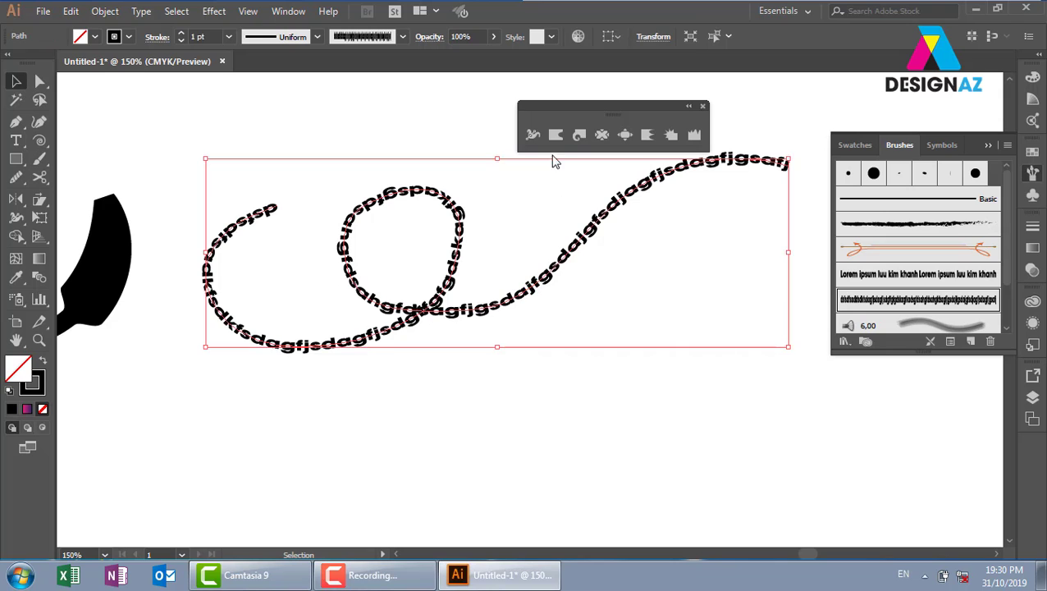
click(533, 135)
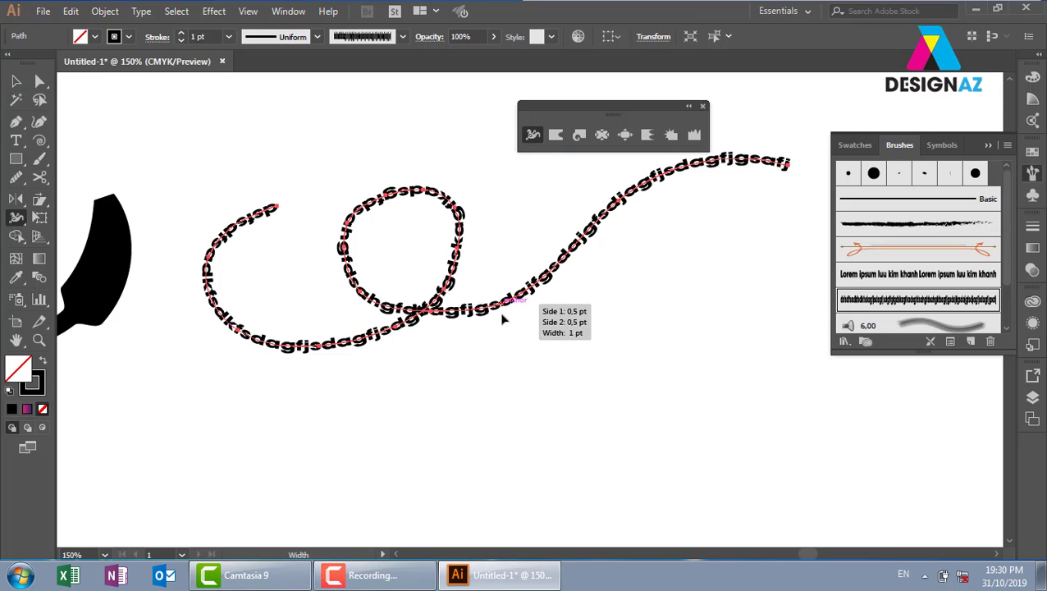
drag(502, 307, 509, 327)
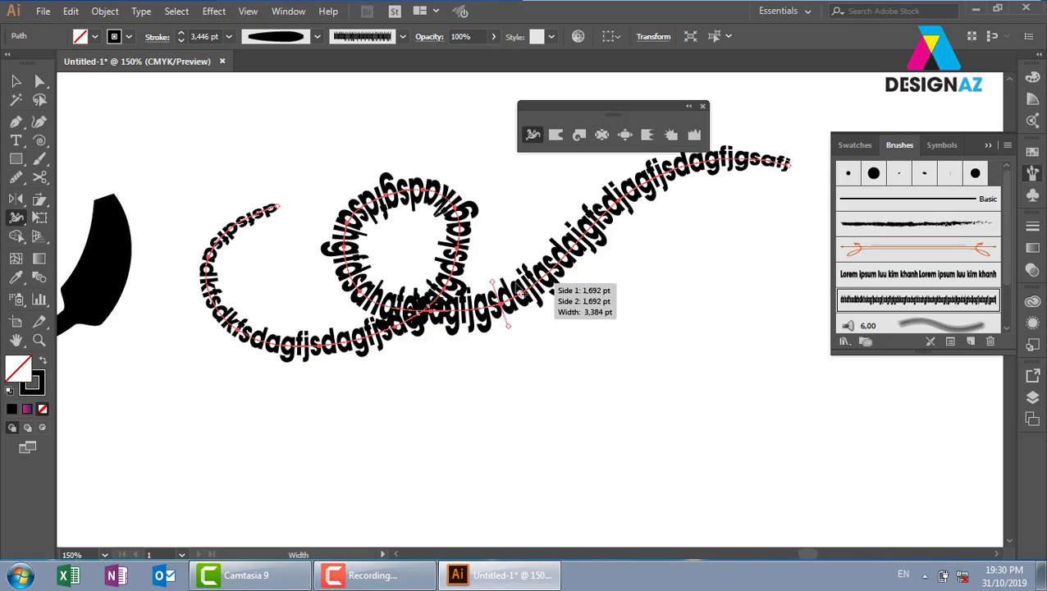
click(16, 83)
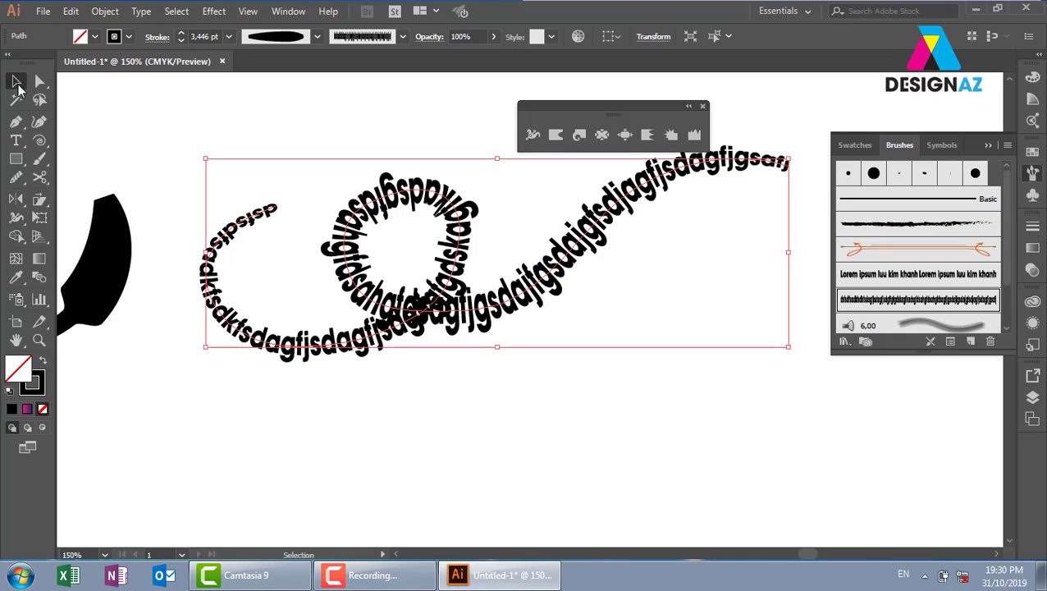
click(345, 121)
click(461, 331)
key(Delete)
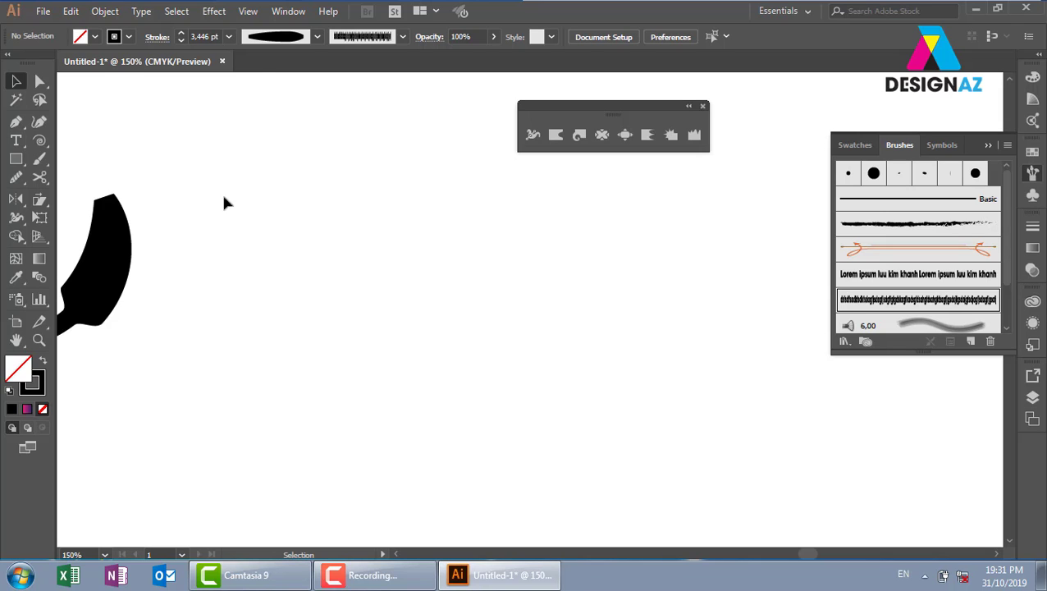
Place and embed the 07 hhi marsh mh photo from the thiennhien folder
click(43, 11)
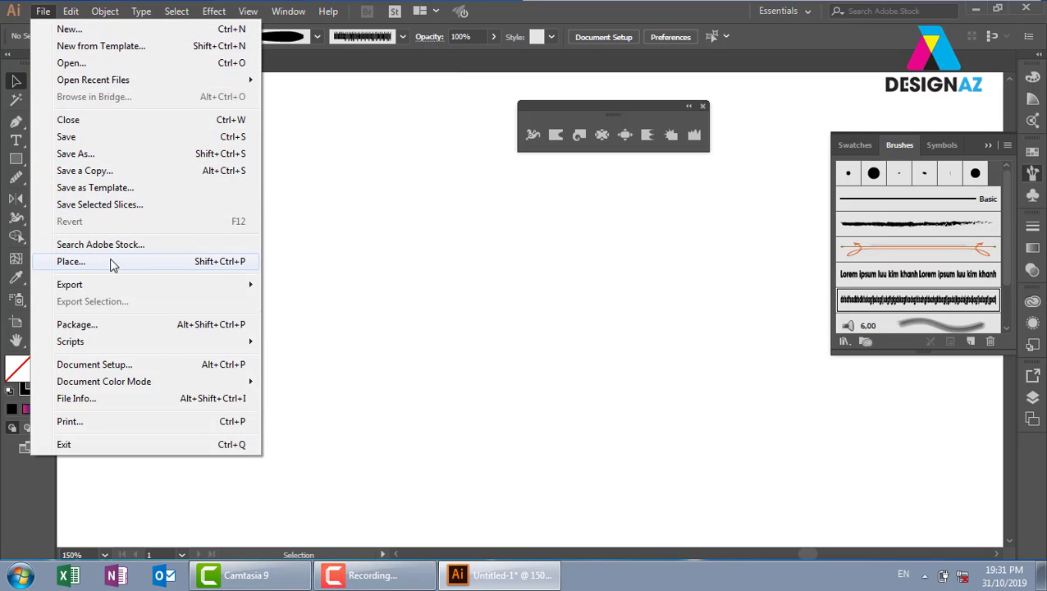
click(70, 261)
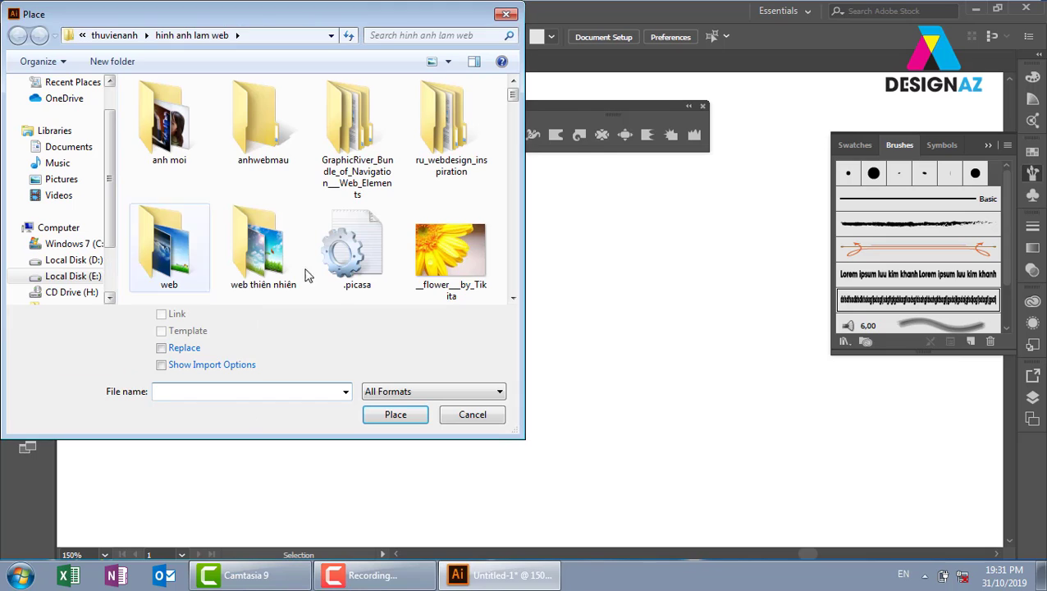
click(114, 36)
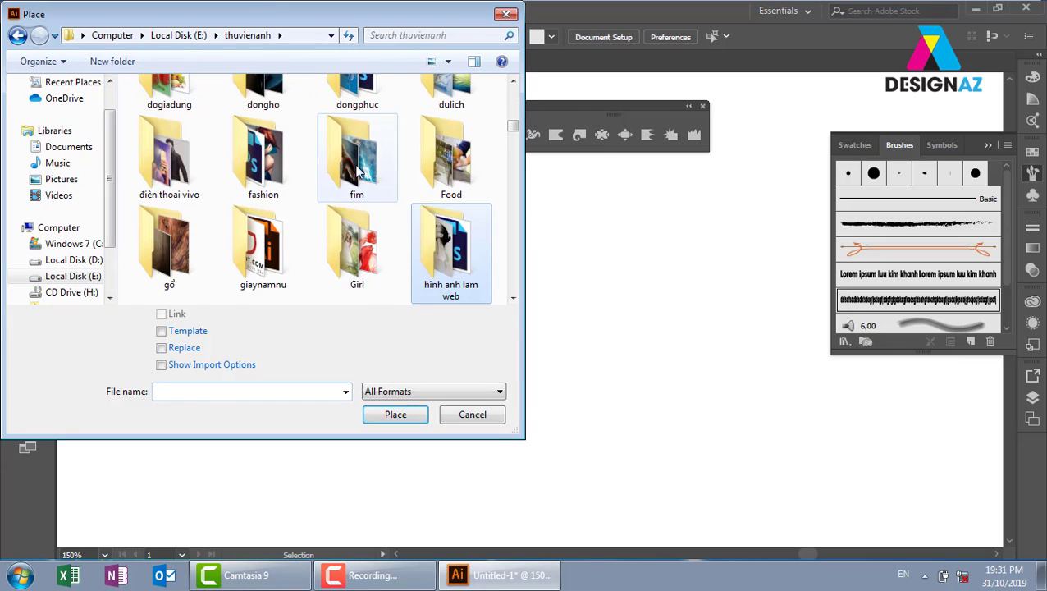
scroll(353, 147, down, 5)
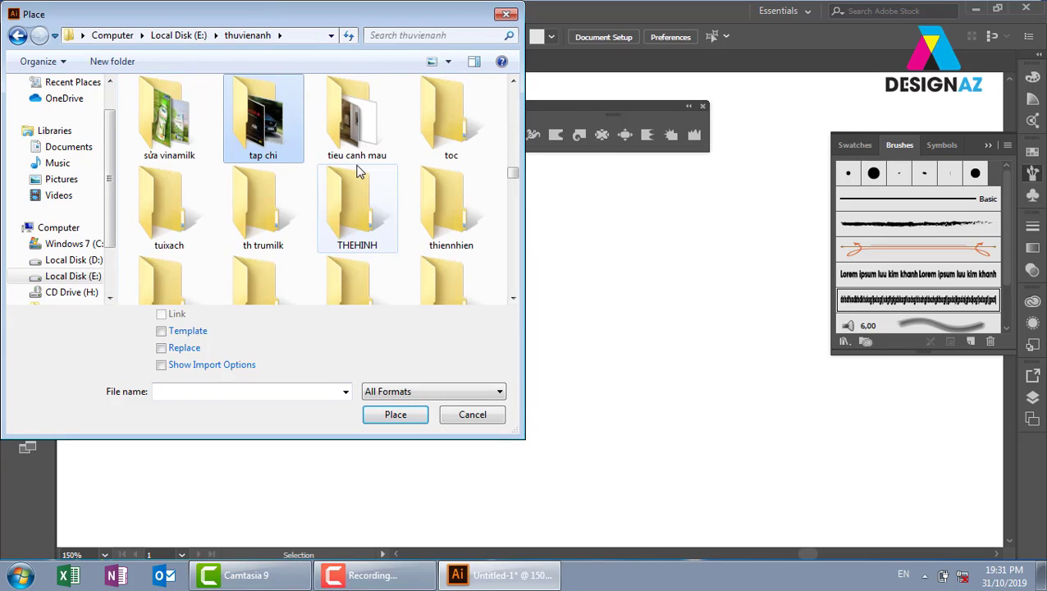
double_click(451, 205)
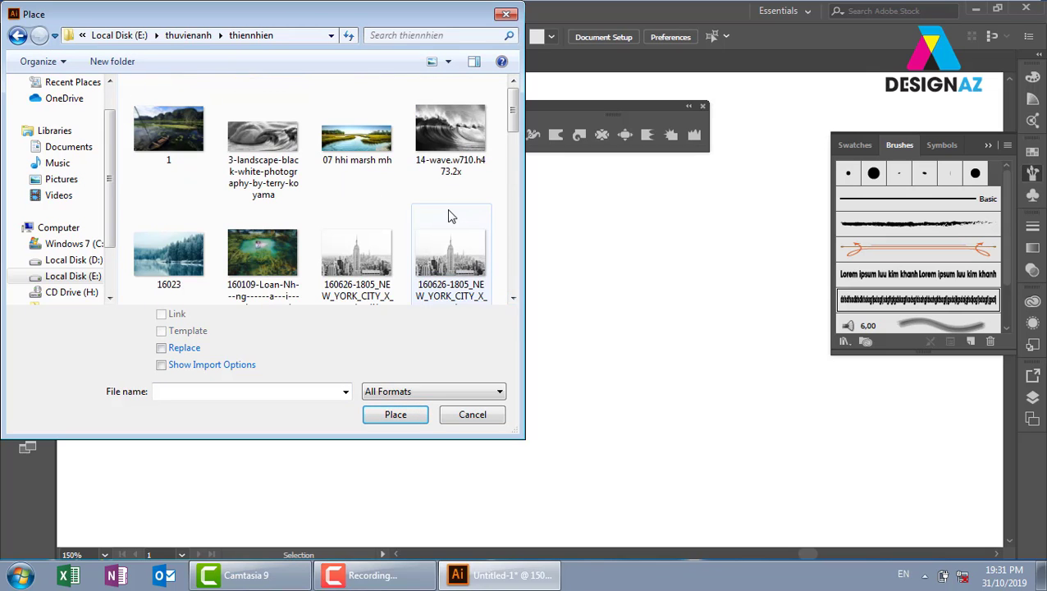
click(369, 140)
click(410, 418)
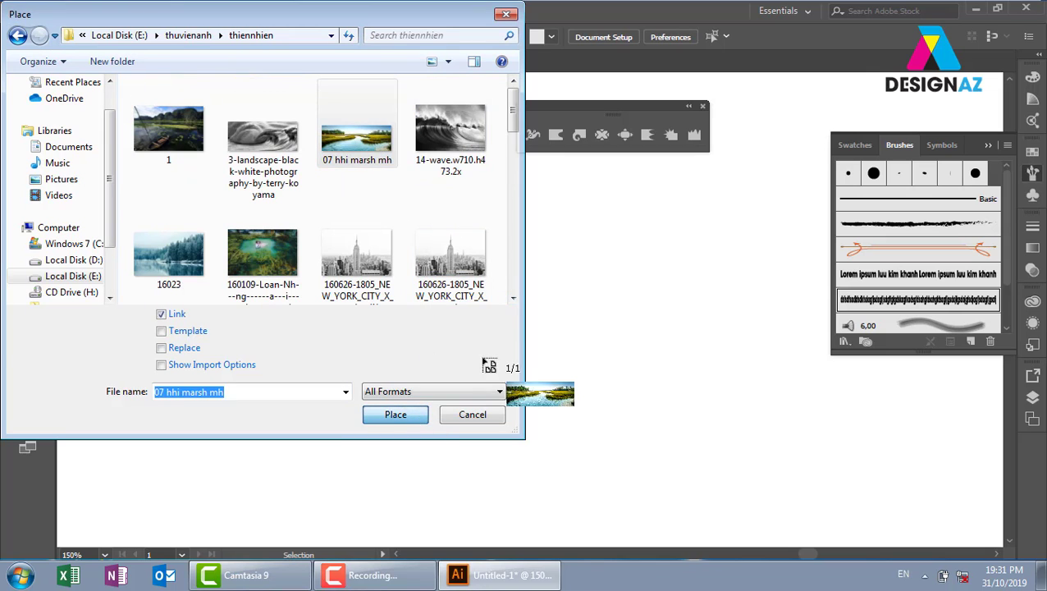
mouse_move(356, 231)
mouse_down()
mouse_move(733, 354)
mouse_move(771, 352)
mouse_up()
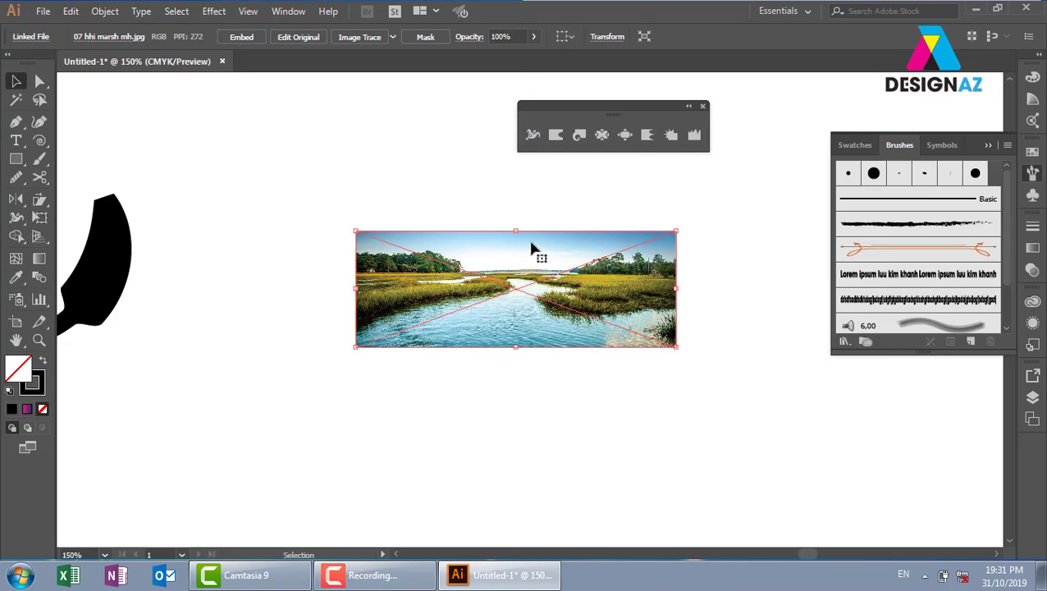
click(243, 37)
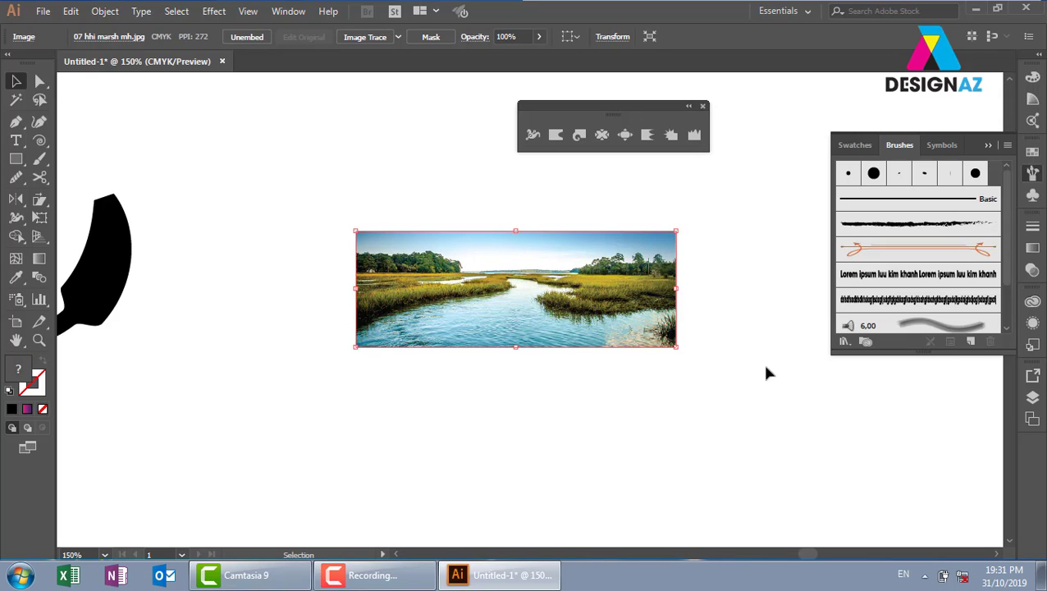
Save the marsh photo as a new Art Brush and delete it from the artboard
click(970, 341)
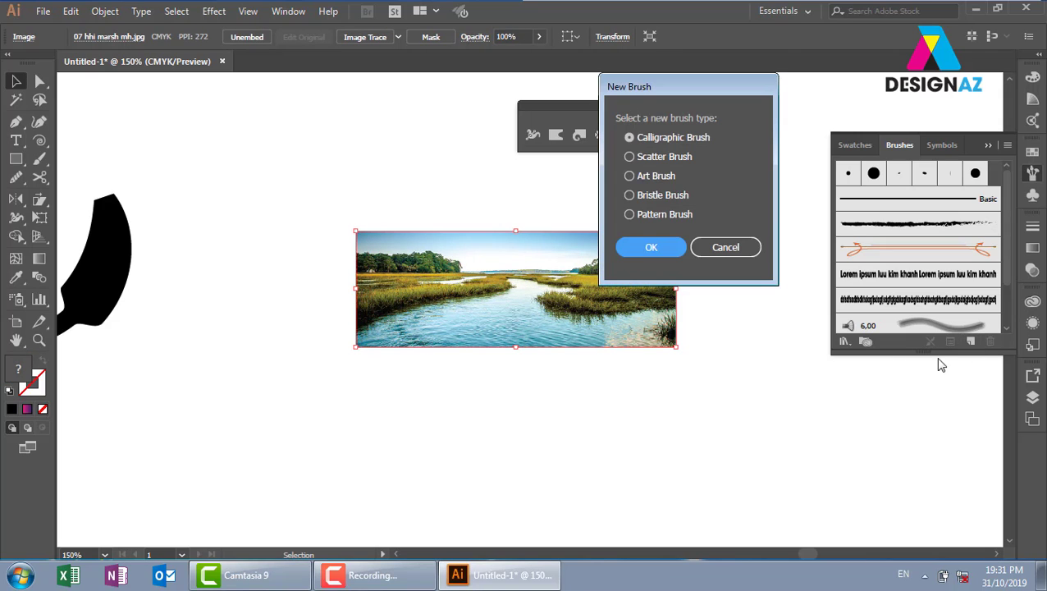
click(649, 176)
click(652, 246)
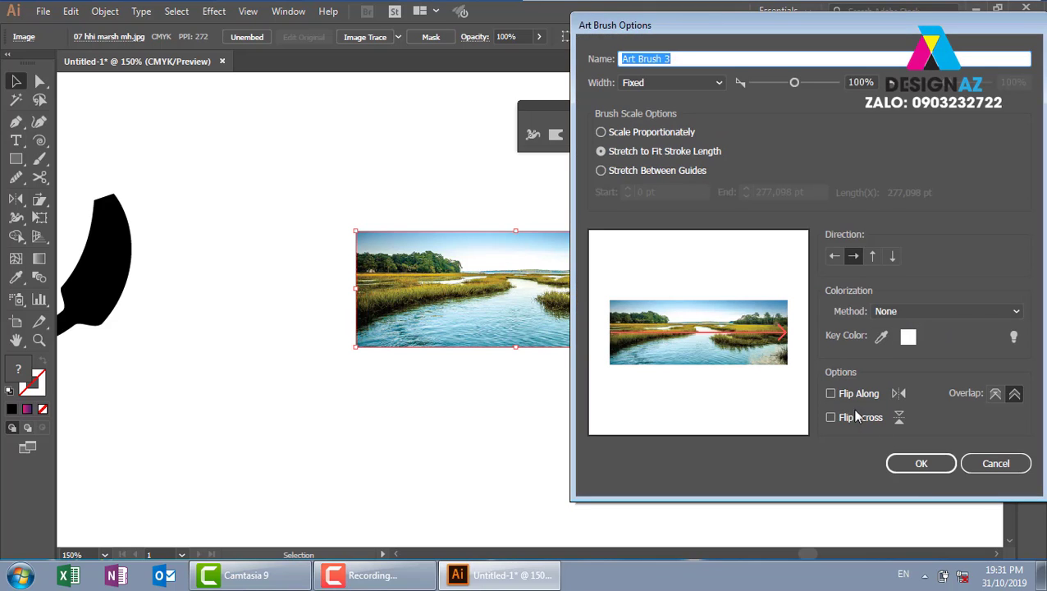
click(922, 464)
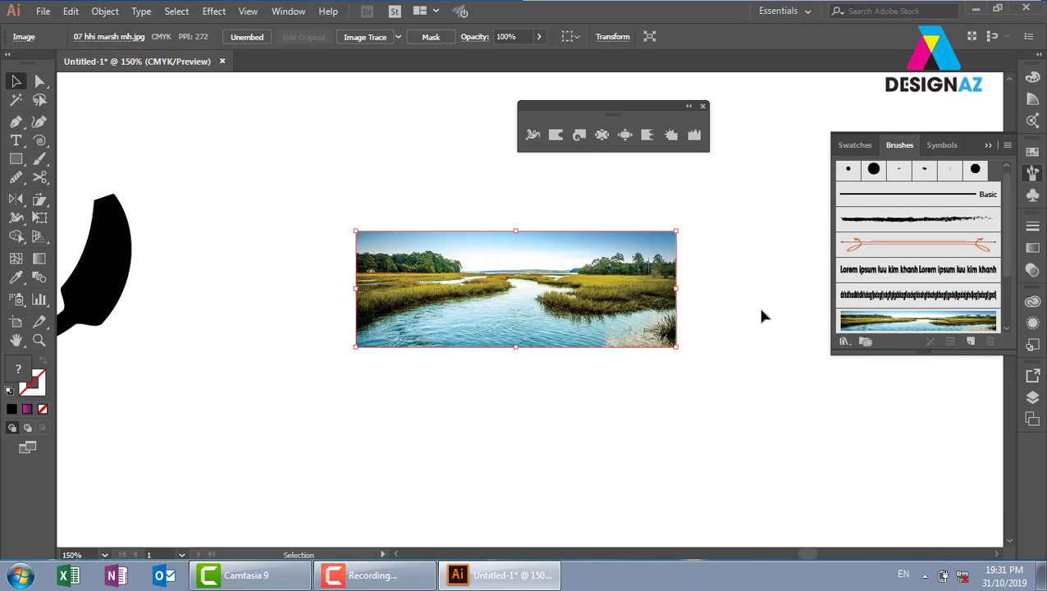
key(Delete)
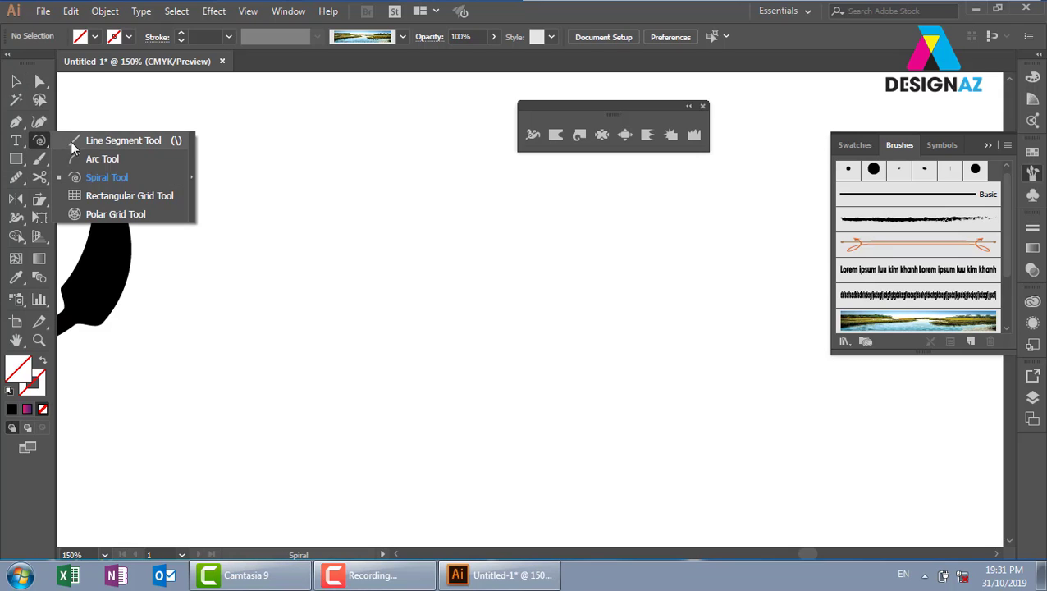
Draw a horizontal line across the artboard and apply the marsh photo brush
drag(40, 140, 71, 140)
drag(295, 274, 712, 273)
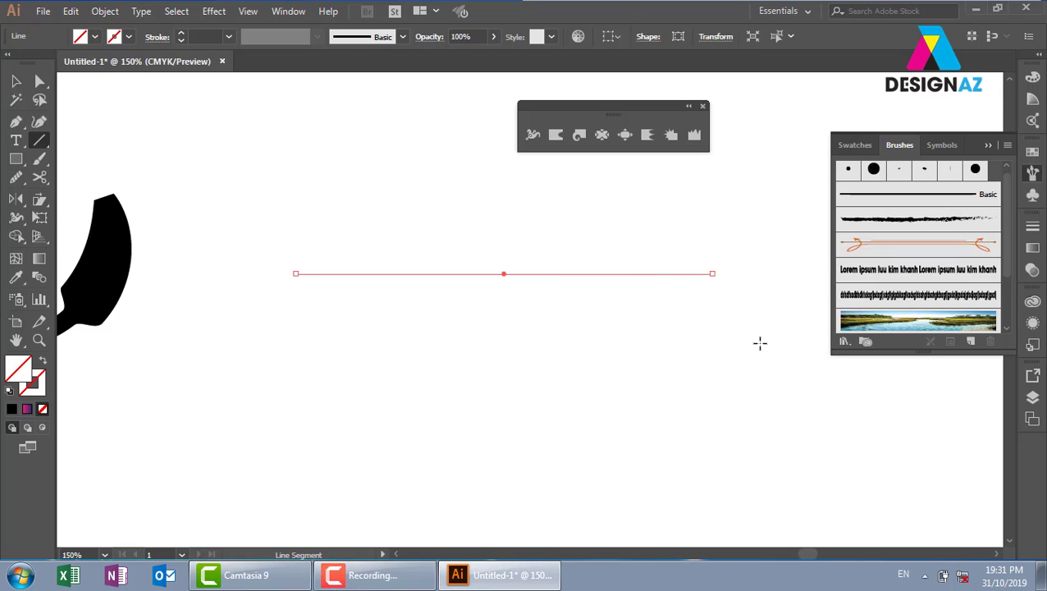
click(940, 324)
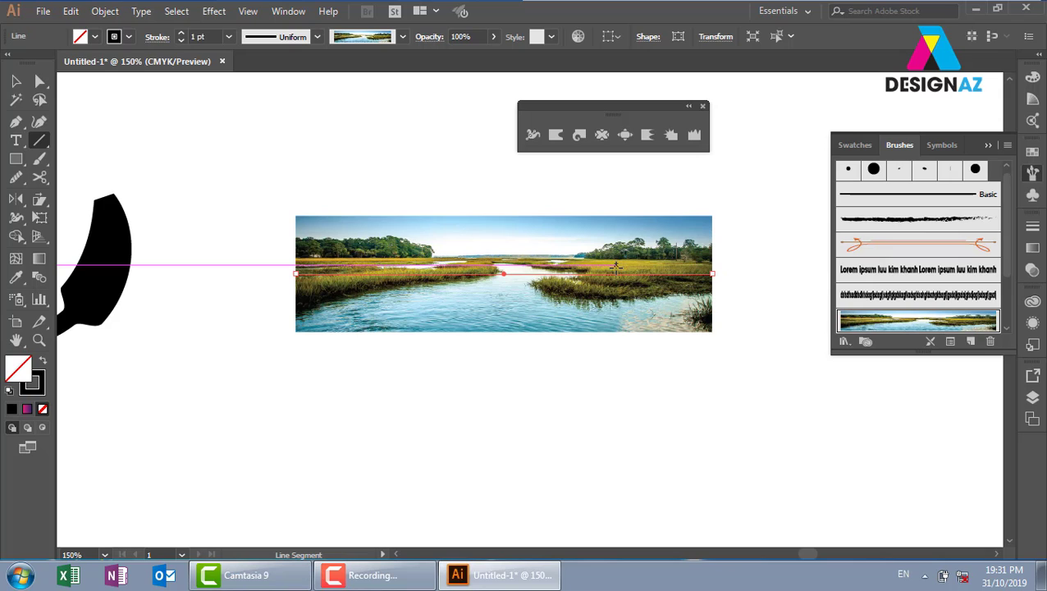
Shape the left half of the photo stroke's width into stepped, slanted panels
click(533, 135)
drag(373, 273, 373, 173)
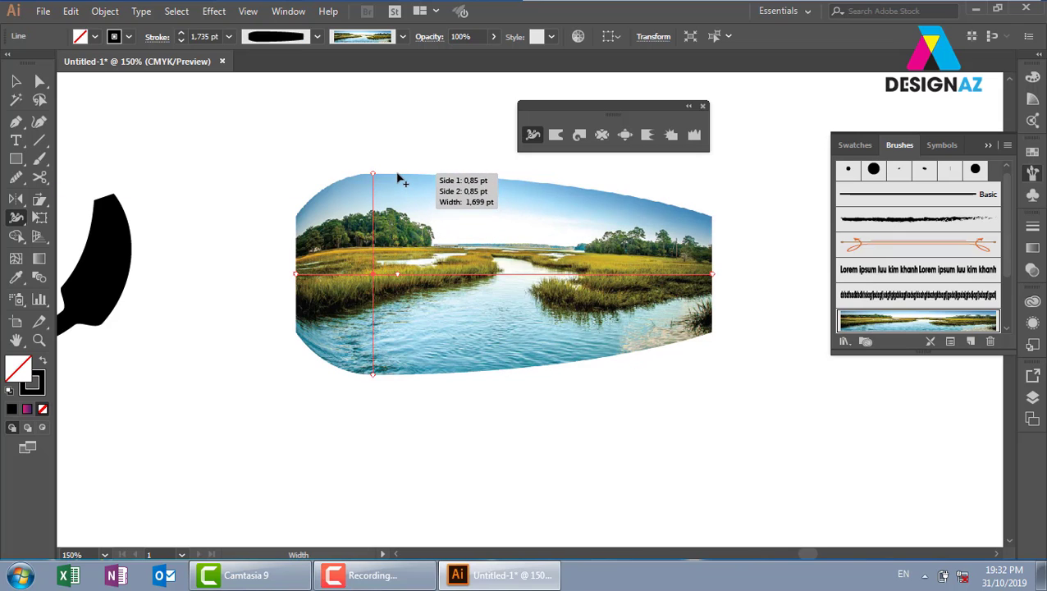
key(ctrl+z)
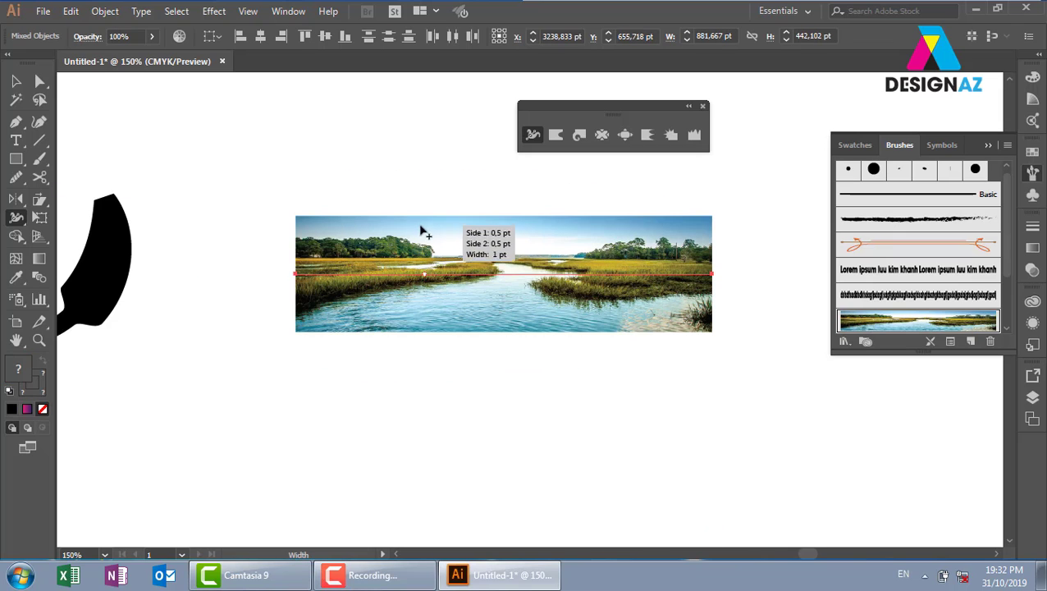
mouse_move(420, 238)
mouse_down()
mouse_move(417, 167)
mouse_move(399, 186)
mouse_move(401, 212)
mouse_up()
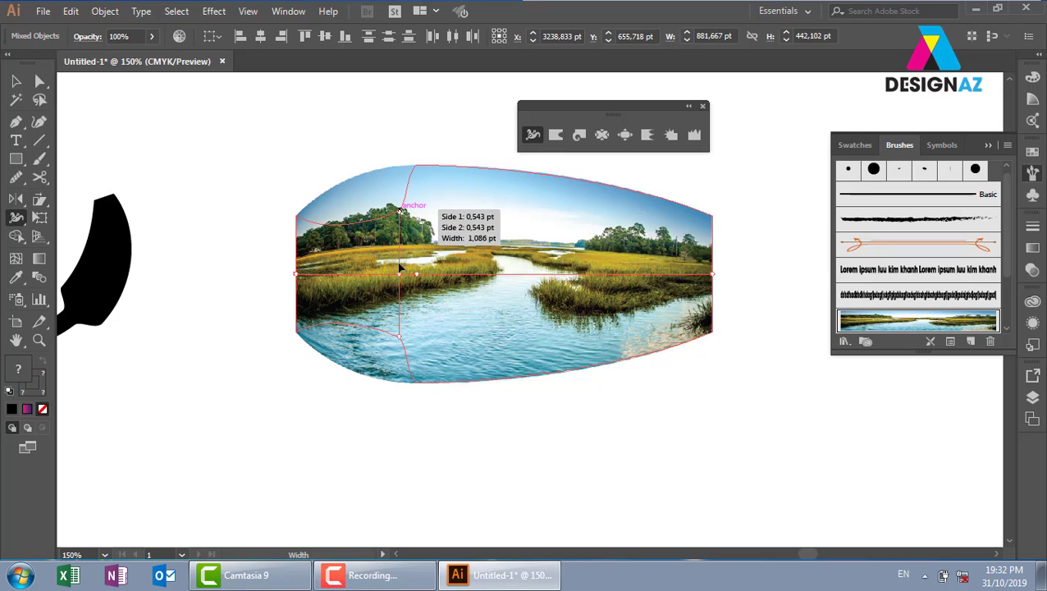
drag(401, 267, 401, 272)
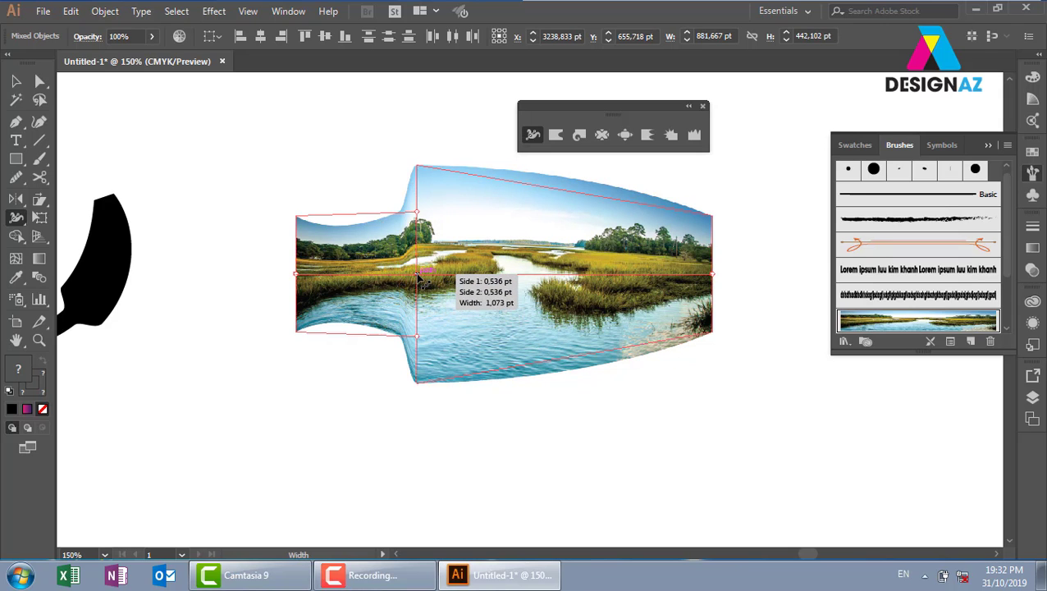
drag(401, 279, 425, 317)
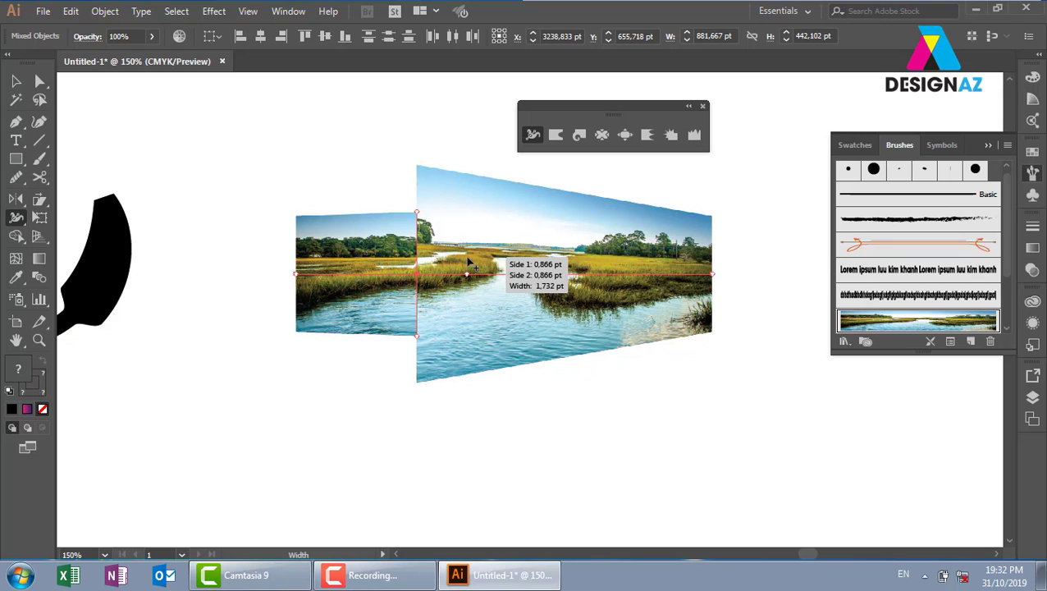
drag(295, 220, 298, 175)
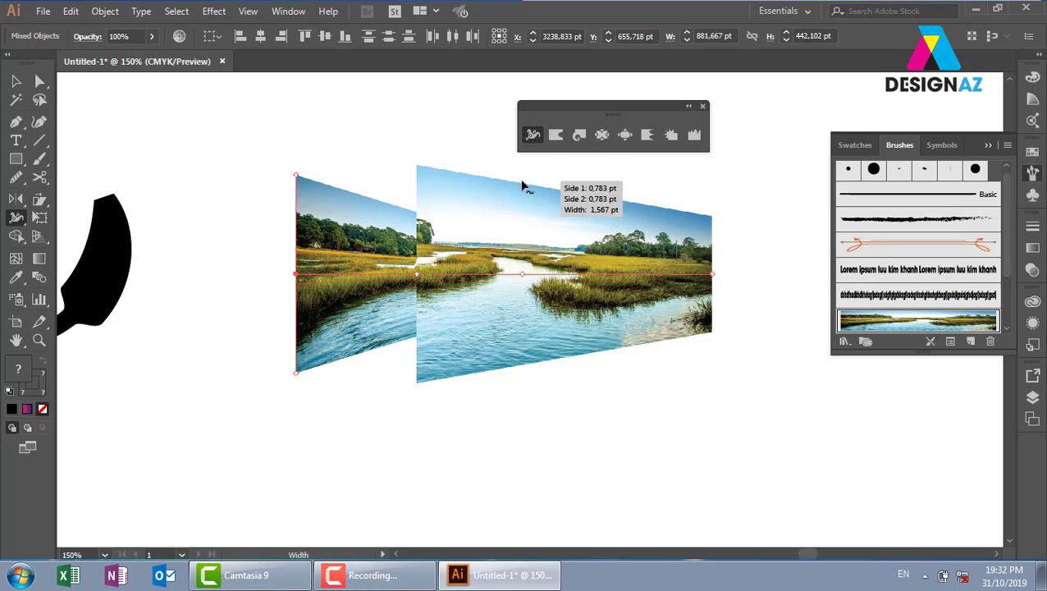
Add width points toward the right end to form the third slanted panel
drag(525, 188, 541, 217)
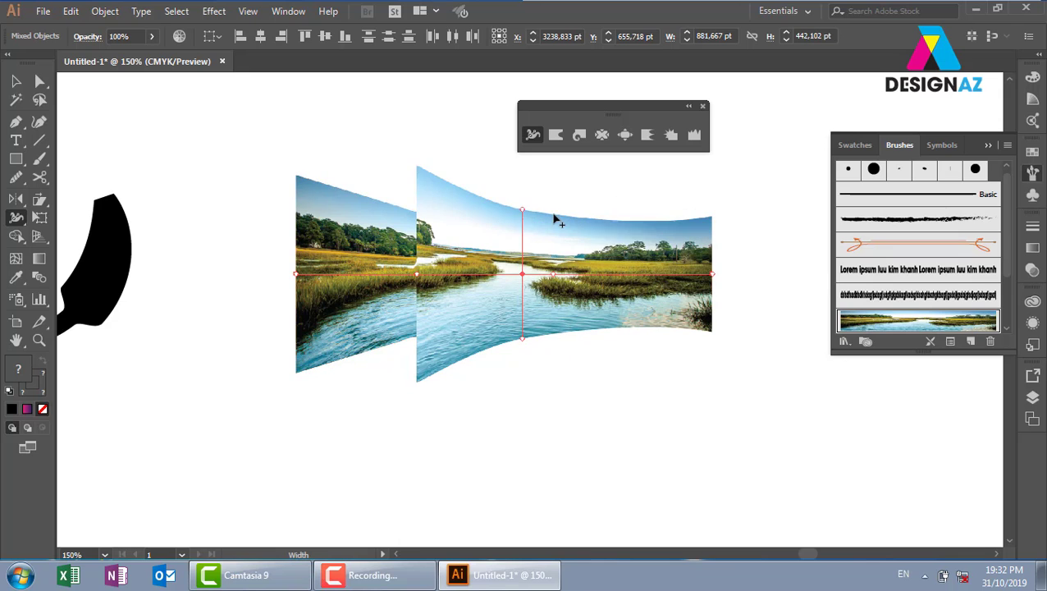
drag(557, 205, 559, 171)
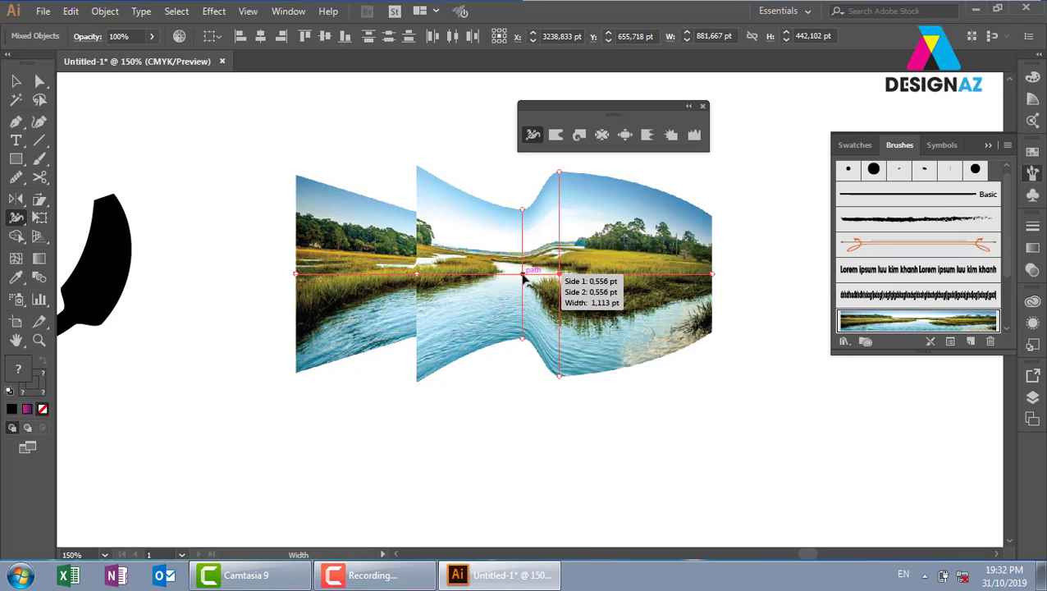
drag(559, 274, 559, 333)
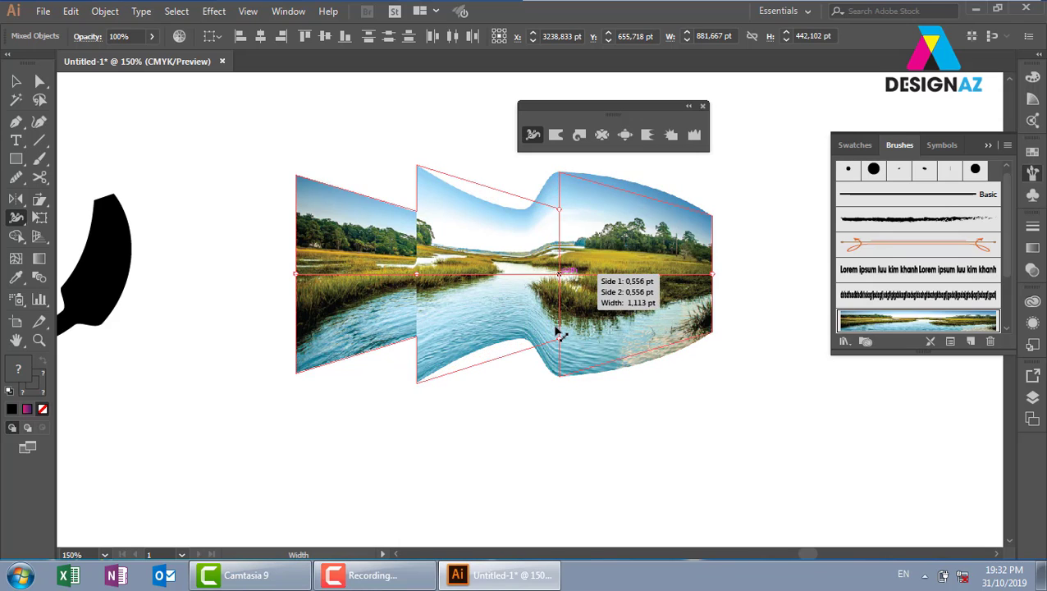
key(v)
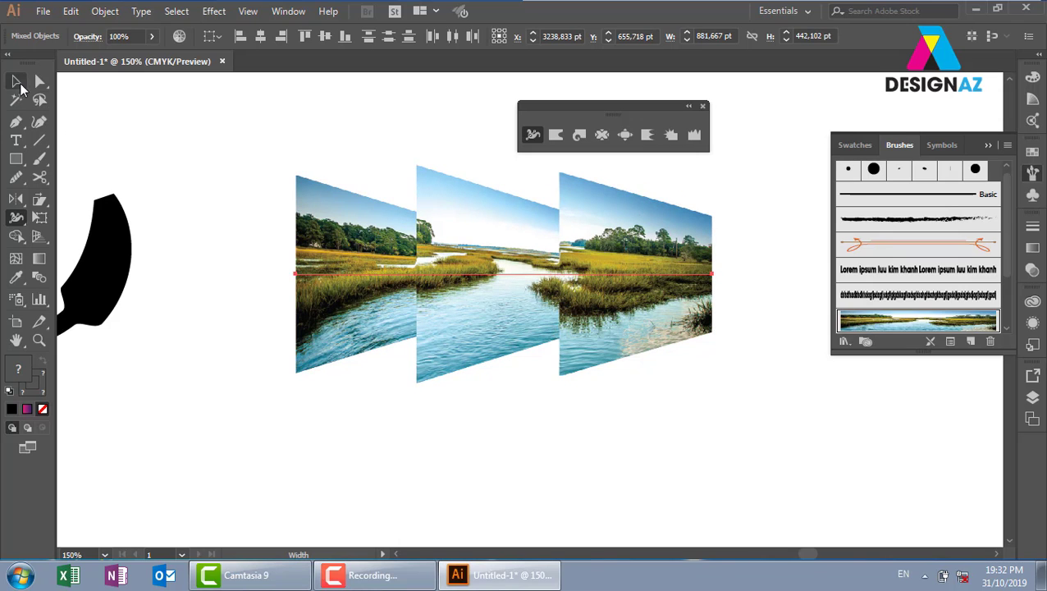
click(228, 156)
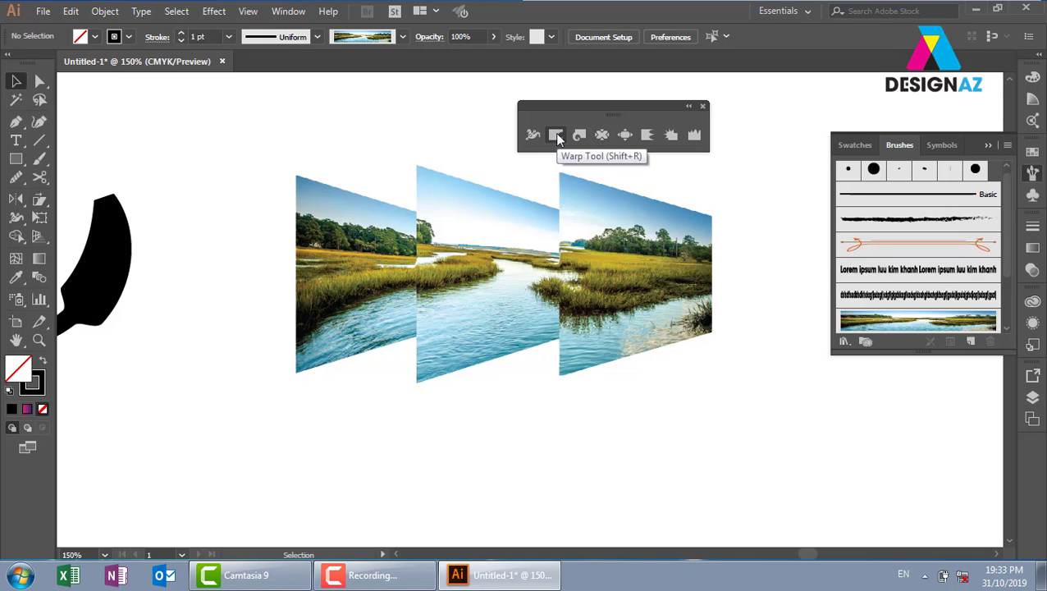
Draw a large rectangle below the photo panels, filled purple with no stroke
drag(533, 362, 445, 235)
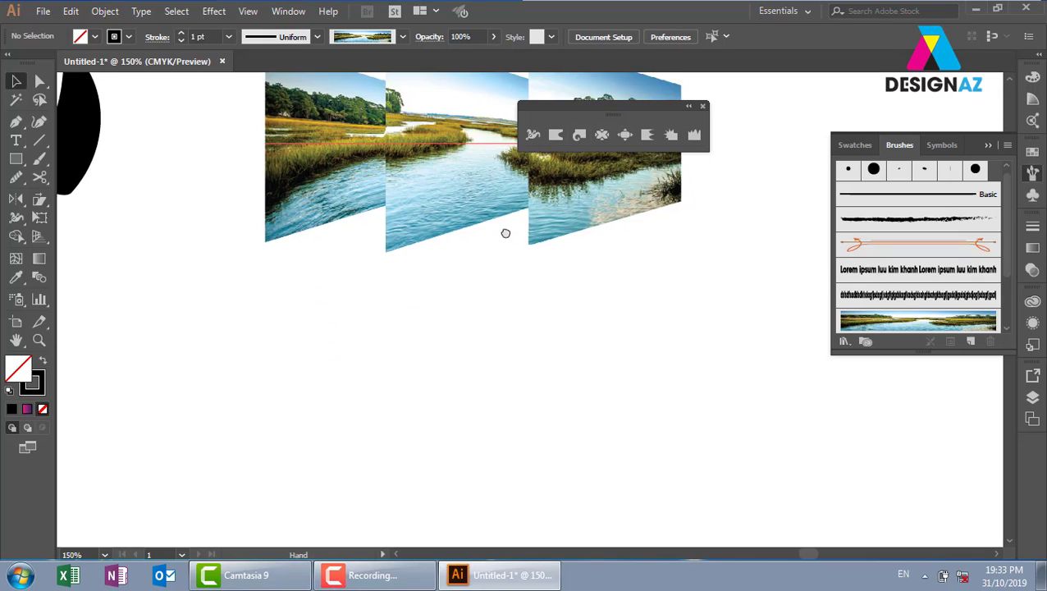
scroll(445, 235, down, 2)
click(16, 159)
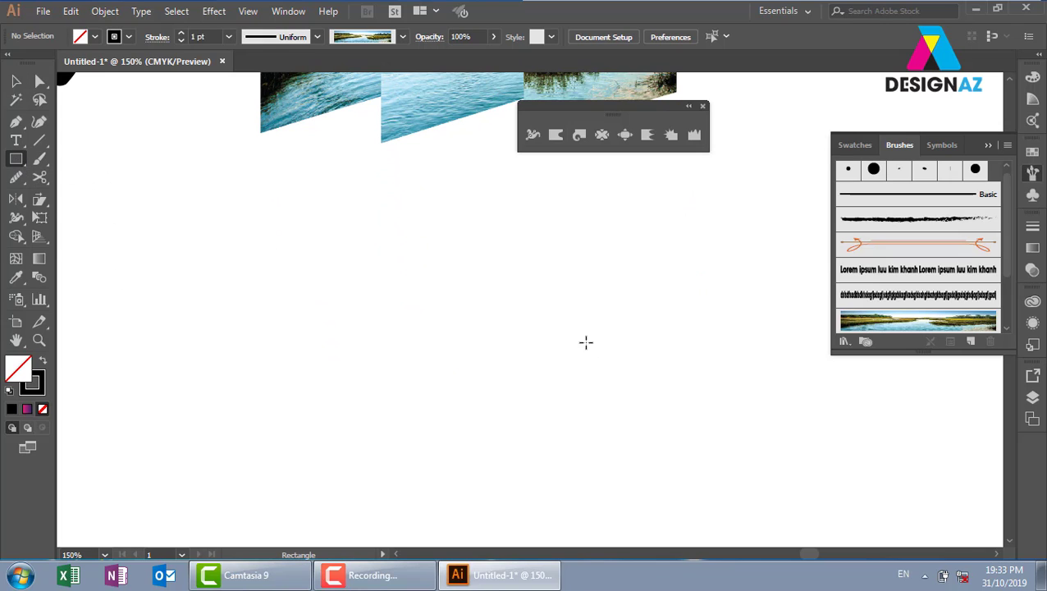
drag(239, 247, 722, 459)
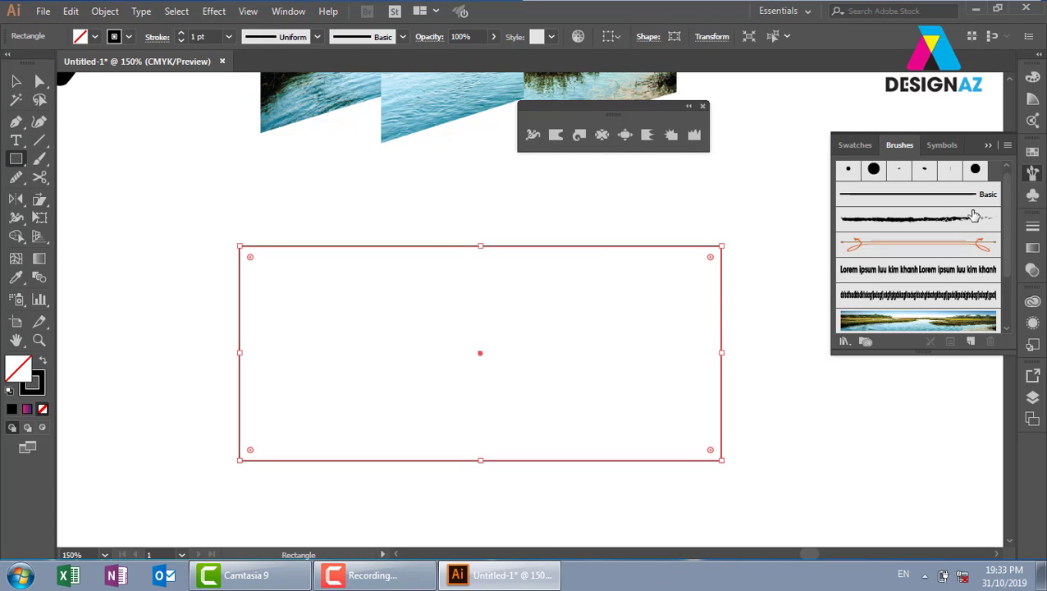
click(1035, 155)
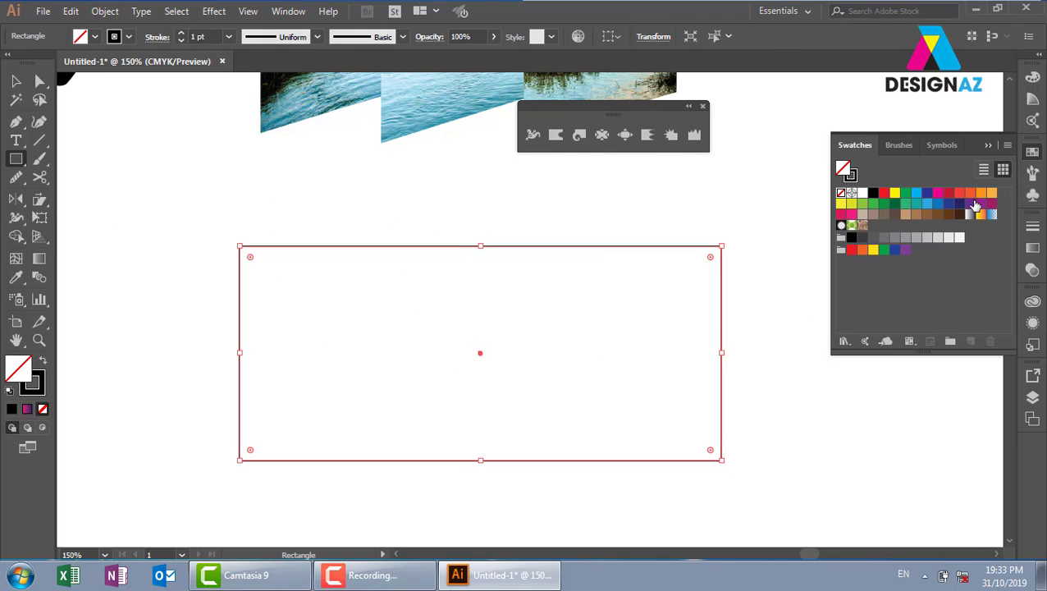
click(968, 205)
key(v)
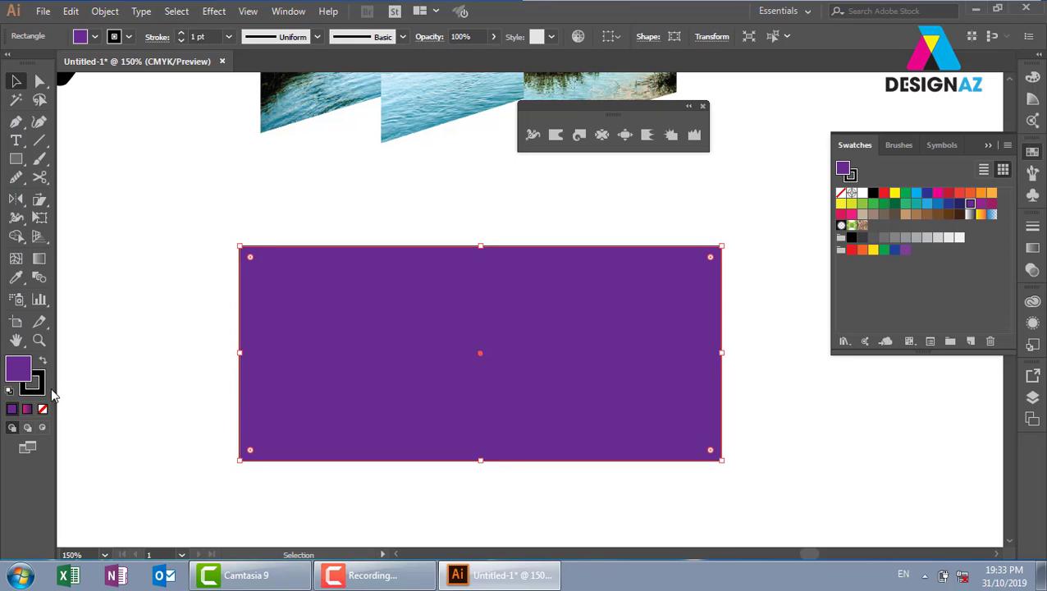
click(42, 408)
key(x)
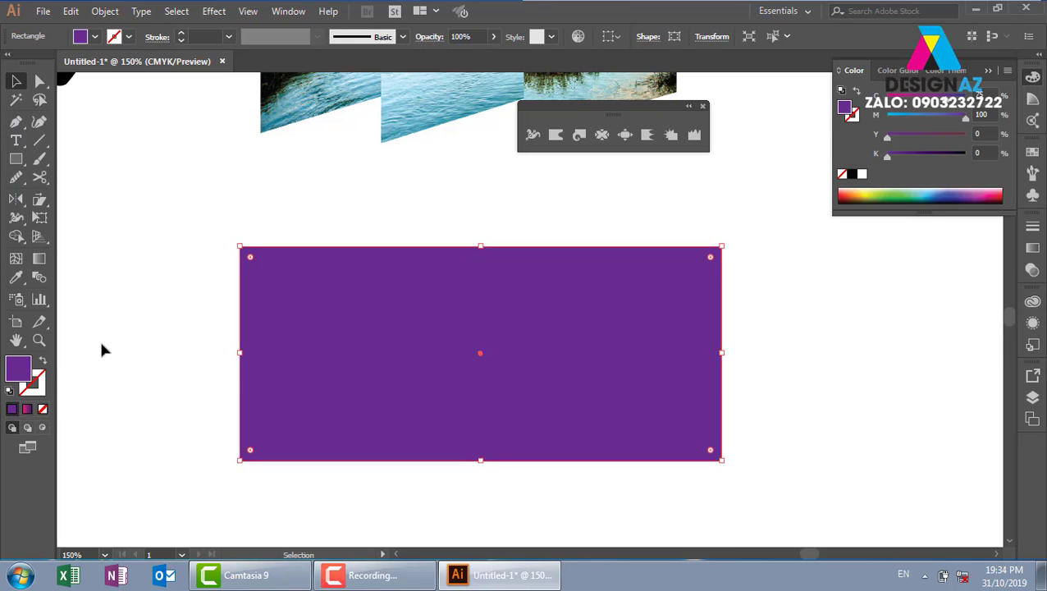
click(101, 351)
Shrink a front copy to the left third, fill it tan, and open Warp Tool settings
click(387, 354)
drag(721, 353, 397, 352)
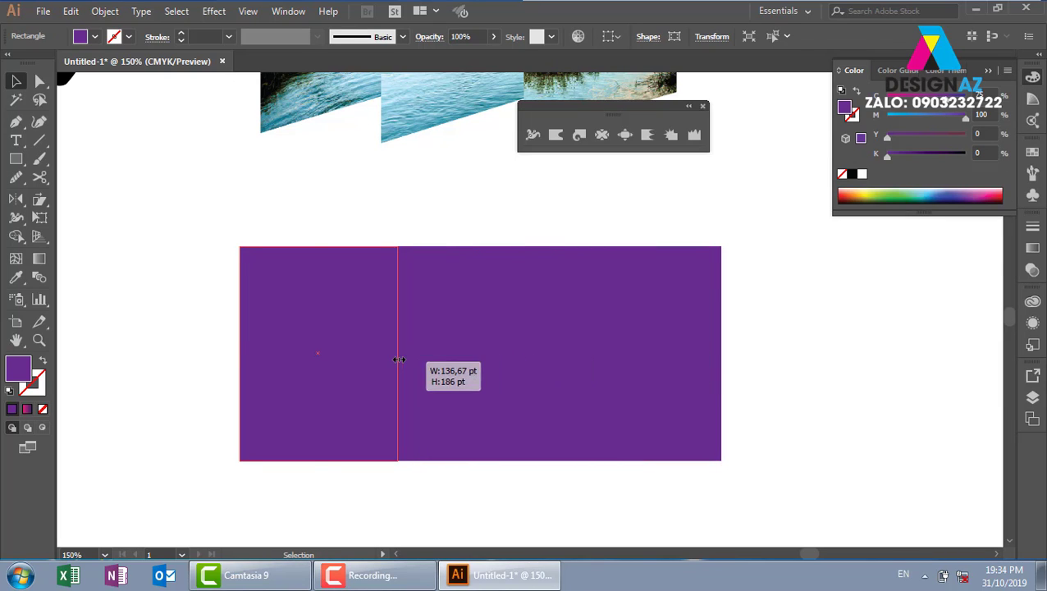
click(1032, 152)
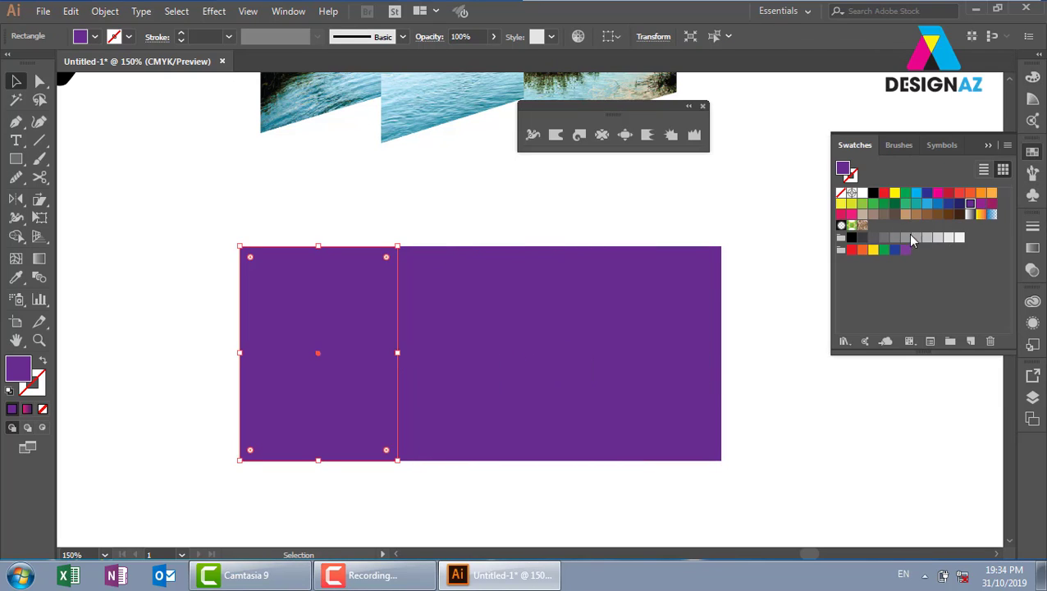
click(862, 214)
click(404, 177)
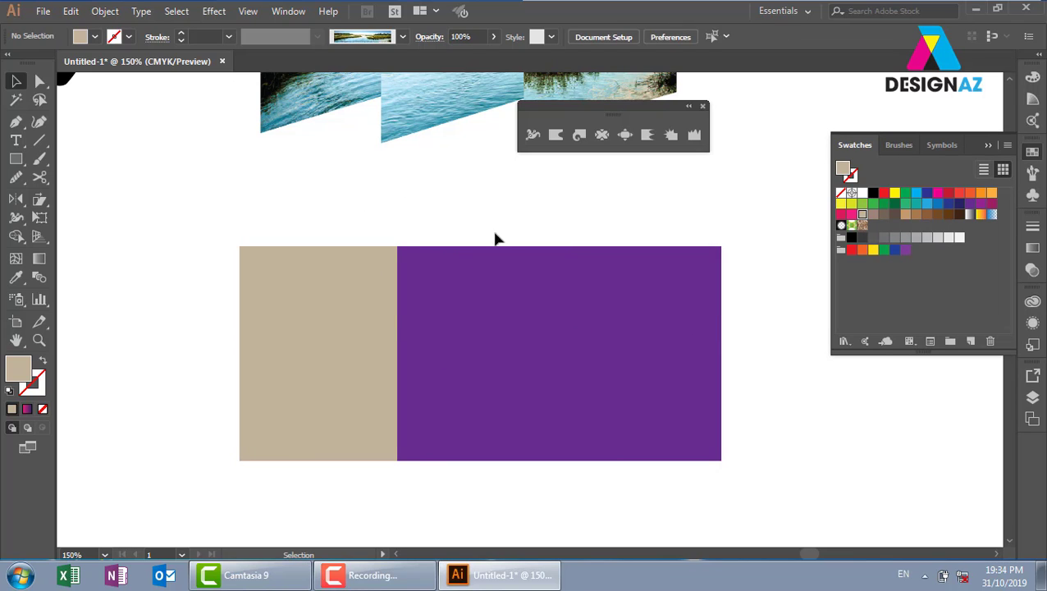
click(371, 345)
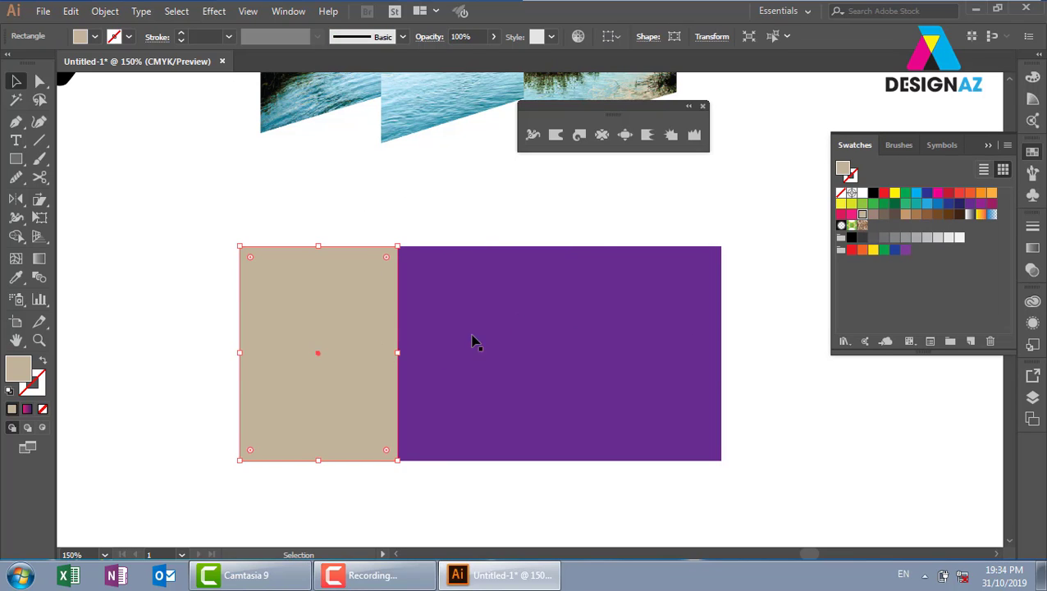
click(556, 133)
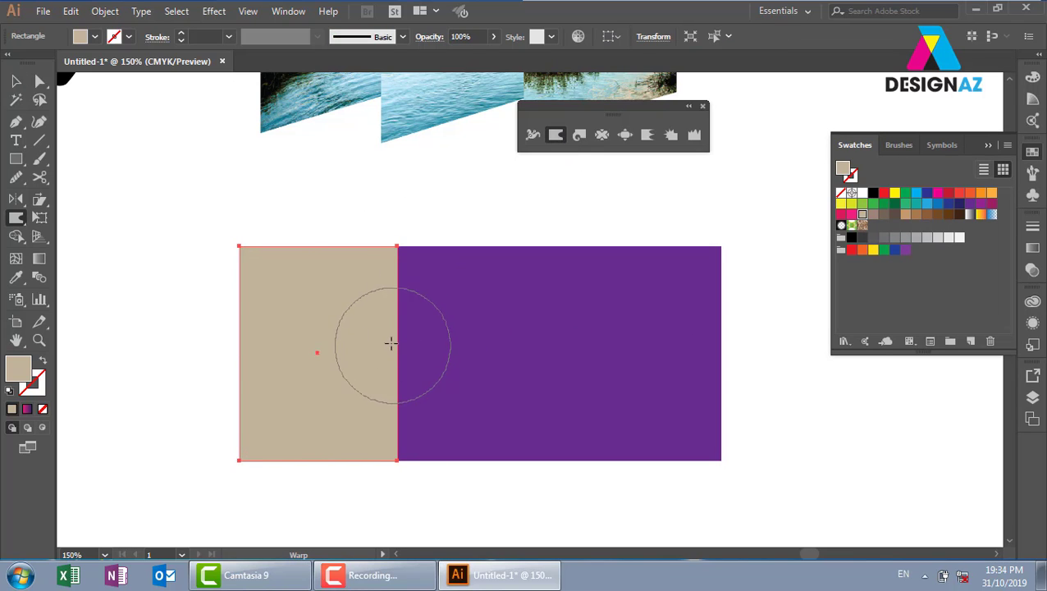
Set the Warp tool brush width and height to 70 pt
double_click(557, 136)
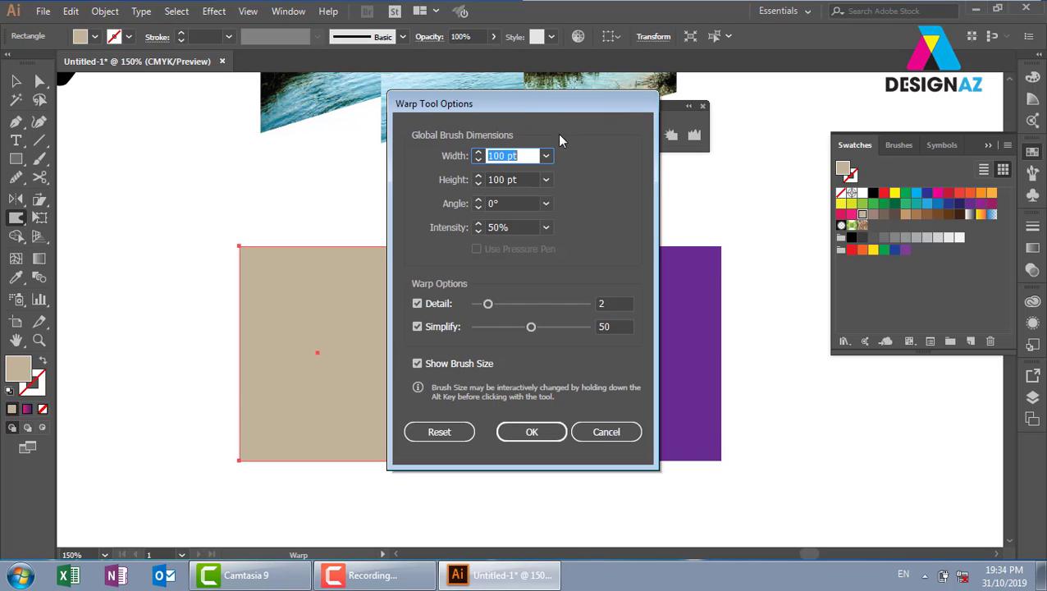
click(517, 154)
click(545, 156)
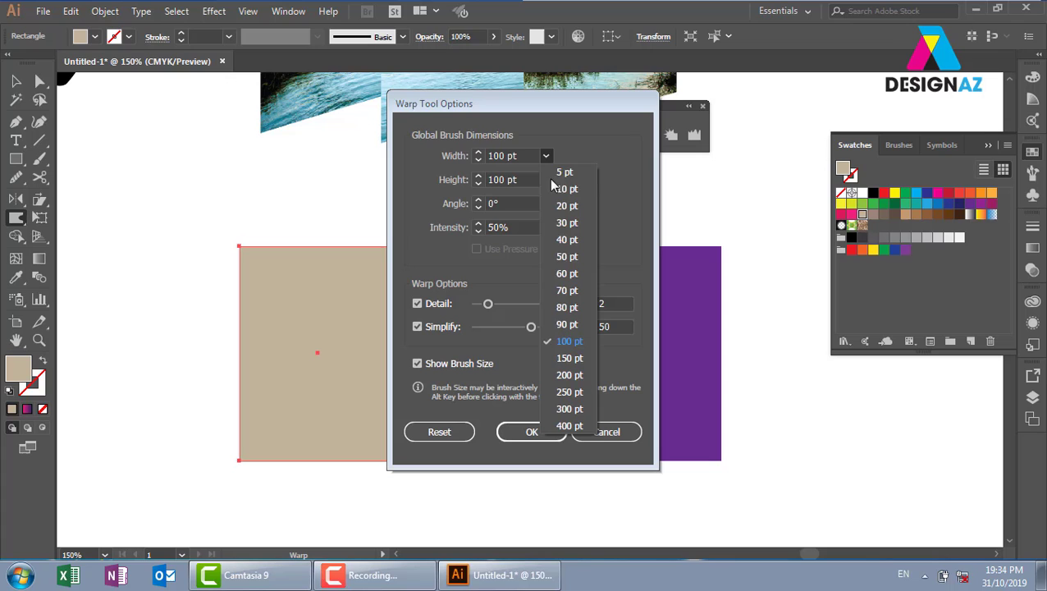
click(566, 293)
click(545, 179)
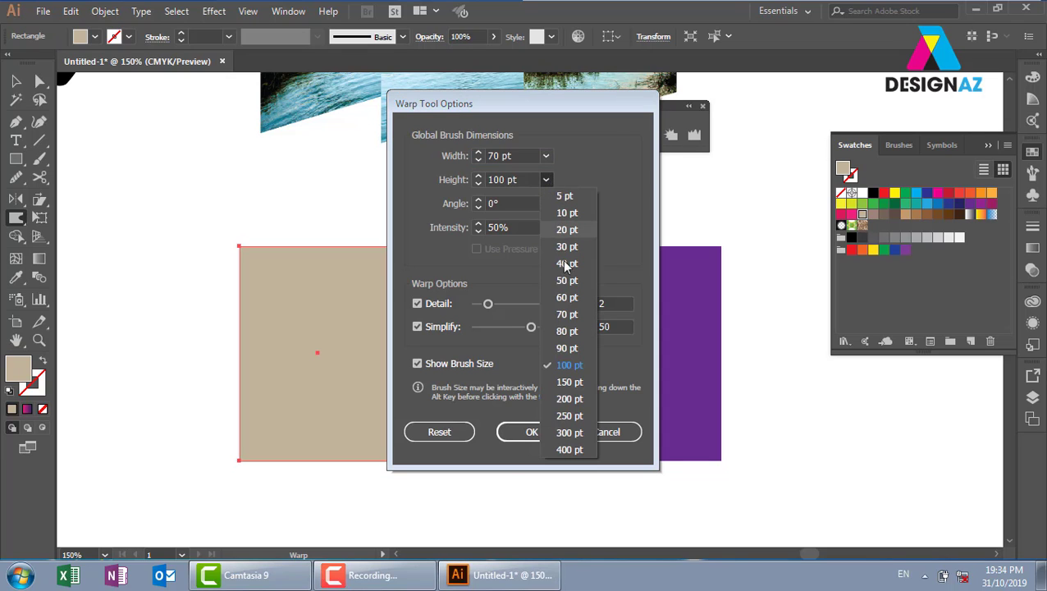
click(568, 318)
click(543, 434)
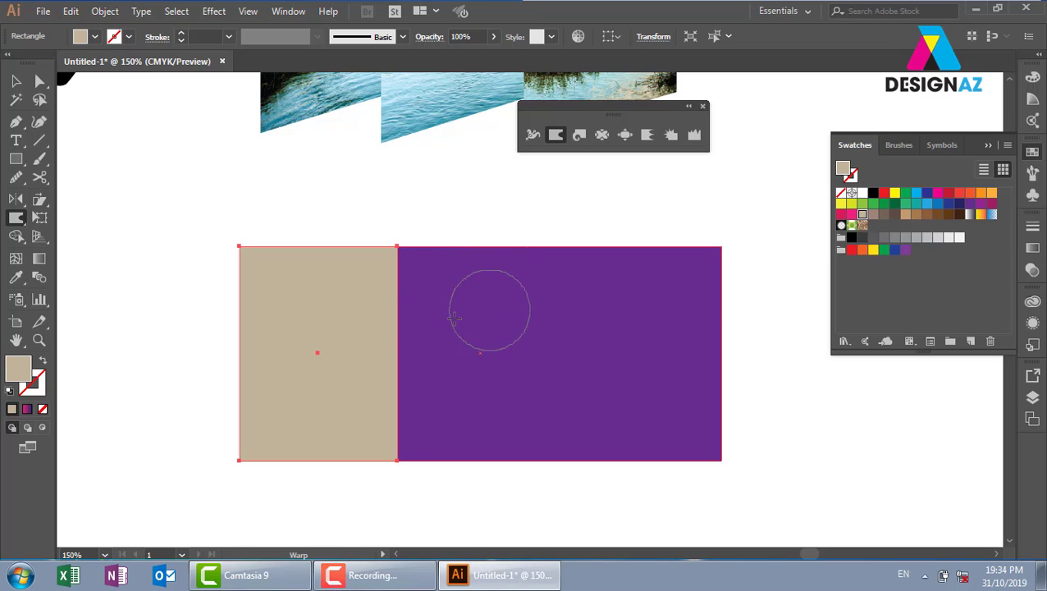
Warp the tan panel's right edge into wavy bulges against the purple
mouse_move(488, 306)
mouse_down()
mouse_move(331, 325)
mouse_move(271, 378)
mouse_up()
mouse_move(381, 386)
mouse_down()
mouse_move(528, 380)
mouse_move(418, 411)
mouse_move(306, 390)
mouse_move(428, 378)
mouse_move(388, 346)
mouse_move(390, 322)
mouse_move(343, 306)
mouse_move(460, 328)
mouse_move(362, 298)
mouse_move(426, 328)
mouse_move(393, 300)
mouse_move(386, 327)
mouse_up()
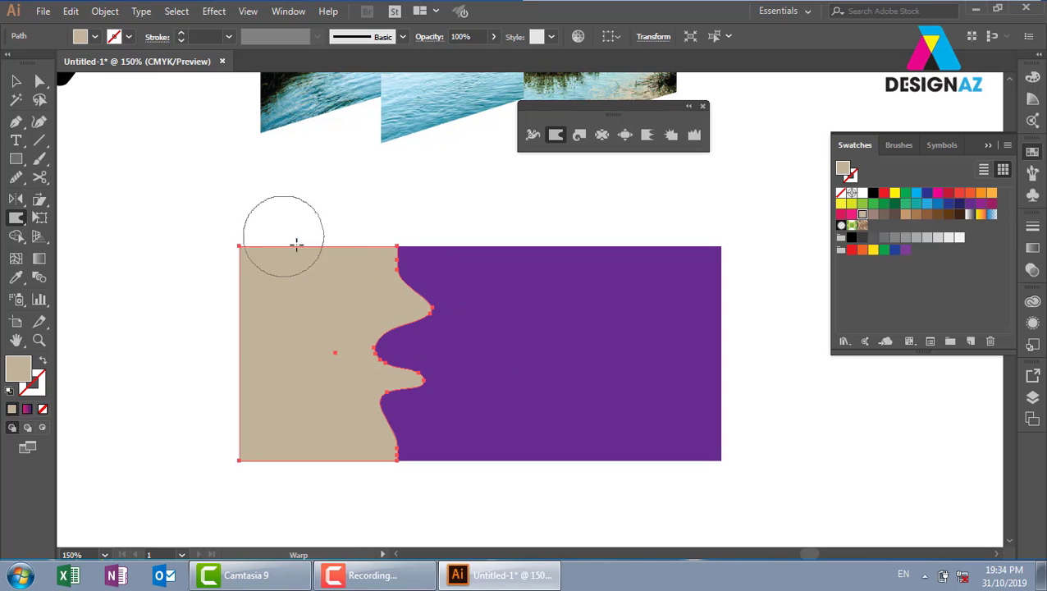
click(15, 80)
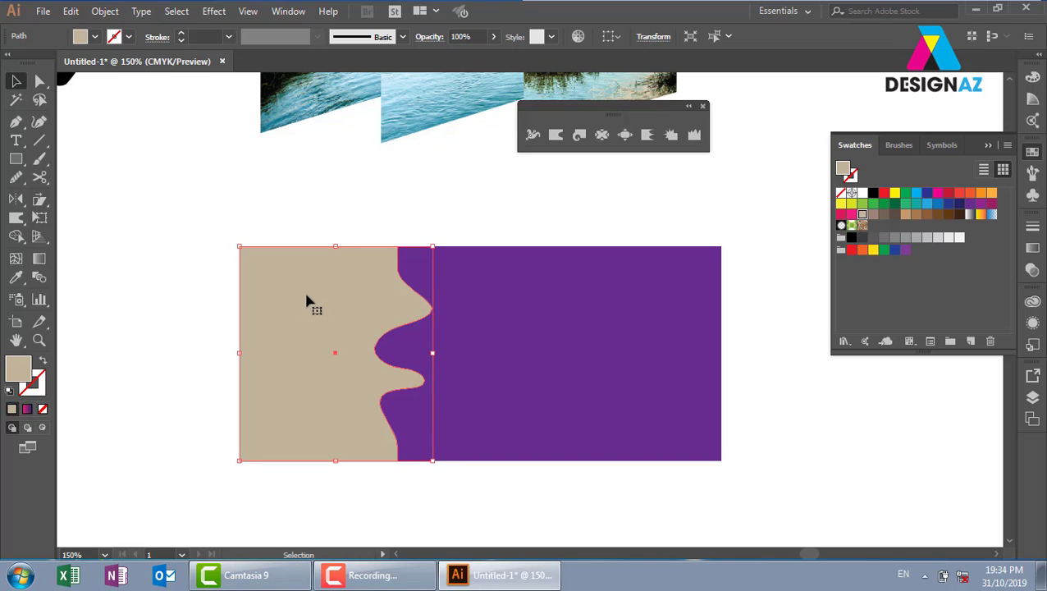
Duplicate the purple rectangle below and draw a white vertical line across it
scroll(498, 370, down, 2)
click(656, 406)
mouse_move(464, 263)
mouse_down()
mouse_move(526, 332)
mouse_move(538, 432)
mouse_up()
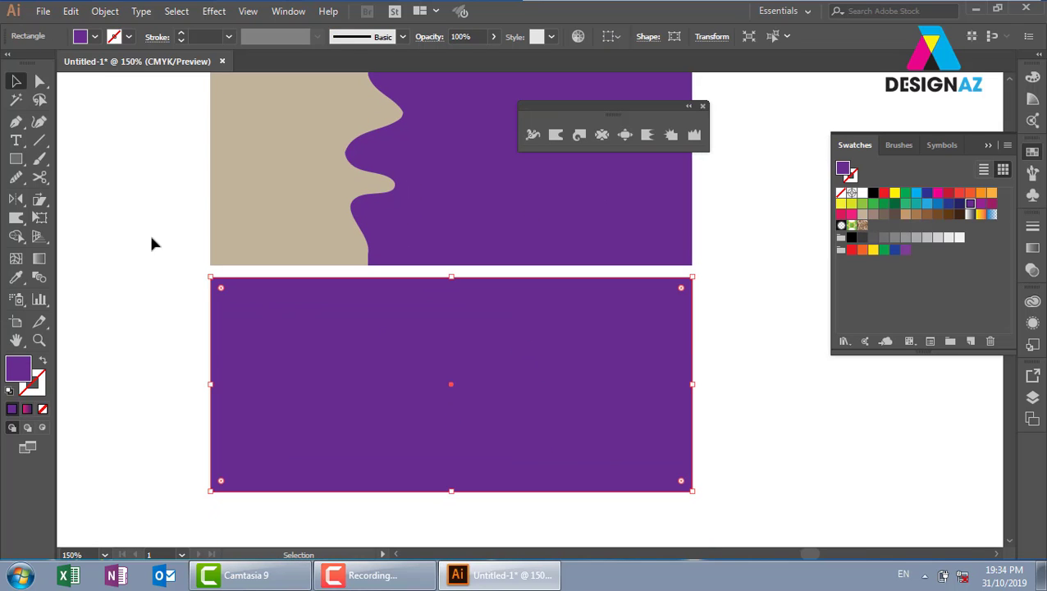
click(39, 140)
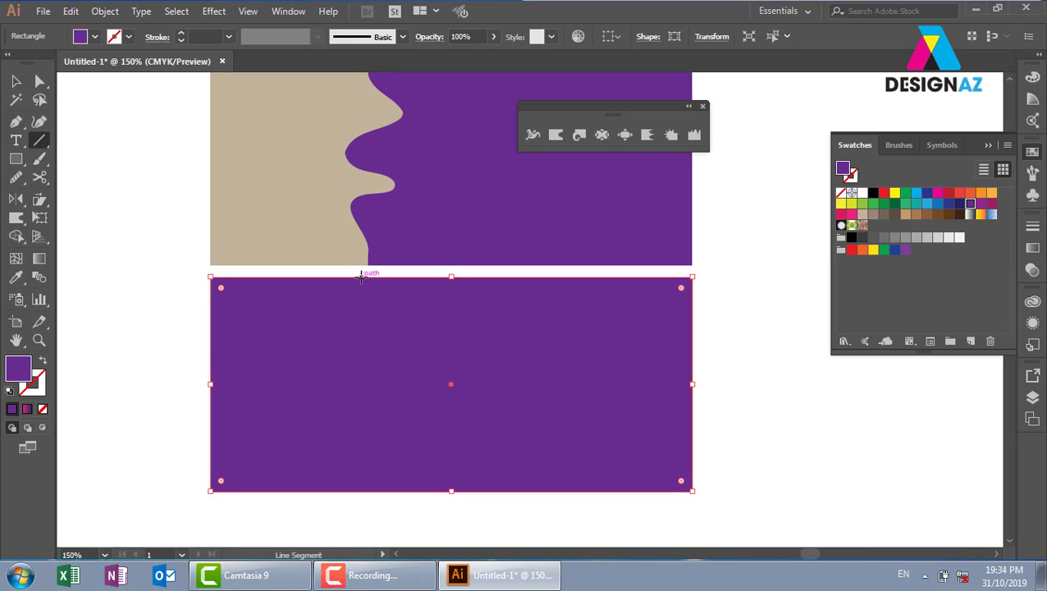
drag(361, 276, 361, 490)
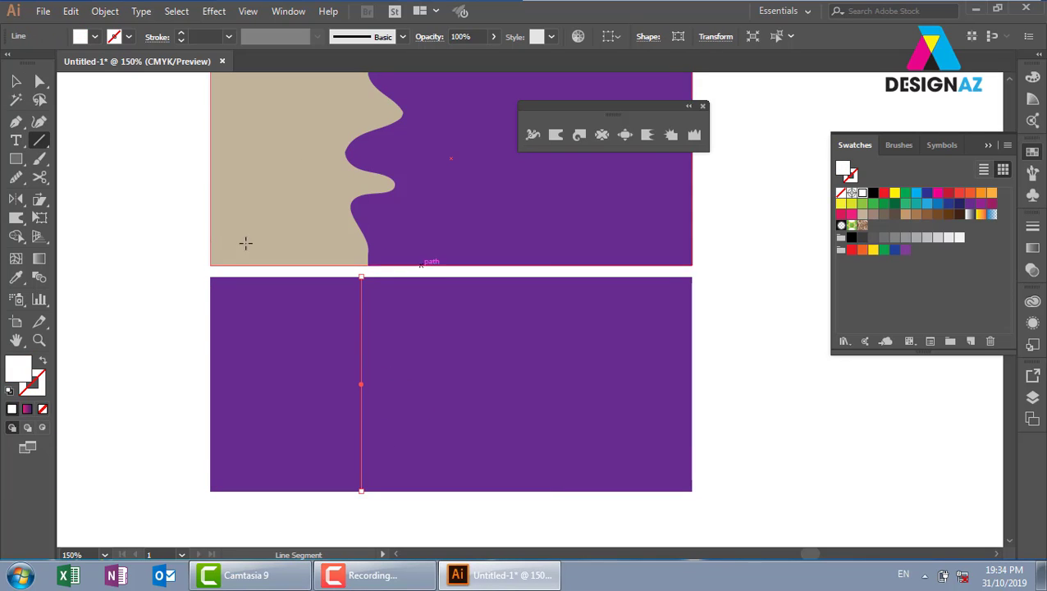
key(shift+x)
key(v)
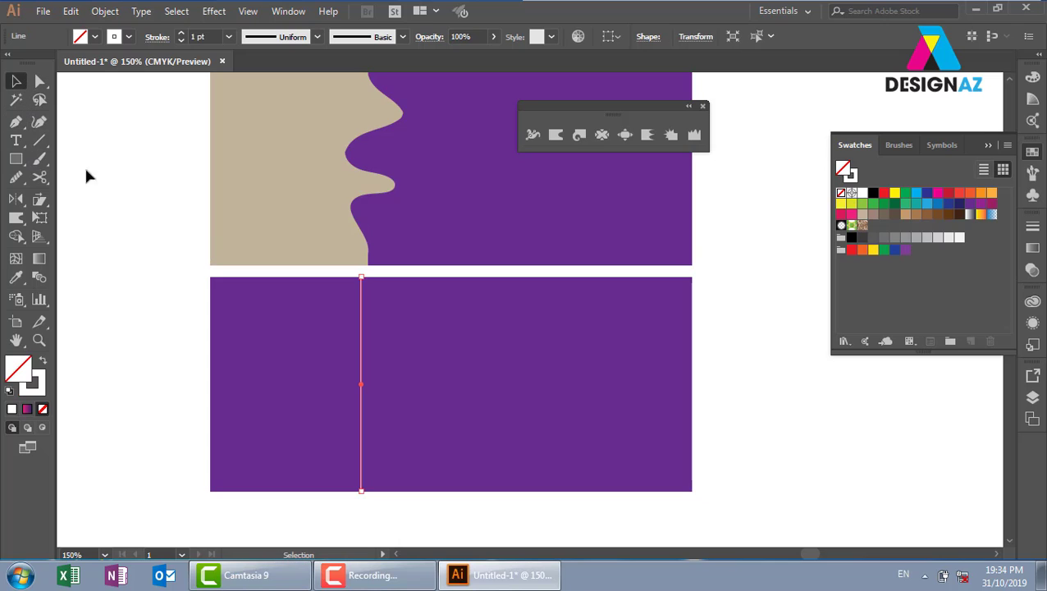
Make several evenly spaced copies of the white vertical line with Ctrl+D
click(89, 176)
drag(362, 387, 372, 387)
key(ctrl+d)
key(ctrl+d)
key(ctrl+d)
key(ctrl+d)
key(ctrl+d)
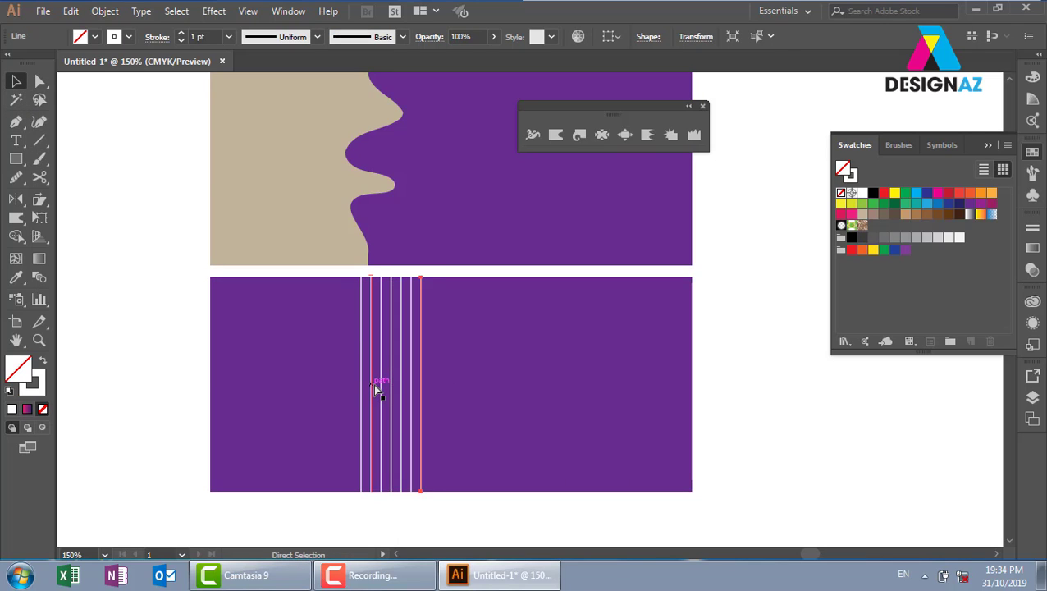
key(ctrl+d)
key(ctrl+d)
Warp the selected white lines into a flowing S-shaped wave
mouse_move(457, 518)
mouse_down()
mouse_move(442, 479)
mouse_move(482, 414)
mouse_up()
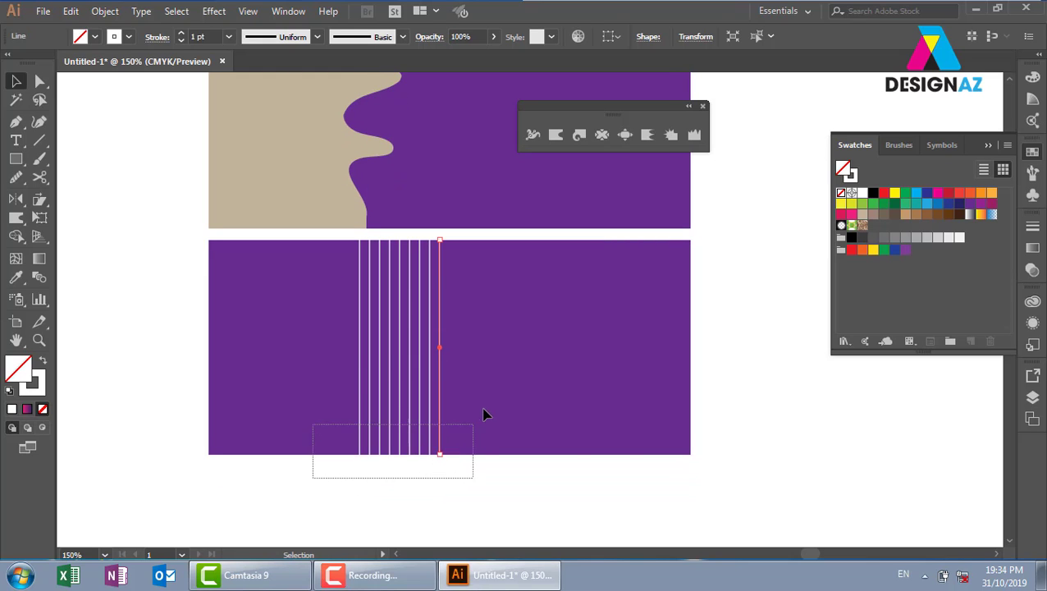
shift+click(535, 422)
click(555, 134)
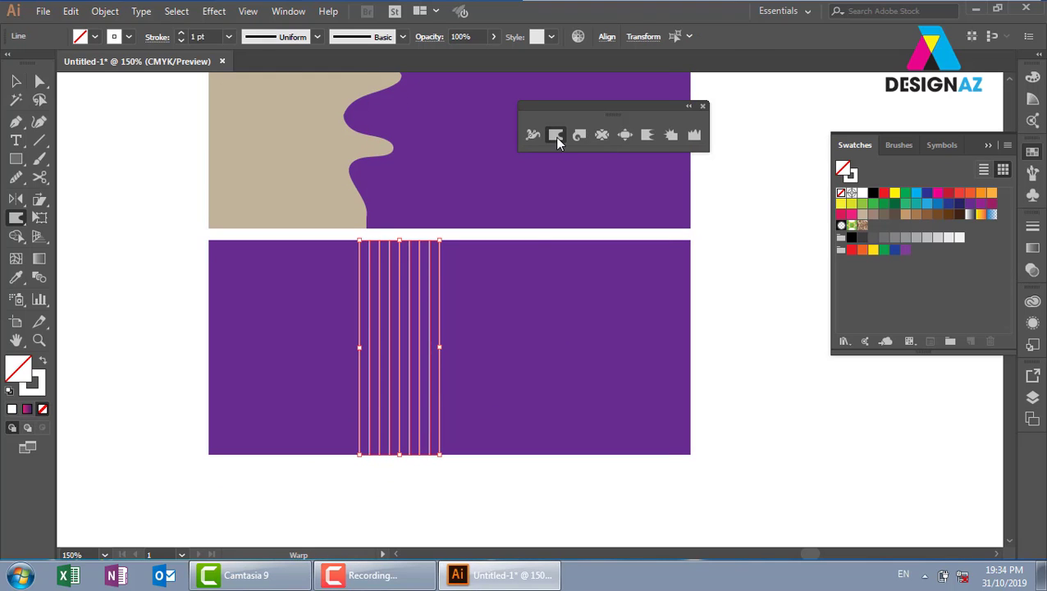
drag(480, 334, 339, 397)
drag(433, 375, 538, 506)
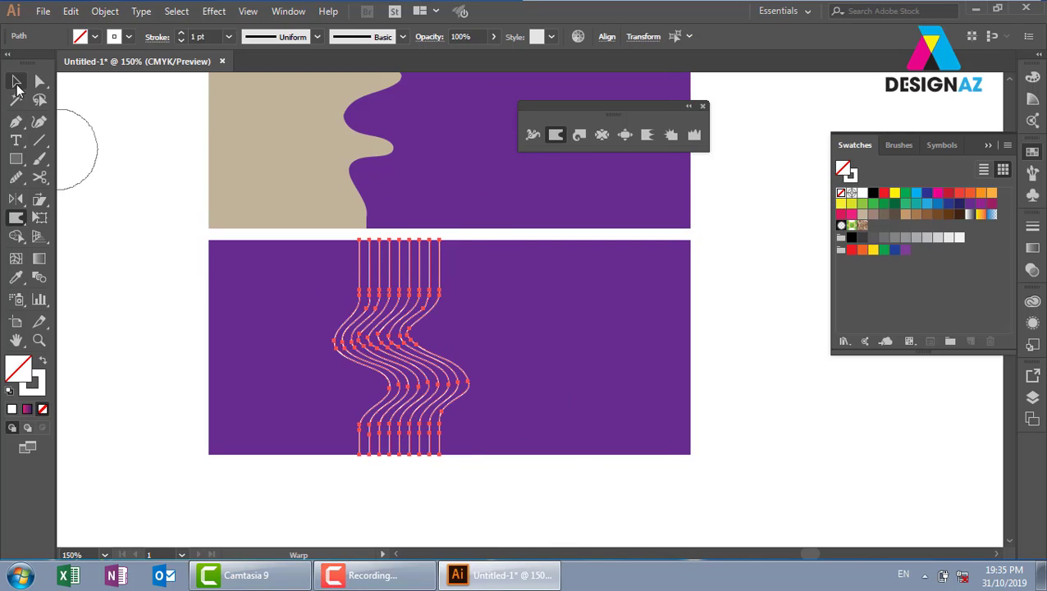
click(16, 81)
click(181, 337)
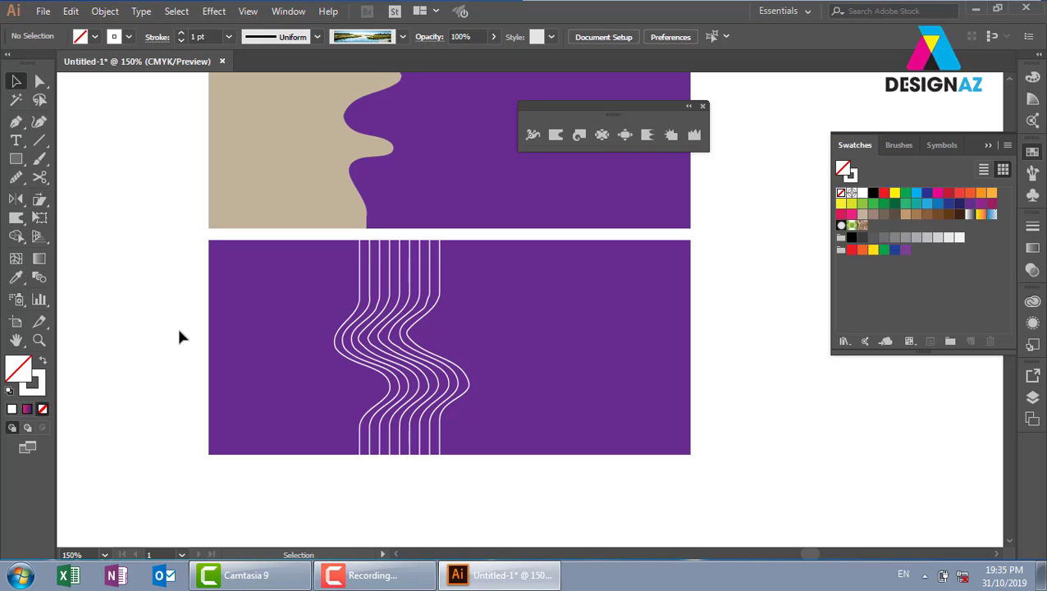
Copy the rectangle below, making a tan left-third panel on a dark brown one
drag(502, 332, 484, 225)
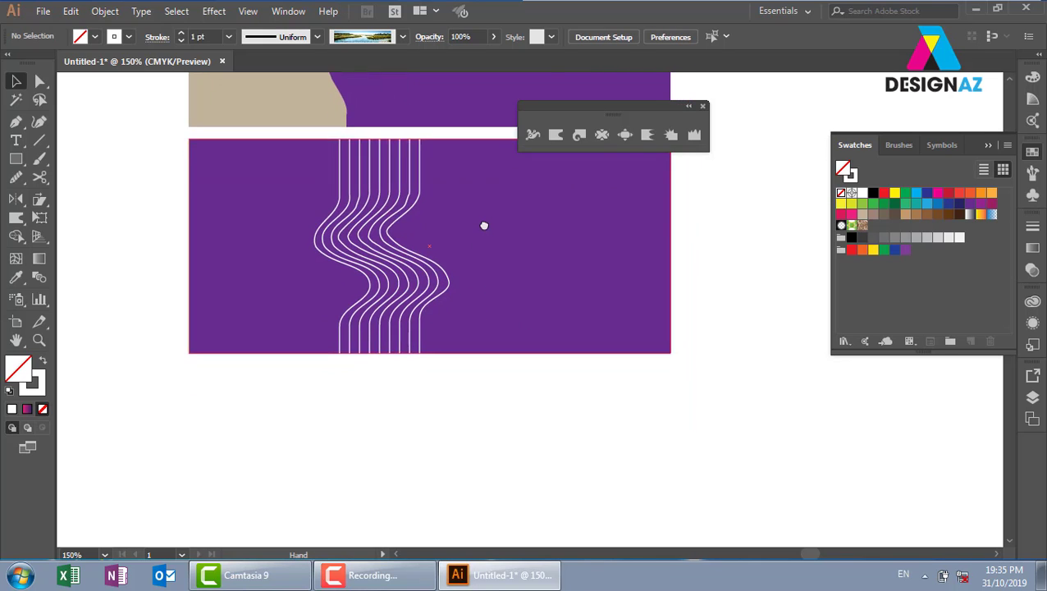
mouse_move(498, 185)
mouse_down()
mouse_move(512, 415)
mouse_move(554, 313)
mouse_move(542, 332)
mouse_up()
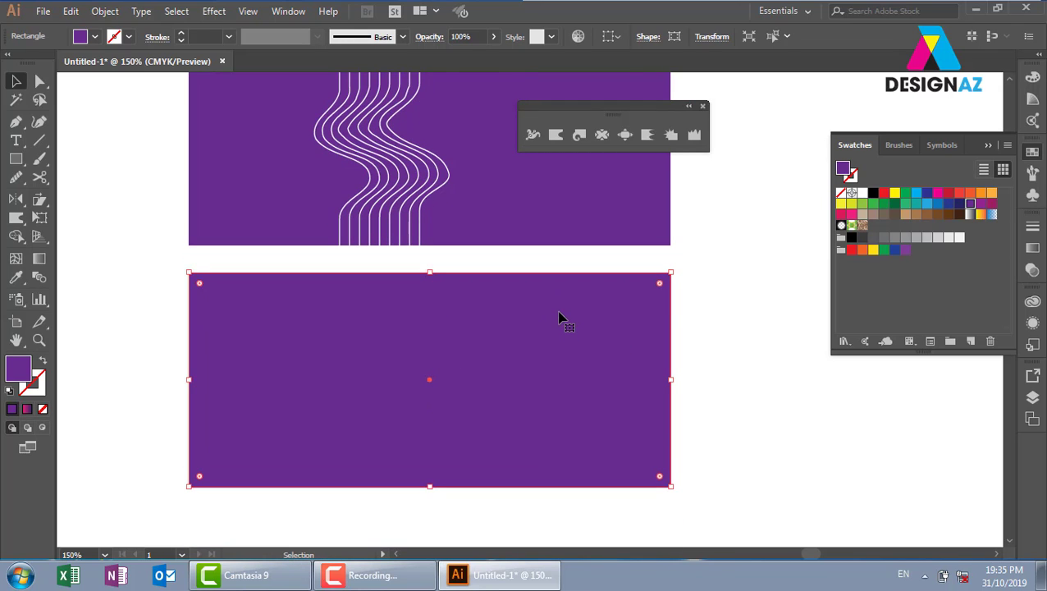
key(a)
key(v)
drag(670, 379, 358, 380)
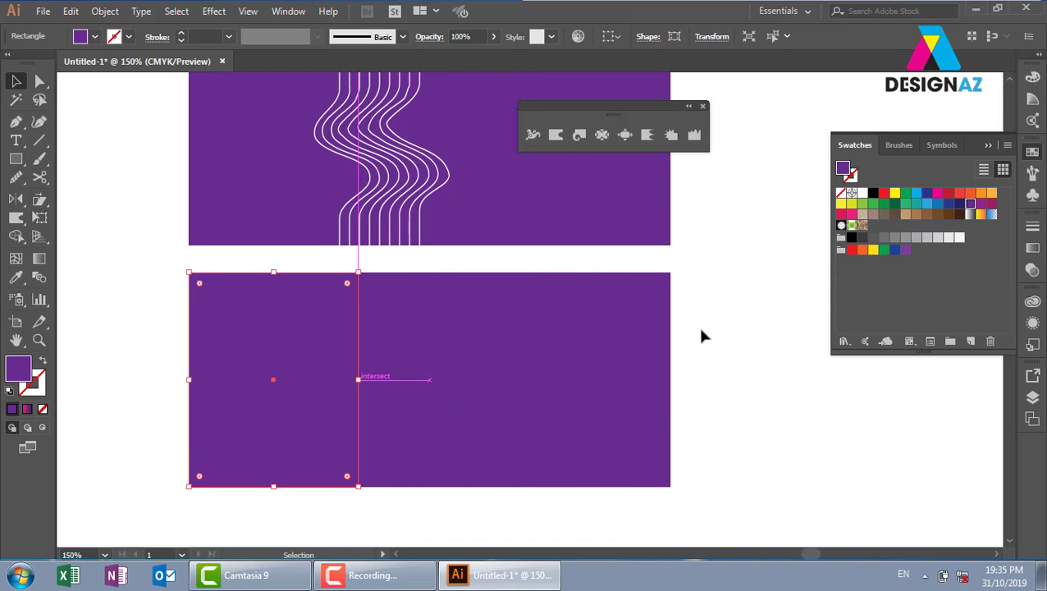
click(860, 214)
click(653, 379)
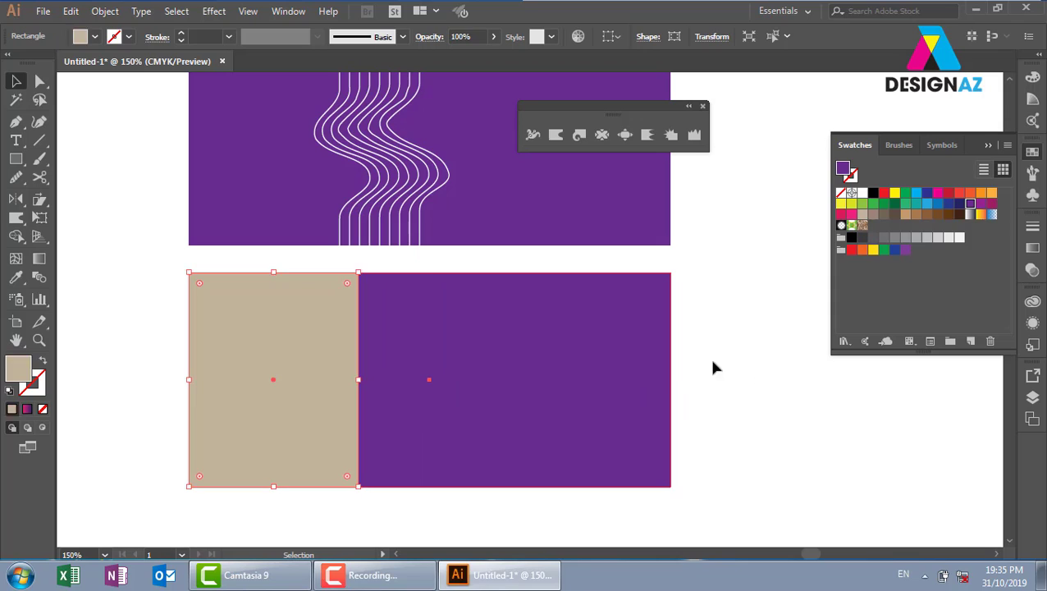
click(960, 214)
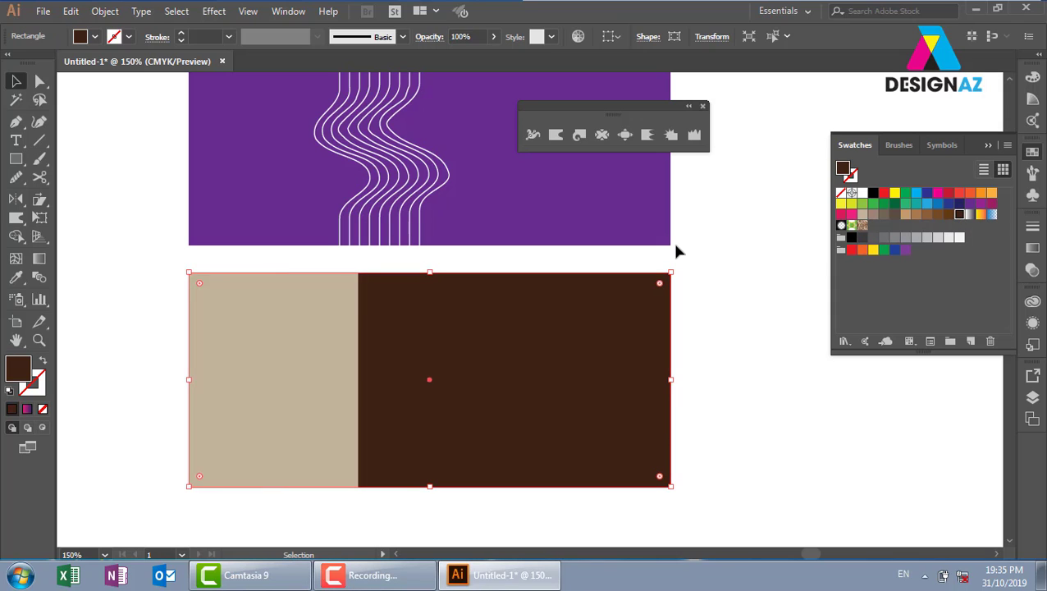
Twirl the tan panel's right edge into one large spiral
click(579, 136)
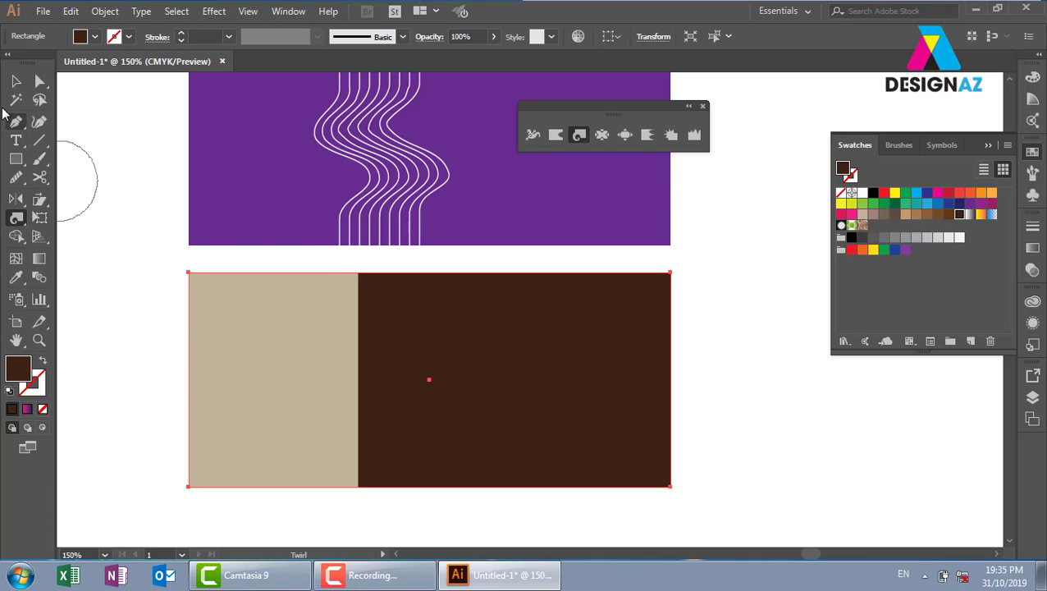
click(15, 80)
click(266, 344)
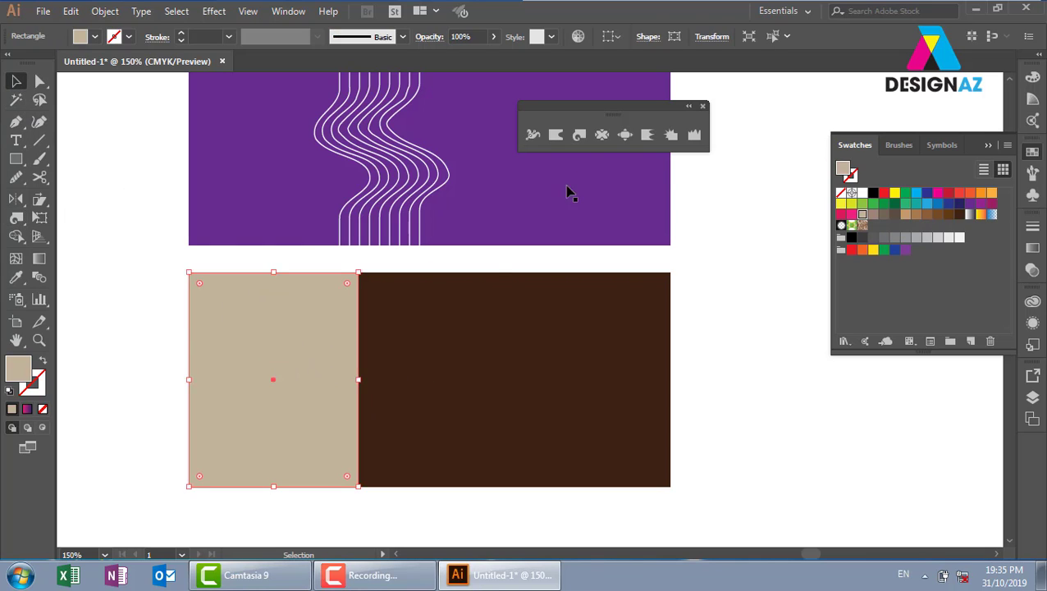
click(579, 134)
drag(339, 366, 338, 368)
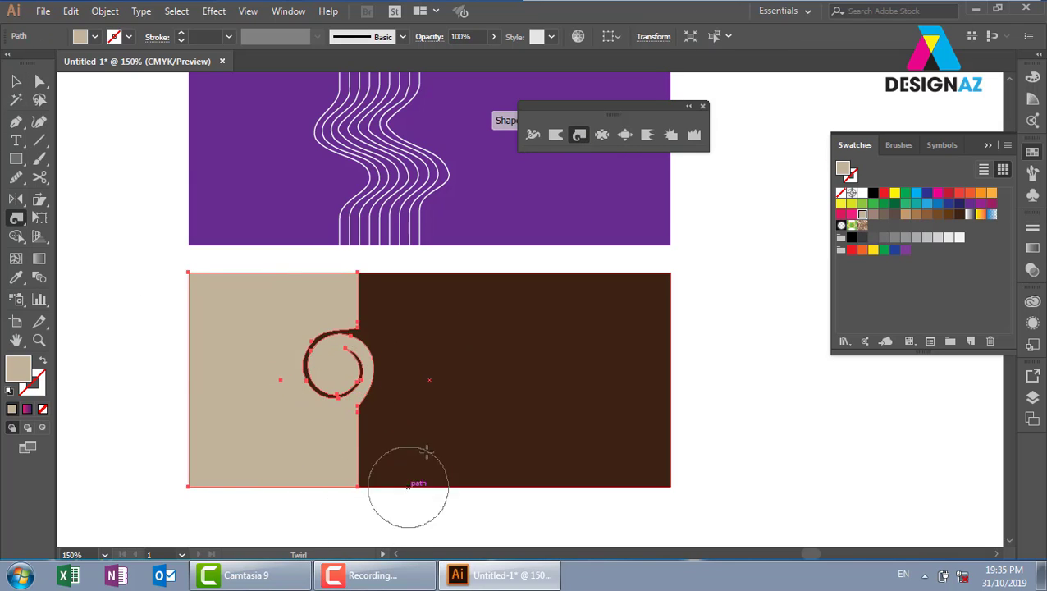
key(ctrl+z)
drag(350, 389, 350, 389)
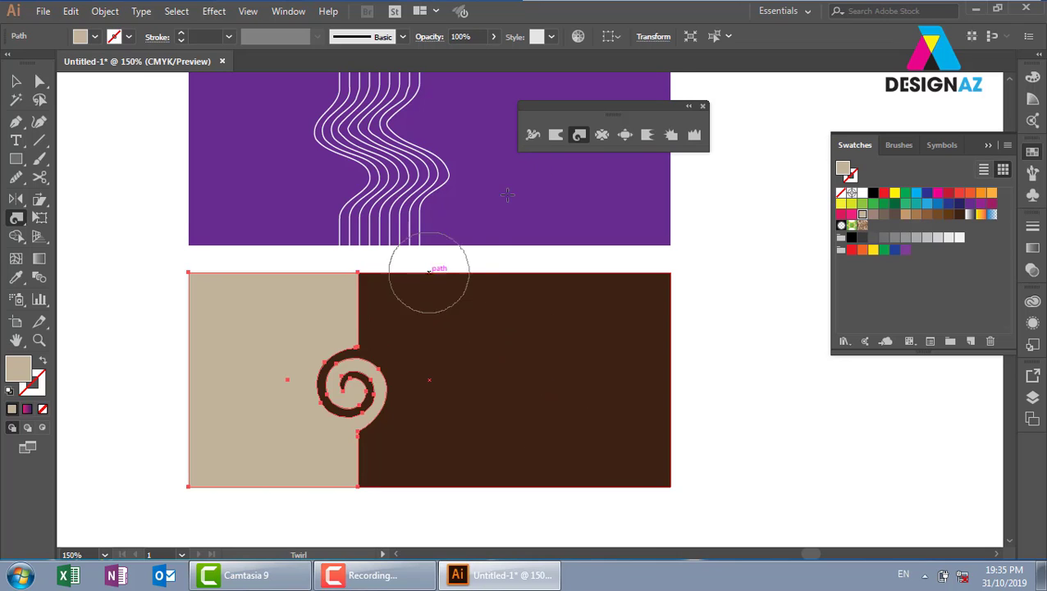
Set the Twirl tool brush width and height to 40 pt
double_click(579, 134)
click(546, 144)
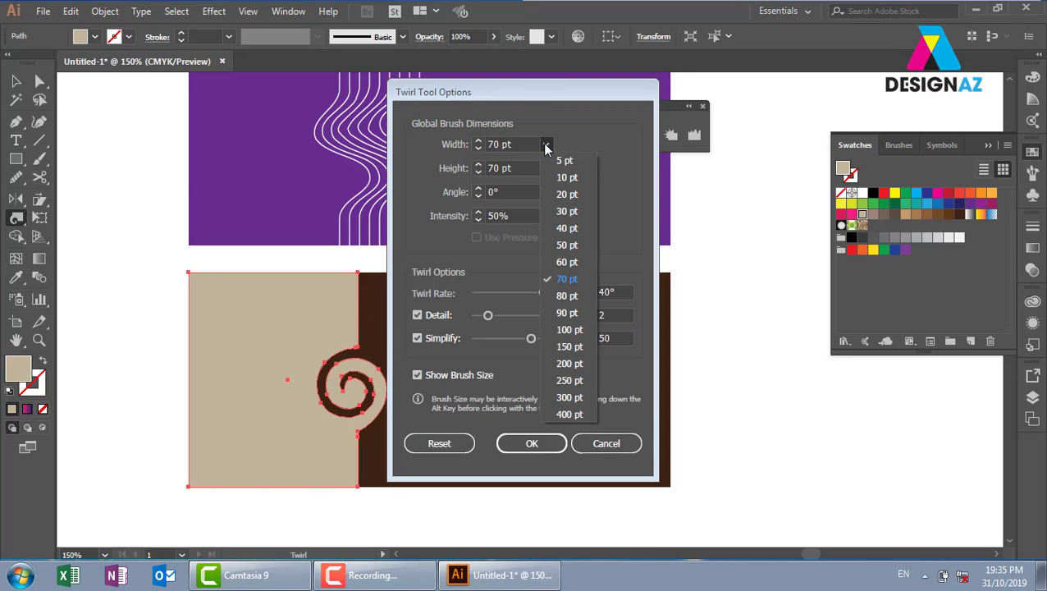
click(566, 234)
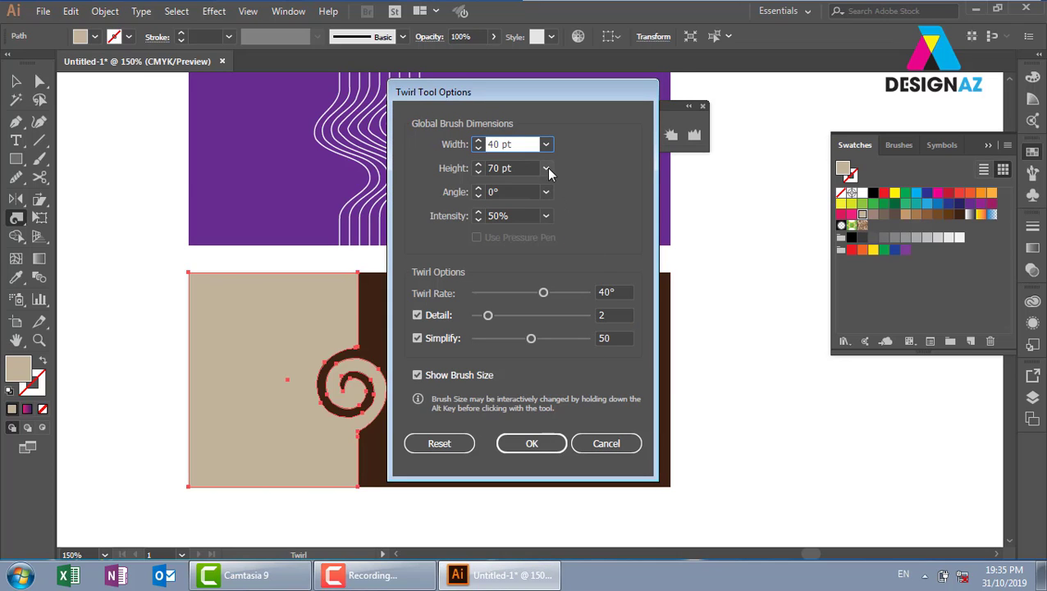
click(546, 169)
click(566, 254)
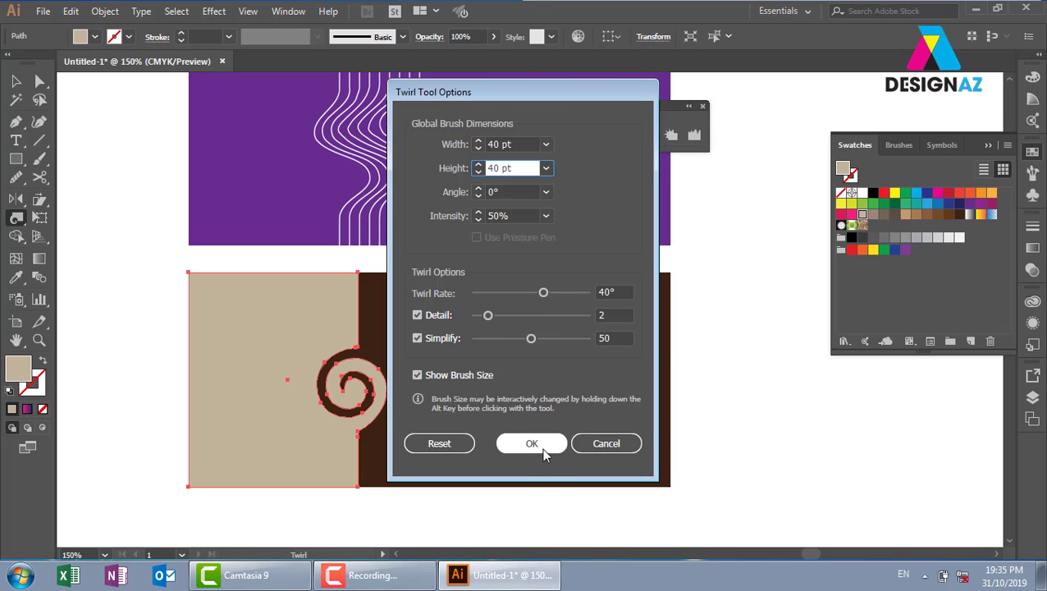
click(540, 447)
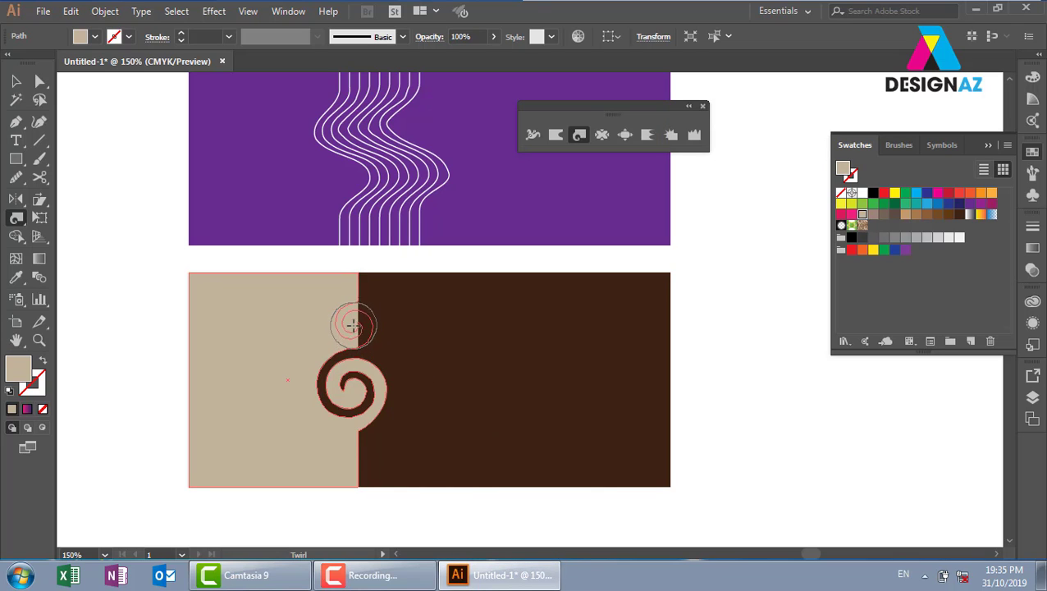
Add small spirals above and below the large one on the tan edge
drag(351, 327, 351, 327)
drag(350, 450, 351, 449)
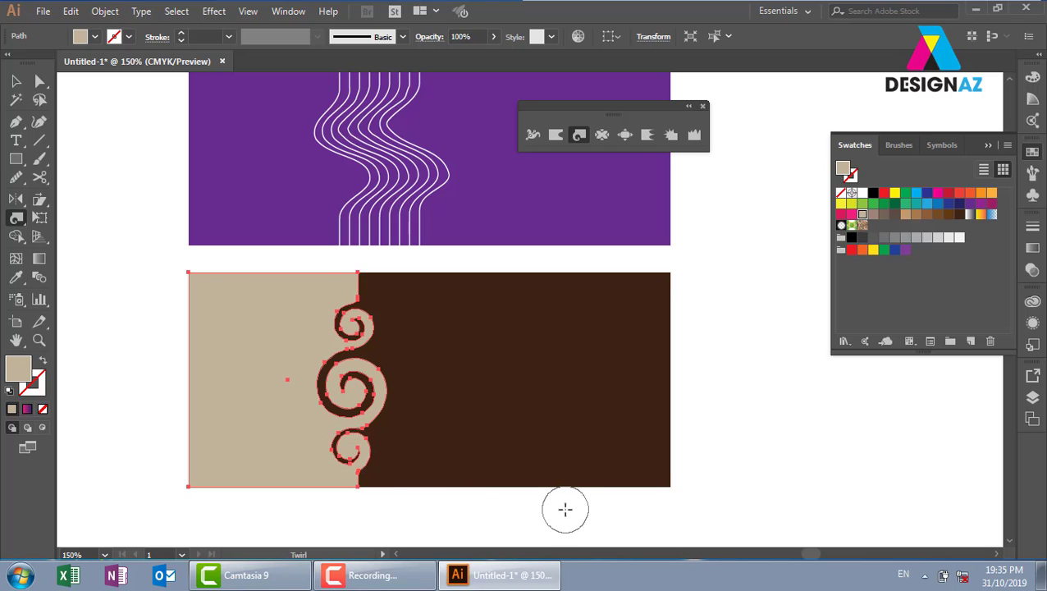
key(v)
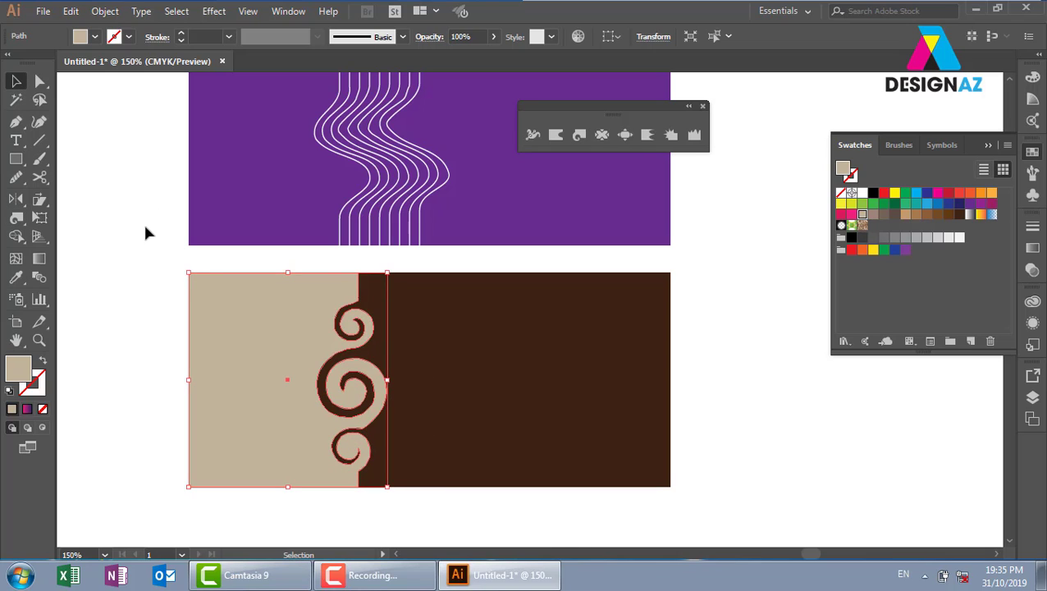
click(145, 233)
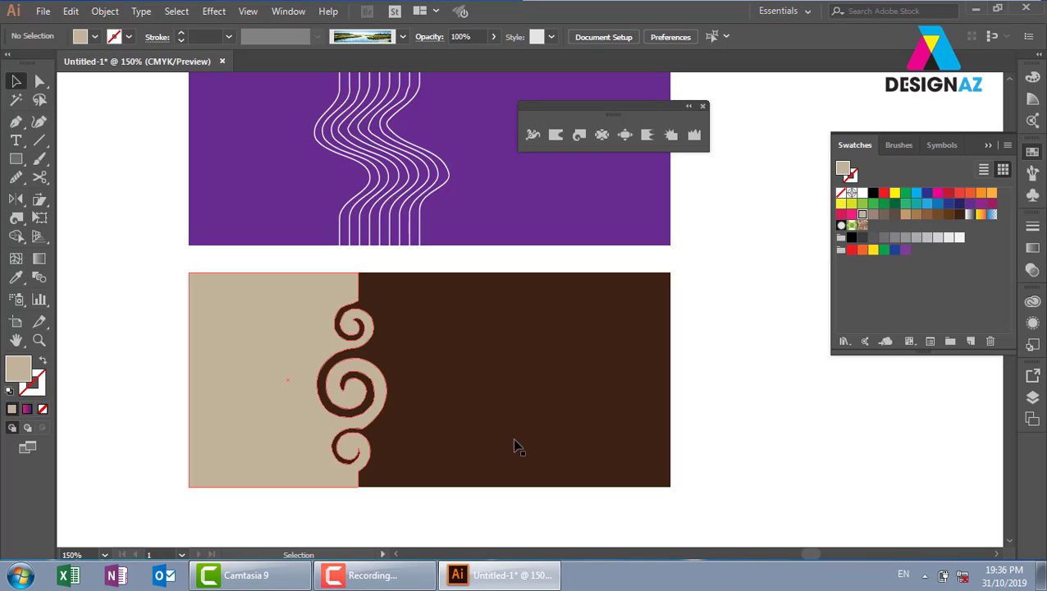
Duplicate the brown banner below, narrow it to the left third, and fill it beige
drag(604, 455, 464, 416)
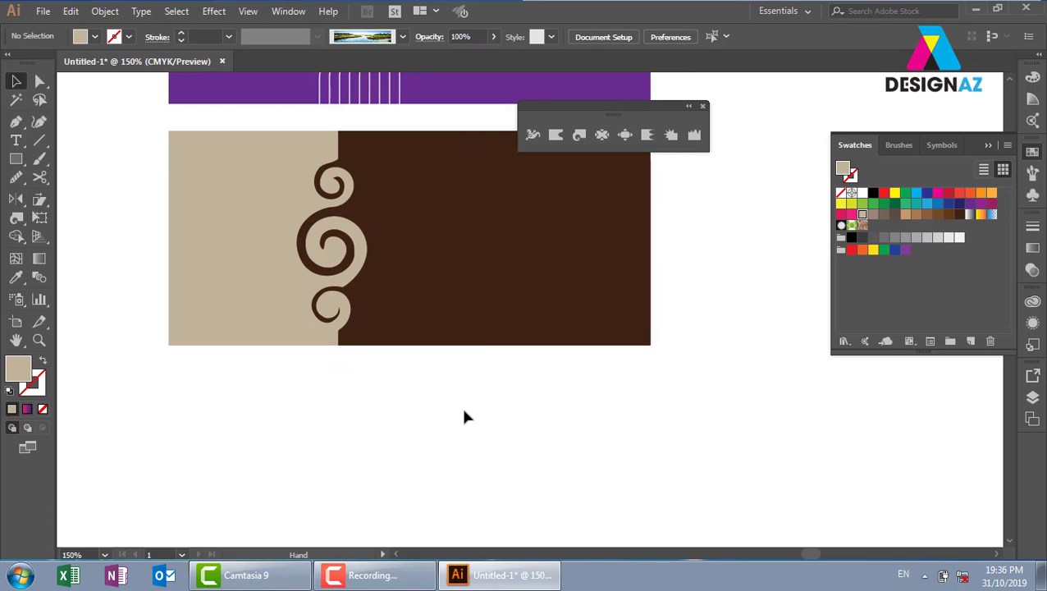
drag(462, 234, 461, 457)
scroll(514, 405, down, 2)
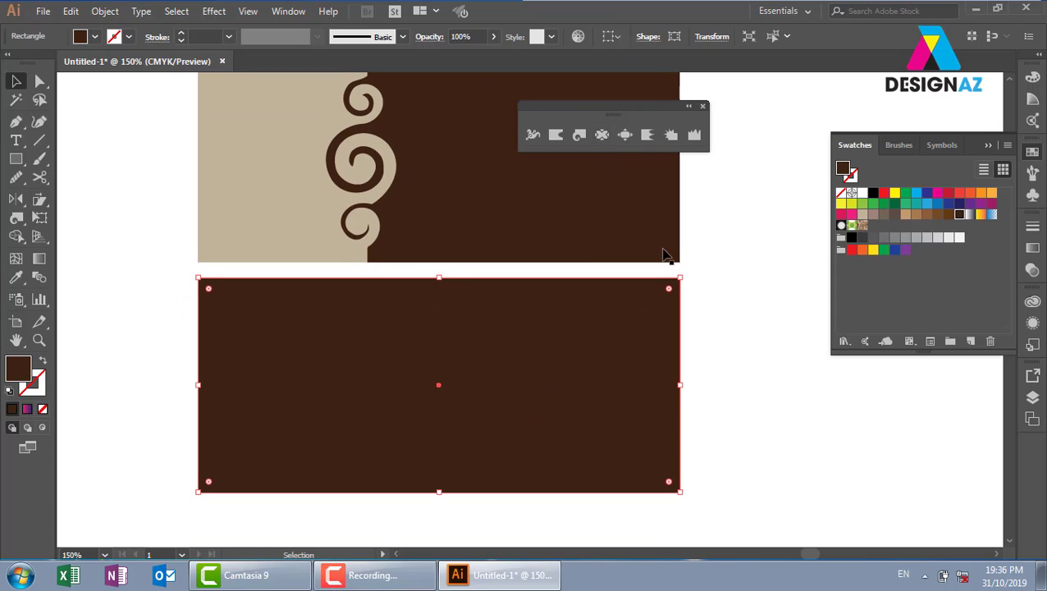
ctrl+click(698, 349)
ctrl+click(616, 367)
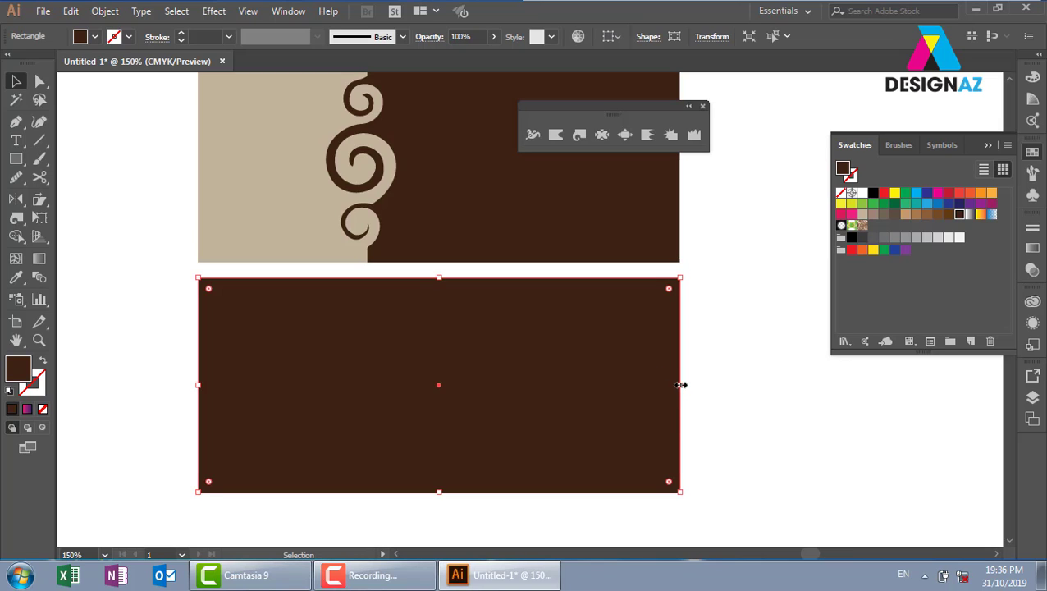
drag(681, 384, 377, 373)
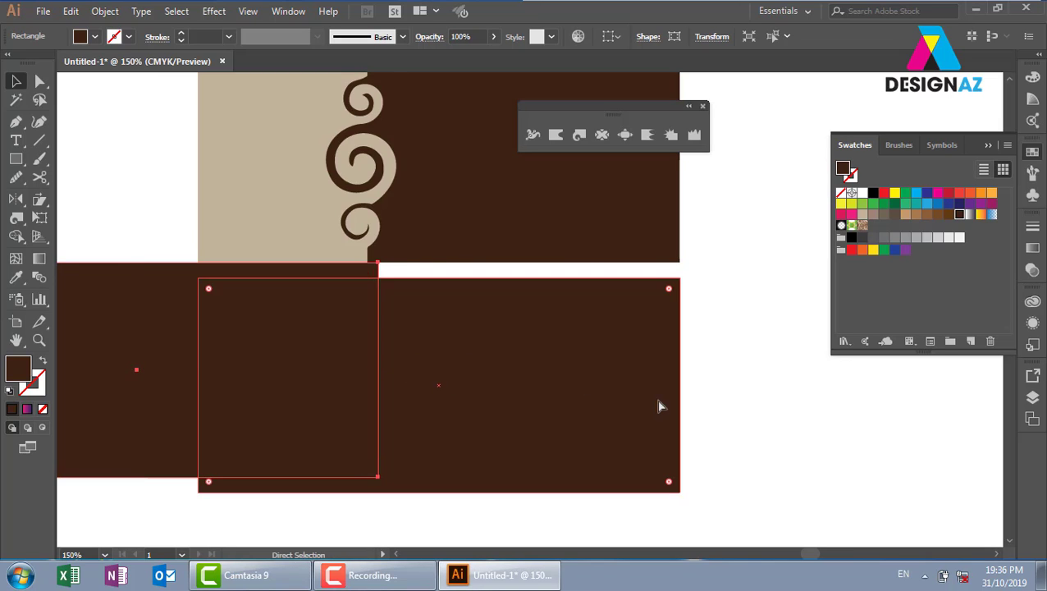
mouse_move(659, 406)
mouse_down()
mouse_move(682, 386)
mouse_move(369, 386)
mouse_up()
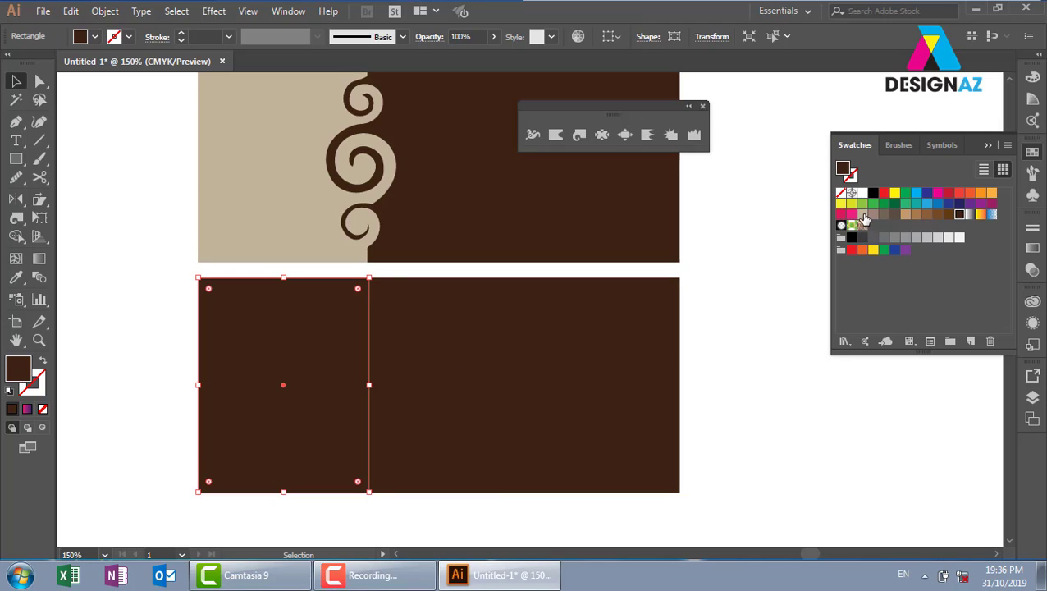
click(862, 214)
Try puckering bumps into the beige panel's edge, then undo back to a rectangle
click(601, 136)
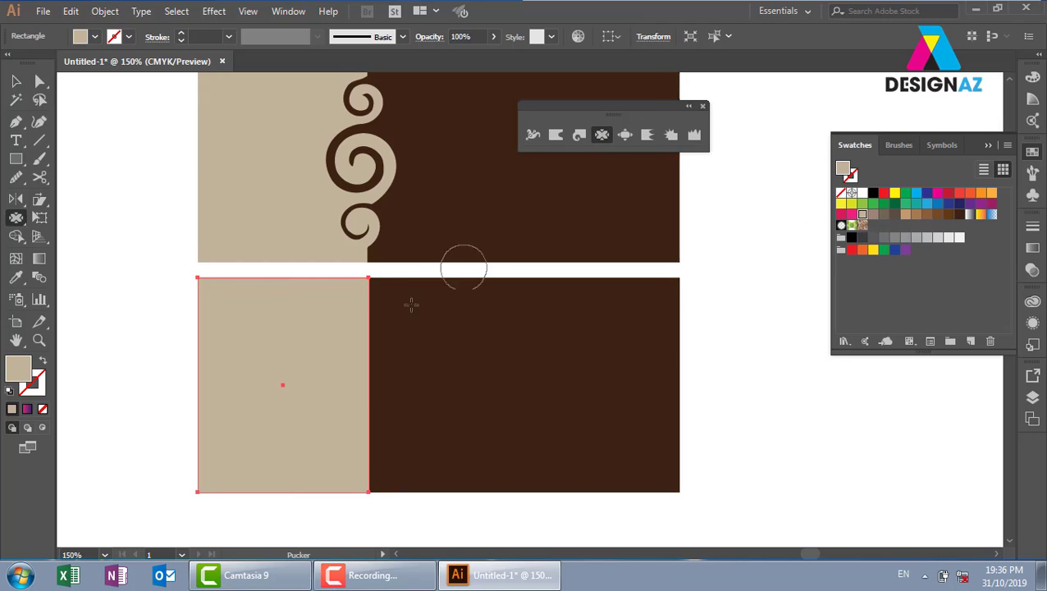
drag(361, 349, 394, 351)
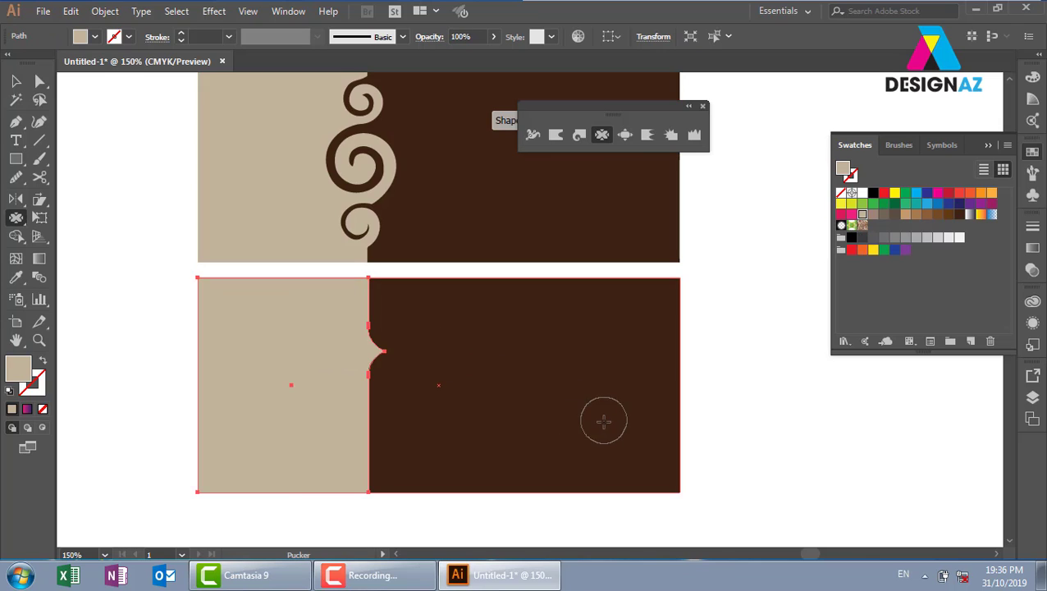
drag(359, 418, 479, 421)
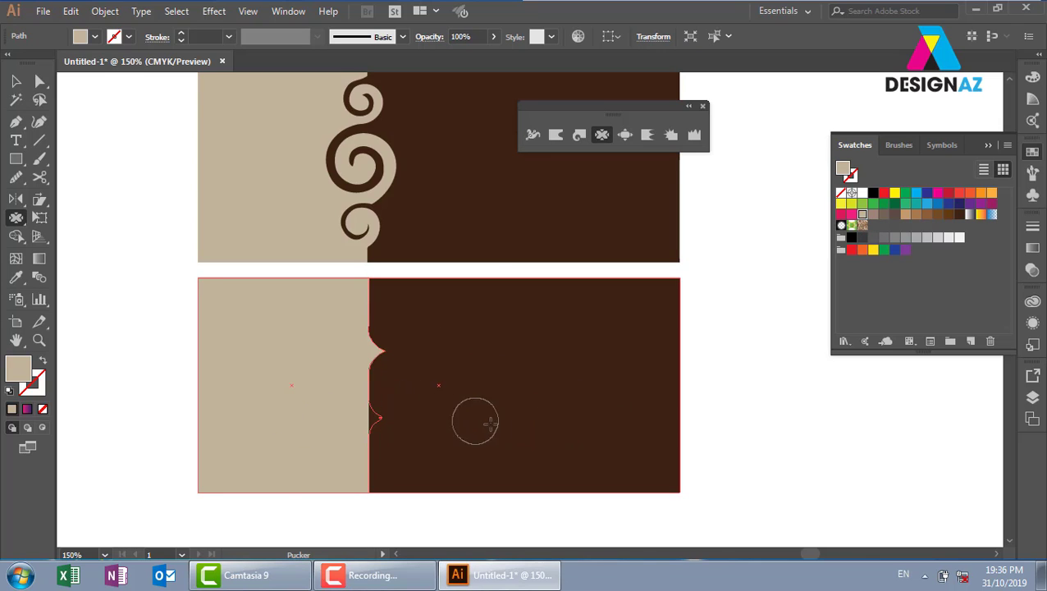
drag(351, 465, 667, 512)
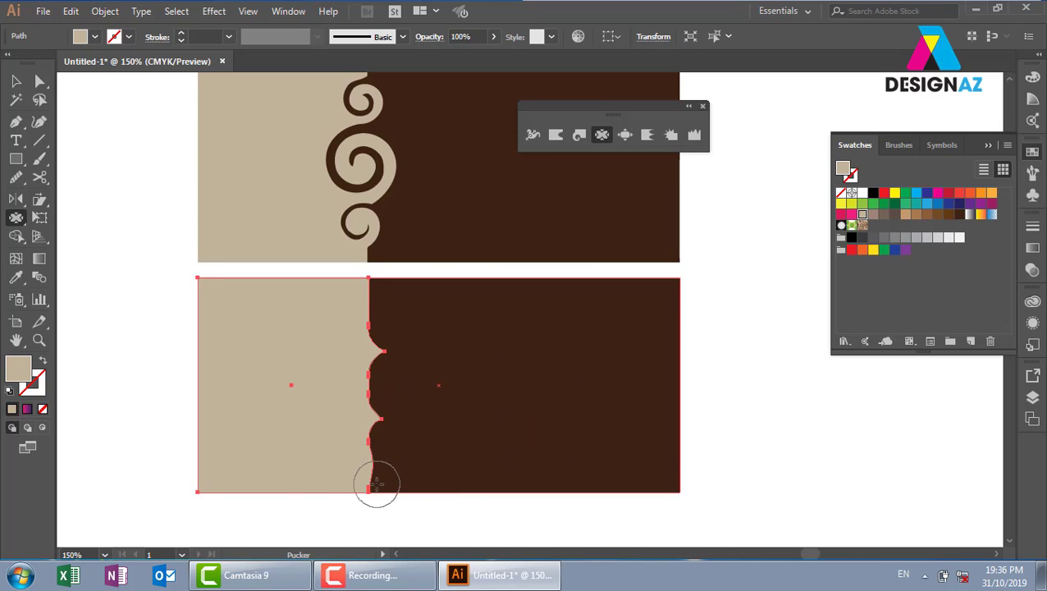
drag(328, 467, 448, 466)
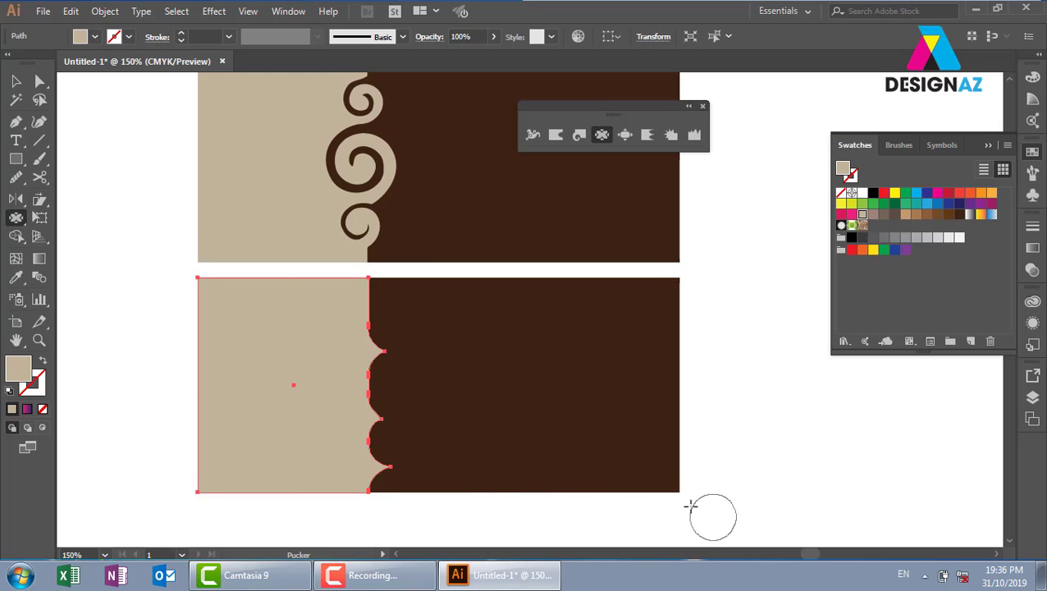
click(17, 82)
click(787, 399)
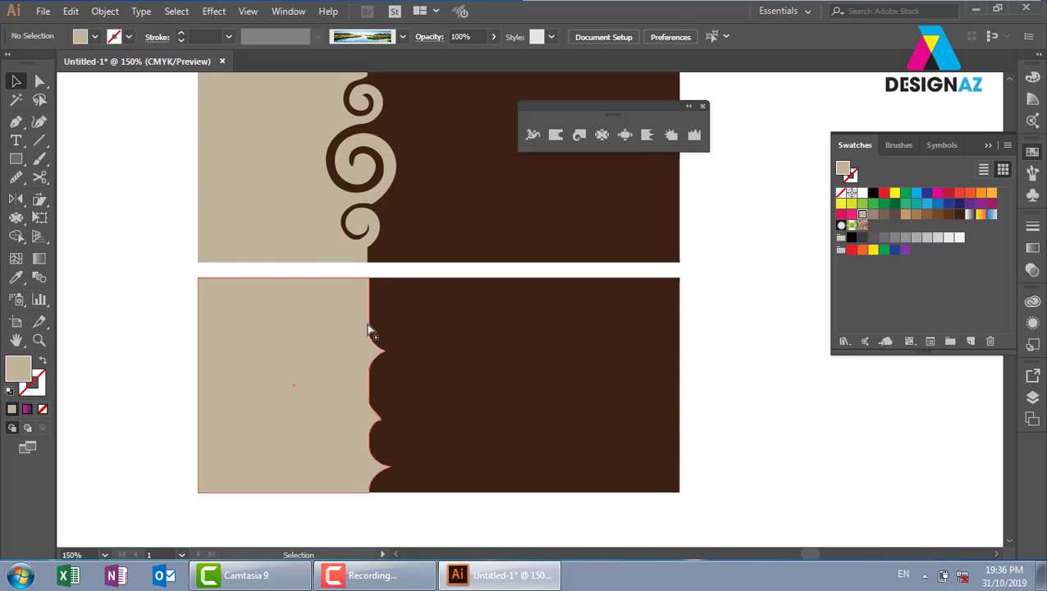
key(ctrl+z)
key(ctrl+z)
key(ctrl+z)
key(ctrl+z)
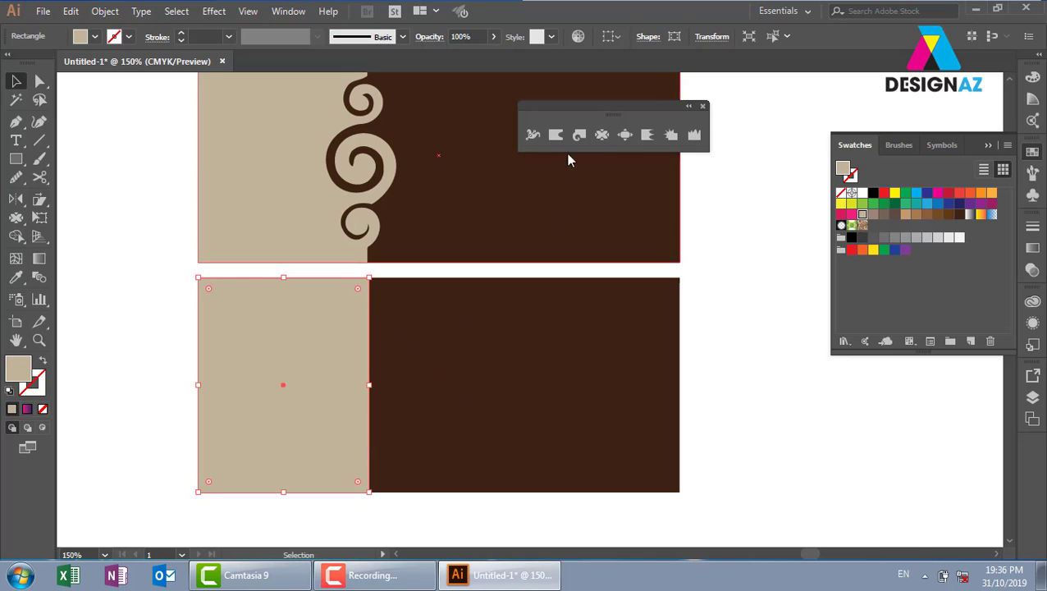
Pucker two lobes into the beige panel's right edge
click(601, 135)
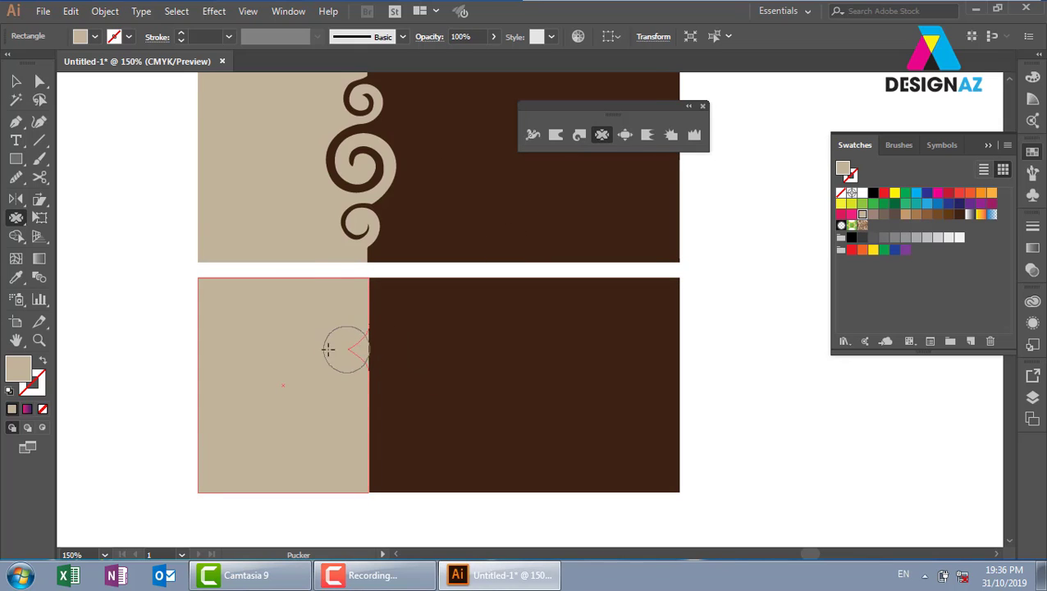
drag(327, 349, 263, 352)
drag(399, 437, 277, 432)
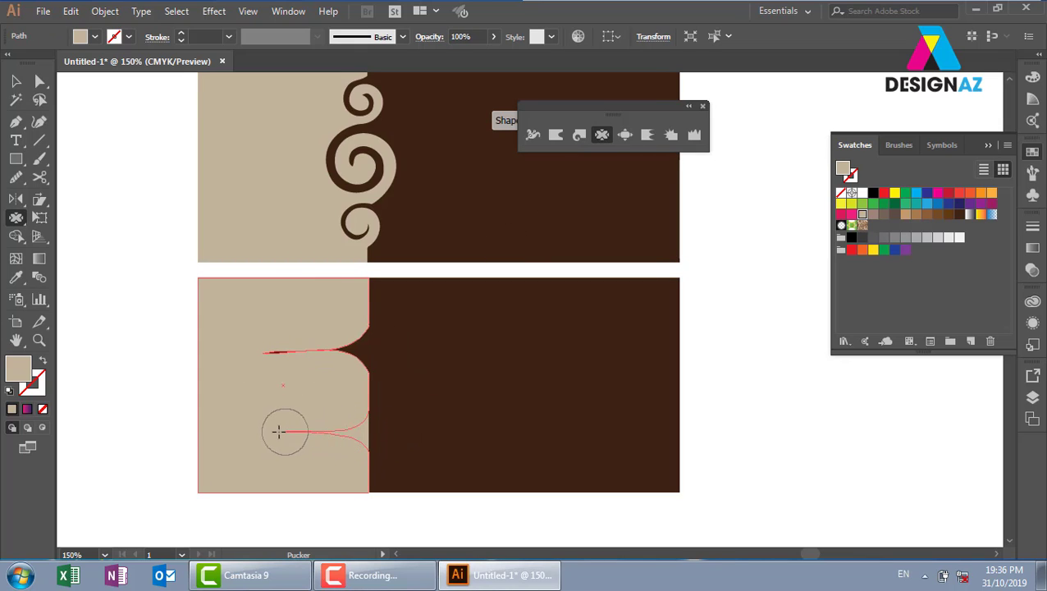
drag(378, 474, 252, 477)
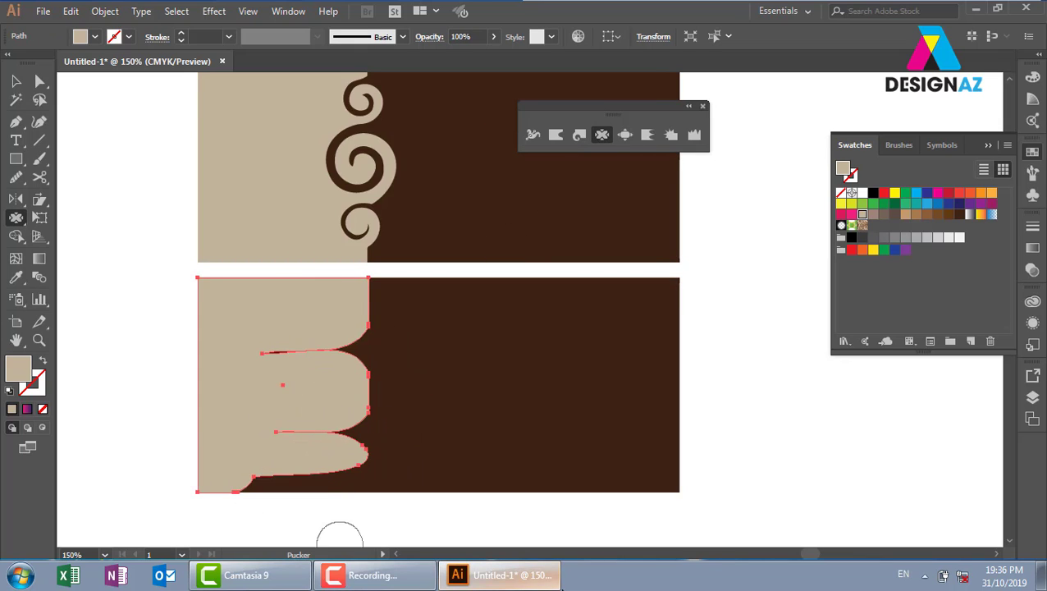
key(ctrl+z)
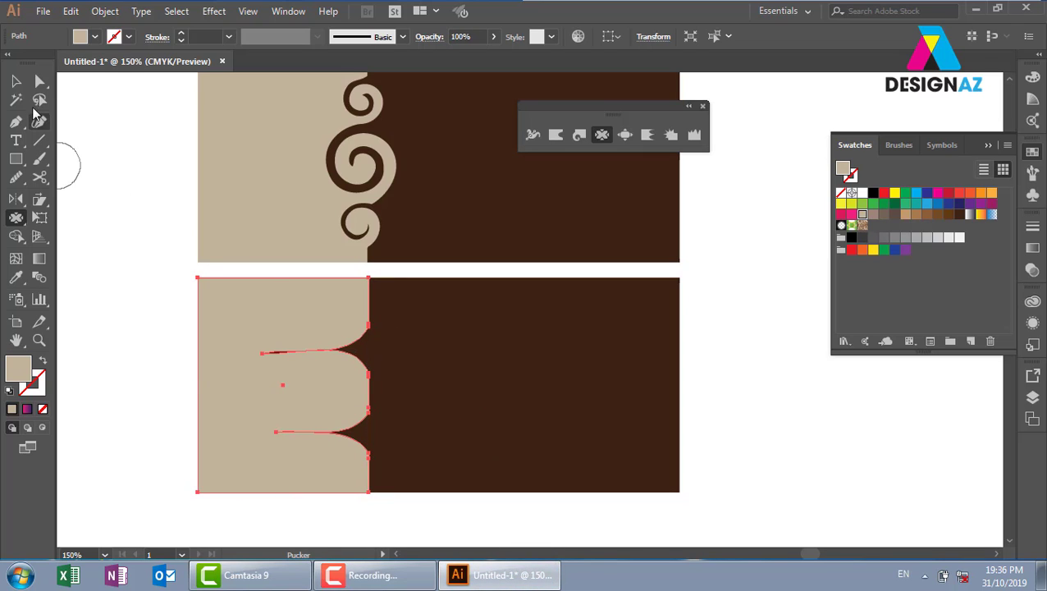
key(v)
Copy the brown background rectangle to the space below
mouse_move(544, 429)
mouse_down()
mouse_move(506, 370)
mouse_move(481, 238)
mouse_up()
click(491, 361)
drag(458, 194, 458, 427)
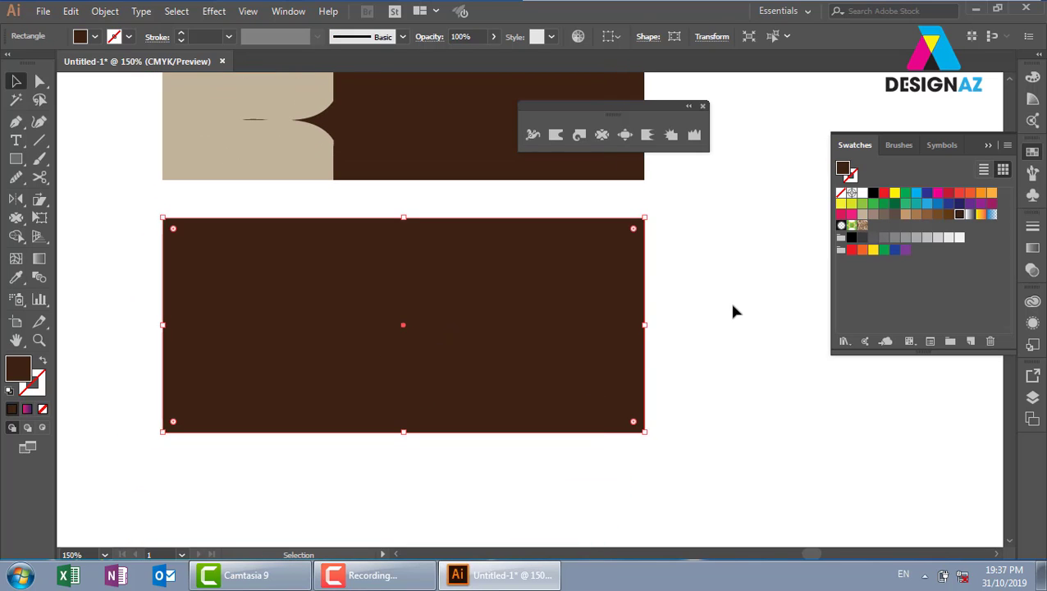
Draw a closed leaf-shaped path with the Pen tool across the new brown panel
click(735, 310)
click(16, 121)
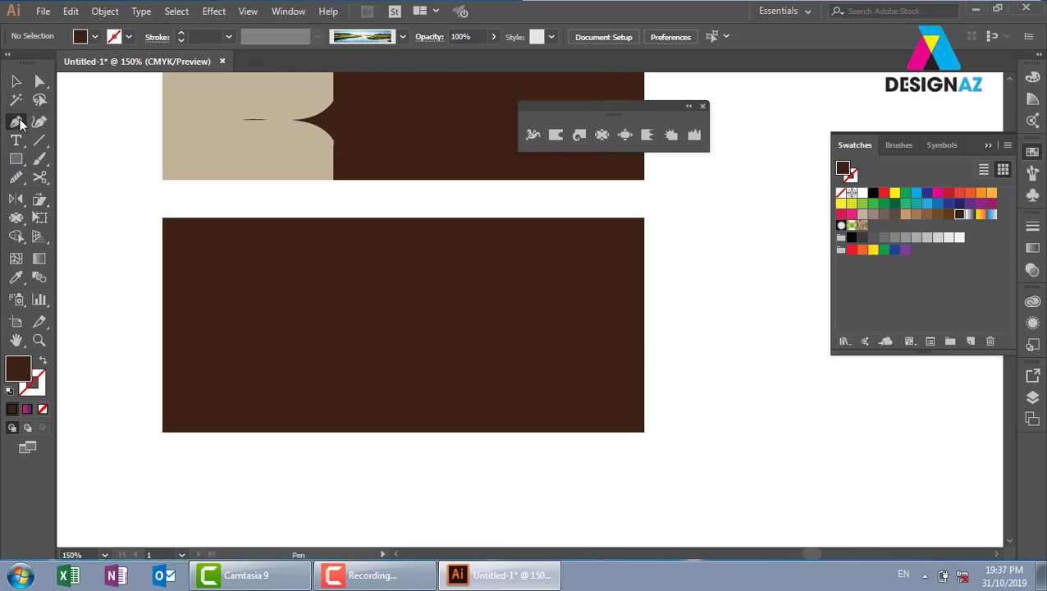
click(131, 379)
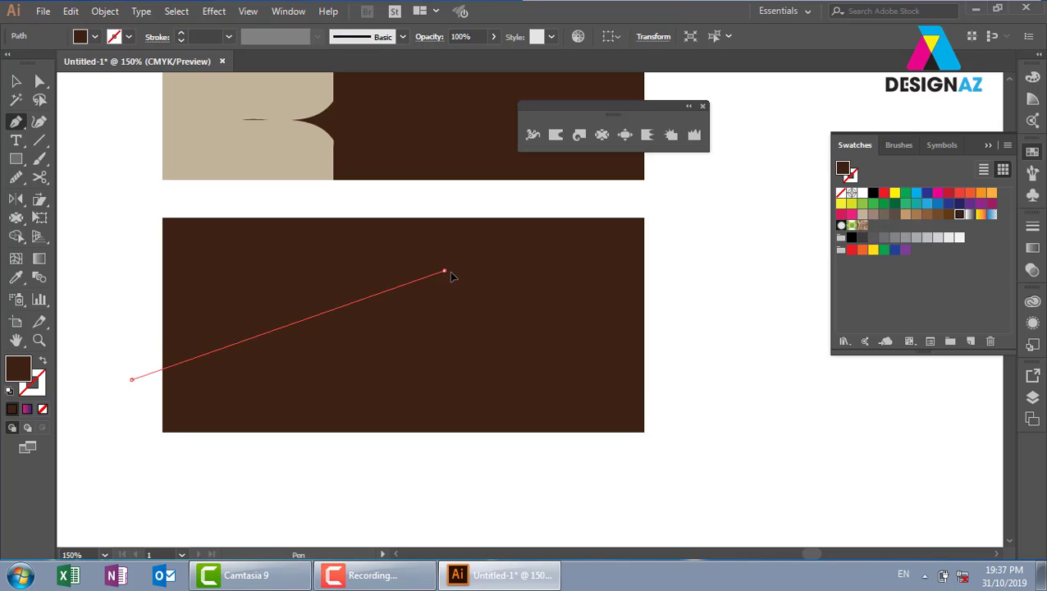
drag(443, 271, 623, 310)
click(443, 270)
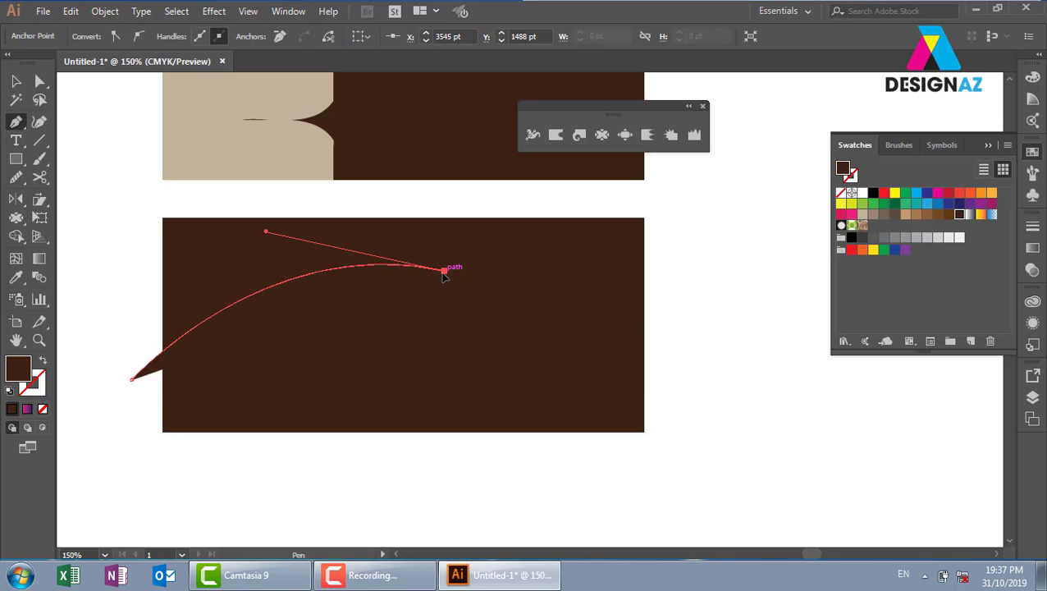
click(480, 313)
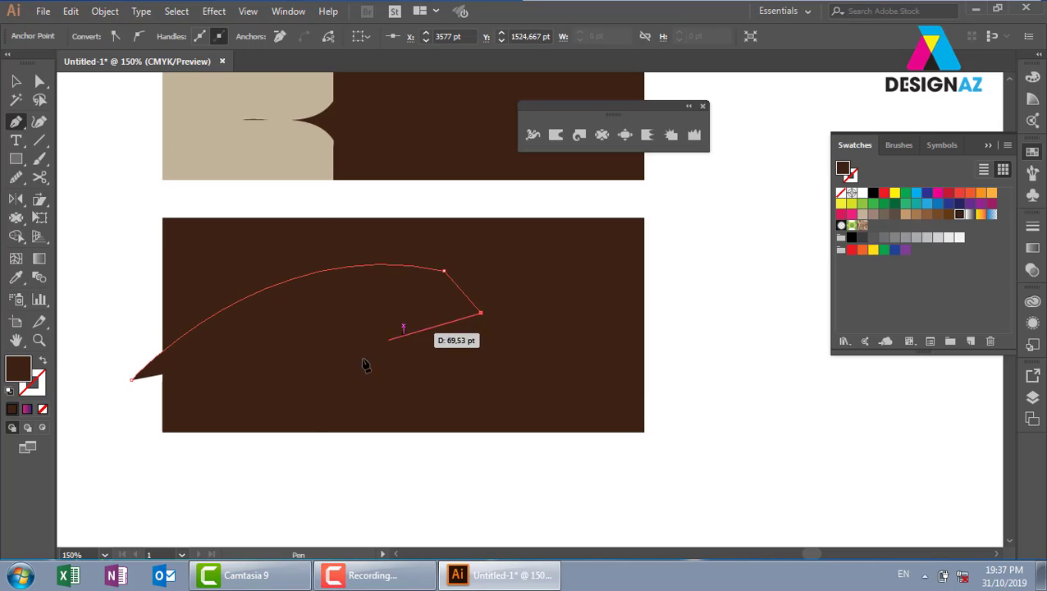
drag(247, 451, 195, 515)
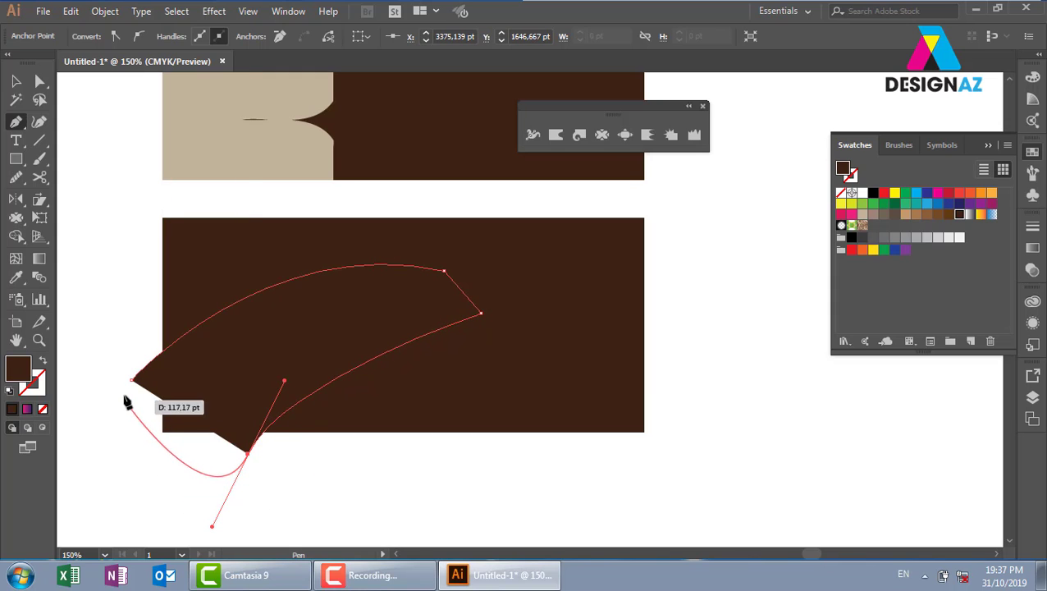
drag(131, 379, 131, 283)
key(v)
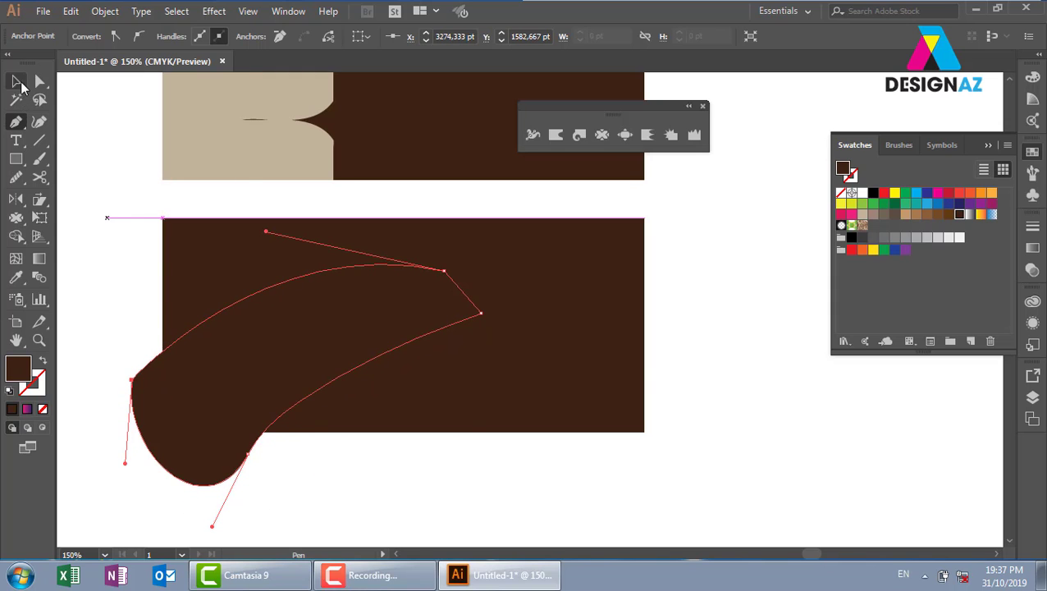
Fill the leaf green and trim its overhang off with the Shape Builder
click(873, 204)
click(615, 457)
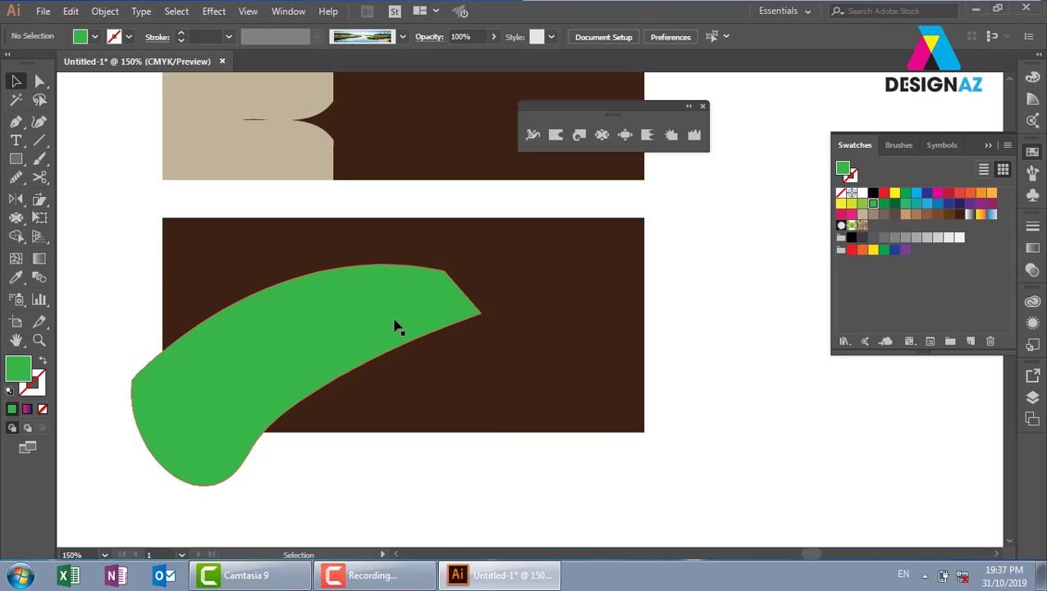
click(397, 327)
shift+click(554, 374)
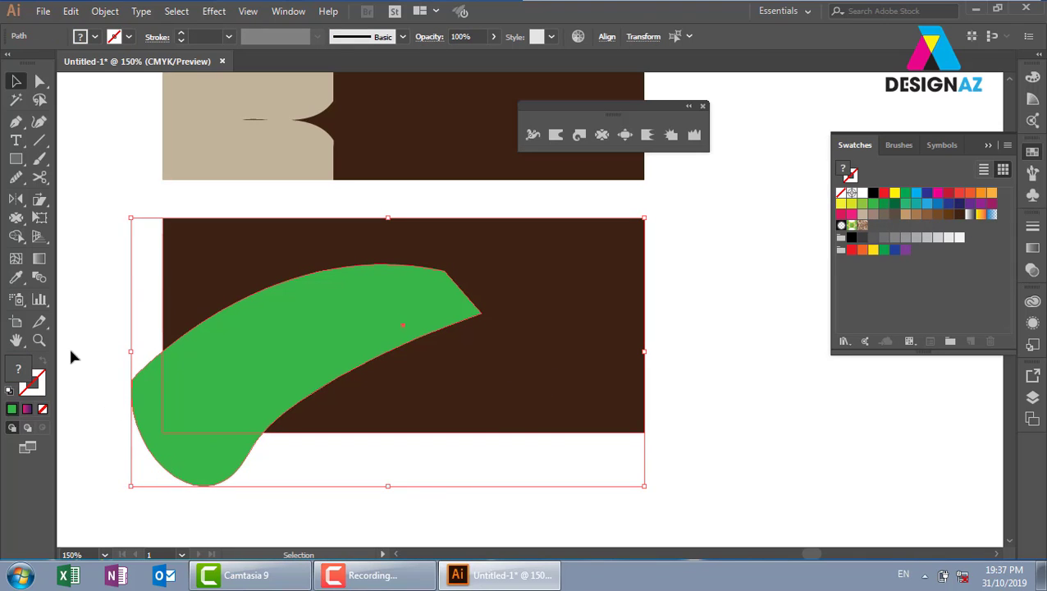
key(shift+m)
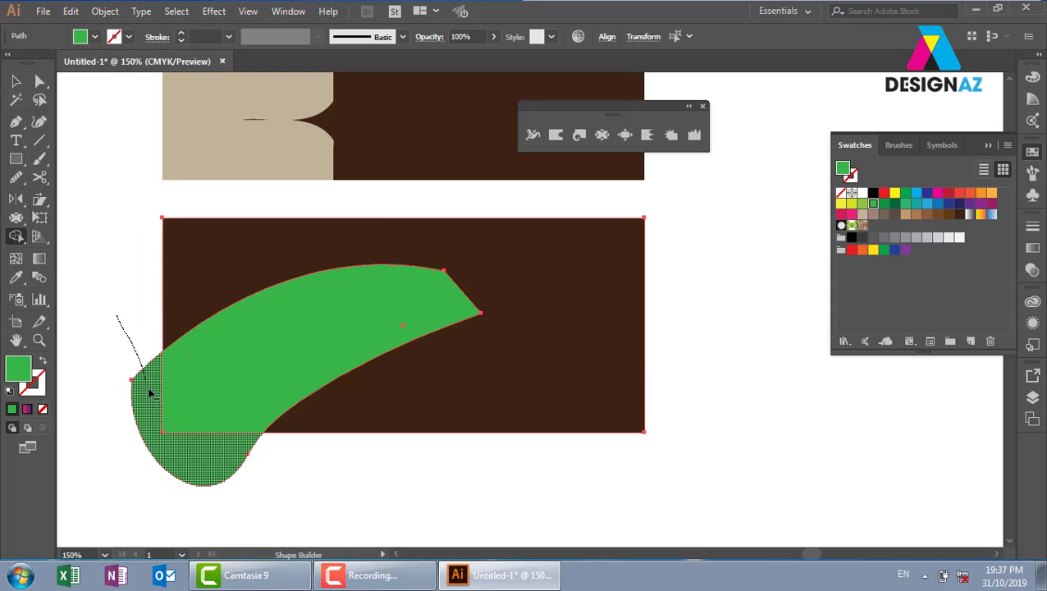
drag(116, 320, 146, 385)
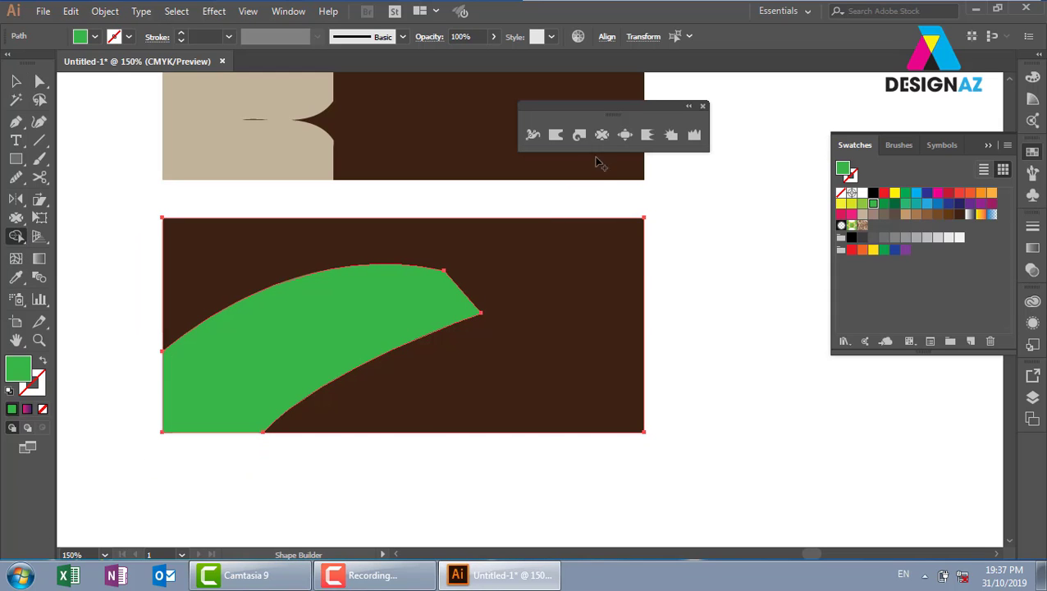
Pucker two notches into the green leaf's underside
click(601, 135)
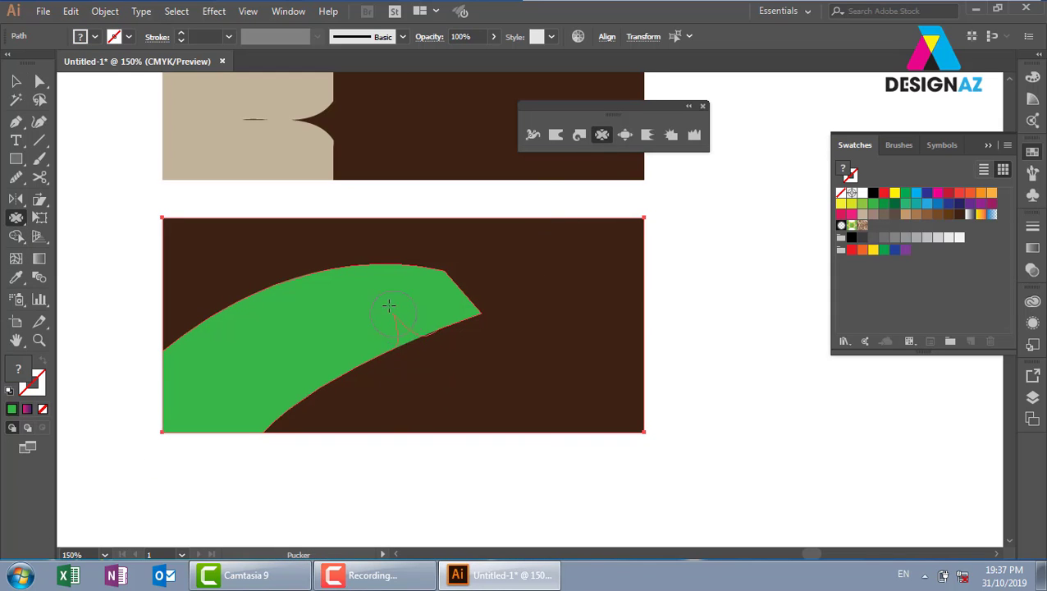
drag(388, 304, 366, 402)
drag(327, 374, 291, 382)
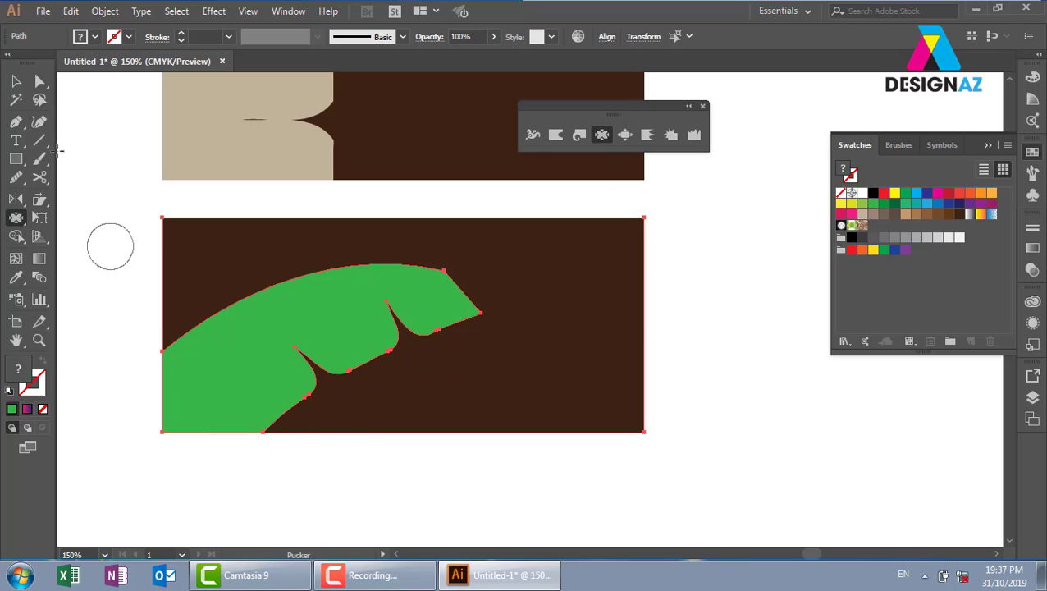
click(16, 81)
click(122, 228)
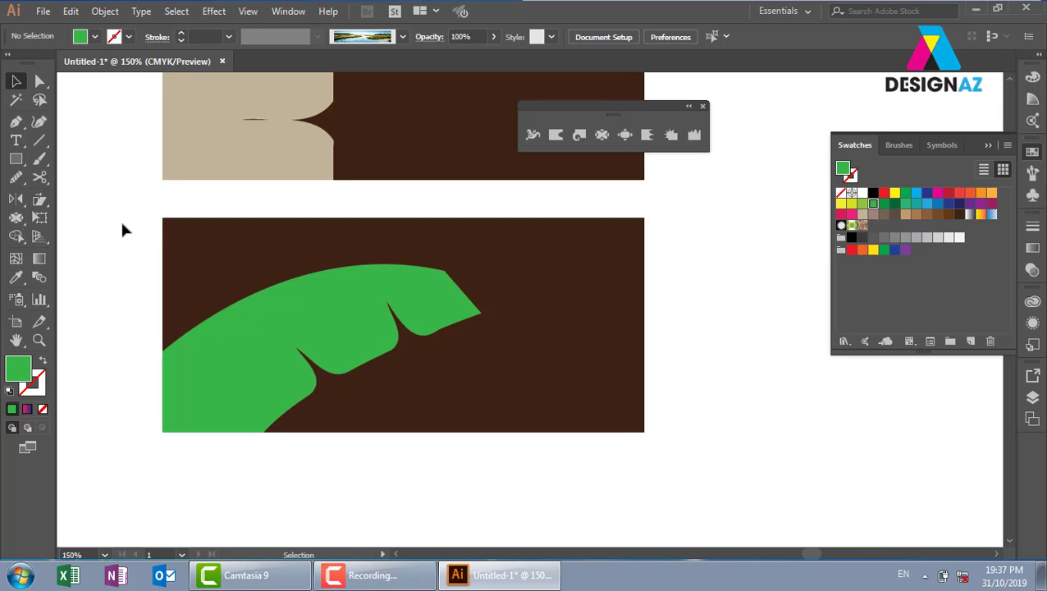
Open banner-trung-thu-2017-005 (1) from E:\thuvienanh\banh trung thu in Photo Viewer
key(super+e)
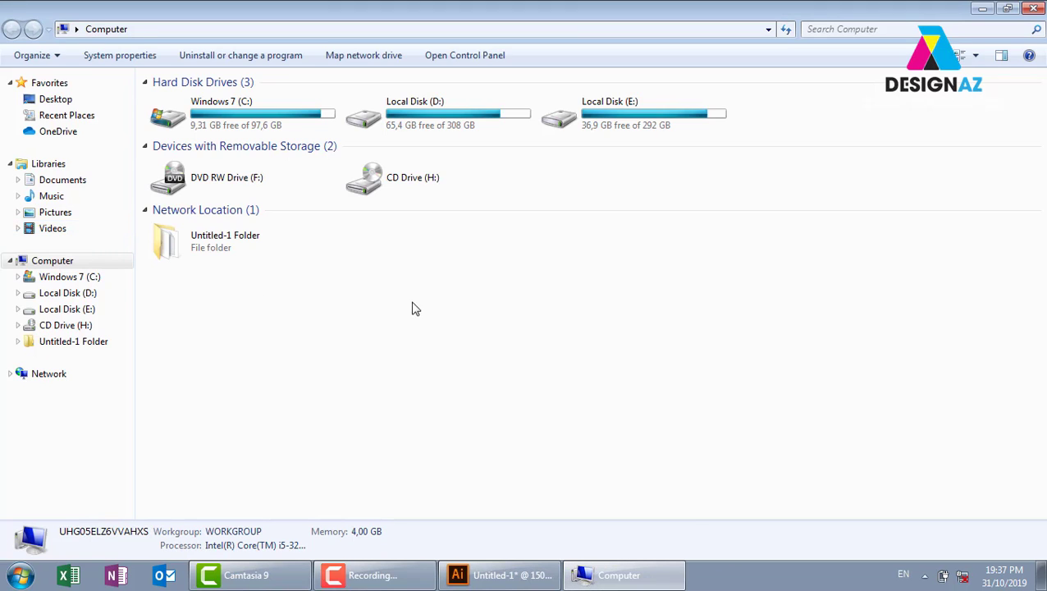
double_click(681, 104)
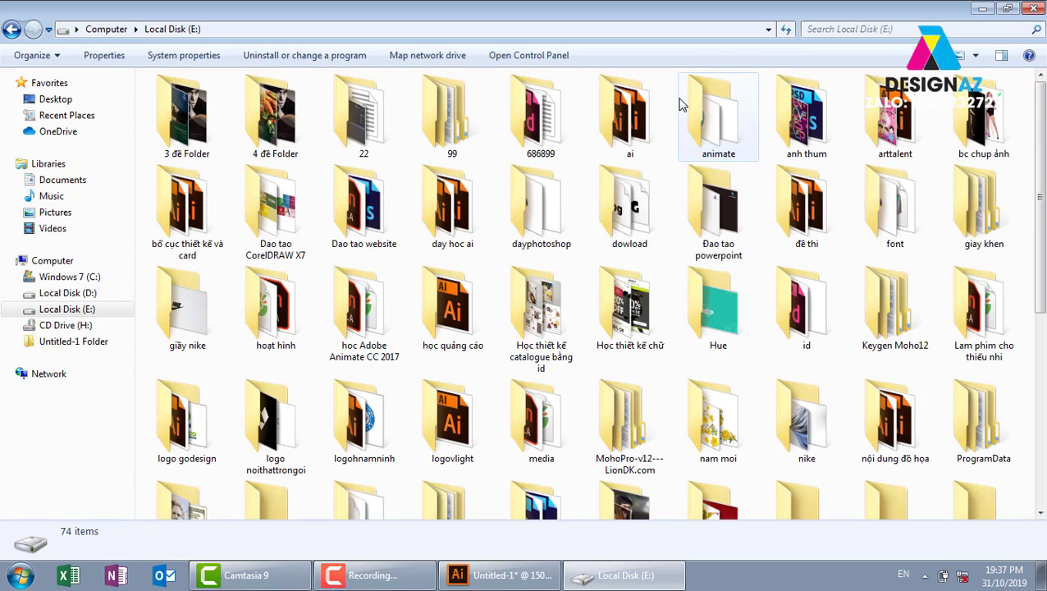
click(718, 311)
key(t)
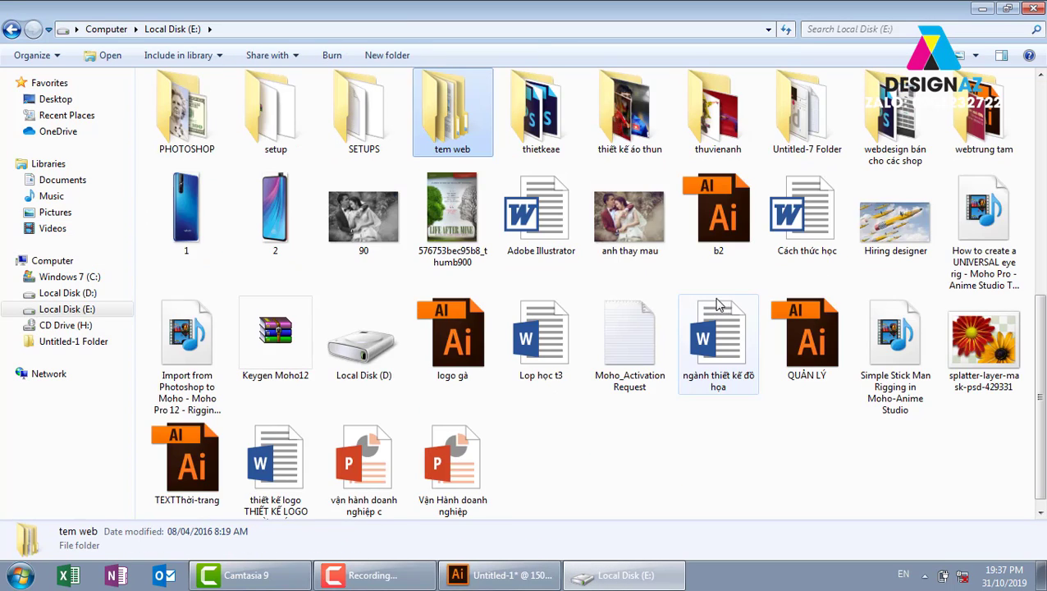
double_click(730, 129)
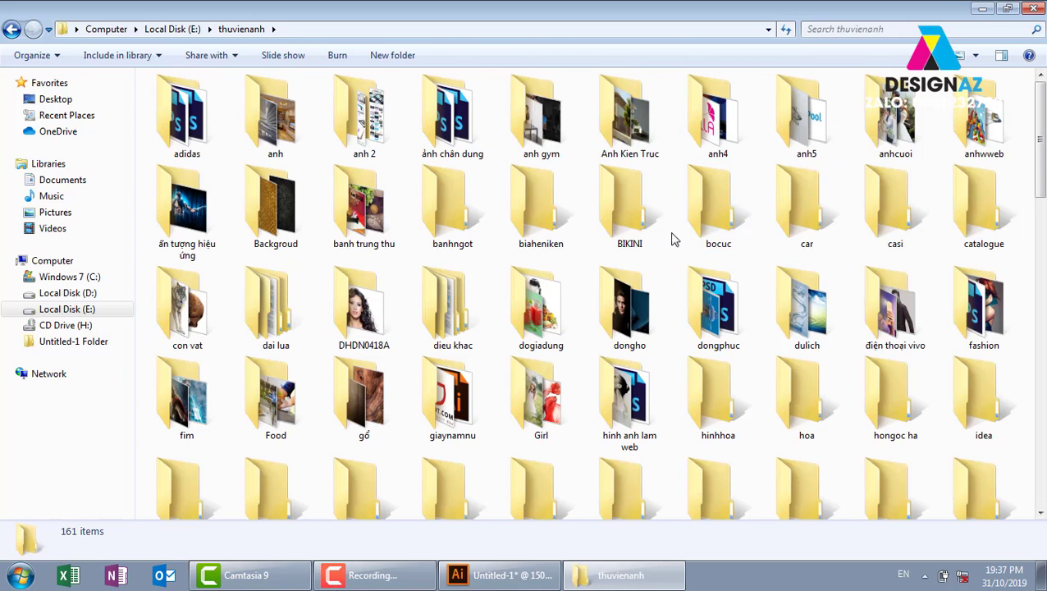
click(642, 220)
key(Right)
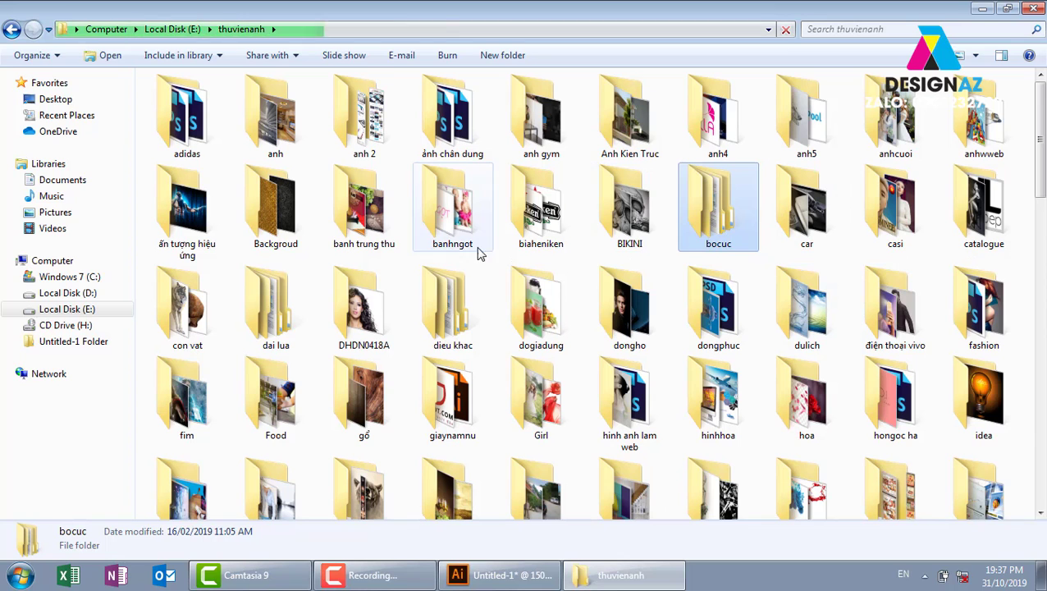
double_click(380, 232)
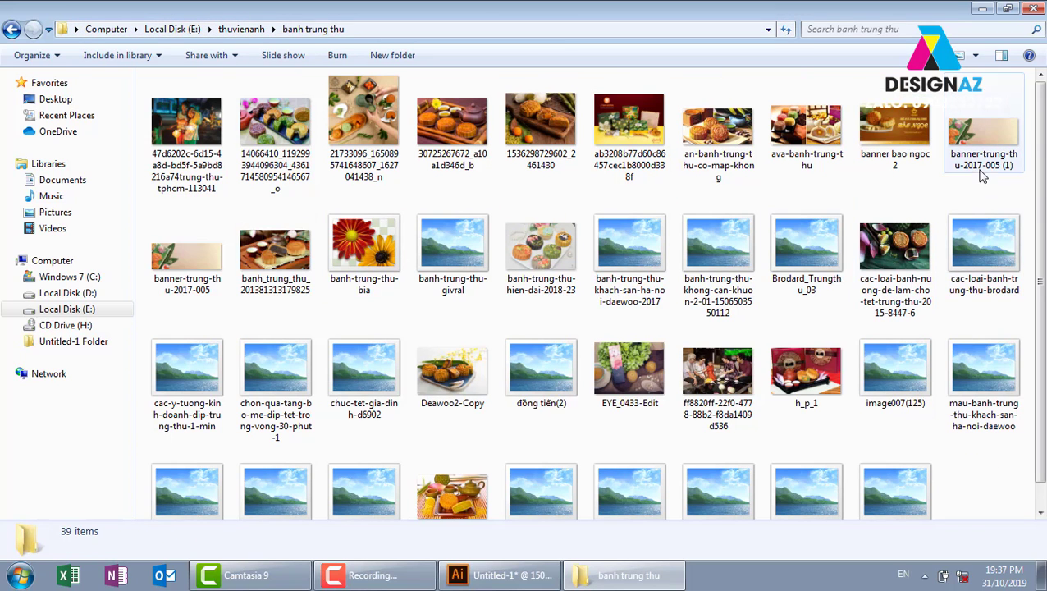
click(970, 136)
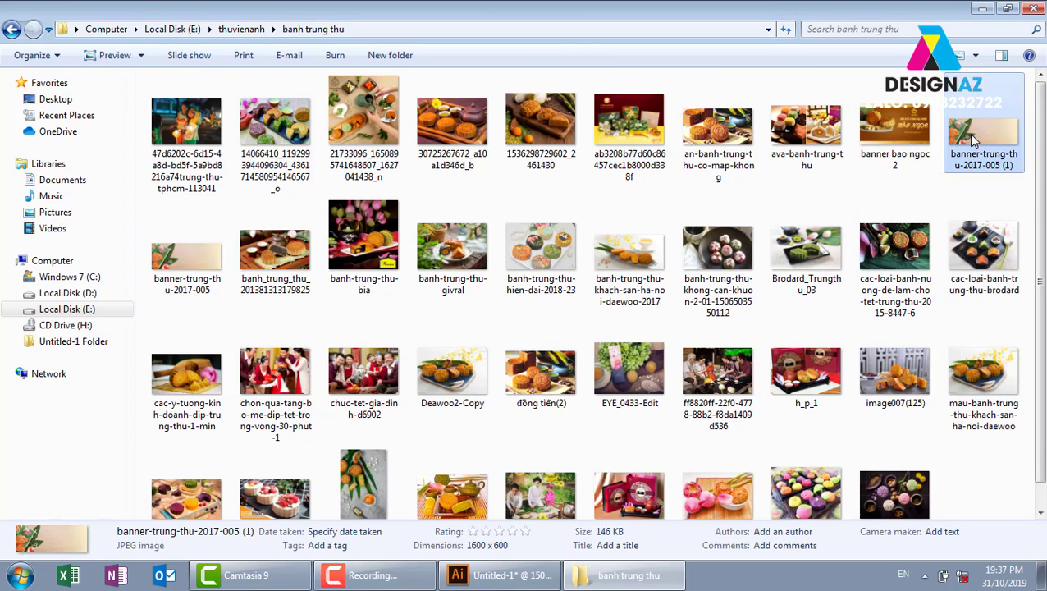
double_click(970, 140)
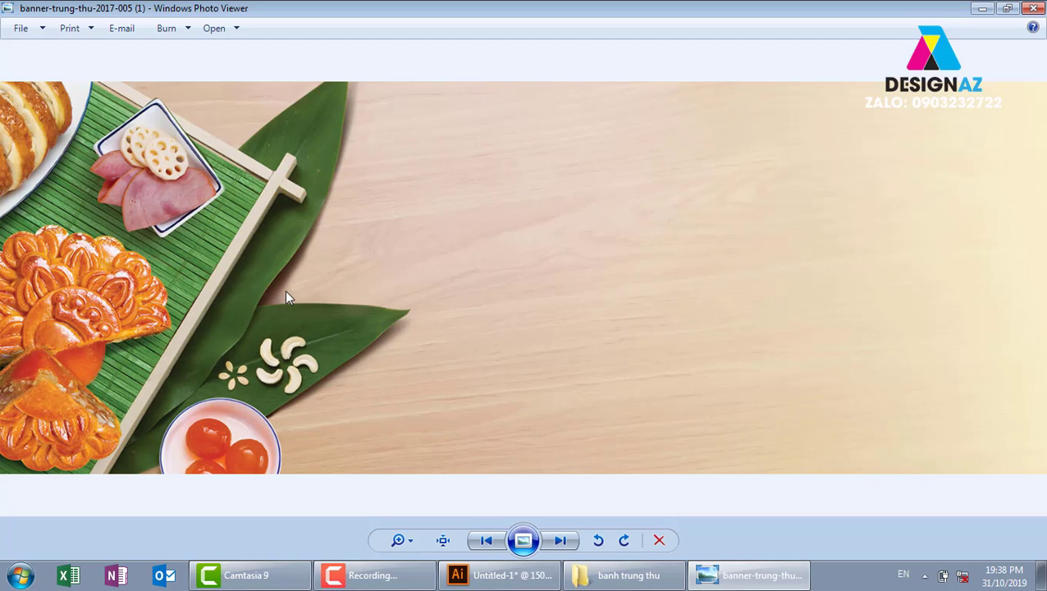
Return to the Illustrator document and scroll left to the green leaf banner
click(497, 575)
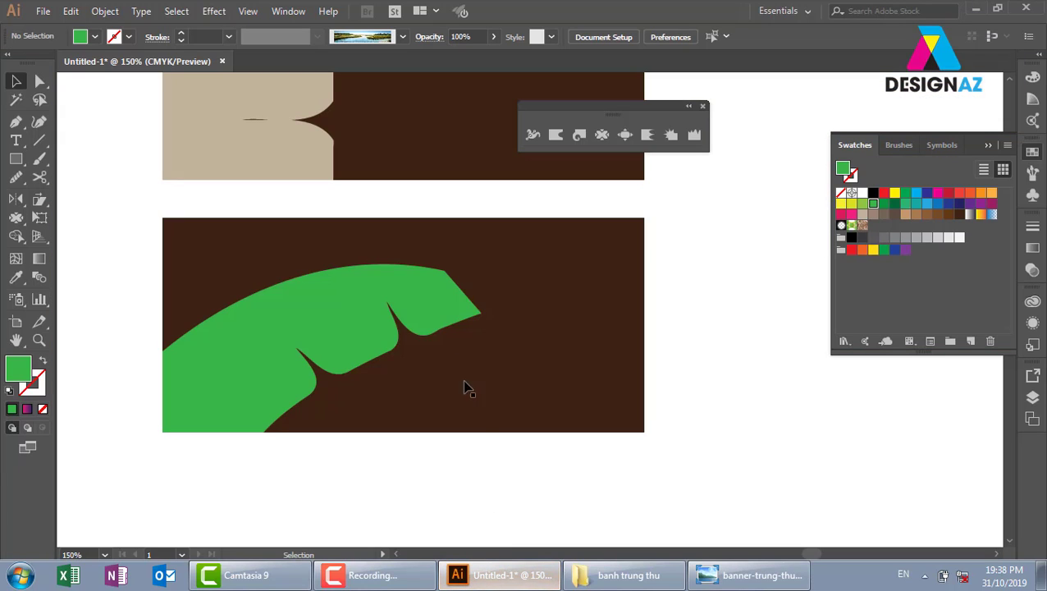
scroll(410, 329, left, 1)
scroll(422, 341, left, 3)
click(409, 351)
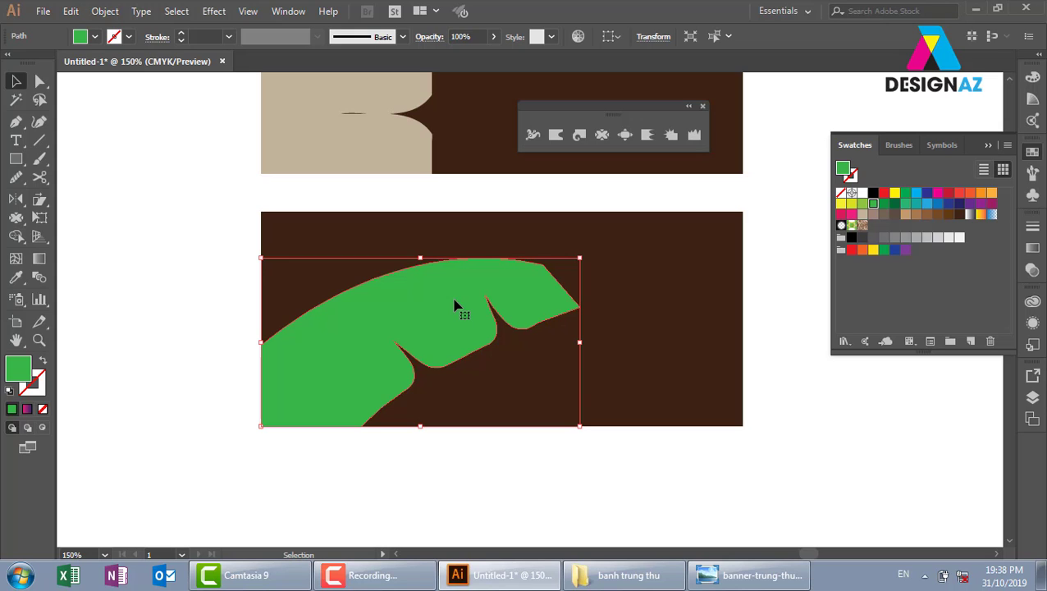
click(128, 245)
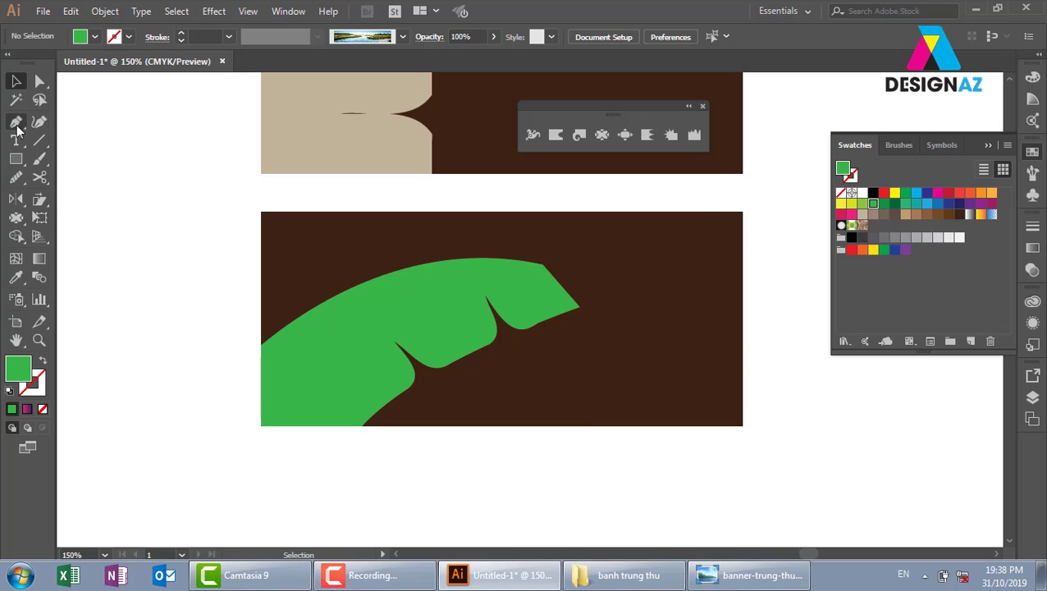
Pen a closed leaf path over the top-left corner, curving along the green leaf
click(16, 121)
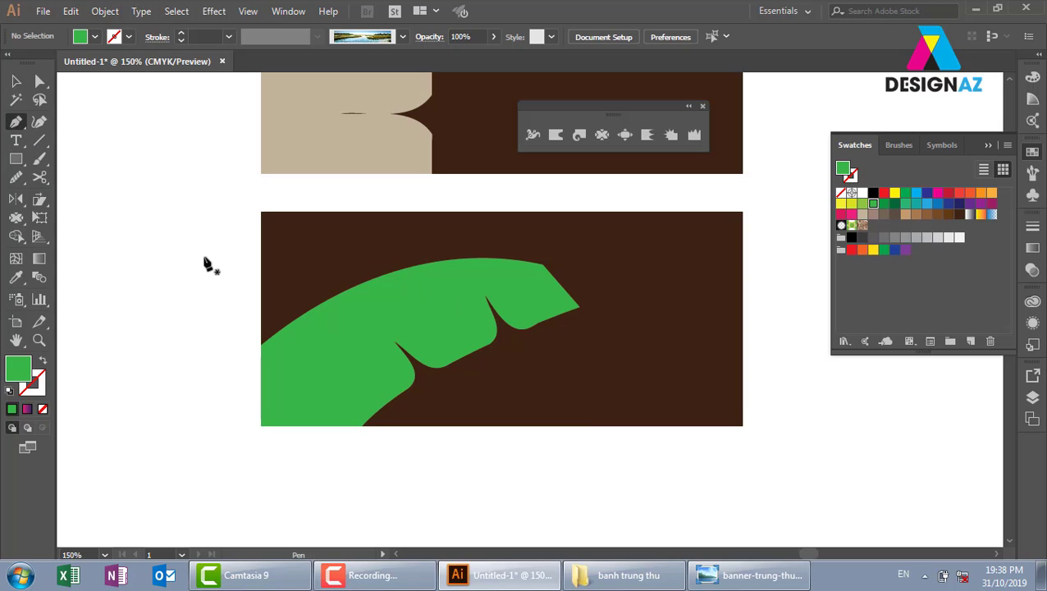
click(243, 311)
key(ctrl+z)
click(228, 332)
click(246, 199)
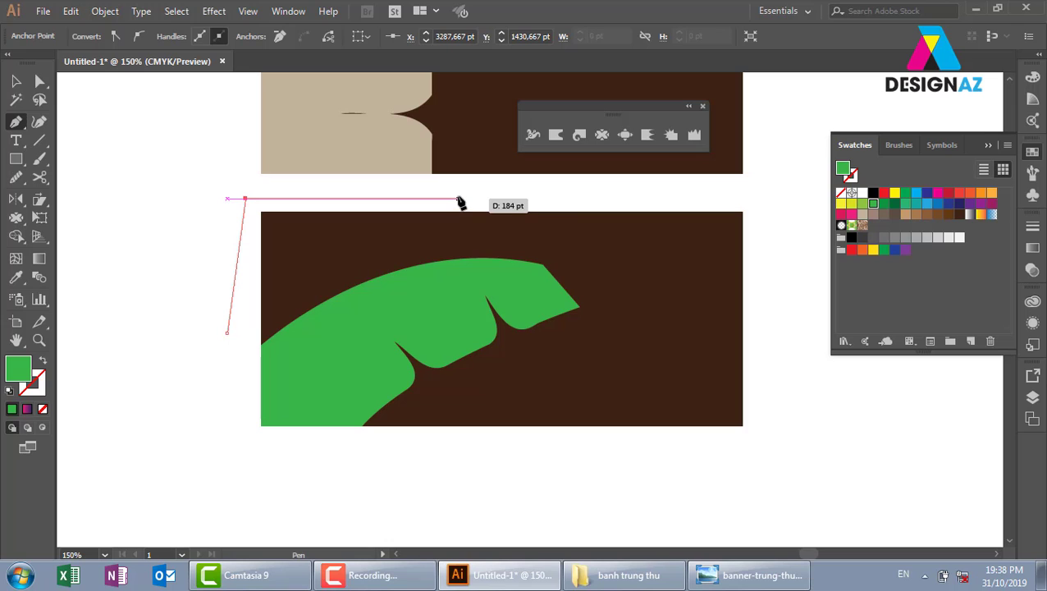
click(457, 199)
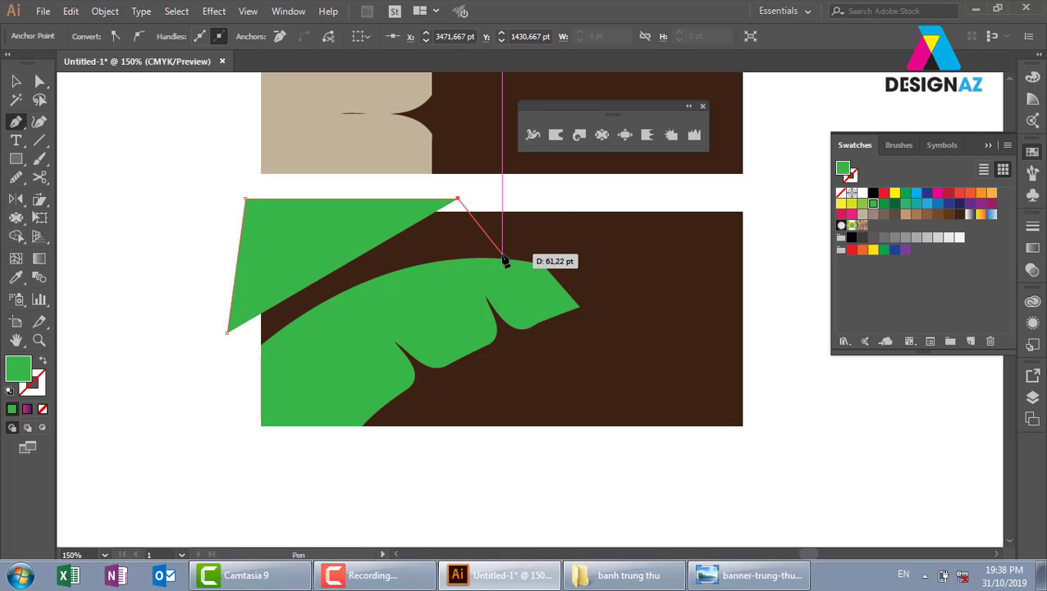
drag(502, 254, 518, 289)
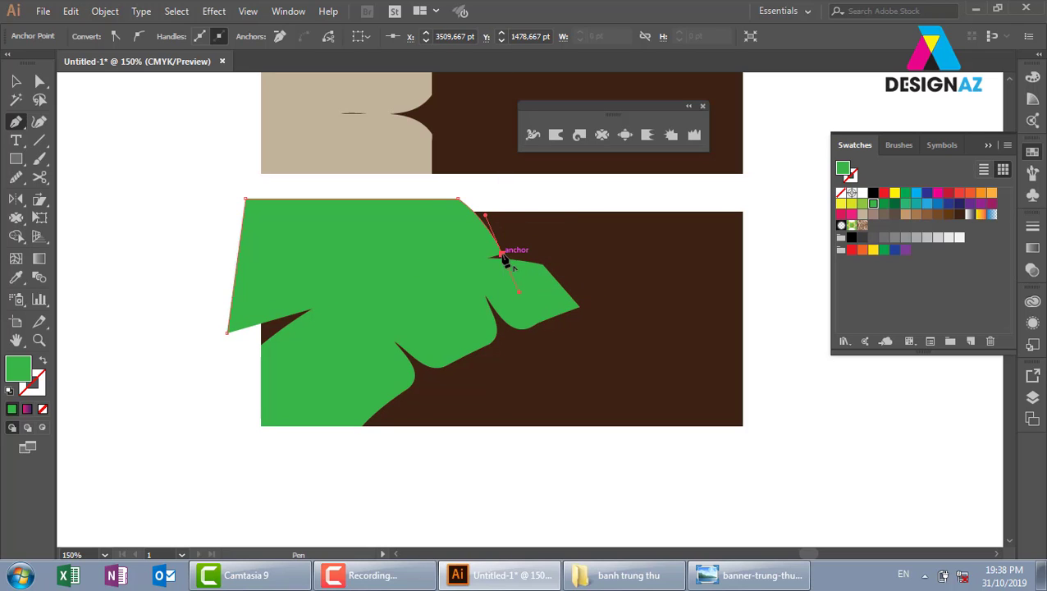
click(502, 256)
drag(227, 331, 213, 379)
drag(117, 434, 303, 402)
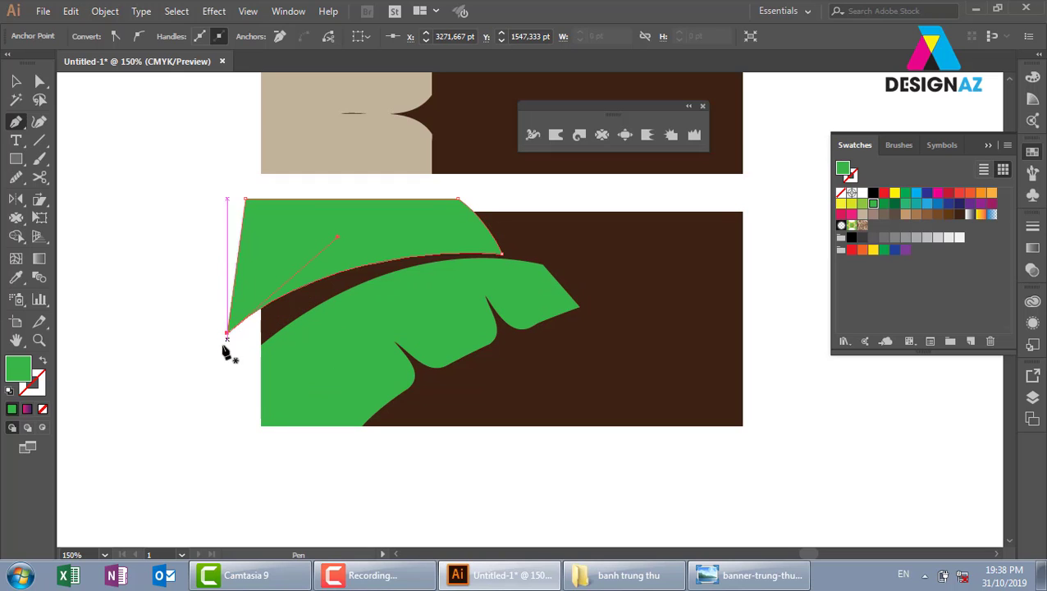
Adjust the new leaf's anchor and curve to leave a thin brown midrib gap
key(a)
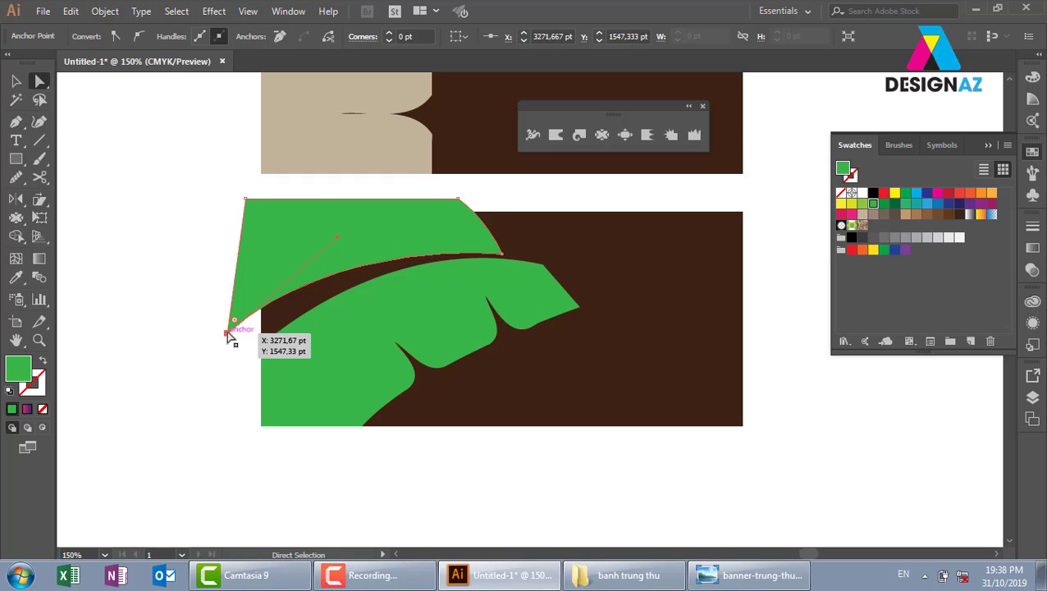
mouse_move(228, 332)
mouse_down()
mouse_move(229, 359)
mouse_move(243, 352)
mouse_up()
drag(353, 256, 361, 239)
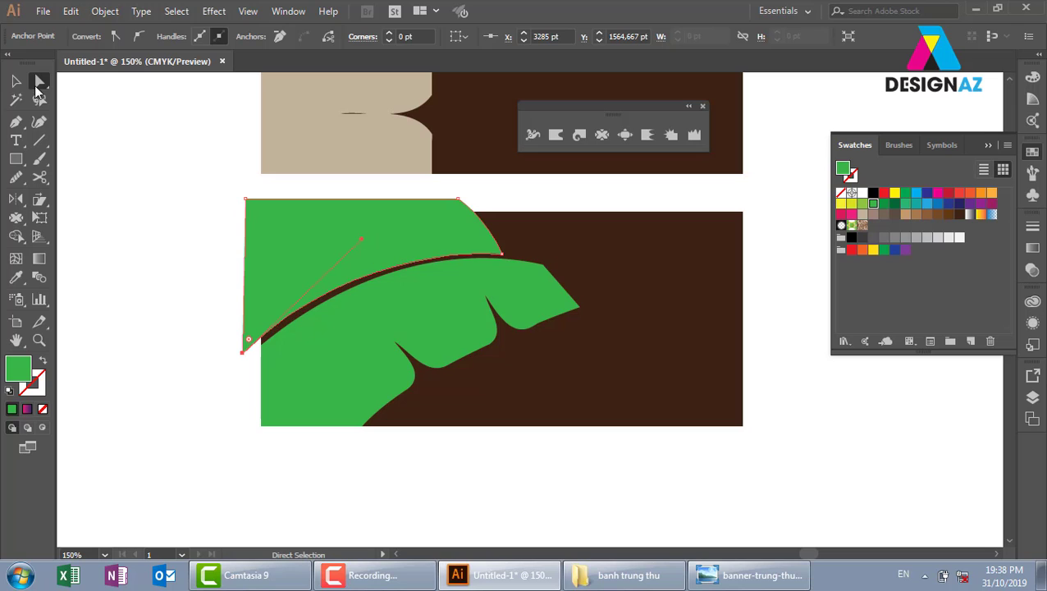
key(v)
shift+click(551, 324)
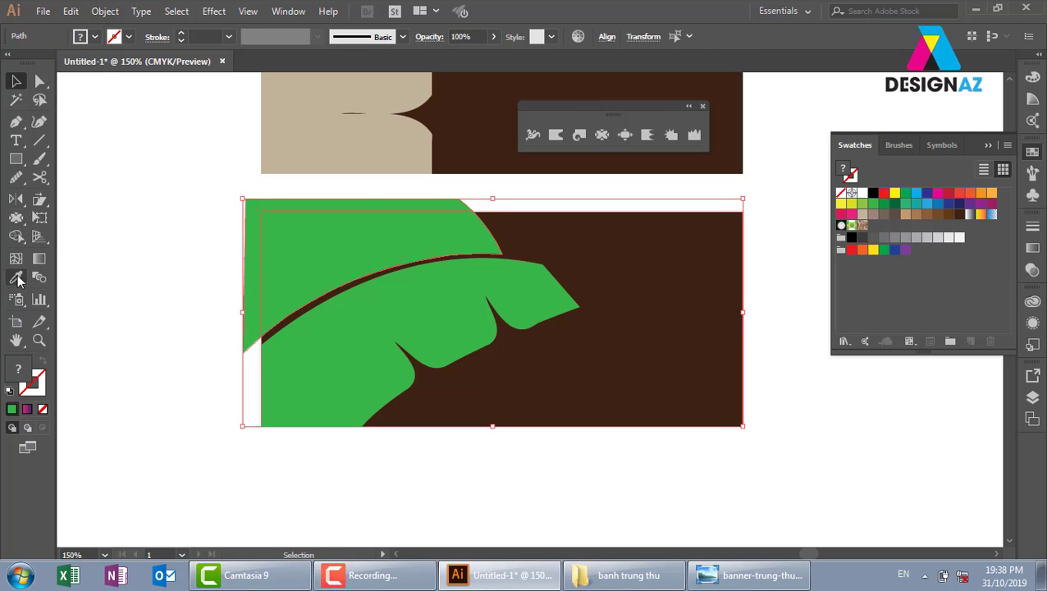
Trim the upper leaf's overhang, fill it bright green, and pucker its edge into spiky notches
click(16, 235)
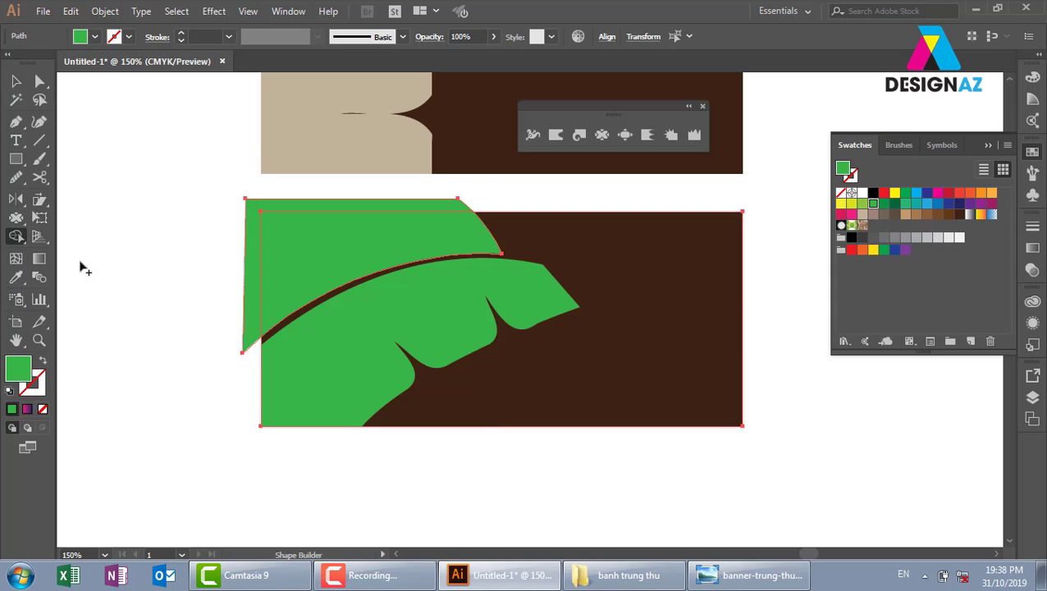
alt+click(246, 289)
click(353, 246)
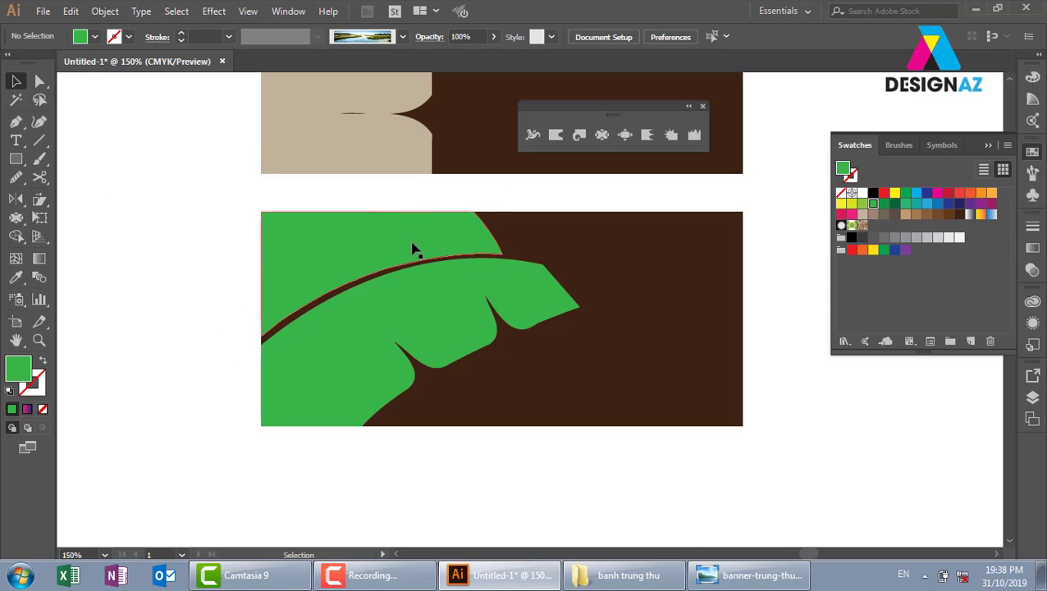
click(894, 203)
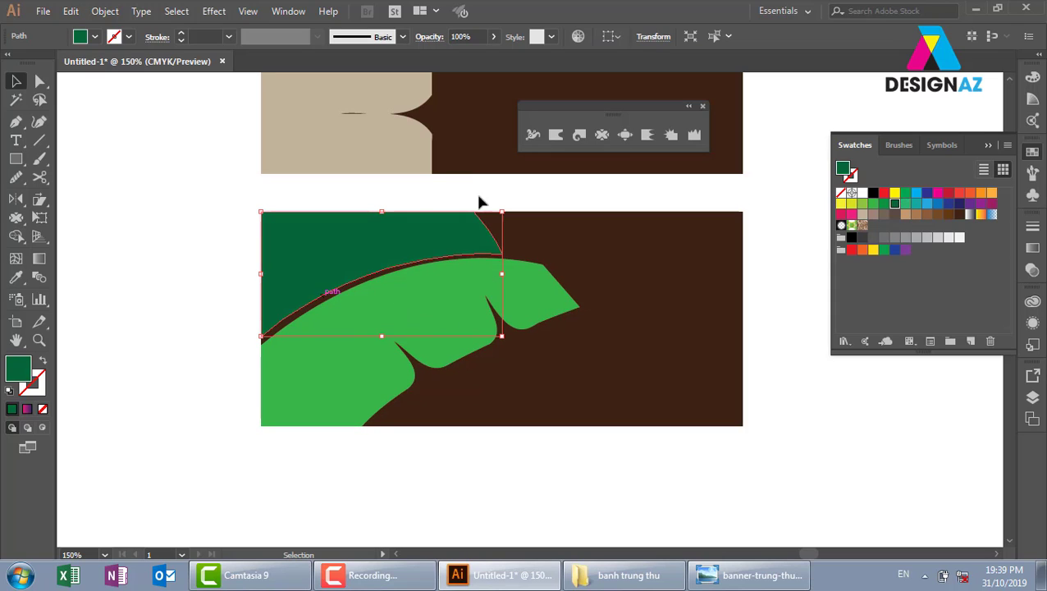
click(883, 203)
click(602, 134)
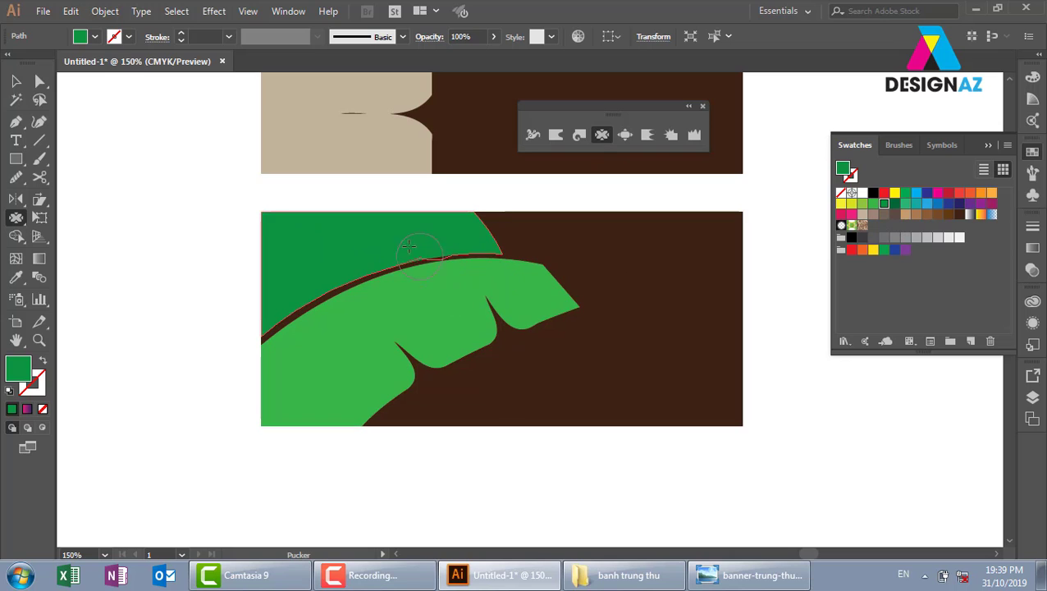
mouse_move(421, 250)
mouse_down()
mouse_move(378, 316)
mouse_move(292, 260)
mouse_up()
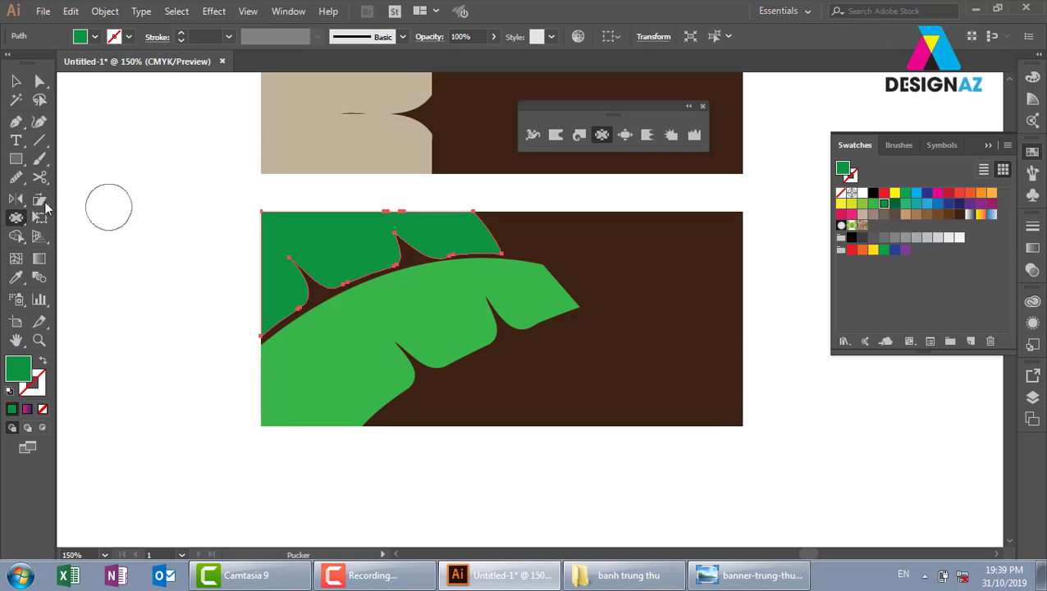
Combine the upper and lower leaves into one compound path
click(15, 80)
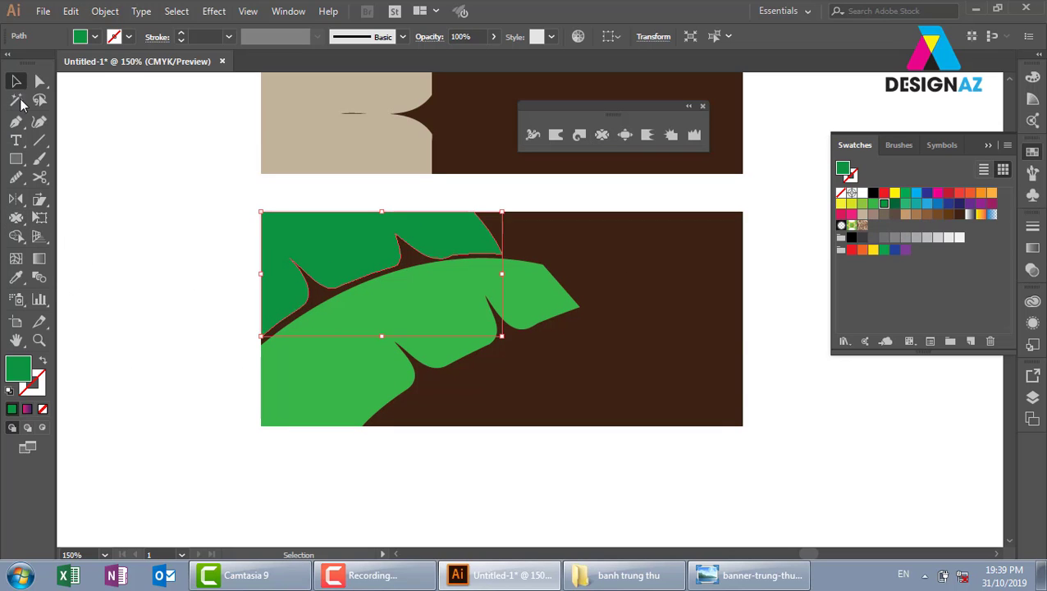
key(ctrl+shift+a)
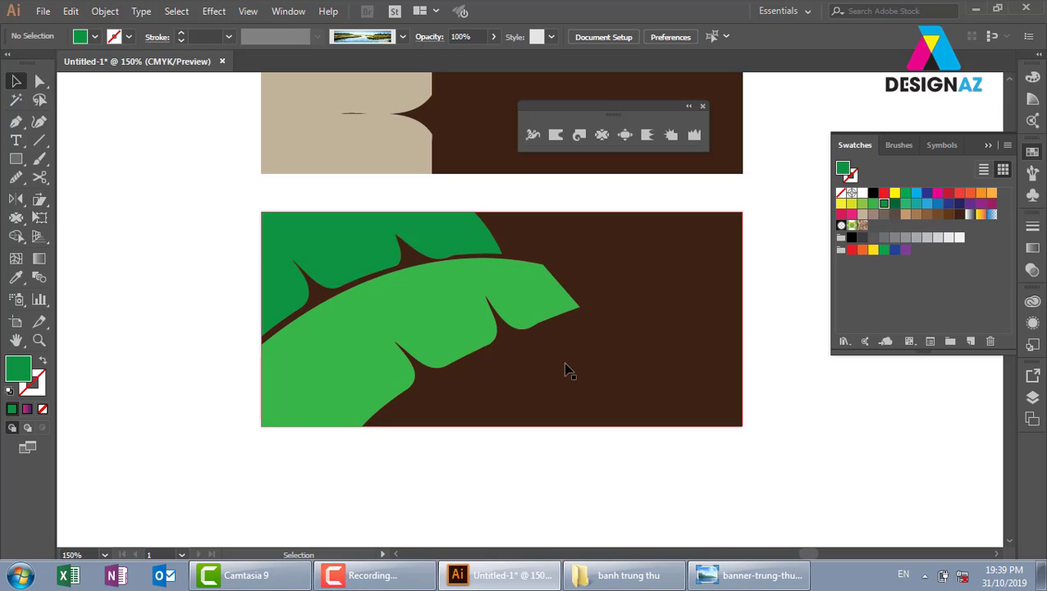
click(358, 240)
shift+click(383, 347)
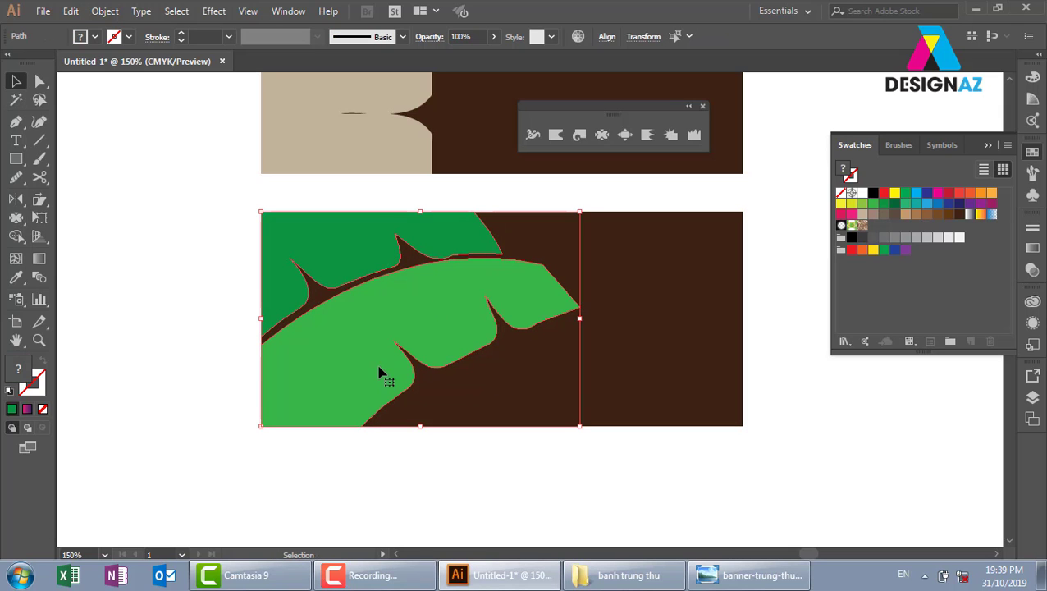
click(107, 11)
mouse_move(172, 431)
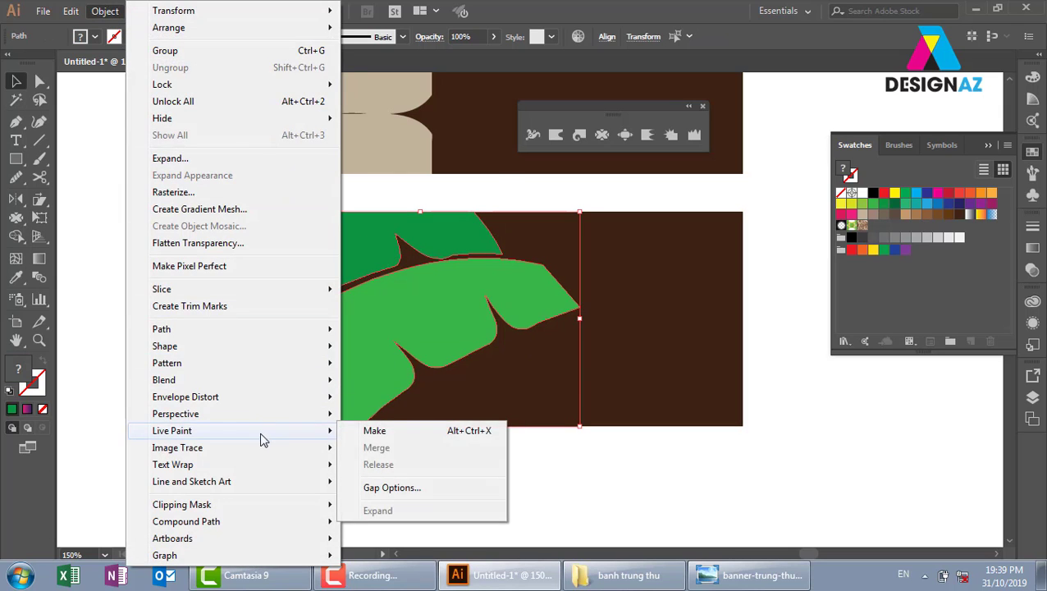
click(387, 522)
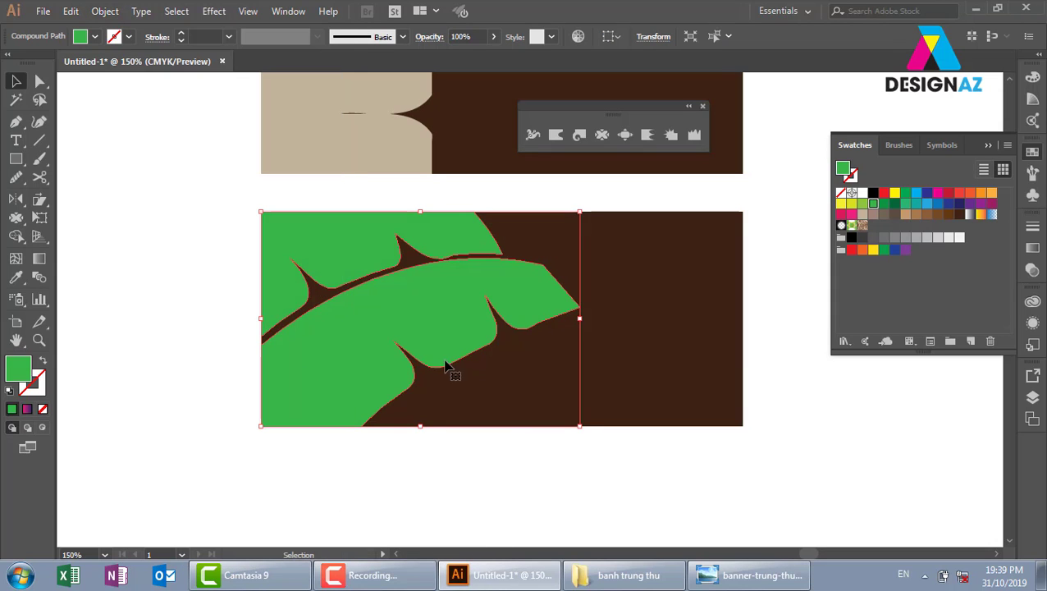
click(215, 312)
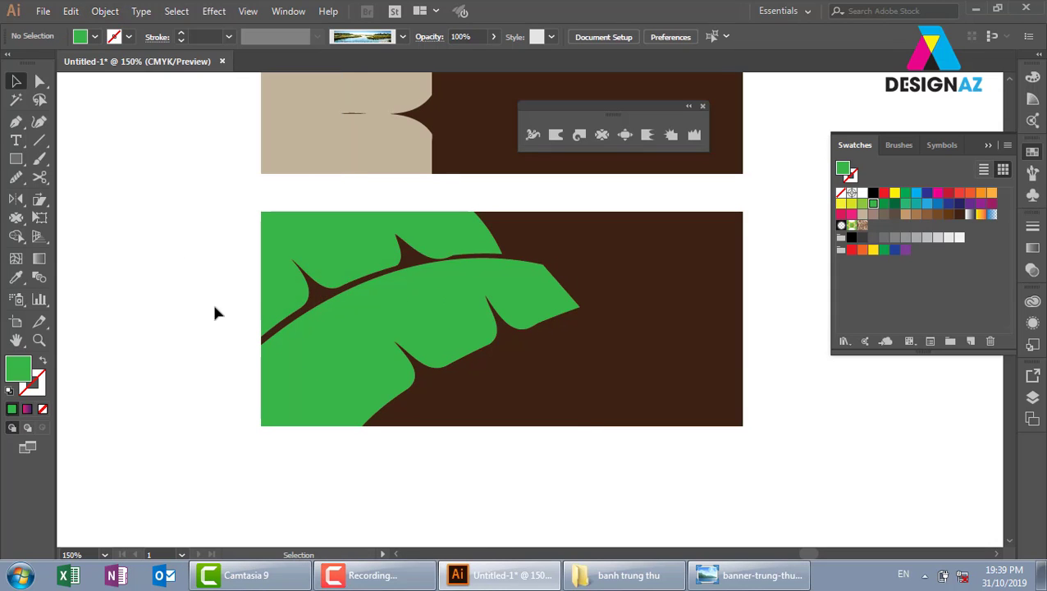
click(42, 11)
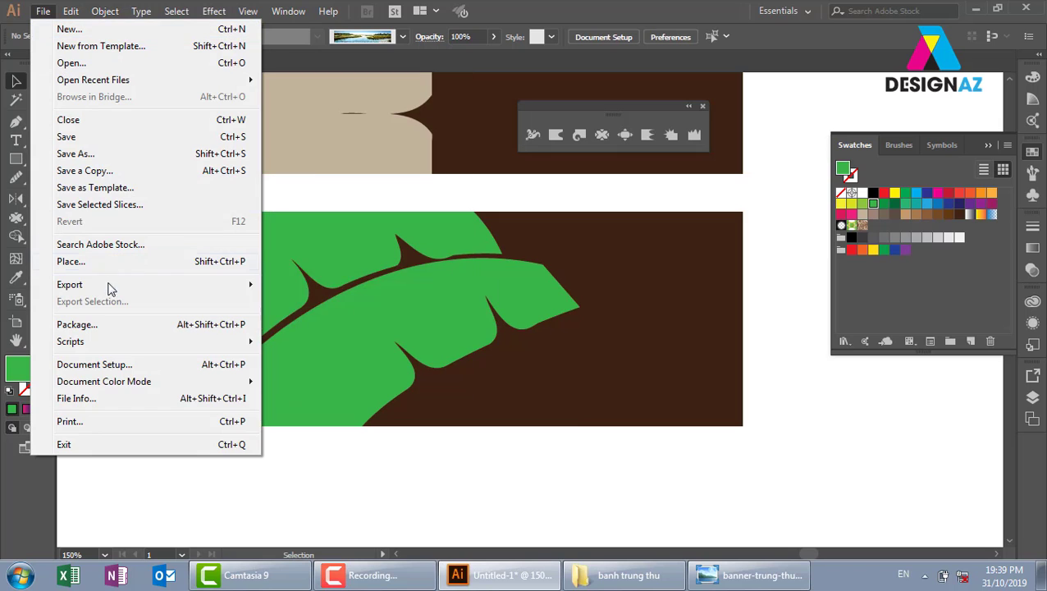
Place photo C2pjtmUhJK5zyUhhBeKfnm from the Food folder, sized over the lower banner
click(122, 261)
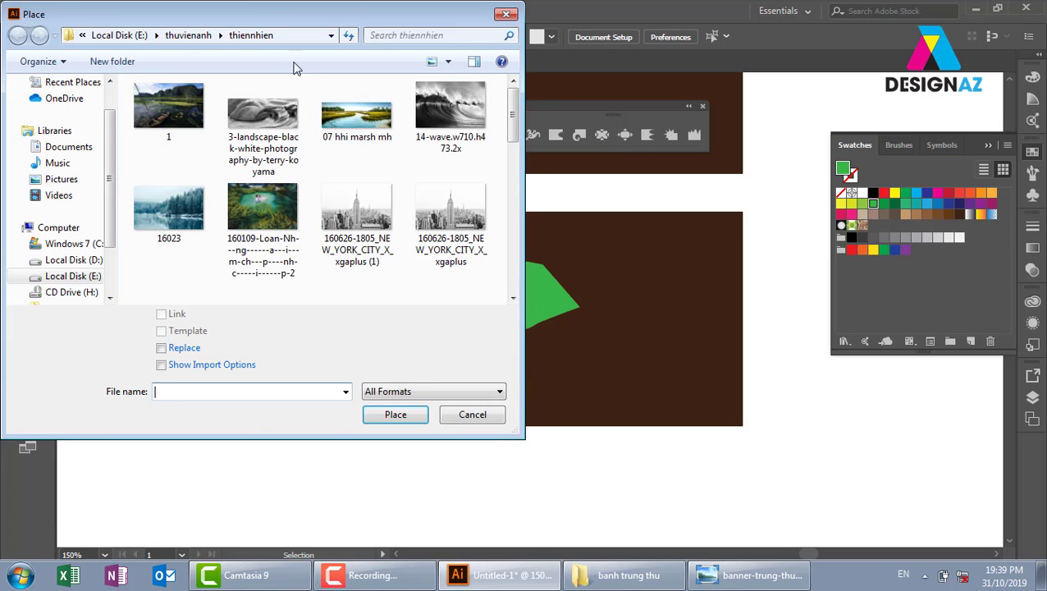
click(197, 39)
click(271, 186)
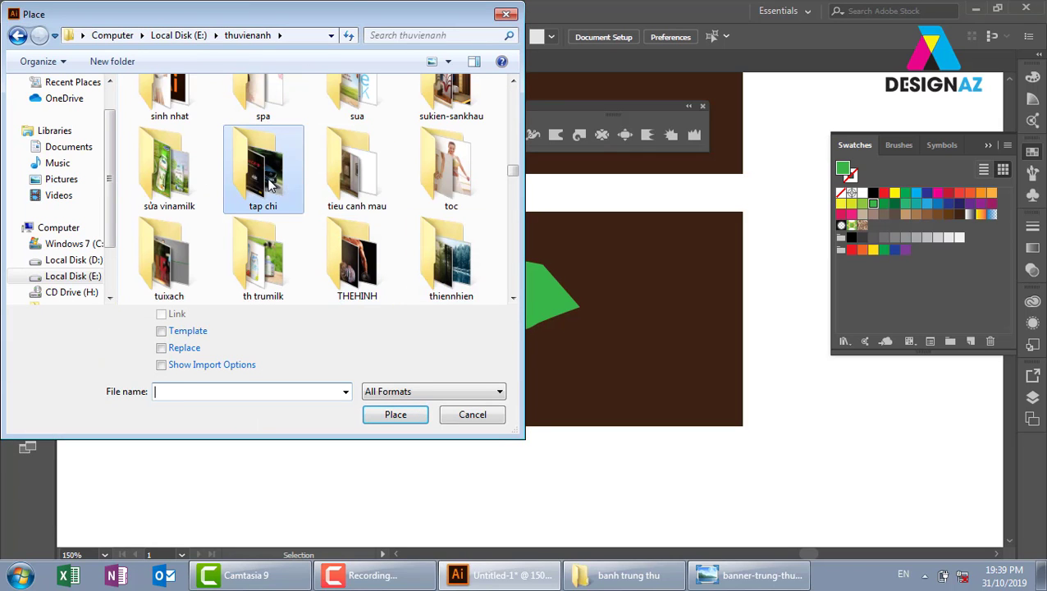
click(474, 191)
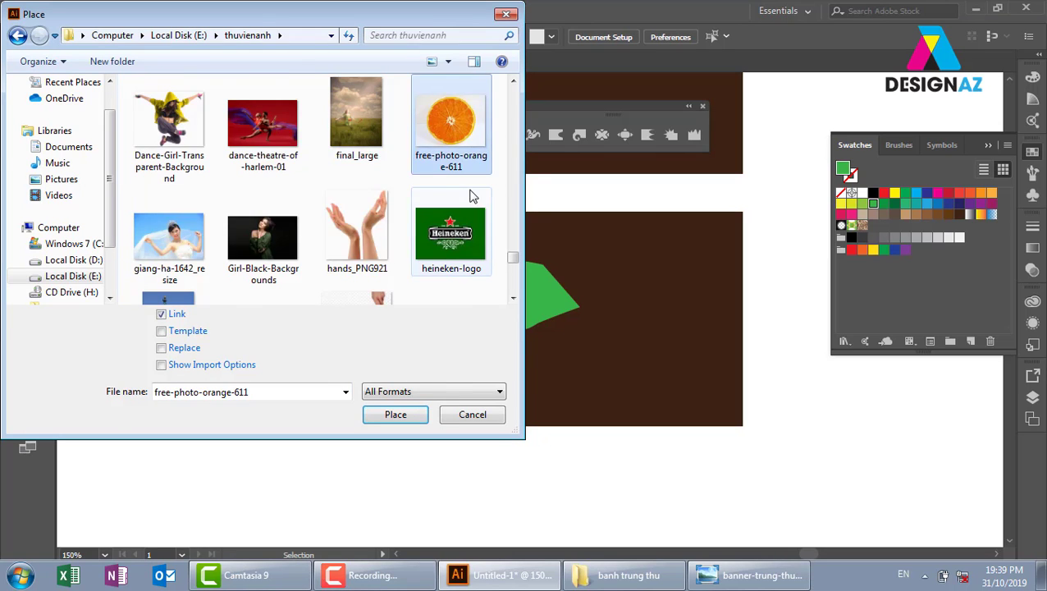
key(BackSpace)
double_click(464, 141)
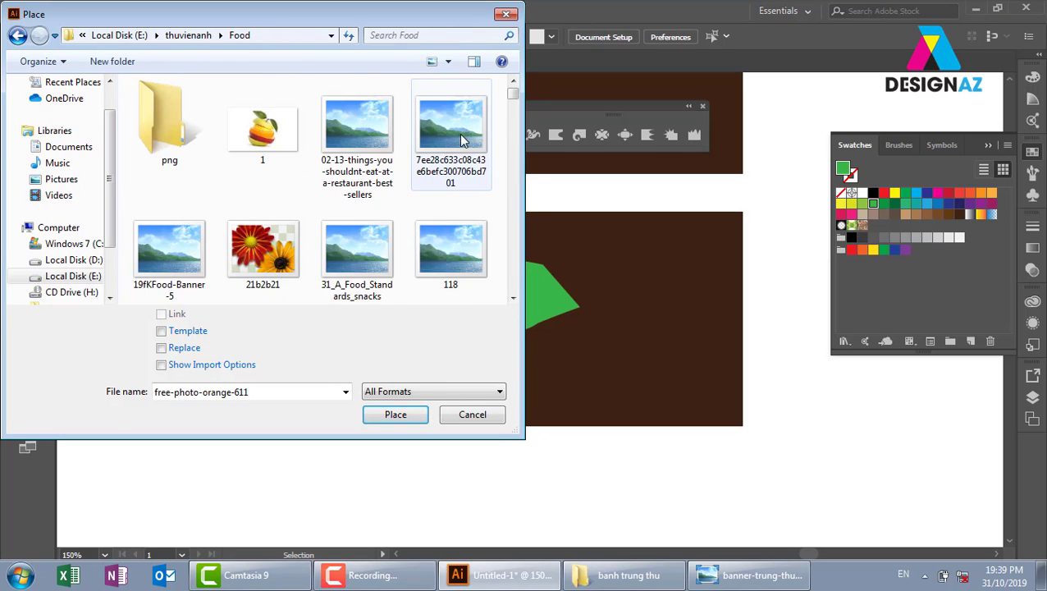
scroll(512, 298, down, 3)
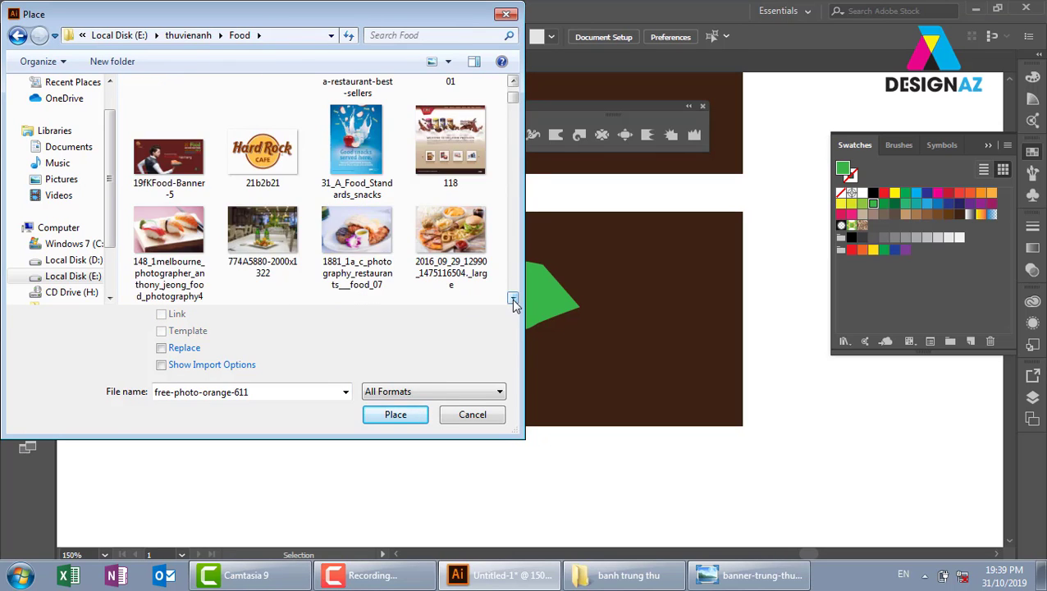
scroll(512, 298, down, 2)
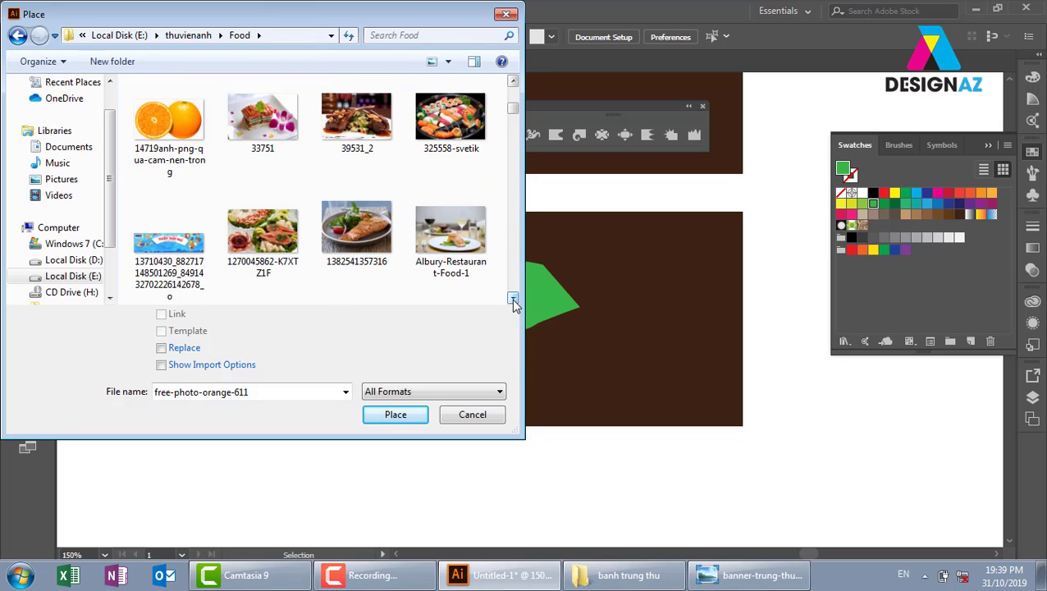
scroll(511, 299, down, 1)
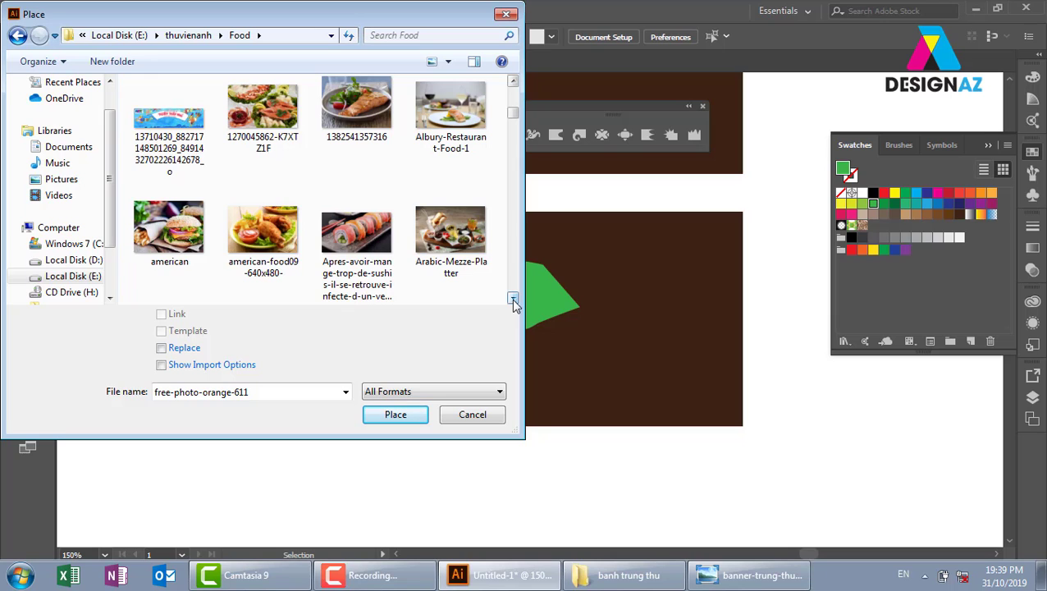
scroll(511, 299, down, 1)
scroll(511, 299, down, 1)
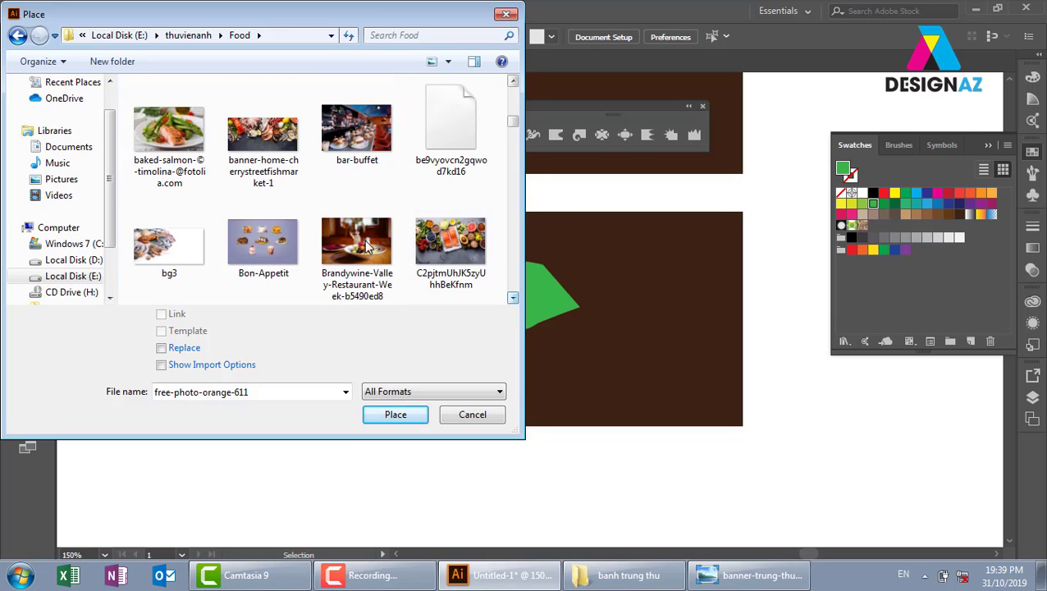
click(484, 283)
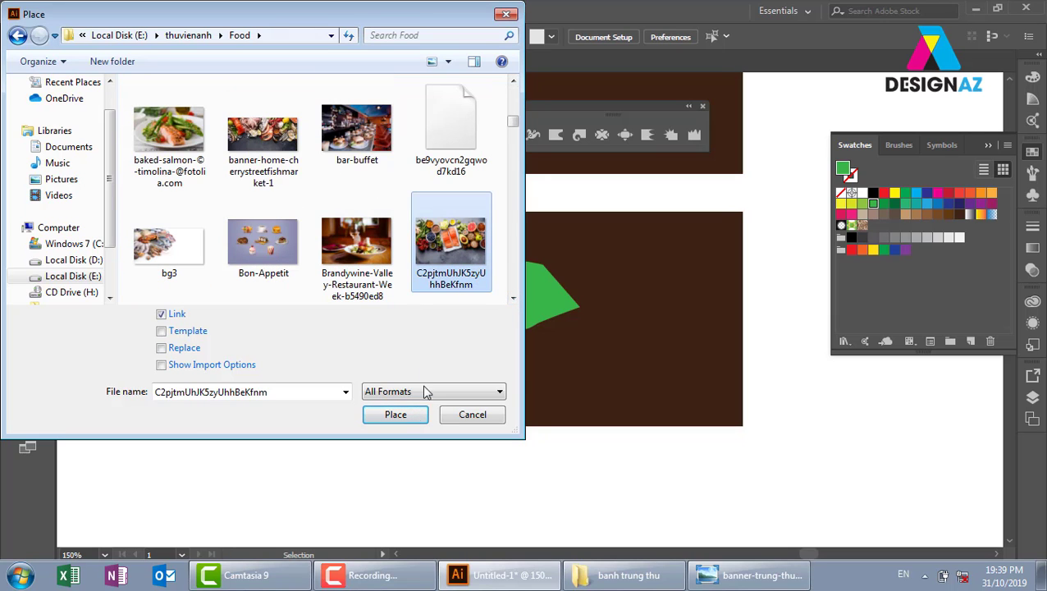
click(396, 415)
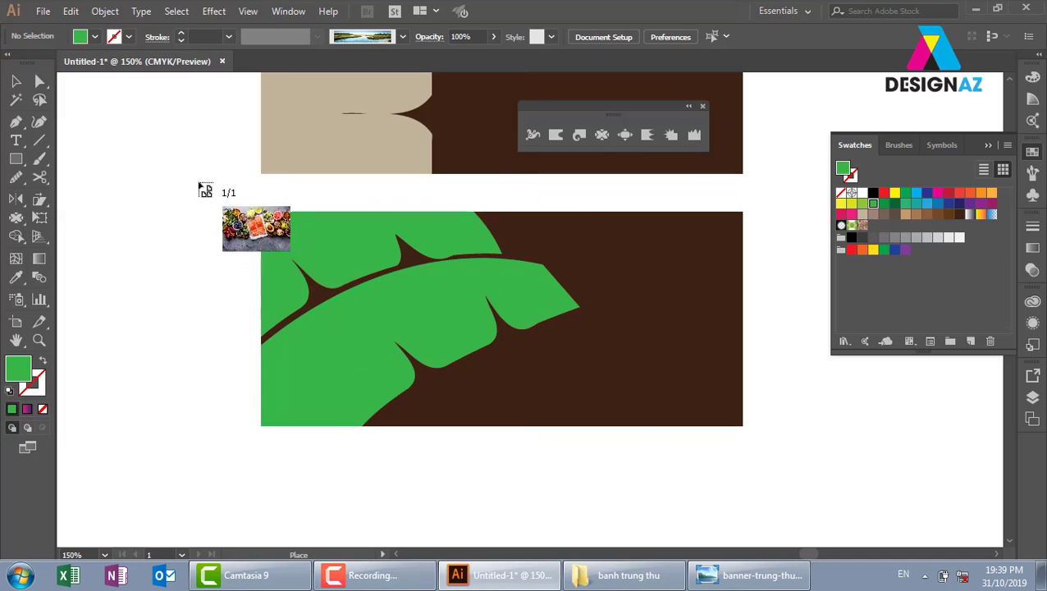
mouse_move(200, 182)
mouse_down()
mouse_move(613, 421)
mouse_move(710, 451)
mouse_up()
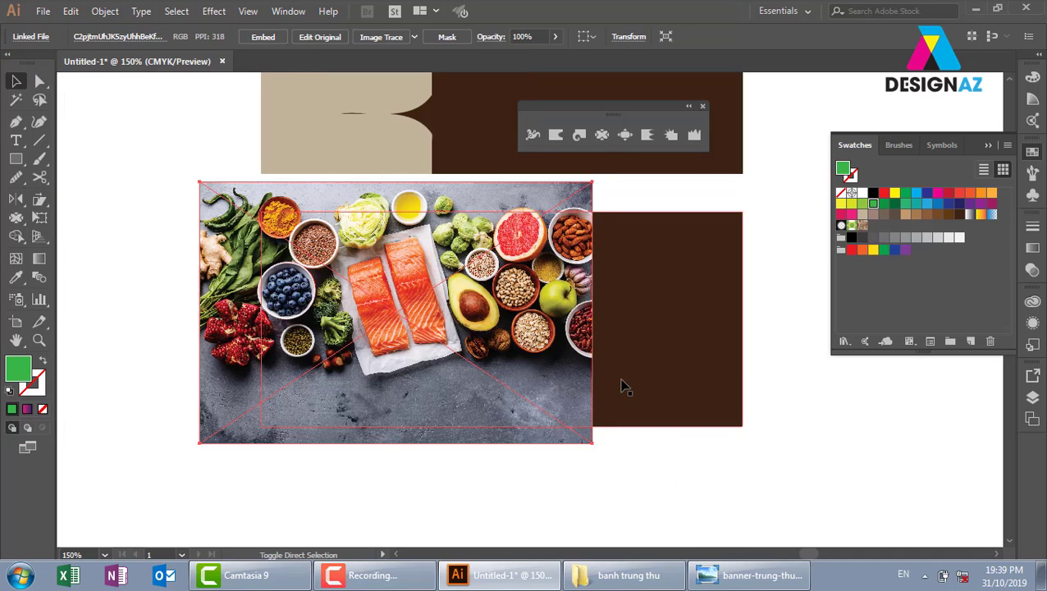
Clip the food photo inside the leaf shape and fill the background rectangle black
key(ctrl+shift+bracketleft)
shift+click(482, 330)
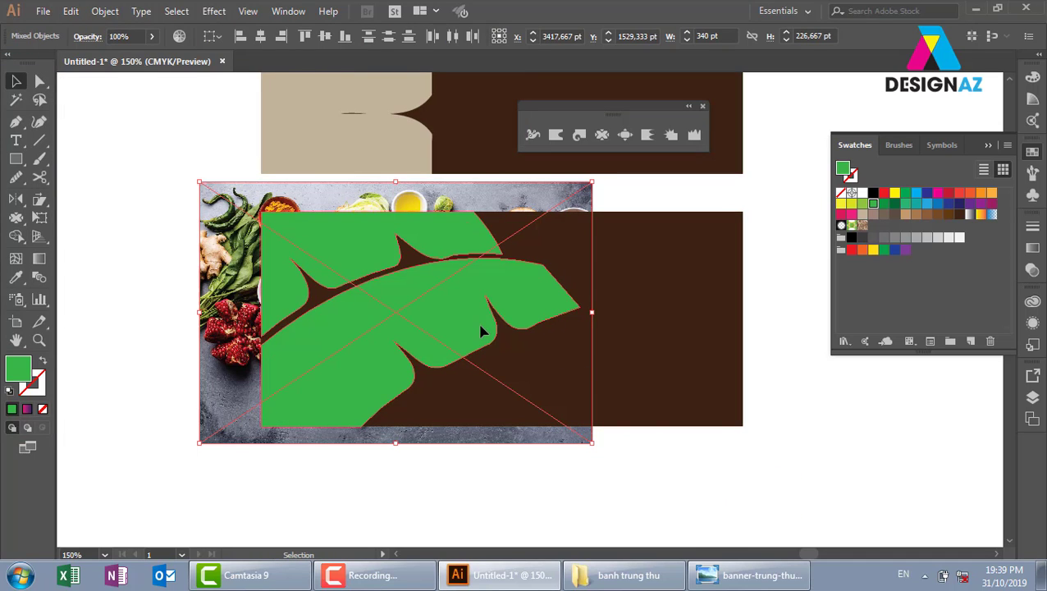
key(ctrl+7)
click(170, 297)
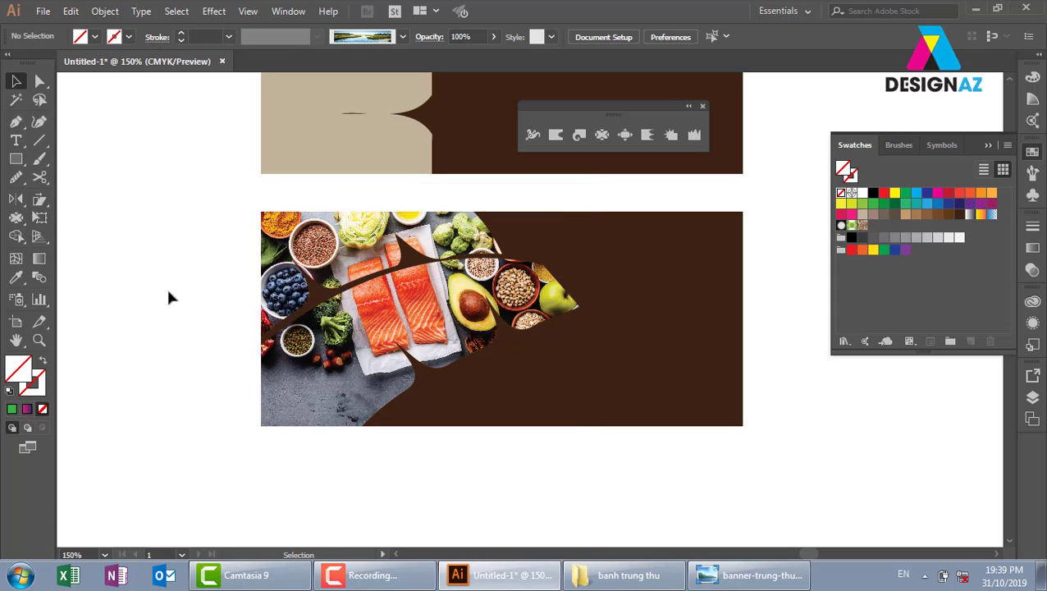
click(650, 269)
click(873, 193)
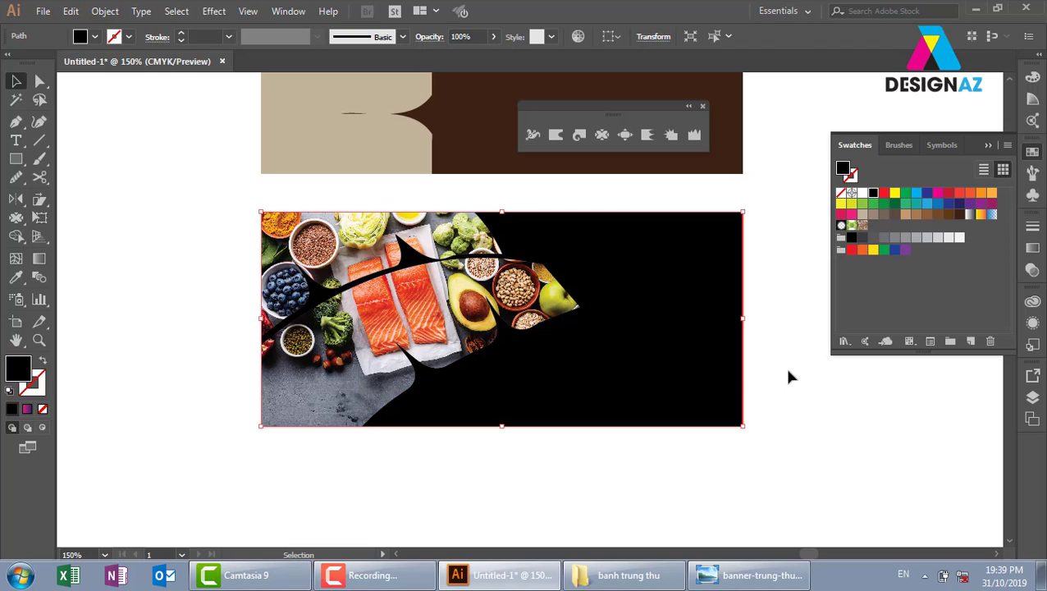
Outline the photo-filled leaf group with a 2 pt pure red (FF0000) stroke
click(512, 332)
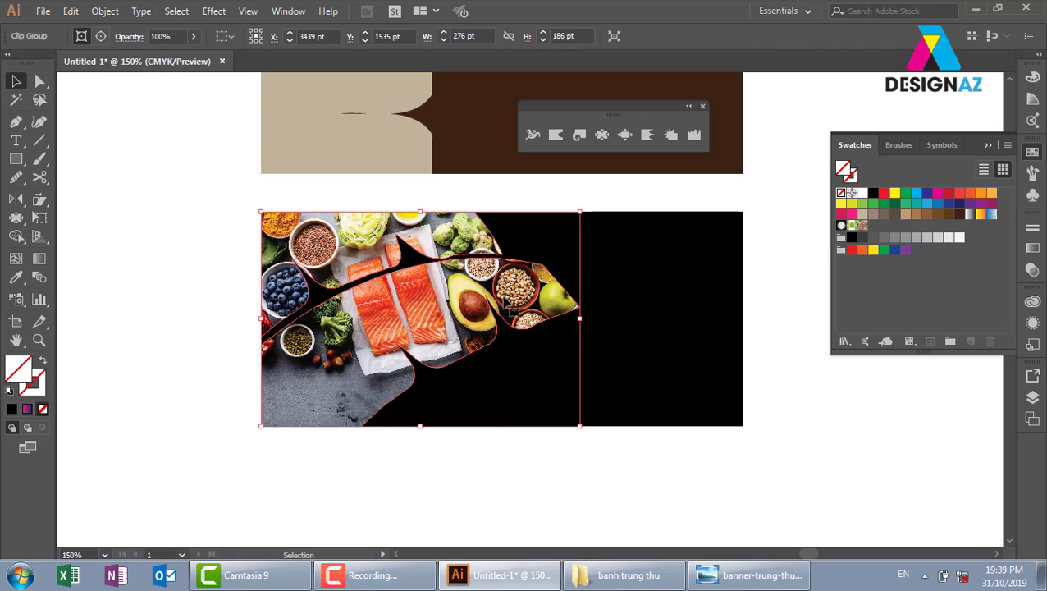
click(1033, 226)
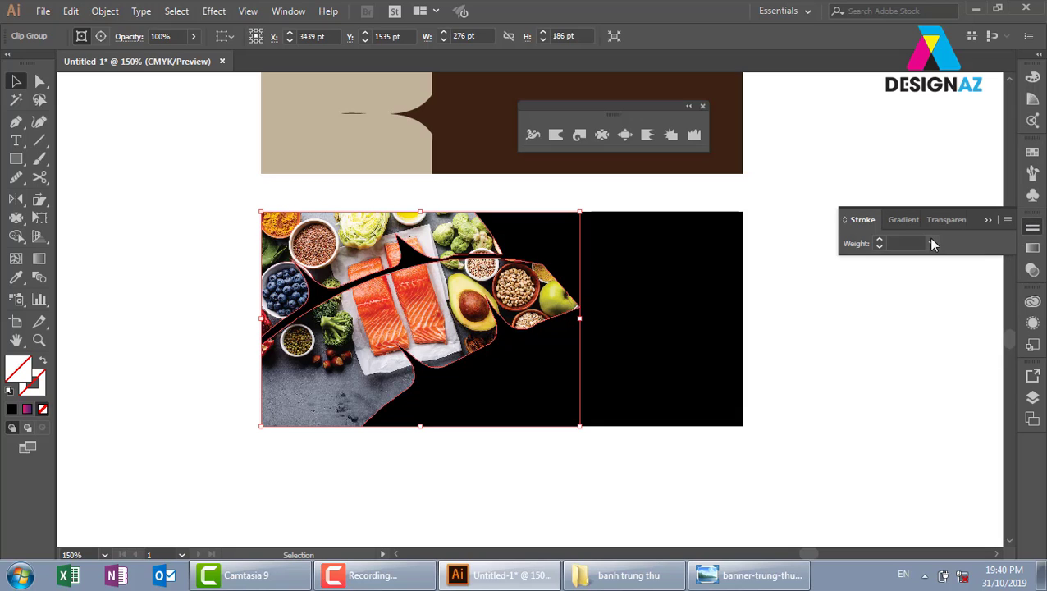
click(931, 243)
click(945, 324)
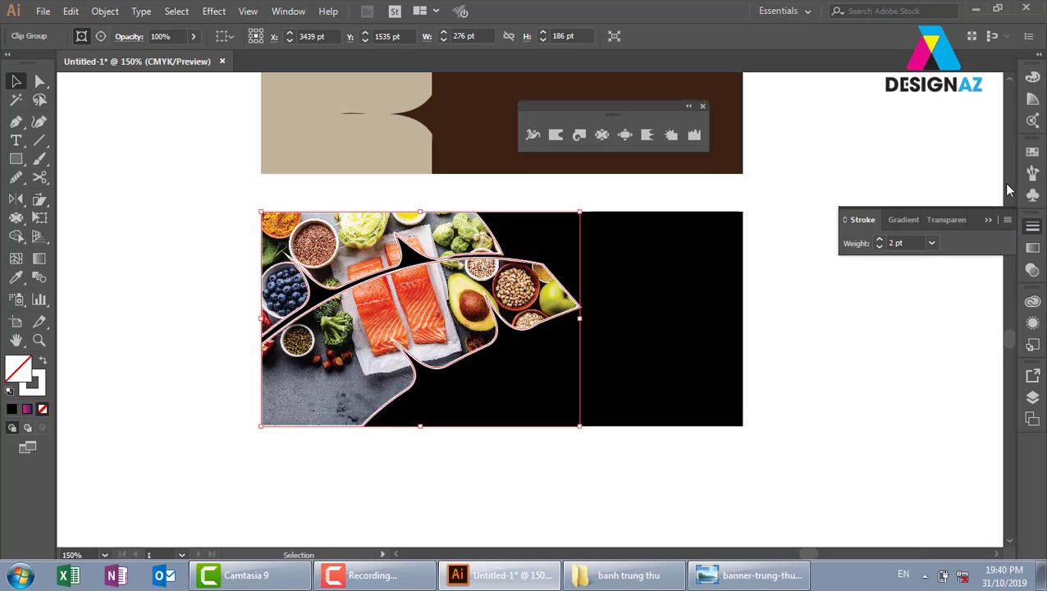
click(1032, 151)
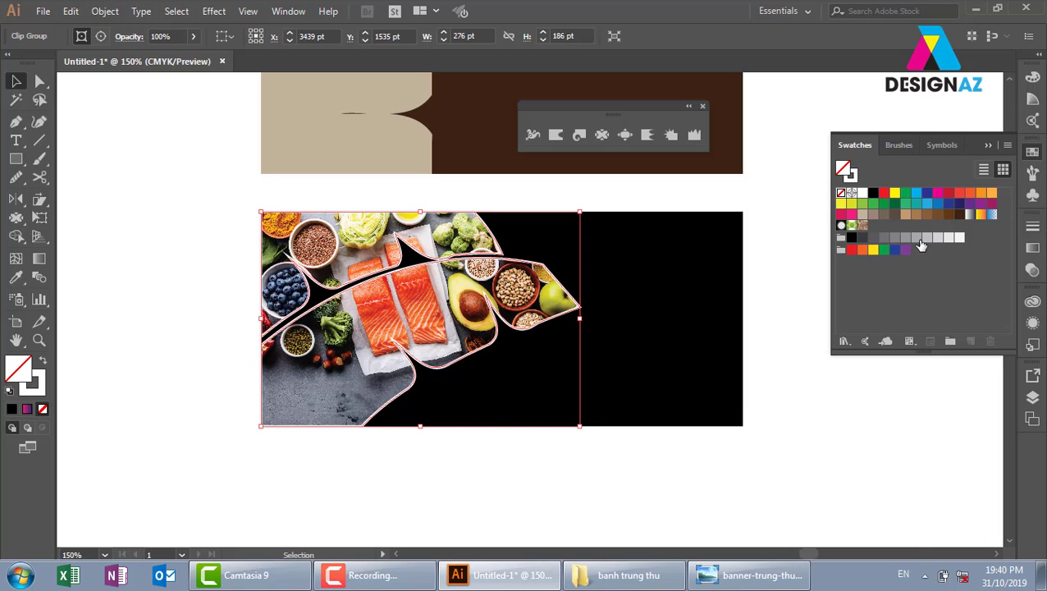
double_click(33, 383)
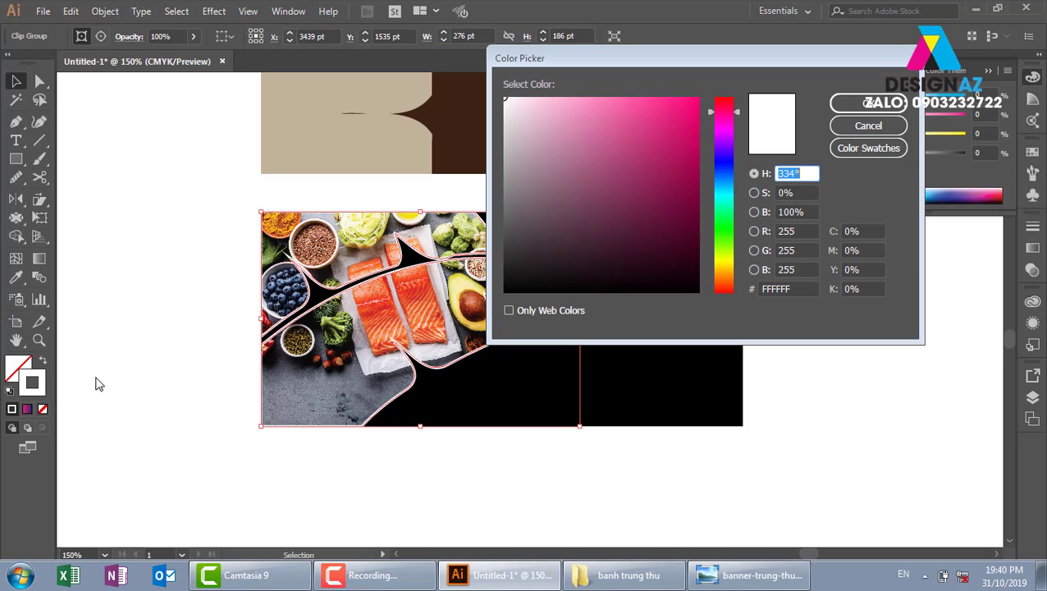
drag(722, 140, 722, 91)
click(698, 97)
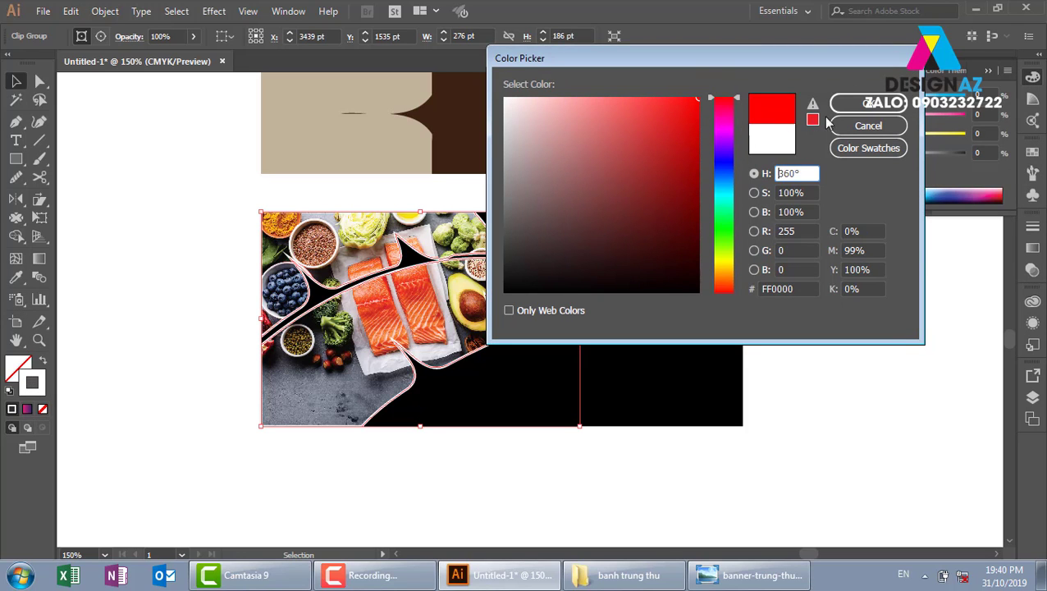
click(849, 104)
click(862, 365)
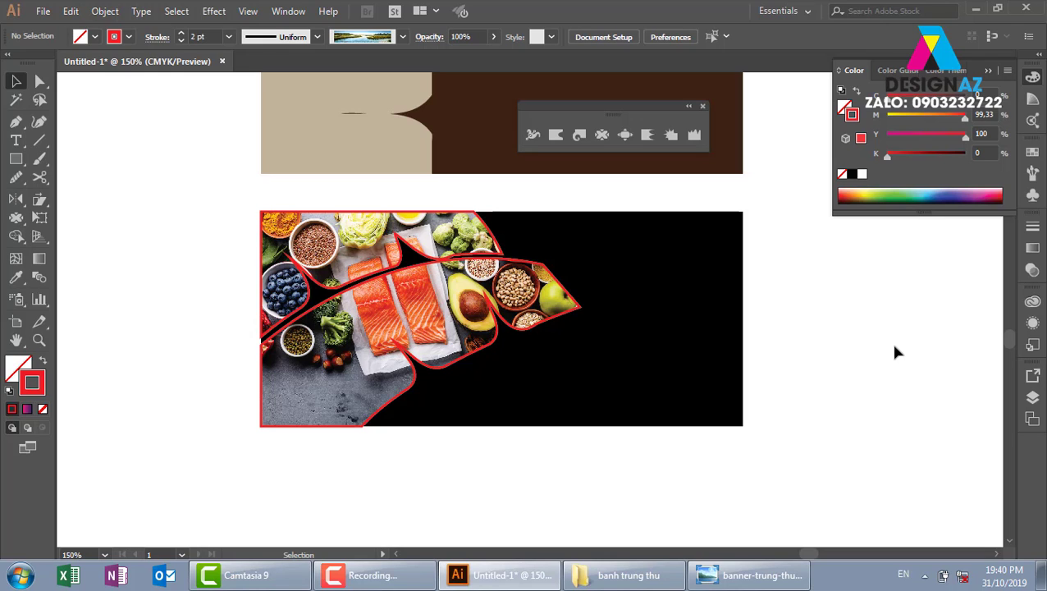
click(421, 323)
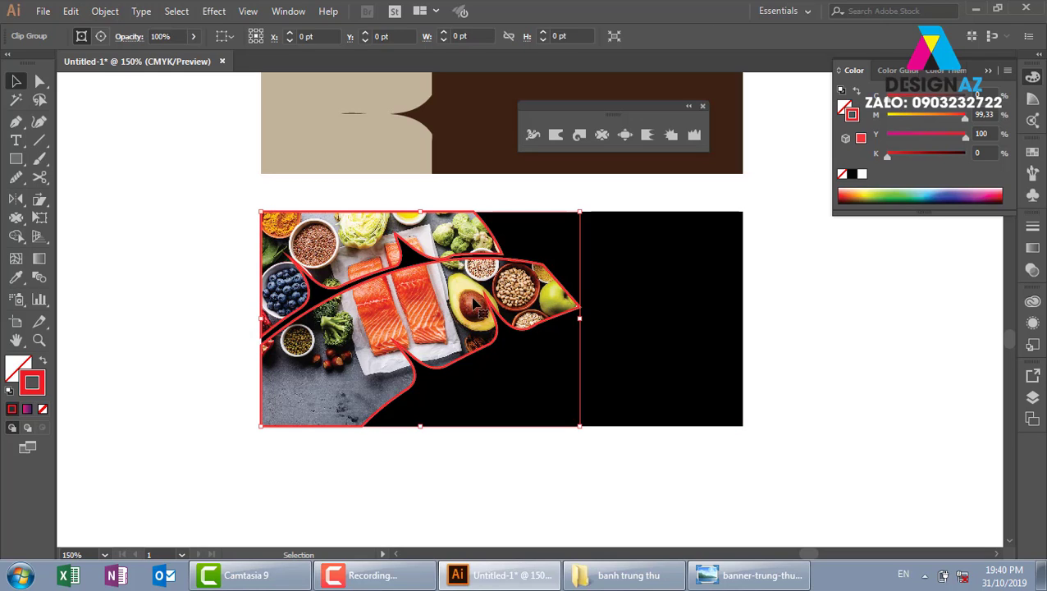
Apply an Inner Glow to the leaf with preview on and a 17 pt blur
click(214, 12)
mouse_move(234, 186)
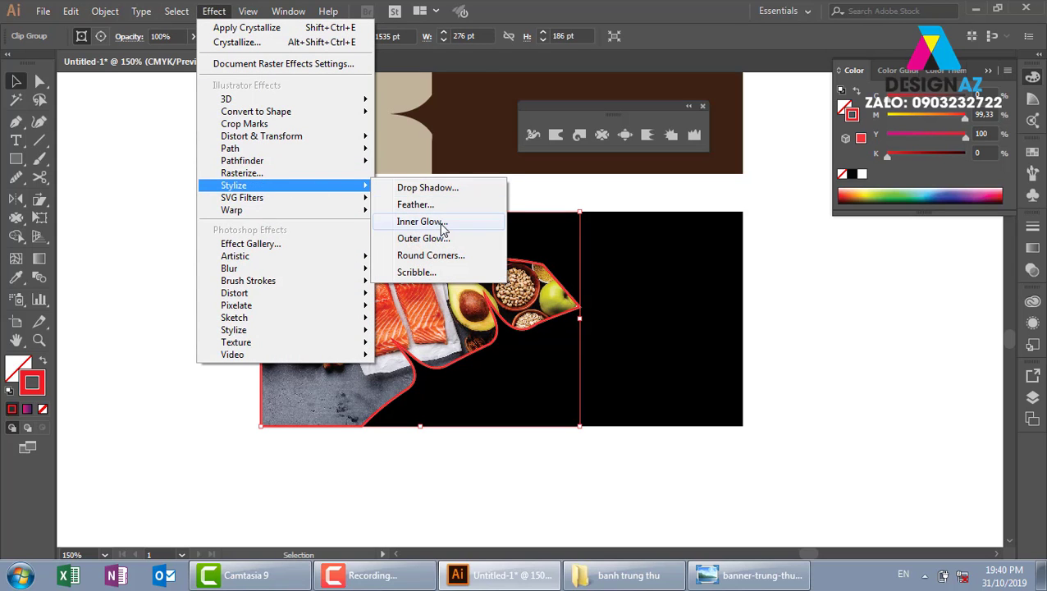
click(443, 225)
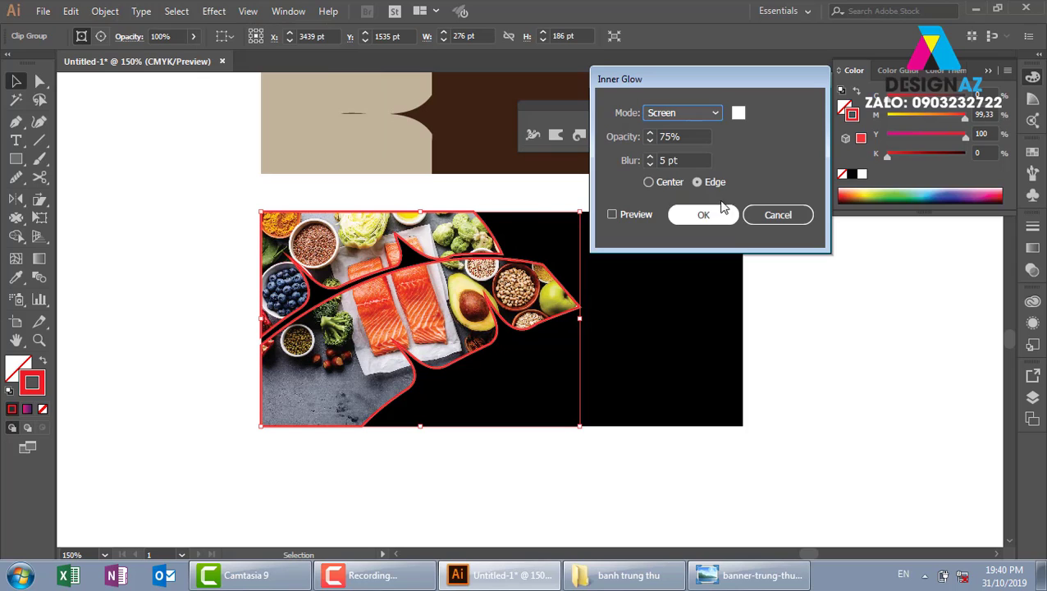
click(613, 214)
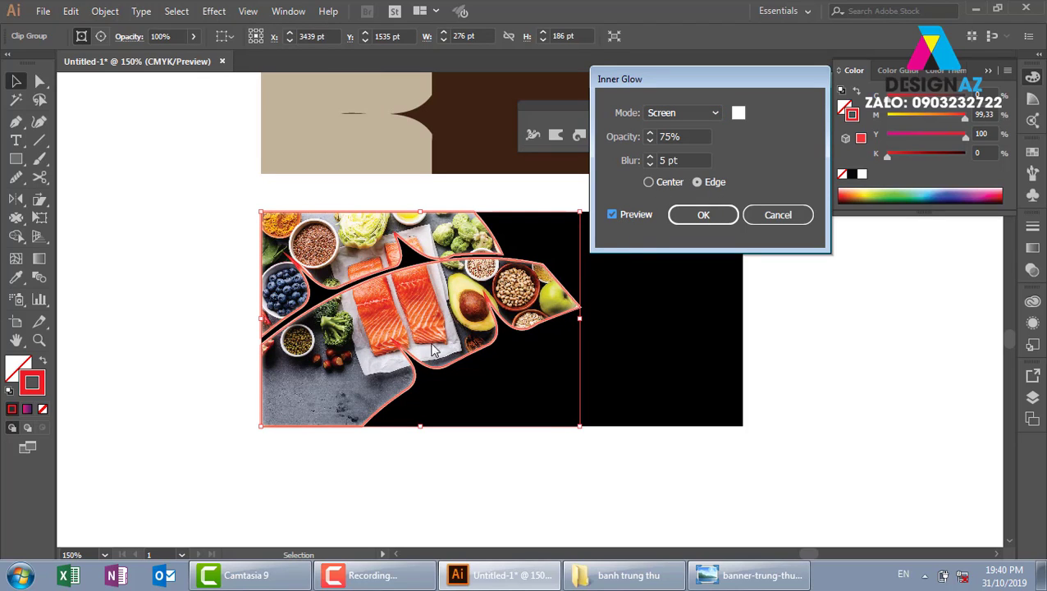
click(691, 161)
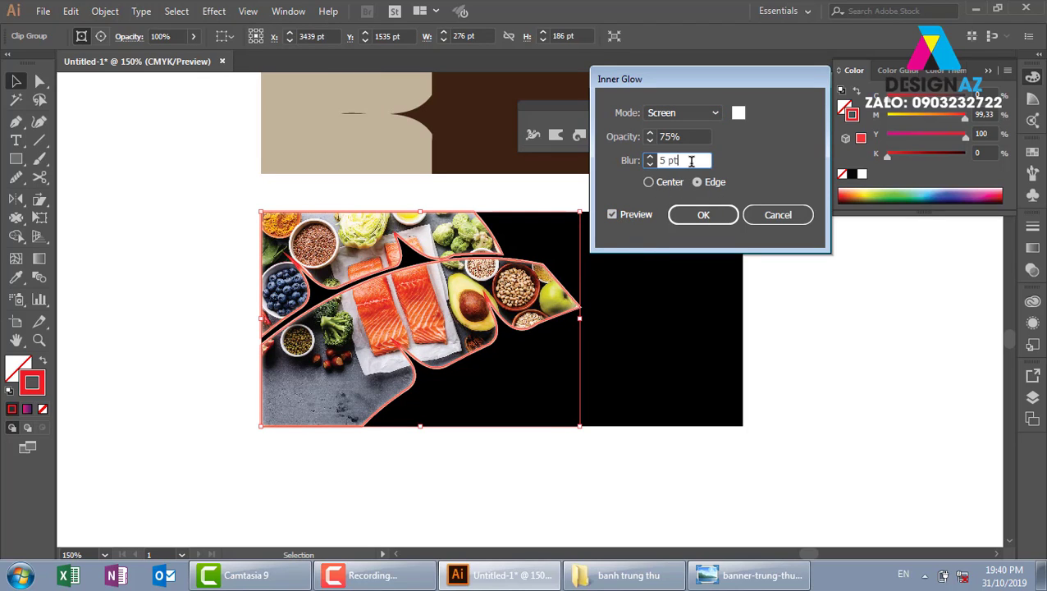
double_click(691, 161)
text(17)
key(Tab)
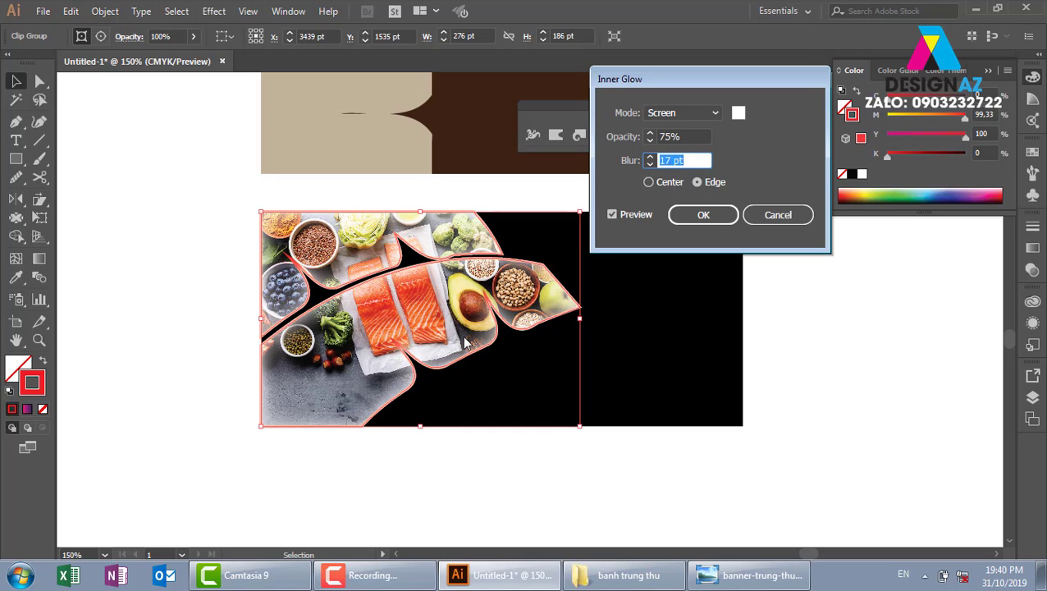
Set the glow to dark magenta #350119 in Multiply mode with a 5 pt blur
click(738, 112)
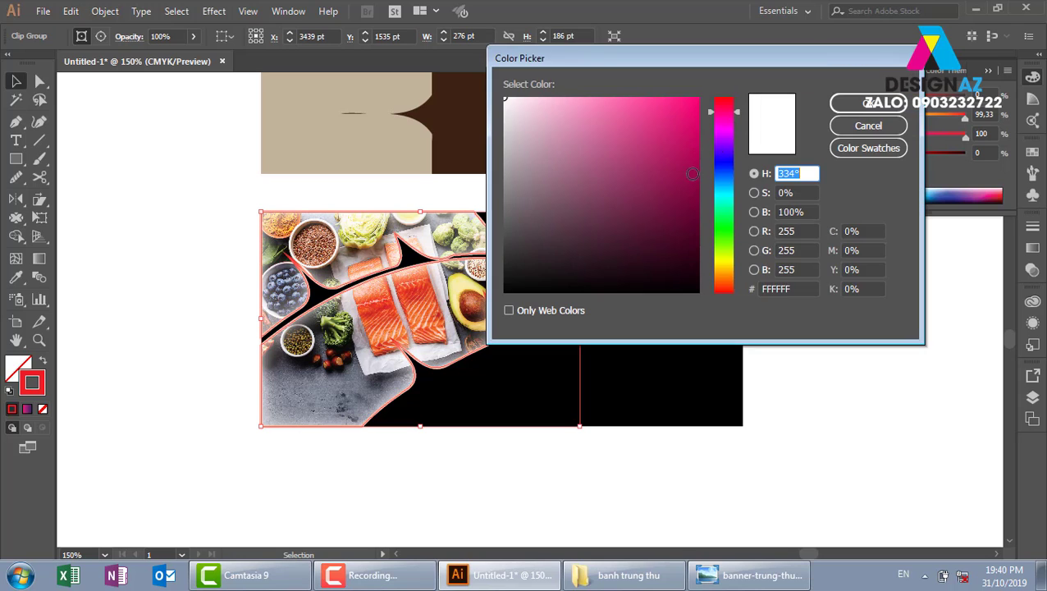
click(692, 250)
click(883, 107)
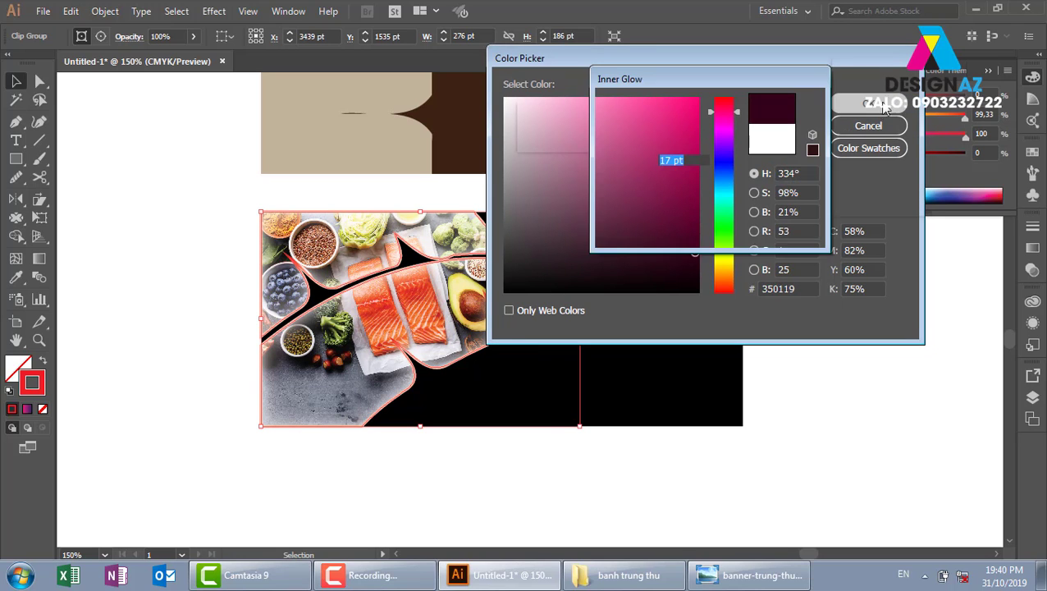
click(685, 113)
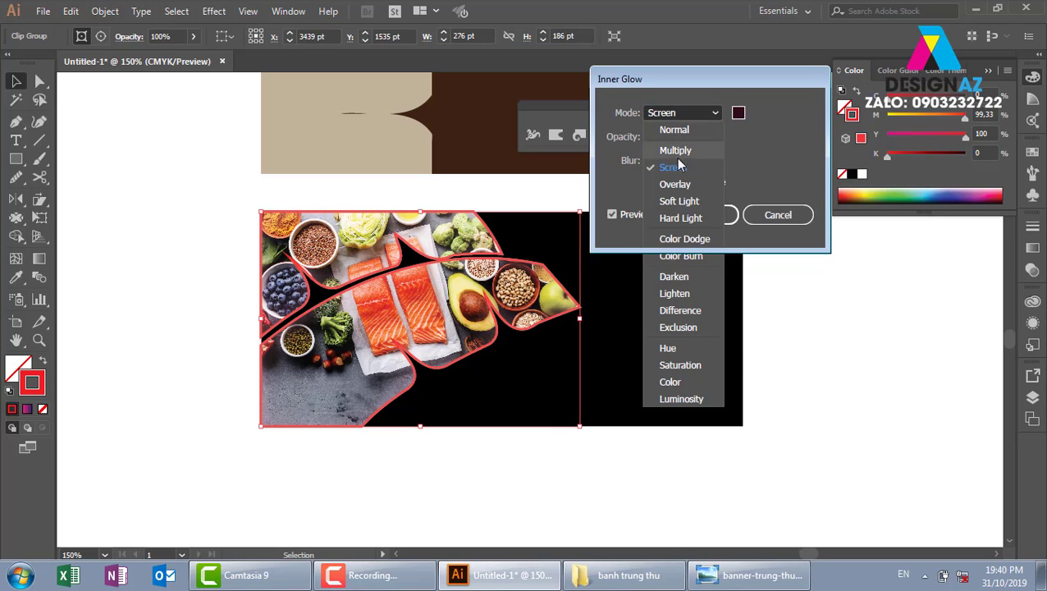
click(678, 146)
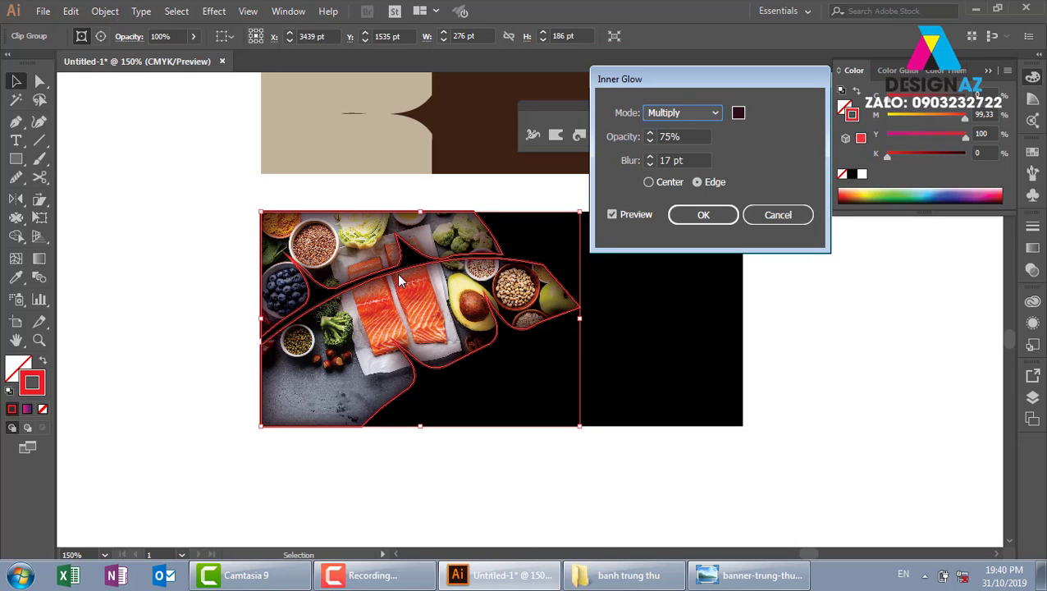
click(691, 160)
key(Down)
key(Down)
key(Down)
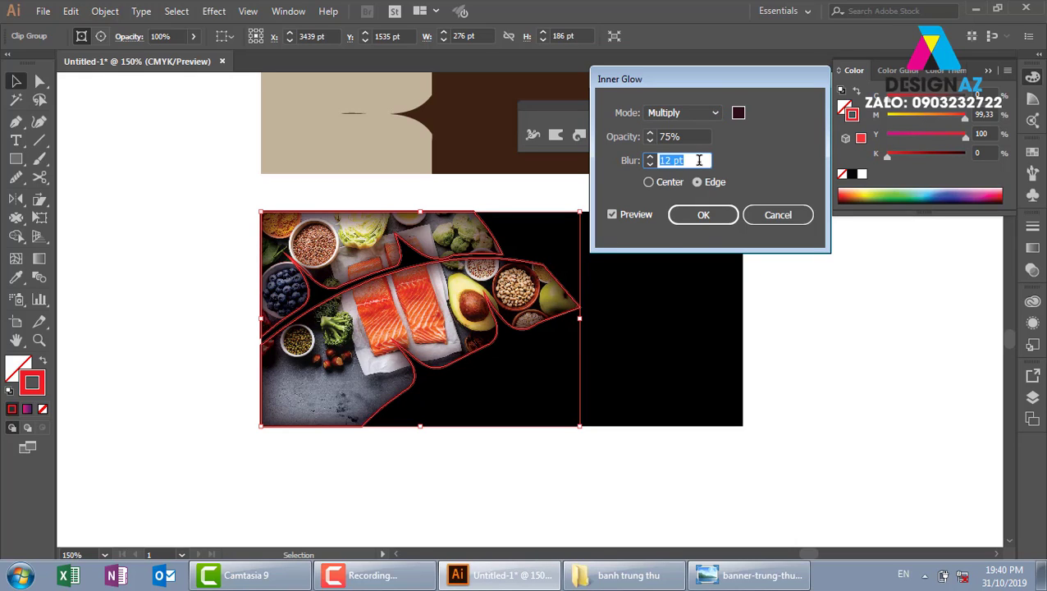
key(Down)
key(Down)
key(Down)
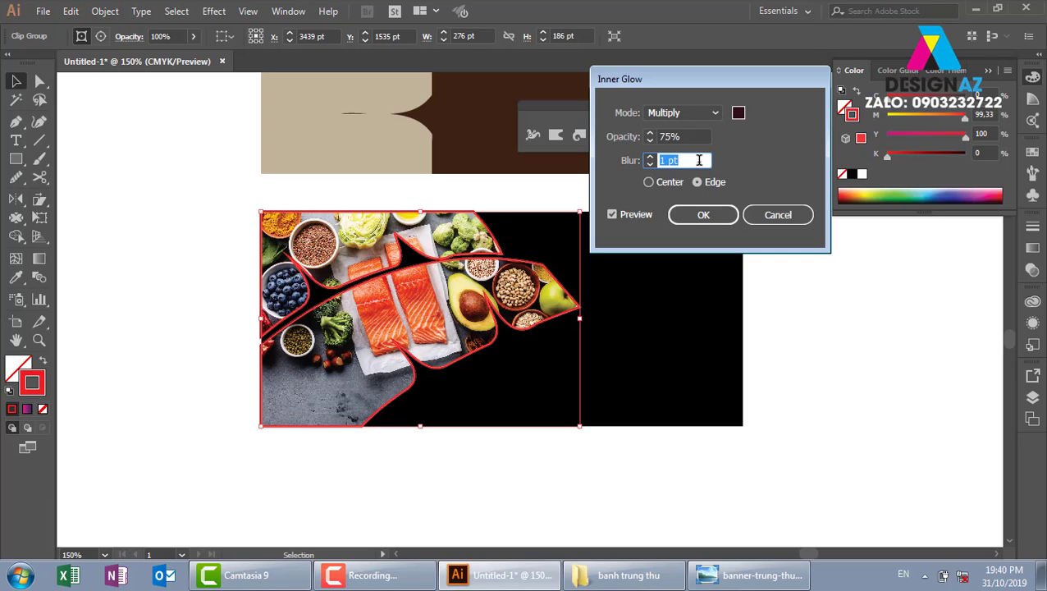
key(Up)
key(Up)
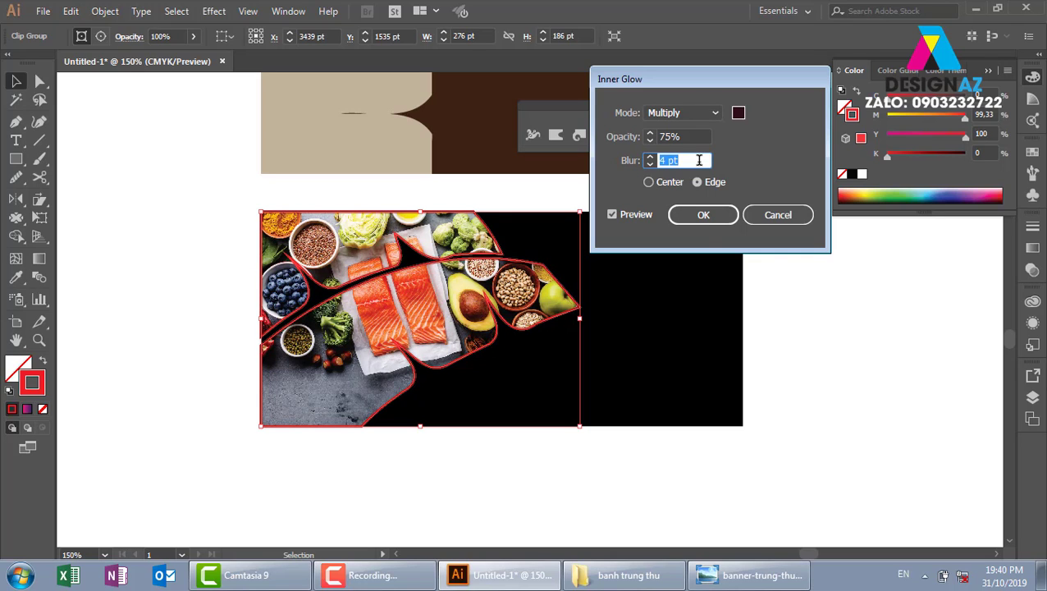
key(Up)
click(696, 215)
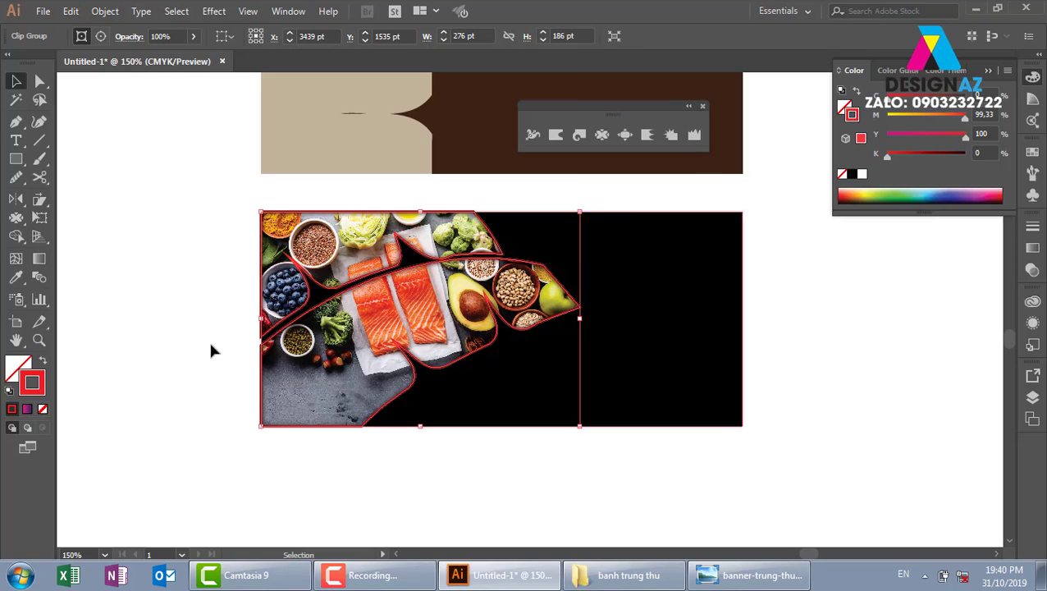
Duplicate the black background rectangle below the banner and narrow the copy to 146 pt
click(205, 309)
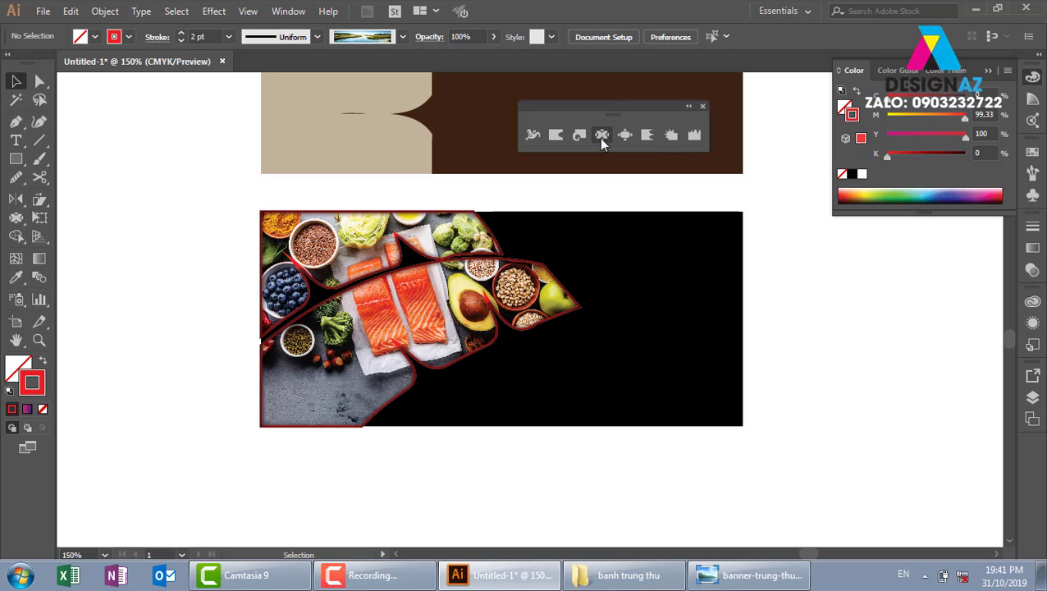
mouse_move(613, 394)
mouse_down()
mouse_move(535, 202)
mouse_move(558, 423)
mouse_up()
click(512, 186)
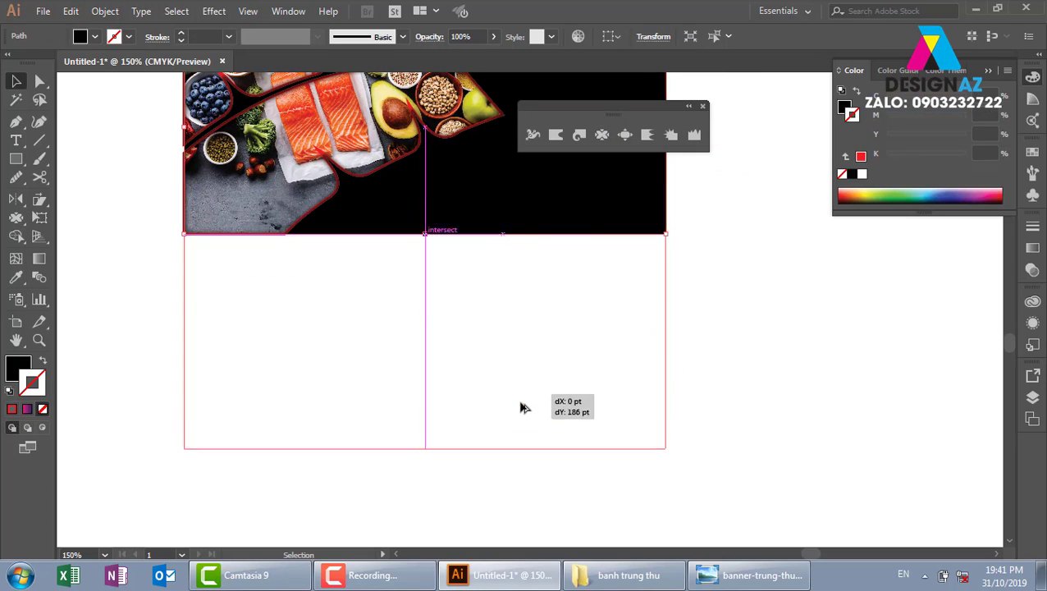
key(a)
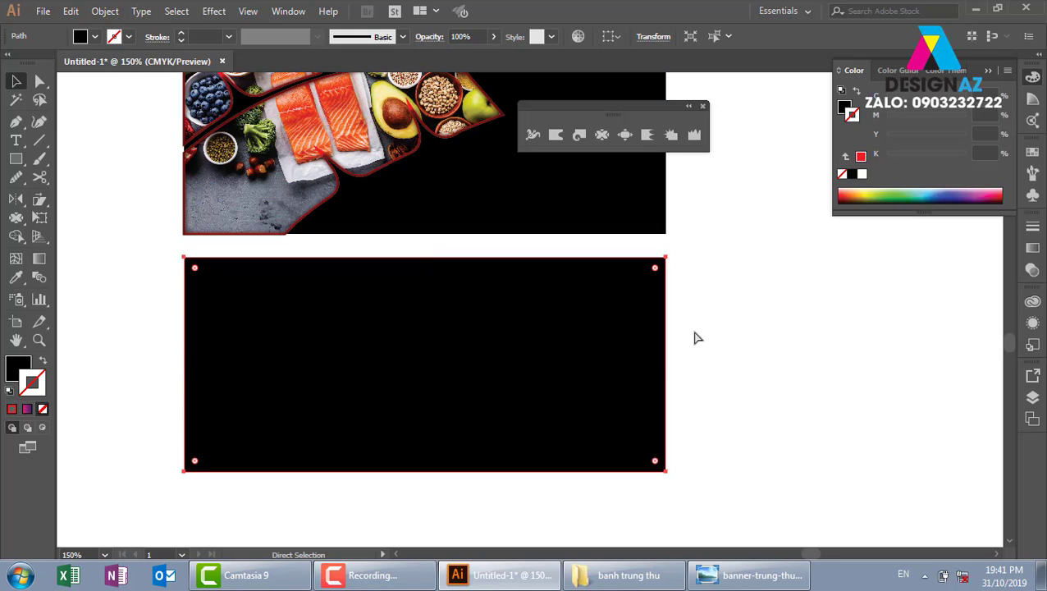
key(v)
drag(666, 363, 353, 364)
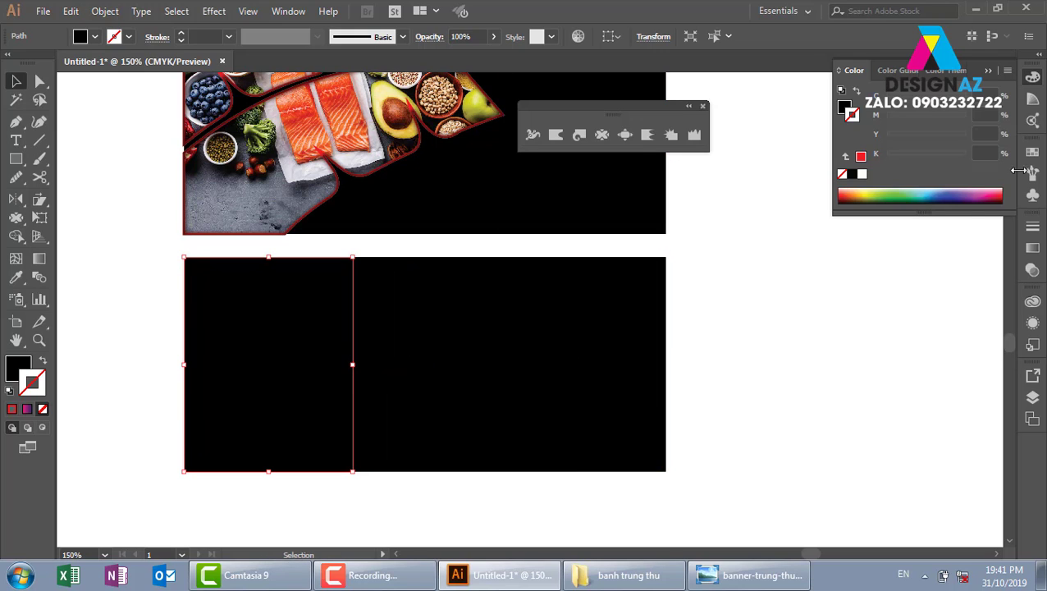
Fill the narrowed left rectangle with light beige
click(1033, 153)
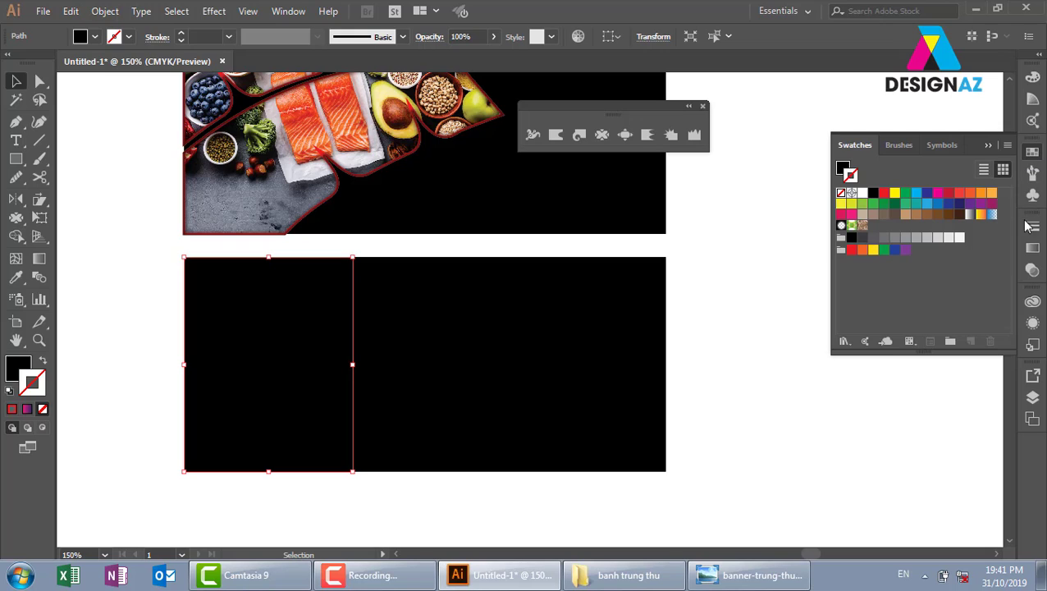
click(862, 214)
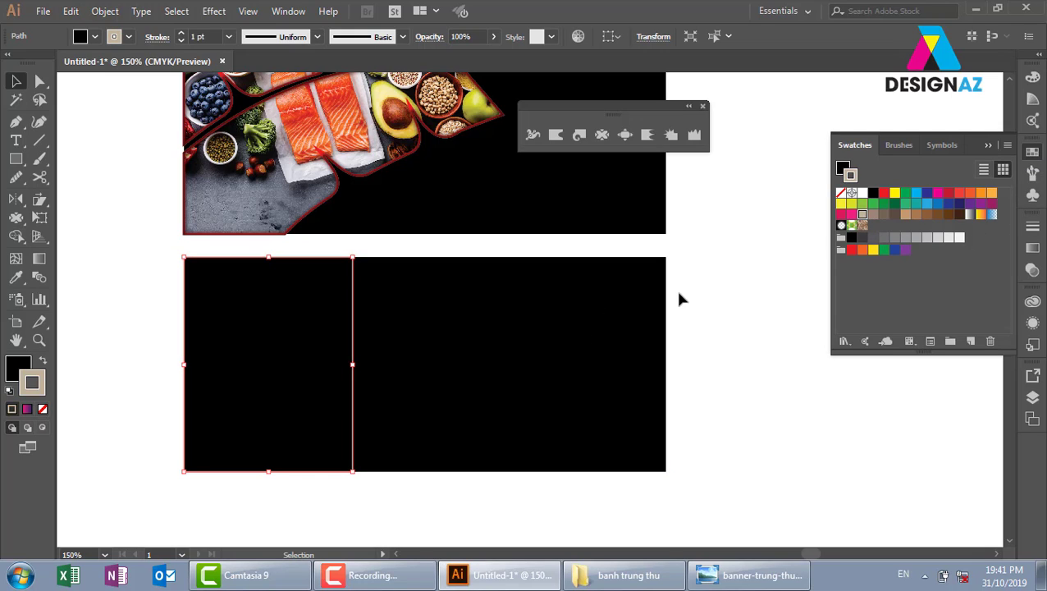
key(shift+x)
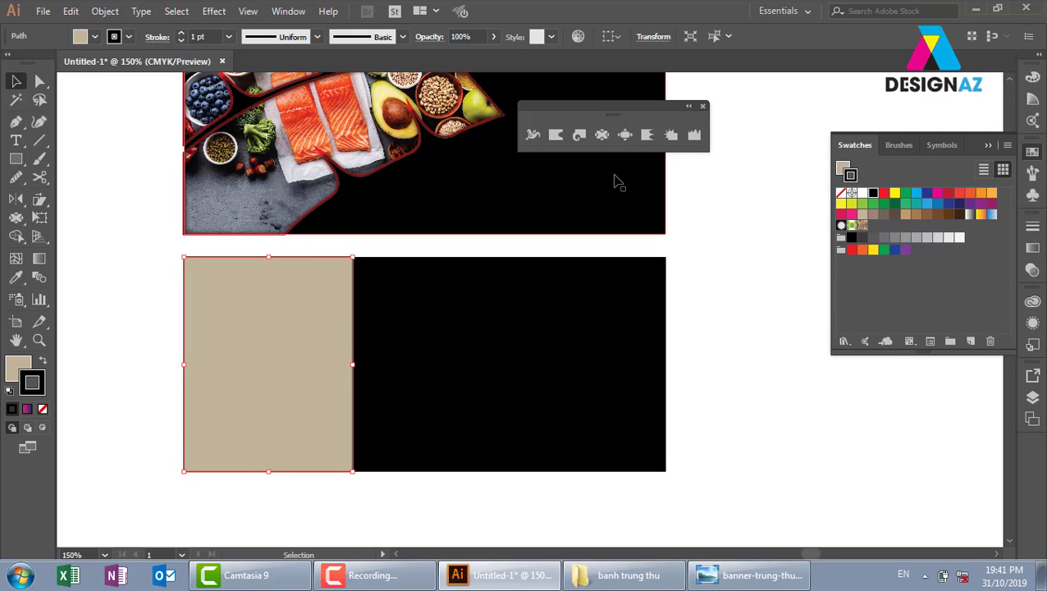
click(625, 134)
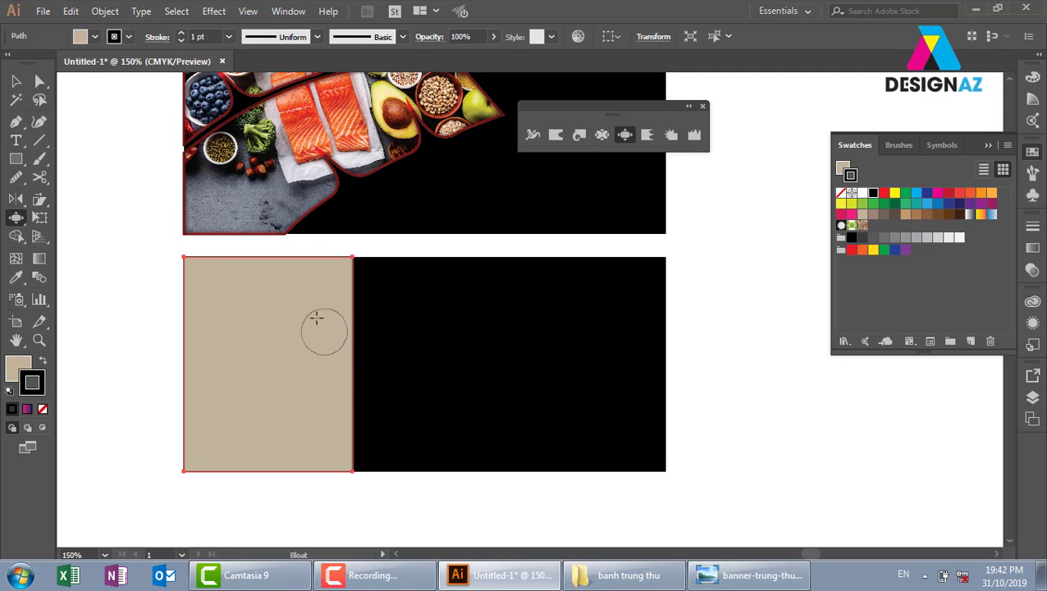
Bloat three rounded tabs out of the beige panel's right edge
drag(348, 315, 398, 355)
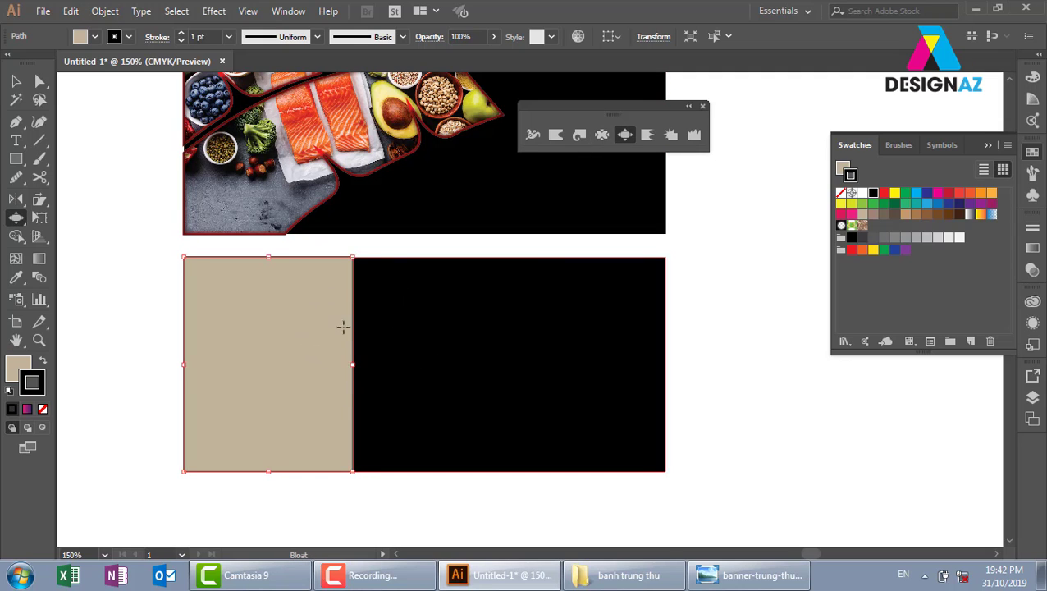
drag(351, 313, 403, 314)
drag(326, 365, 386, 367)
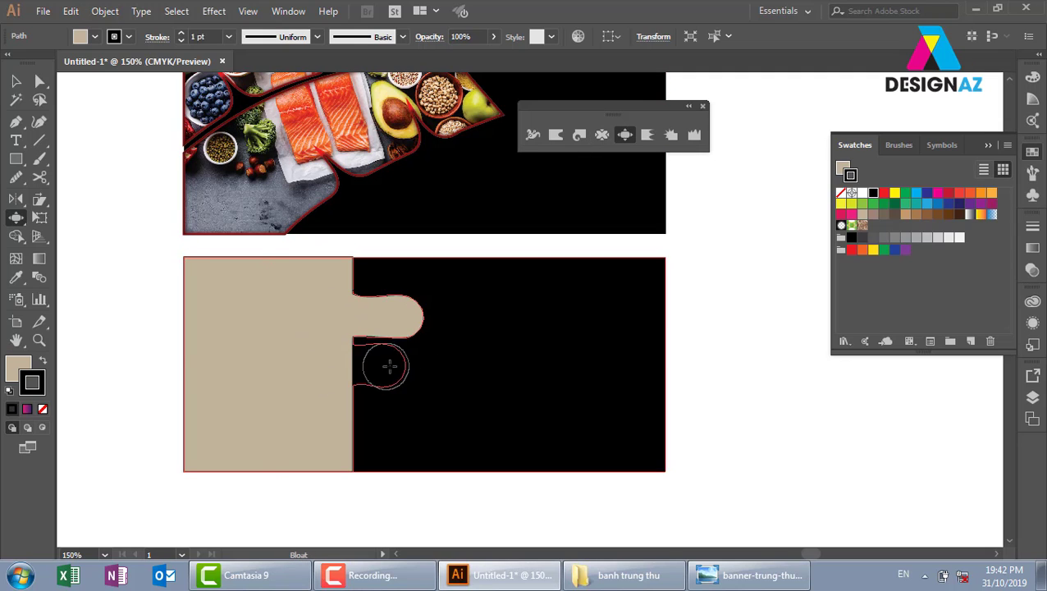
mouse_move(329, 416)
mouse_down()
mouse_move(367, 416)
mouse_move(358, 435)
mouse_up()
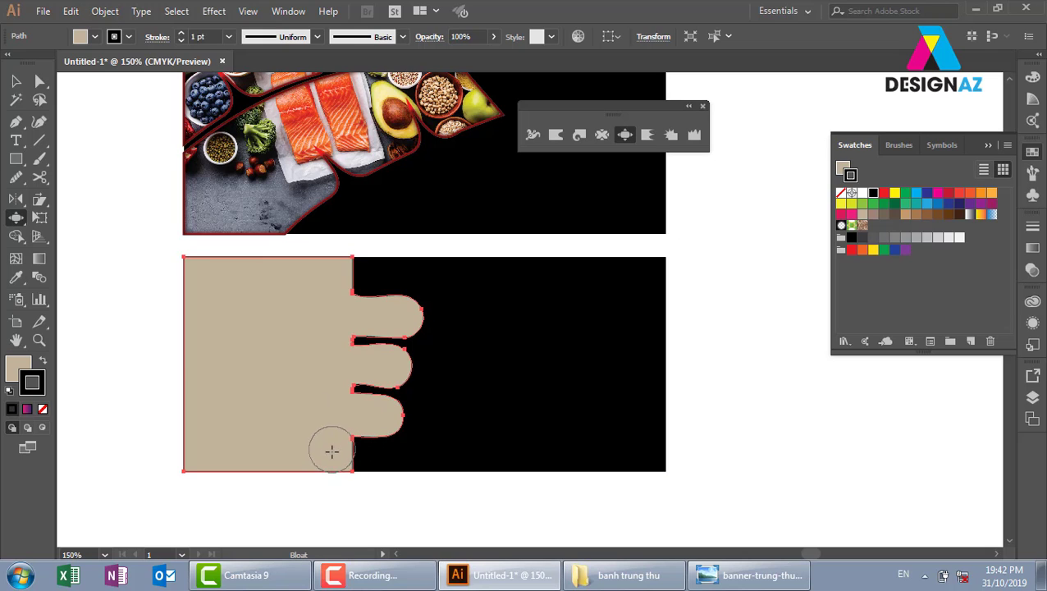
mouse_move(344, 273)
mouse_down()
mouse_move(380, 269)
mouse_move(334, 439)
mouse_up()
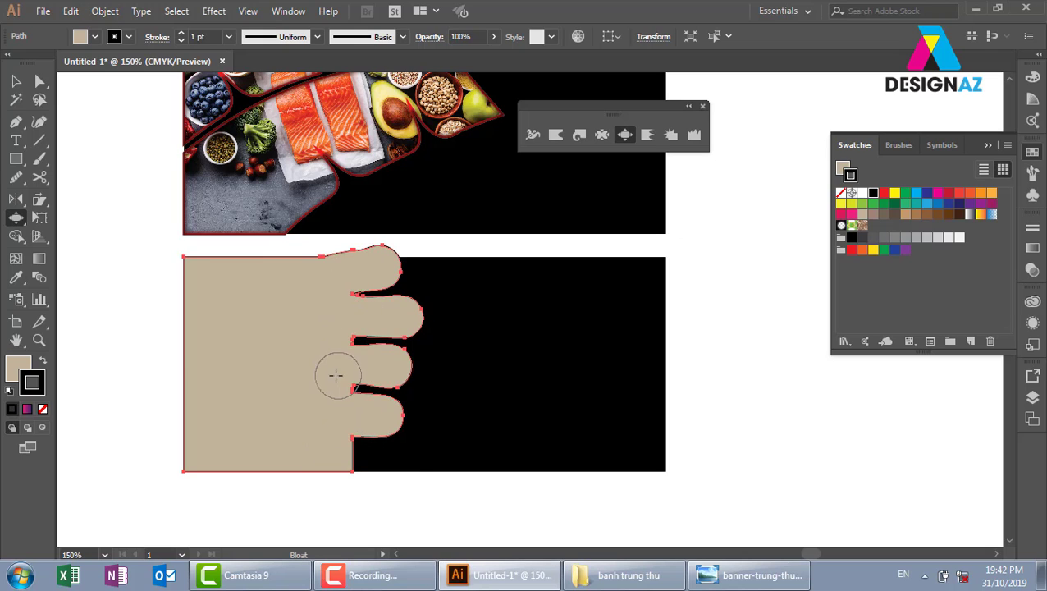
Draw a small circle at the top tab tip and copy it to the next tab tip
click(16, 81)
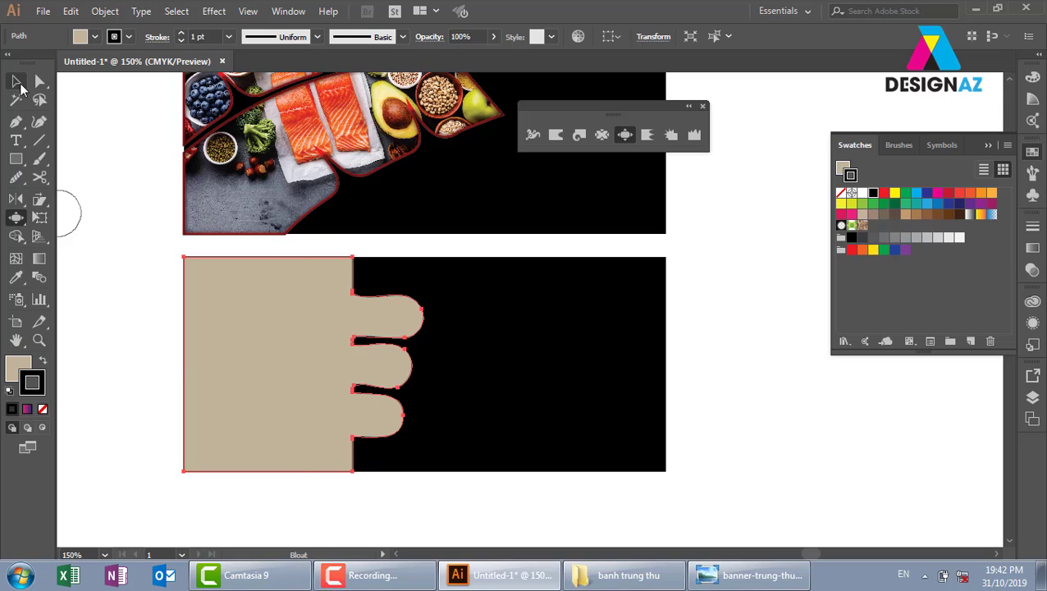
click(695, 352)
key(z)
drag(586, 457, 538, 421)
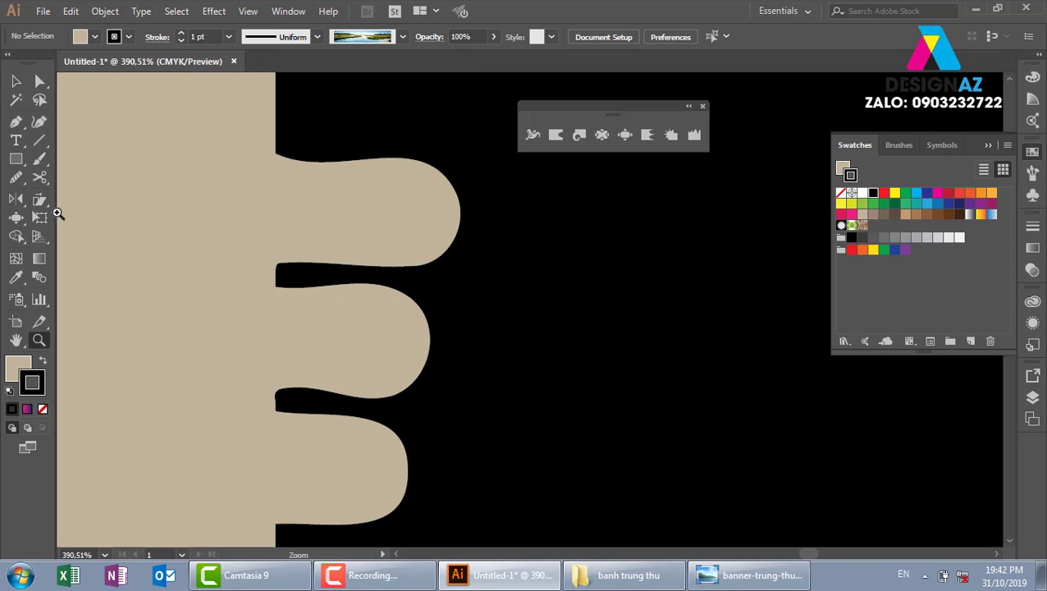
drag(16, 159, 60, 199)
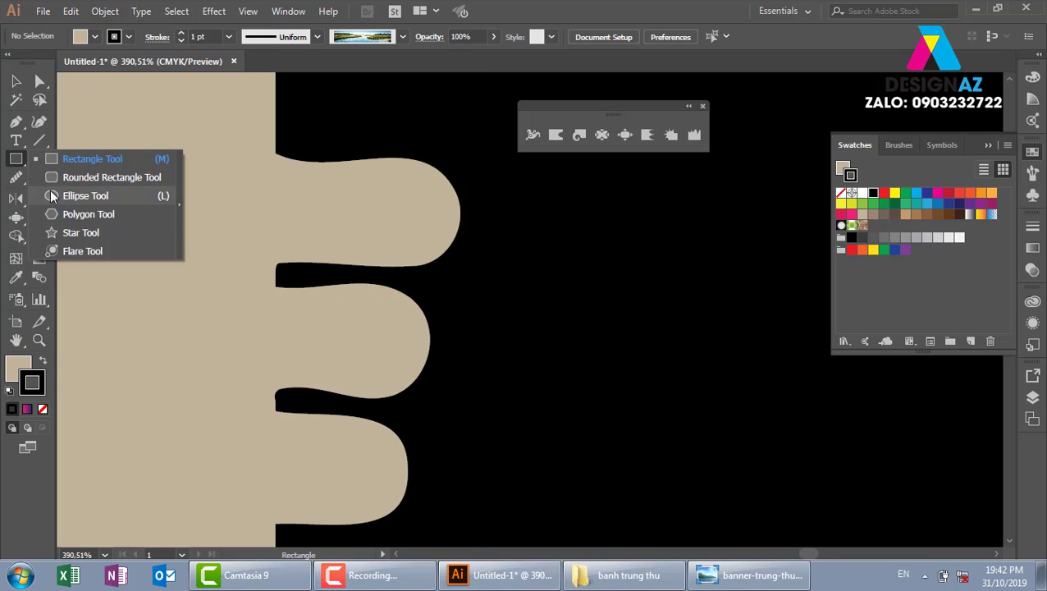
click(59, 198)
drag(453, 201, 482, 229)
key(v)
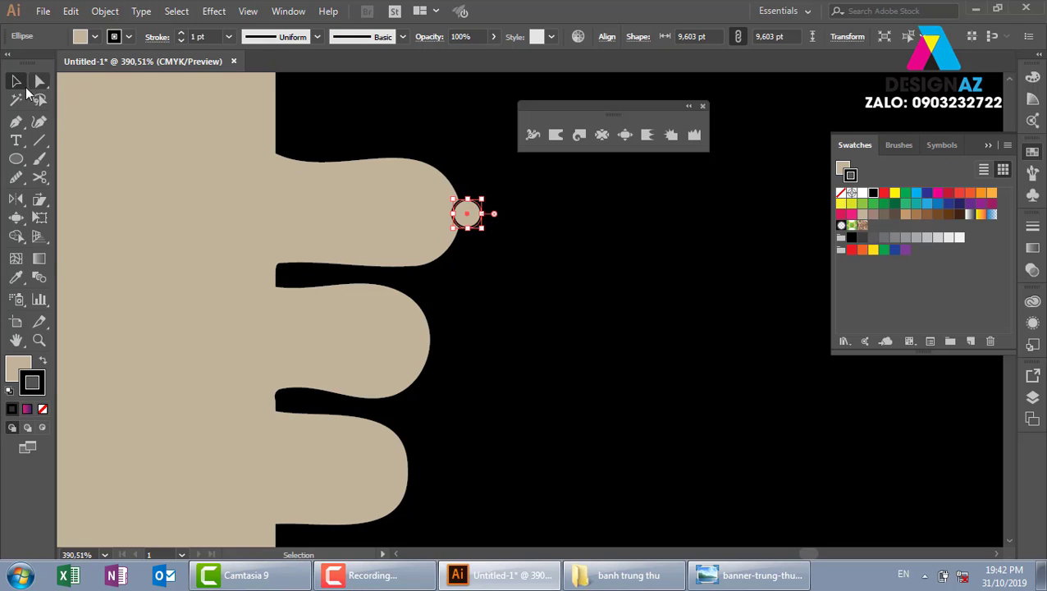
drag(468, 214, 416, 476)
Unite the tip circles with the beige panel into a single shape
shift+click(430, 352)
shift+click(460, 220)
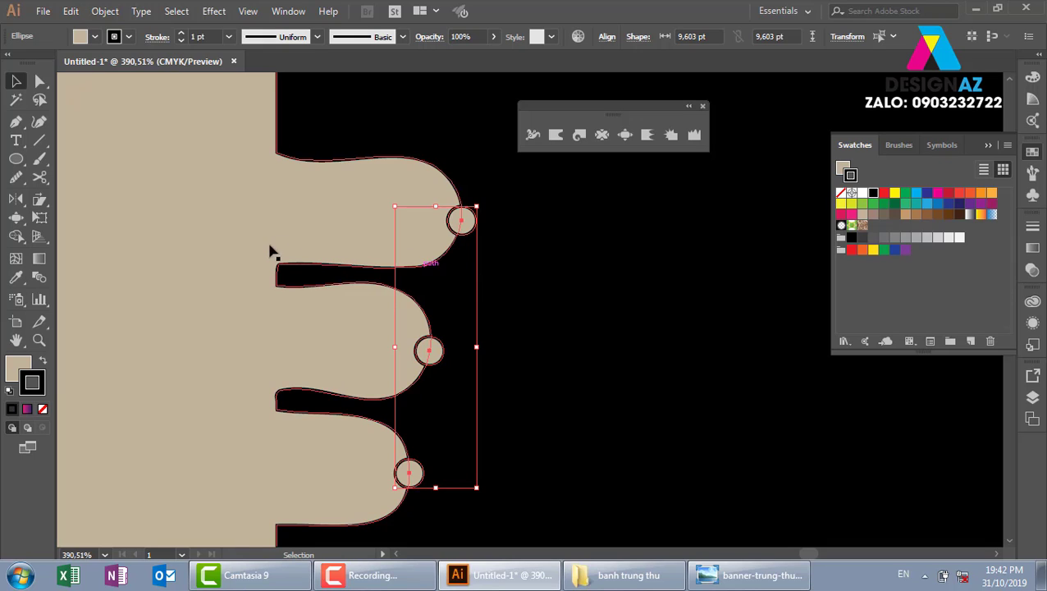
shift+click(312, 236)
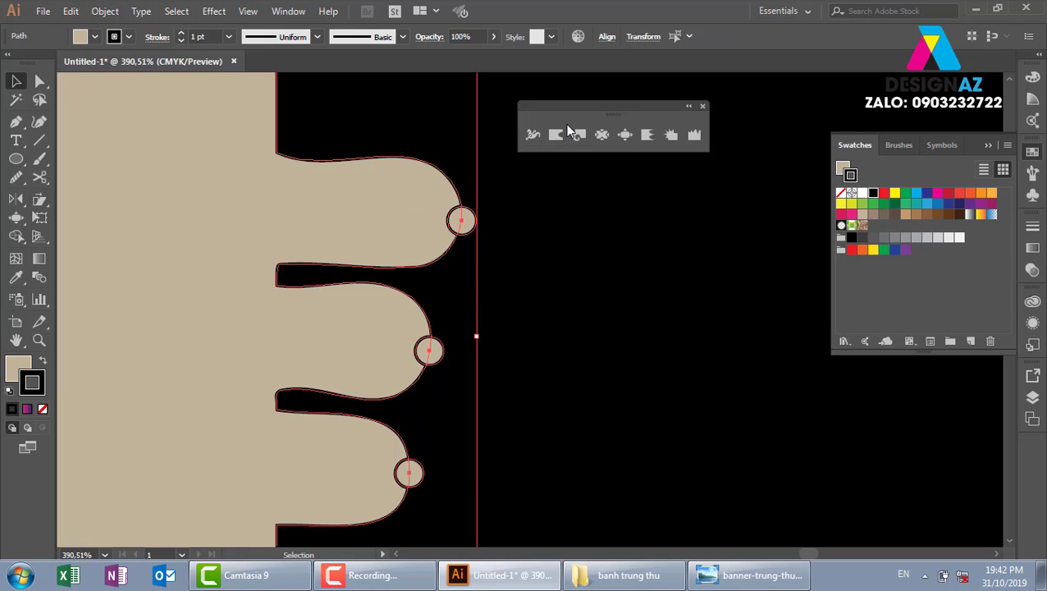
key(shift+F7)
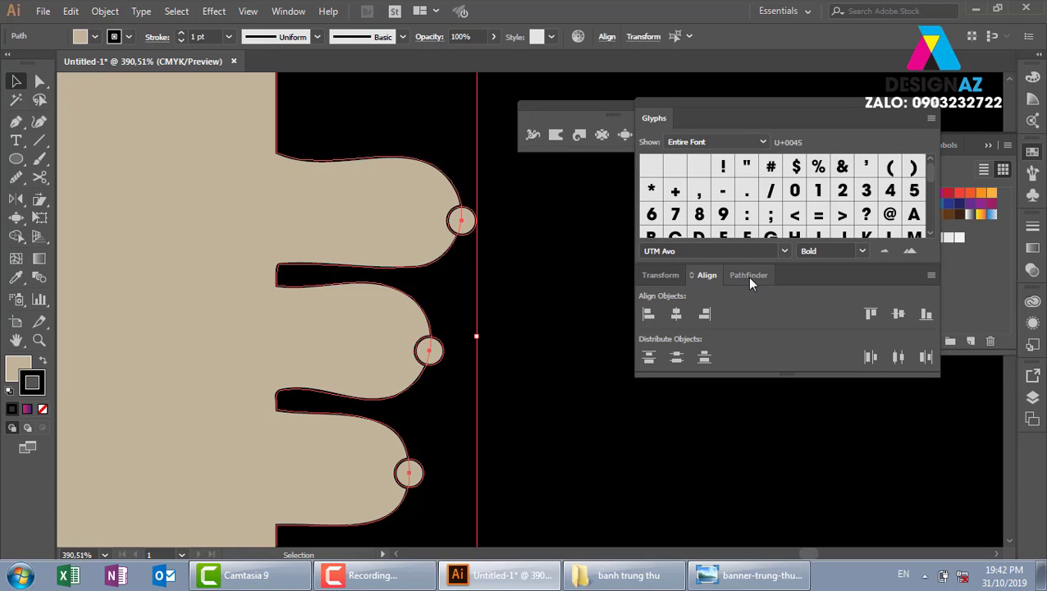
click(748, 276)
click(648, 314)
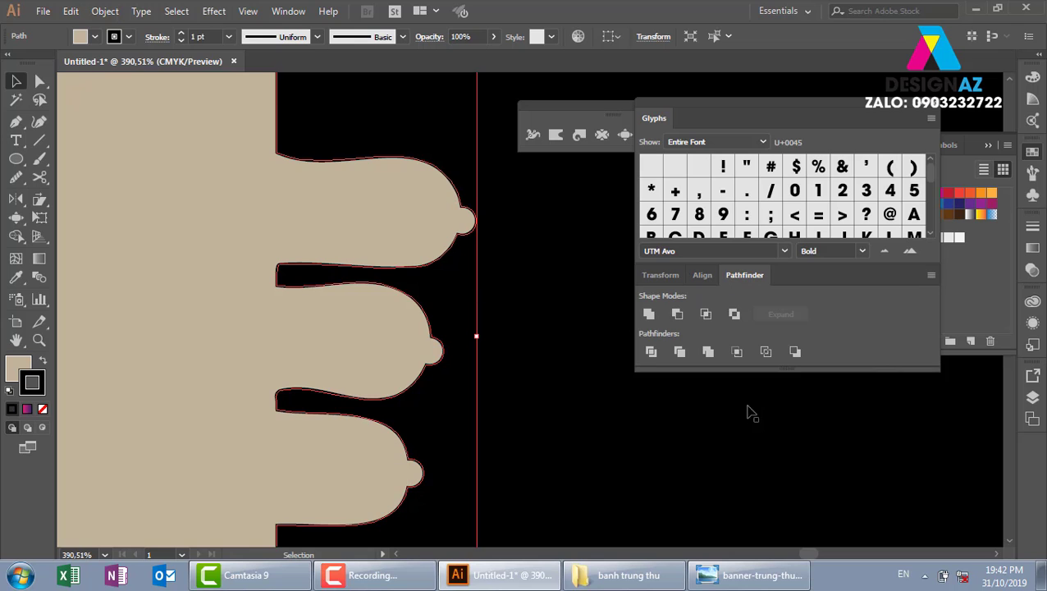
key(ctrl+minus)
key(ctrl+minus)
drag(777, 402, 508, 430)
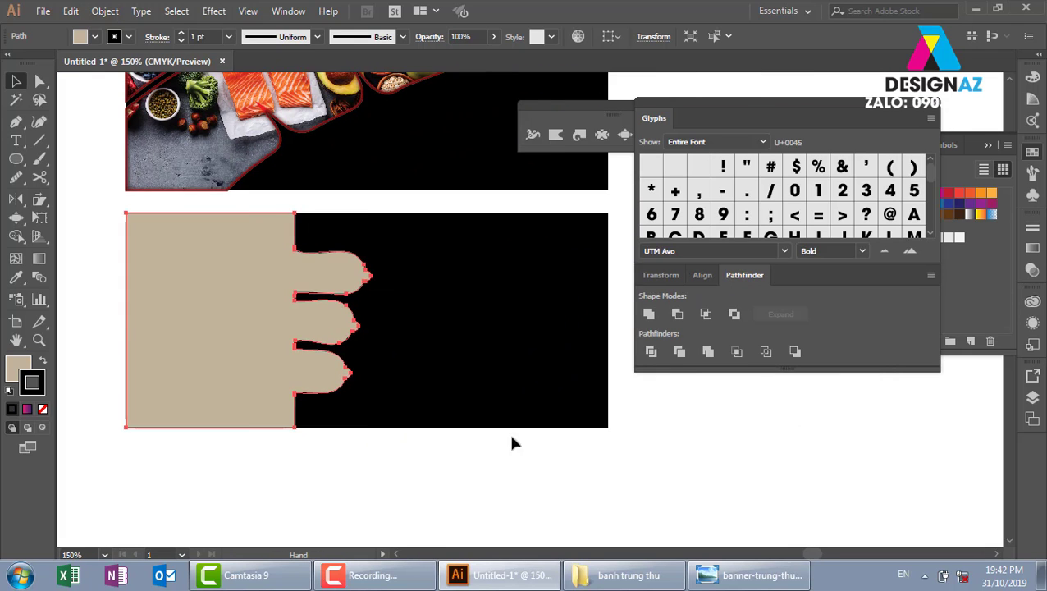
click(508, 434)
key(z)
drag(176, 189, 533, 421)
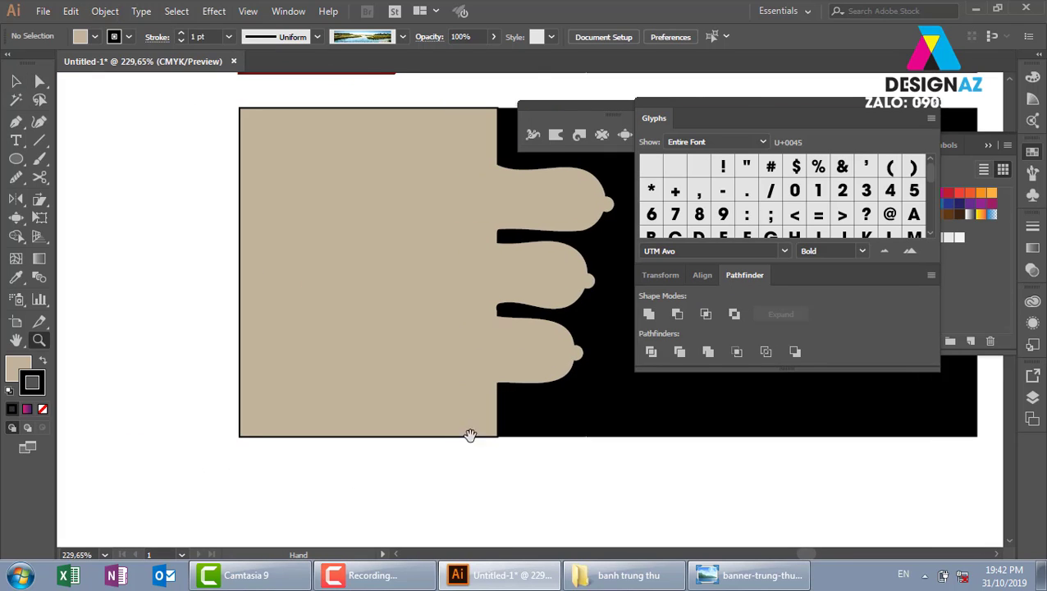
Place the ca-kho-man-vietnam-food-stylist fish photo over the beige panel
click(43, 11)
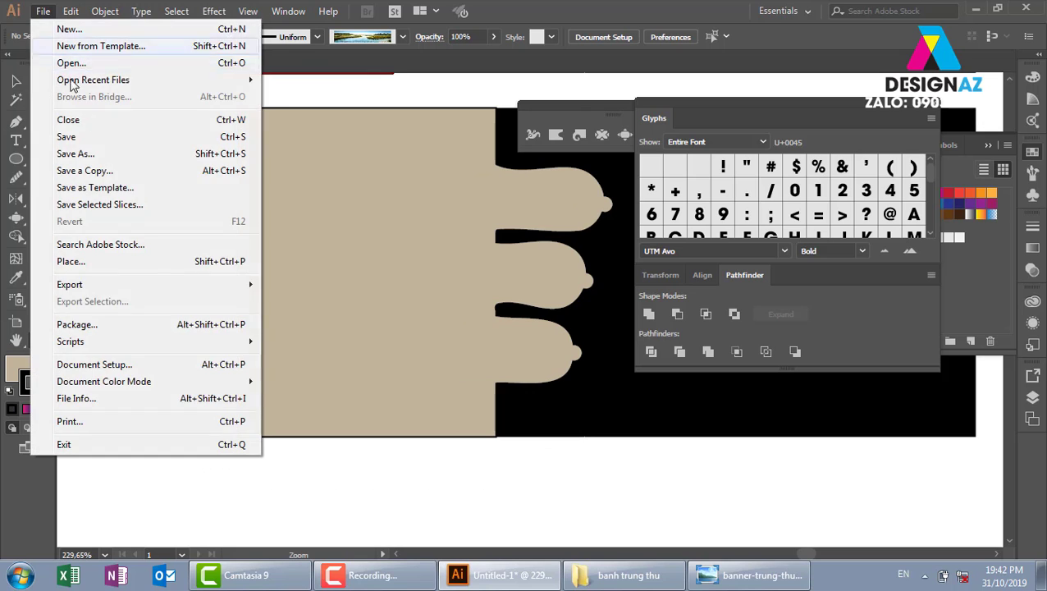
click(113, 262)
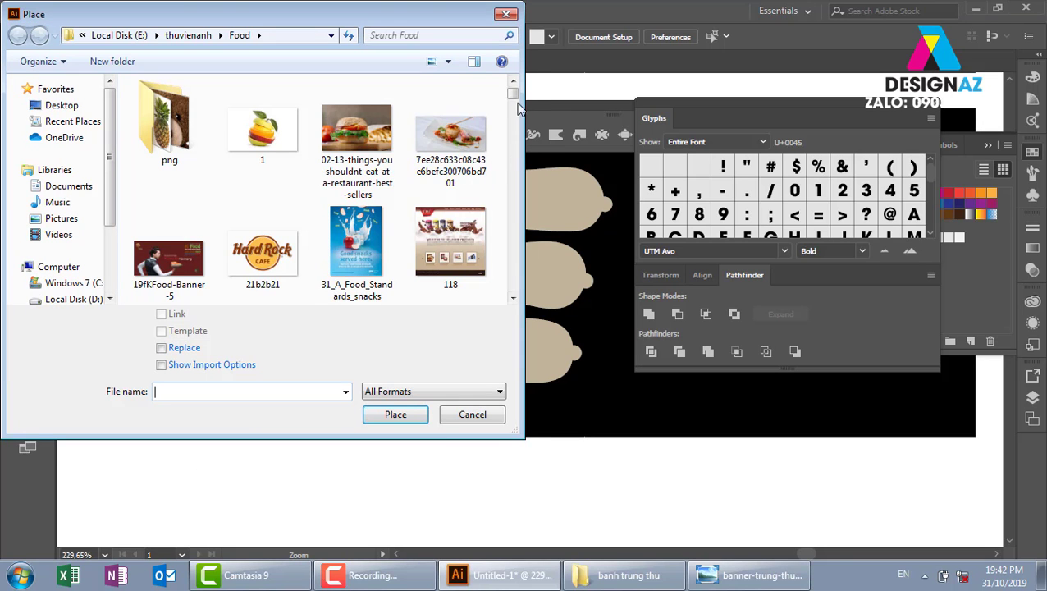
scroll(513, 115, down, 3)
drag(513, 115, 518, 134)
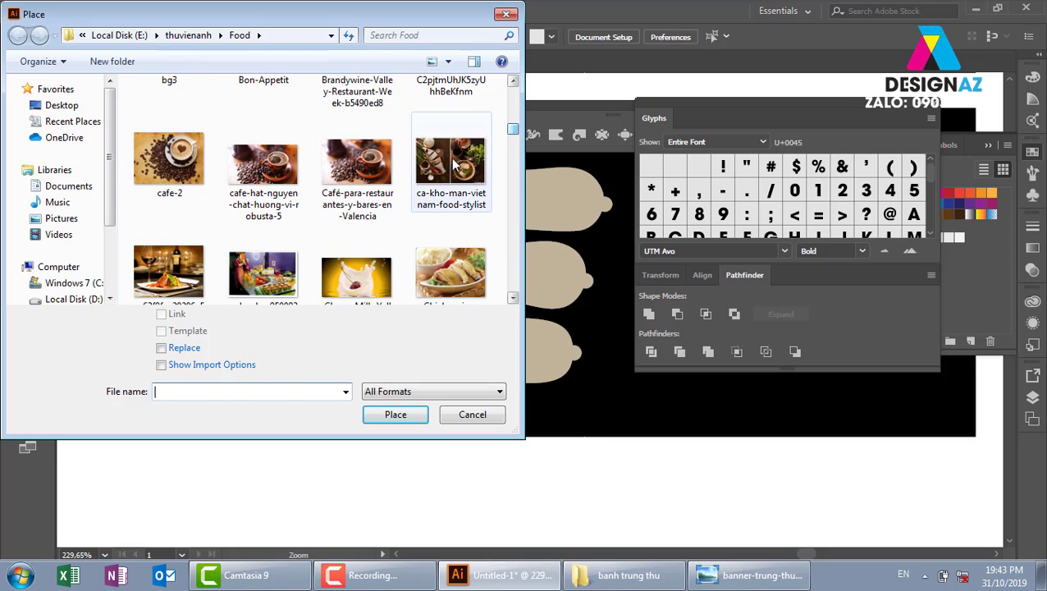
click(451, 164)
click(396, 415)
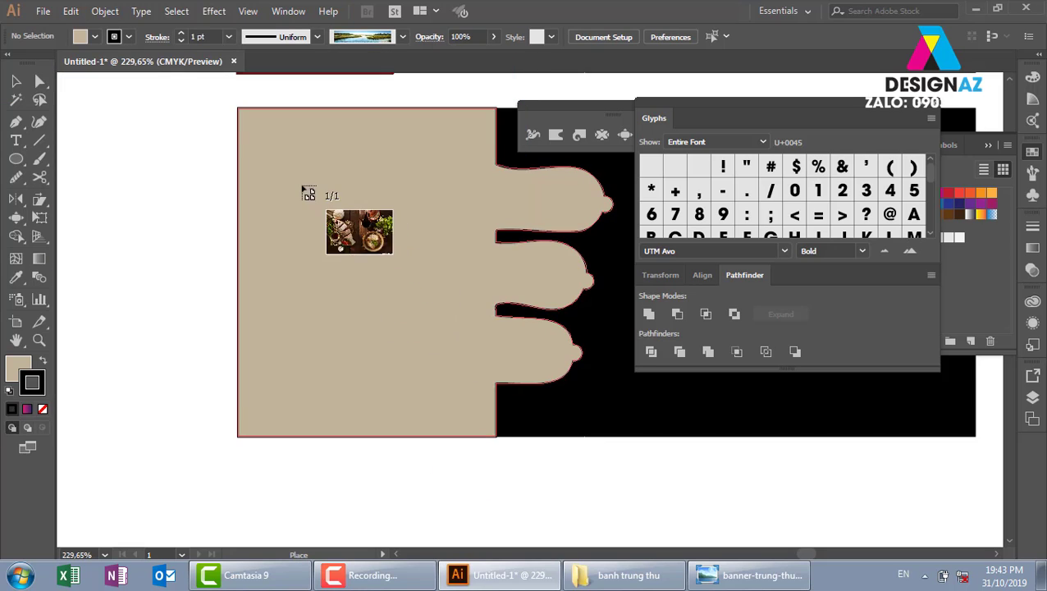
drag(647, 413, 743, 467)
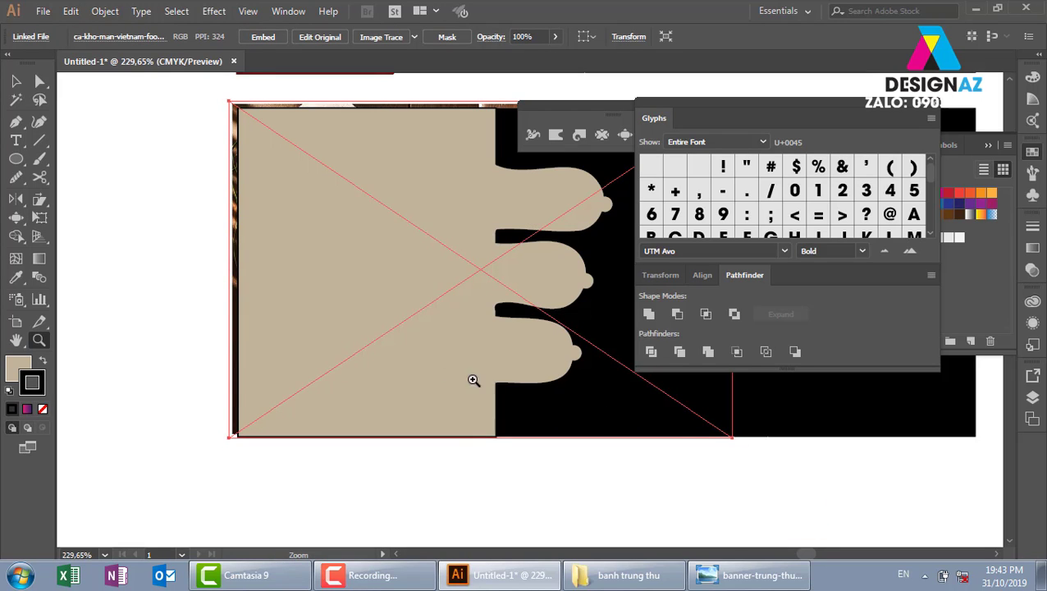
Clip the fish photo to the beige panel, then undo the clip to keep them separate
click(351, 299)
key(v)
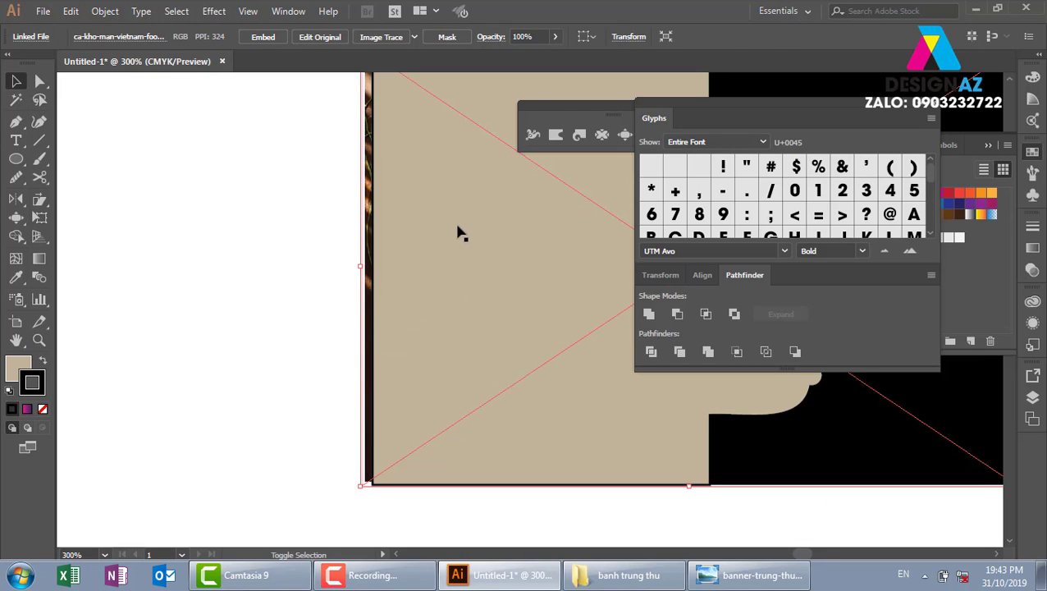
click(461, 237)
key(ctrl+7)
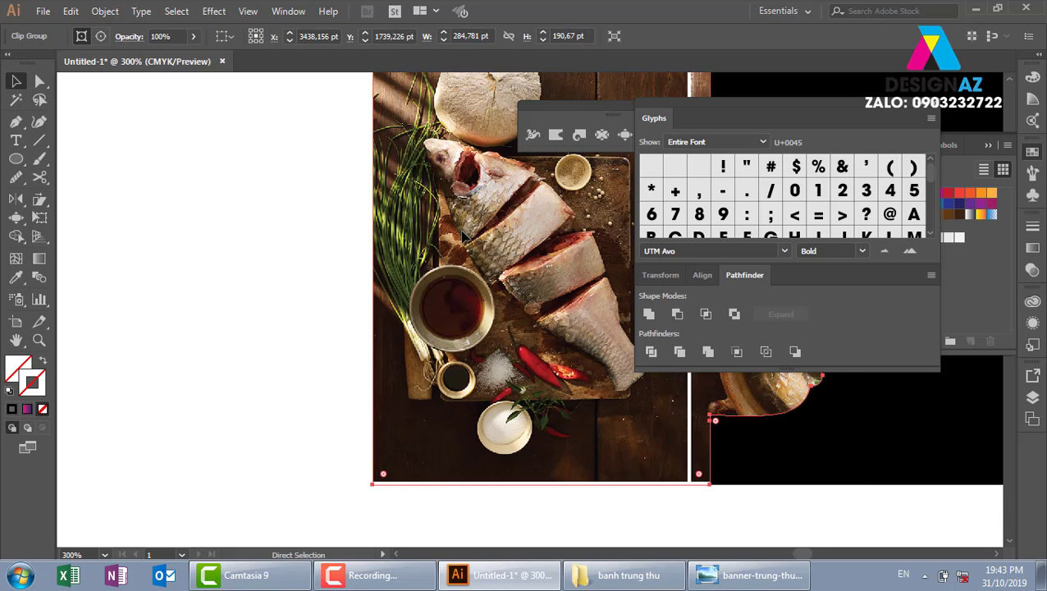
drag(577, 387, 381, 367)
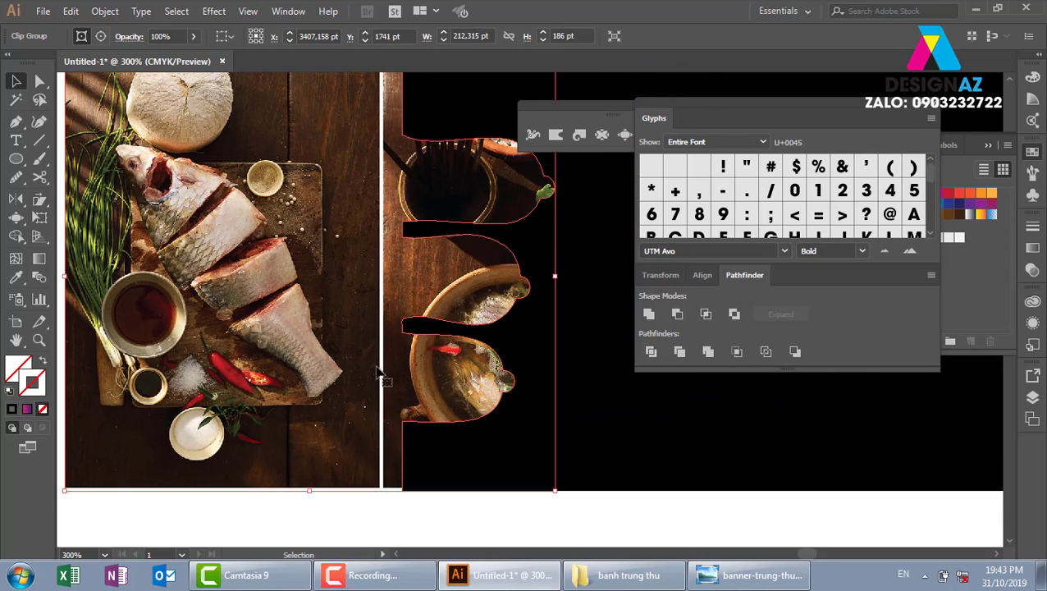
key(ctrl+minus)
key(ctrl+minus)
click(450, 435)
drag(604, 485, 405, 477)
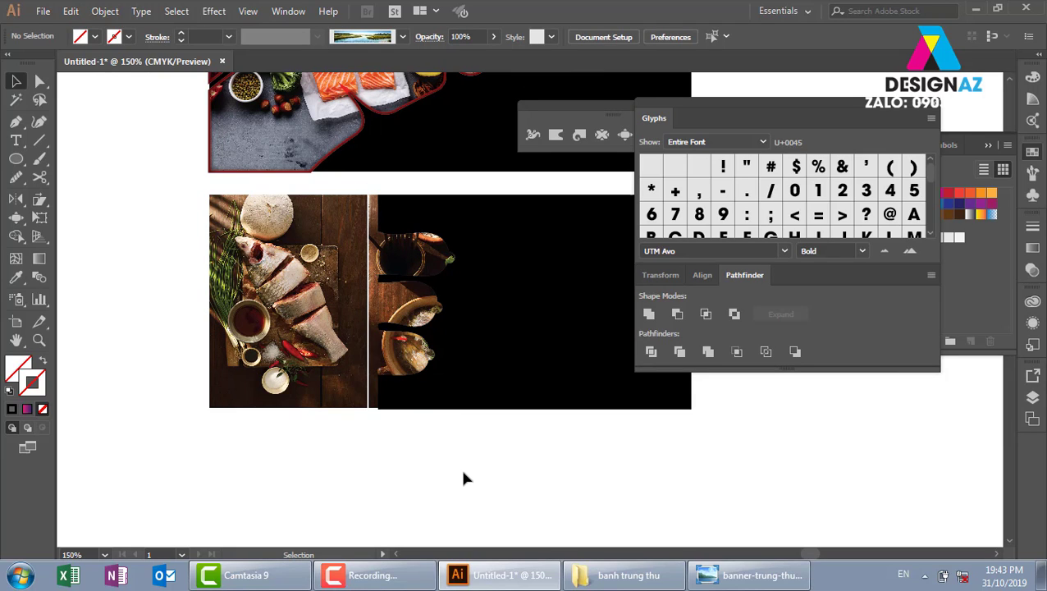
key(ctrl+z)
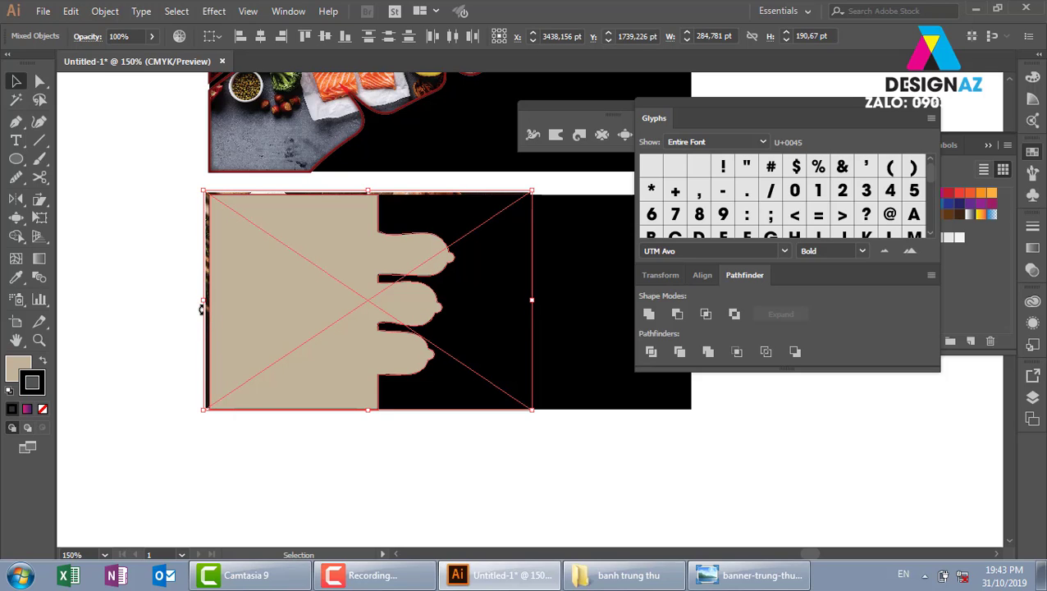
scroll(559, 416, right, 2)
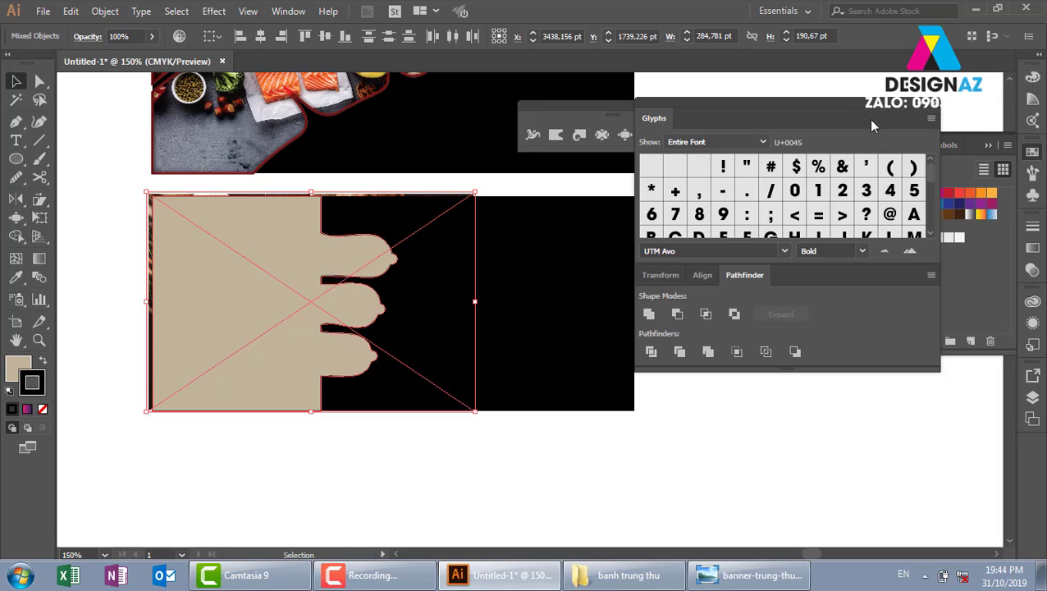
Move the plain black rectangle to the right
scroll(459, 233, right, 2)
scroll(407, 238, right, 4)
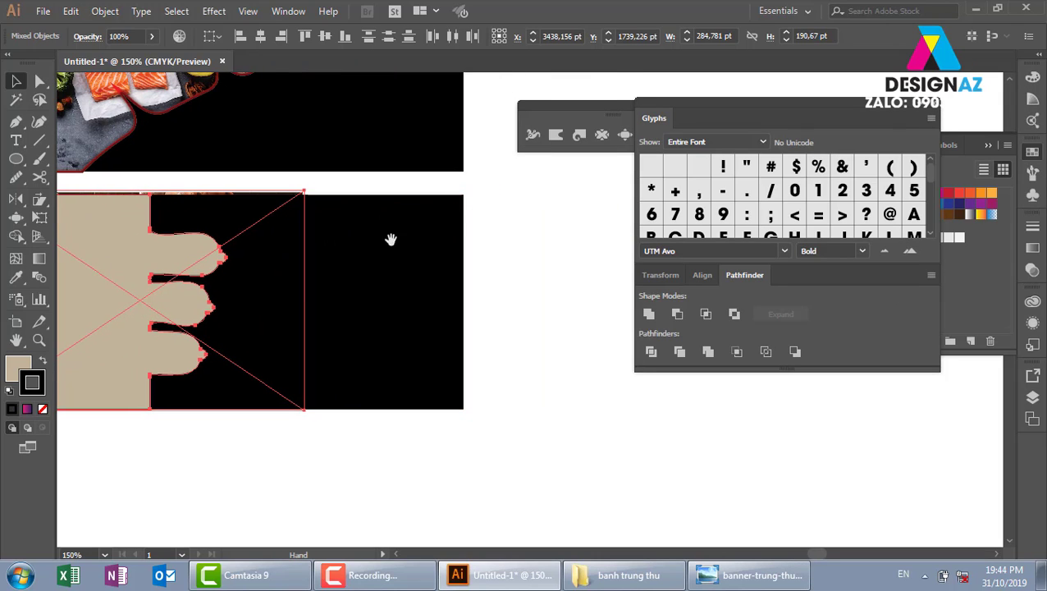
click(608, 112)
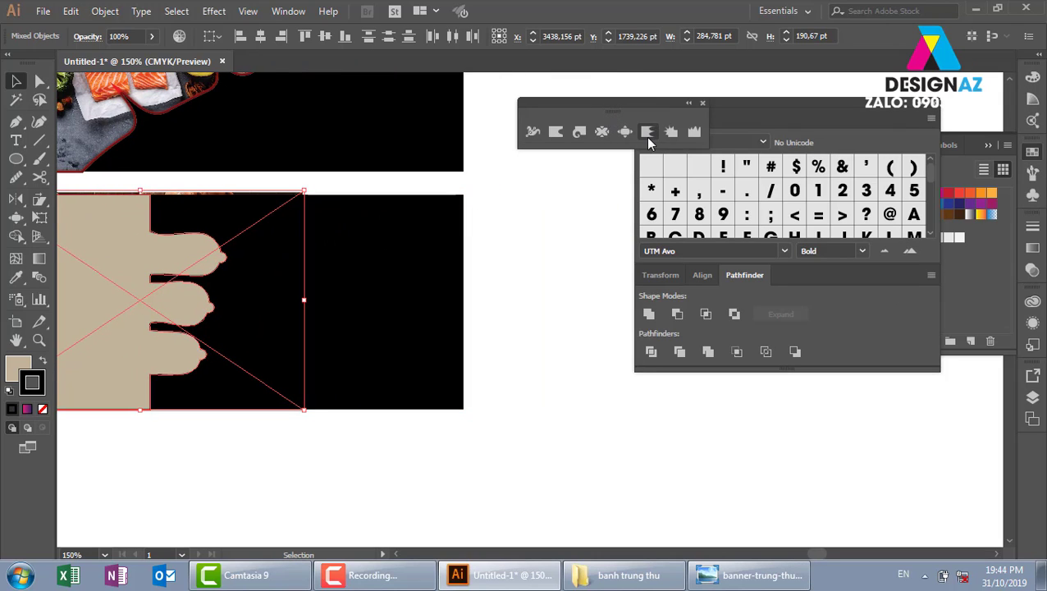
mouse_move(444, 159)
mouse_down()
mouse_move(308, 393)
mouse_move(268, 440)
mouse_up()
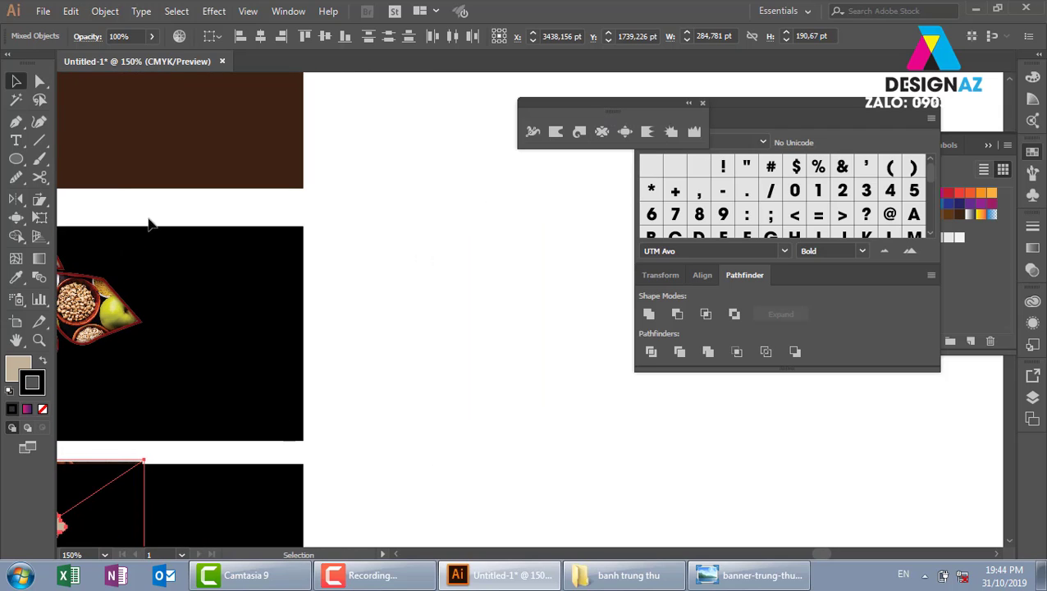
click(243, 343)
drag(204, 359, 562, 370)
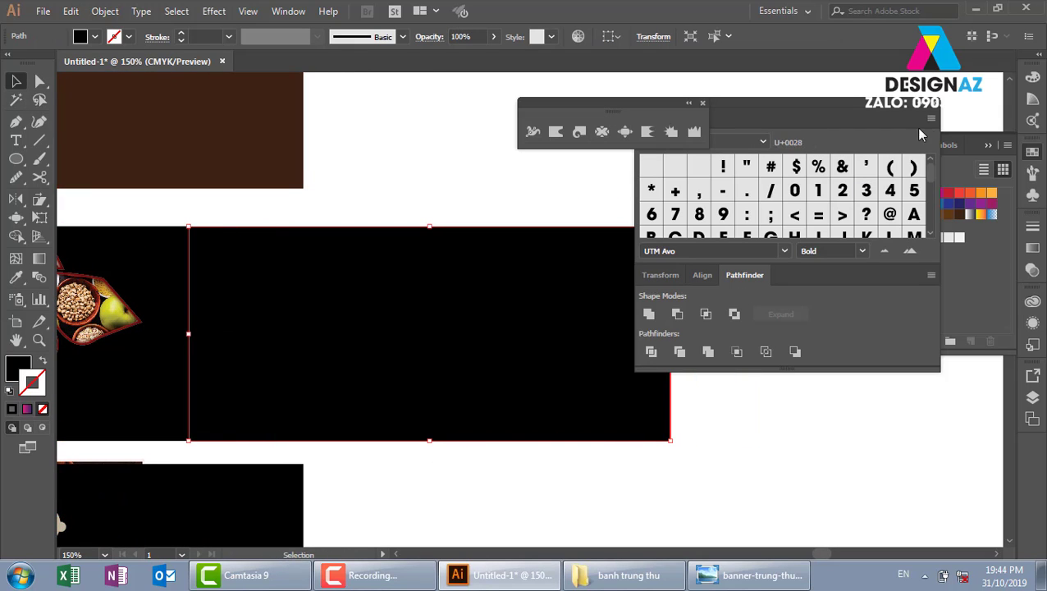
click(933, 103)
mouse_move(366, 319)
mouse_down()
mouse_move(505, 285)
mouse_move(619, 287)
mouse_move(422, 264)
mouse_up()
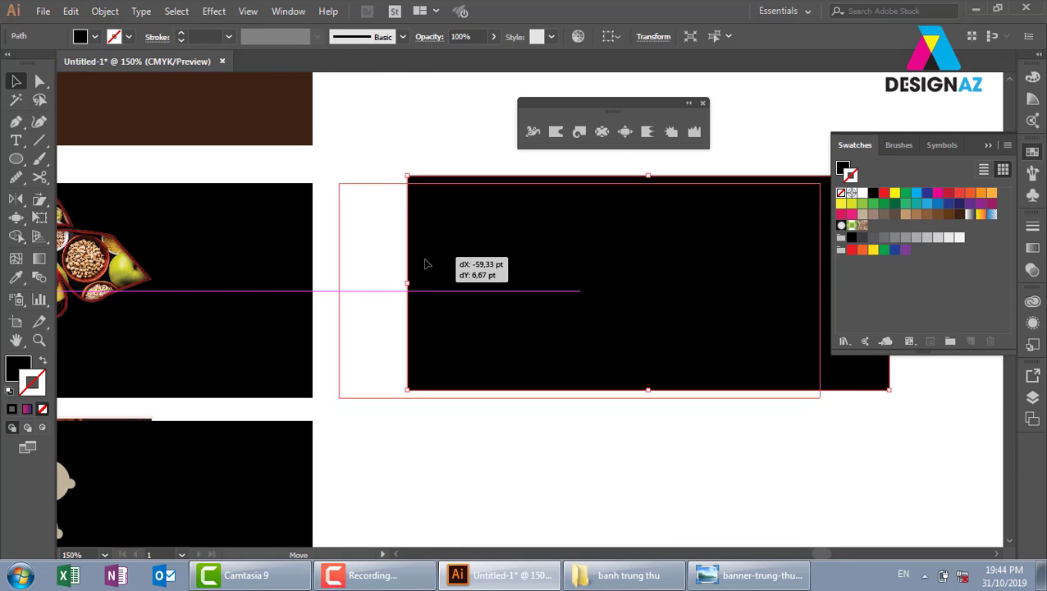
drag(572, 297, 535, 292)
Narrow the rectangle to 143.33 pt wide and make it beige with no outline
key(a)
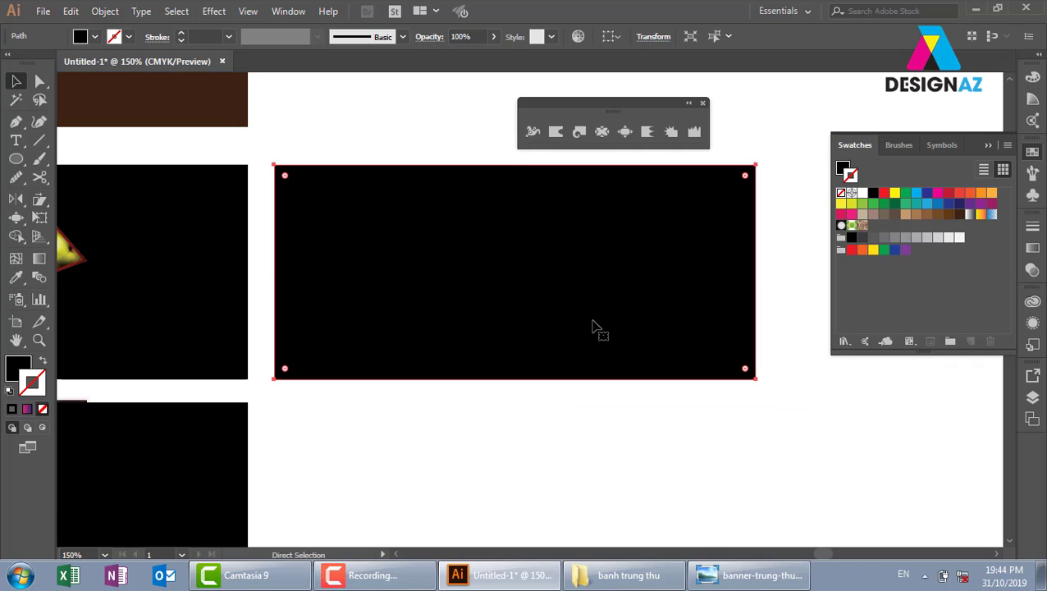
mouse_move(755, 273)
mouse_down()
mouse_move(451, 288)
mouse_move(461, 288)
mouse_up()
click(862, 217)
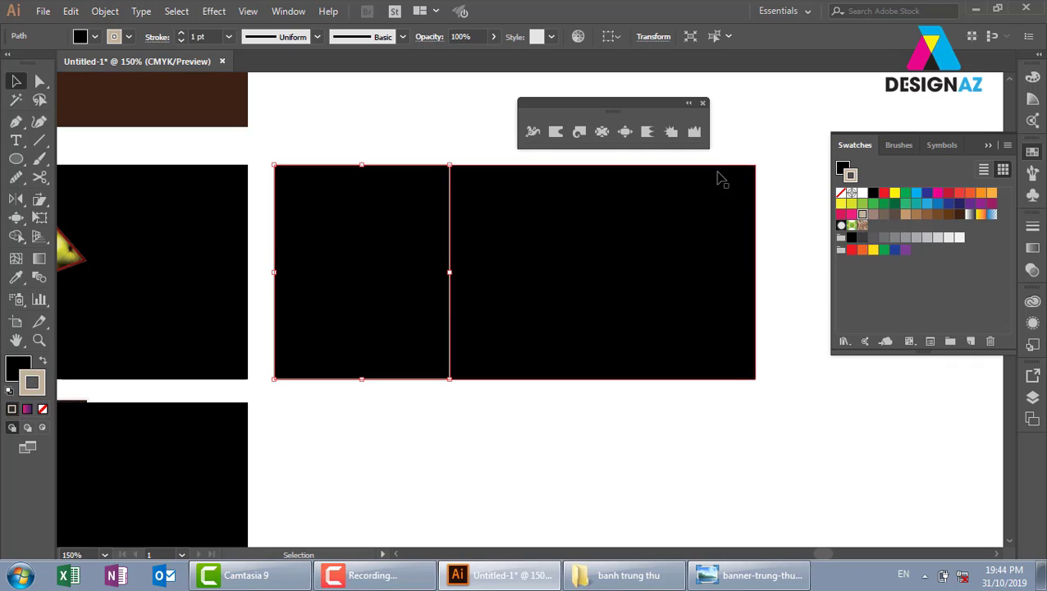
key(shift+x)
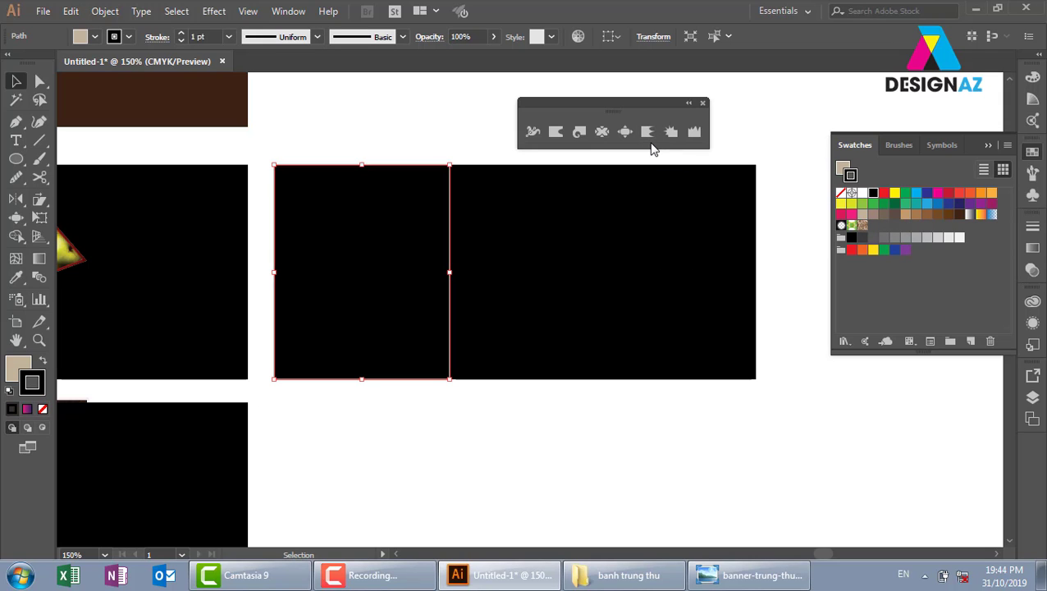
key(slash)
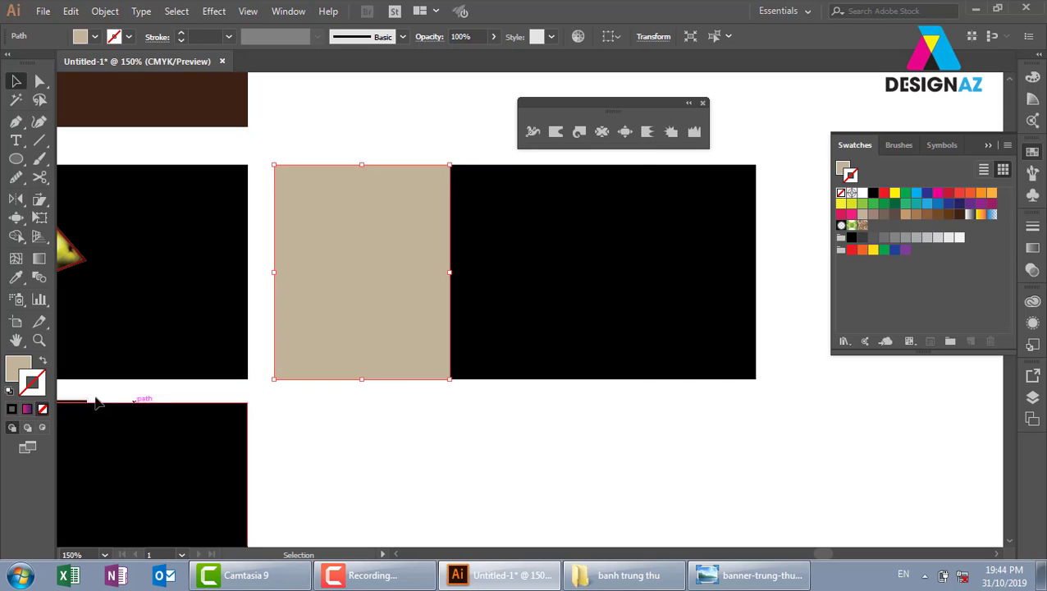
key(x)
click(462, 408)
click(413, 330)
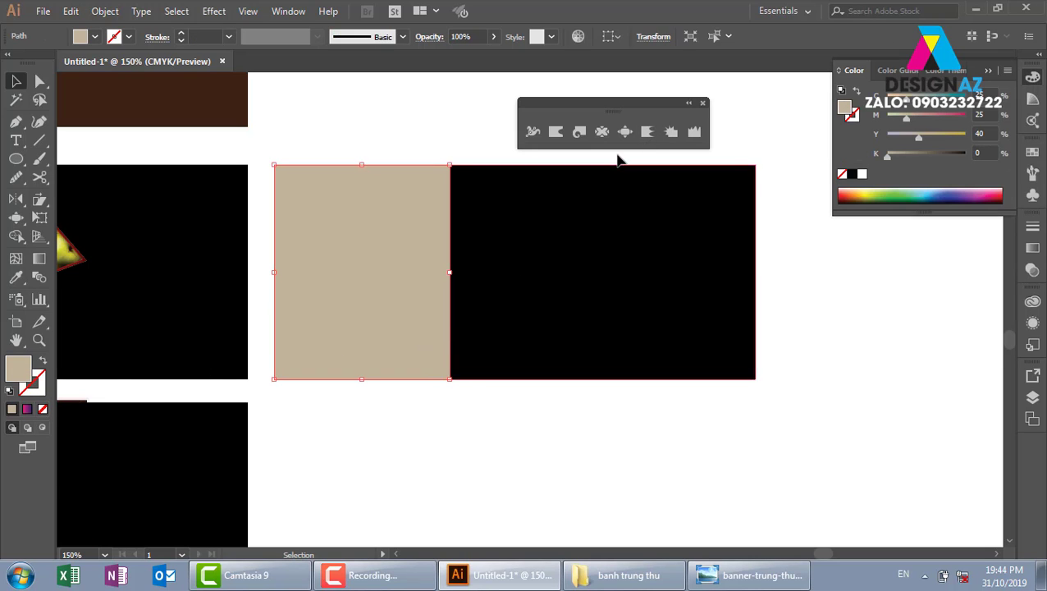
Roughen the beige rectangle's right edge into a scalloped, torn edge with the Scallop tool
click(648, 136)
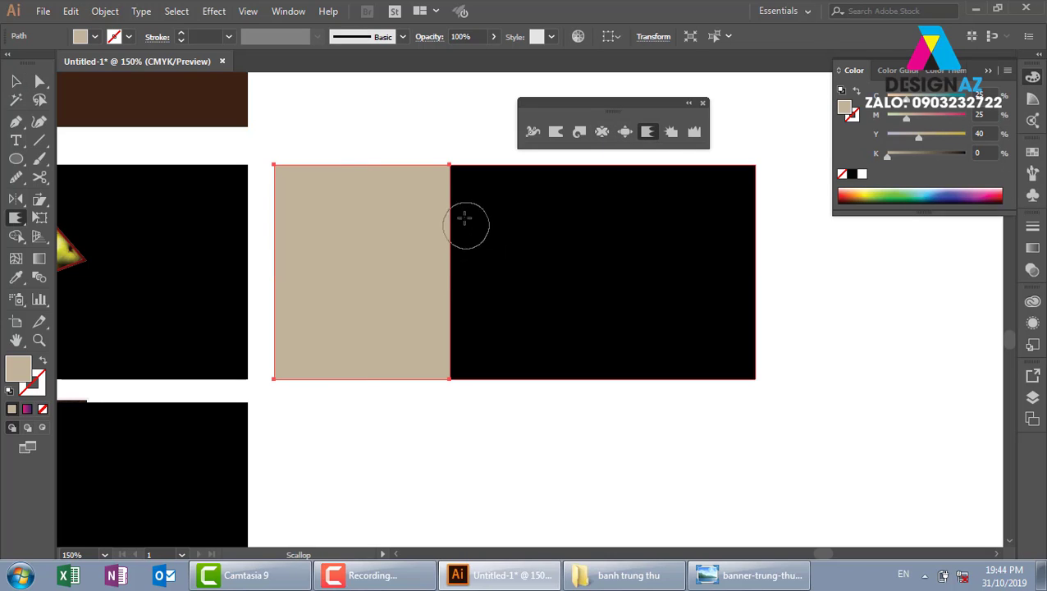
mouse_move(451, 194)
mouse_down()
mouse_move(443, 315)
mouse_move(453, 361)
mouse_up()
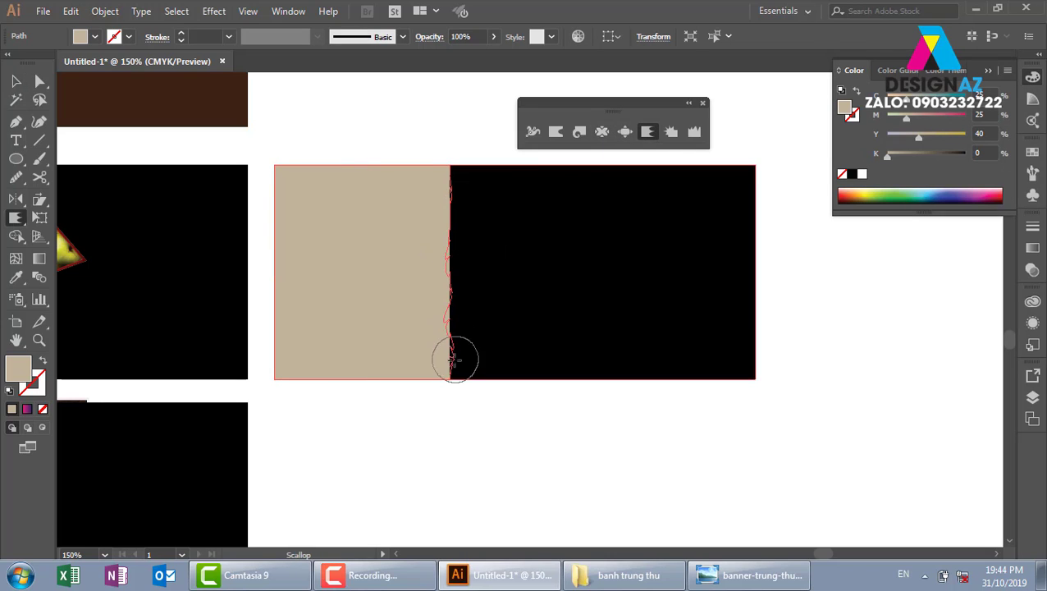
click(15, 81)
click(332, 125)
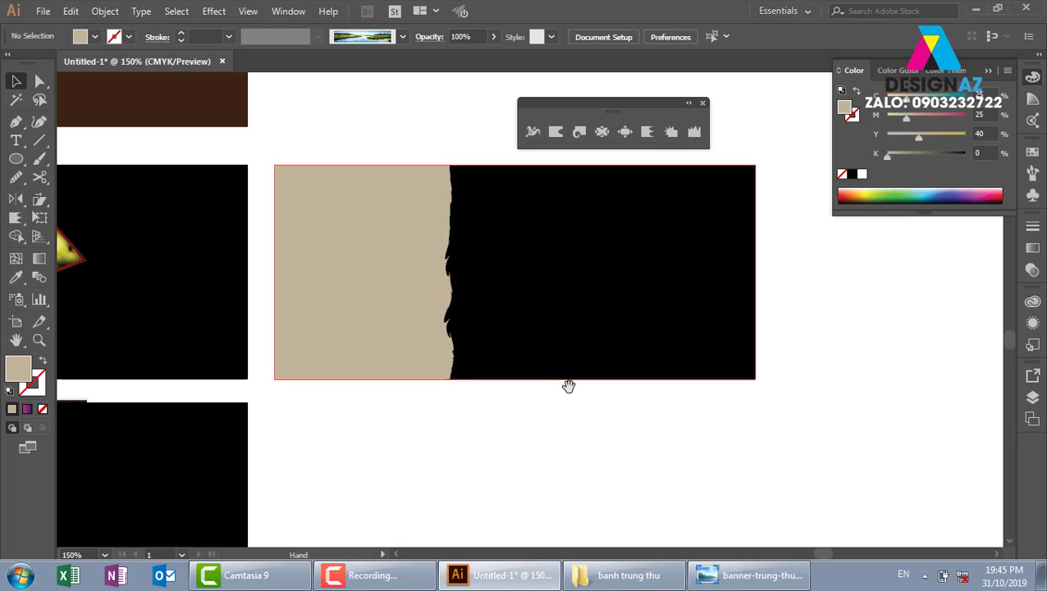
Duplicate the black banner downward and draw an orange rectangle in its right half
drag(568, 380, 434, 252)
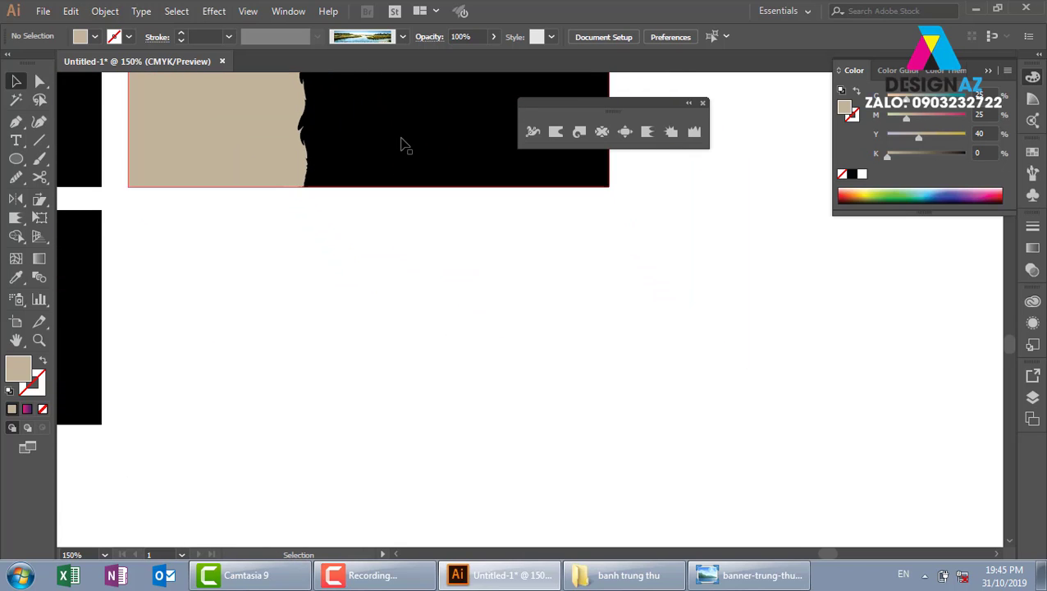
mouse_move(402, 145)
mouse_down()
mouse_move(407, 377)
mouse_move(495, 357)
mouse_up()
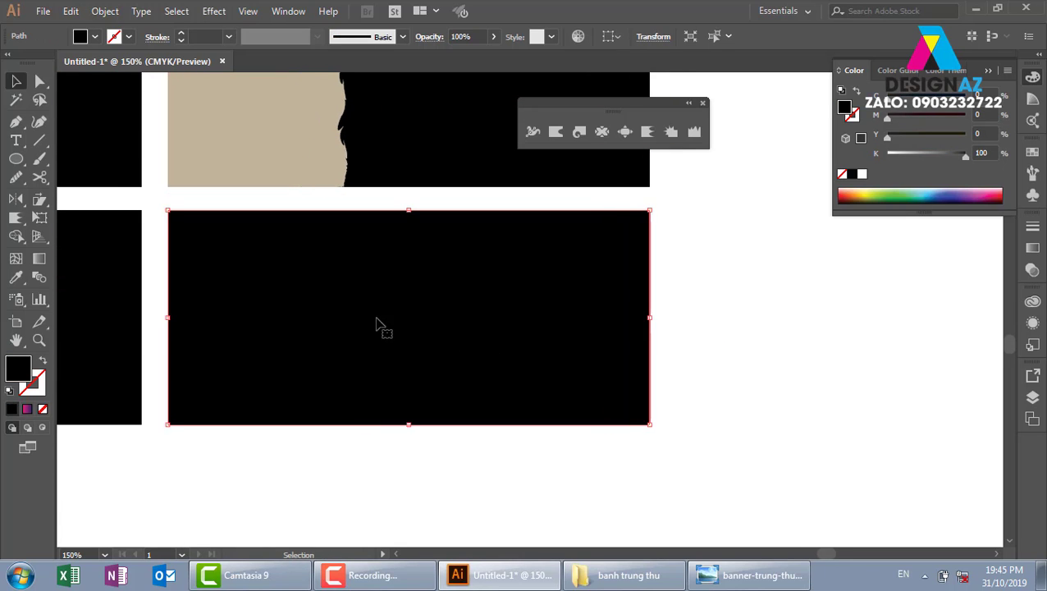
drag(16, 159, 44, 157)
click(49, 159)
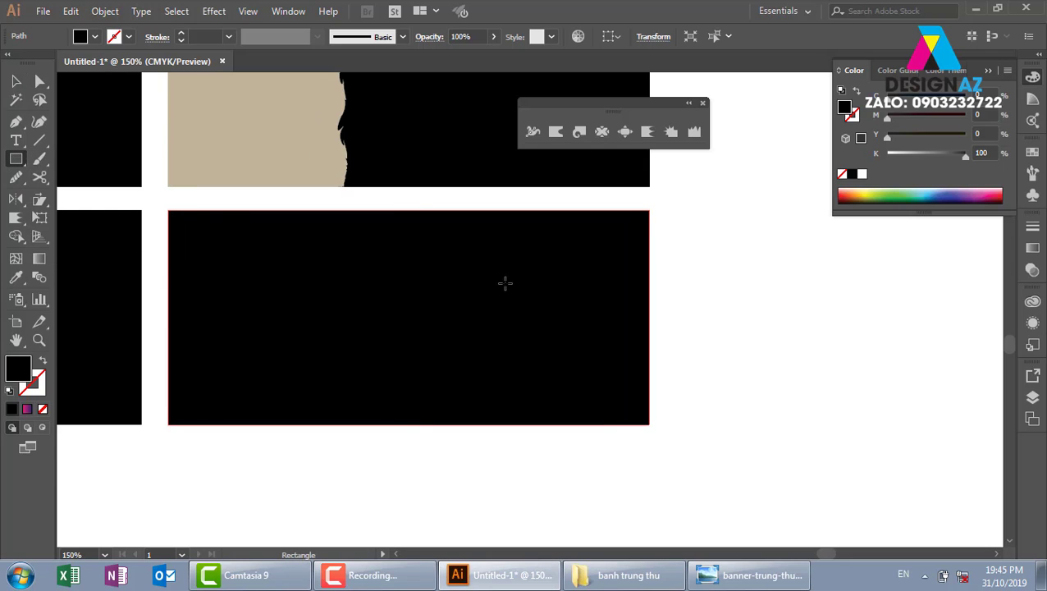
drag(364, 252, 650, 371)
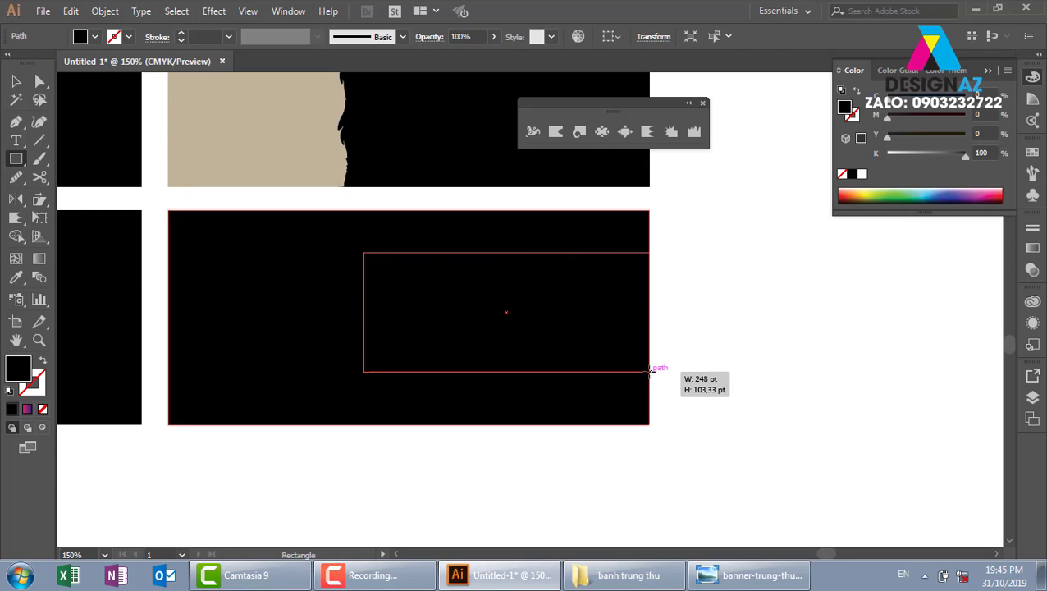
click(1032, 152)
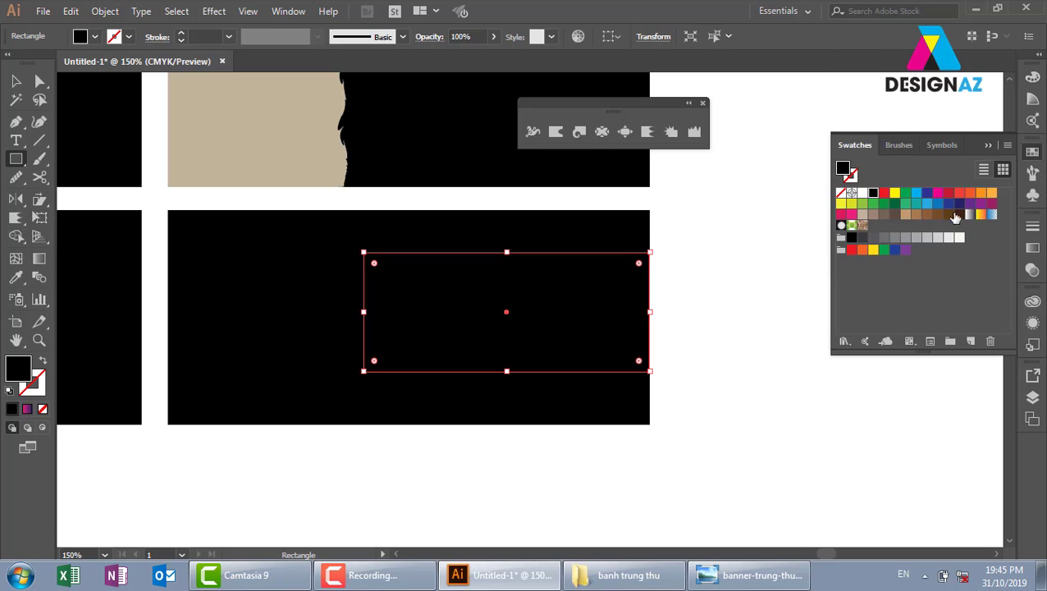
click(991, 193)
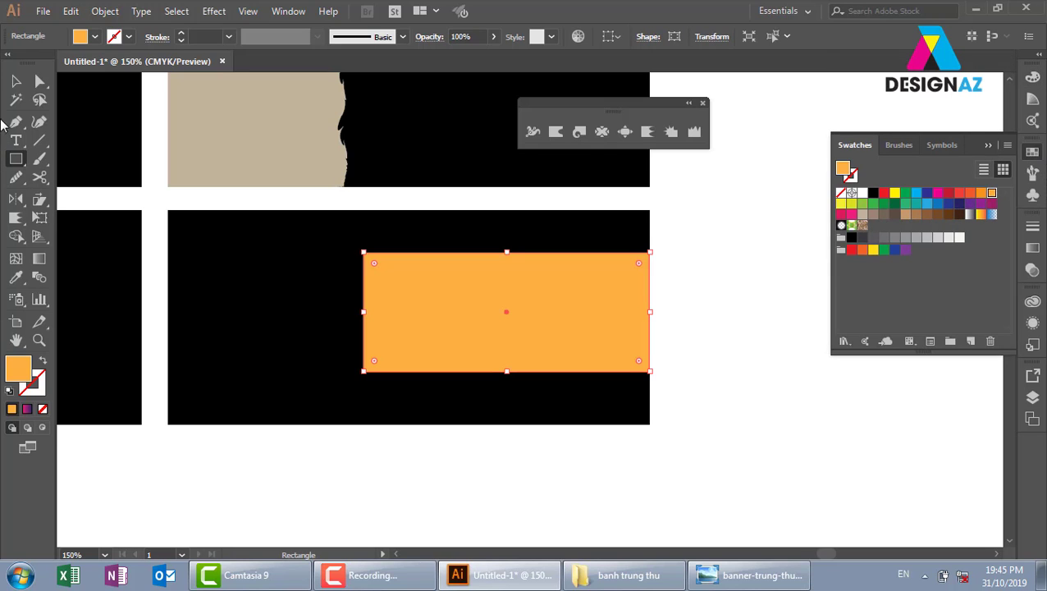
click(15, 81)
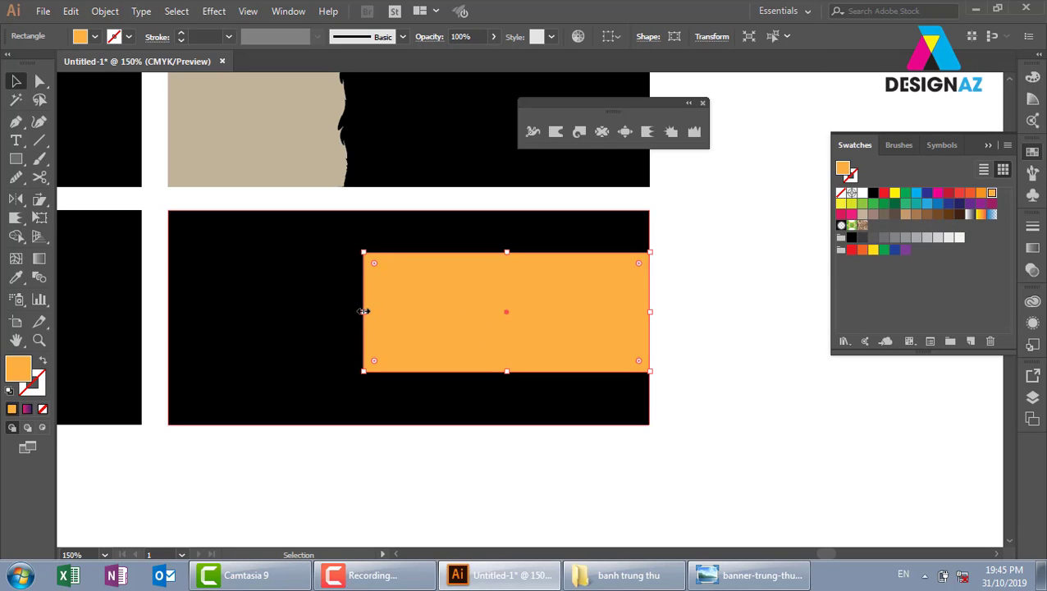
drag(363, 311, 432, 311)
drag(552, 316, 553, 338)
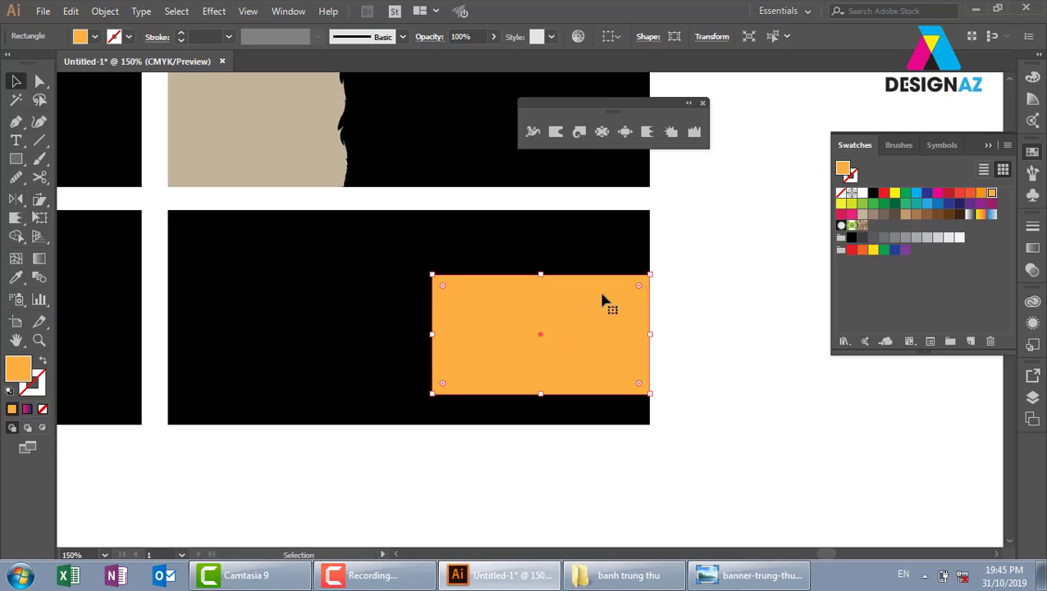
Set the Crystallize tool to 70 × 70 pt and spike the orange rectangle's top-left corner
click(672, 132)
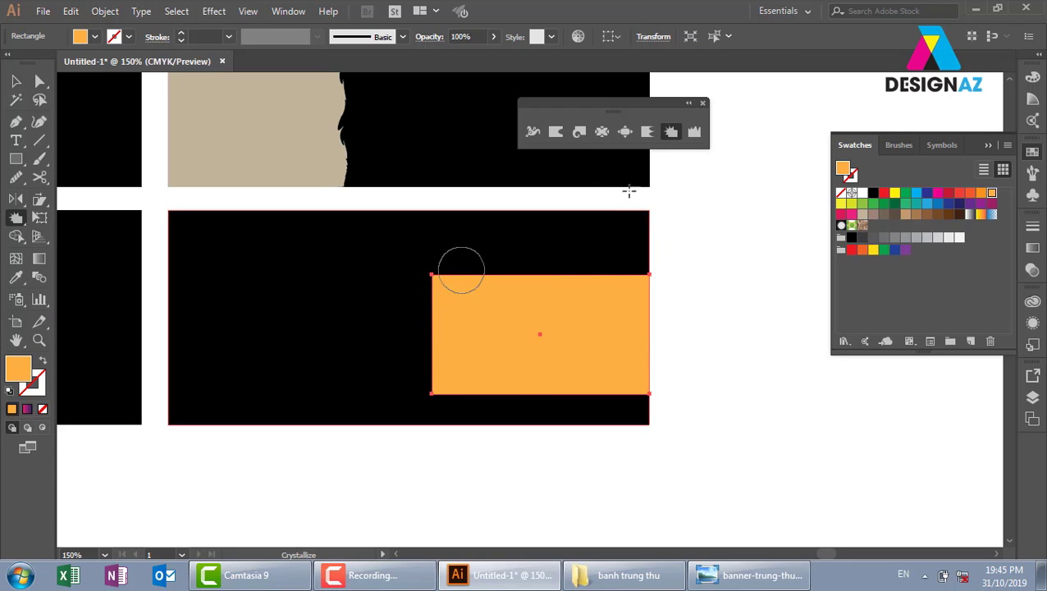
double_click(674, 135)
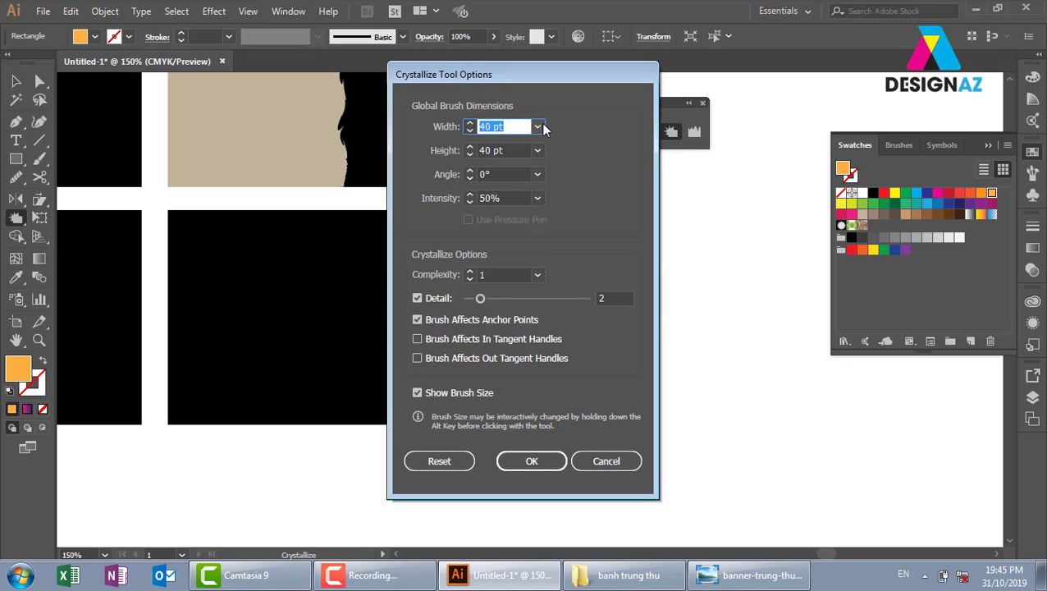
click(537, 126)
click(558, 265)
click(538, 151)
click(564, 284)
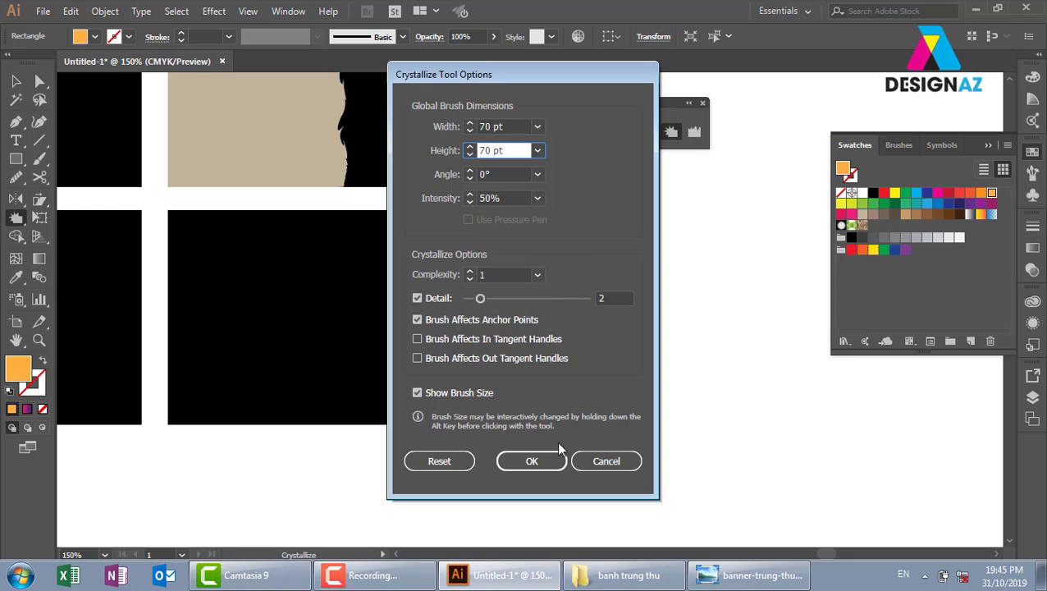
click(551, 461)
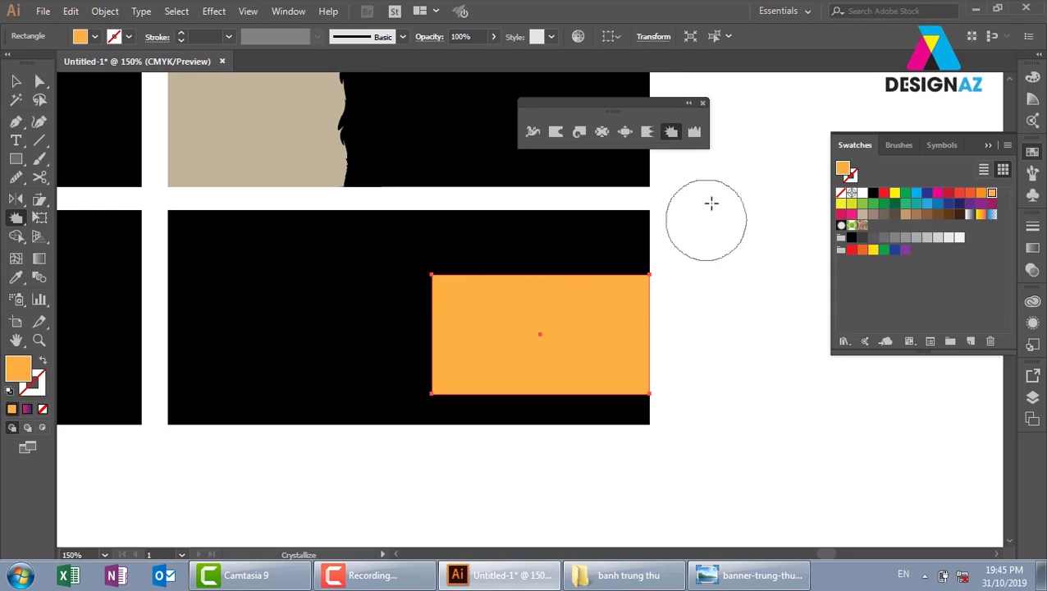
click(457, 286)
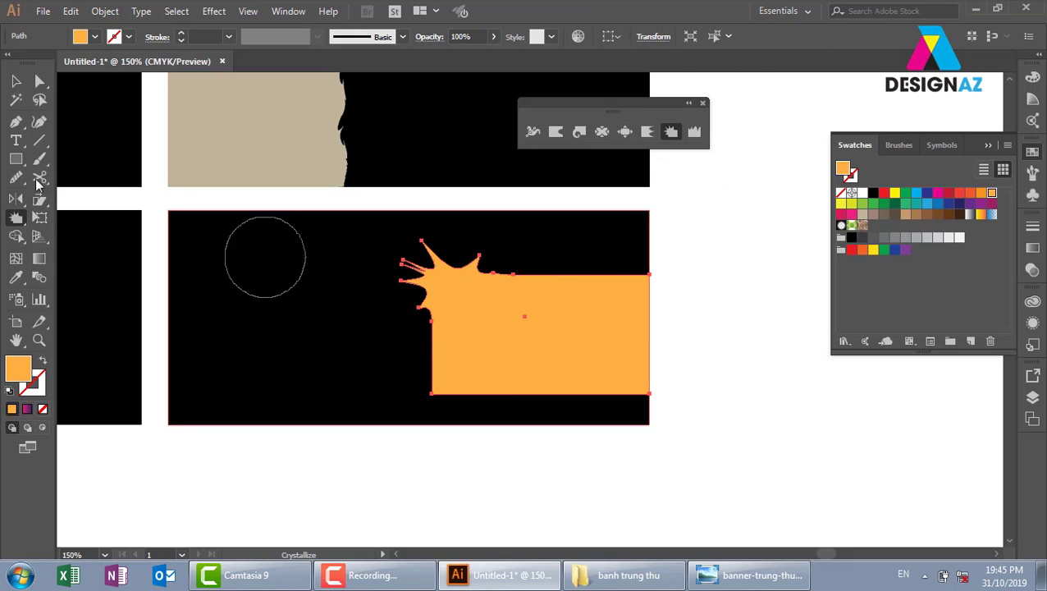
key(v)
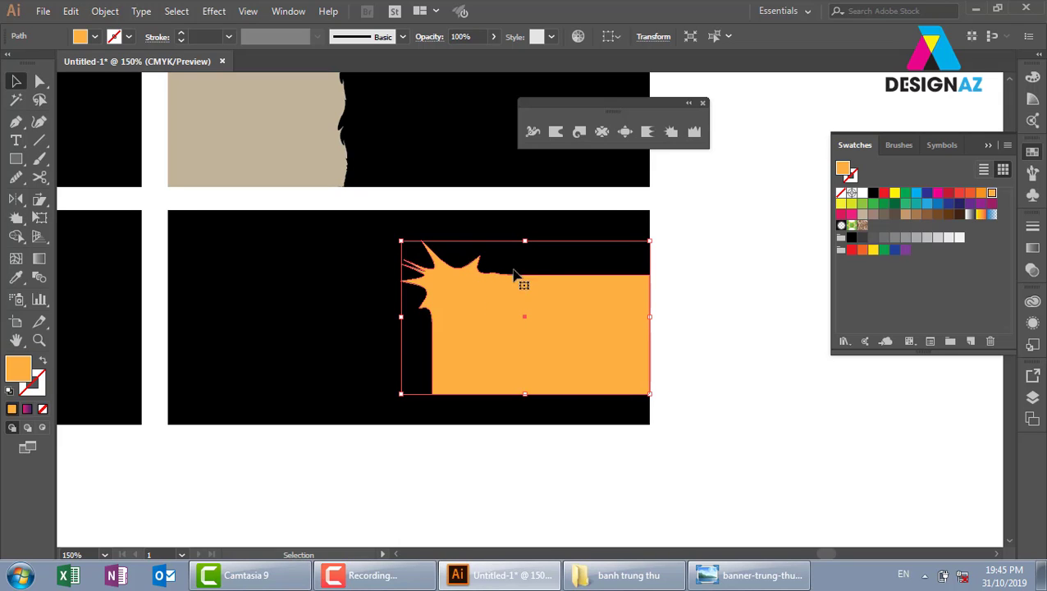
drag(670, 289, 335, 490)
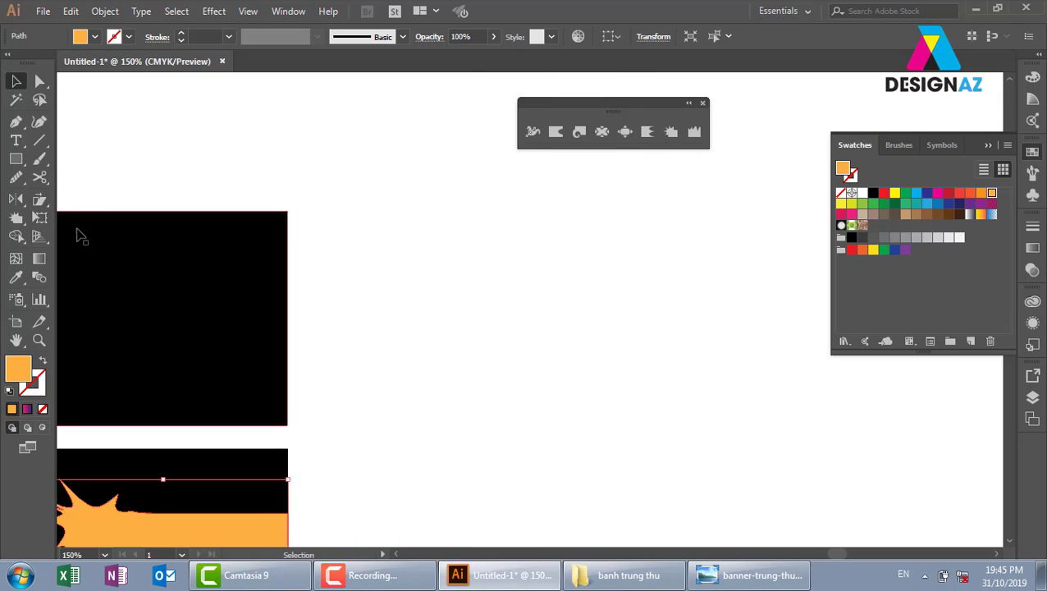
Recolour the panel dark blue with a light-blue rectangle covering its lower part
key(m)
drag(399, 132, 626, 491)
click(16, 80)
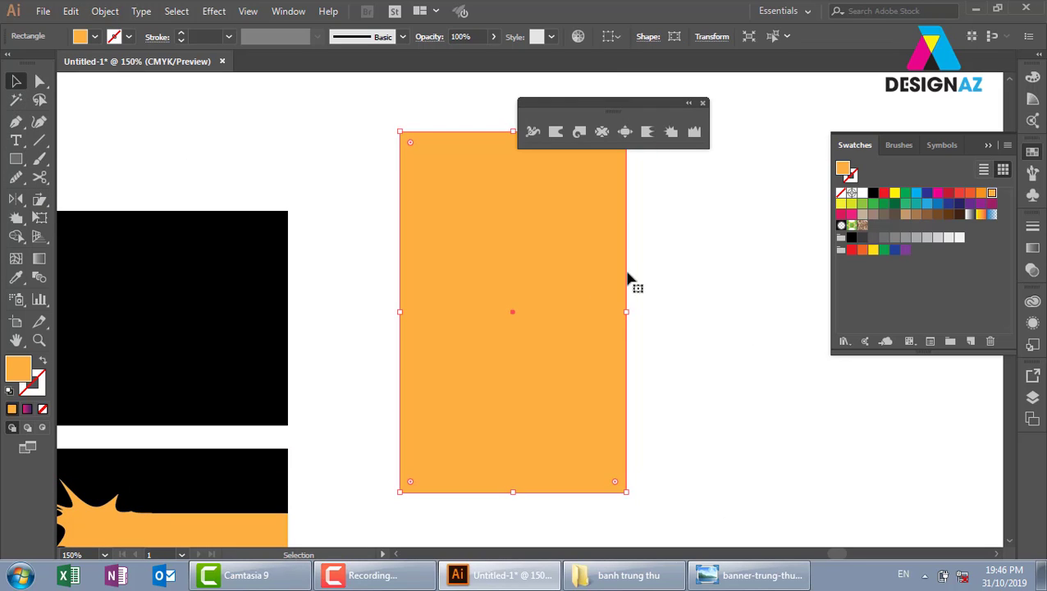
click(640, 288)
click(594, 365)
click(949, 204)
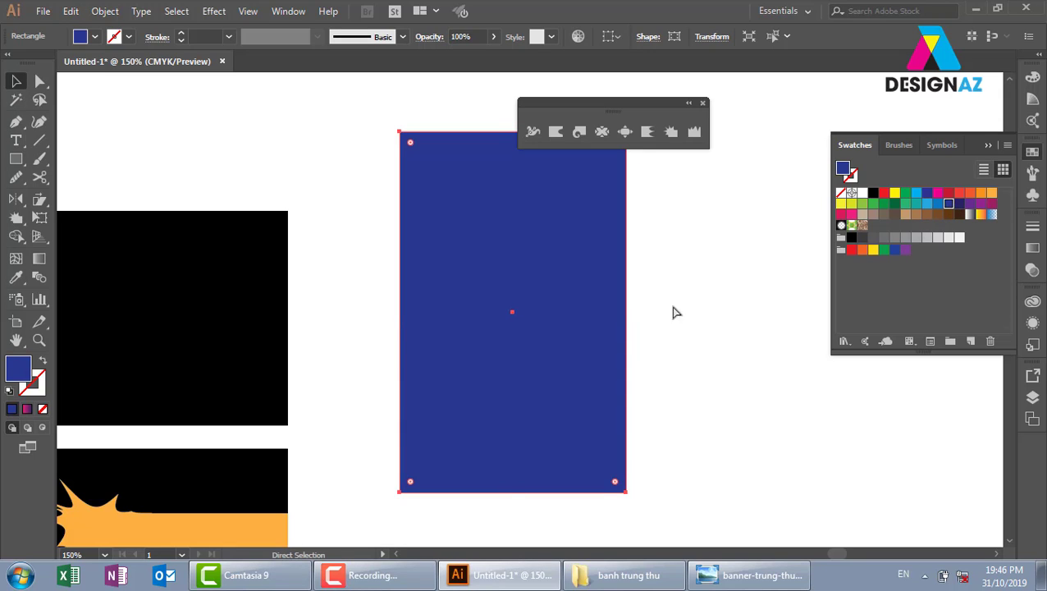
drag(512, 132, 515, 318)
click(927, 206)
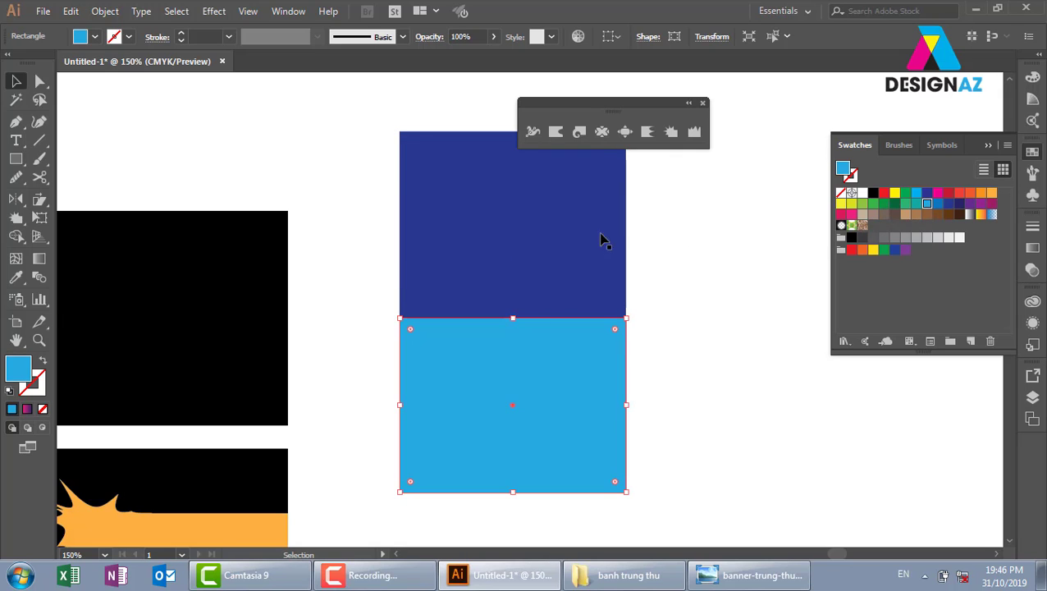
Crystallize the light-blue block's top edge into sharp spikes
click(670, 132)
drag(505, 341, 499, 277)
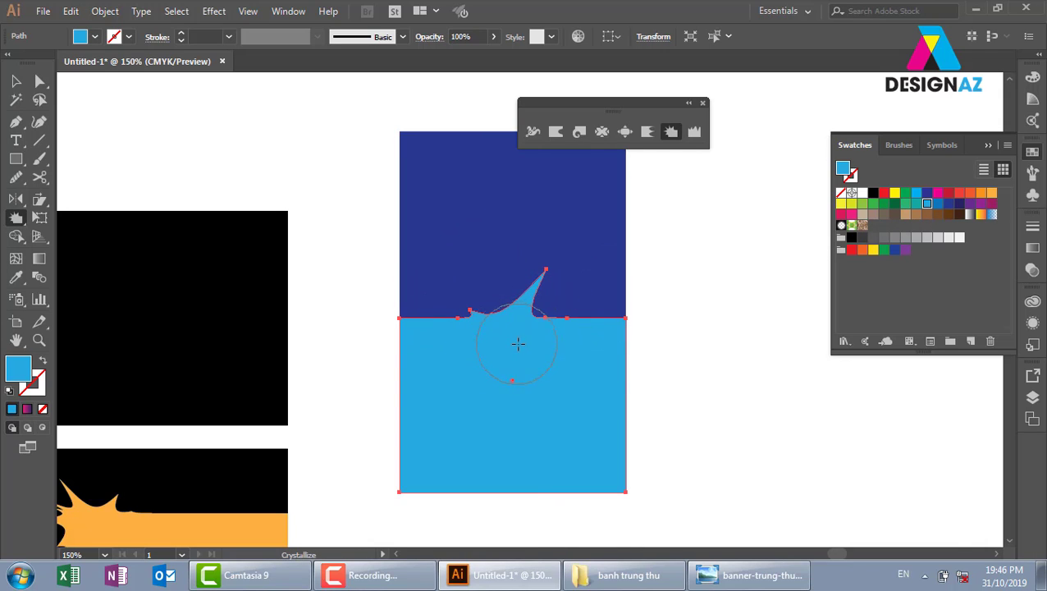
drag(491, 339, 532, 374)
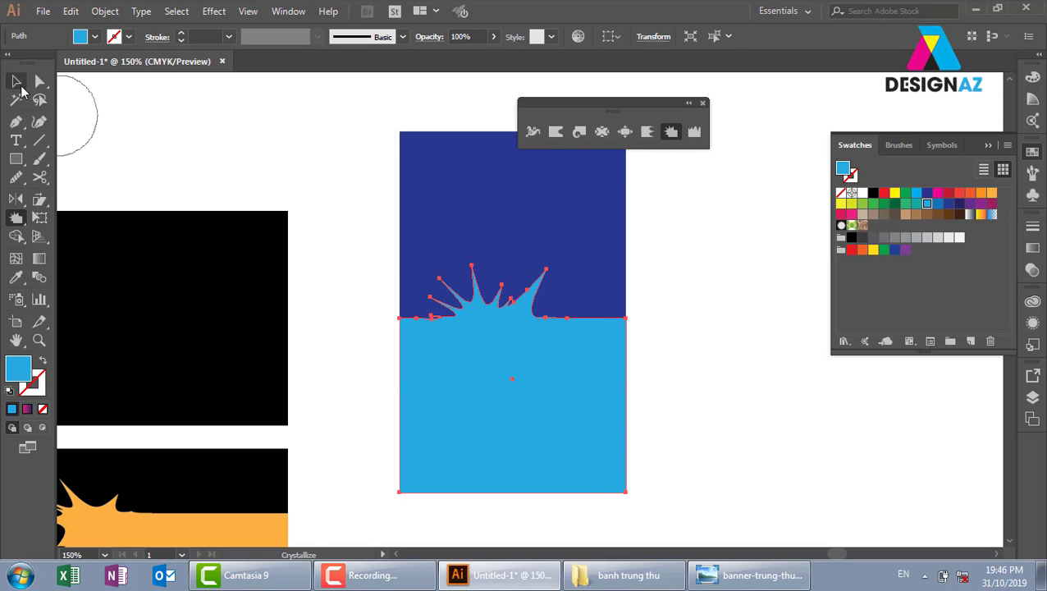
click(16, 81)
click(305, 191)
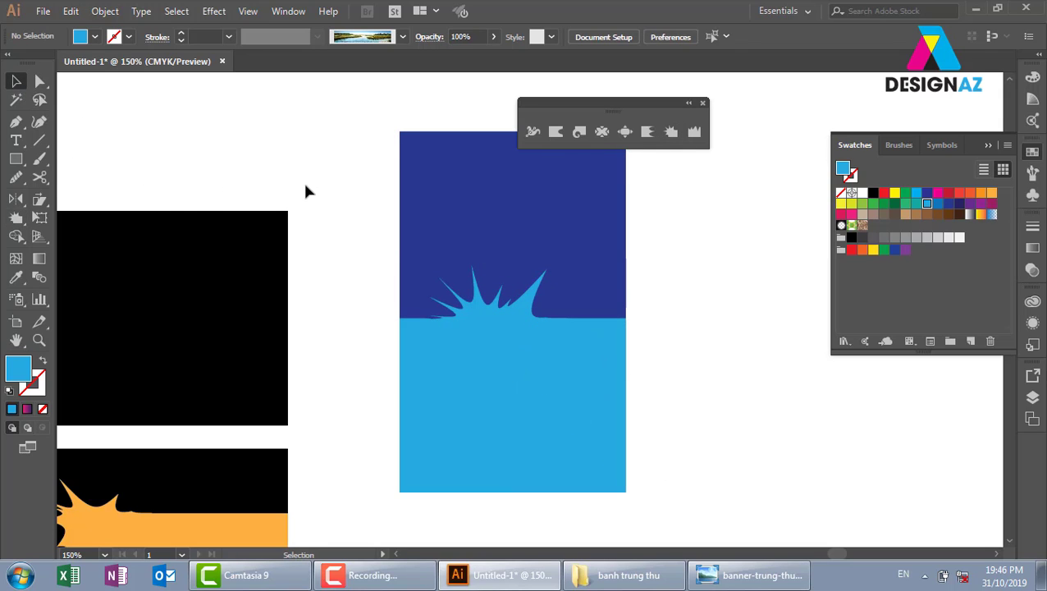
click(512, 318)
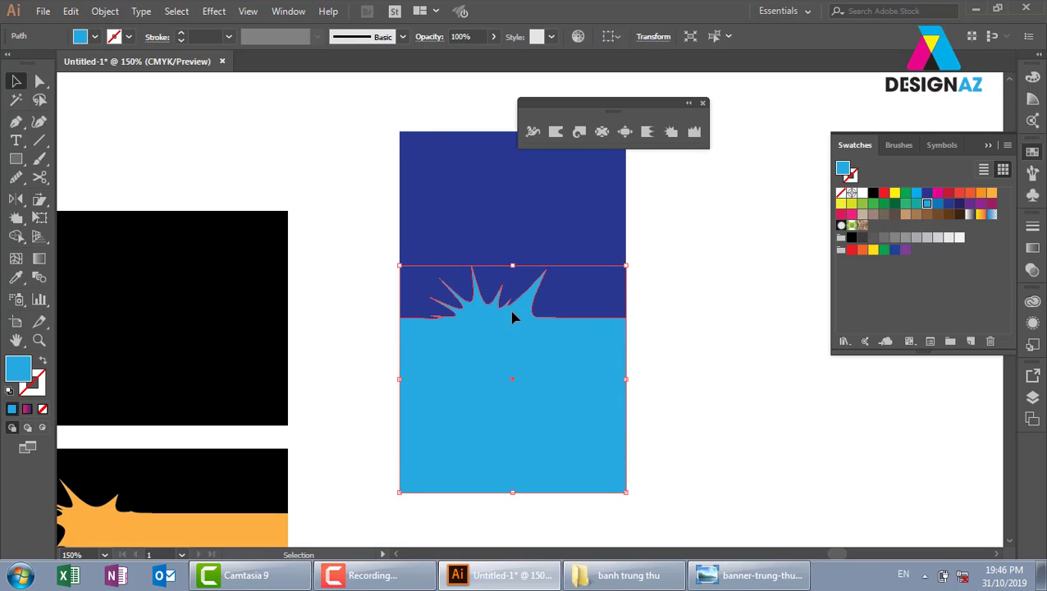
click(634, 338)
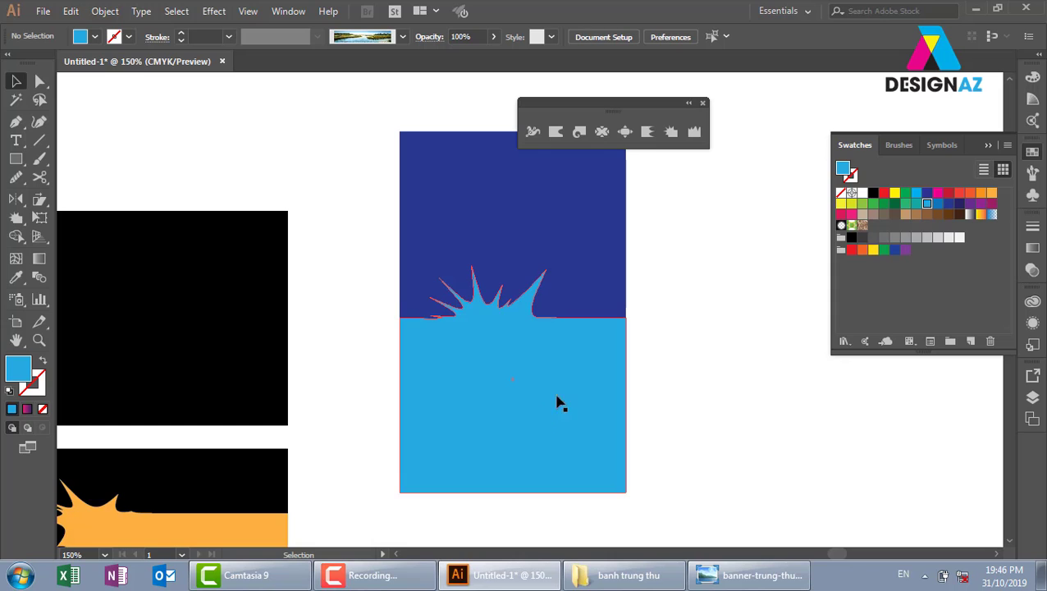
Duplicate the panel to the right, with a tan upper part over a dark brown lower block
drag(642, 343, 473, 334)
click(366, 231)
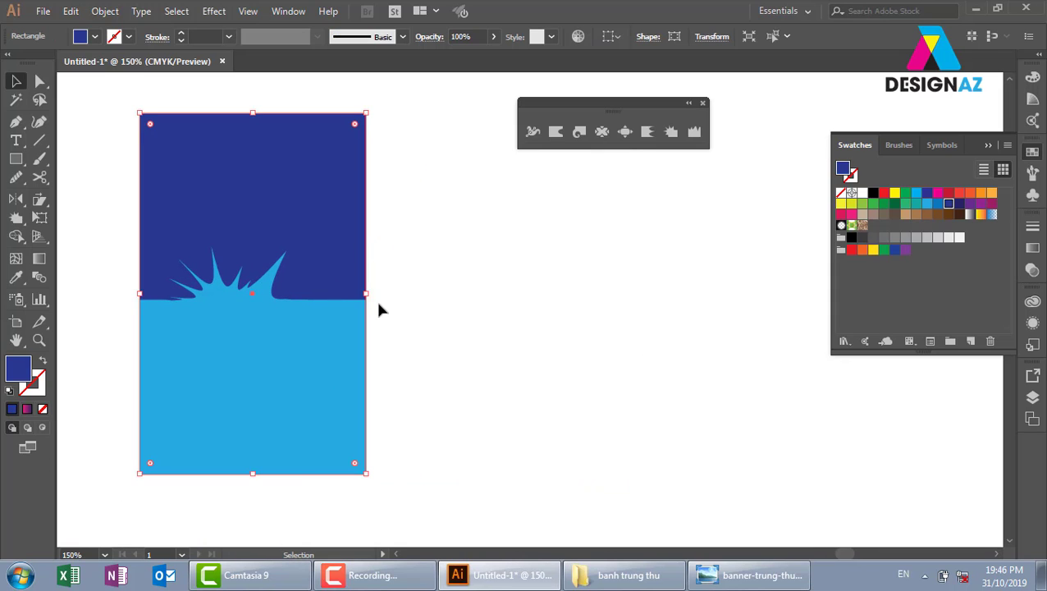
drag(367, 274, 615, 276)
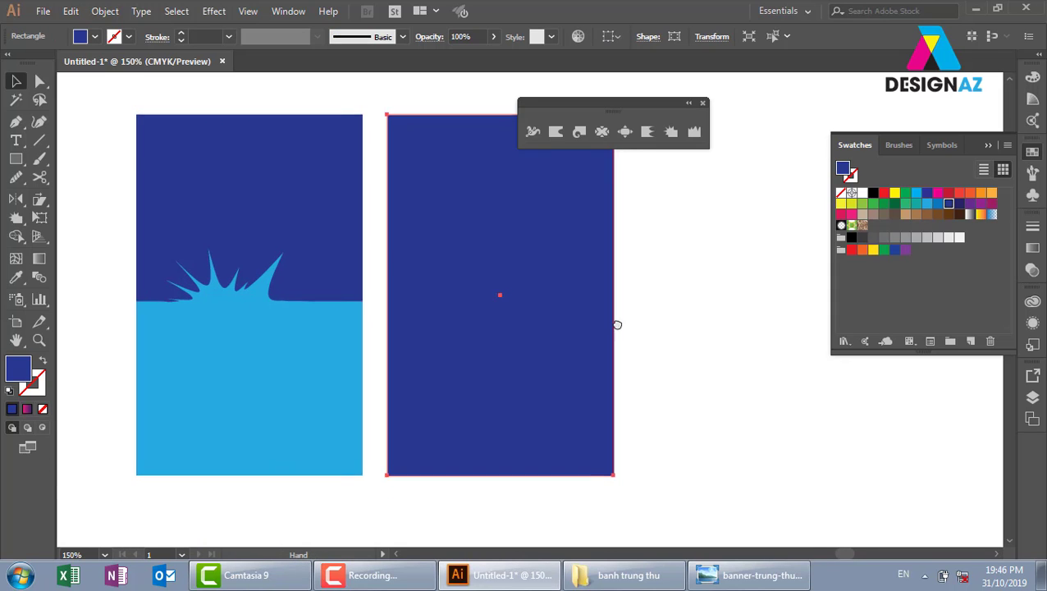
drag(617, 325, 450, 340)
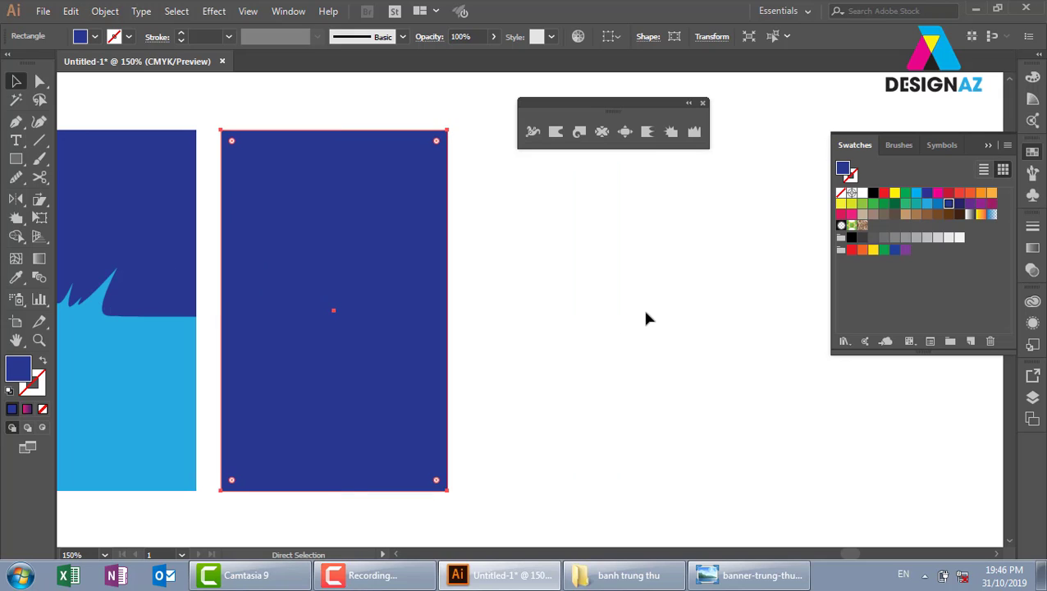
drag(333, 490, 333, 337)
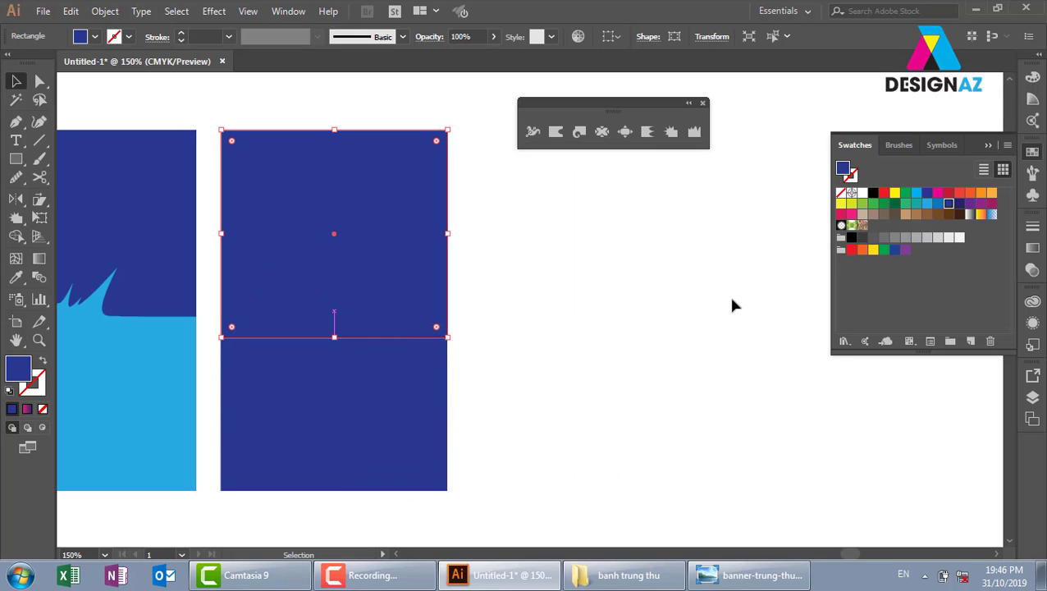
click(905, 214)
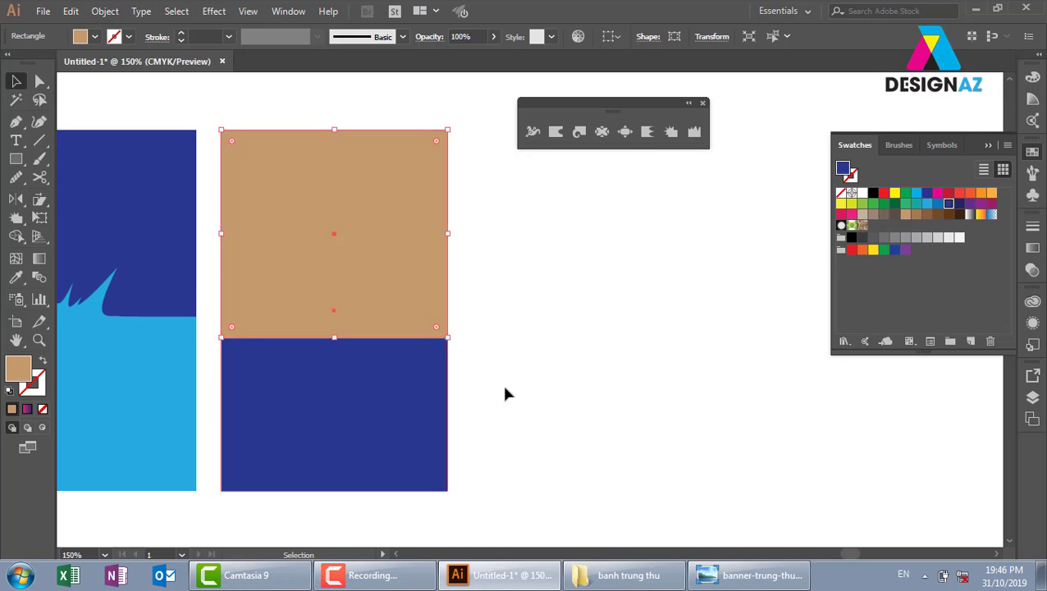
click(426, 386)
click(959, 215)
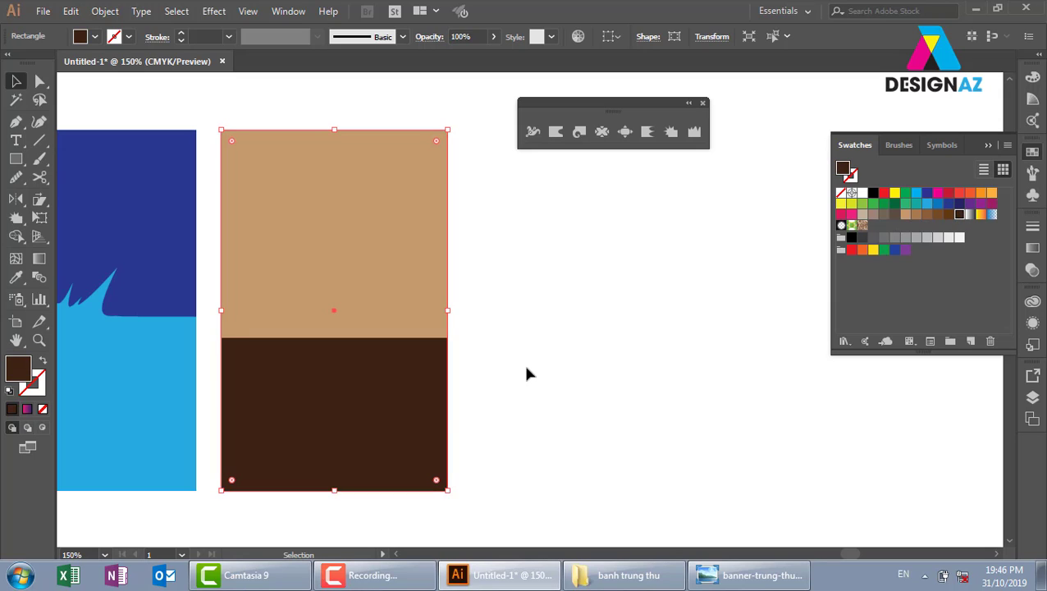
Confirm the Wrinkle tool settings and select only the tan rectangle
click(702, 137)
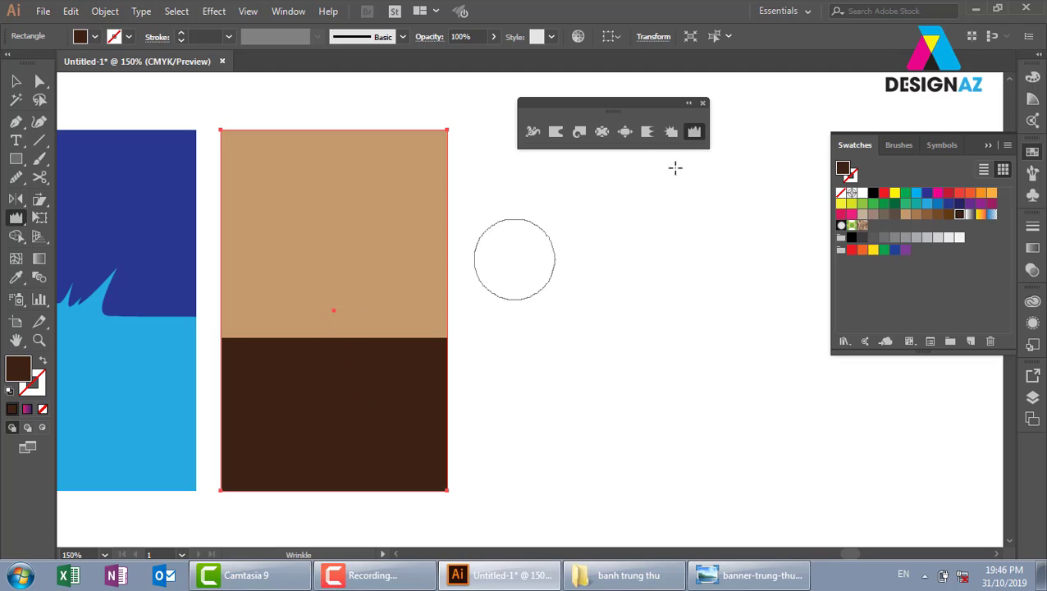
double_click(695, 134)
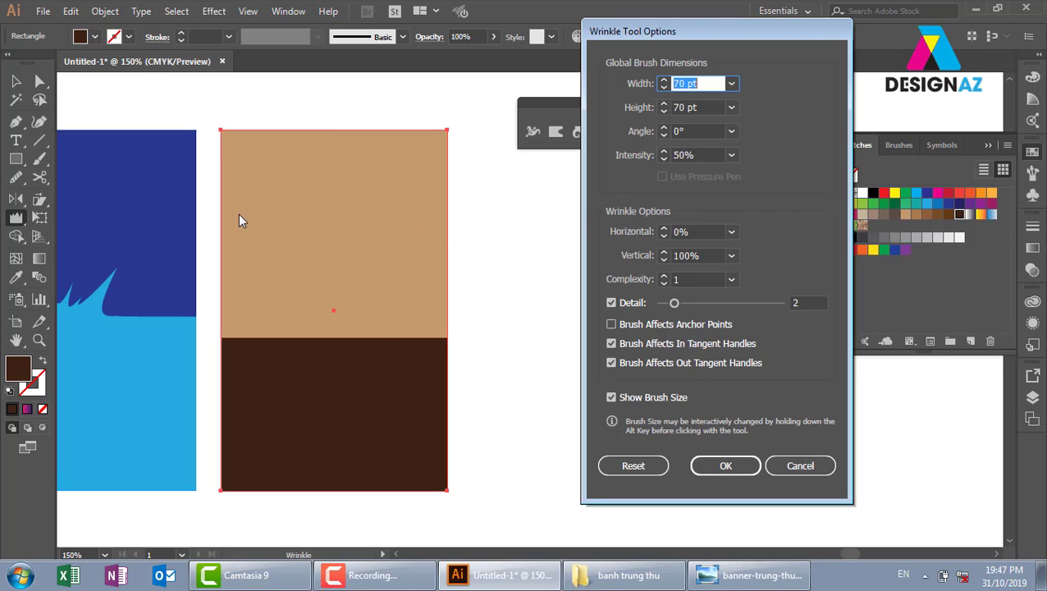
click(724, 467)
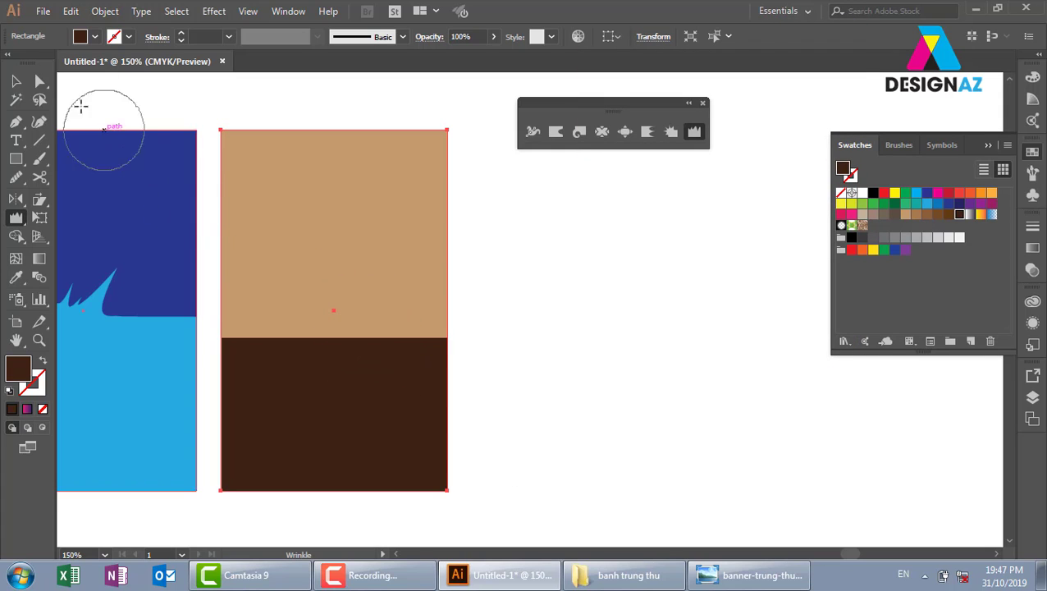
click(15, 81)
click(457, 259)
click(422, 303)
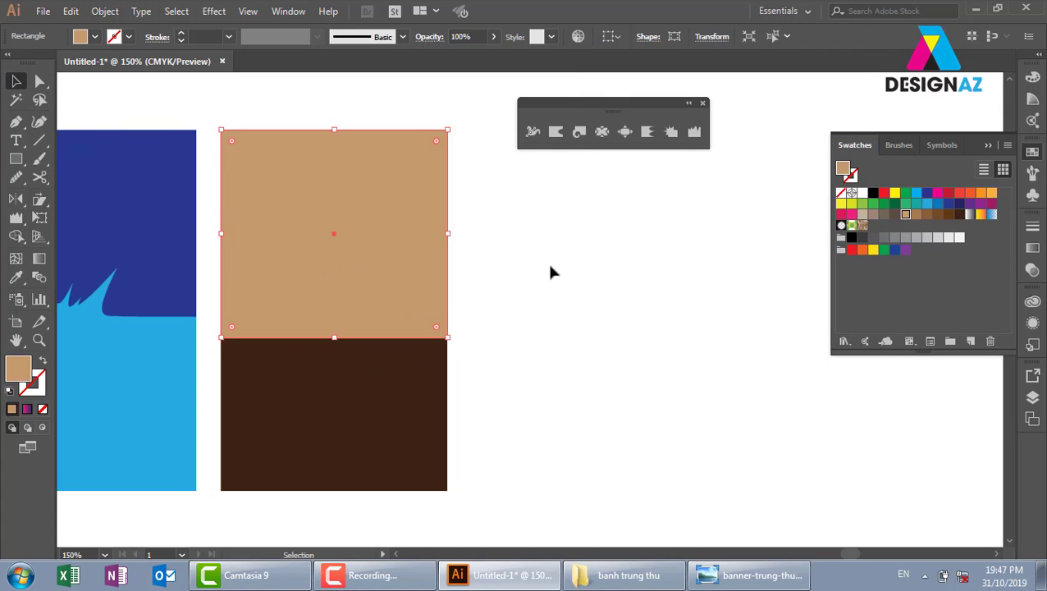
Wrinkle the tan/brown boundary into jagged, grass-like spikes
click(694, 131)
drag(338, 346, 295, 343)
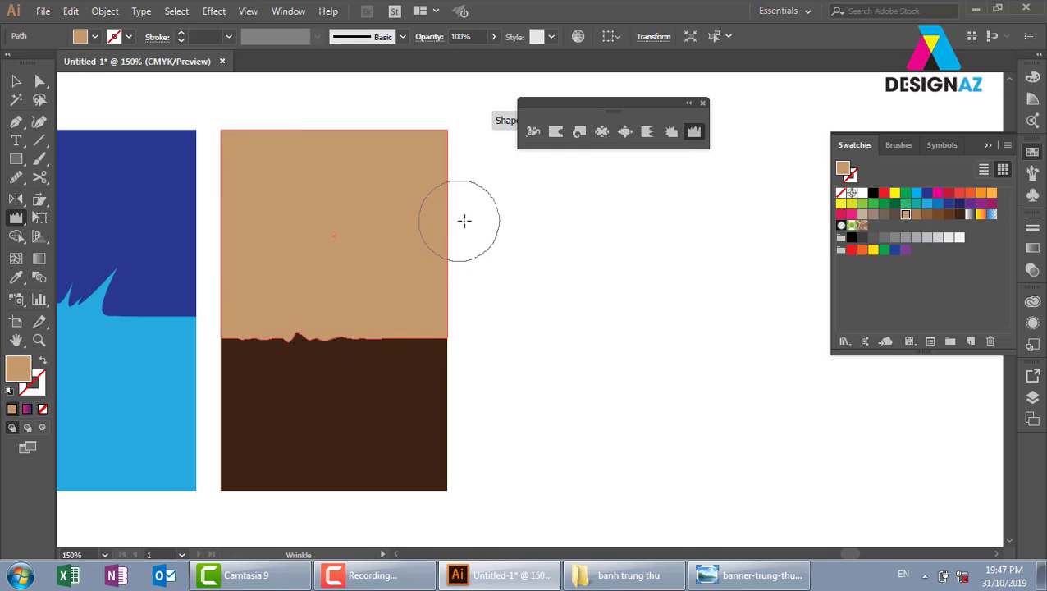
click(471, 246)
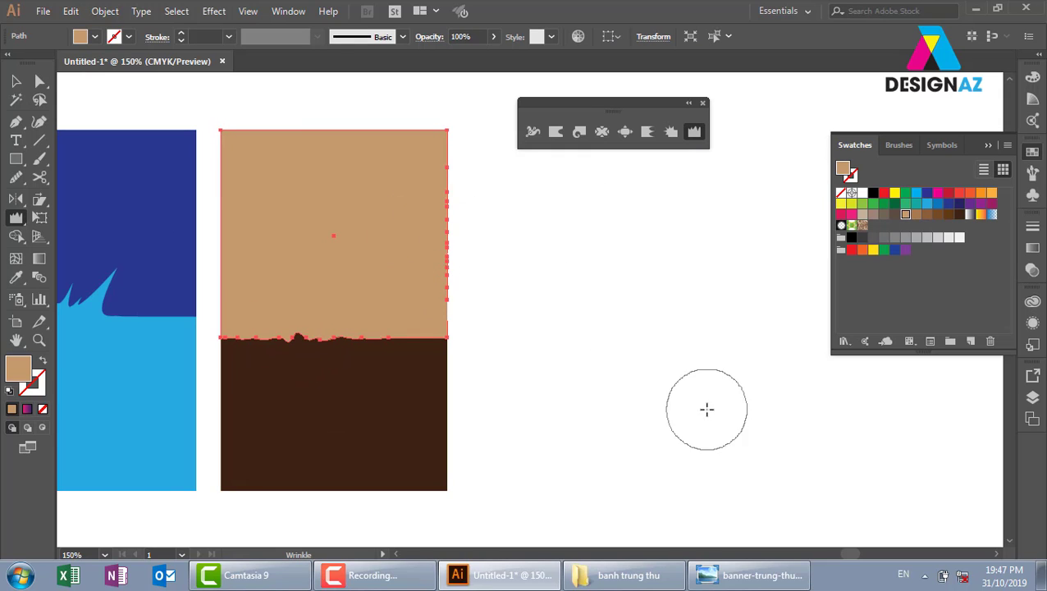
mouse_move(410, 333)
mouse_down()
mouse_move(311, 332)
mouse_move(271, 355)
mouse_move(402, 362)
mouse_up()
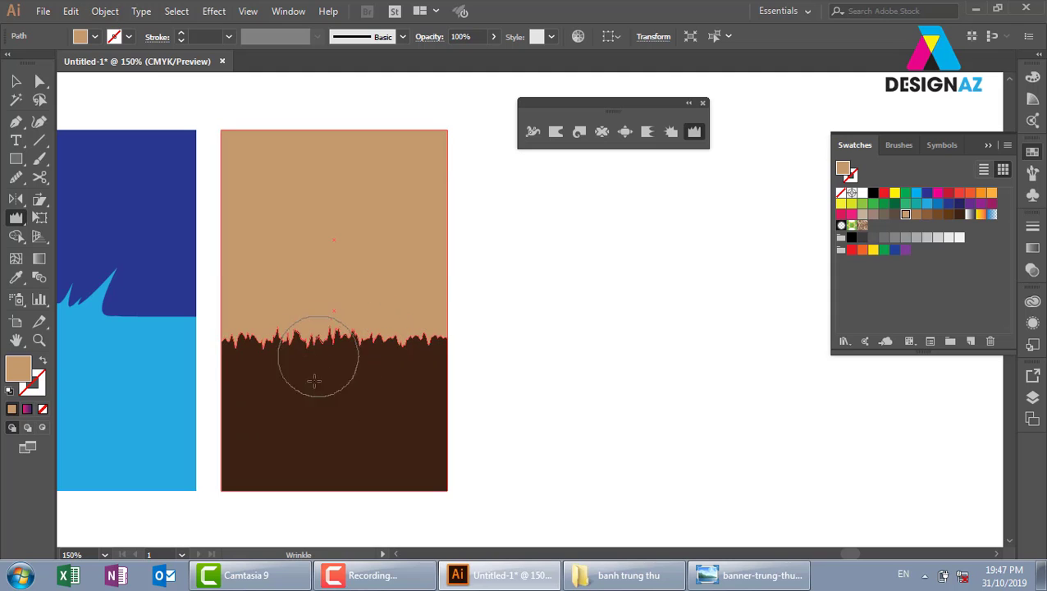
mouse_move(314, 362)
mouse_down()
mouse_move(327, 316)
mouse_move(327, 362)
mouse_move(379, 355)
mouse_move(403, 332)
mouse_move(407, 366)
mouse_move(425, 334)
mouse_move(246, 349)
mouse_move(276, 346)
mouse_move(287, 374)
mouse_up()
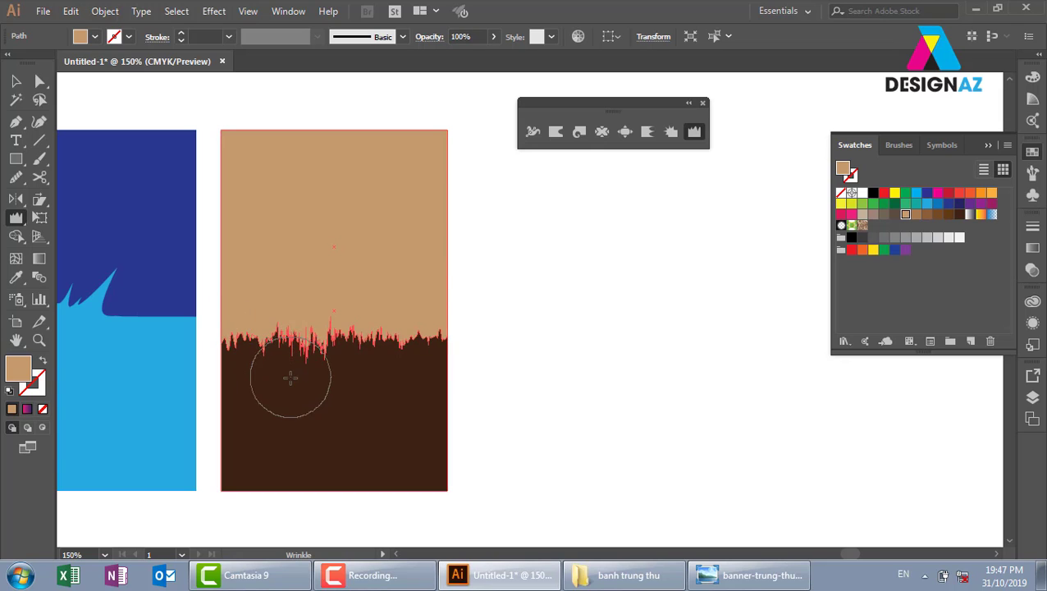
drag(360, 371, 402, 322)
drag(397, 397, 407, 362)
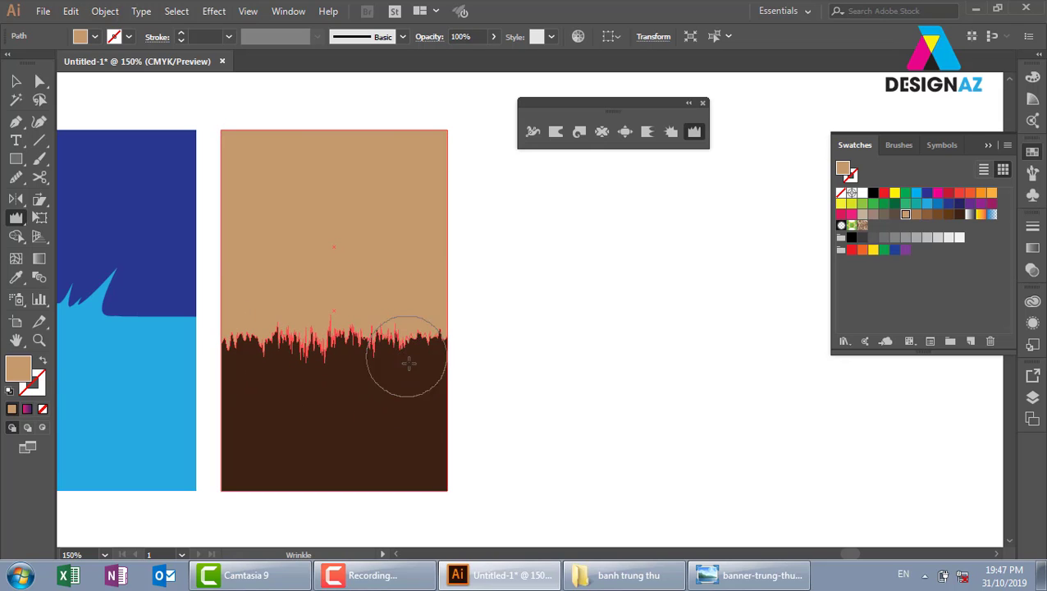
click(16, 80)
click(574, 308)
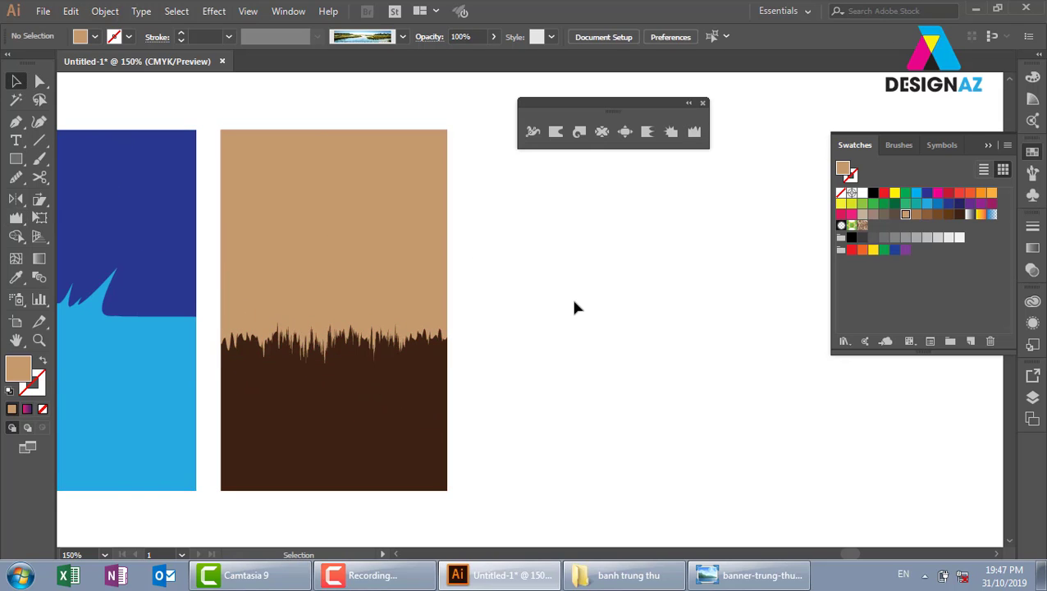
Add the 'oan hon' text beside the panels, enlarge it and tighten its letter spacing
click(15, 140)
click(611, 249)
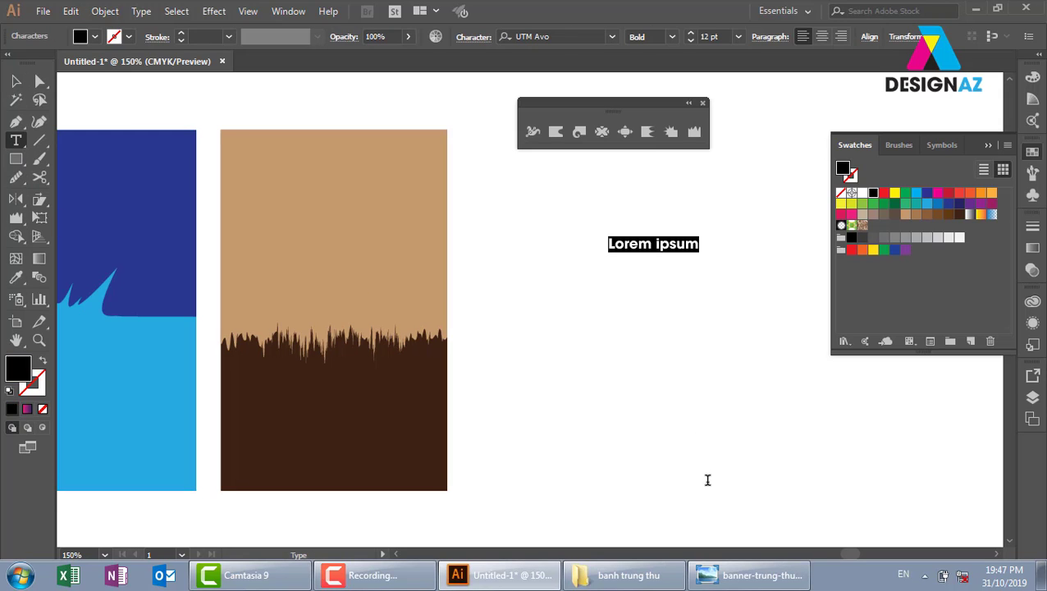
key(BackSpace)
key(BackSpace)
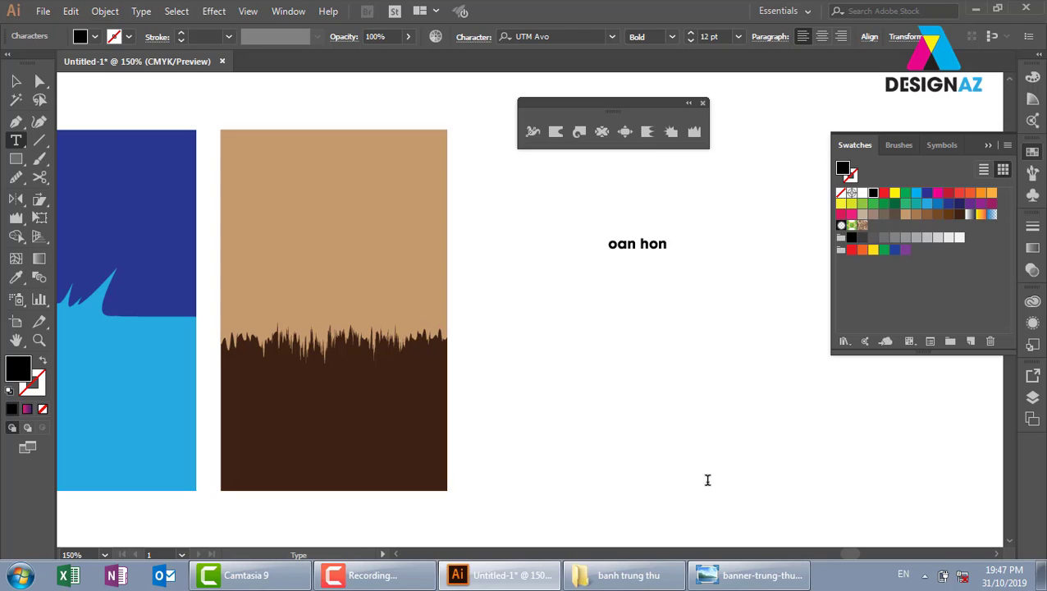
click(15, 80)
click(638, 244)
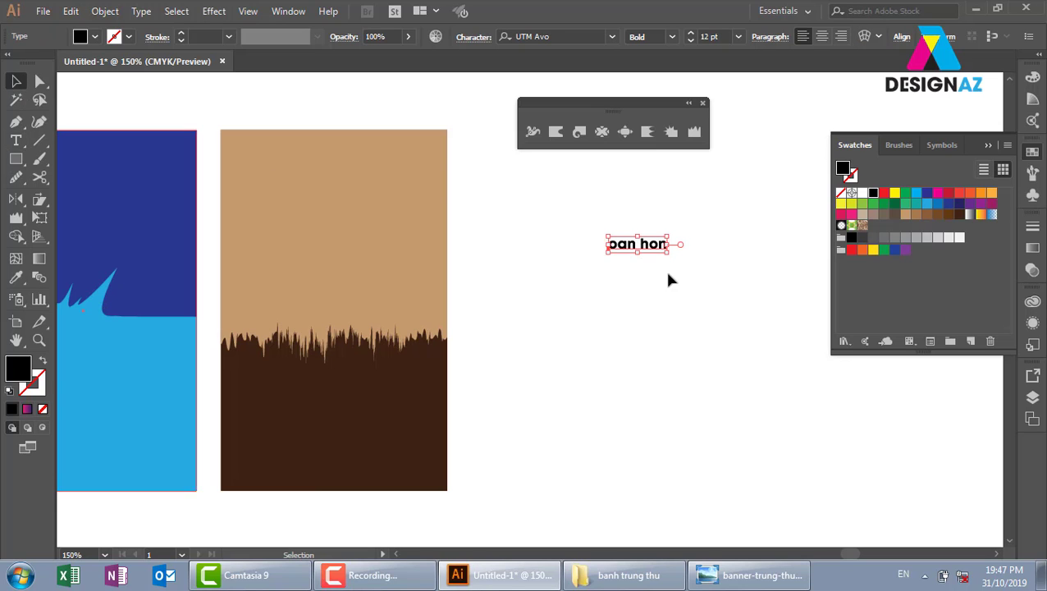
mouse_move(668, 235)
mouse_down()
mouse_move(766, 169)
mouse_move(687, 281)
mouse_move(470, 332)
mouse_move(493, 350)
mouse_up()
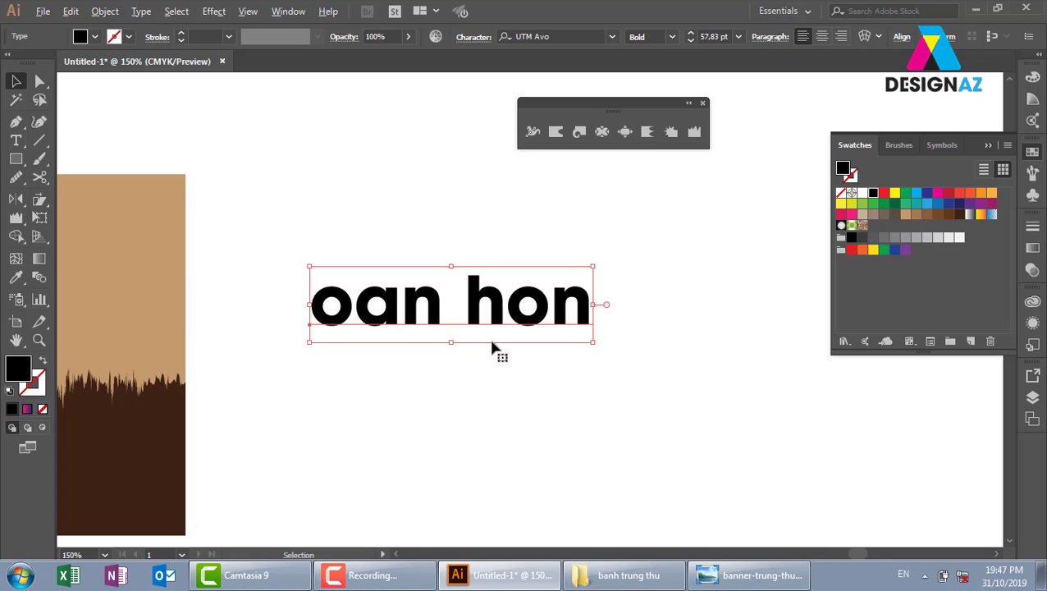
key(alt+Left)
key(alt+Left)
key(alt+Left)
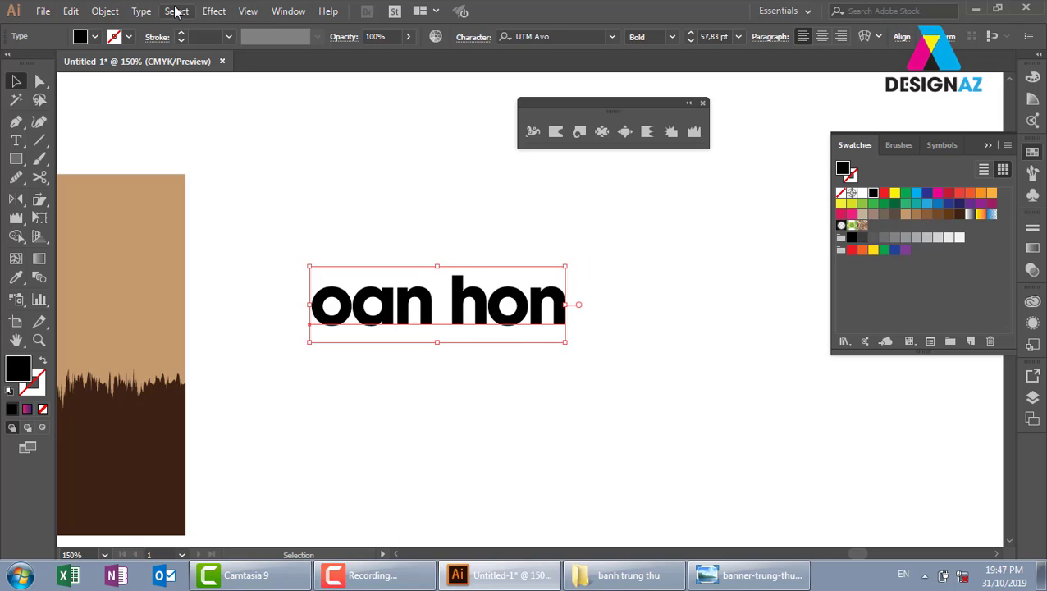
Make the lettering UPPERCASE, scale it up further and convert it to outlines
click(142, 12)
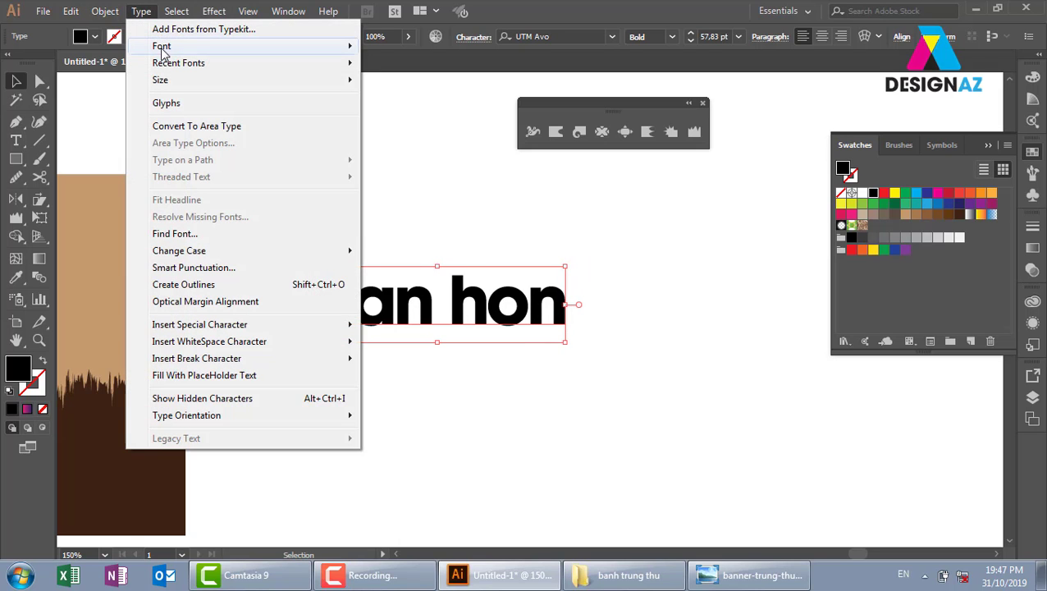
click(394, 249)
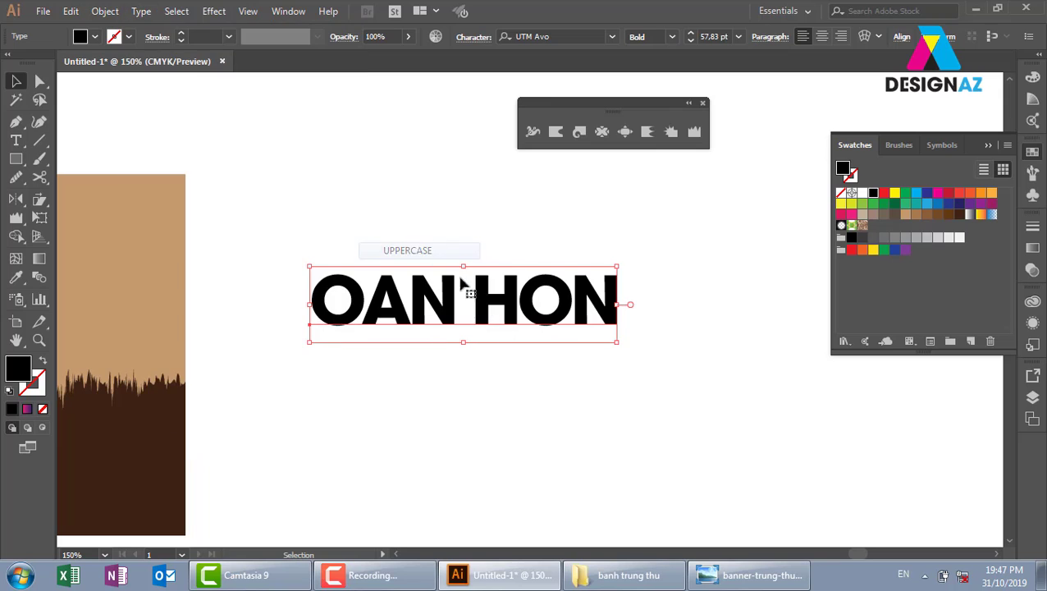
drag(618, 344, 725, 367)
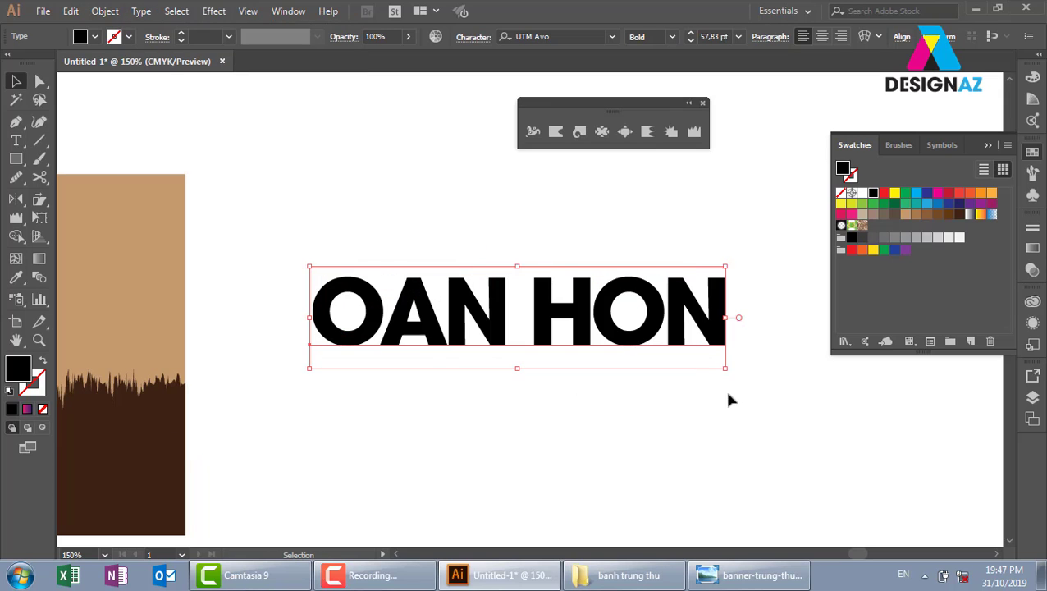
key(ctrl+shift+o)
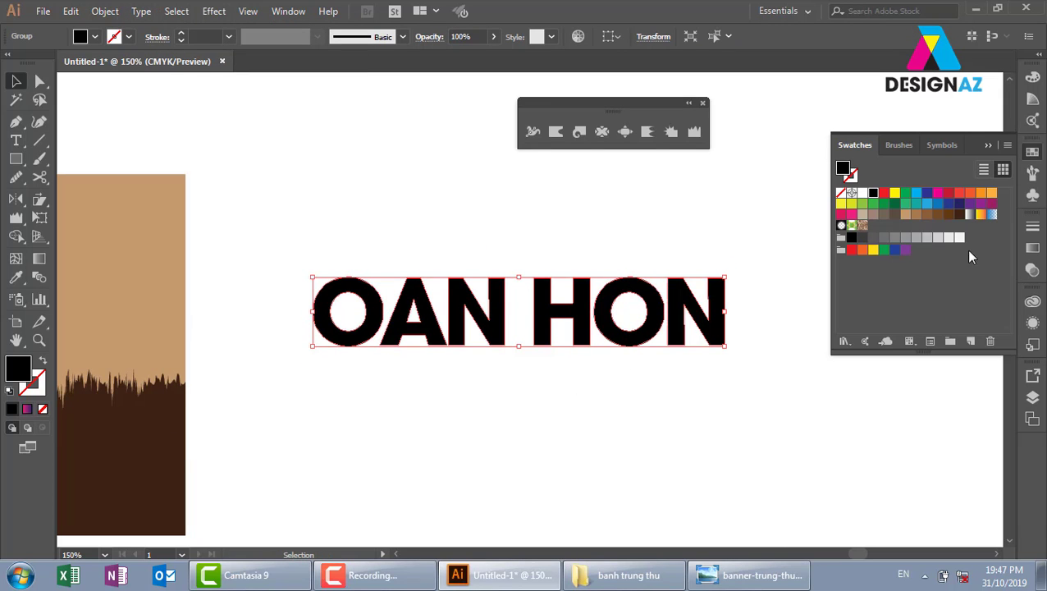
Fill the OAN HON lettering red and wrinkle the letter bottoms into ragged drips
click(884, 193)
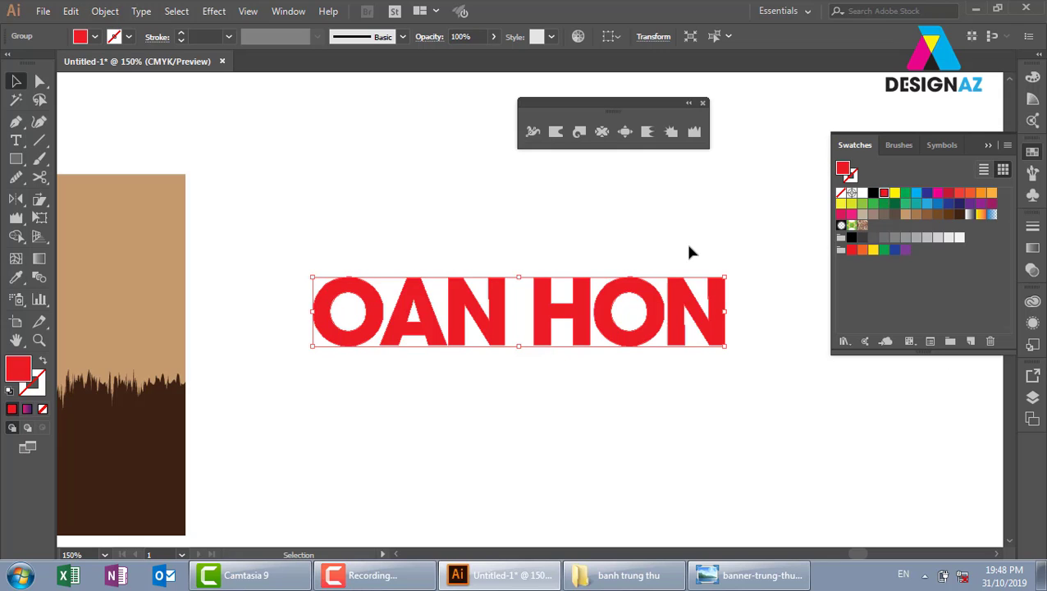
click(694, 132)
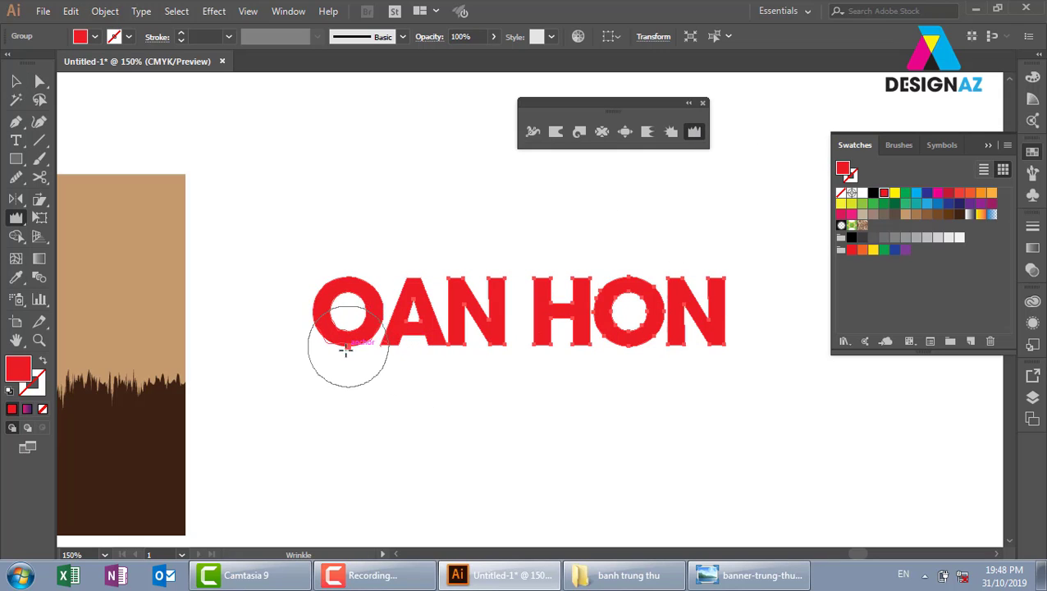
mouse_move(346, 348)
mouse_down()
mouse_move(344, 380)
mouse_move(322, 338)
mouse_move(344, 371)
mouse_move(416, 353)
mouse_move(416, 374)
mouse_move(411, 355)
mouse_move(510, 388)
mouse_move(500, 345)
mouse_move(504, 390)
mouse_move(482, 344)
mouse_move(481, 364)
mouse_move(560, 333)
mouse_move(556, 369)
mouse_move(568, 327)
mouse_move(568, 358)
mouse_move(589, 336)
mouse_move(626, 351)
mouse_move(631, 374)
mouse_move(643, 343)
mouse_move(652, 376)
mouse_move(706, 351)
mouse_move(699, 380)
mouse_move(701, 343)
mouse_move(686, 397)
mouse_up()
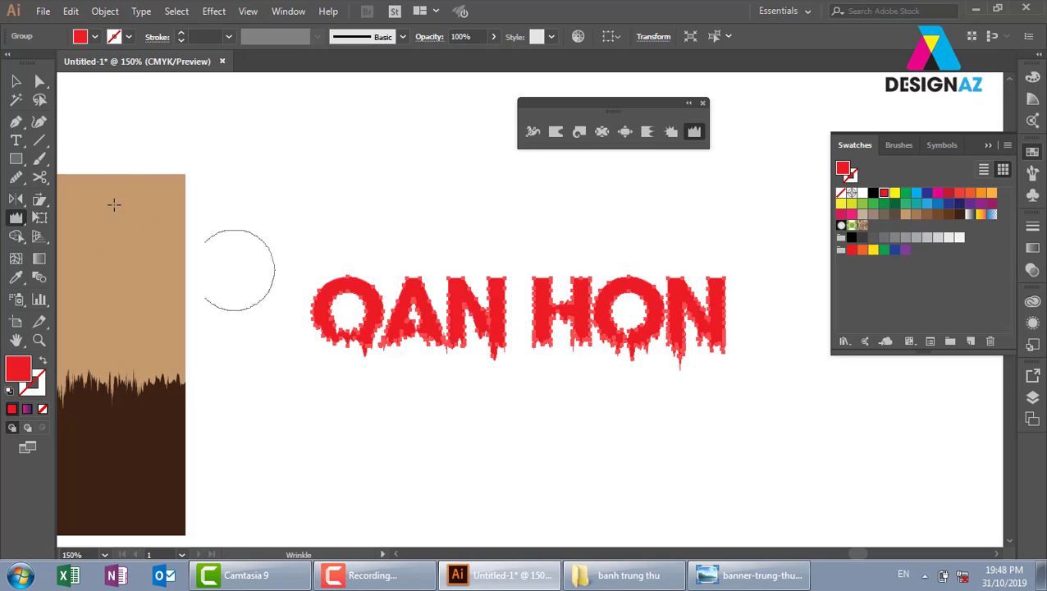
key(v)
click(288, 177)
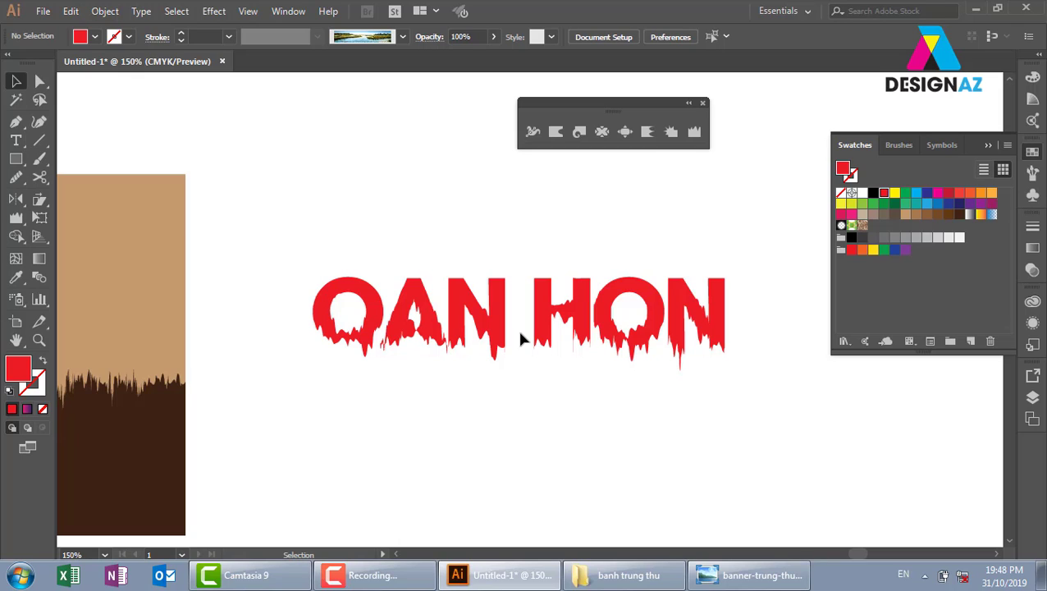
Move the lettering group up and to the left
click(588, 313)
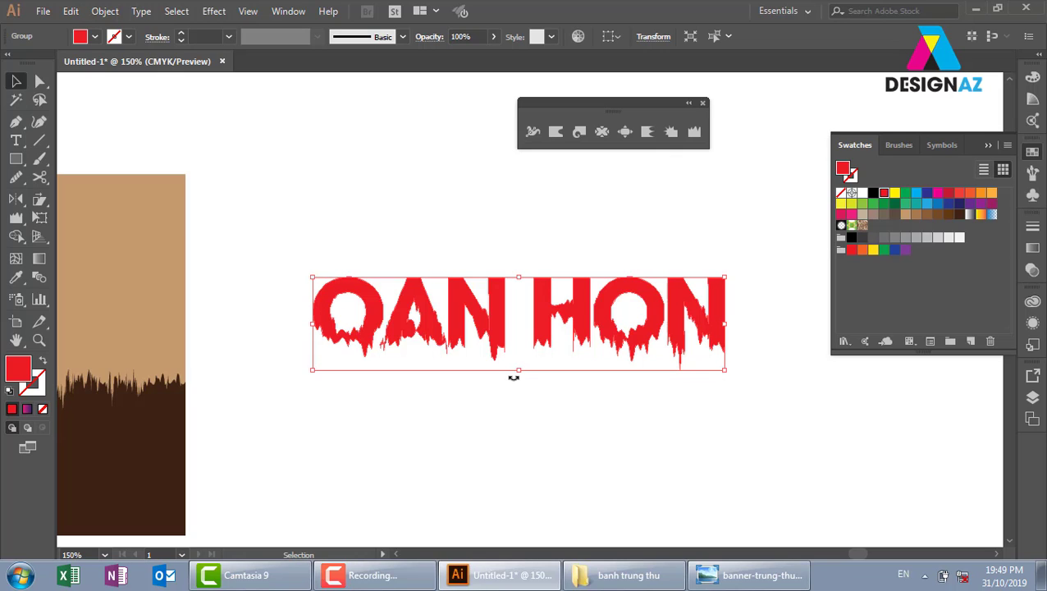
click(434, 251)
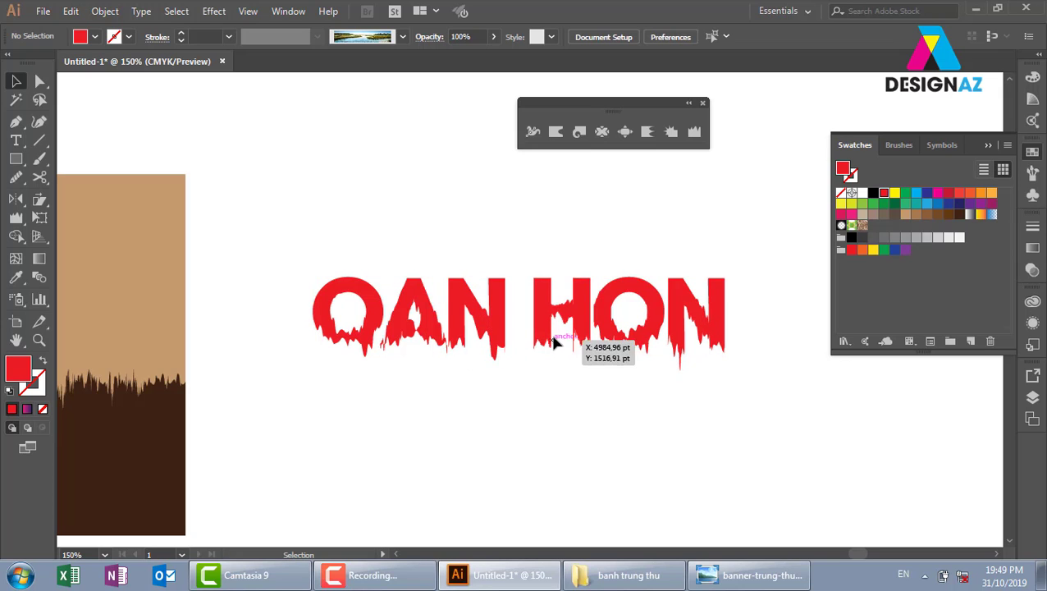
drag(554, 345, 502, 328)
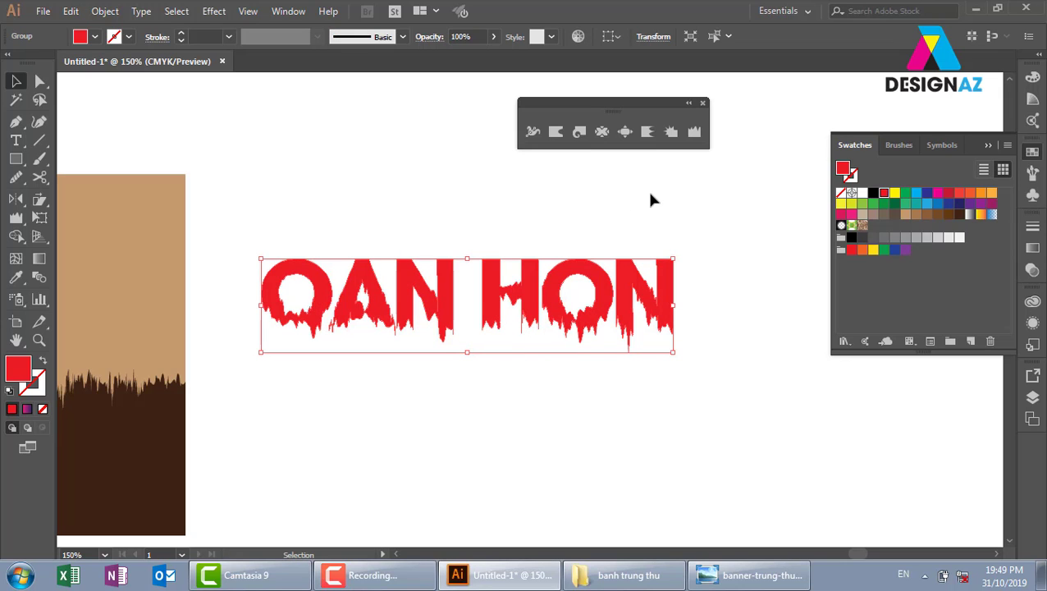
Warp long melting drips down from the O, H and A letters
click(556, 132)
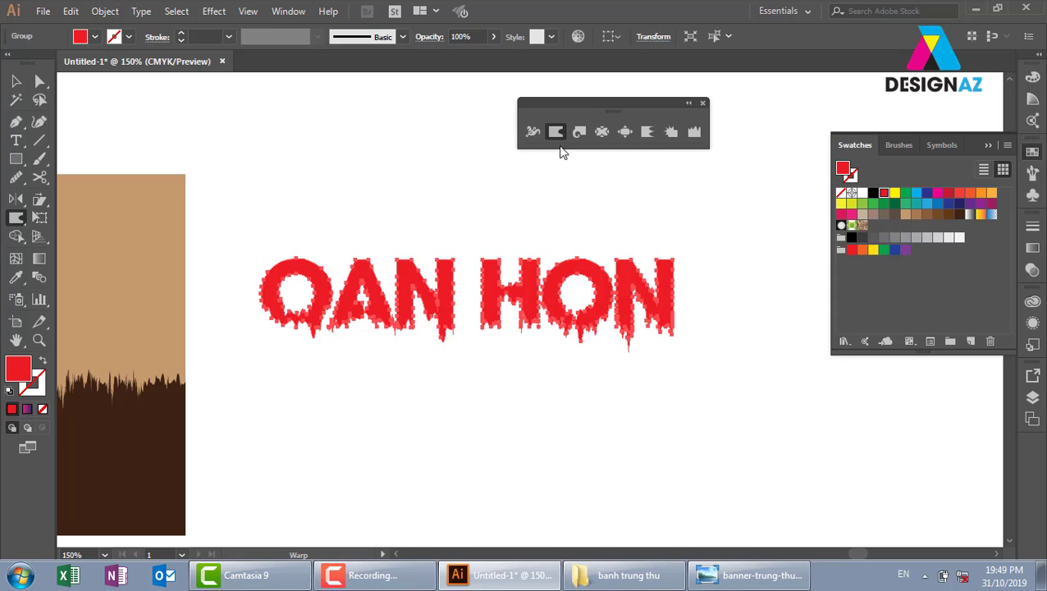
drag(568, 313, 567, 411)
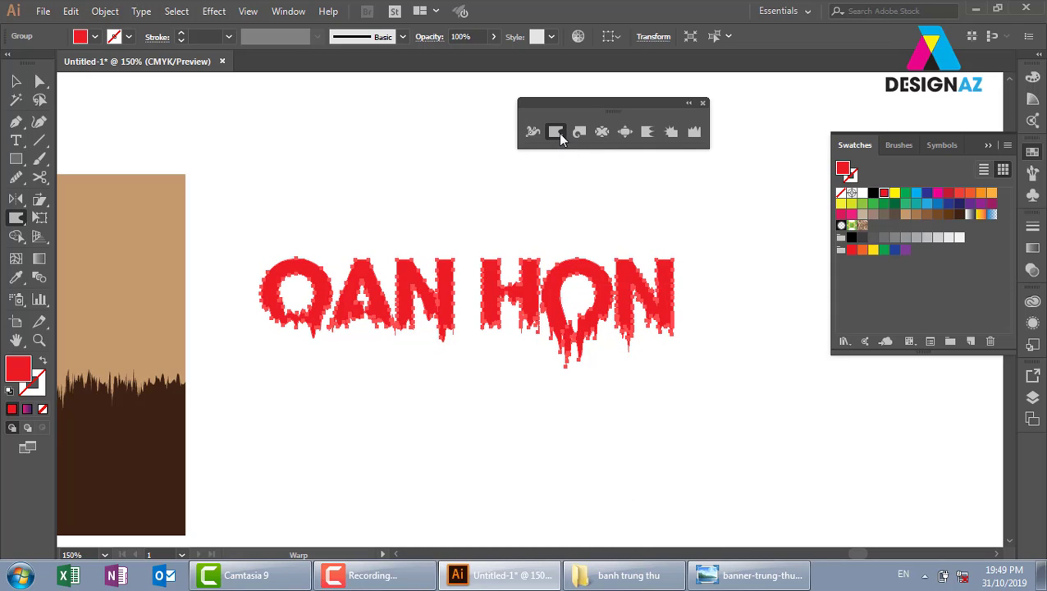
drag(484, 304, 472, 404)
drag(479, 311, 462, 397)
drag(410, 328, 405, 350)
drag(405, 391, 367, 363)
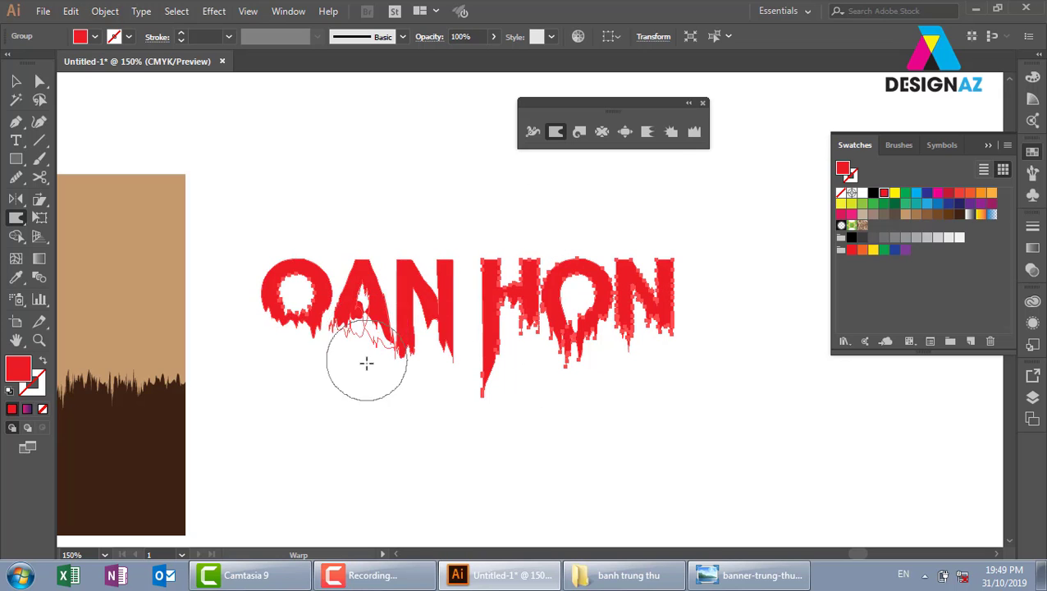
Move the lettering up about 70 px, then delete it from the canvas
click(15, 81)
click(355, 132)
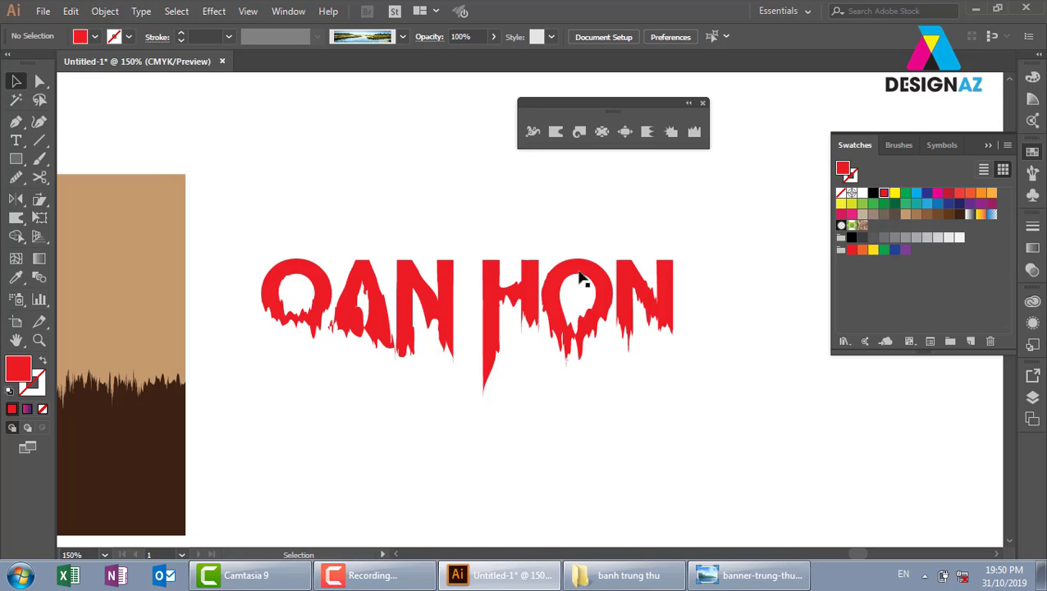
drag(515, 351, 519, 294)
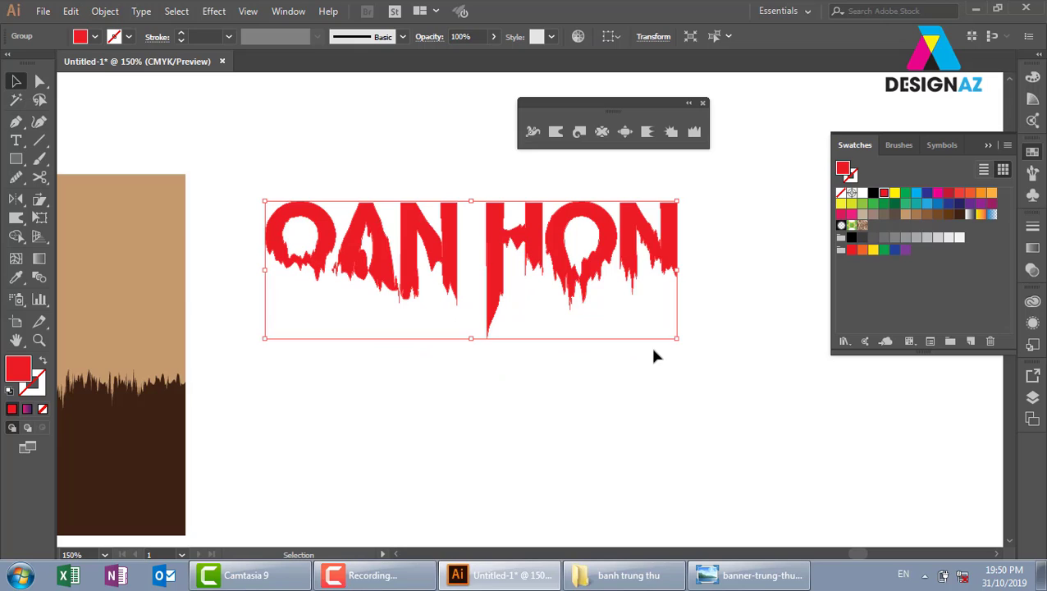
key(Delete)
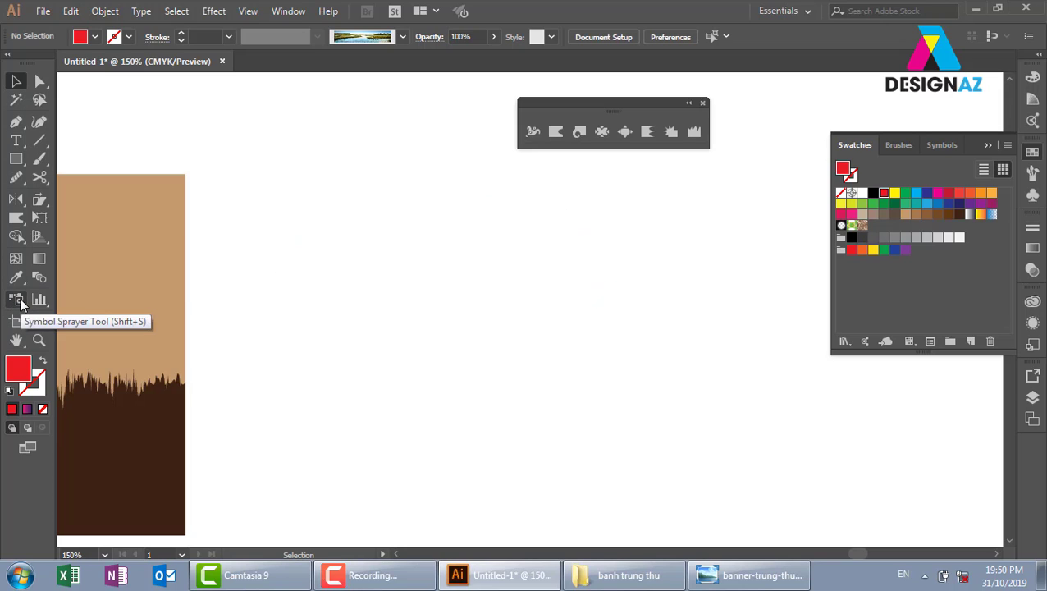
Choose the Symbol Sprayer, then pick the Polygon tool from the basic shape tools
drag(21, 305, 85, 302)
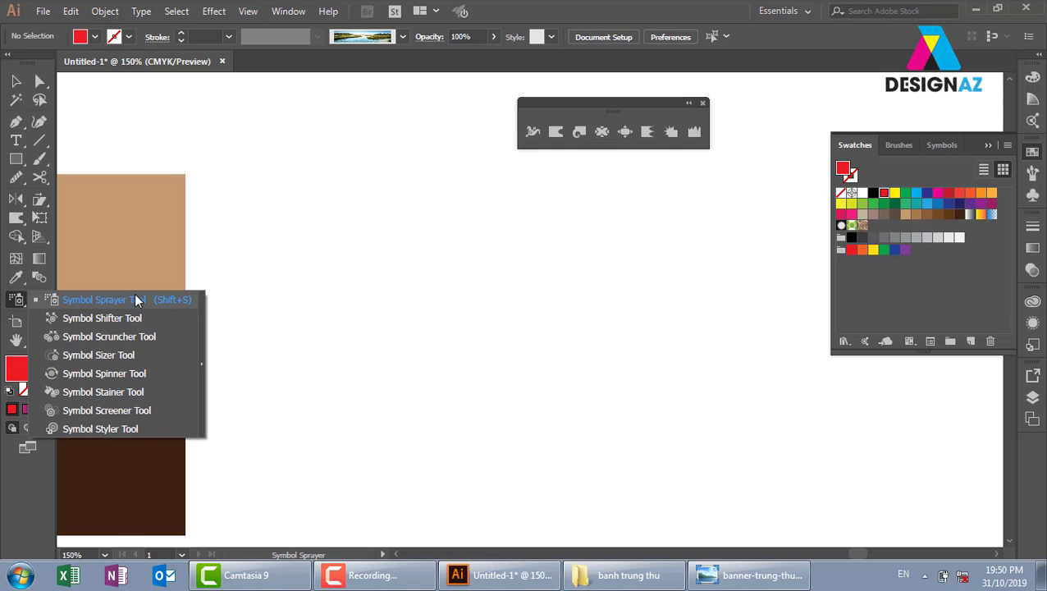
click(136, 301)
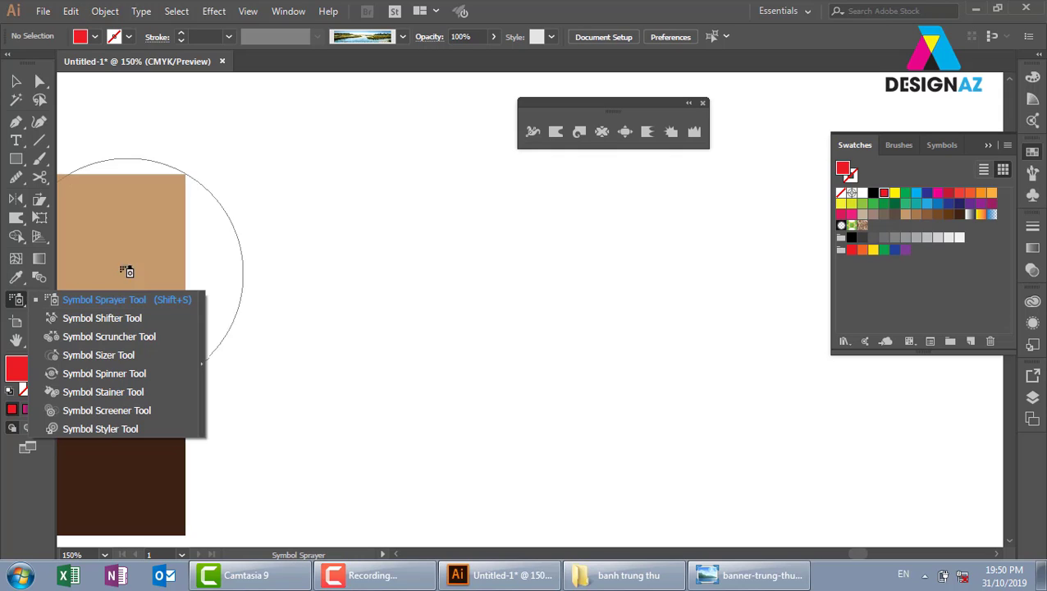
click(23, 168)
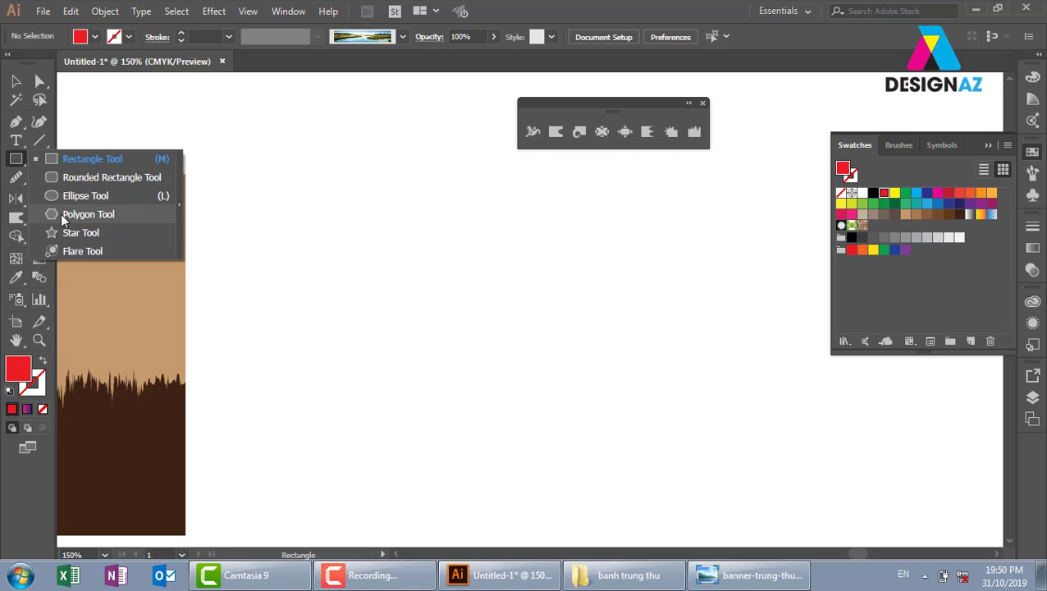
click(82, 214)
Draw a small pink five-sided polygon and zoom in on it
drag(429, 287, 461, 316)
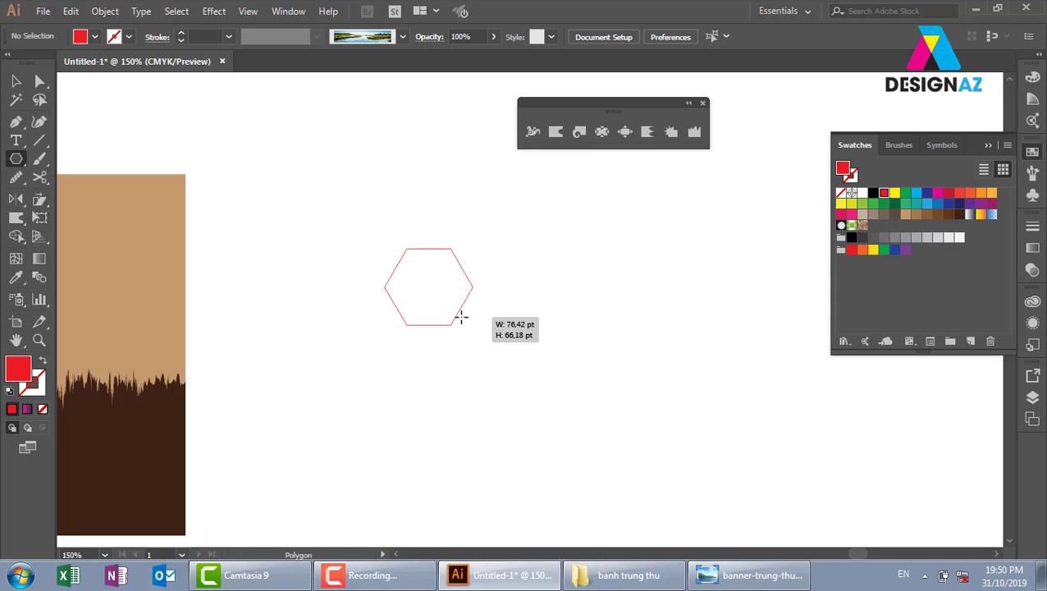
key(Down)
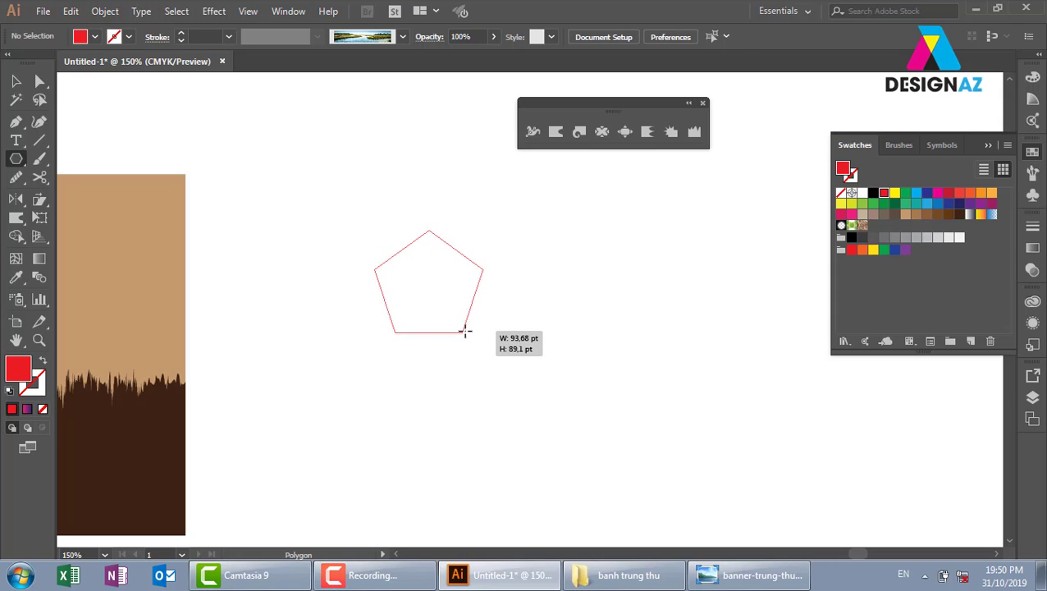
drag(461, 317, 465, 331)
click(851, 214)
key(ctrl+shift+a)
key(z)
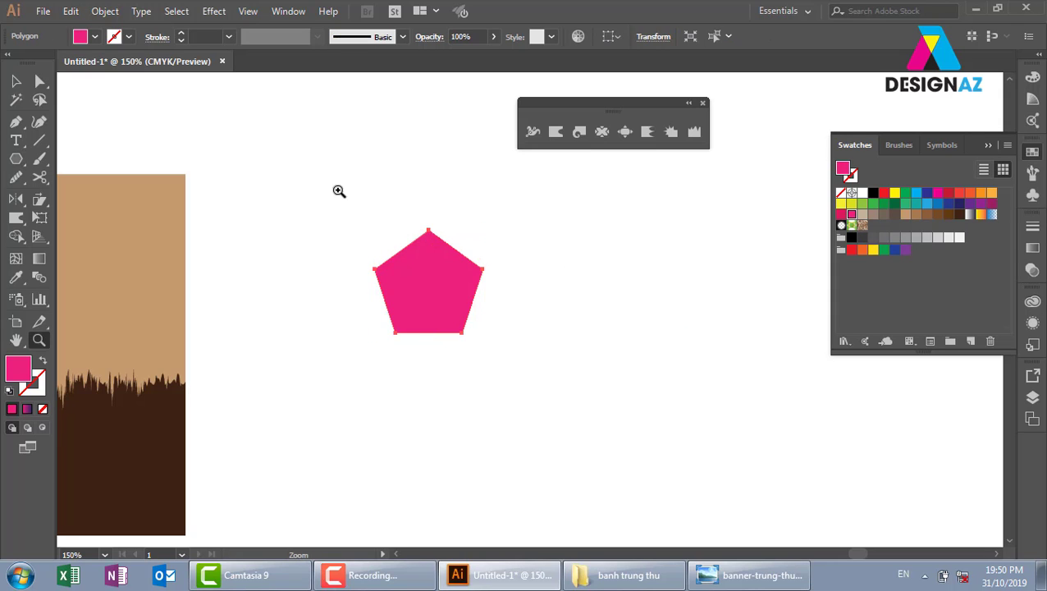
drag(339, 189, 634, 428)
click(16, 80)
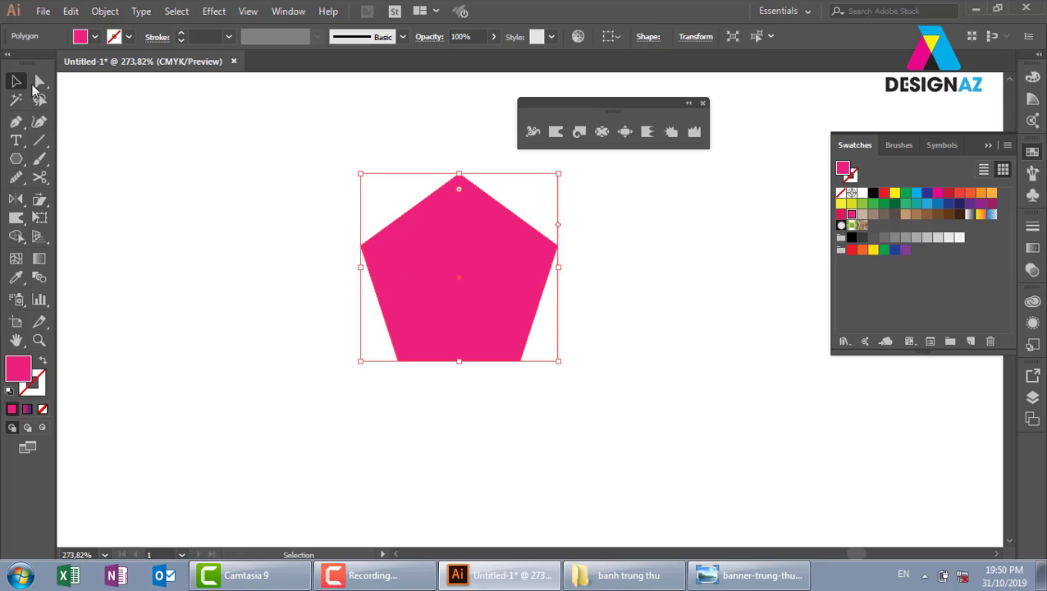
click(483, 240)
Apply Pucker & Bloat at 55% bloat to turn the pentagon into a flower
click(213, 13)
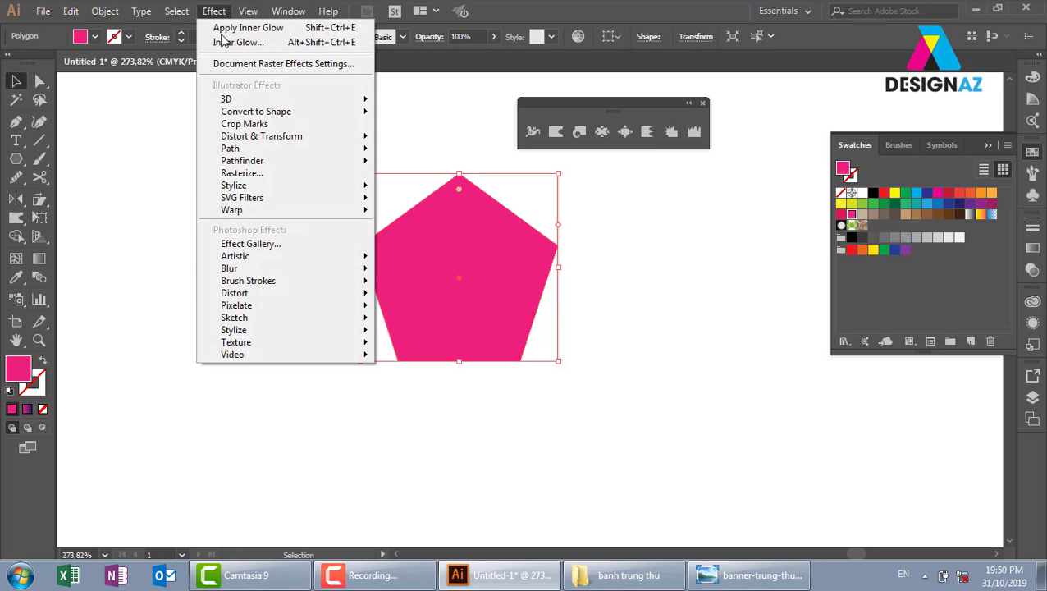
mouse_move(261, 136)
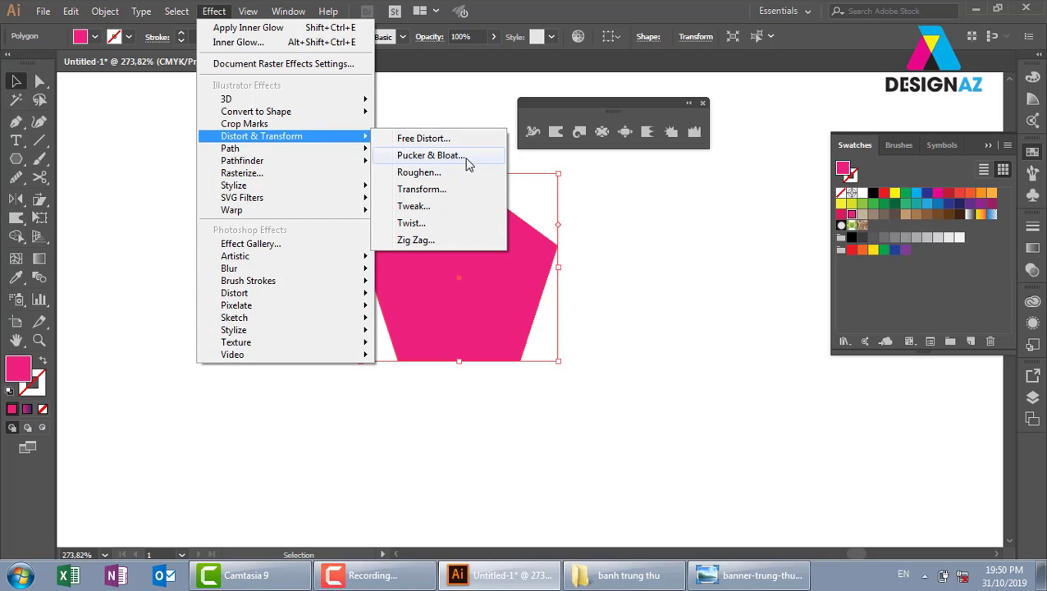
click(468, 164)
click(658, 192)
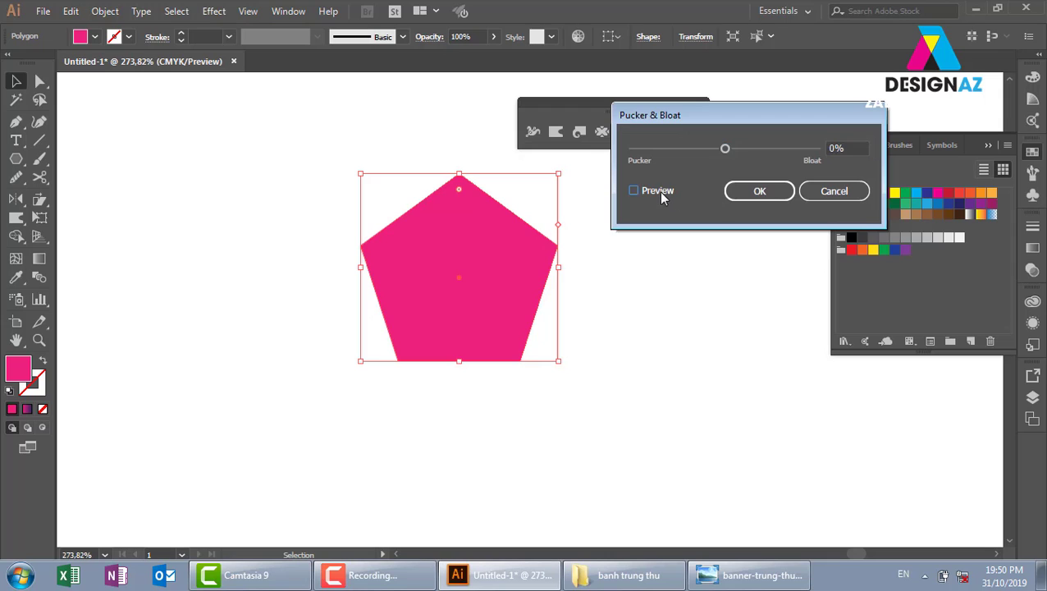
drag(726, 150, 750, 149)
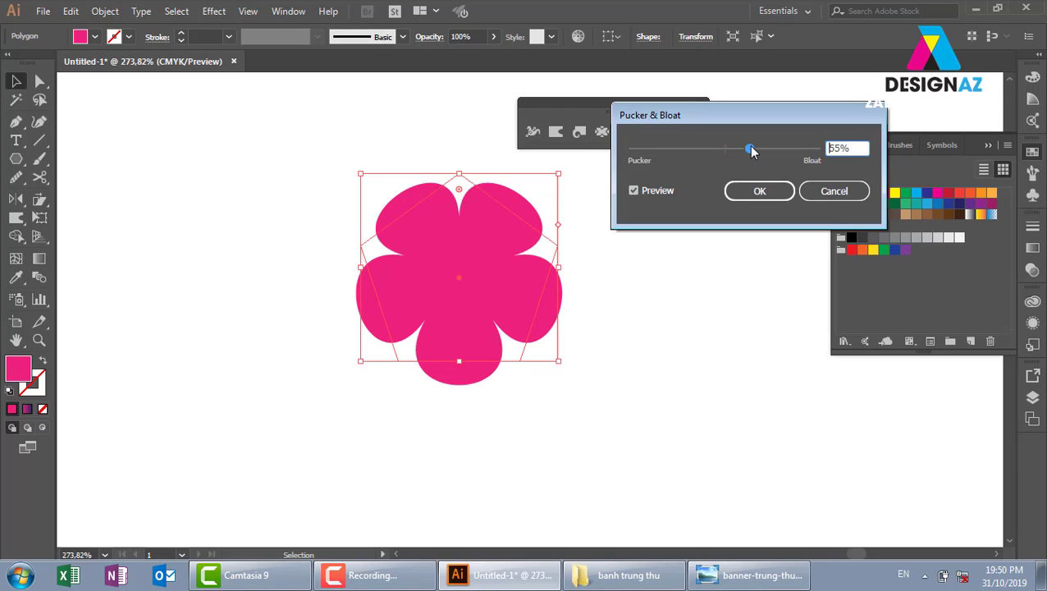
click(755, 194)
Shrink the inner flower toward its centre and fill it a darker pink
click(262, 116)
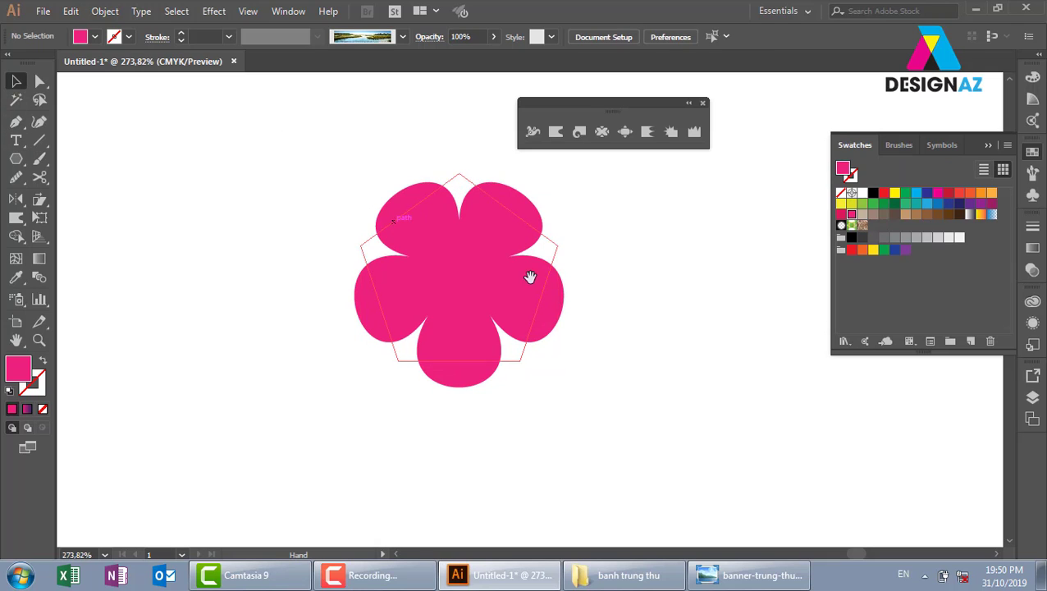
drag(542, 281, 435, 300)
click(424, 305)
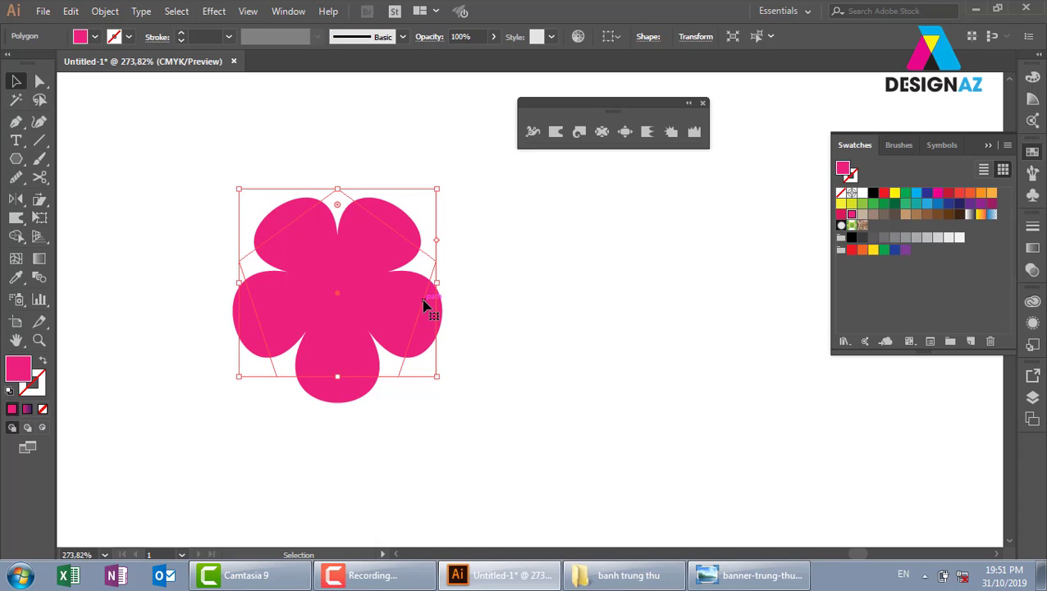
key(a)
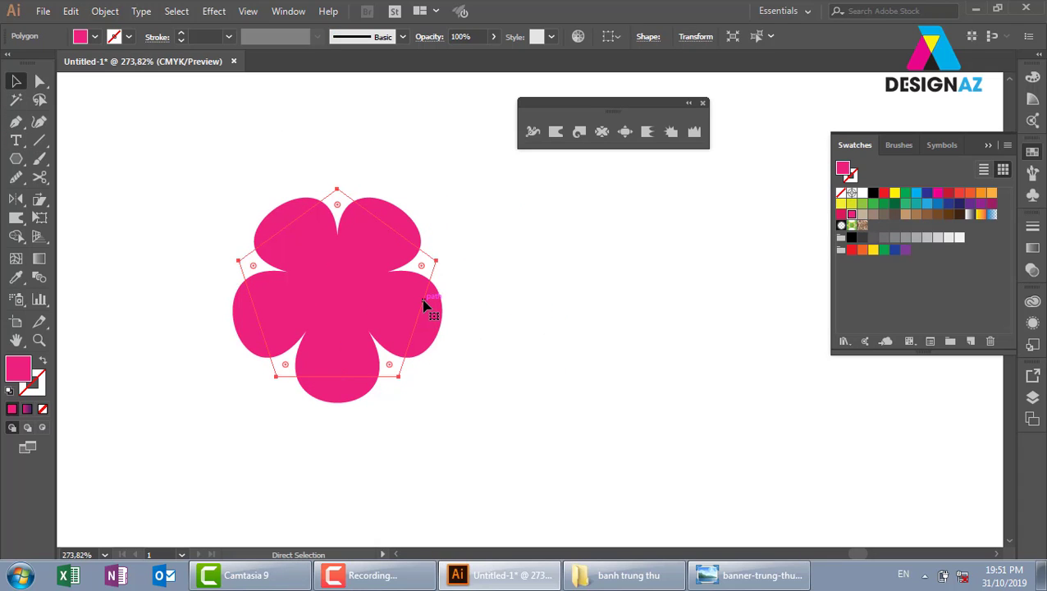
key(v)
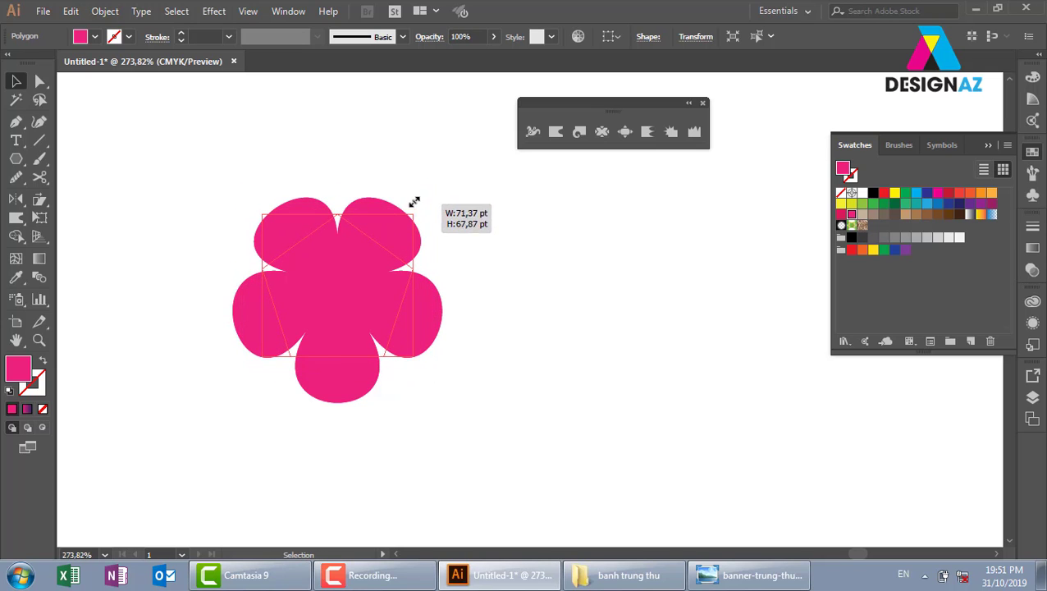
drag(436, 190, 412, 213)
double_click(18, 371)
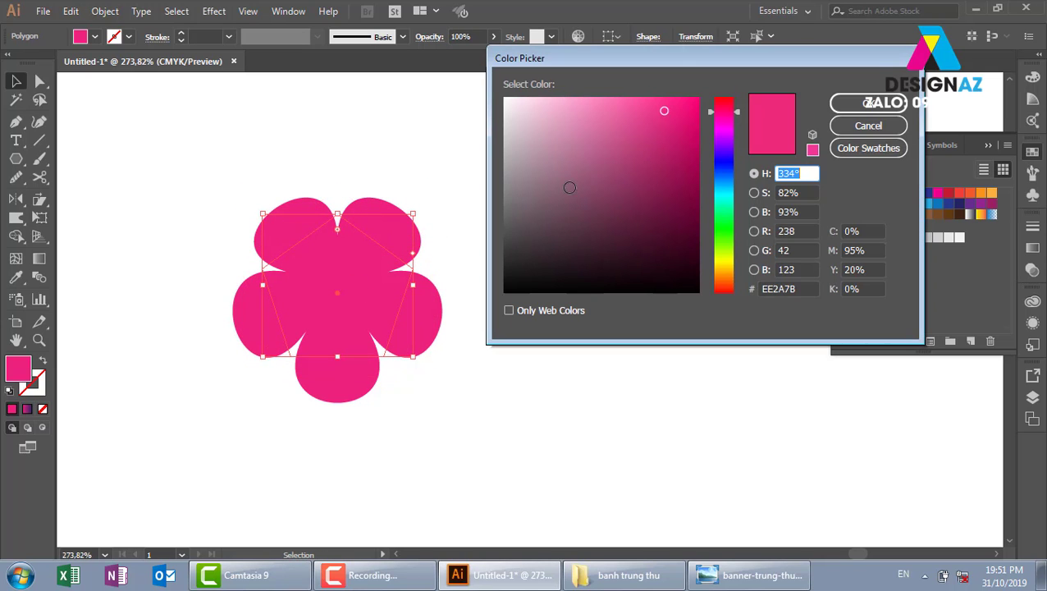
drag(661, 134, 665, 142)
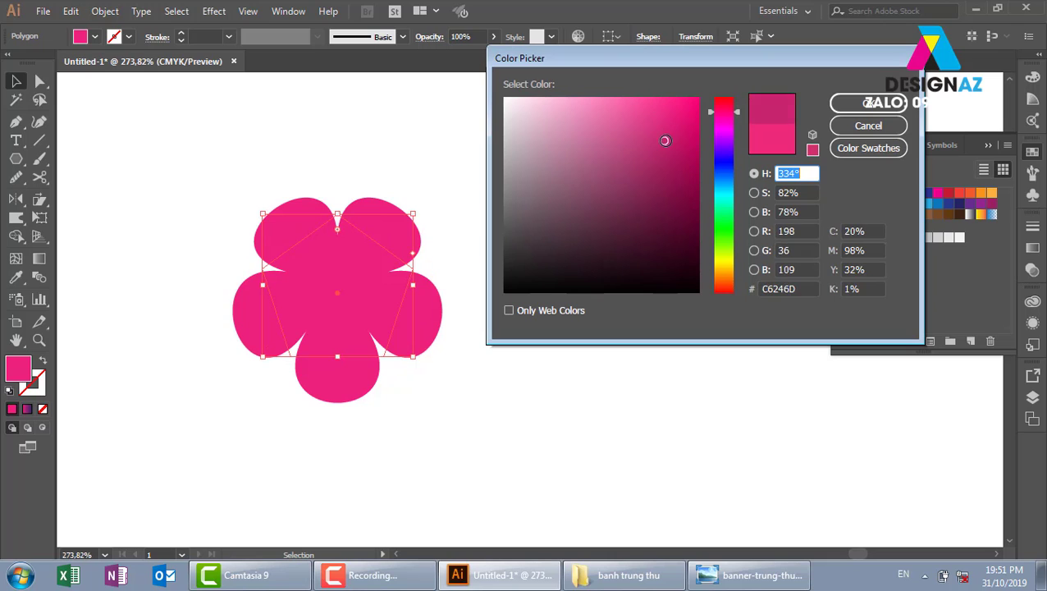
click(867, 105)
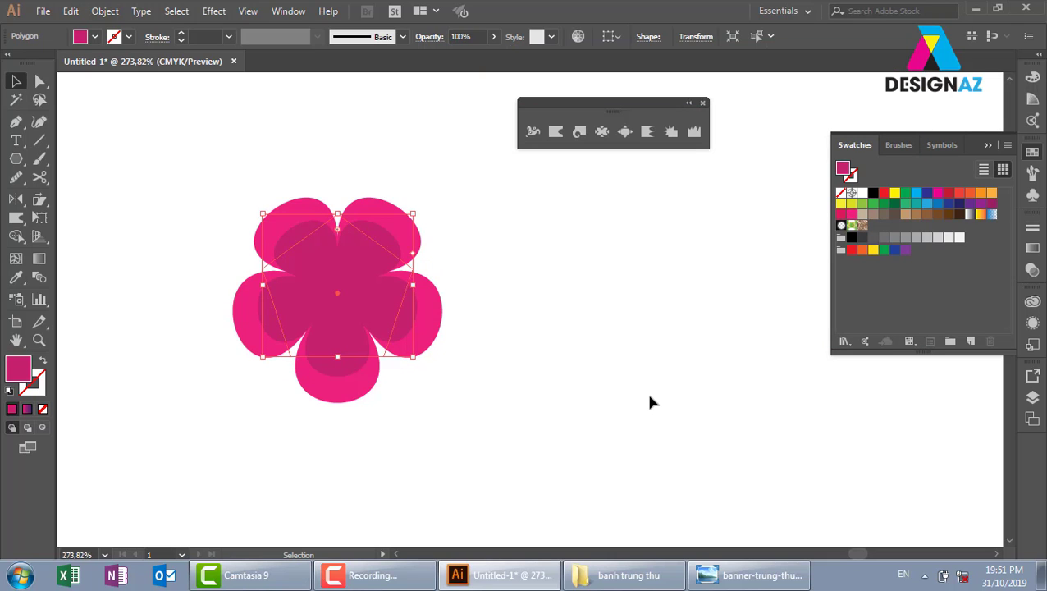
Give the larger outer flower a lighter pink fill and select both flowers
click(646, 394)
click(409, 226)
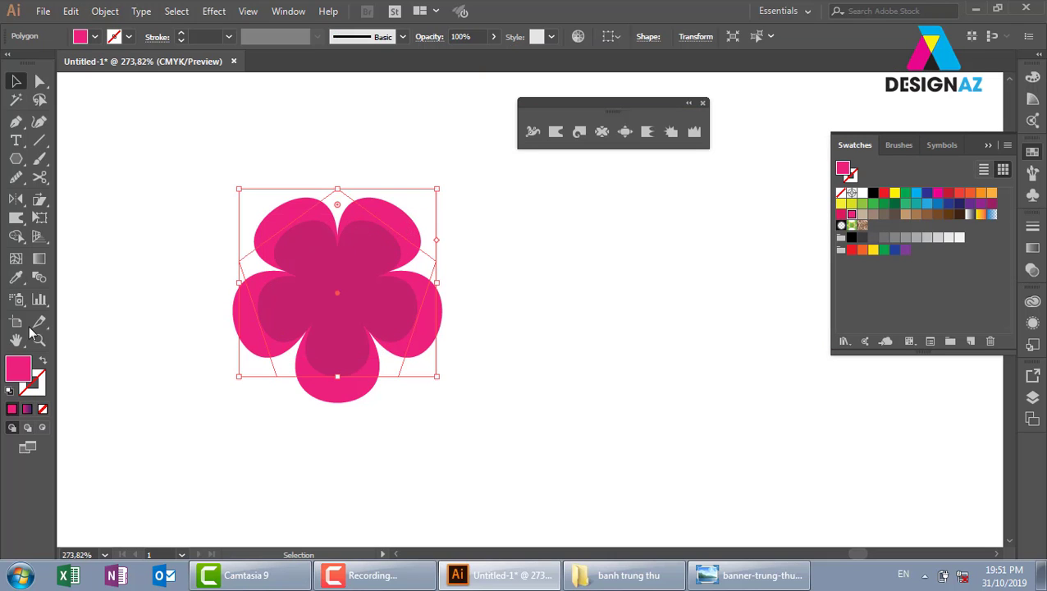
double_click(19, 369)
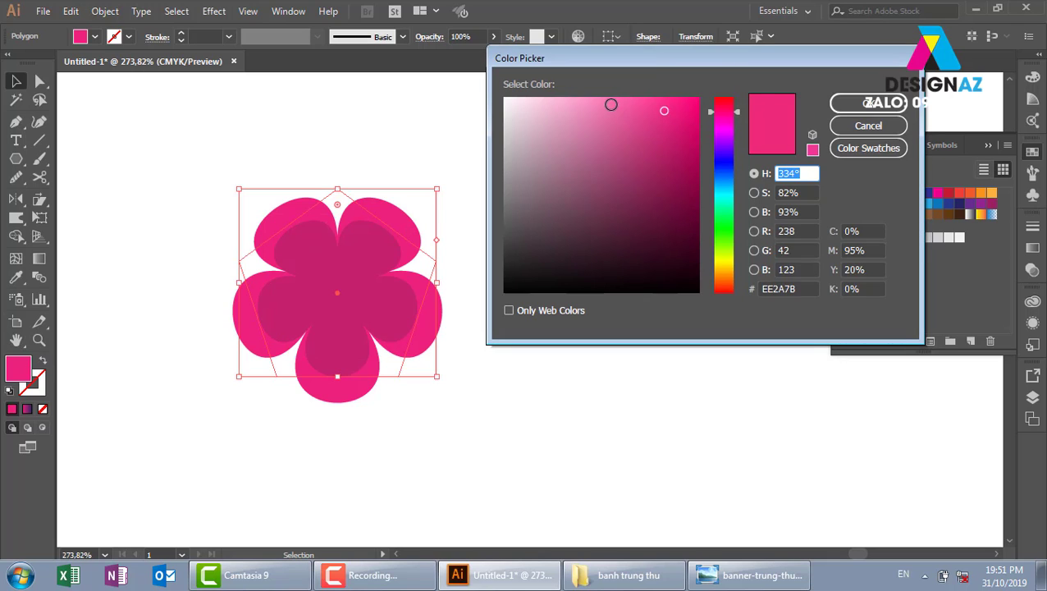
drag(615, 97, 603, 103)
click(842, 111)
click(588, 349)
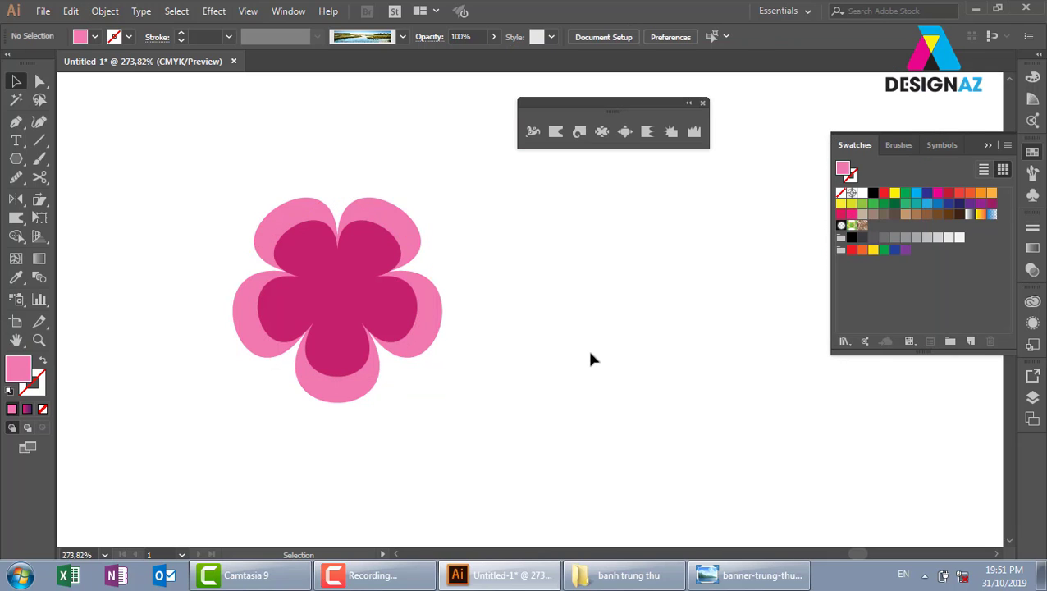
click(353, 400)
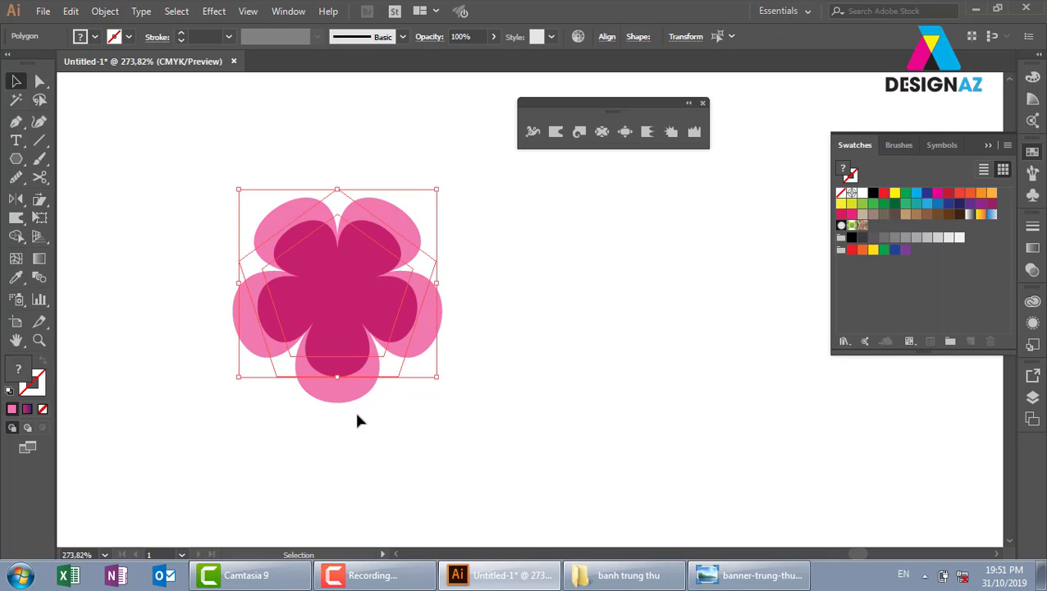
Blend the two pink flowers using Specified Steps spacing of 9, with preview on
key(ctrl+alt+b)
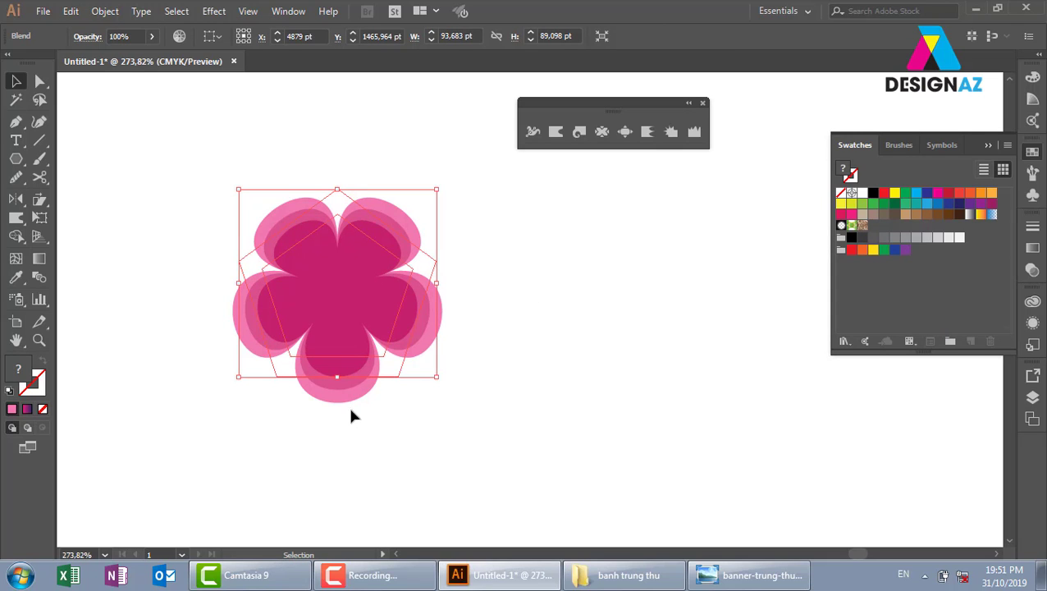
double_click(38, 278)
click(873, 194)
click(869, 225)
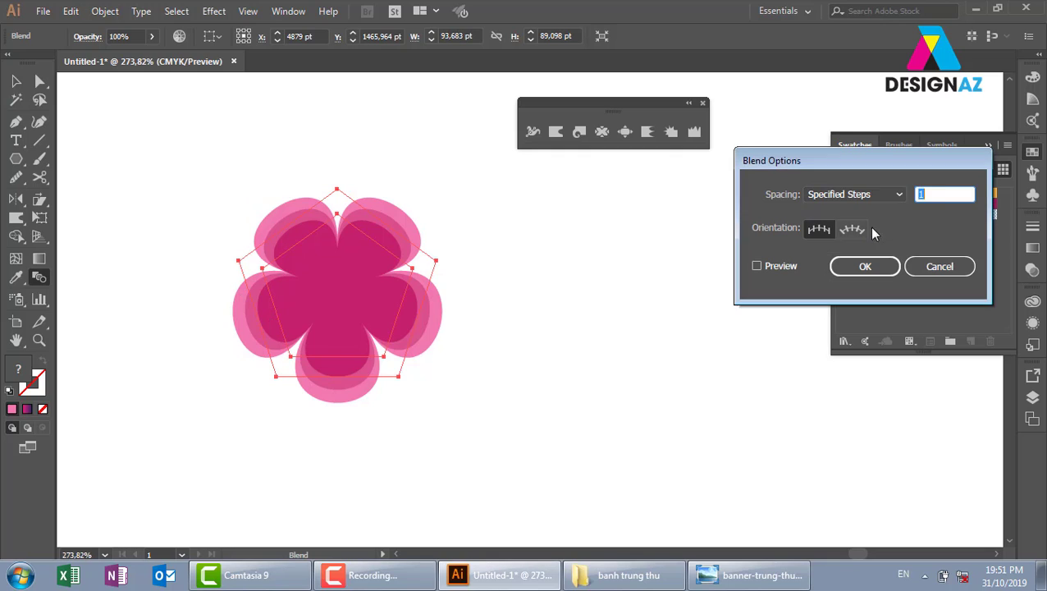
text(4)
click(757, 265)
double_click(945, 194)
text(9)
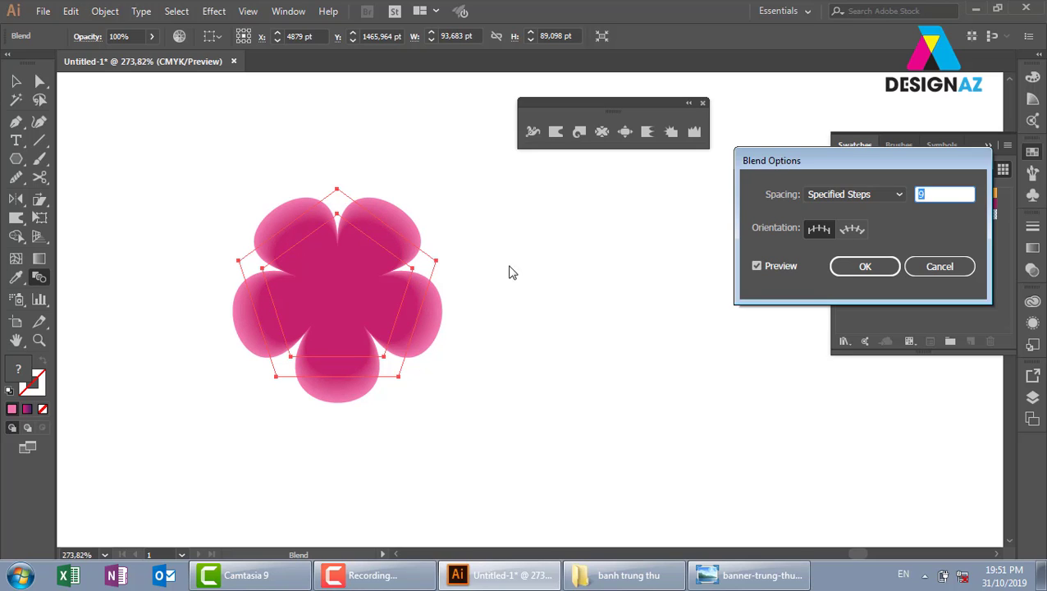
click(865, 265)
click(15, 80)
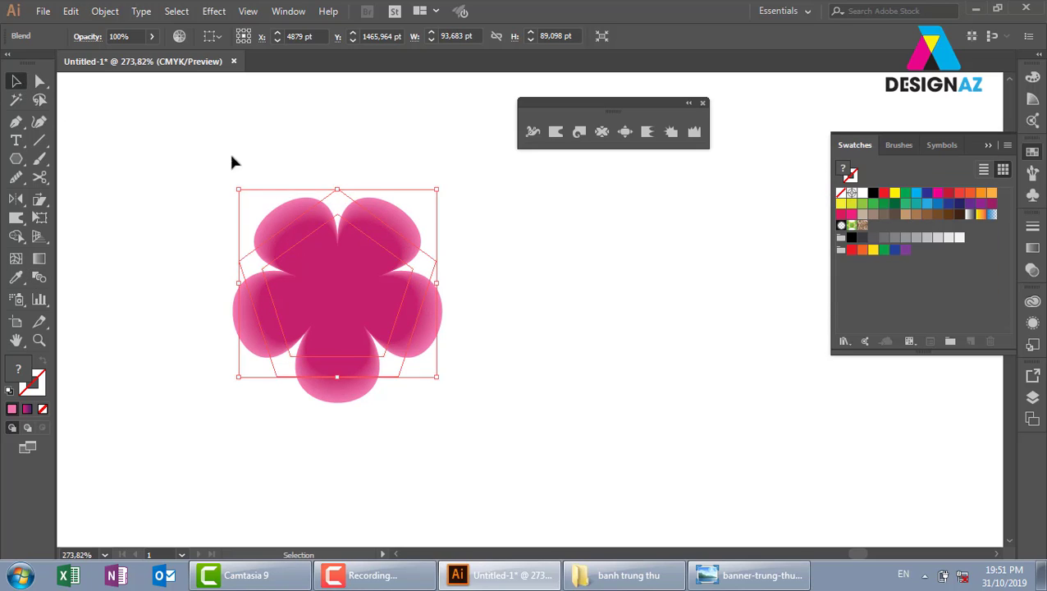
click(231, 158)
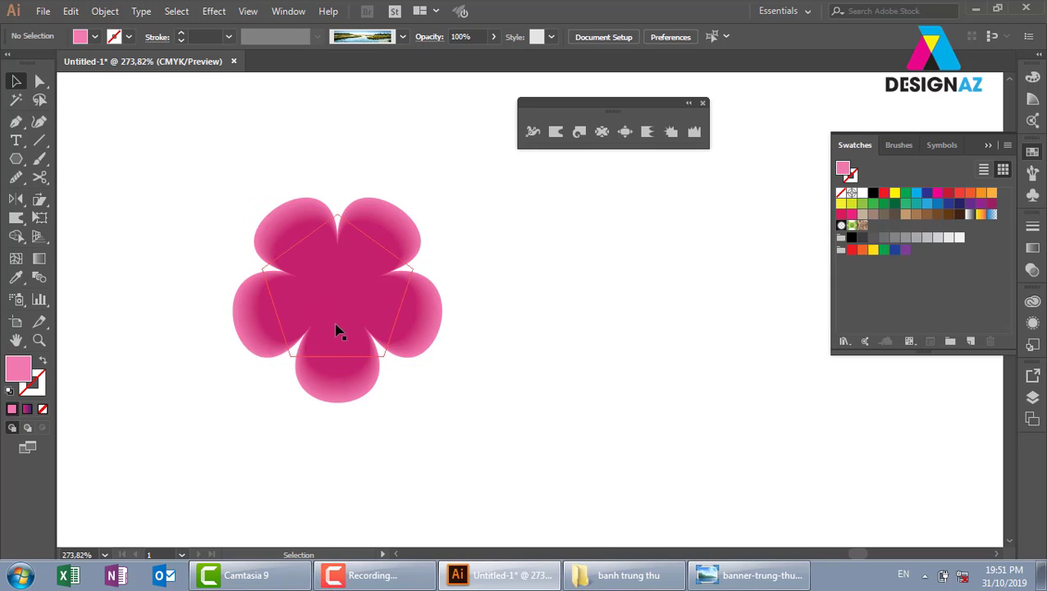
Isolate the blend and drag its end flower out to try a stretched, vertical blend
double_click(344, 302)
drag(361, 276, 639, 291)
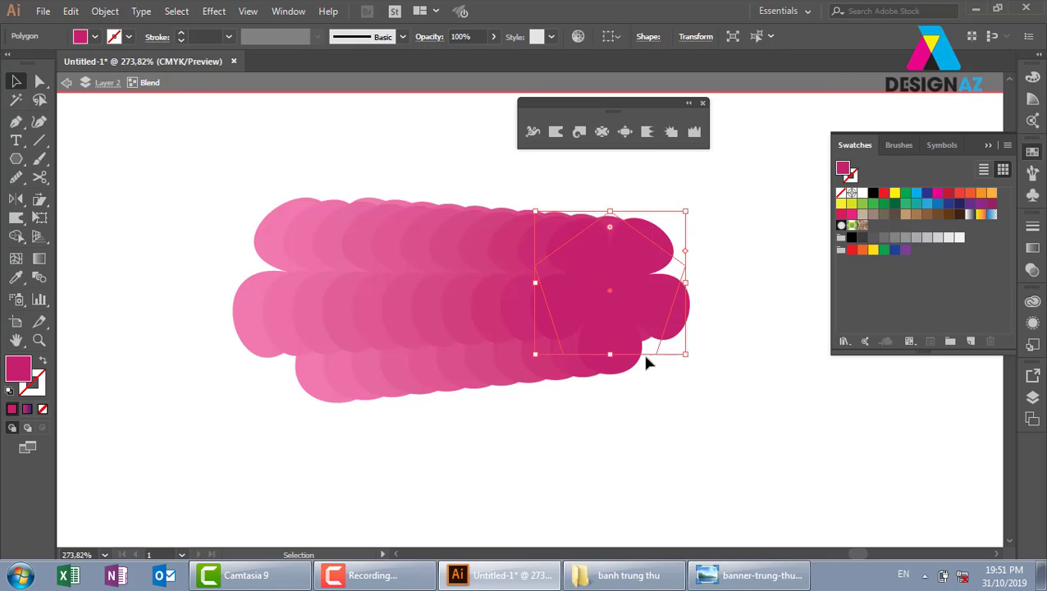
drag(518, 245, 463, 385)
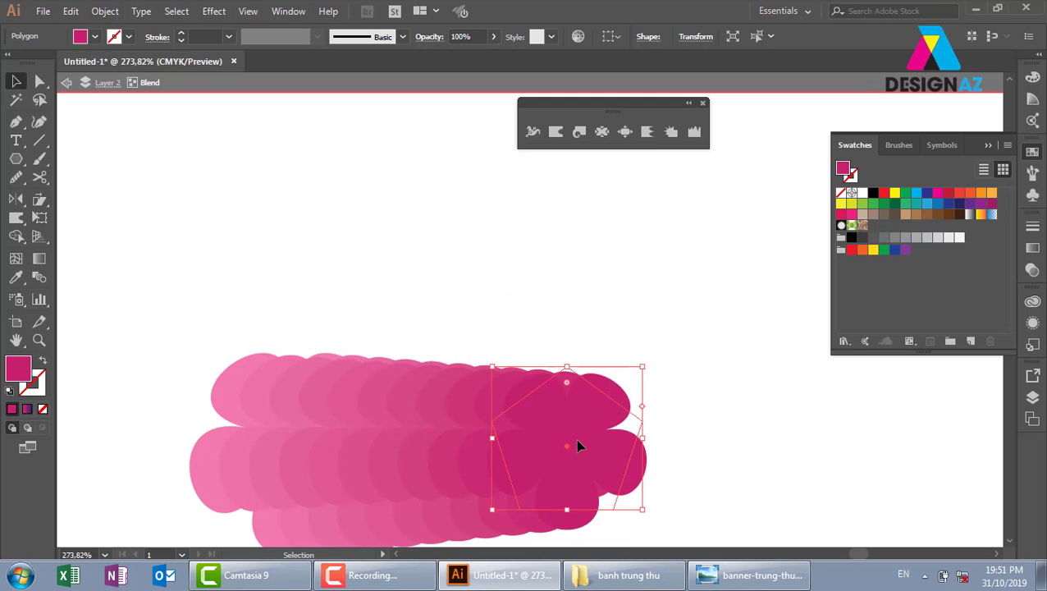
mouse_move(576, 438)
mouse_down()
mouse_move(337, 201)
mouse_move(297, 175)
mouse_move(300, 191)
mouse_up()
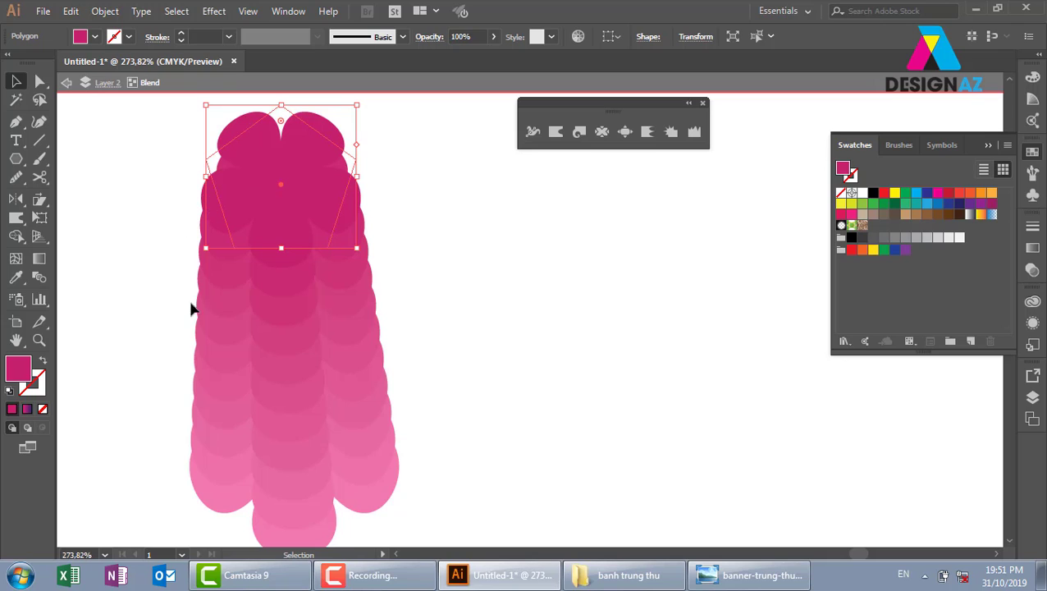
Collapse the blend back and shrink the inner flower to about 35.78 × 34.03 pt
key(a)
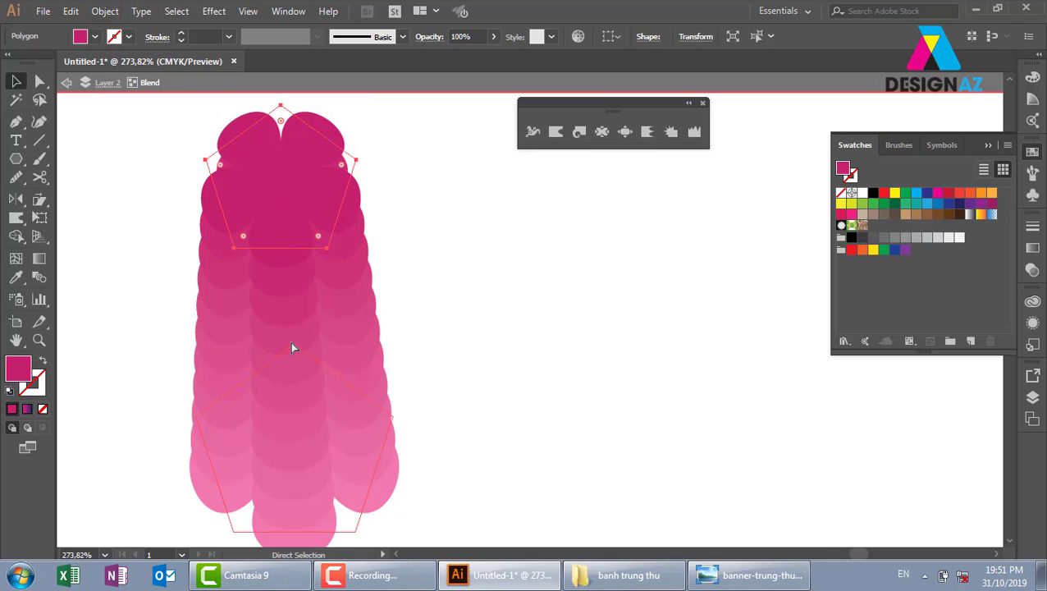
key(v)
drag(291, 343, 299, 348)
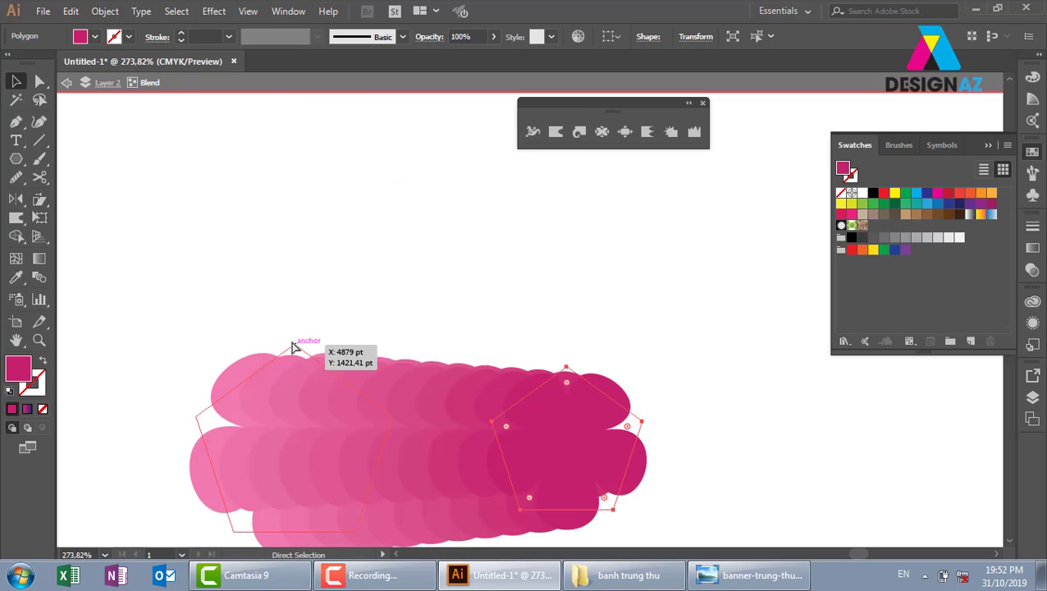
drag(287, 443, 339, 370)
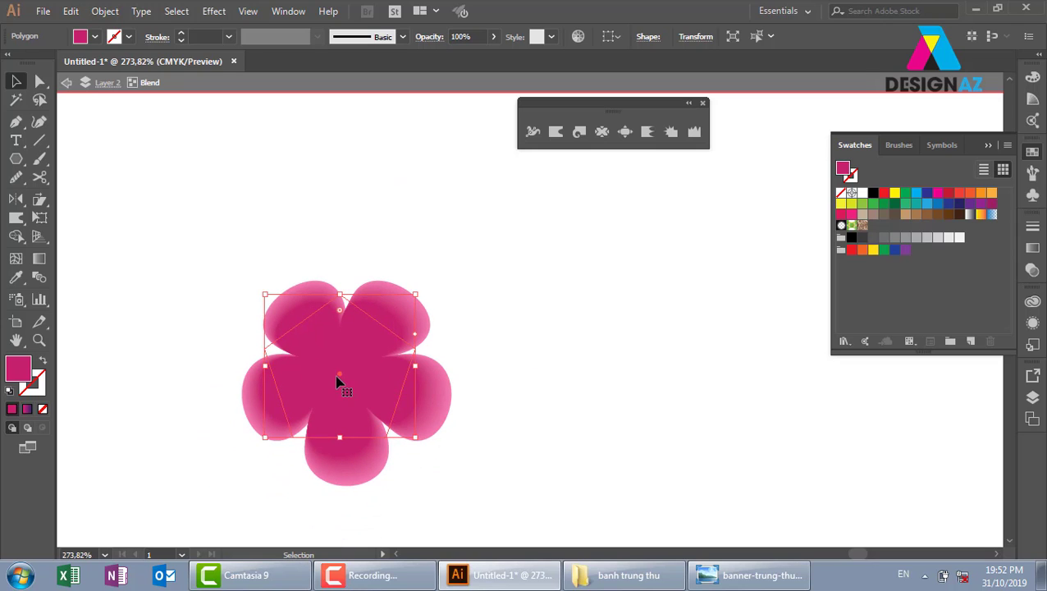
drag(417, 295, 379, 298)
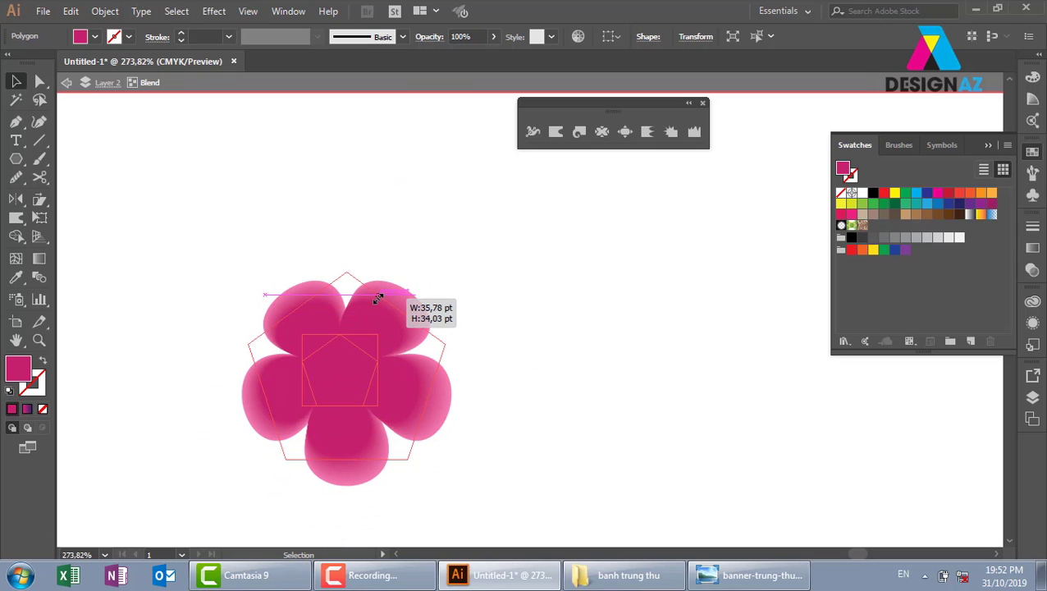
drag(437, 330, 456, 340)
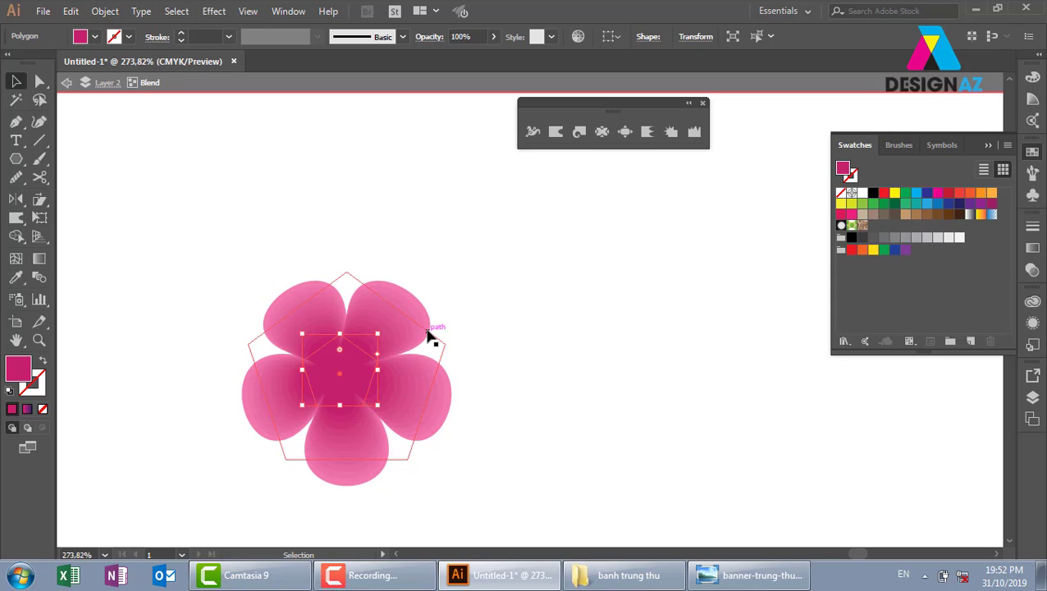
Exit the blend, zoom in on the flower, and ready the Blob Brush in orange
double_click(555, 237)
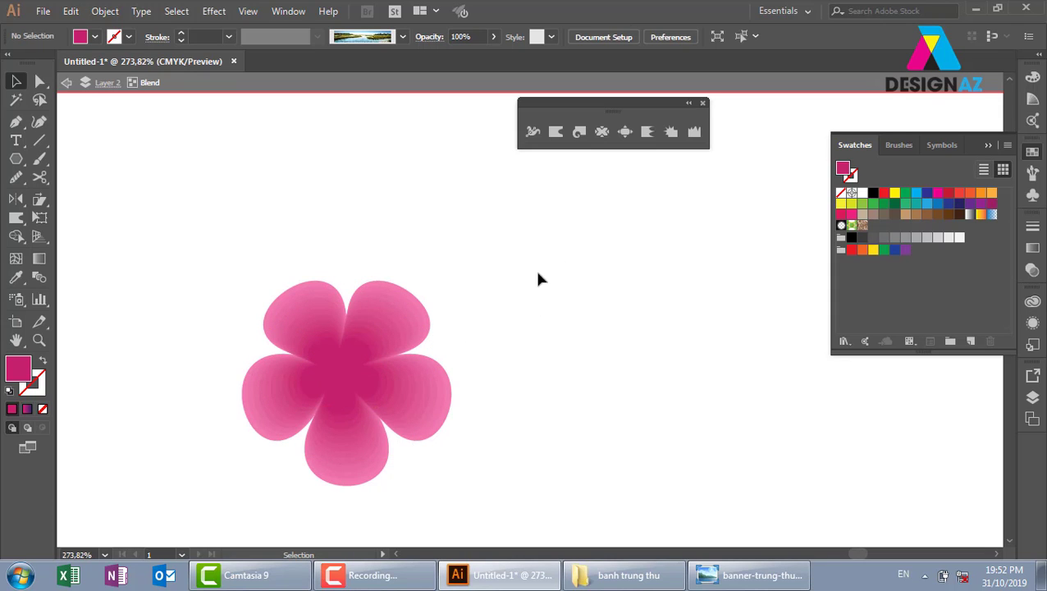
key(z)
drag(224, 244, 509, 487)
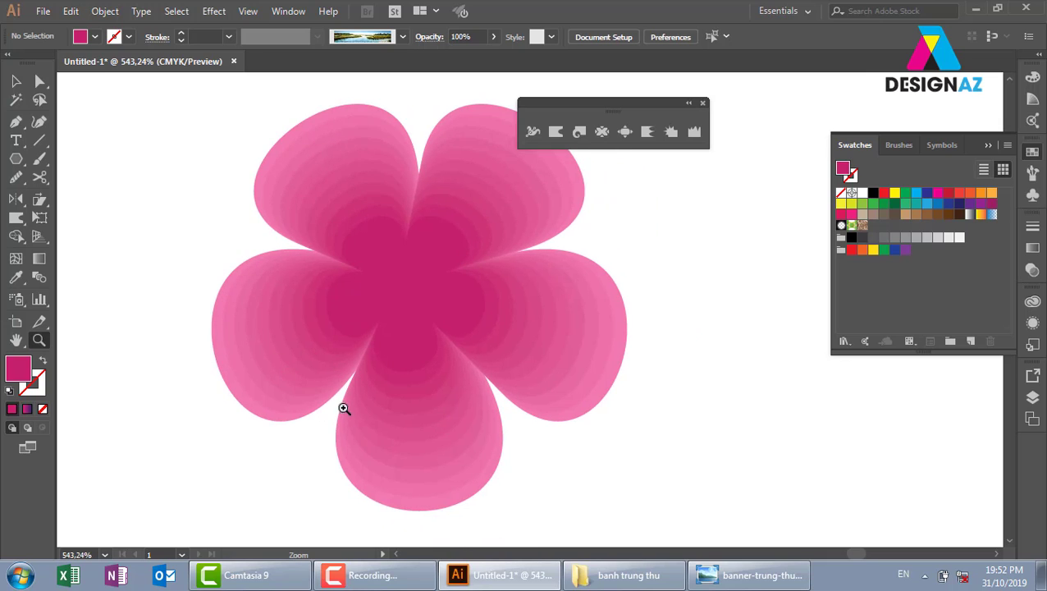
drag(40, 158, 80, 174)
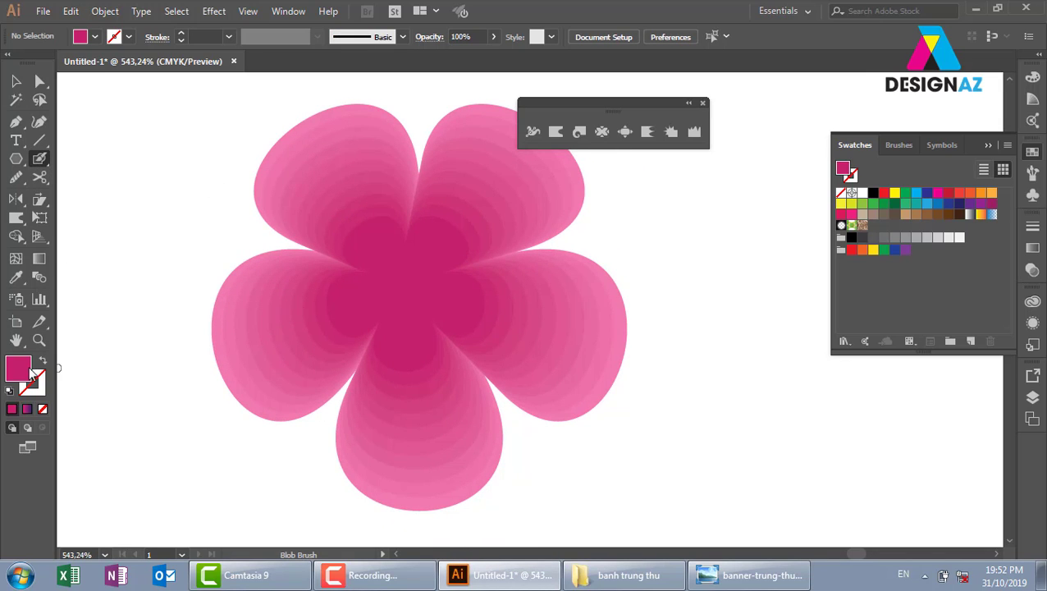
click(990, 193)
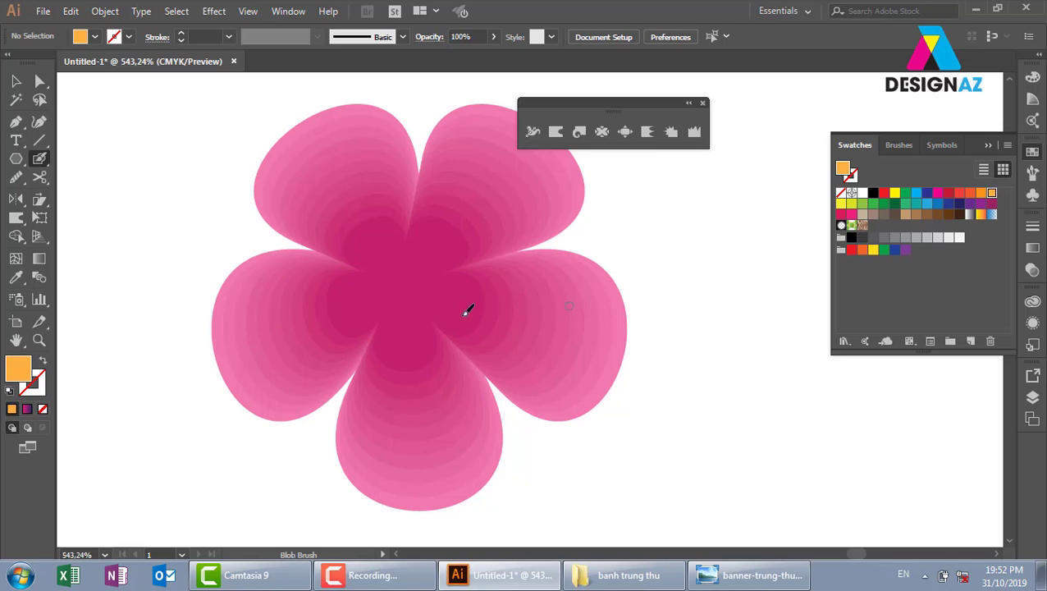
Paint curling orange stamens rising and curving from the flower centre
drag(383, 268, 377, 278)
drag(439, 303, 458, 273)
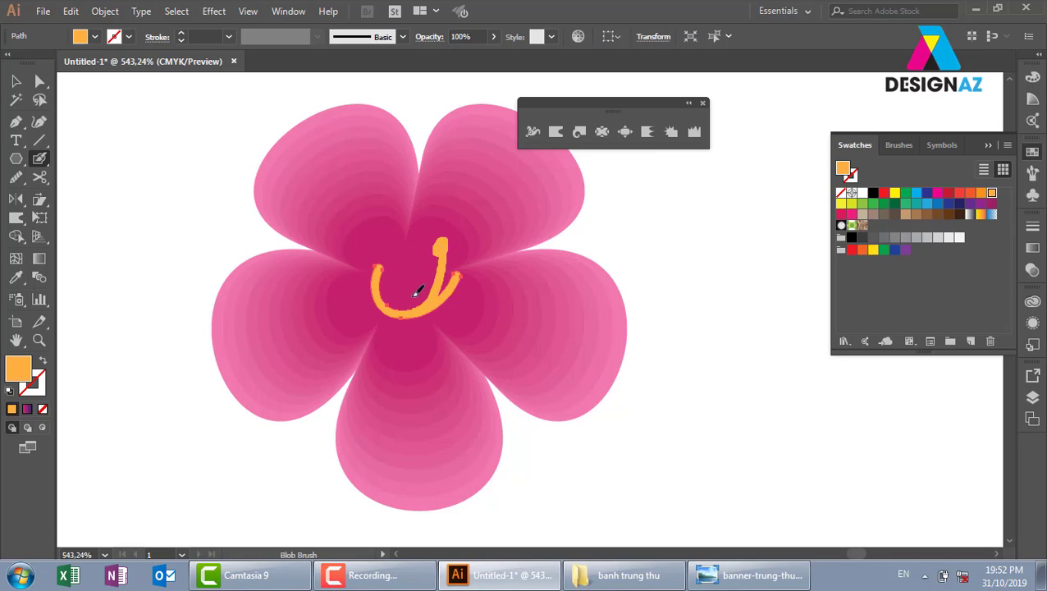
drag(410, 305, 420, 234)
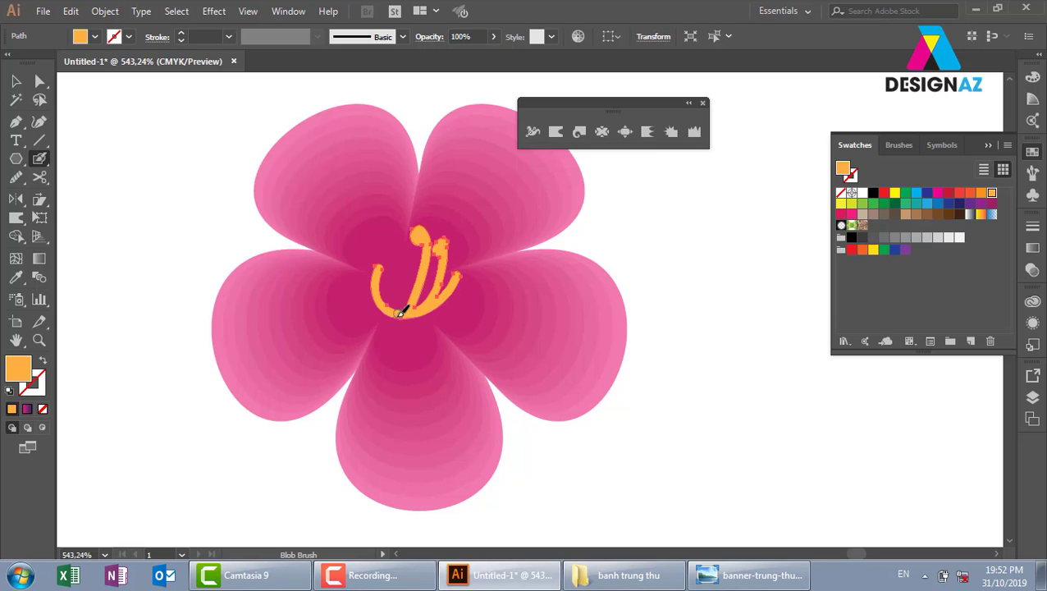
drag(400, 313, 400, 226)
mouse_move(395, 300)
mouse_down()
mouse_move(354, 261)
mouse_move(376, 279)
mouse_up()
drag(443, 303, 462, 265)
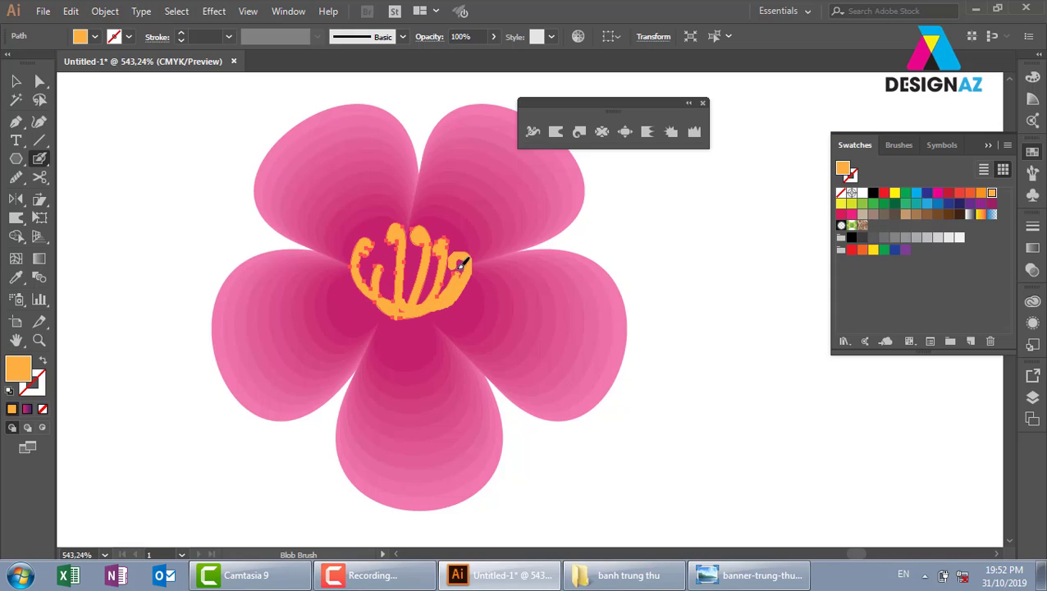
mouse_move(407, 301)
mouse_down()
mouse_move(366, 311)
mouse_move(338, 294)
mouse_up()
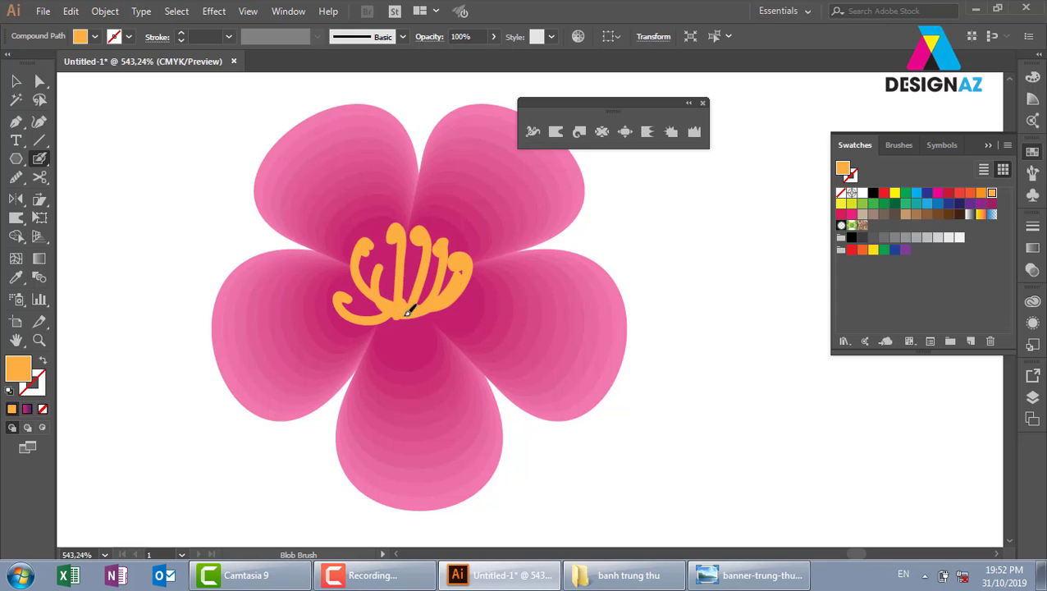
mouse_move(402, 306)
mouse_down()
mouse_move(456, 314)
mouse_move(406, 323)
mouse_up()
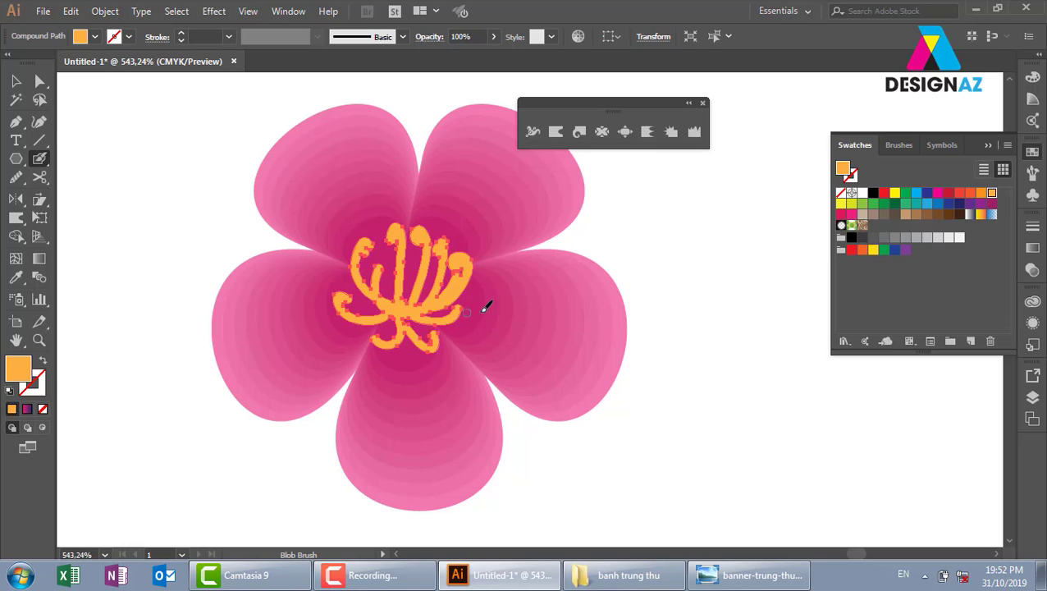
Enlarge the stamens, nudge them up and right, and zoom out
click(16, 80)
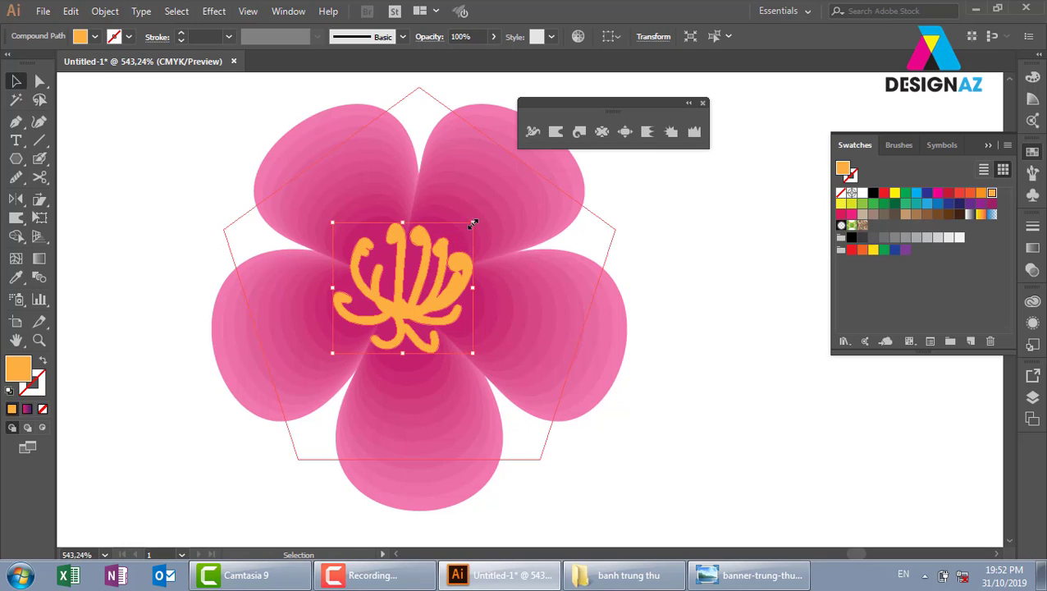
drag(474, 223, 486, 210)
drag(437, 306, 449, 284)
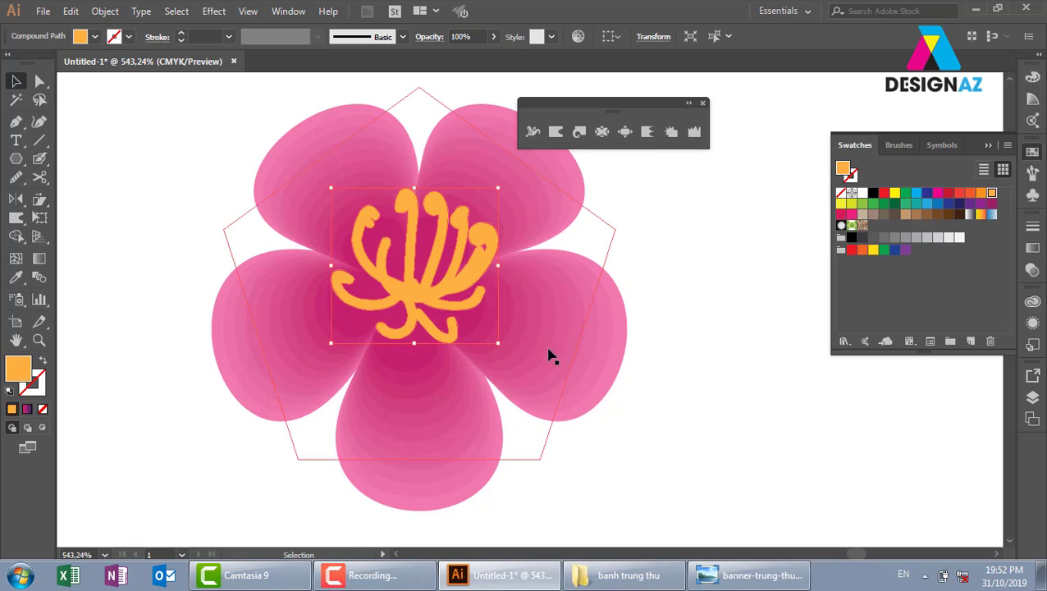
key(ctrl+minus)
key(ctrl+minus)
key(ctrl+minus)
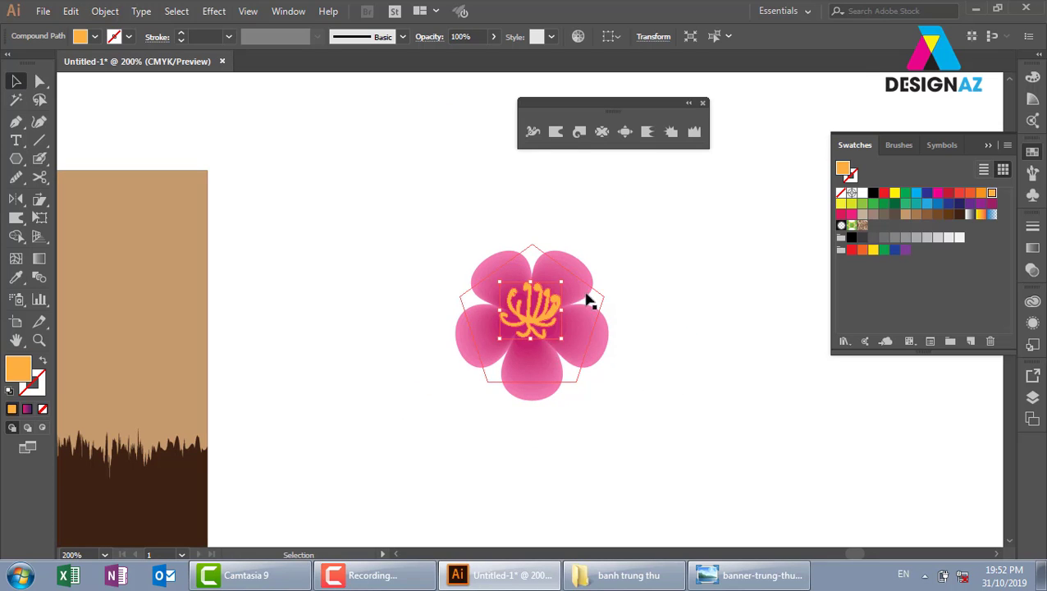
click(663, 342)
drag(663, 341, 551, 395)
Place a copy of the flower beside the original, rotated about 45° and shrunk
drag(557, 266, 402, 430)
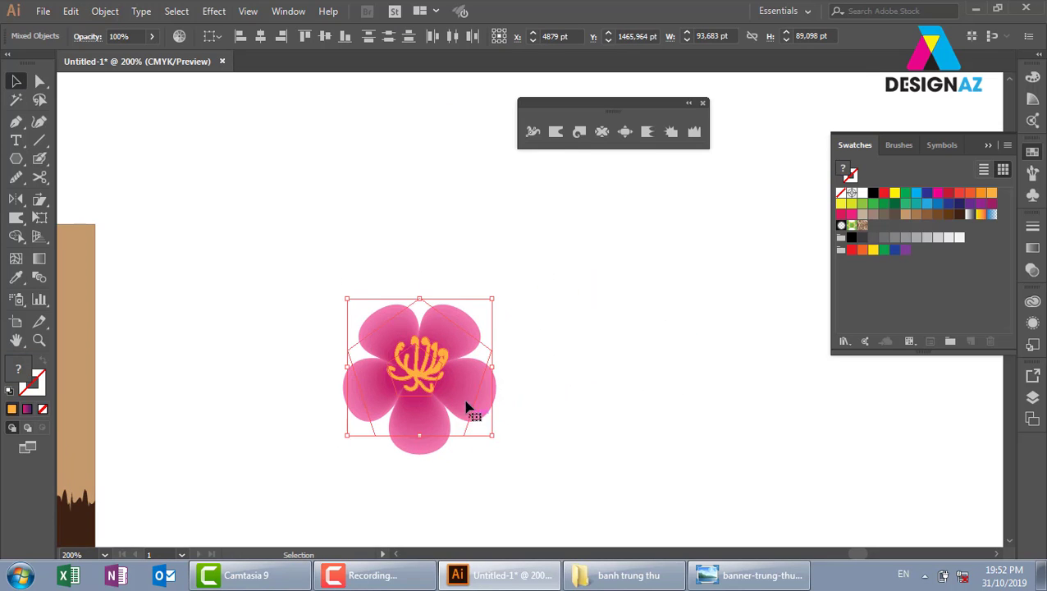
mouse_move(469, 402)
mouse_down()
mouse_move(638, 321)
mouse_move(623, 288)
mouse_up()
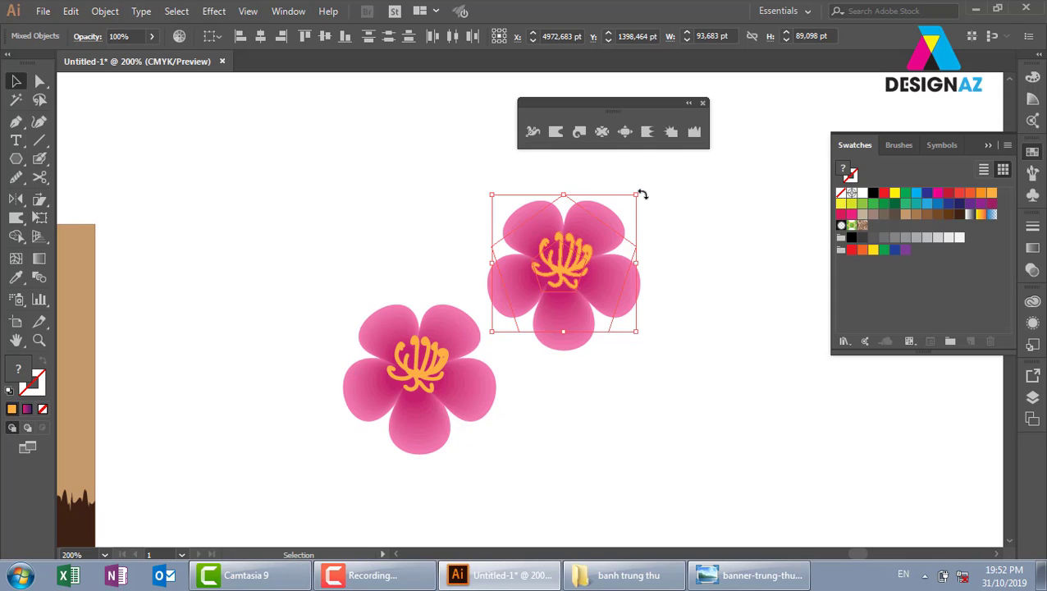
drag(643, 195, 657, 274)
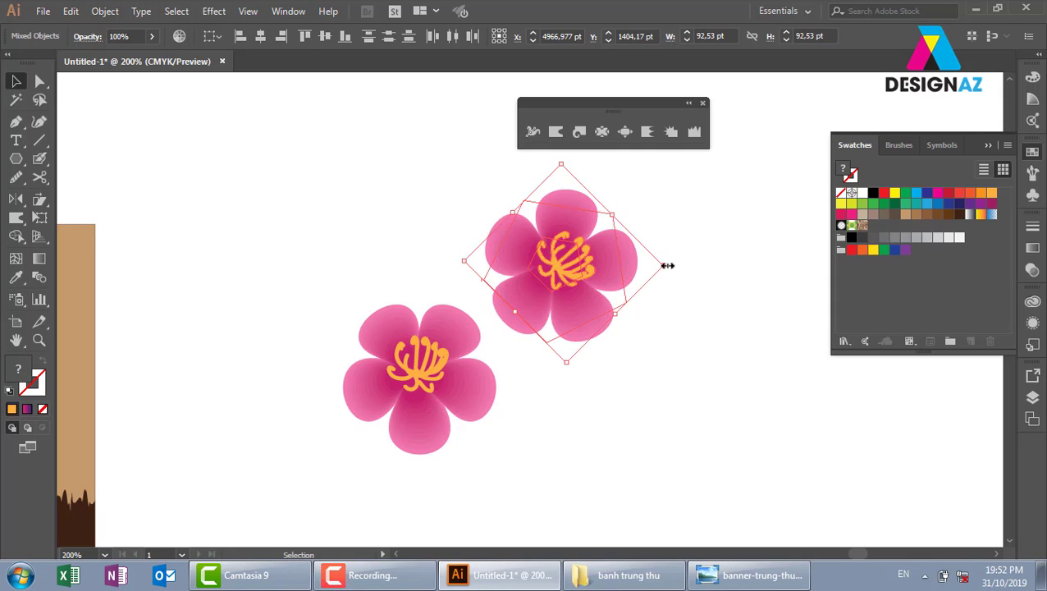
mouse_move(667, 265)
mouse_down()
mouse_move(598, 279)
mouse_move(551, 323)
mouse_move(378, 272)
mouse_move(408, 221)
mouse_move(386, 207)
mouse_up()
click(483, 209)
drag(482, 357, 489, 307)
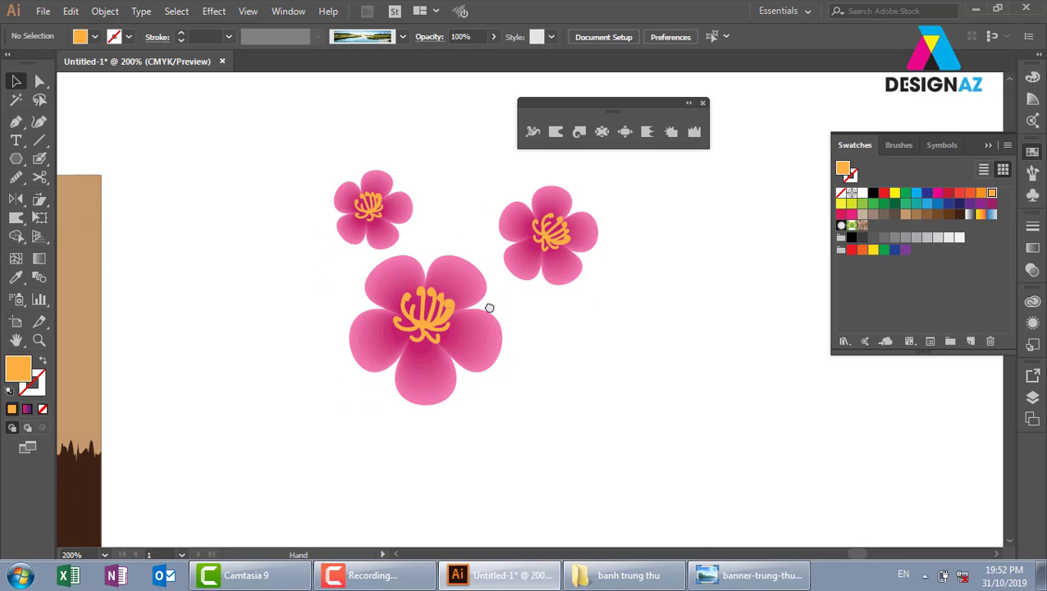
Save the three-flower cluster as a new symbol and delete its instance from the artboard
drag(265, 144, 694, 444)
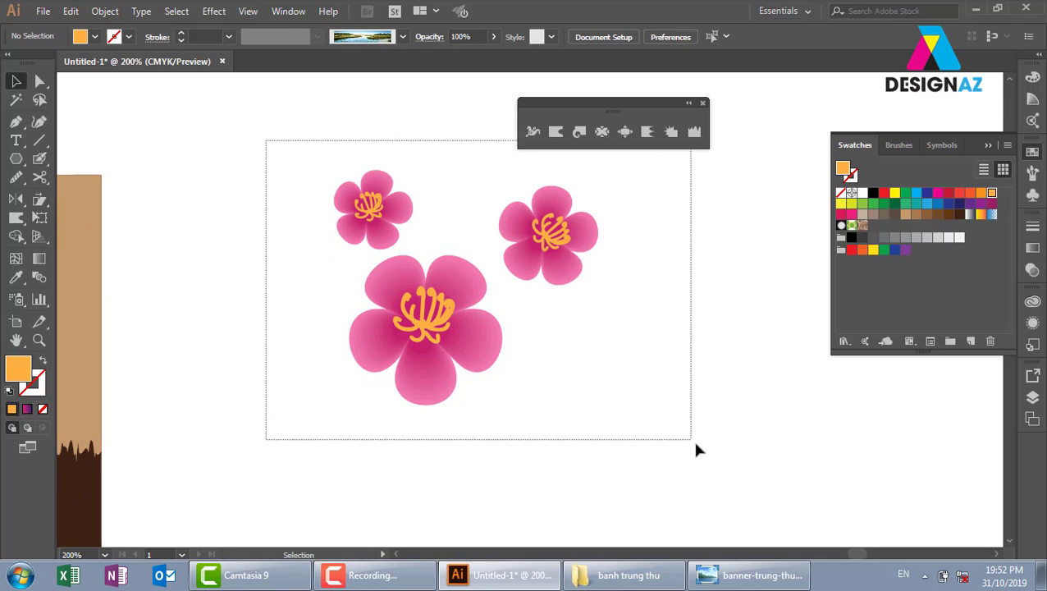
click(960, 145)
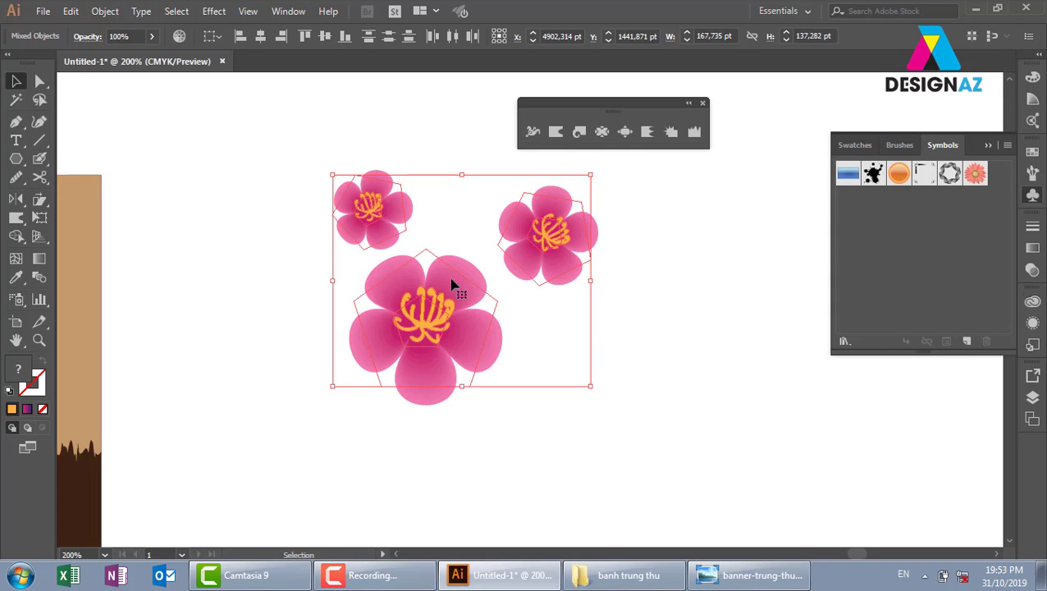
click(18, 301)
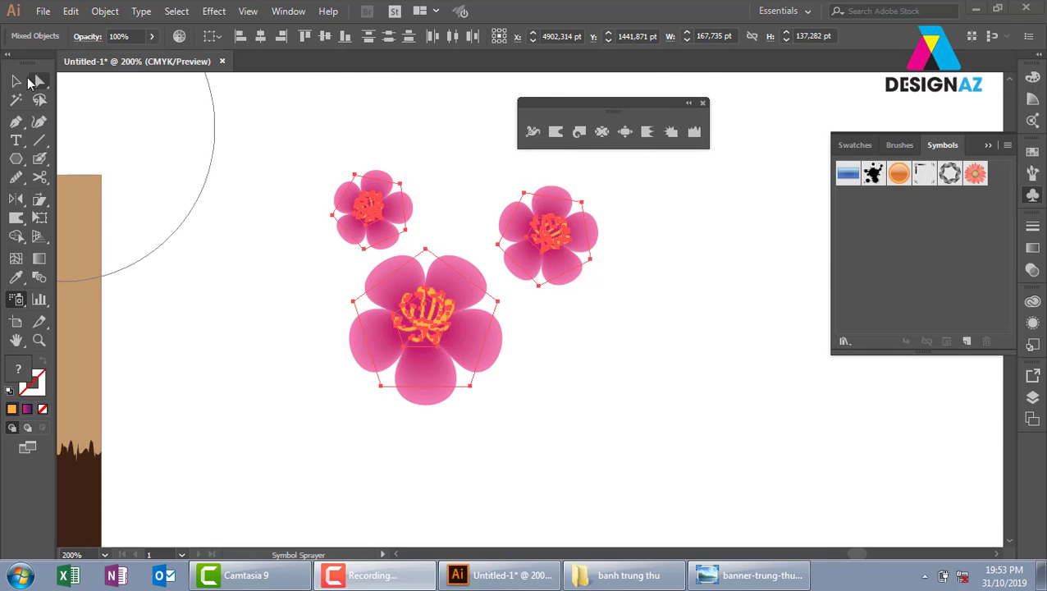
click(15, 80)
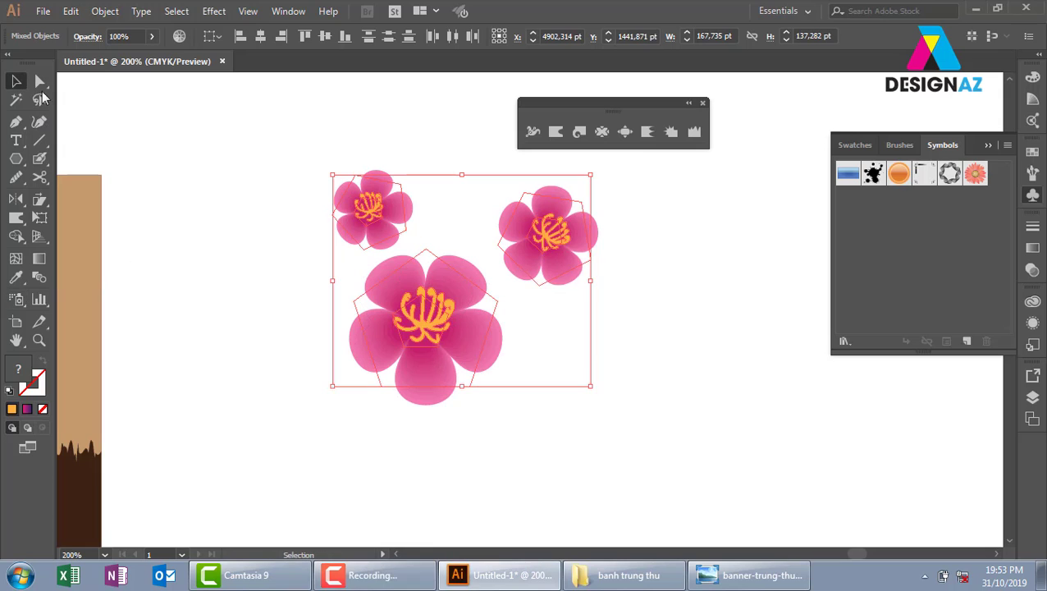
click(967, 341)
click(507, 409)
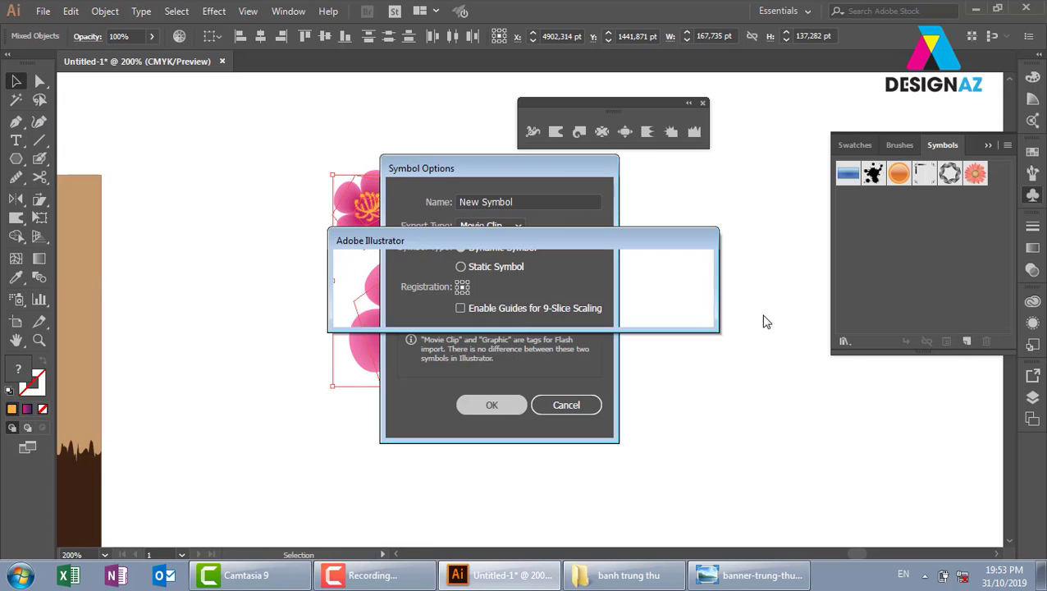
click(609, 307)
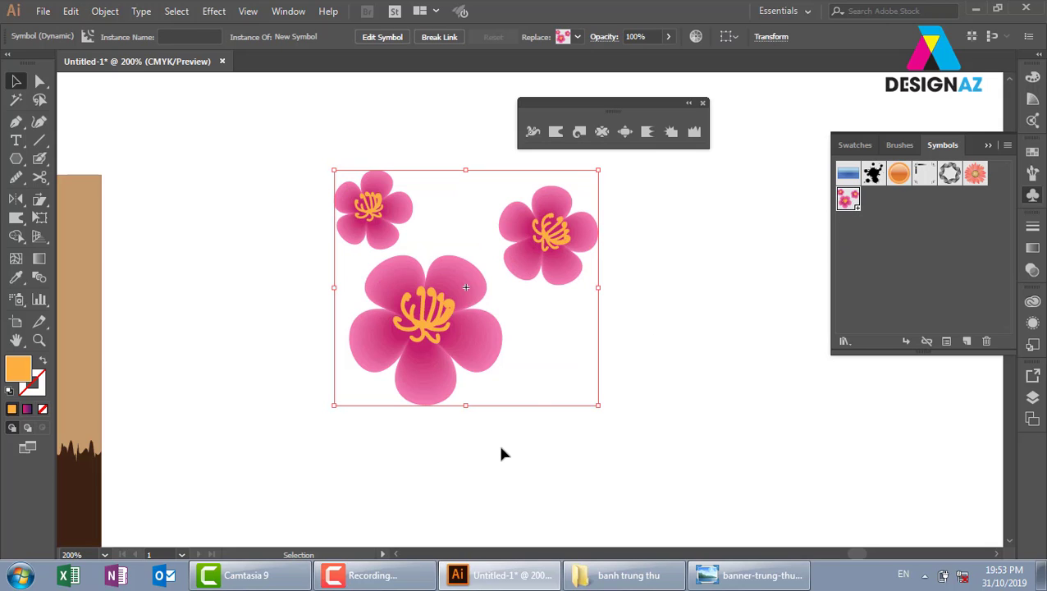
key(Delete)
key(ctrl+minus)
key(ctrl+minus)
key(ctrl+minus)
key(ctrl+minus)
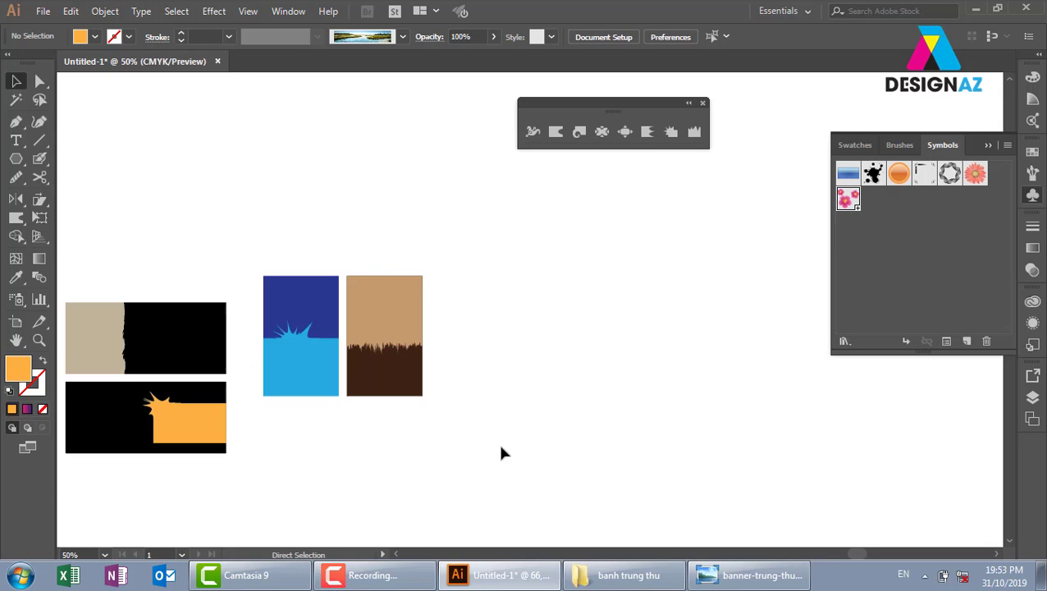
Raise the Blob Brush size to about 10 pt
click(41, 160)
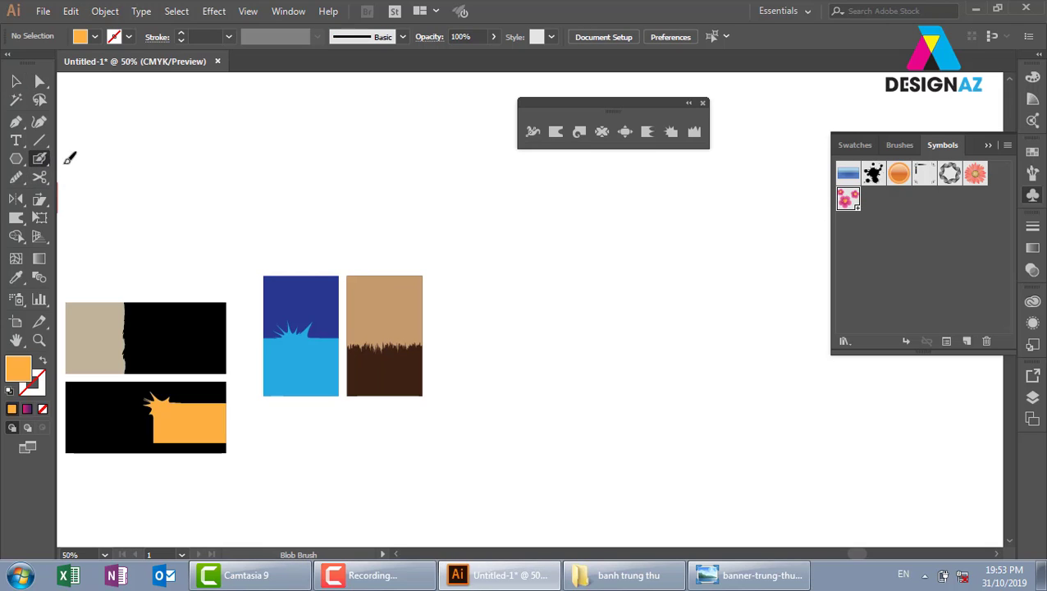
drag(563, 295, 448, 281)
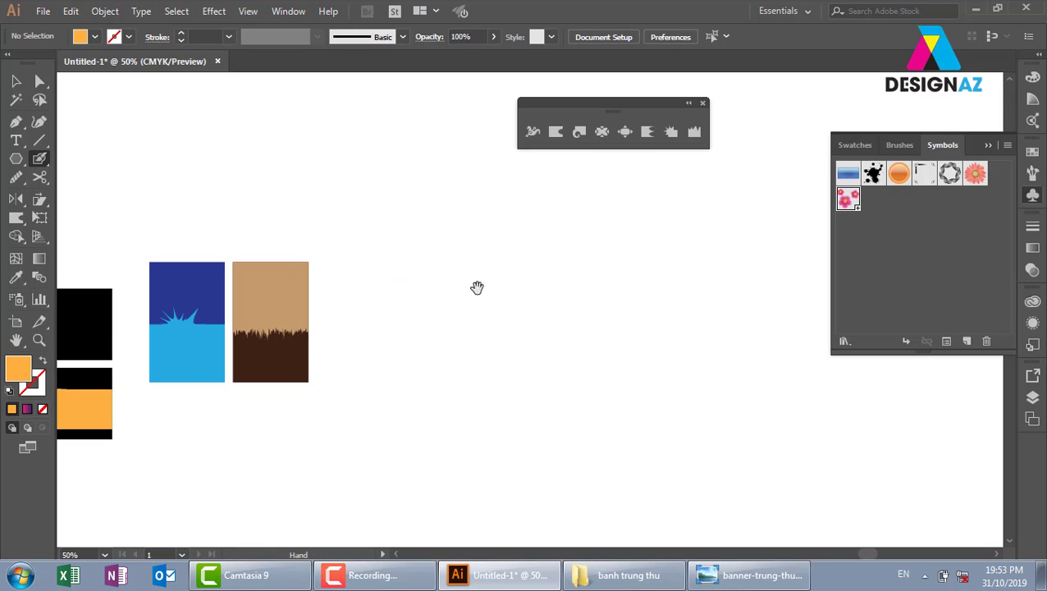
double_click(41, 160)
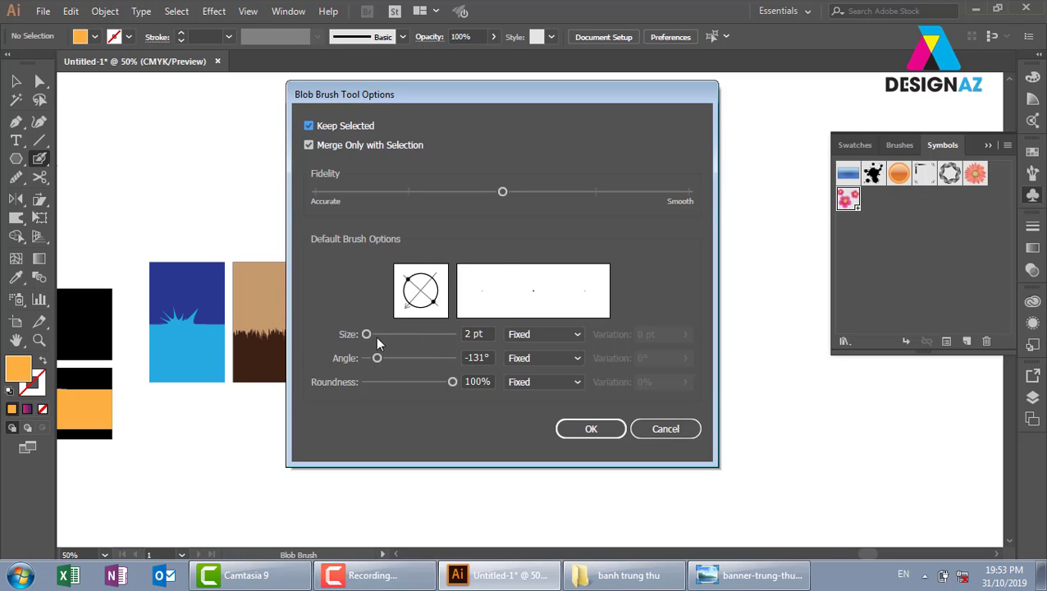
drag(367, 334, 376, 334)
click(590, 428)
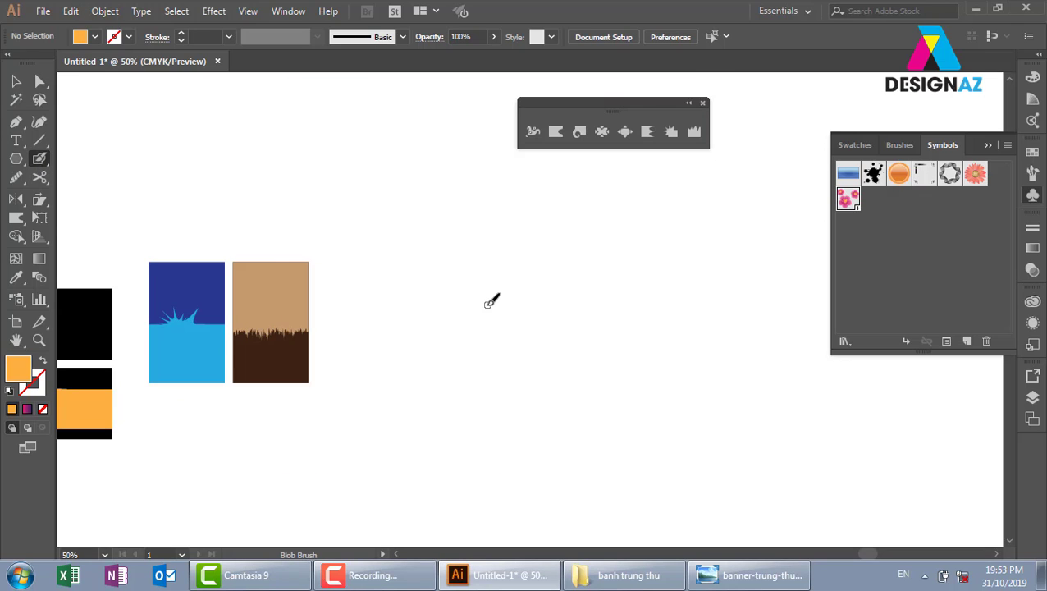
Switch the fill to dark brown and paint the first wavy trunk stroke
click(1032, 152)
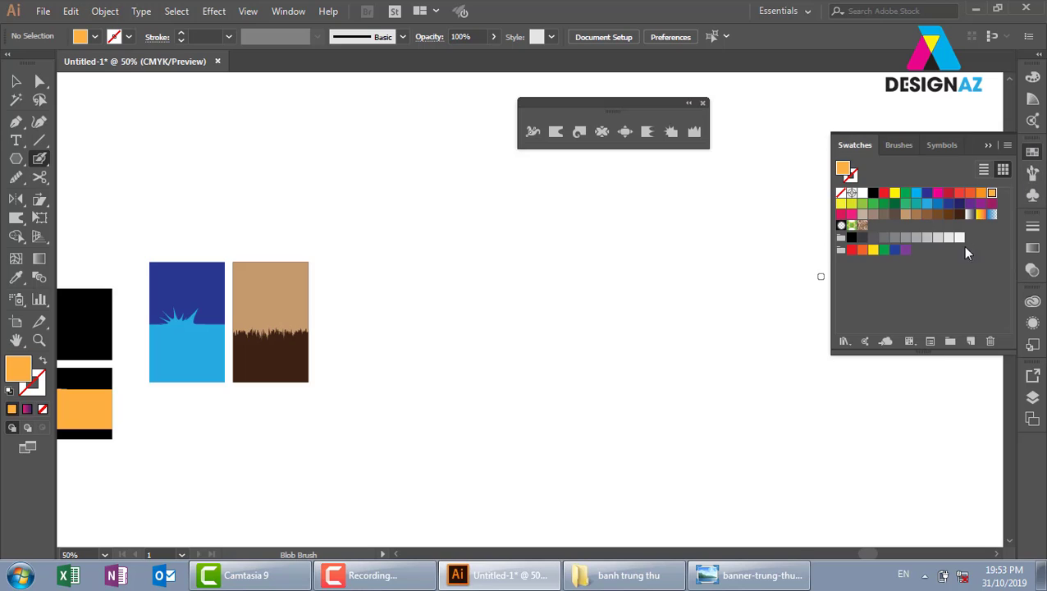
click(958, 215)
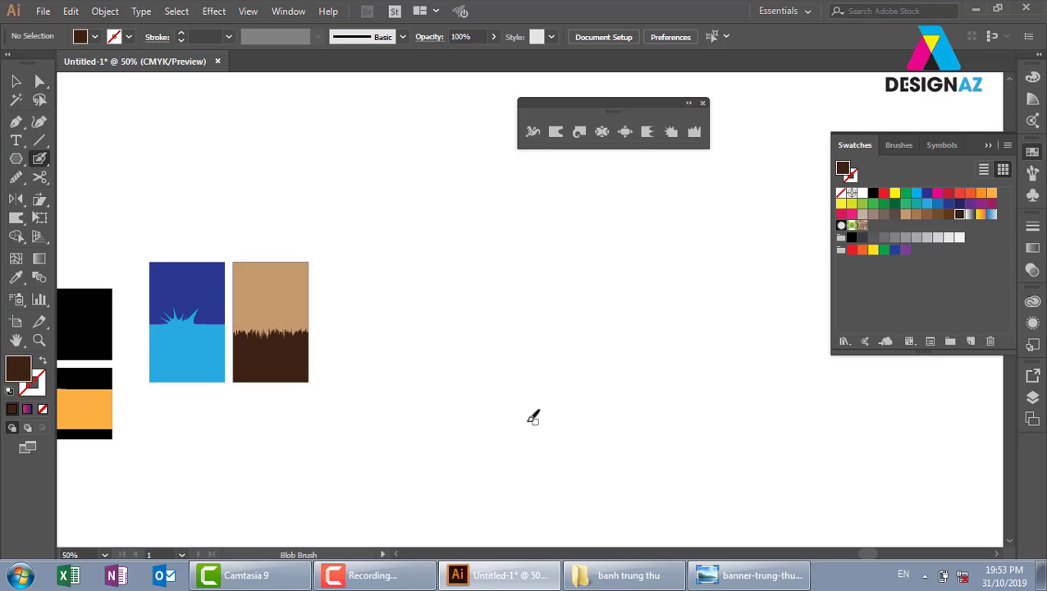
mouse_move(521, 424)
mouse_down()
mouse_move(702, 149)
mouse_move(736, 116)
mouse_move(480, 184)
mouse_move(650, 174)
mouse_move(685, 206)
mouse_up()
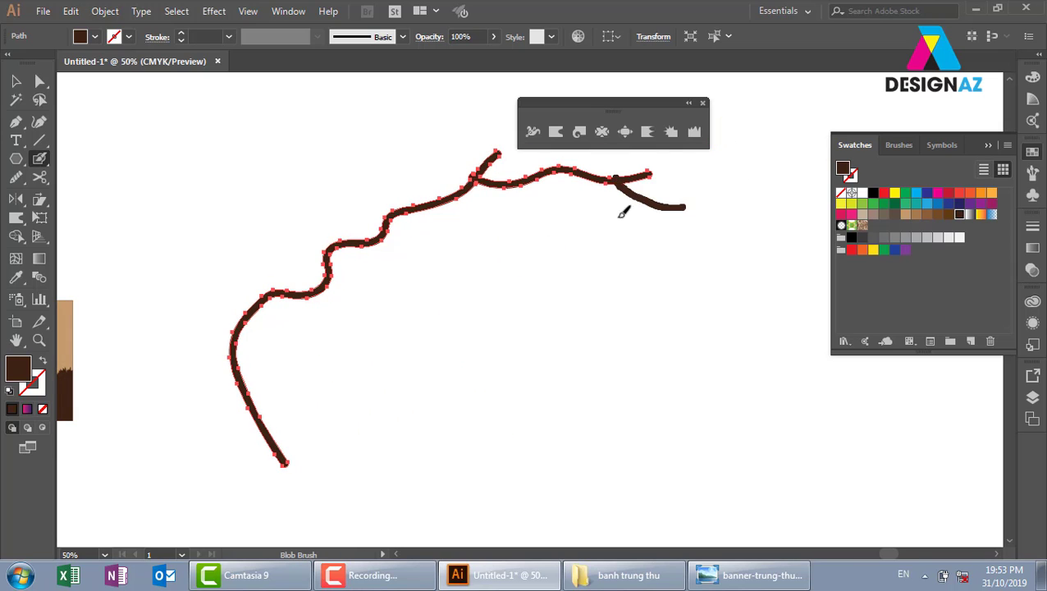
Thicken the trunk and paint branches rising up and reaching right from the fork
mouse_move(475, 182)
mouse_down()
mouse_move(358, 255)
mouse_move(274, 402)
mouse_move(338, 428)
mouse_move(350, 444)
mouse_move(215, 453)
mouse_move(254, 429)
mouse_up()
mouse_move(246, 384)
mouse_down()
mouse_move(227, 352)
mouse_move(246, 299)
mouse_move(292, 286)
mouse_up()
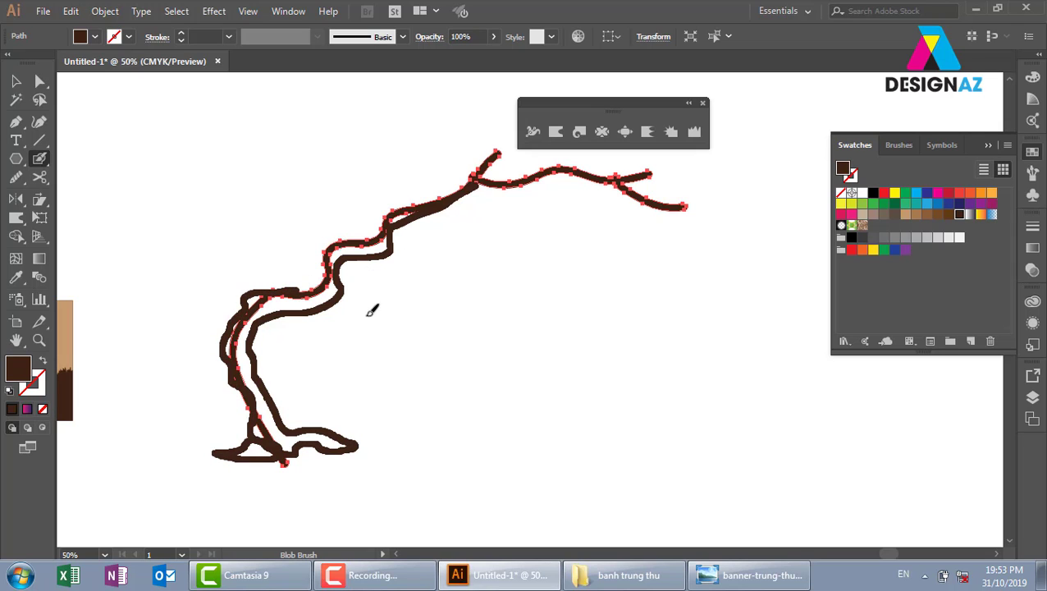
scroll(371, 311, up, 1)
mouse_move(351, 294)
mouse_down()
mouse_move(332, 164)
mouse_move(373, 144)
mouse_move(416, 148)
mouse_up()
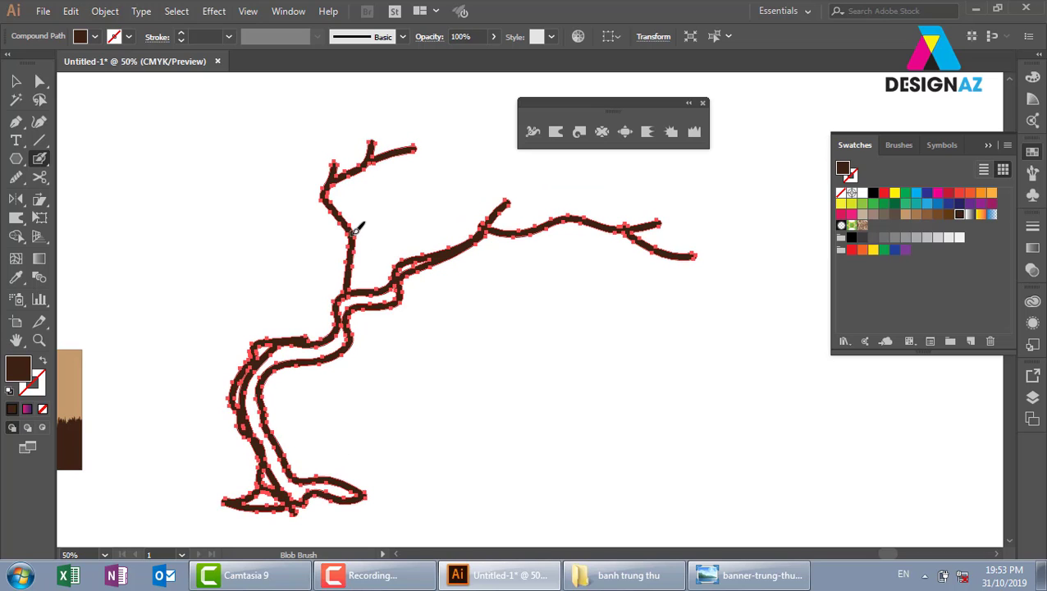
drag(440, 260, 665, 293)
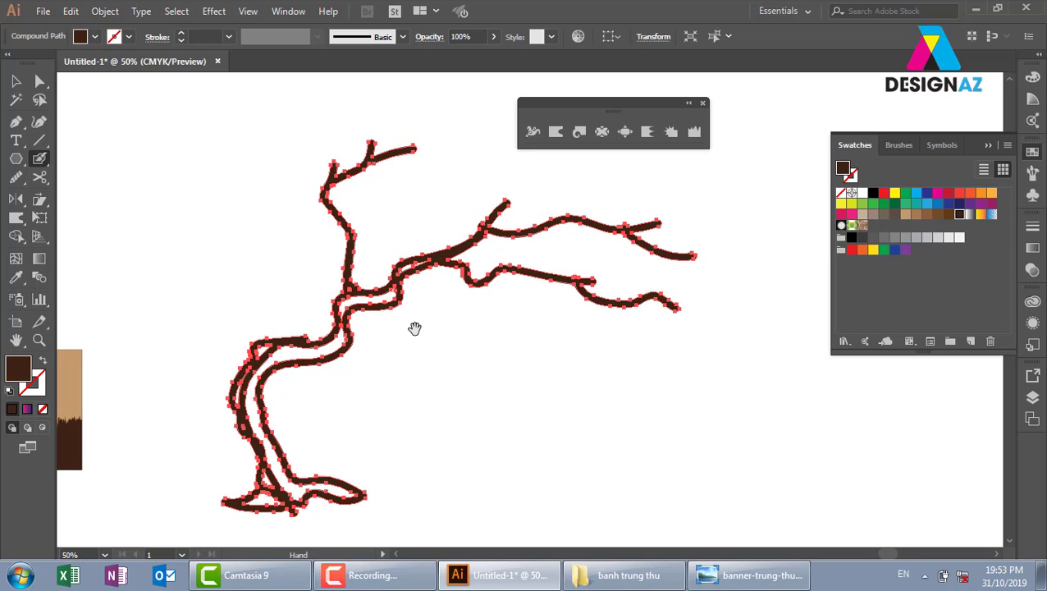
Paint more up-left branches with short twigs and a forked tip near the top
mouse_move(414, 329)
mouse_down()
mouse_move(522, 329)
mouse_move(426, 248)
mouse_move(316, 209)
mouse_move(261, 230)
mouse_up()
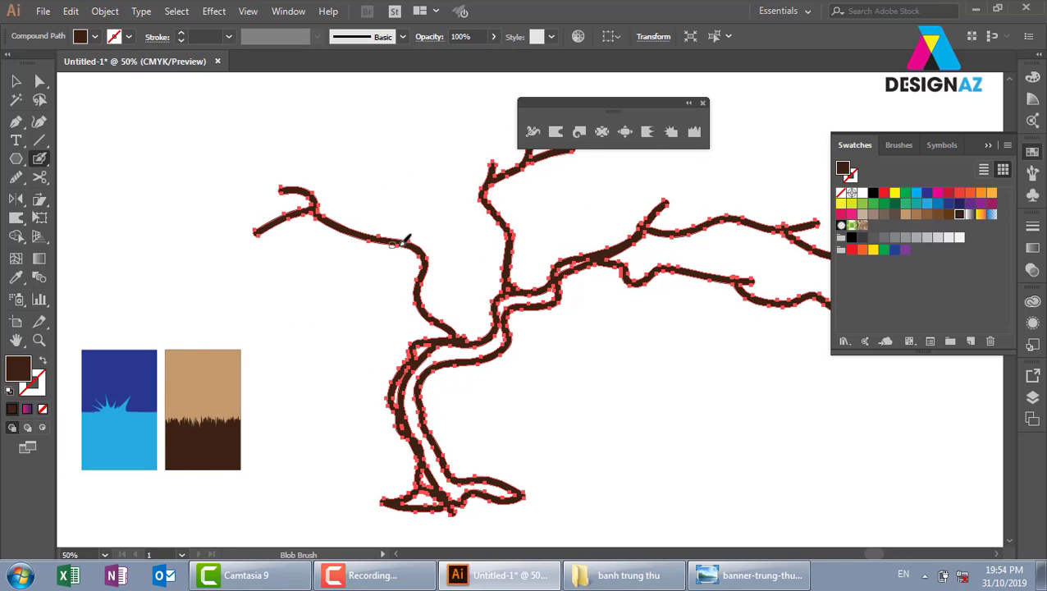
drag(416, 240, 369, 211)
mouse_move(444, 303)
mouse_down()
mouse_move(432, 246)
mouse_move(446, 278)
mouse_up()
mouse_move(379, 158)
mouse_down()
mouse_move(361, 130)
mouse_move(346, 152)
mouse_up()
drag(260, 177, 213, 221)
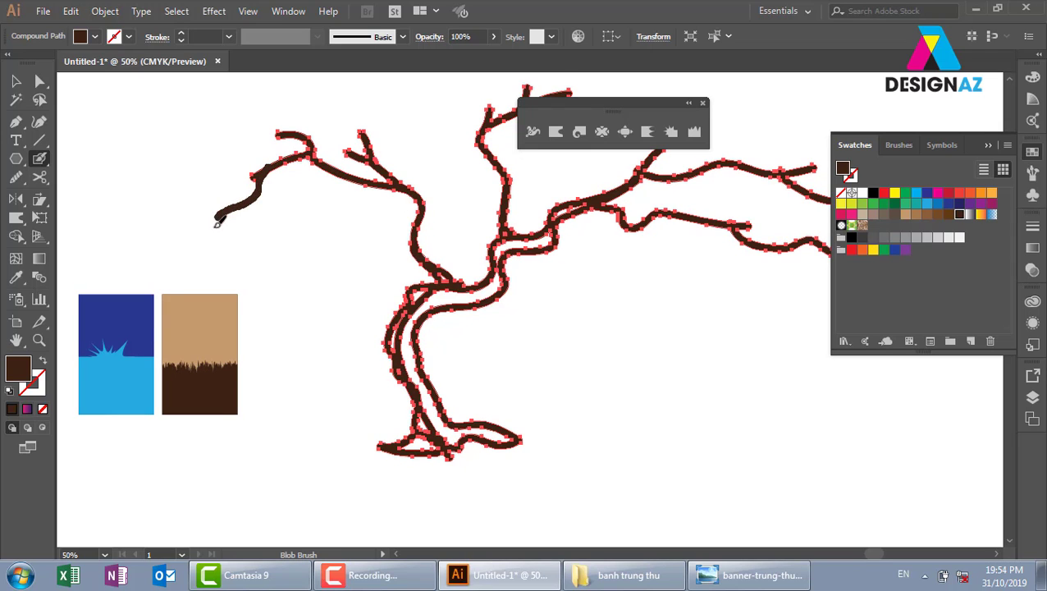
Paint a long curved ground line under the trunk with zigzag grass tufts
scroll(426, 324, right, 2)
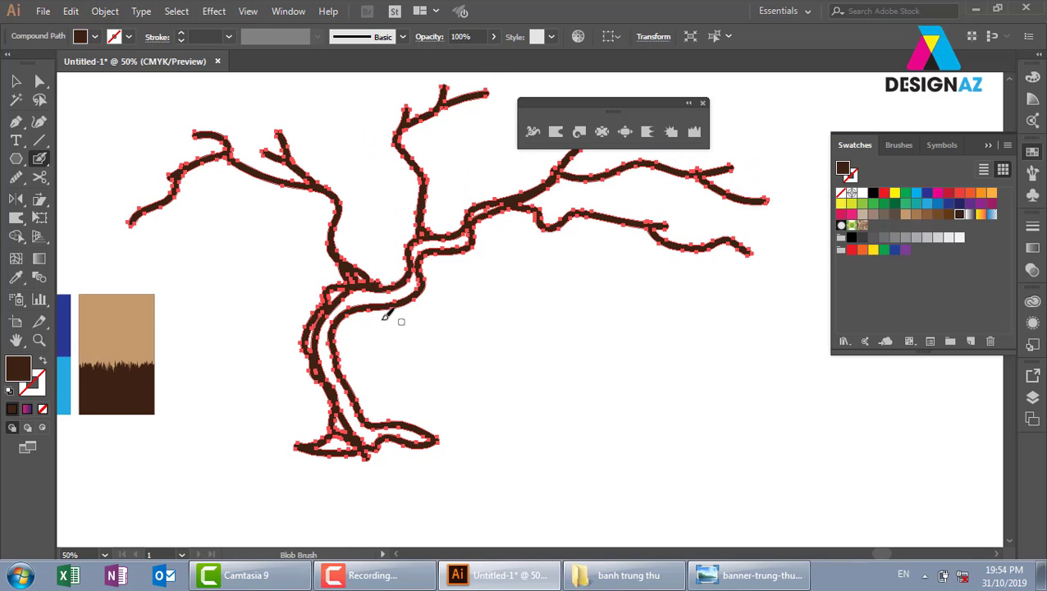
mouse_move(341, 327)
mouse_down()
mouse_move(420, 416)
mouse_move(507, 457)
mouse_up()
mouse_move(225, 431)
mouse_down()
mouse_move(322, 396)
mouse_move(702, 441)
mouse_up()
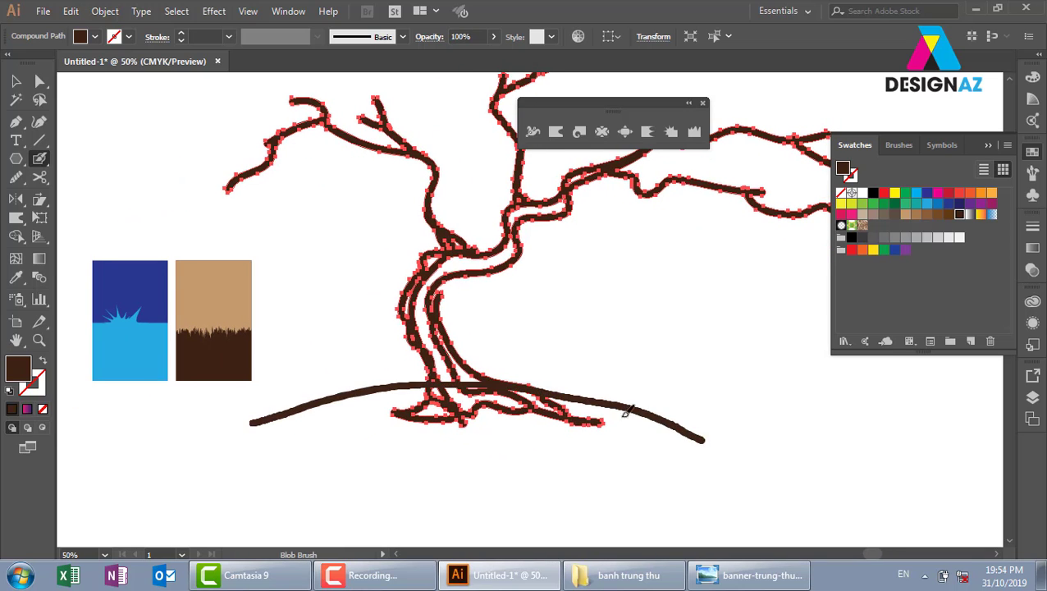
mouse_move(610, 343)
mouse_down()
mouse_move(617, 401)
mouse_move(647, 370)
mouse_move(656, 392)
mouse_move(582, 377)
mouse_move(622, 396)
mouse_up()
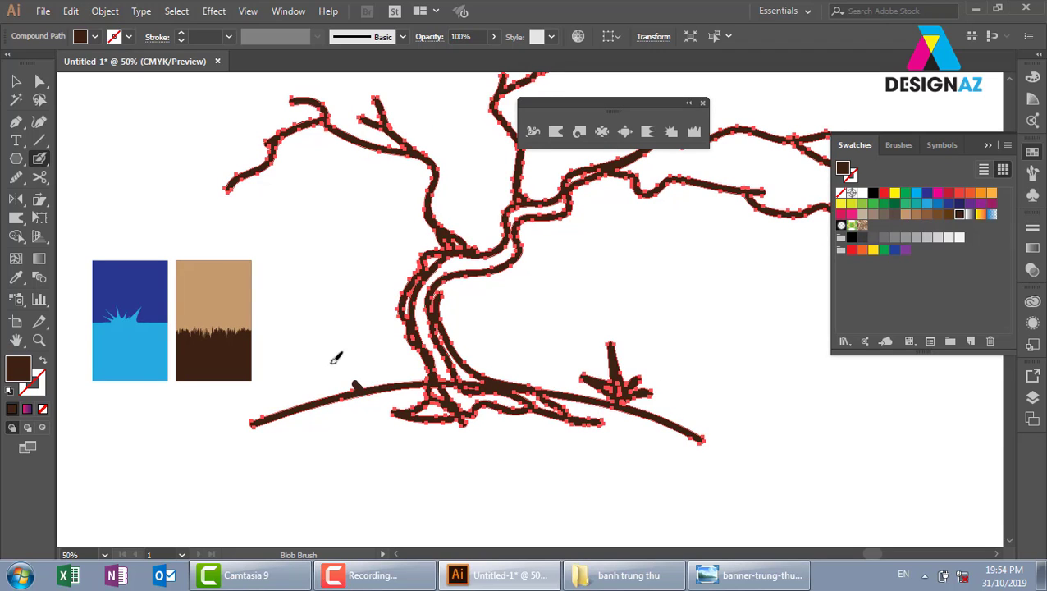
drag(307, 357, 427, 376)
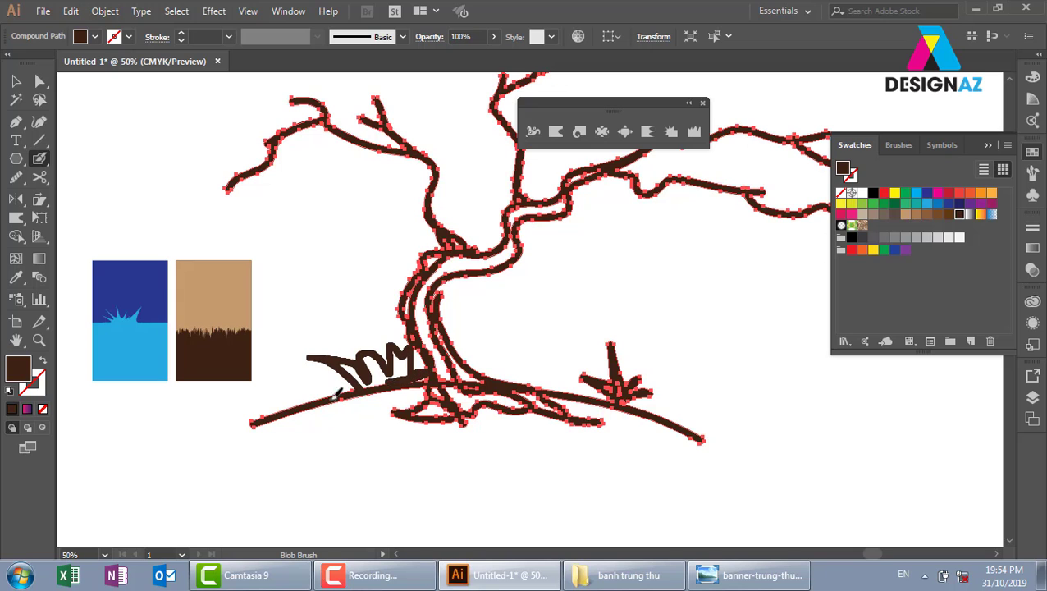
drag(551, 315, 458, 369)
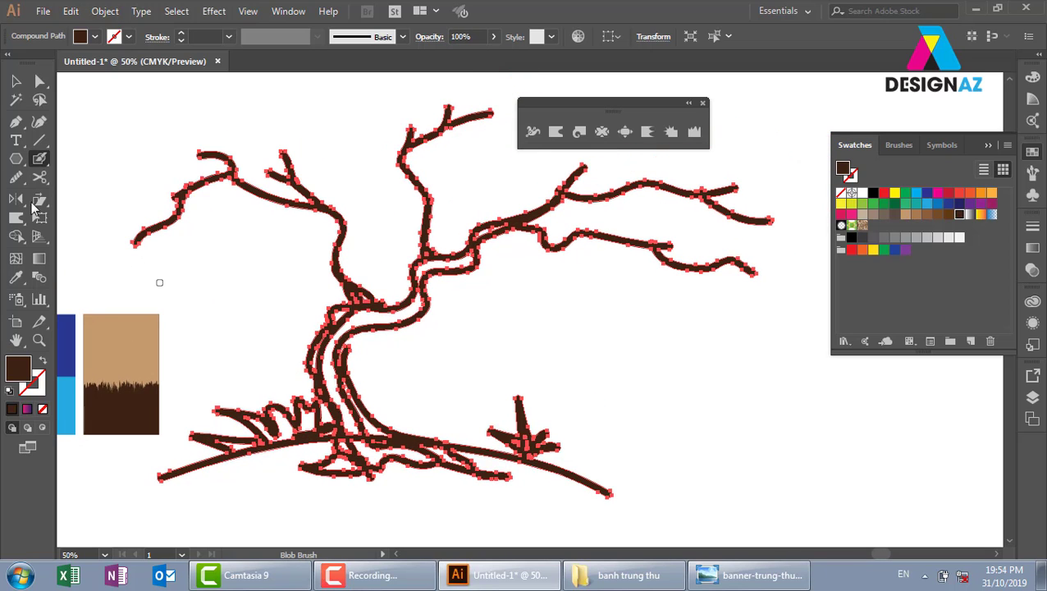
Add short twigs extending the upper-left branches
click(15, 89)
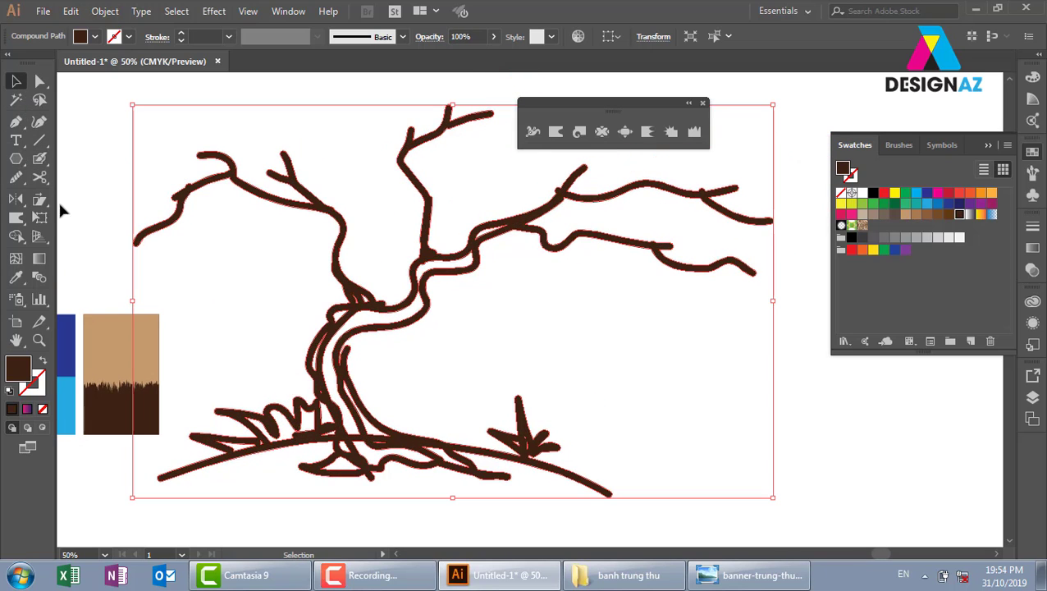
click(39, 158)
mouse_move(175, 215)
mouse_down()
mouse_move(149, 273)
mouse_move(156, 308)
mouse_up()
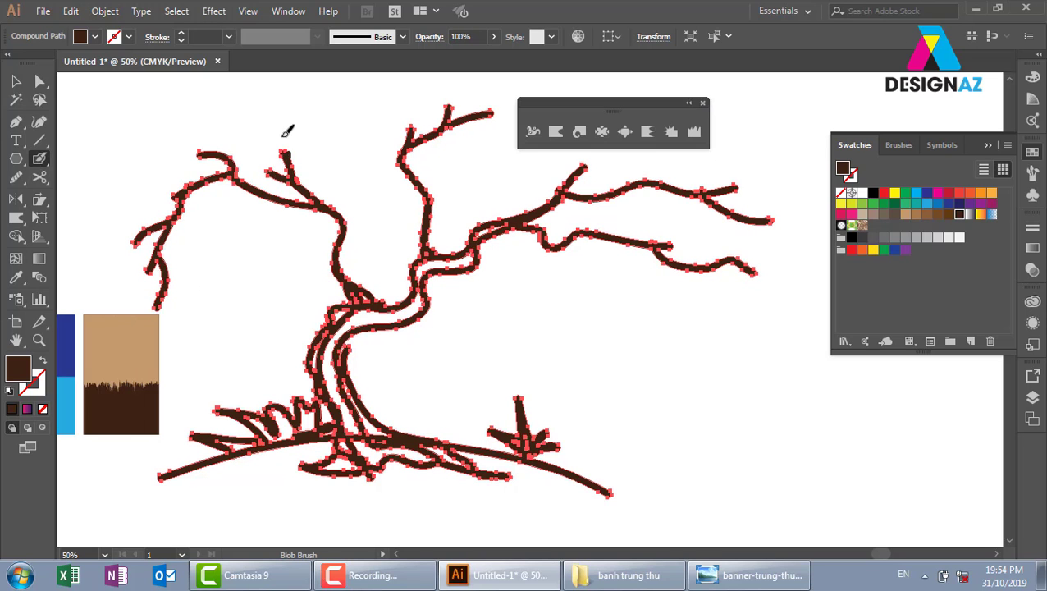
drag(282, 136, 283, 154)
drag(197, 153, 184, 125)
Add twigs to the top and right branches, then deselect the tree
drag(462, 183, 341, 217)
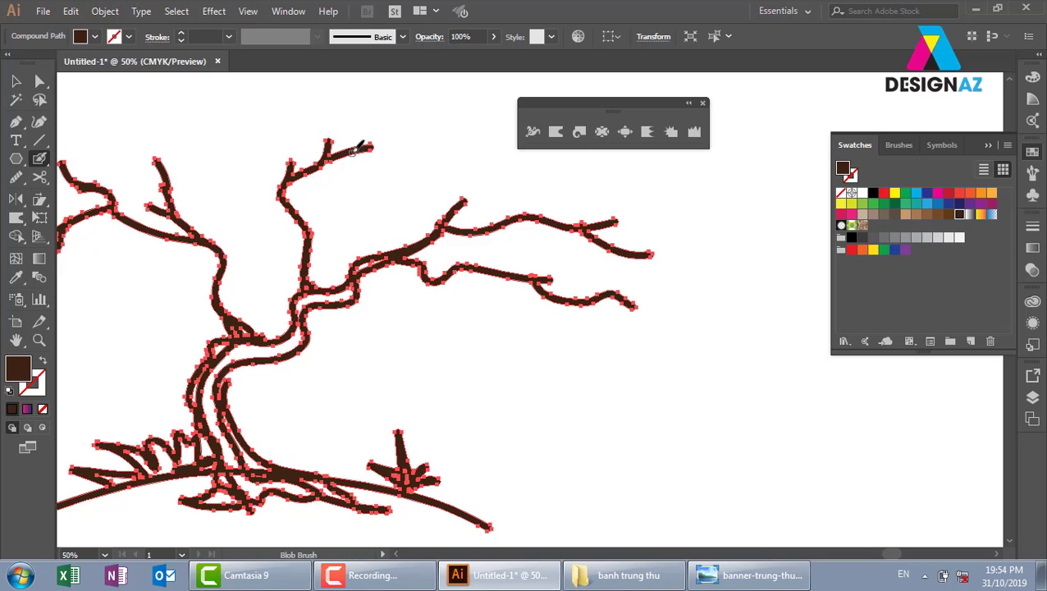
mouse_move(361, 146)
mouse_down()
mouse_move(407, 165)
mouse_move(431, 125)
mouse_up()
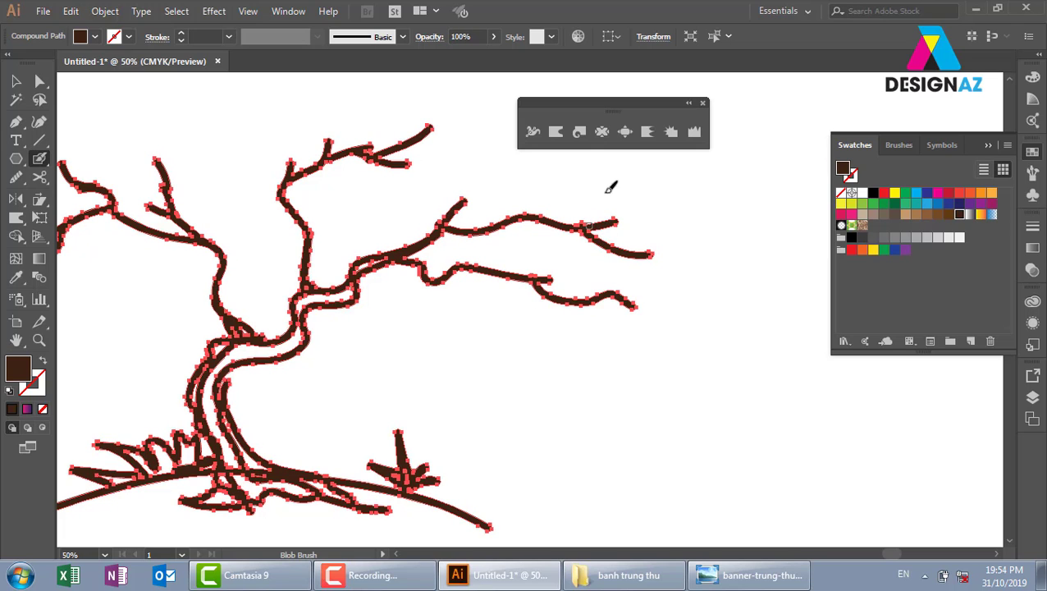
mouse_move(460, 206)
mouse_down()
mouse_move(466, 161)
mouse_move(506, 177)
mouse_up()
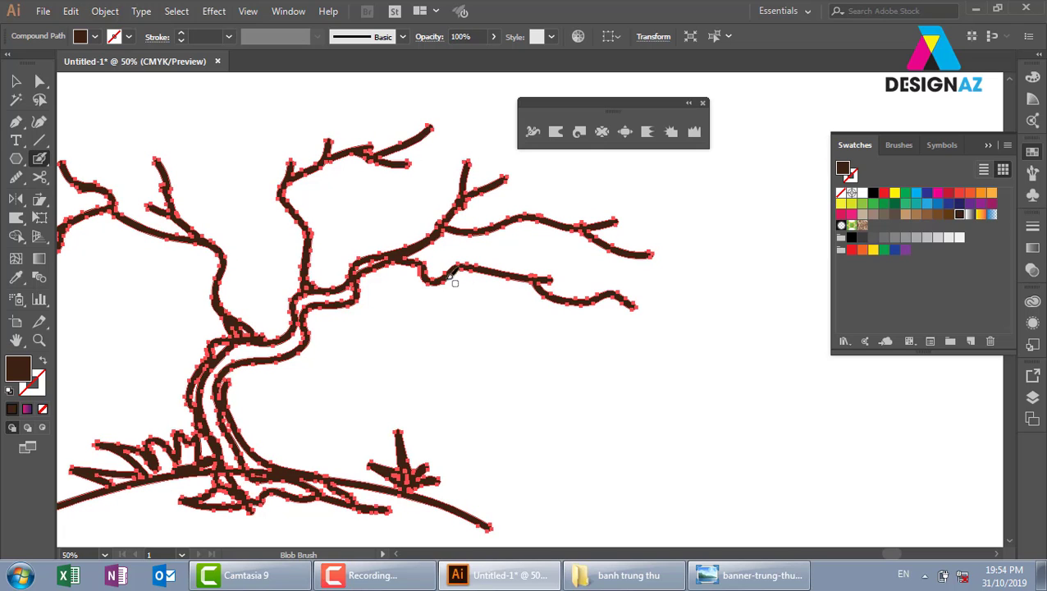
drag(443, 275, 502, 304)
drag(239, 281, 402, 275)
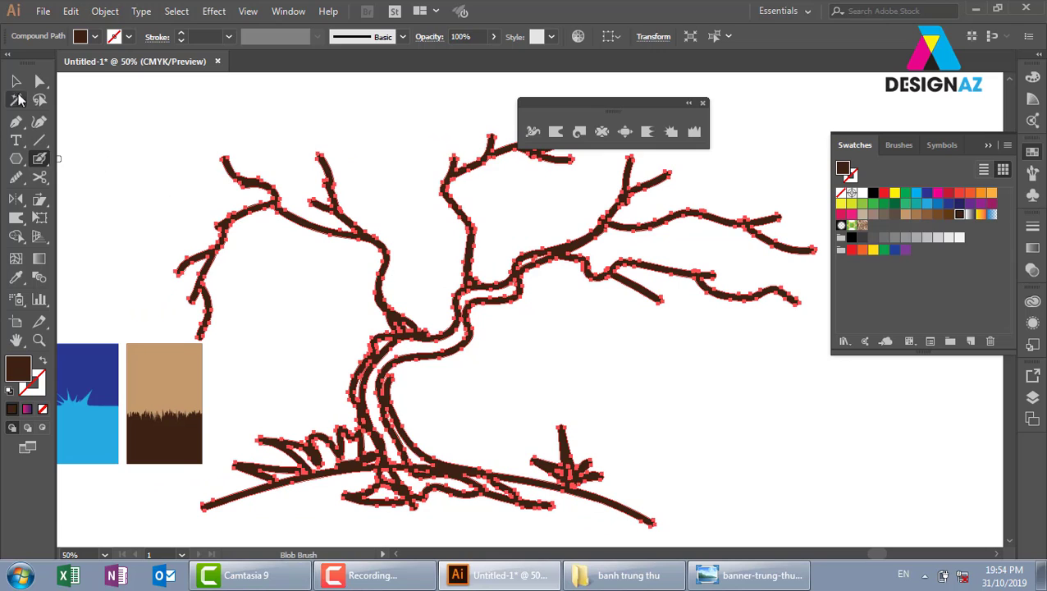
click(16, 81)
click(493, 329)
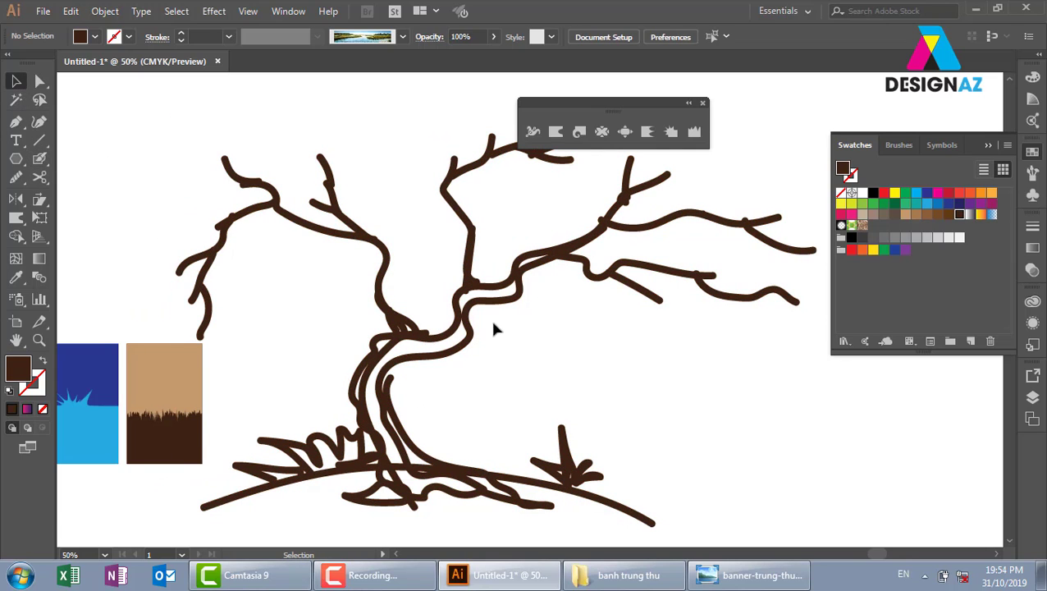
Spray the blossom symbol along the left, top and lower-right branches with the Symbol Sprayer
click(703, 103)
click(17, 300)
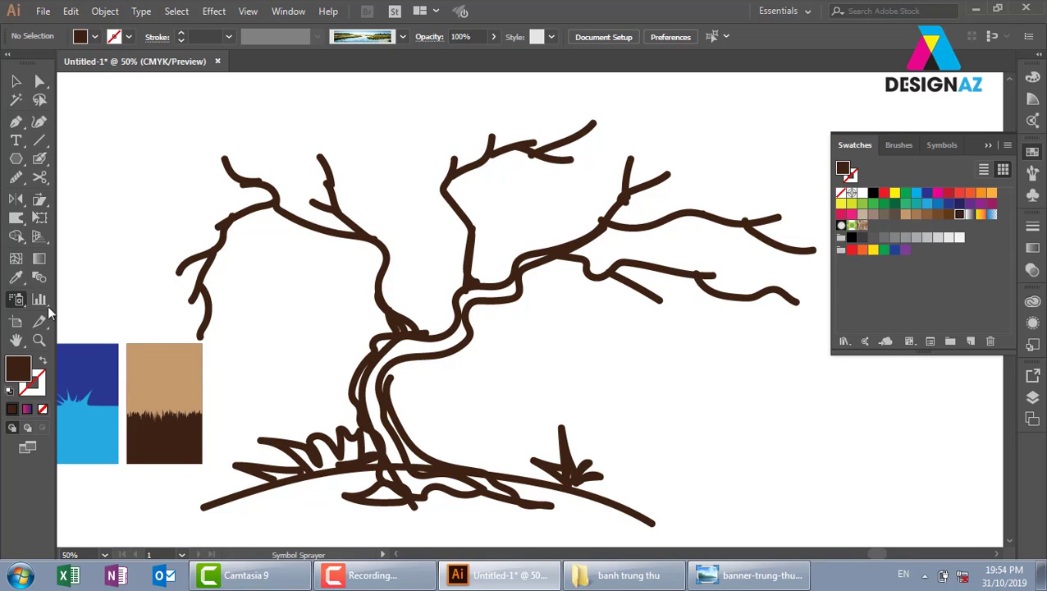
click(941, 144)
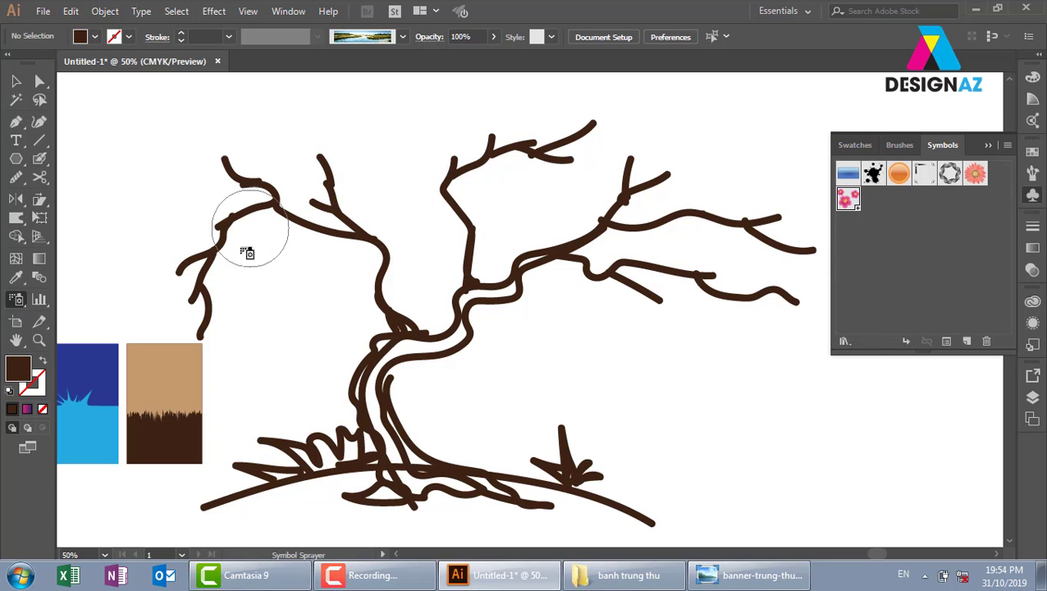
mouse_move(207, 238)
mouse_down()
mouse_move(257, 164)
mouse_move(329, 172)
mouse_up()
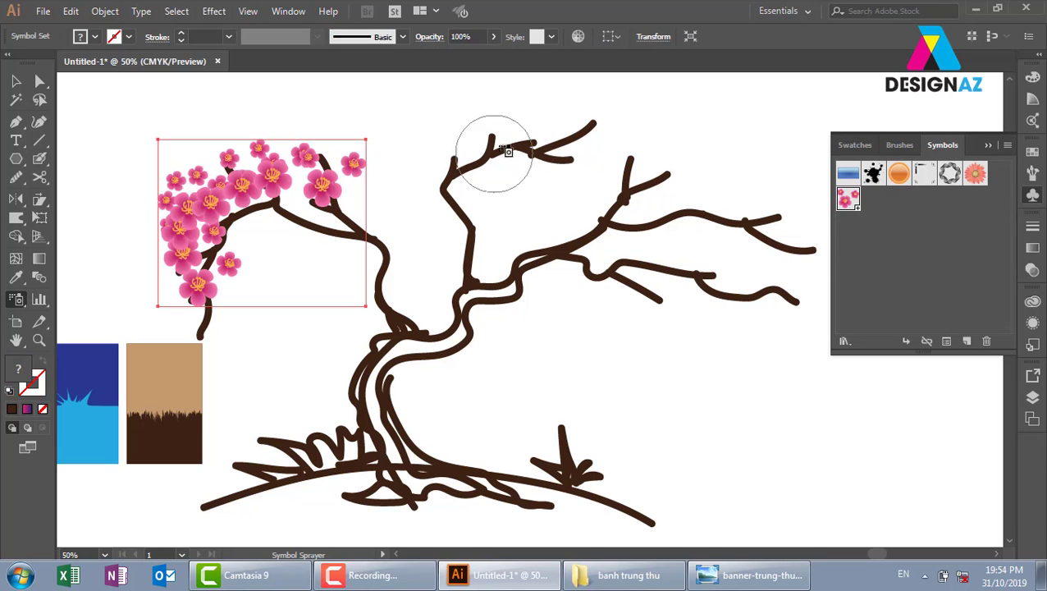
mouse_move(498, 149)
mouse_down()
mouse_move(656, 124)
mouse_move(723, 148)
mouse_up()
drag(677, 220, 816, 316)
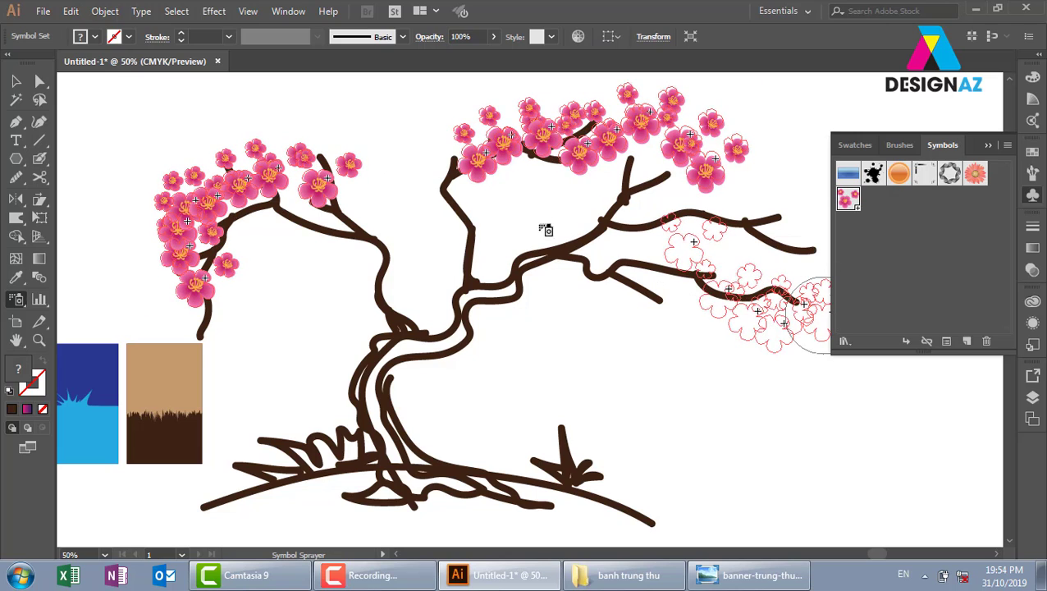
Spray more blossoms over the upper-left, middle and lower-right branches
drag(433, 171, 351, 106)
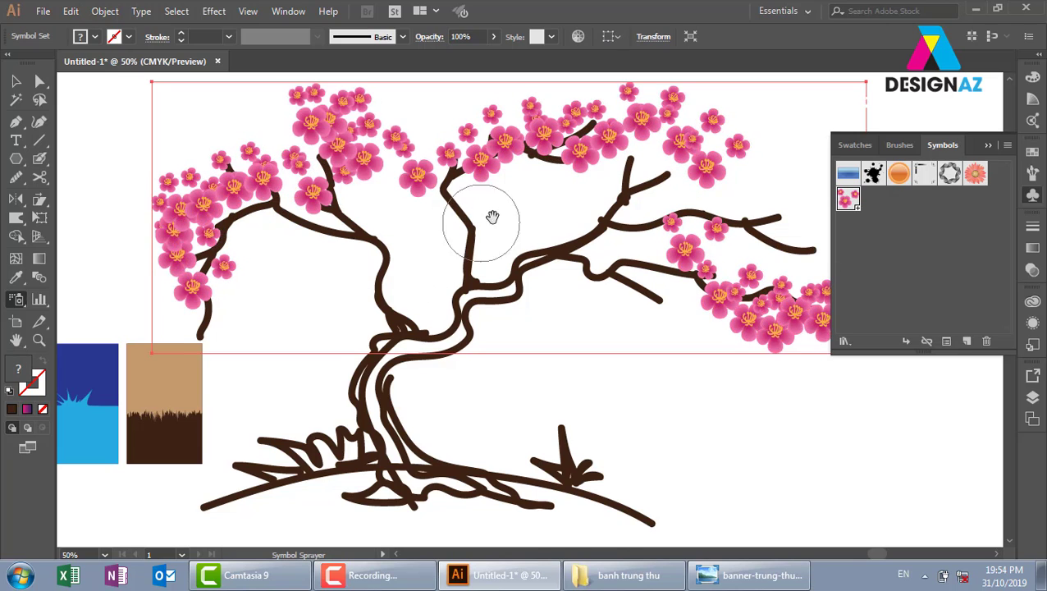
mouse_move(532, 185)
mouse_down()
mouse_move(494, 230)
mouse_move(526, 203)
mouse_up()
drag(352, 302, 579, 254)
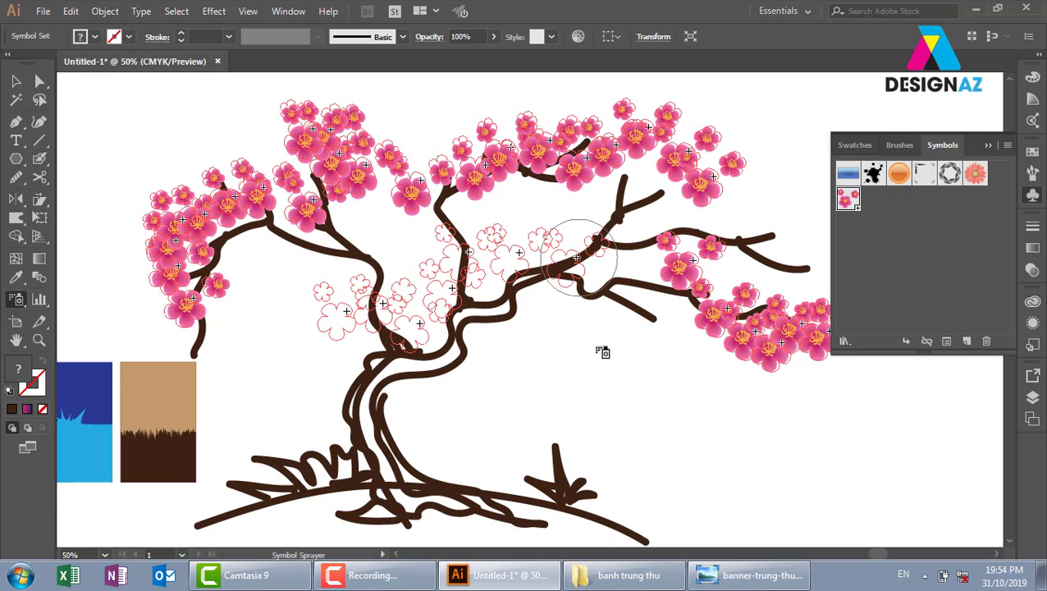
drag(303, 261, 381, 234)
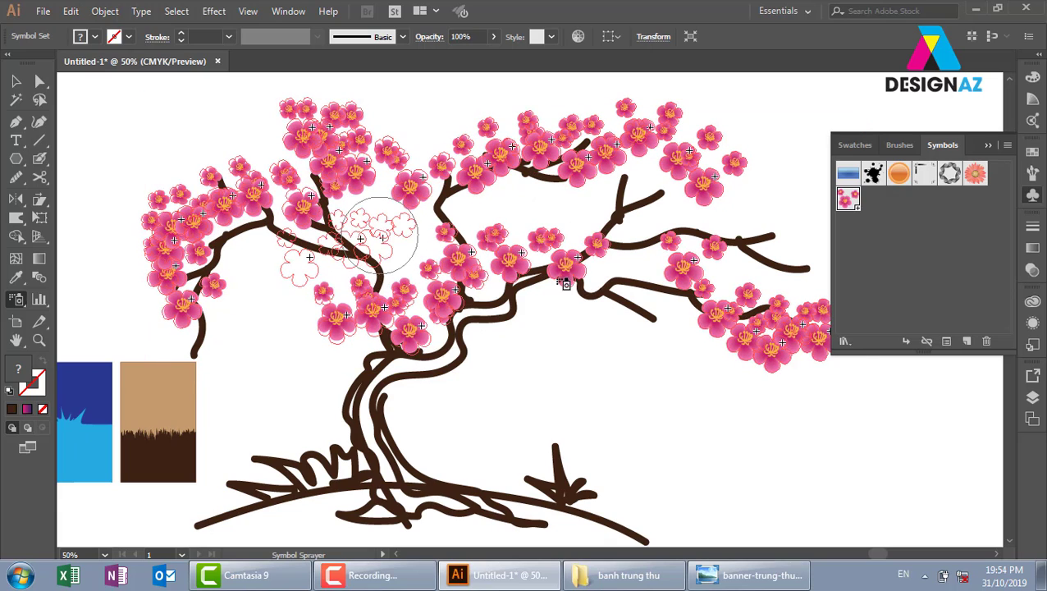
drag(556, 313, 681, 384)
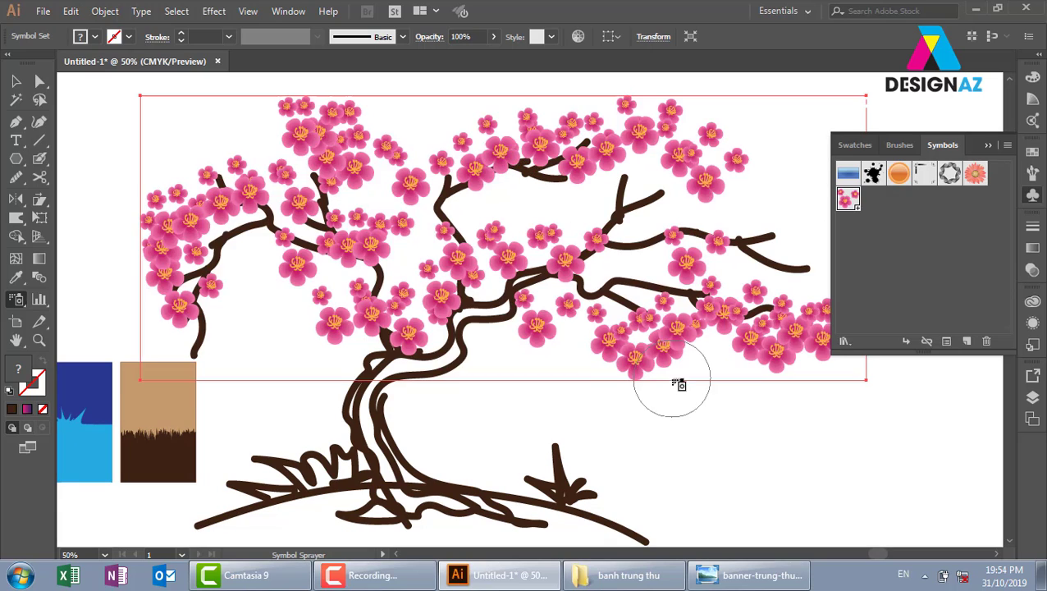
drag(509, 341, 581, 352)
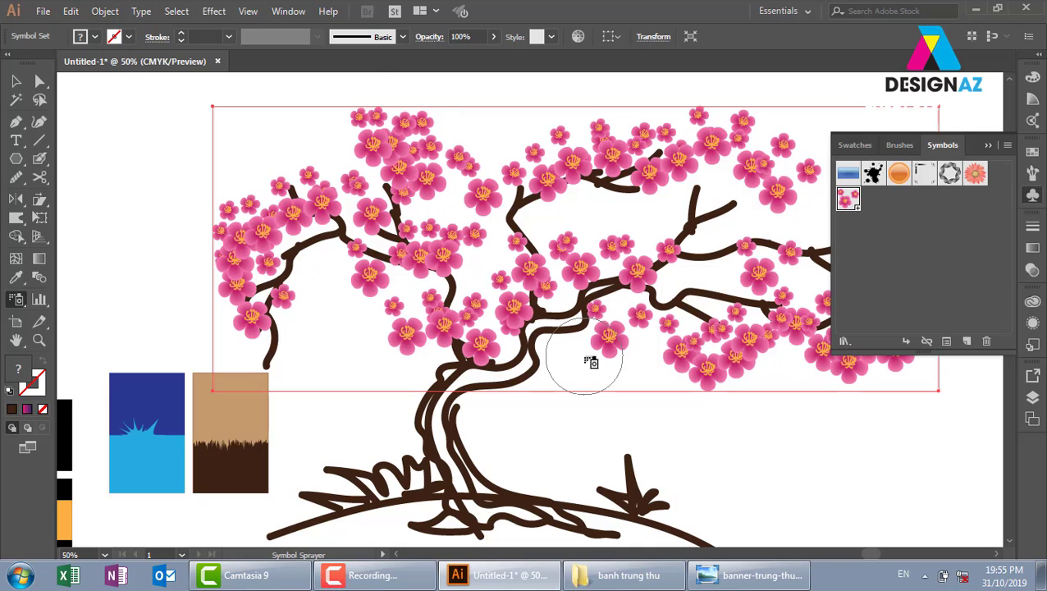
Undo the dense blossom sprays and re-spray a sparser line along the branches
key(ctrl)
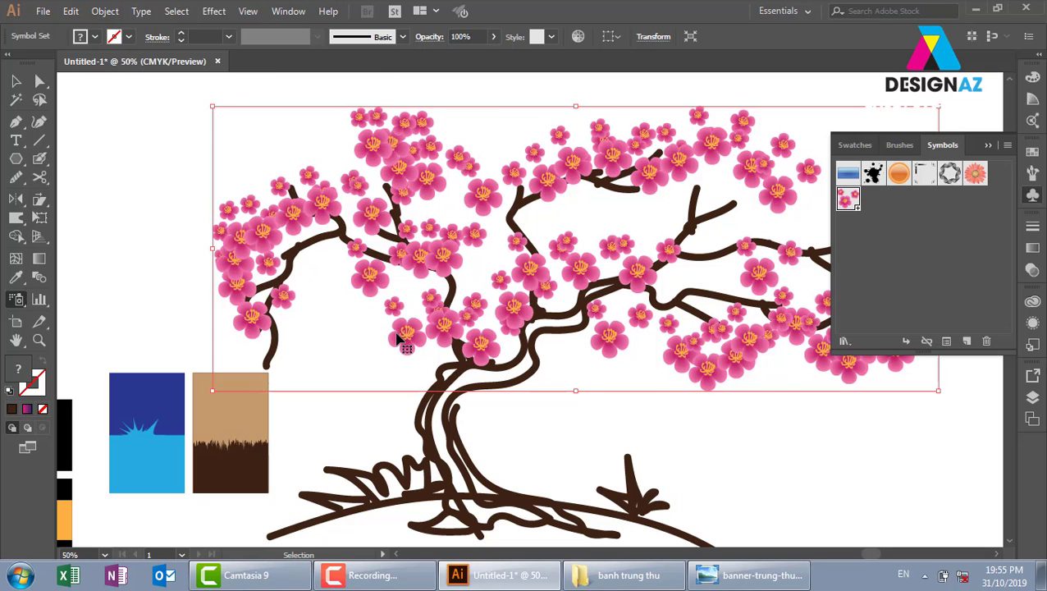
key(ctrl+z)
key(ctrl+z)
key(ctrl+z)
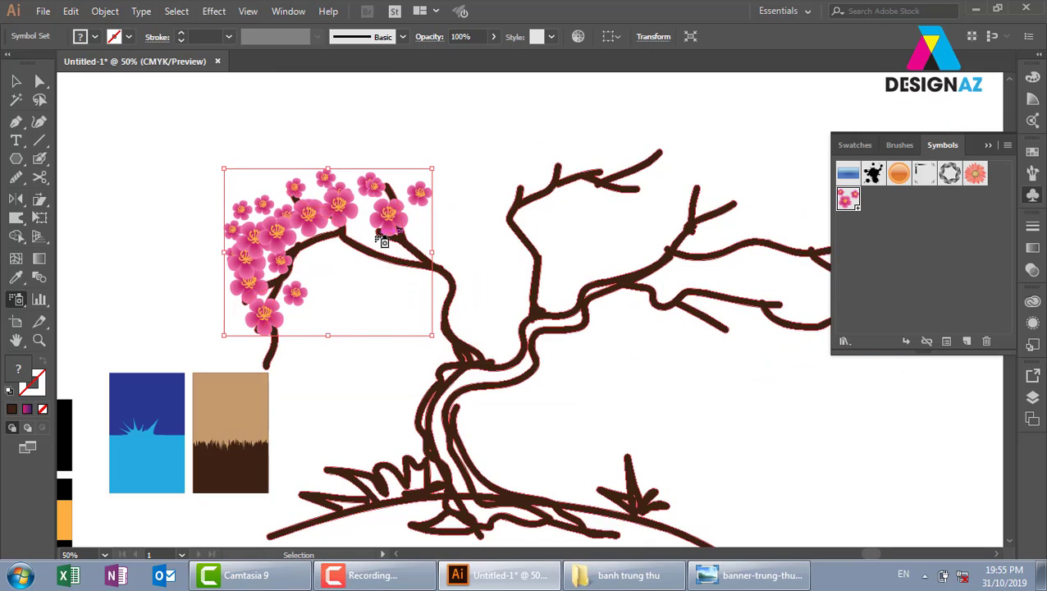
key(ctrl+z)
mouse_move(245, 309)
mouse_down()
mouse_move(395, 180)
mouse_move(812, 304)
mouse_up()
drag(510, 305, 616, 258)
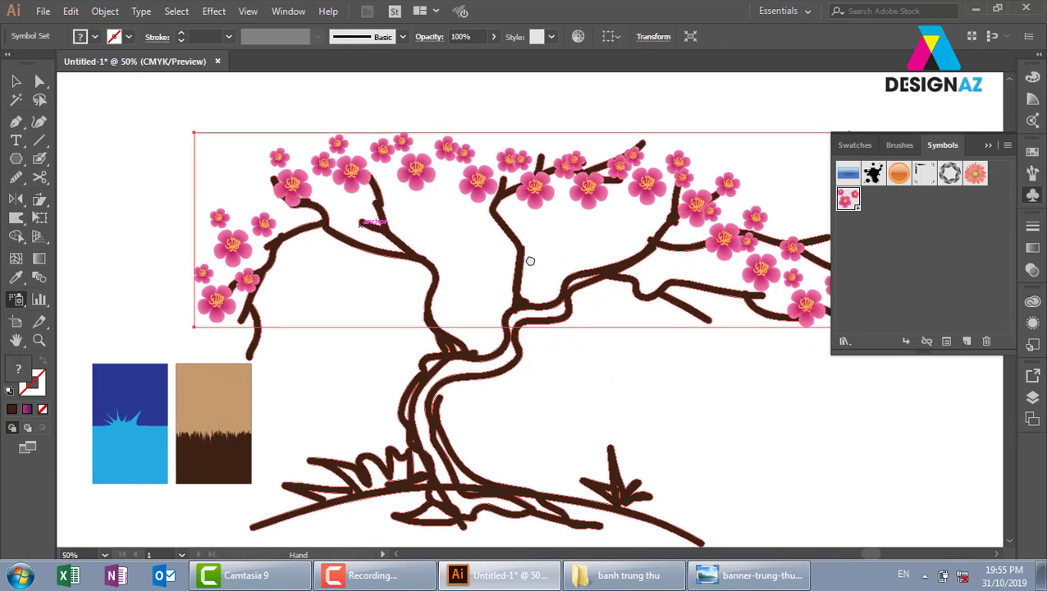
Spray a figure-8 of blossoms right of the tree, undoing the extra curved stroke
click(988, 145)
key(ctrl+minus)
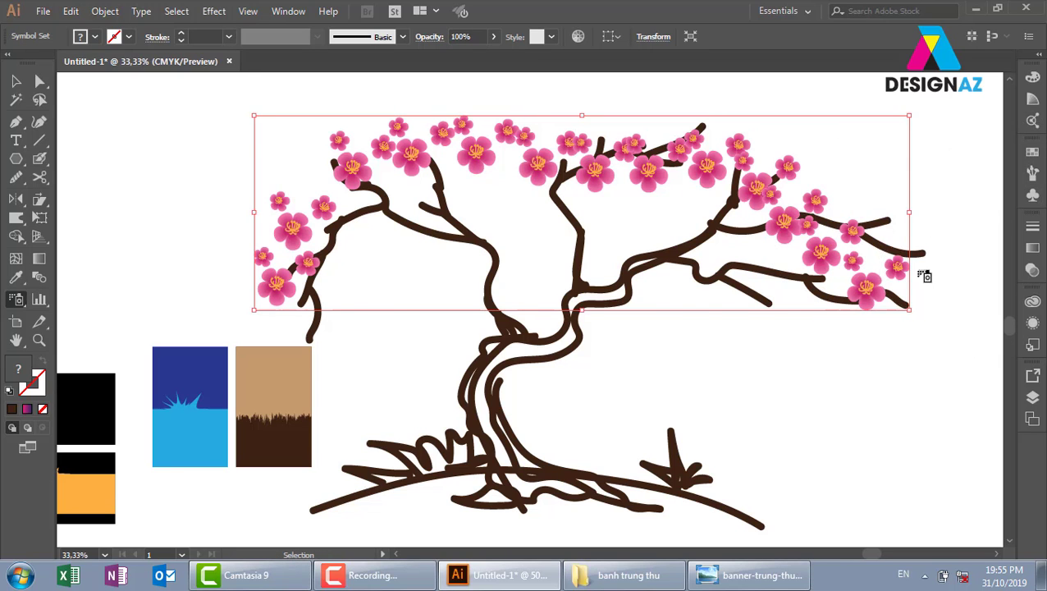
key(ctrl+minus)
key(ctrl+minus)
mouse_move(649, 189)
mouse_down()
mouse_move(626, 268)
mouse_move(638, 175)
mouse_move(636, 251)
mouse_move(669, 310)
mouse_move(589, 306)
mouse_move(630, 247)
mouse_up()
mouse_move(702, 250)
mouse_down()
mouse_move(694, 244)
mouse_move(751, 242)
mouse_up()
mouse_move(790, 182)
mouse_down()
mouse_move(806, 210)
mouse_move(788, 245)
mouse_move(818, 323)
mouse_move(755, 366)
mouse_up()
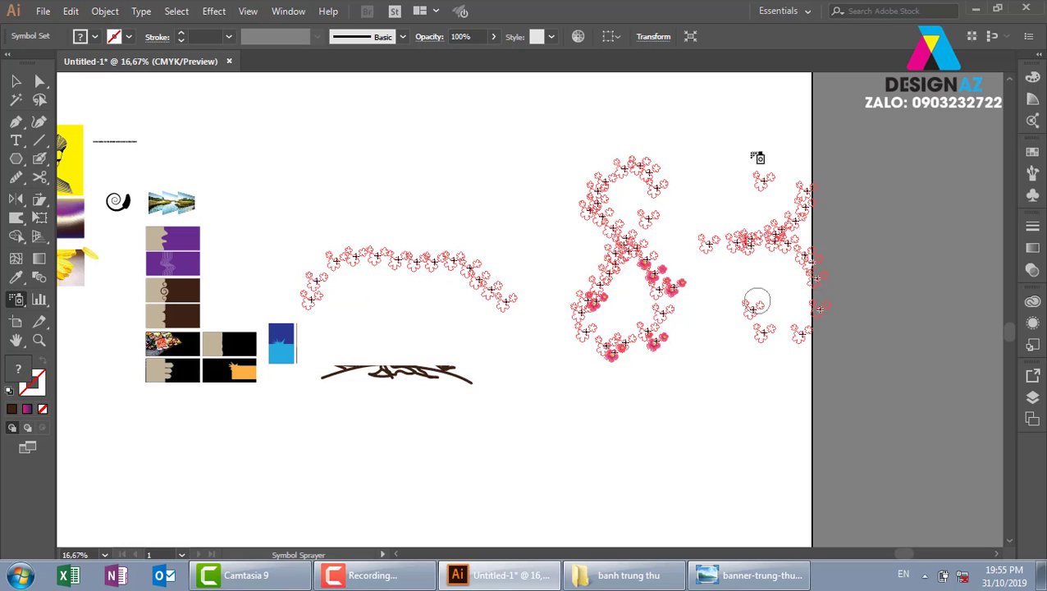
key(v)
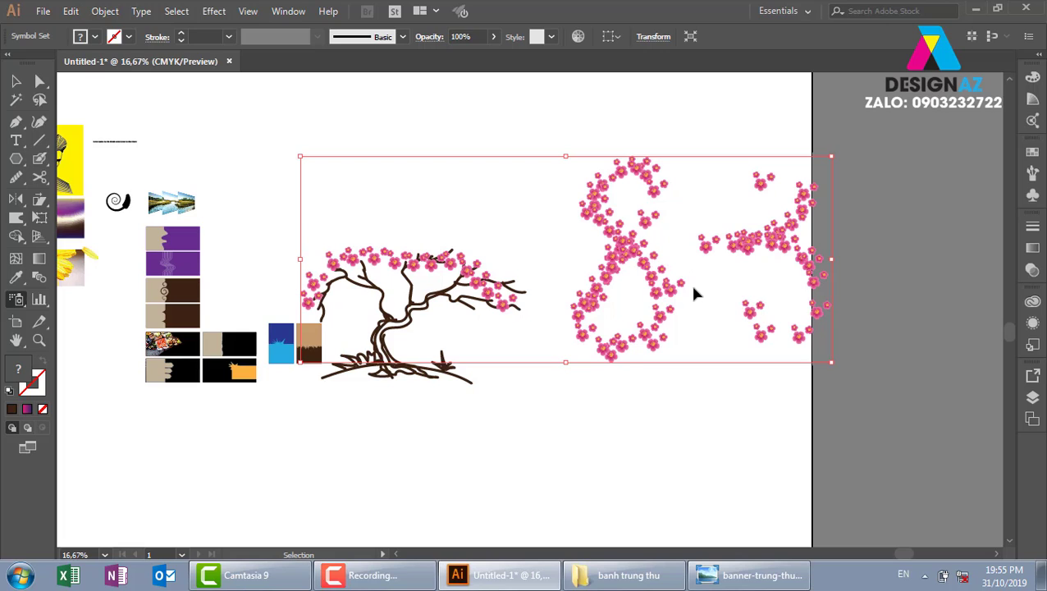
key(ctrl+z)
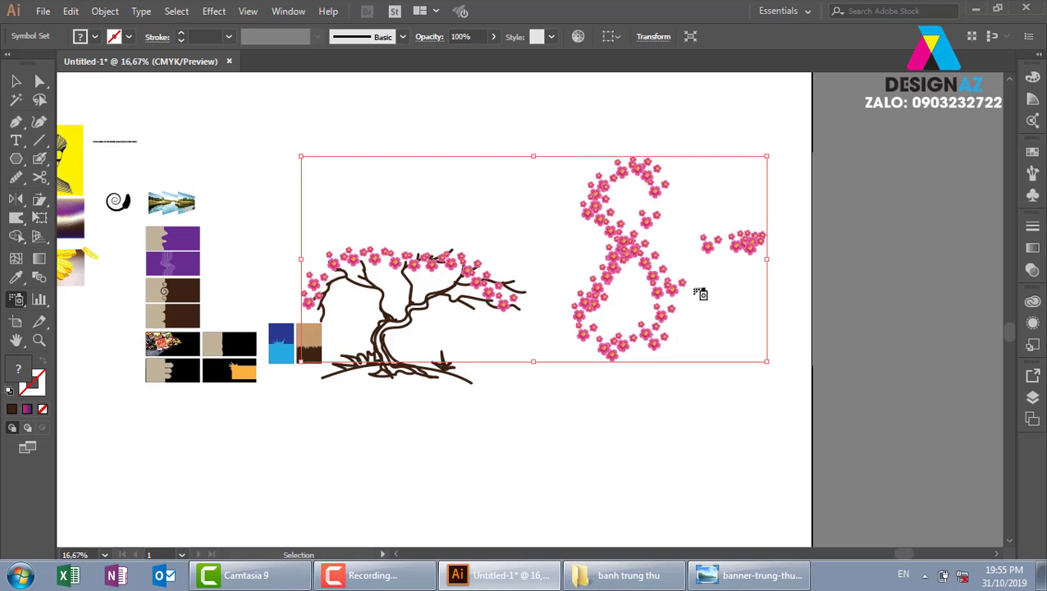
Undo the small group, figure-eight and scattered blossom sprays right of the tree
key(ctrl+z)
key(v)
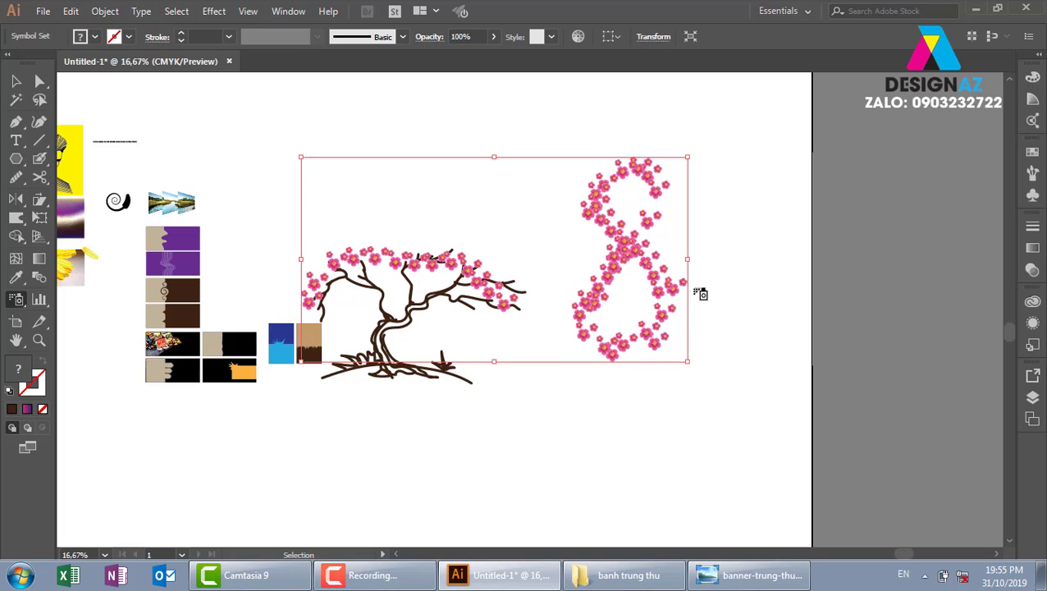
key(ctrl+z)
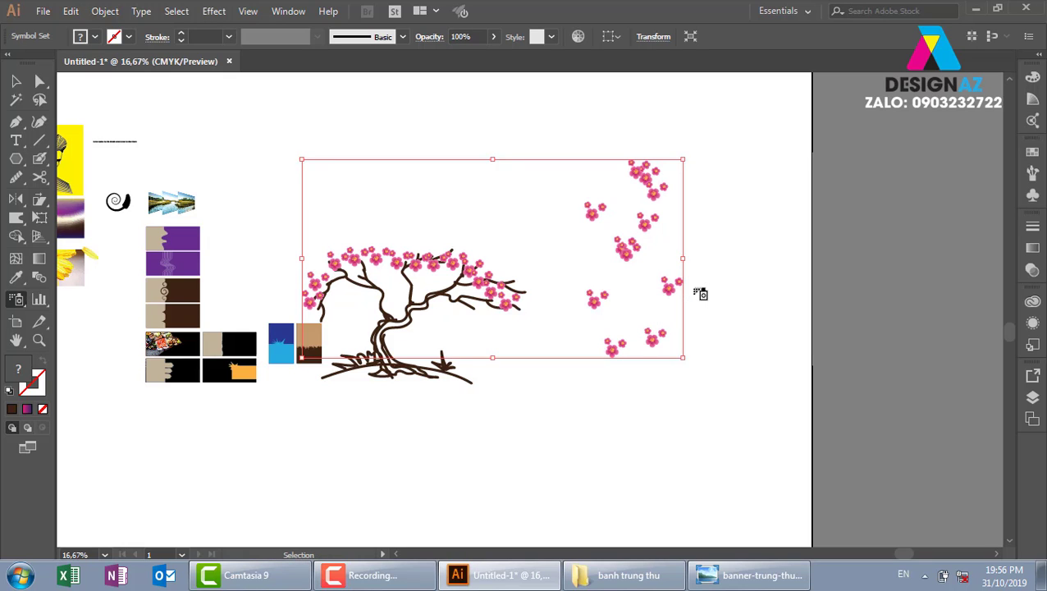
key(ctrl+z)
Zoom in on the tree and float the symbol tools flyout as its own panel
key(z)
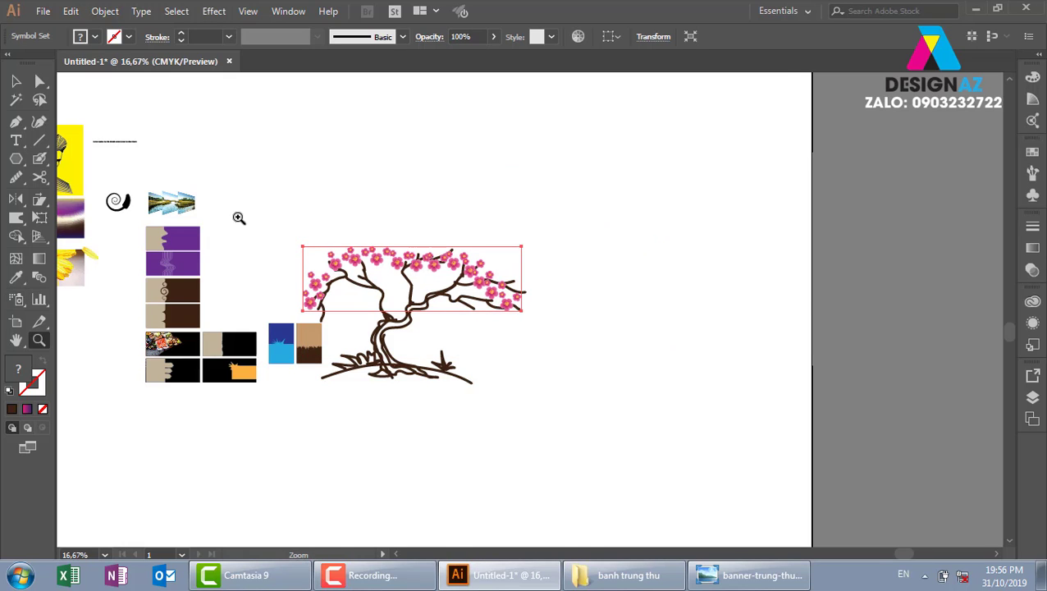
drag(237, 217, 563, 367)
drag(509, 344, 514, 323)
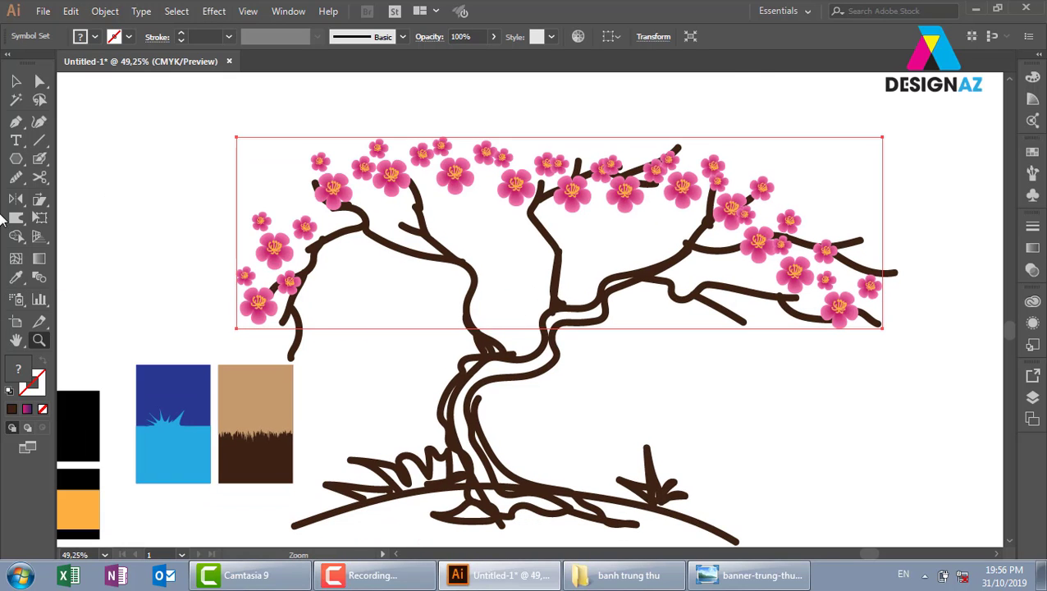
drag(18, 300, 201, 372)
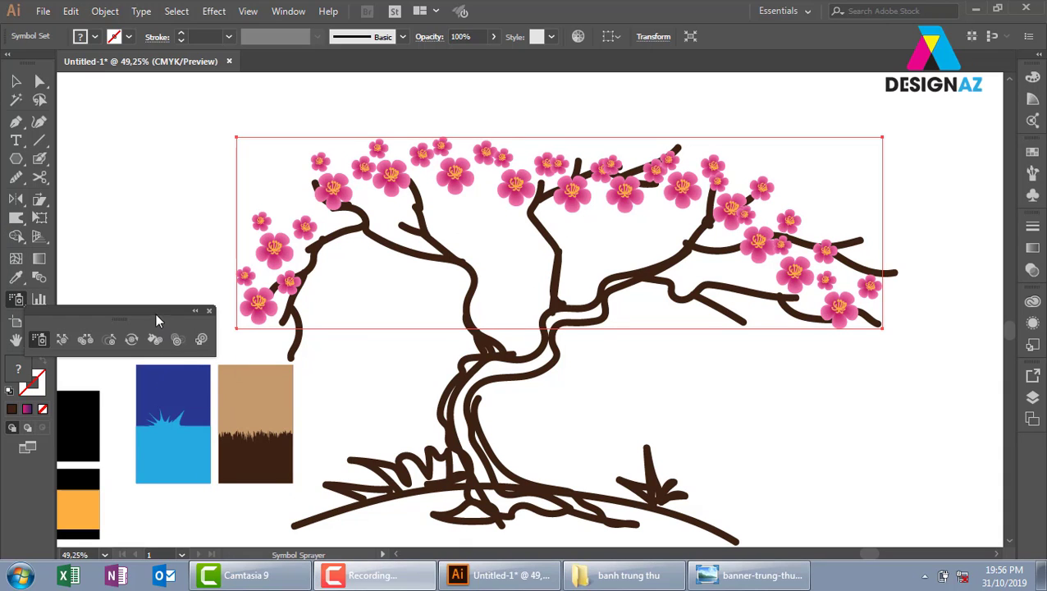
drag(165, 310, 181, 125)
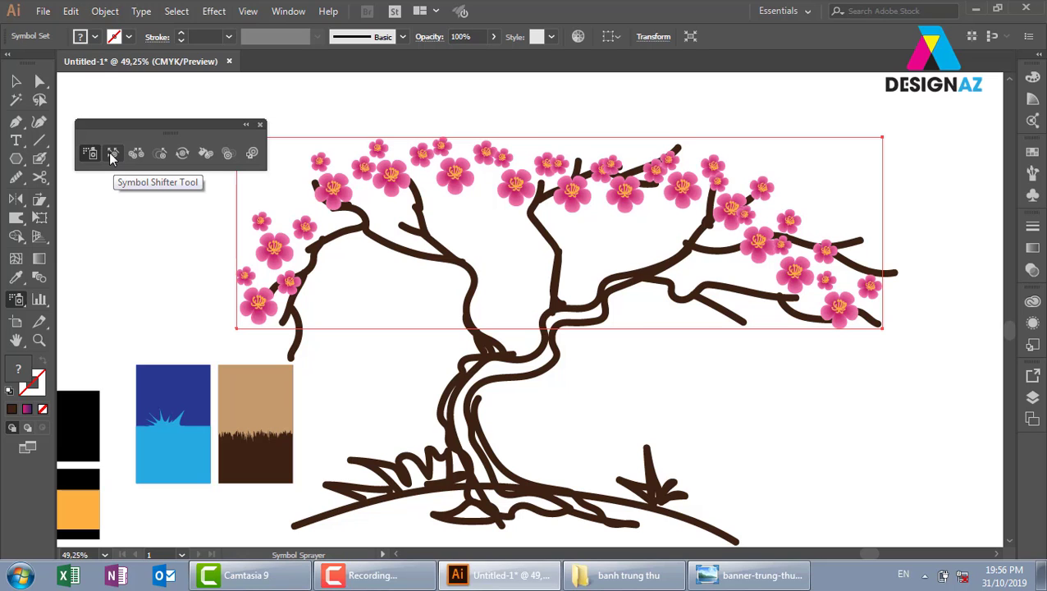
Use the Symbol Shifter to push the upper-left and right-branch blossoms lower along the branches
click(113, 158)
drag(375, 246, 382, 256)
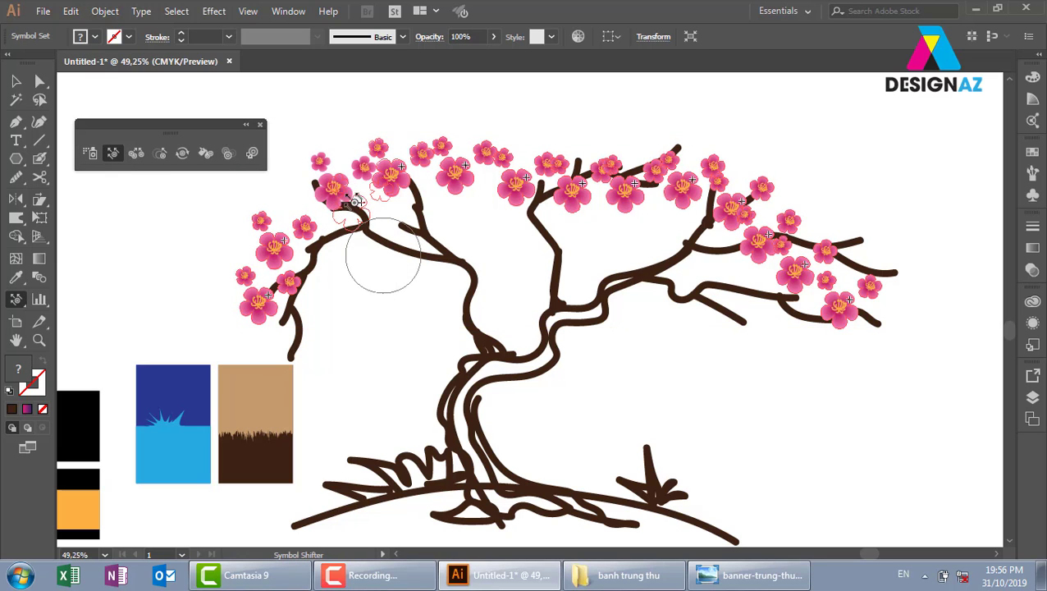
mouse_move(356, 202)
mouse_down()
mouse_move(402, 268)
mouse_move(483, 277)
mouse_move(453, 258)
mouse_up()
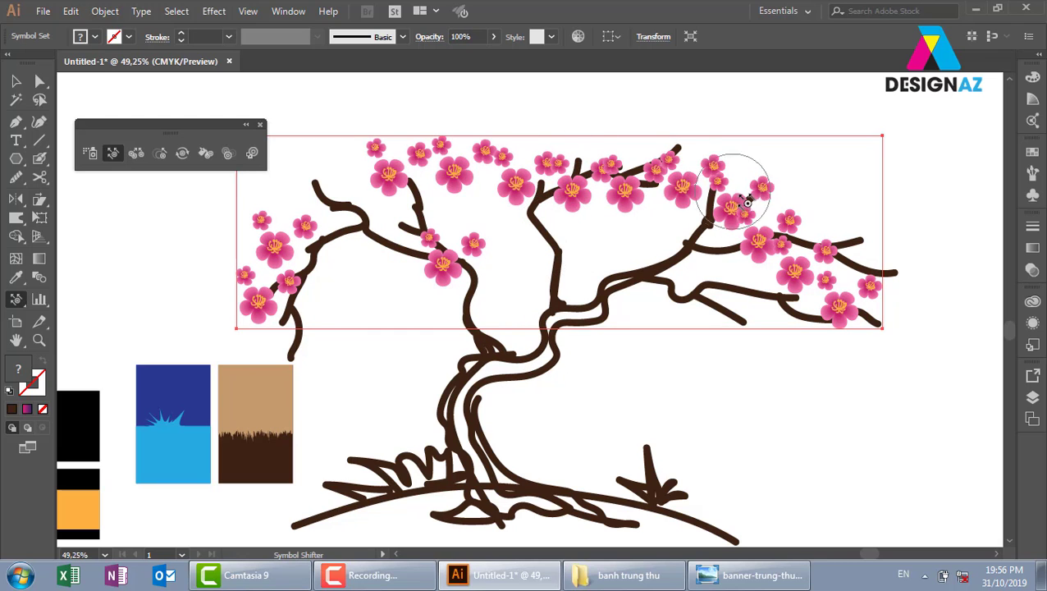
drag(747, 201, 675, 273)
drag(809, 269, 833, 231)
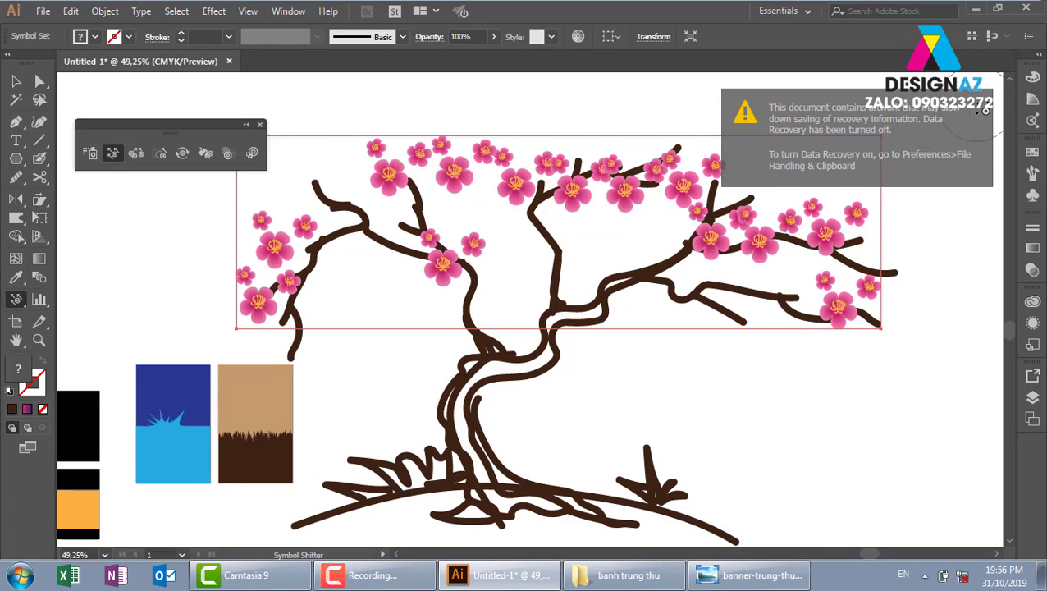
click(16, 81)
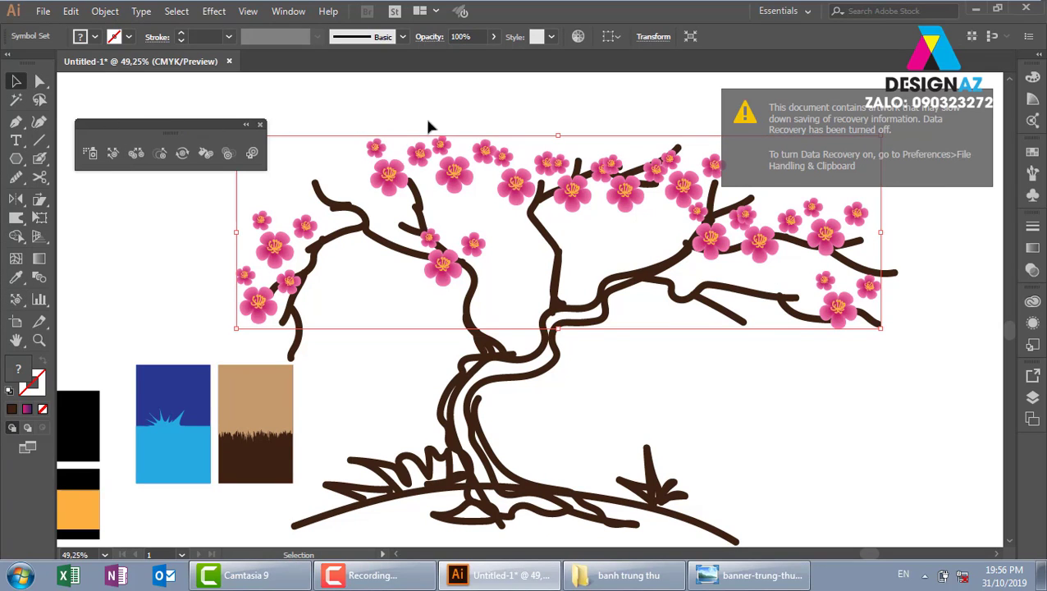
click(466, 104)
drag(205, 125, 206, 107)
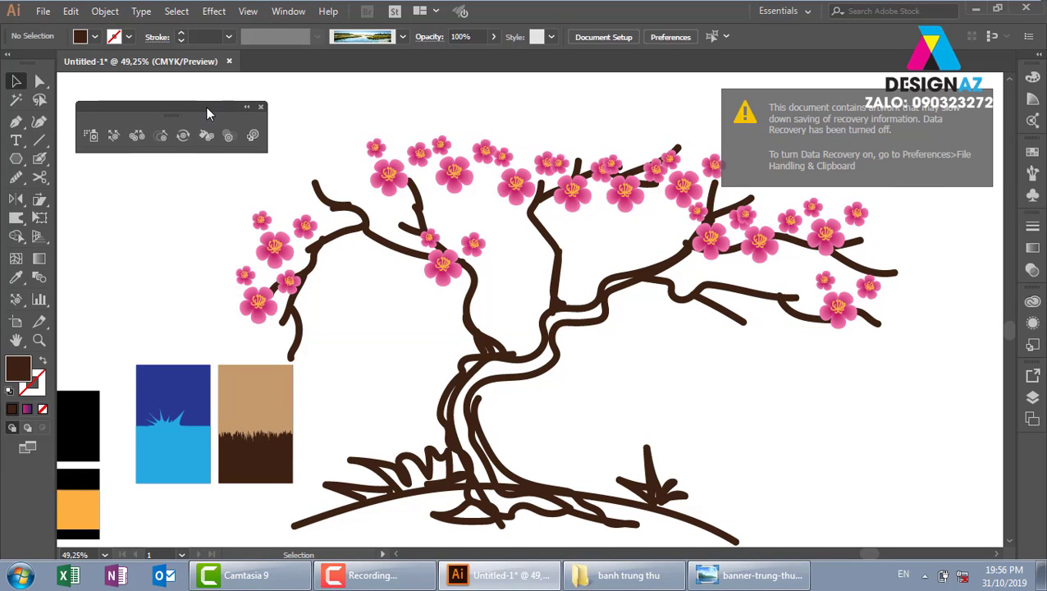
click(135, 136)
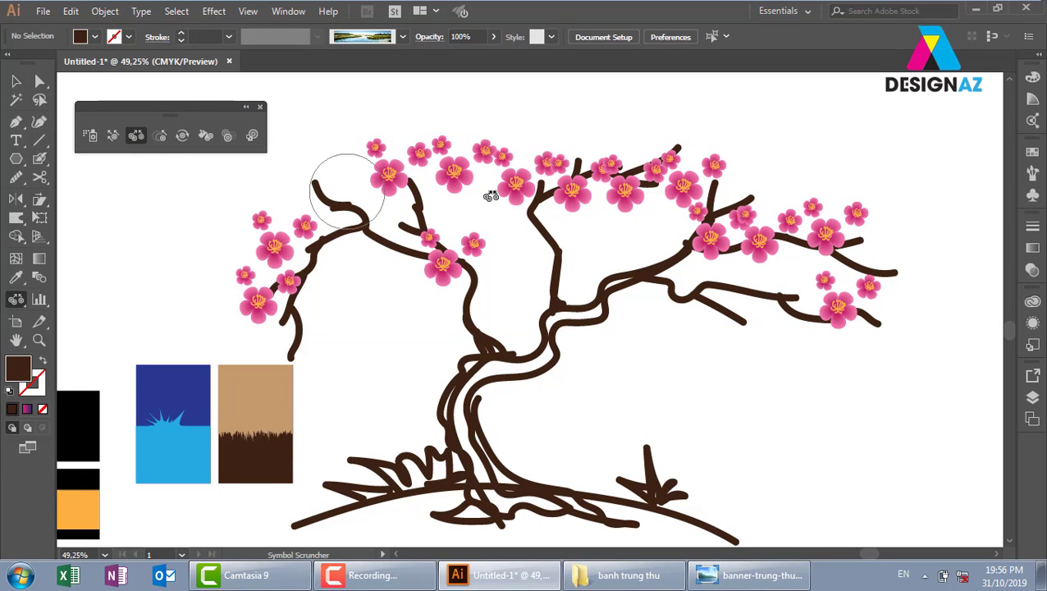
click(467, 148)
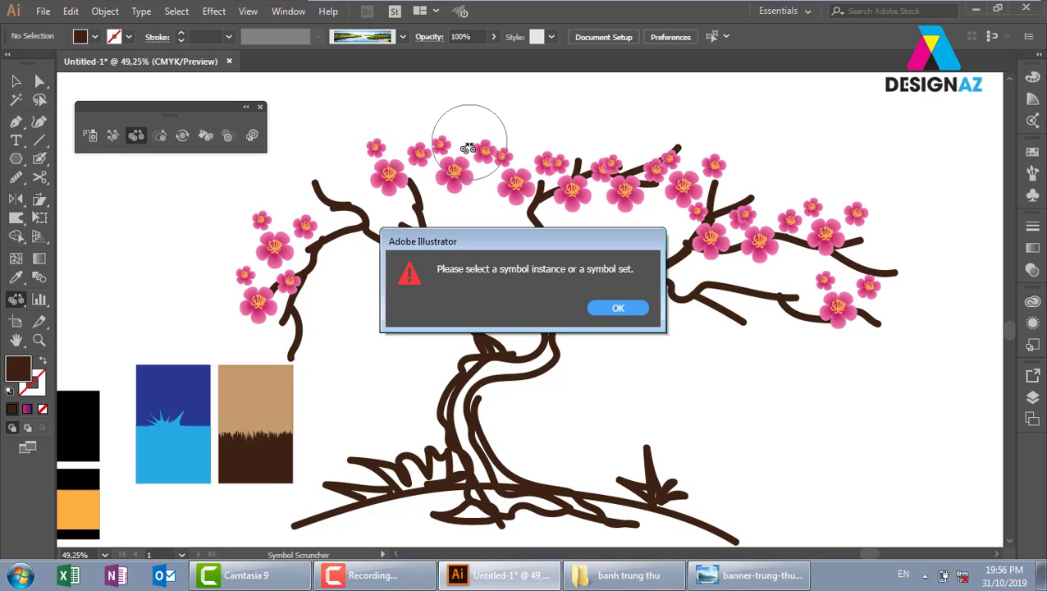
click(619, 310)
key(v)
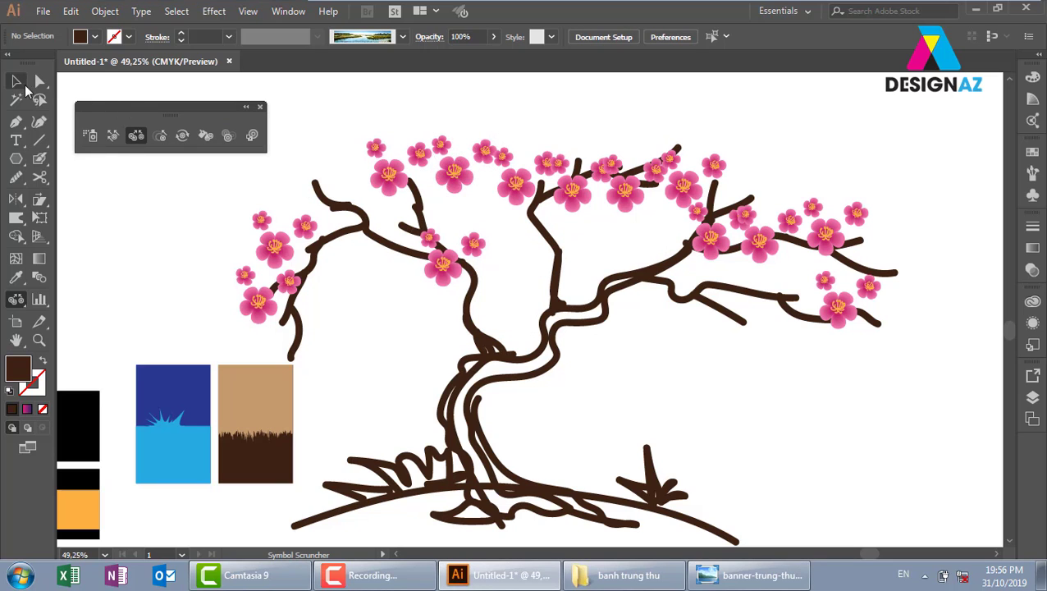
click(460, 186)
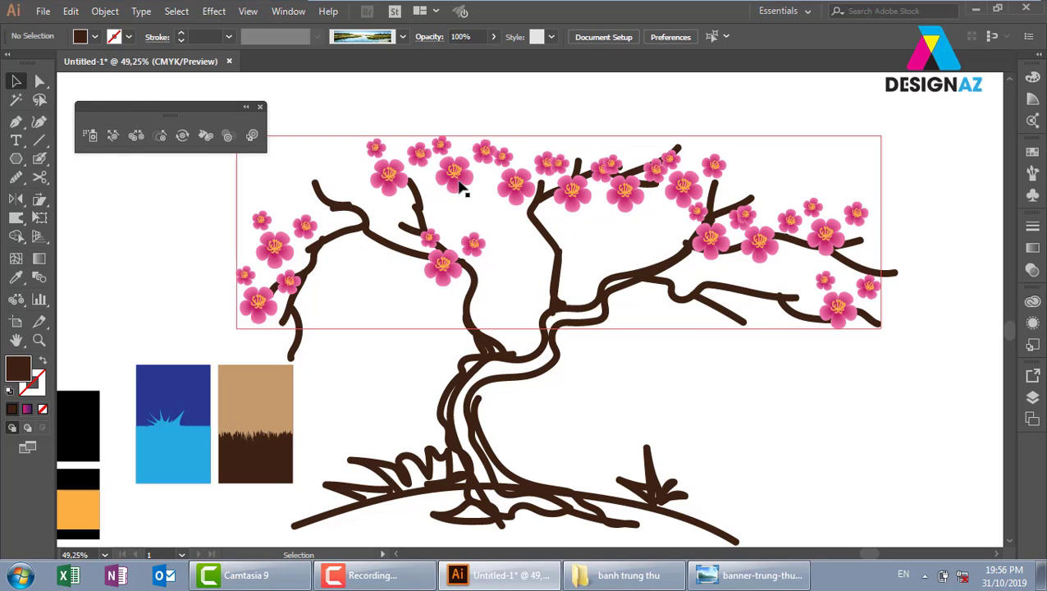
click(135, 137)
drag(492, 182, 546, 268)
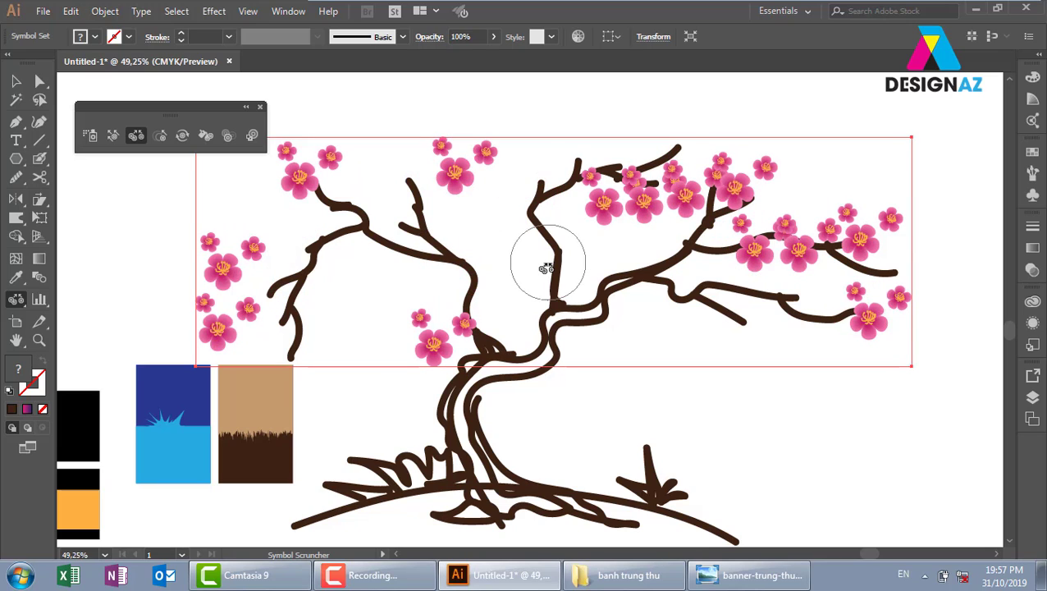
click(546, 268)
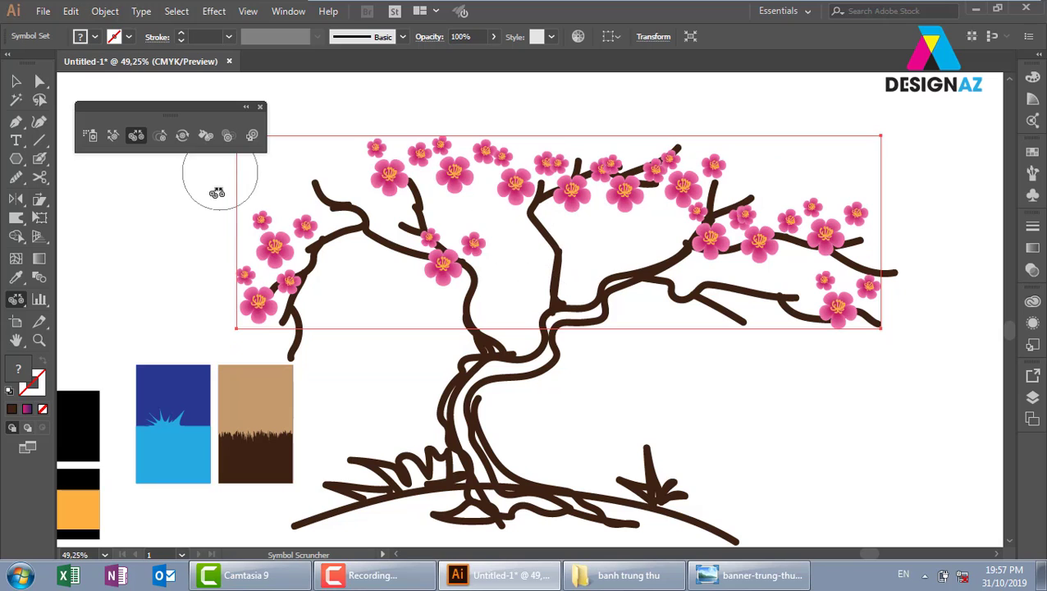
Use the Symbol Sizer to enlarge blossoms at the upper left, top centre, left branch and right branch
click(161, 137)
drag(409, 198, 411, 189)
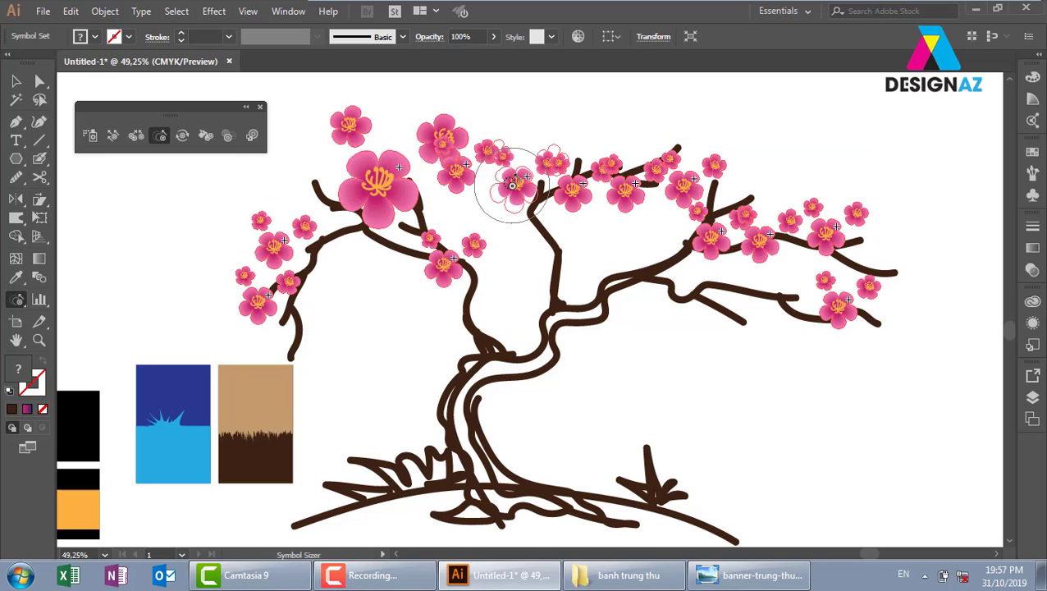
drag(511, 186, 511, 186)
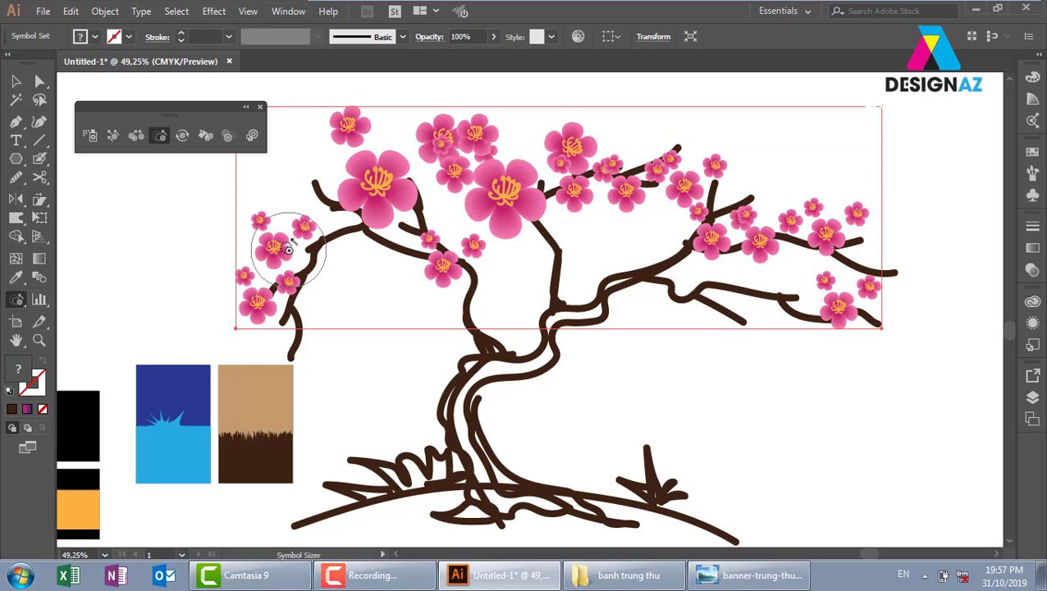
drag(285, 245, 287, 245)
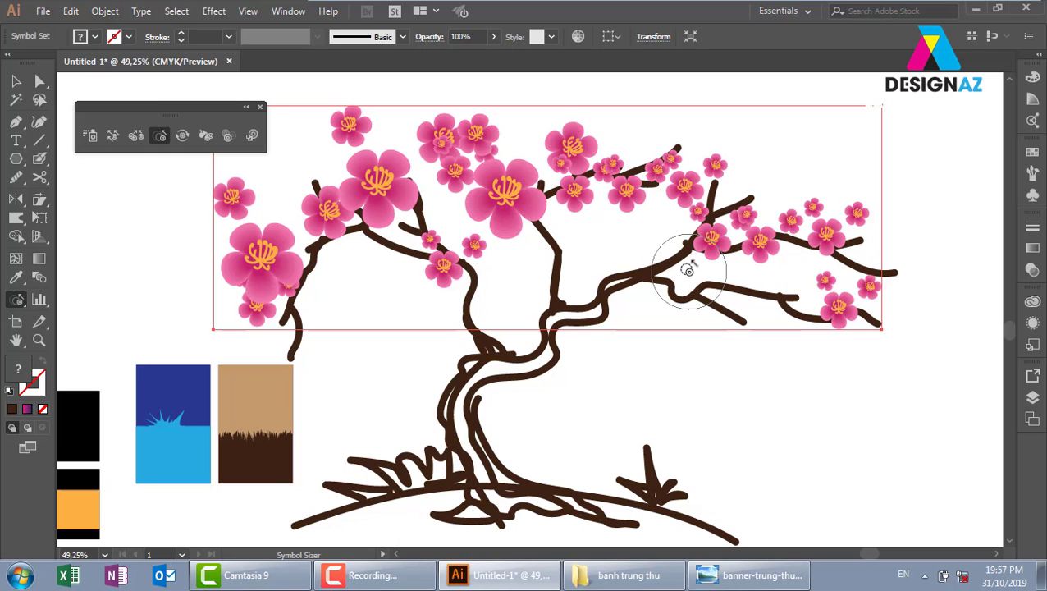
mouse_move(689, 212)
mouse_down()
mouse_move(757, 236)
mouse_move(753, 255)
mouse_up()
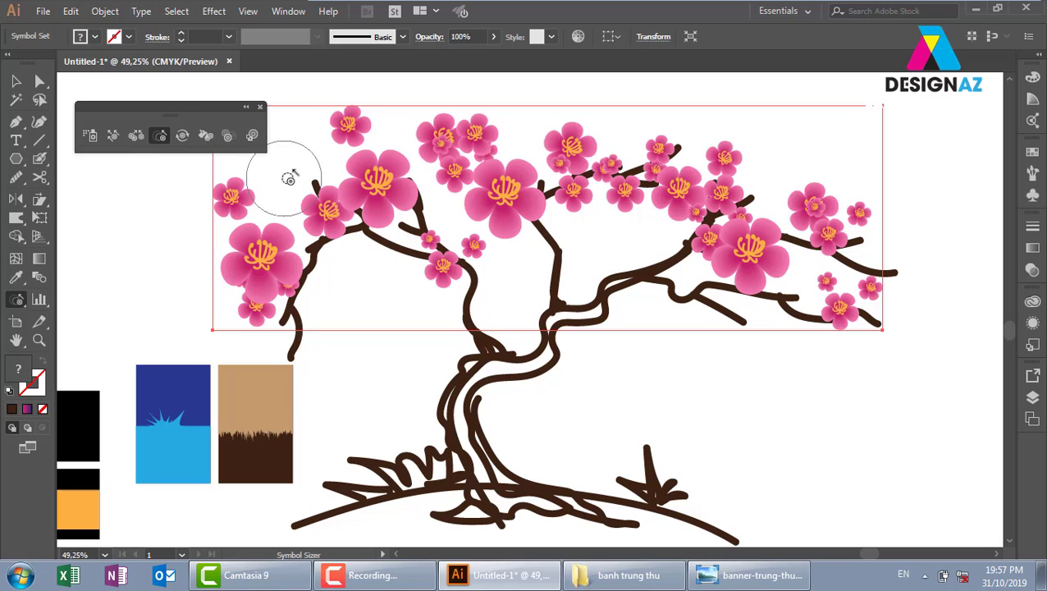
Rotate the treetop blossoms into varied directions with the Symbol Spinner
click(183, 135)
mouse_move(503, 174)
mouse_down()
mouse_move(591, 216)
mouse_move(612, 159)
mouse_move(654, 210)
mouse_move(760, 205)
mouse_move(791, 299)
mouse_move(802, 302)
mouse_up()
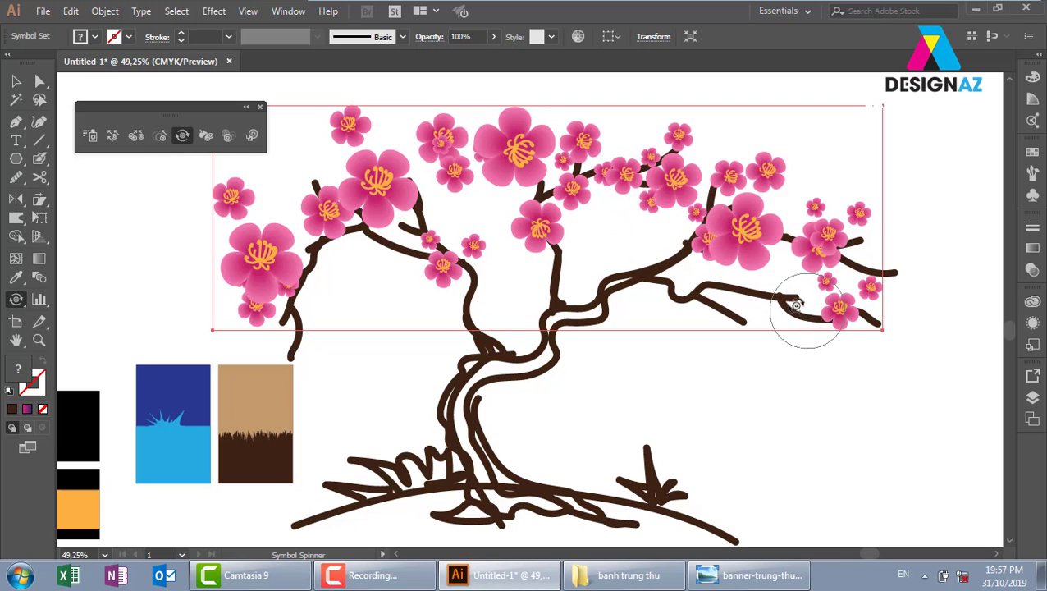
click(206, 136)
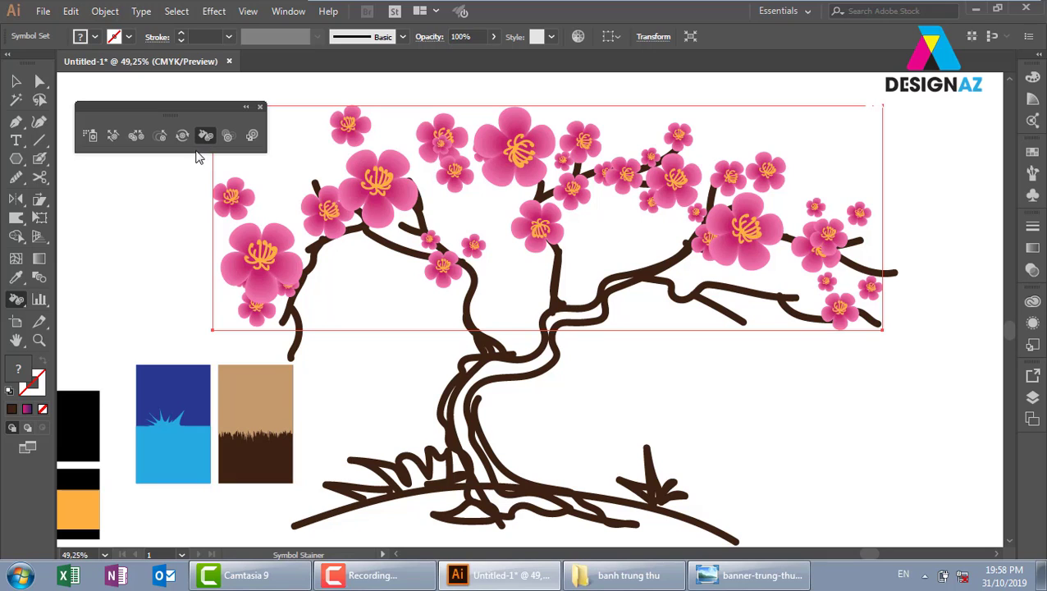
Set the fill to a bright yellow, shown in CMYK as M 3.9% and Y 96.88%
double_click(21, 371)
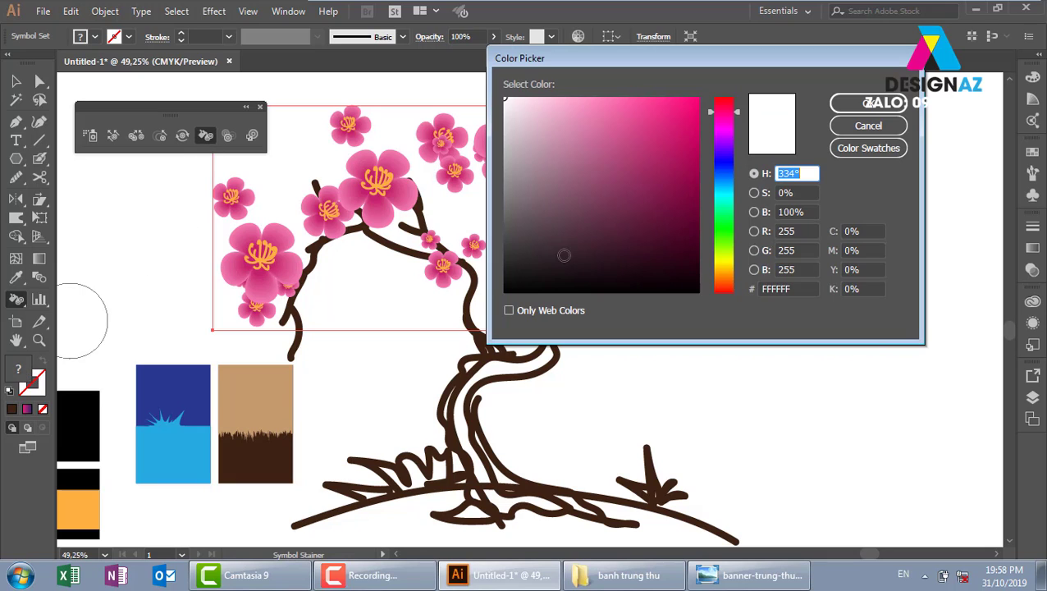
click(720, 264)
click(698, 98)
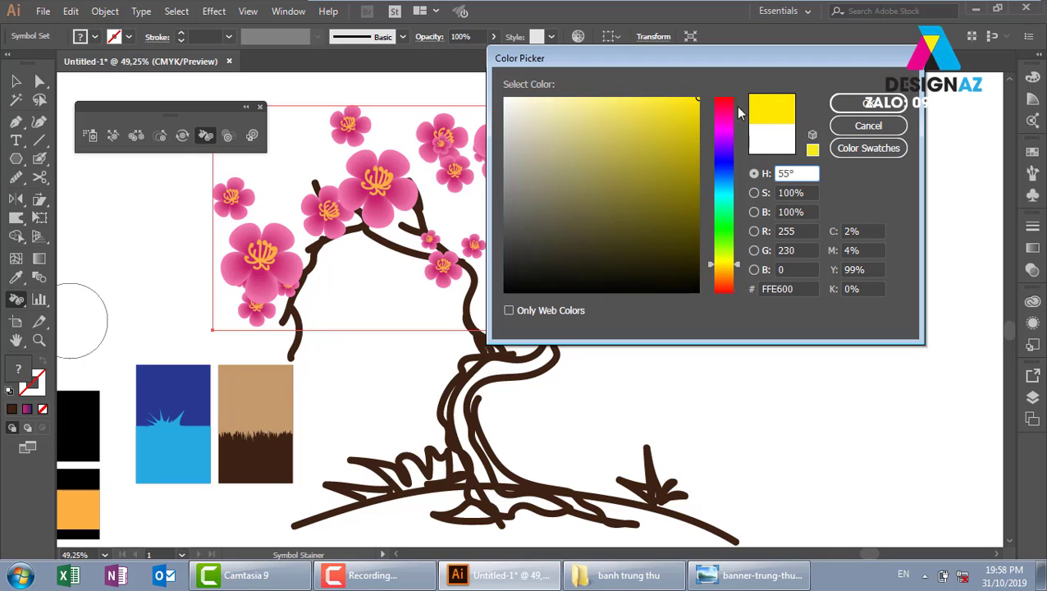
click(868, 102)
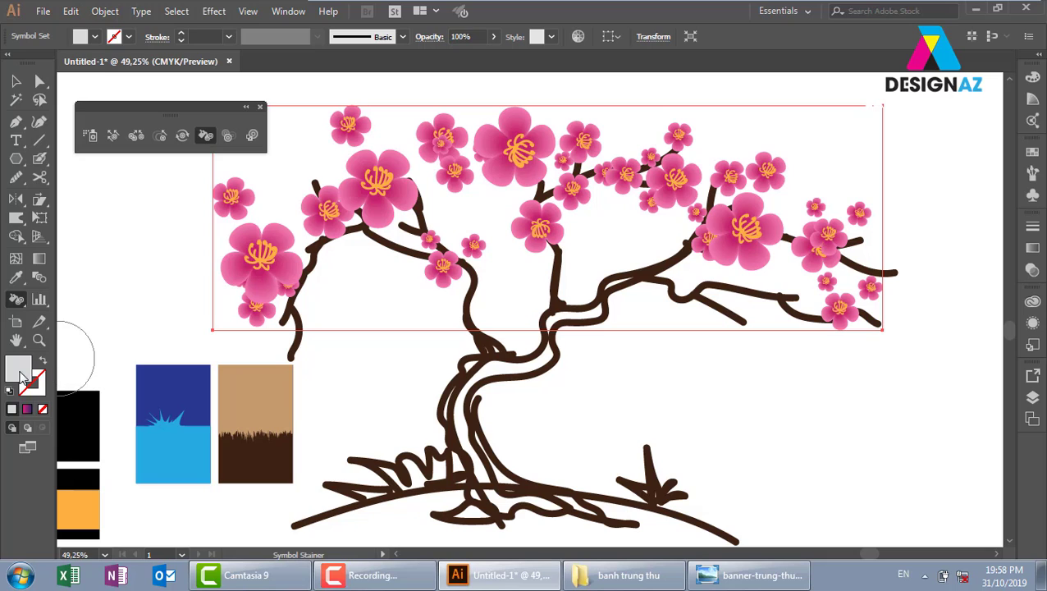
click(1033, 77)
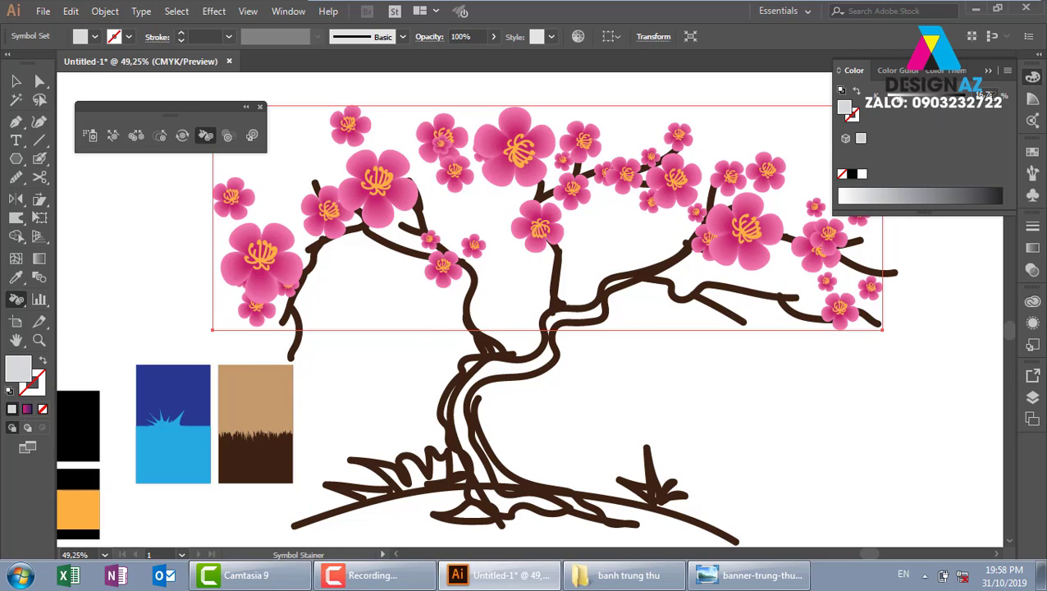
click(1008, 70)
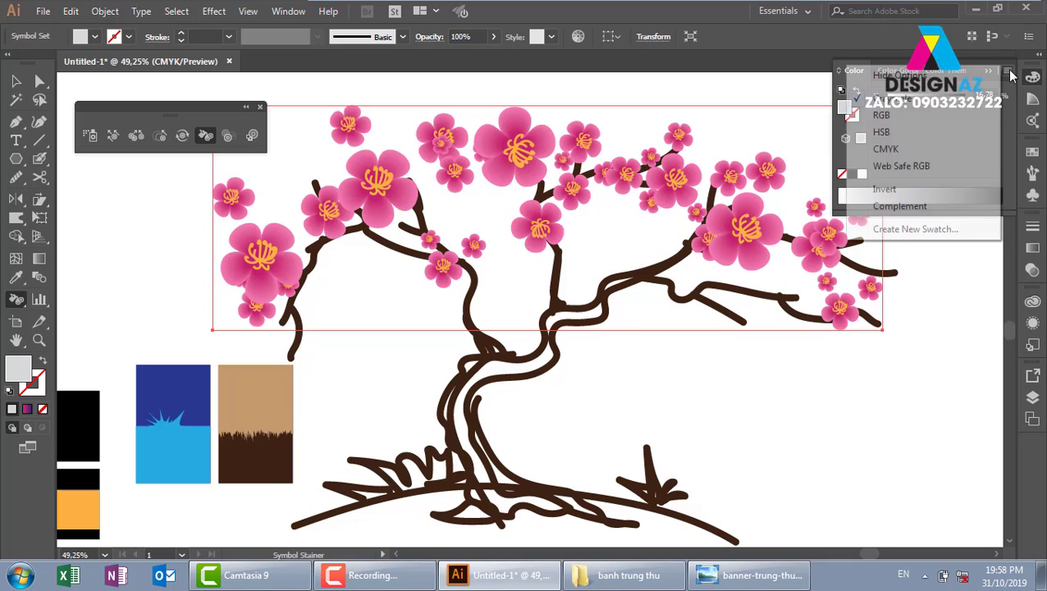
click(906, 151)
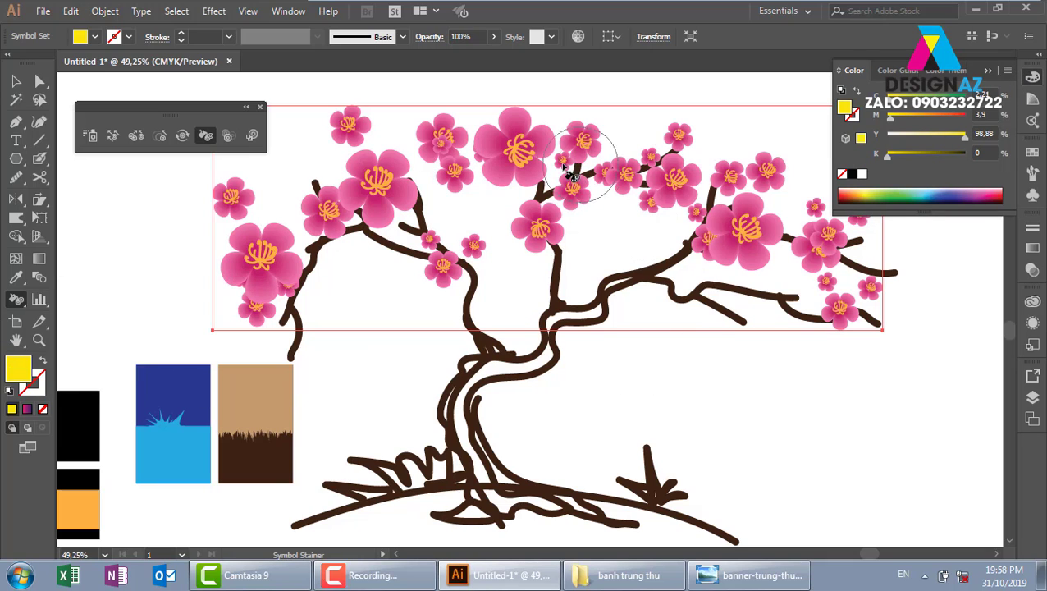
Set the Symbolism Tools brush diameter to 300
double_click(206, 135)
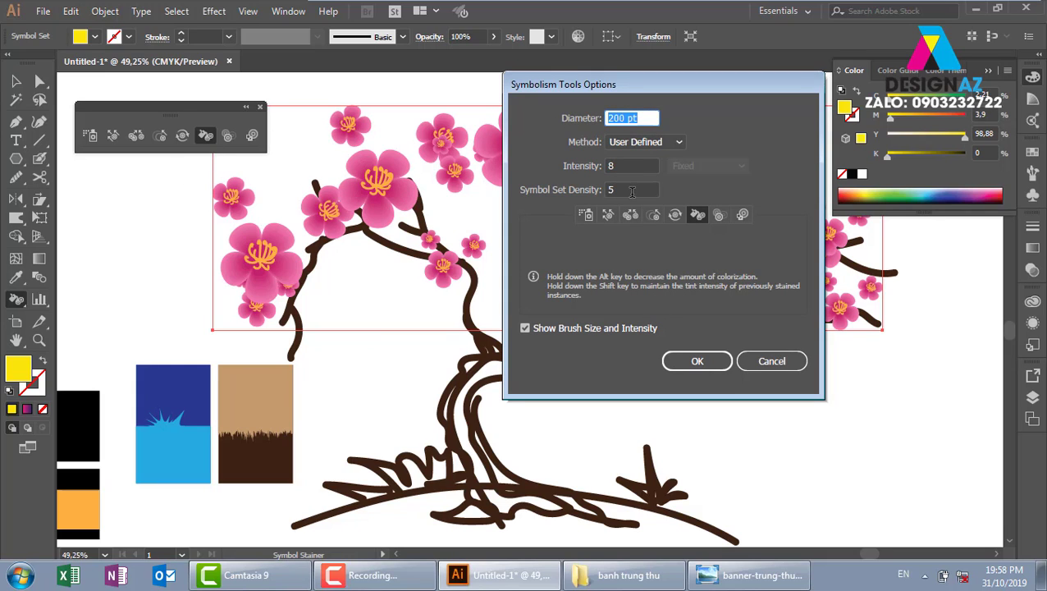
text(300)
key(Return)
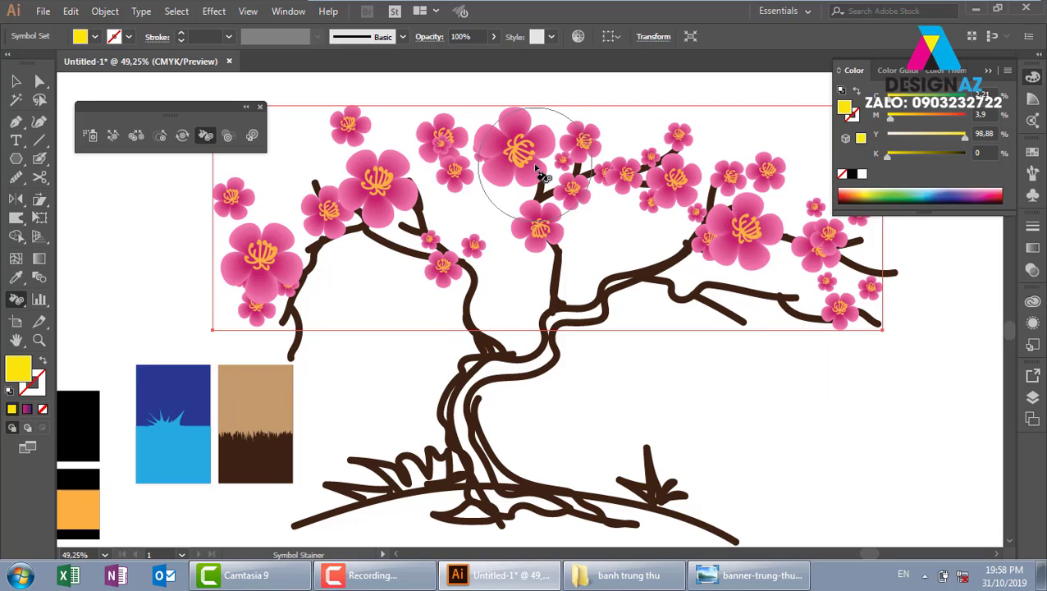
Stain the top-centre blossoms yellow
mouse_move(517, 147)
mouse_down()
mouse_move(498, 304)
mouse_move(542, 187)
mouse_move(551, 292)
mouse_up()
drag(537, 119, 529, 160)
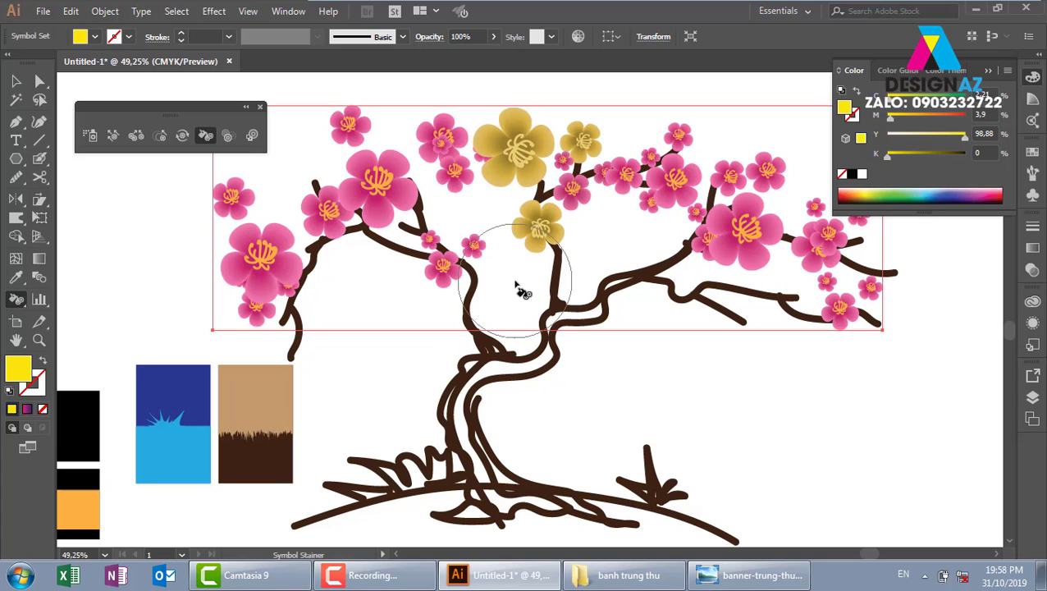
ctrl+click(520, 270)
mouse_move(518, 283)
mouse_down()
mouse_move(560, 116)
mouse_move(510, 140)
mouse_move(526, 291)
mouse_up()
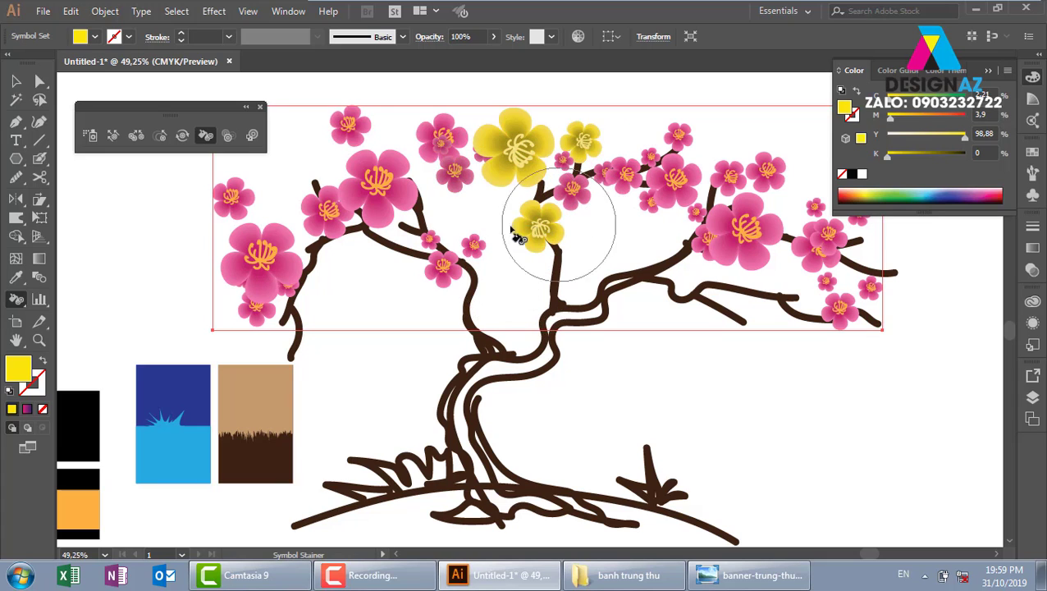
Switch the fill to a darker blue and tint the right-side blossoms blue
double_click(21, 368)
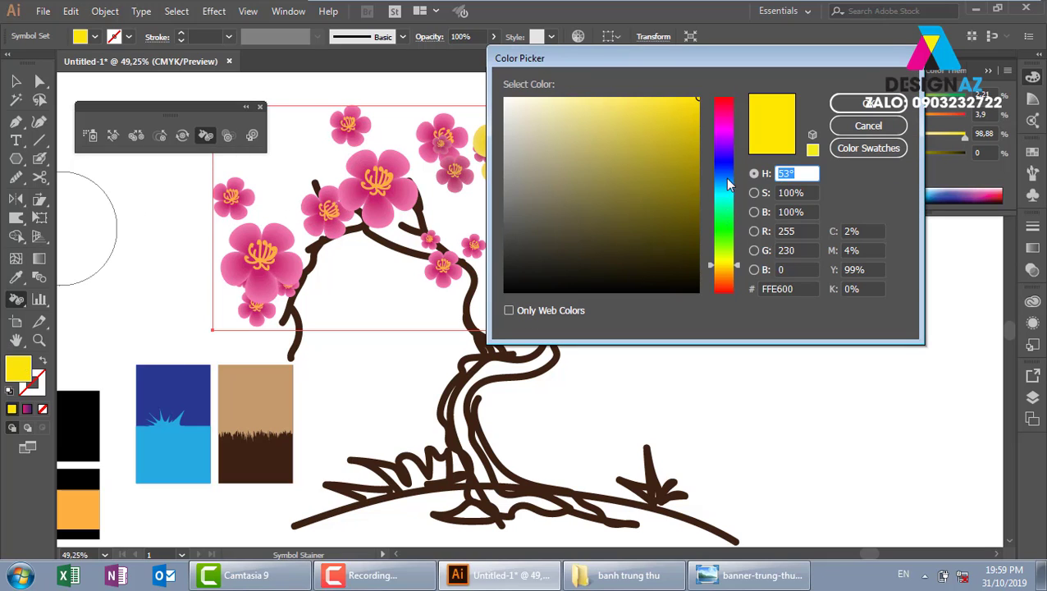
click(724, 179)
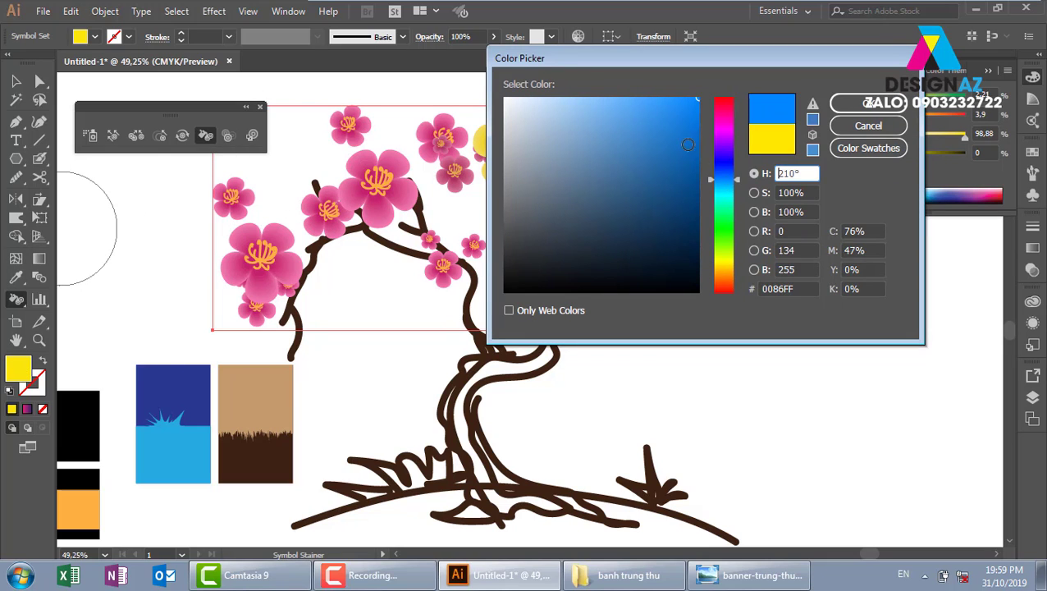
click(681, 138)
click(868, 103)
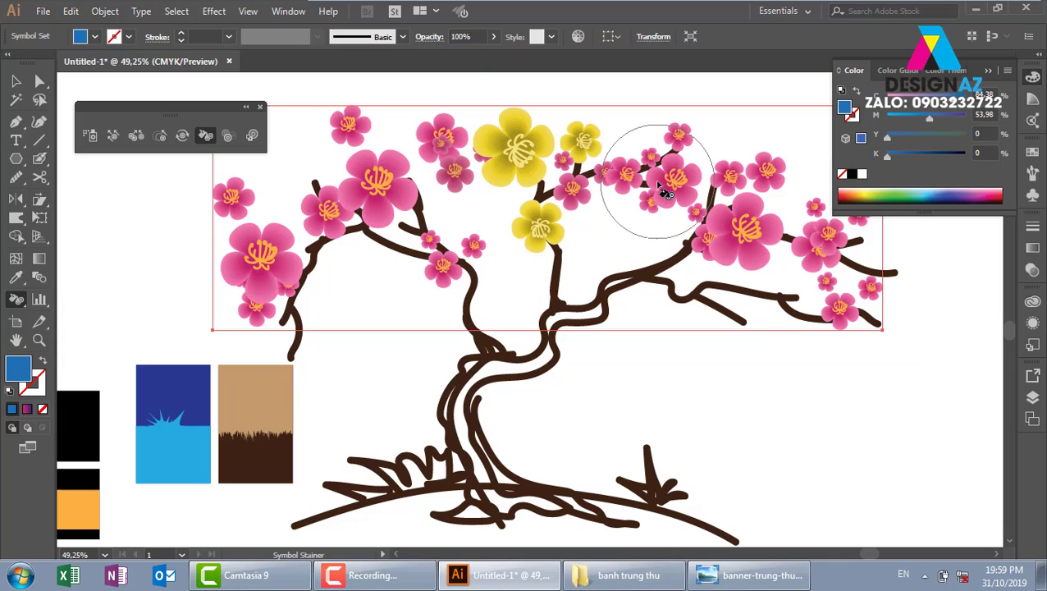
click(667, 185)
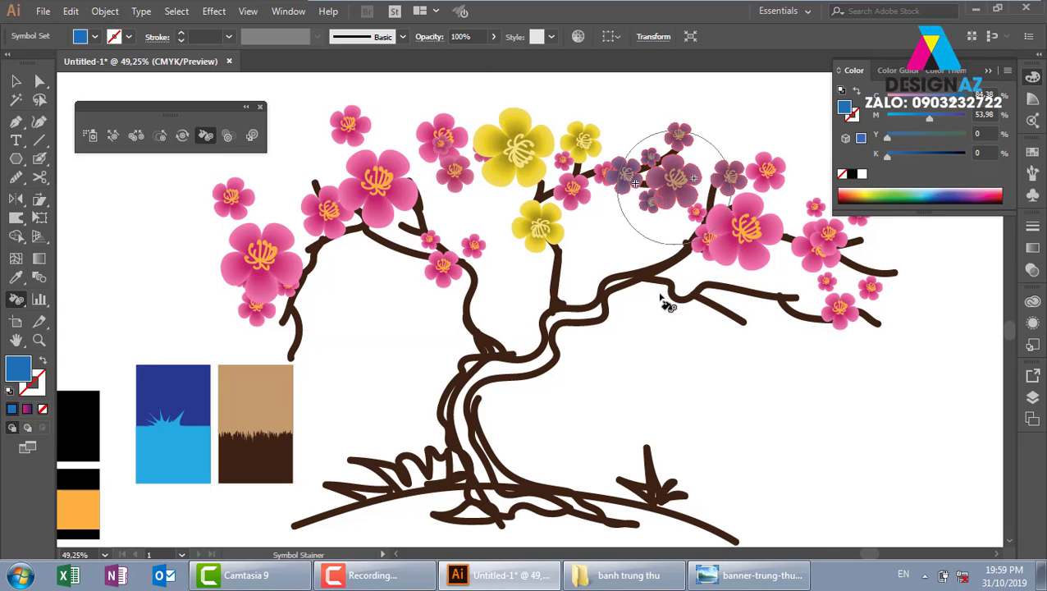
click(661, 185)
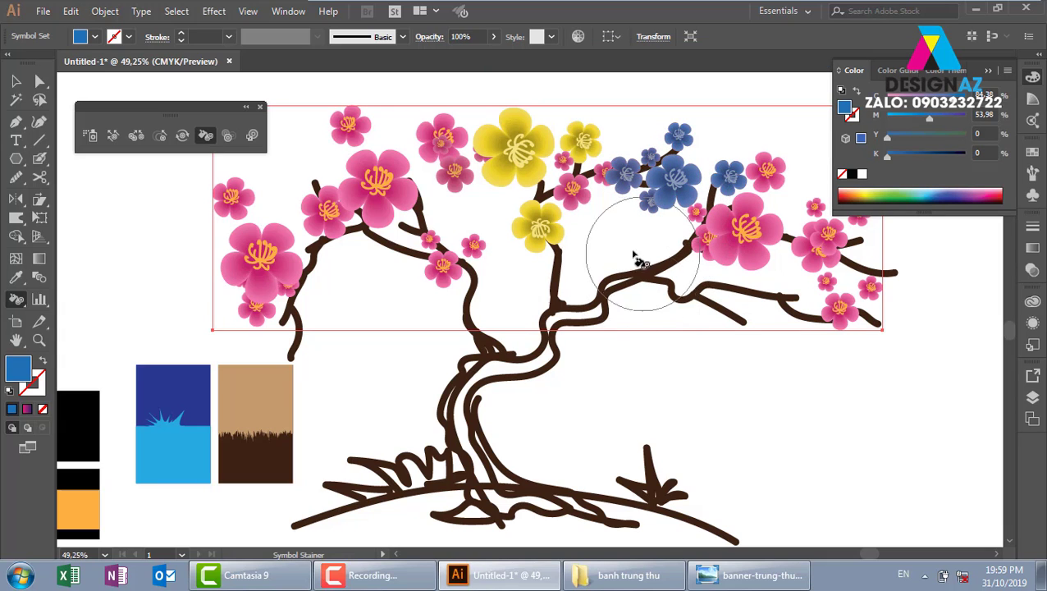
Switch the fill to green 6AC62E and stain the right-branch blossoms green
double_click(23, 375)
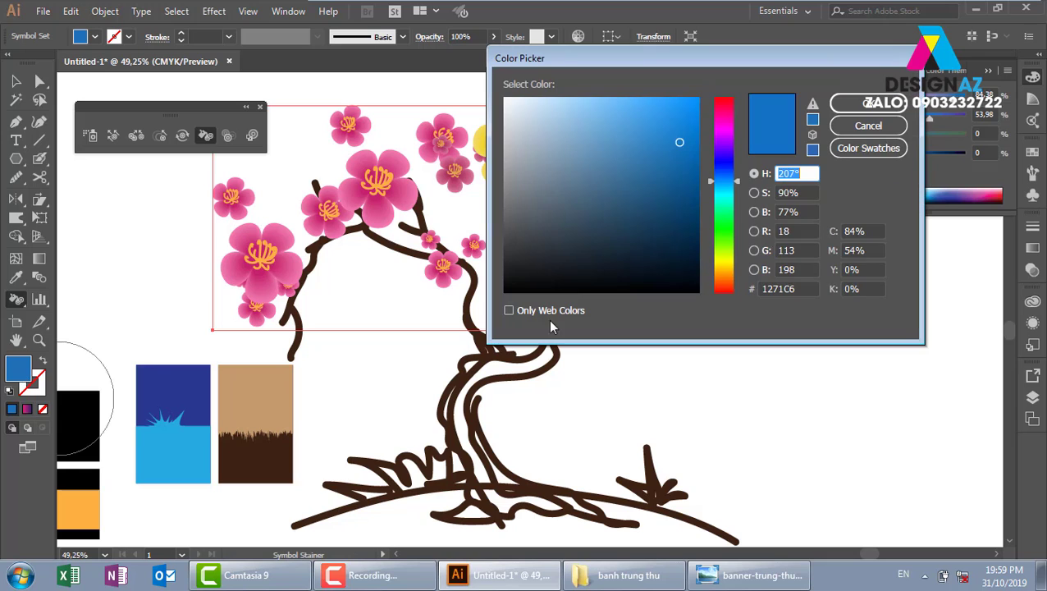
click(727, 239)
click(654, 140)
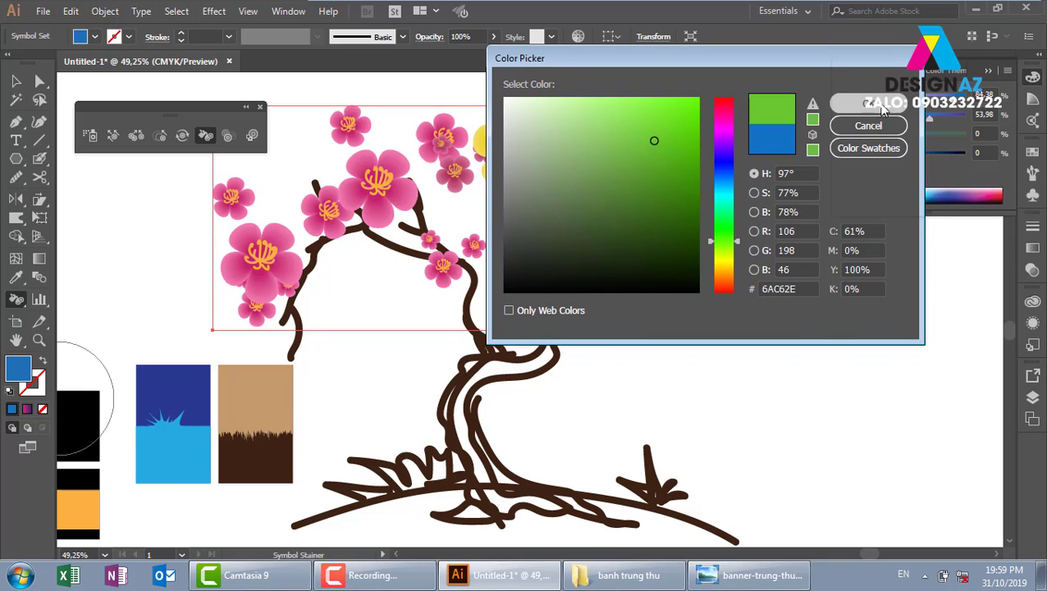
click(883, 109)
drag(788, 299, 787, 336)
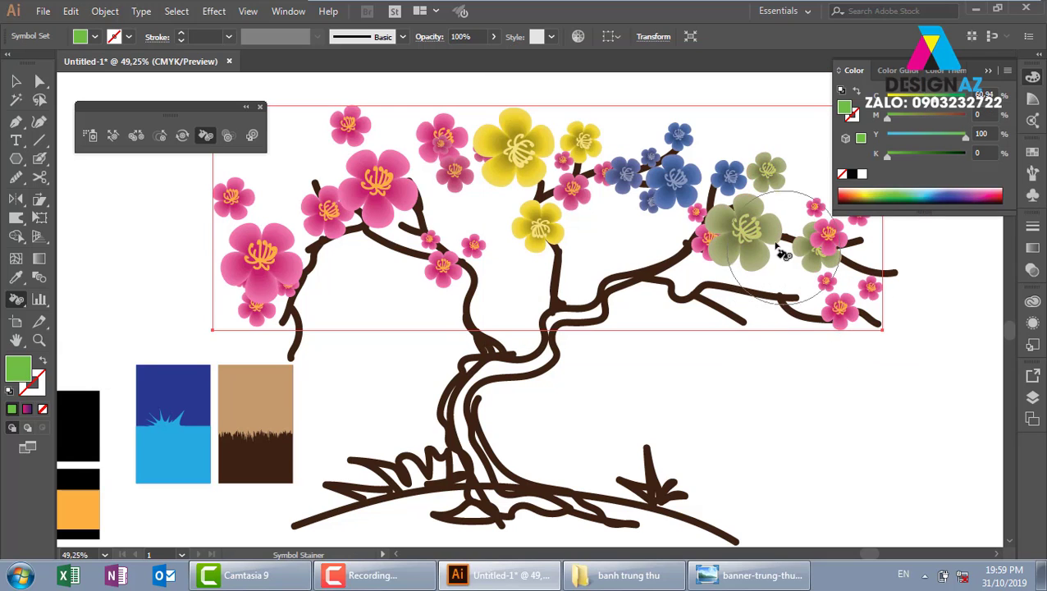
mouse_move(784, 255)
mouse_down()
mouse_move(849, 304)
mouse_move(812, 261)
mouse_move(690, 326)
mouse_up()
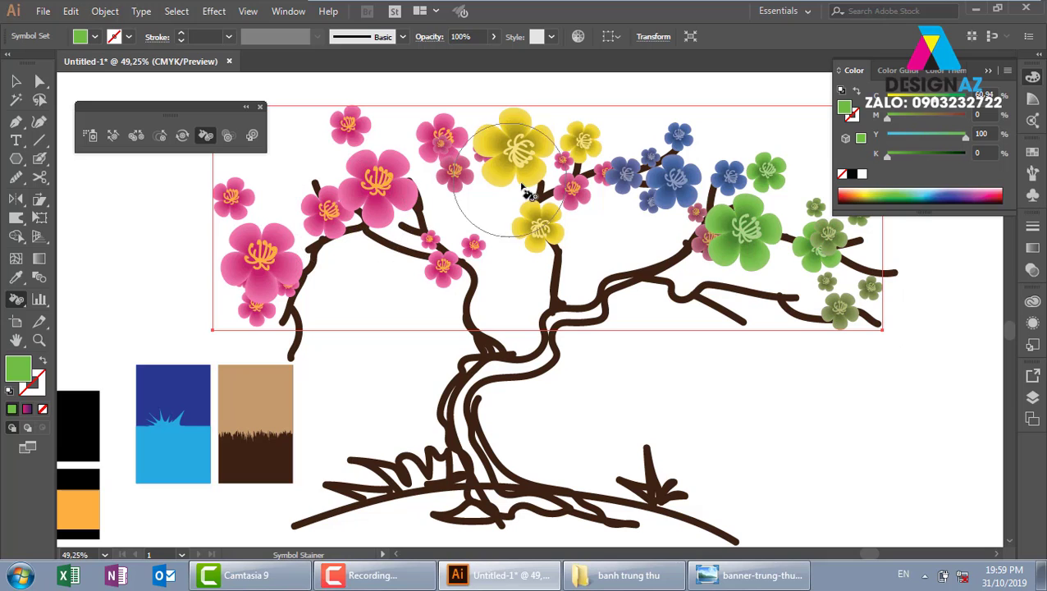
Switch the fill to red and stain the top-left and remaining blue blossoms deep red
double_click(19, 369)
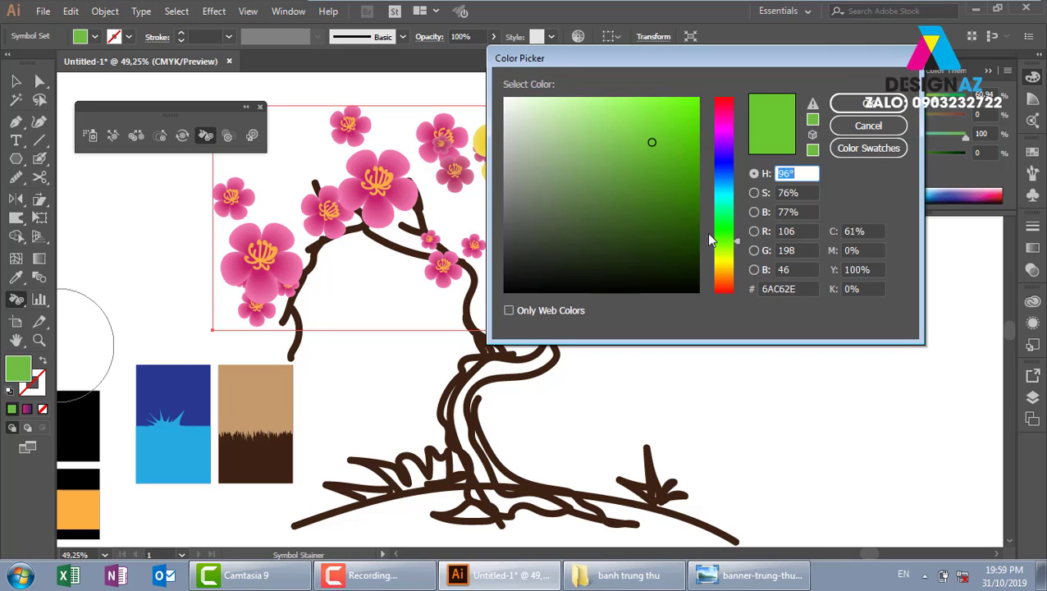
drag(711, 239, 698, 96)
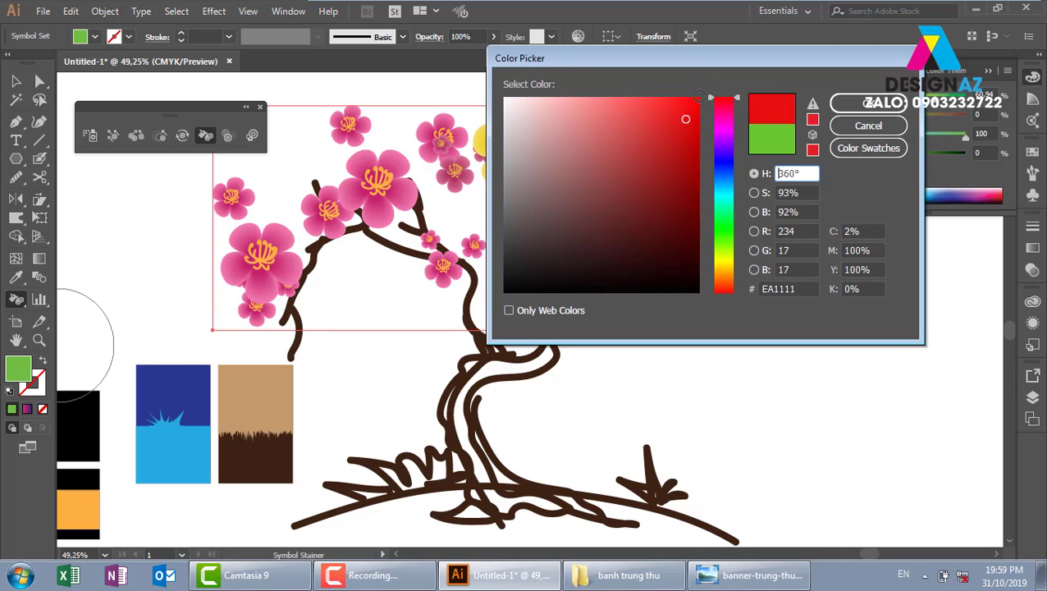
click(868, 102)
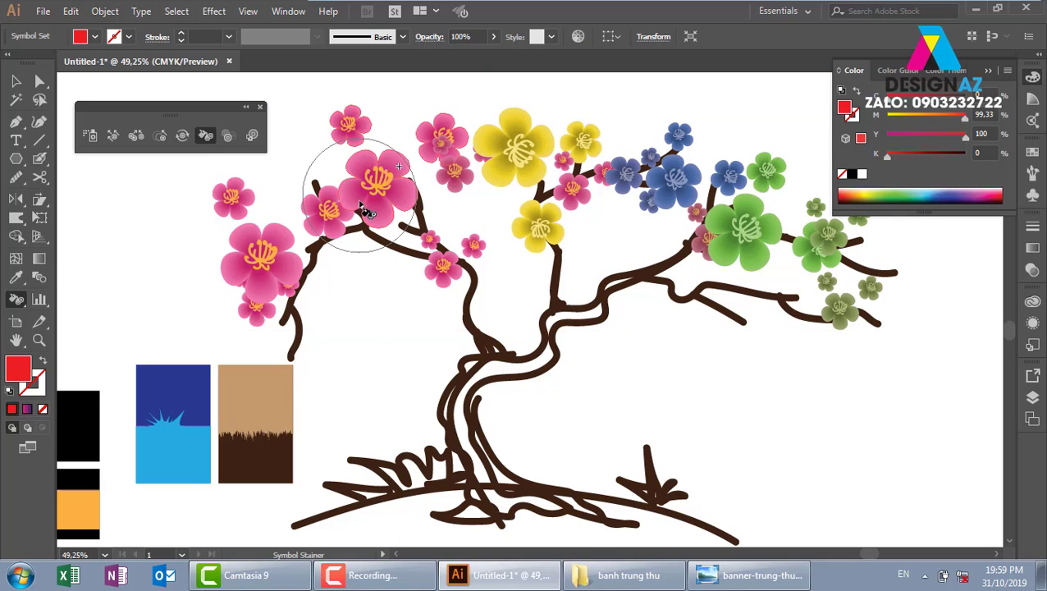
drag(367, 212, 339, 386)
mouse_move(327, 199)
mouse_down()
mouse_move(374, 234)
mouse_move(362, 215)
mouse_up()
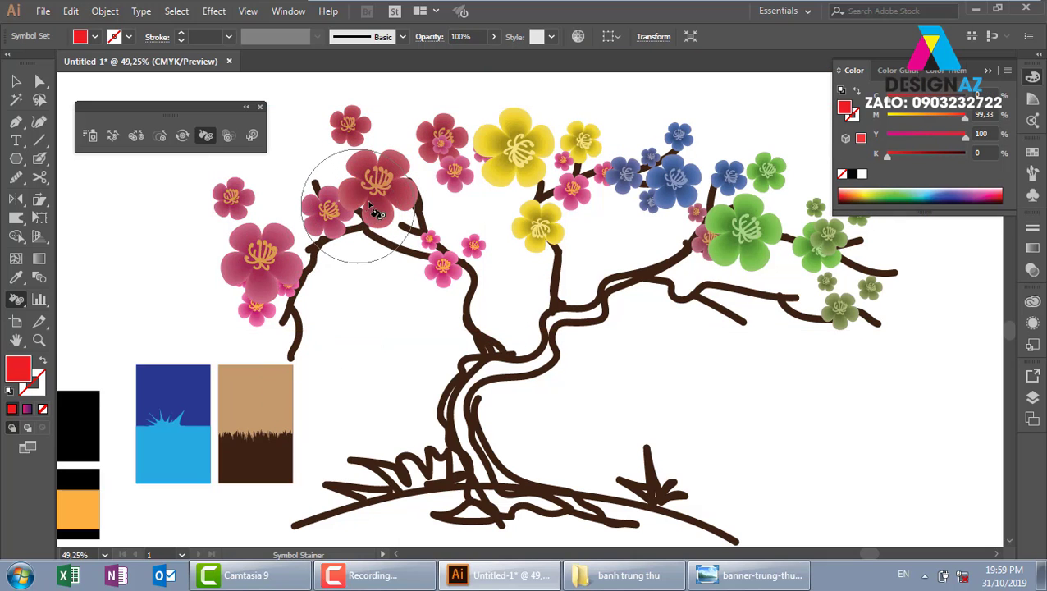
click(376, 213)
drag(402, 311, 490, 251)
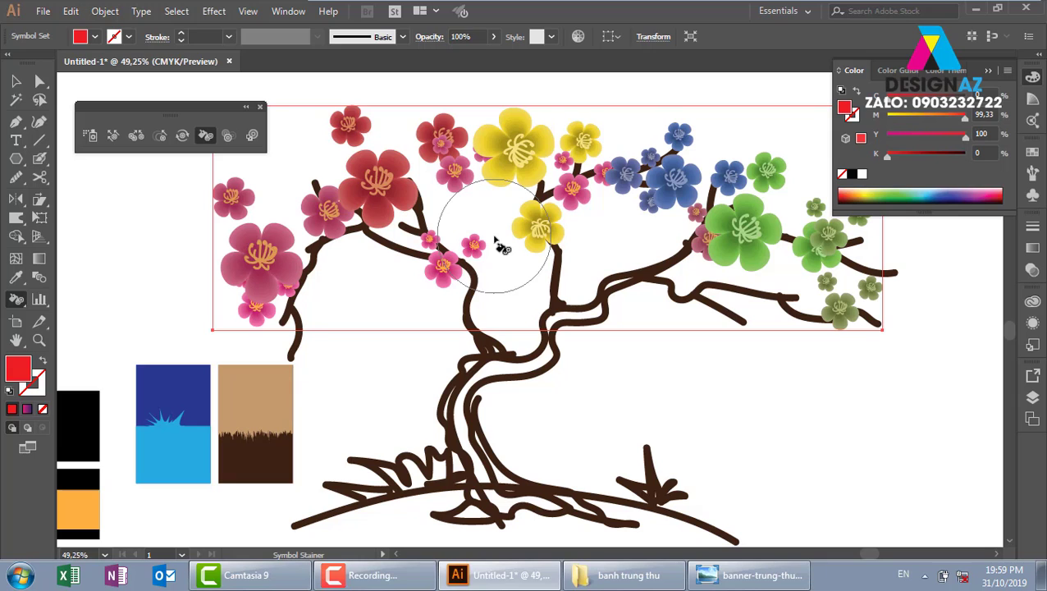
mouse_move(603, 201)
mouse_down()
mouse_move(659, 217)
mouse_move(663, 199)
mouse_up()
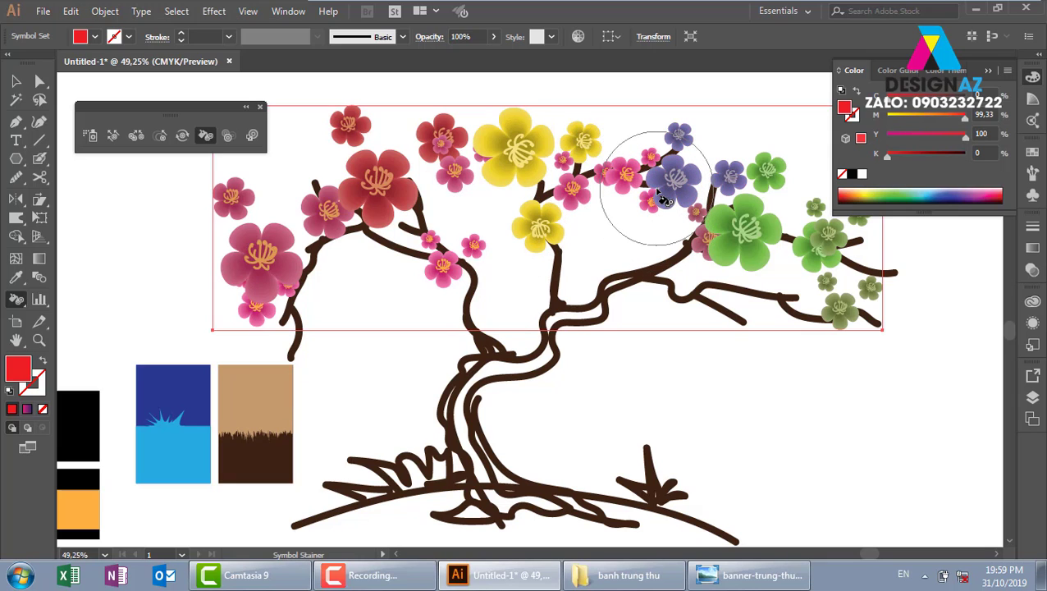
mouse_move(666, 197)
mouse_down()
mouse_move(673, 210)
mouse_move(670, 193)
mouse_up()
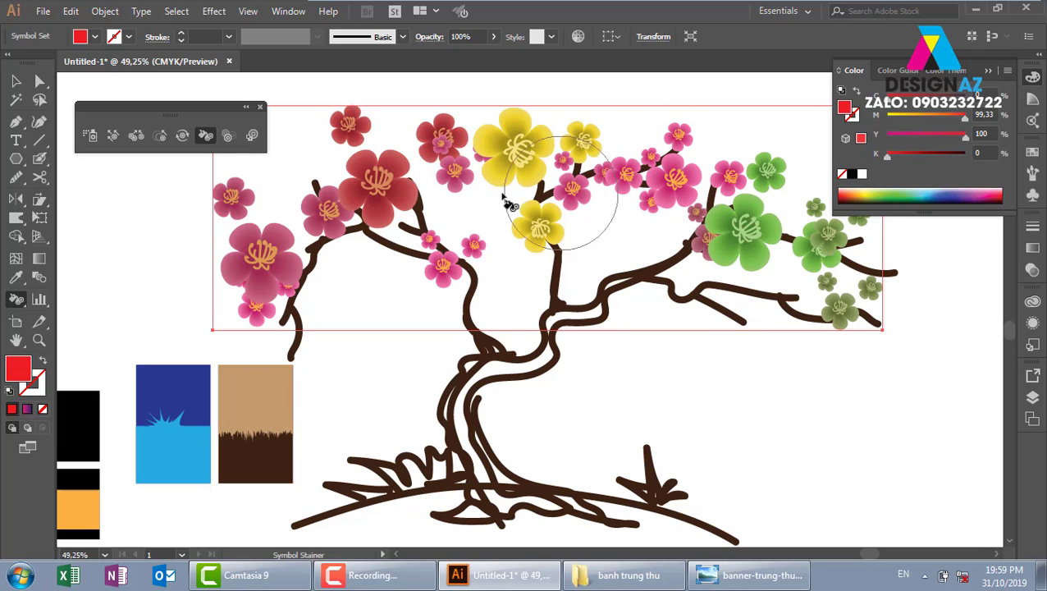
click(229, 137)
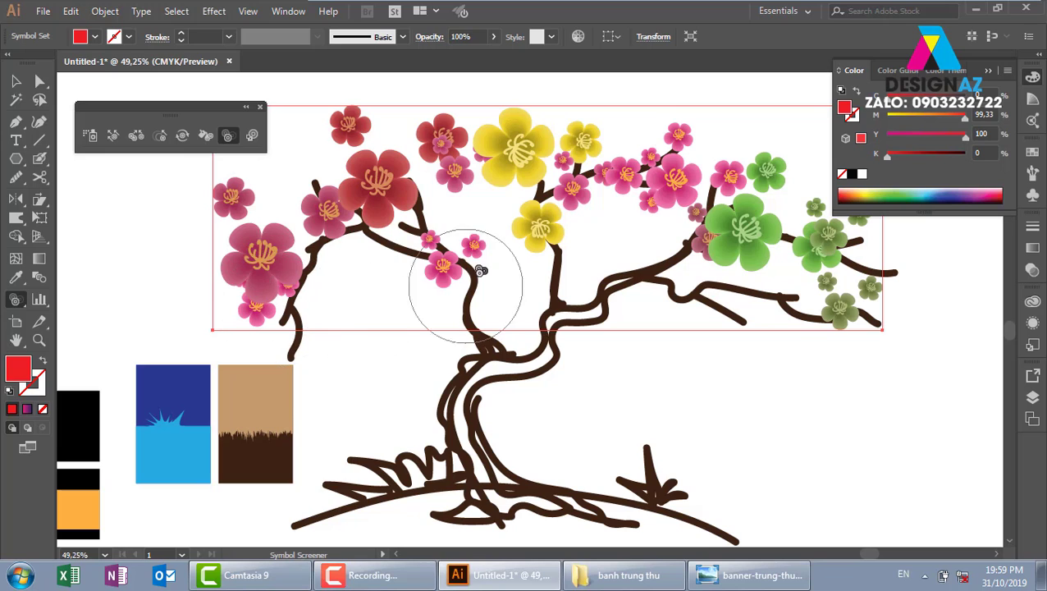
Fade the small pink, lower-right green and top-left red blossoms to semi-transparent pale tones
drag(479, 273, 455, 262)
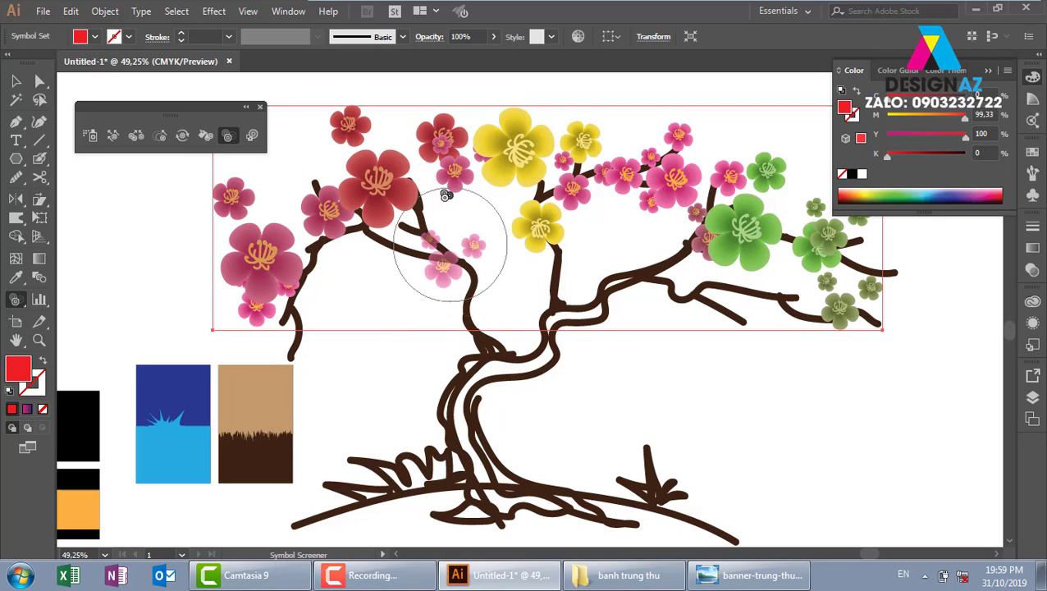
drag(725, 303, 800, 400)
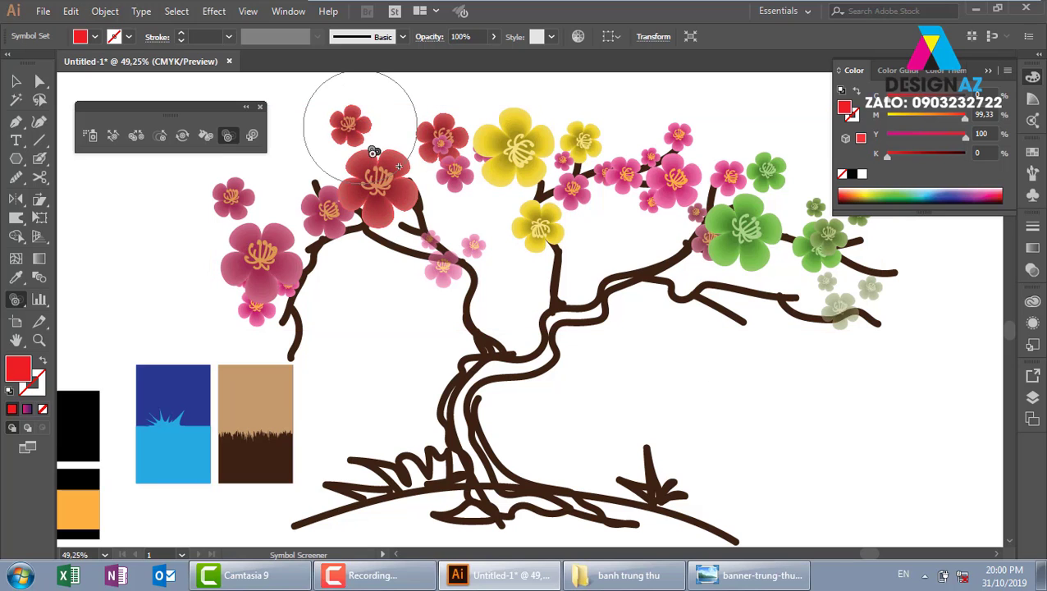
mouse_move(344, 129)
mouse_down()
mouse_move(328, 129)
mouse_move(470, 160)
mouse_move(452, 174)
mouse_move(510, 264)
mouse_move(678, 222)
mouse_move(689, 229)
mouse_move(632, 222)
mouse_move(573, 290)
mouse_up()
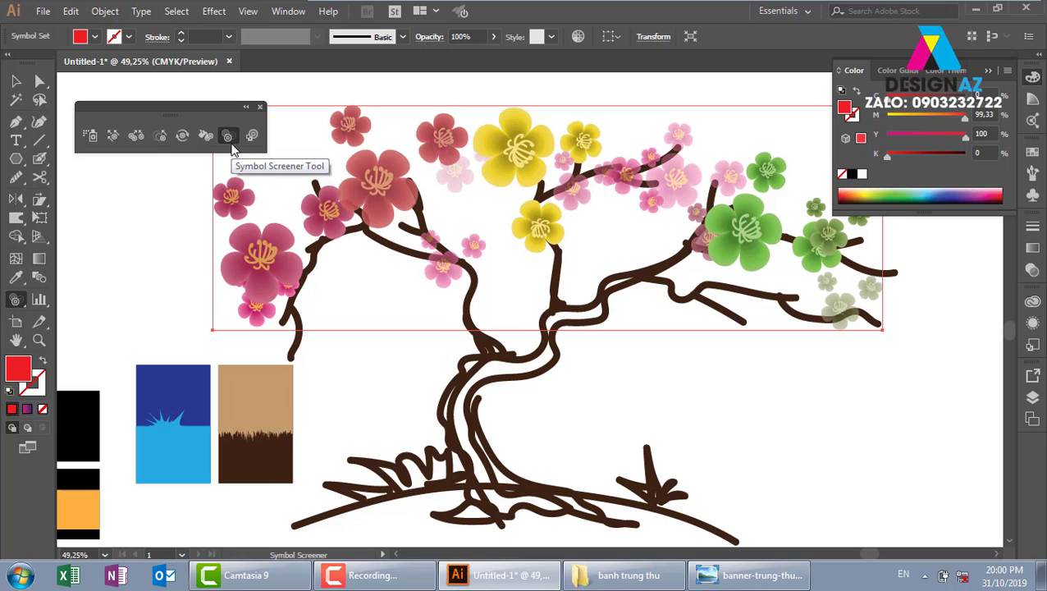
Place the rose image 48965463 from thuvienanh > omo as a small frame right of the trunk
click(42, 11)
click(127, 261)
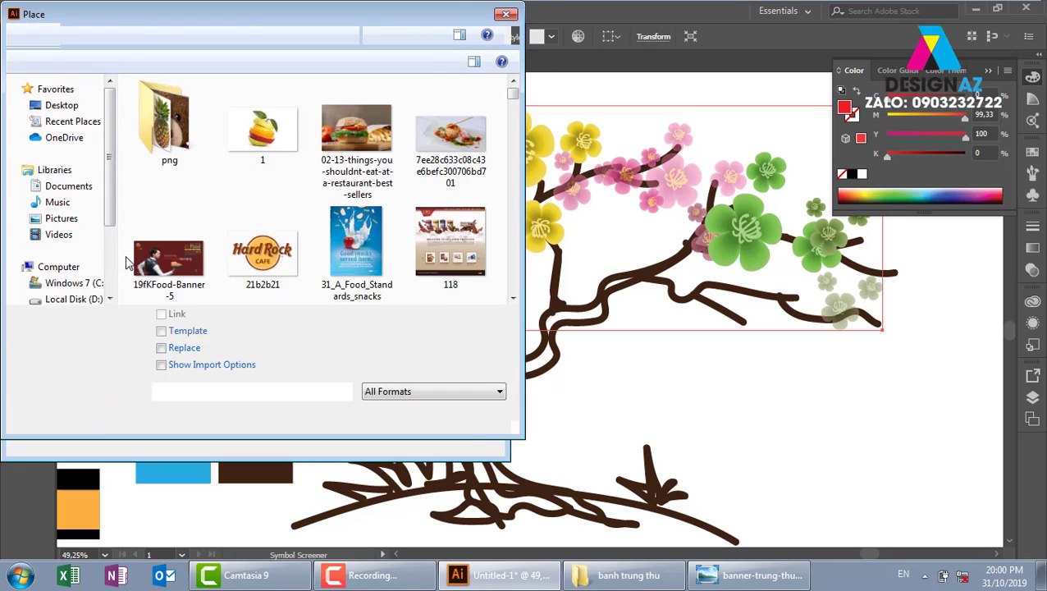
click(205, 36)
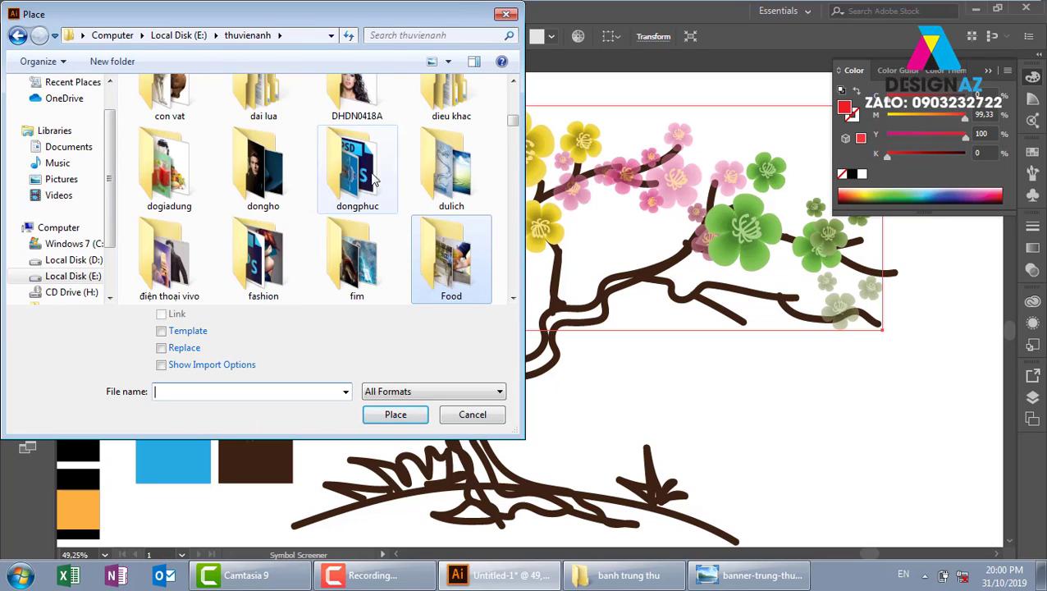
click(361, 182)
text(o)
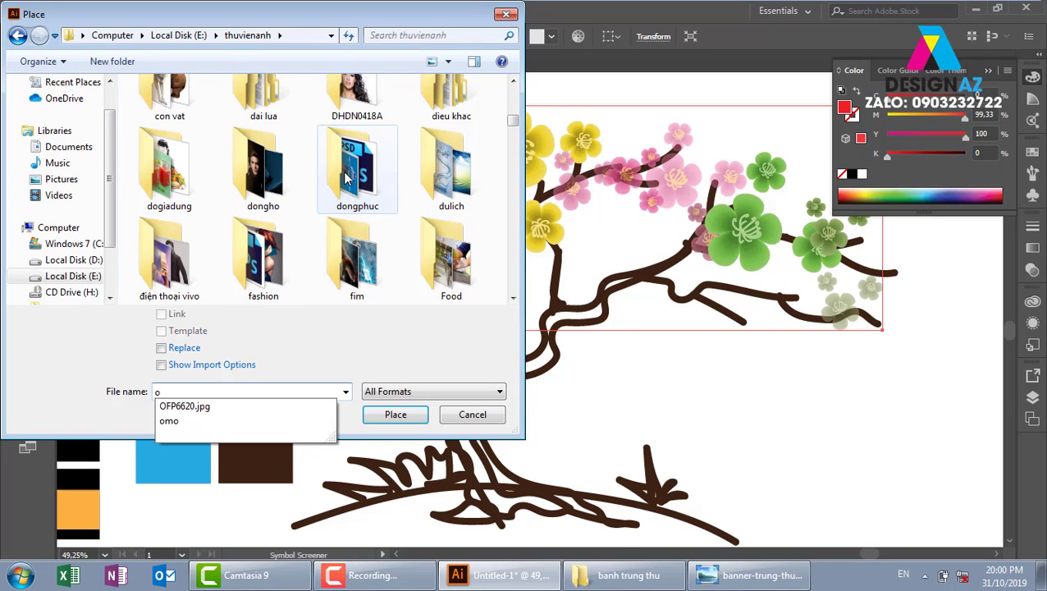
click(386, 172)
scroll(386, 173, down, 5)
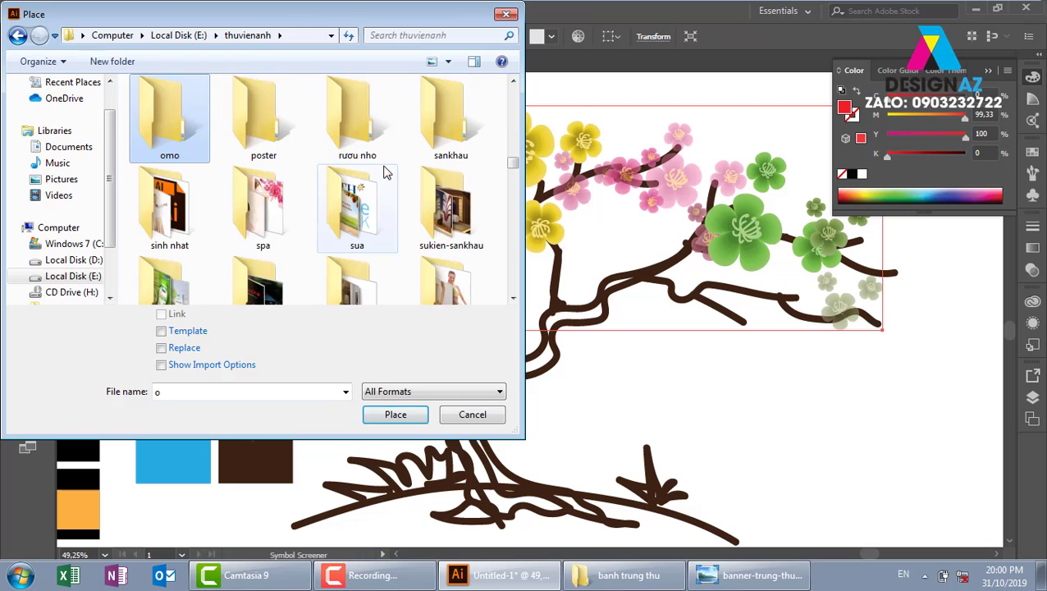
double_click(205, 140)
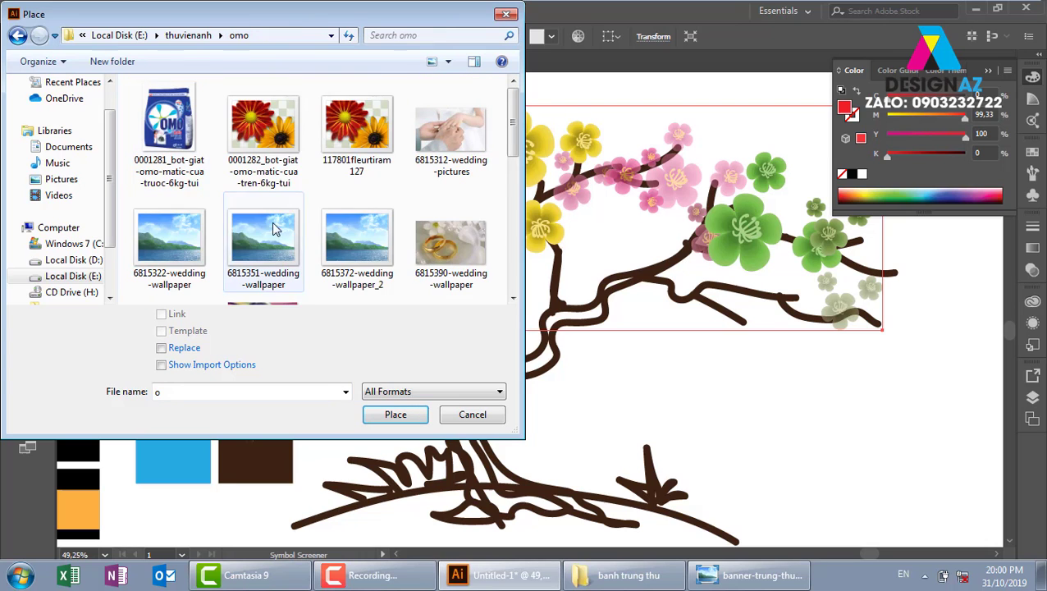
click(513, 299)
click(460, 255)
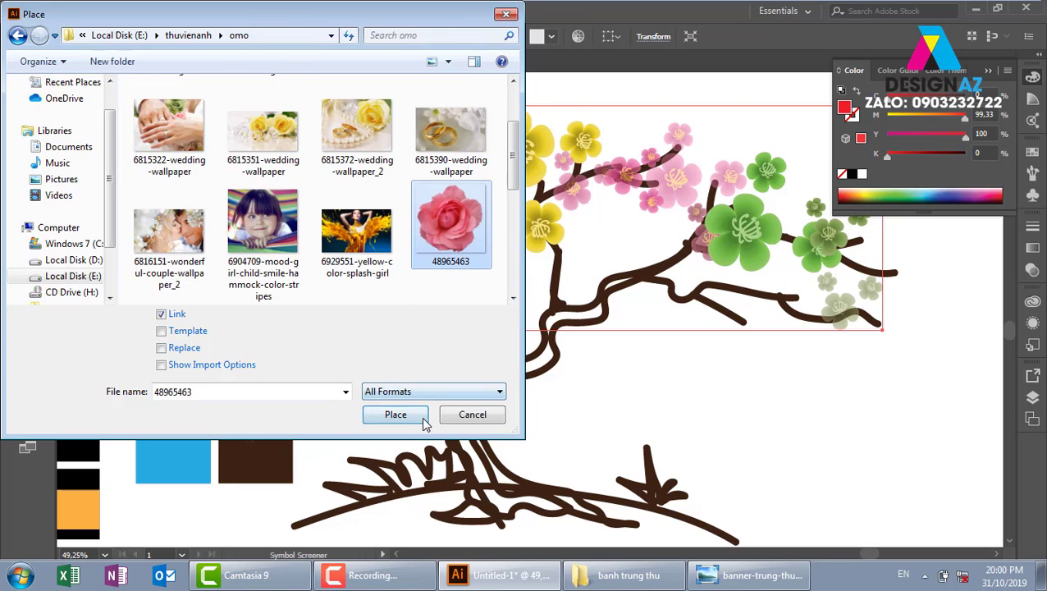
key(Return)
drag(654, 359, 699, 402)
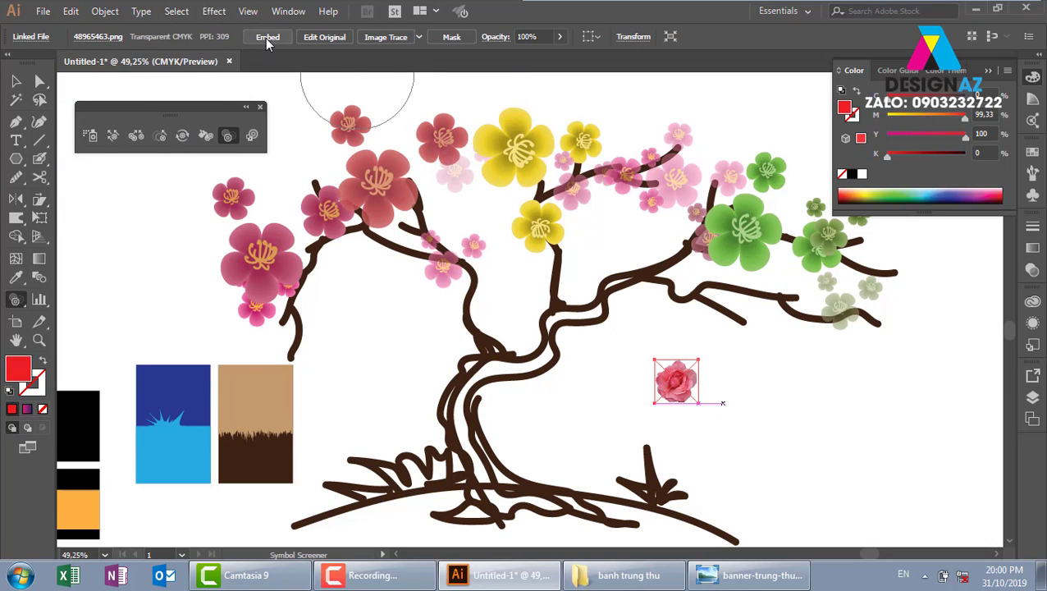
Embed the rose photo and add it to the Symbols panel as New Symbol 1
click(267, 37)
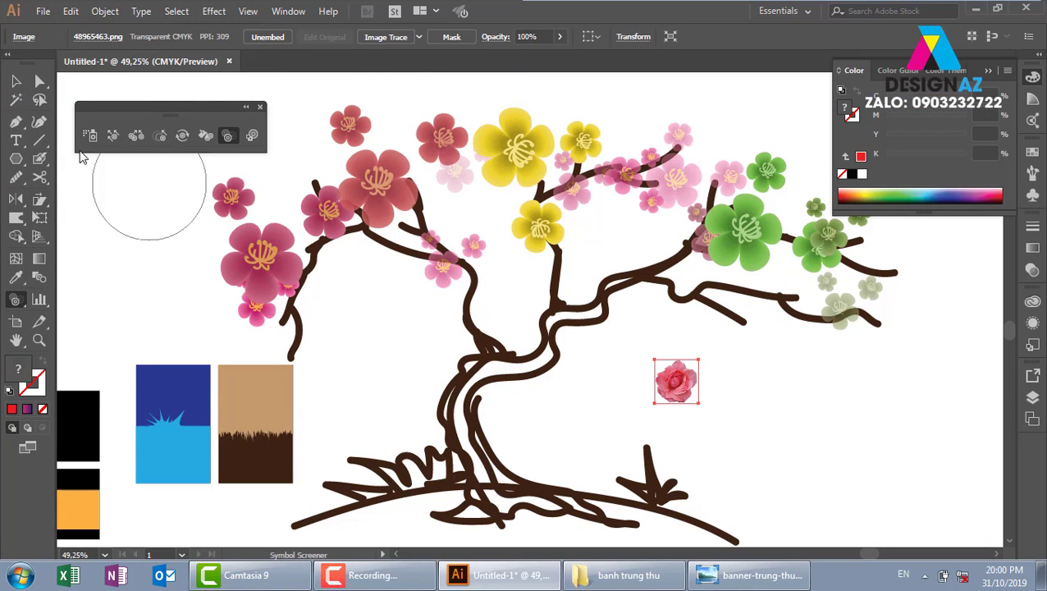
click(14, 82)
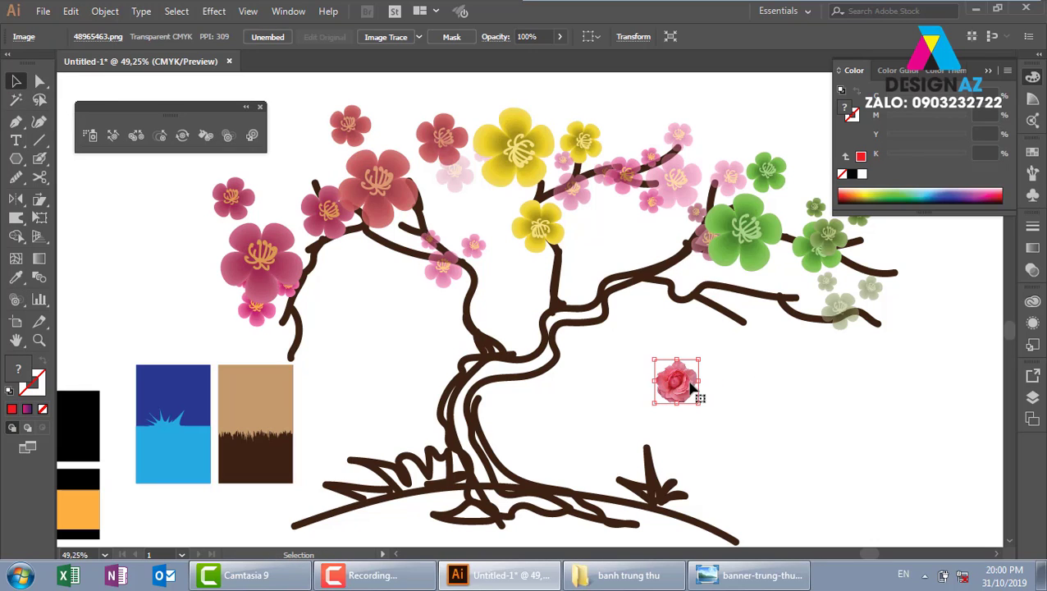
click(1033, 173)
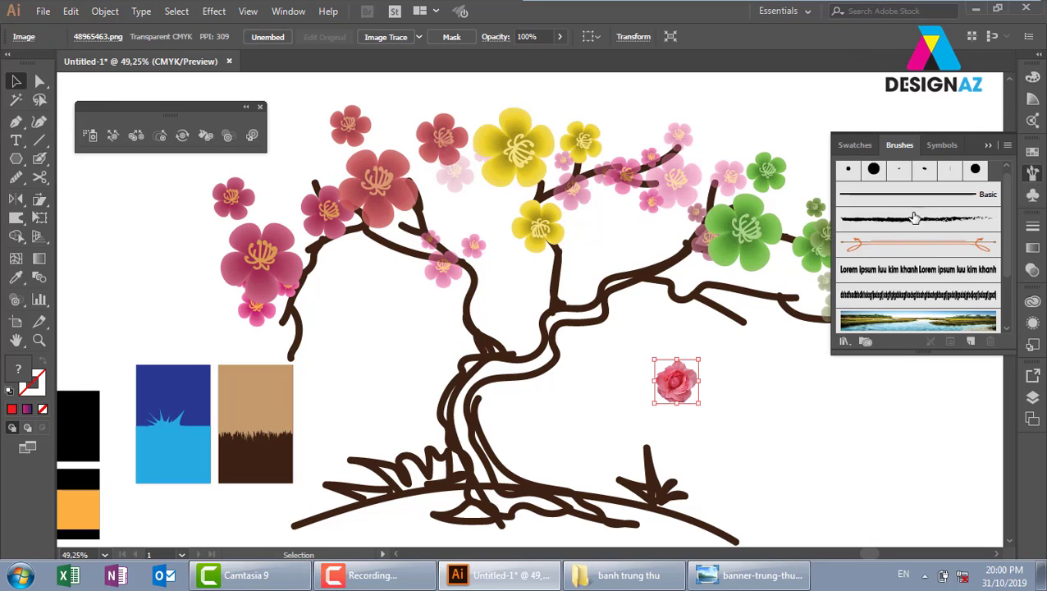
click(942, 145)
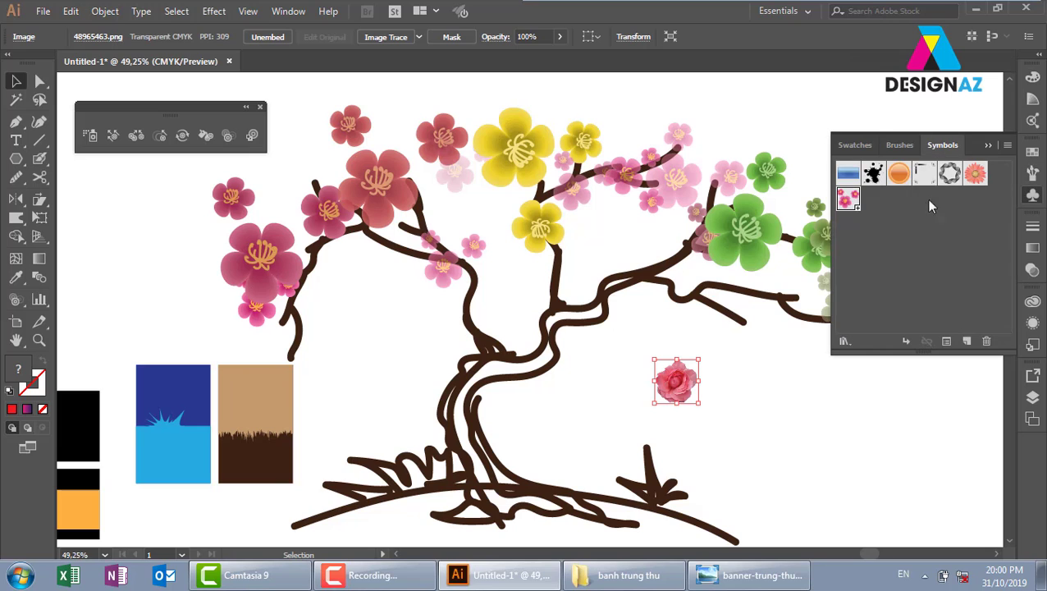
drag(686, 387, 922, 249)
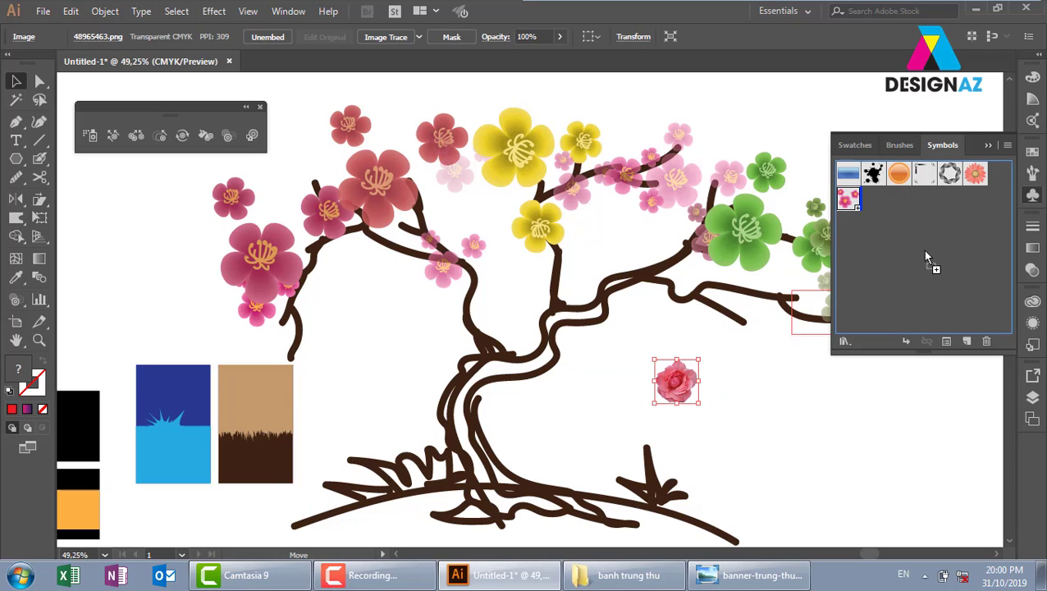
click(490, 414)
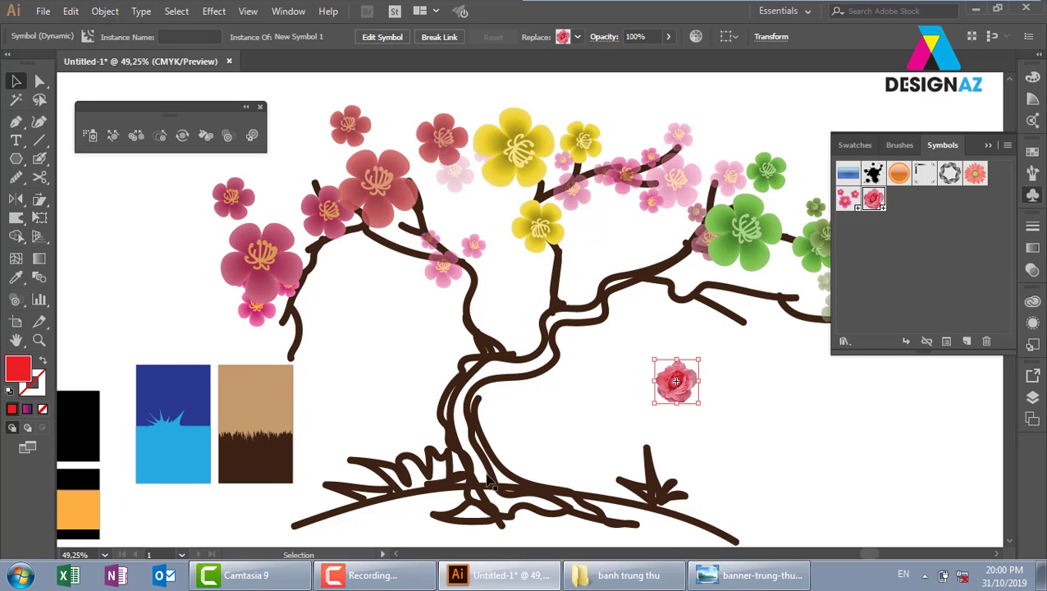
drag(220, 361, 526, 395)
drag(444, 271, 350, 479)
drag(366, 325, 372, 377)
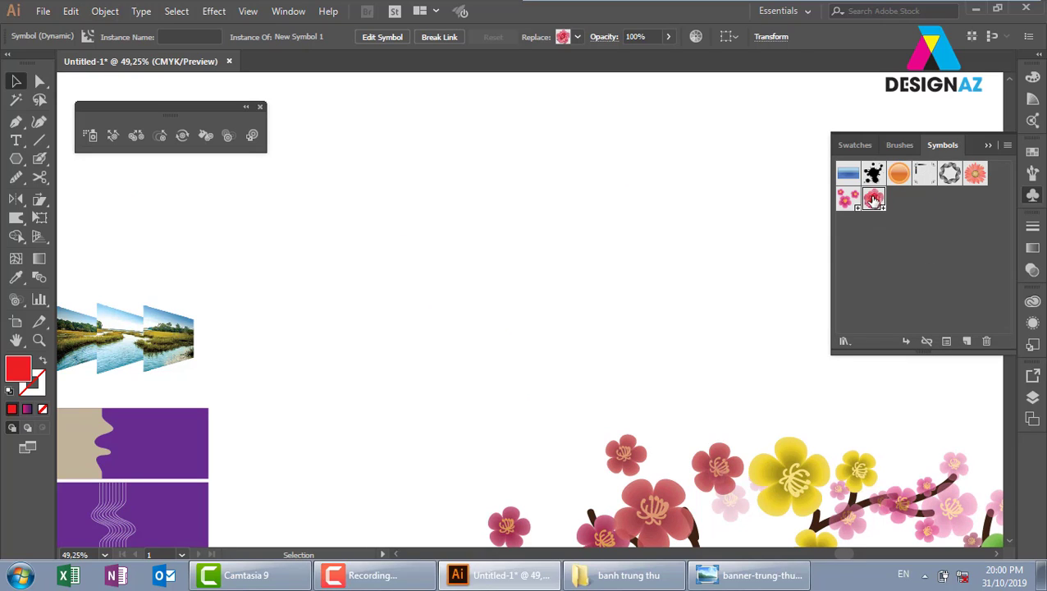
Spray a wavy trail of roses across the artboard and enlarge the middle and left roses
click(90, 136)
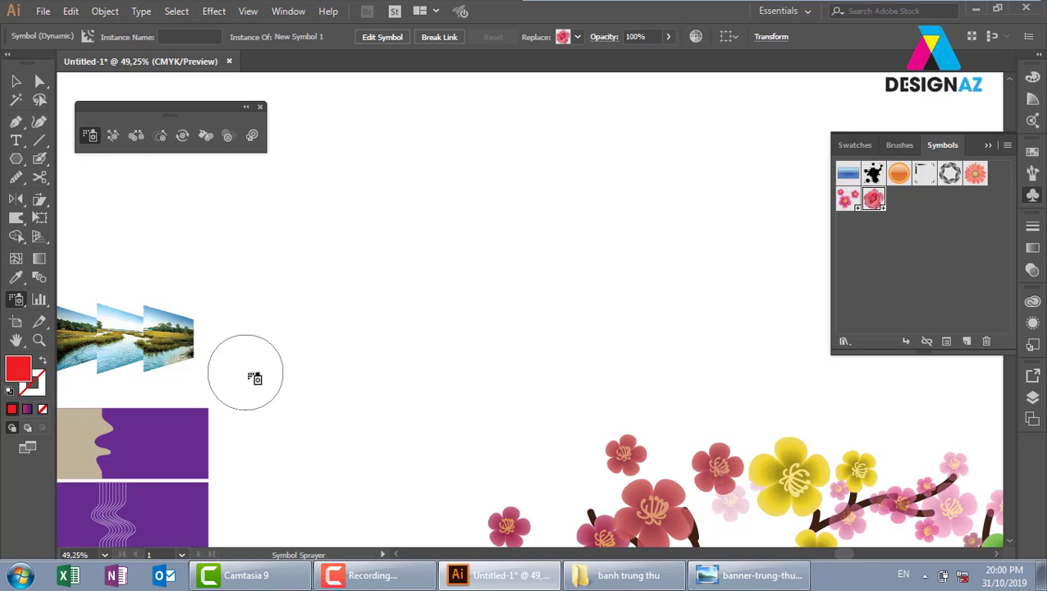
mouse_move(241, 373)
mouse_down()
mouse_move(361, 309)
mouse_move(514, 341)
mouse_up()
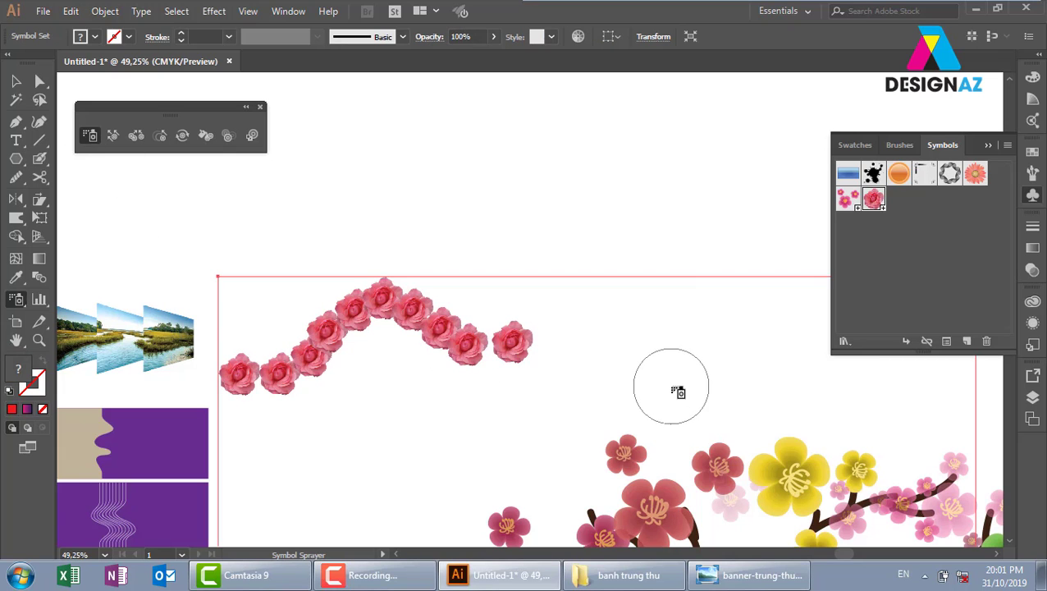
click(159, 135)
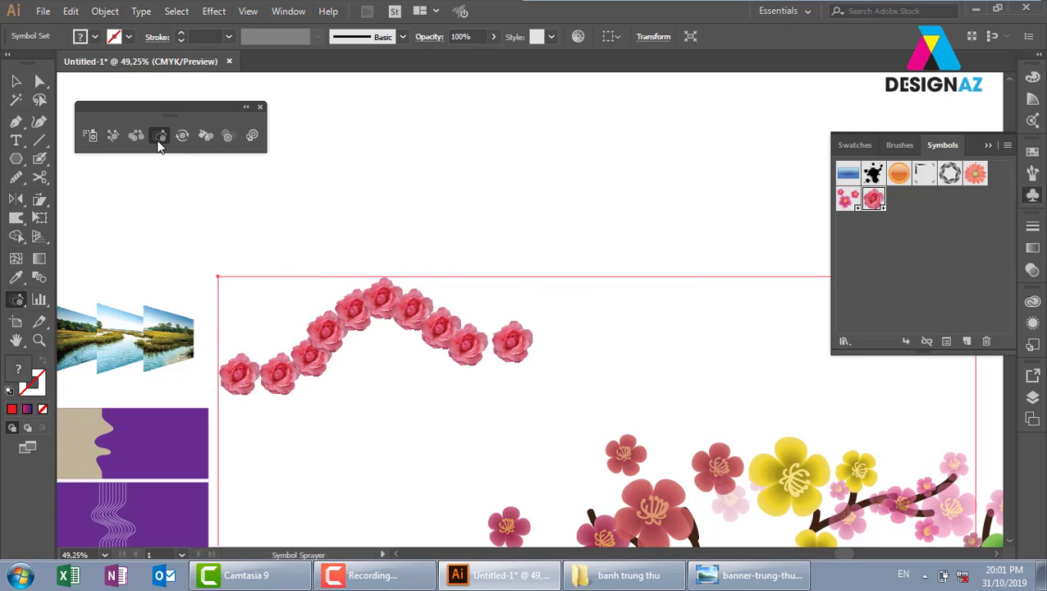
click(376, 314)
drag(375, 314, 384, 326)
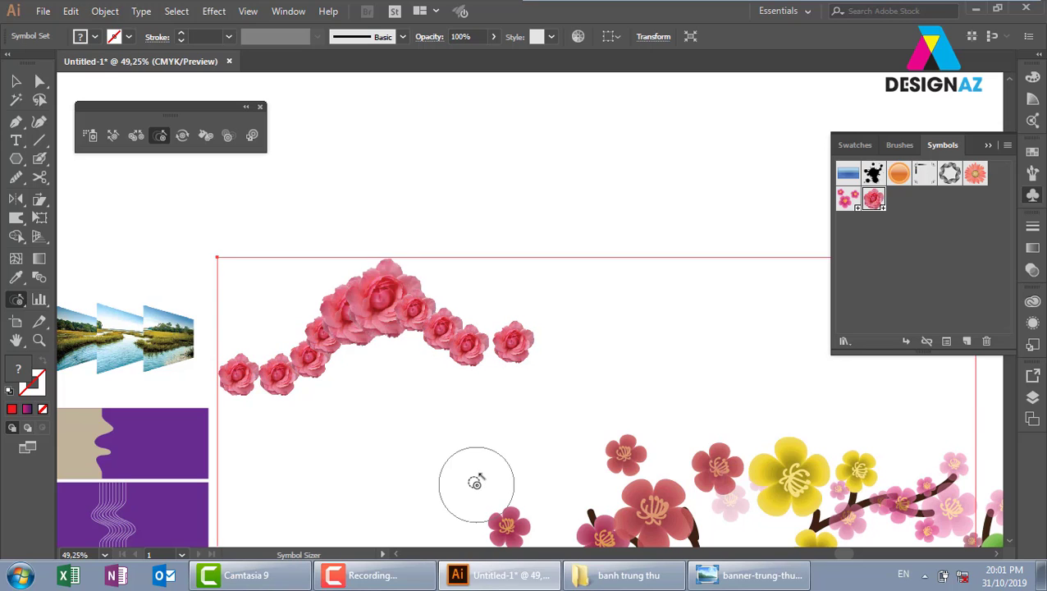
drag(312, 378, 297, 360)
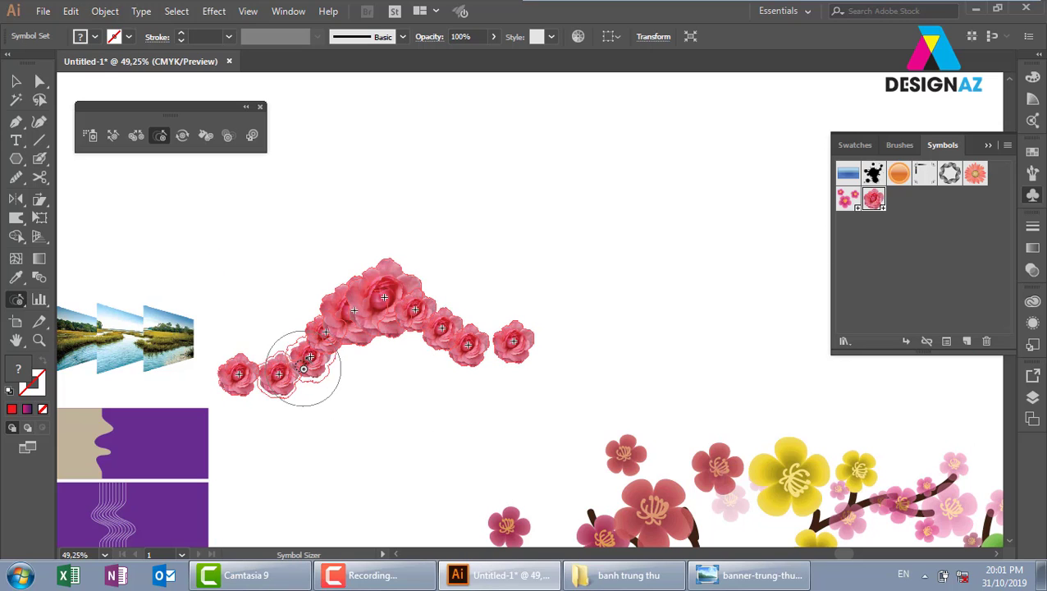
Rotate the central roses with the Symbol Spinner, then open the Symbol Stainer's fill colour
click(182, 135)
mouse_move(371, 289)
mouse_down()
mouse_move(385, 344)
mouse_move(444, 323)
mouse_move(432, 345)
mouse_up()
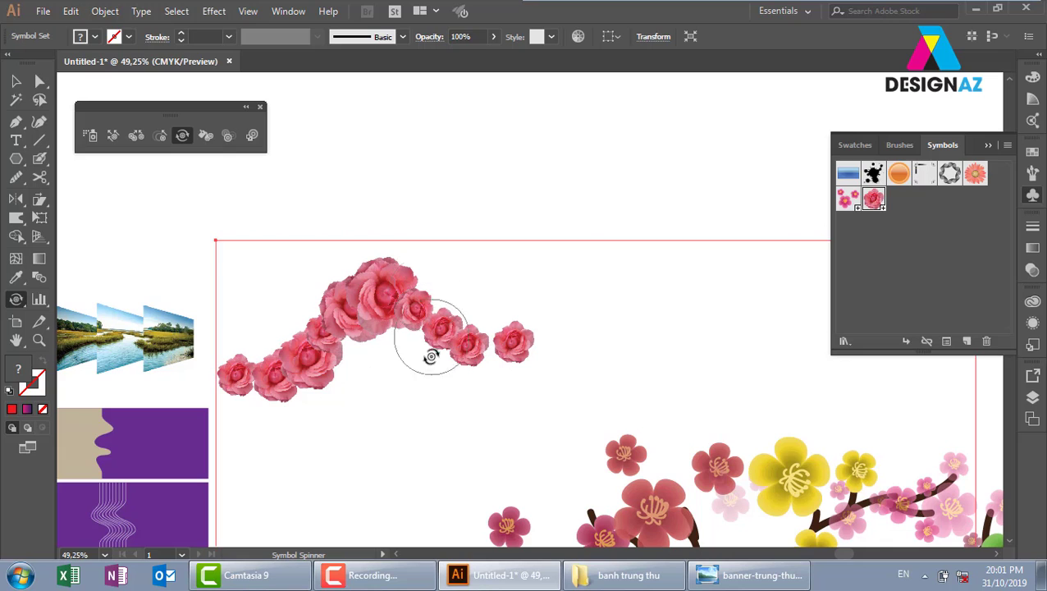
click(206, 137)
double_click(19, 371)
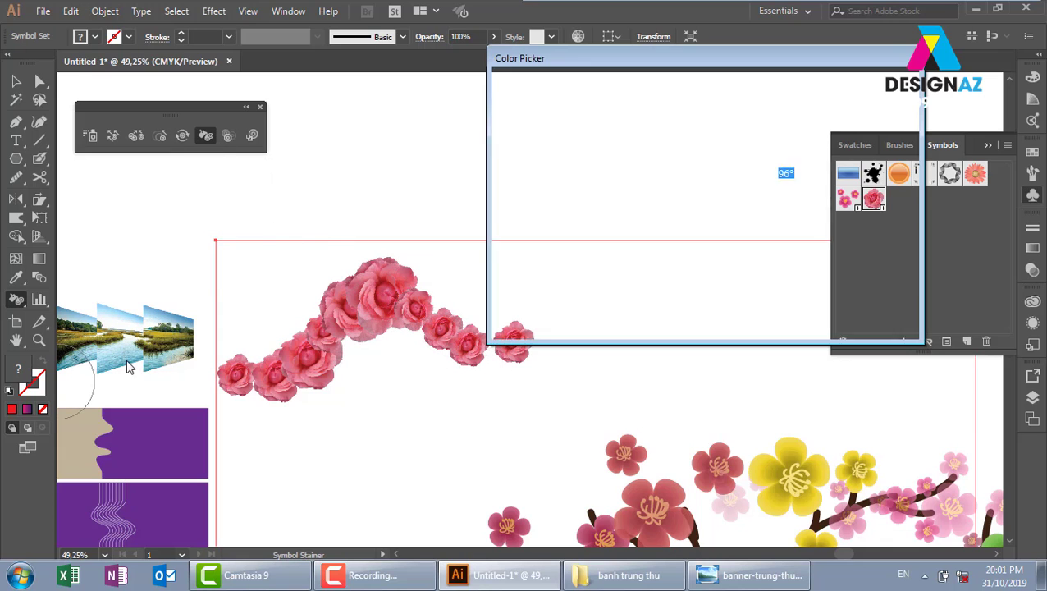
Set the fill to a bright, fully saturated yellow and show it as CMYK values
drag(733, 143, 722, 265)
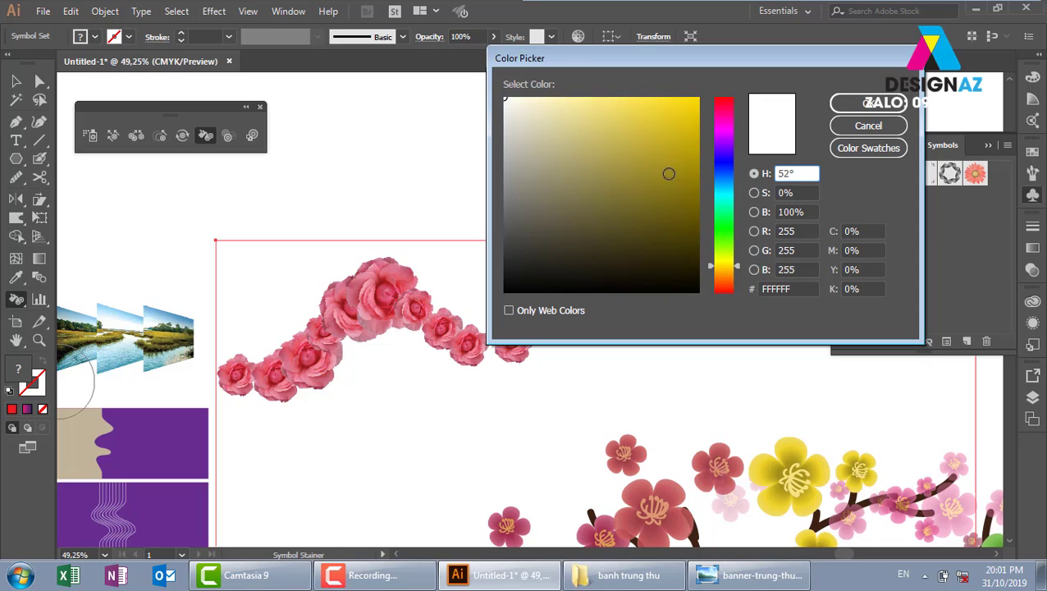
drag(665, 173, 707, 86)
click(866, 102)
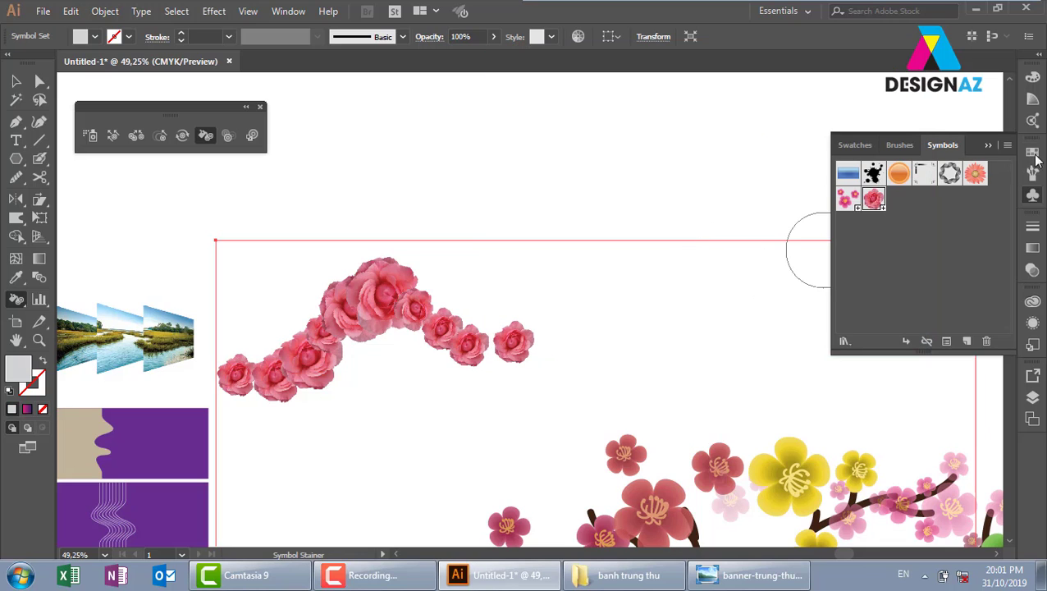
click(1036, 77)
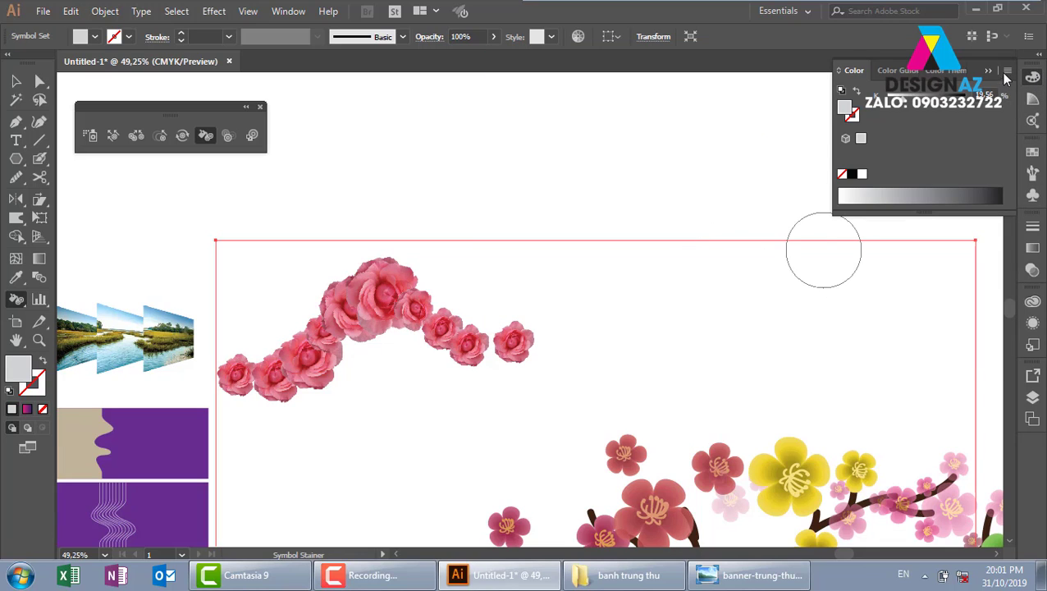
click(1007, 71)
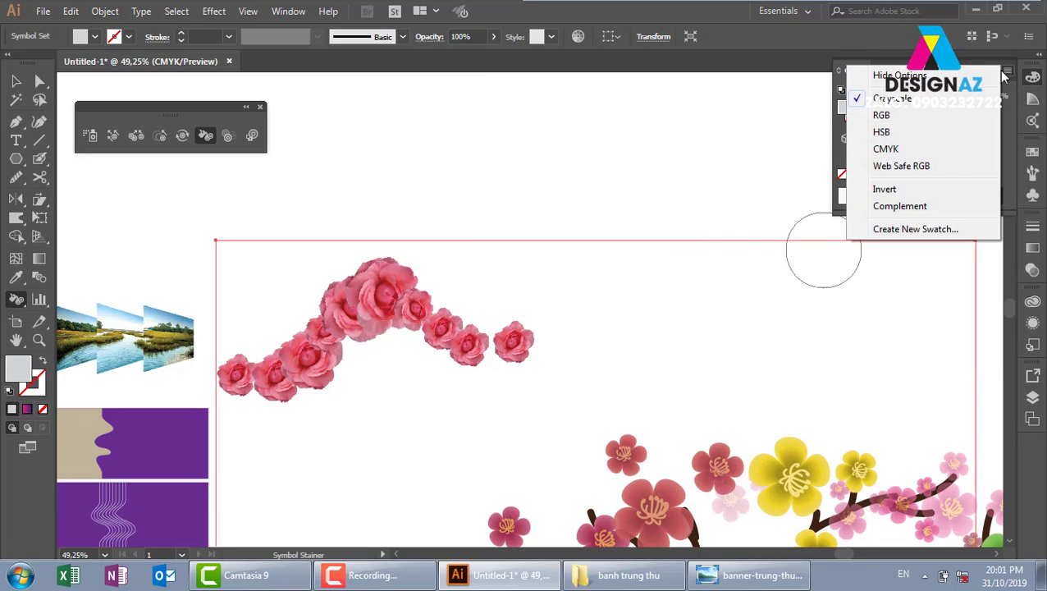
click(890, 149)
Stain the large central roses of the trail golden yellow with the Symbol Stainer
drag(379, 300, 373, 320)
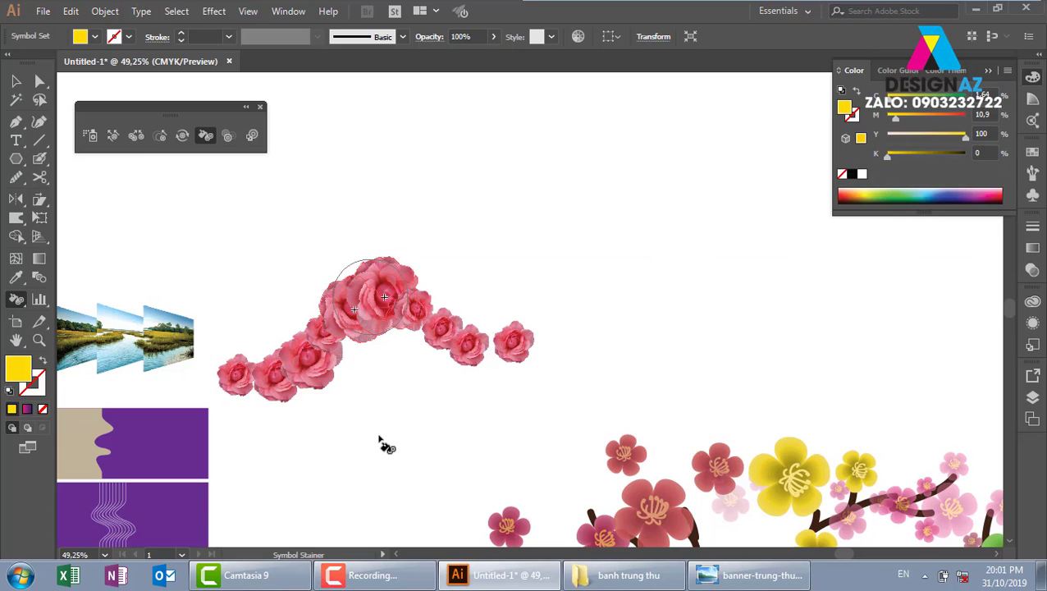
drag(382, 443, 388, 412)
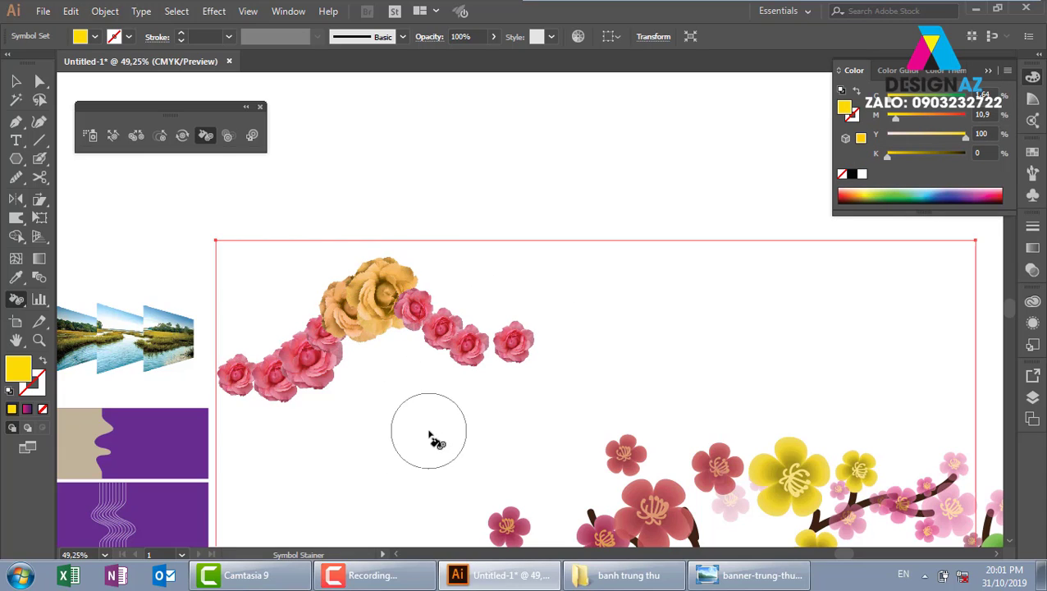
drag(365, 306, 366, 401)
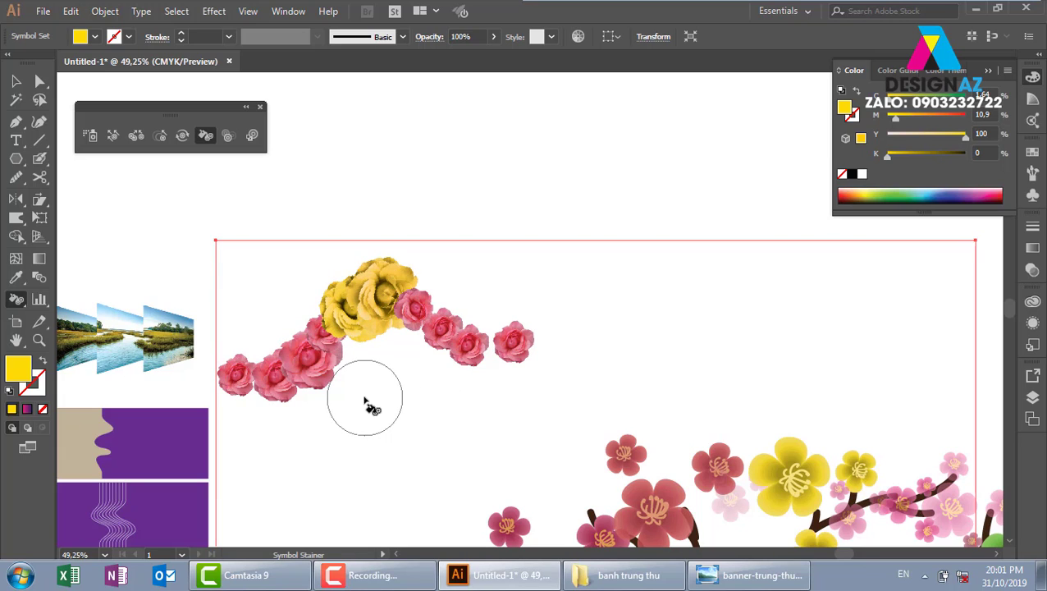
Switch the fill to cyan and stain a few roses on the right blue
double_click(20, 369)
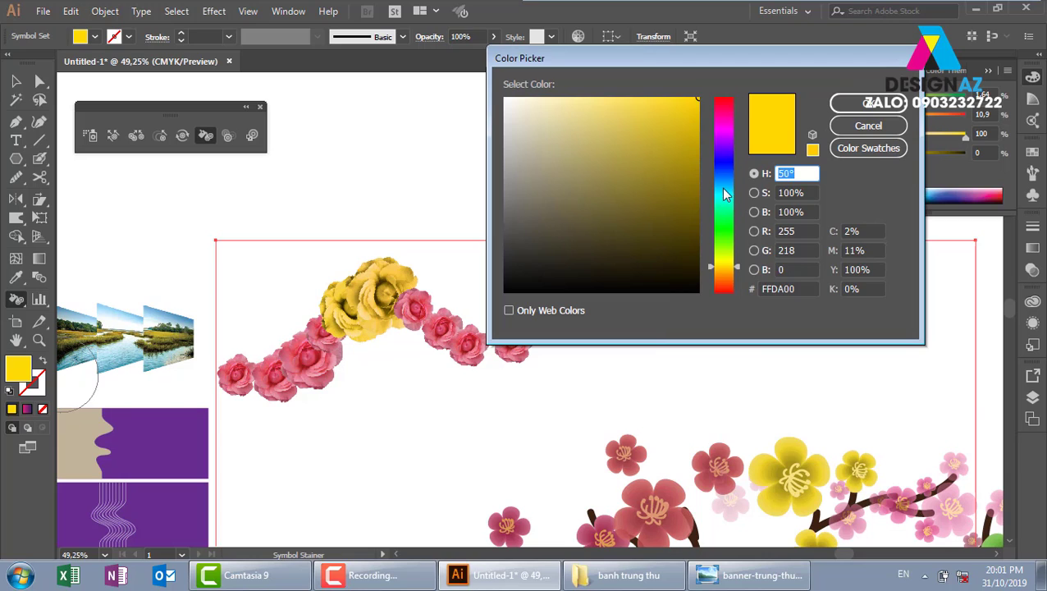
click(724, 194)
click(868, 102)
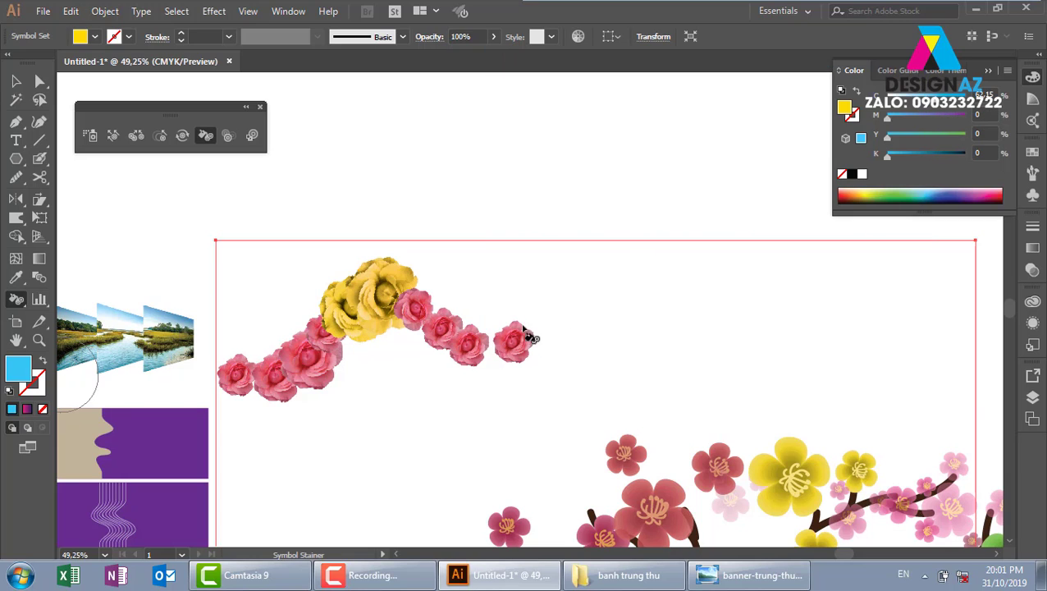
drag(523, 329, 468, 345)
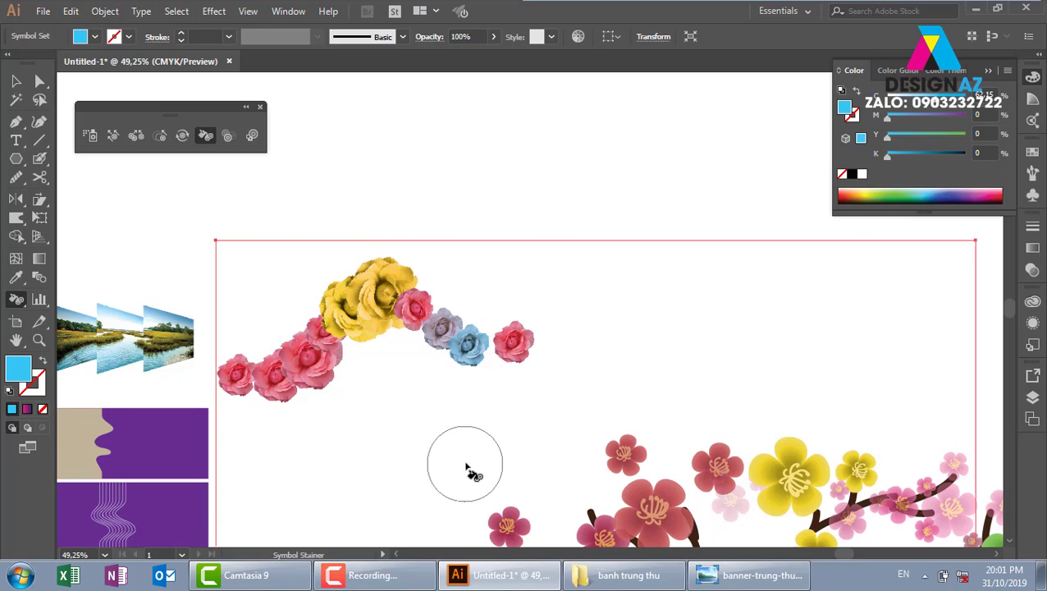
click(441, 319)
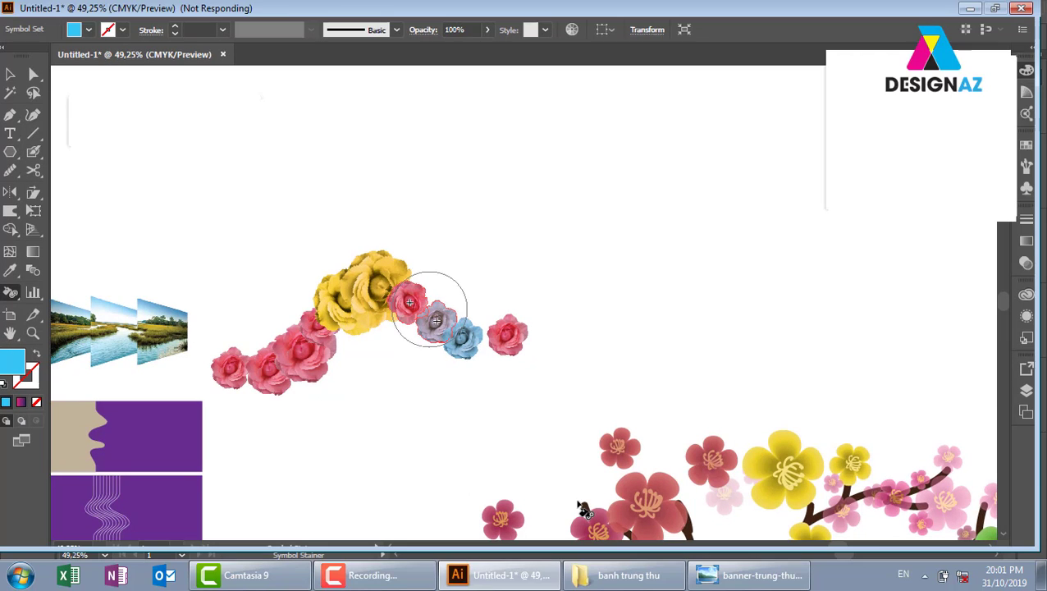
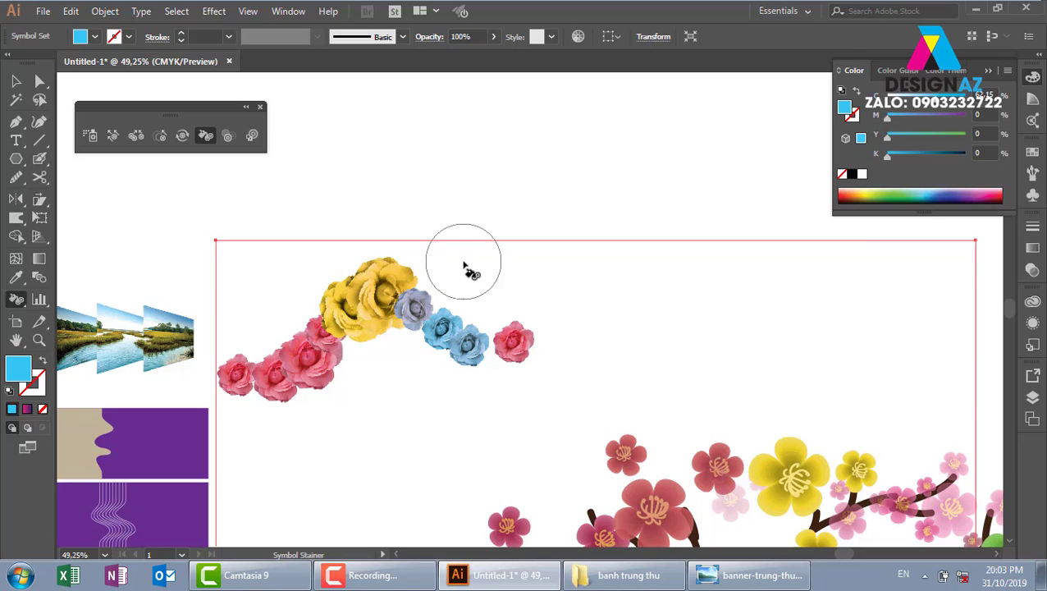
Return to the Selection tool, close the floating Symbolism tools panel, and deselect the rose symbols
click(16, 81)
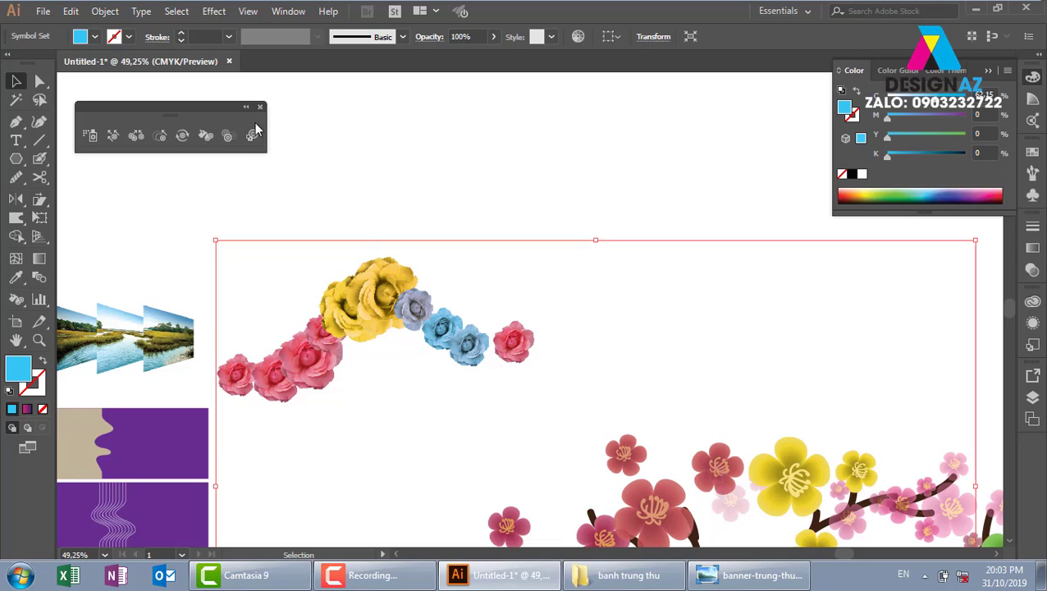
drag(218, 107, 223, 96)
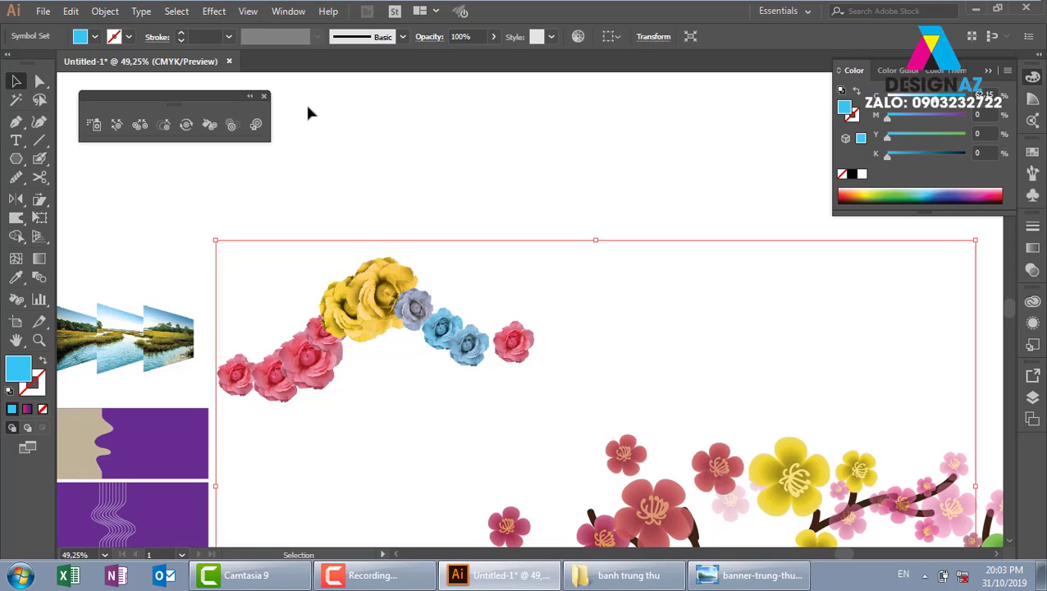
click(263, 96)
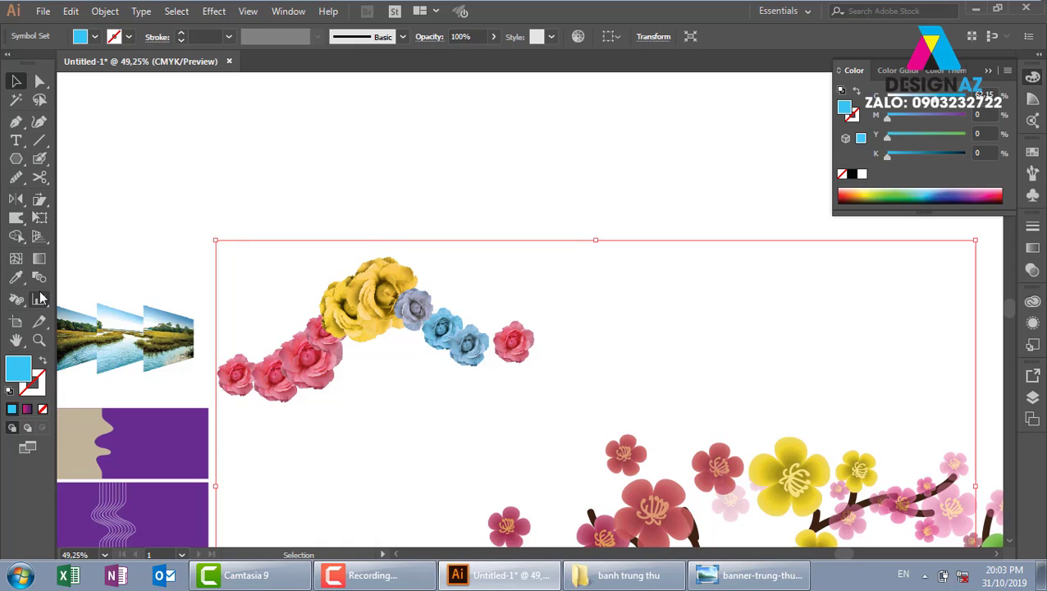
click(330, 151)
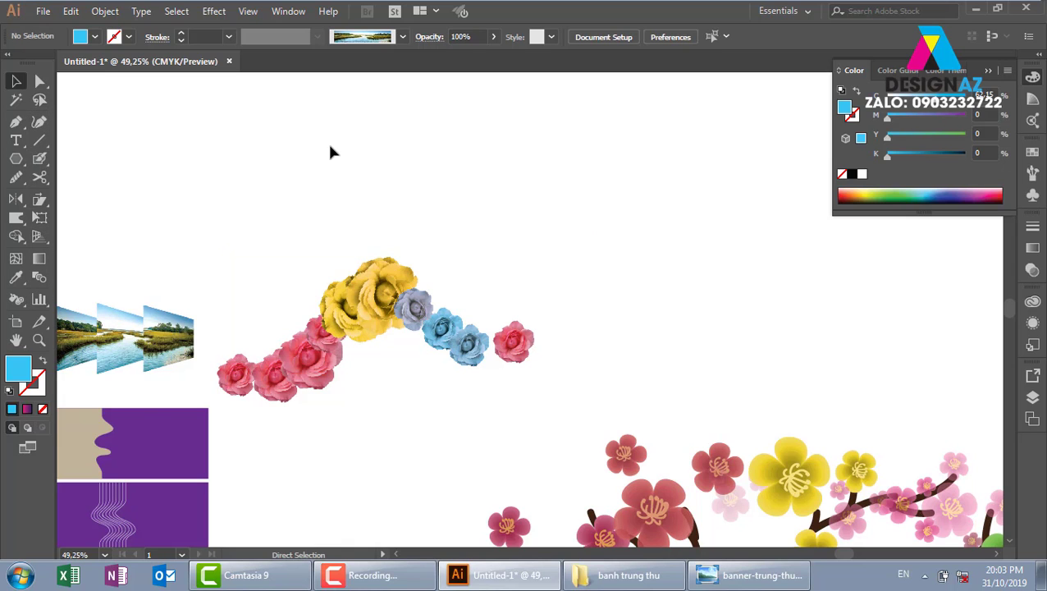
Zoom out to 16.67% and centre all the artwork before packaging from the File menu
key(ctrl+minus)
key(ctrl+minus)
key(ctrl+minus)
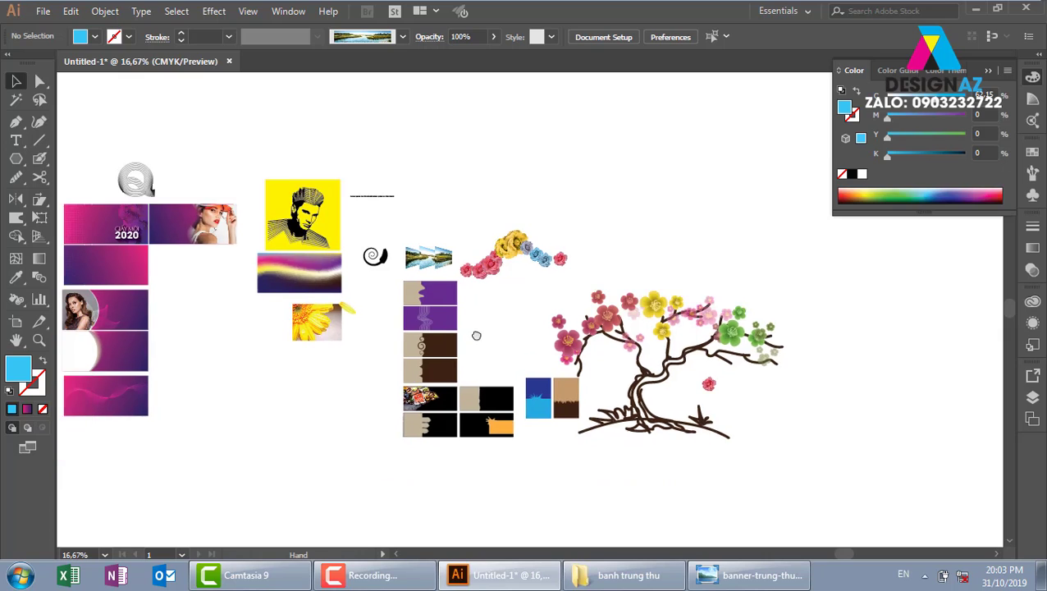
drag(476, 335, 500, 286)
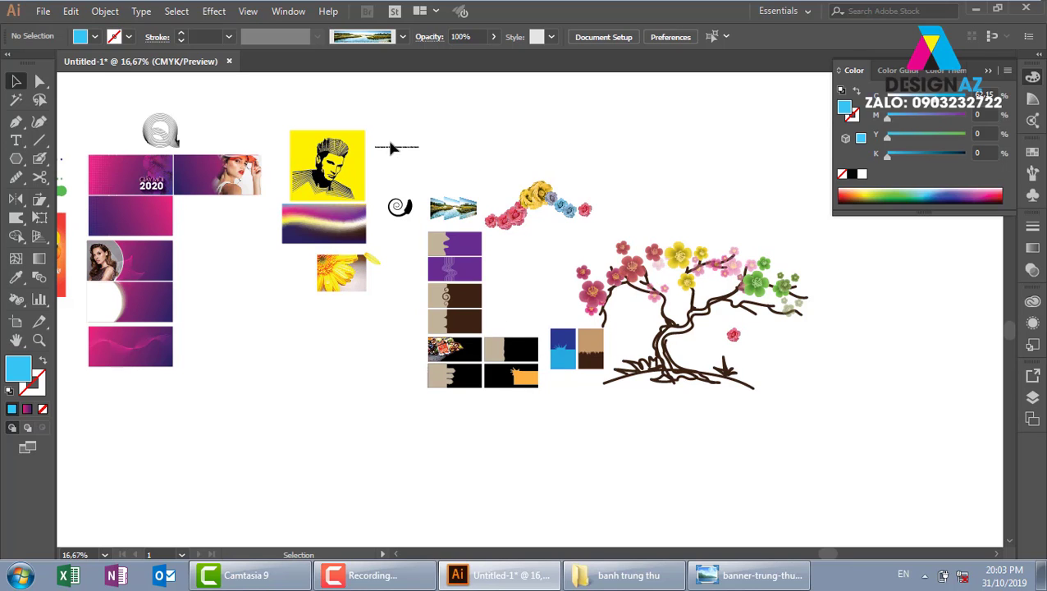
click(44, 12)
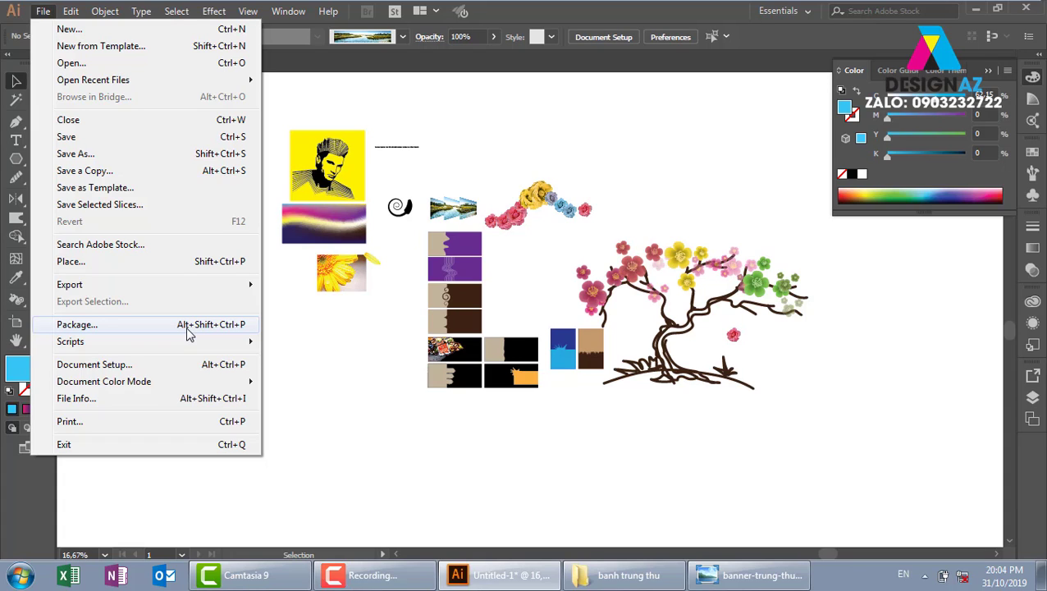
Start File > Package, agree to save first, and save Untitled-1.ai to the Desktop
click(188, 329)
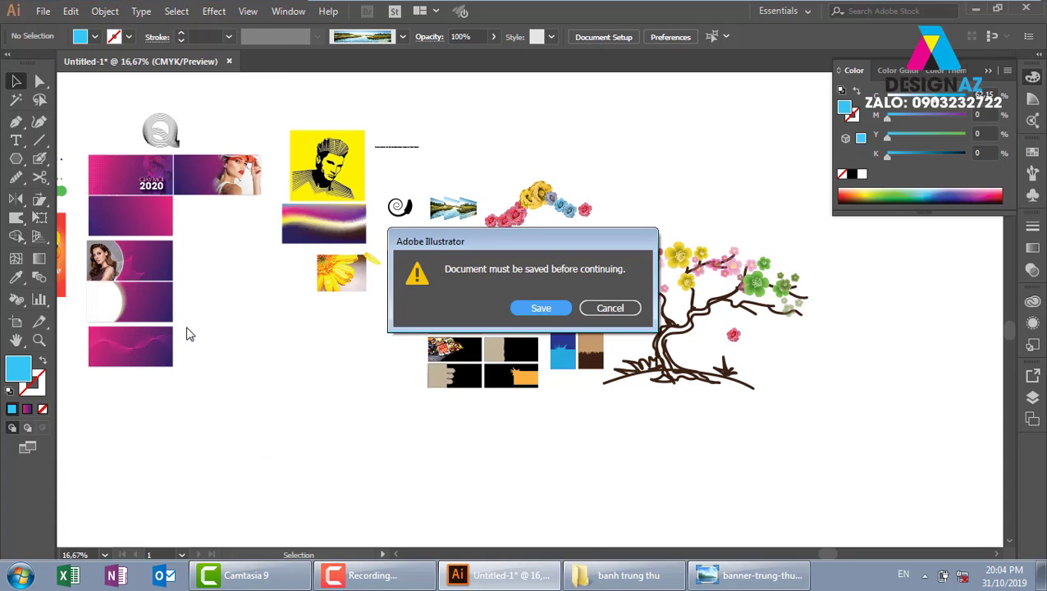
click(541, 309)
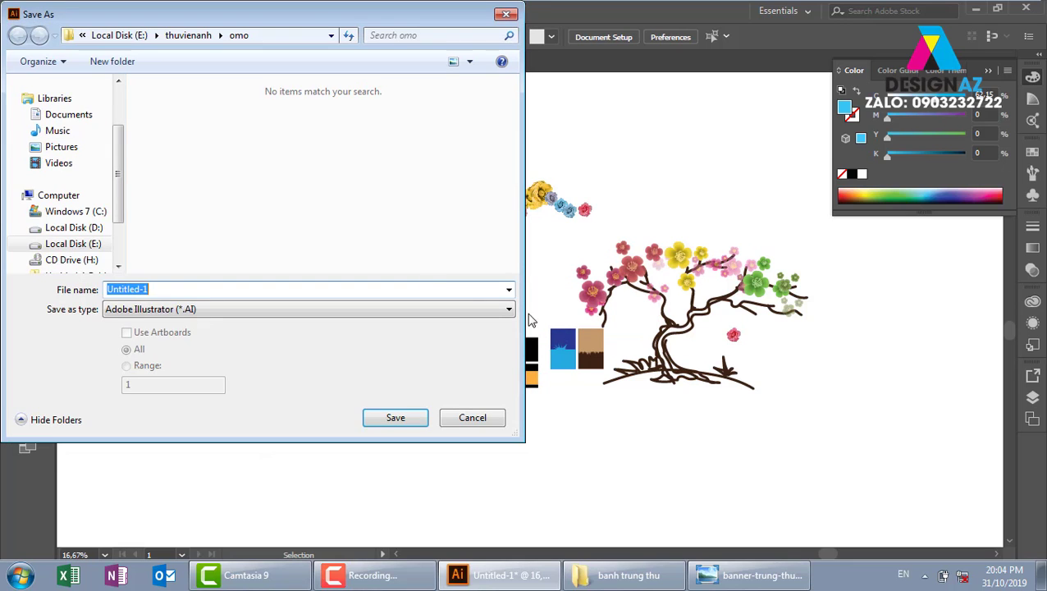
scroll(120, 156, up, 2)
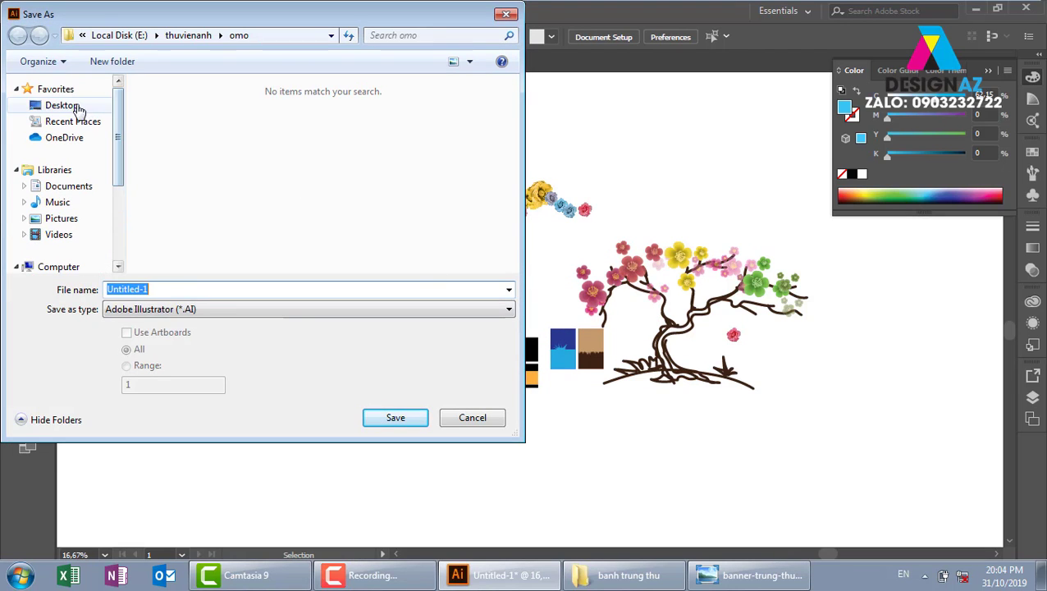
click(61, 105)
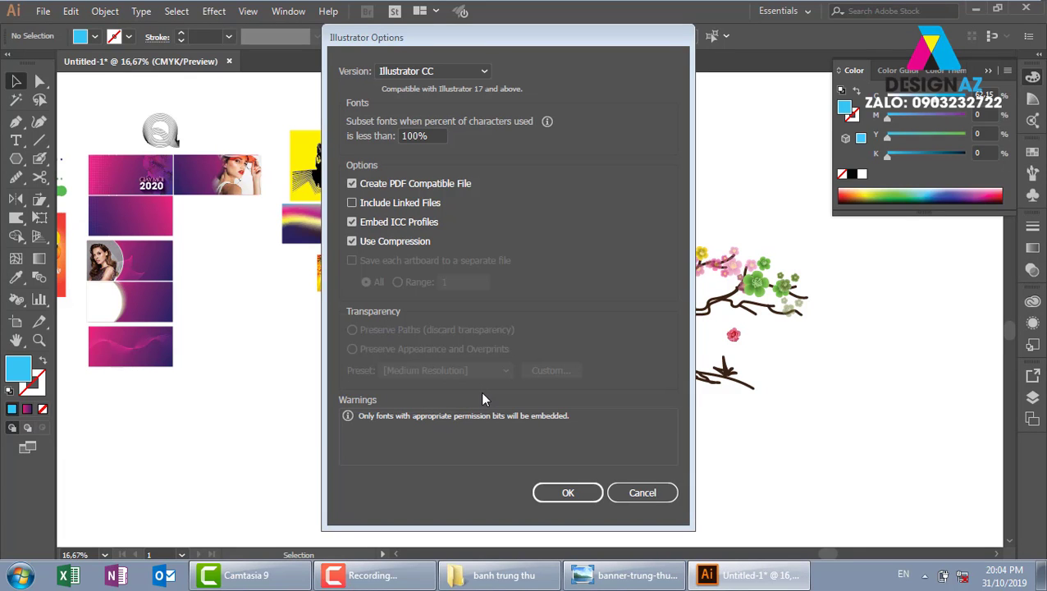
Keep the Illustrator CC version in the Illustrator Options and confirm the save
click(481, 73)
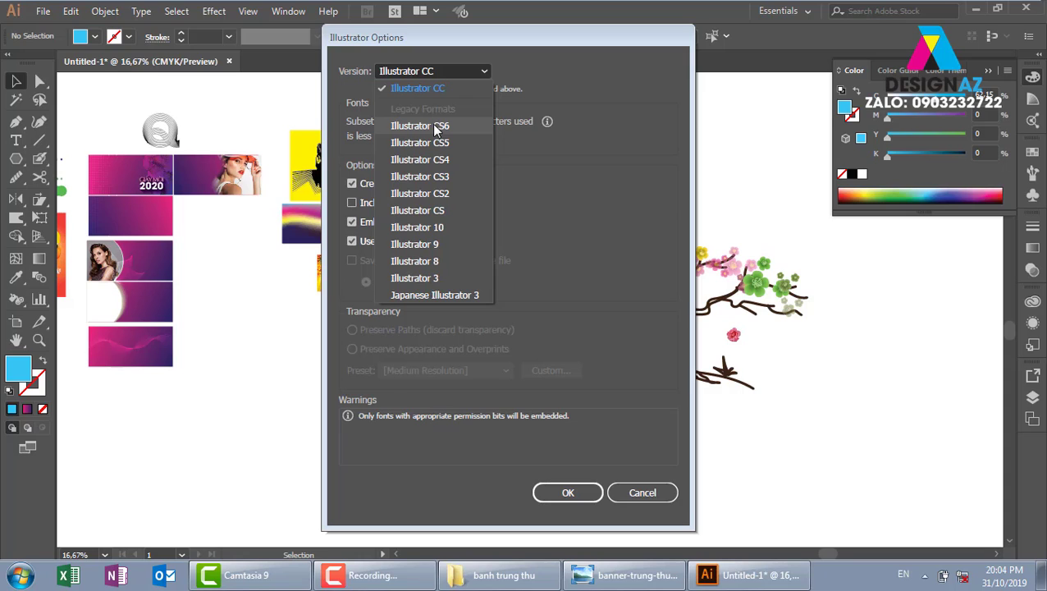
click(581, 500)
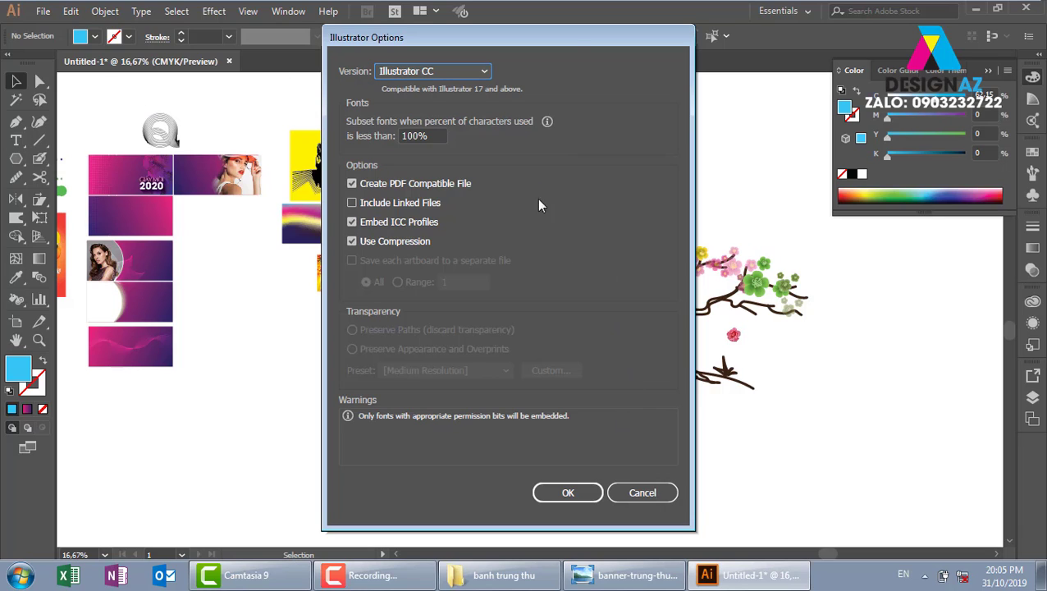
click(570, 493)
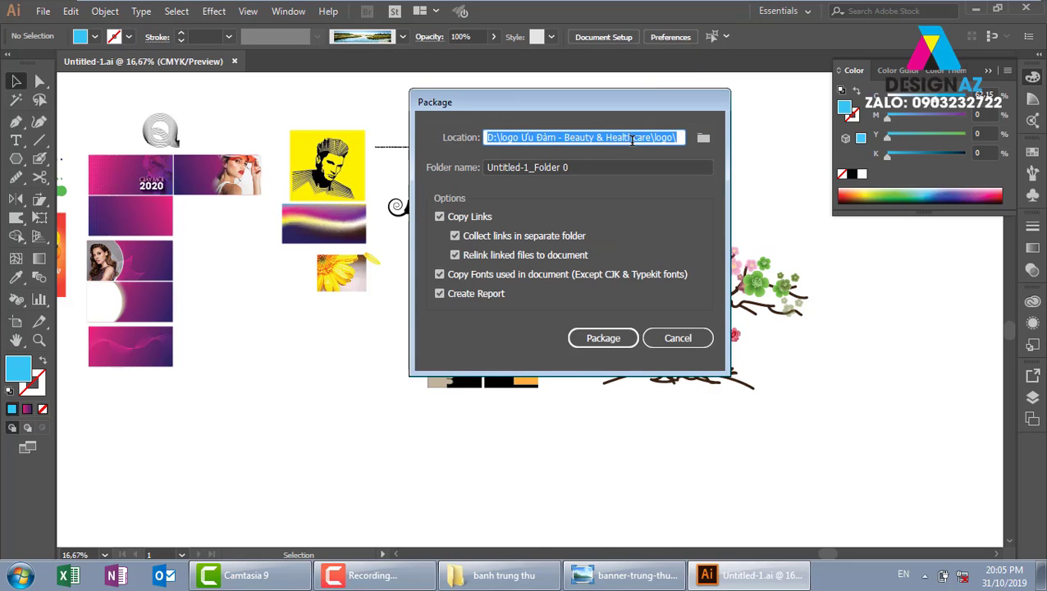
Package into Untitled-1_Folder on the Desktop, accepting the font warning and success notice
click(703, 137)
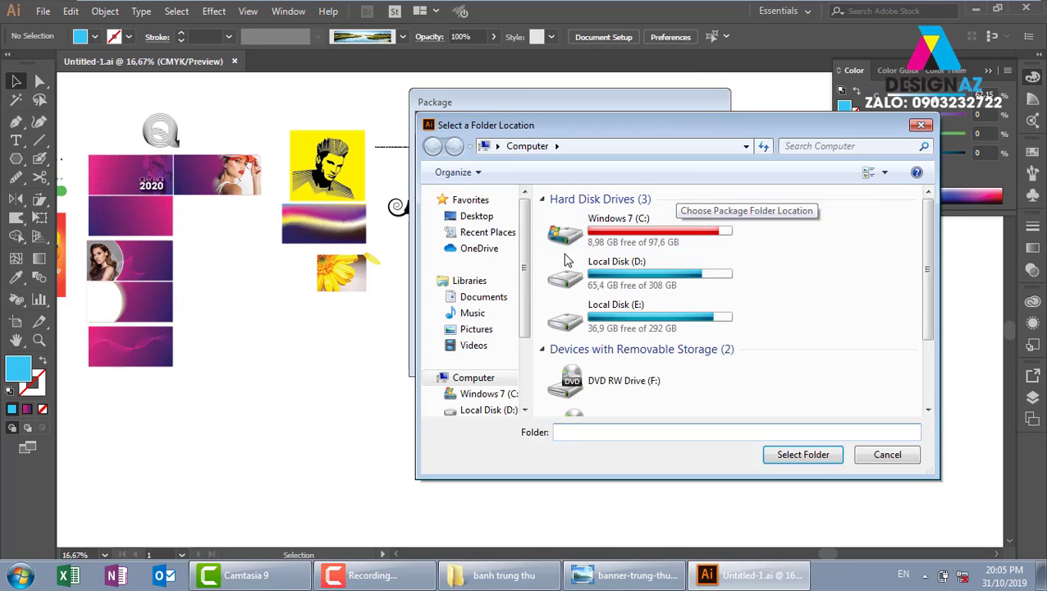
click(479, 216)
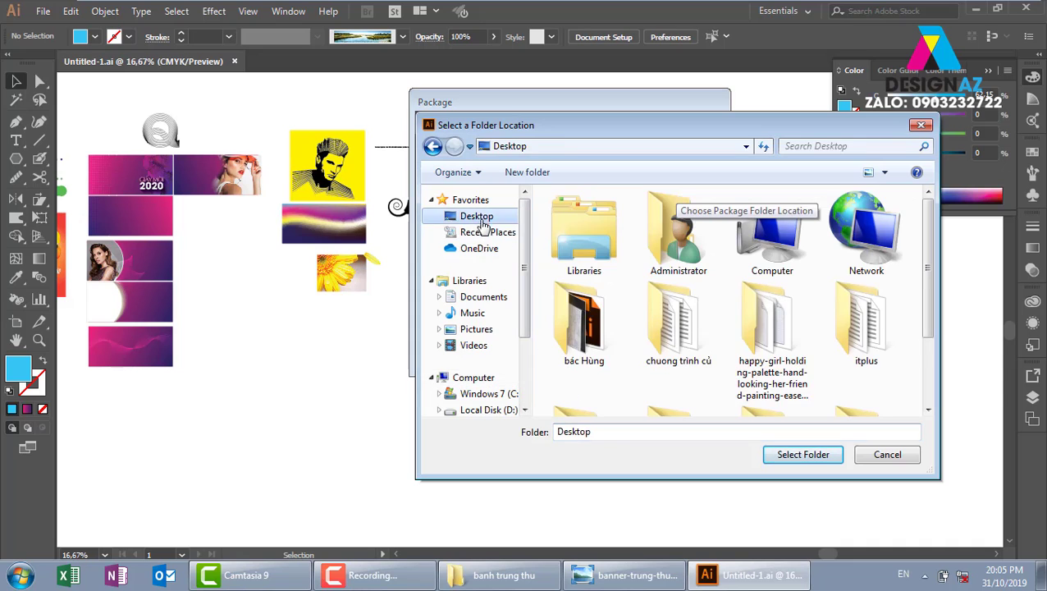
click(797, 456)
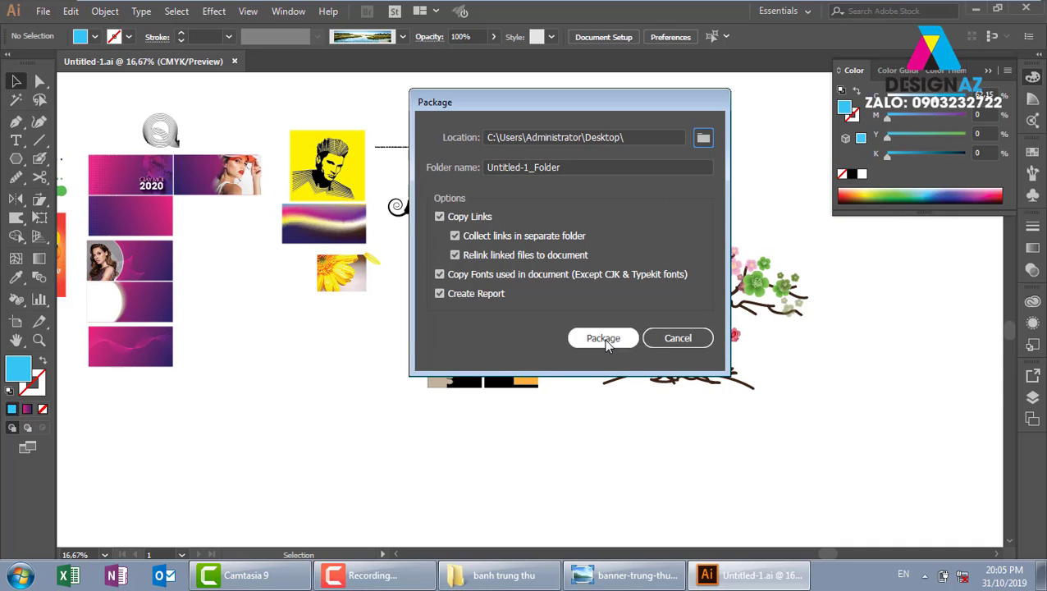
click(605, 341)
click(604, 341)
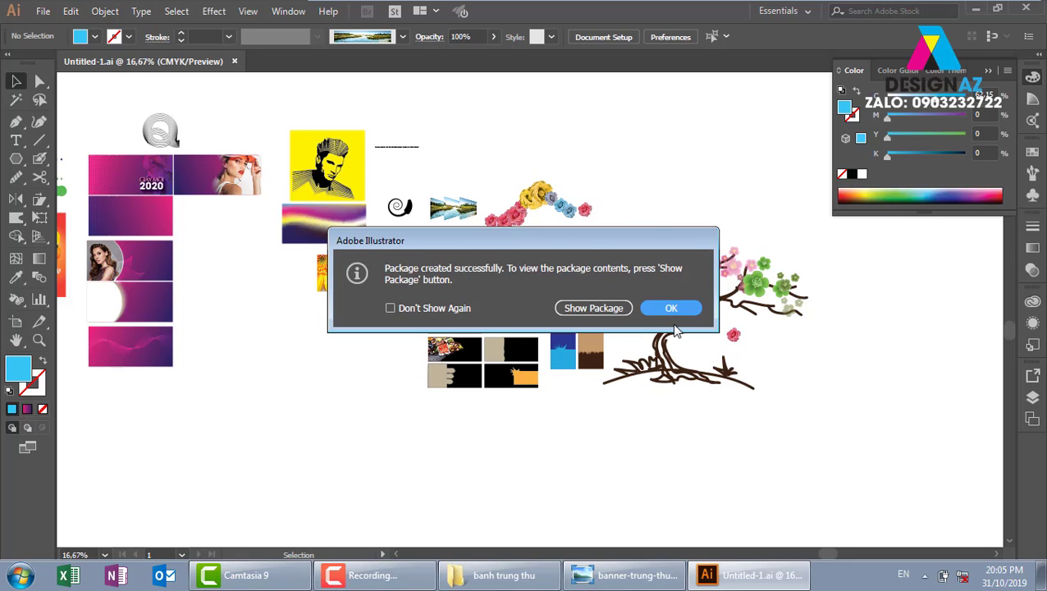
click(670, 308)
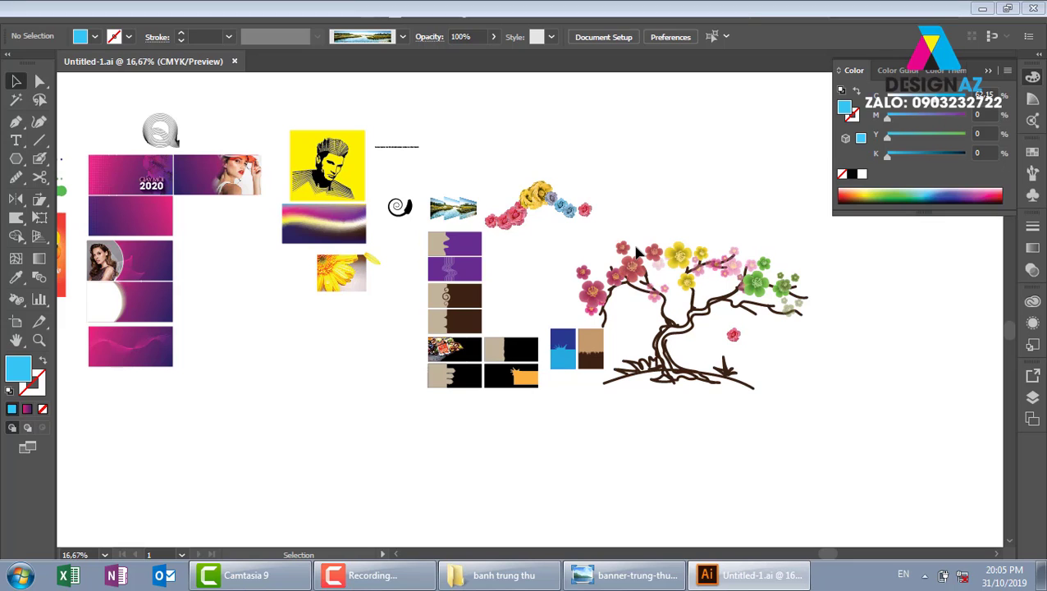
Open Untitled-1_Folder on the Desktop, read the Untitled-1 Report in Notepad, then close it
key(super+d)
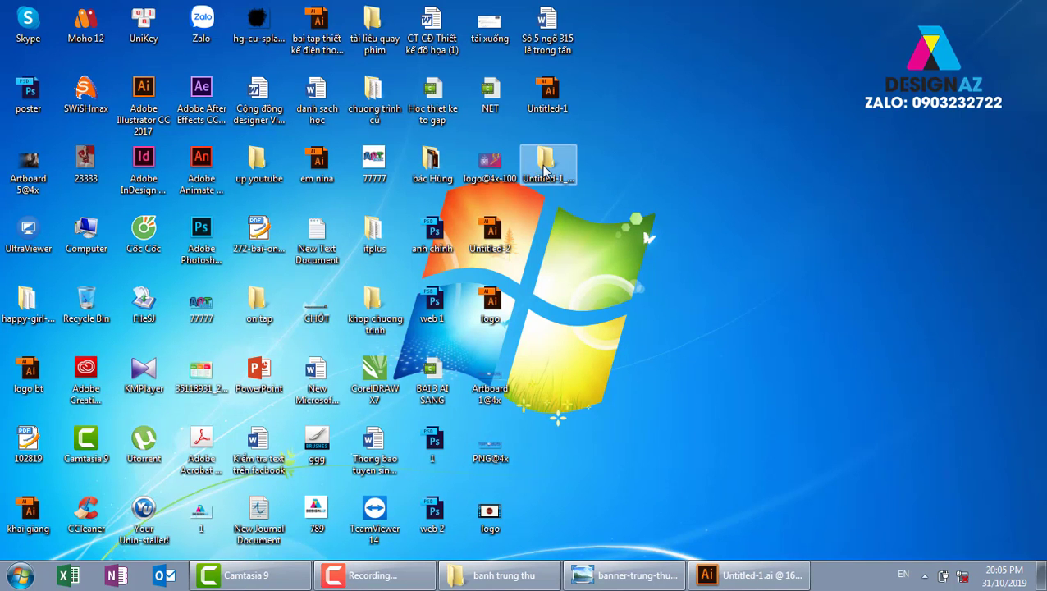
click(554, 171)
double_click(554, 171)
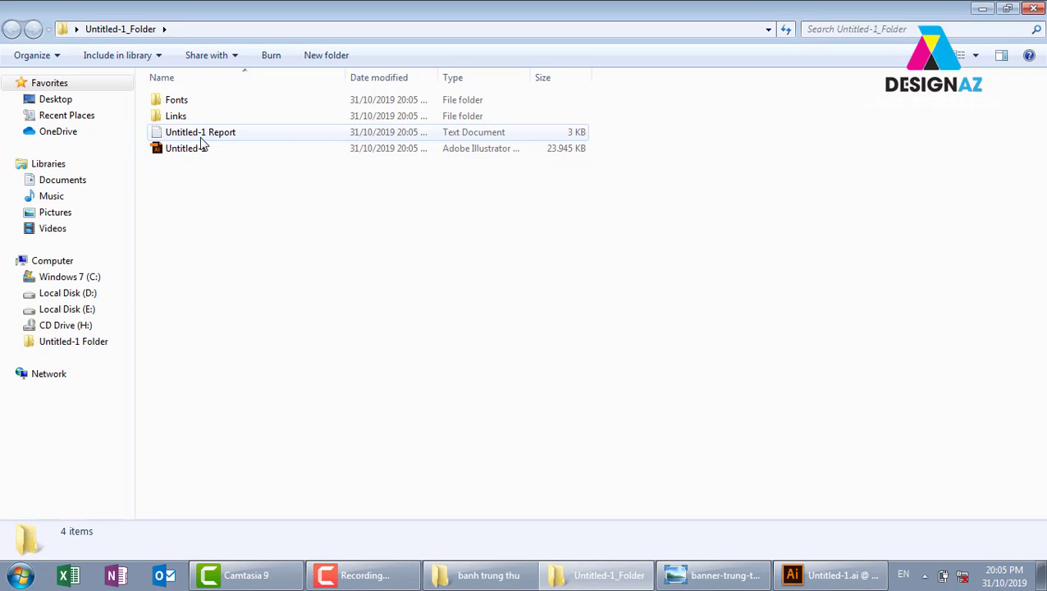
click(202, 136)
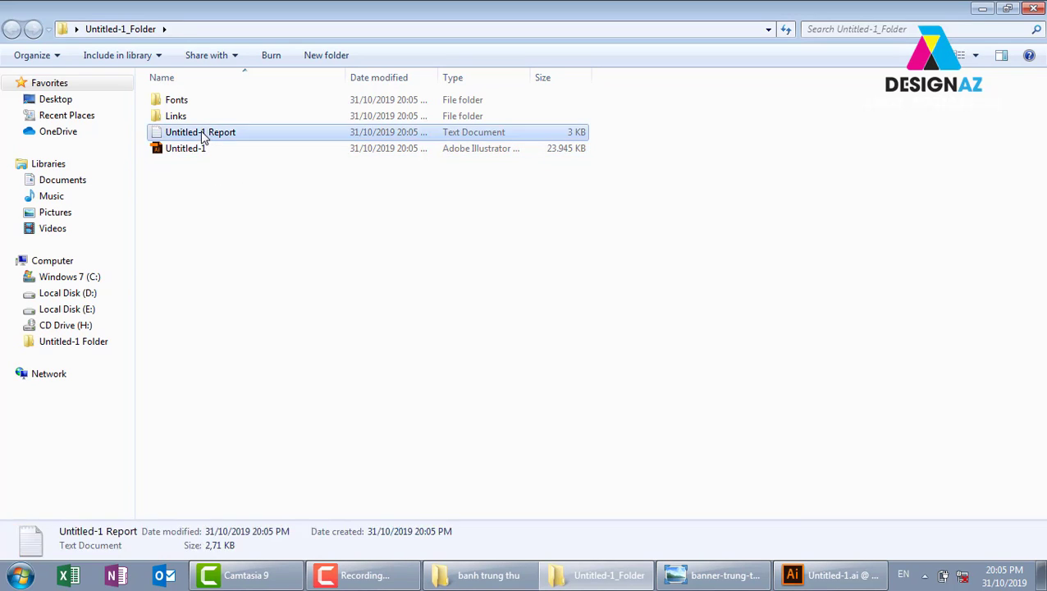
double_click(202, 133)
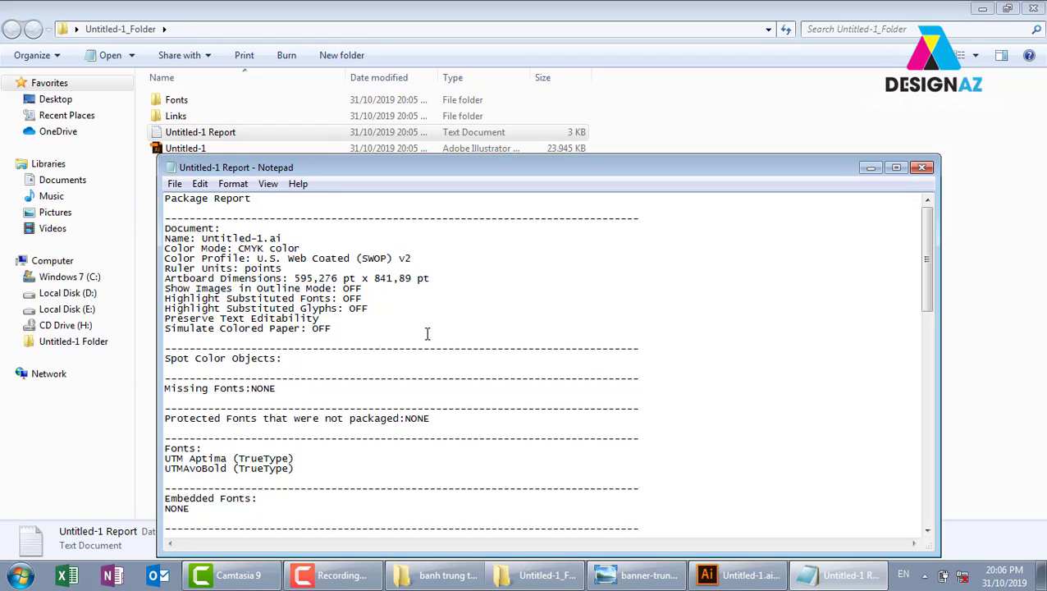
click(922, 167)
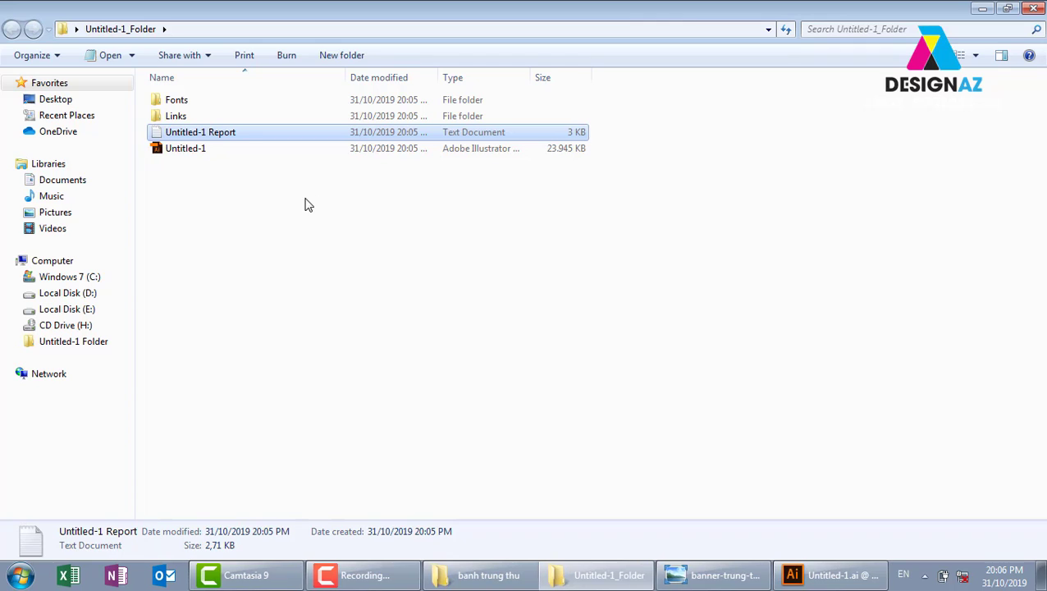
double_click(182, 122)
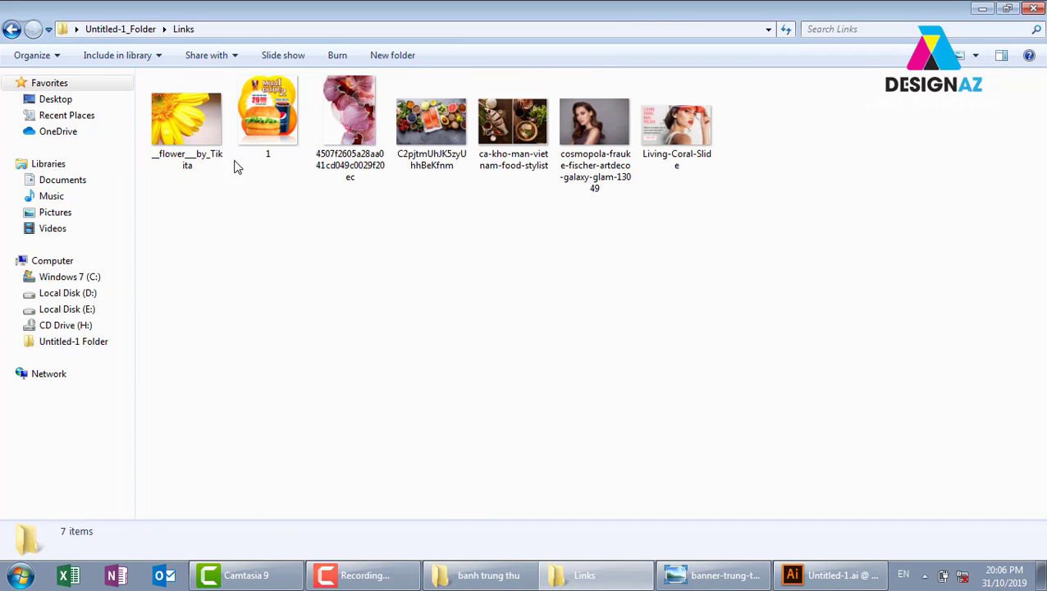
click(193, 125)
key(Right)
key(Right)
key(Right)
key(Right)
key(Right)
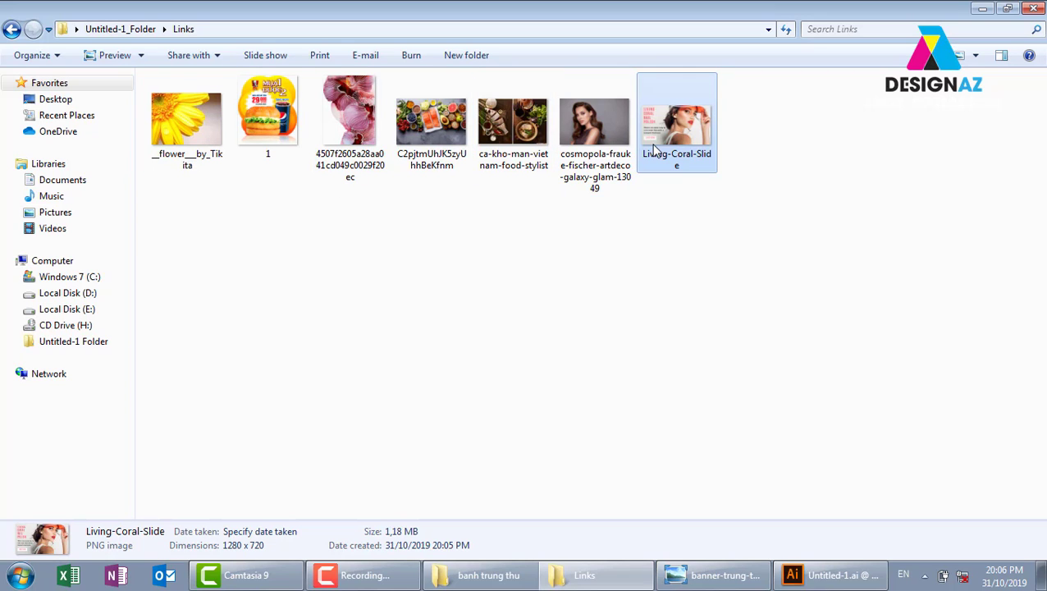
click(11, 28)
double_click(203, 103)
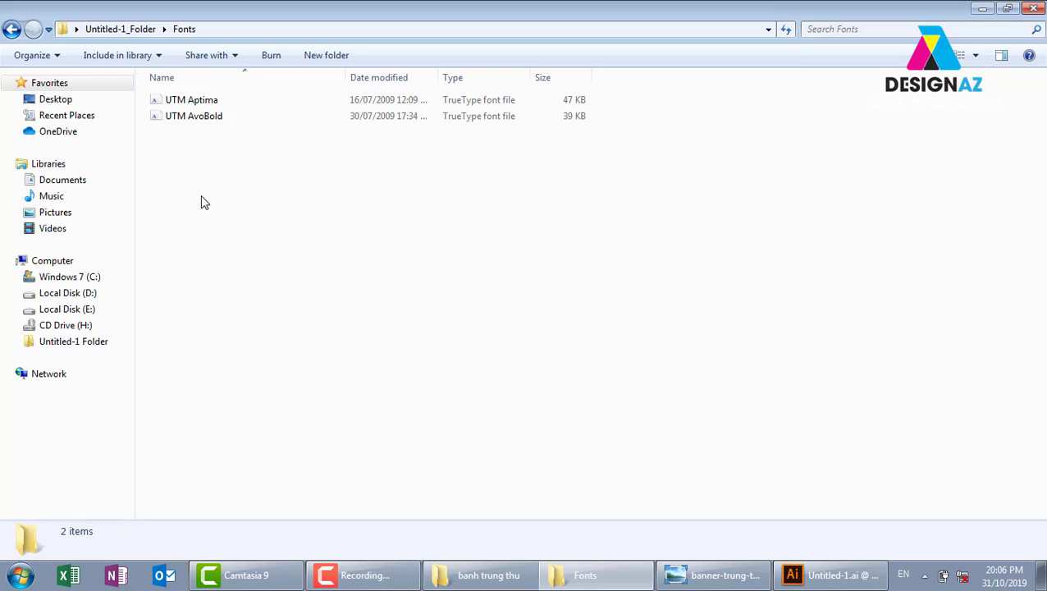
key(BackSpace)
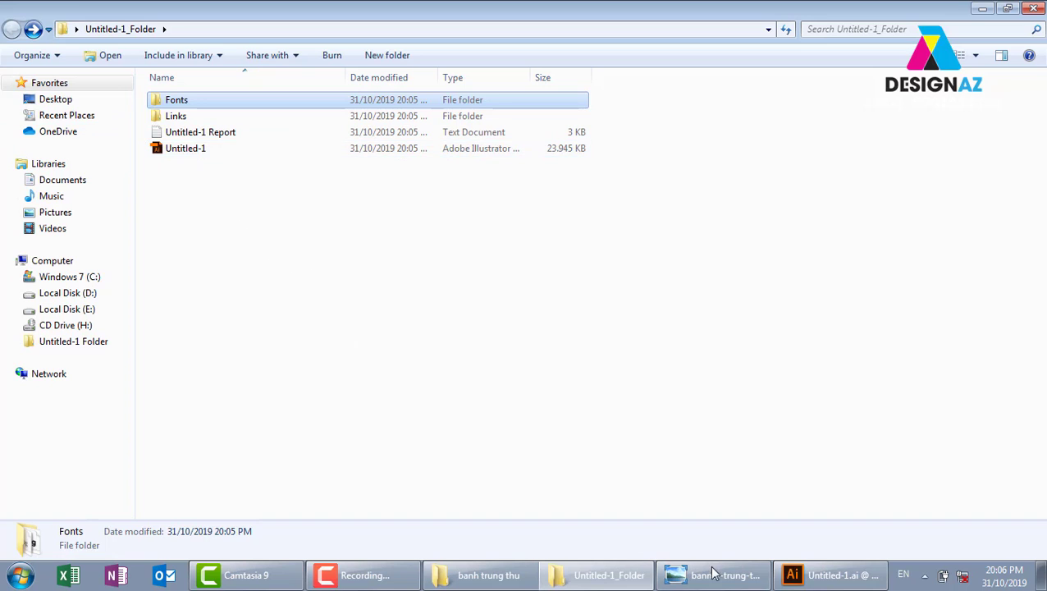
Return to Illustrator, pan the artwork right, and choose File > Export > Export As
click(812, 575)
drag(450, 374, 450, 374)
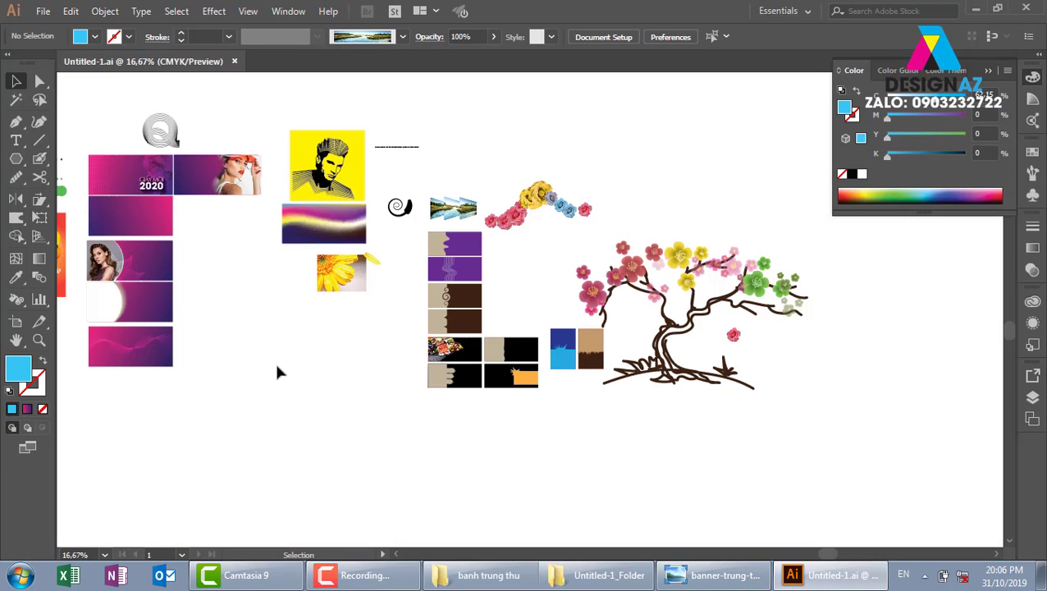
click(44, 12)
mouse_move(69, 284)
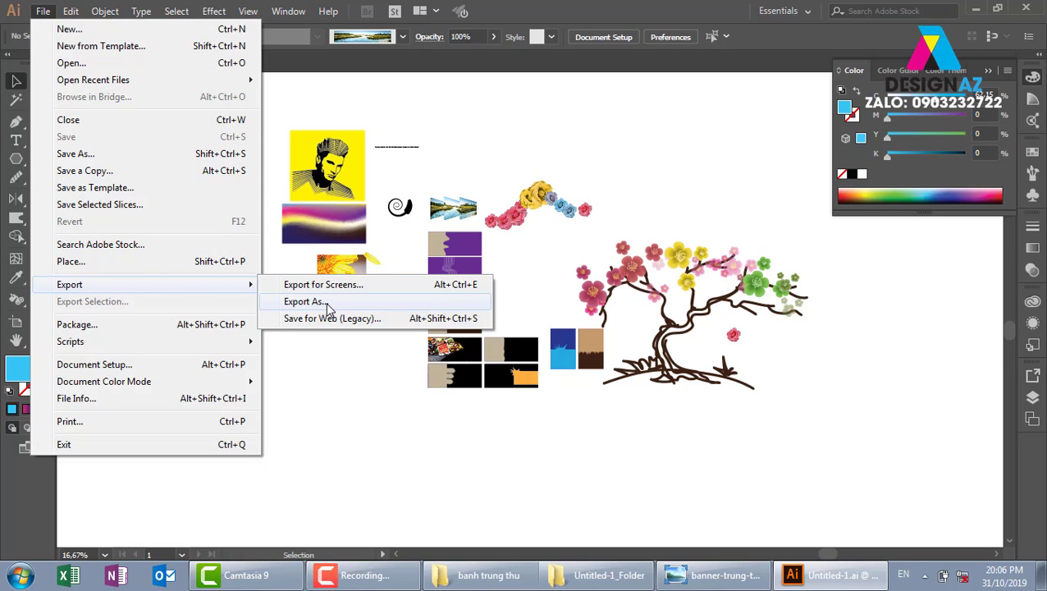
click(439, 477)
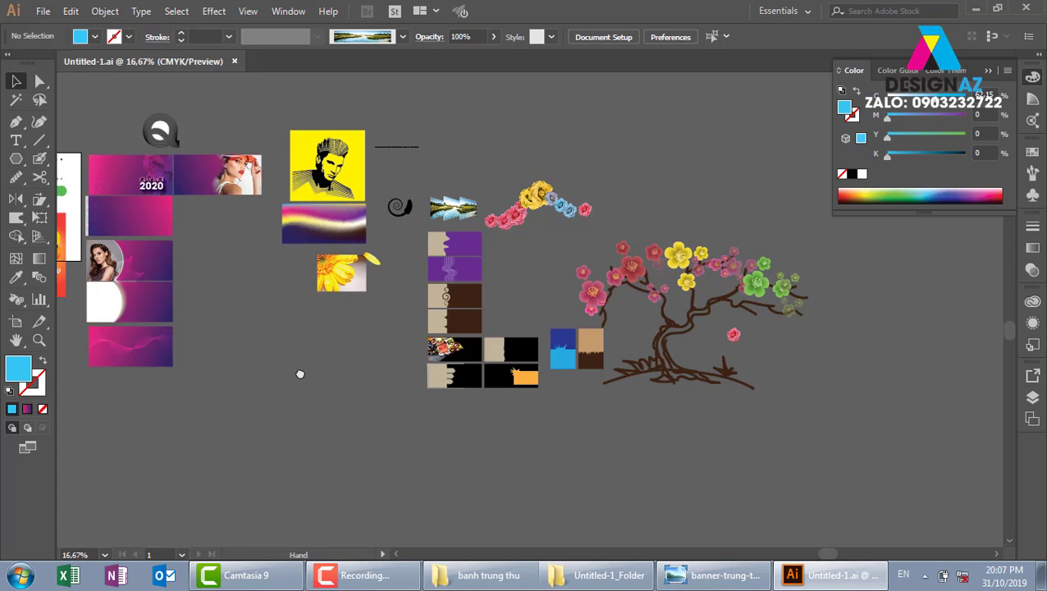
drag(300, 374, 573, 362)
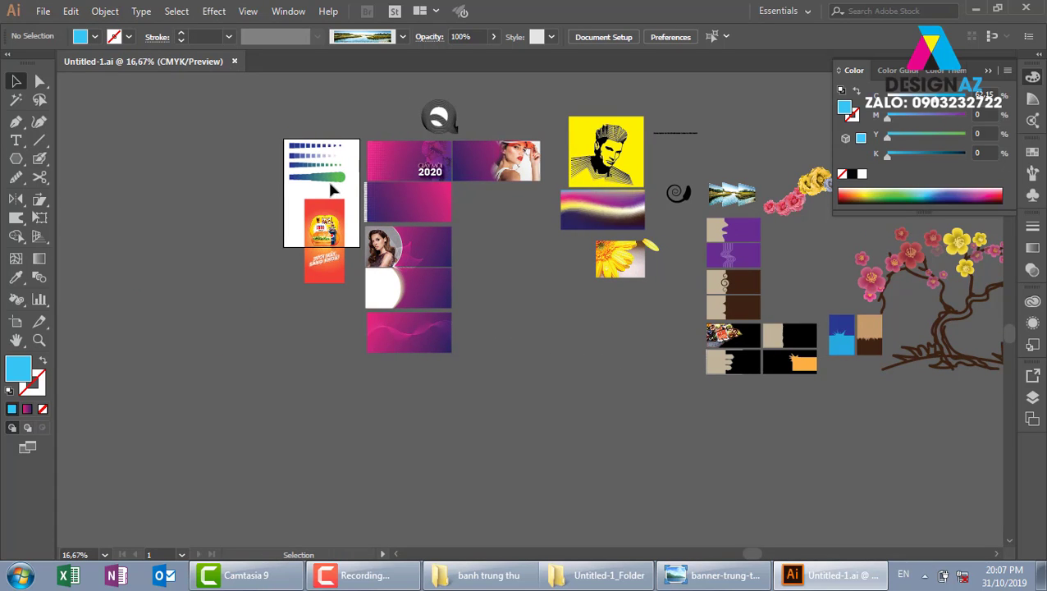
click(43, 12)
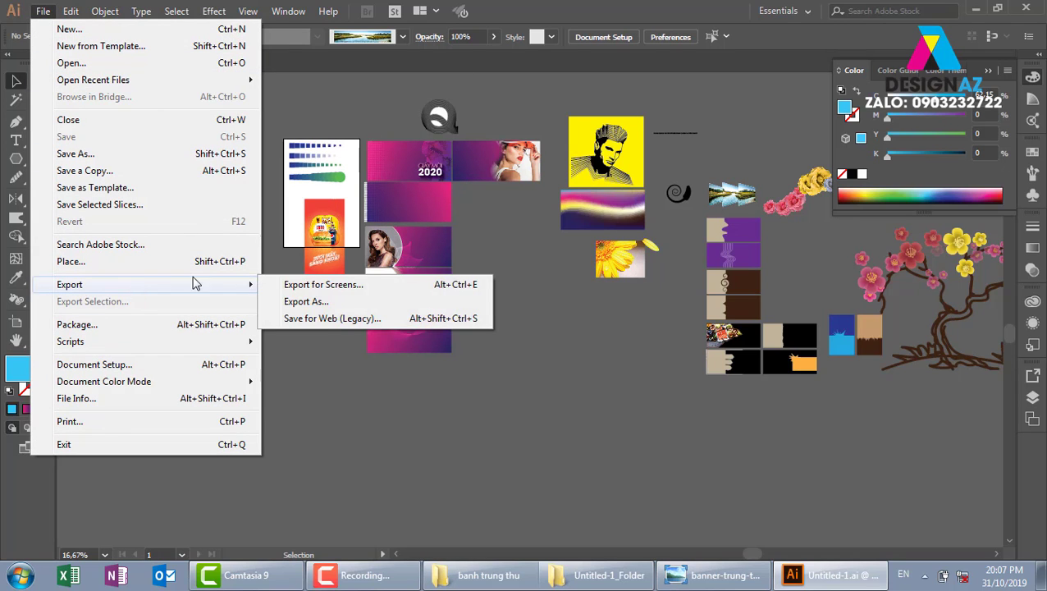
mouse_move(69, 284)
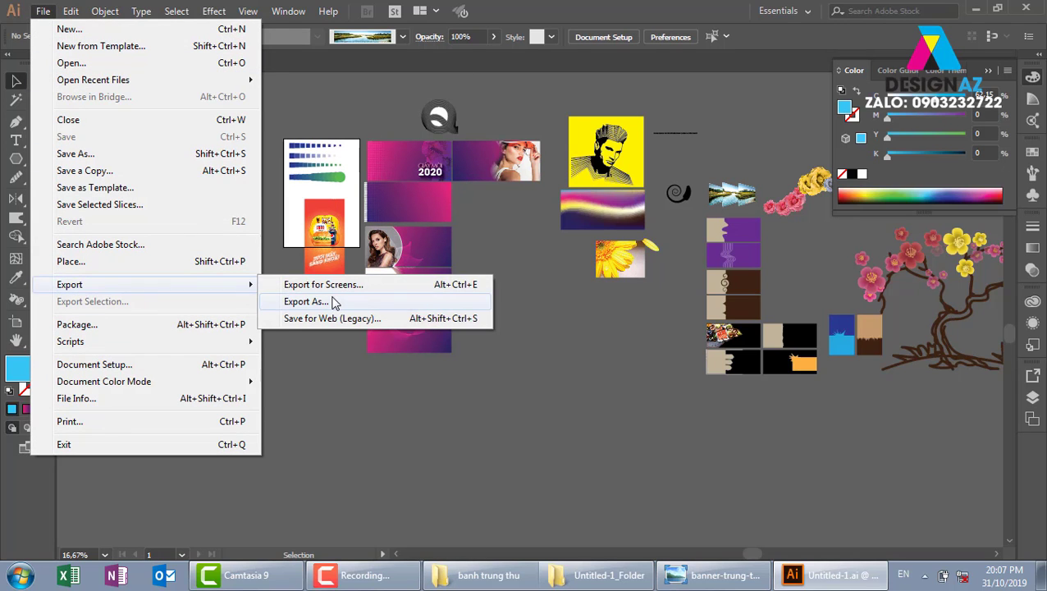
click(333, 302)
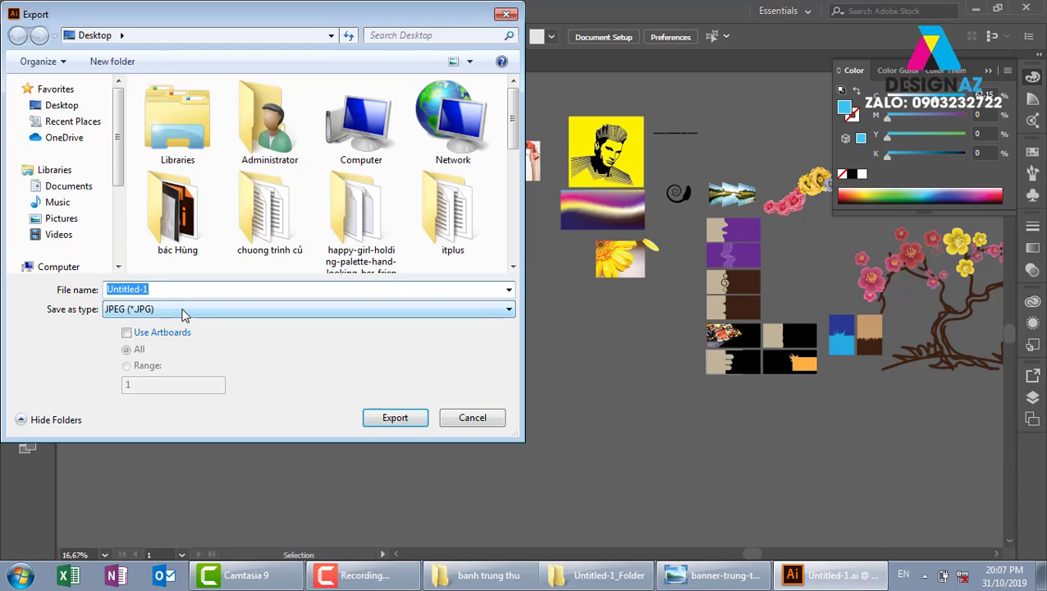
Export Untitled-1 as JPEG with CMYK colour model and quality 10 (Maximum)
click(377, 419)
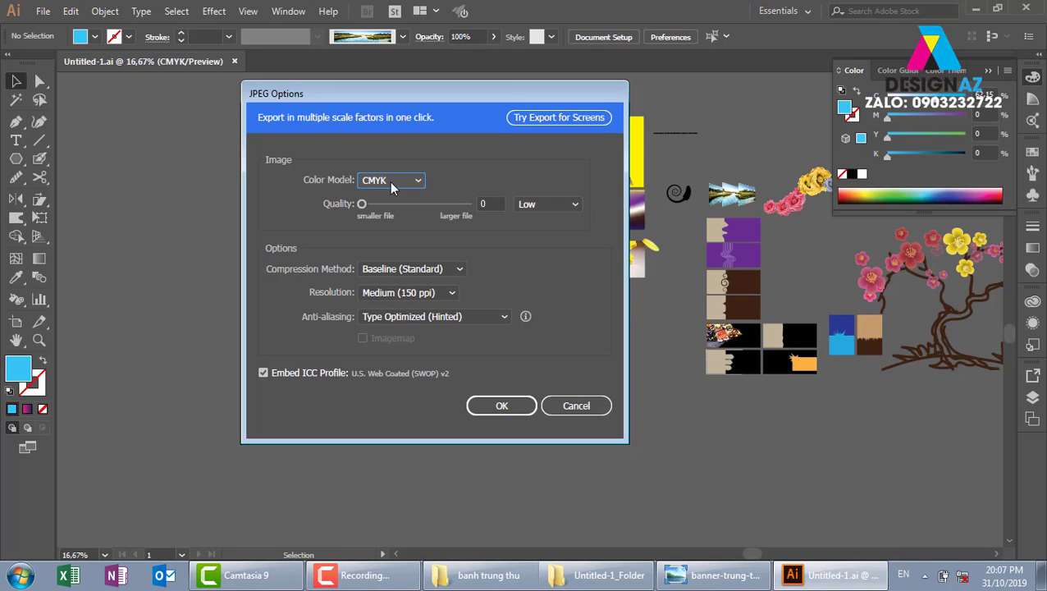
click(392, 180)
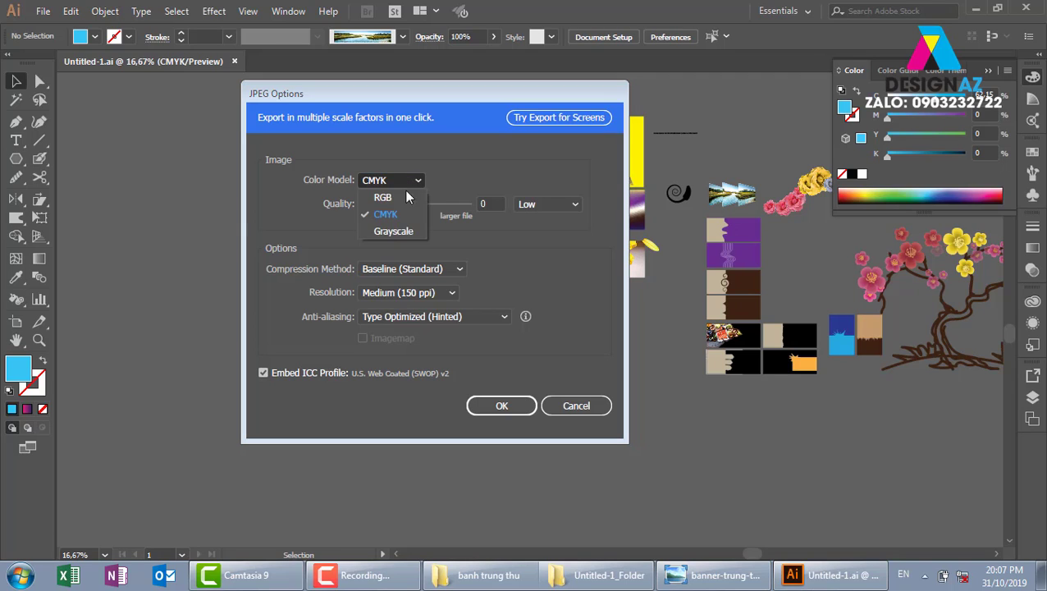
click(423, 190)
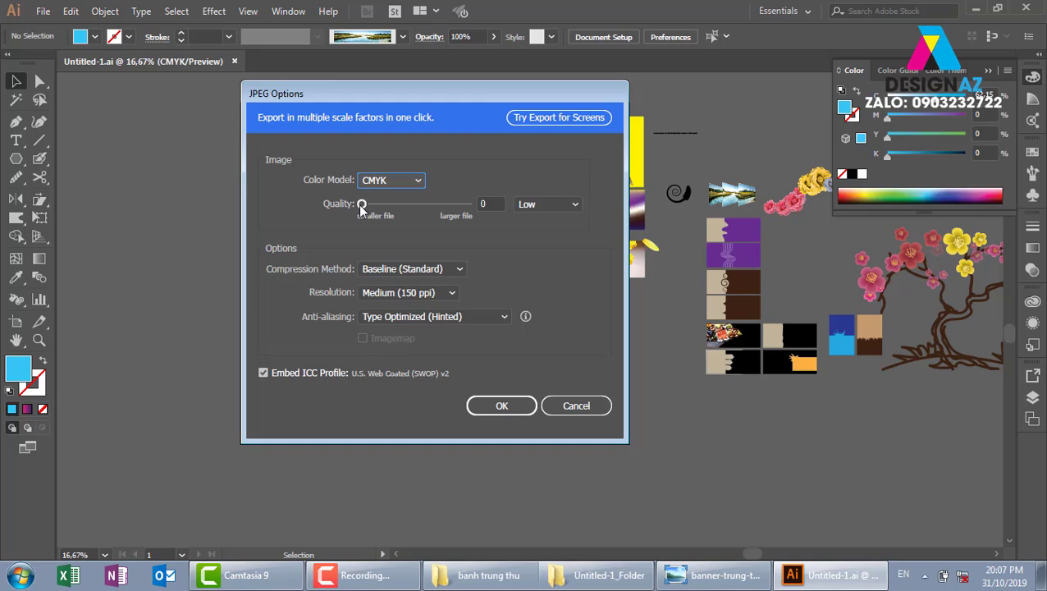
drag(361, 204, 393, 203)
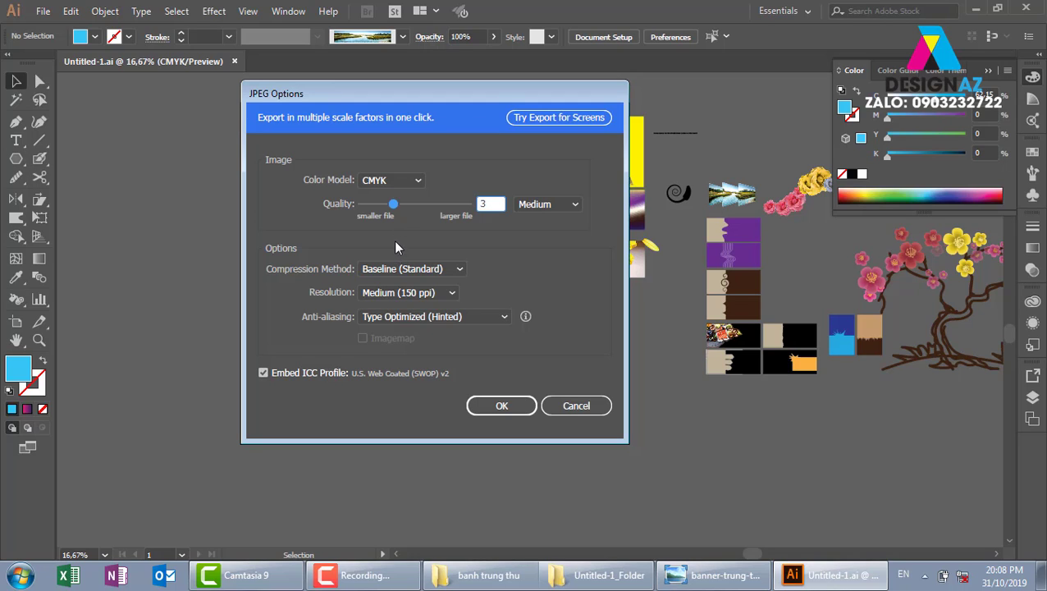
drag(393, 204, 470, 205)
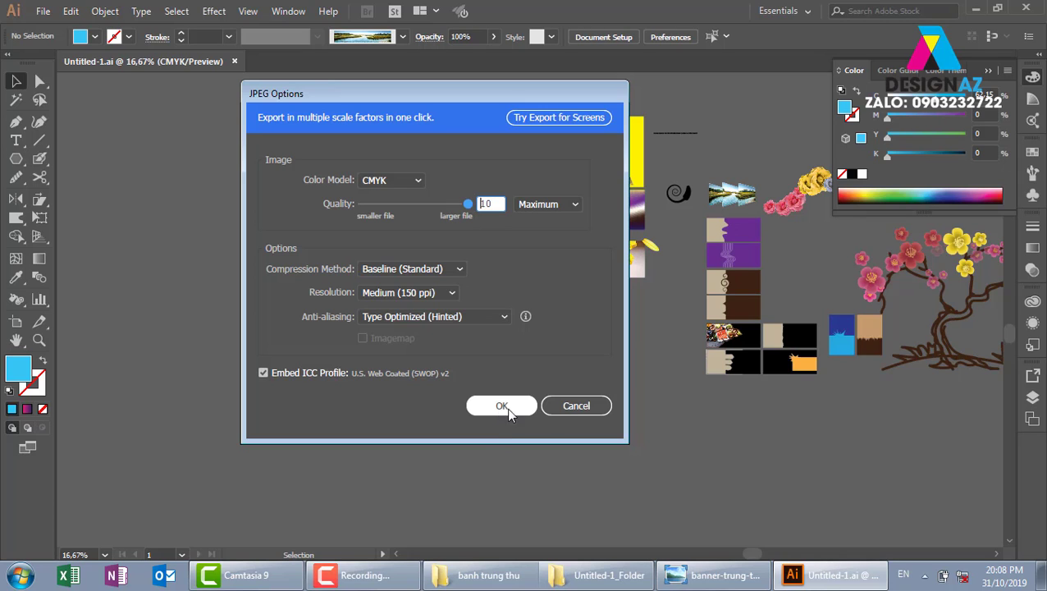
click(578, 406)
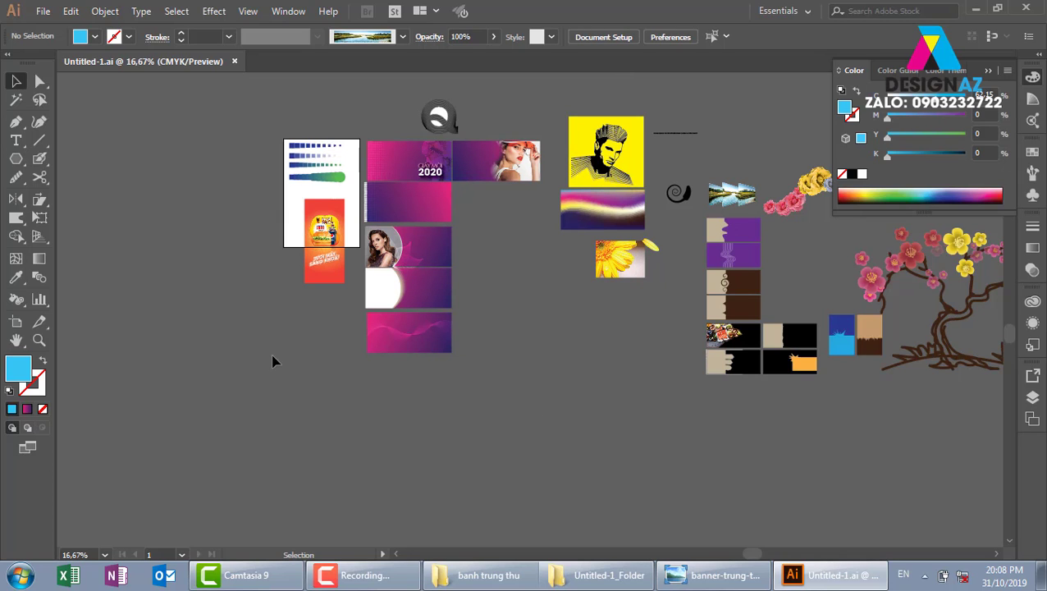
click(42, 9)
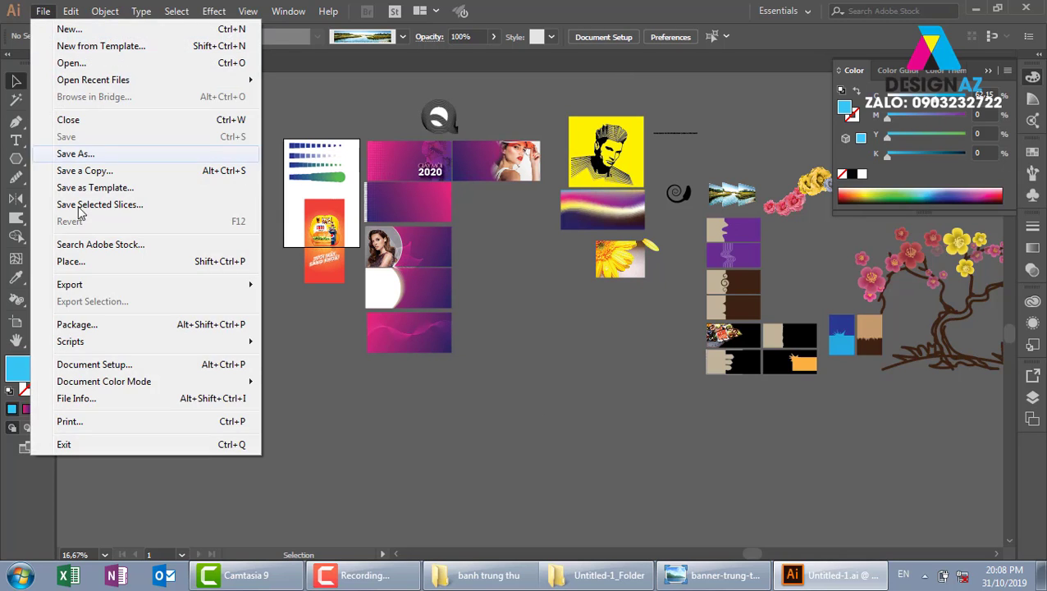
mouse_move(69, 284)
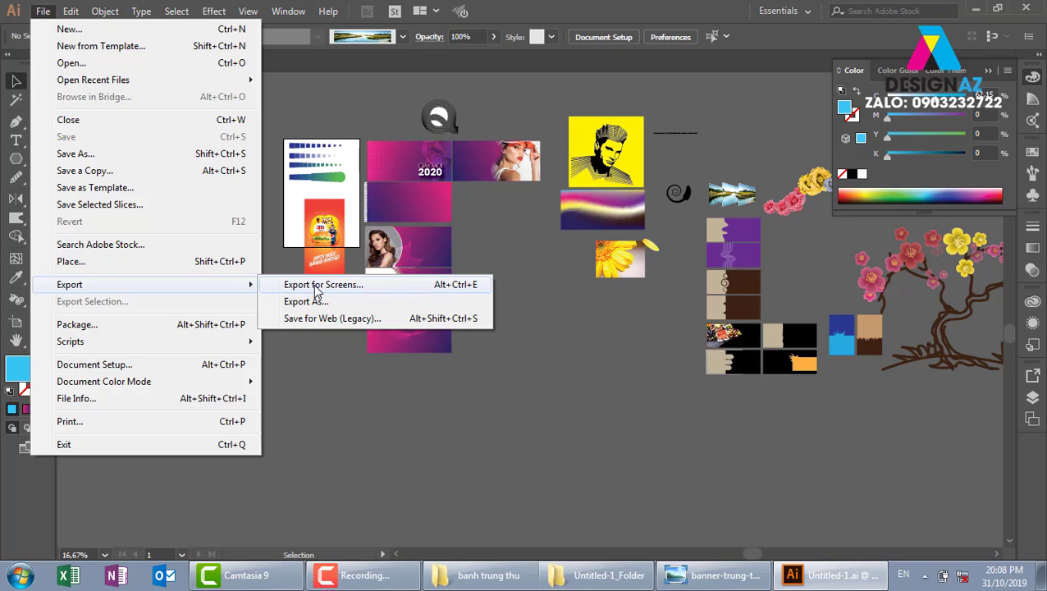
click(315, 287)
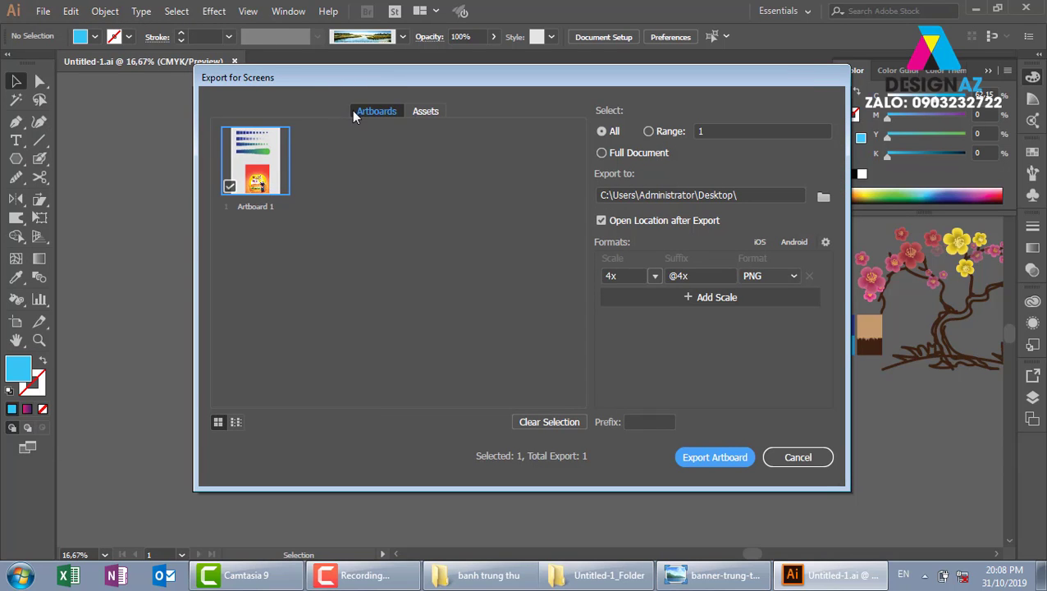
drag(378, 78, 597, 81)
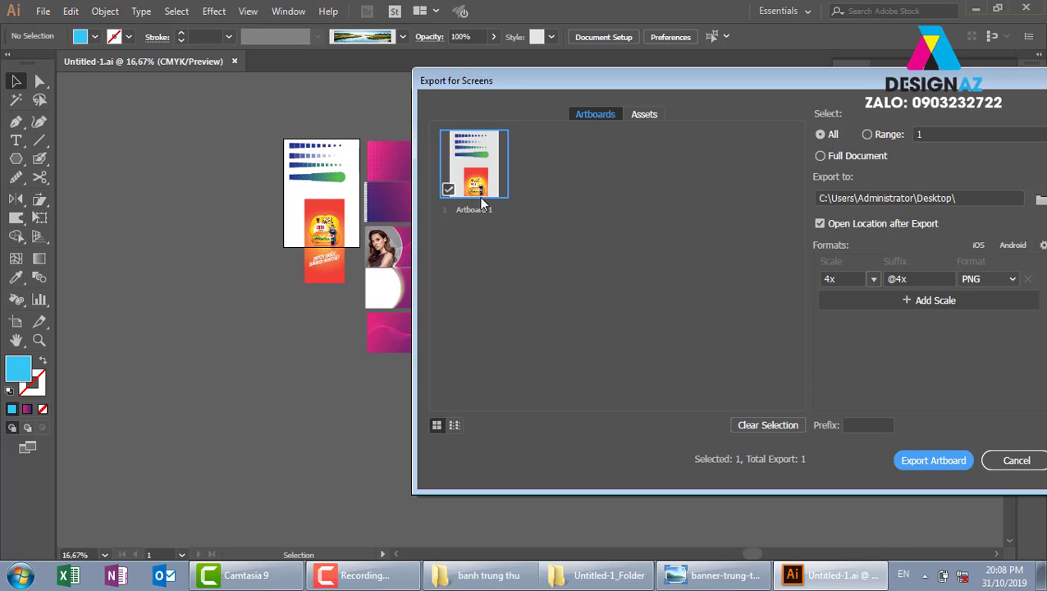
drag(690, 77, 304, 134)
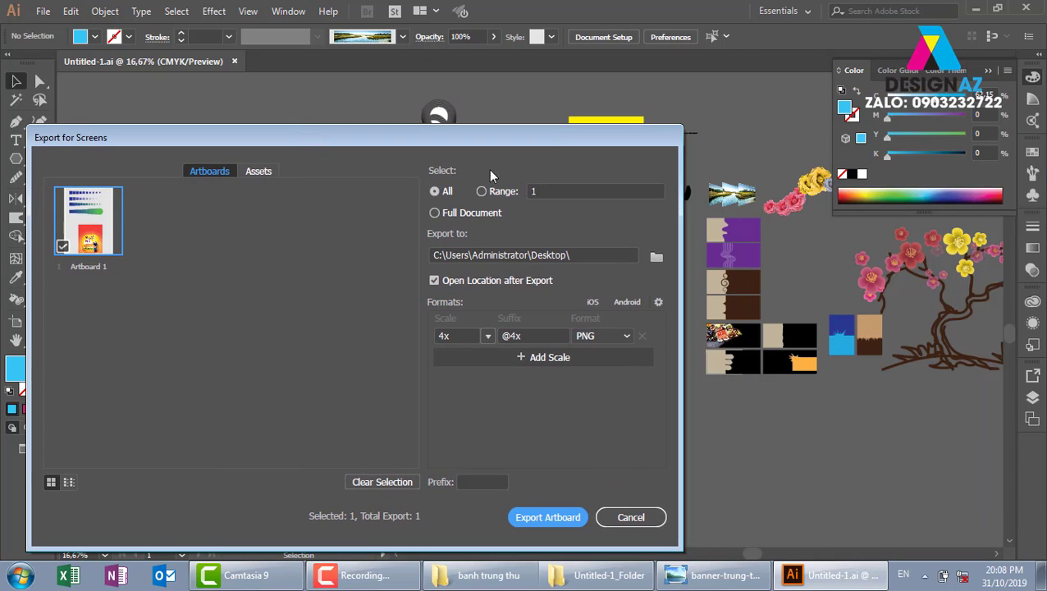
click(631, 517)
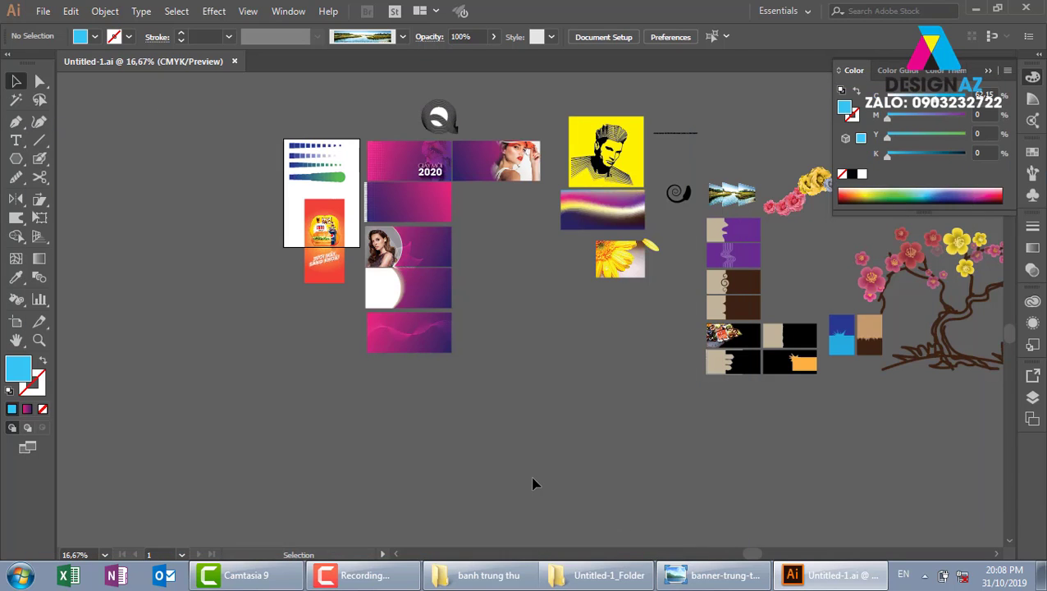
With the Artboard tool, duplicate Artboard 1 onto the banners, then delete the new Artboard 2
click(17, 323)
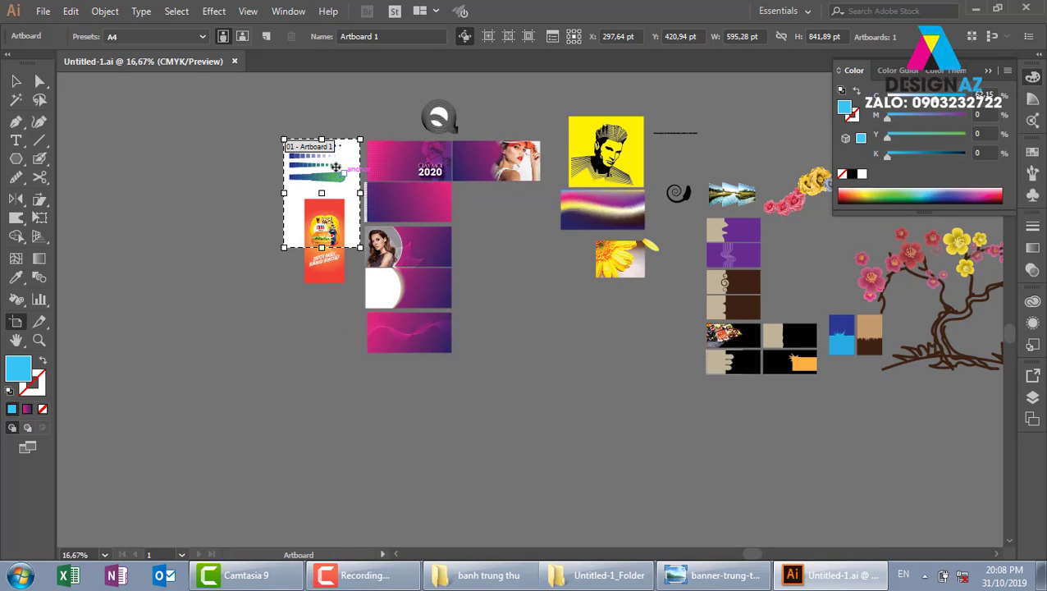
click(243, 38)
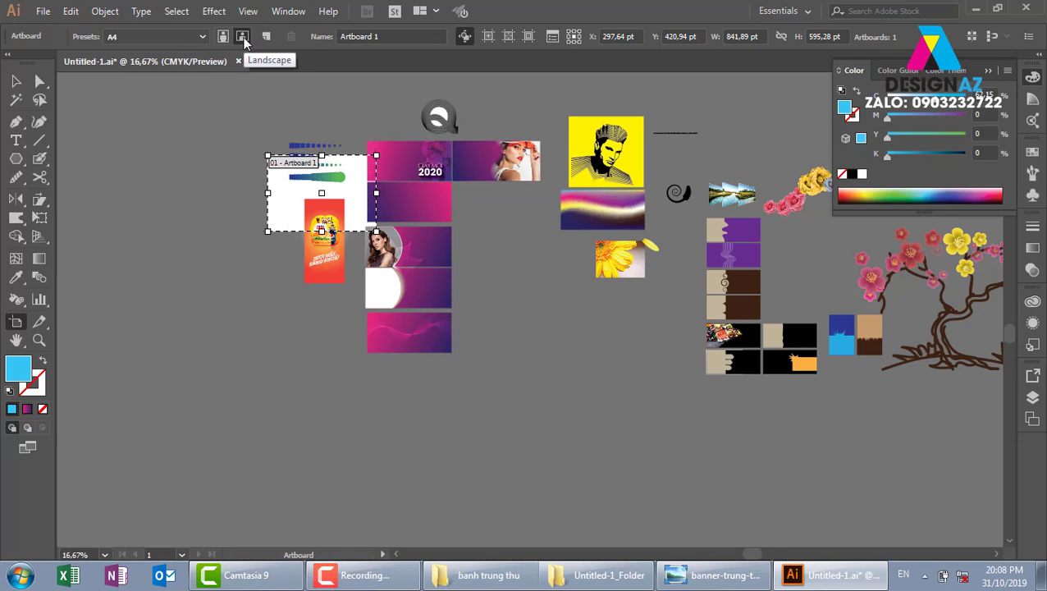
click(224, 37)
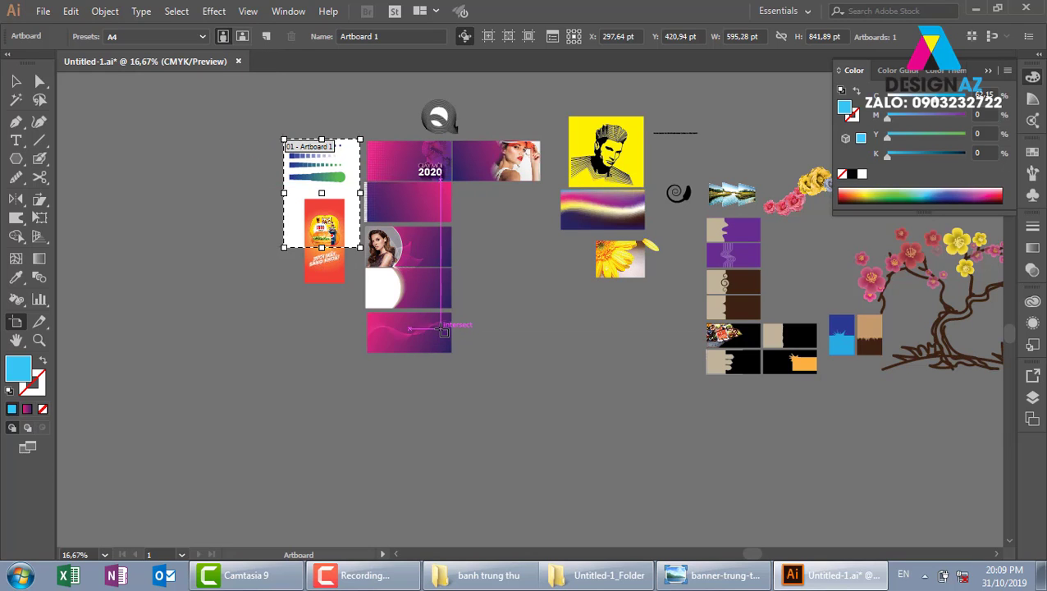
key(ctrl+plus)
key(ctrl+plus)
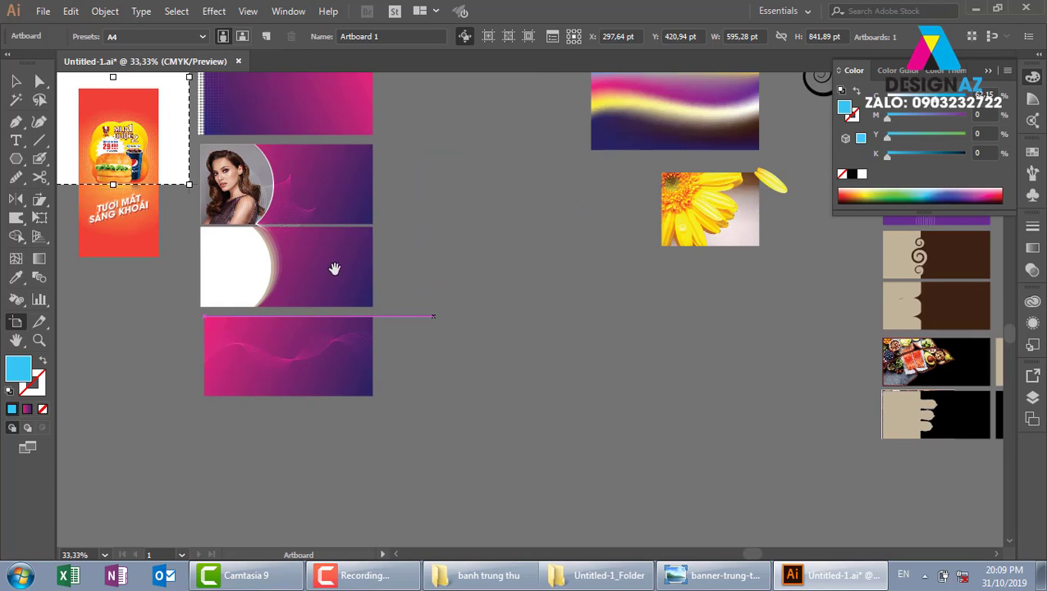
drag(201, 149, 407, 288)
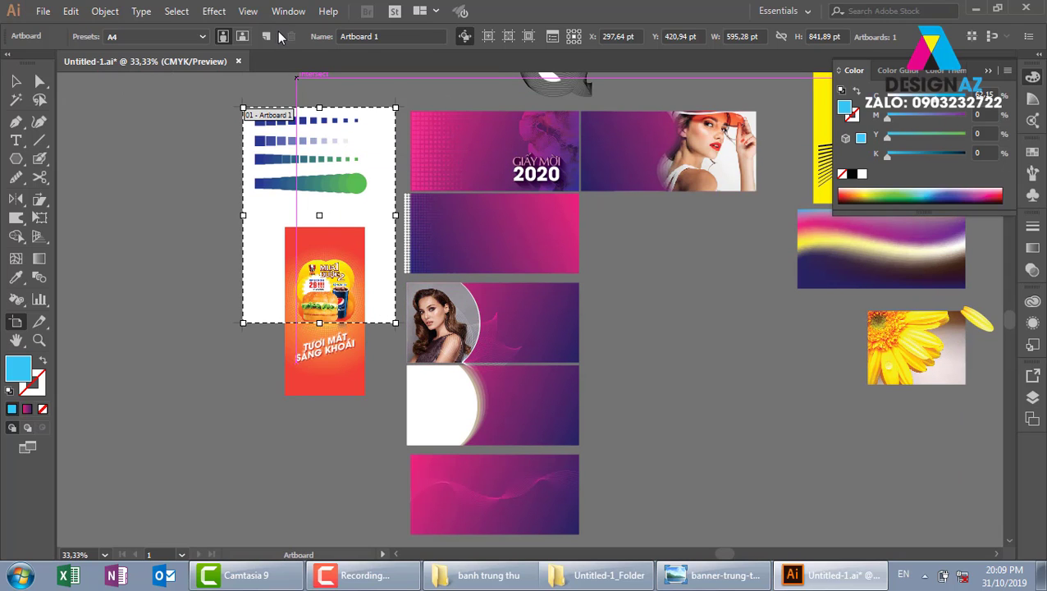
mouse_move(243, 114)
mouse_down()
mouse_move(215, 181)
mouse_move(403, 118)
mouse_up()
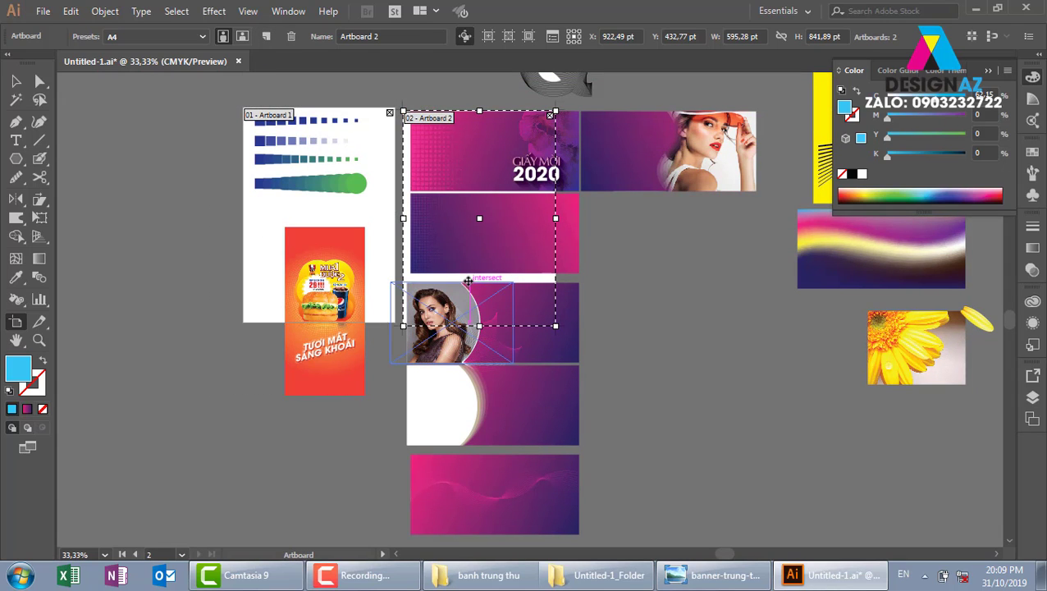
click(292, 36)
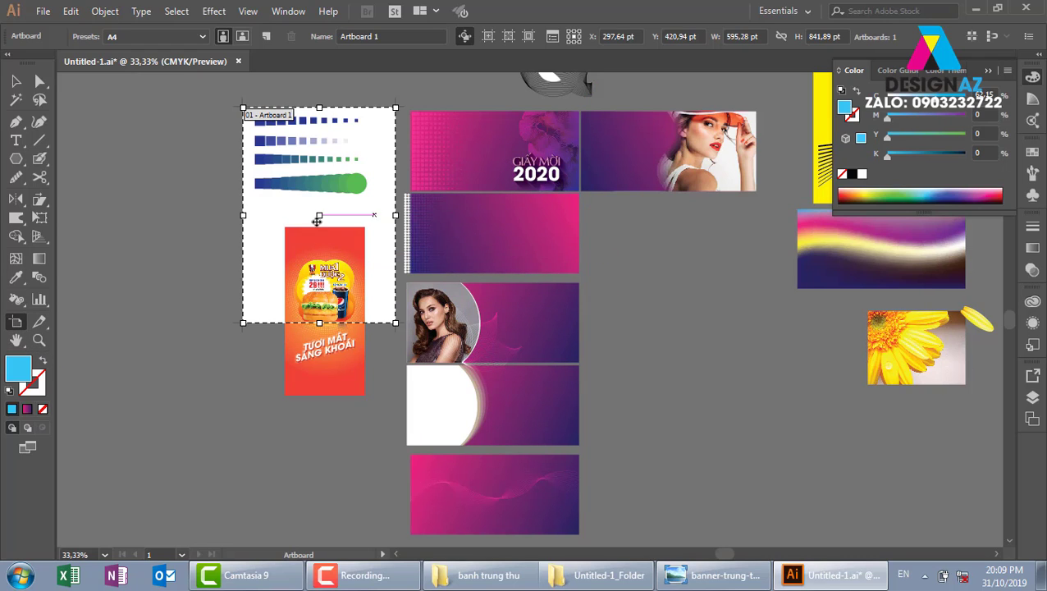
Fit artboards to the purple, 2020, woman, middle and bottom banners, fixing misplaced ones
click(576, 244)
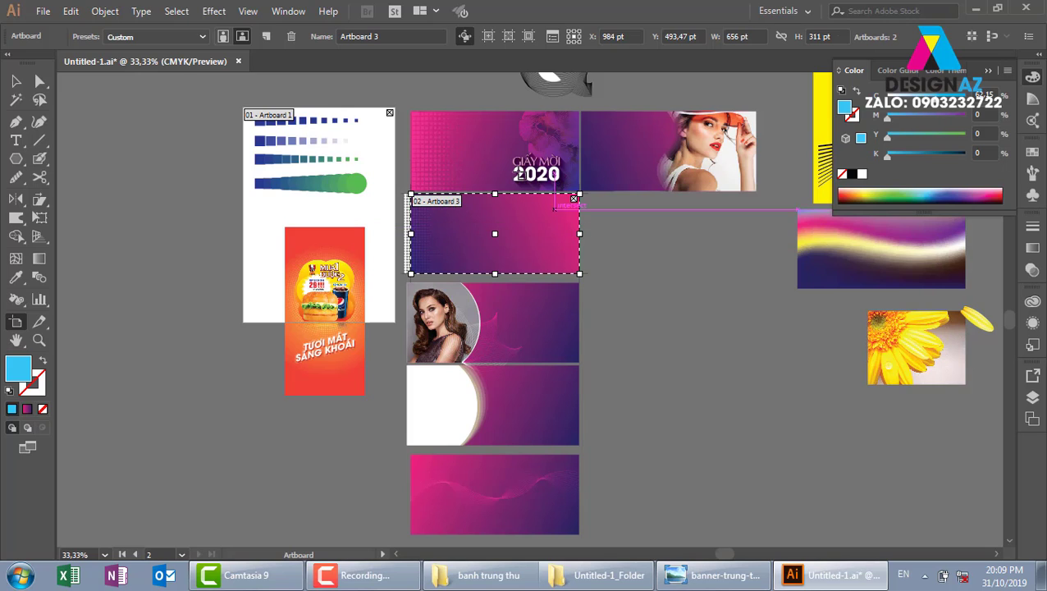
click(509, 113)
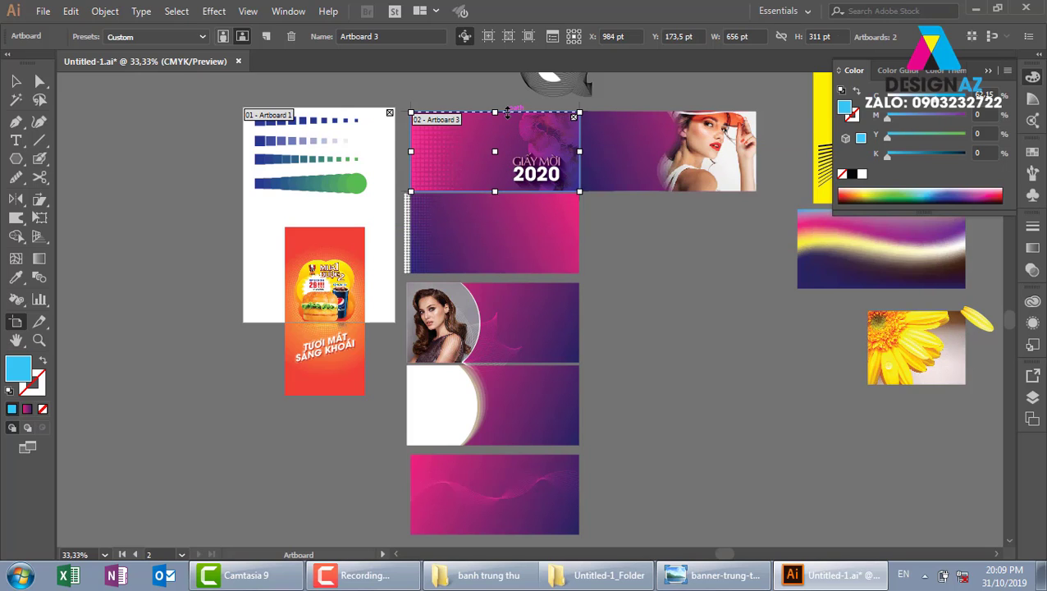
key(ctrl+z)
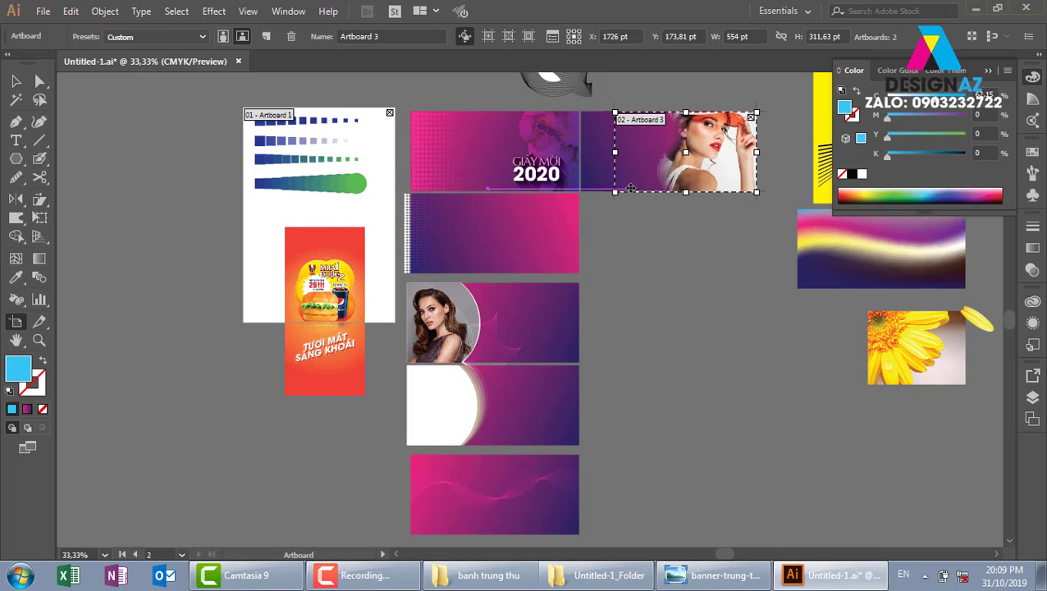
drag(623, 181, 420, 180)
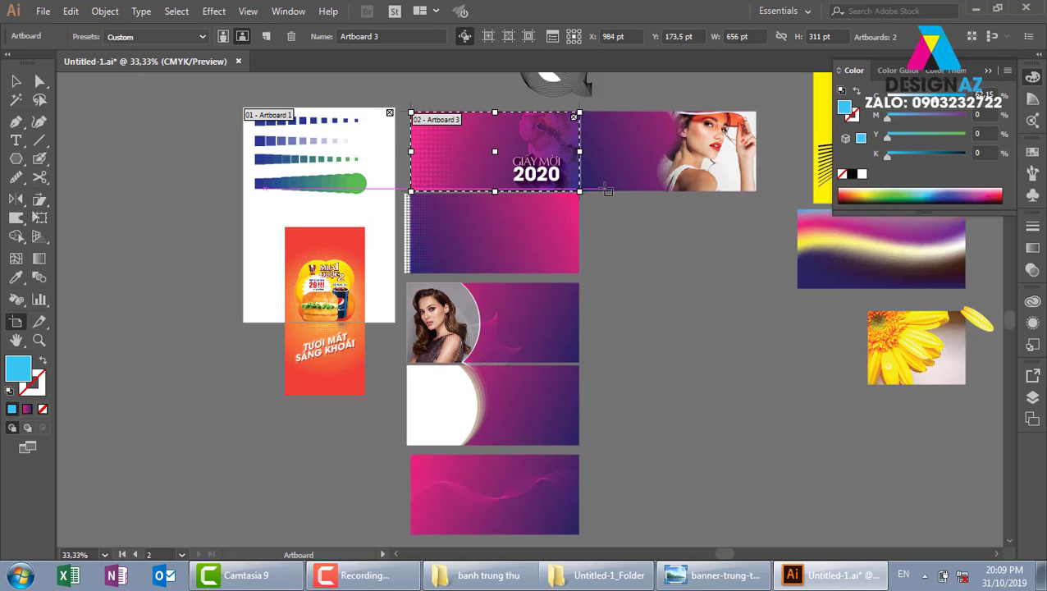
click(640, 164)
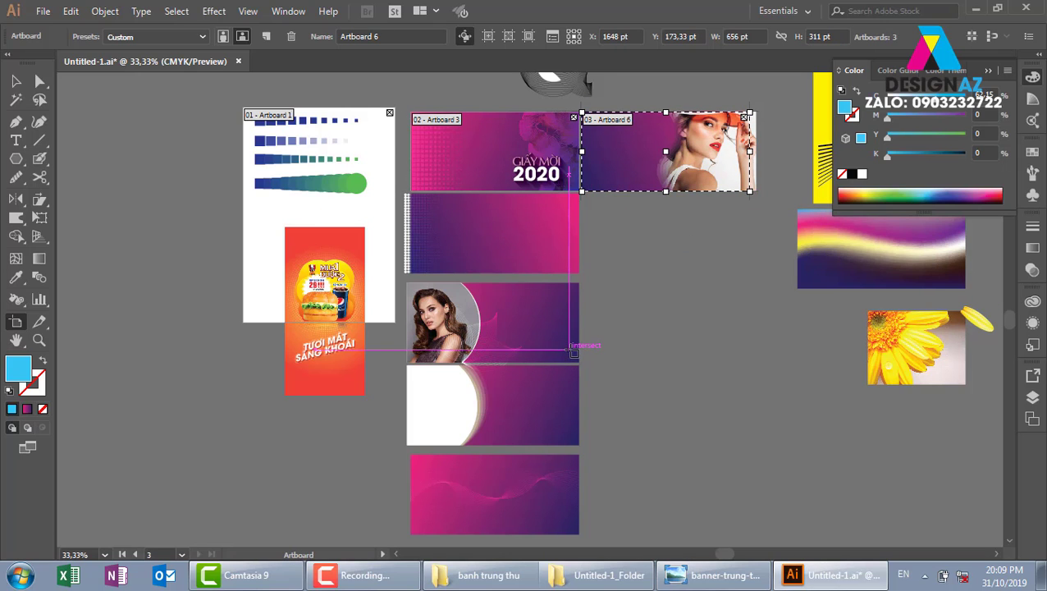
click(575, 348)
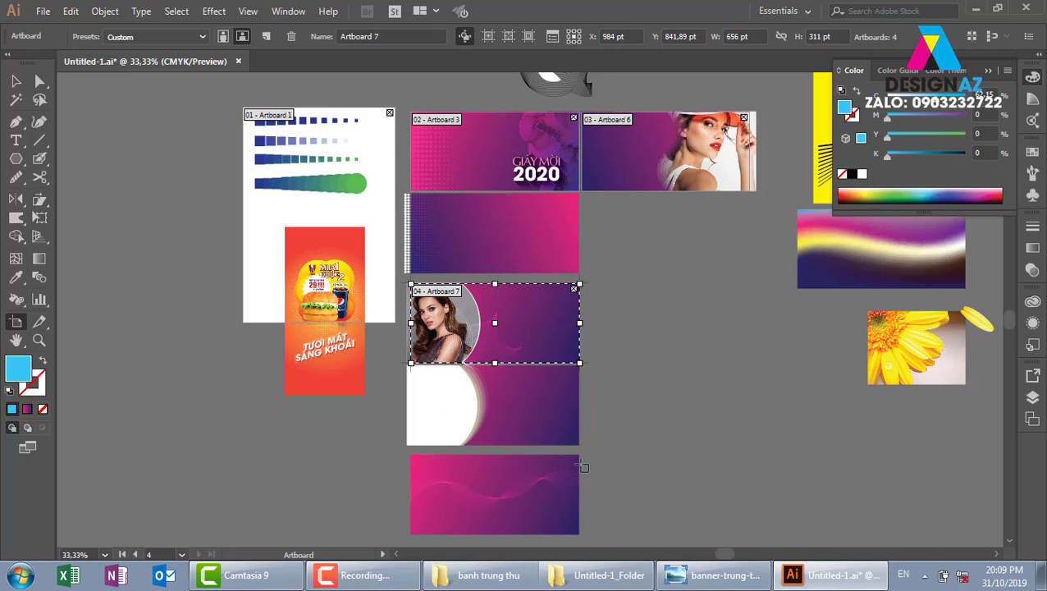
click(574, 418)
click(572, 514)
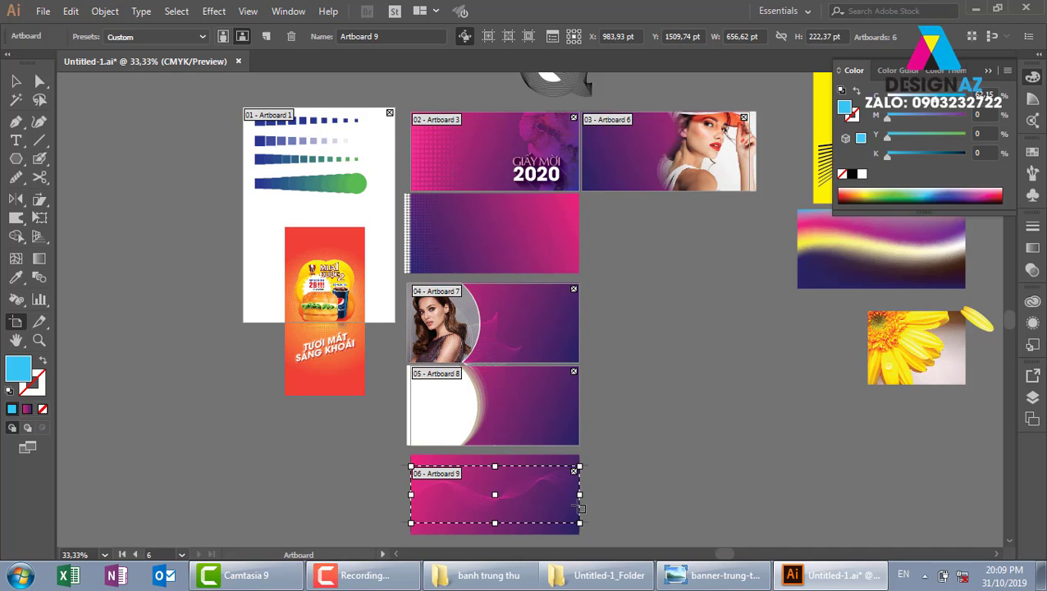
key(Delete)
click(556, 529)
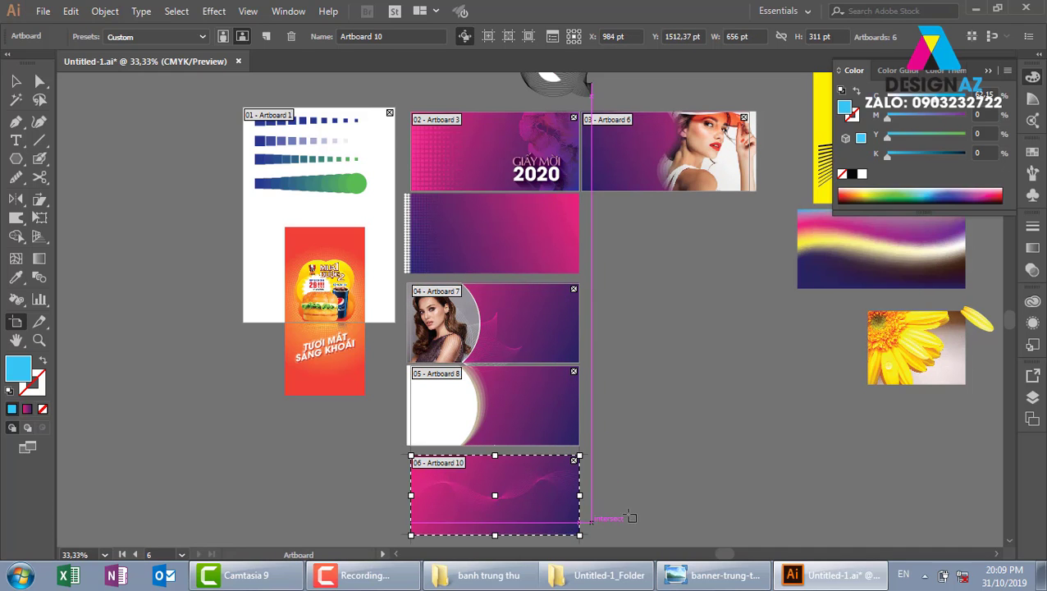
Draw artboards around the six cards: two purple, two brown, food photo, black and beige
scroll(622, 386, up, 3)
scroll(622, 385, right, 8)
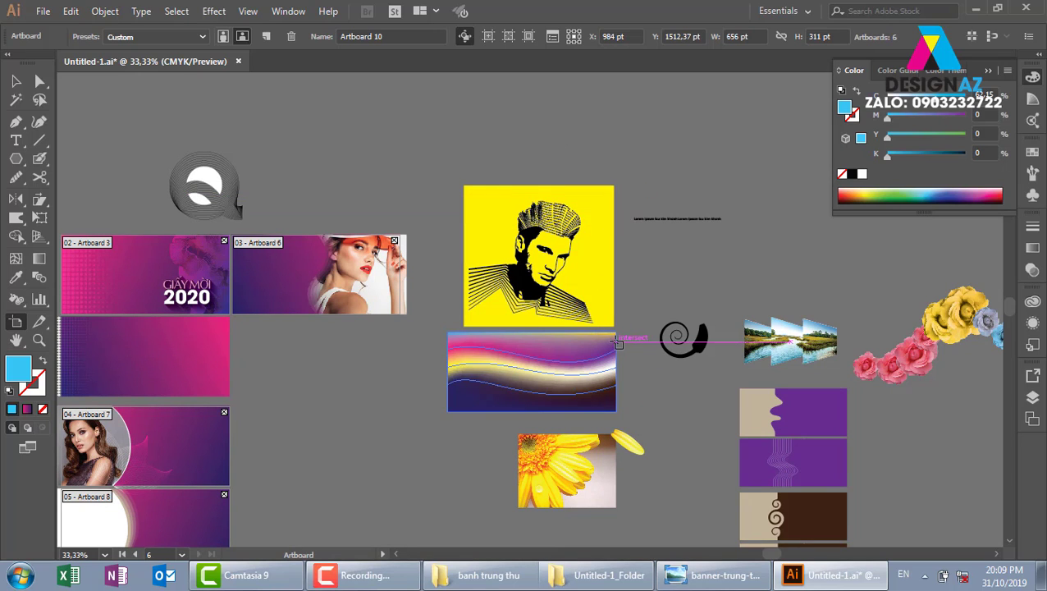
drag(739, 388, 847, 439)
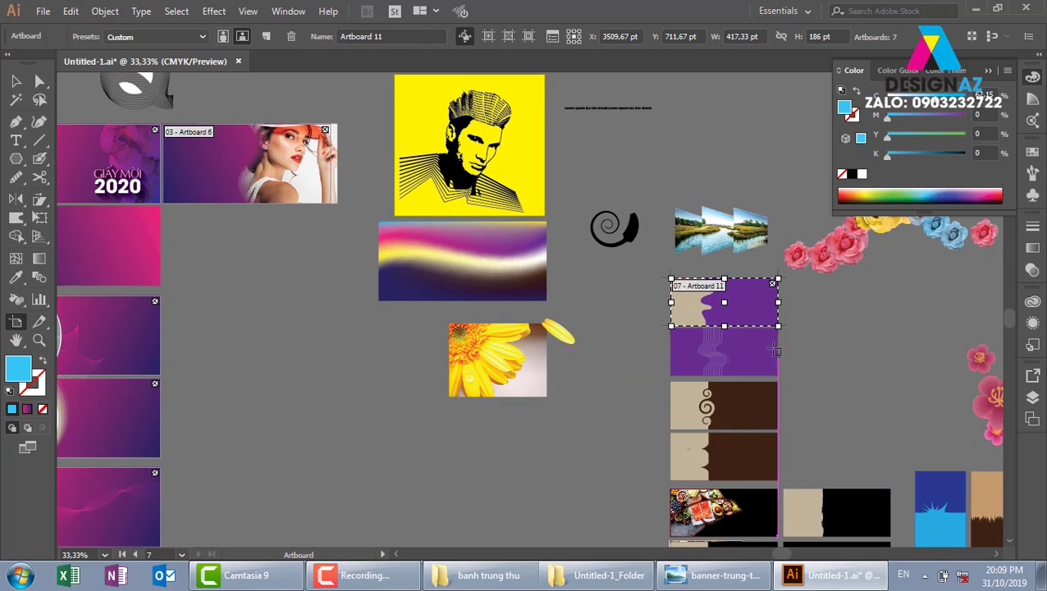
drag(670, 326, 777, 376)
drag(626, 287, 733, 335)
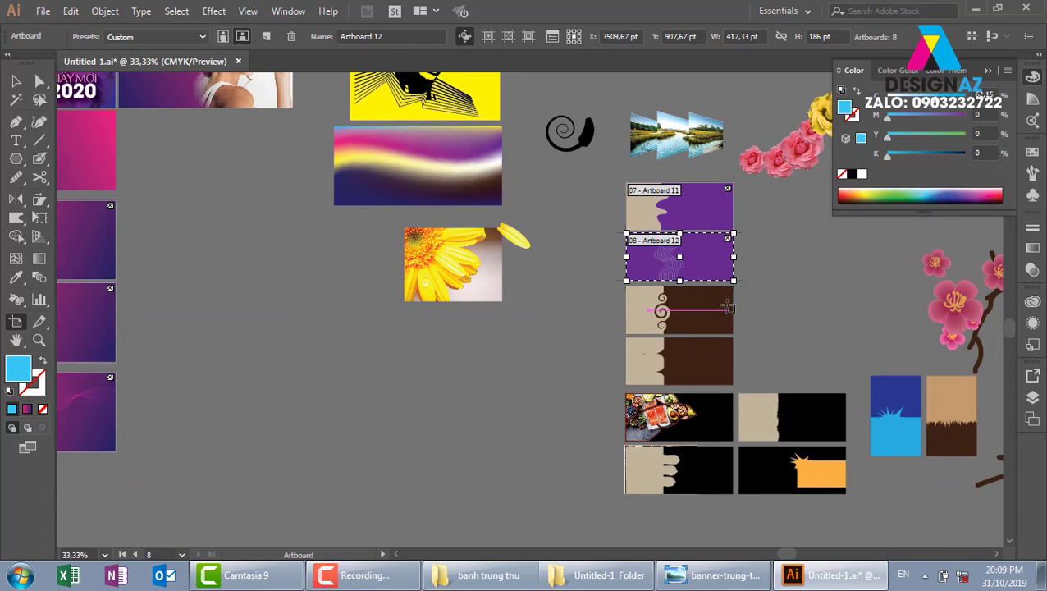
drag(627, 338, 733, 385)
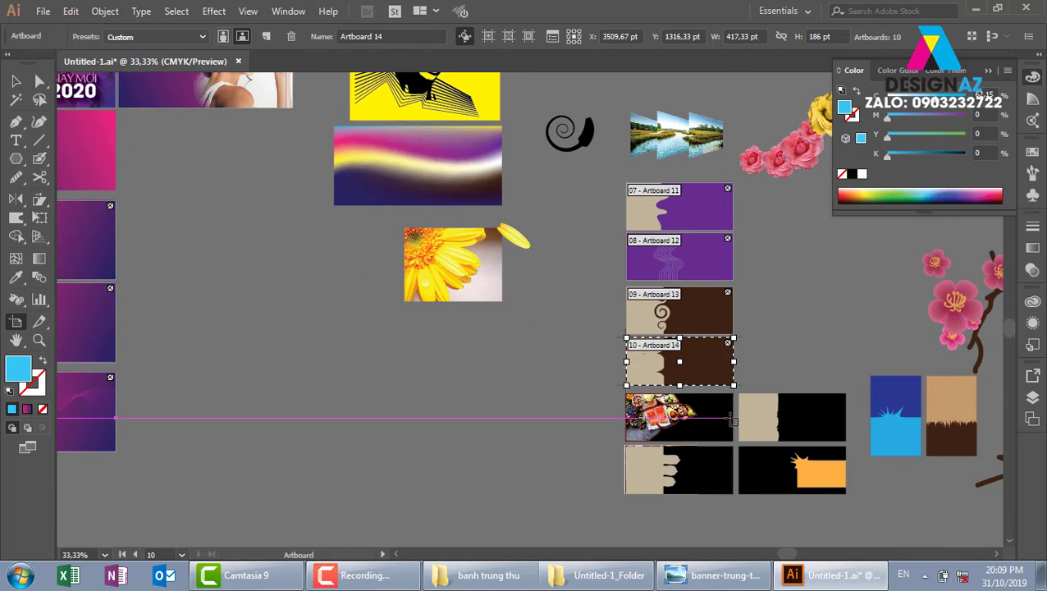
drag(626, 394, 732, 441)
drag(733, 494, 626, 446)
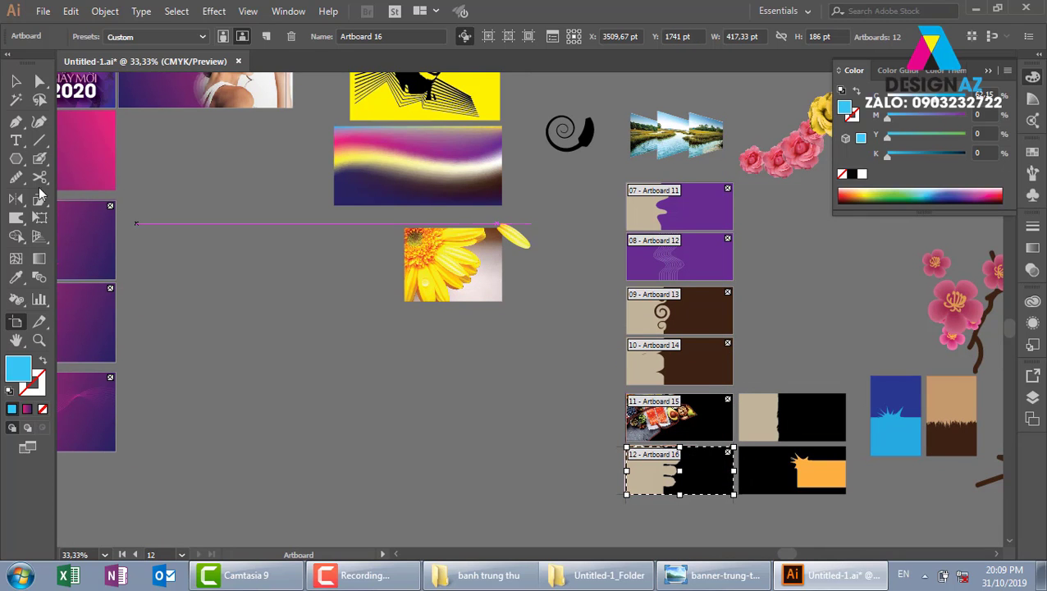
click(41, 10)
mouse_move(70, 285)
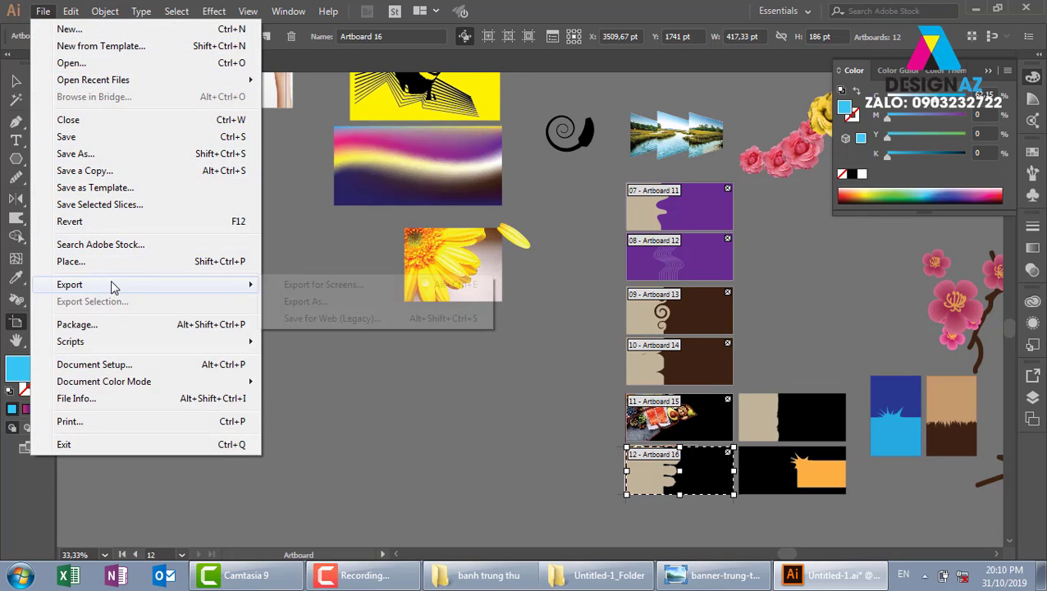
In Export for Screens, uncheck every artboard except Artboard 3 for a 4x PNG export
click(289, 285)
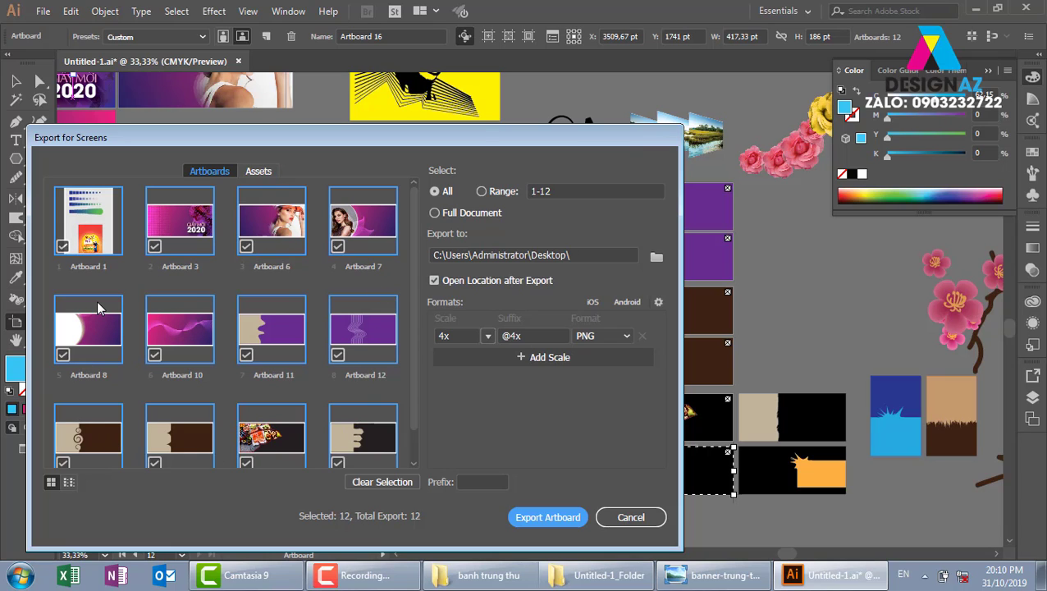
click(62, 245)
click(245, 246)
click(337, 246)
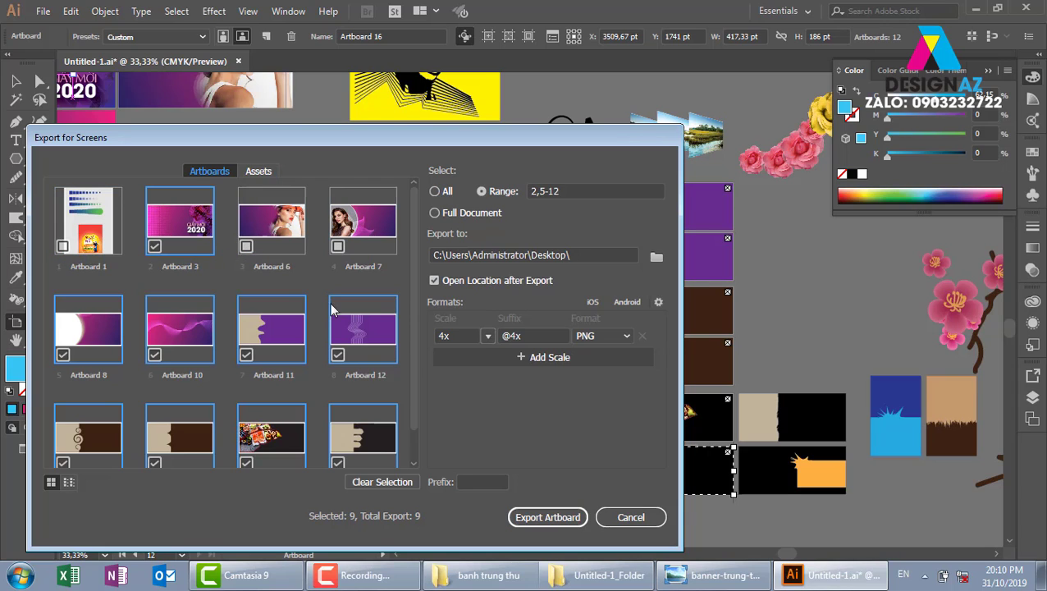
click(337, 356)
click(246, 354)
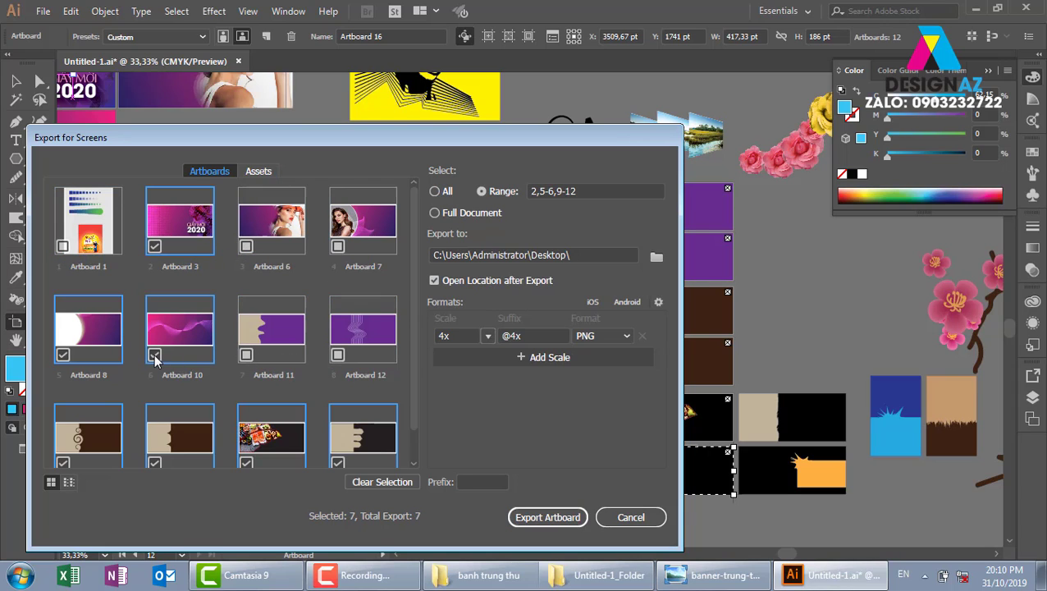
click(155, 354)
click(63, 355)
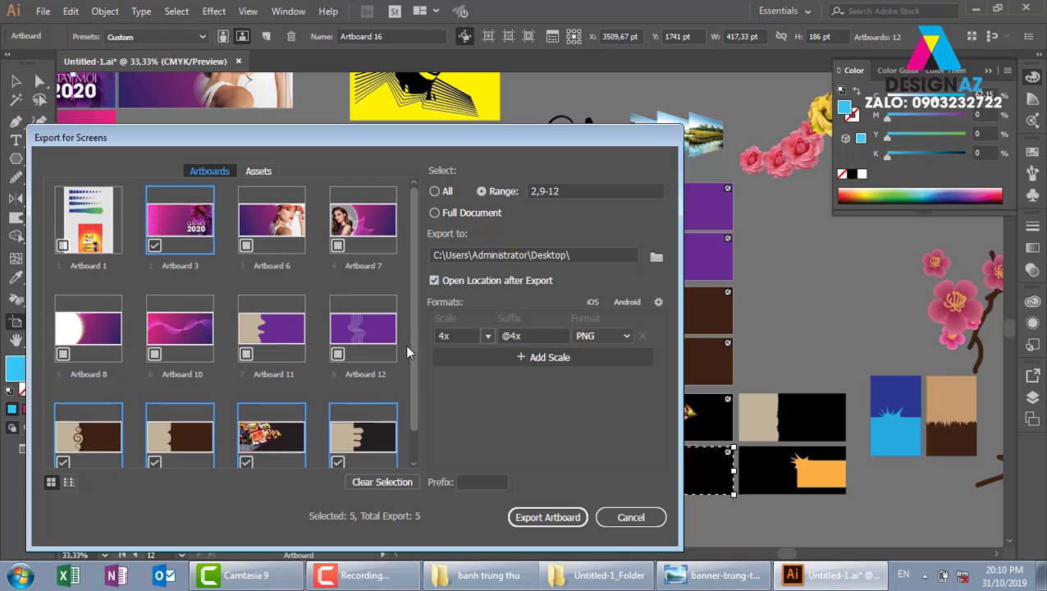
scroll(353, 394, down, 1)
click(337, 428)
click(247, 430)
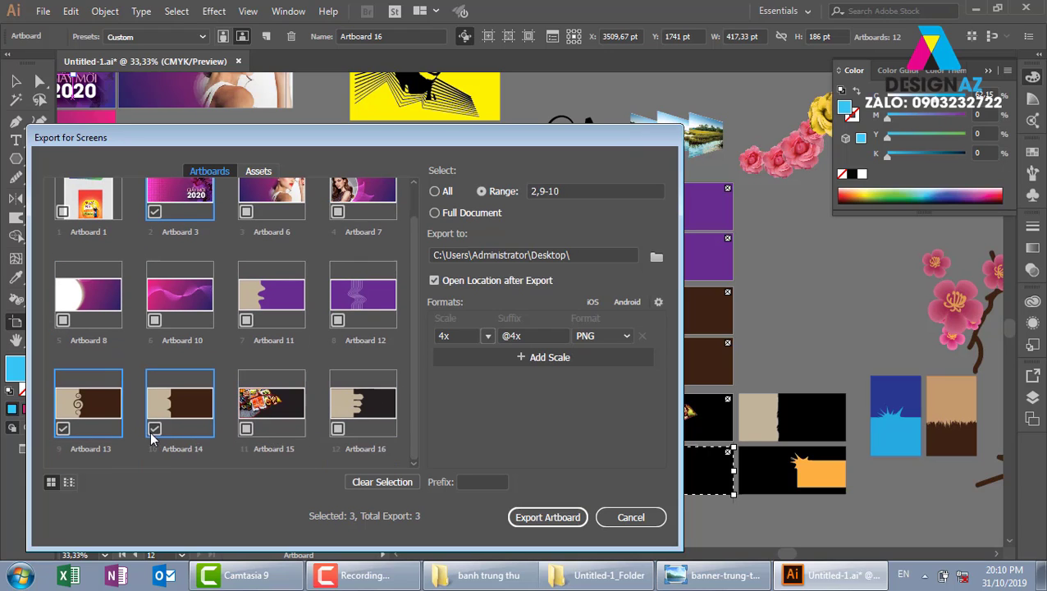
click(154, 429)
click(63, 428)
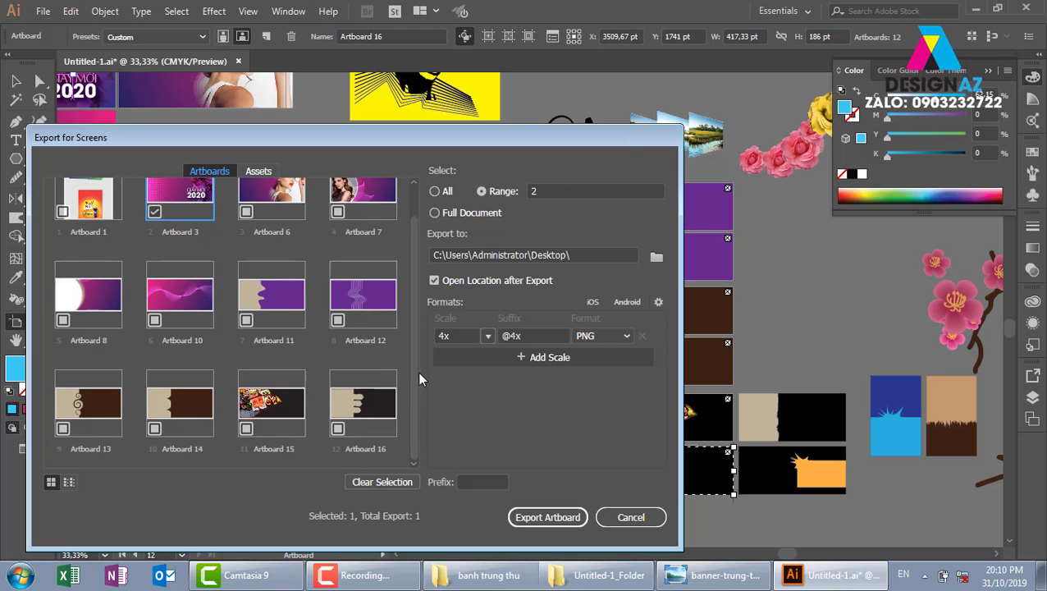
scroll(416, 371, up, 1)
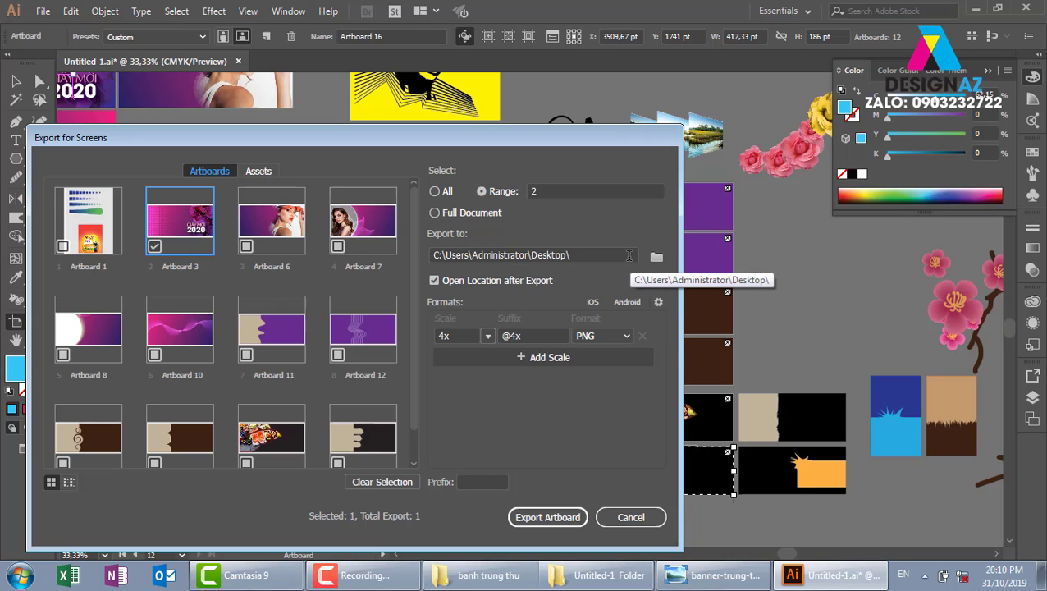
Export Artboard 3 as a PNG at 2x scale instead of 4x
click(628, 338)
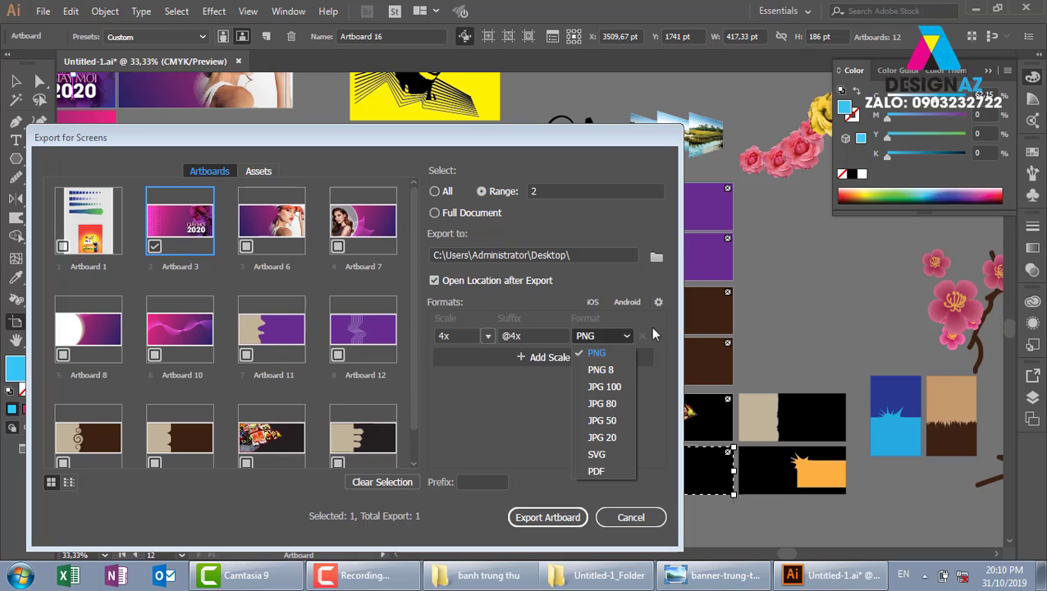
click(658, 333)
click(488, 338)
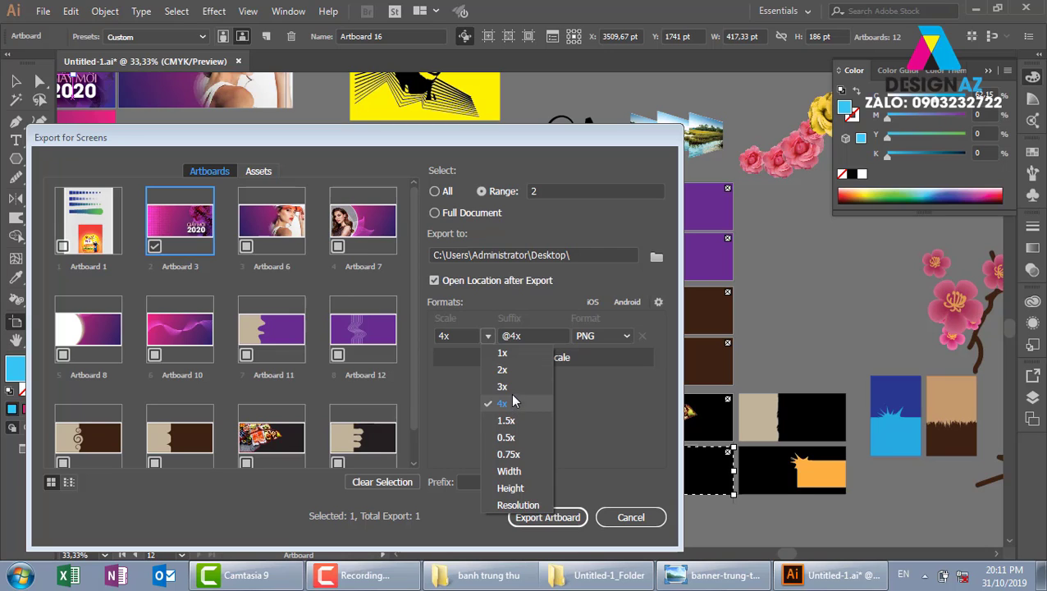
click(503, 369)
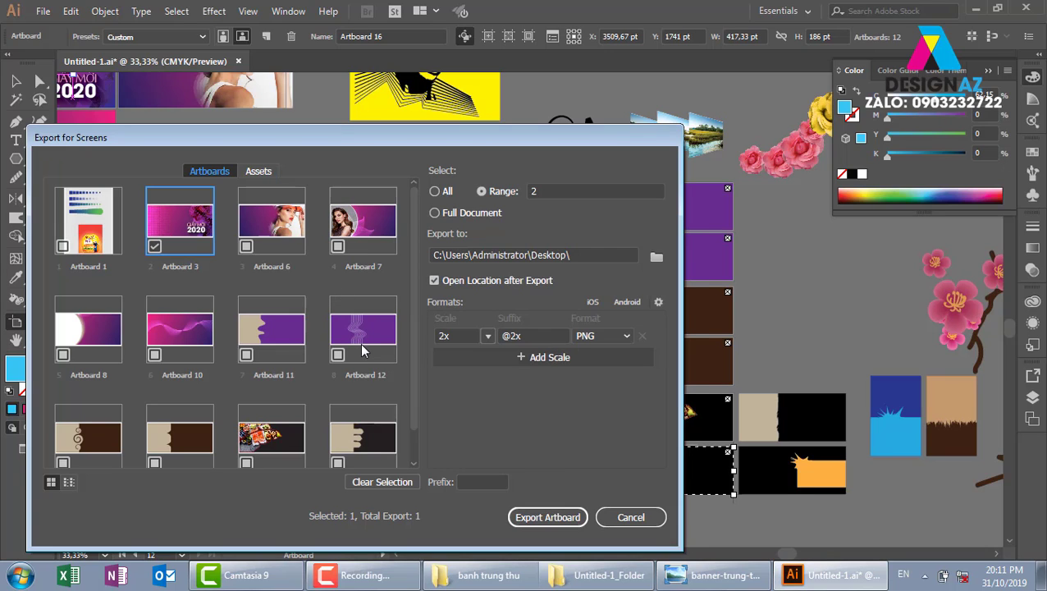
click(555, 519)
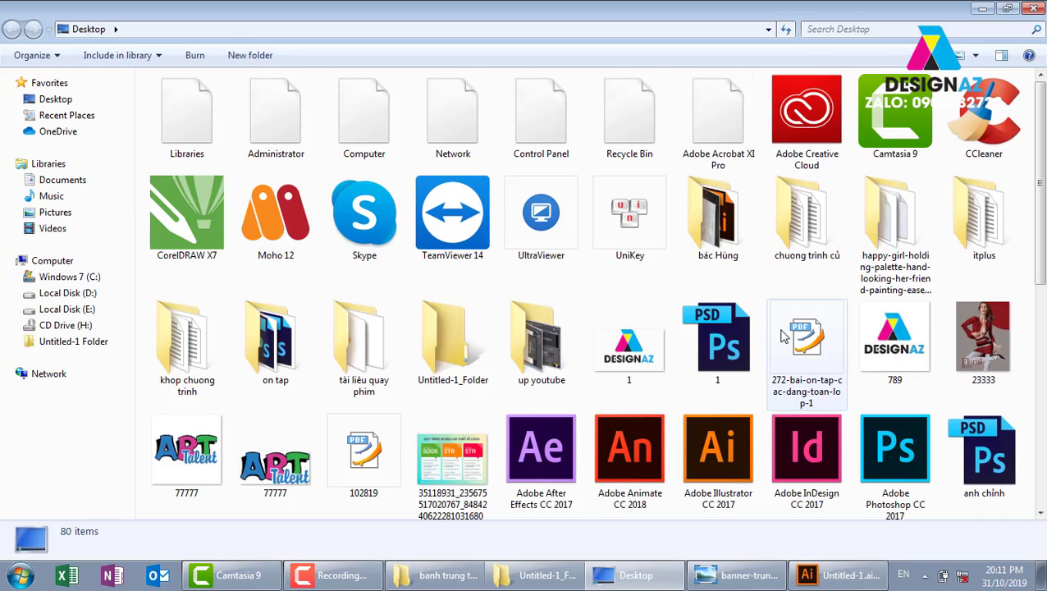
Scroll the Desktop folder and open Artboard 3@2x in Windows Photo Viewer
drag(1040, 205, 1042, 314)
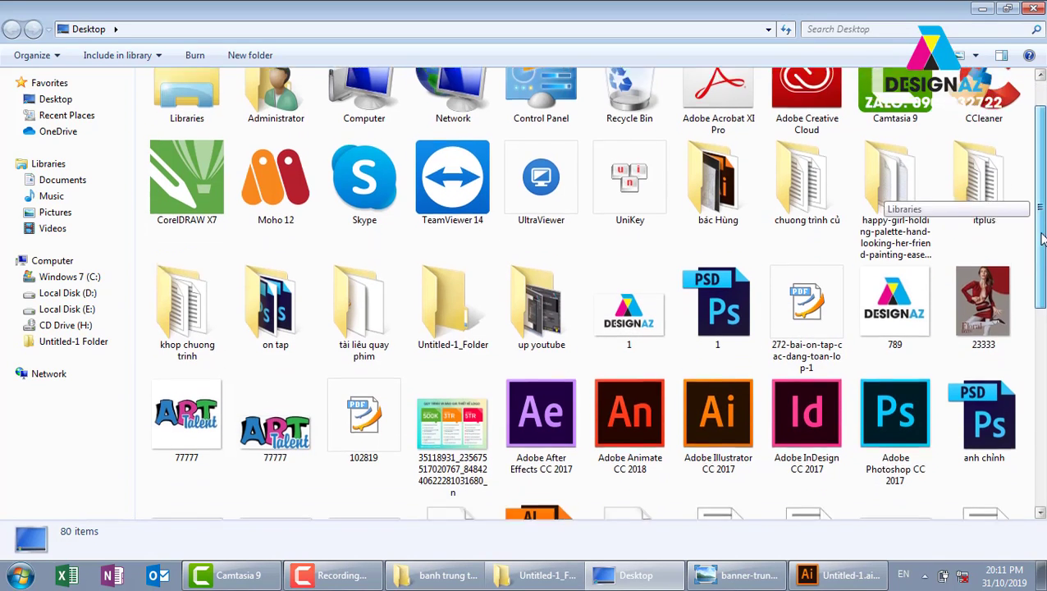
scroll(465, 322, down, 1)
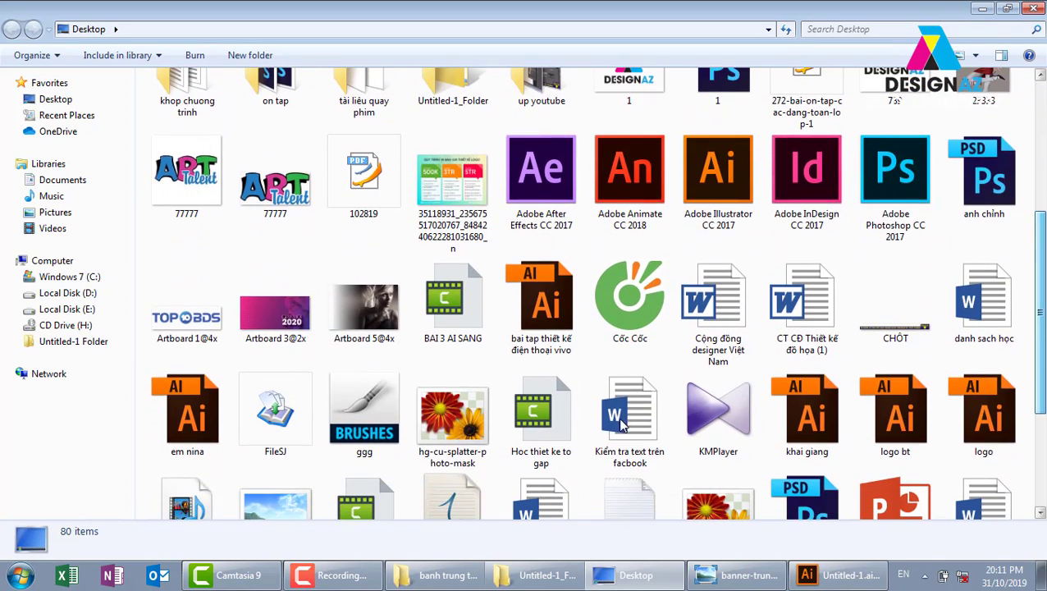
double_click(280, 326)
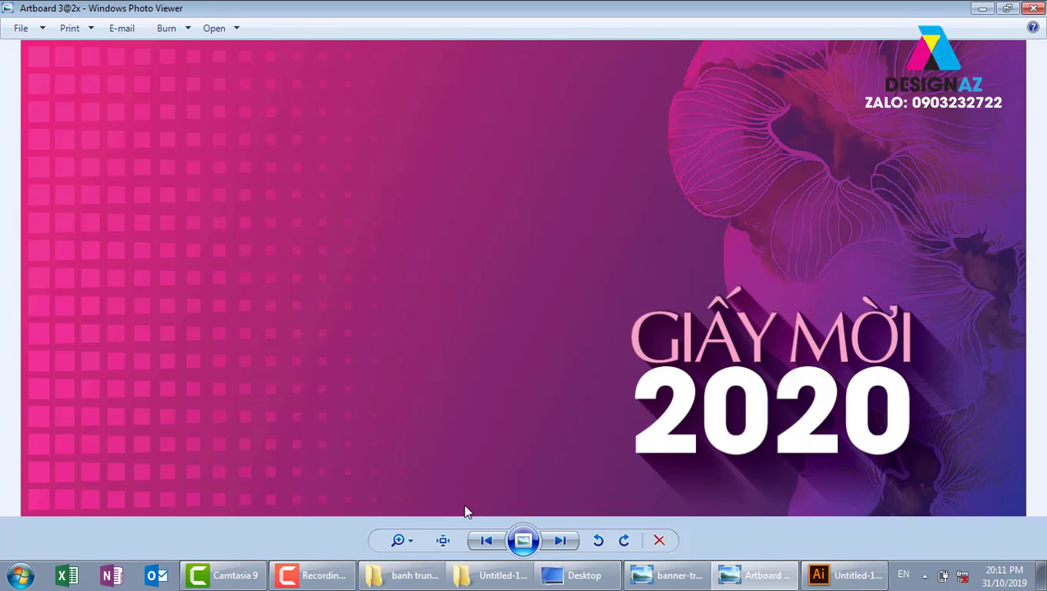
Zoom in on the GIẤY MỜI 2020 banner text, zoom back out, then close Photo Viewer
click(443, 540)
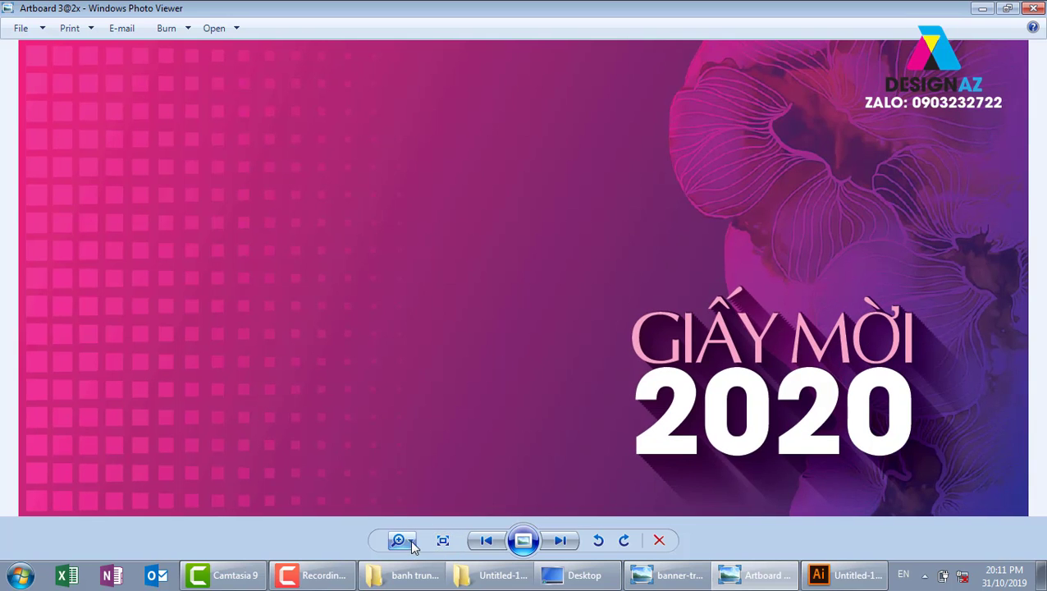
click(413, 547)
drag(408, 513, 408, 521)
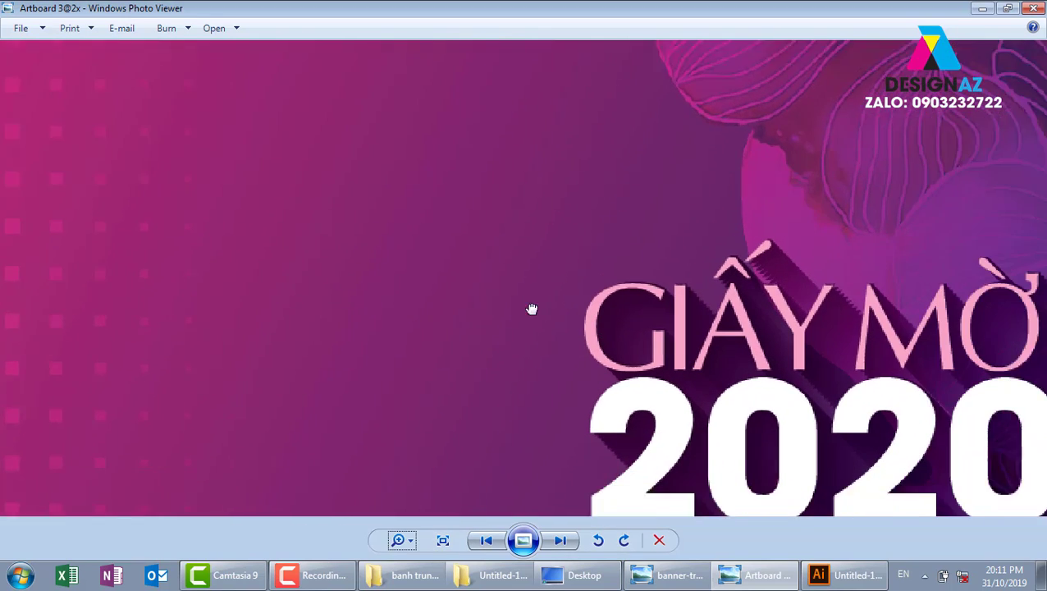
drag(532, 308, 381, 391)
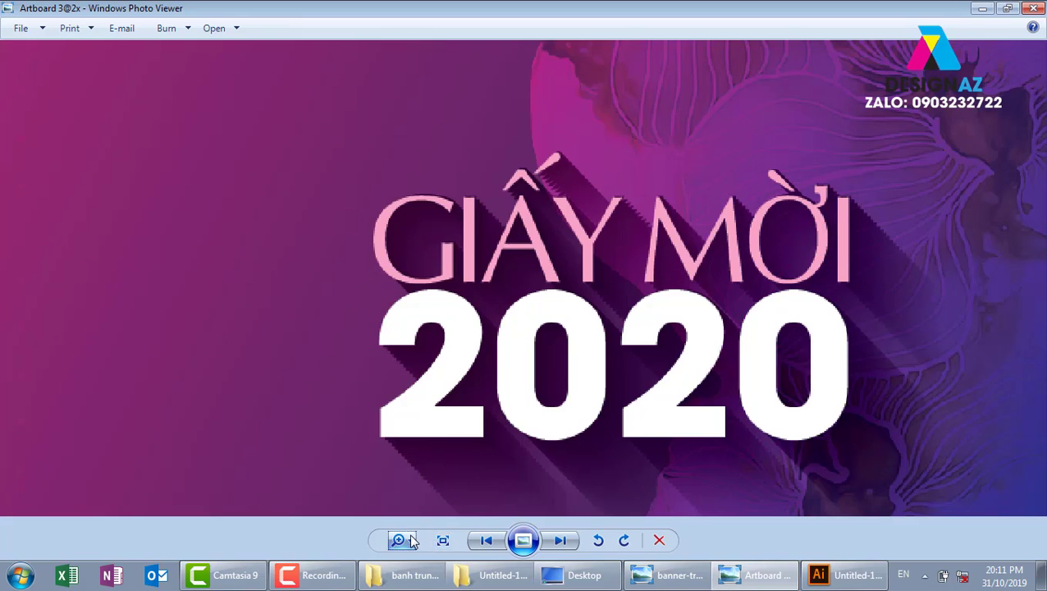
mouse_move(398, 540)
mouse_down()
mouse_move(409, 555)
mouse_move(666, 471)
mouse_up()
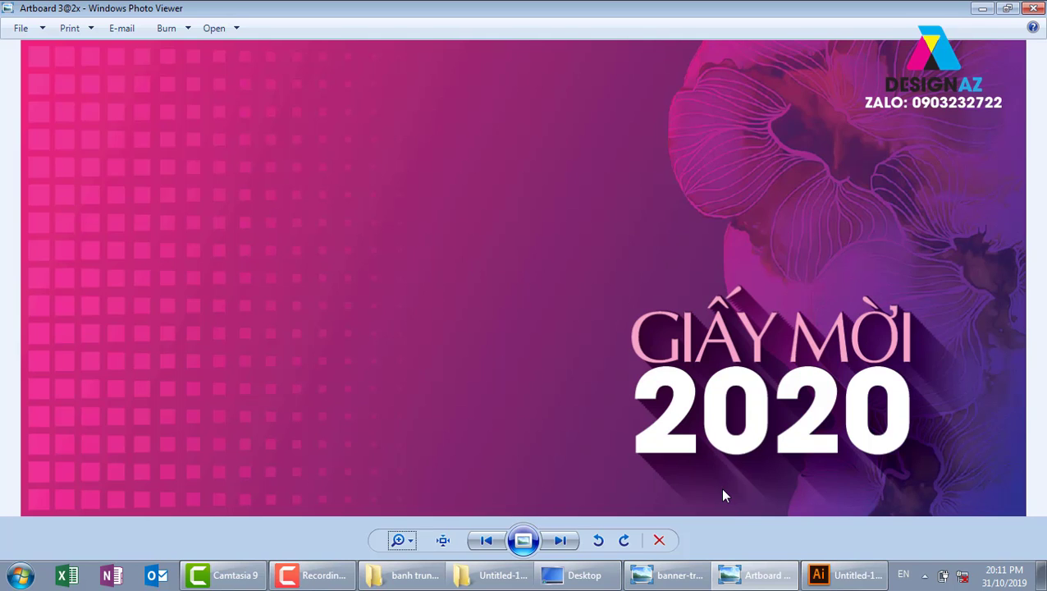
click(1033, 8)
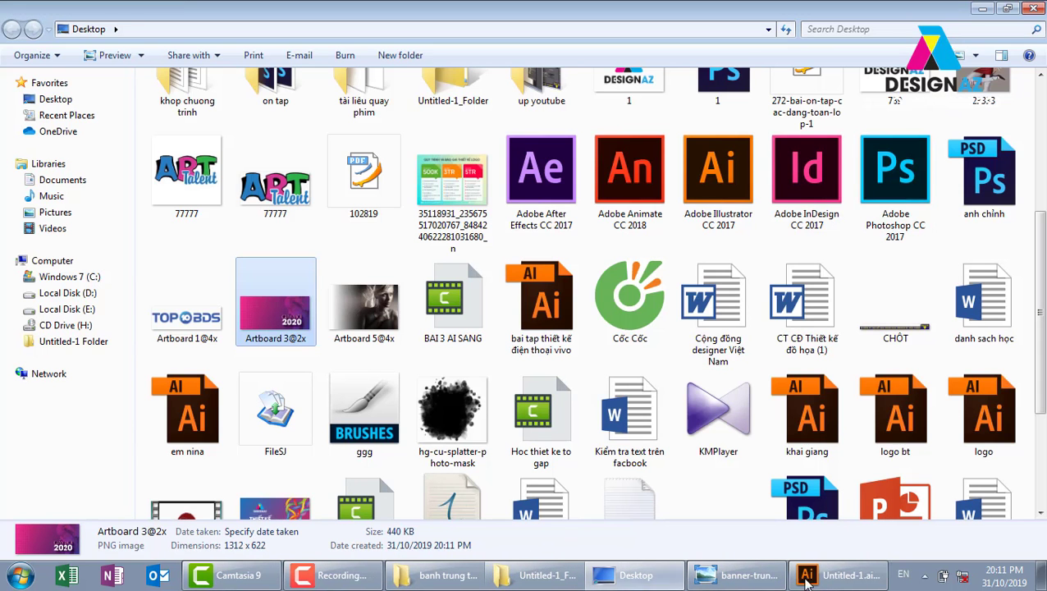
Back in Illustrator, review the Save As formats (AI, PDF, EPS, AIT, SVG) and cancel without saving
click(854, 574)
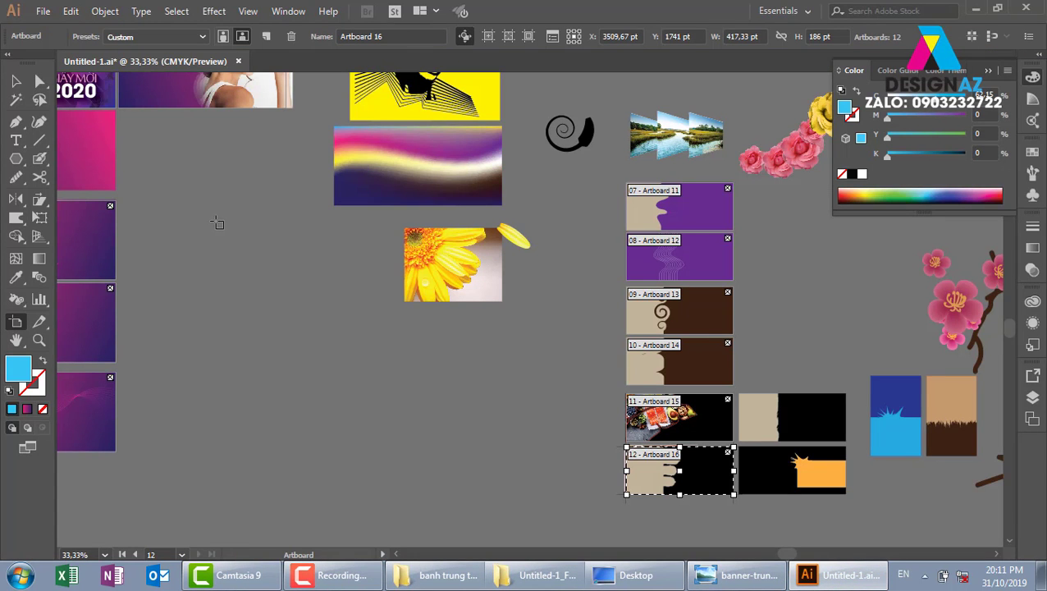
click(16, 81)
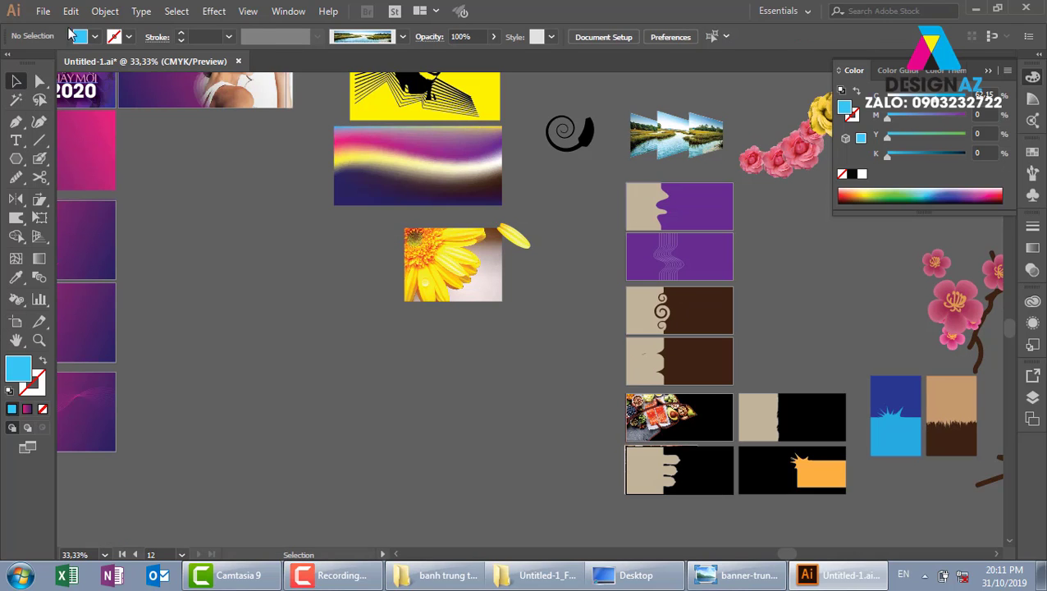
click(42, 10)
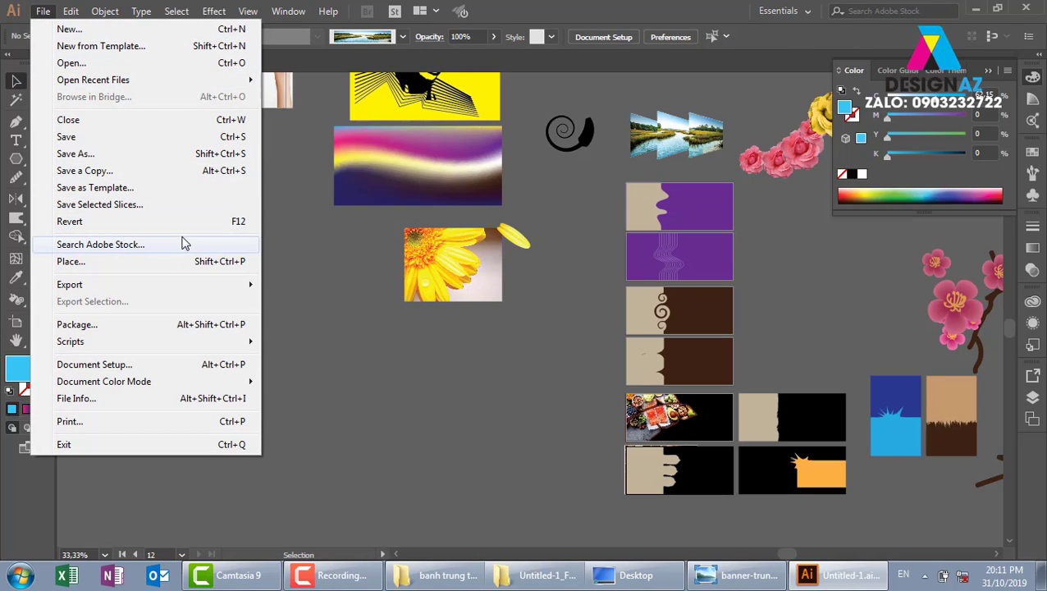
click(191, 158)
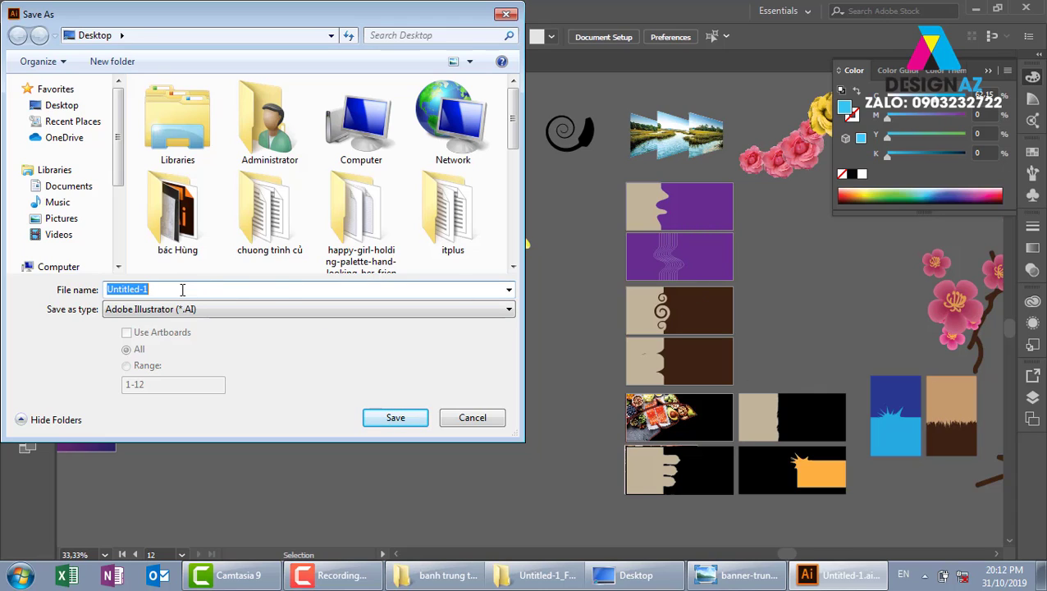
click(268, 308)
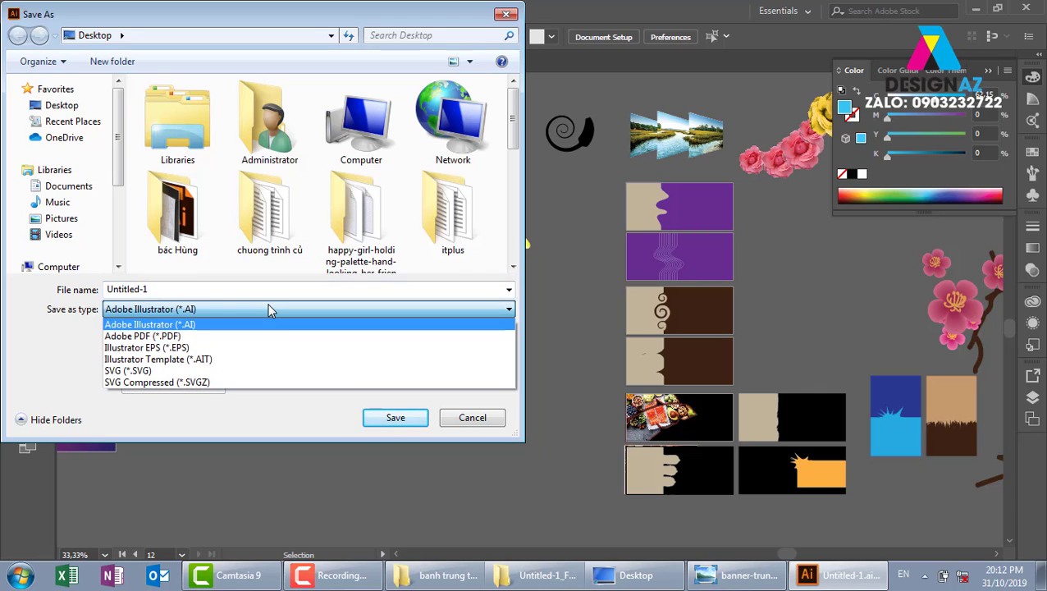
click(189, 304)
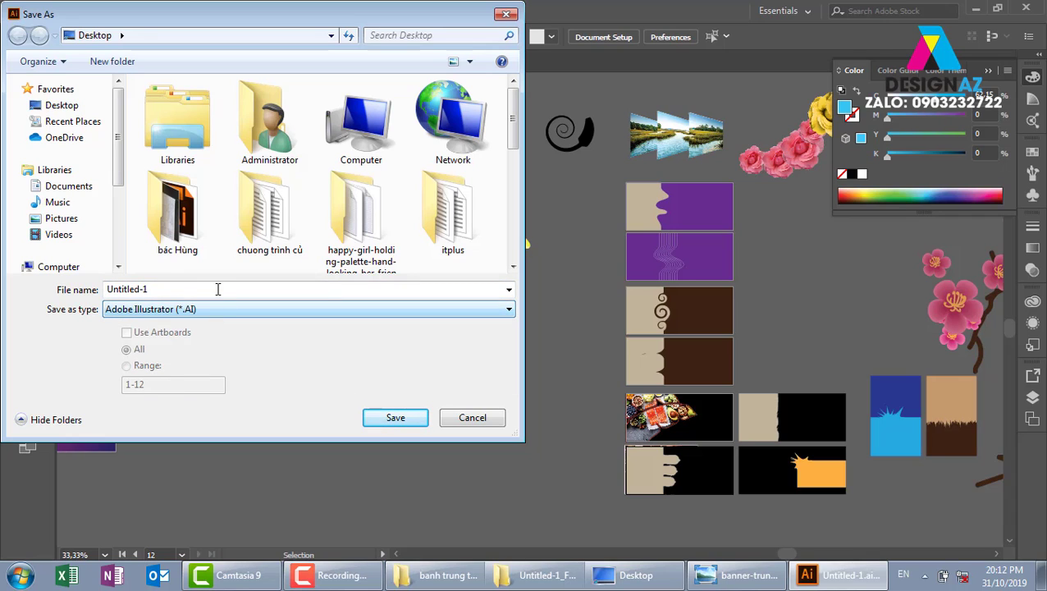
click(235, 310)
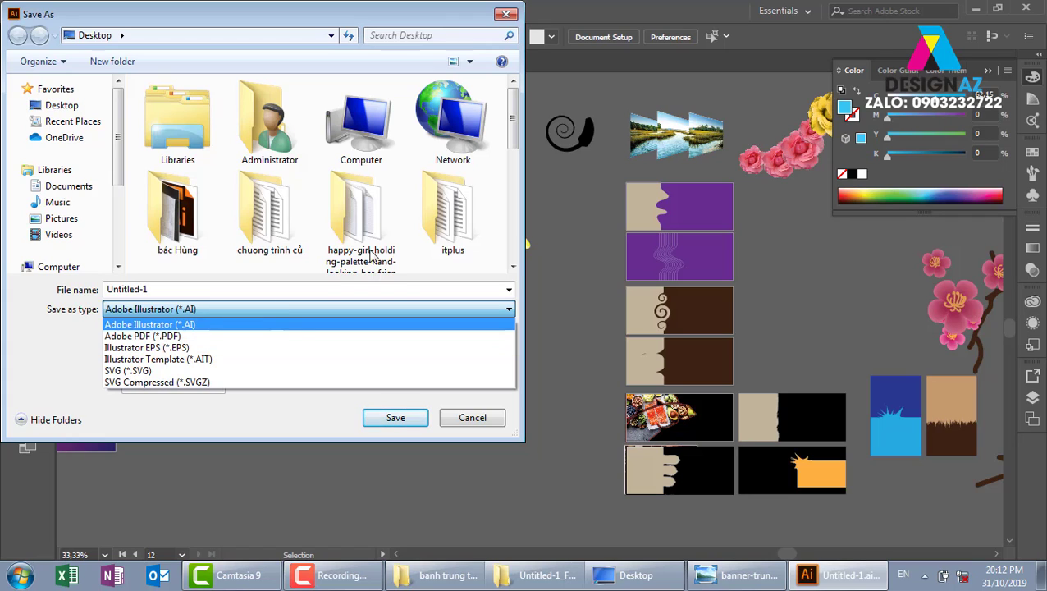
click(506, 14)
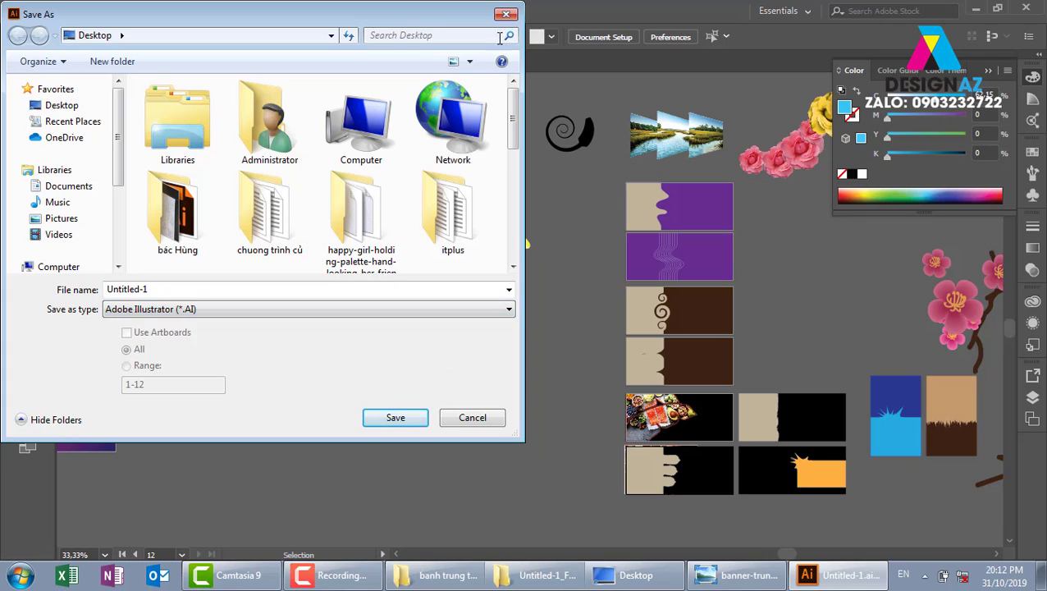
click(506, 14)
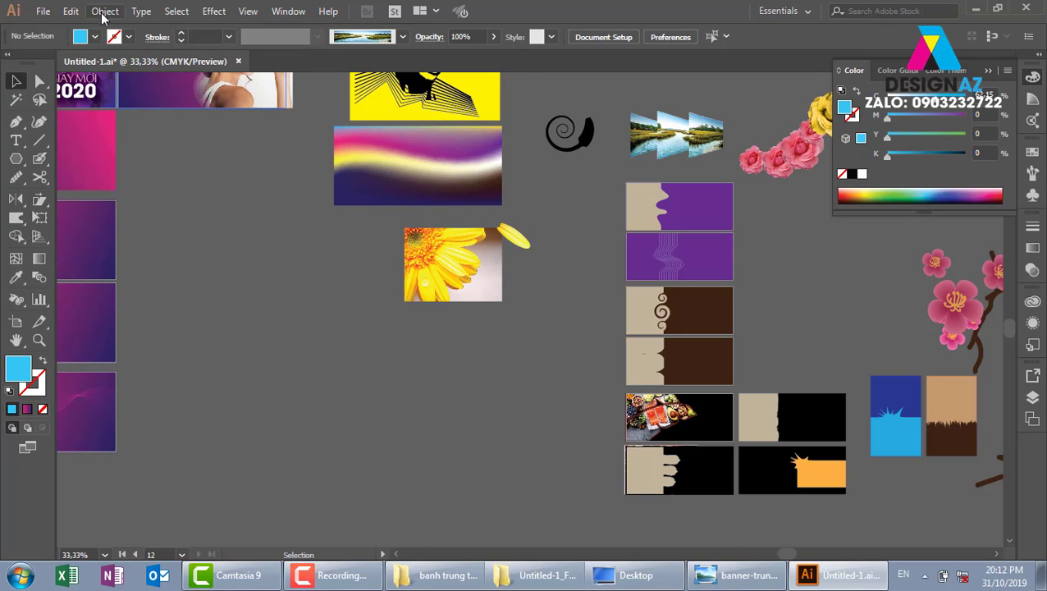
key(ctrl)
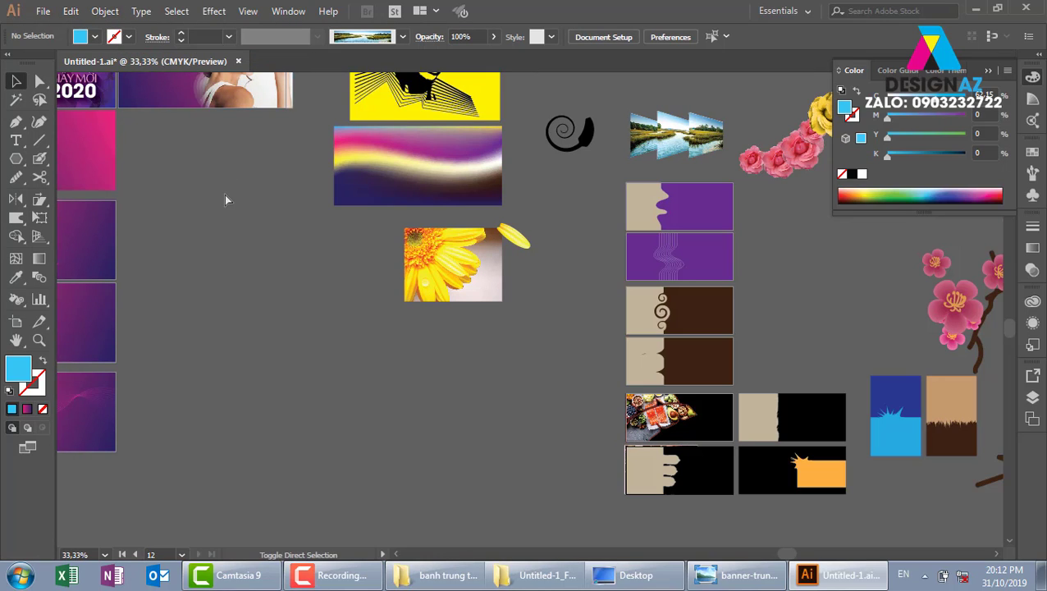
key(ctrl+shift+s)
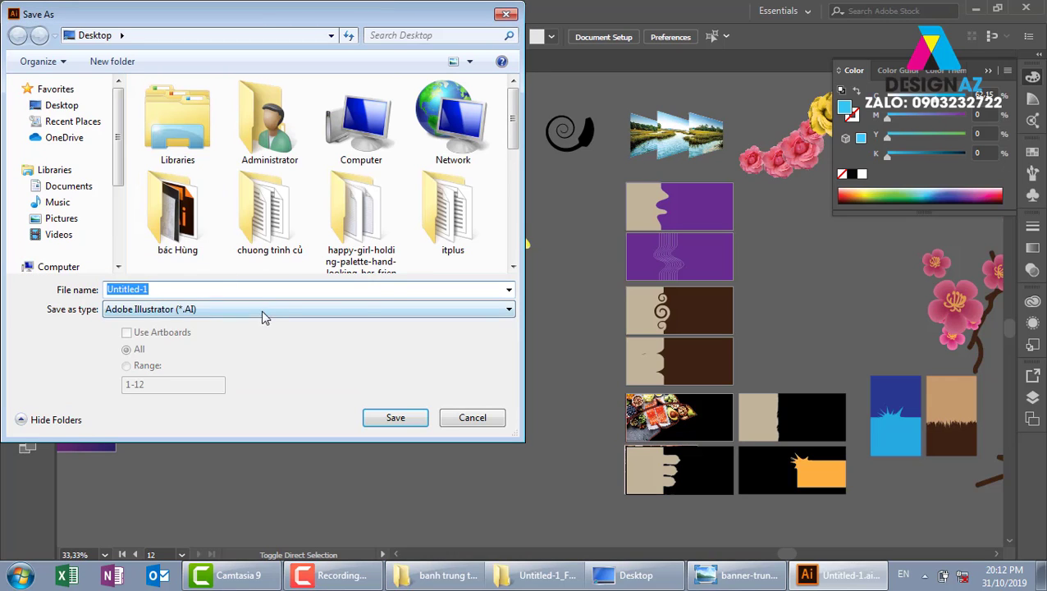
click(263, 309)
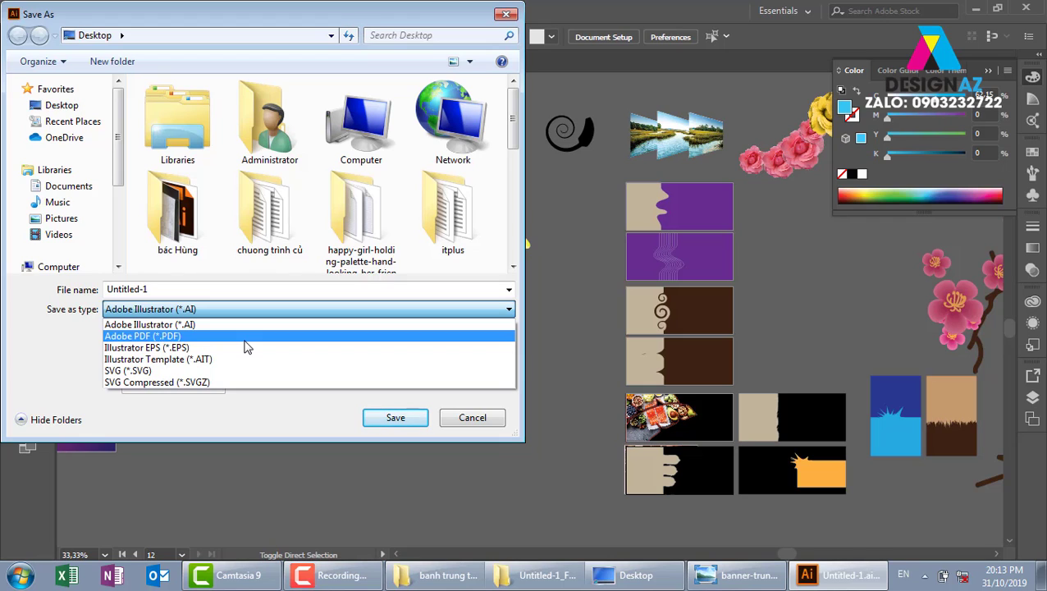
click(490, 425)
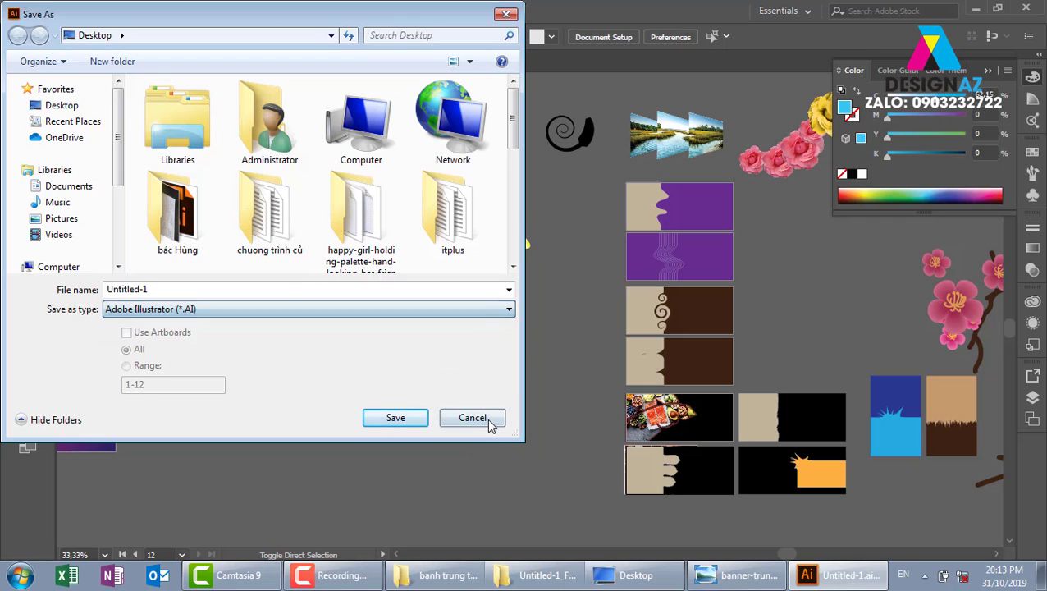
click(487, 420)
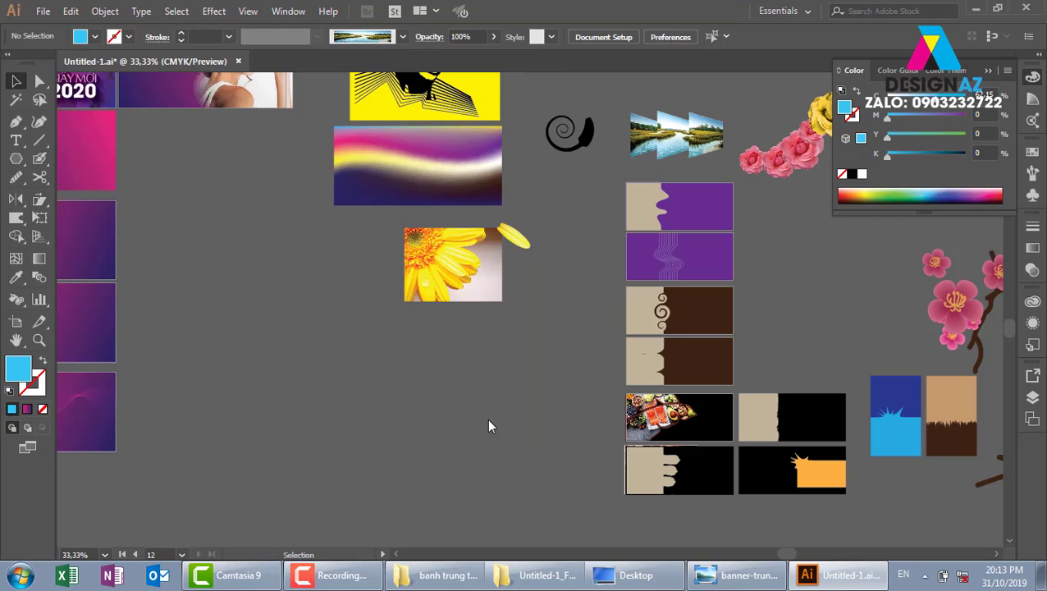